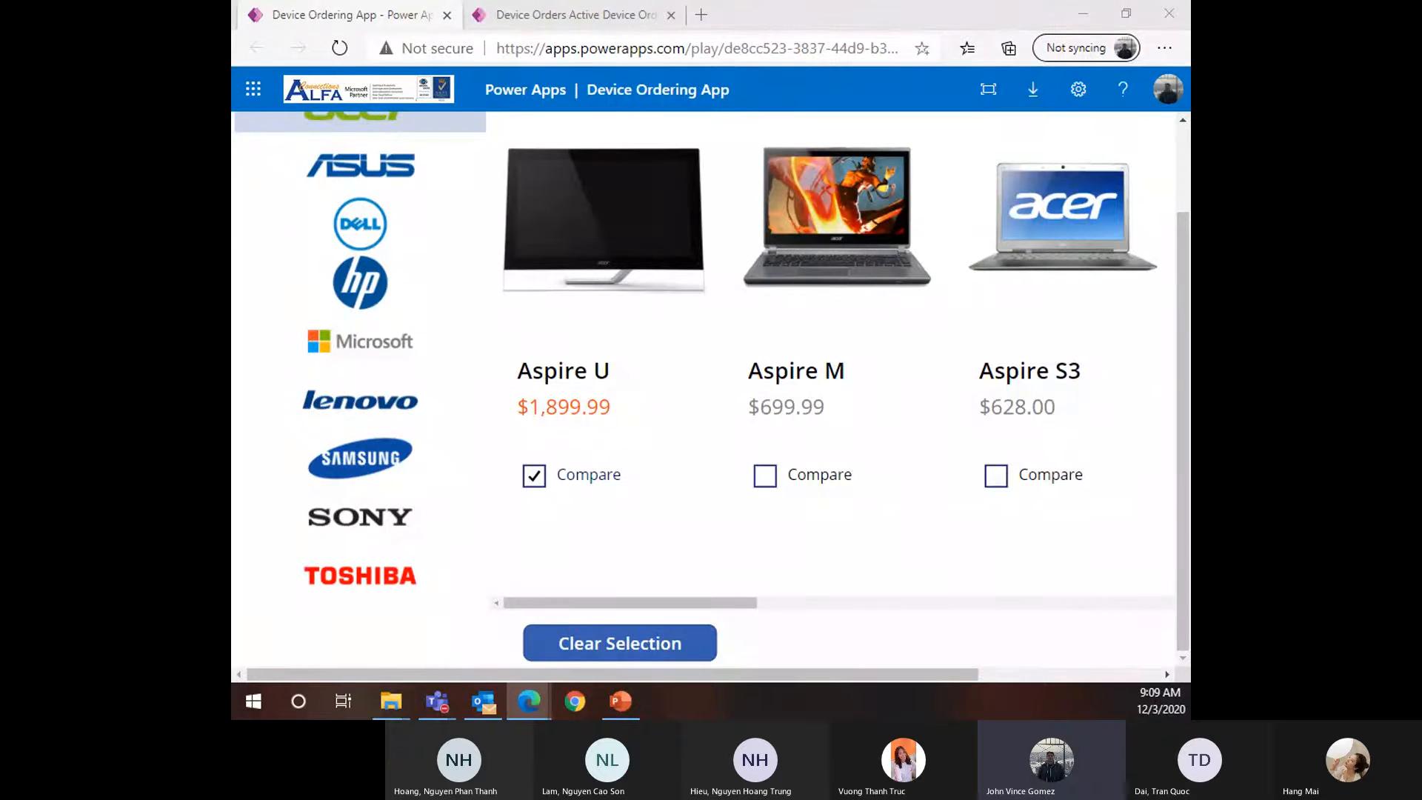
Zoom the app out and browse the Dell, Lenovo and Samsung devices in the gallery
scroll(423, 383, "up", 2)
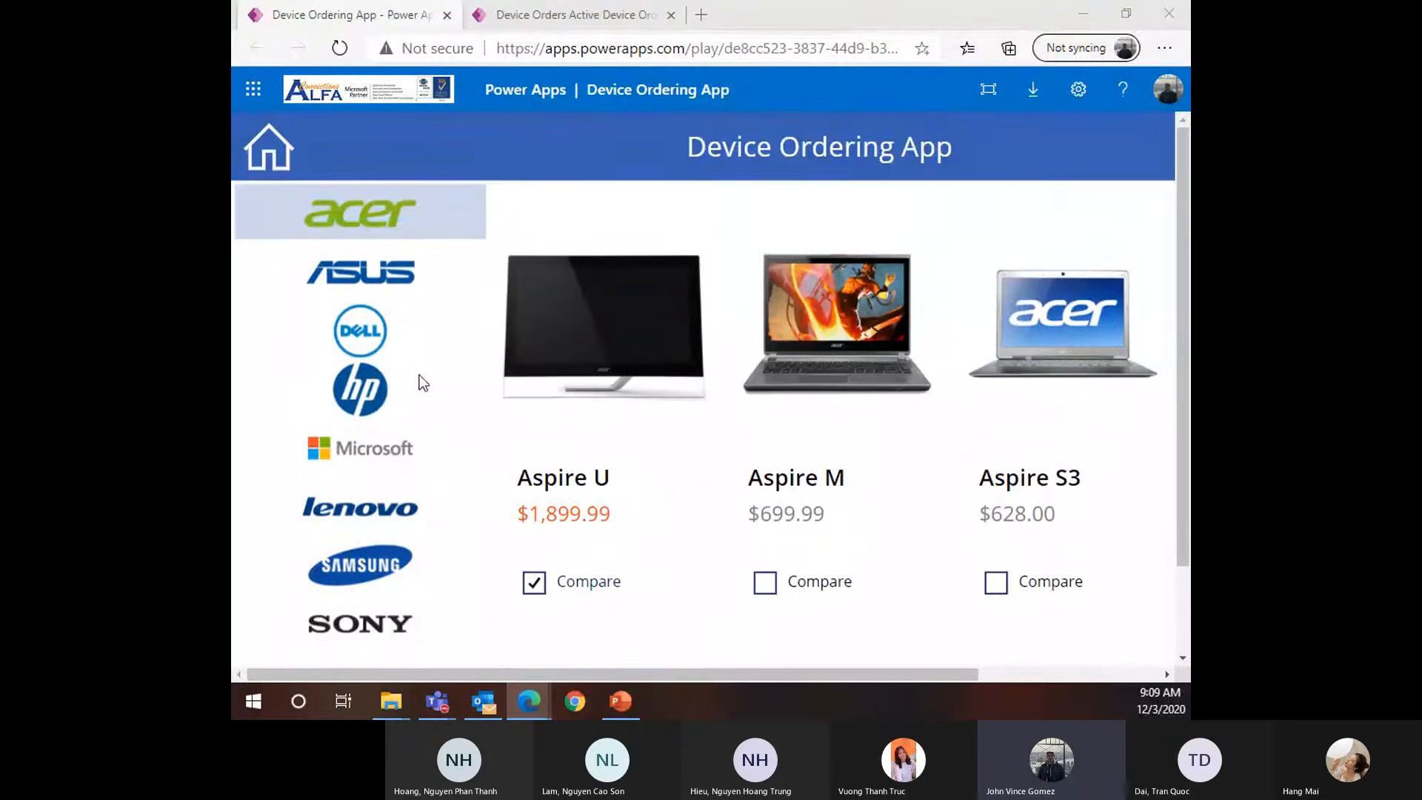
scroll(456, 407, "down", 1)
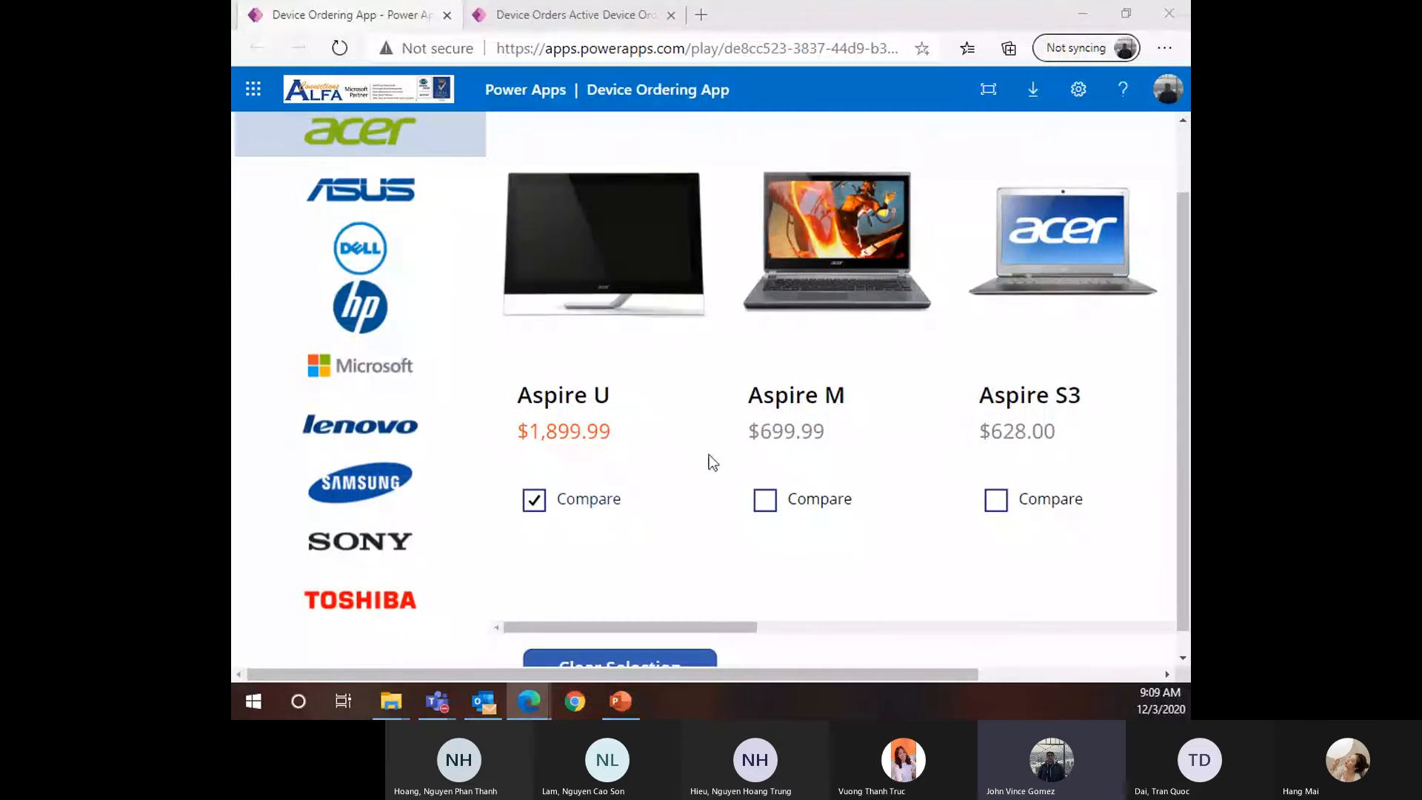
key("ctrl+minus")
key("ctrl+minus")
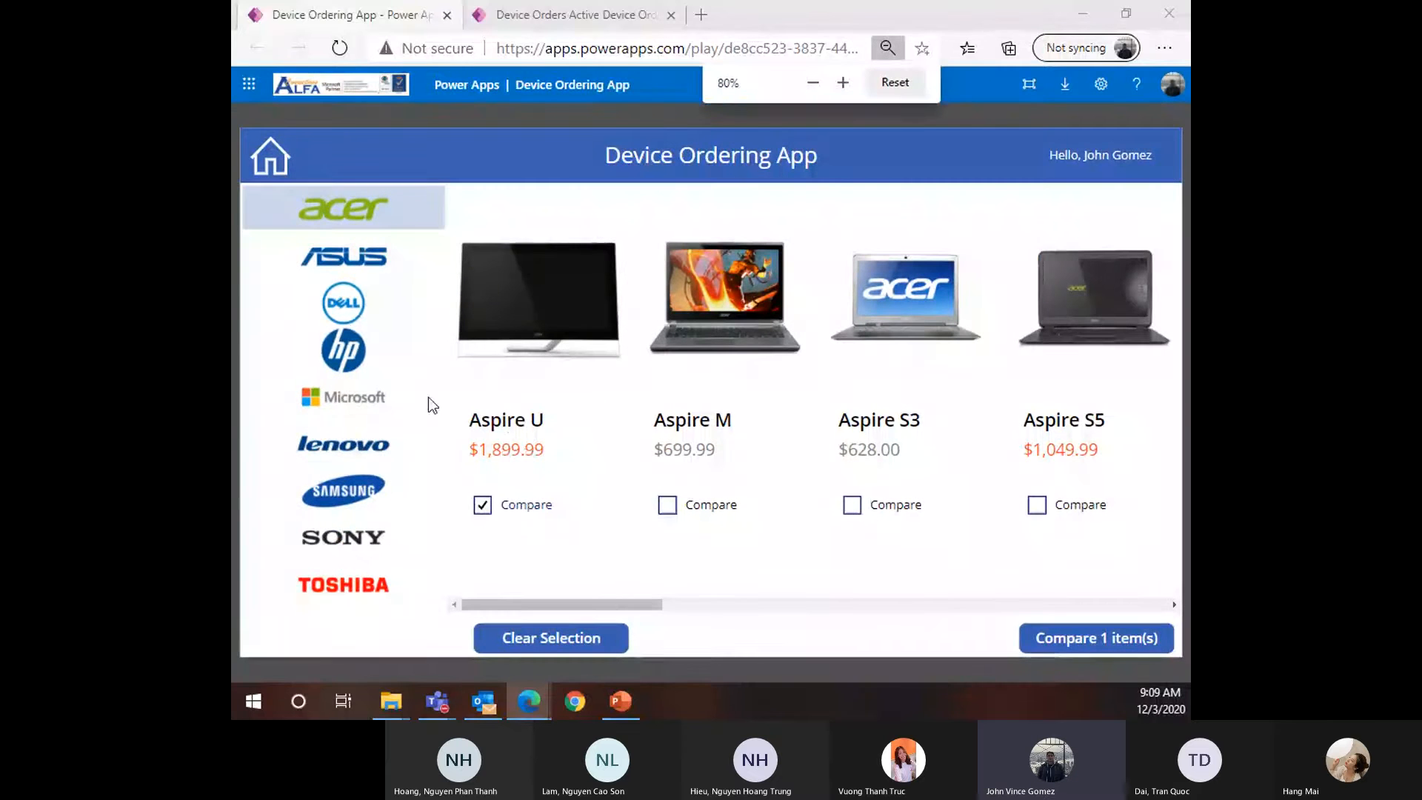
left_click(348, 317)
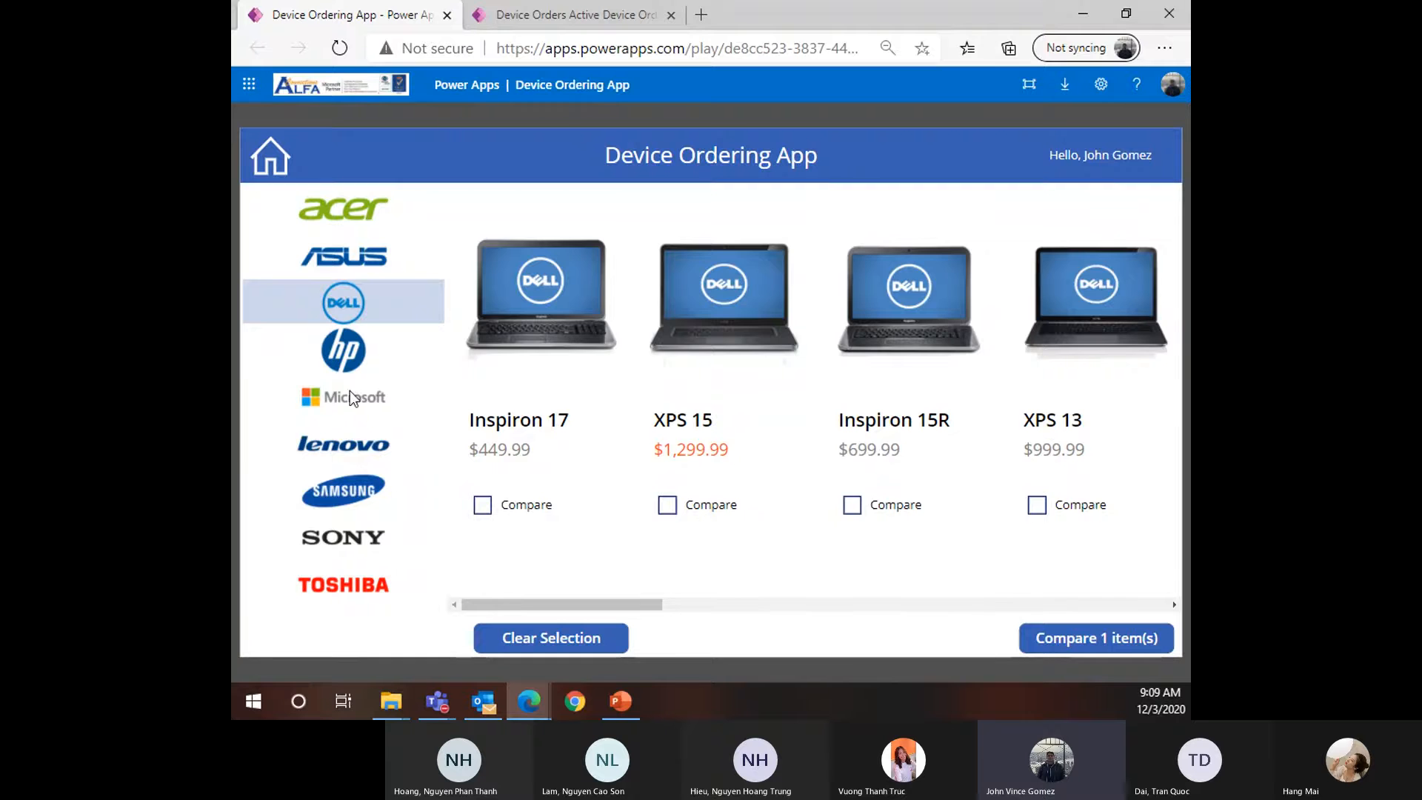
left_click(340, 455)
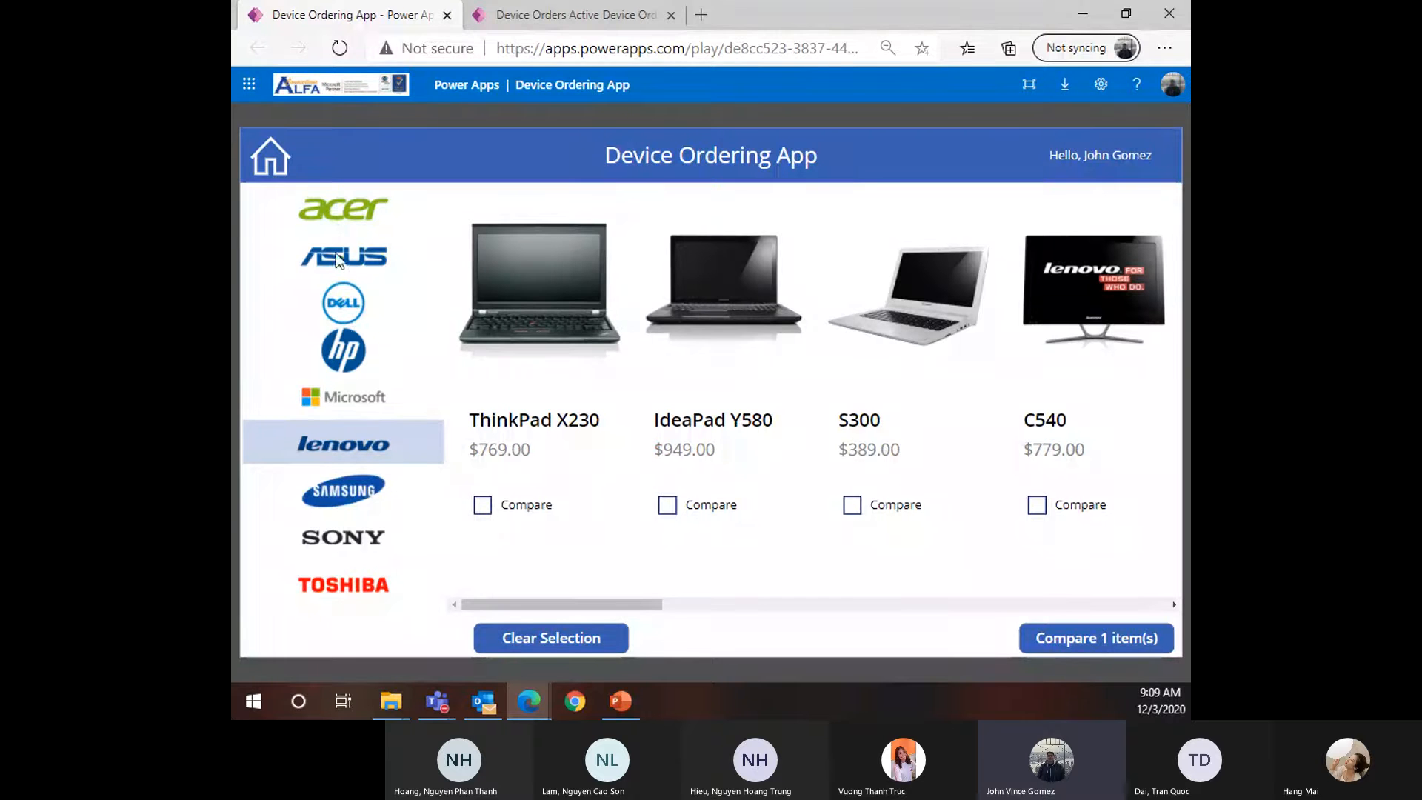
left_click(365, 488)
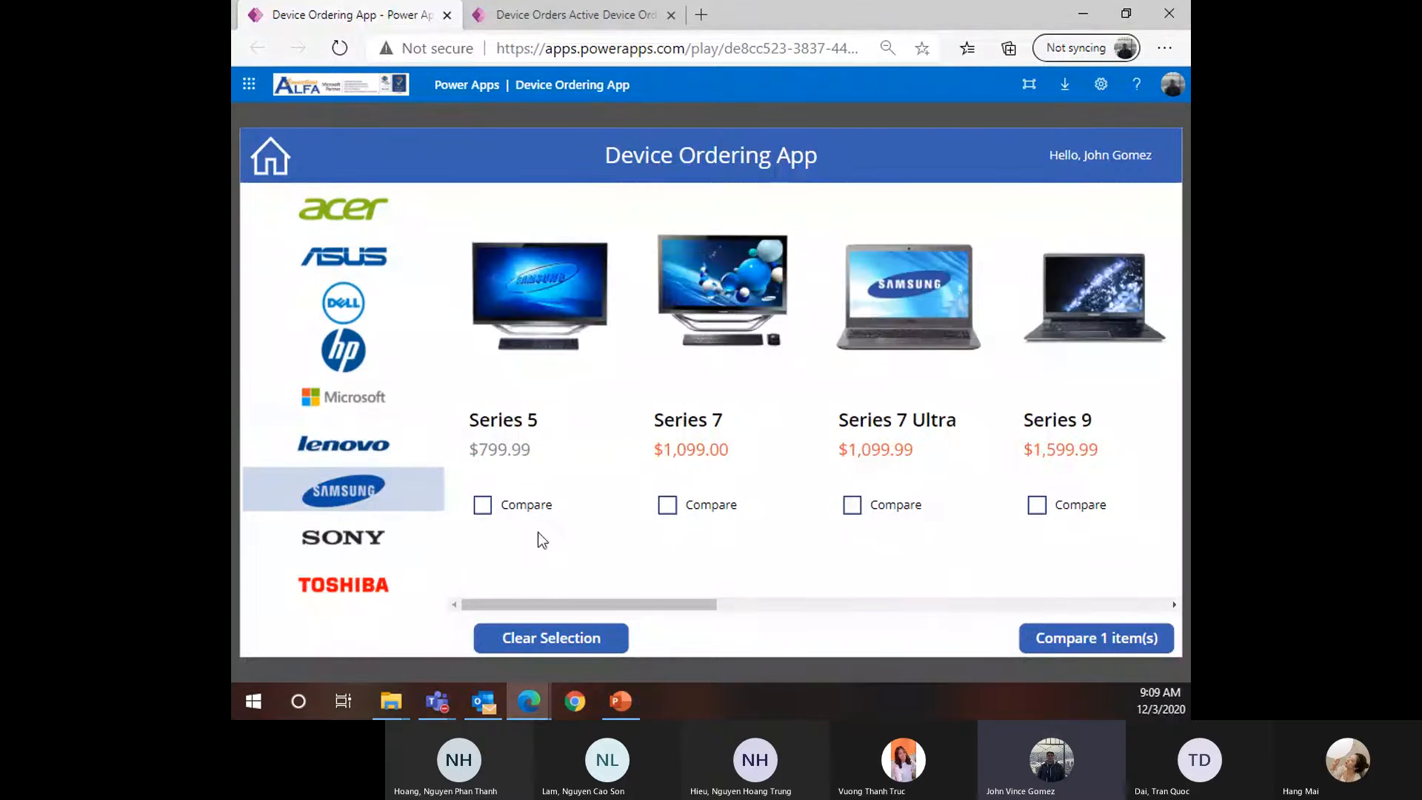
Compare Samsung Series 5 and Series 7 with the Aspire U, then submit the Aspire U request
left_click(486, 507)
left_click(690, 509)
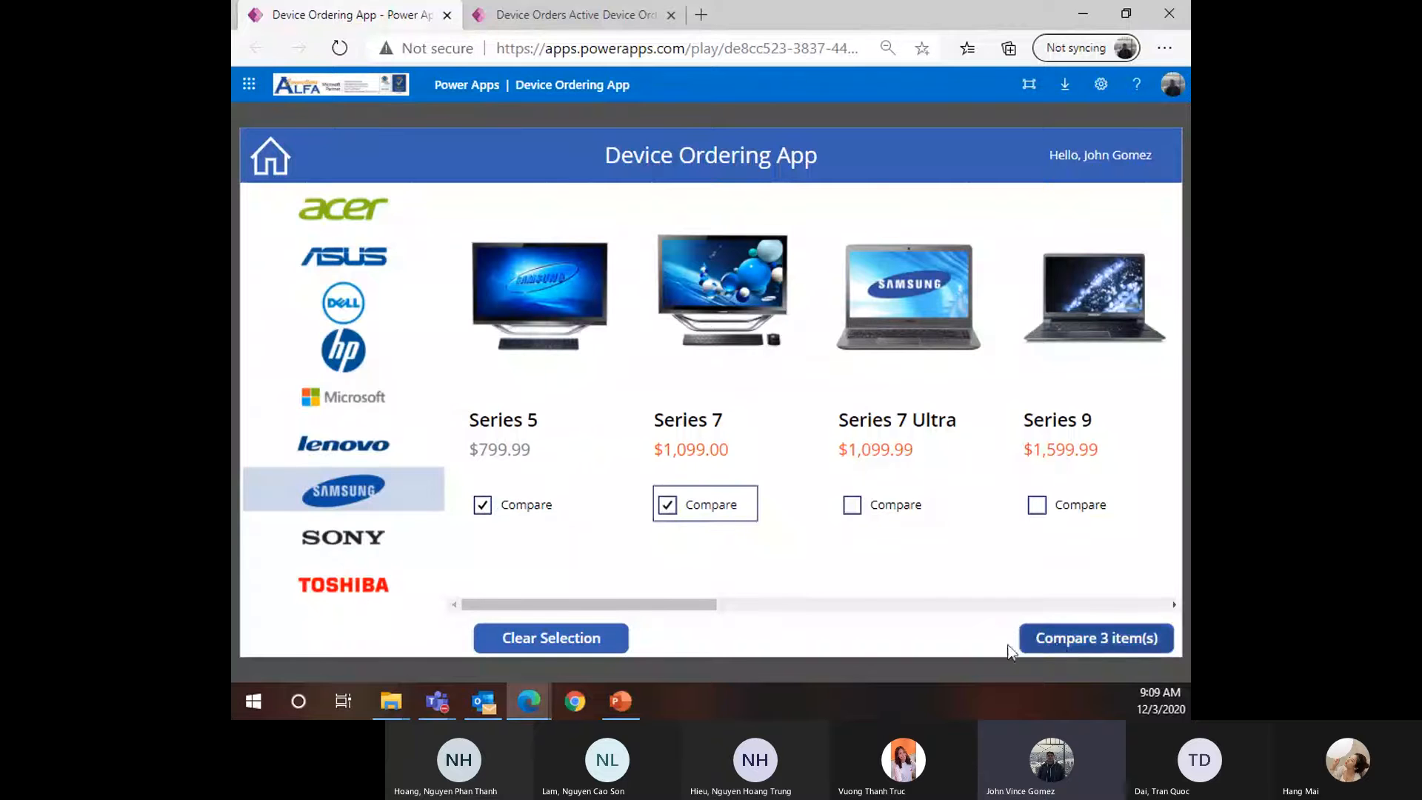
left_click(1094, 650)
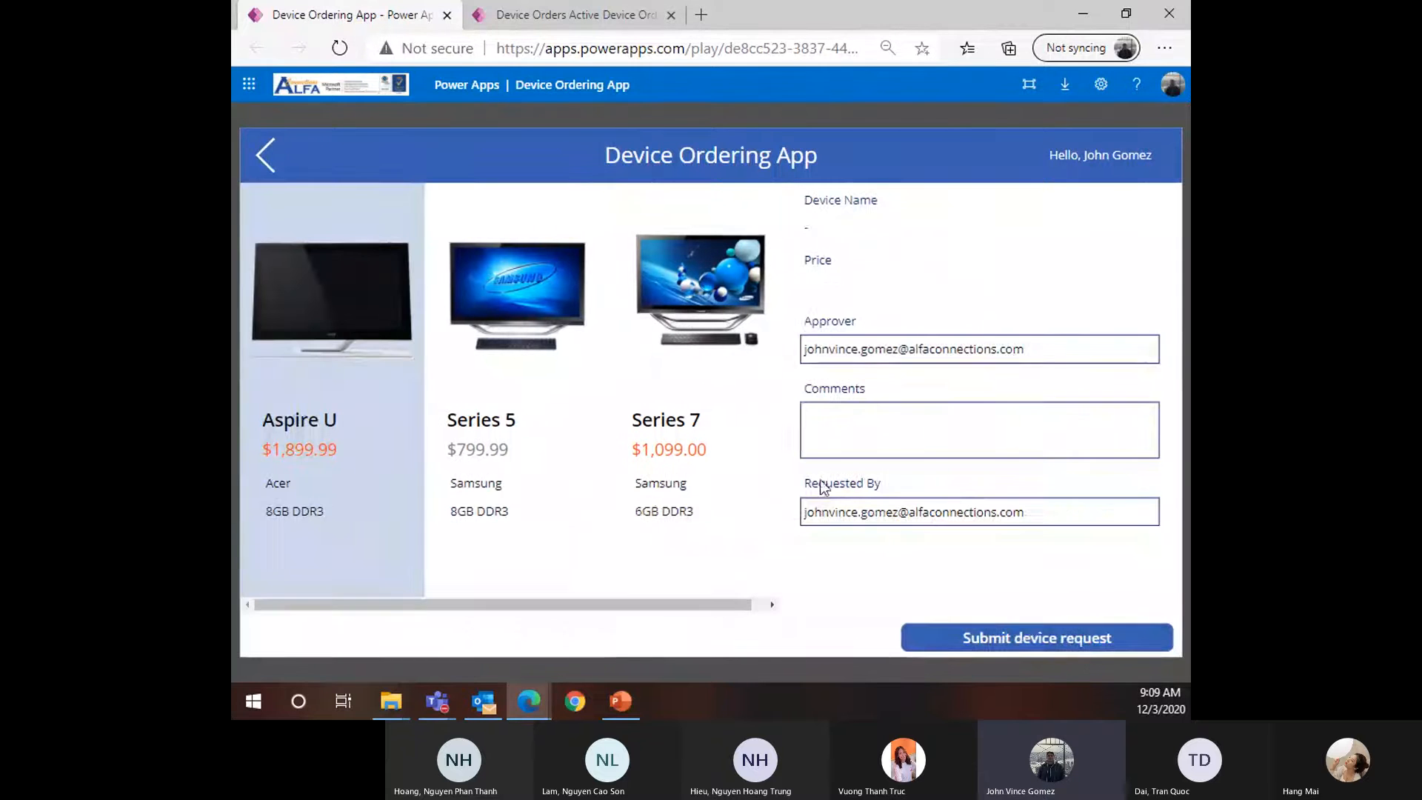
left_click(1002, 635)
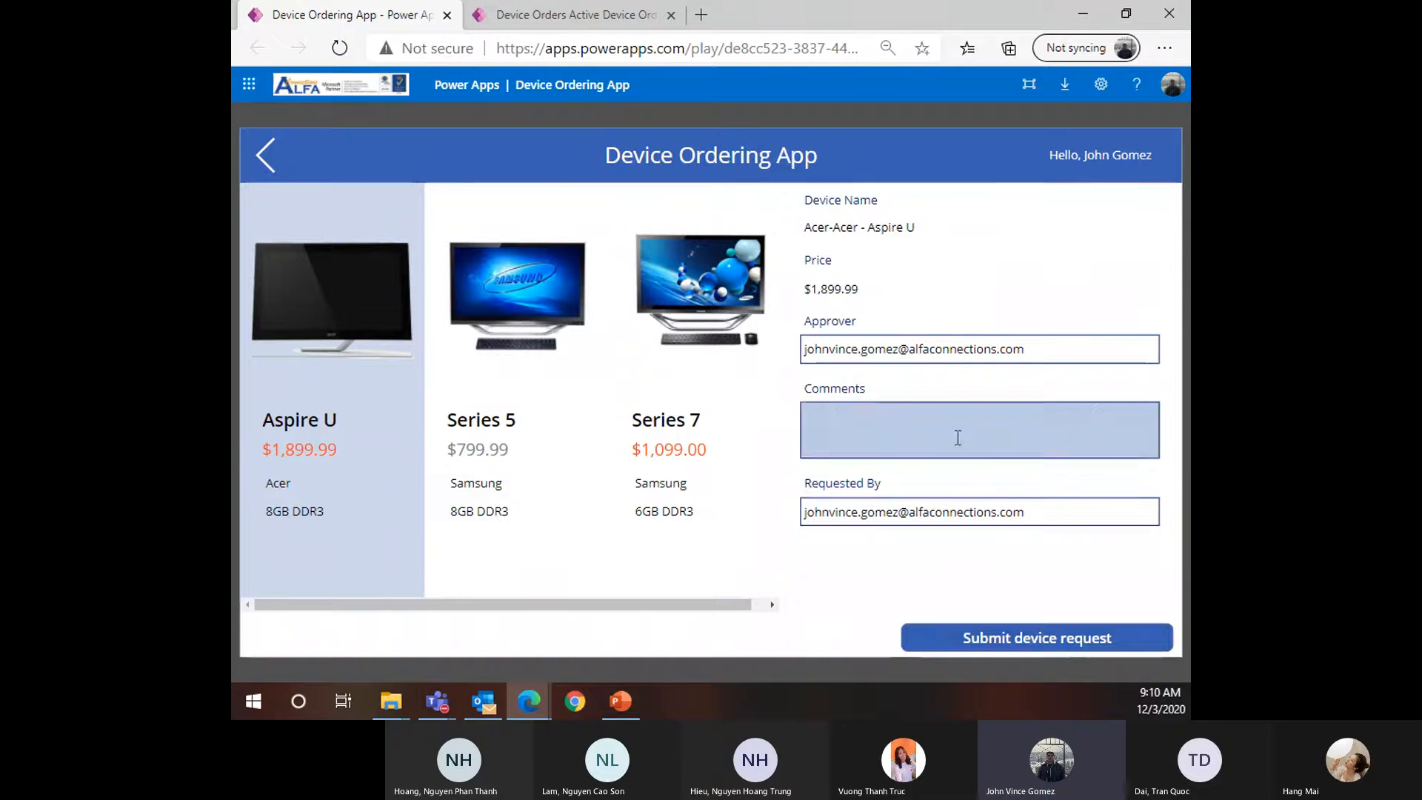
left_click(983, 647)
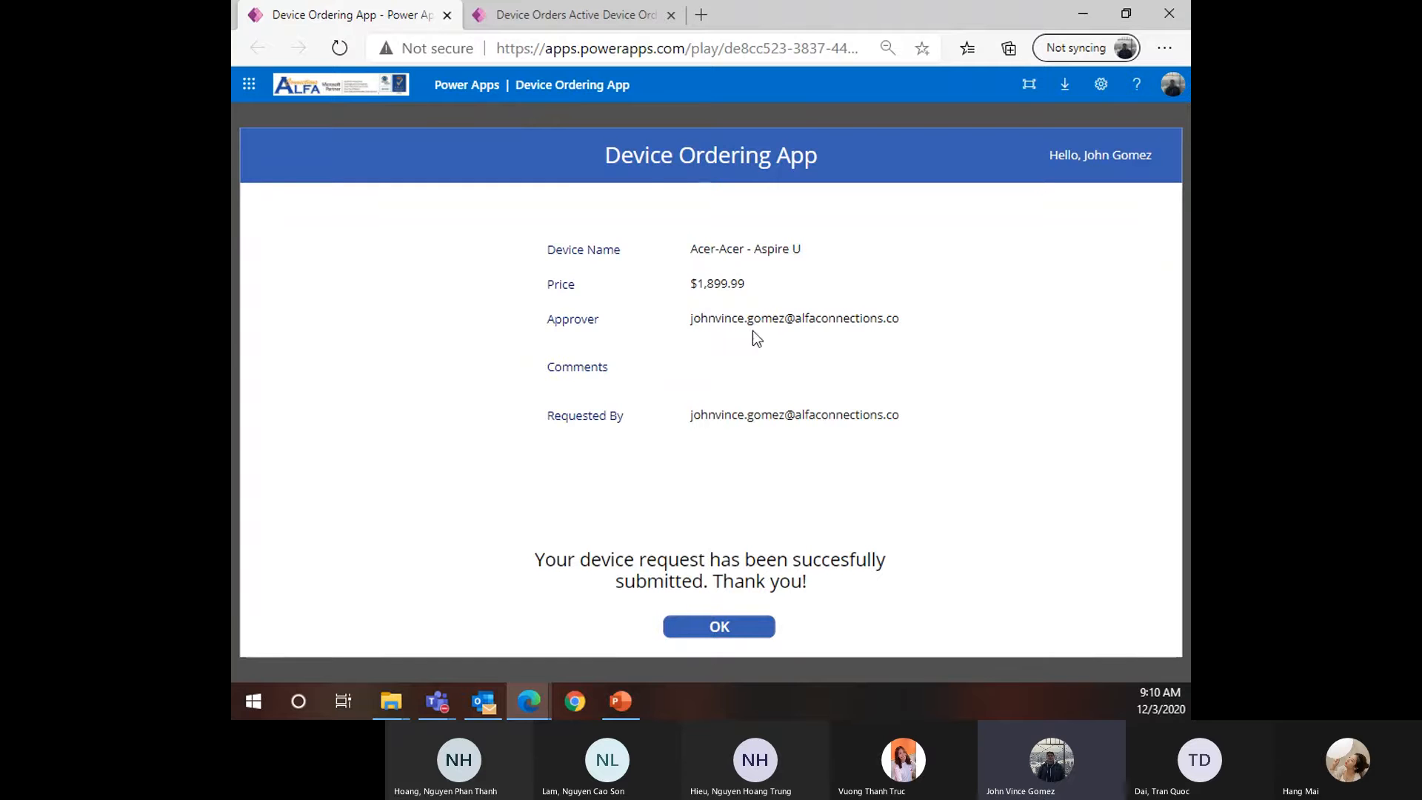
Refresh Active Device Orders, open the new Acer-Acer - Aspire U order, and dock the YouTube window alongside
left_click(594, 16)
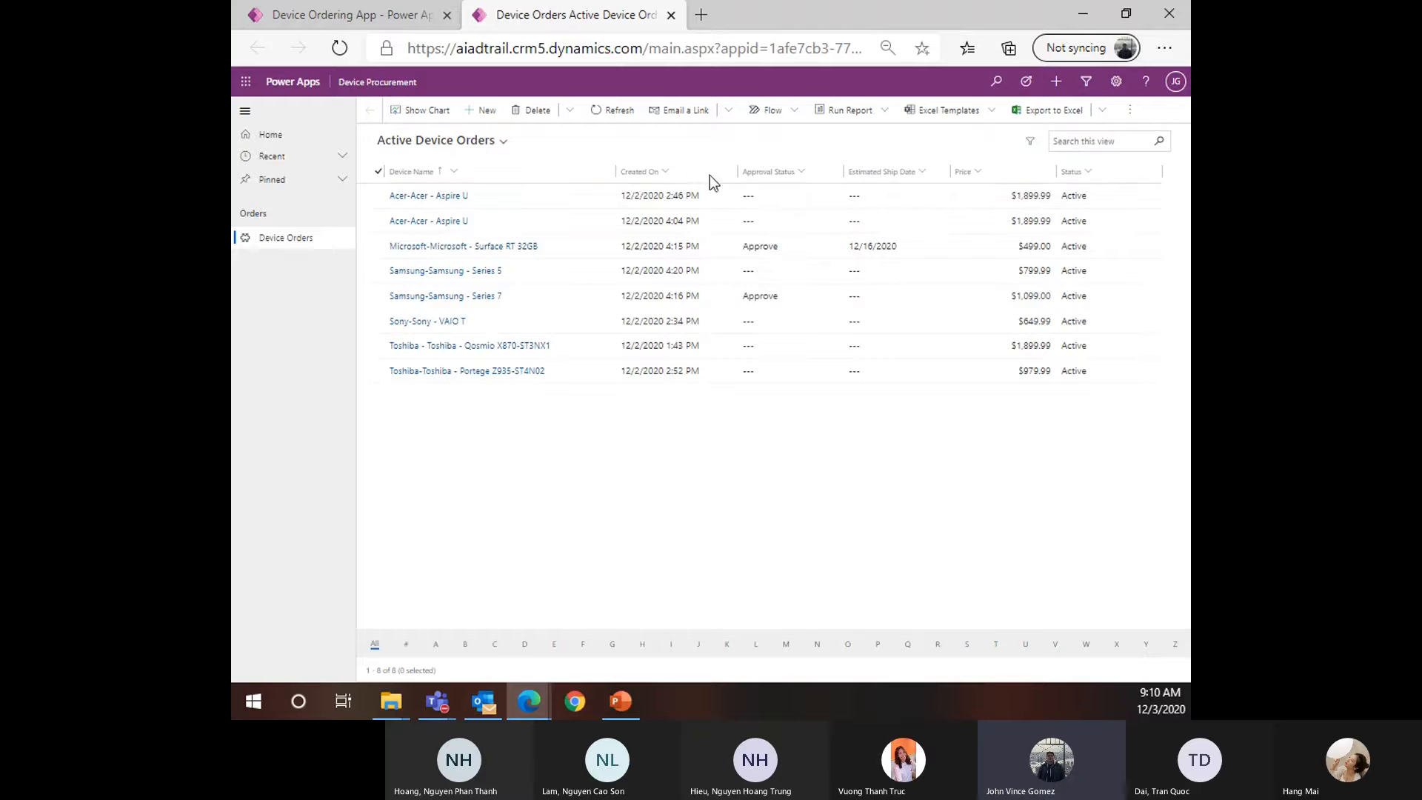
left_click(338, 49)
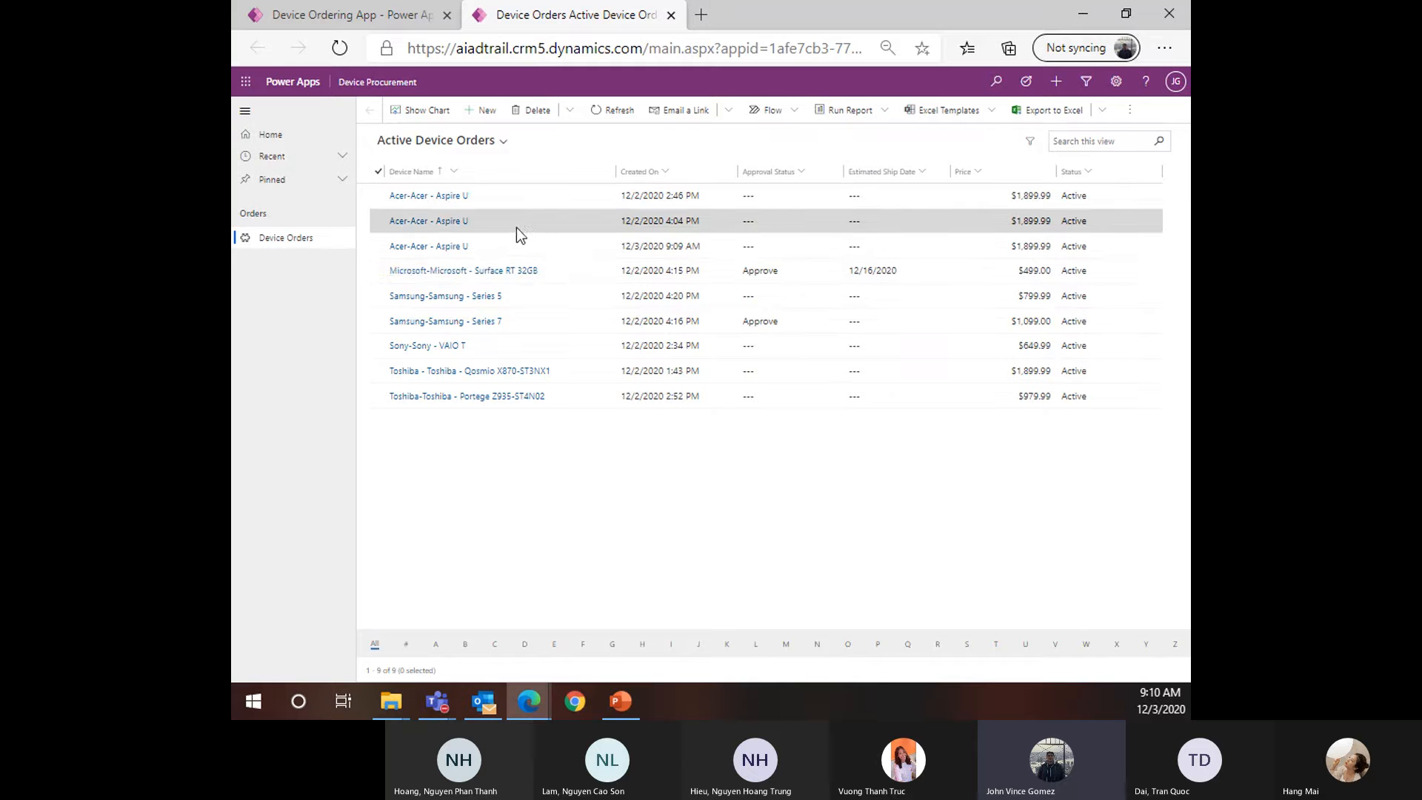
left_click(448, 247)
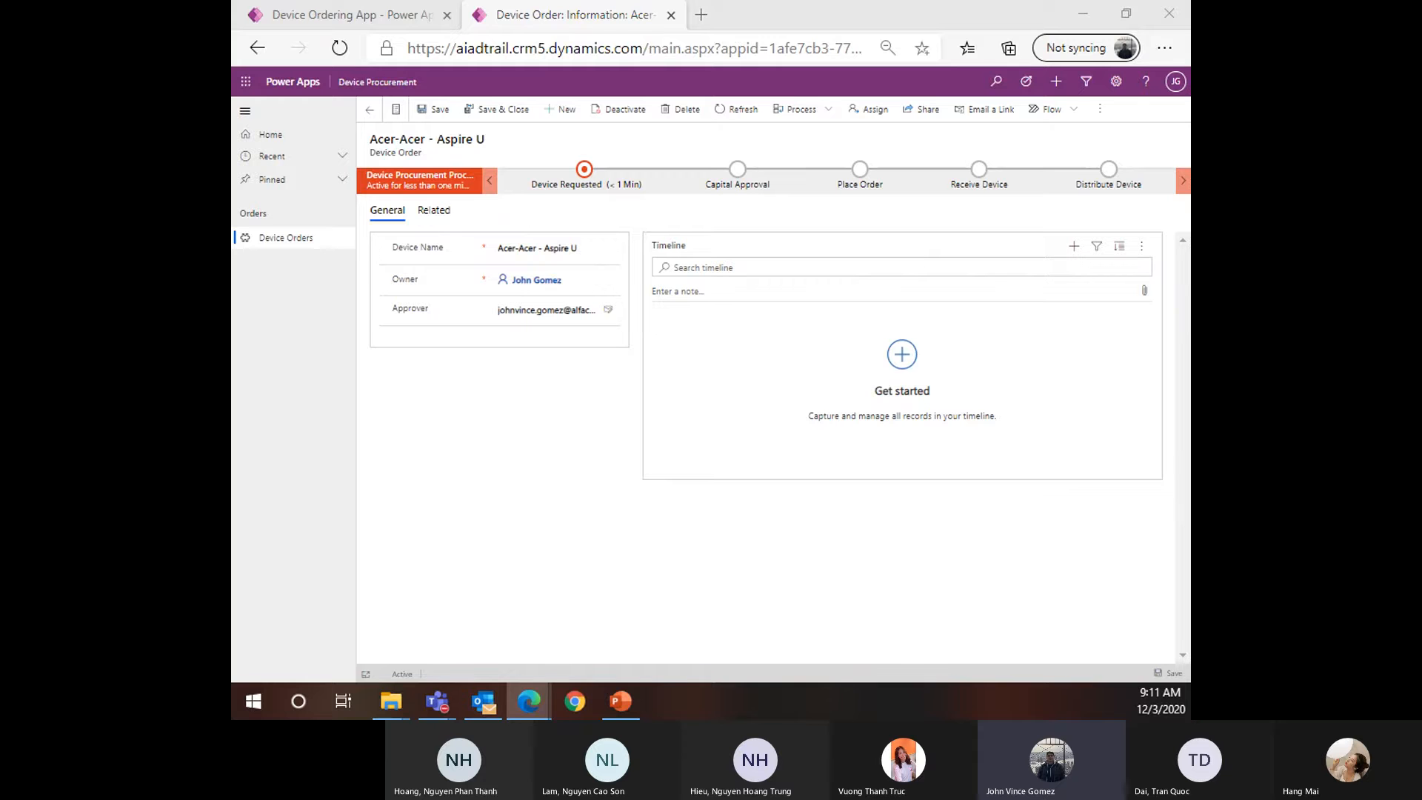
left_click_drag(232, 314, 571, 6)
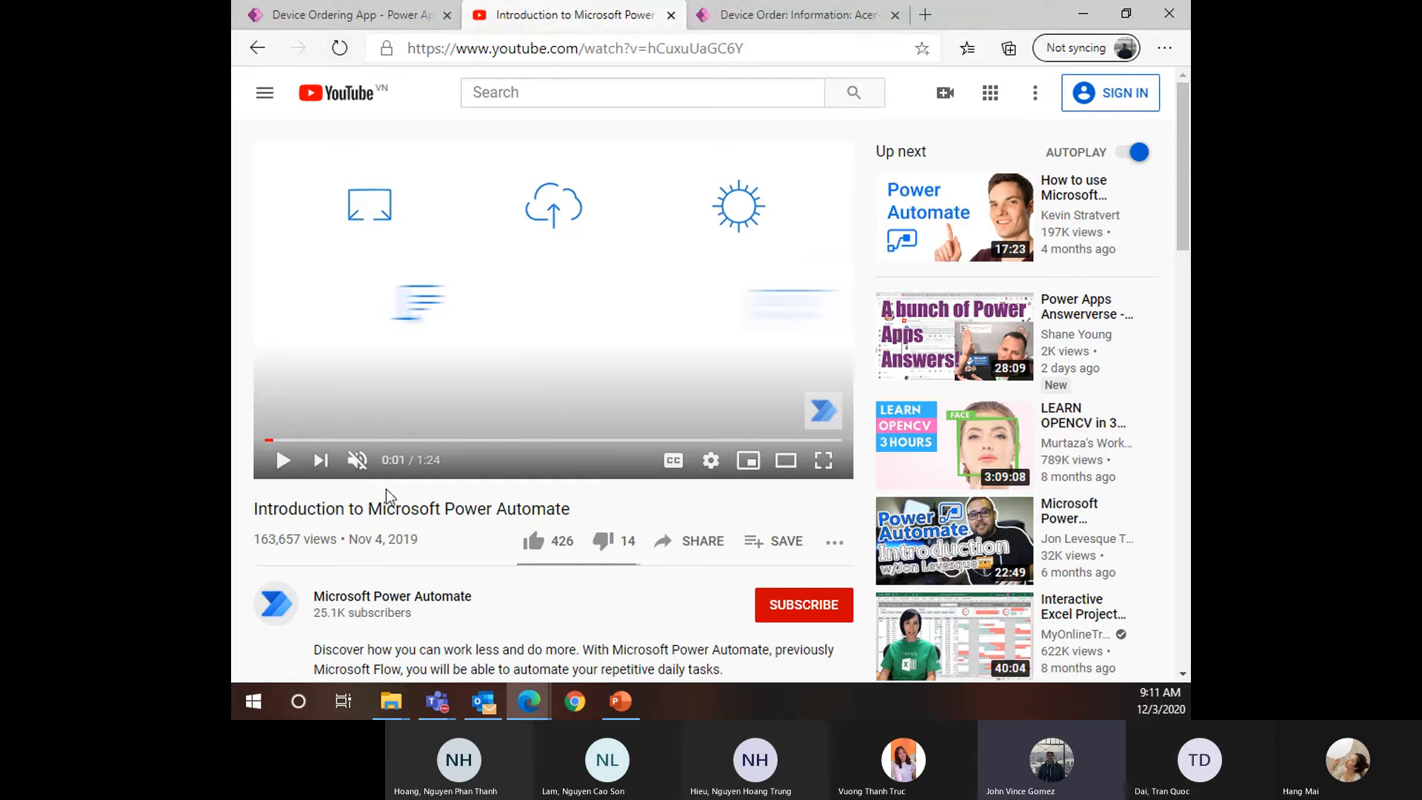
Play 'Introduction to Microsoft Power Automate' unmuted in full screen, then exit and close the YouTube tab
left_click(357, 460)
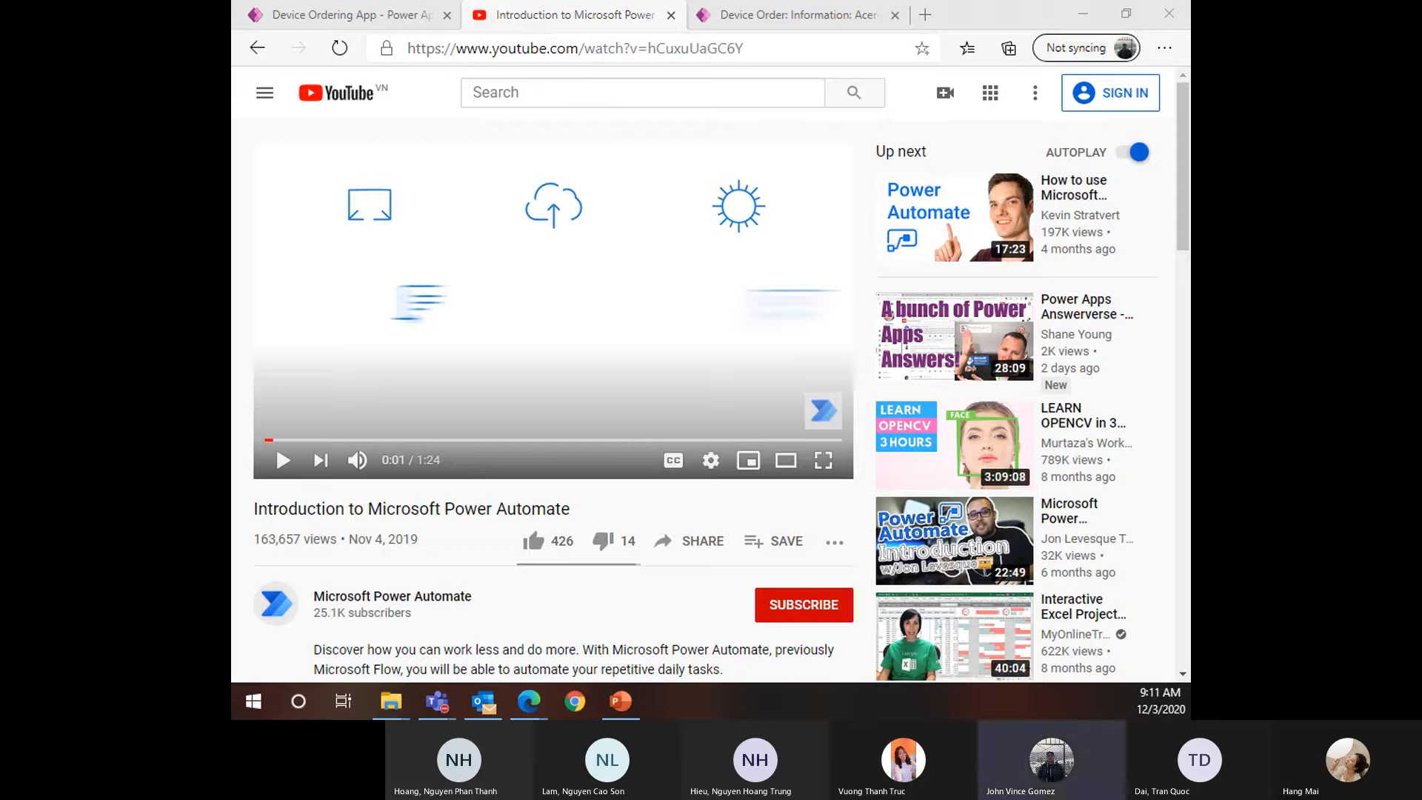
left_click(283, 460)
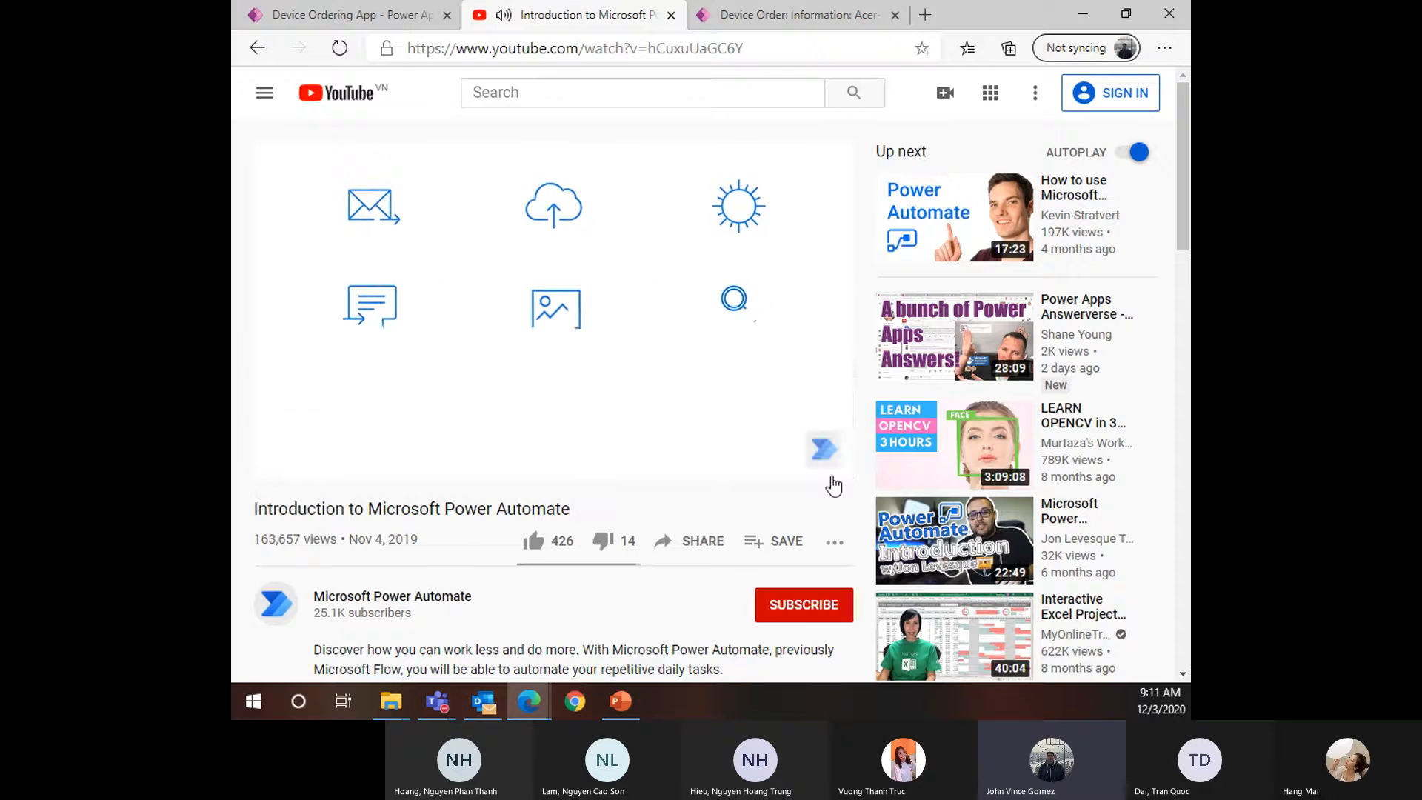
left_click(828, 460)
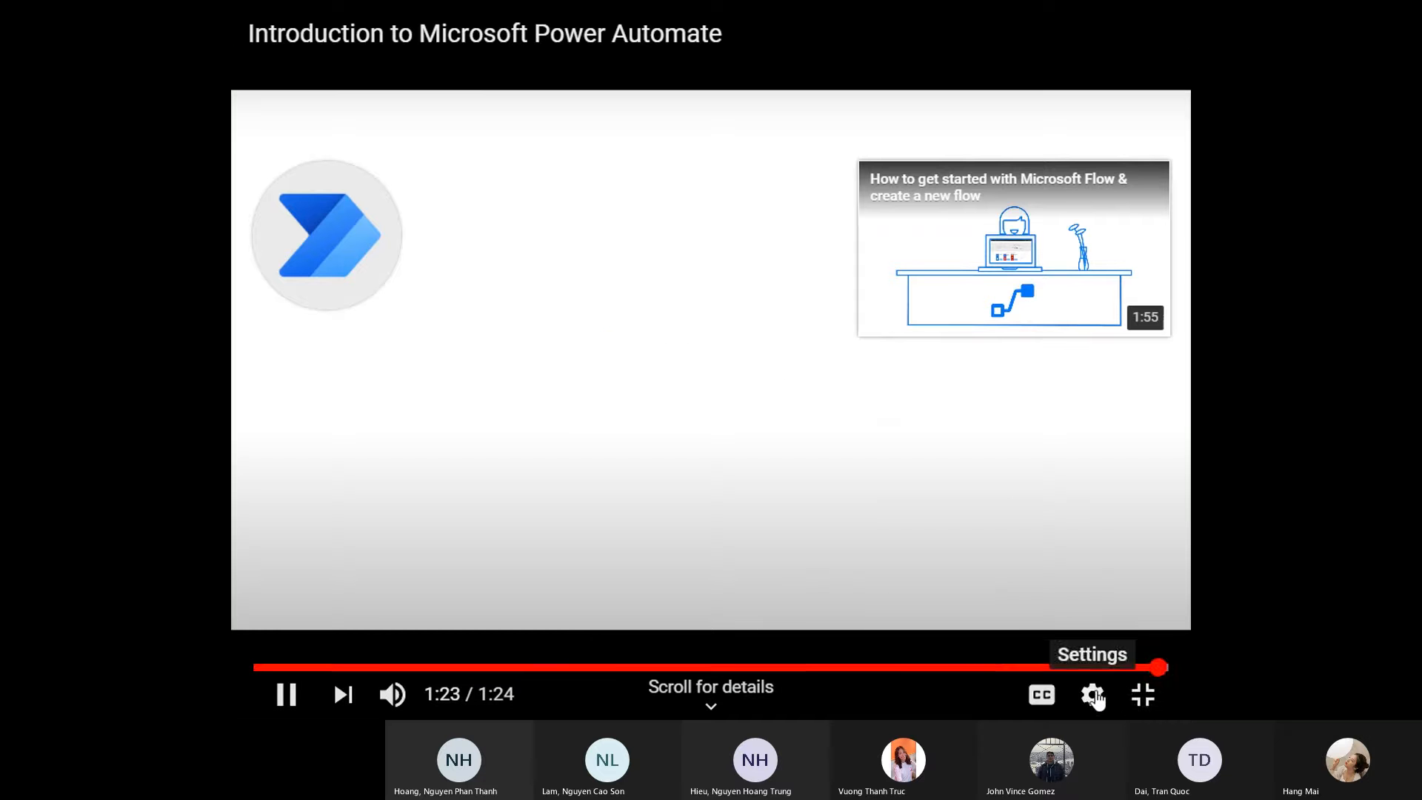
left_click(1143, 697)
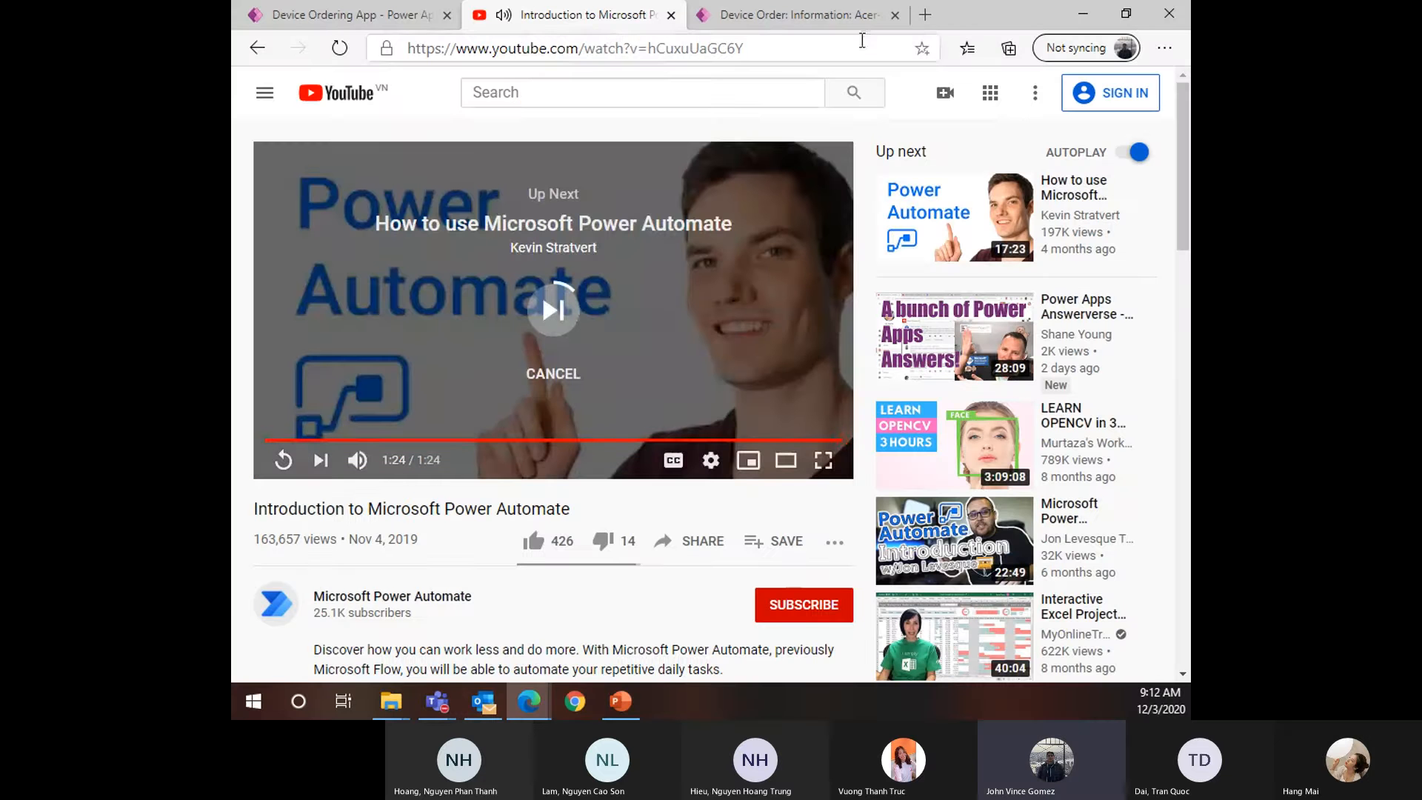
left_click(671, 15)
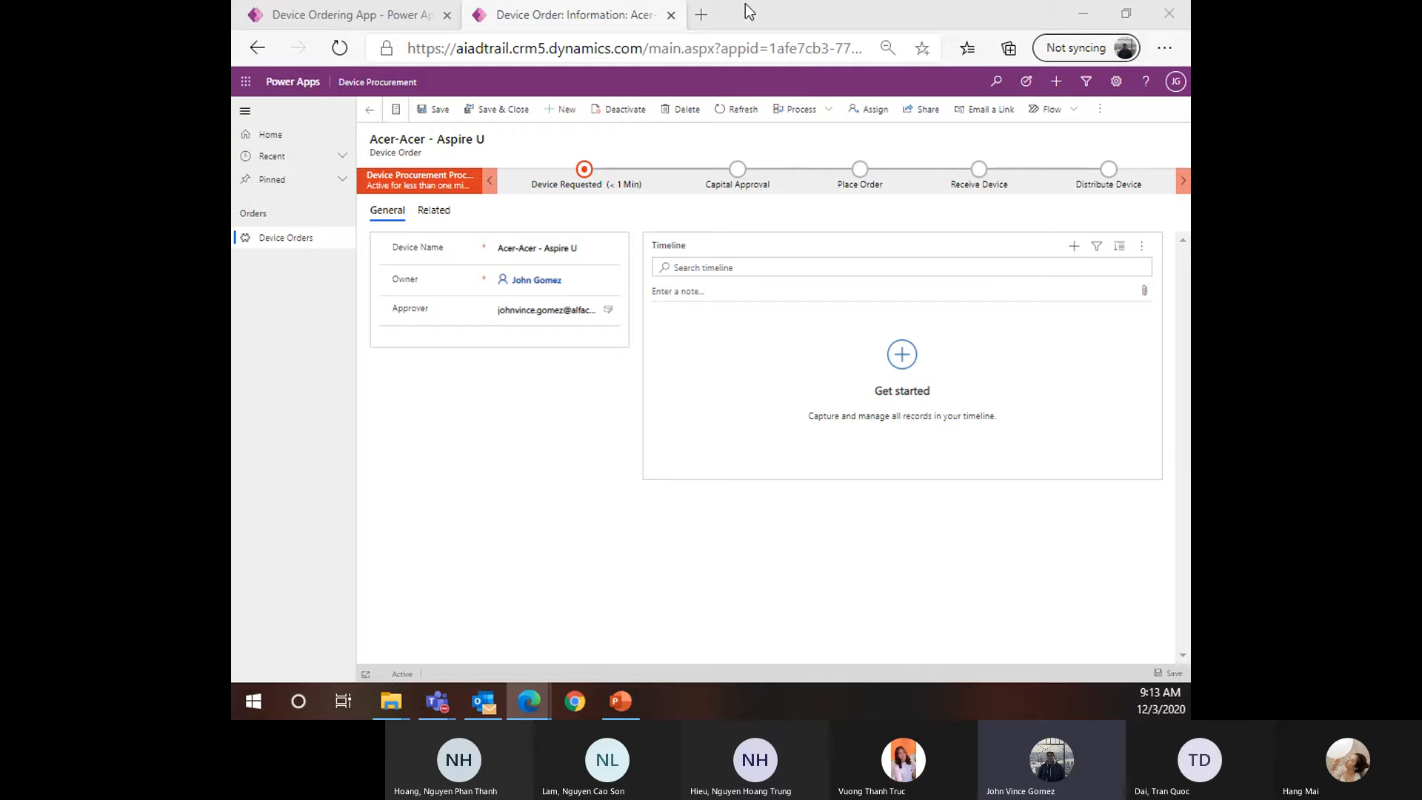
Load flow.microsoft.com in a new tab and go to My flows
left_click(697, 11)
type("flow.microsoft.com")
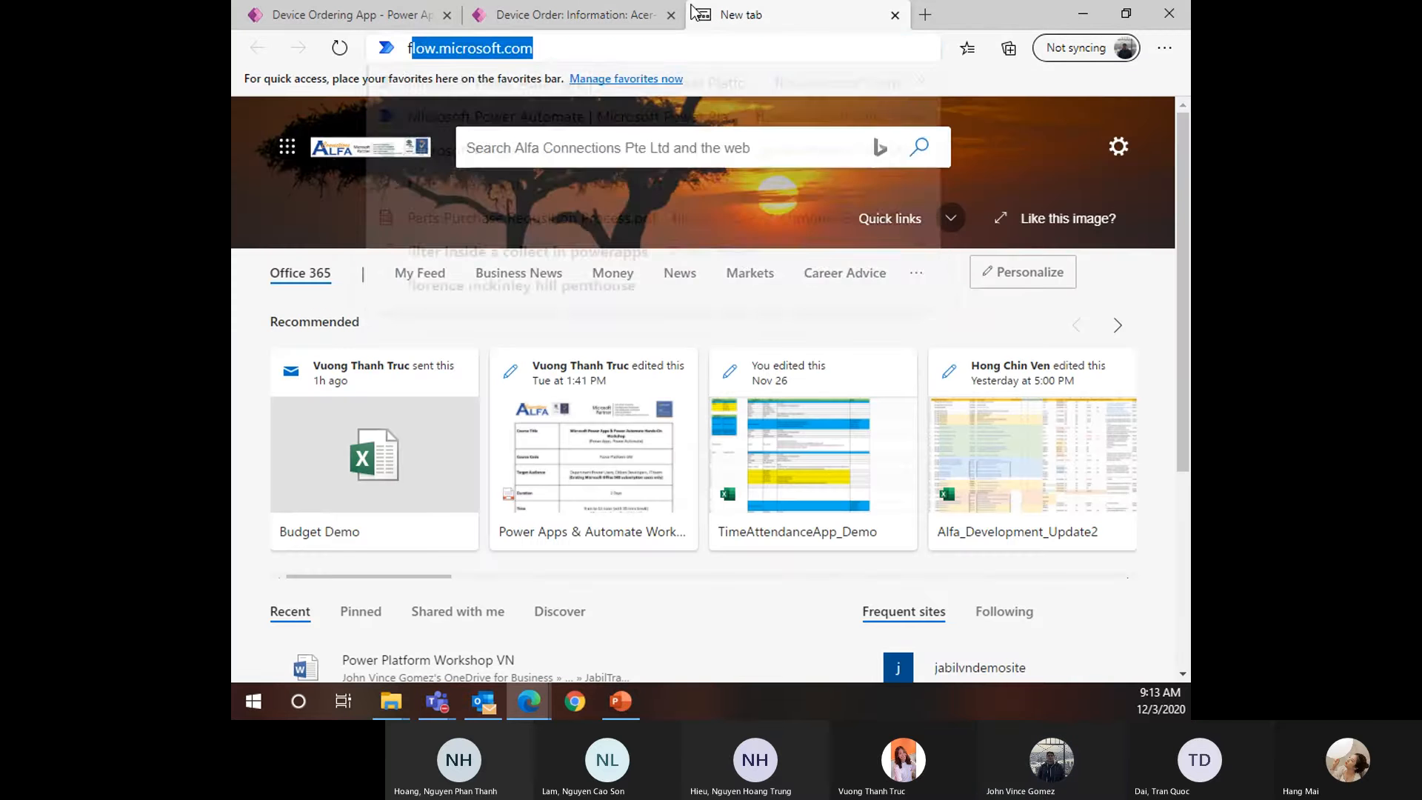
key("Return")
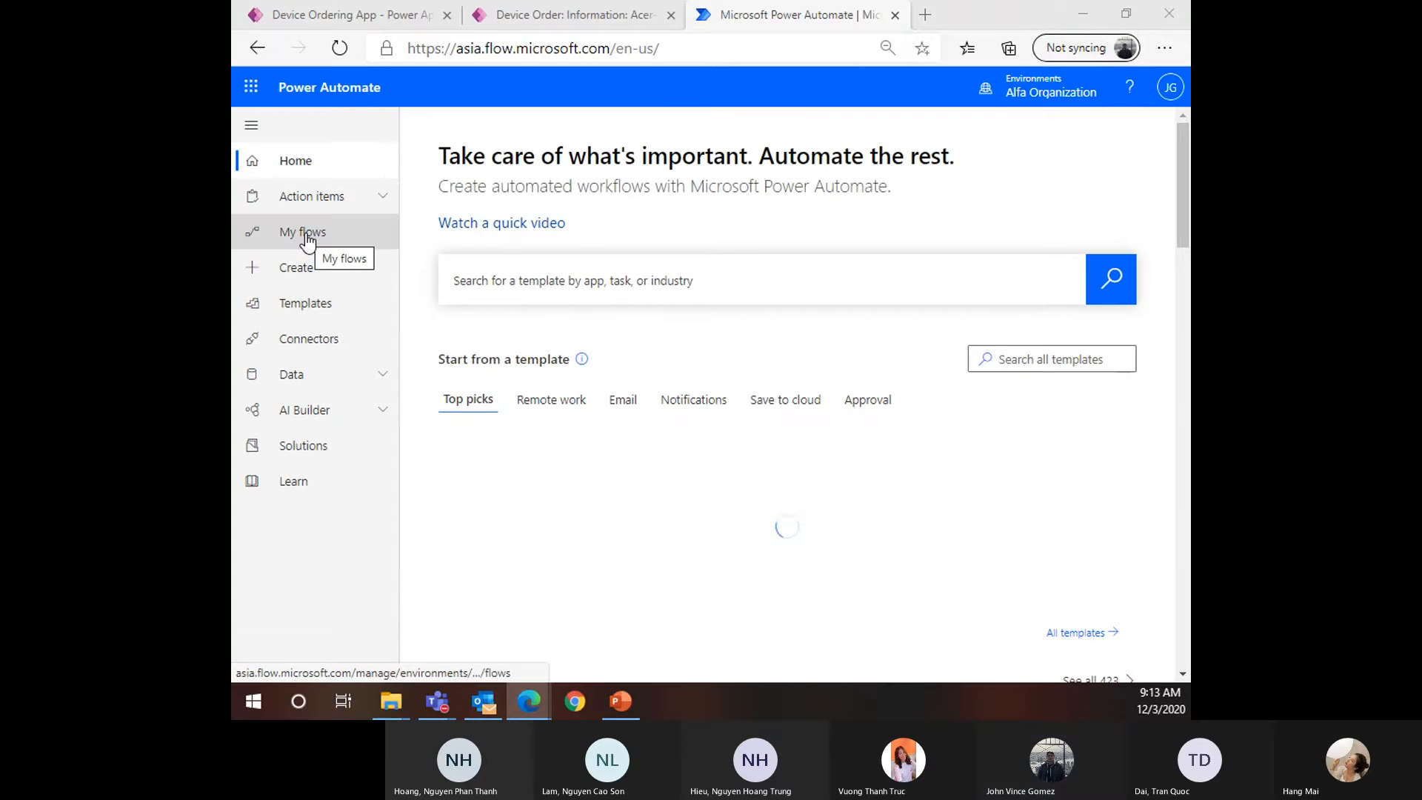
left_click(306, 234)
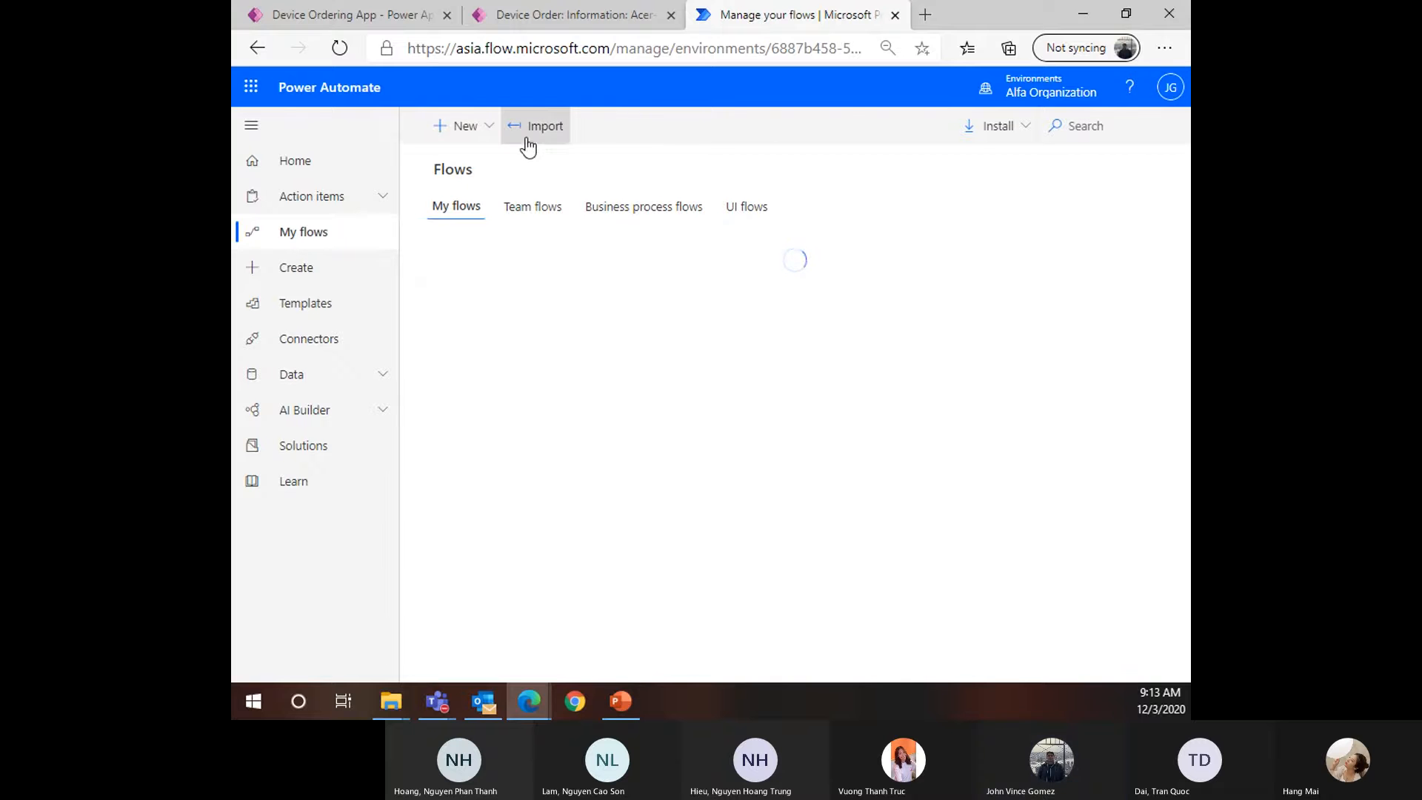
Check the New flow options, then change the Power Automate environment to VAS Trial
left_click(477, 129)
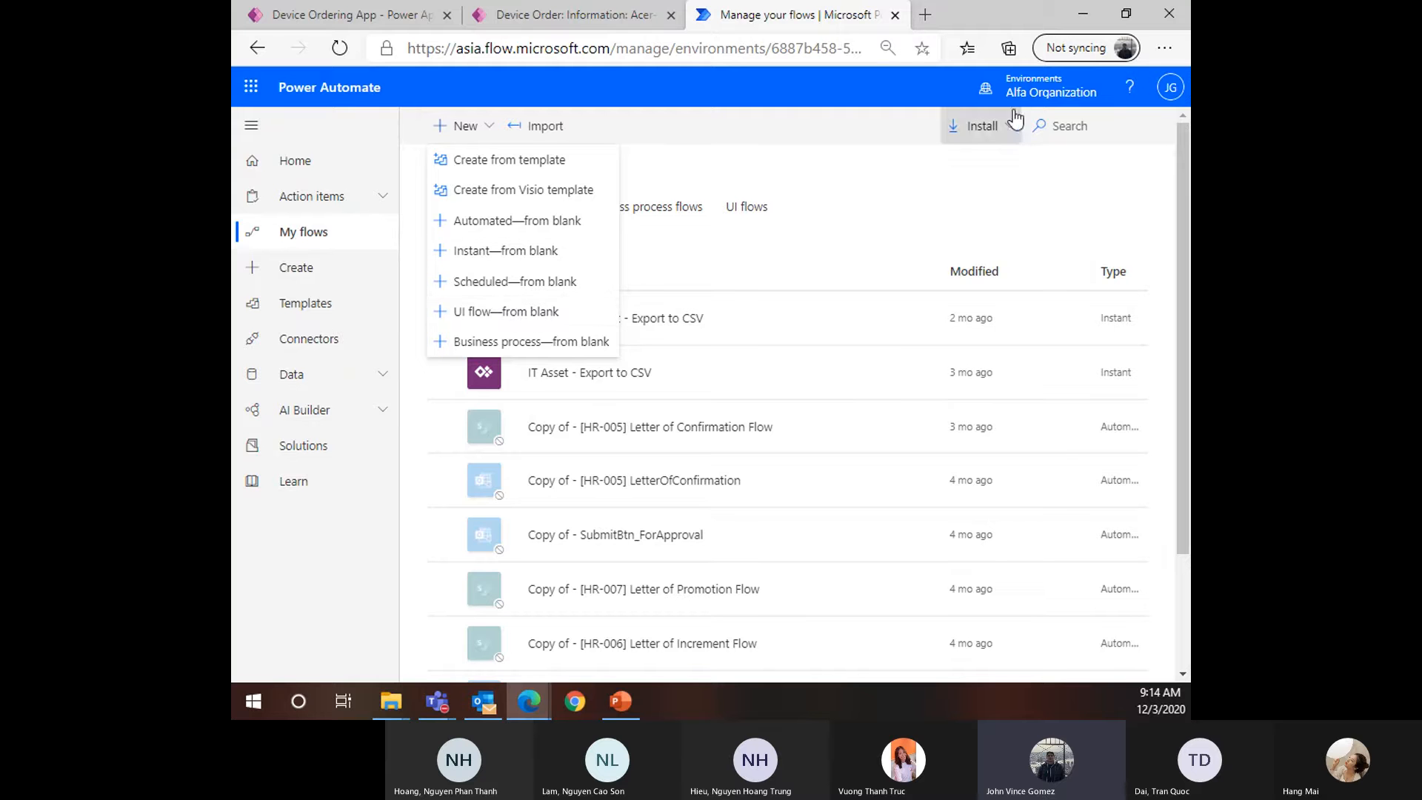
left_click(1037, 87)
left_click(1006, 540)
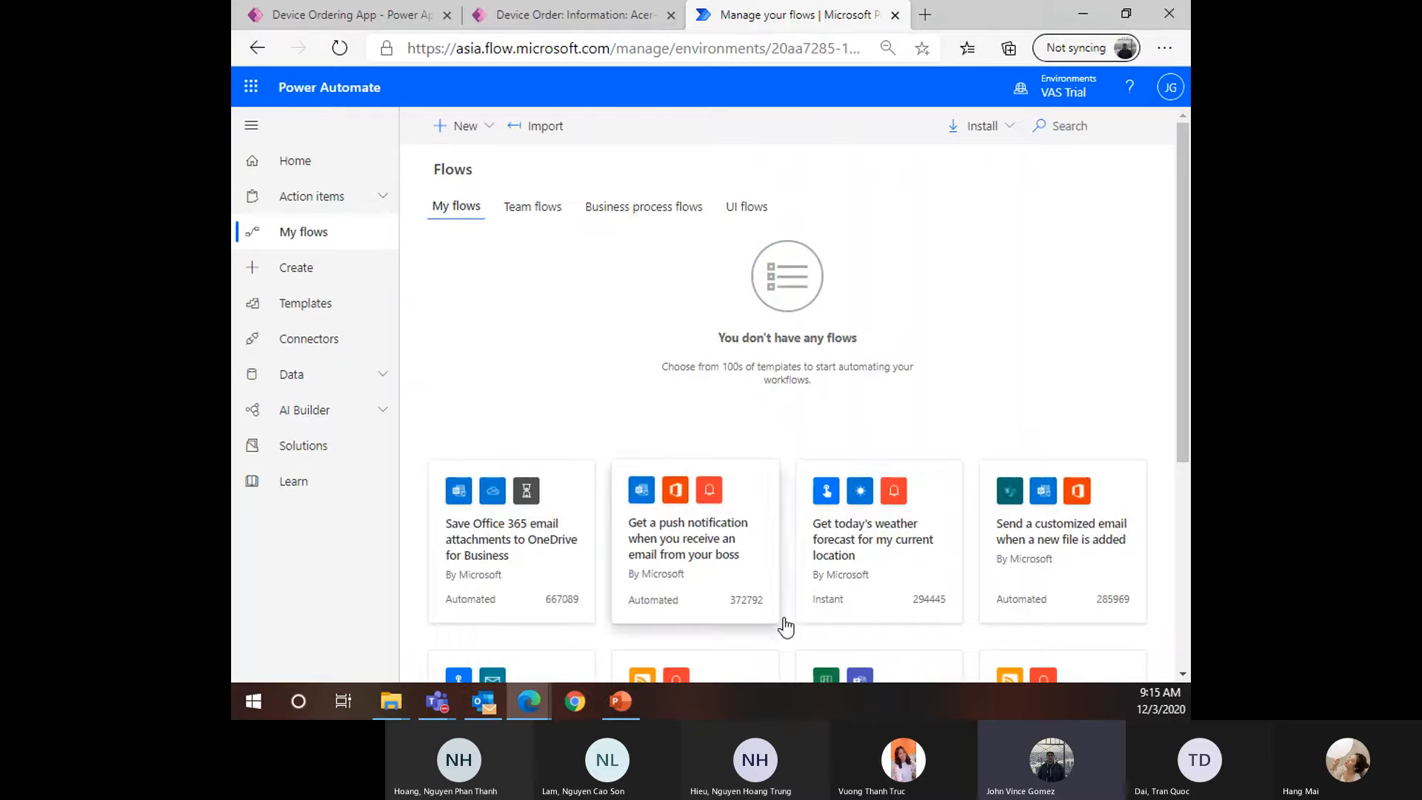
Dismiss the Device Ordering App's submission confirmation and cycle through the open tabs
left_click(326, 19)
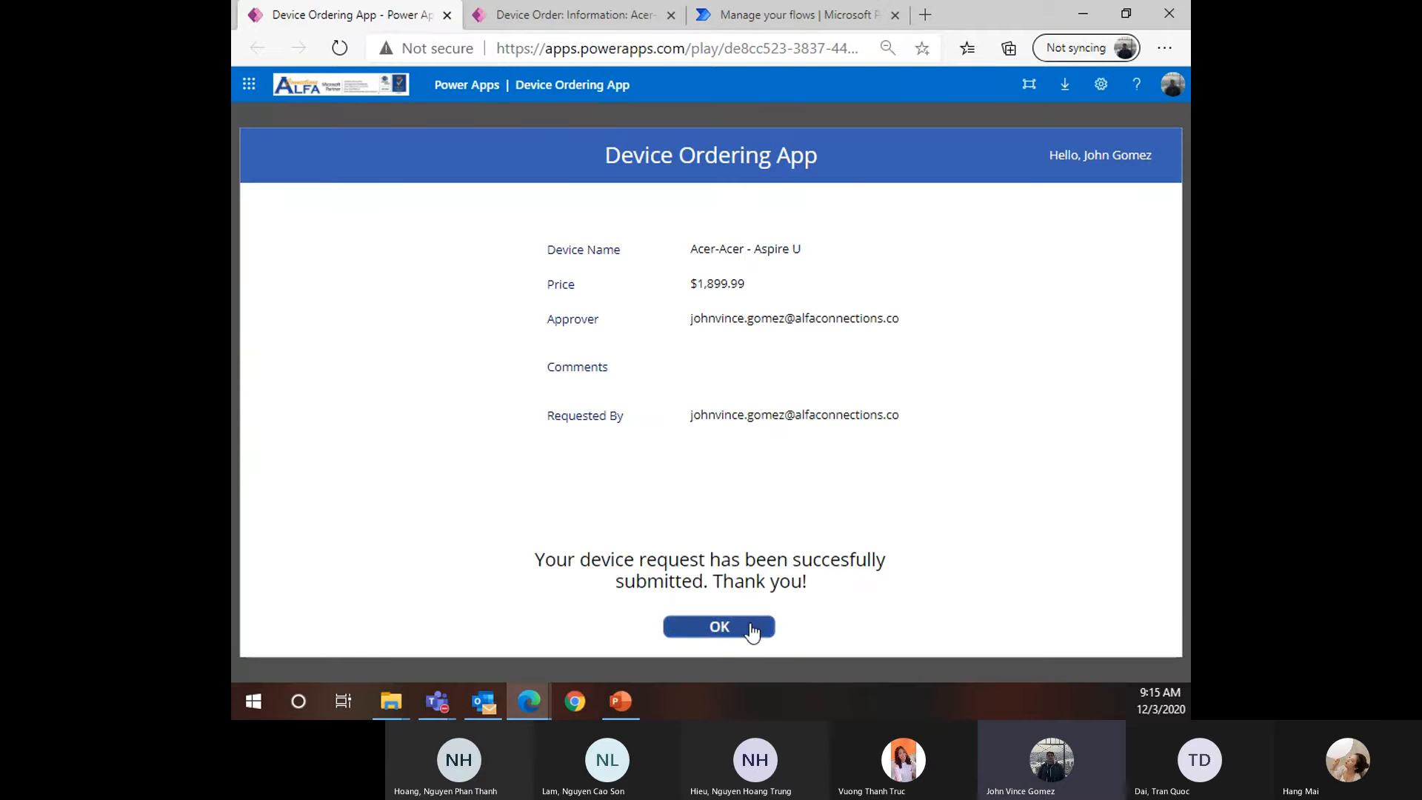
left_click(711, 628)
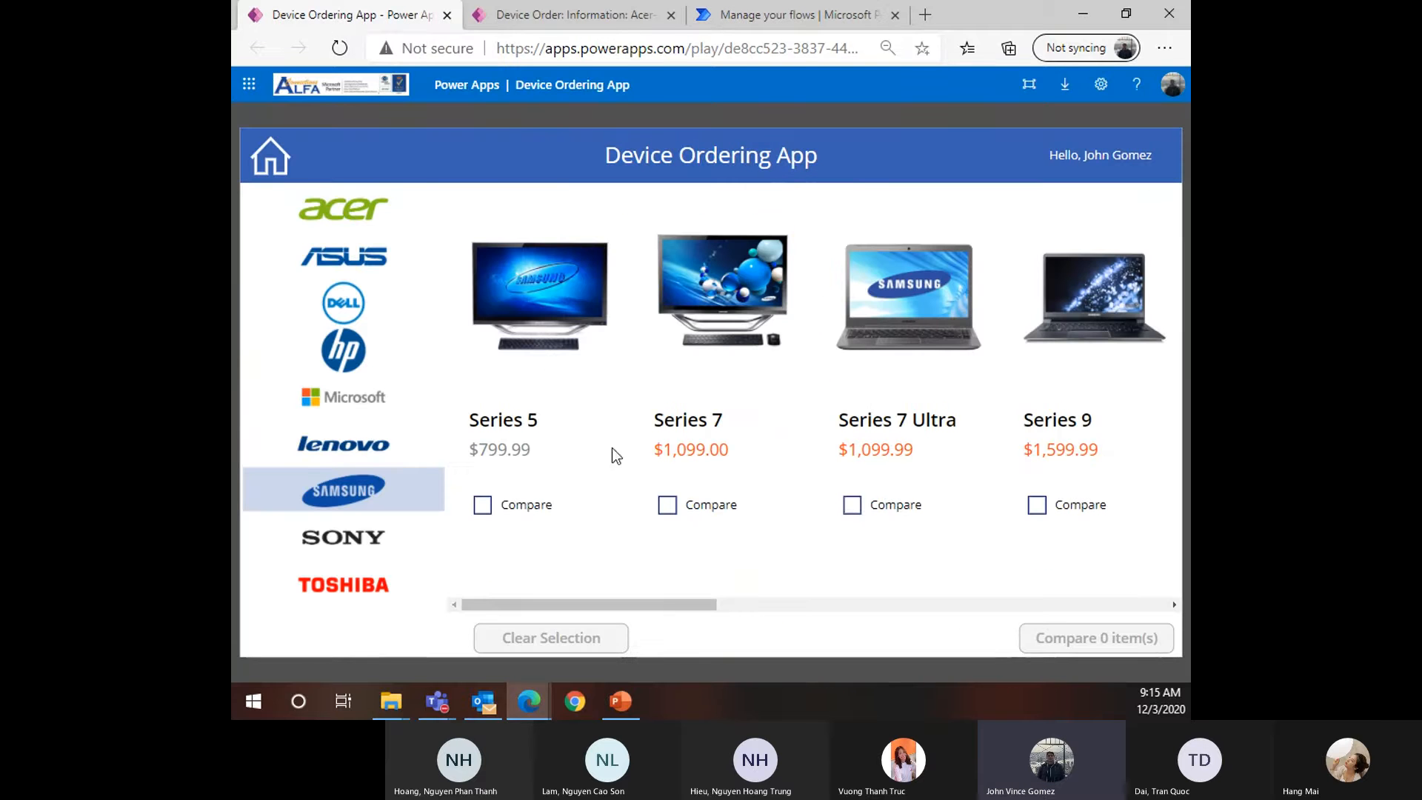
left_click(566, 14)
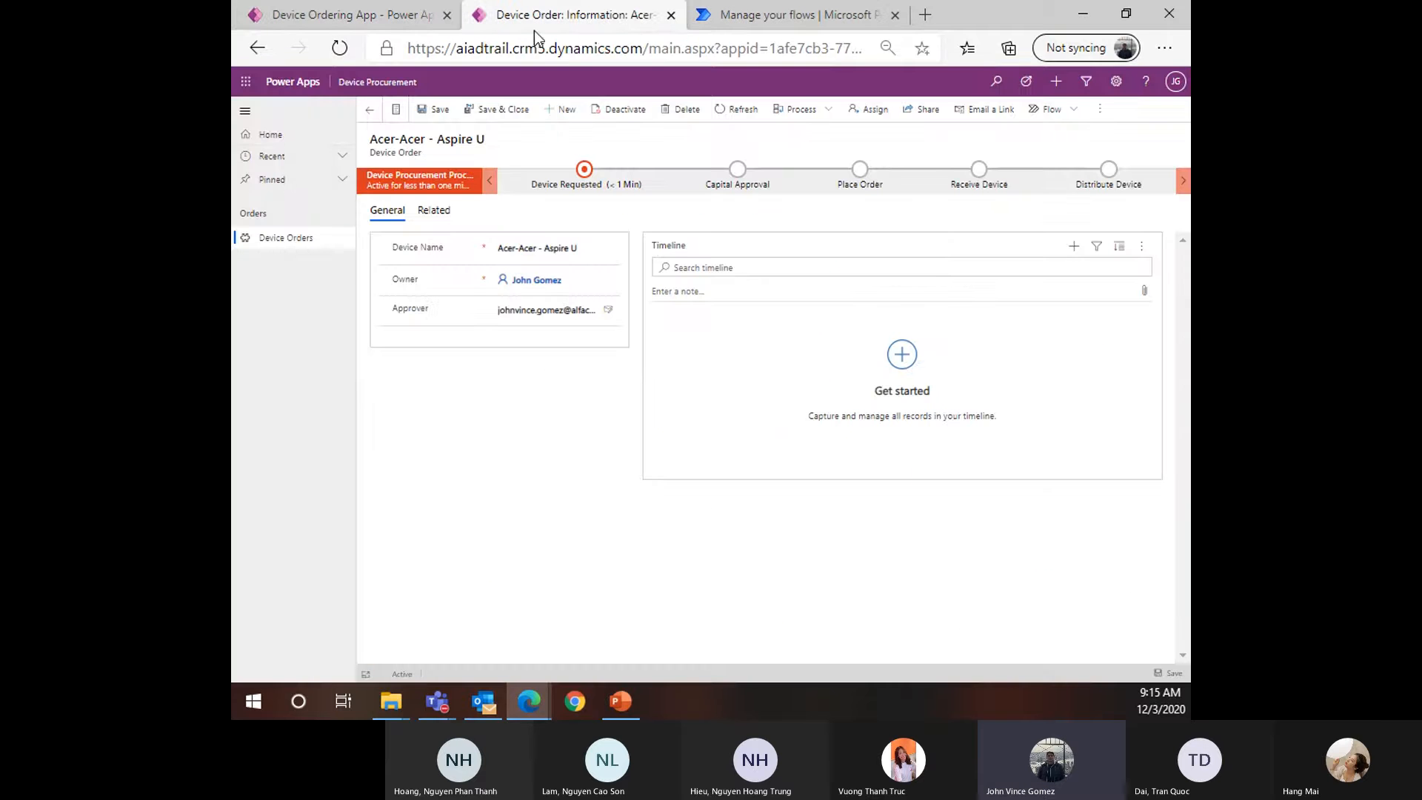
left_click(337, 15)
left_click(737, 16)
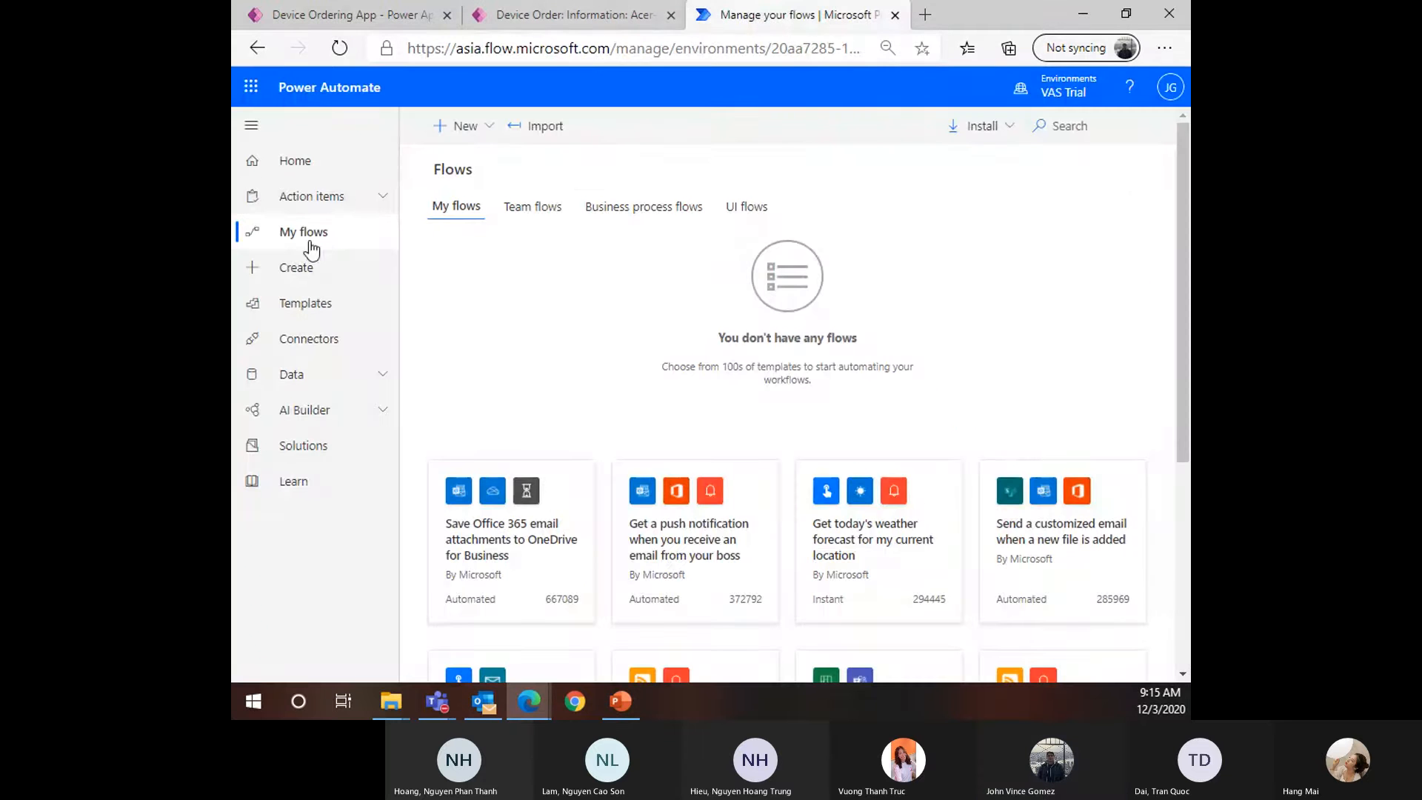
Go to the Power Apps maker site and open Data > Tables
left_click(571, 48)
type("mak")
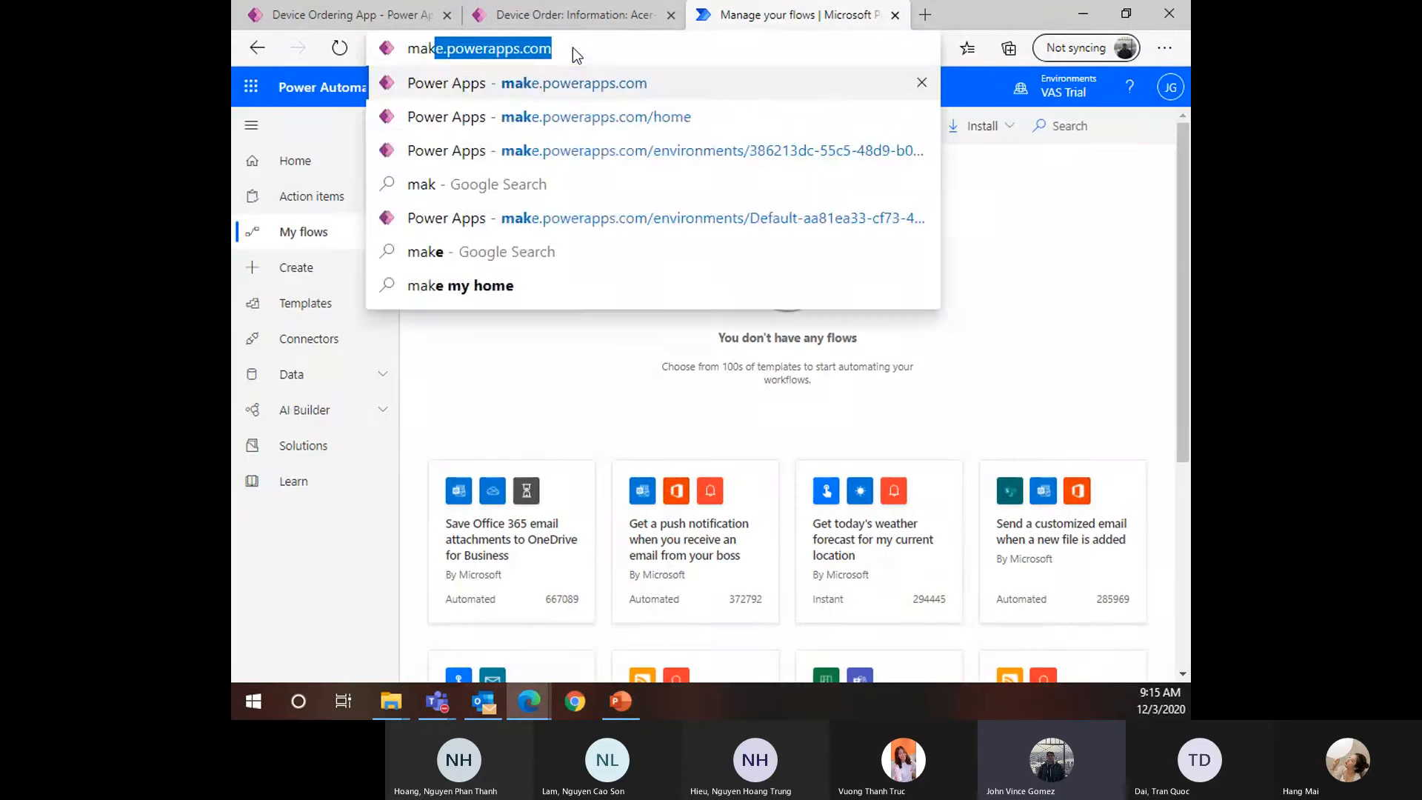
key("Return")
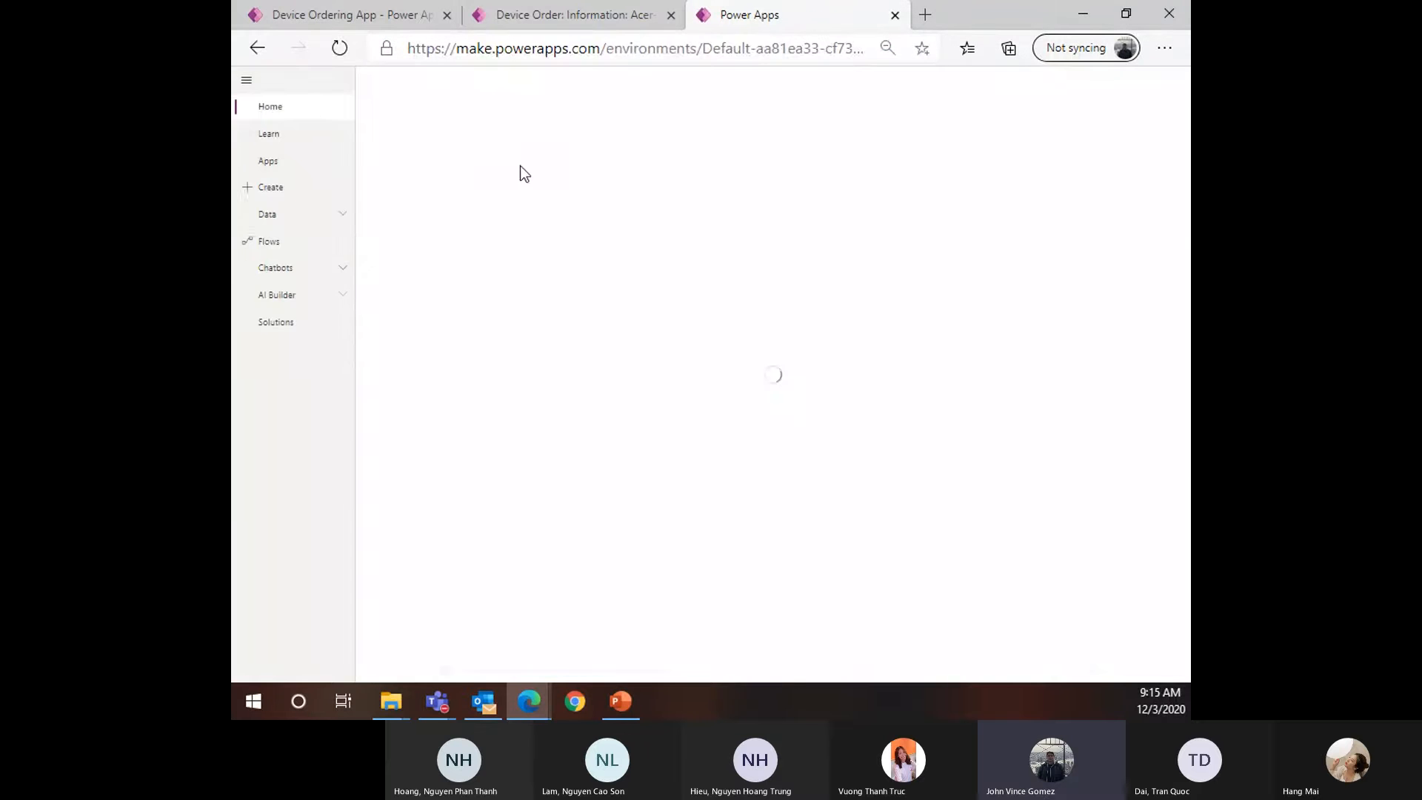
left_click(285, 250)
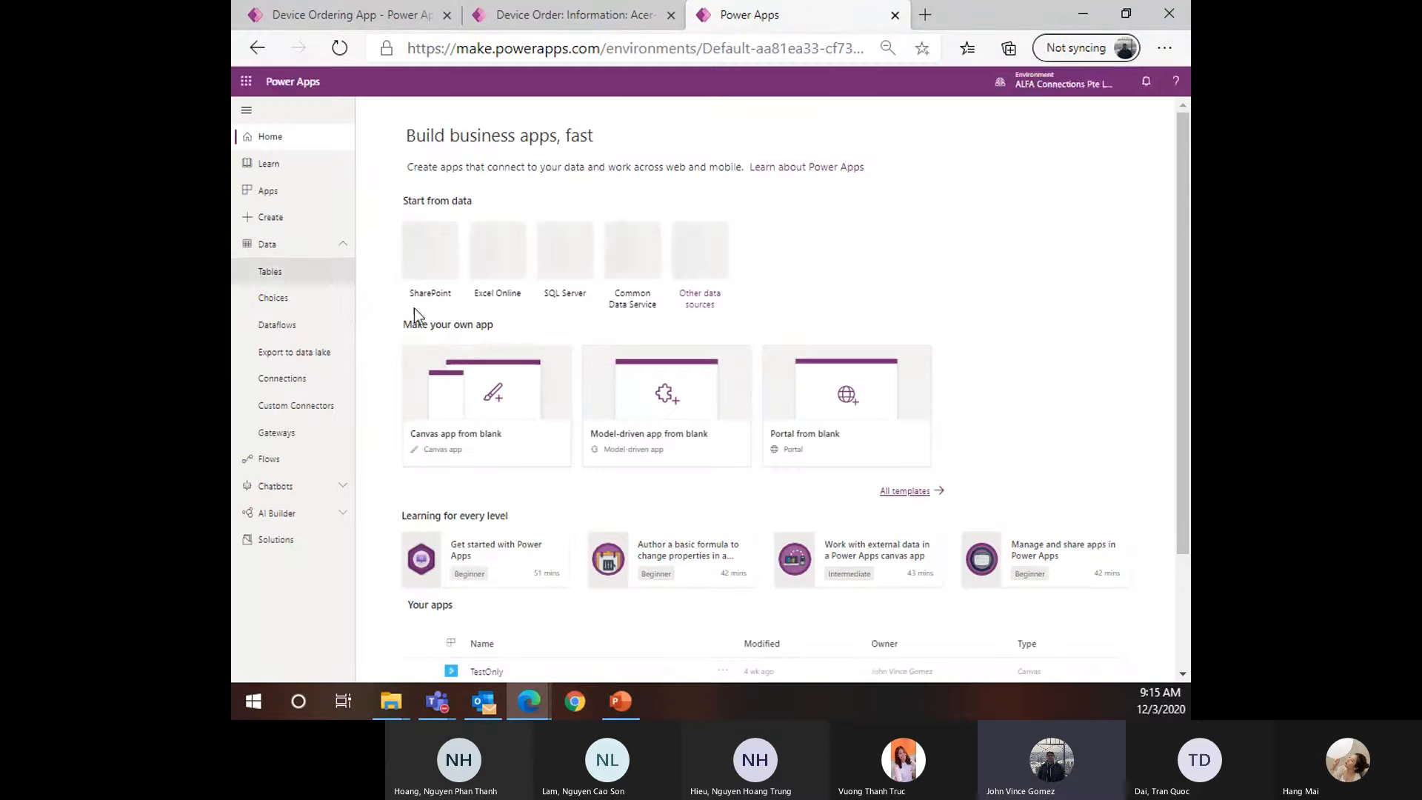
left_click(276, 273)
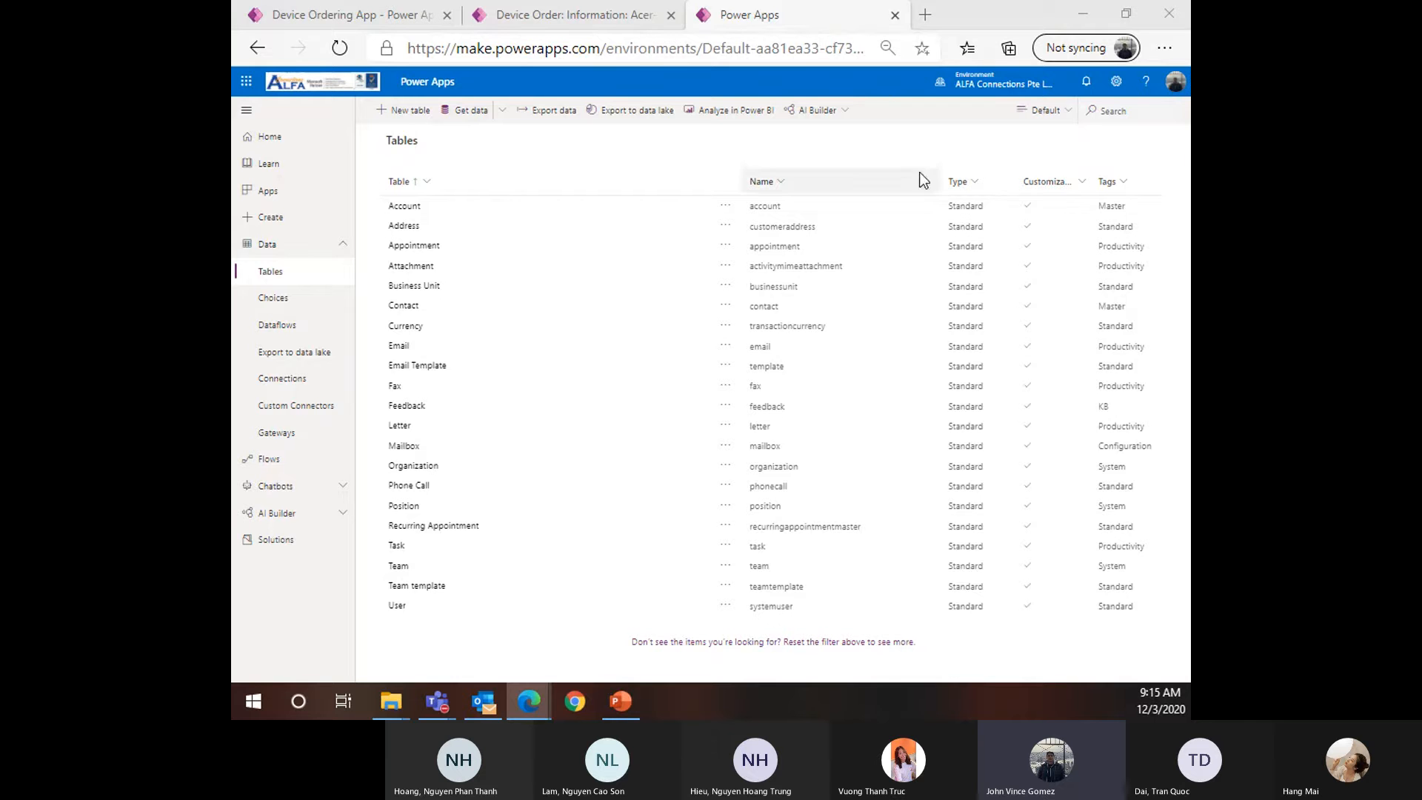
left_click_drag(615, 48, 323, 49)
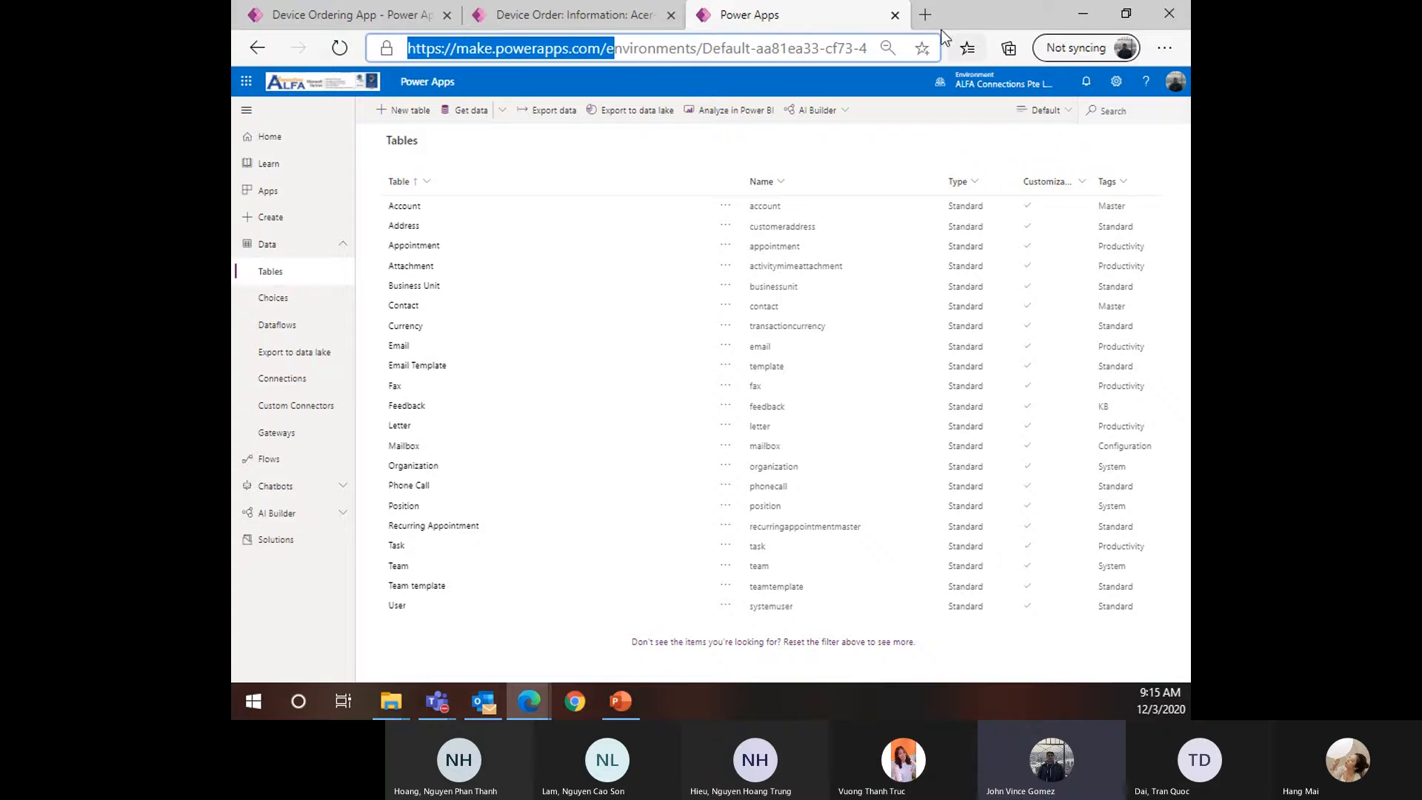
Load flow.microsoft.com in a fourth tab at 80% zoom, then switch away from the browser
left_click(927, 15)
type("flow")
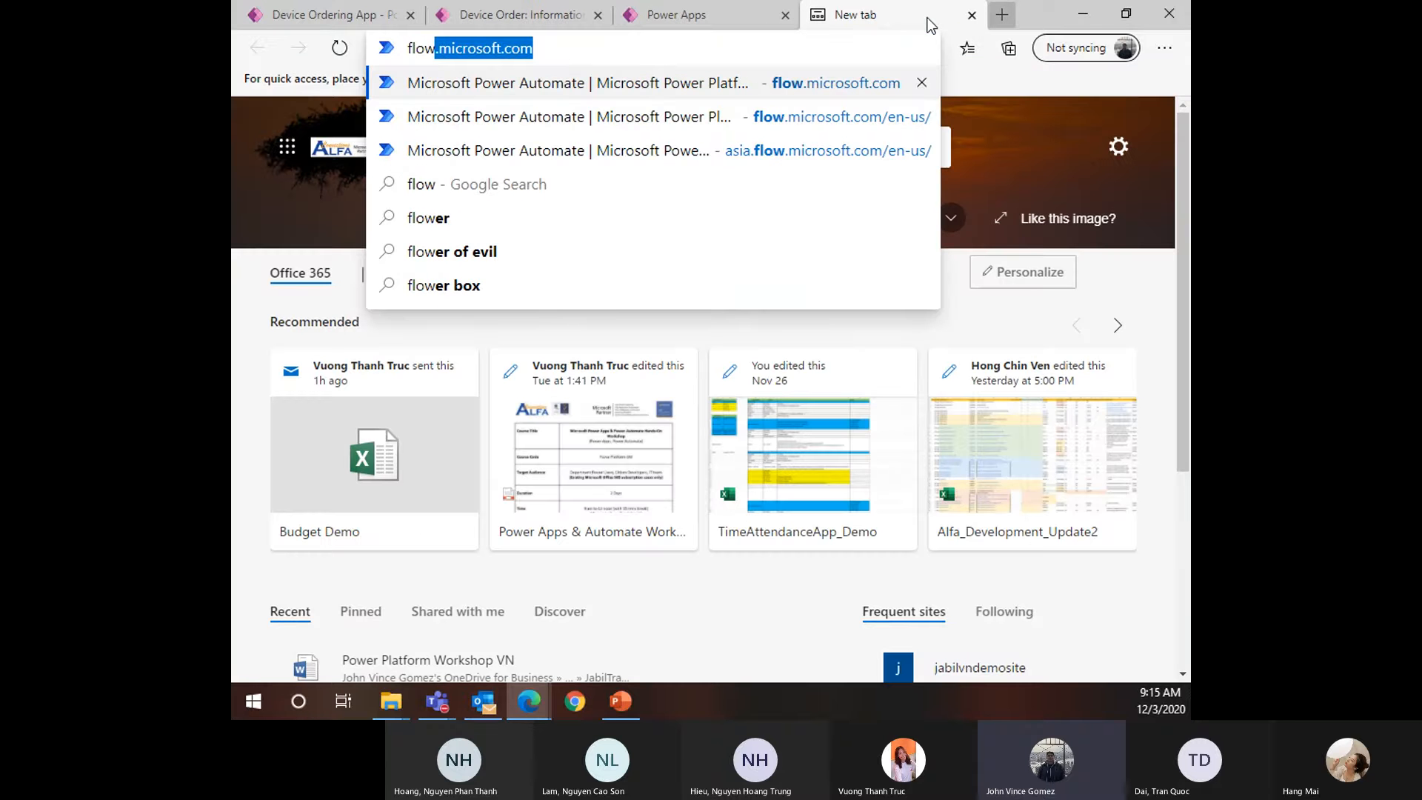
key("Return")
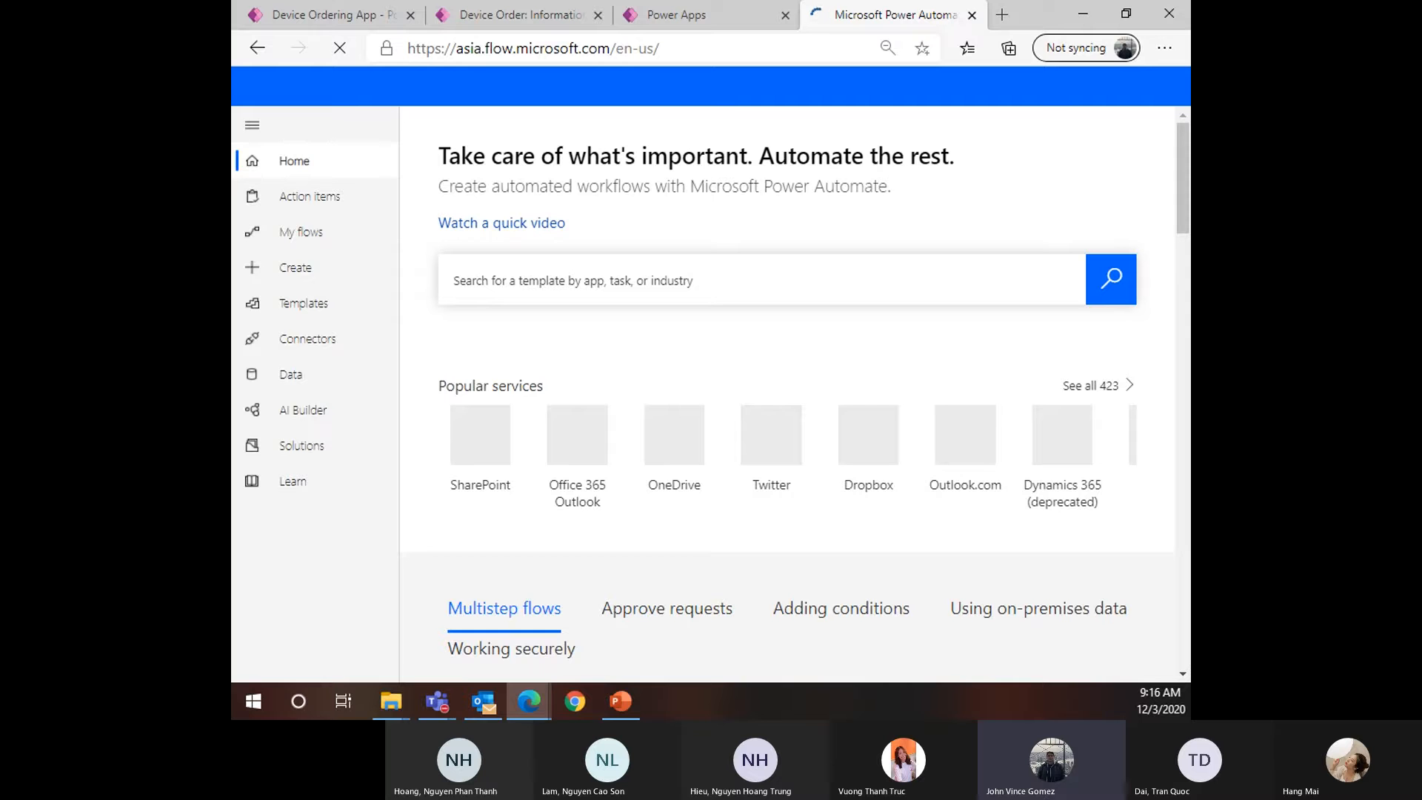
key("ctrl+minus")
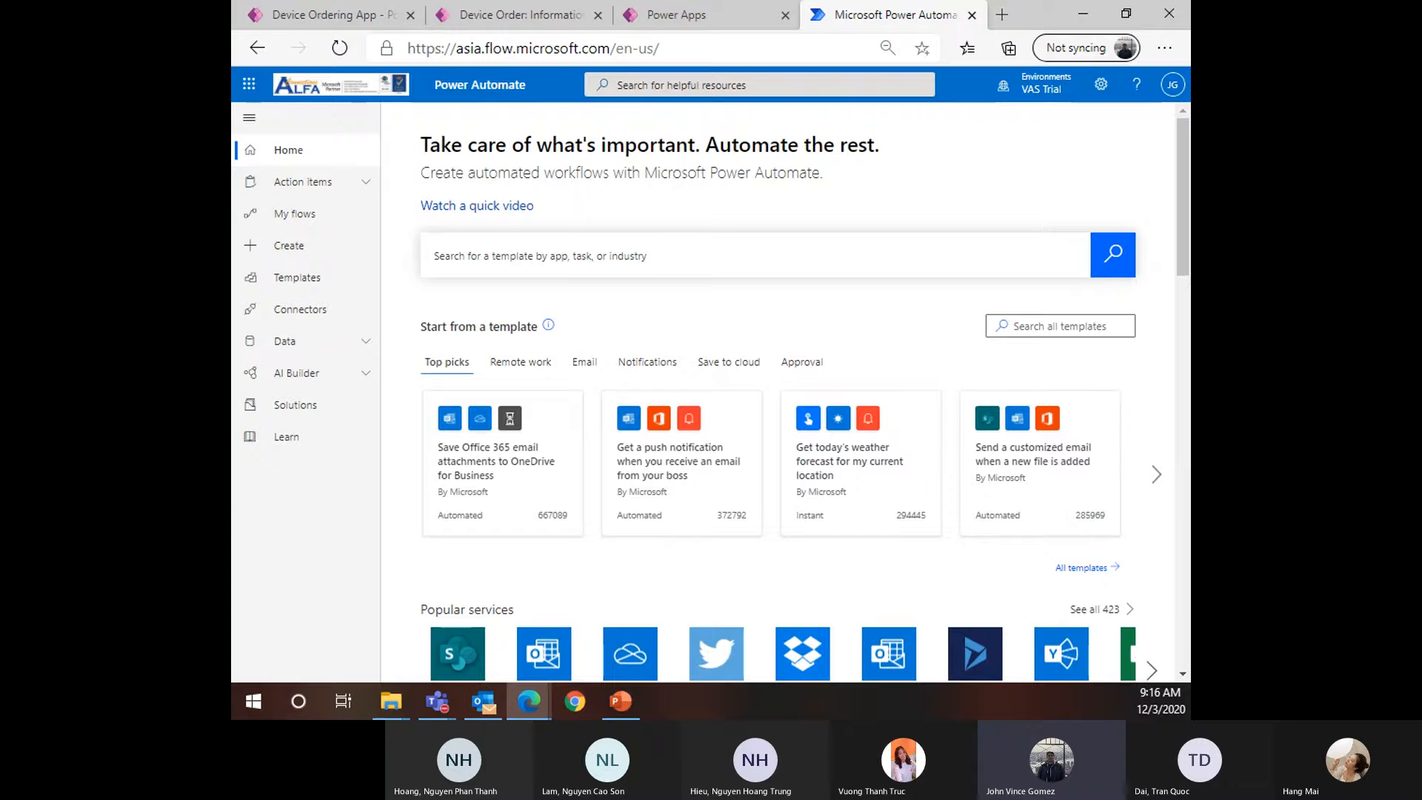
key("alt+Tab")
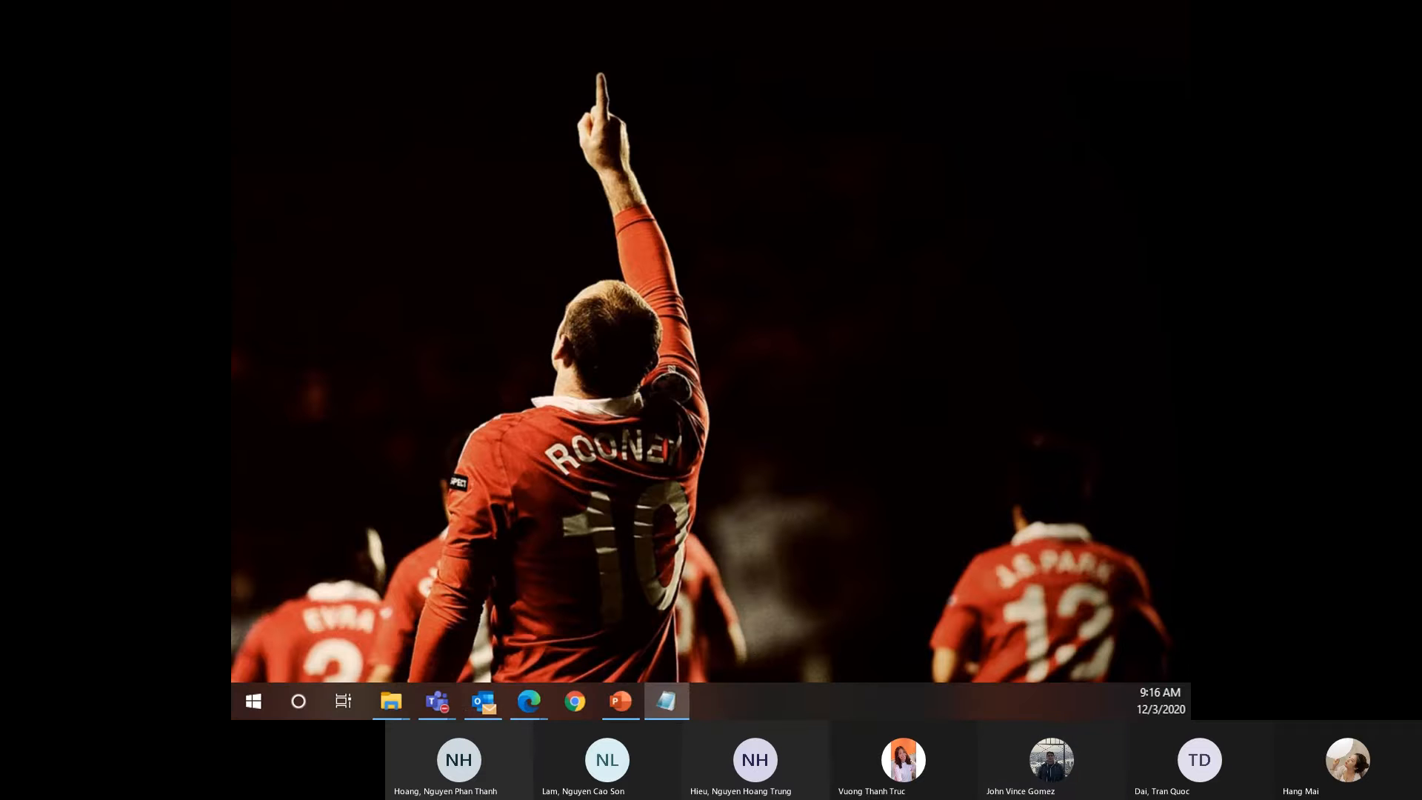
Show VAS_Creds.txt in Notepad zoomed to 180% to read the sign-in details, then switch away
left_click(666, 700)
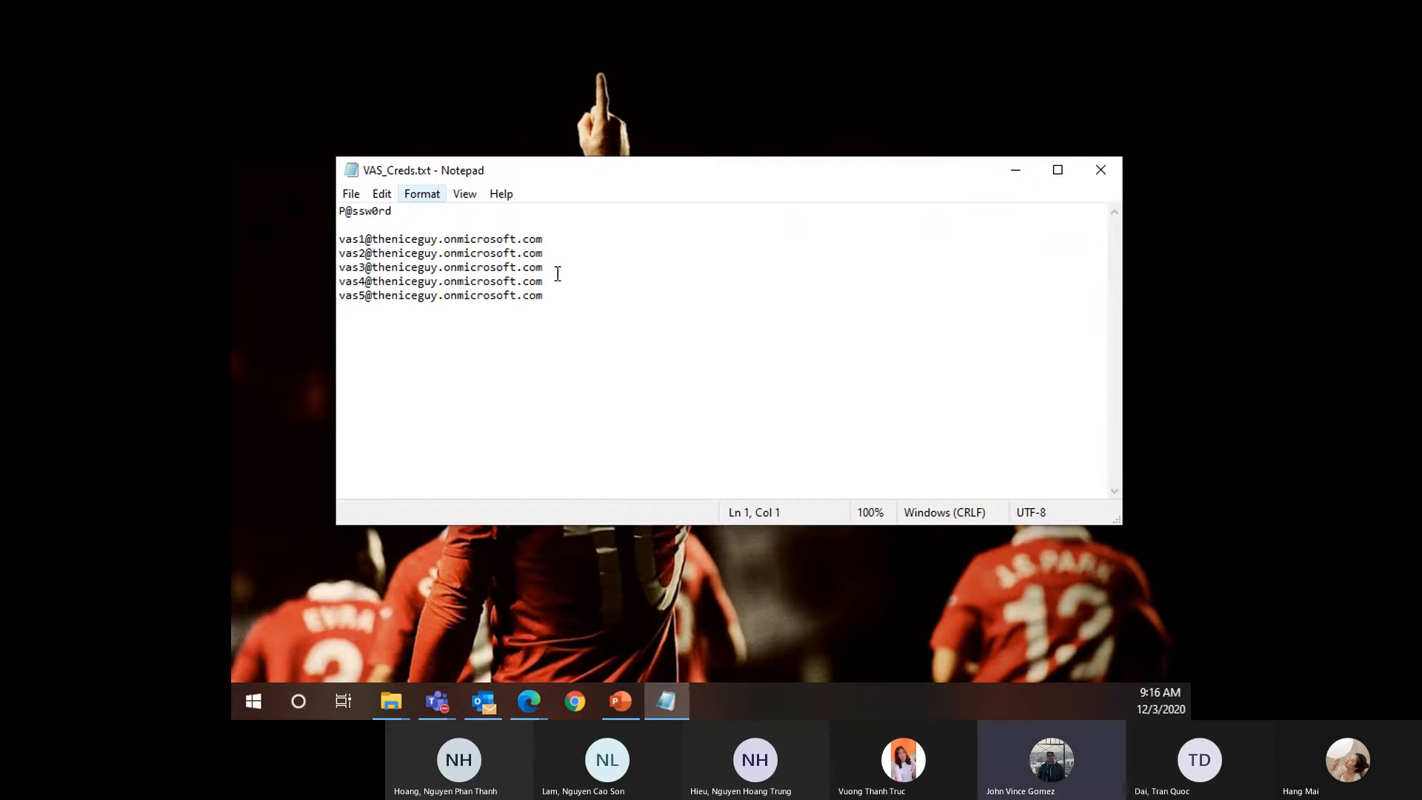
scroll(561, 323, "up", 5)
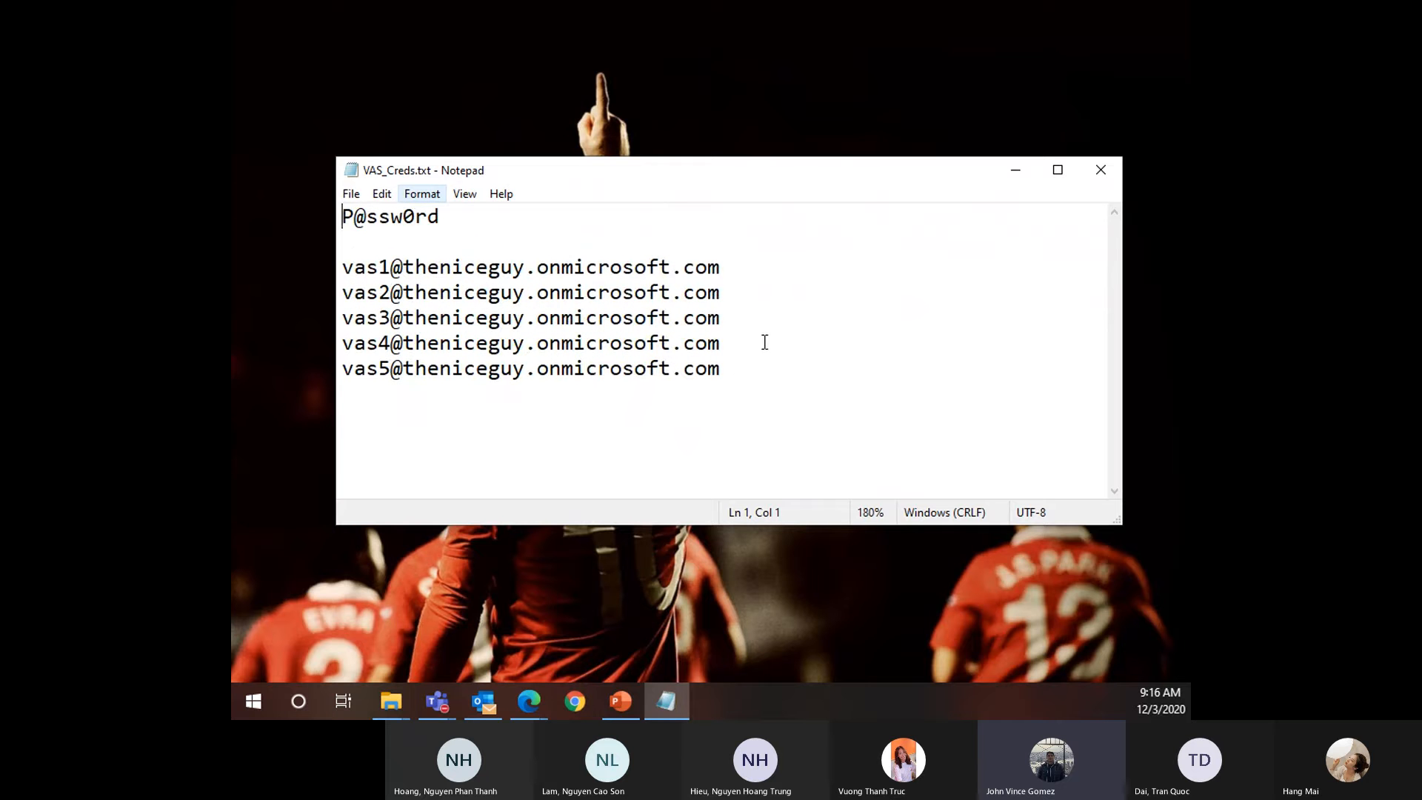
key("ctrl+a")
left_click(926, 397)
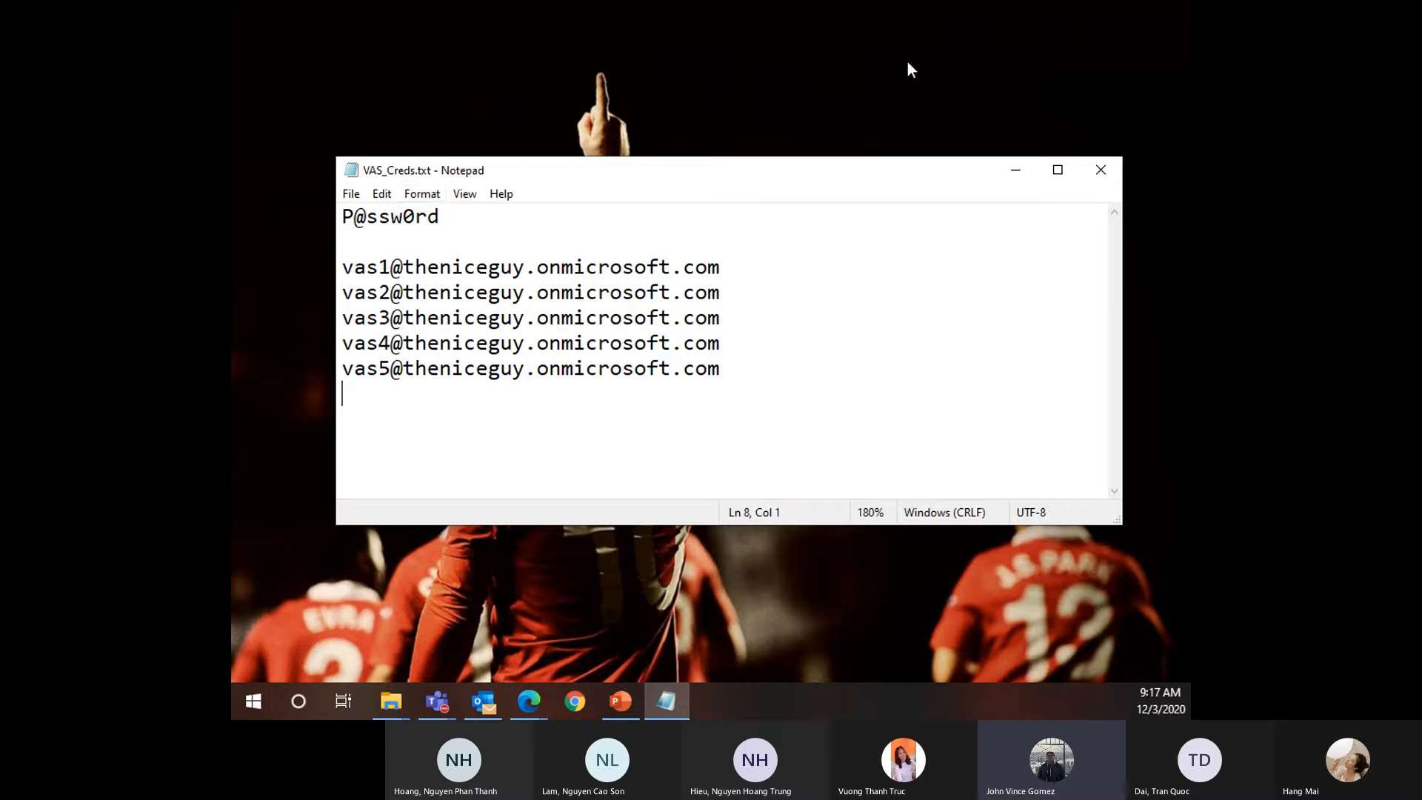
key("alt+Tab")
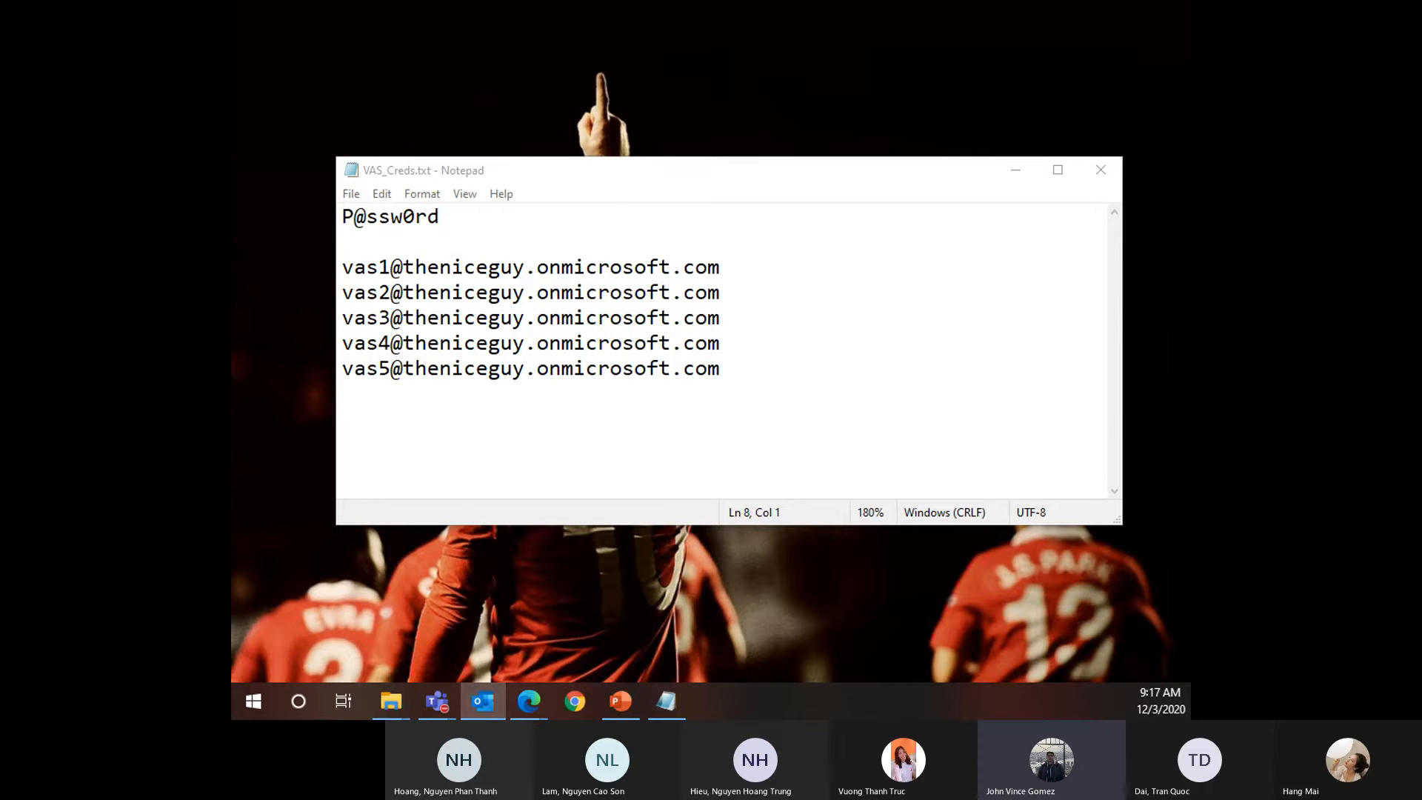
Return to the Power Automate browser window and open My flows
key("alt+Tab")
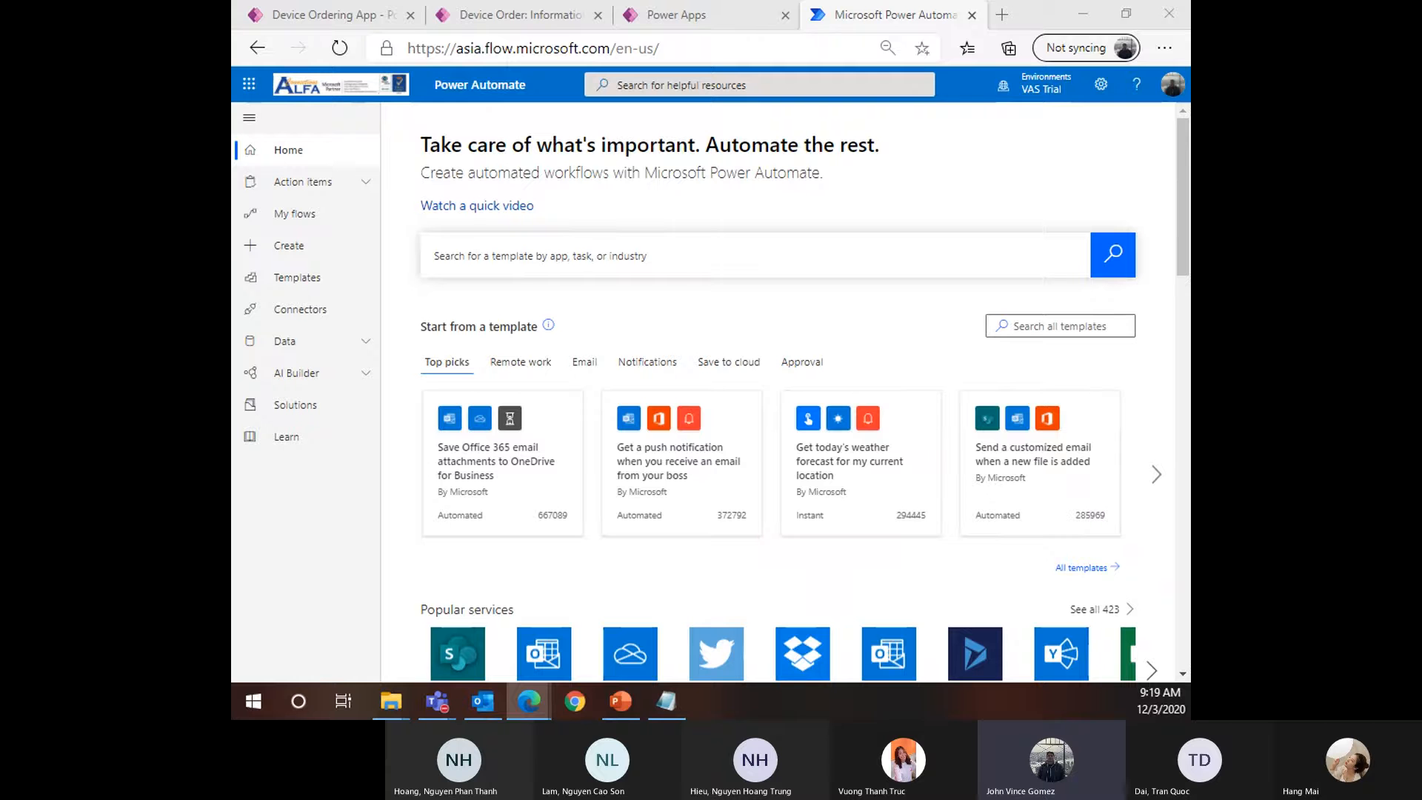
left_click(348, 218)
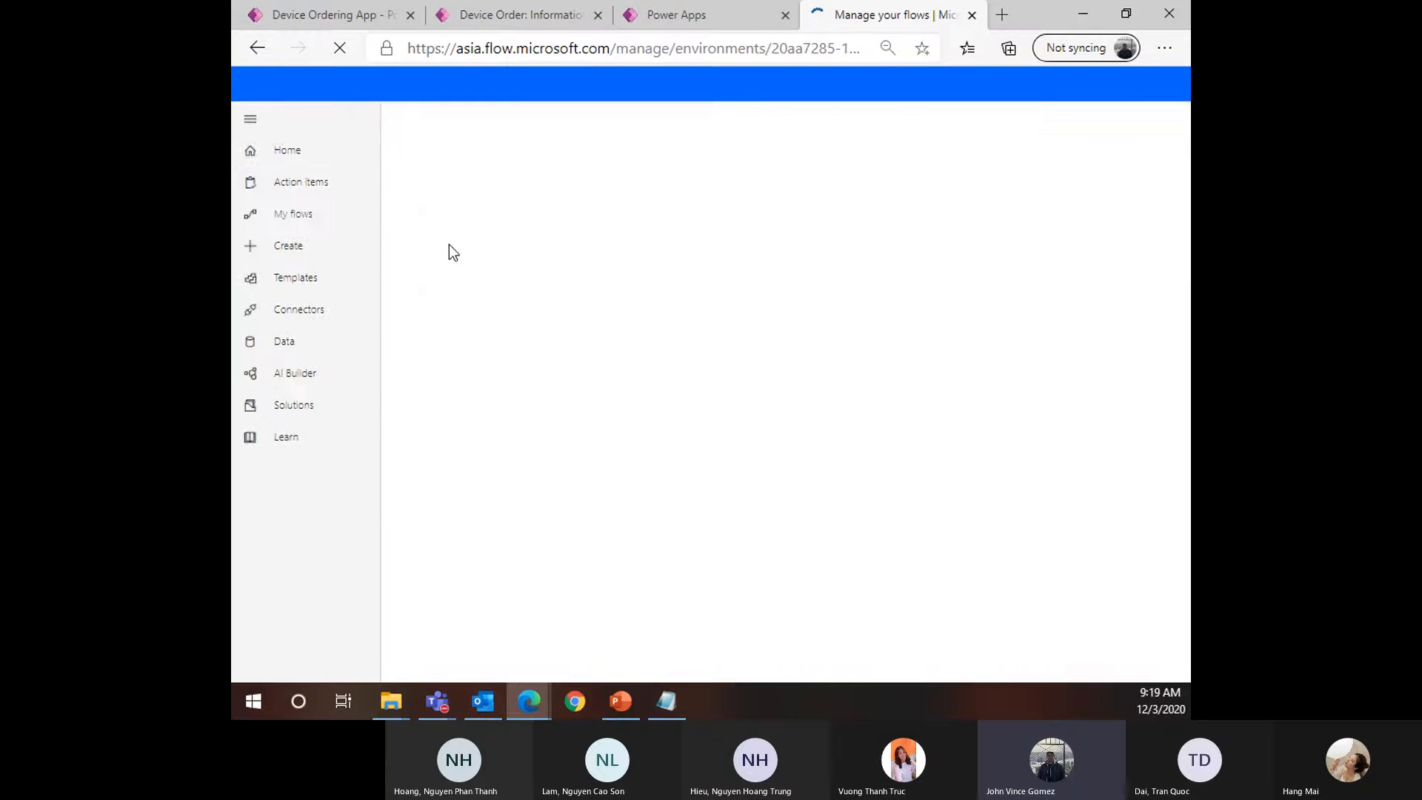
Switch Power Apps to the VAS Trial environment and open its empty Flows list
left_click(677, 15)
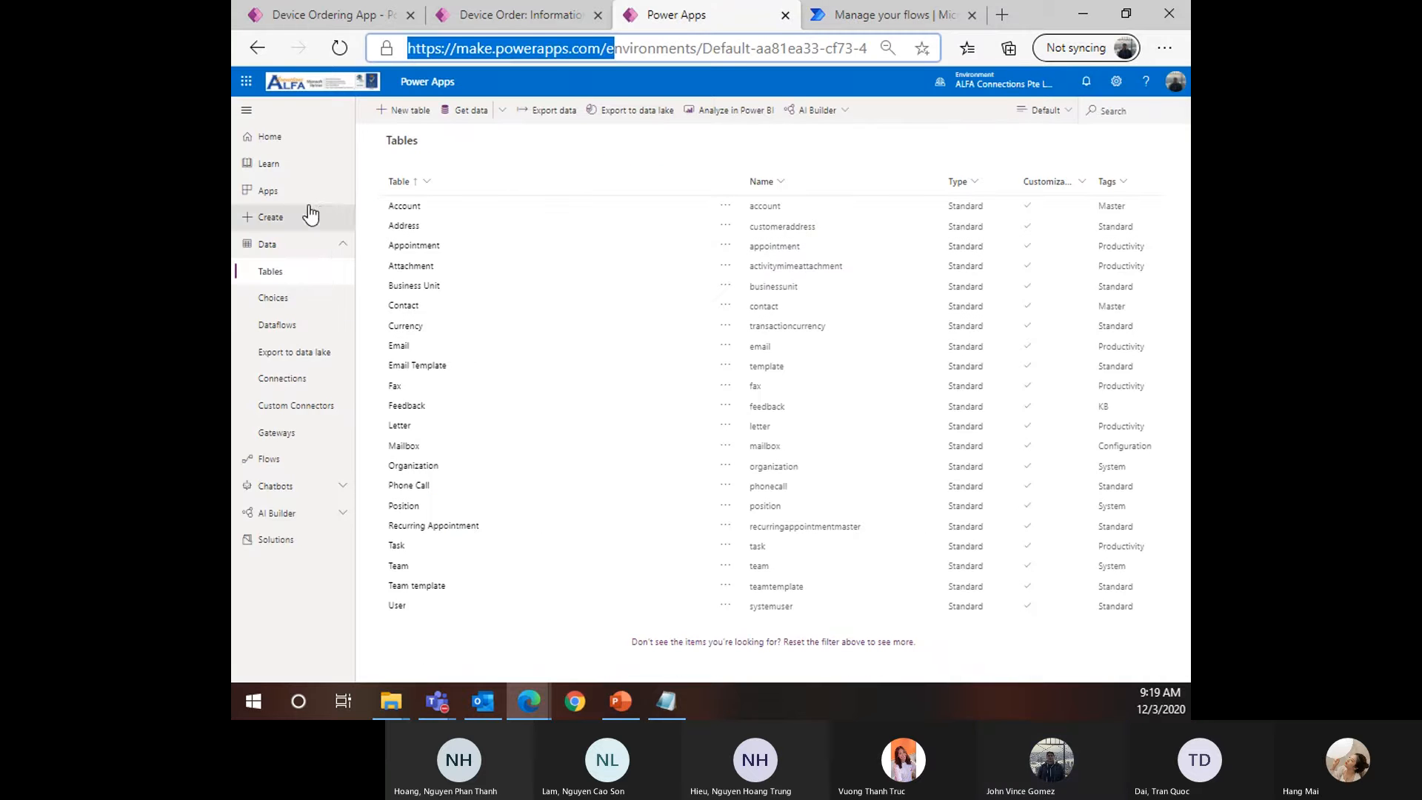
left_click(275, 458)
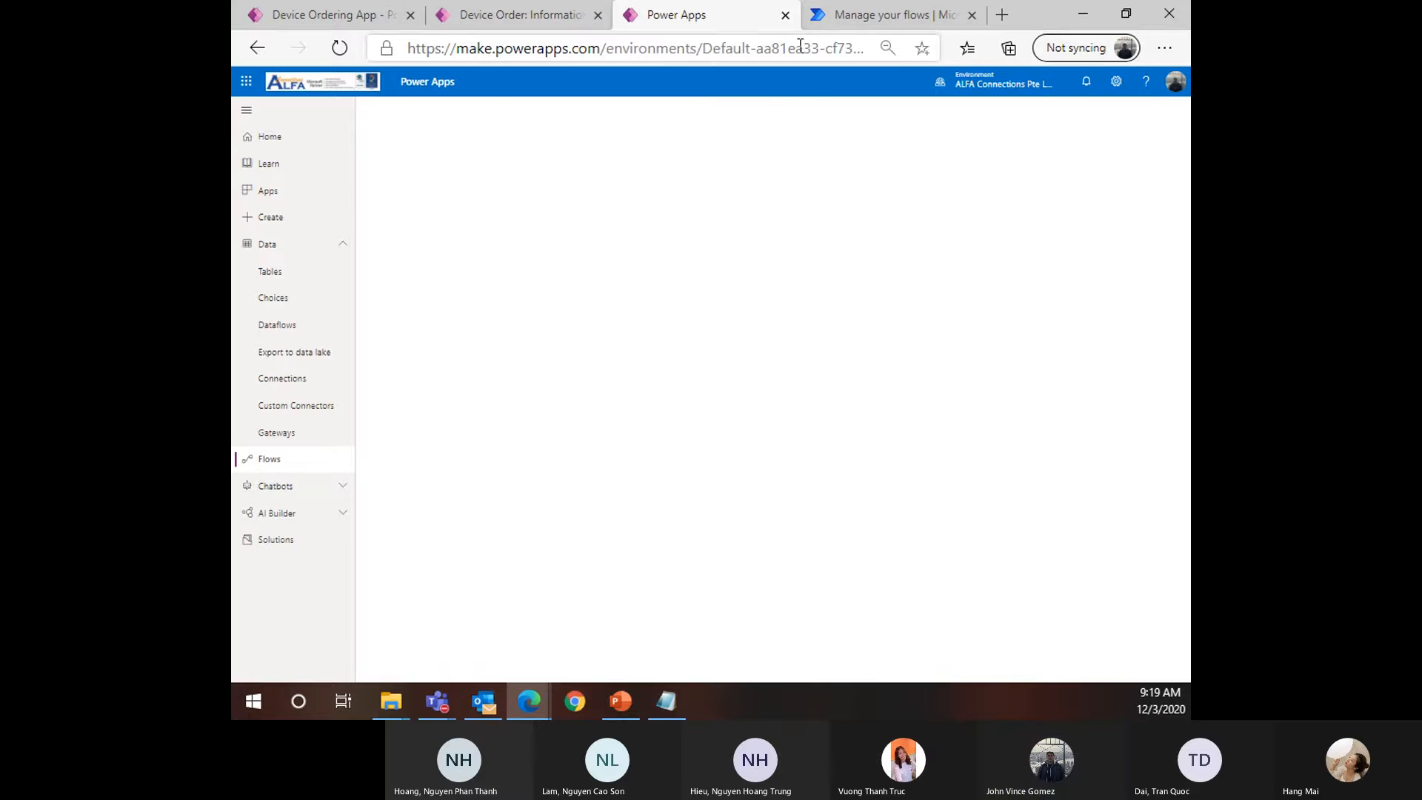
left_click(339, 47)
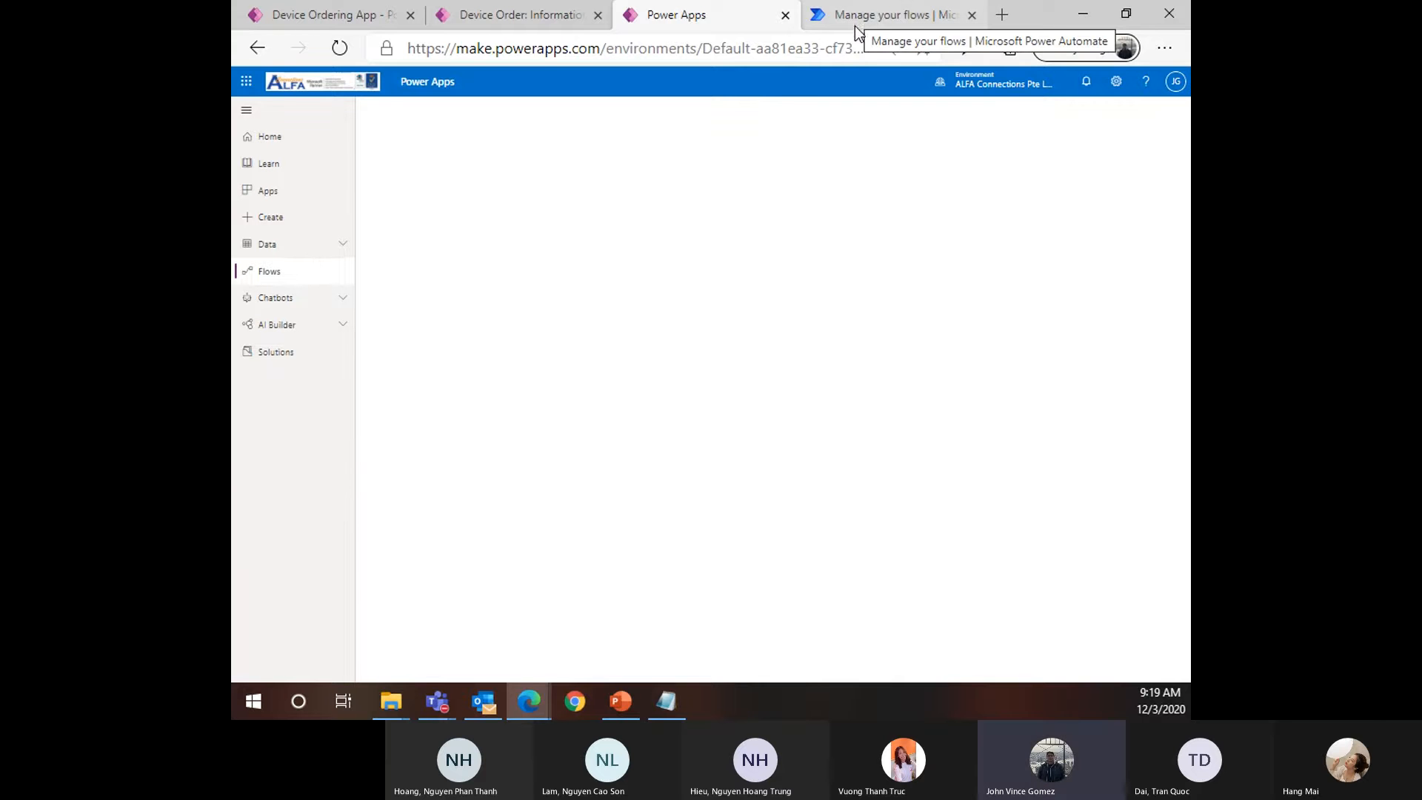
left_click(999, 88)
left_click(1052, 326)
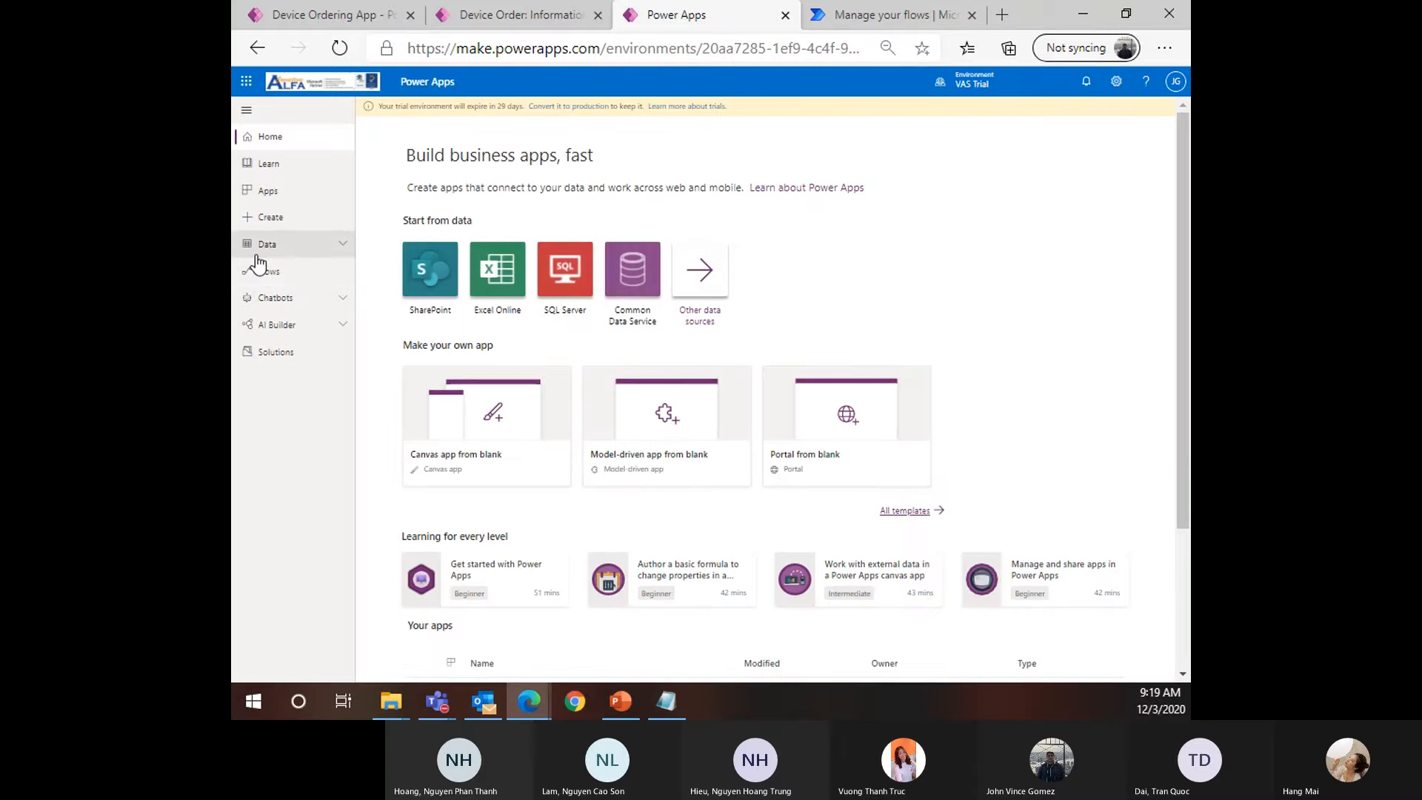
left_click(267, 272)
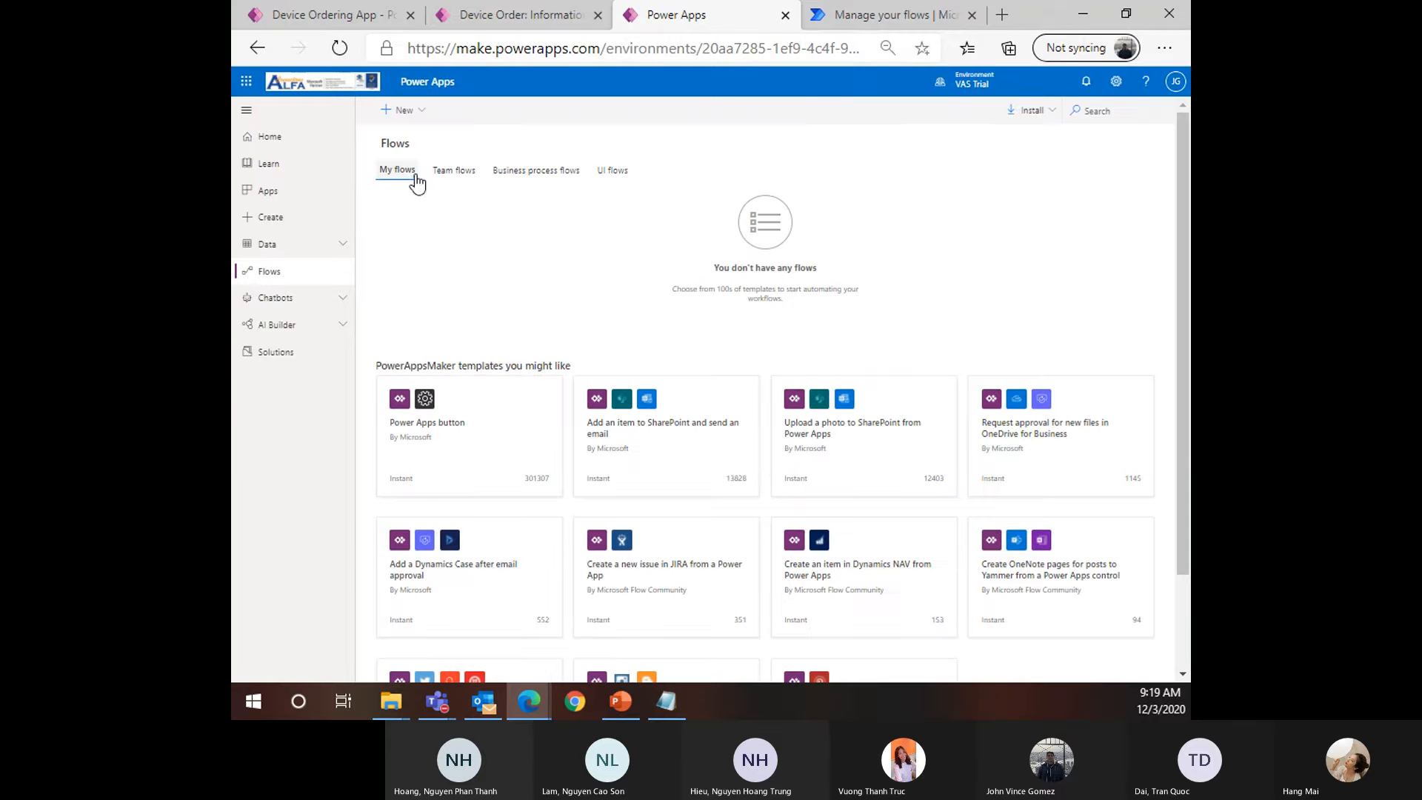
Move between the Power Apps and Power Automate flows tabs, ending on Manage your flows
left_click(409, 175)
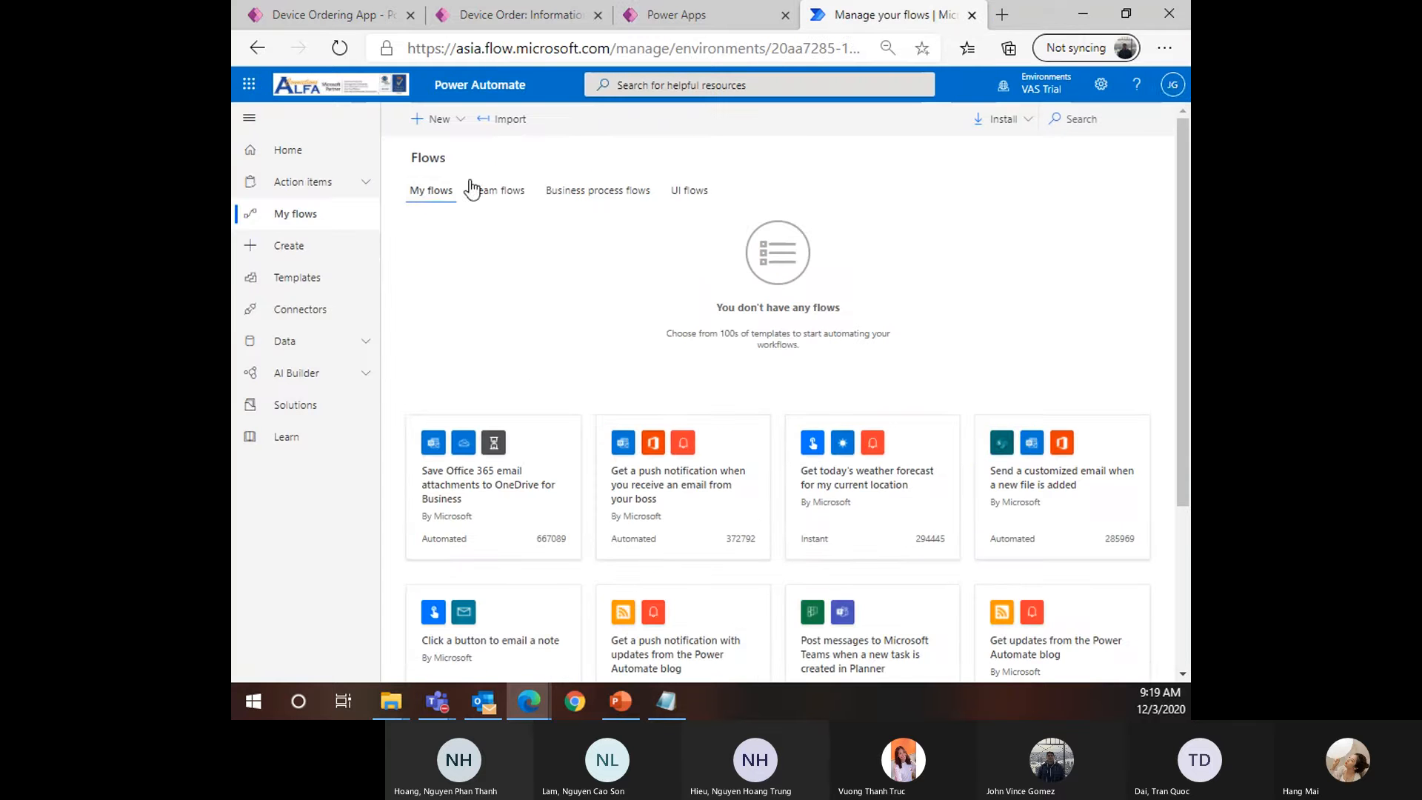
left_click(700, 21)
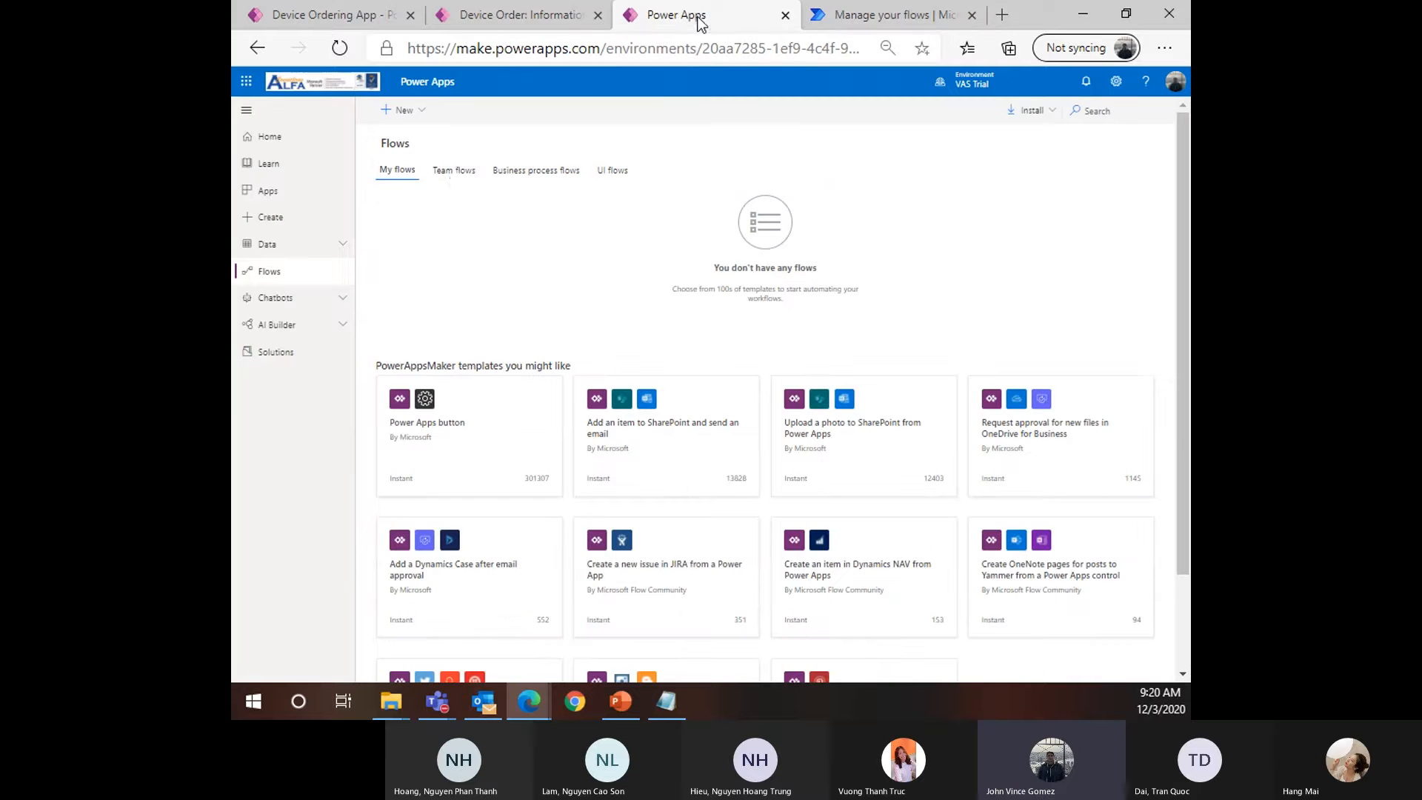
left_click(891, 18)
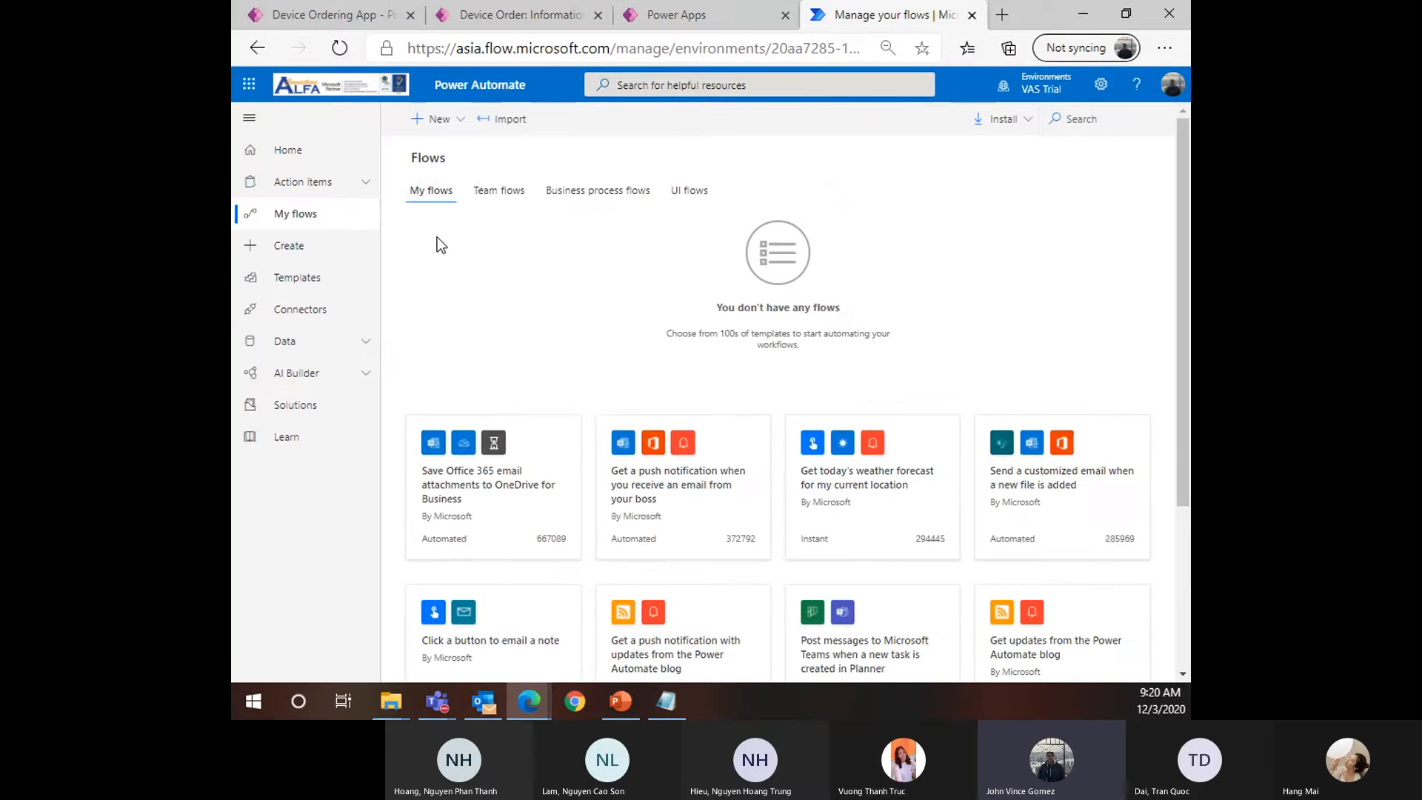
Create a new automated flow from blank named 'New device approval request'
left_click(448, 125)
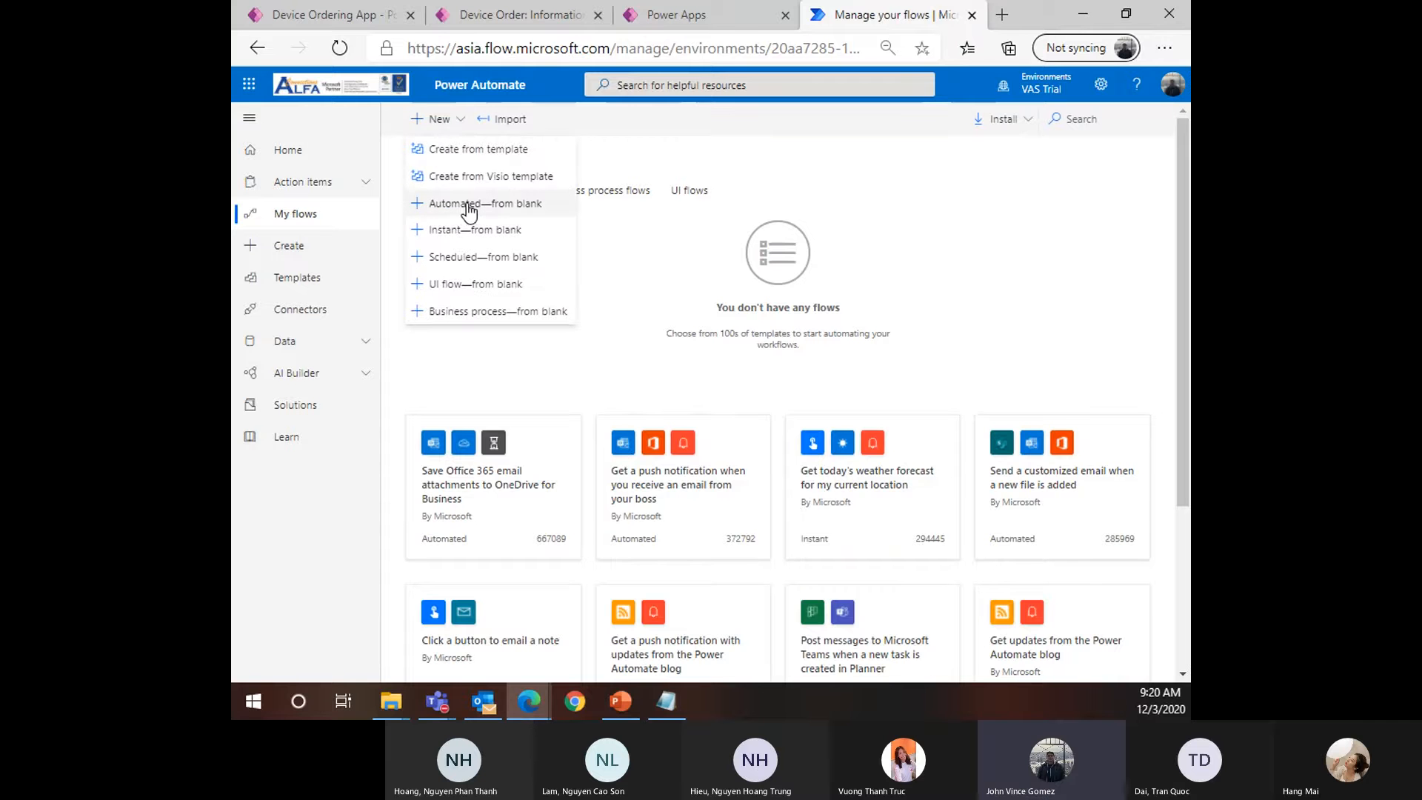
left_click(494, 209)
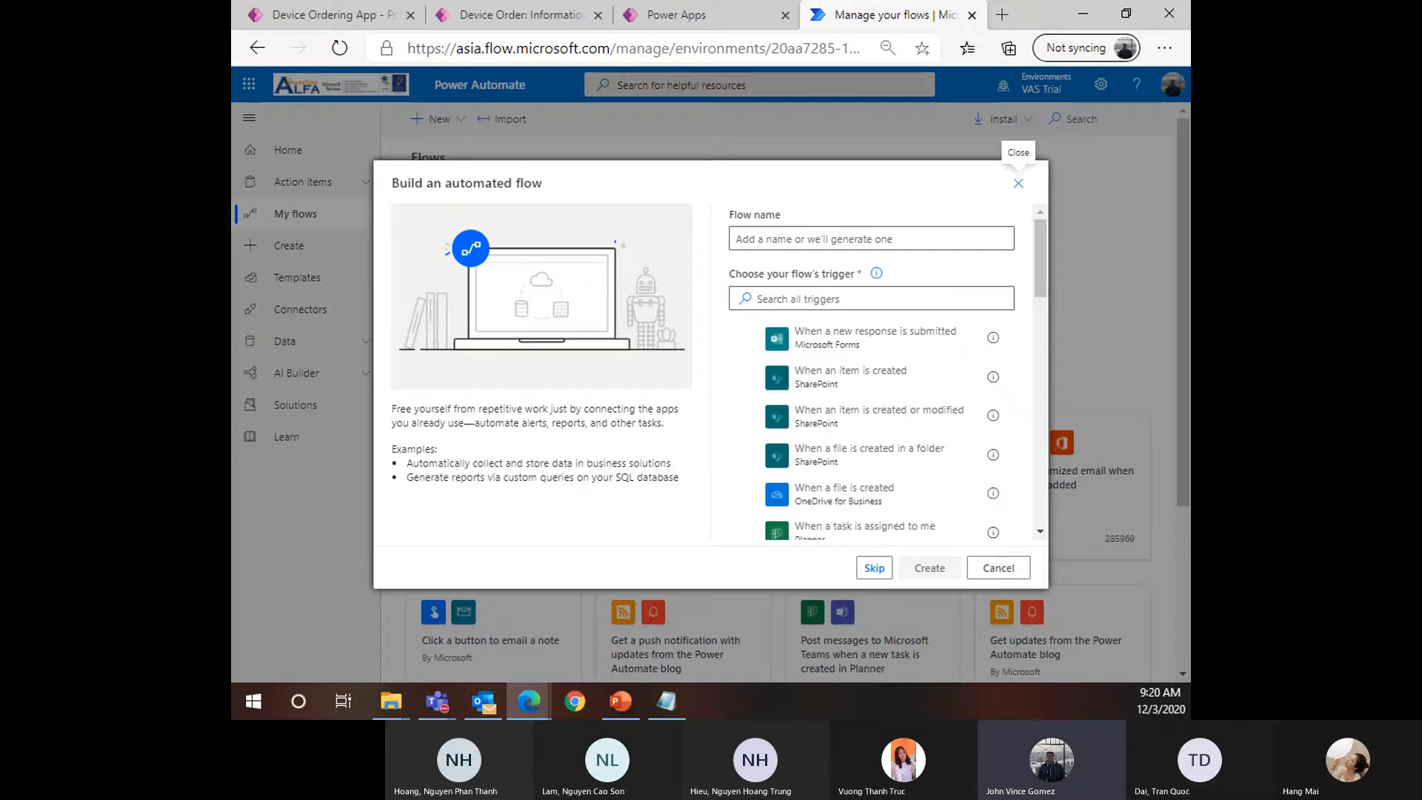
left_click(818, 238)
key("ctrl+plus")
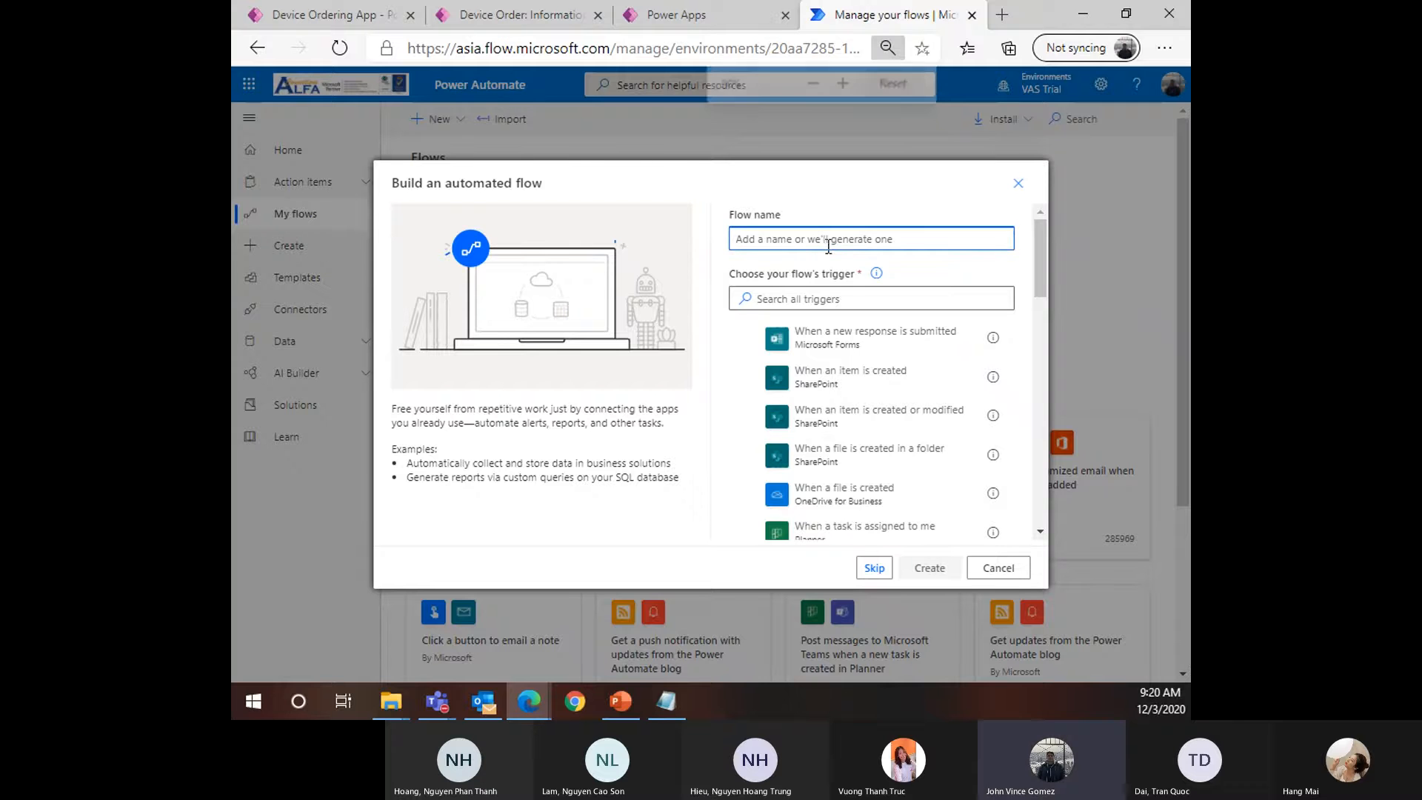
type("New device approval request")
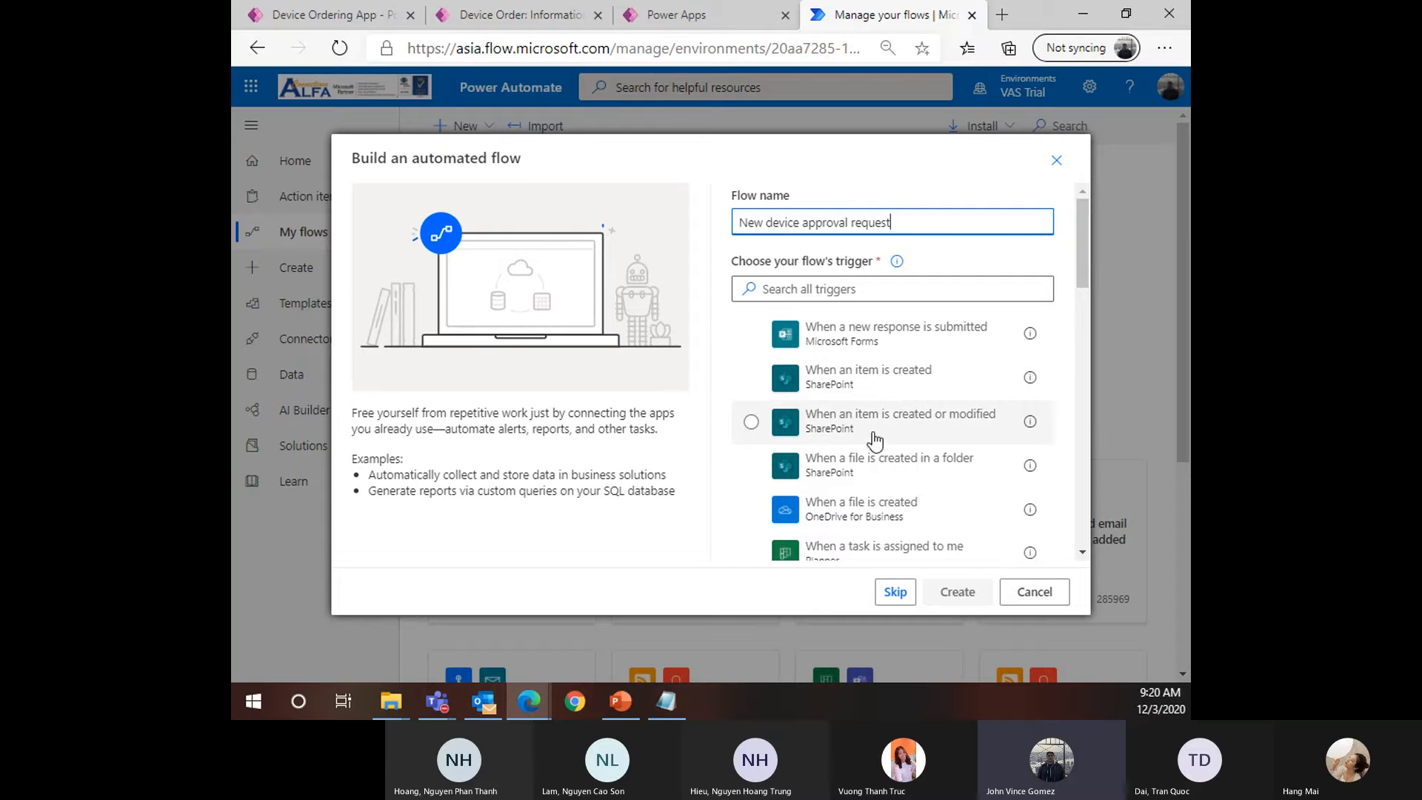
Search the triggers, settling on the phrase 'When a record is created'
left_click(879, 286)
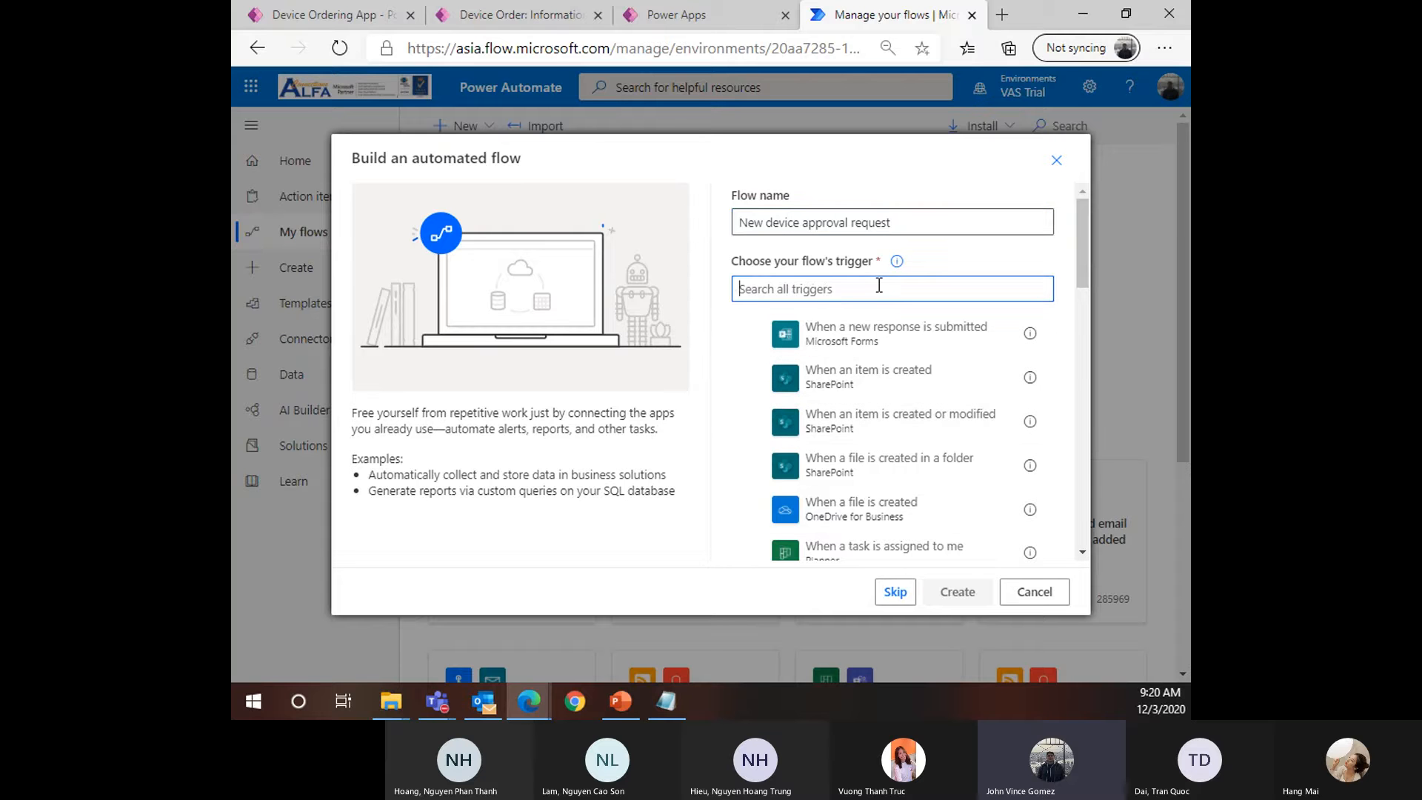
type("D")
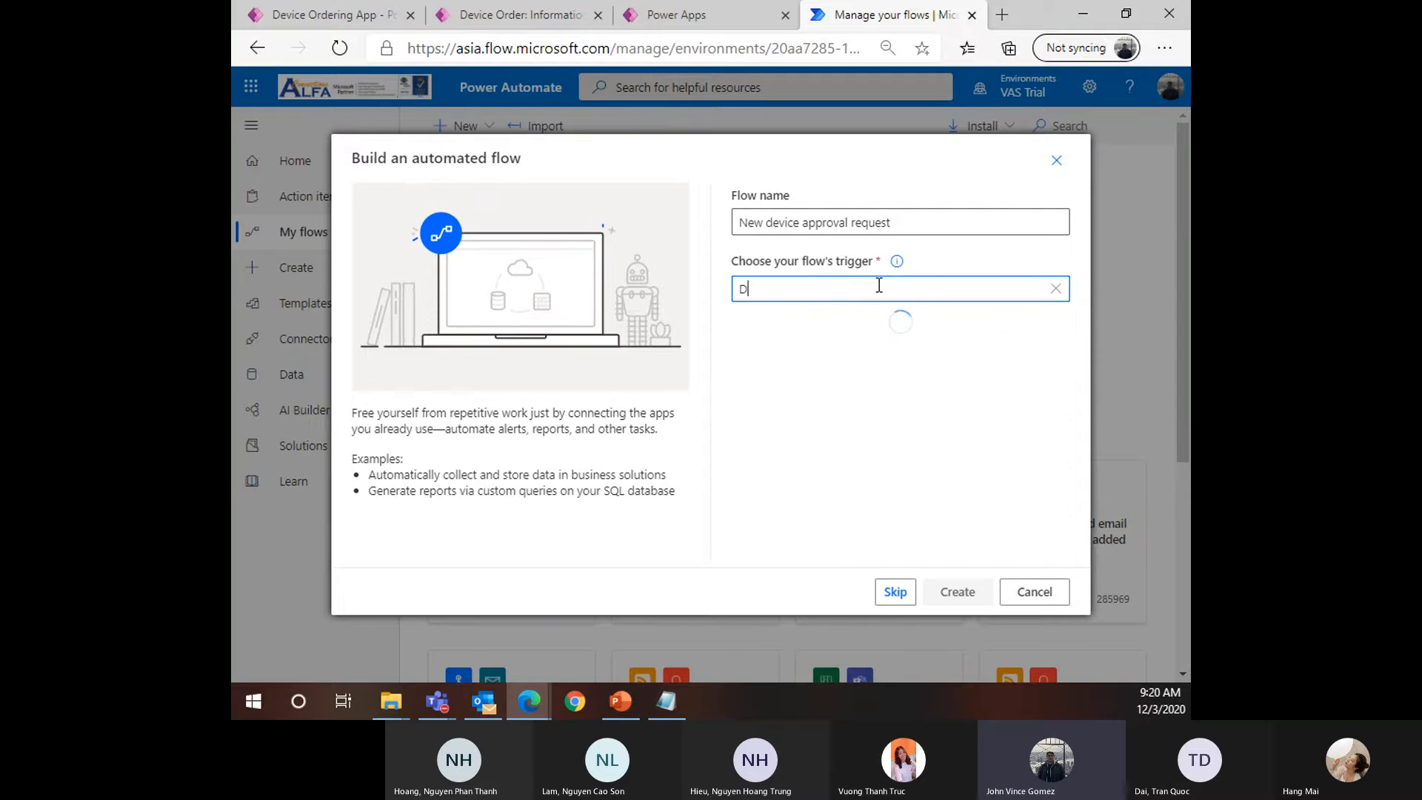
type("evoce")
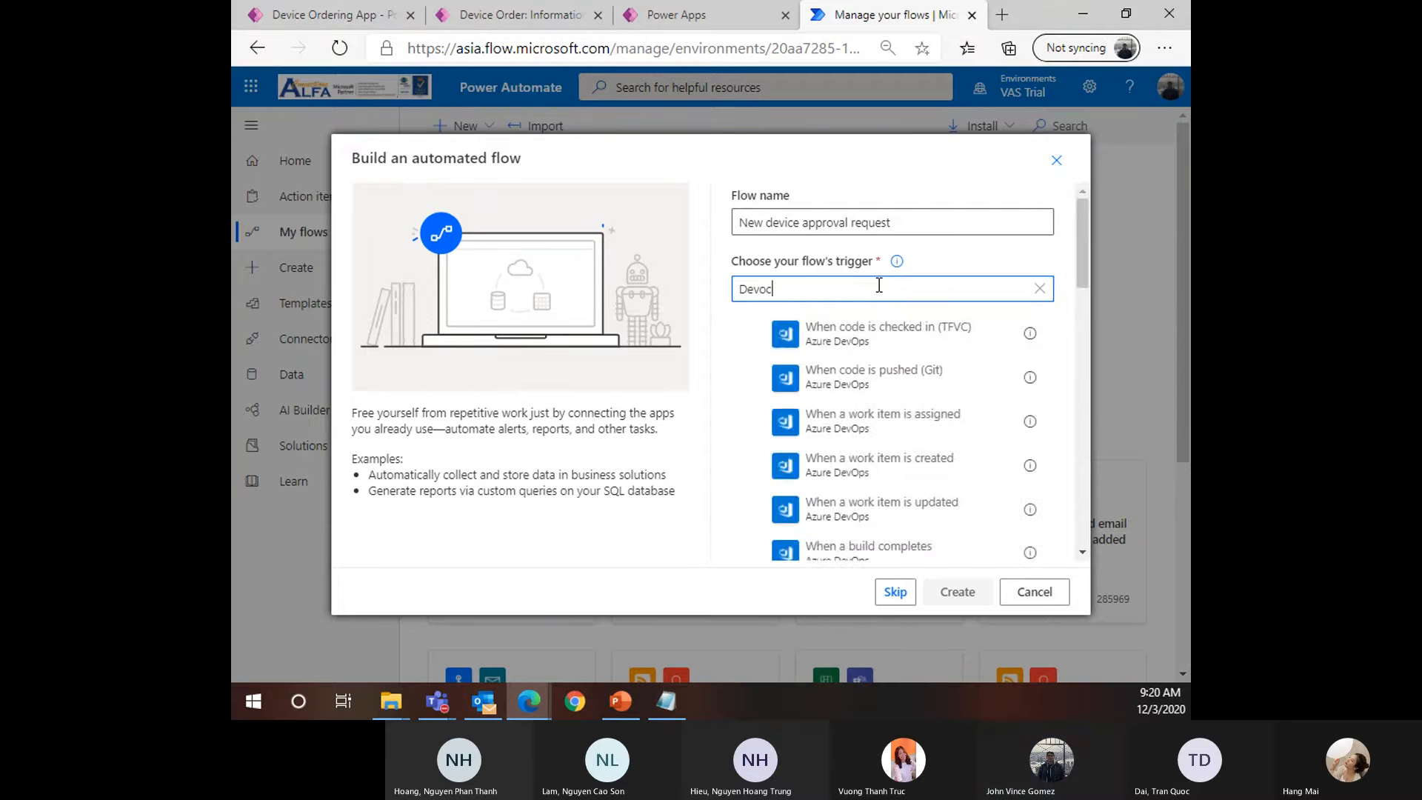
key("BackSpace")
key("BackSpace")
key("BackSpace")
key("BackSpace")
key("BackSpace")
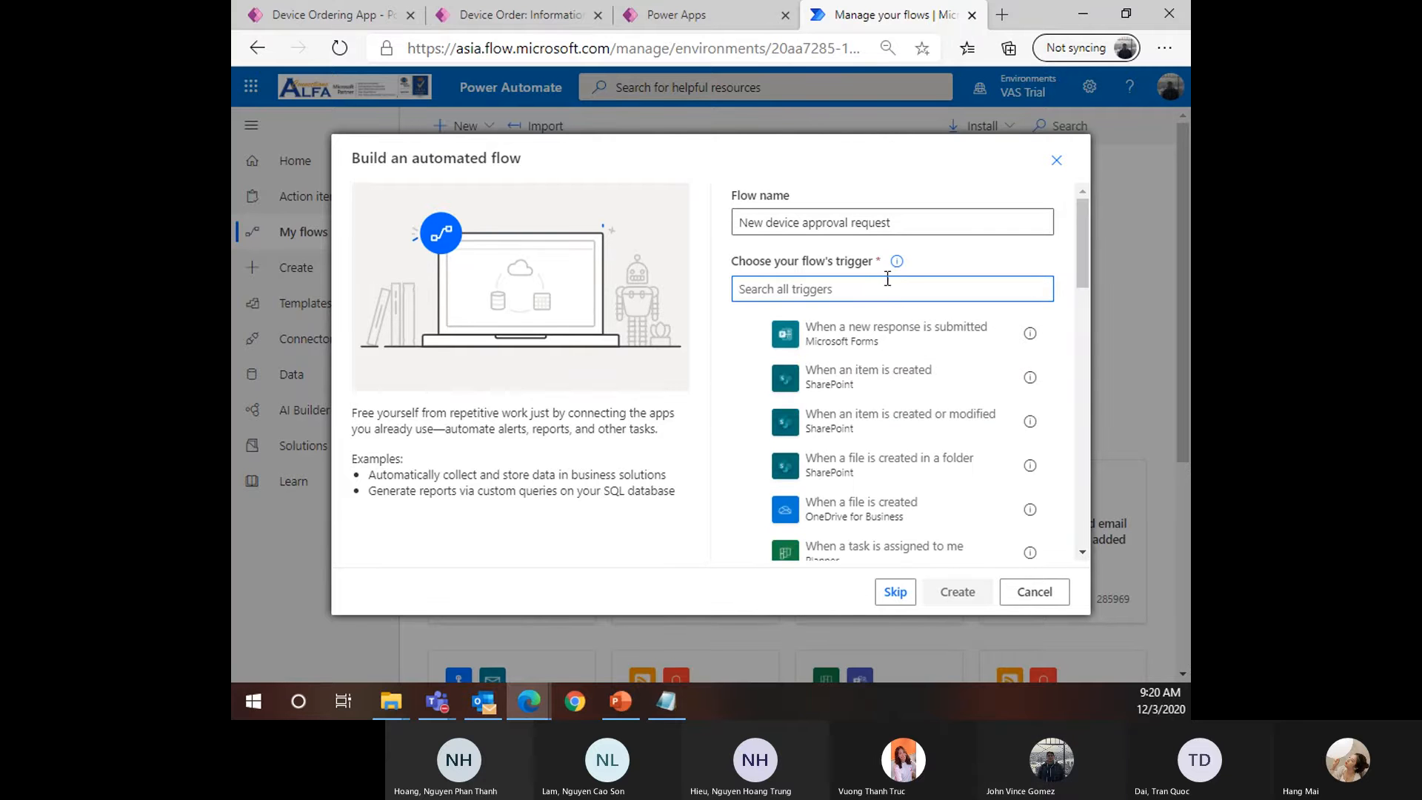
type("Microsoft Data")
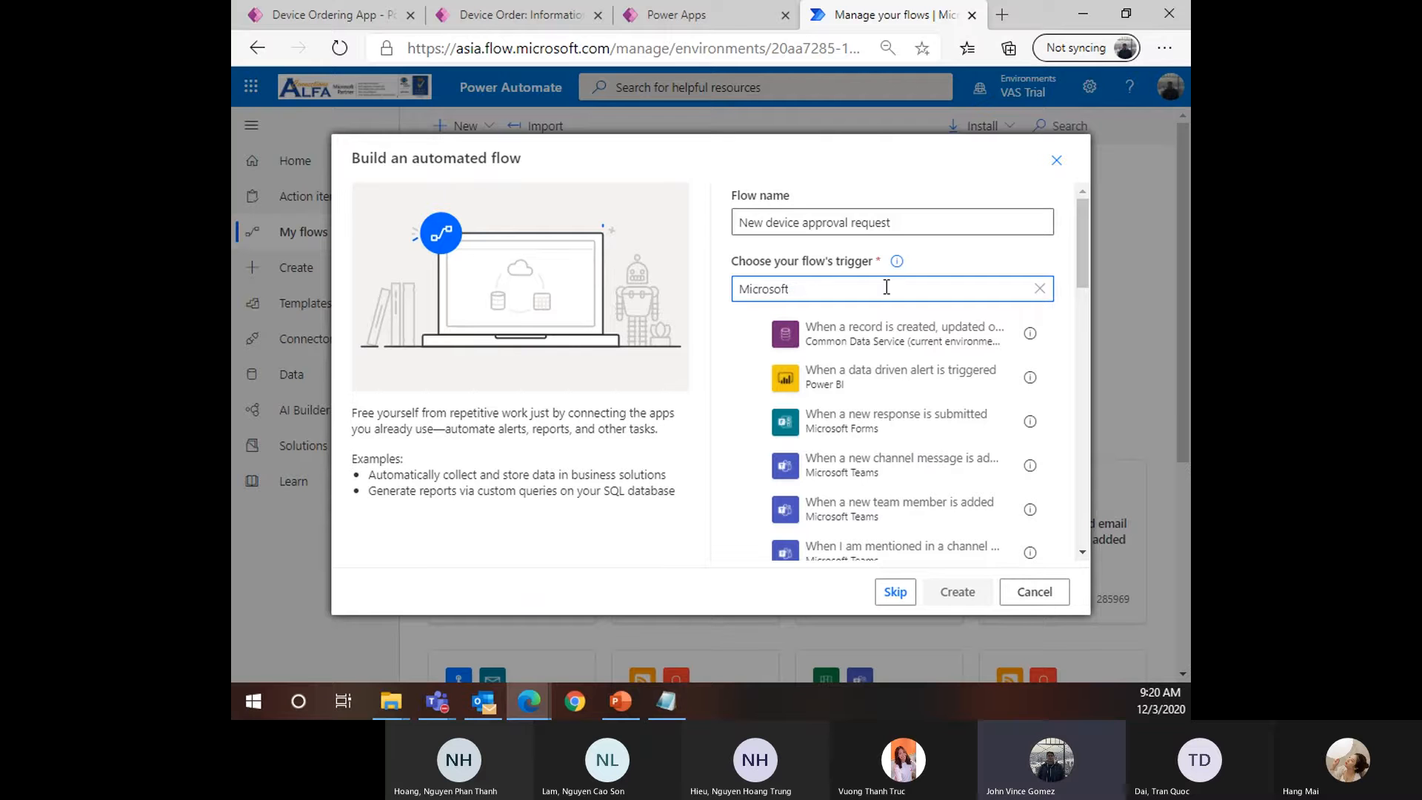
key("BackSpace")
key("BackSpace")
key("BackSpace")
key("BackSpace")
key("BackSpace")
key("BackSpace")
key("BackSpace")
key("BackSpace")
key("BackSpace")
type("When ")
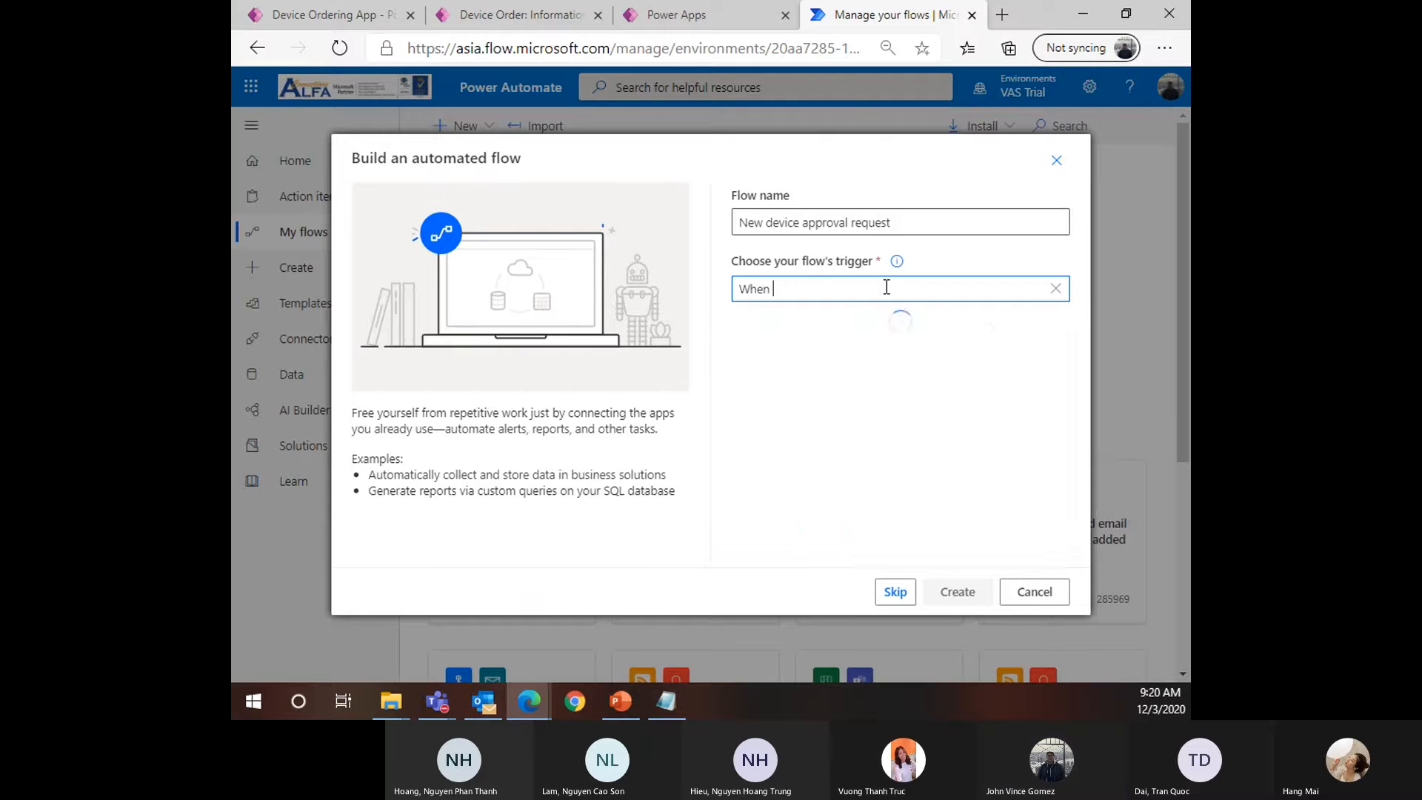
type("a record is create")
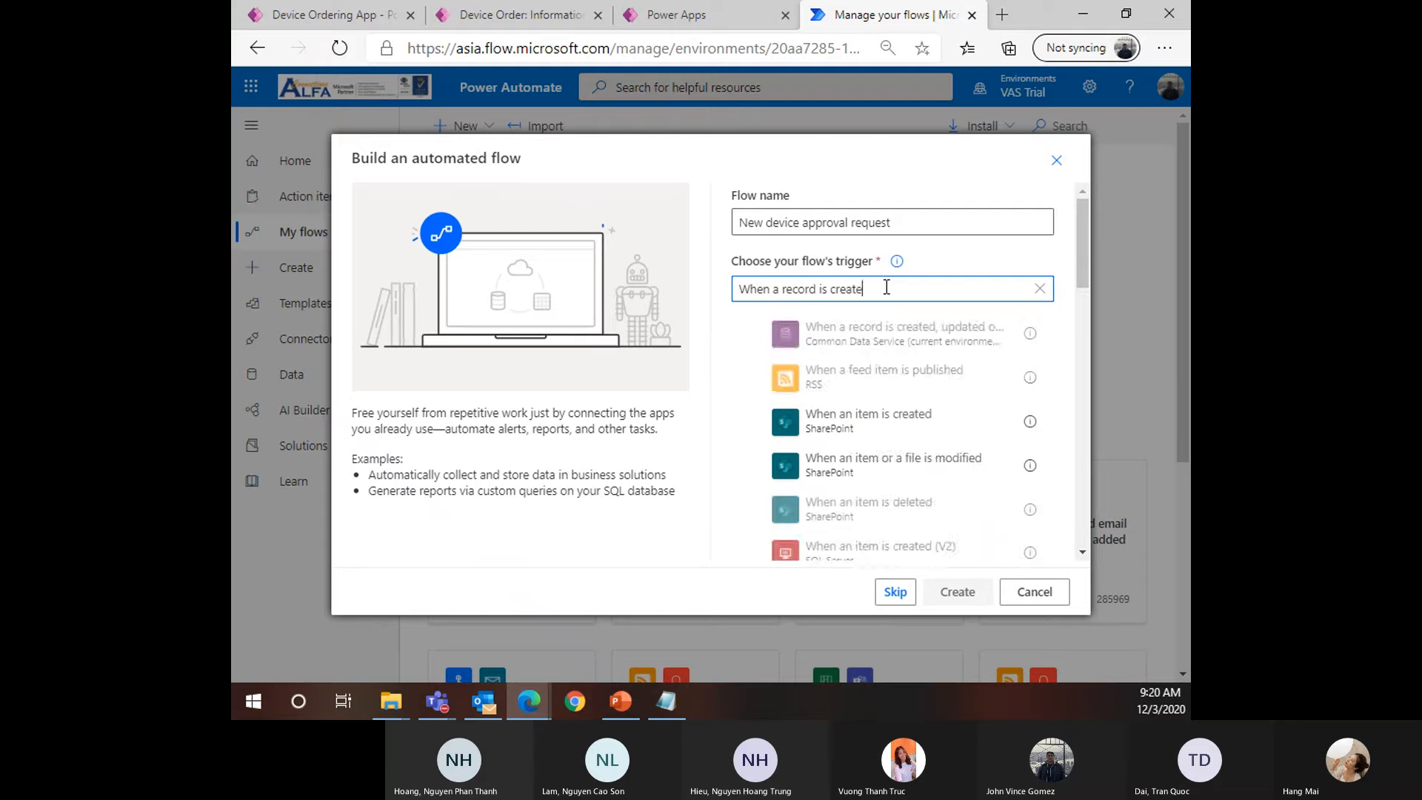
type("d")
Select the Common Data Service 'When a record is created' trigger from the results
scroll(824, 459, "down", 3)
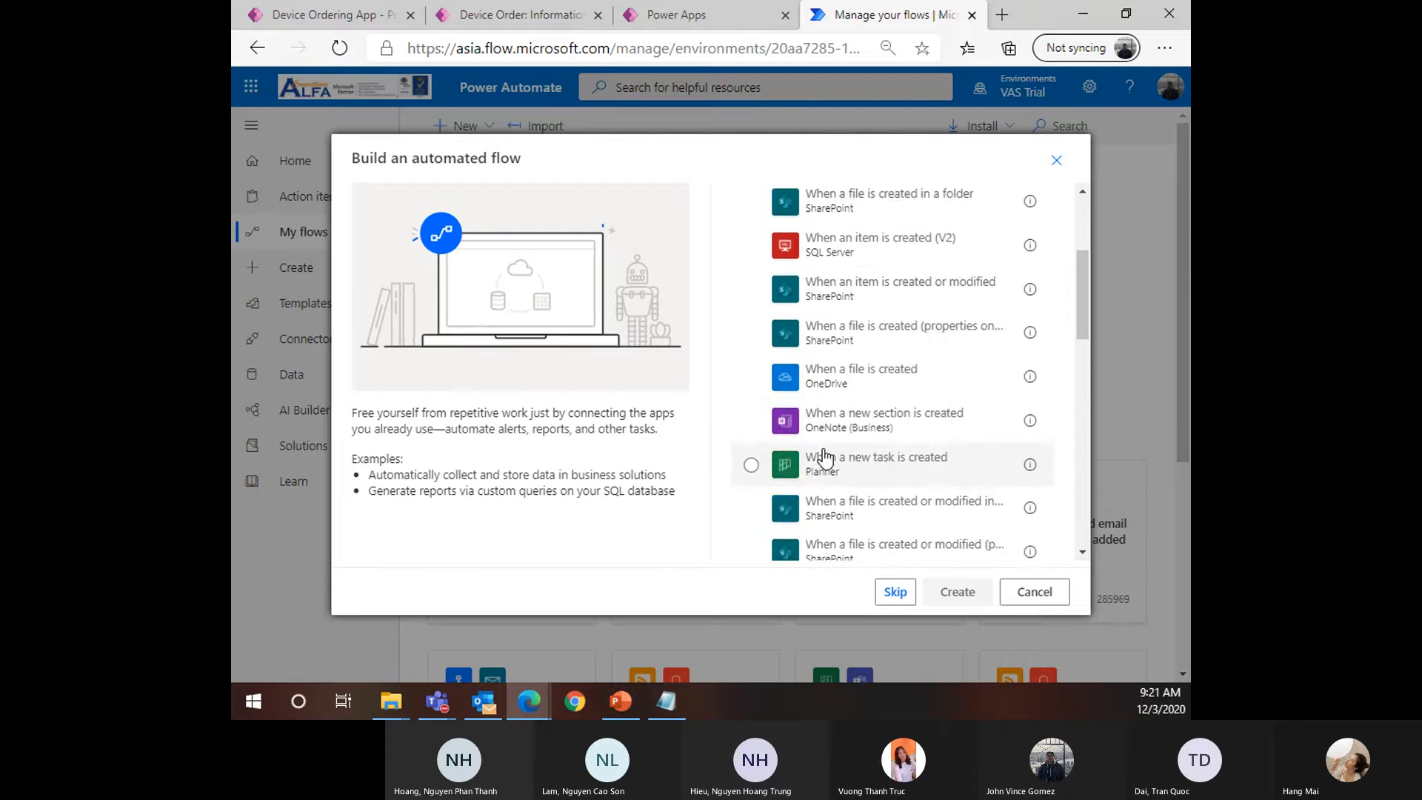
scroll(825, 459, "down", 5)
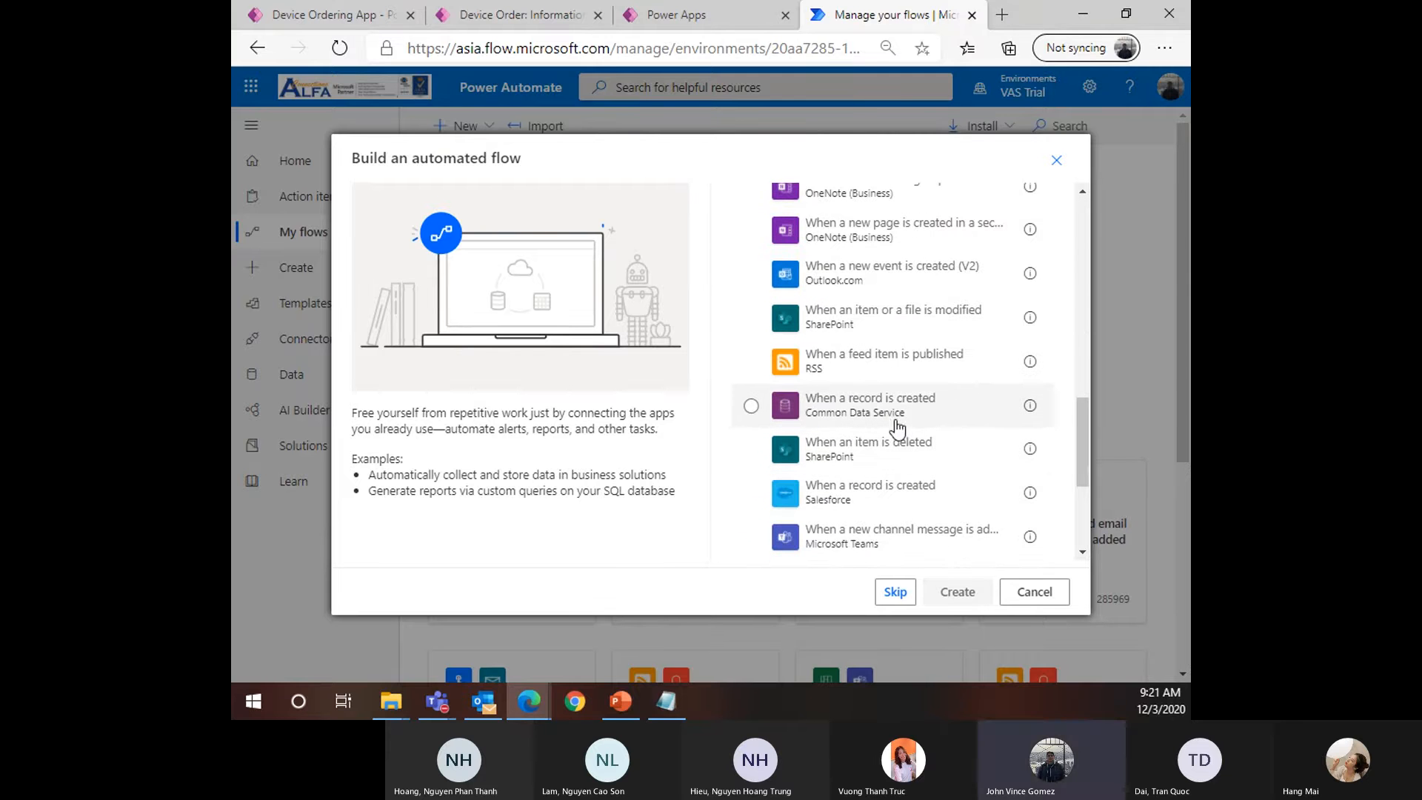
scroll(825, 371, "up", 10)
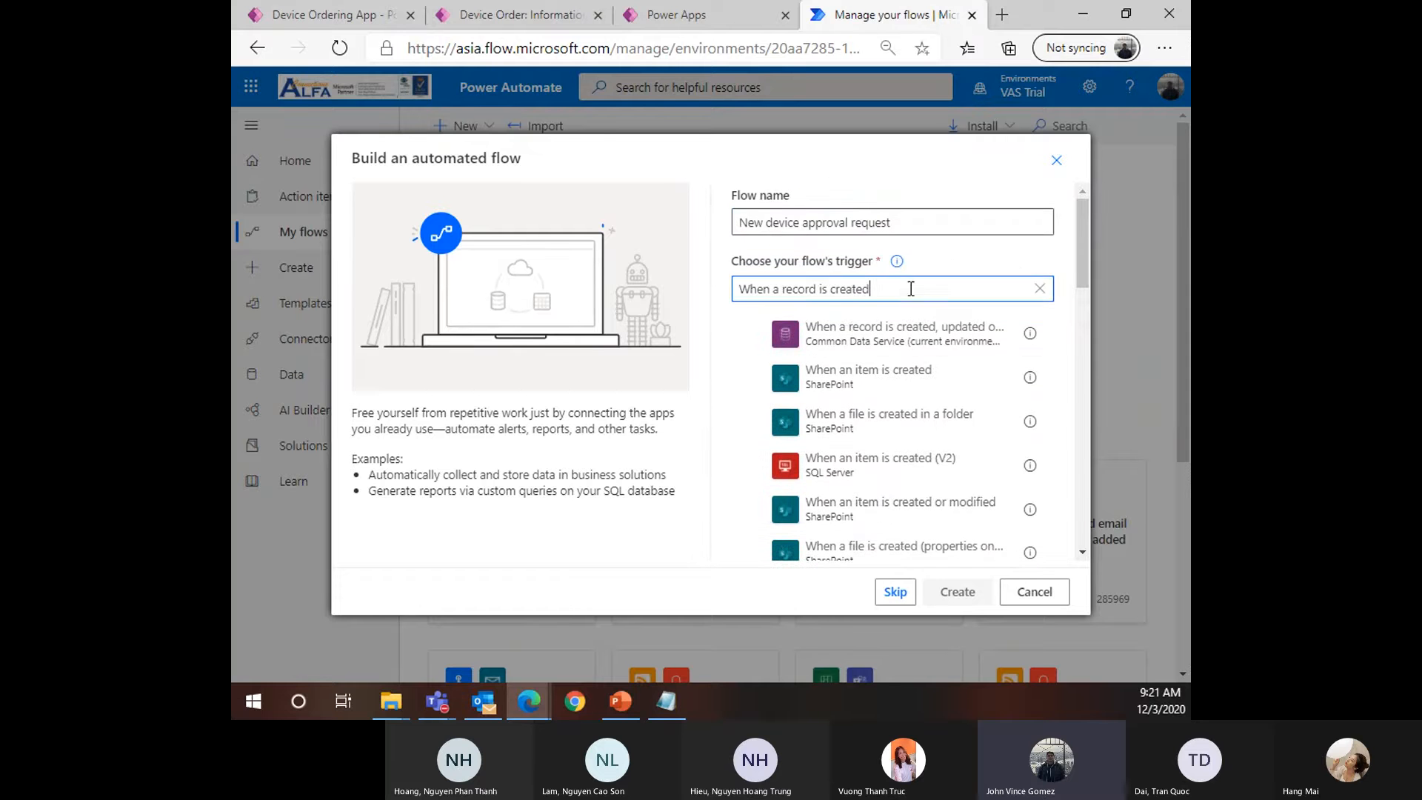
left_click_drag(911, 289, 682, 298)
scroll(900, 445, "down", 10)
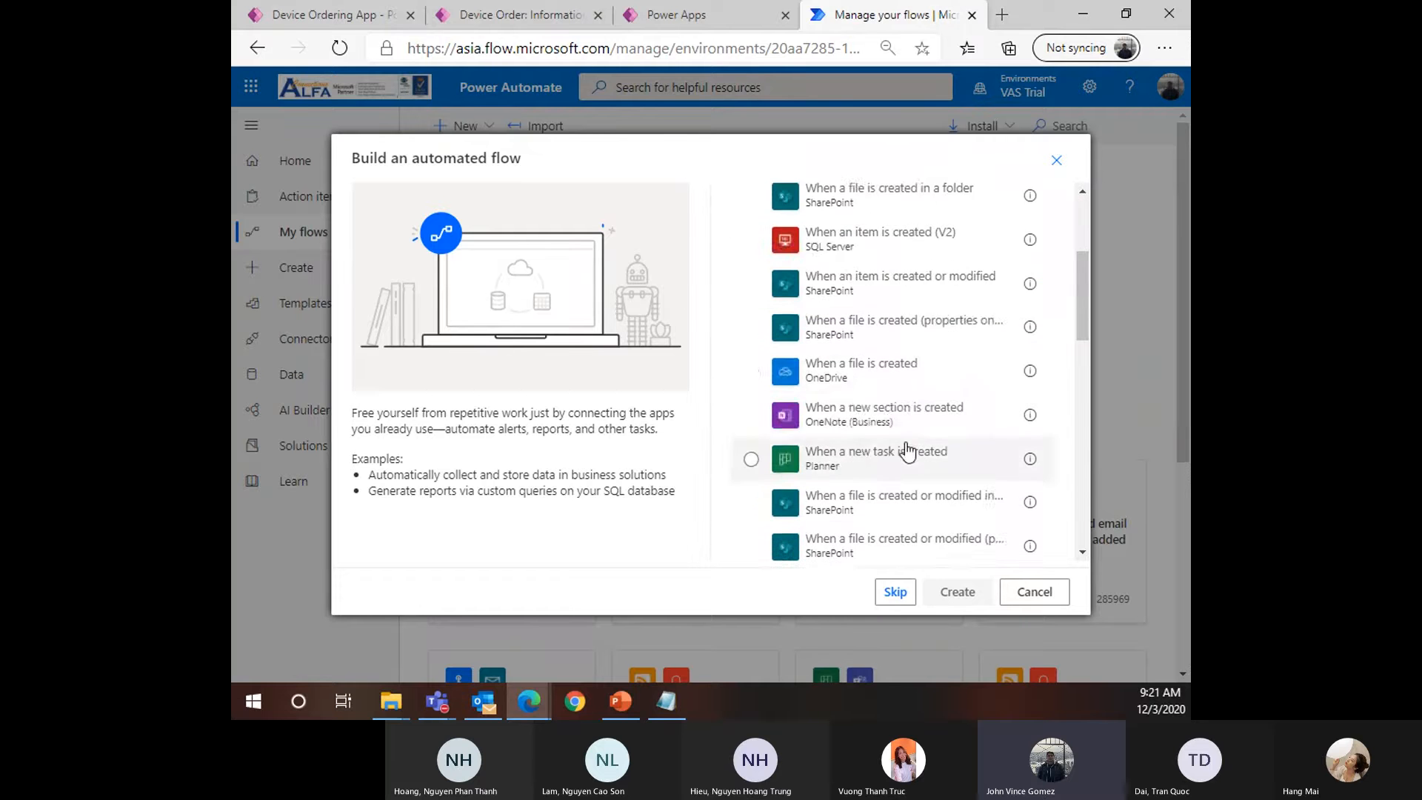
scroll(883, 441, "down", 4)
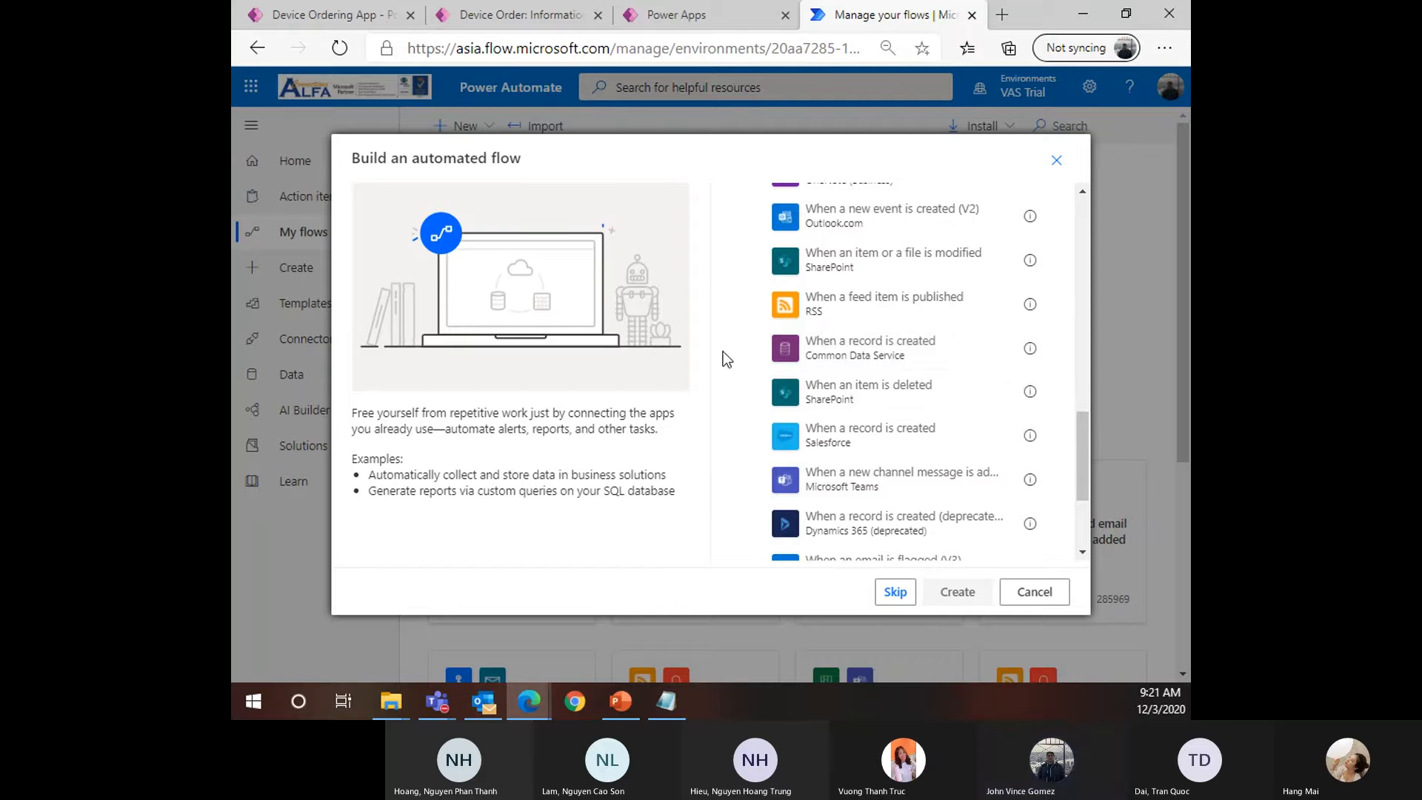
left_click(752, 350)
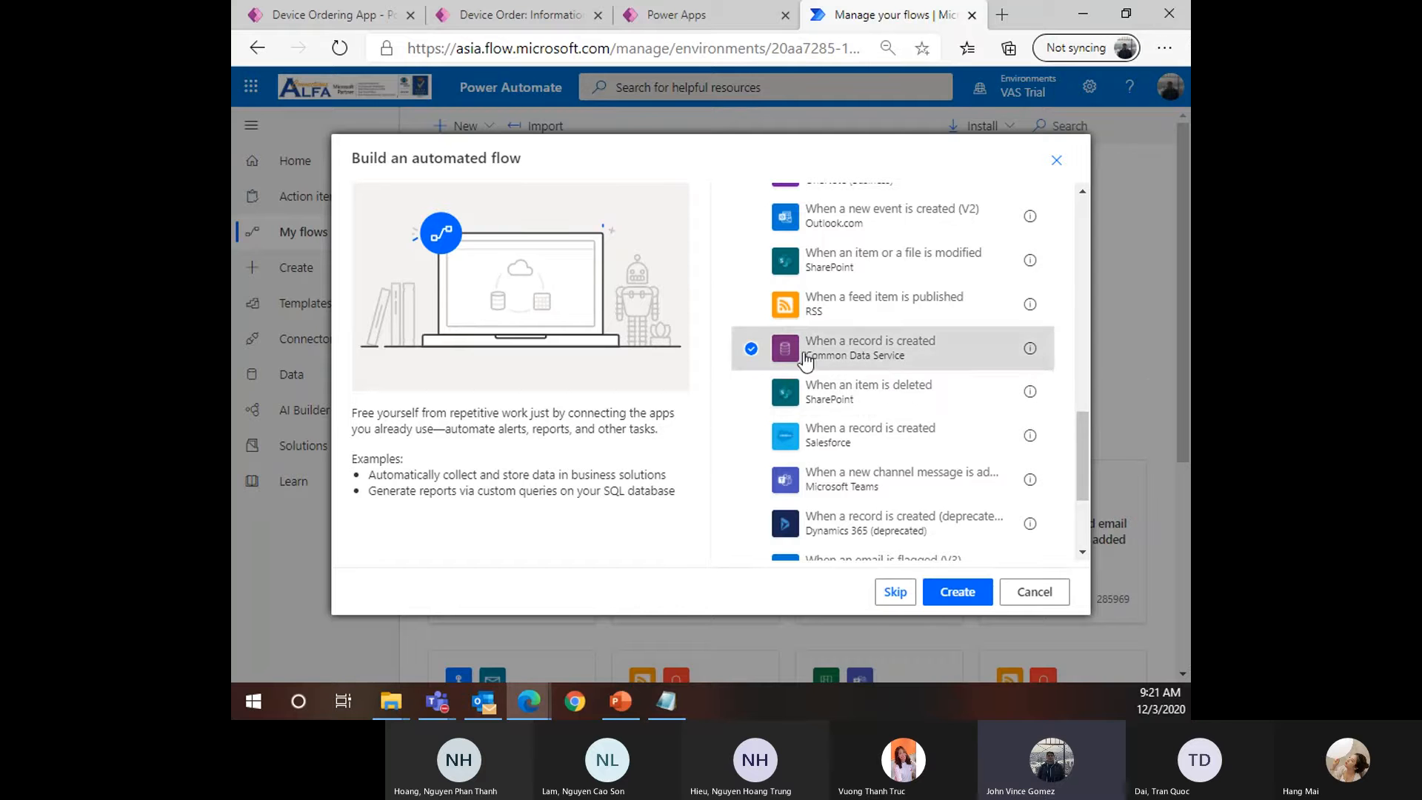
scroll(814, 414, "up", 5)
scroll(904, 480, "up", 5)
scroll(864, 376, "down", 8)
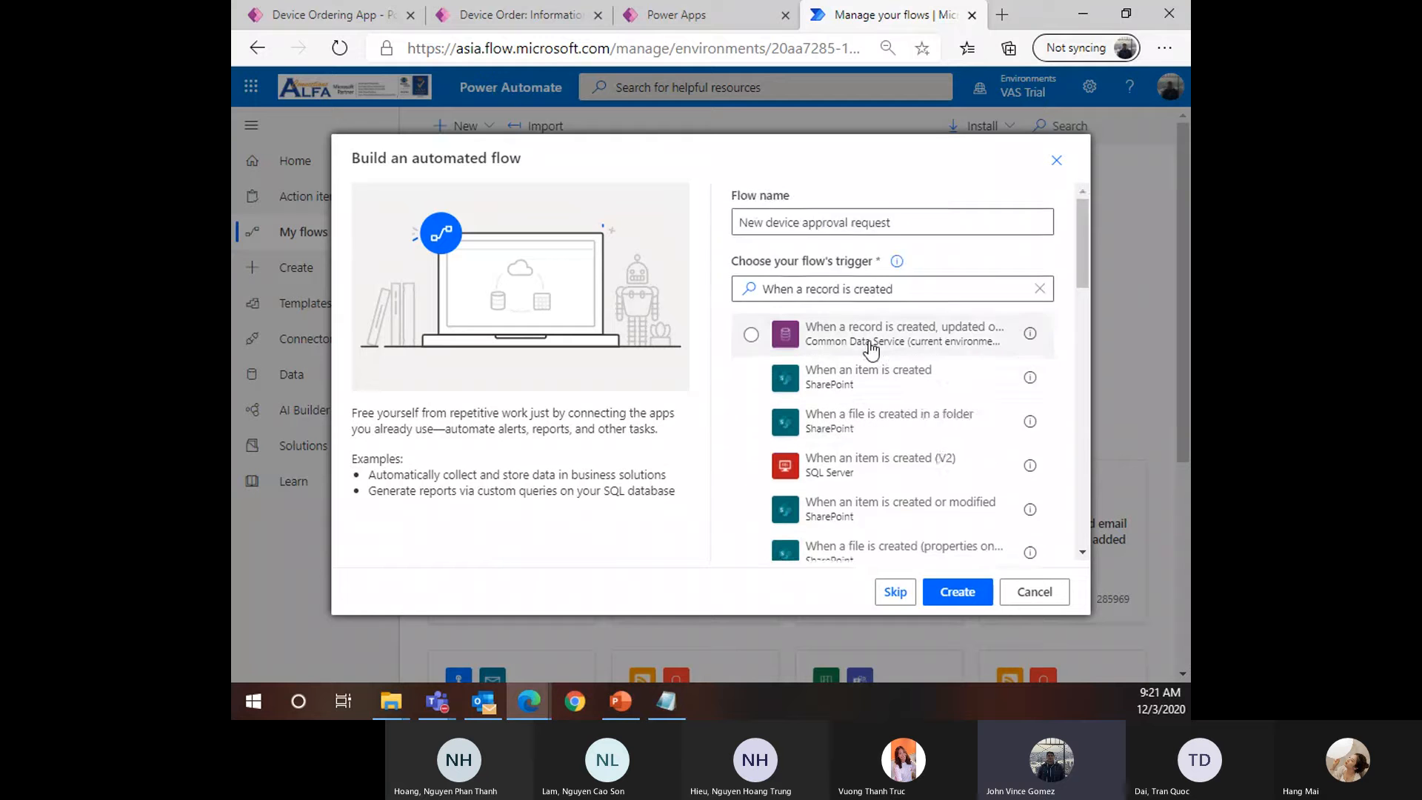
scroll(890, 435, "down", 3)
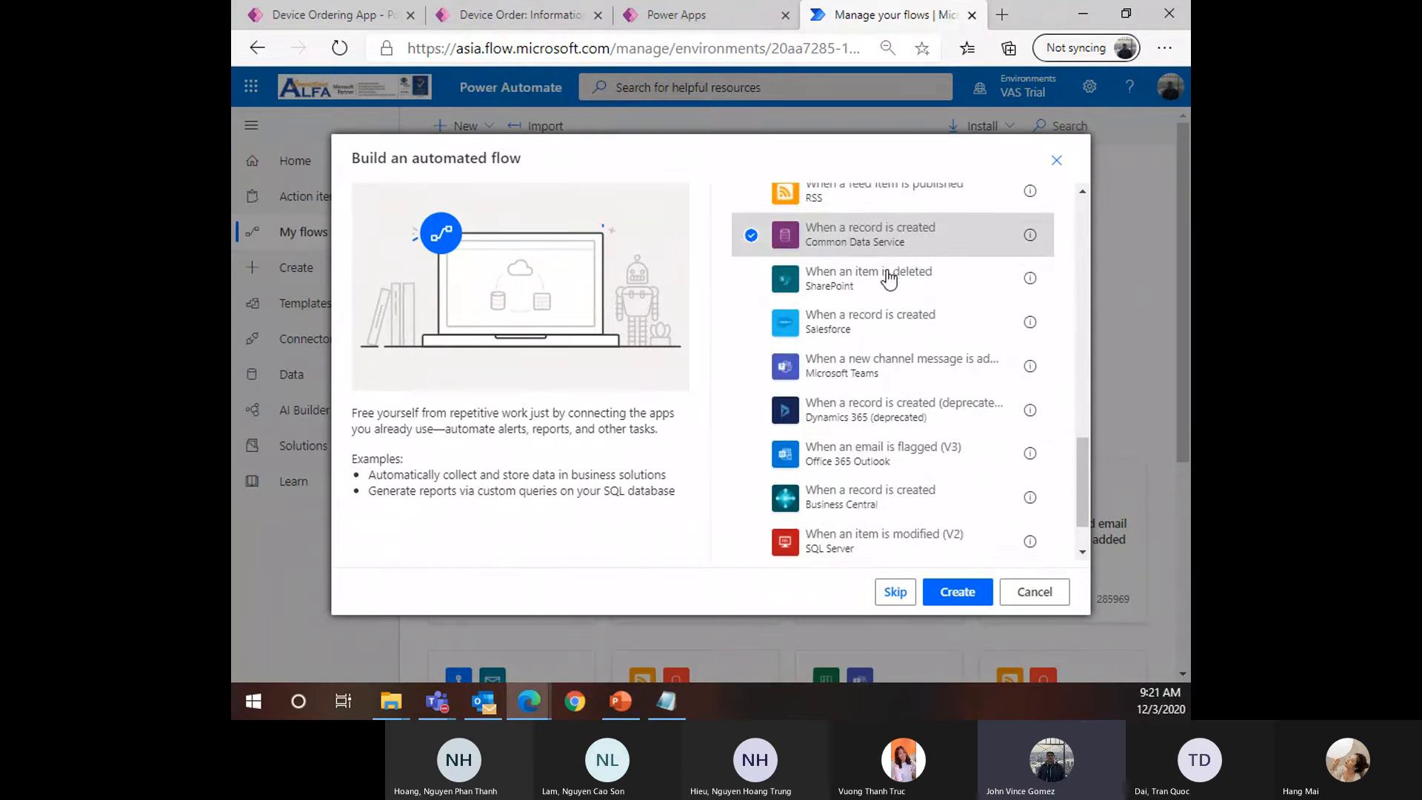
scroll(888, 280, "up", 10)
Filter triggers by 'Common Data Service' and pick its 'When a record is created' trigger
left_click(945, 288)
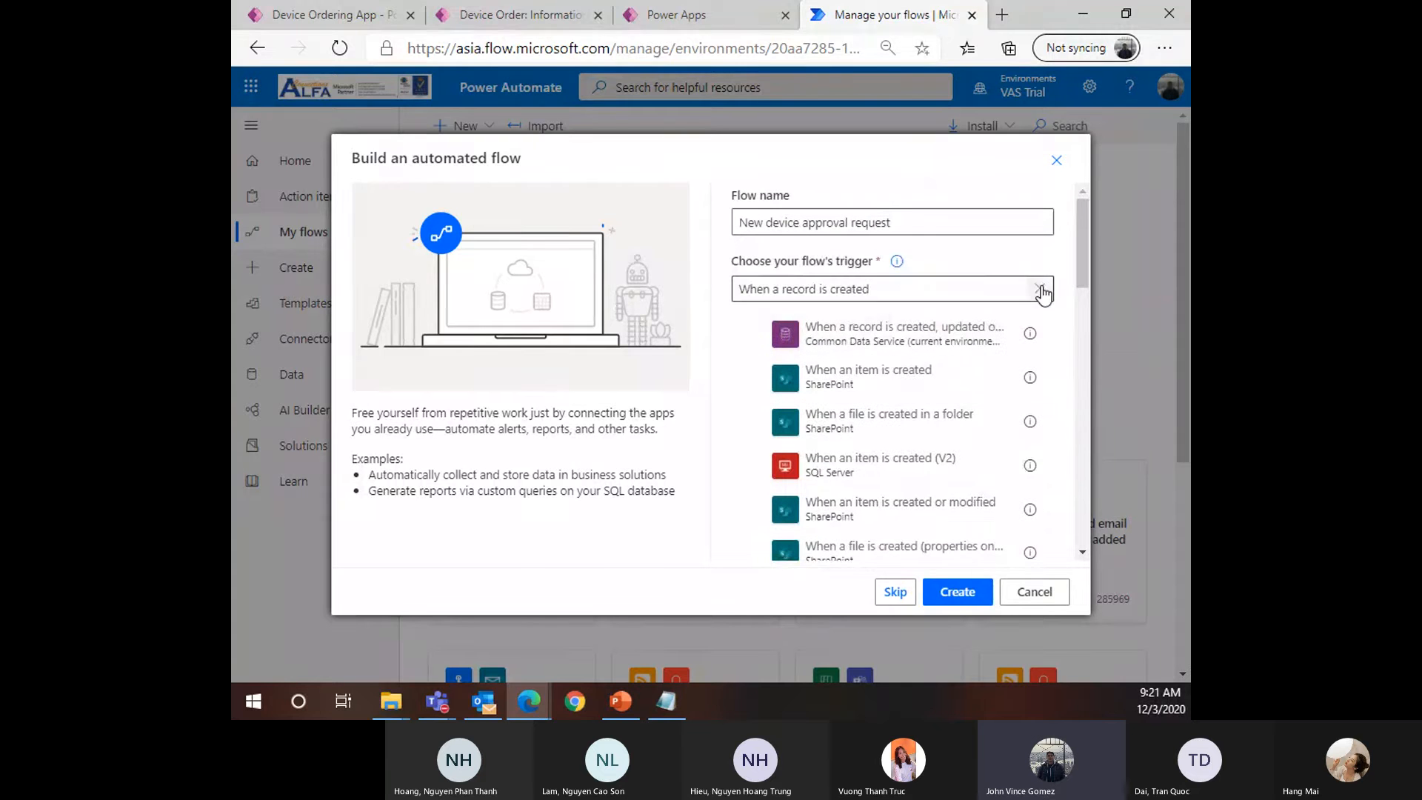
left_click(1039, 288)
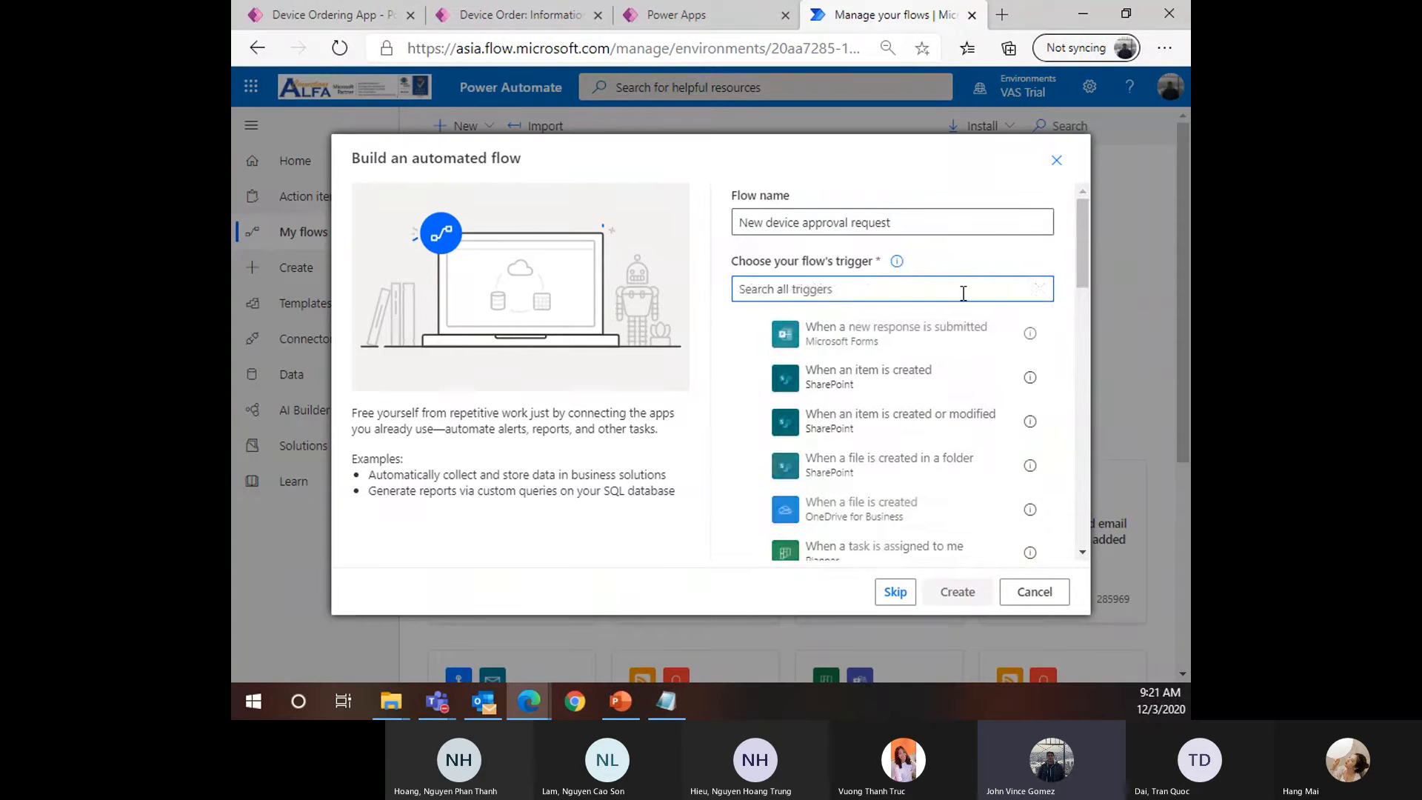
type("Common Dat")
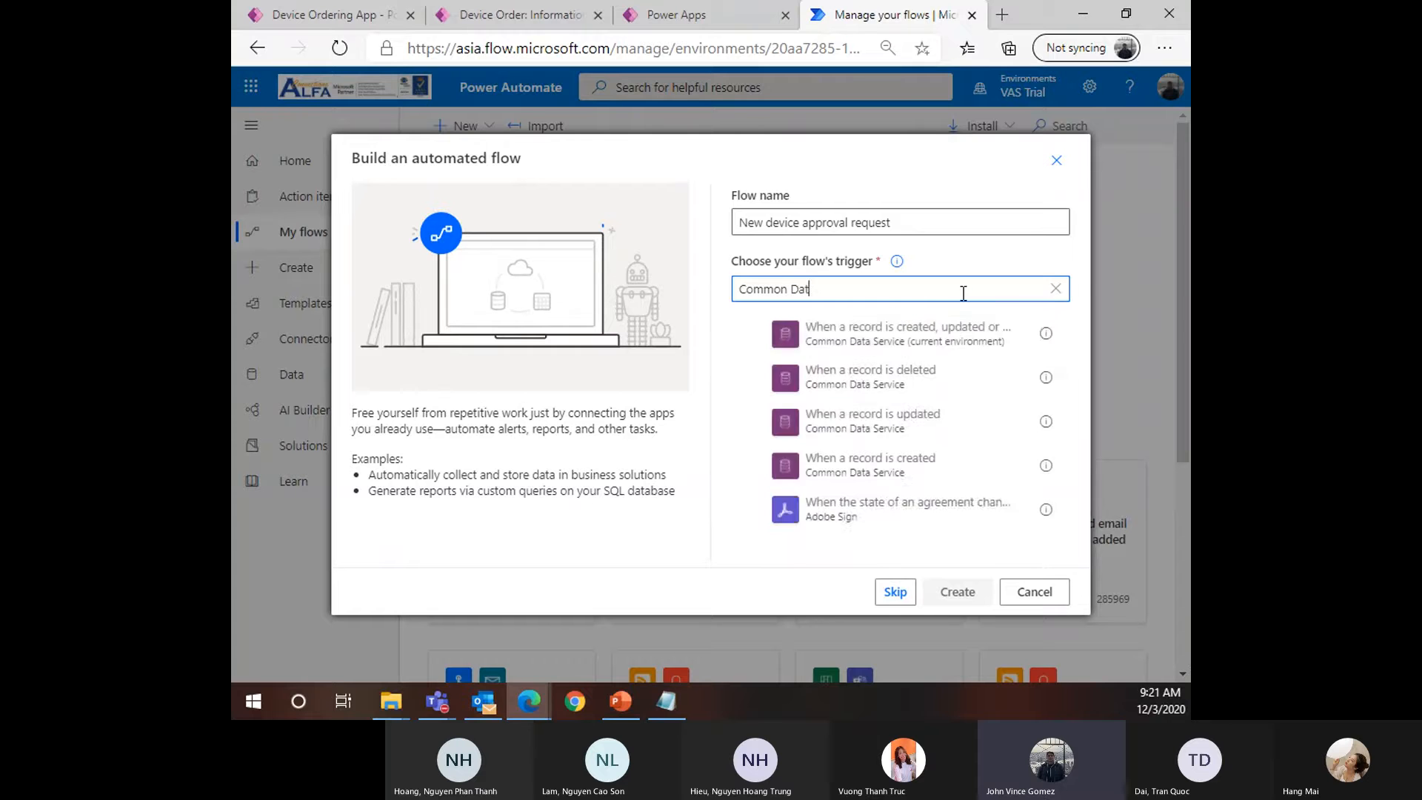
type("a Servoc")
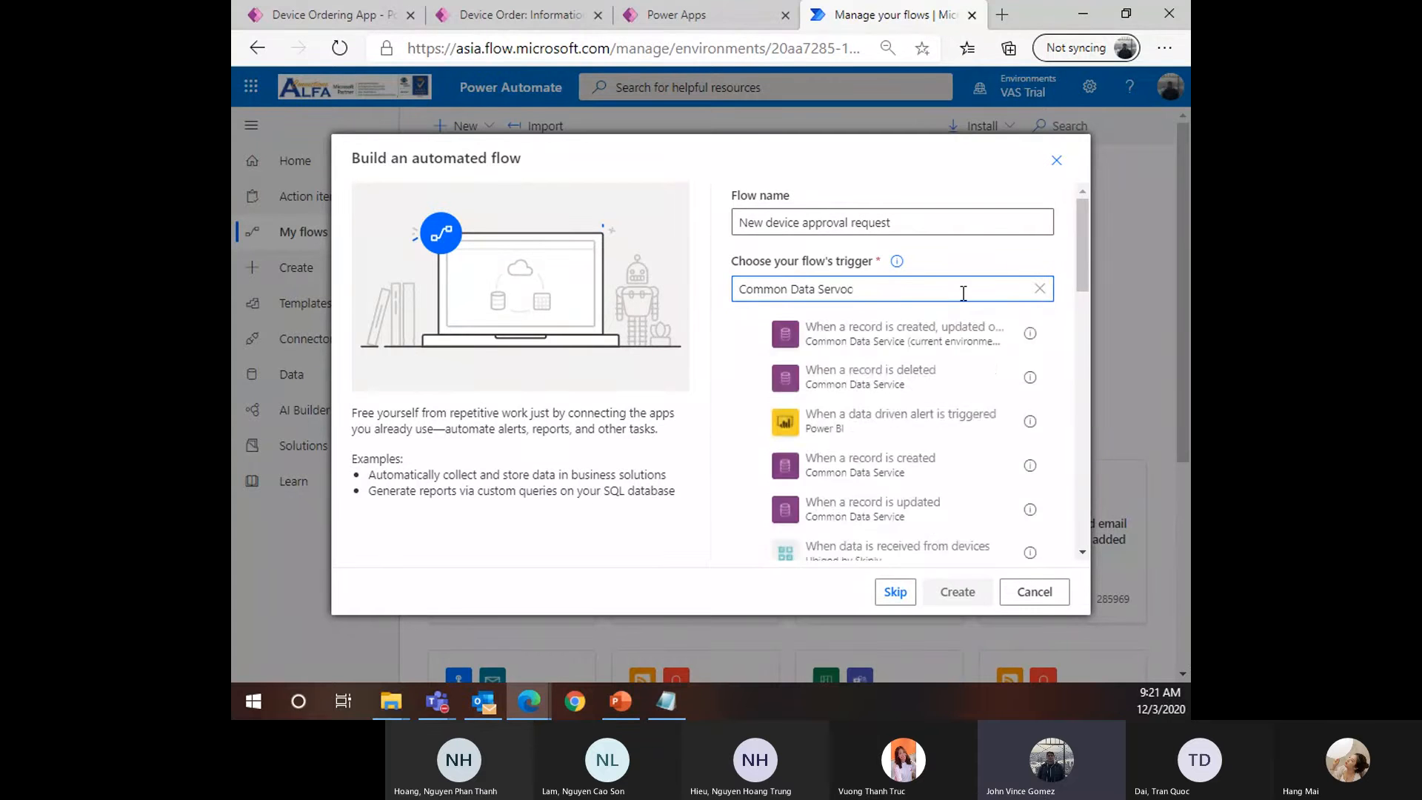
key("BackSpace")
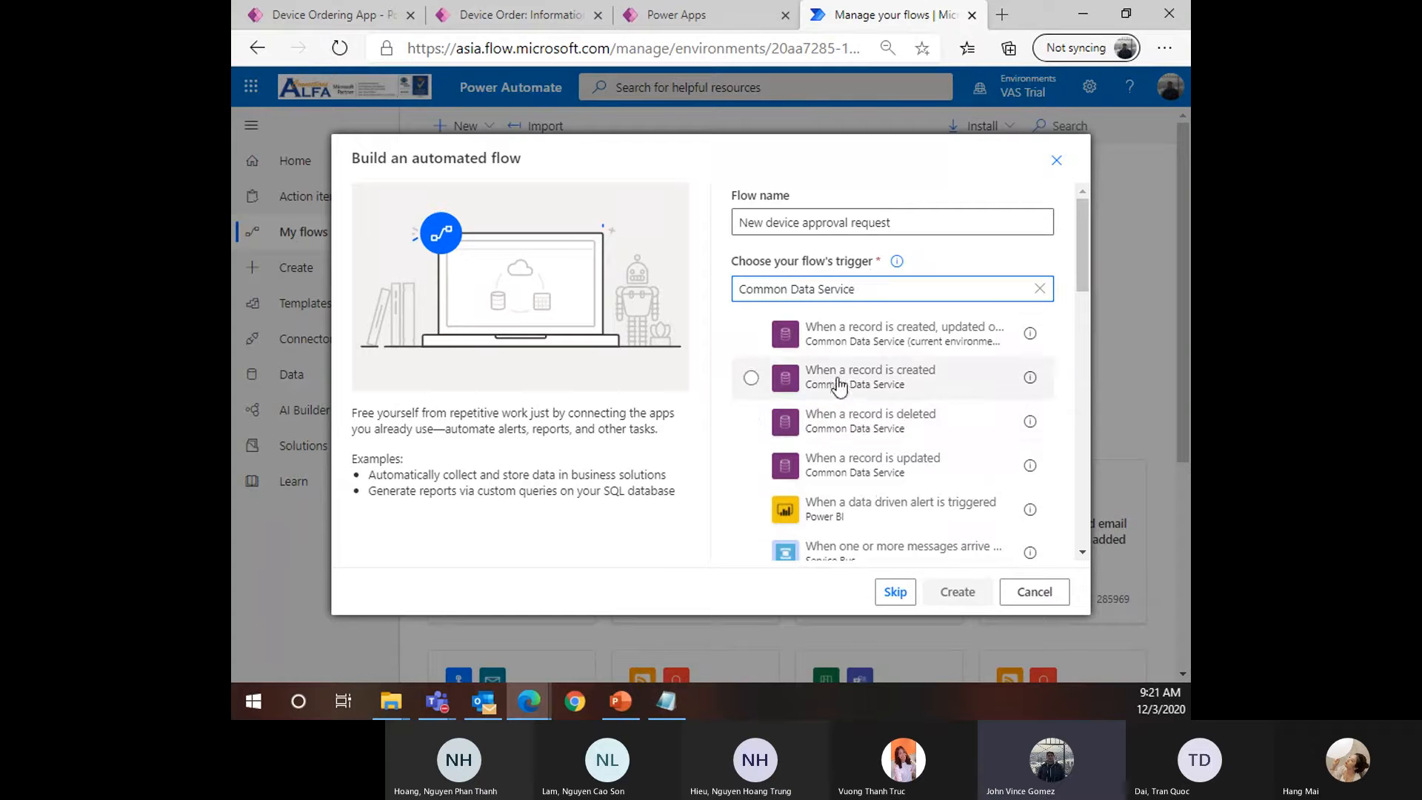
left_click(755, 381)
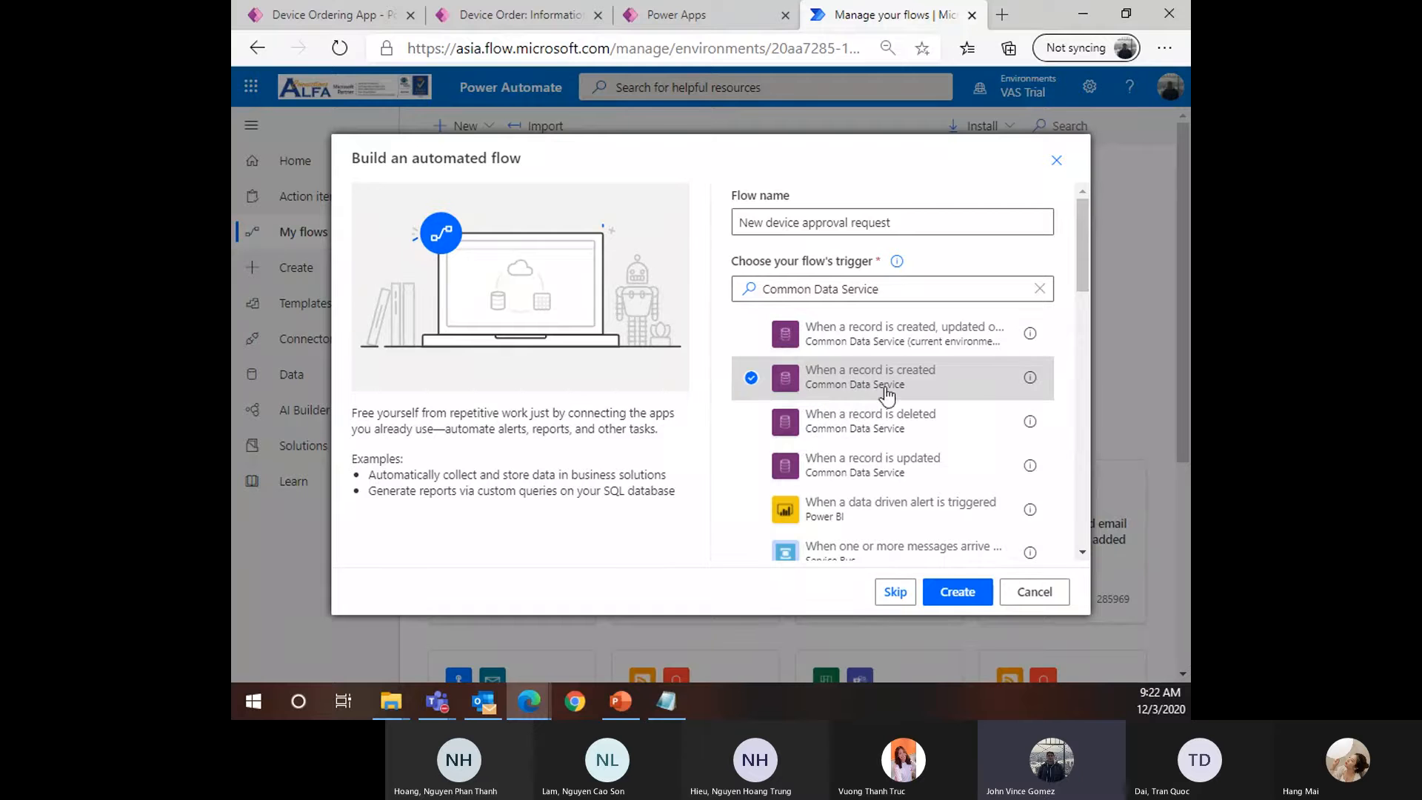
Create the flow with the chosen record-created trigger
left_click(958, 592)
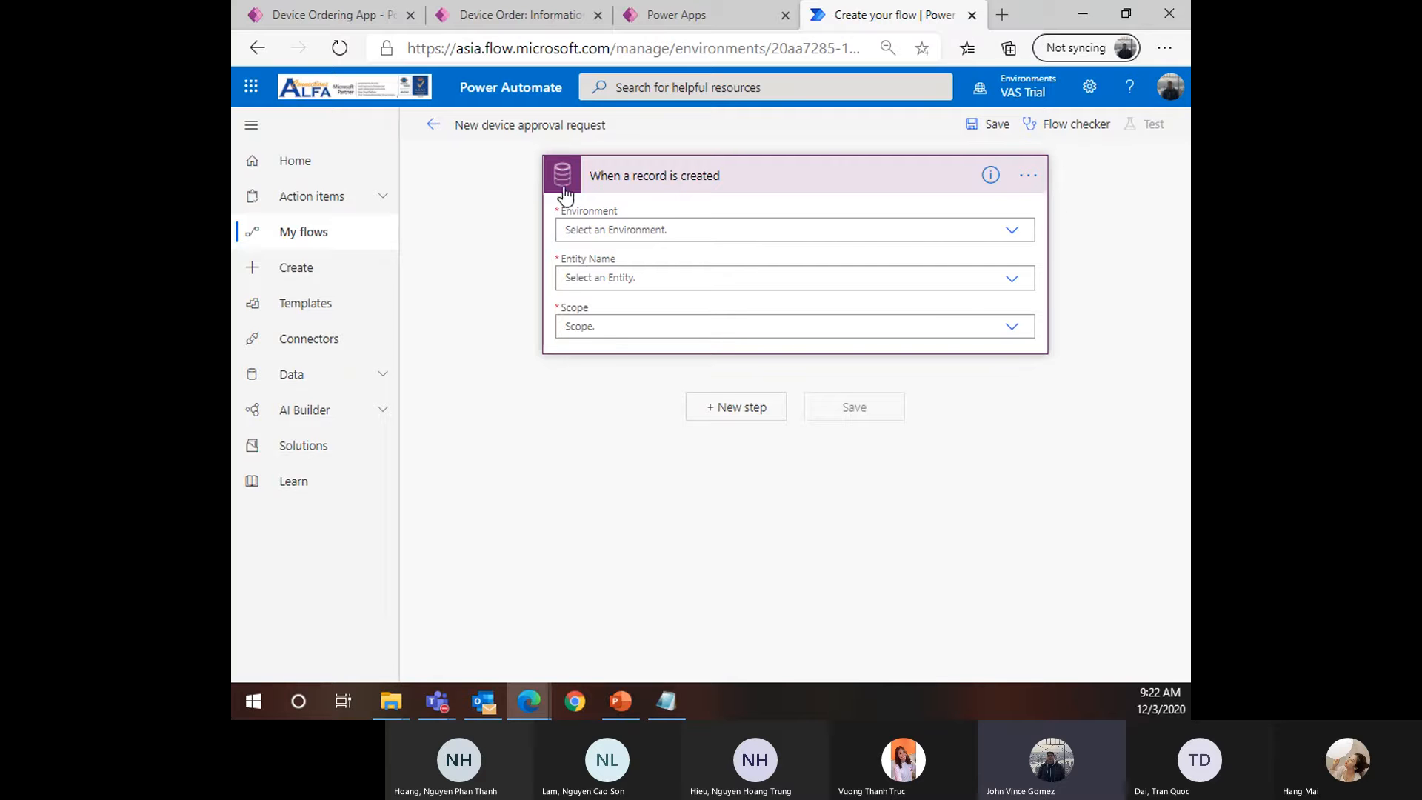
left_click(992, 178)
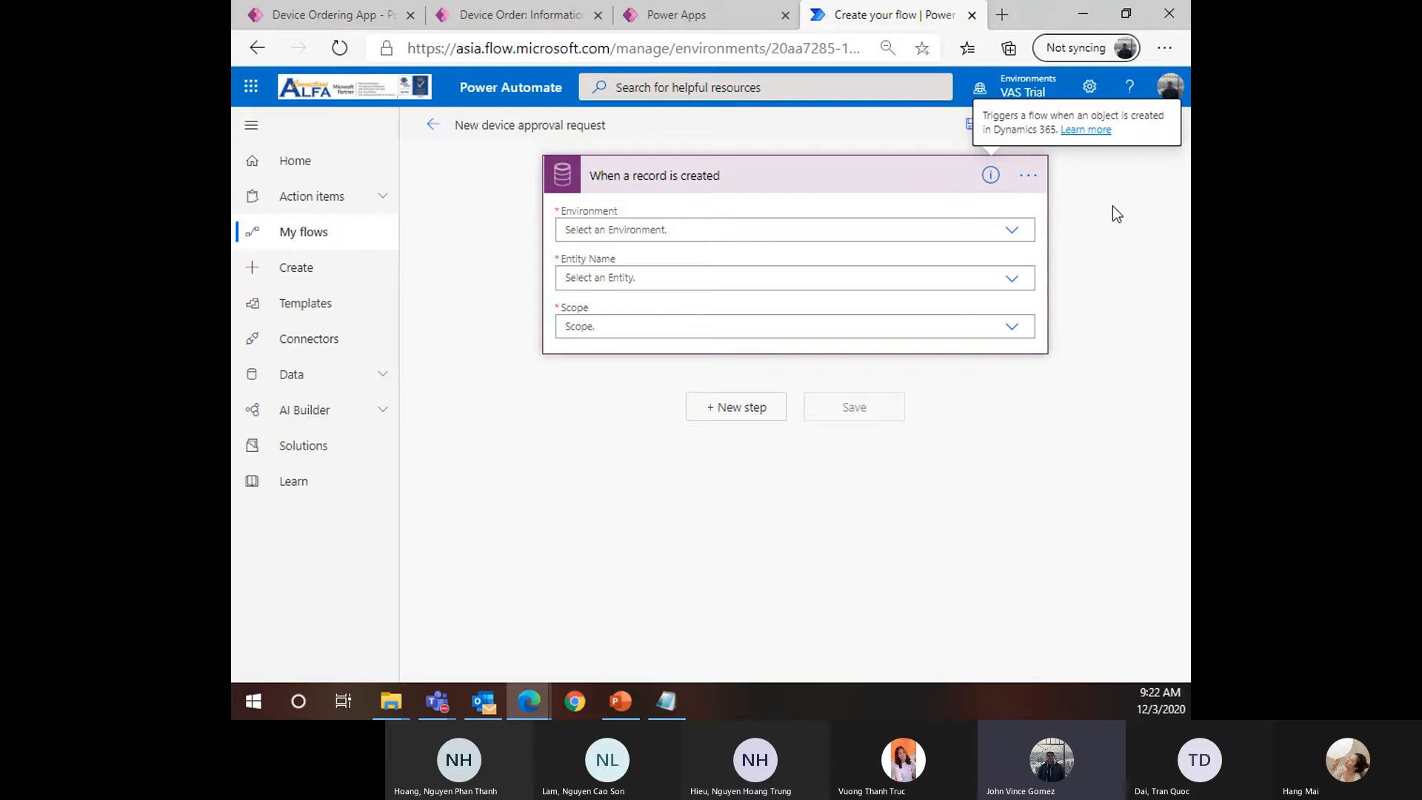
left_click(702, 194)
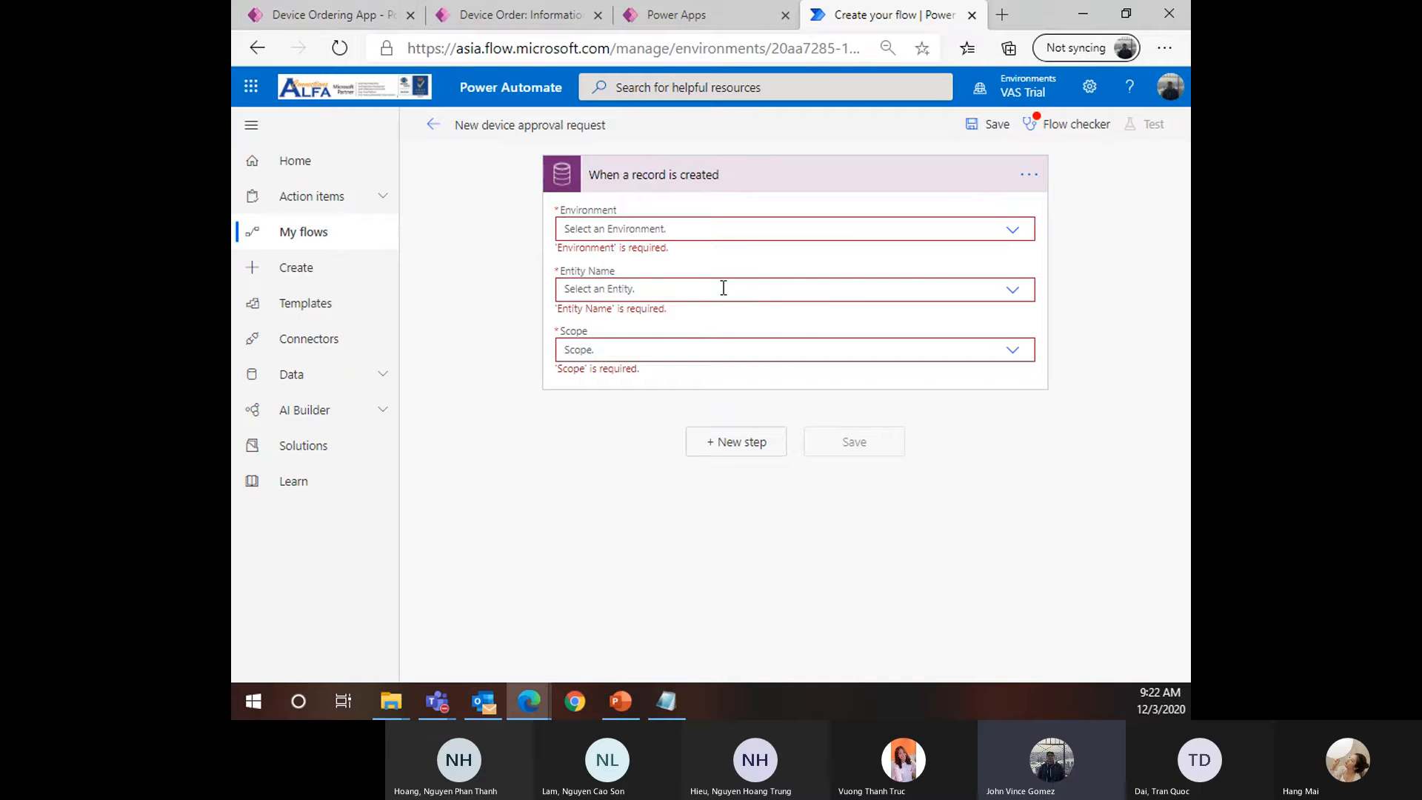
Set the trigger's Environment to (Current), Entity Name to Device Orders, and Scope to Organization
left_click(620, 230)
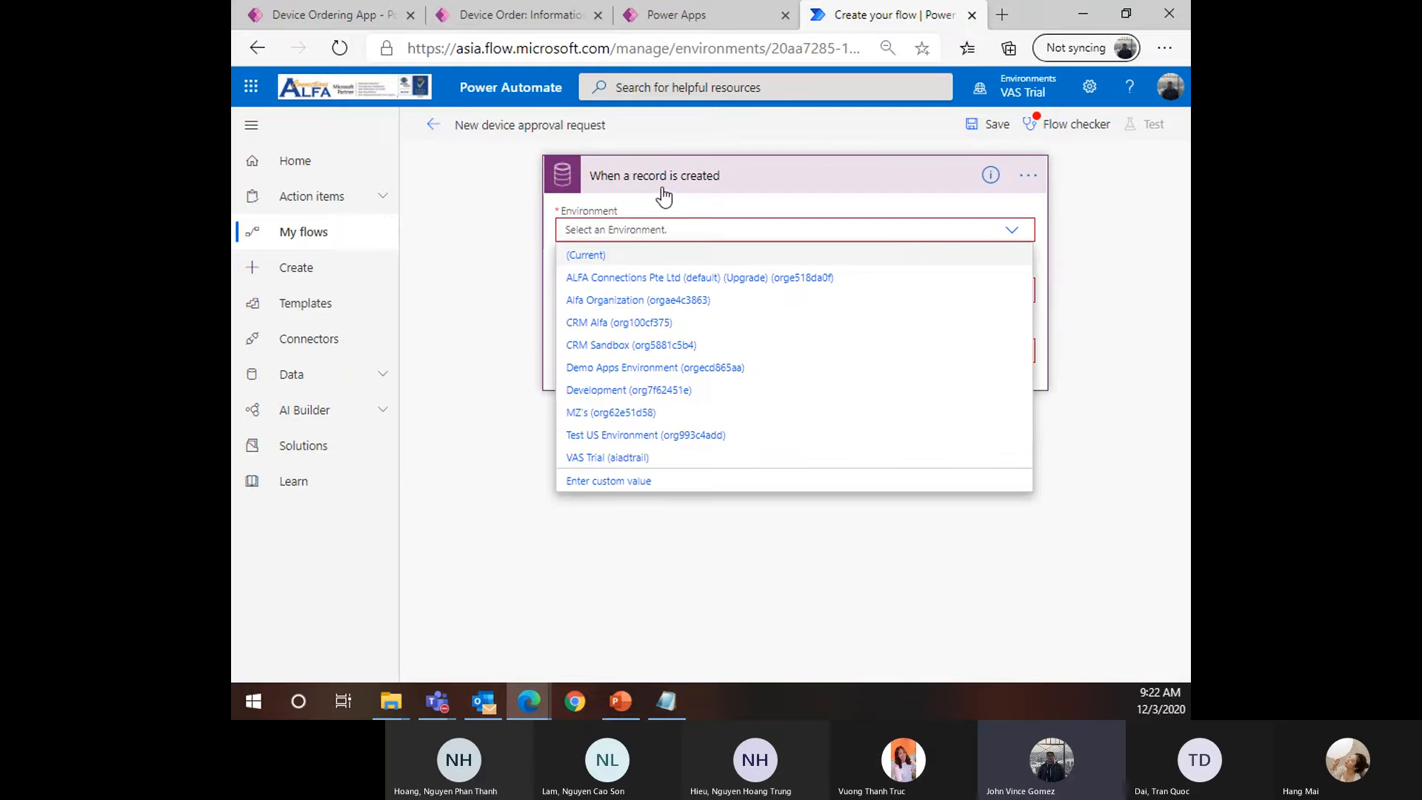
left_click(877, 235)
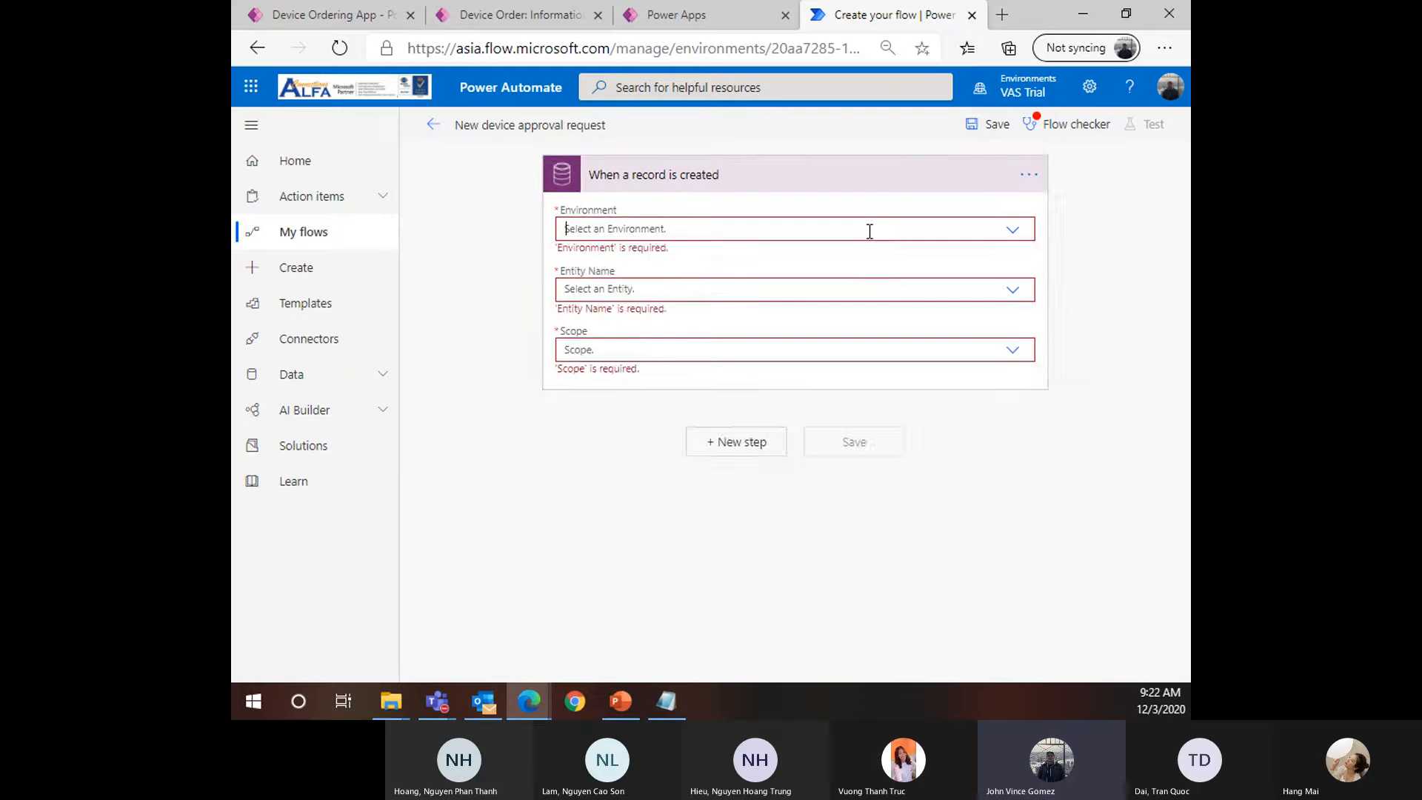
left_click(870, 231)
left_click(584, 257)
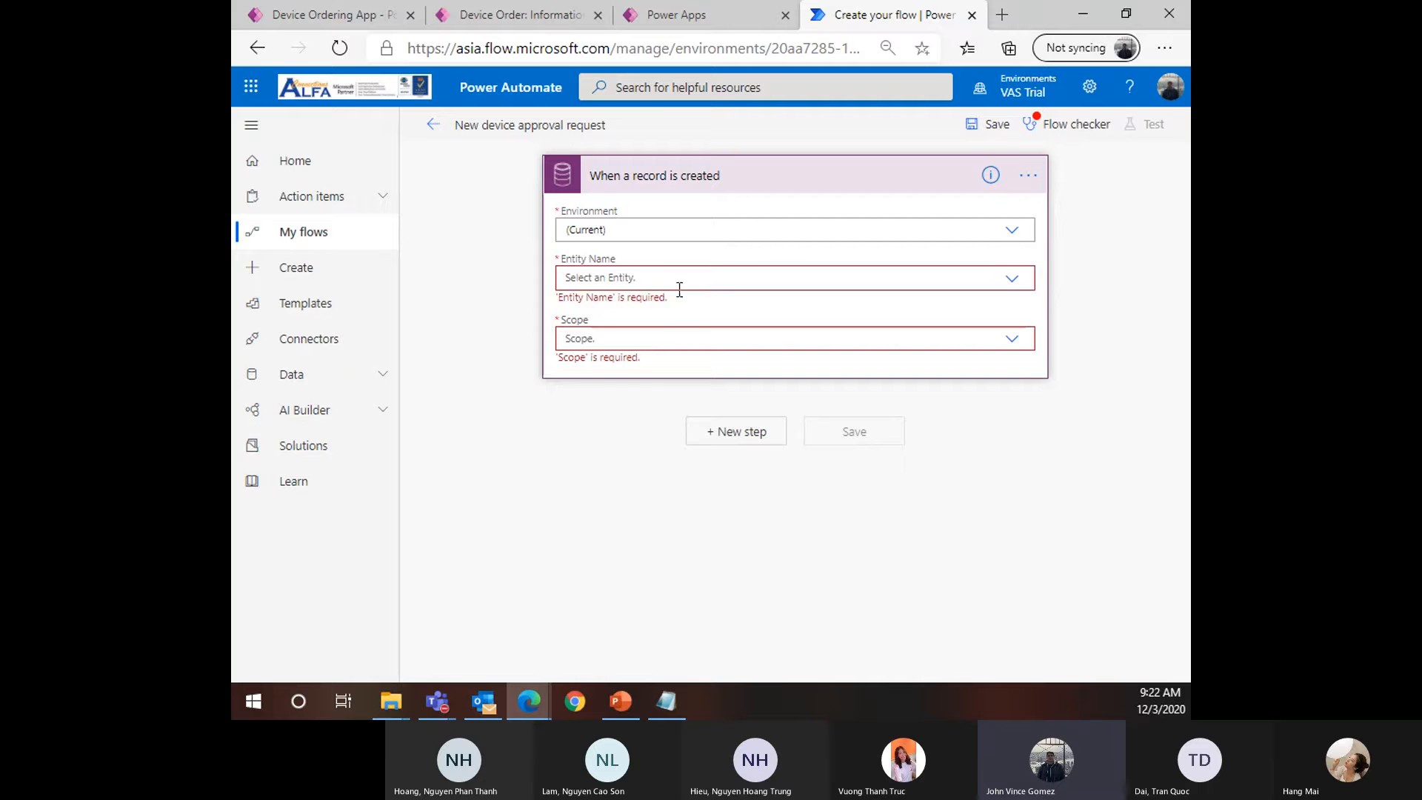
left_click(641, 284)
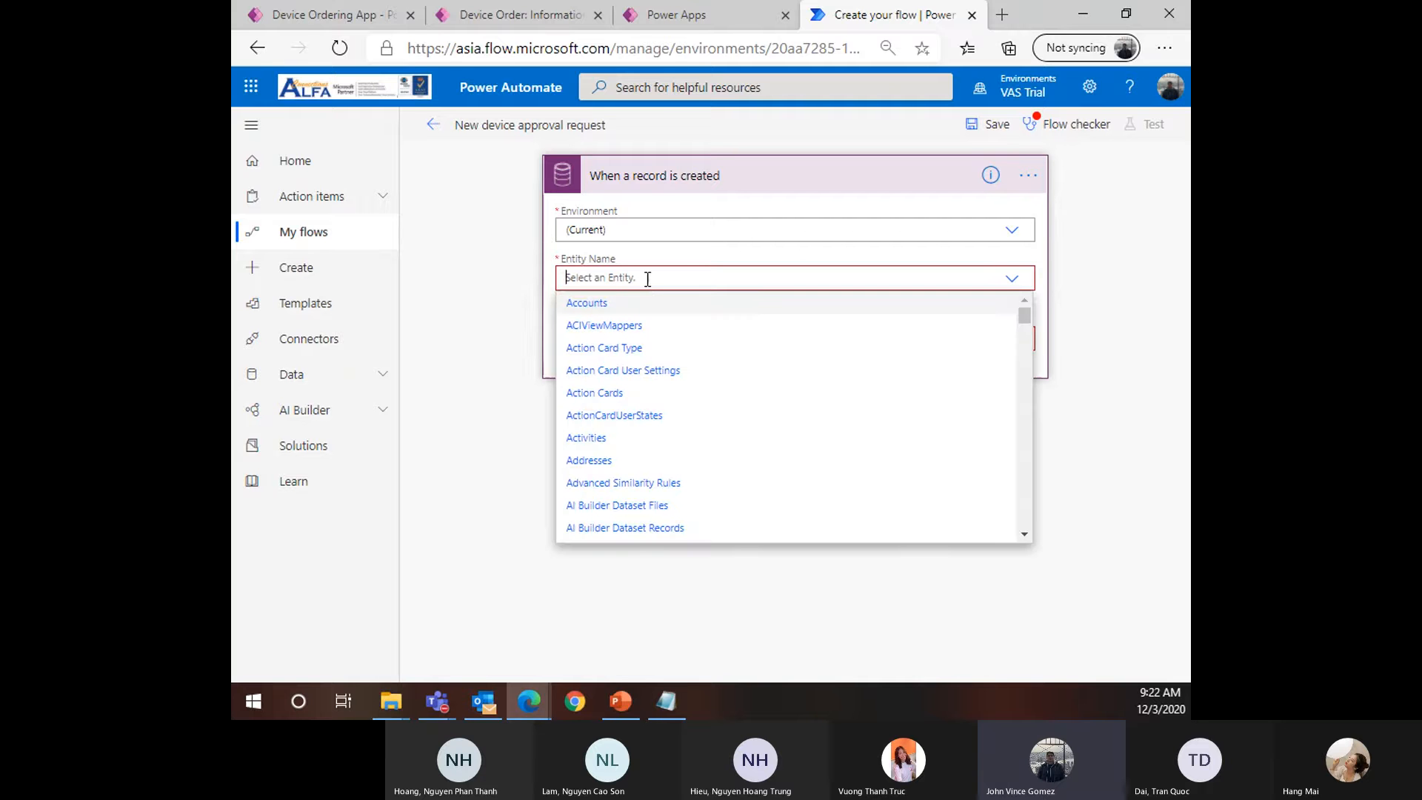
type("Device orders")
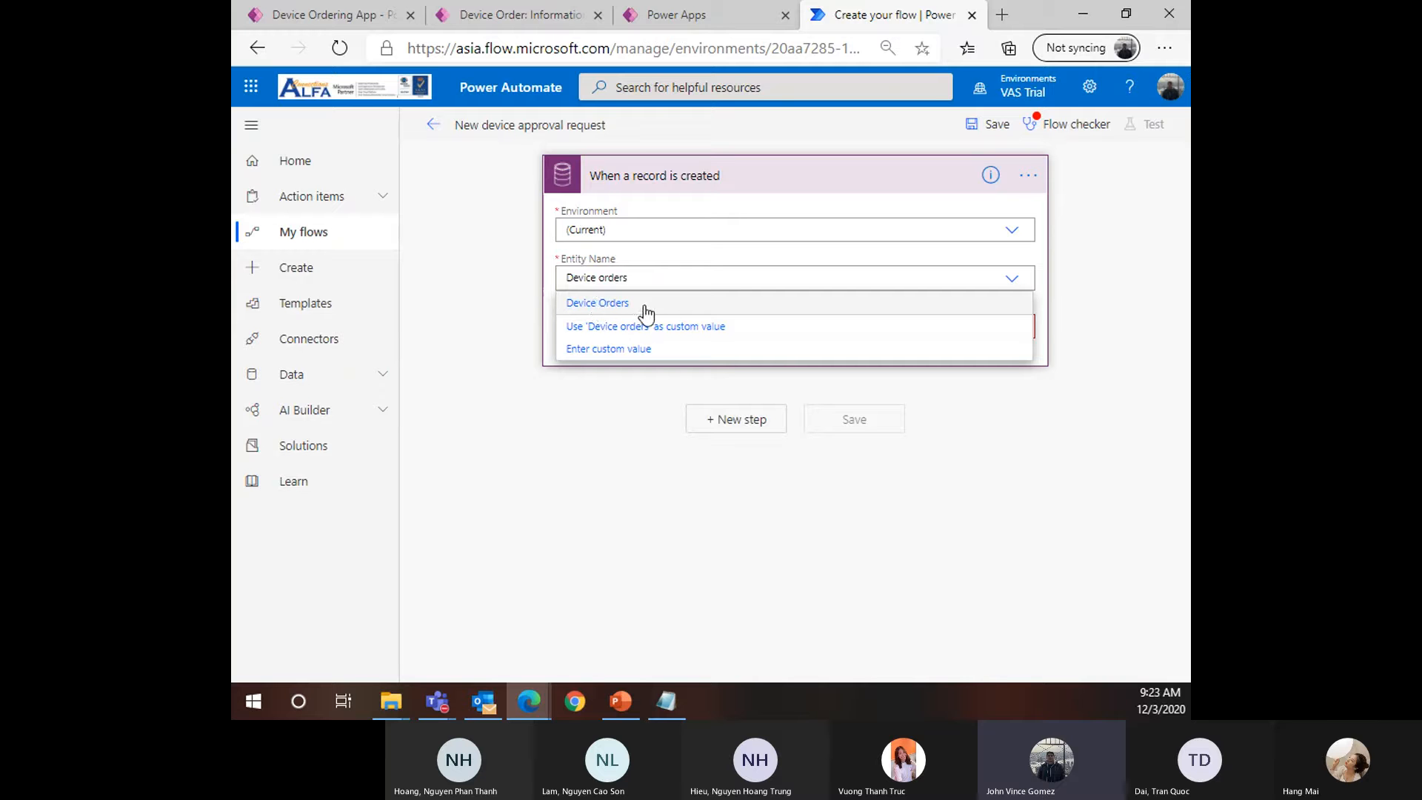
left_click(646, 311)
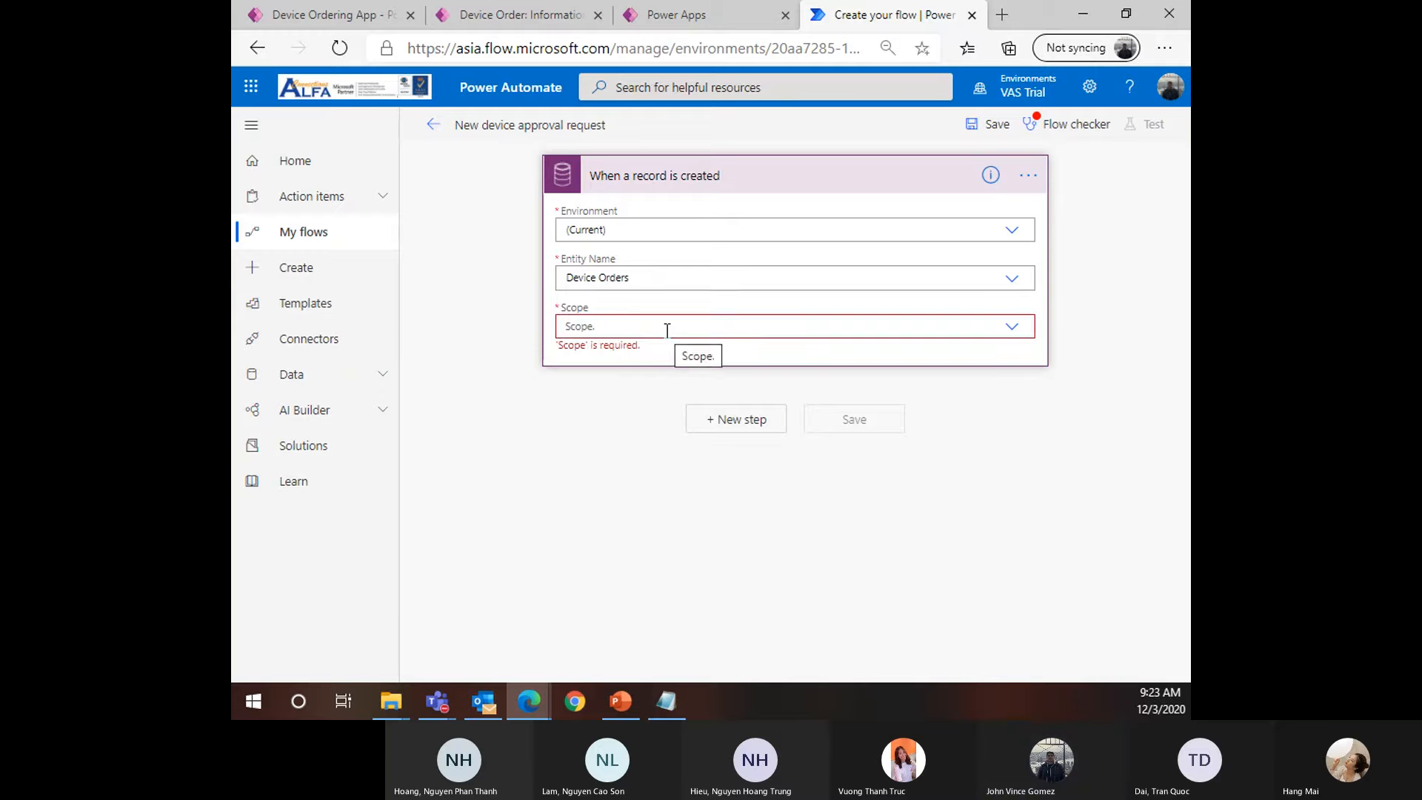
left_click(669, 330)
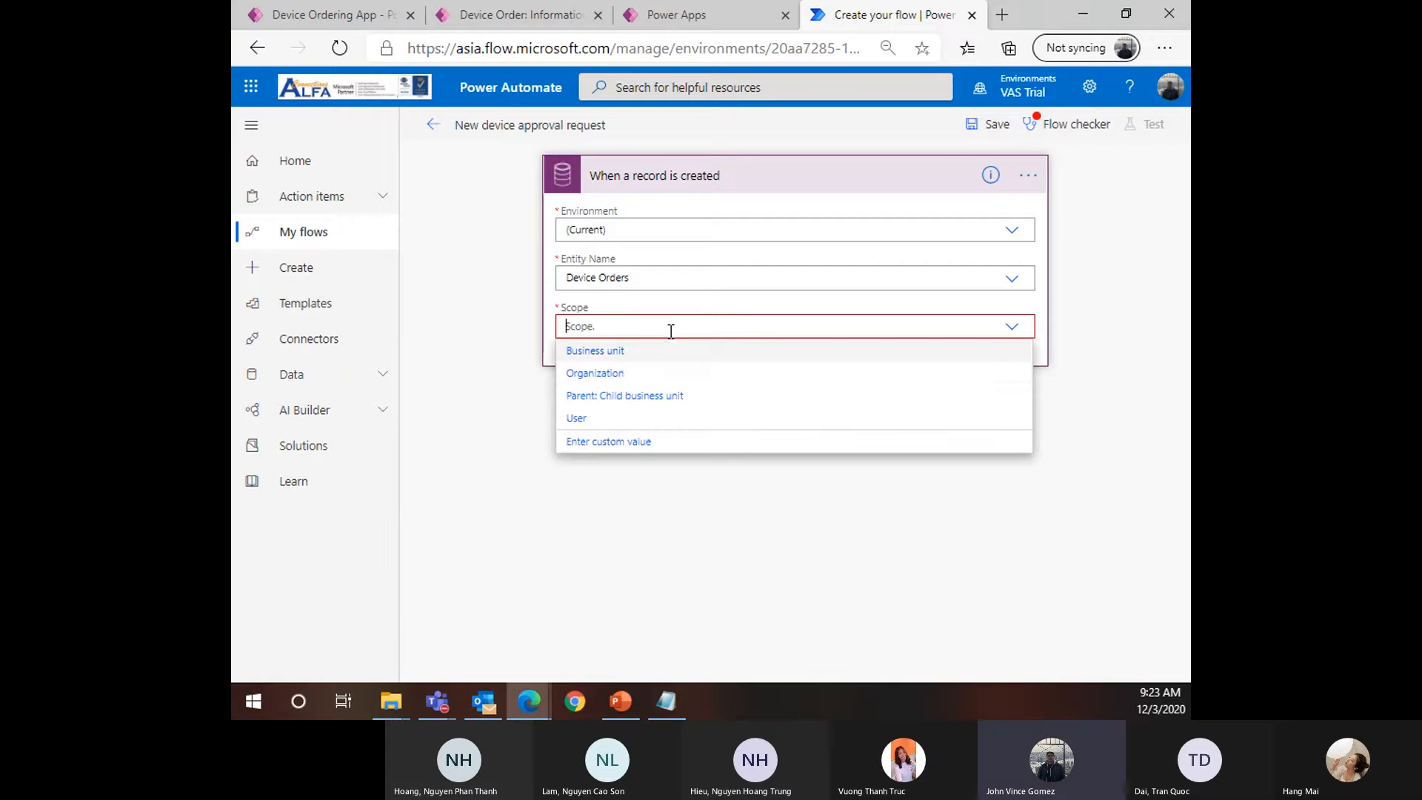
left_click(611, 374)
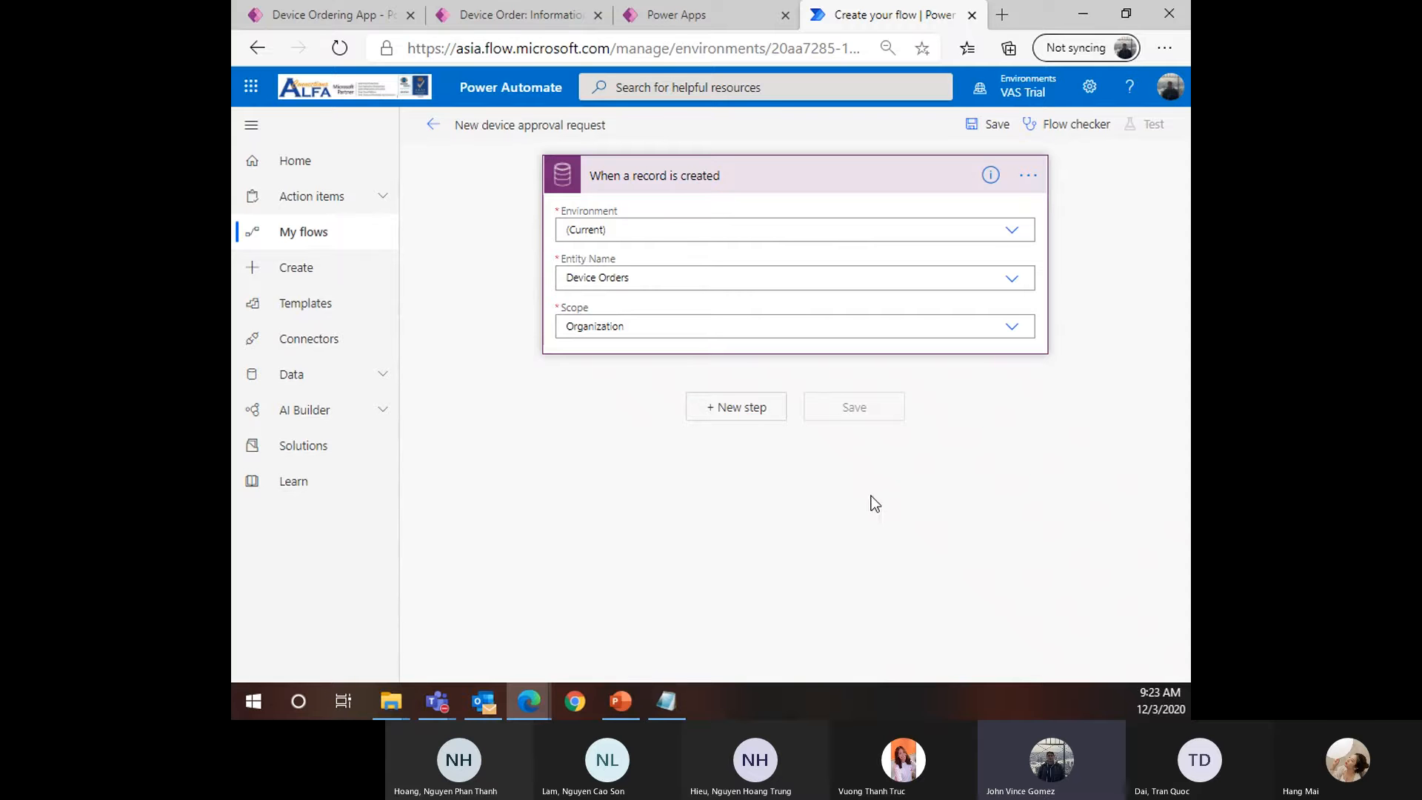
Add the Approvals connector's 'Start and wait for an approval' action after the trigger
left_click(731, 412)
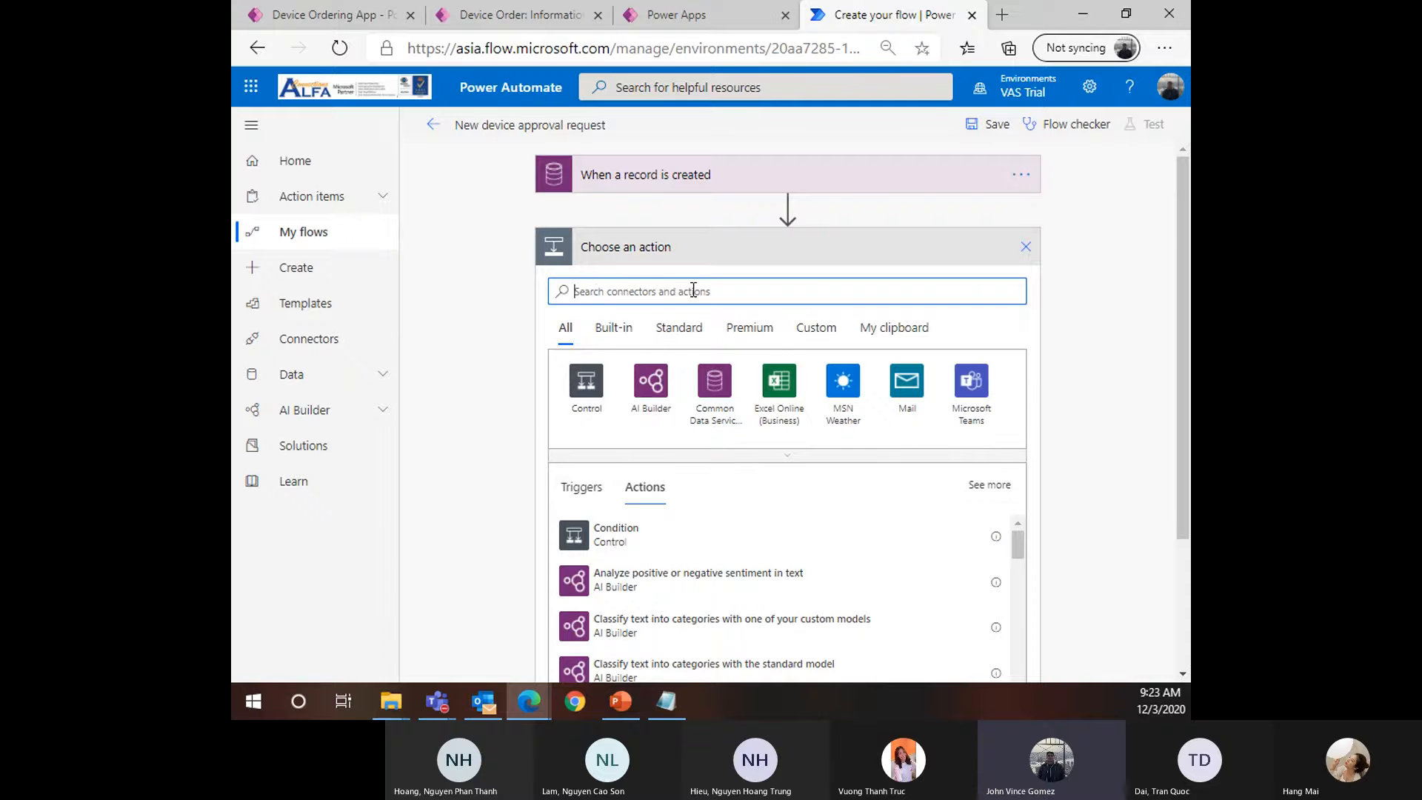
type("Approval")
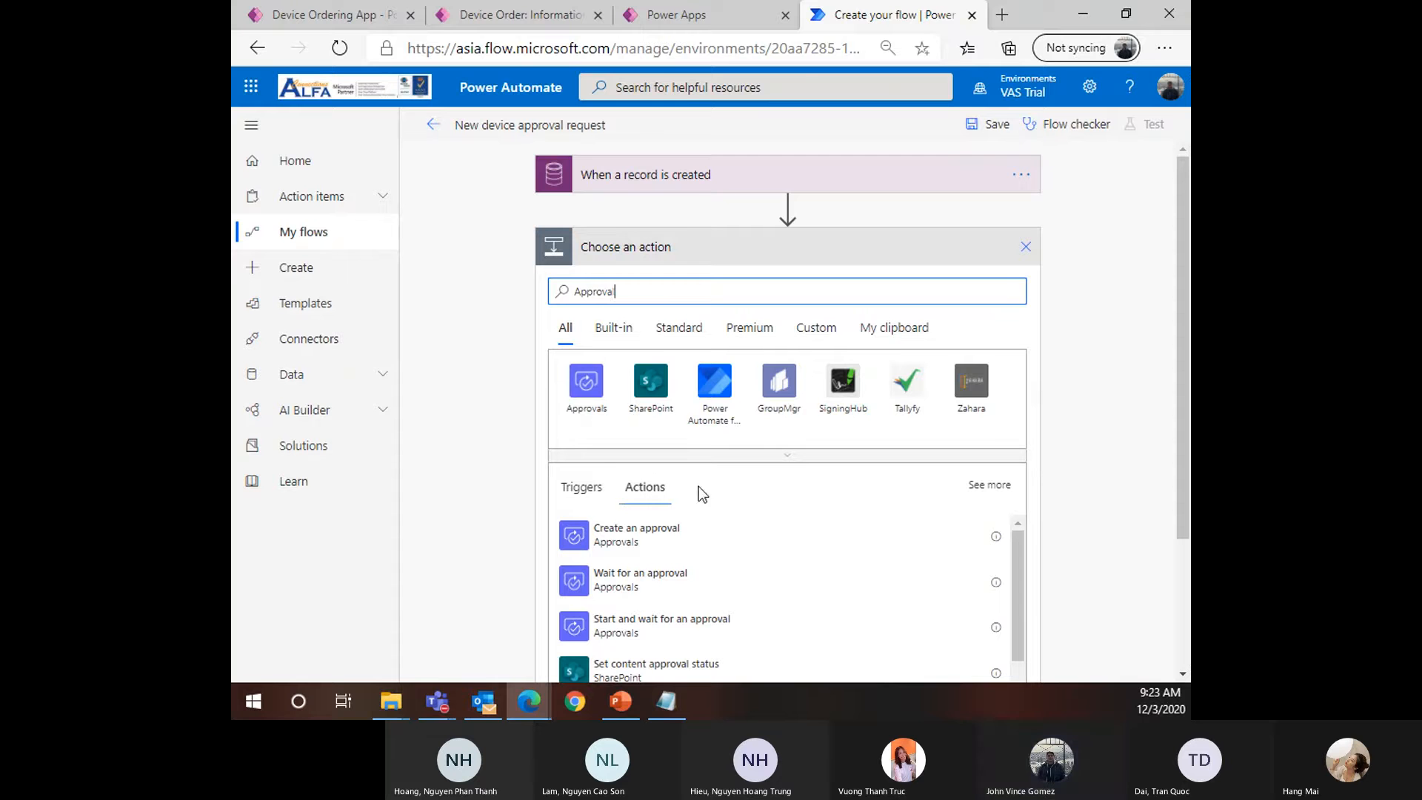
type("s")
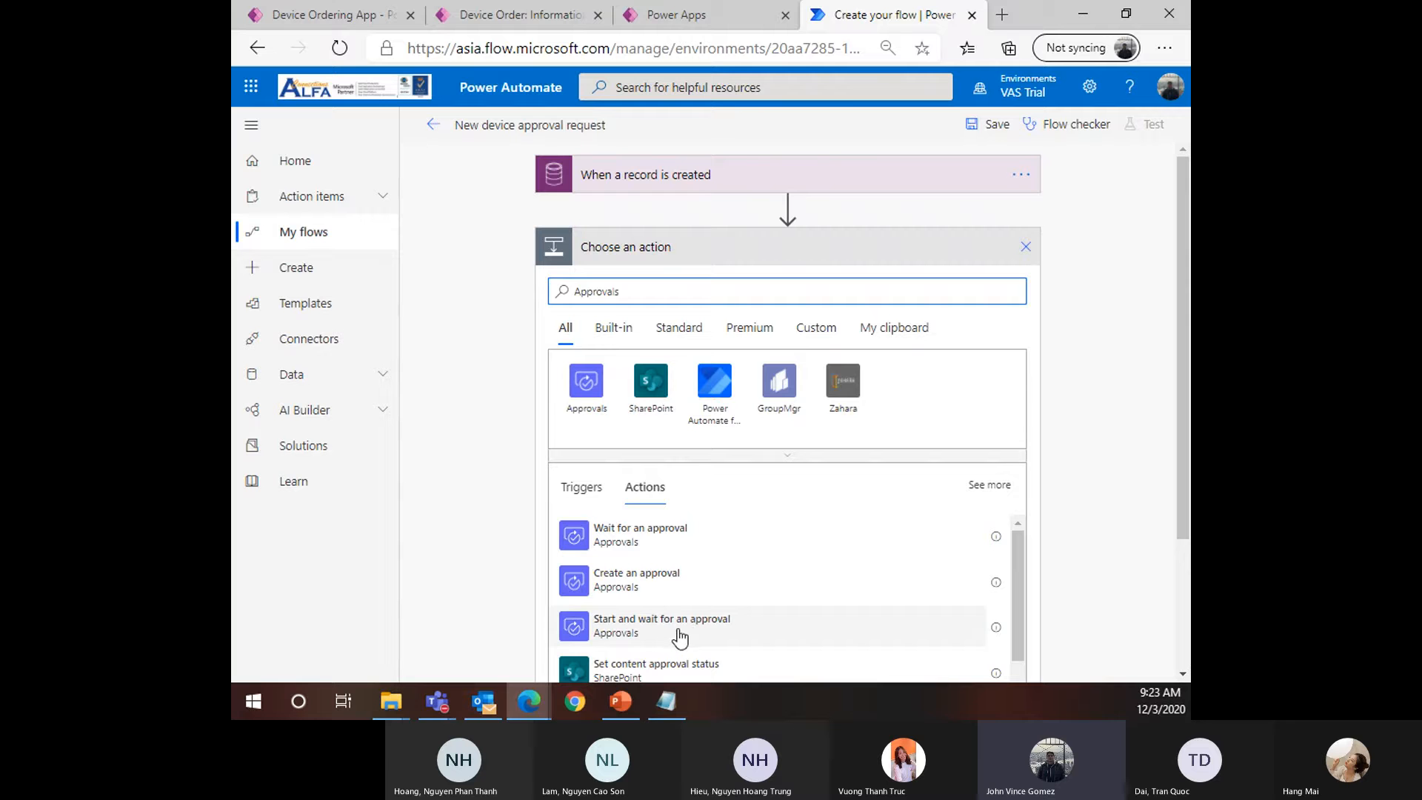
left_click_drag(635, 290, 556, 291)
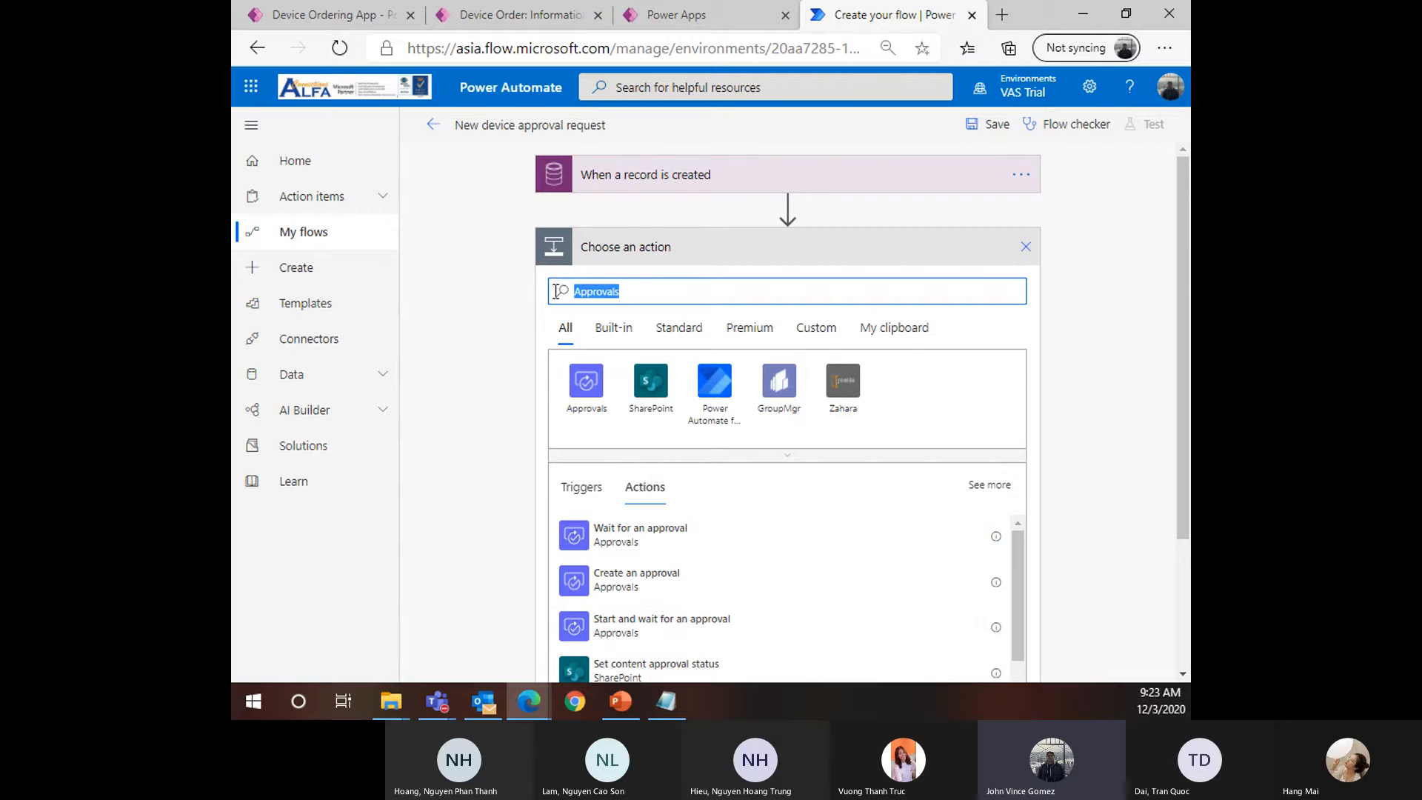
left_click(584, 383)
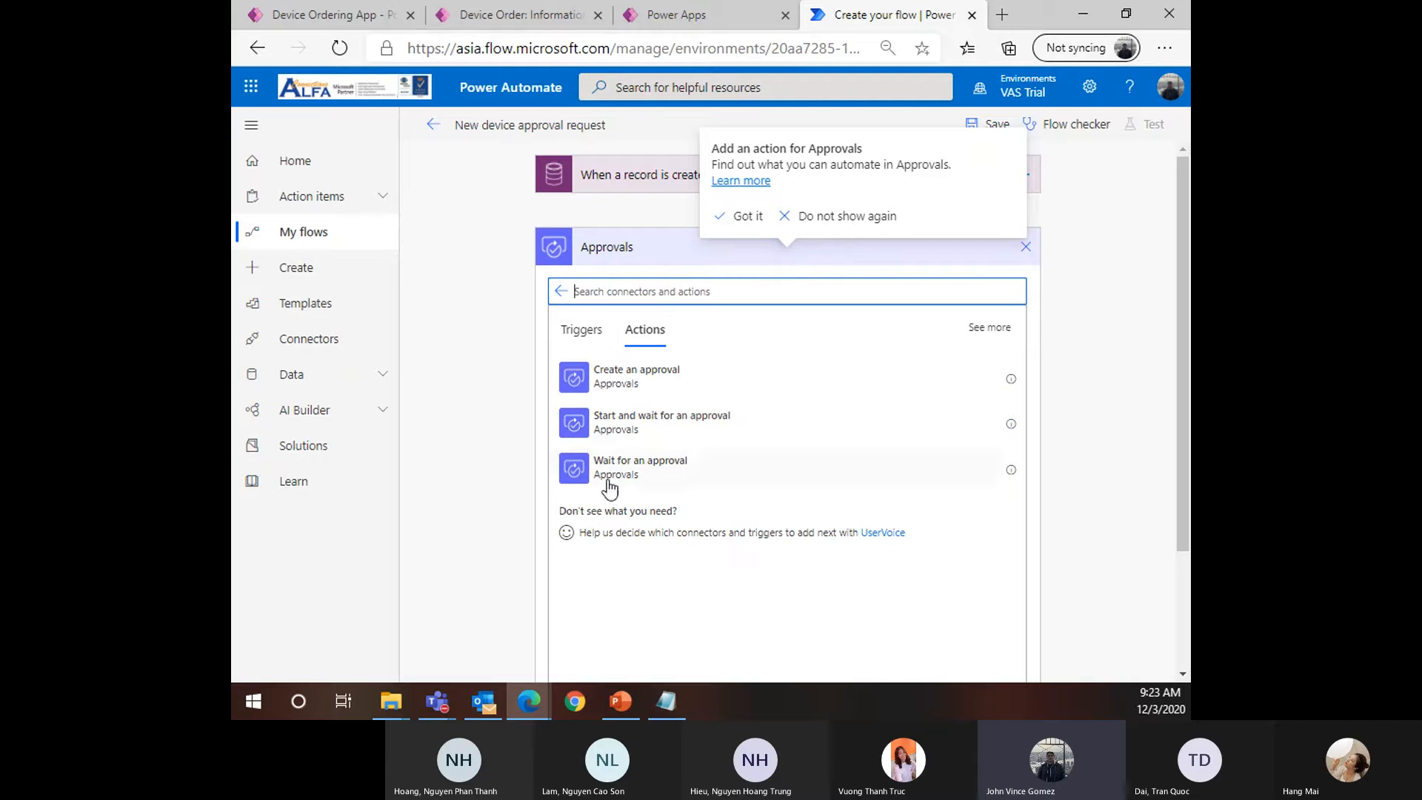
left_click(673, 426)
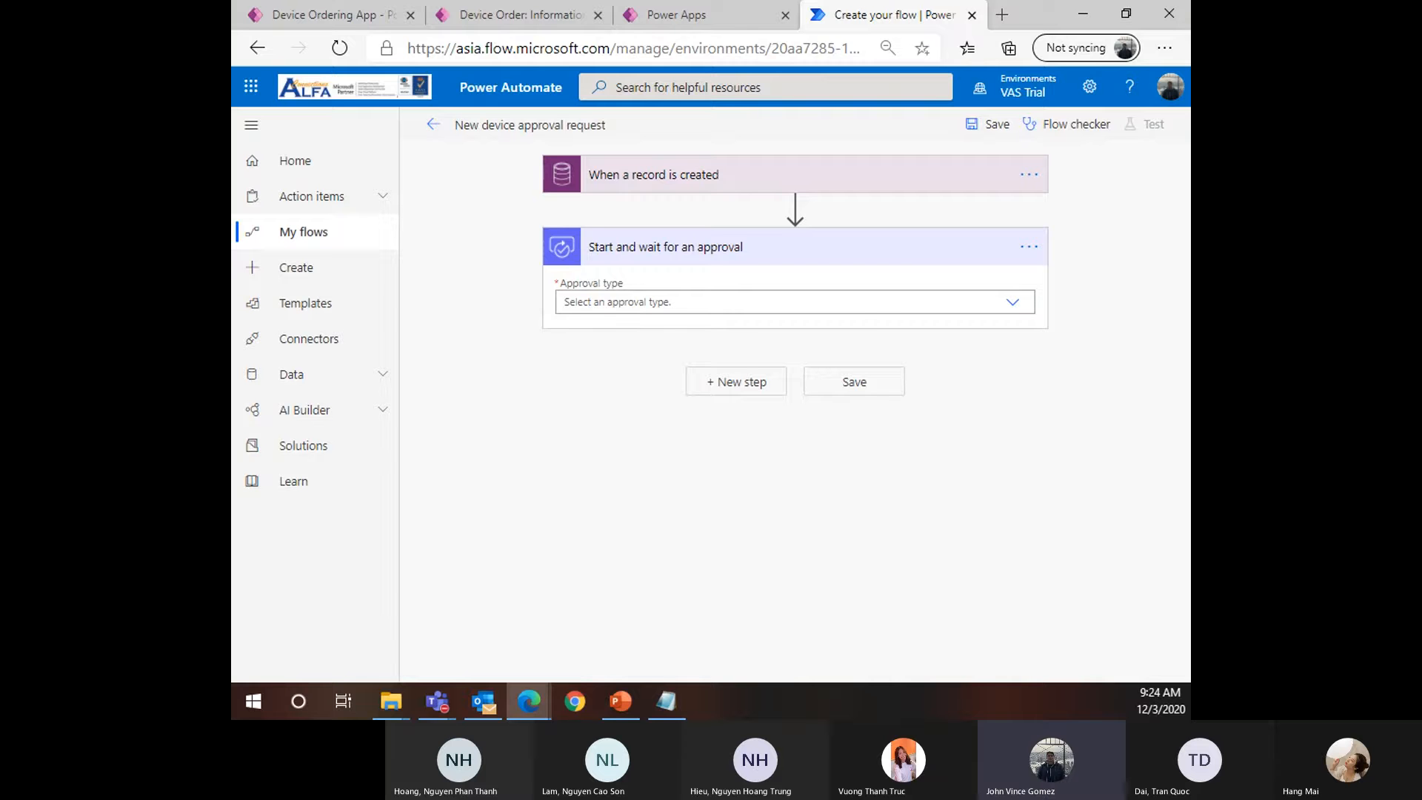
Choose 'Approve/Reject - First to respond' as the approval type
left_click(874, 300)
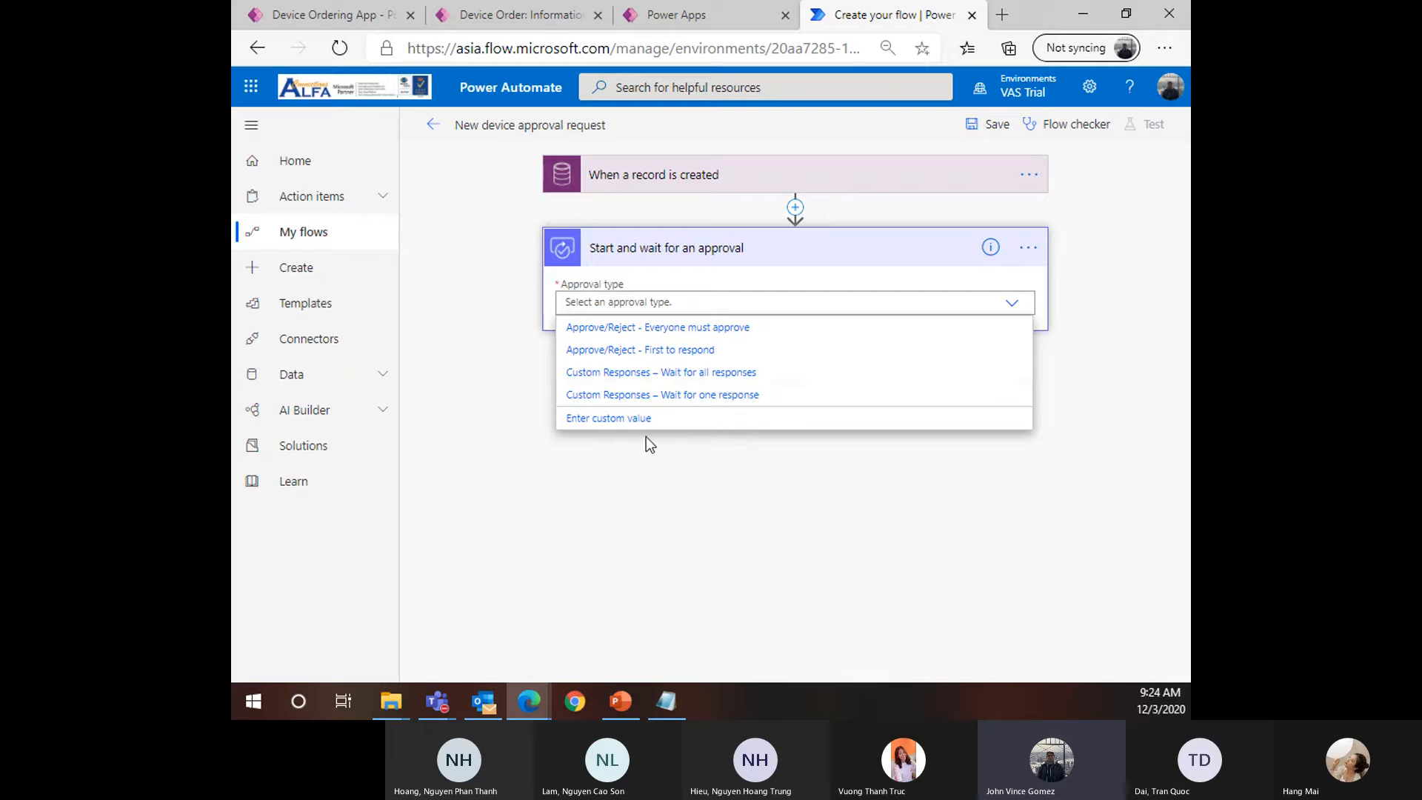
left_click(631, 360)
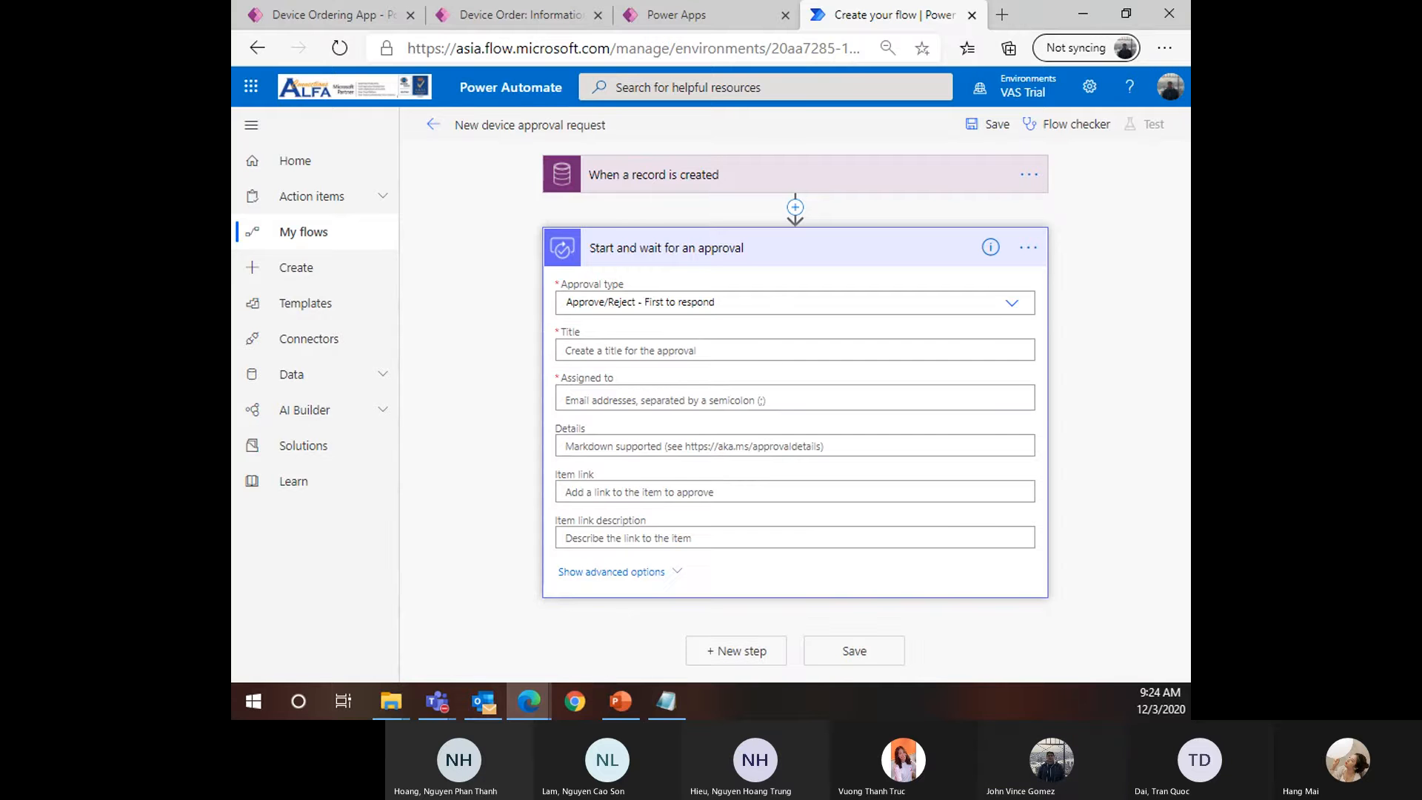
left_click(637, 349)
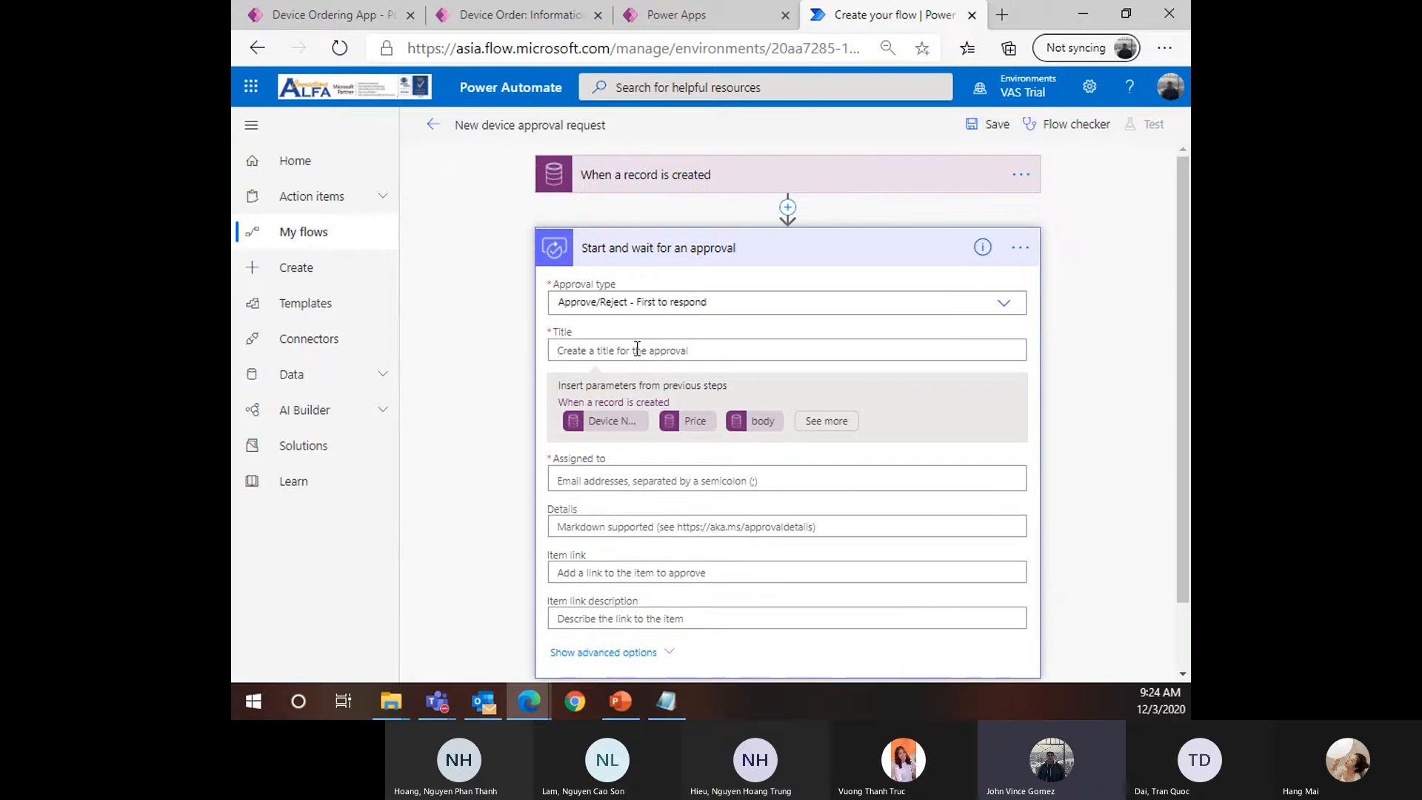
Enter 'New device request for' as the approval title and expand the trigger card
type("New device request for")
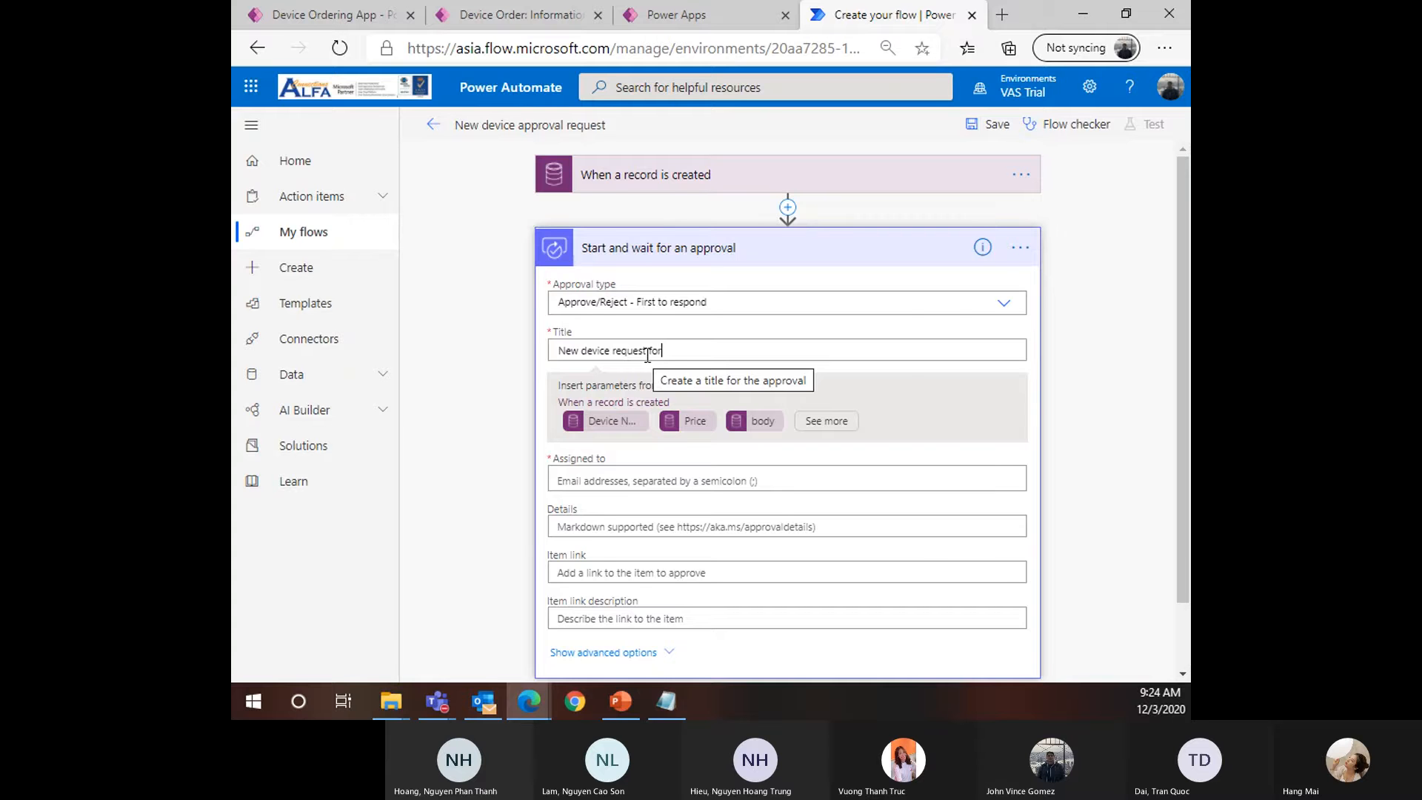
key("ctrl+minus")
key("ctrl+minus")
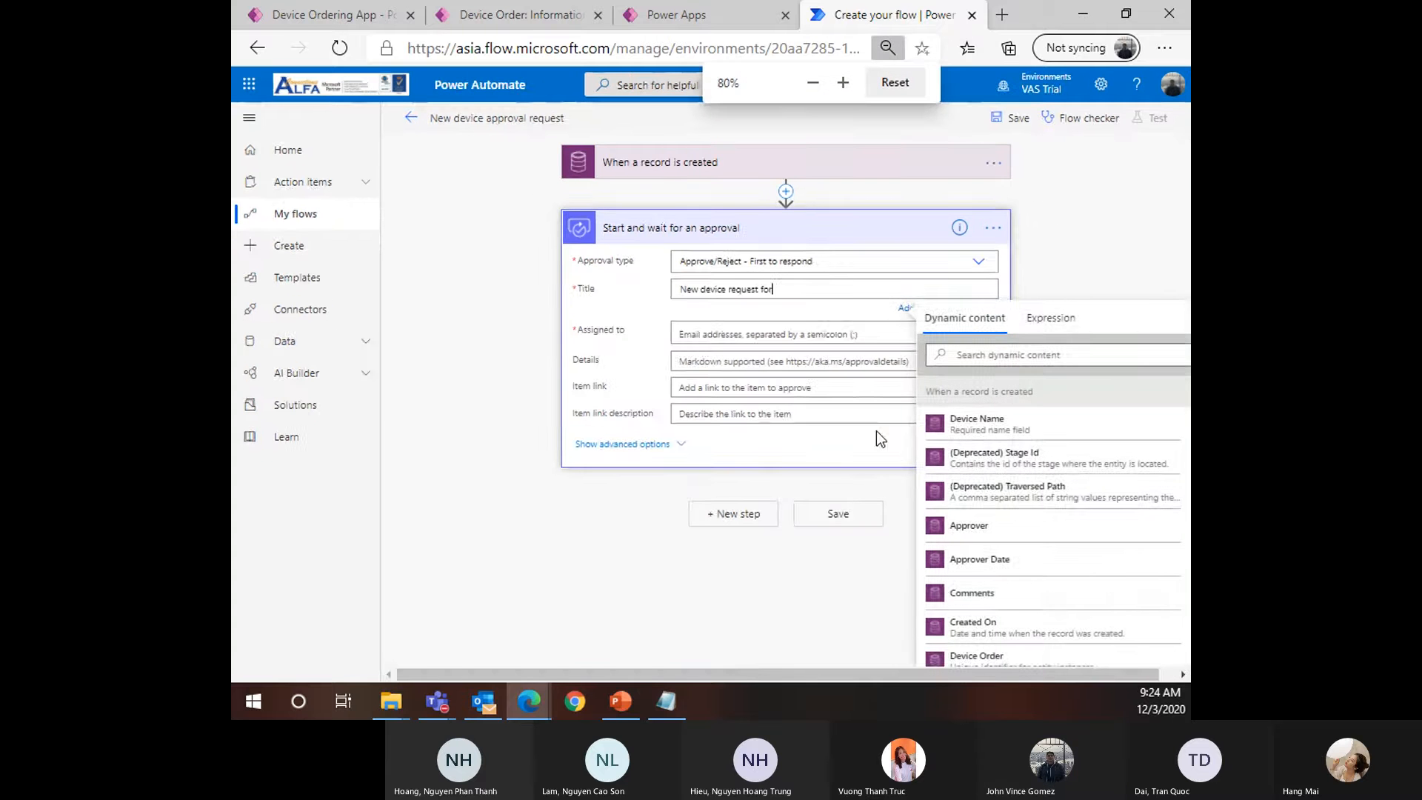
key("ctrl+minus")
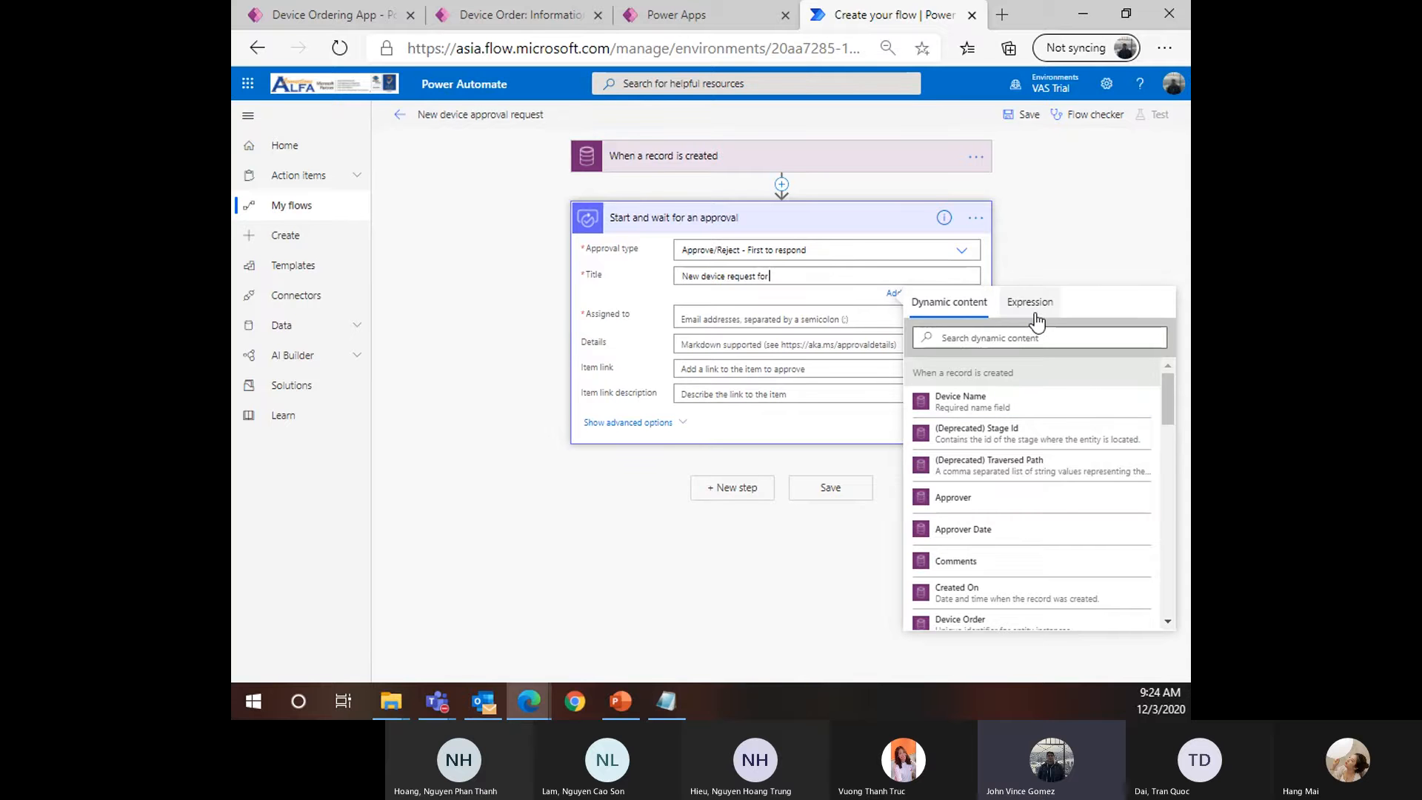
scroll(1067, 459, "down", 2)
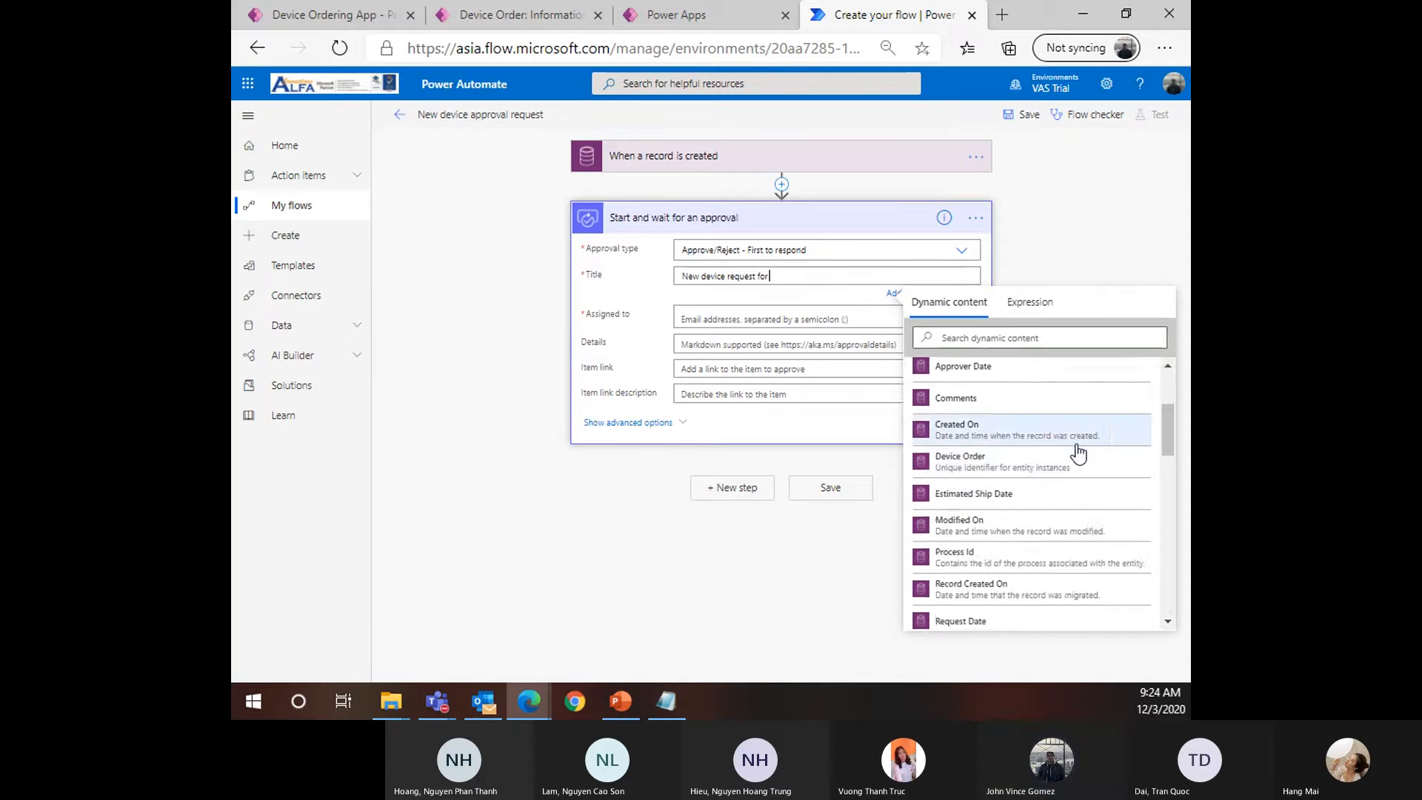
scroll(1052, 415, "up", 2)
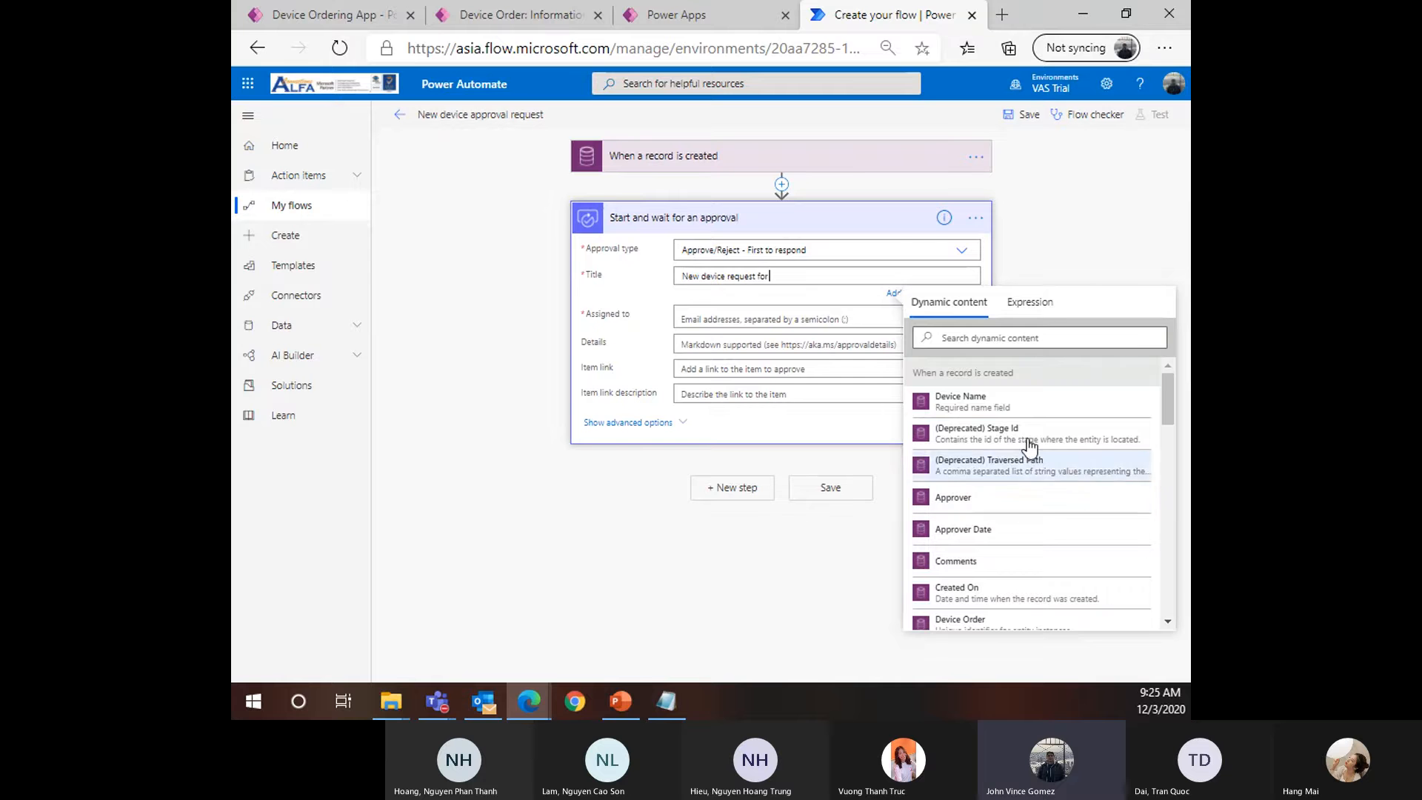
scroll(1029, 474, "down", 4)
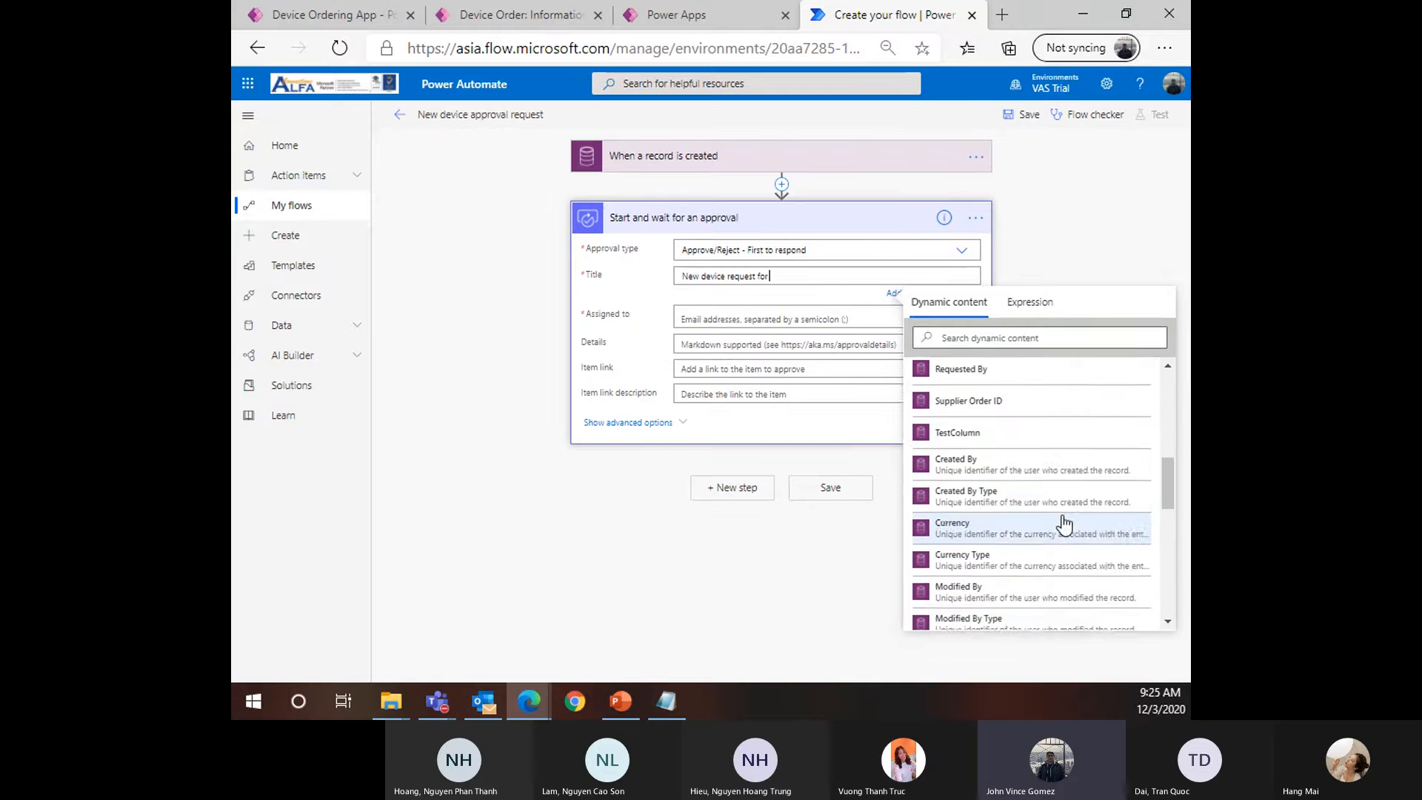
scroll(1037, 482, "up", 4)
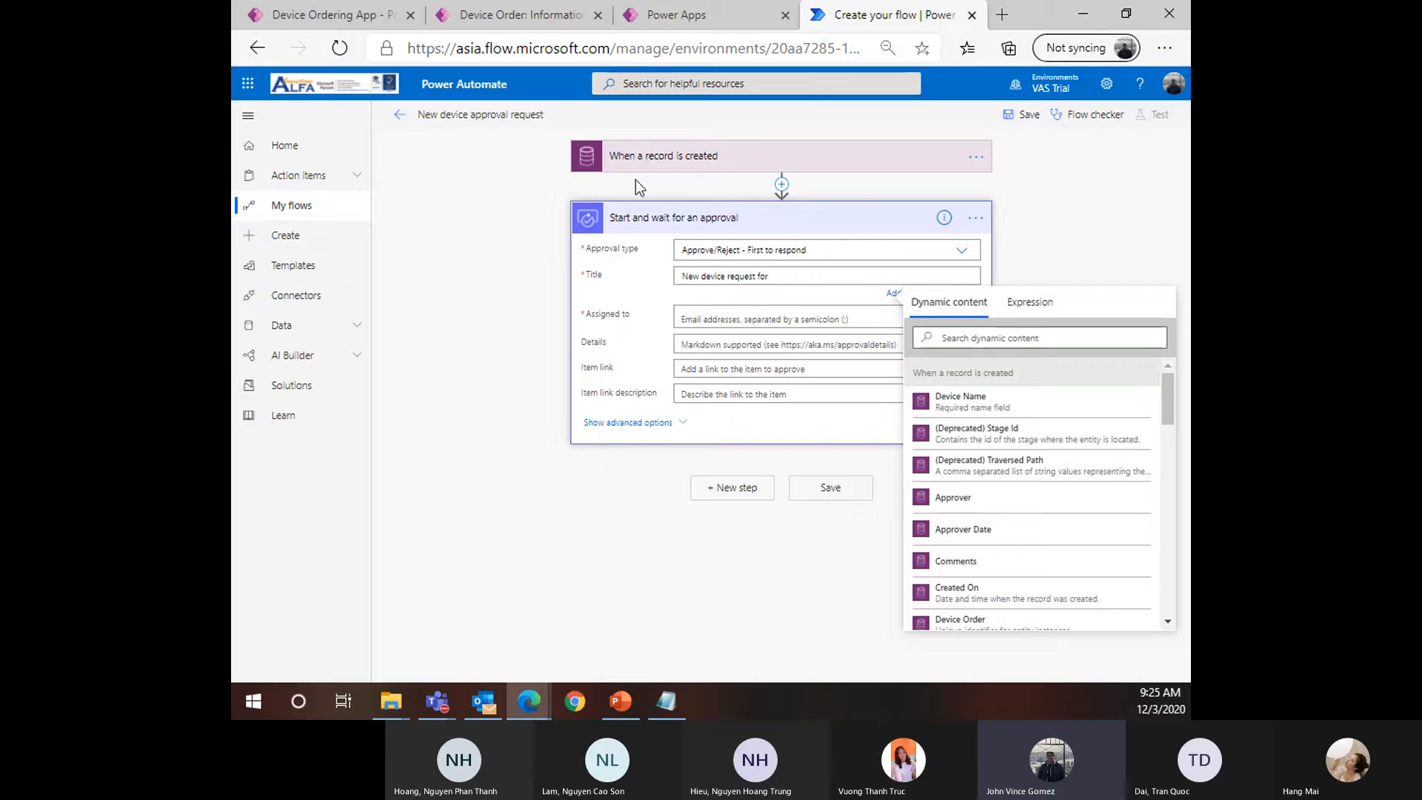
left_click(702, 172)
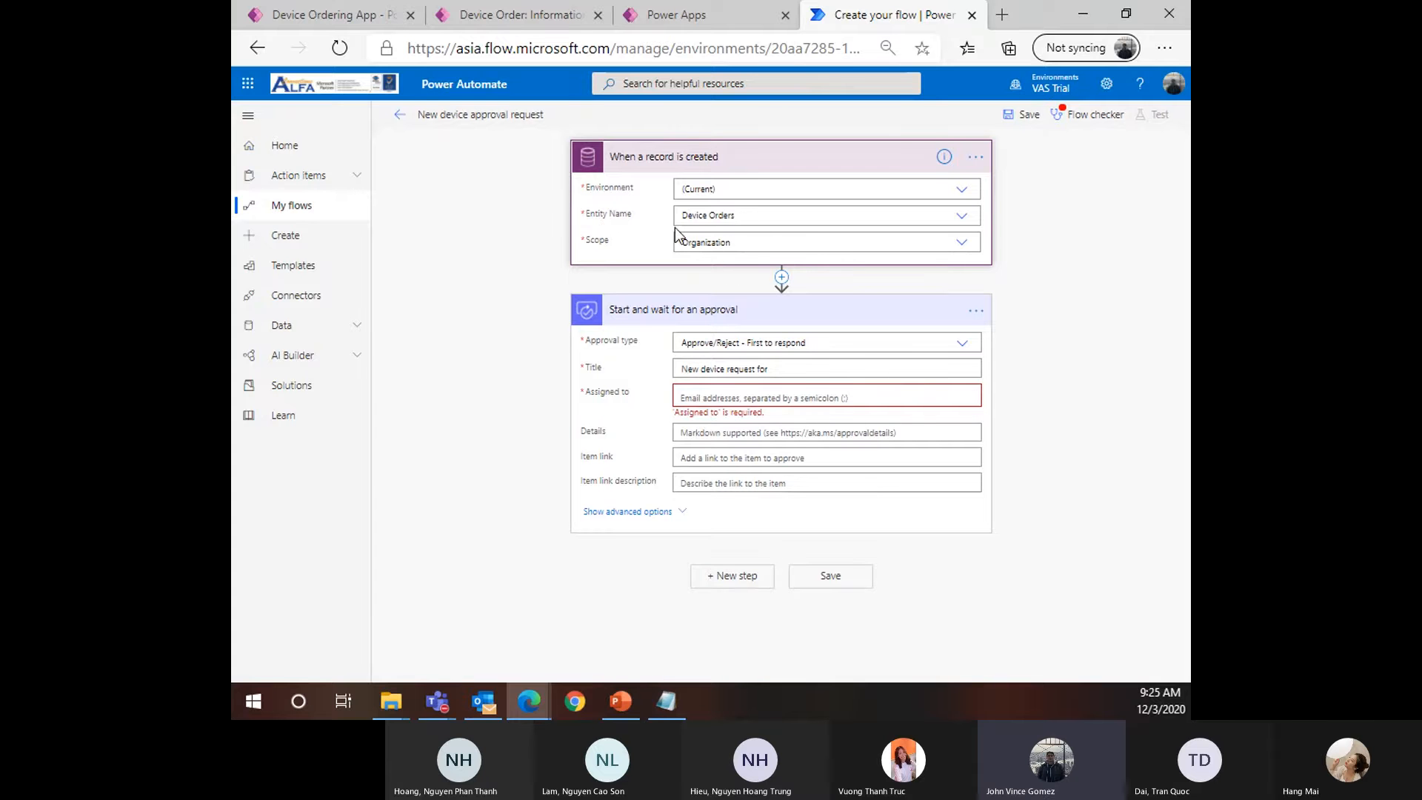
Bring up the dynamic content list of trigger values for the approval title
left_click(818, 369)
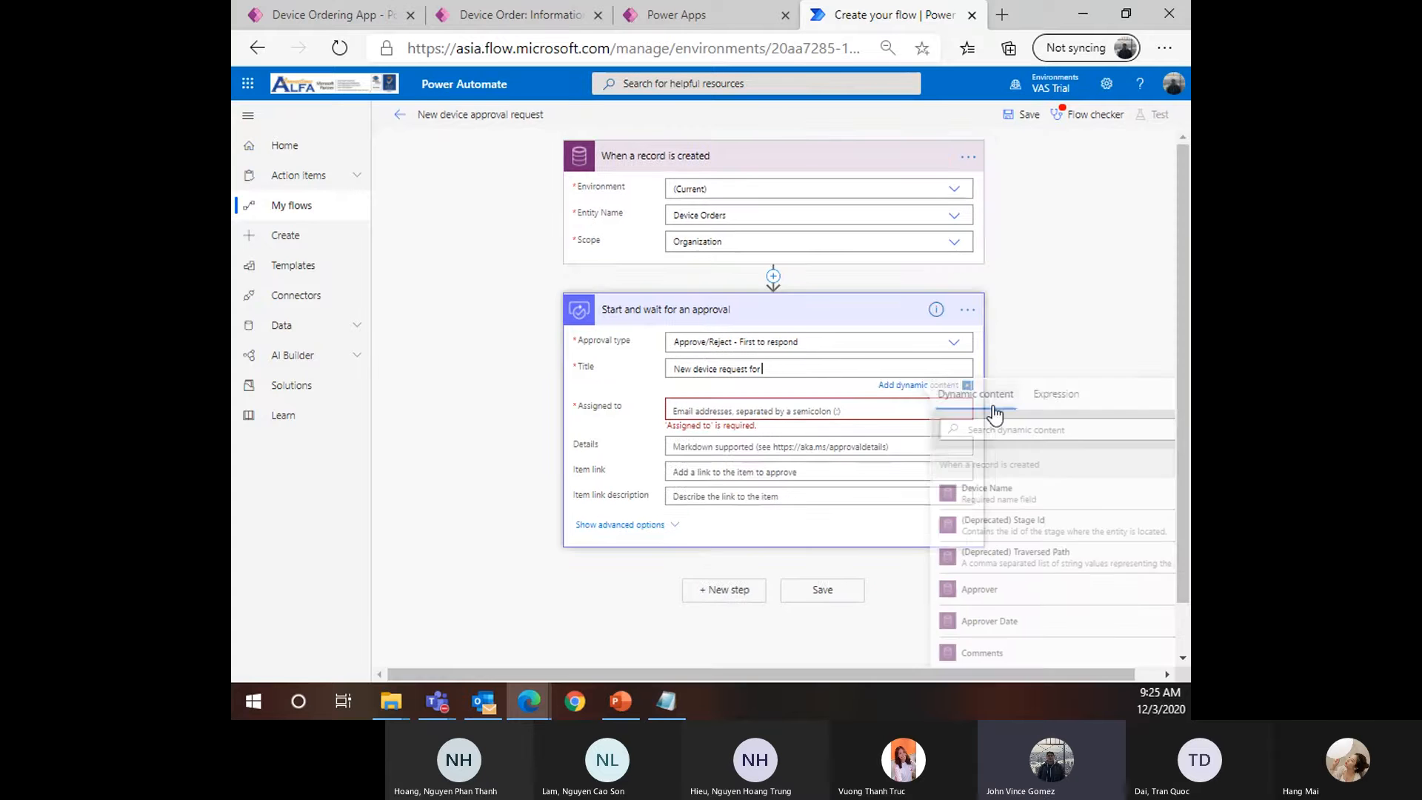
scroll(1098, 597, "down", 3)
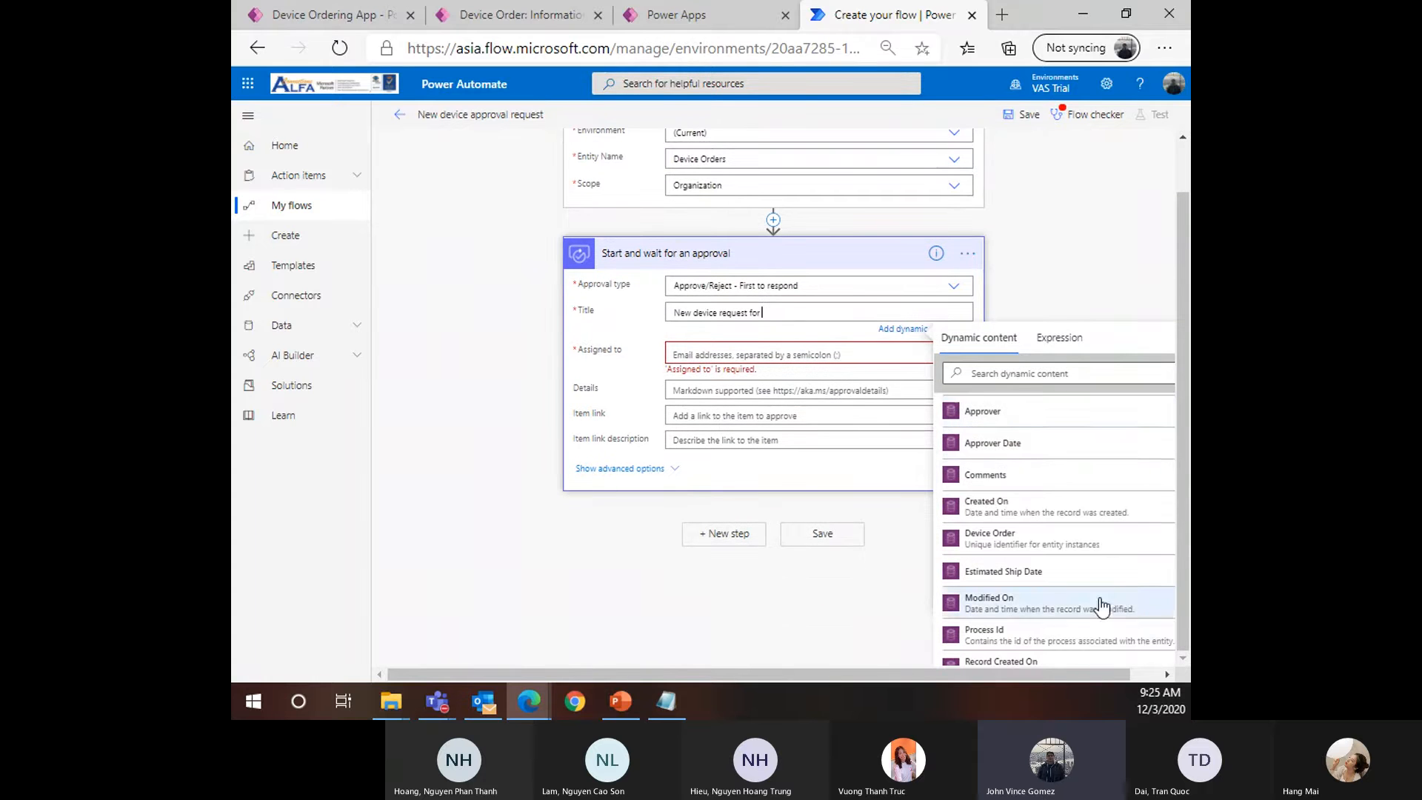
scroll(1098, 597, "up", 3)
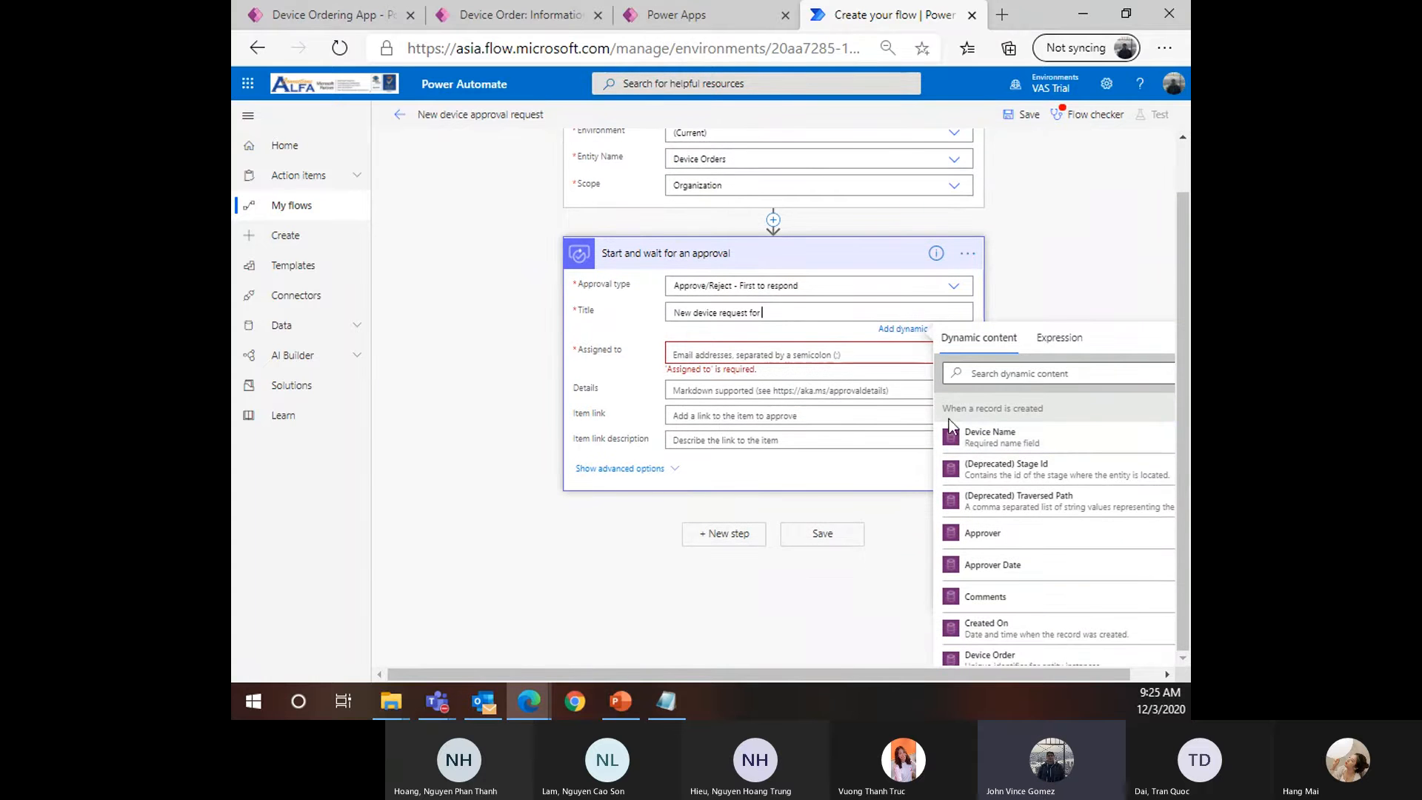
left_click_drag(1065, 408, 924, 416)
left_click(923, 417)
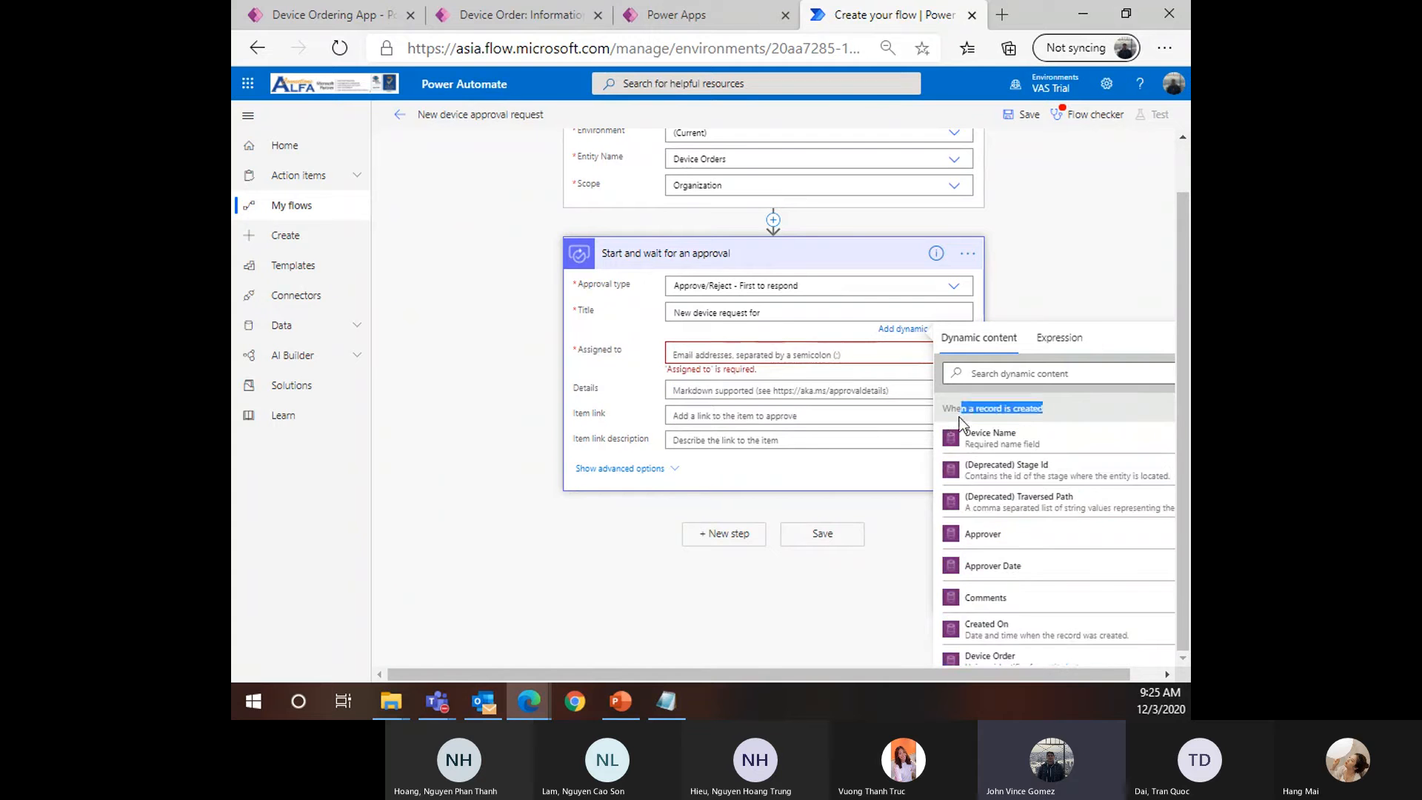
scroll(640, 224, "up", 1)
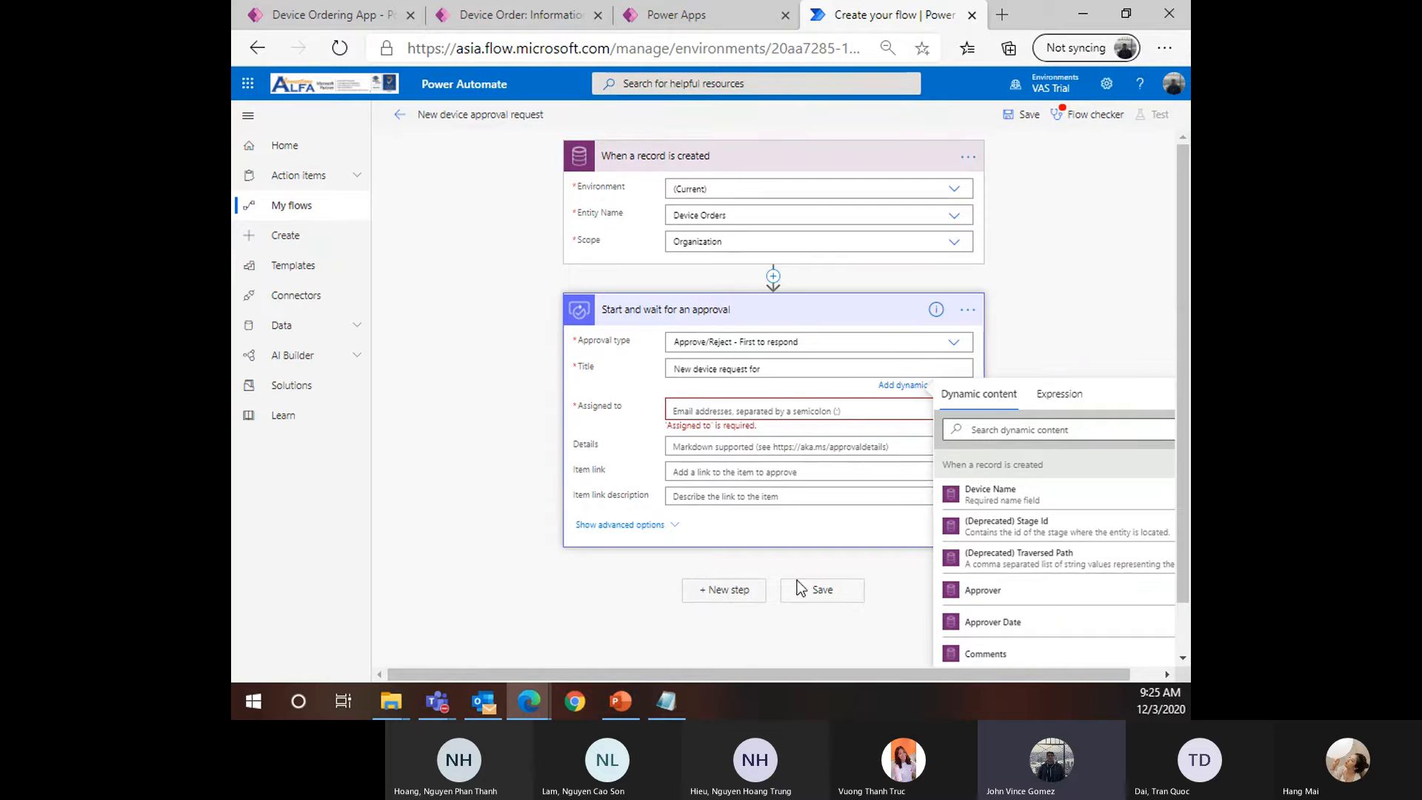
scroll(963, 518, "down", 2)
scroll(993, 533, "down", 5, "ctrl")
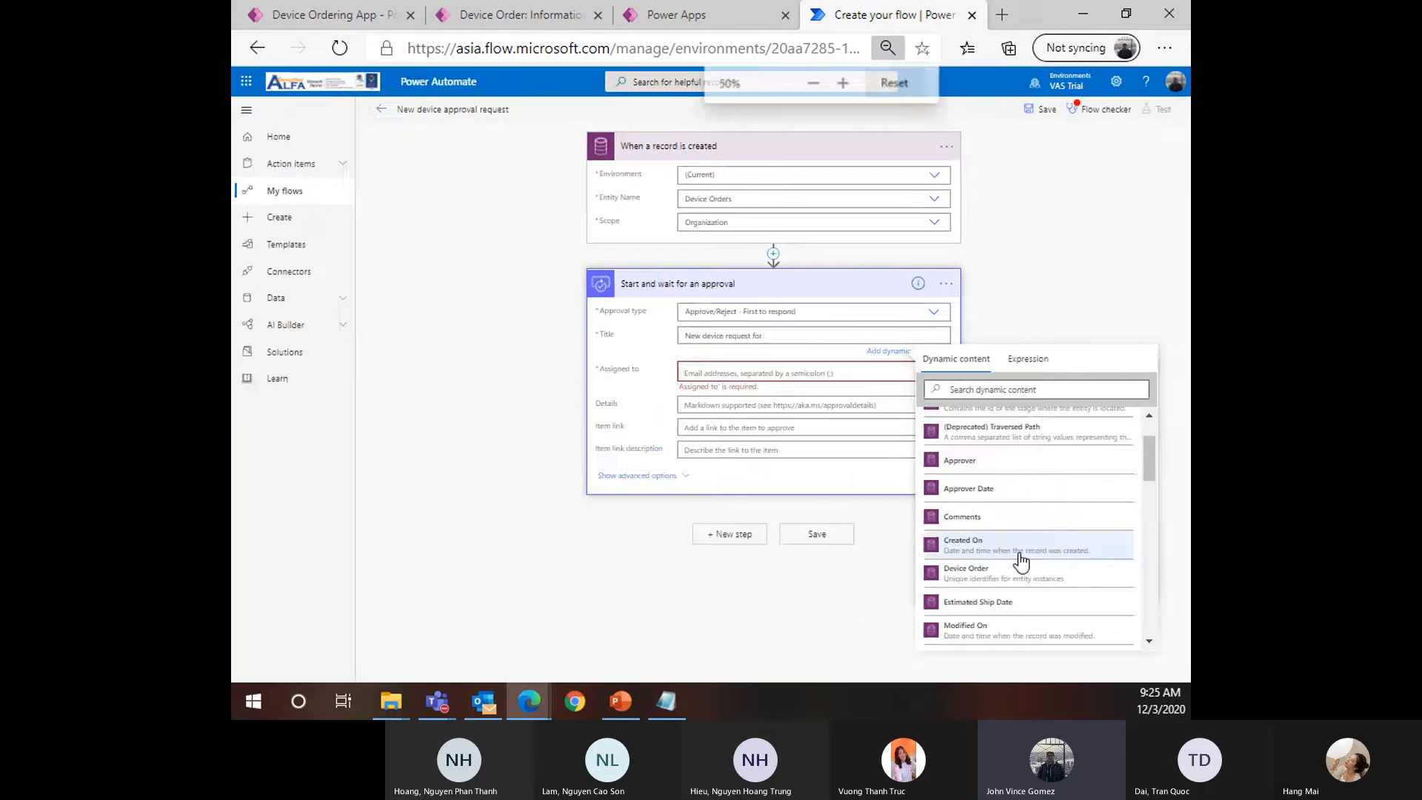
scroll(930, 391, "up", 1)
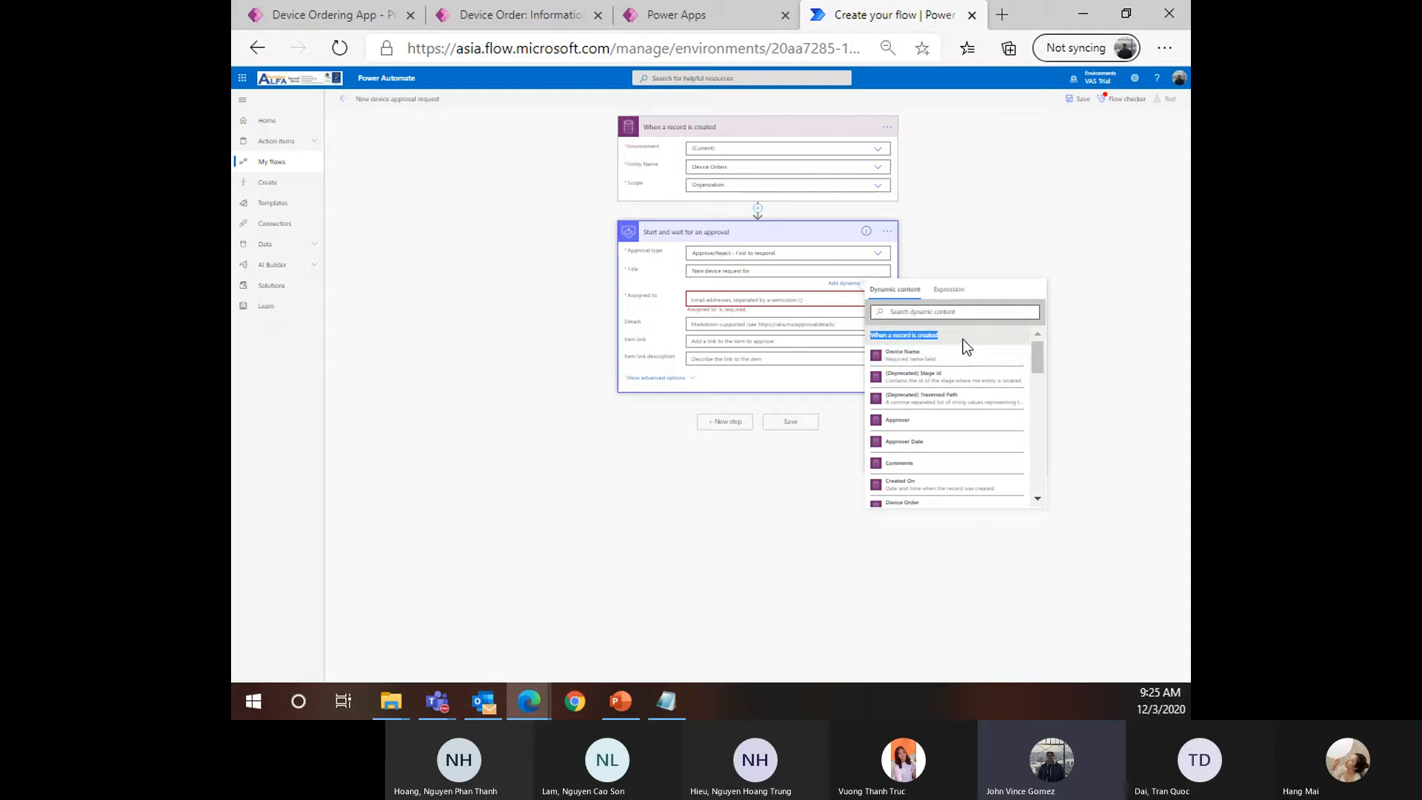
left_click_drag(977, 333, 892, 335)
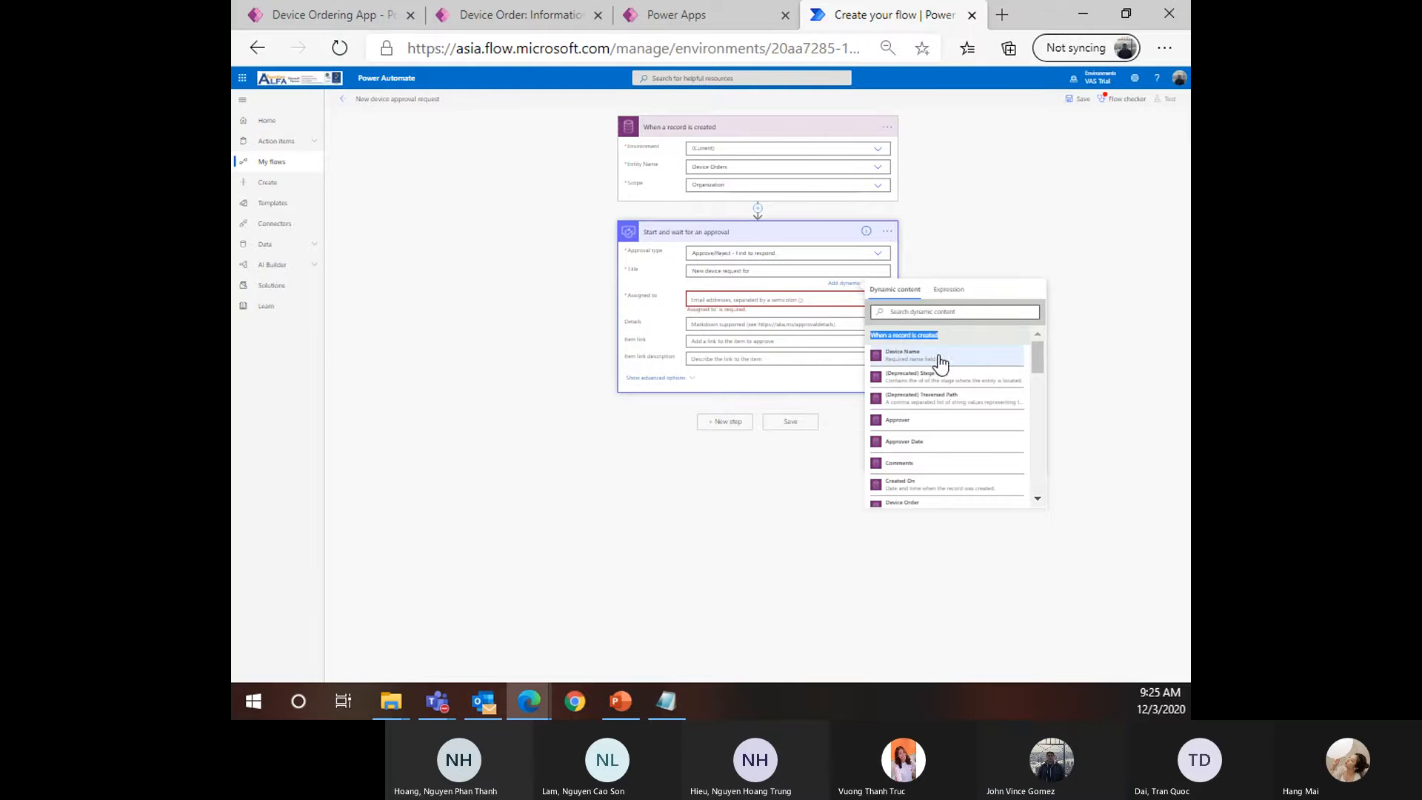
key("ctrl+plus")
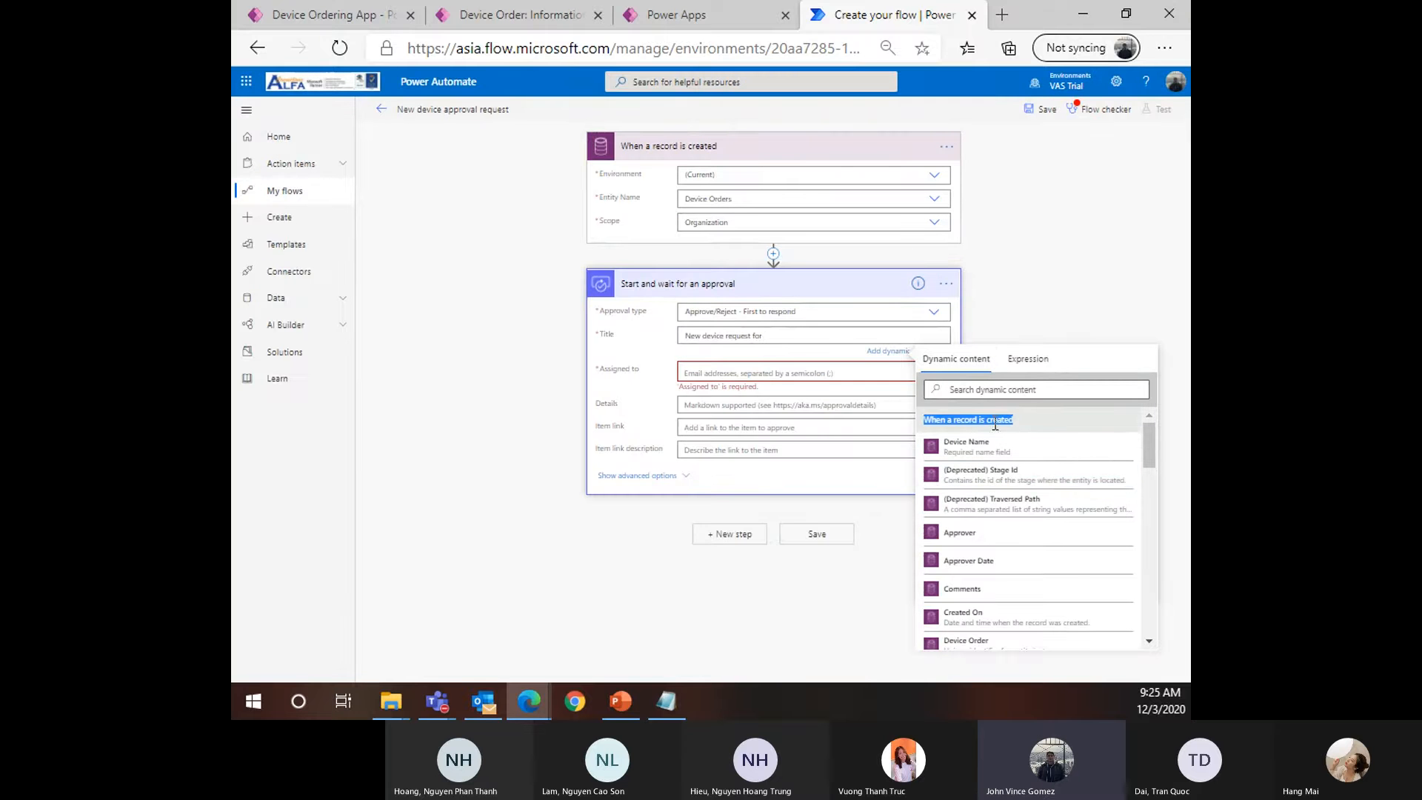
left_click(1044, 425)
Append the record's Device Name value to the end of the approval title
left_click(760, 337)
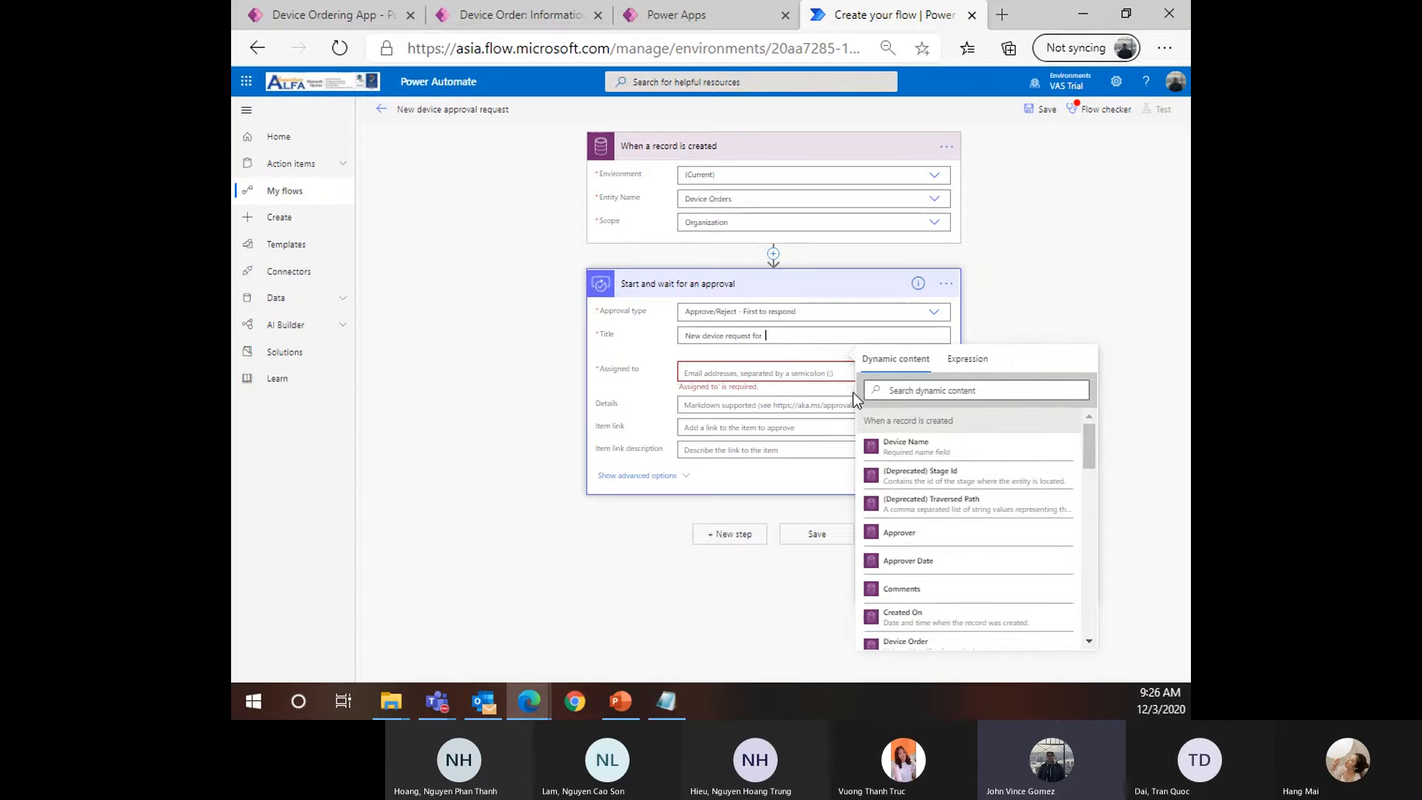
left_click(894, 447)
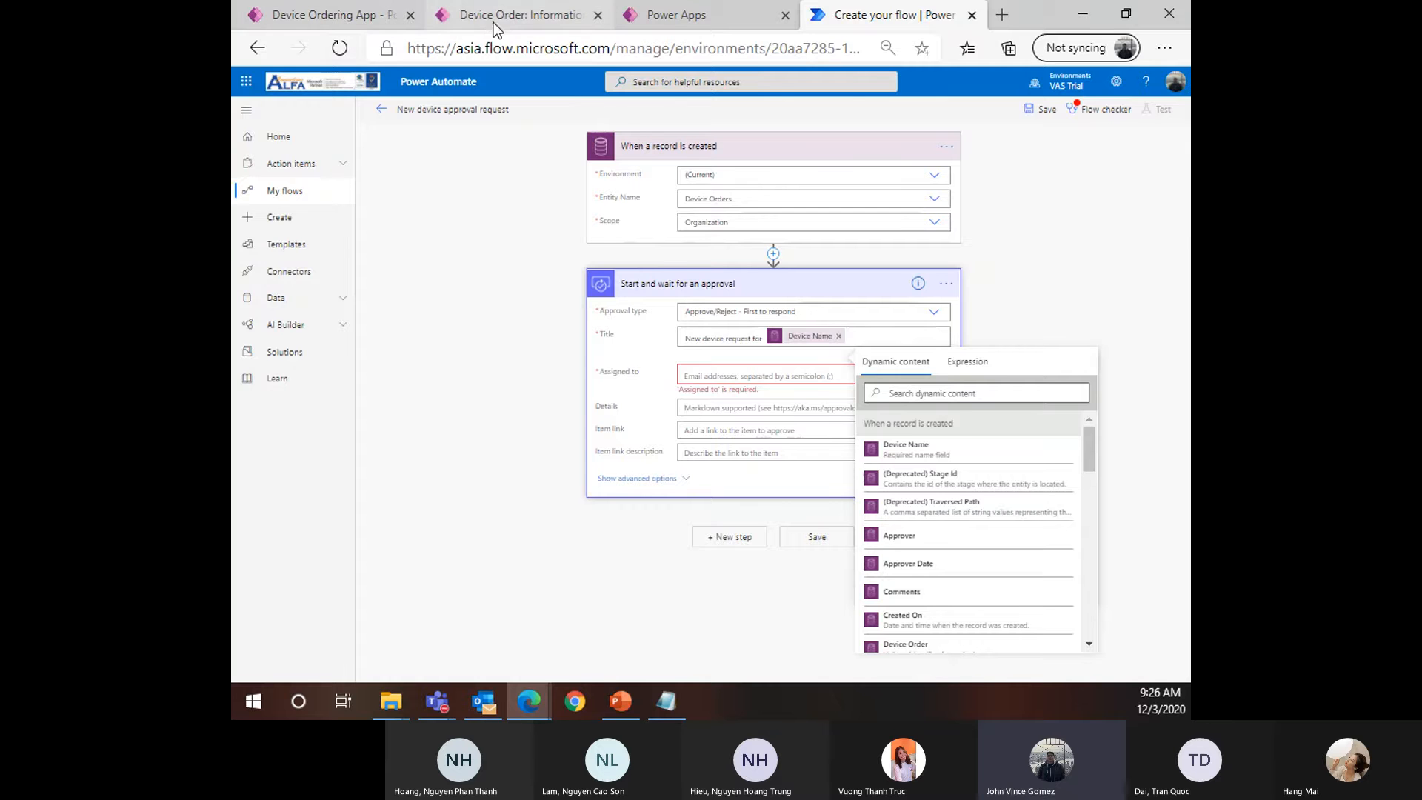
left_click(519, 15)
Review the Device Order table's records in Power Apps, then return to the approval flow
left_click(670, 14)
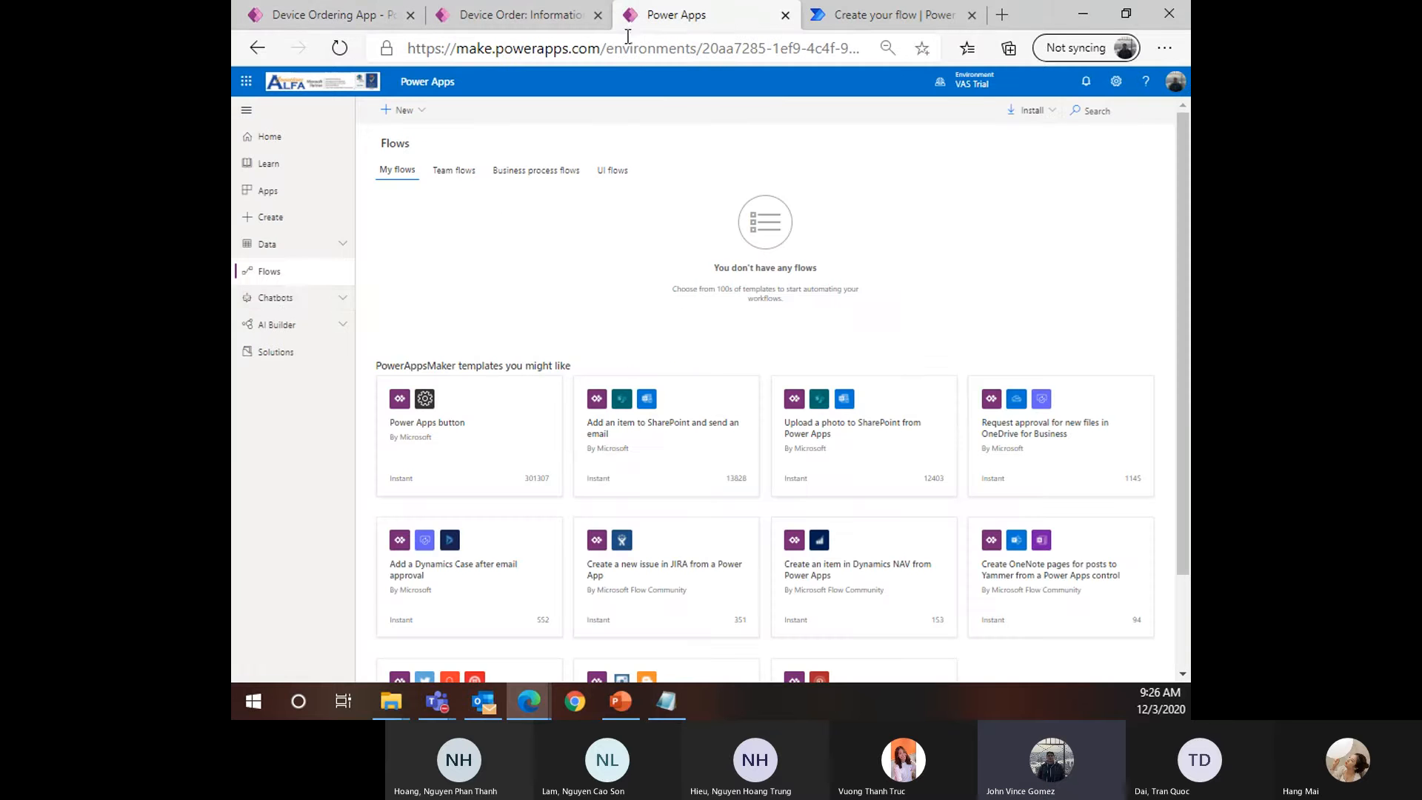
left_click(270, 245)
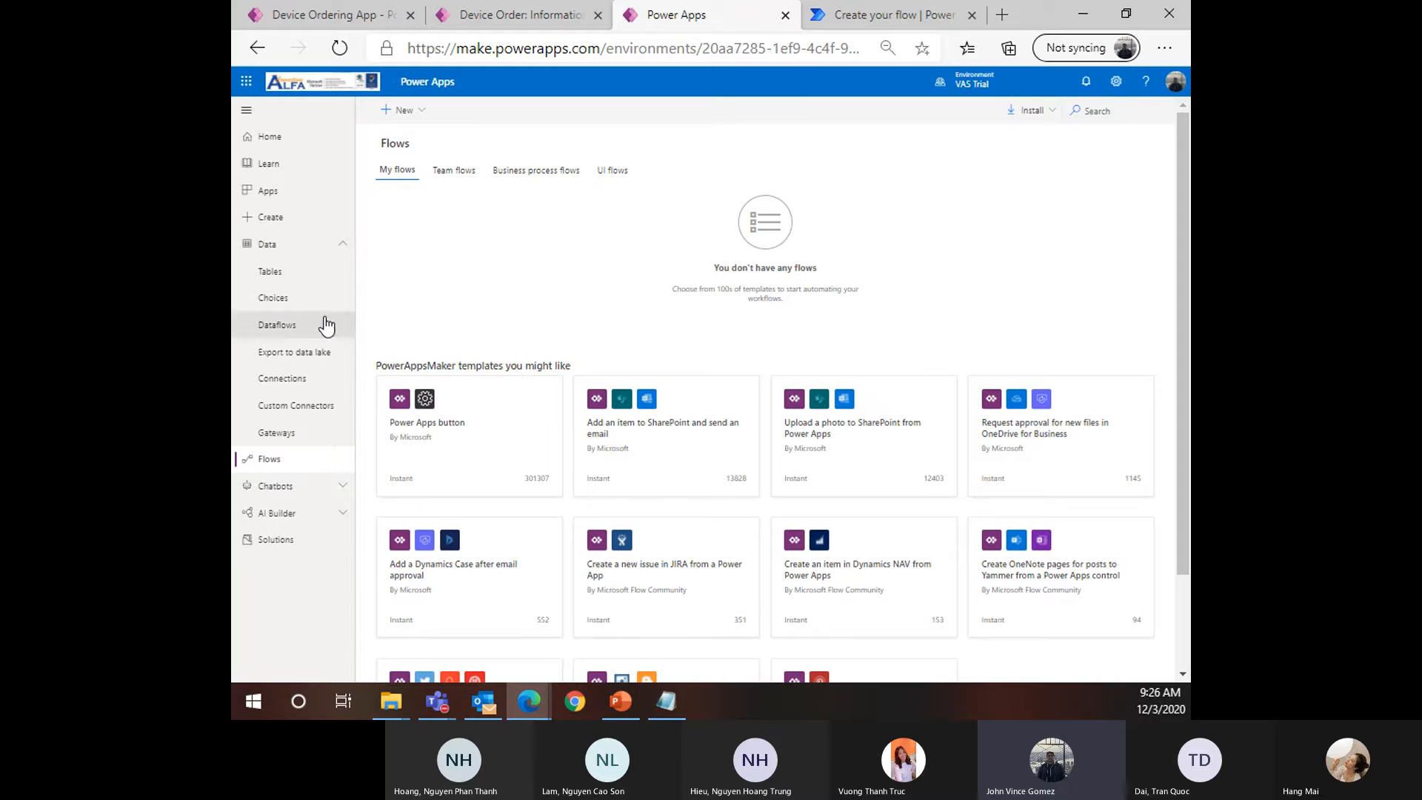
left_click(276, 272)
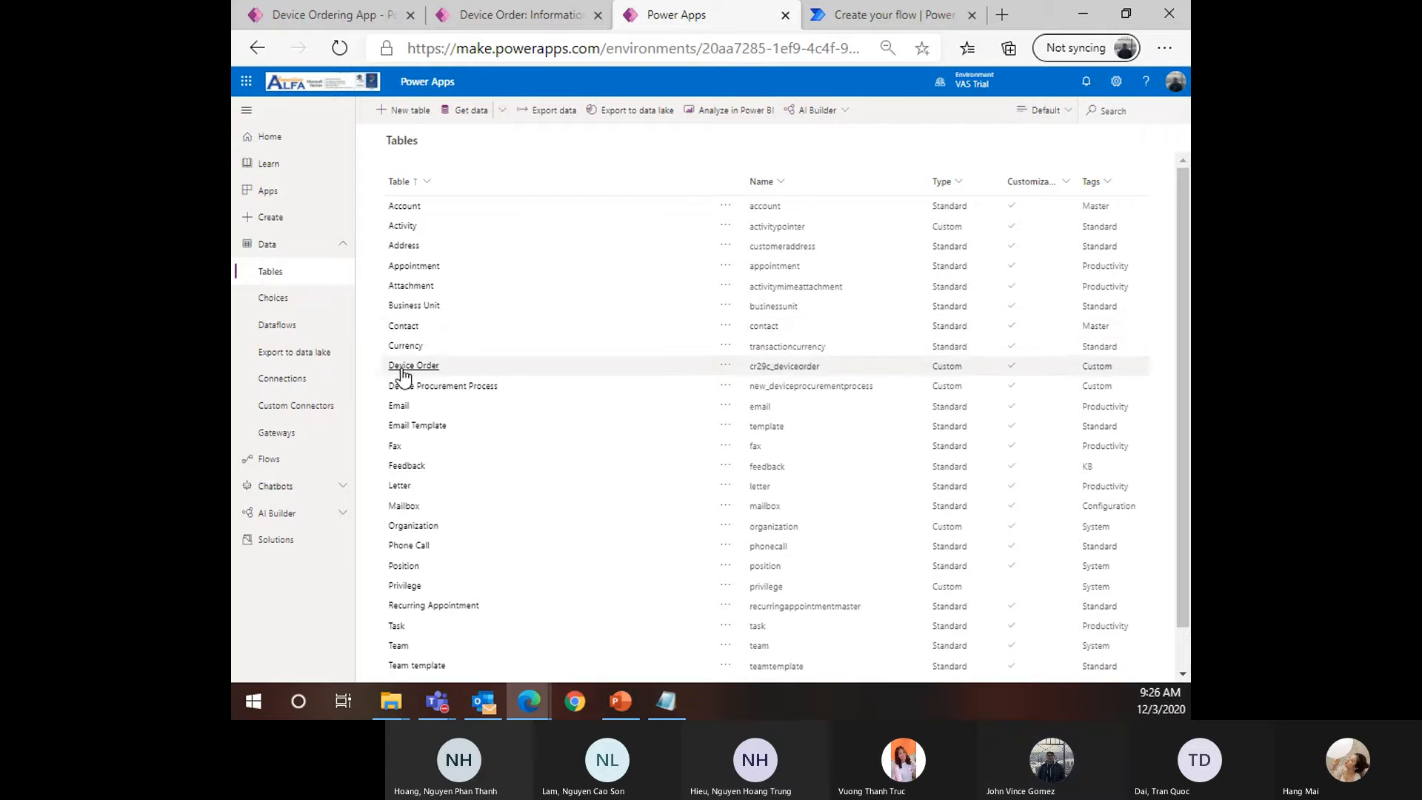
left_click(411, 366)
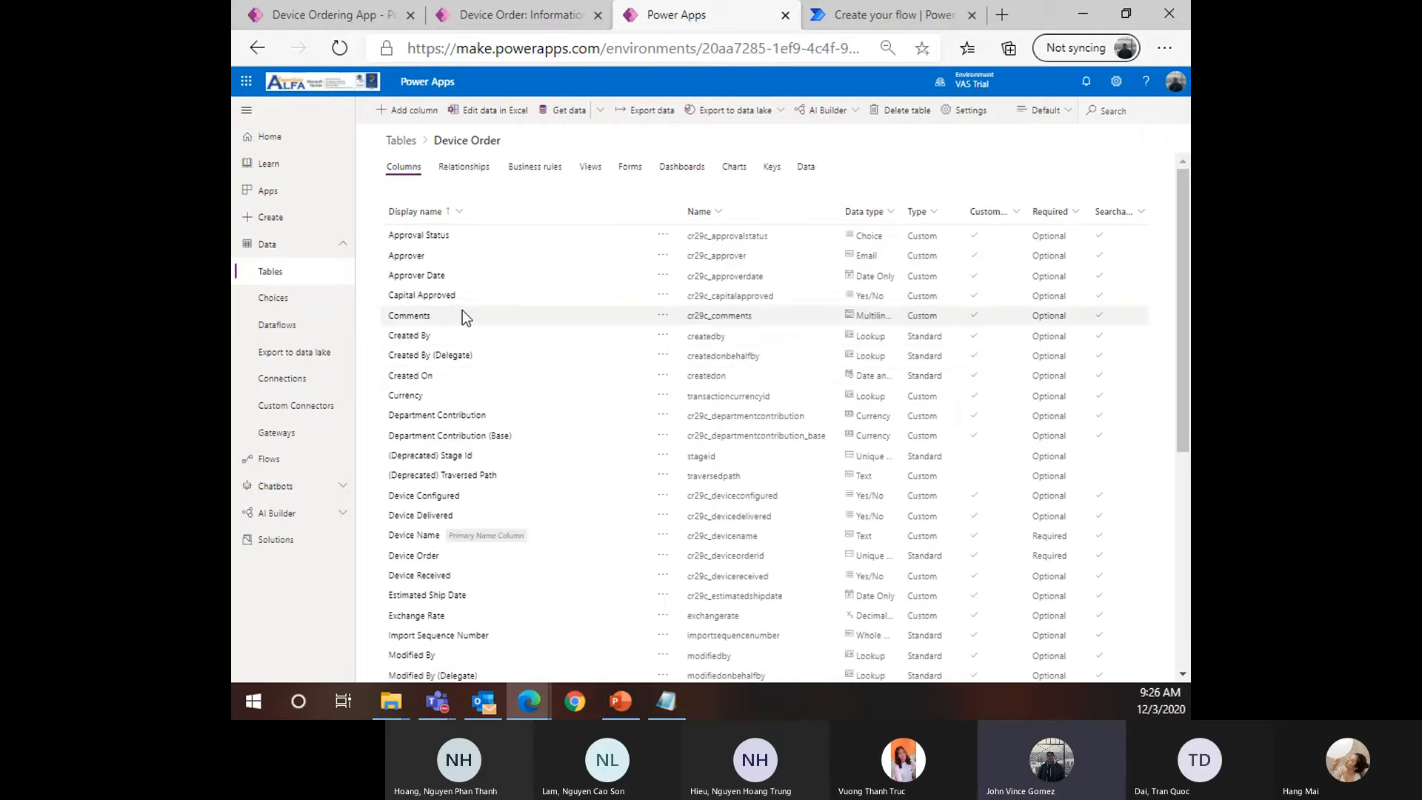
left_click(806, 168)
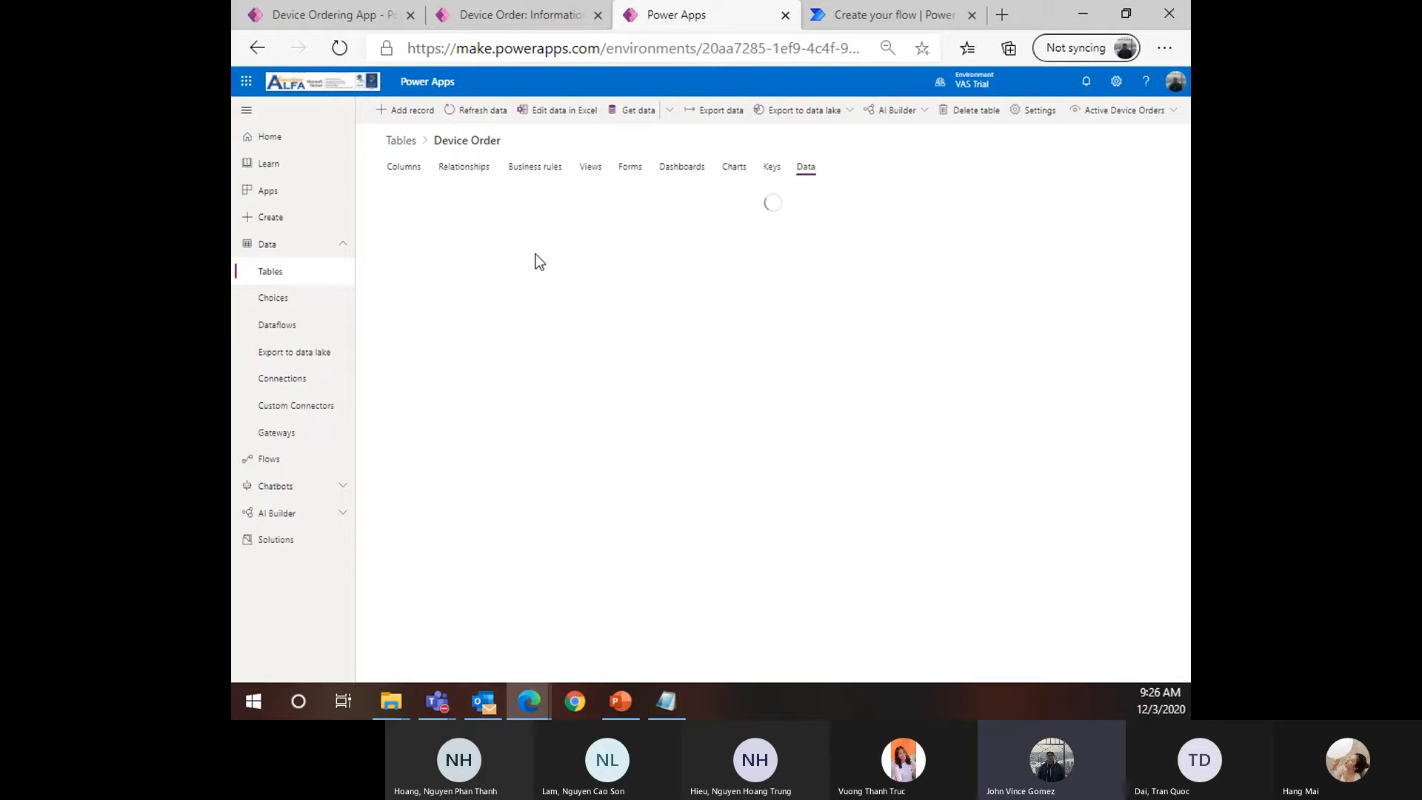
left_click(319, 20)
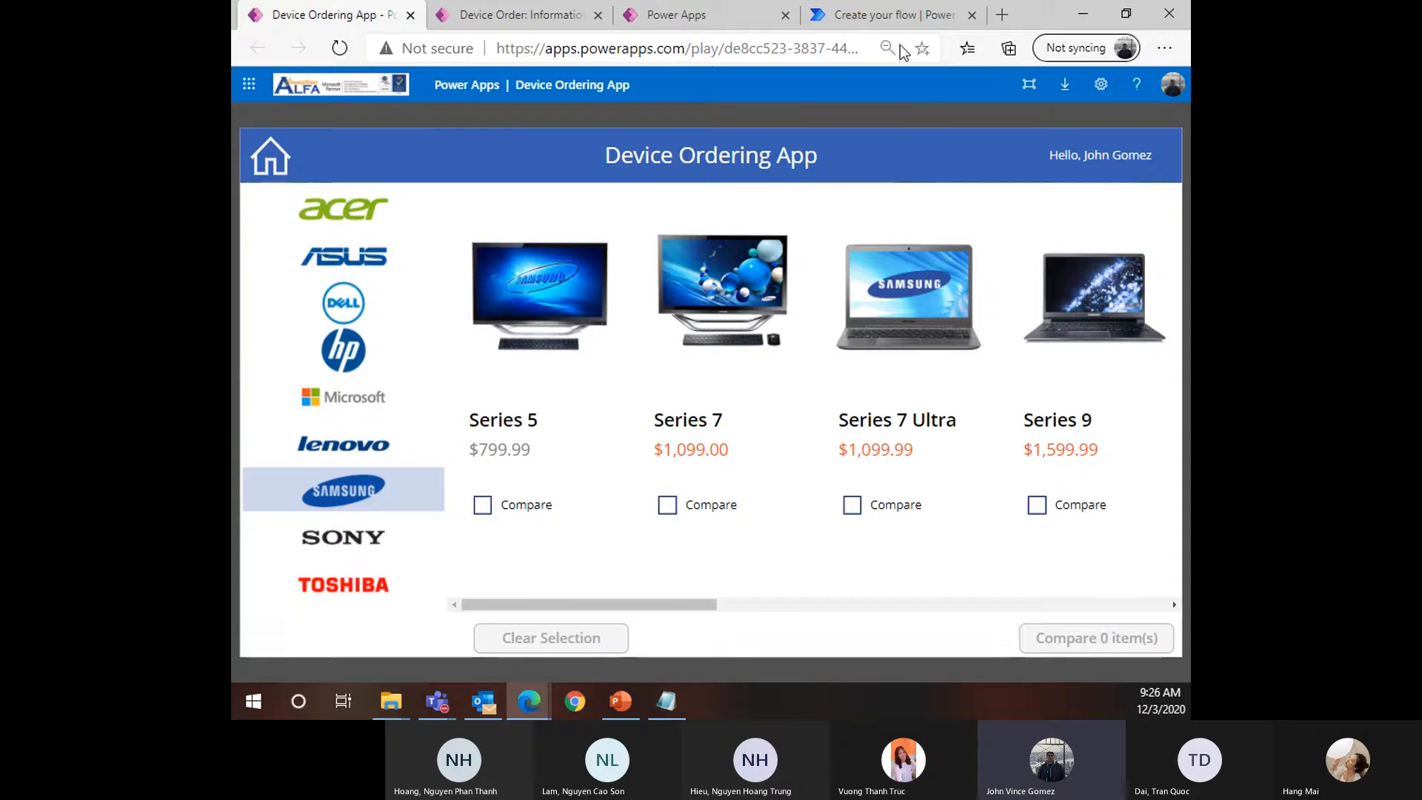
left_click(698, 18)
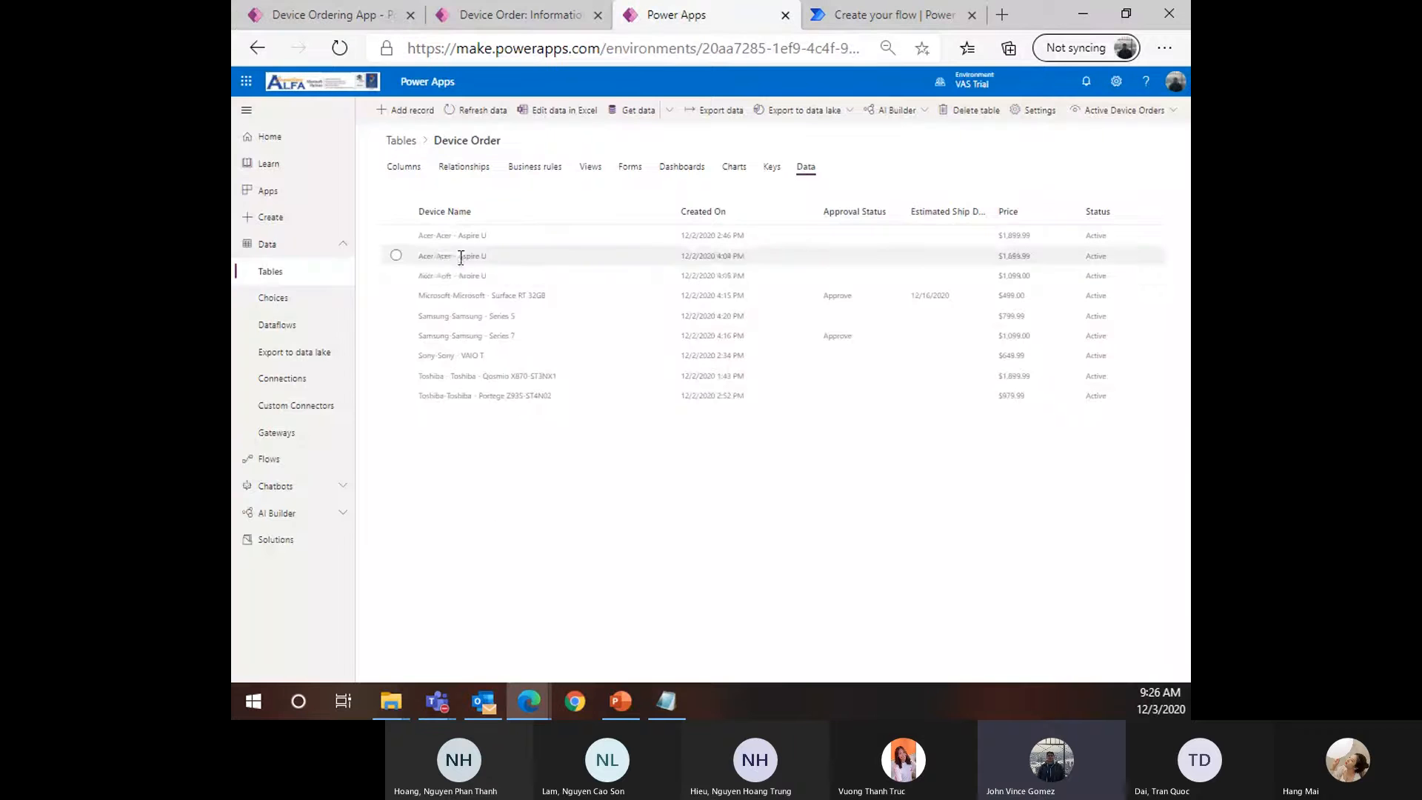
scroll(457, 272, "up", 2)
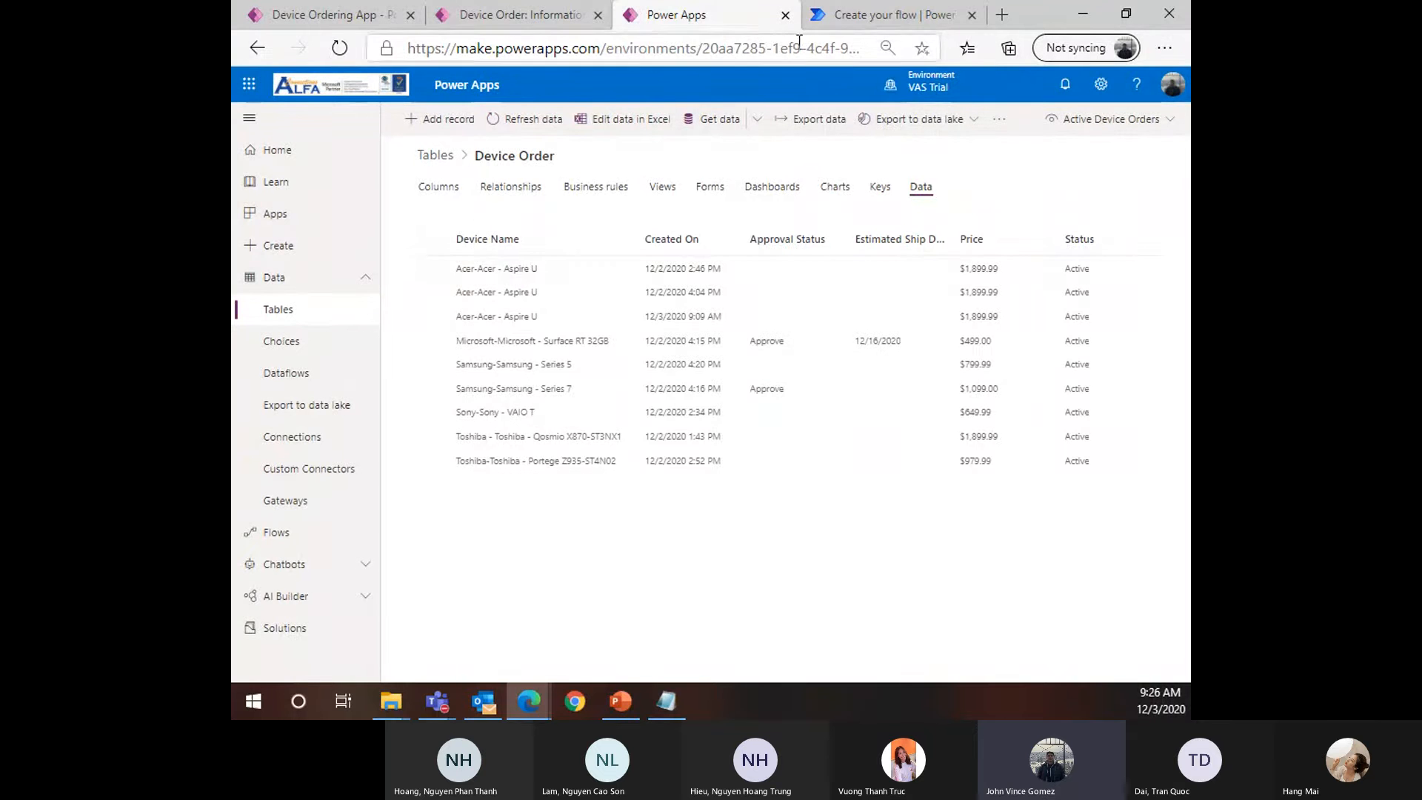
left_click(858, 16)
left_click(814, 342)
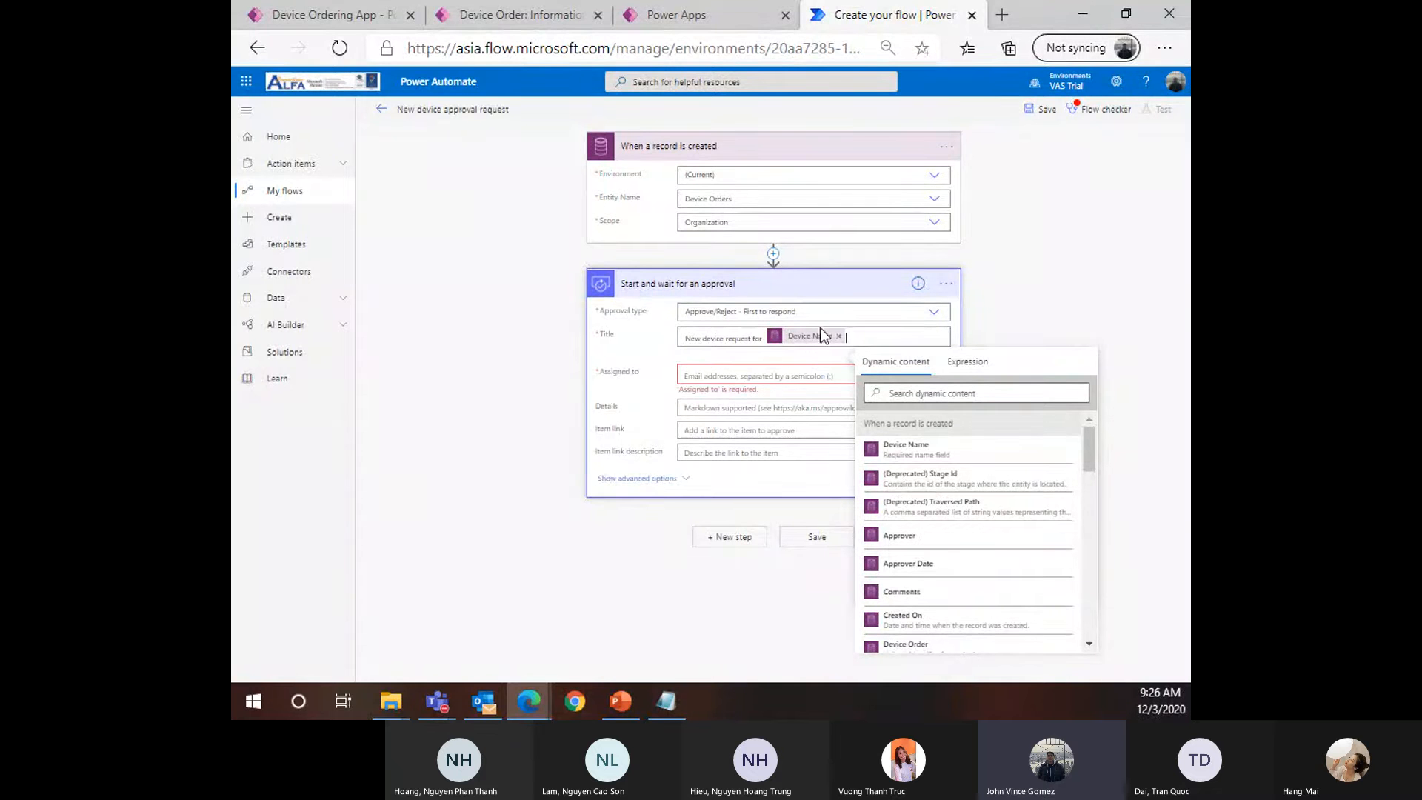
Fill the Assigned to field with the record's Approver dynamic value
left_click(795, 376)
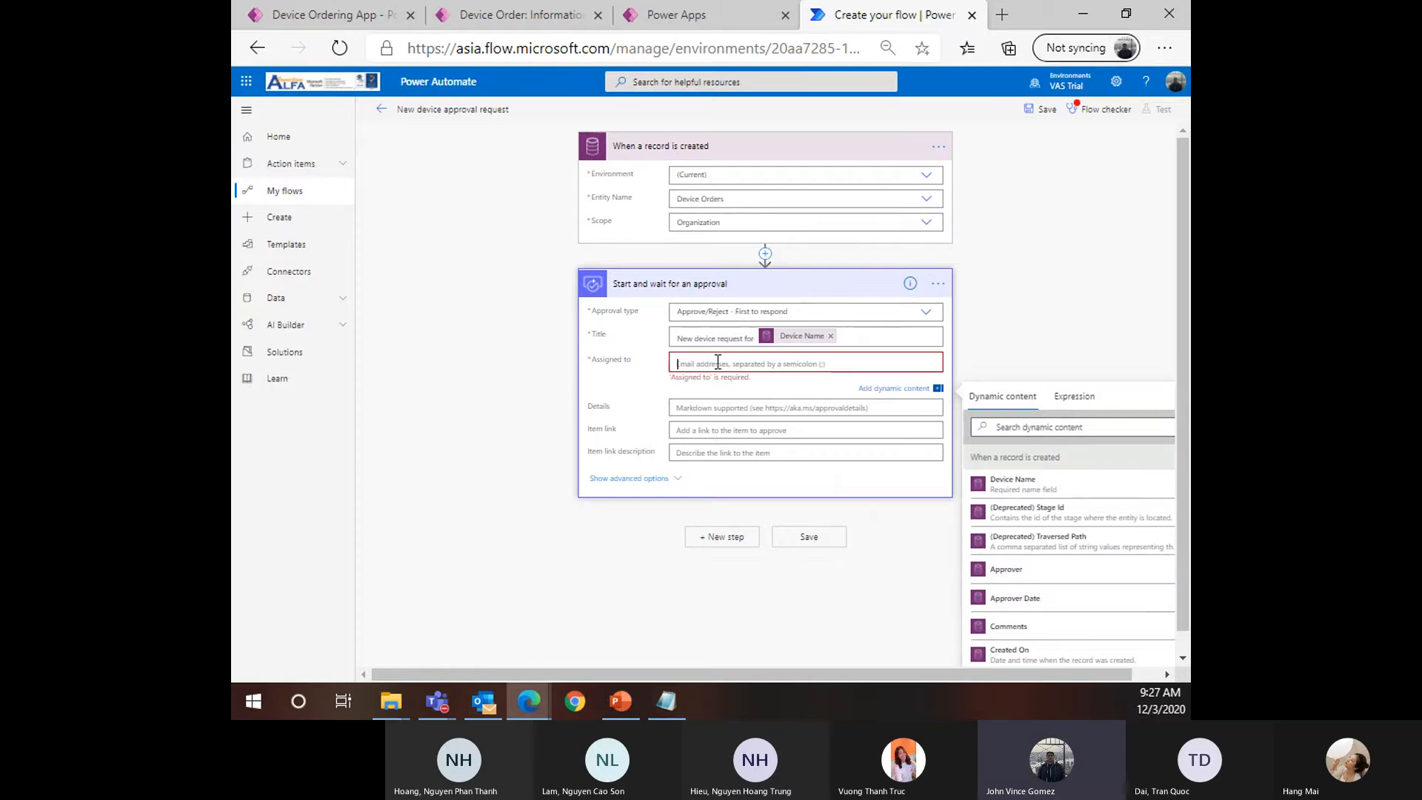
left_click(343, 26)
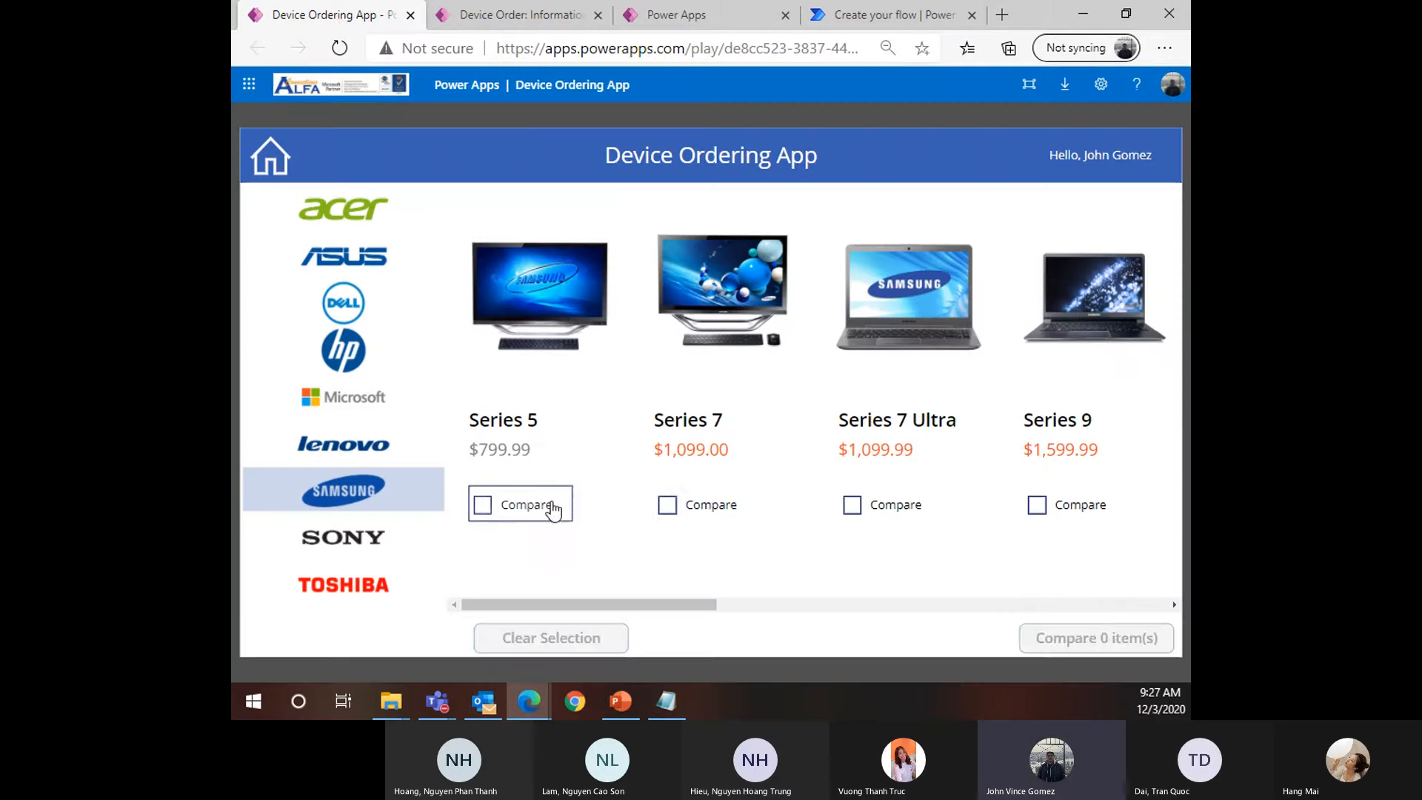
left_click(552, 506)
left_click(678, 505)
left_click(1044, 644)
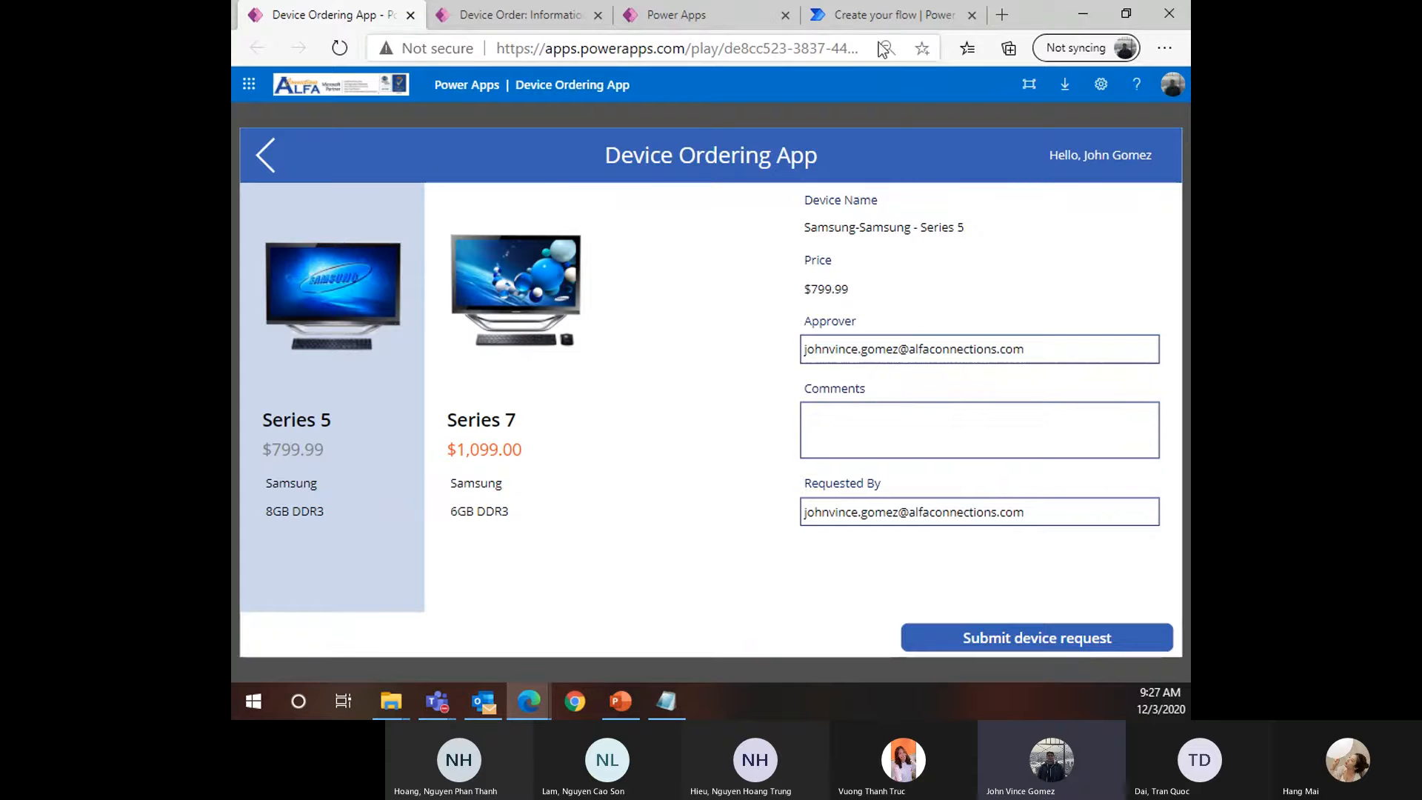
left_click(873, 21)
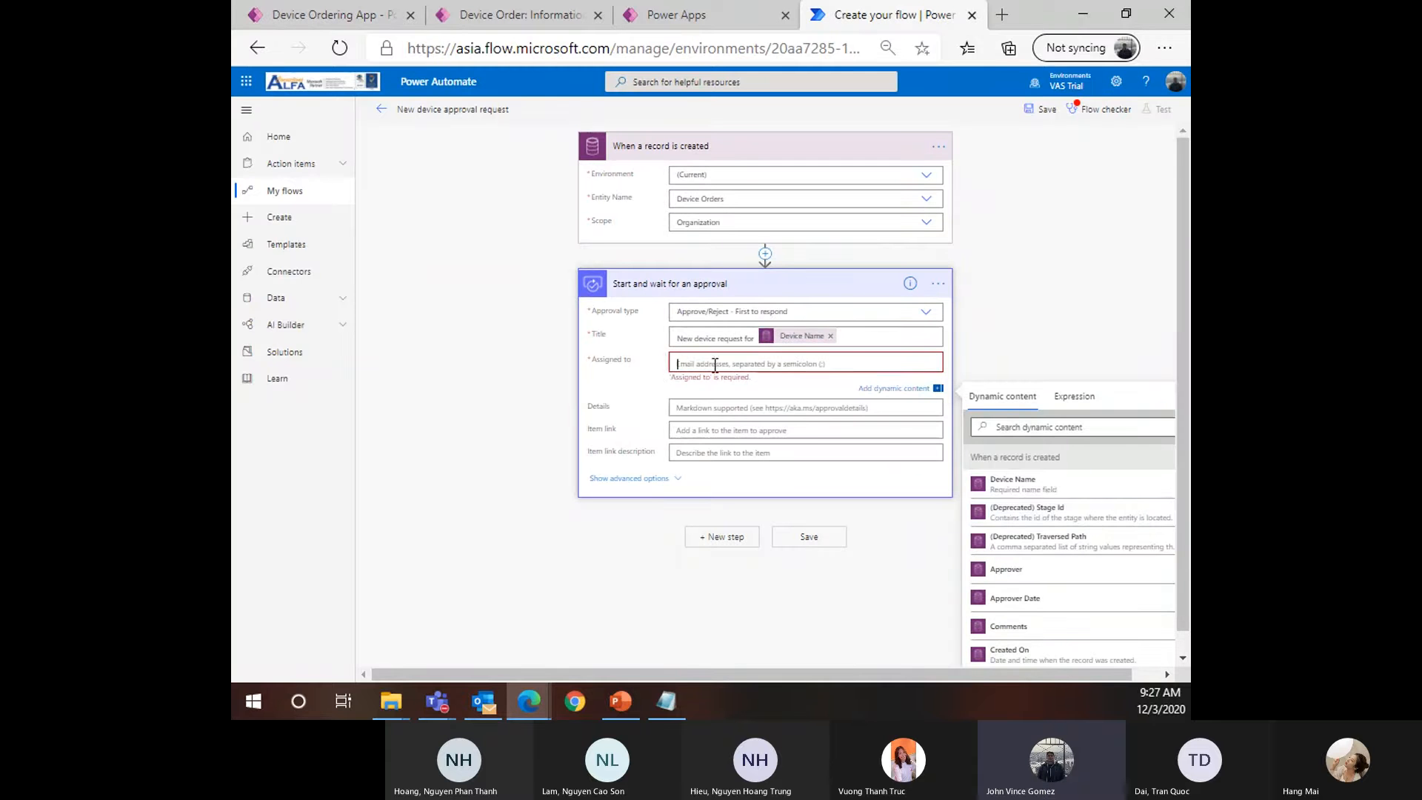
left_click(1006, 569)
Type semicolons and a partial e-mail address after Approver in Assigned to
type(";")
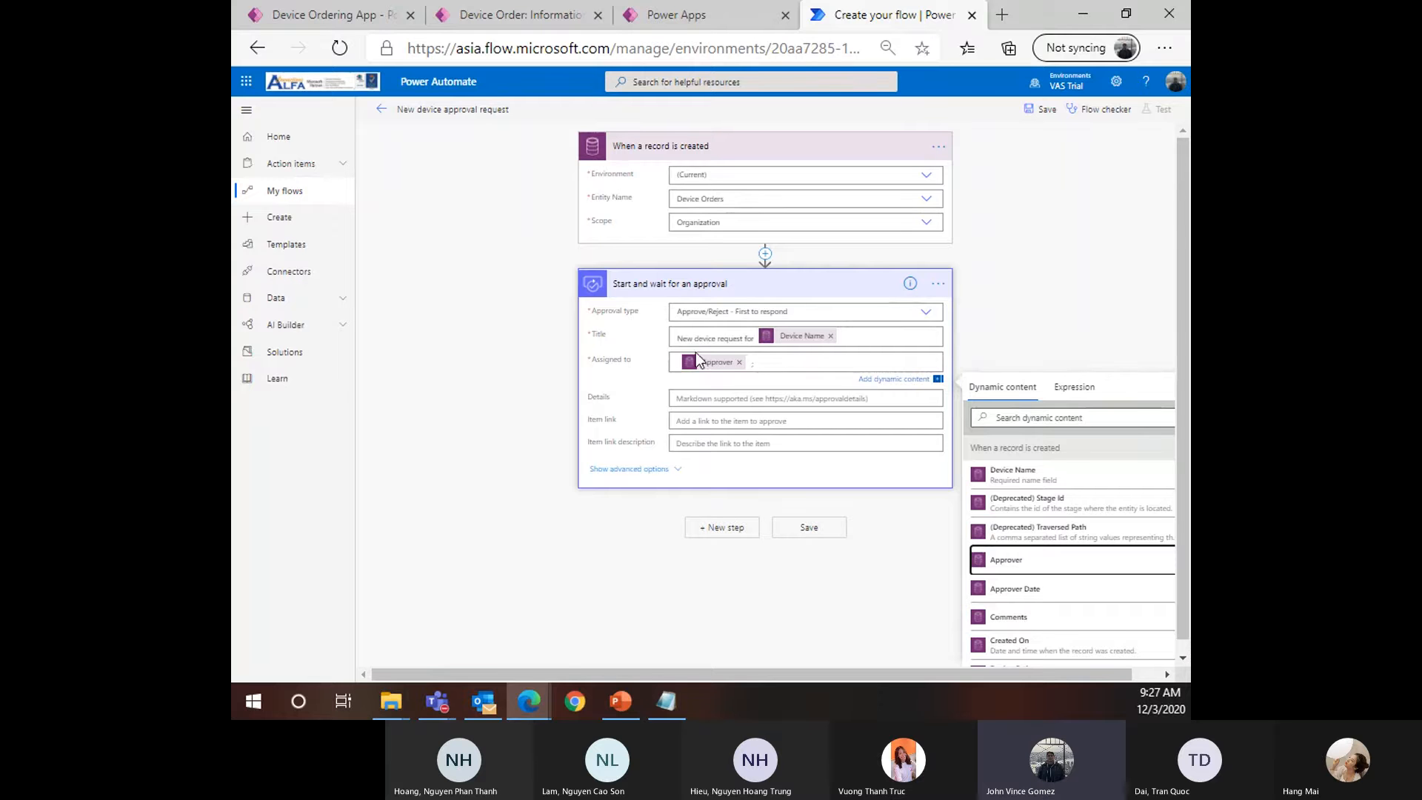
left_click(796, 361)
type(";")
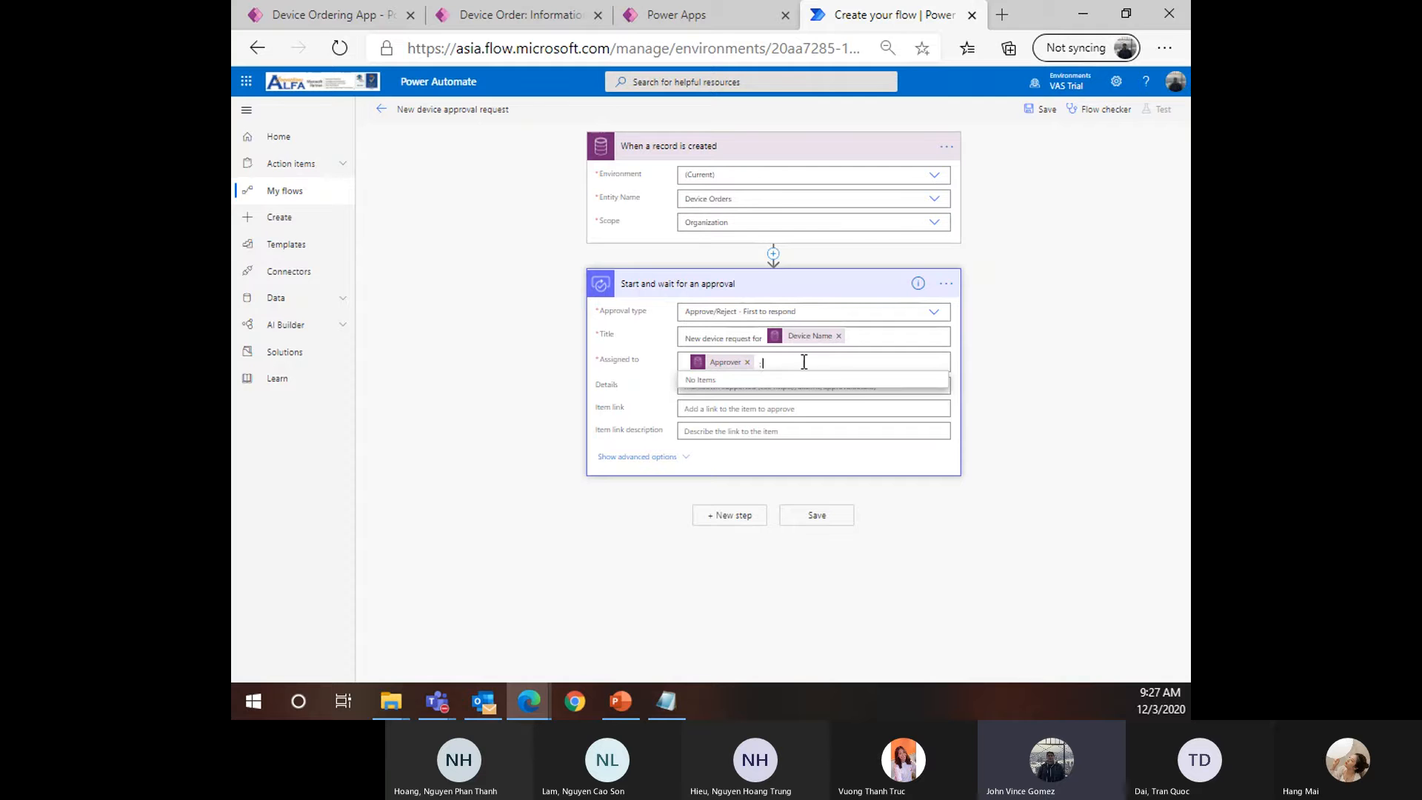
left_click(812, 364)
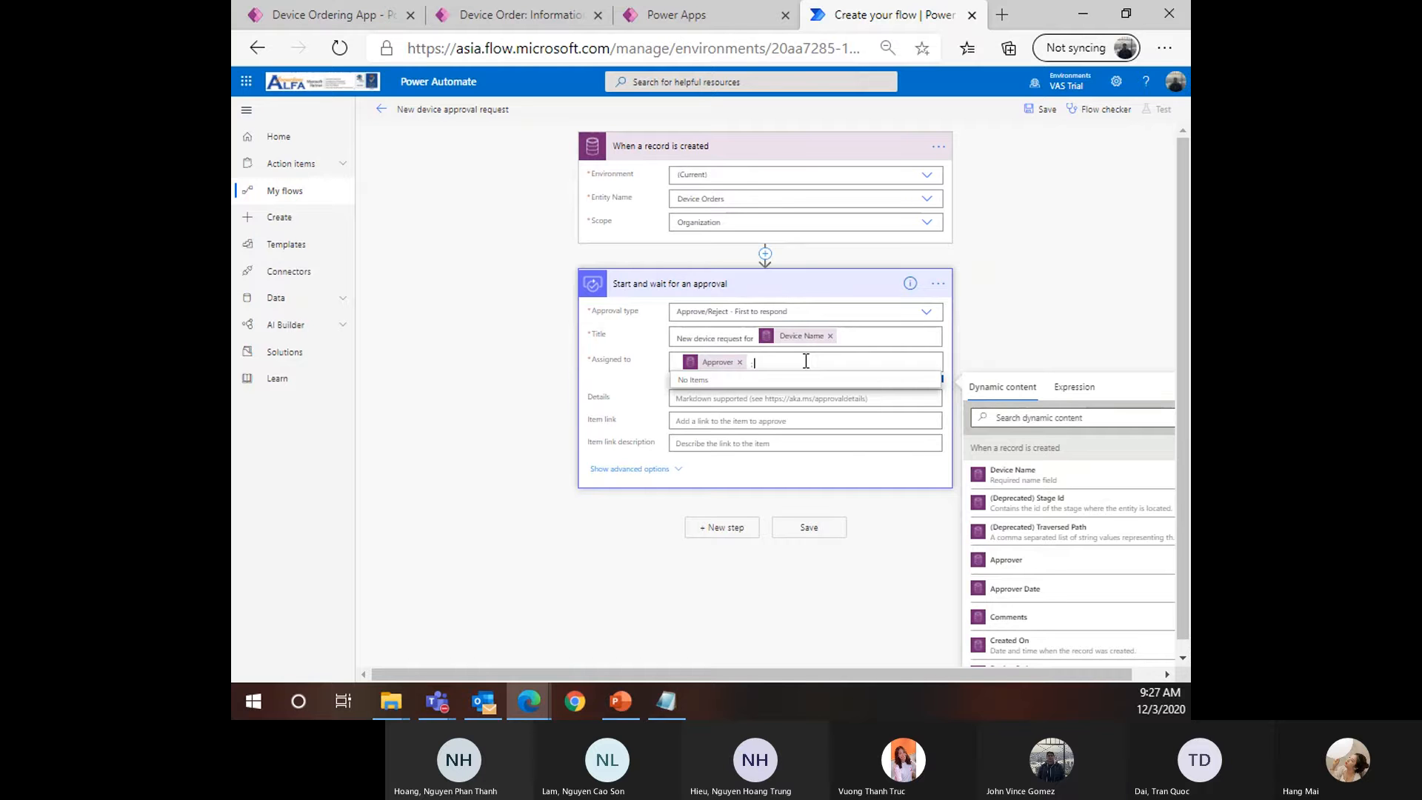
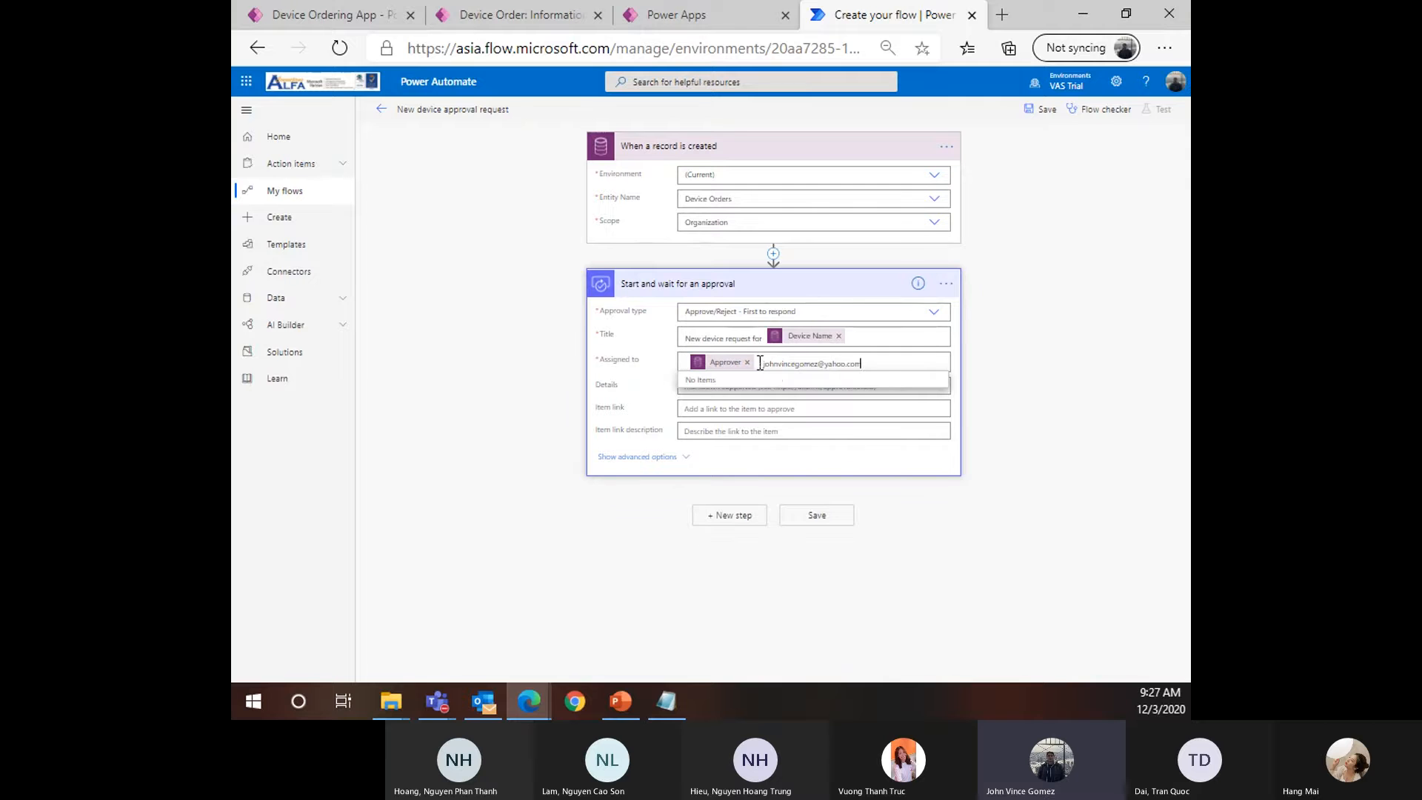
Delete the typed e-mail text so Assigned to holds only Approver
left_click_drag(761, 363, 901, 363)
left_click(903, 361)
key("BackSpace")
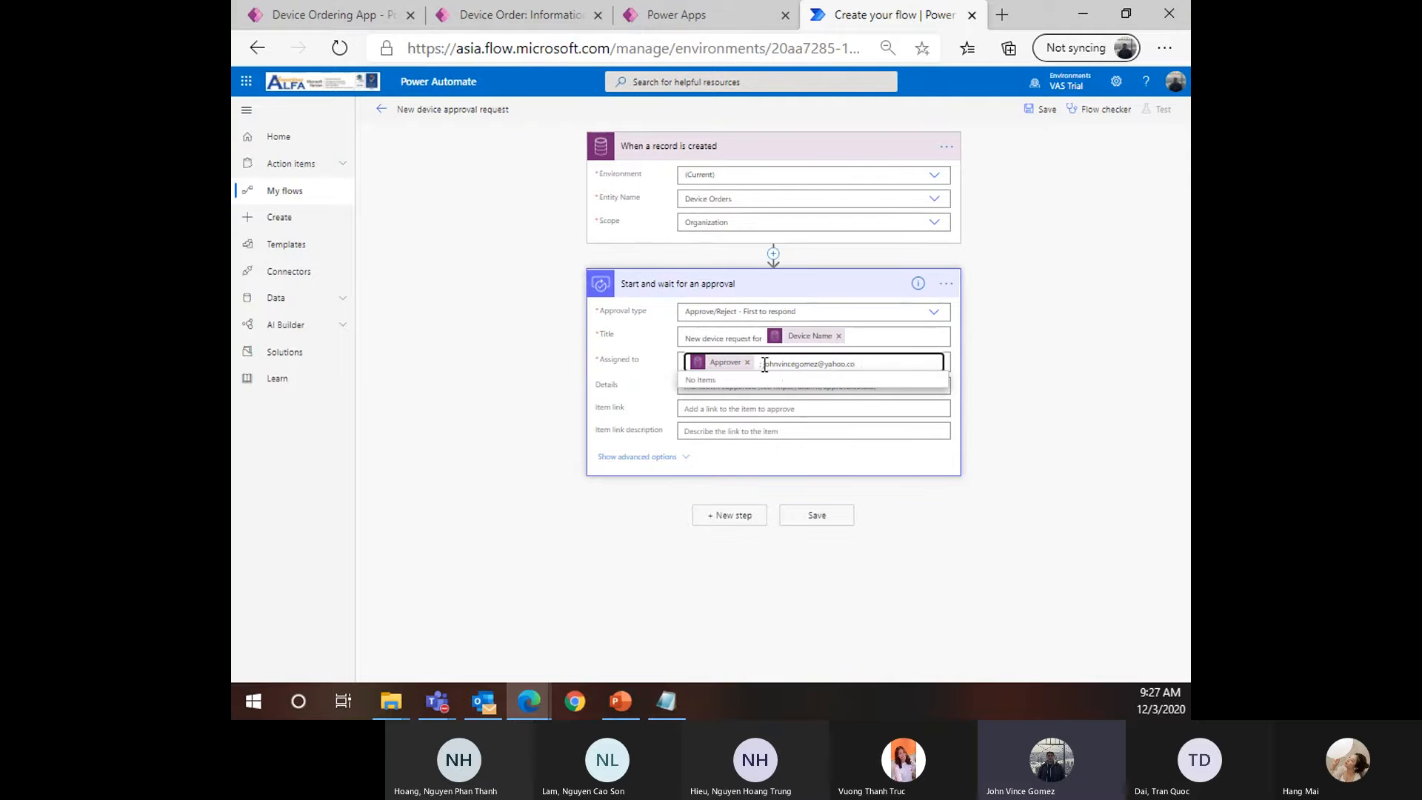
left_click_drag(855, 364, 760, 368)
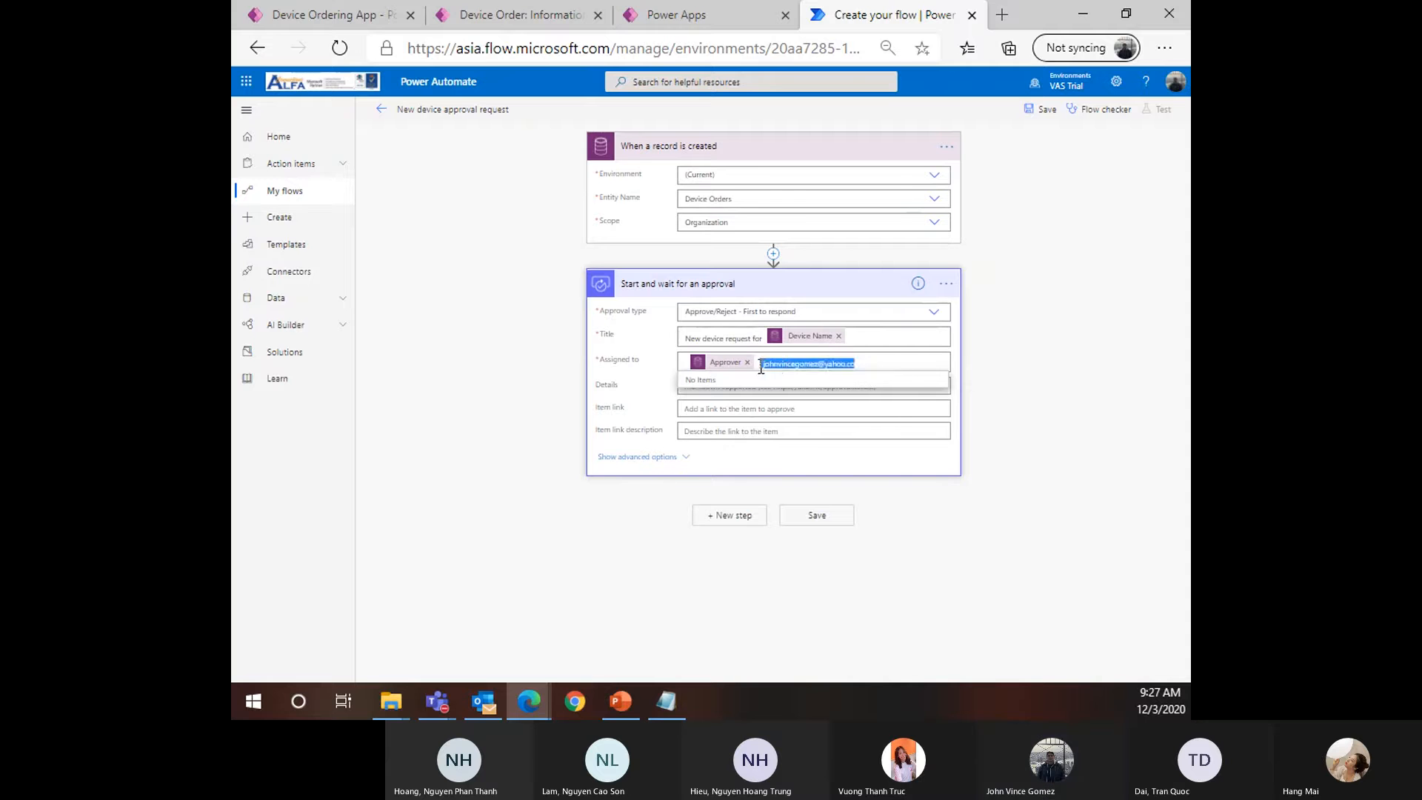
key("BackSpace")
left_click_drag(848, 366, 683, 365)
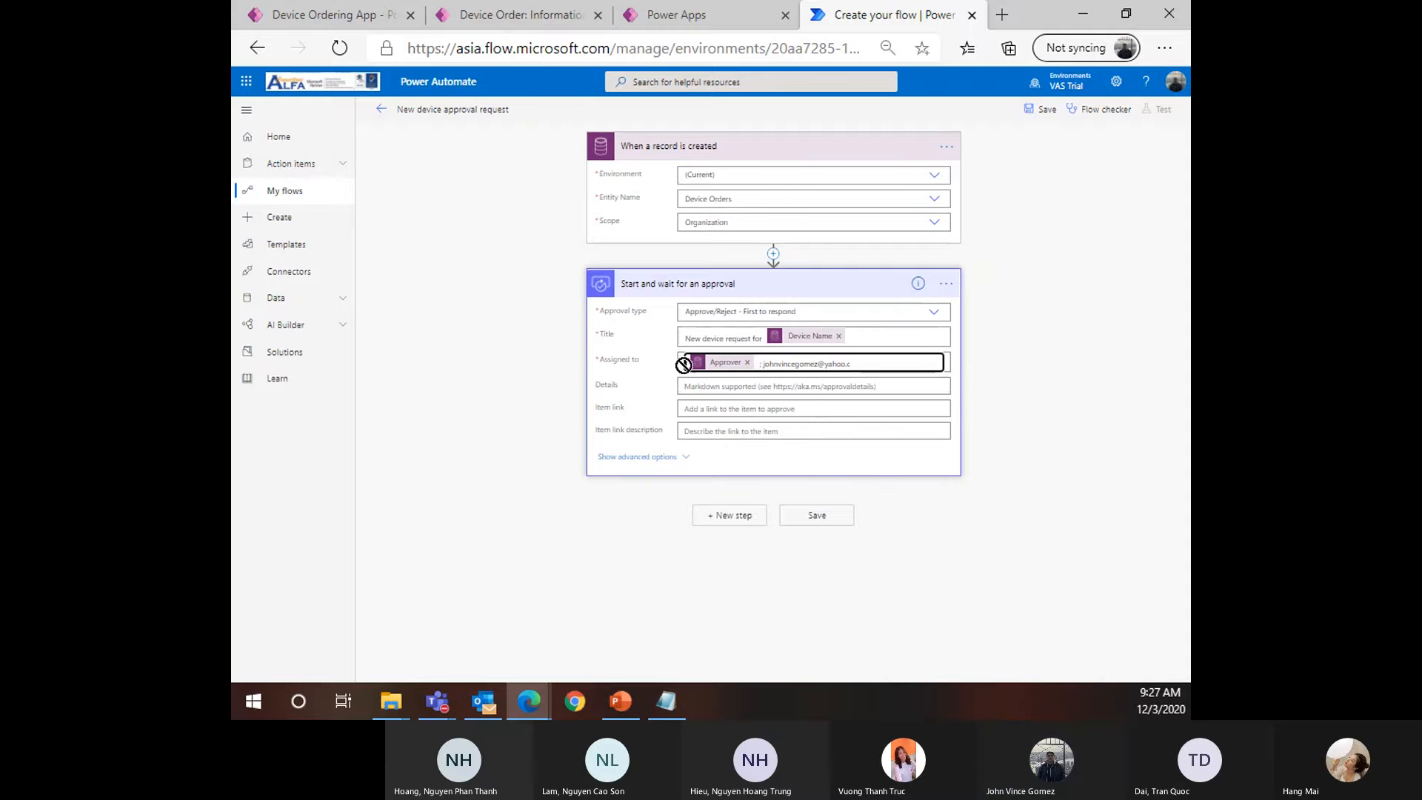
left_click_drag(878, 364, 829, 367)
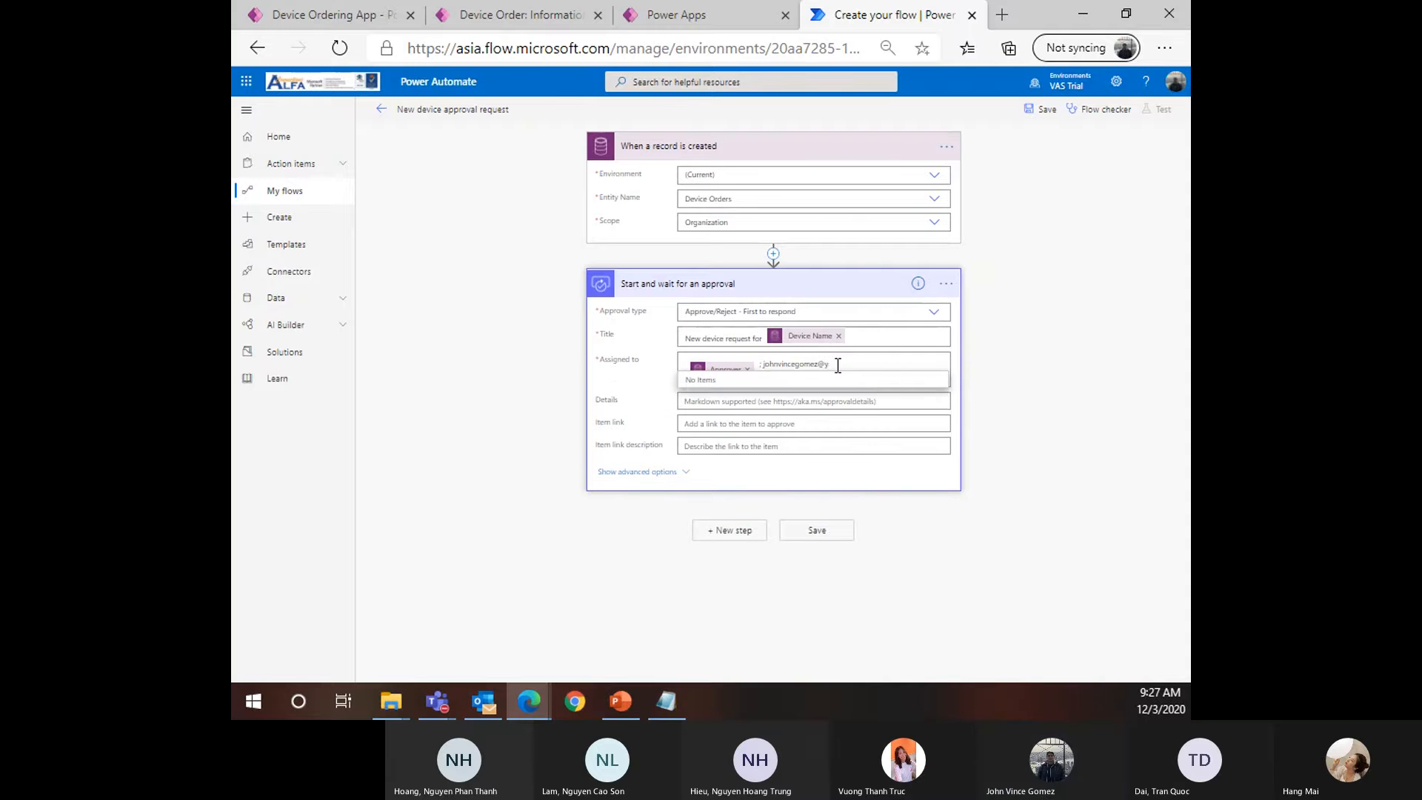
triple_click(793, 366)
key("BackSpace")
double_click(771, 365)
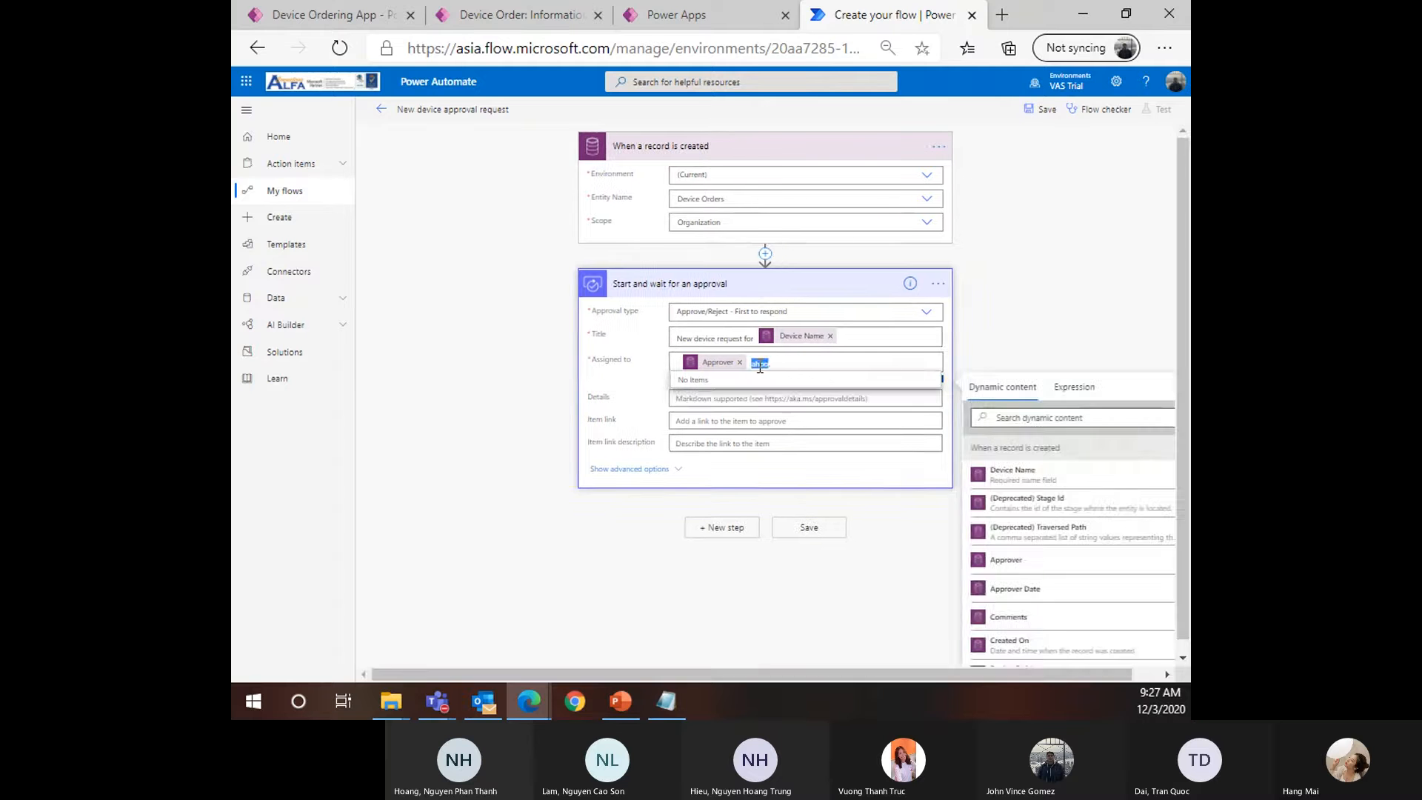
key("BackSpace")
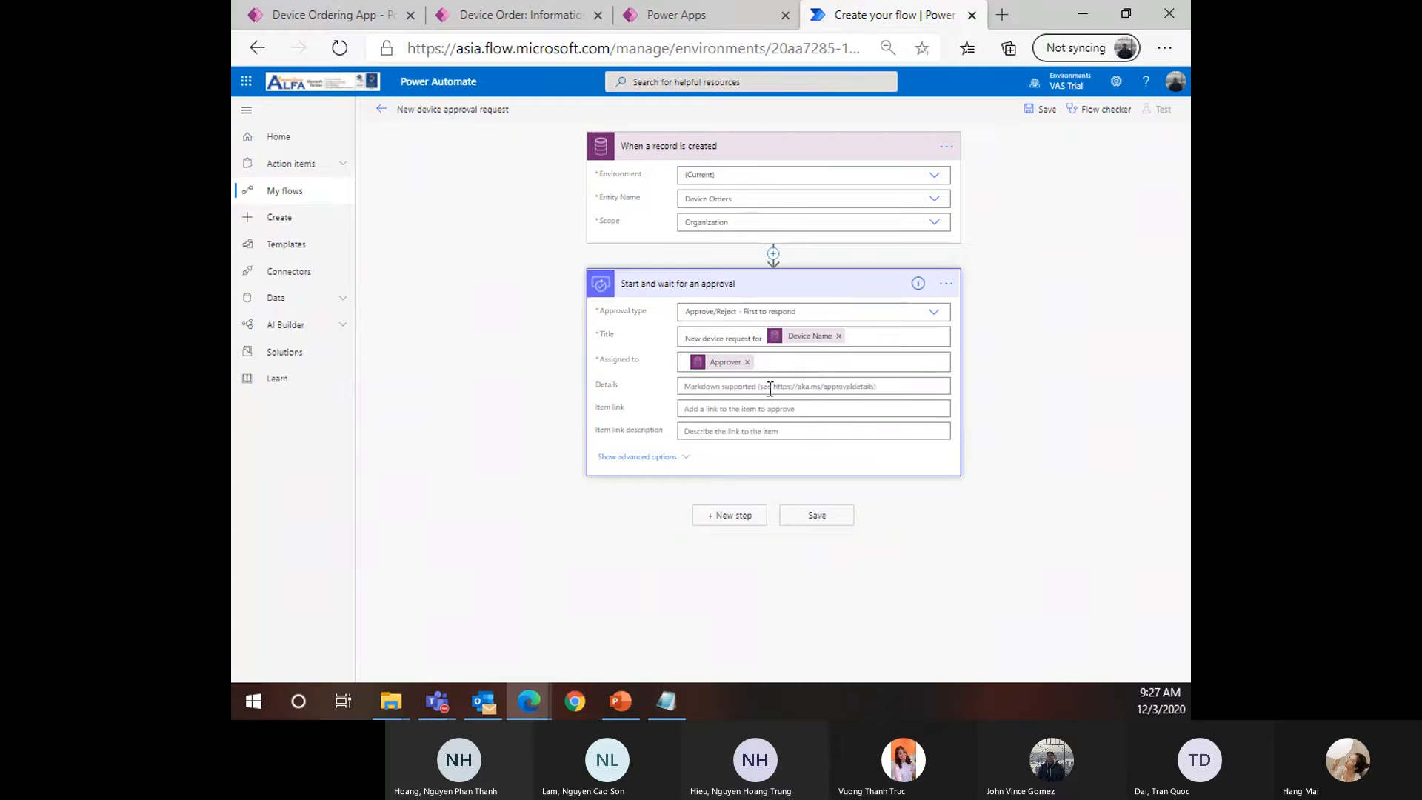
left_click(815, 366)
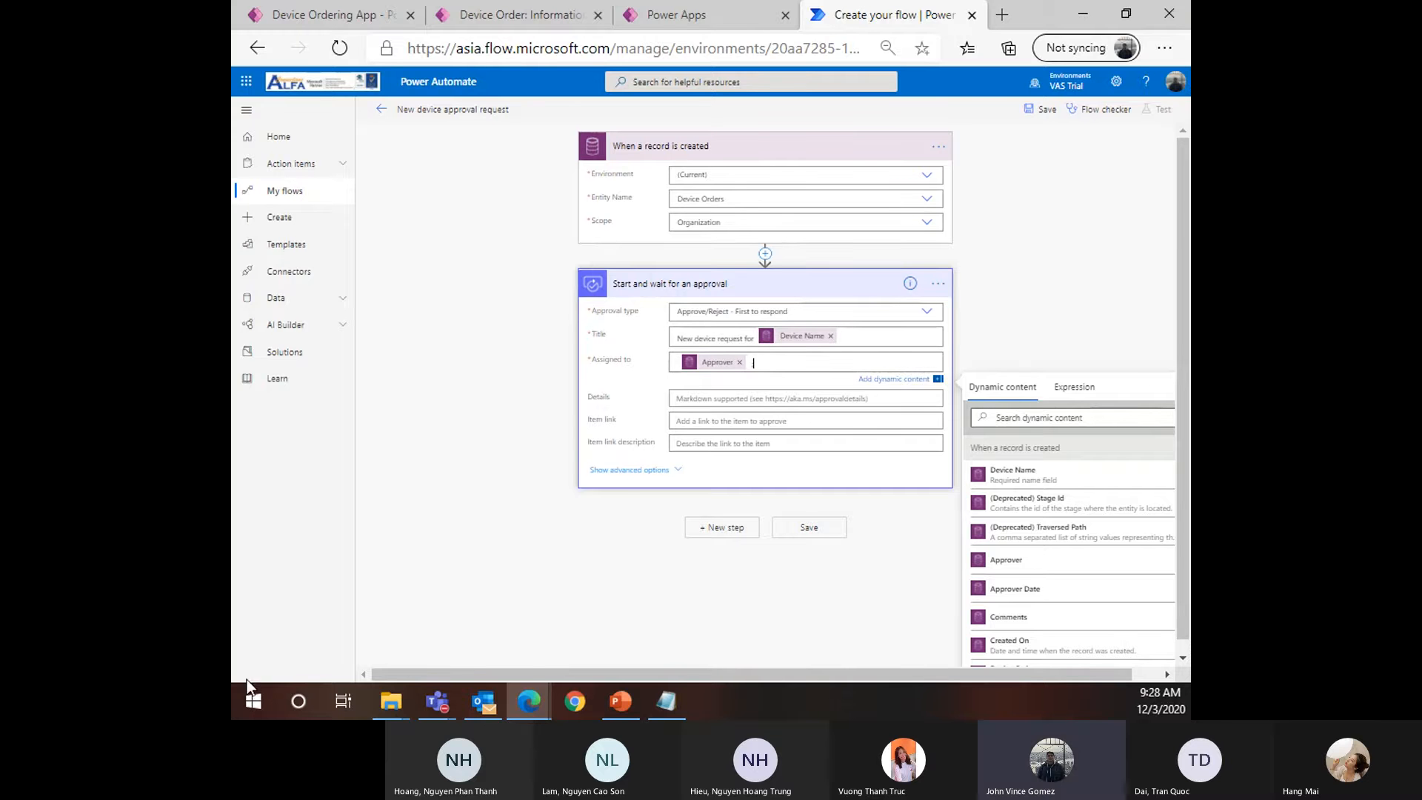
Show the approval's advanced options and fill Requestor with the Requested By value found by searching 'Reques'
scroll(626, 477, "up", 1, "ctrl")
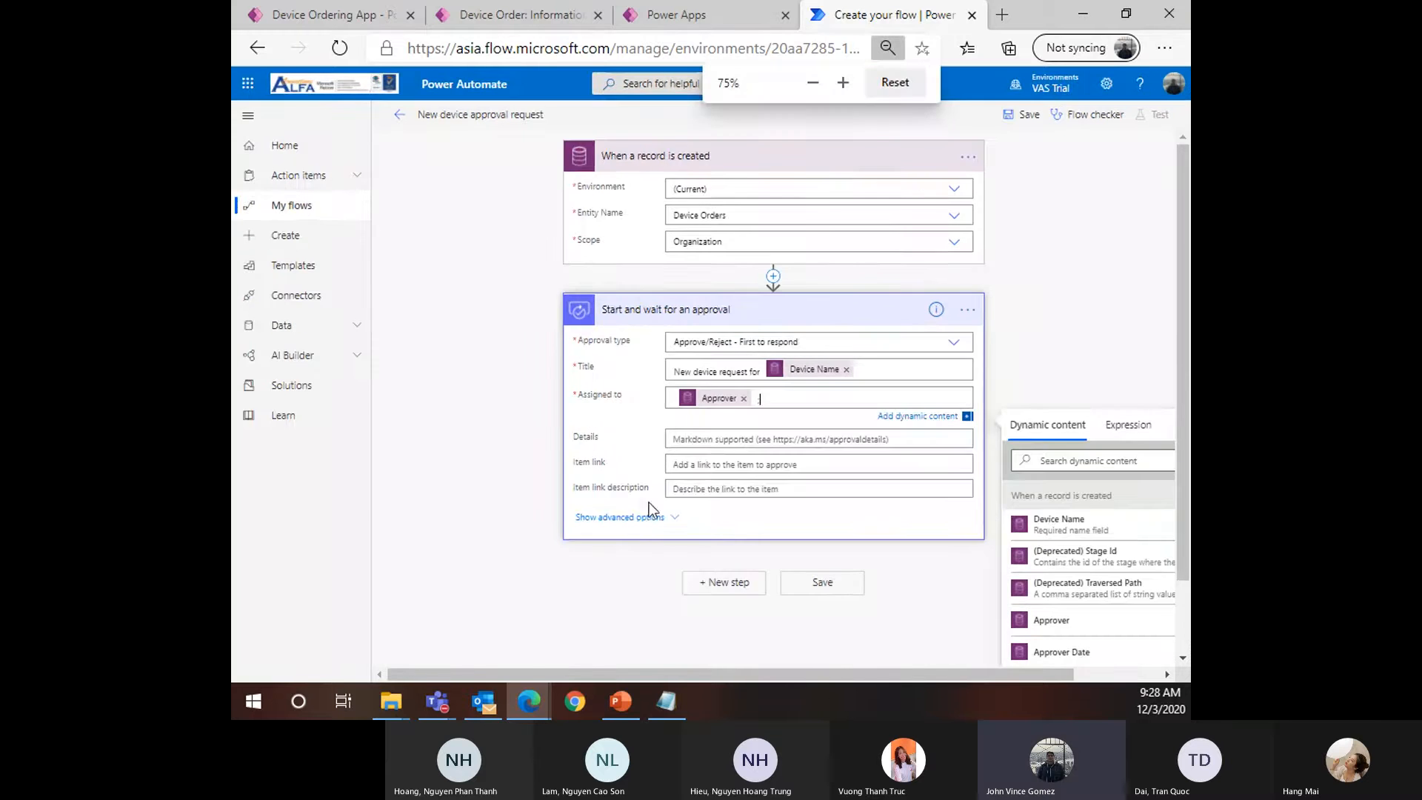
left_click(638, 505)
scroll(748, 529, "down", 1)
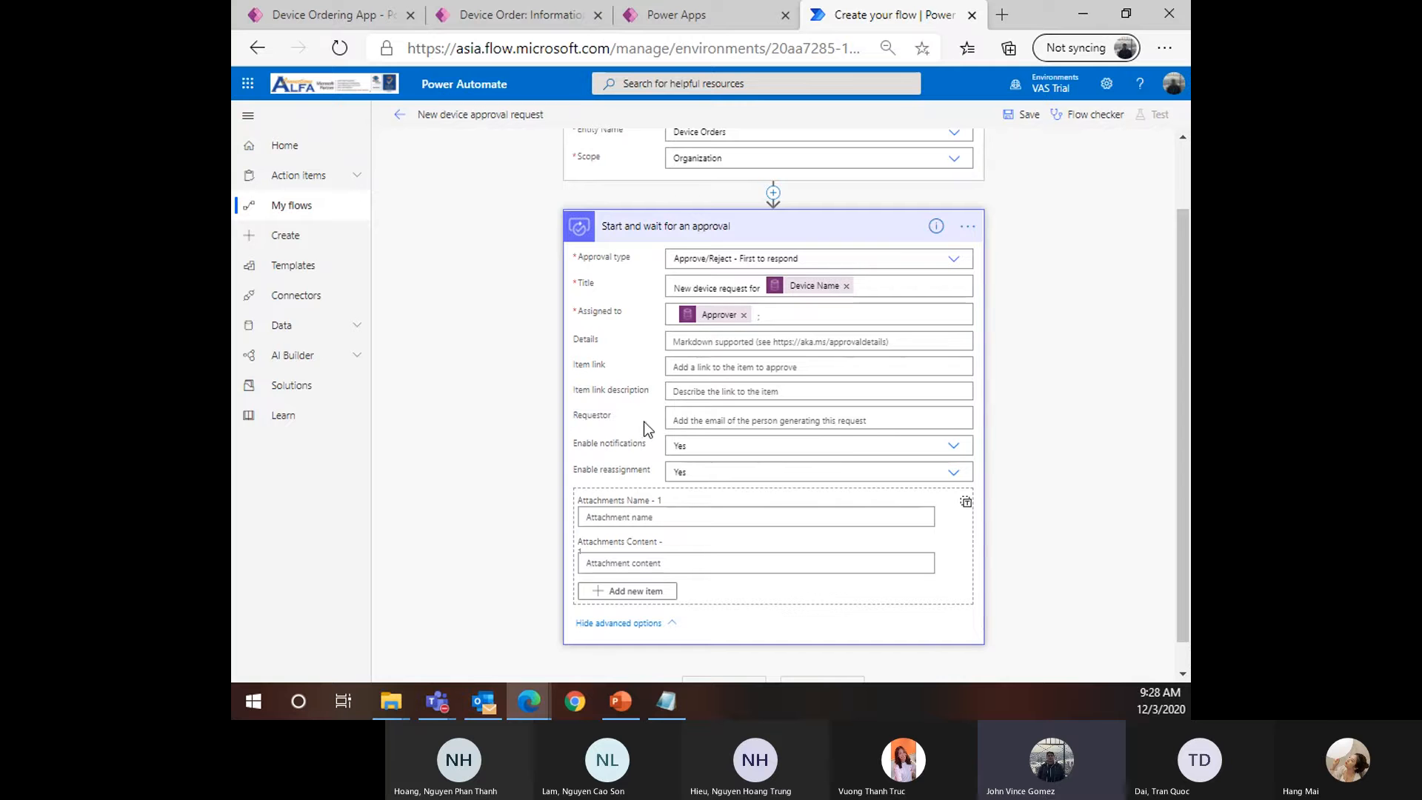
left_click(712, 419)
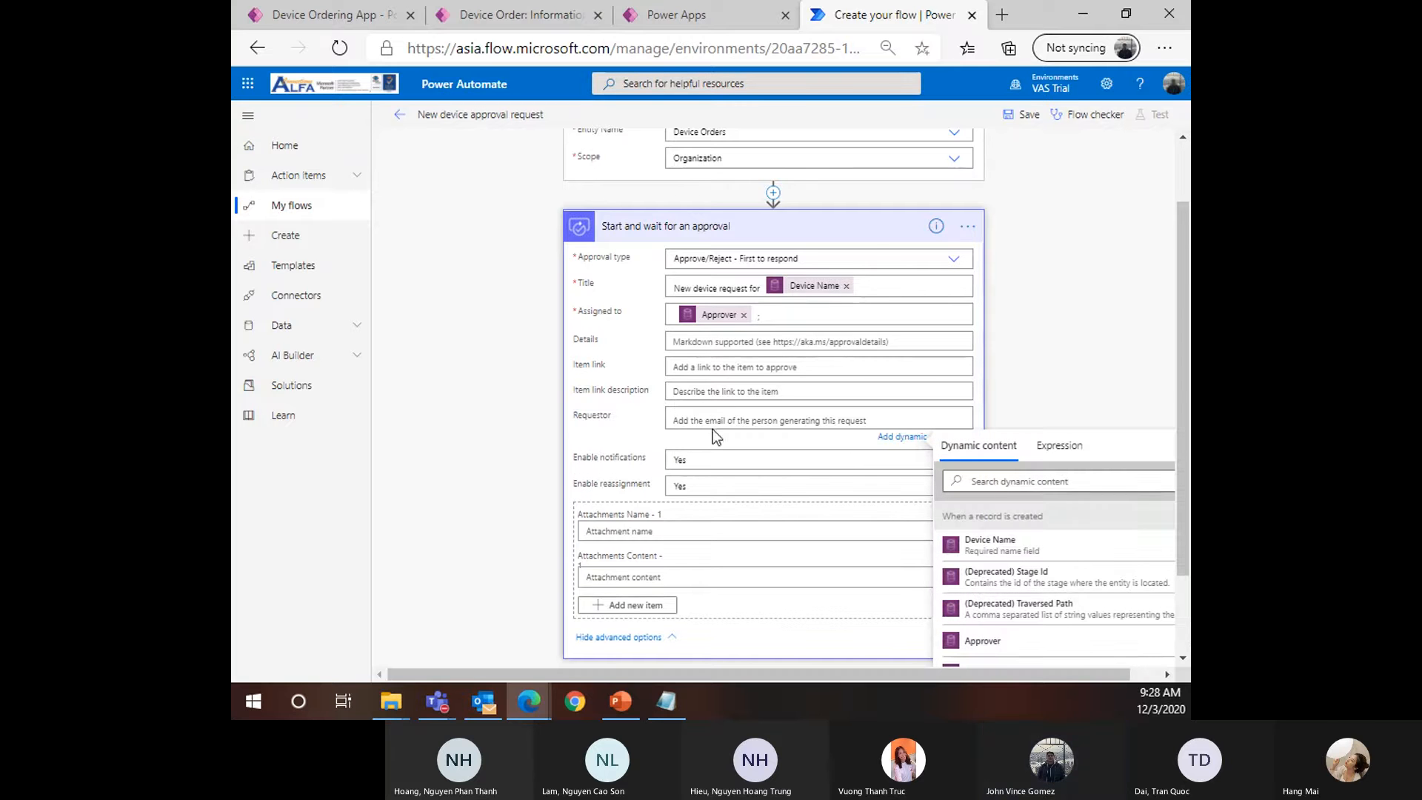
scroll(1067, 570, "down", 1)
scroll(1022, 542, "up", 1)
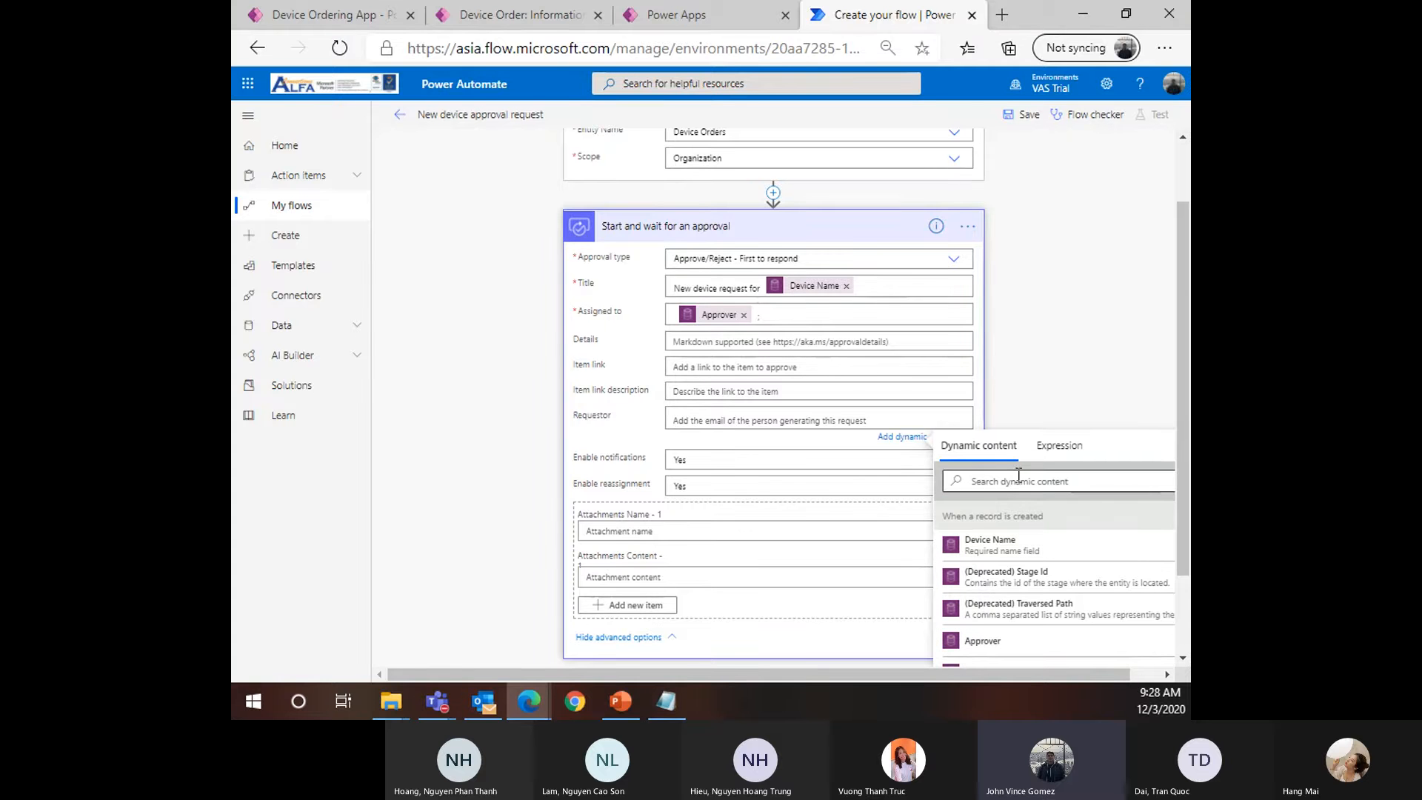
left_click(1019, 479)
type("Reques")
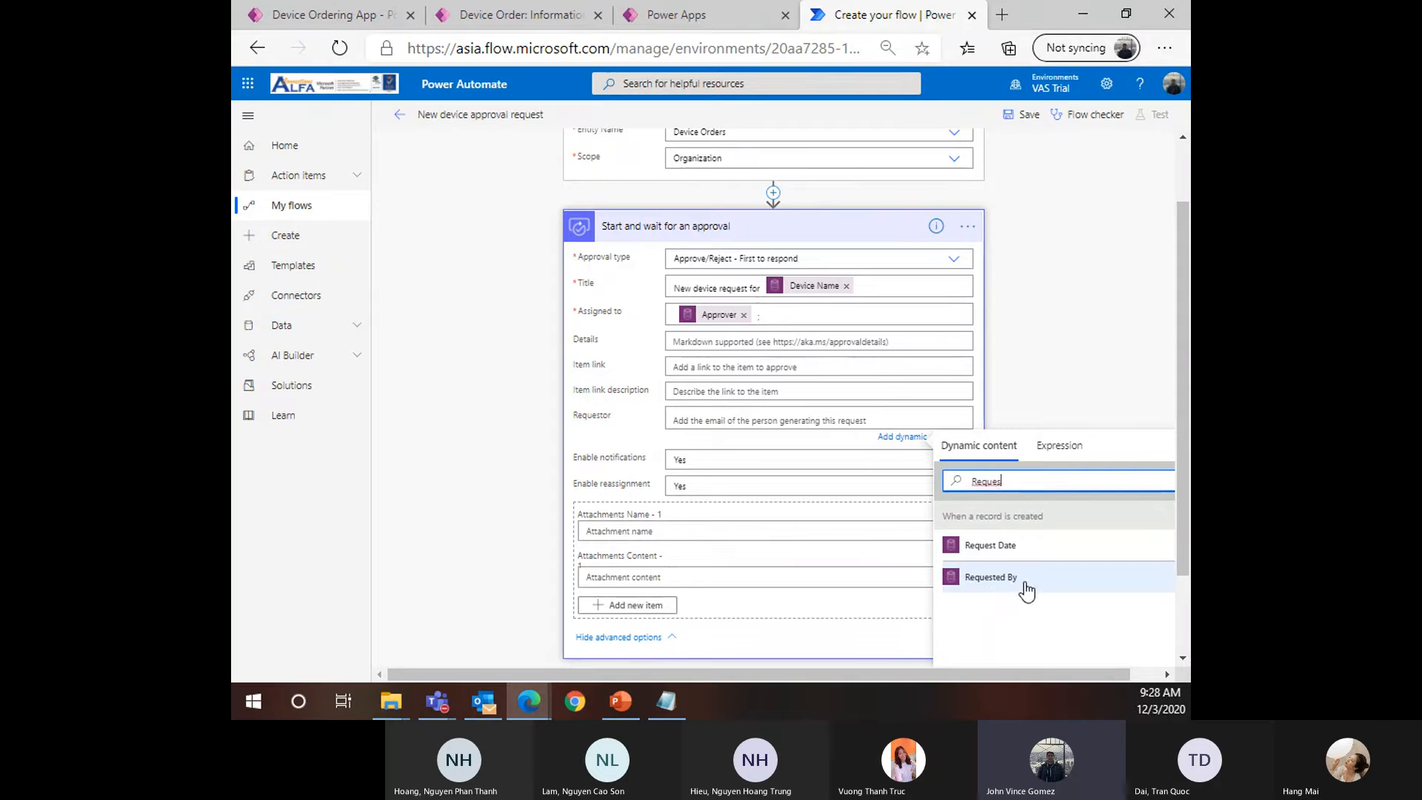
left_click(1022, 588)
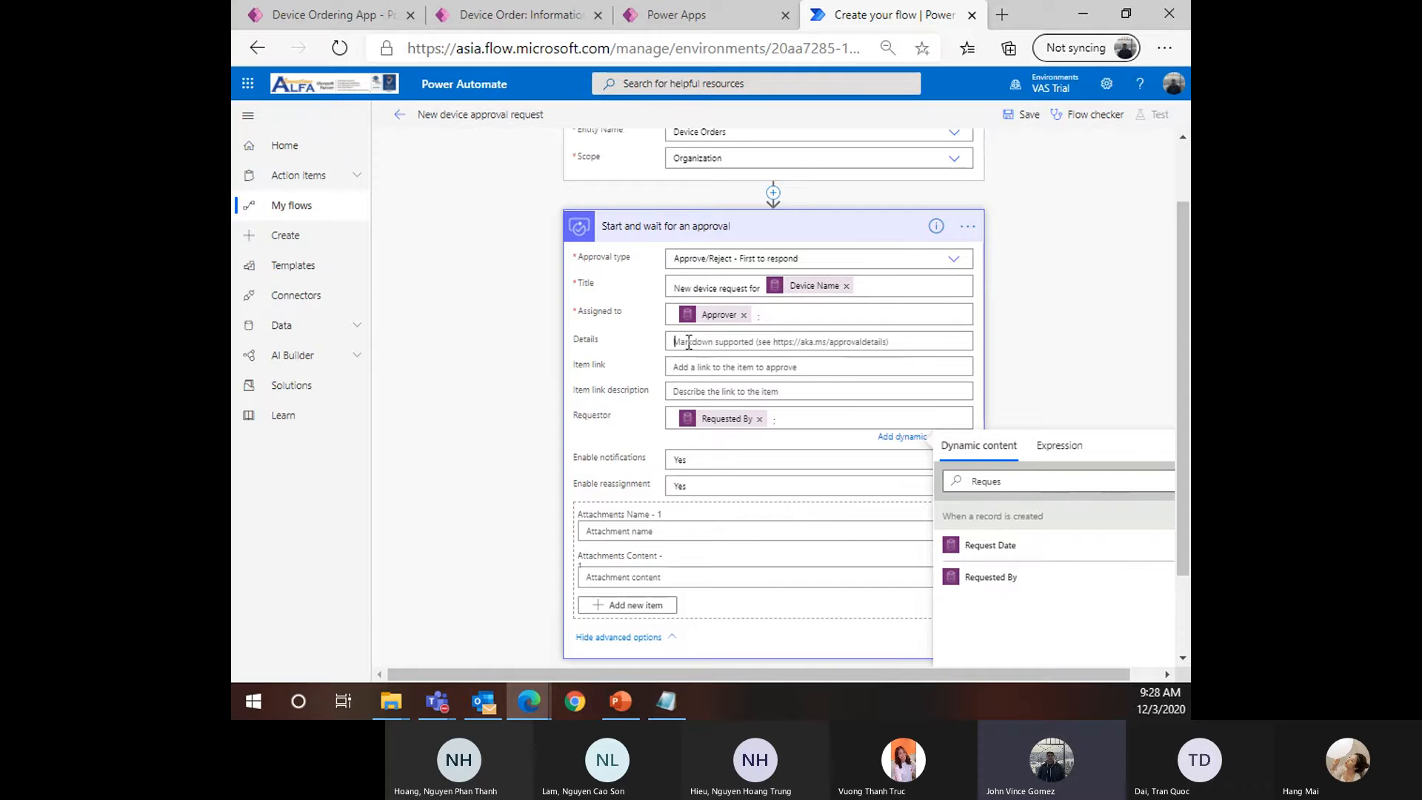
Type 'A new device has request' in Details and insert the Device Name token on a new line
left_click(731, 344)
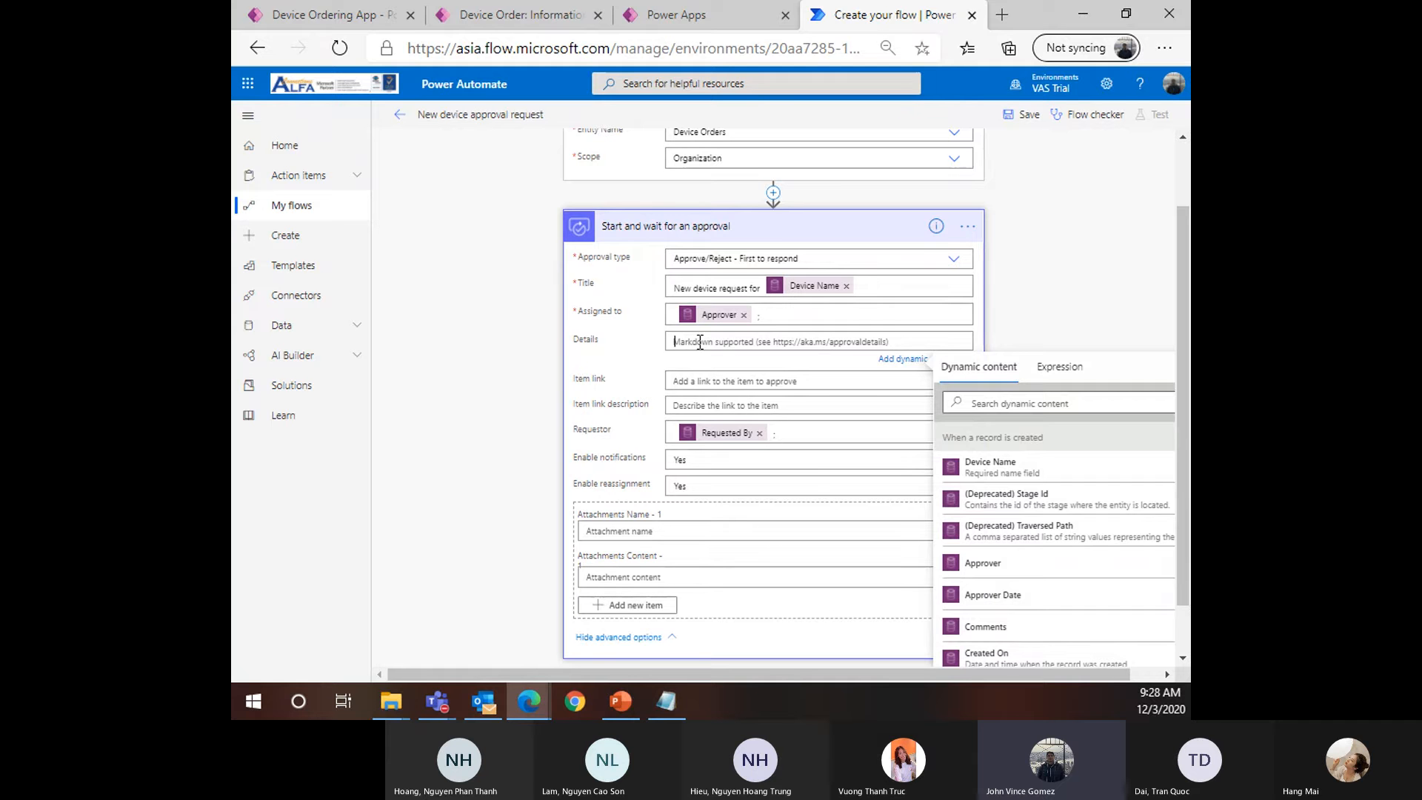
type("A new device")
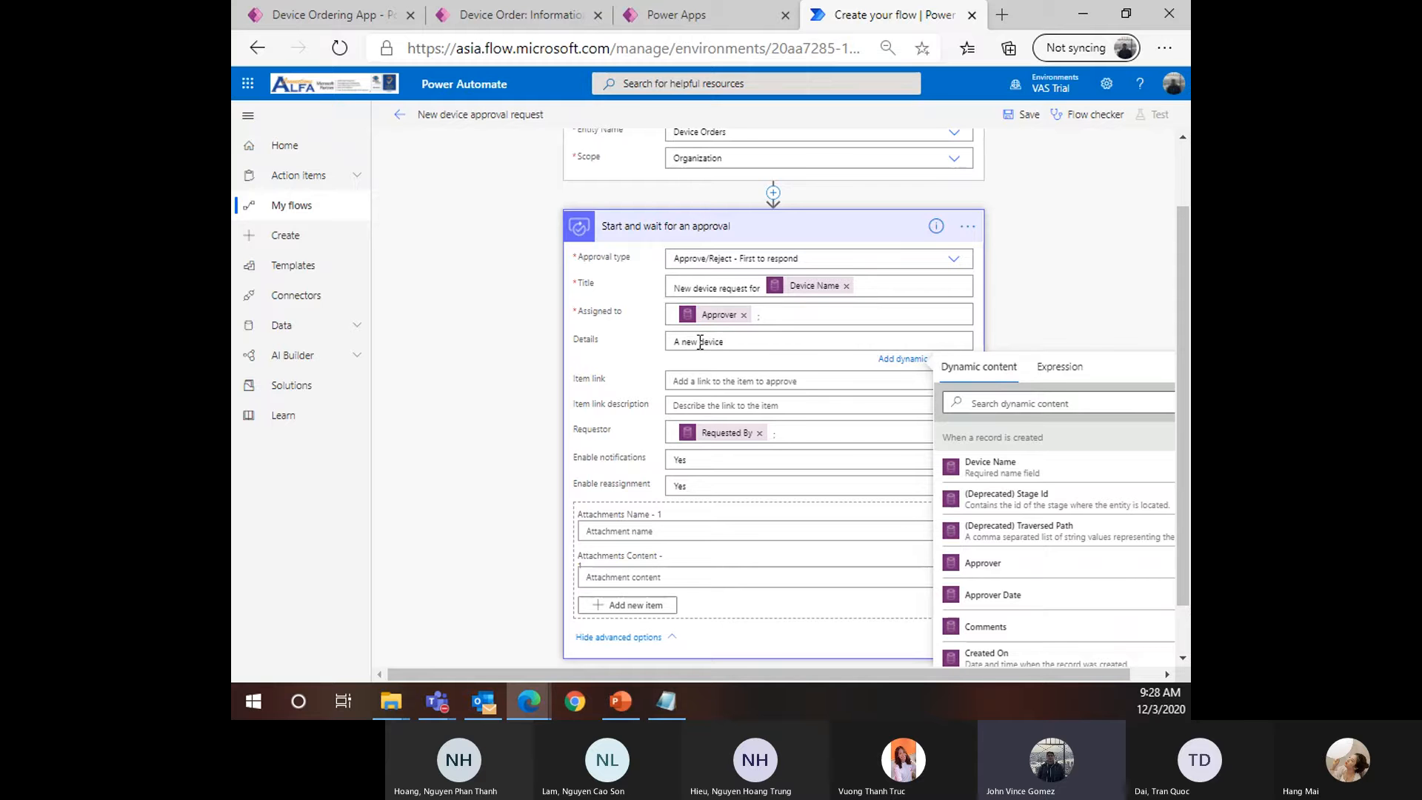
type(" has requested")
key("Return")
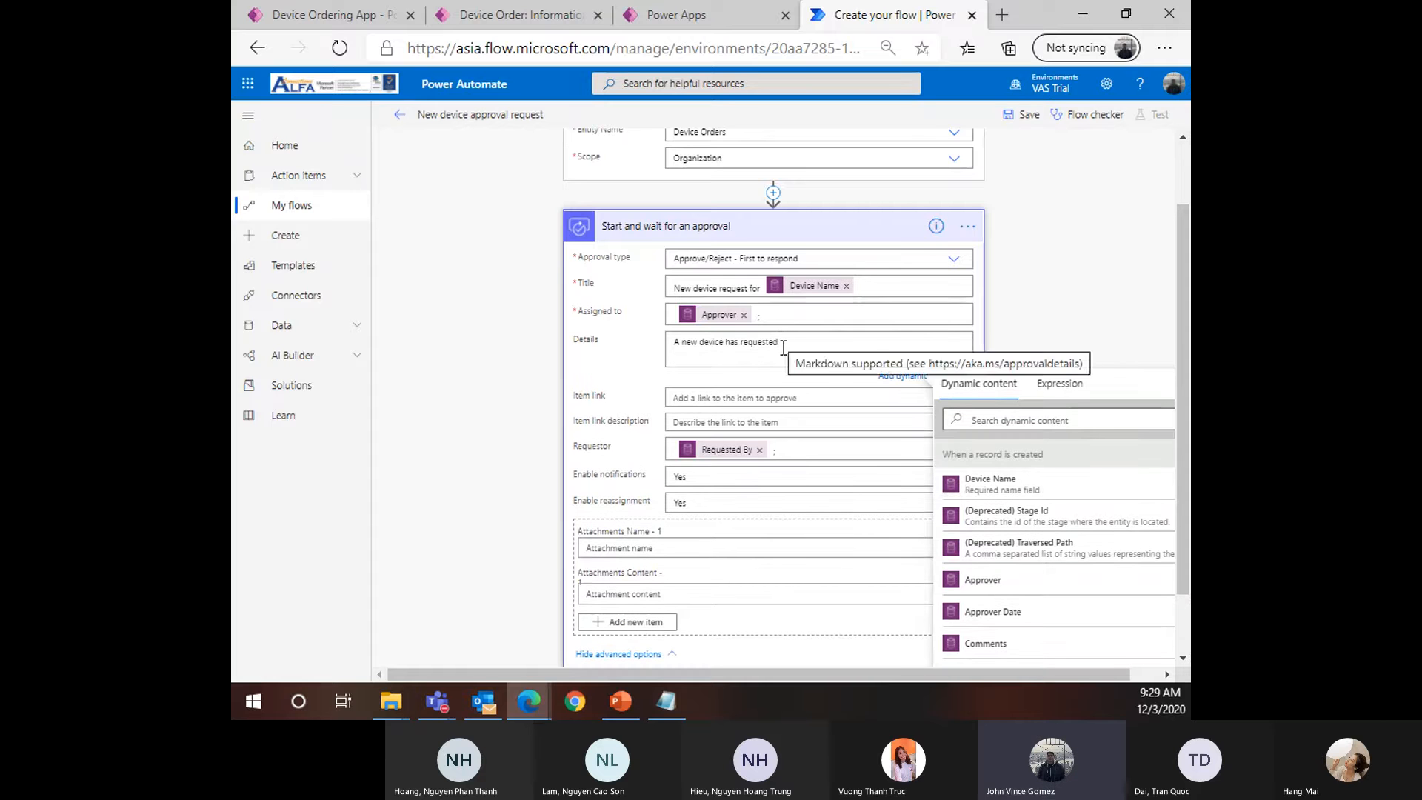
left_click(1024, 496)
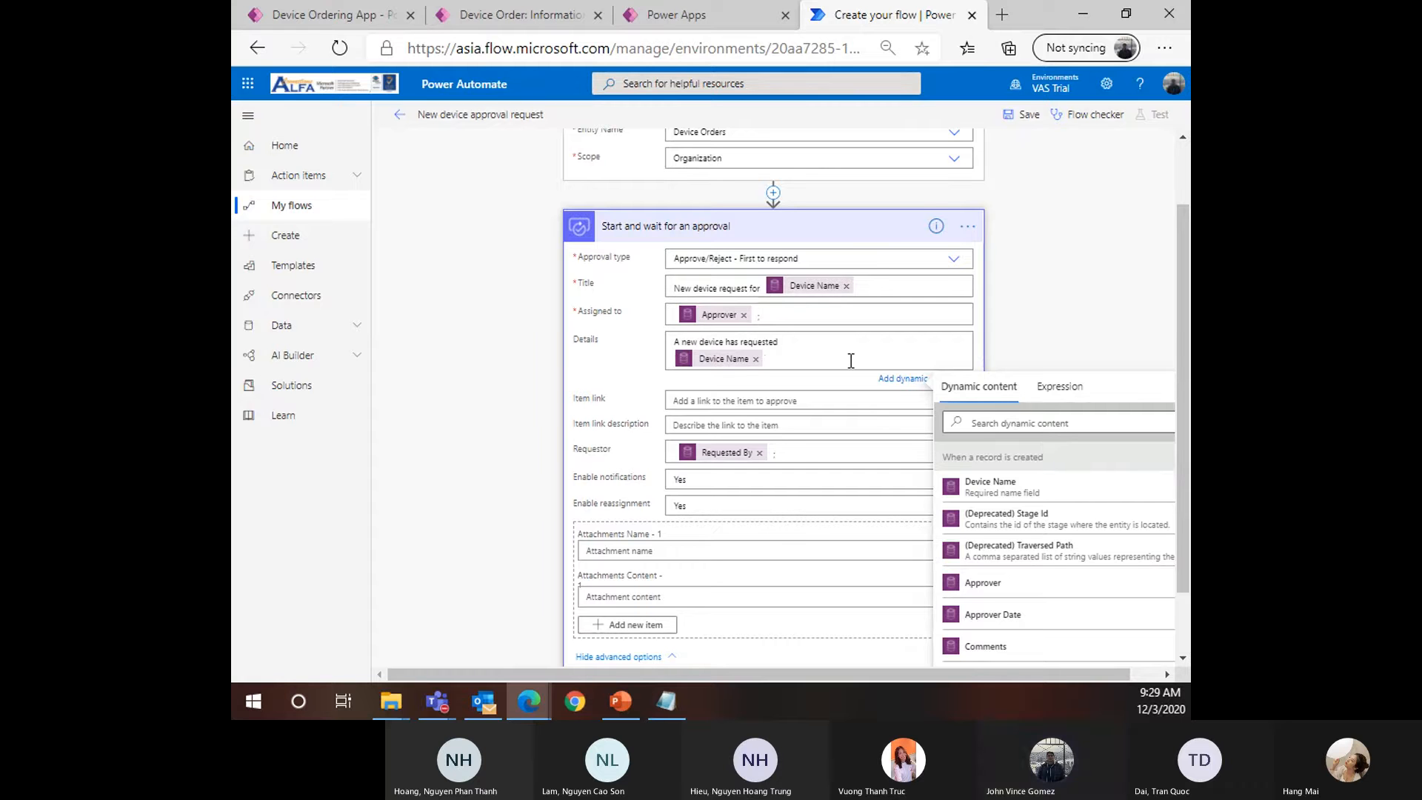
key("Return")
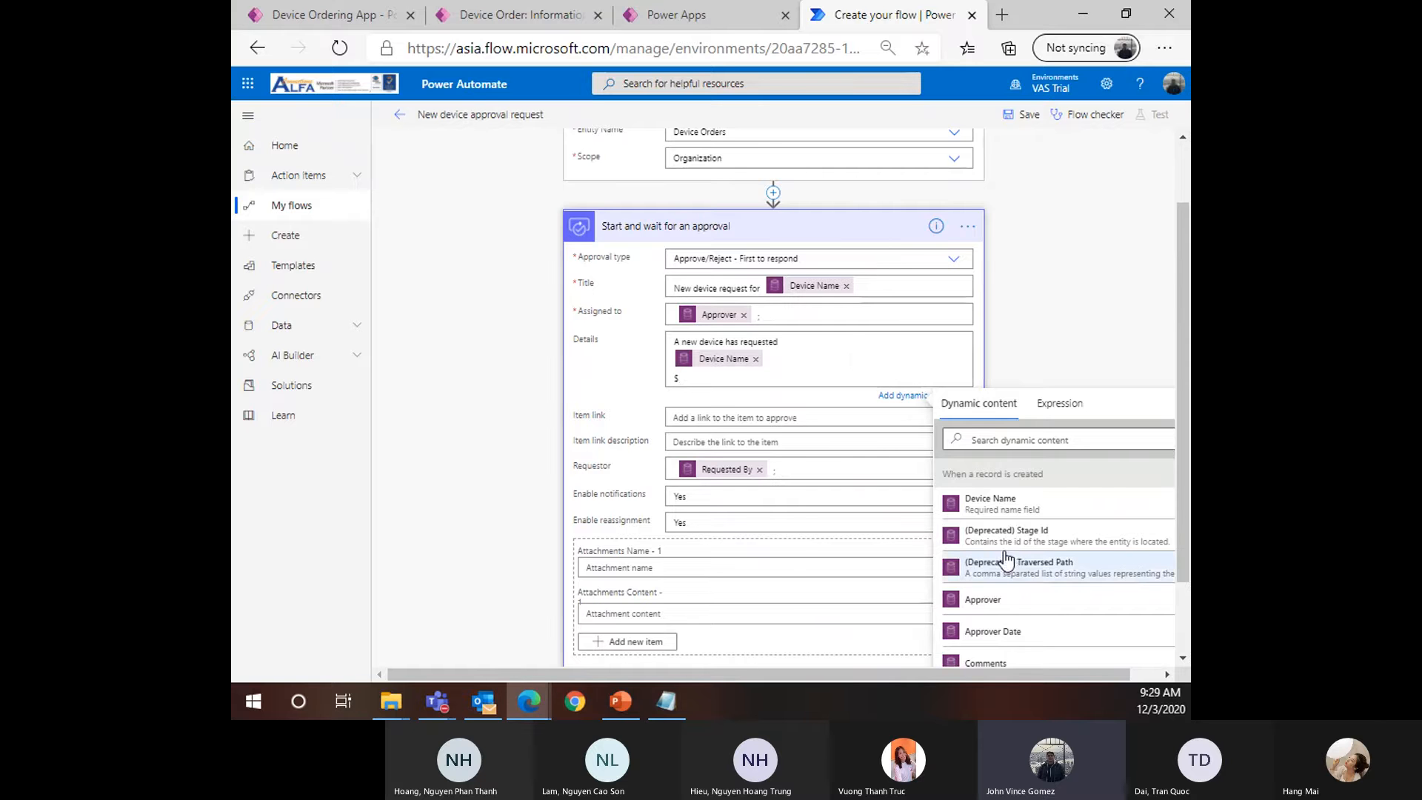
Search 'Price' in Dynamic content, insert the Price token on the next line, and zoom in
scroll(1006, 474, "down", 1)
left_click(1006, 441)
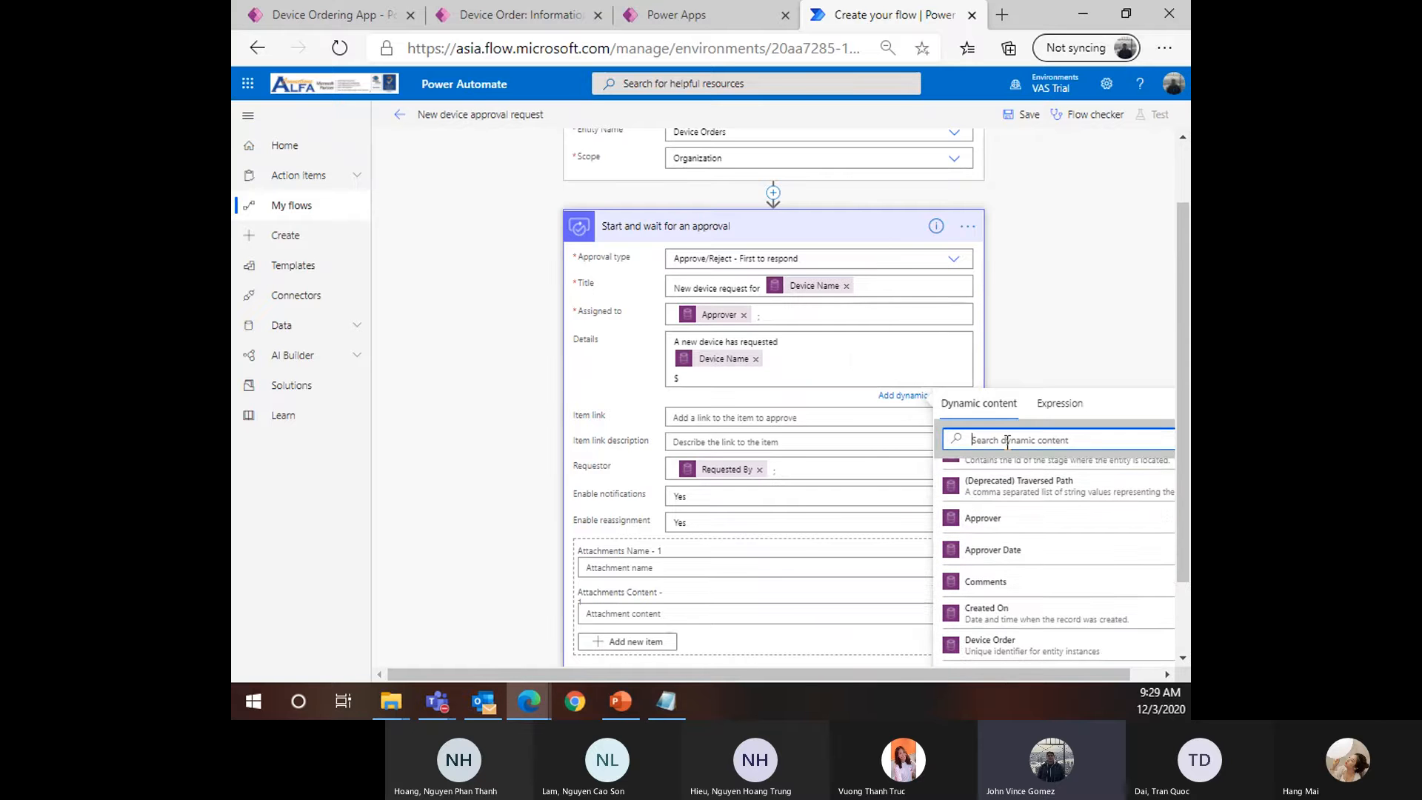
type("Pri")
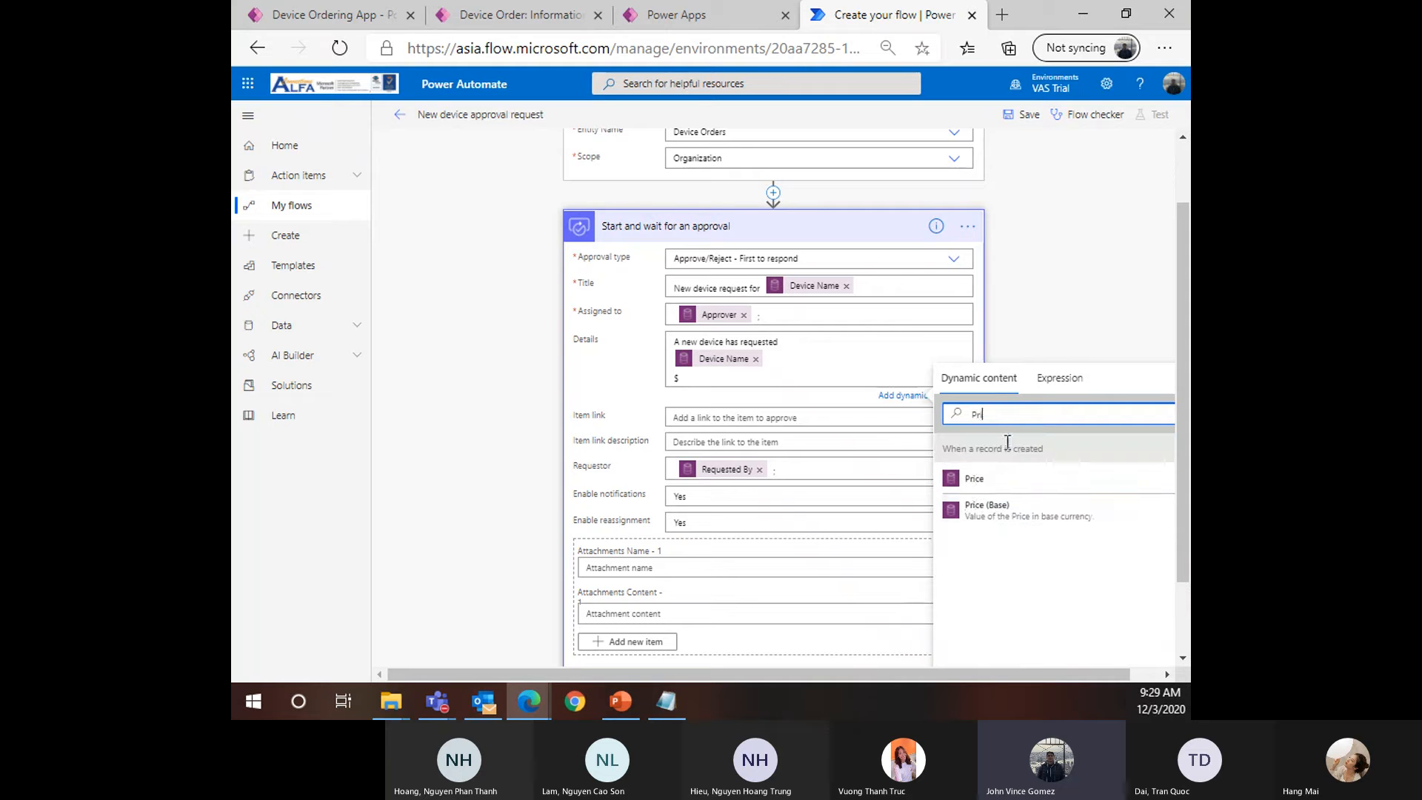
type("ce")
left_click(985, 513)
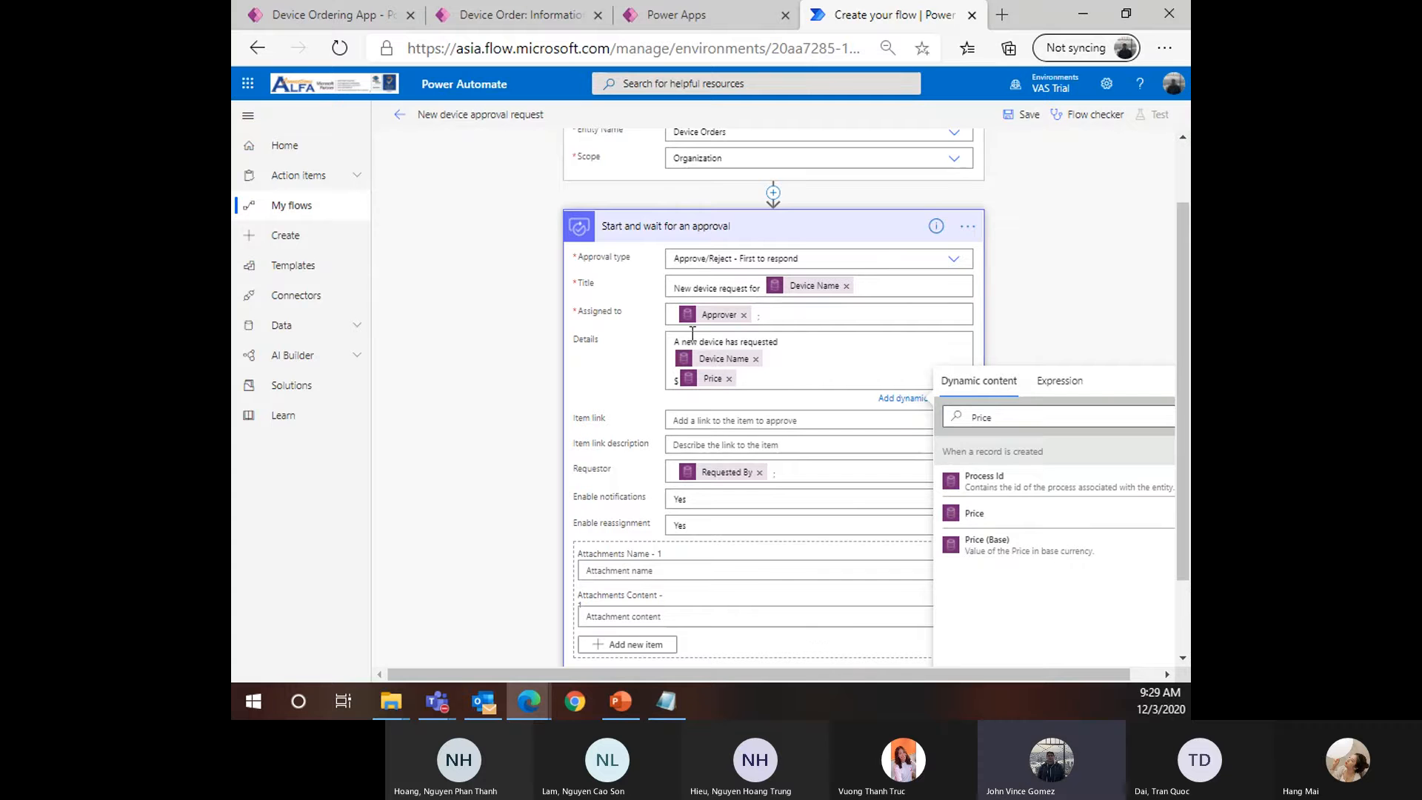
key("ctrl+plus")
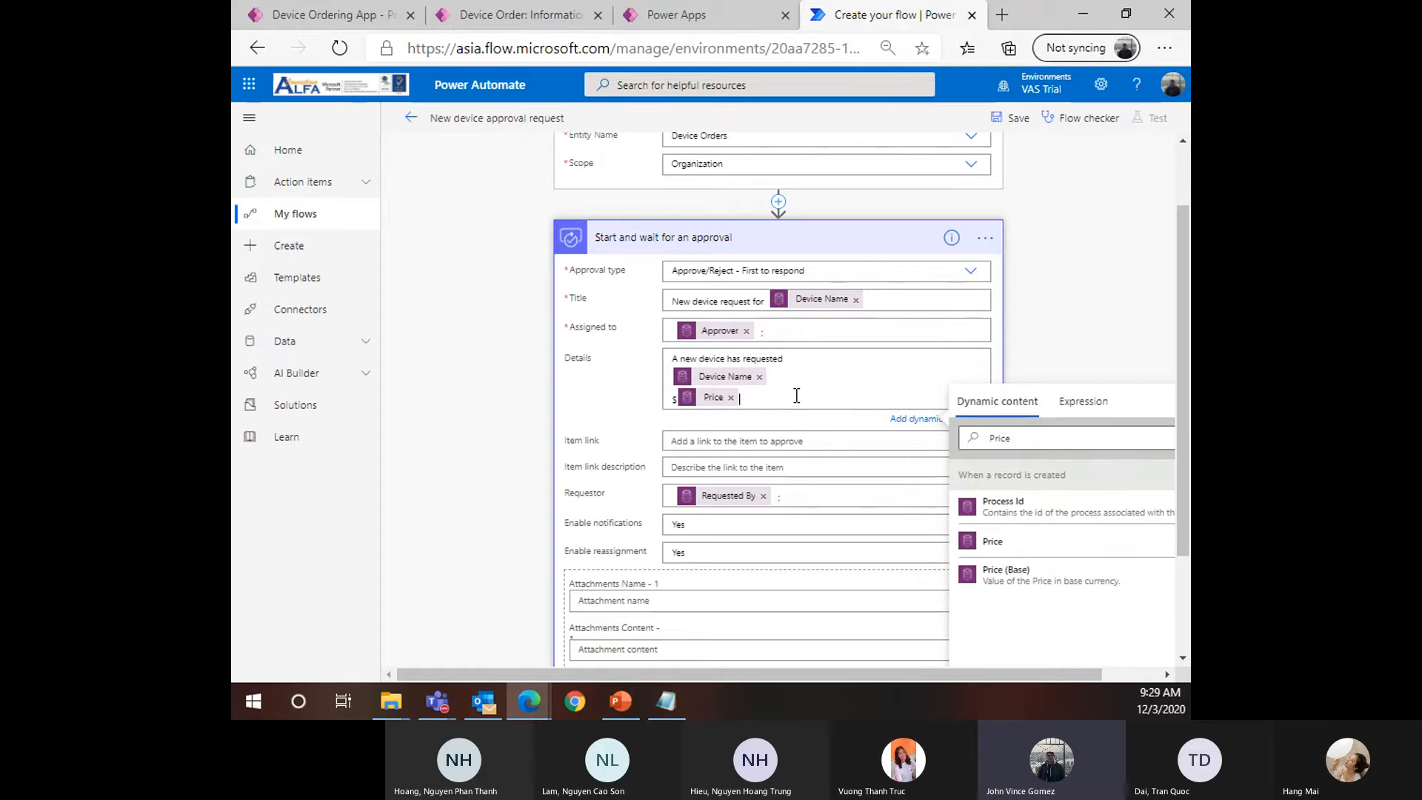
key("Return")
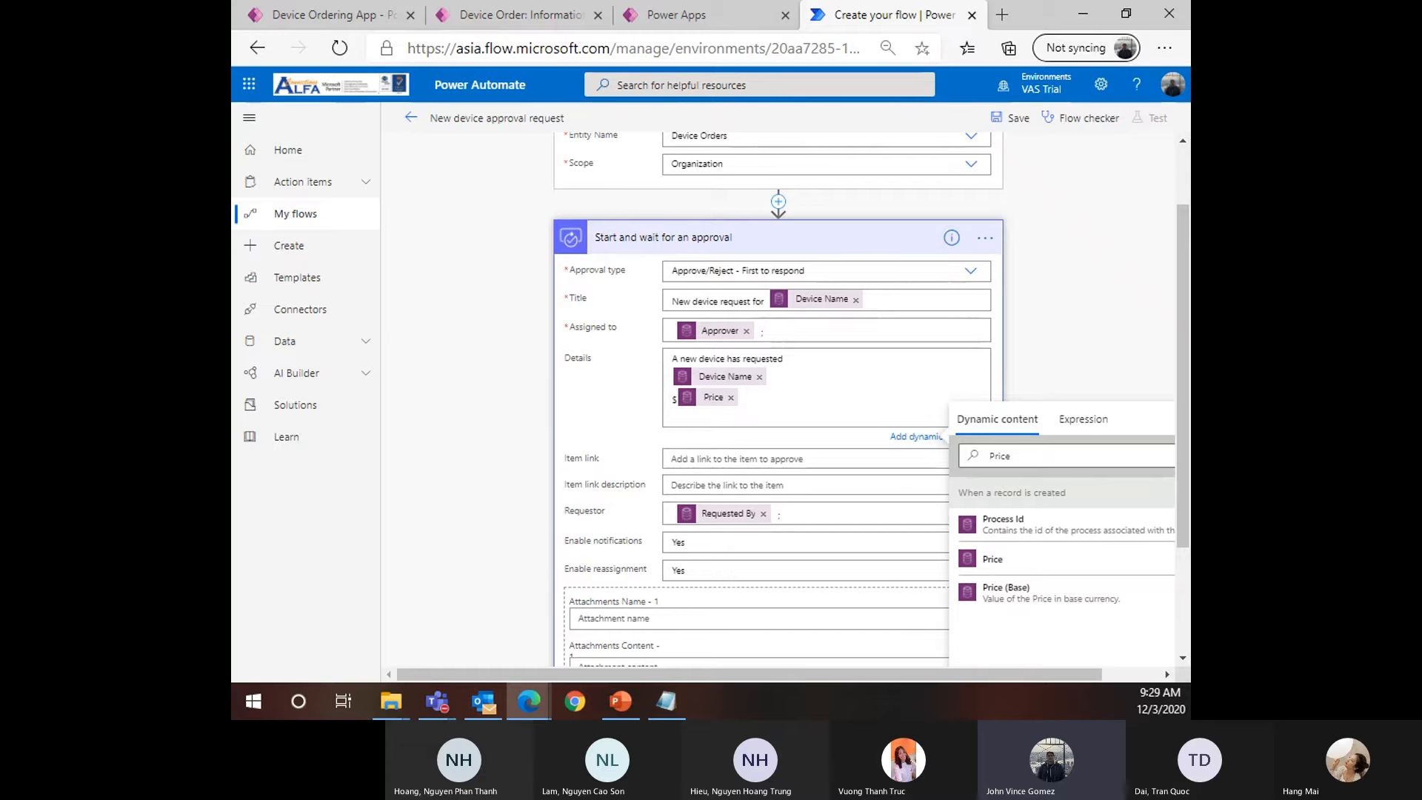
Add a 'Department Contribution: $' line with its token and label the Price line 'Price:'
type("Dev")
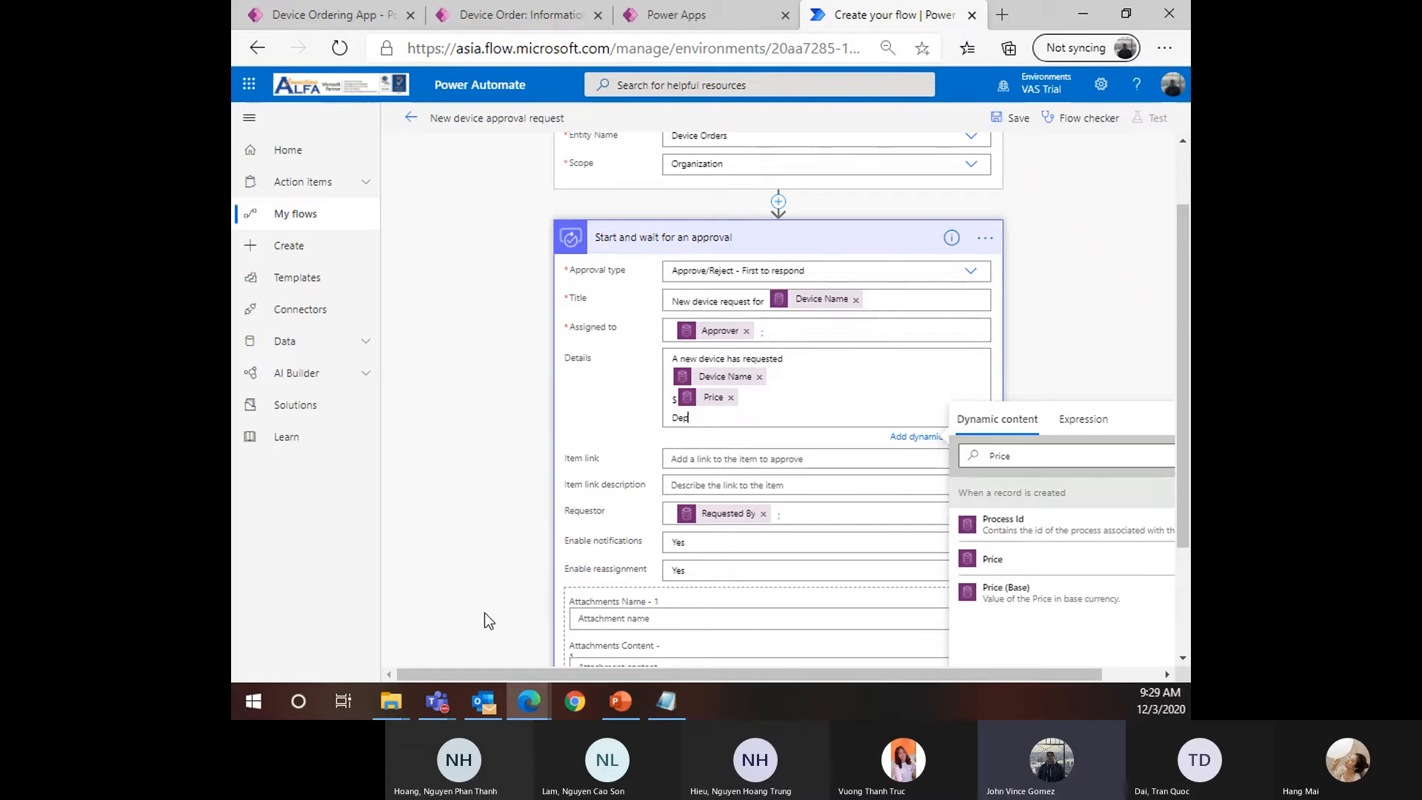
type("artment Contribution: ")
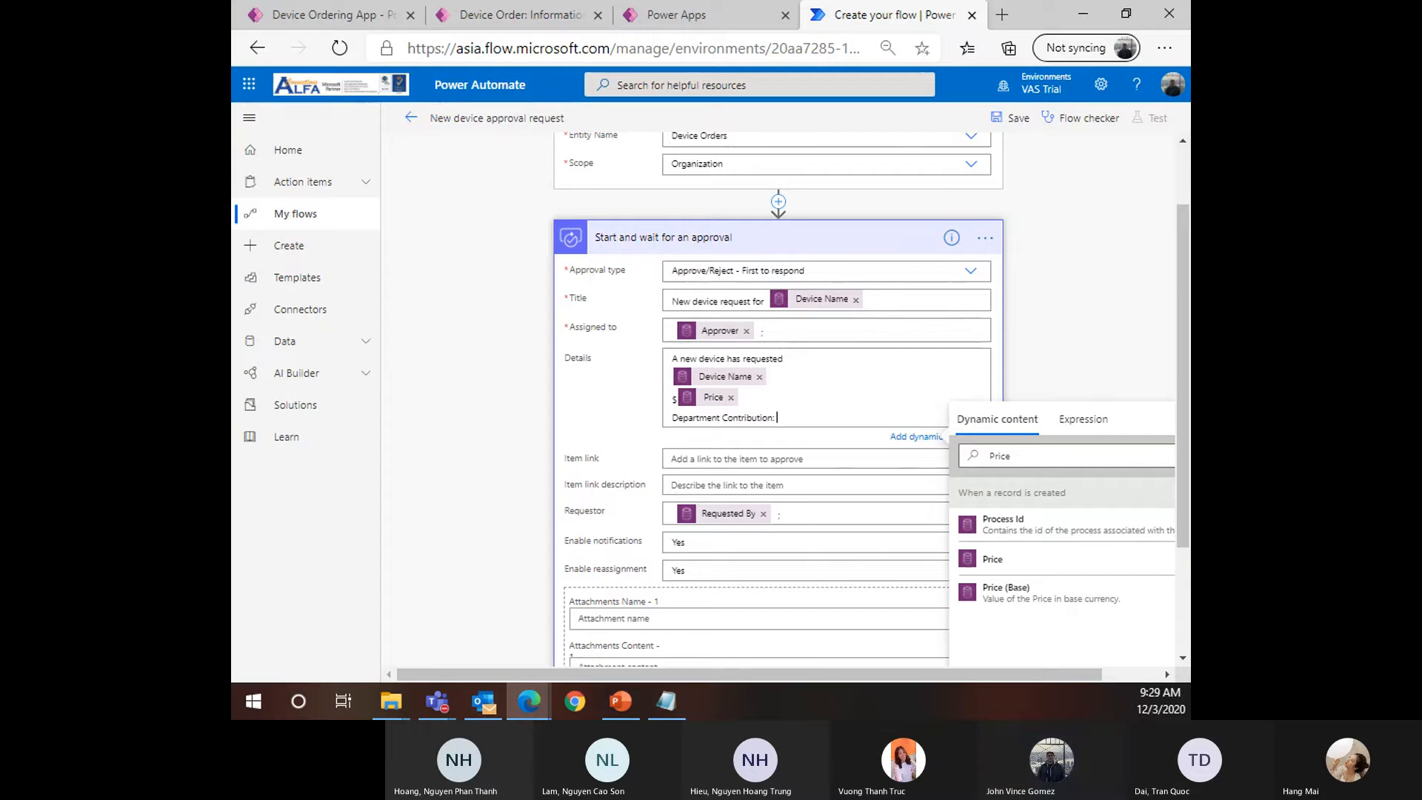
type("$")
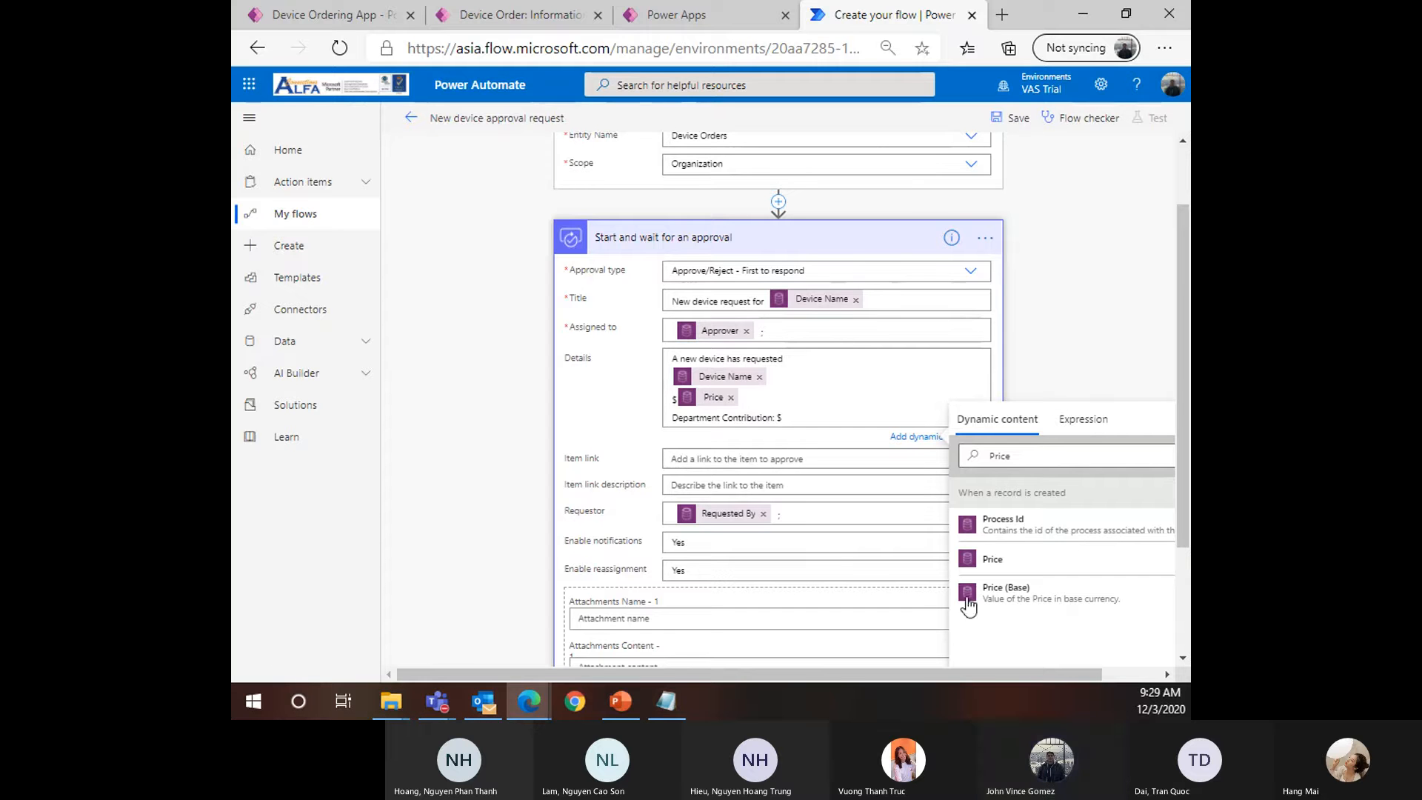
double_click(983, 453)
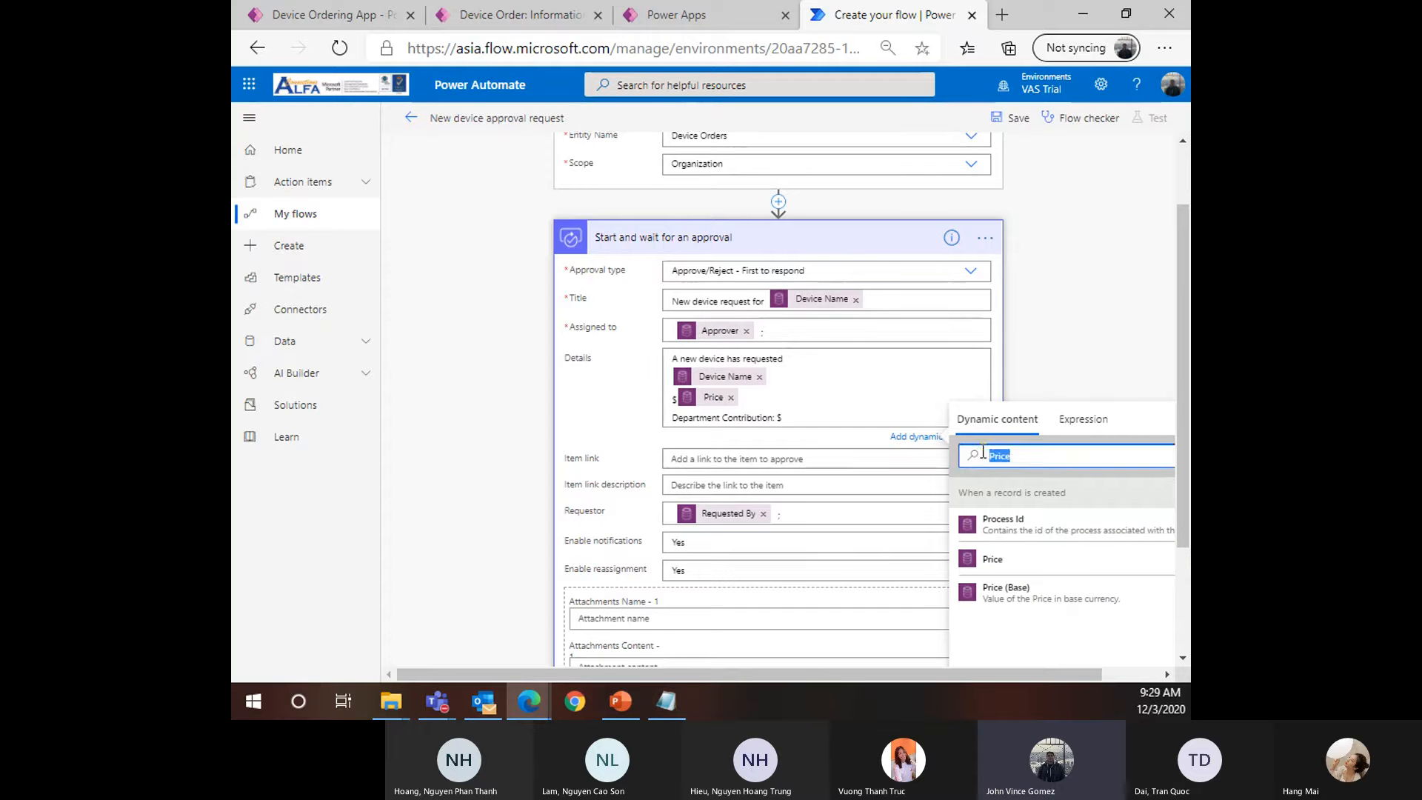
type("Depa")
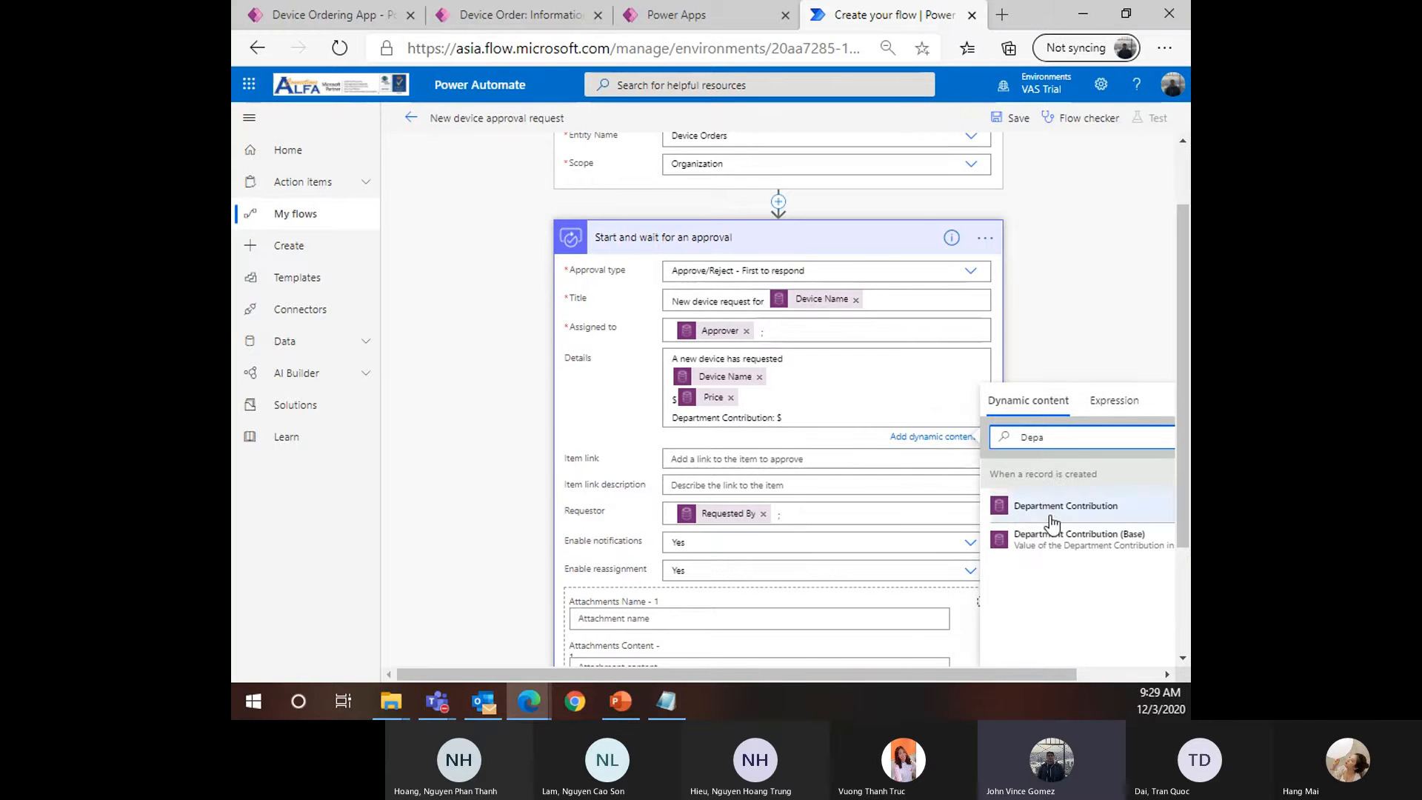
left_click(1053, 507)
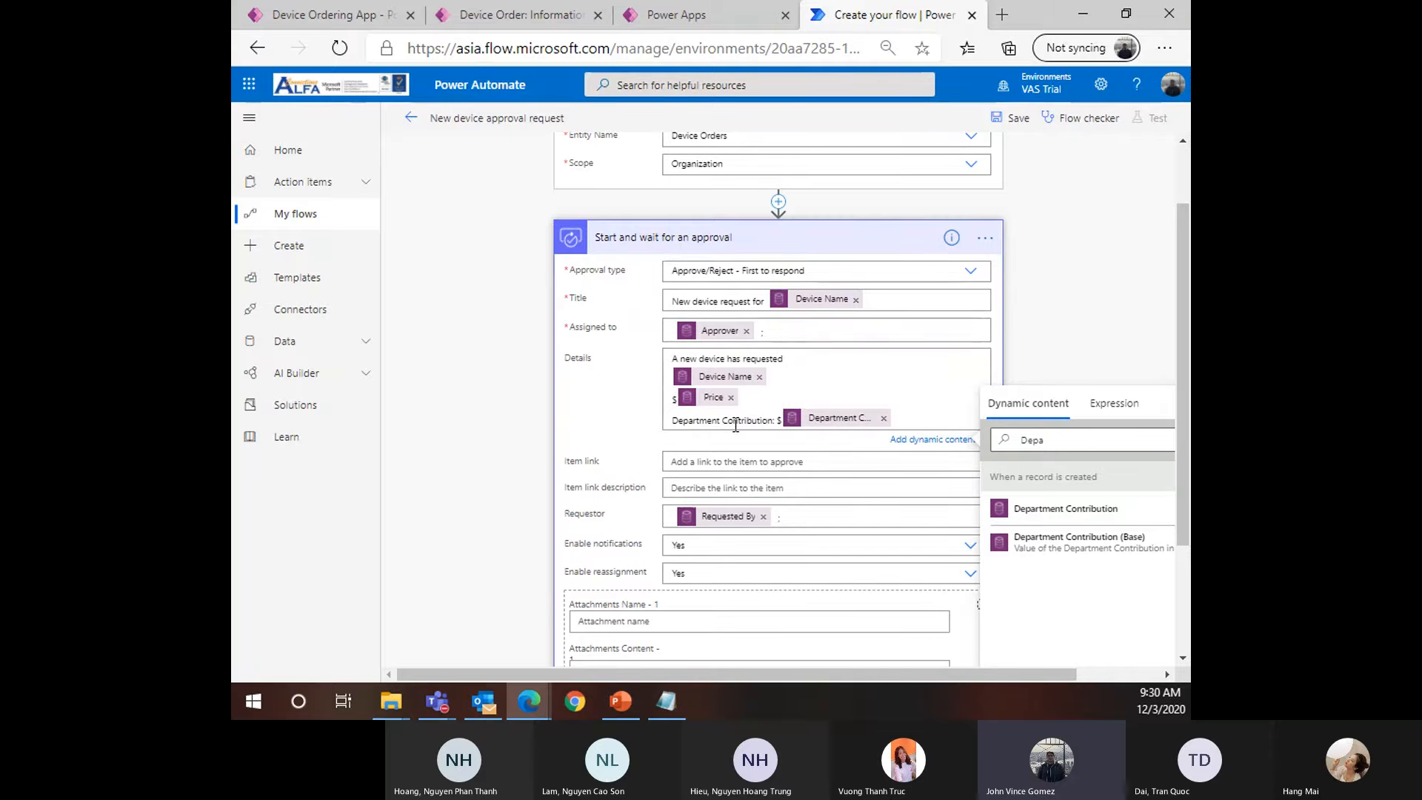
type("rice")
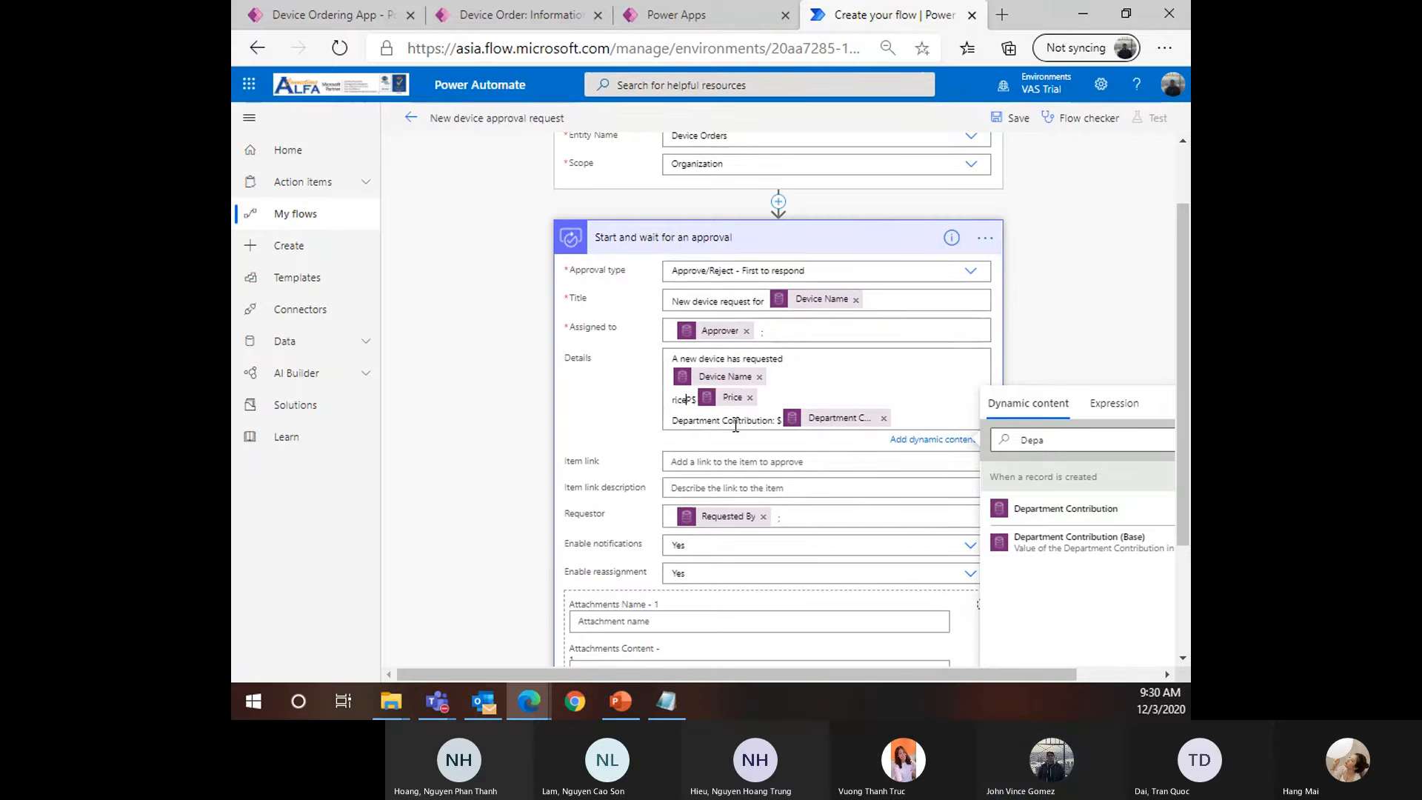
key("BackSpace")
key("BackSpace")
key("BackSpace")
key("BackSpace")
type("rice:")
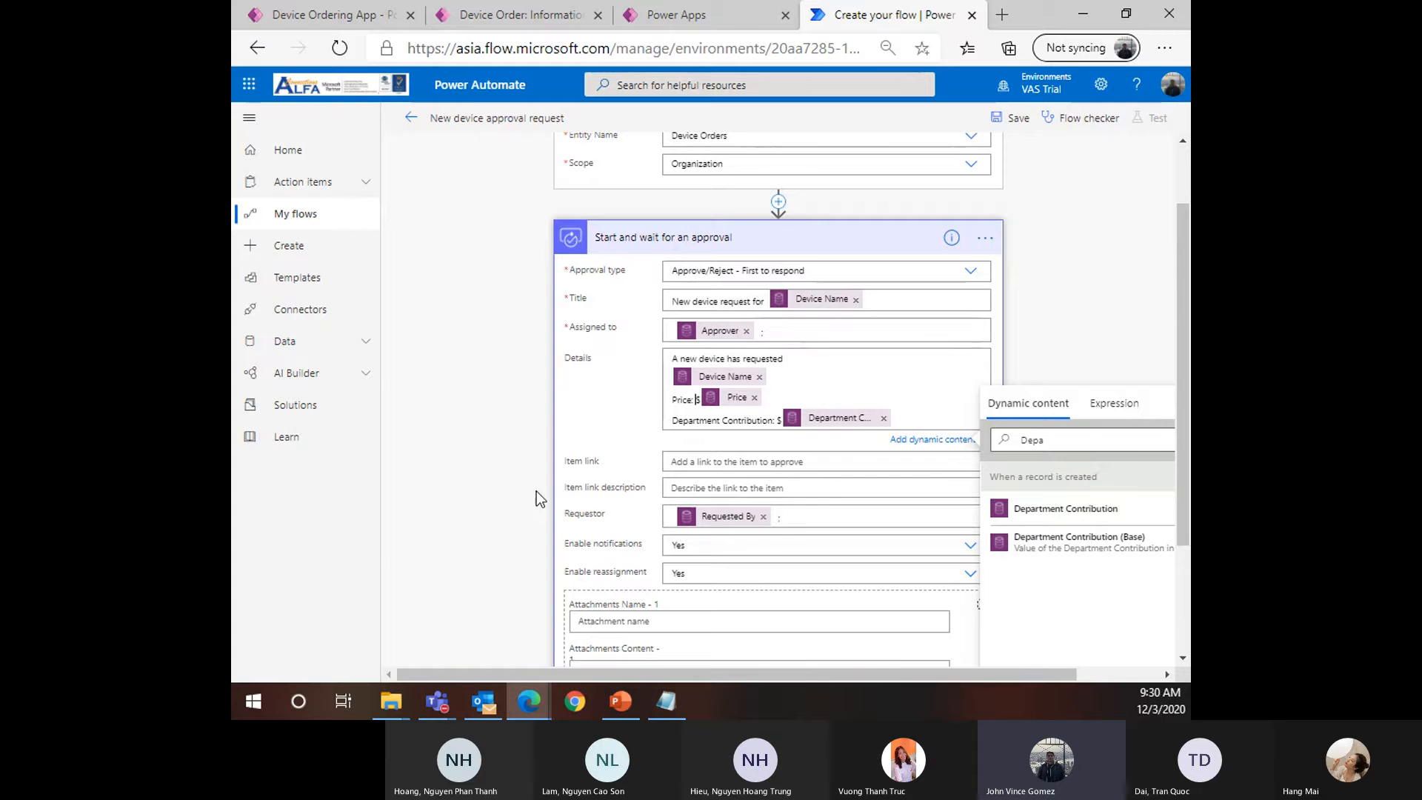
Add a 'Comments' line followed by the record's Comments token
left_click(936, 417)
key("Return")
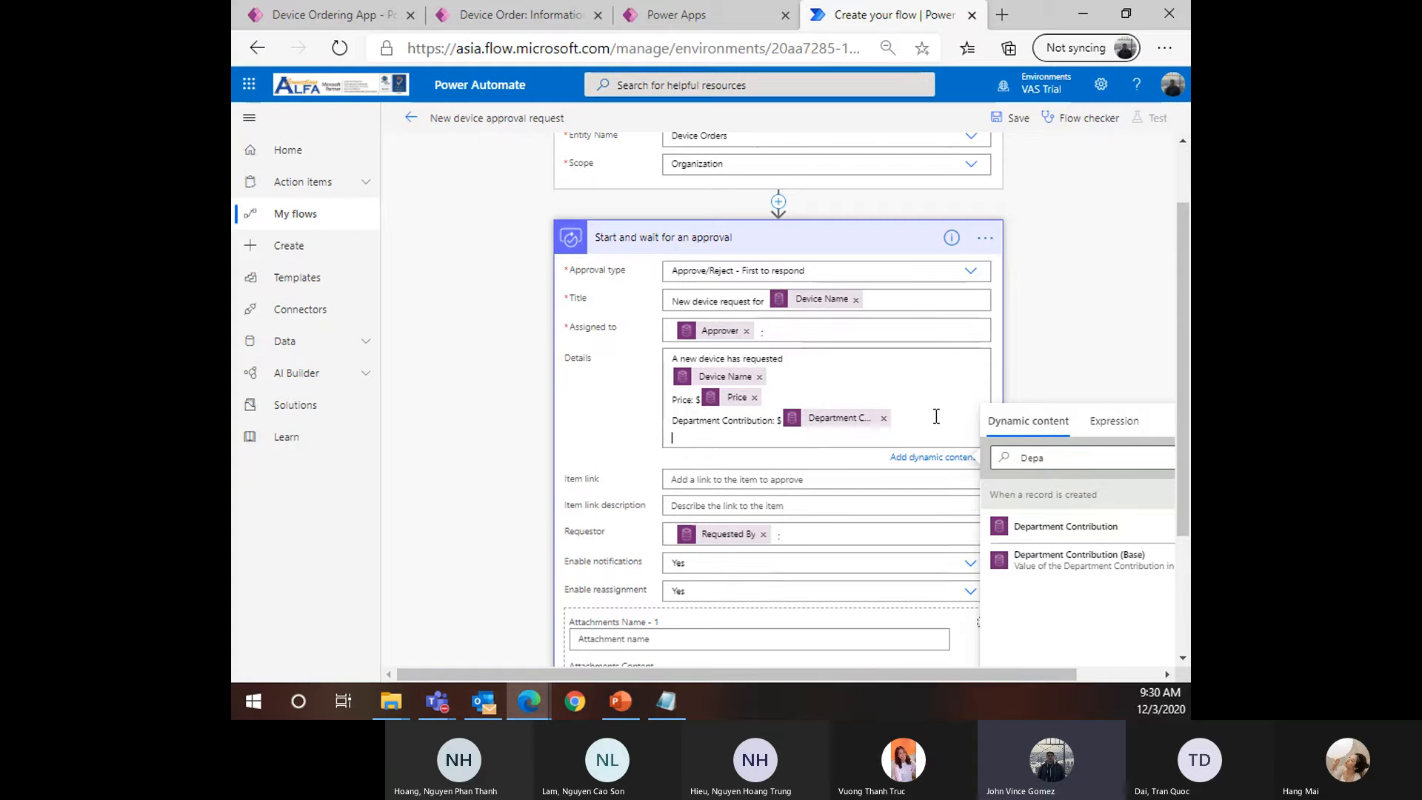
type("Comments")
left_click(992, 457)
key("BackSpace")
key("BackSpace")
key("BackSpace")
key("BackSpace")
type("Com")
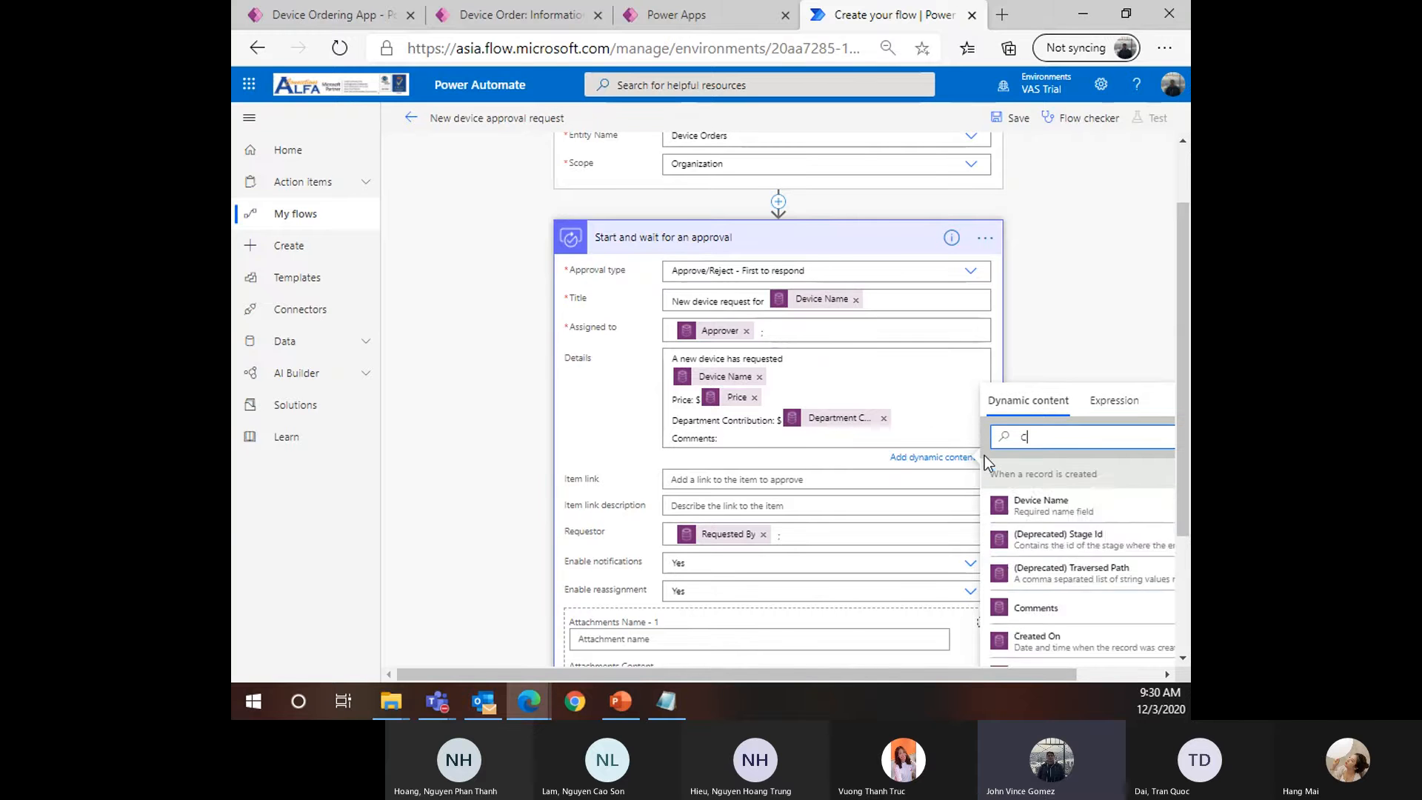
type("m")
left_click(1070, 540)
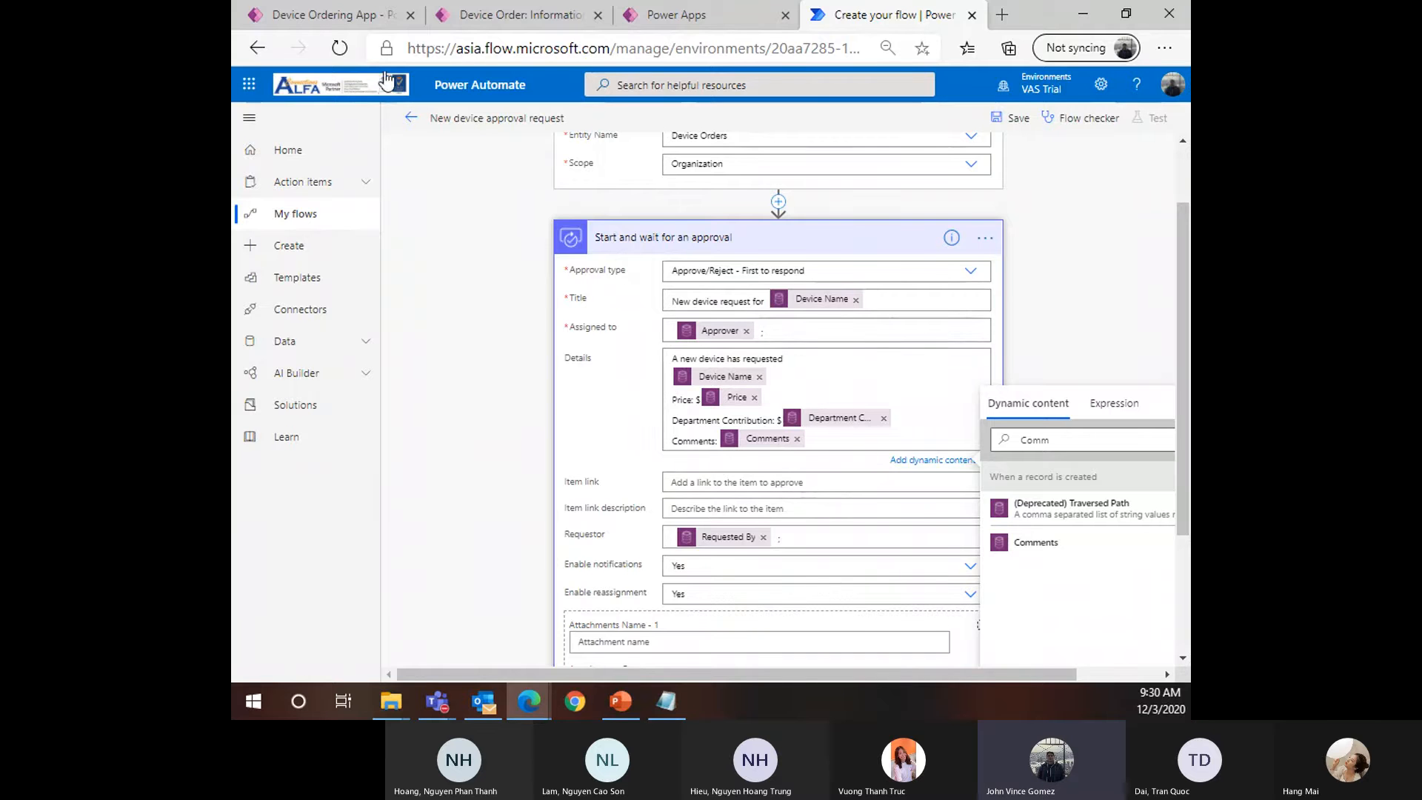
left_click(321, 23)
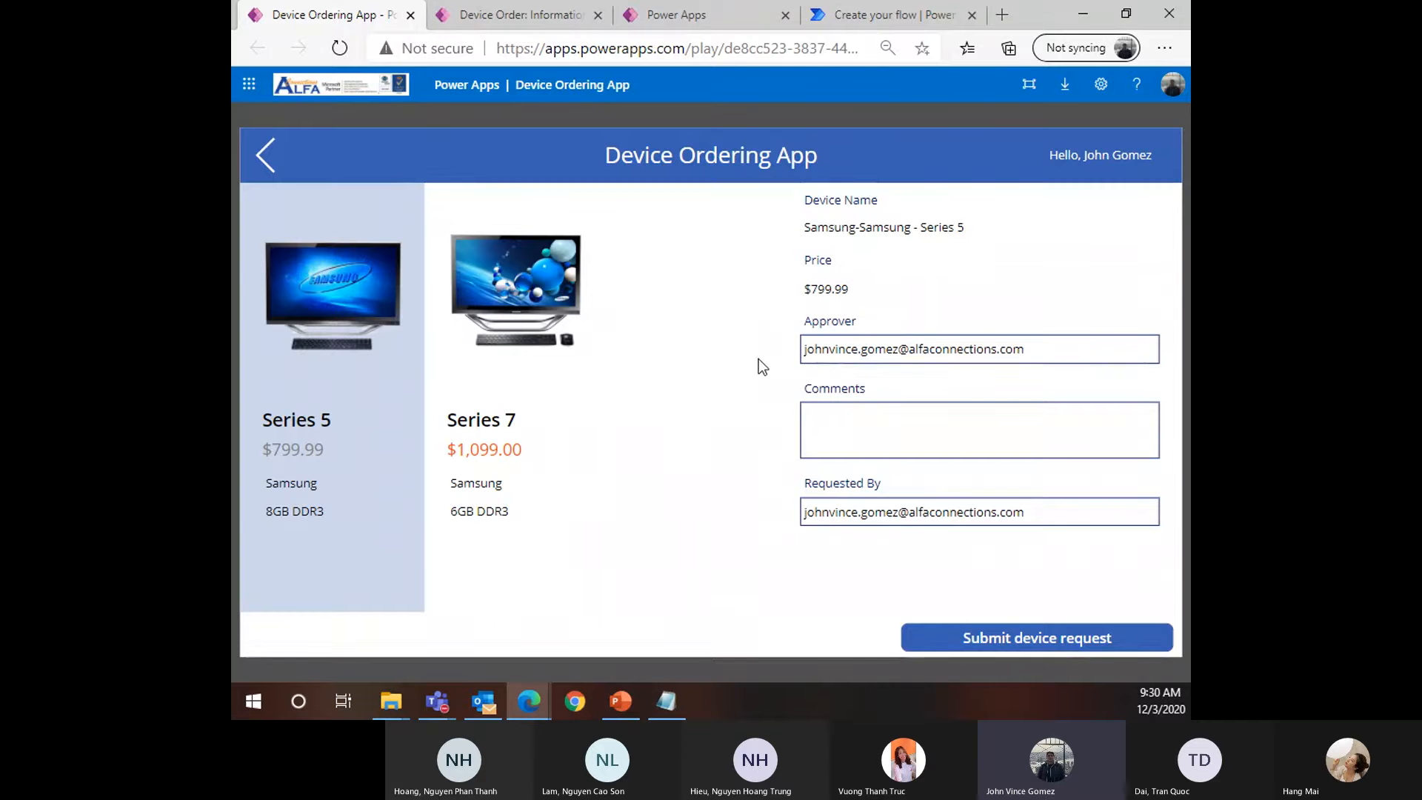
left_click(686, 15)
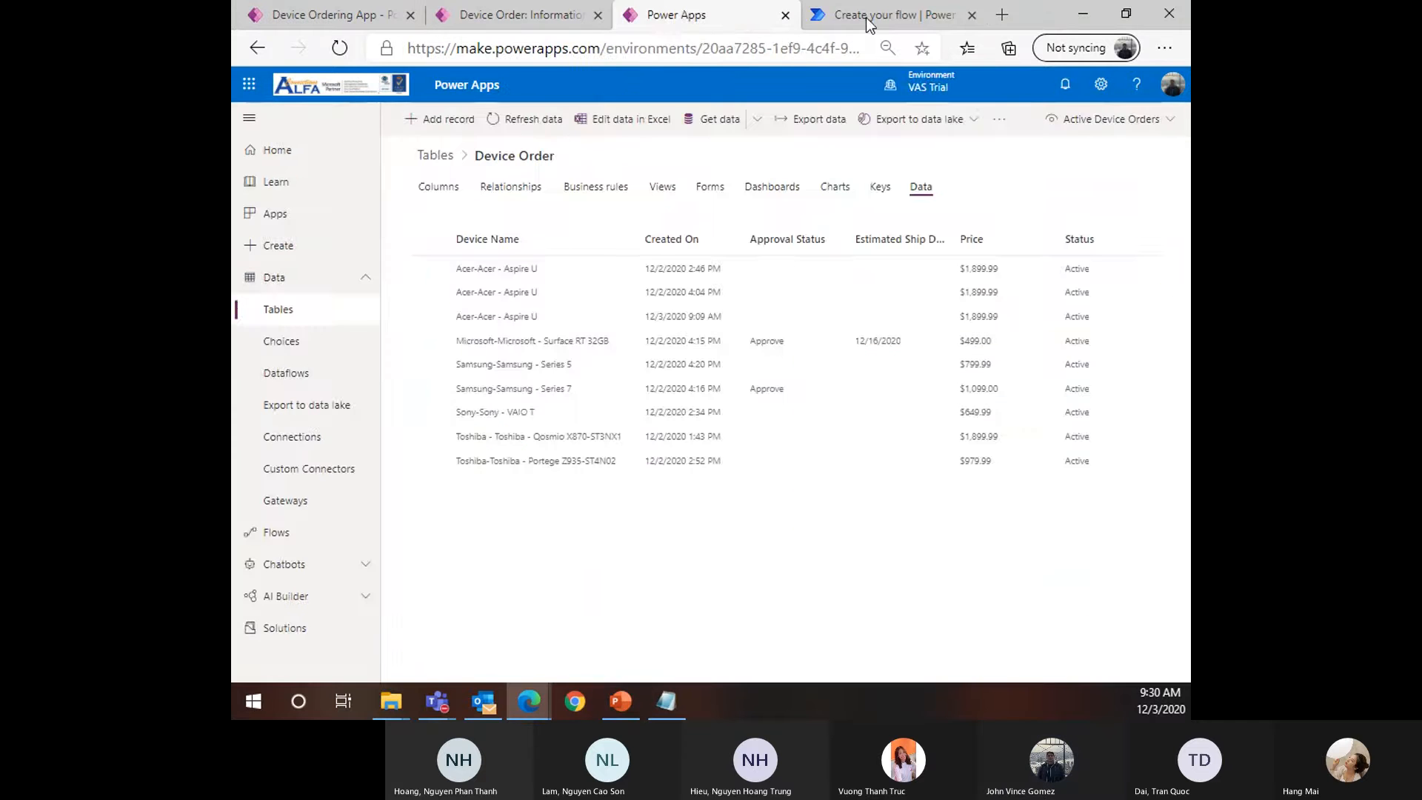
left_click(865, 16)
scroll(435, 469, "down", 3)
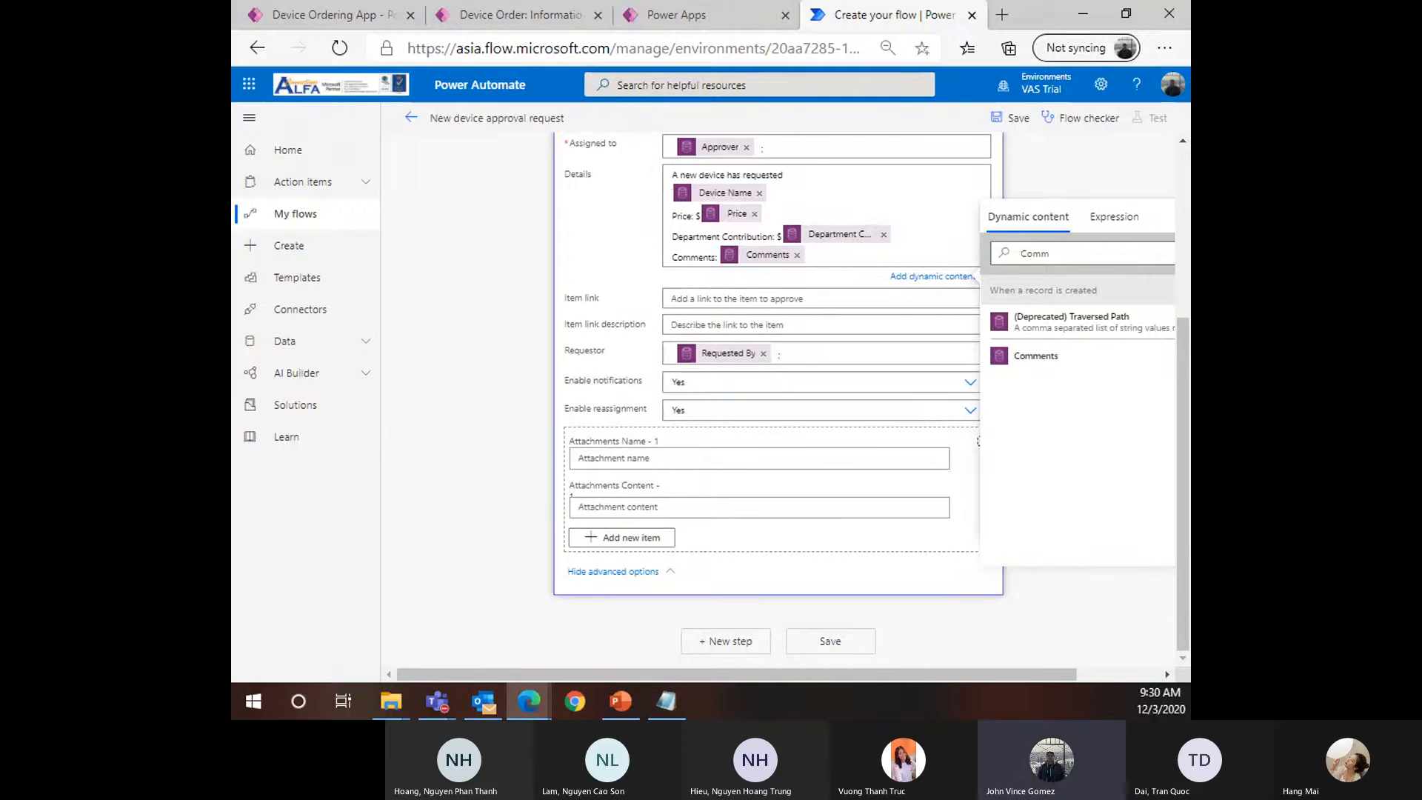
Zoom out to review the whole flow, zoom back in, and save it
scroll(1027, 335, "up", 4)
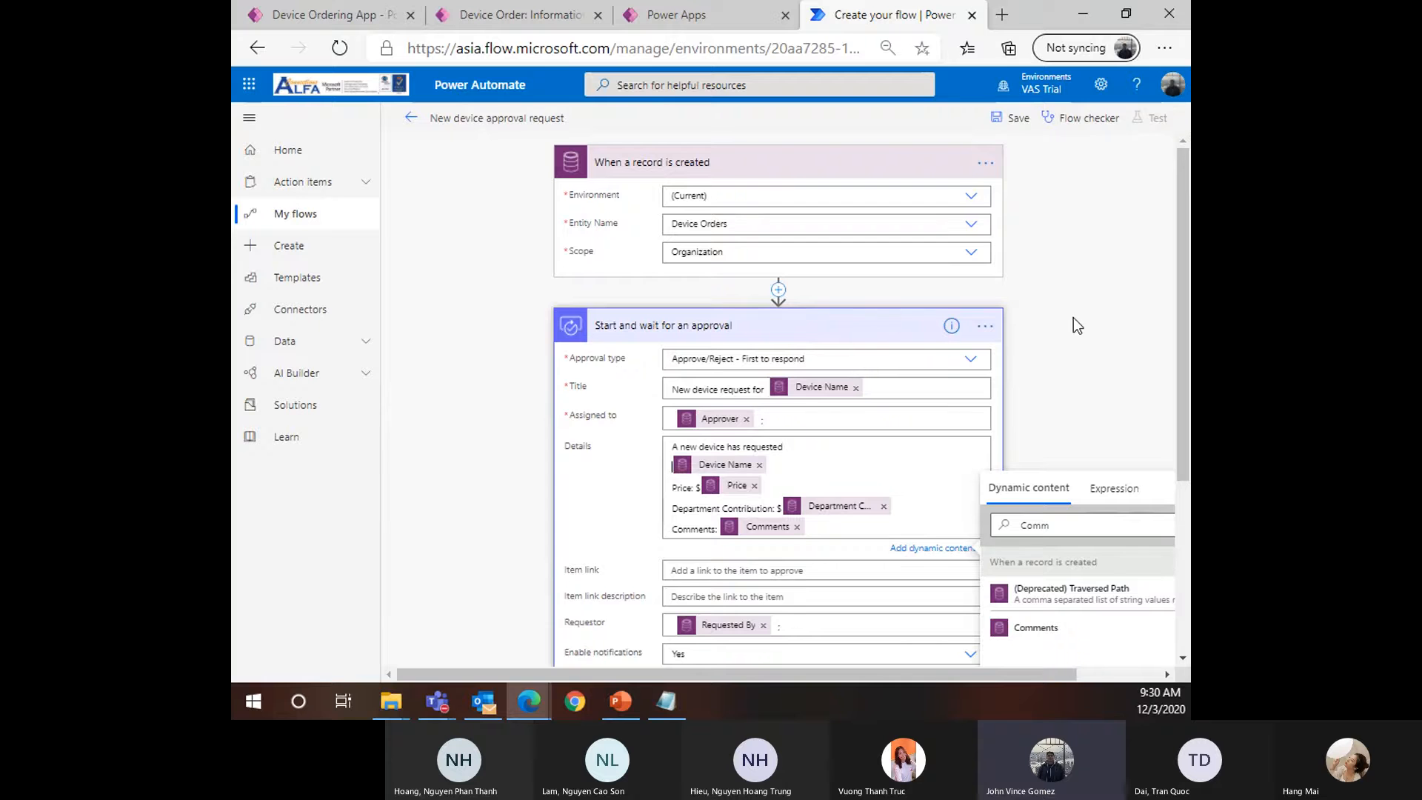
key("ctrl+minus")
key("ctrl+minus")
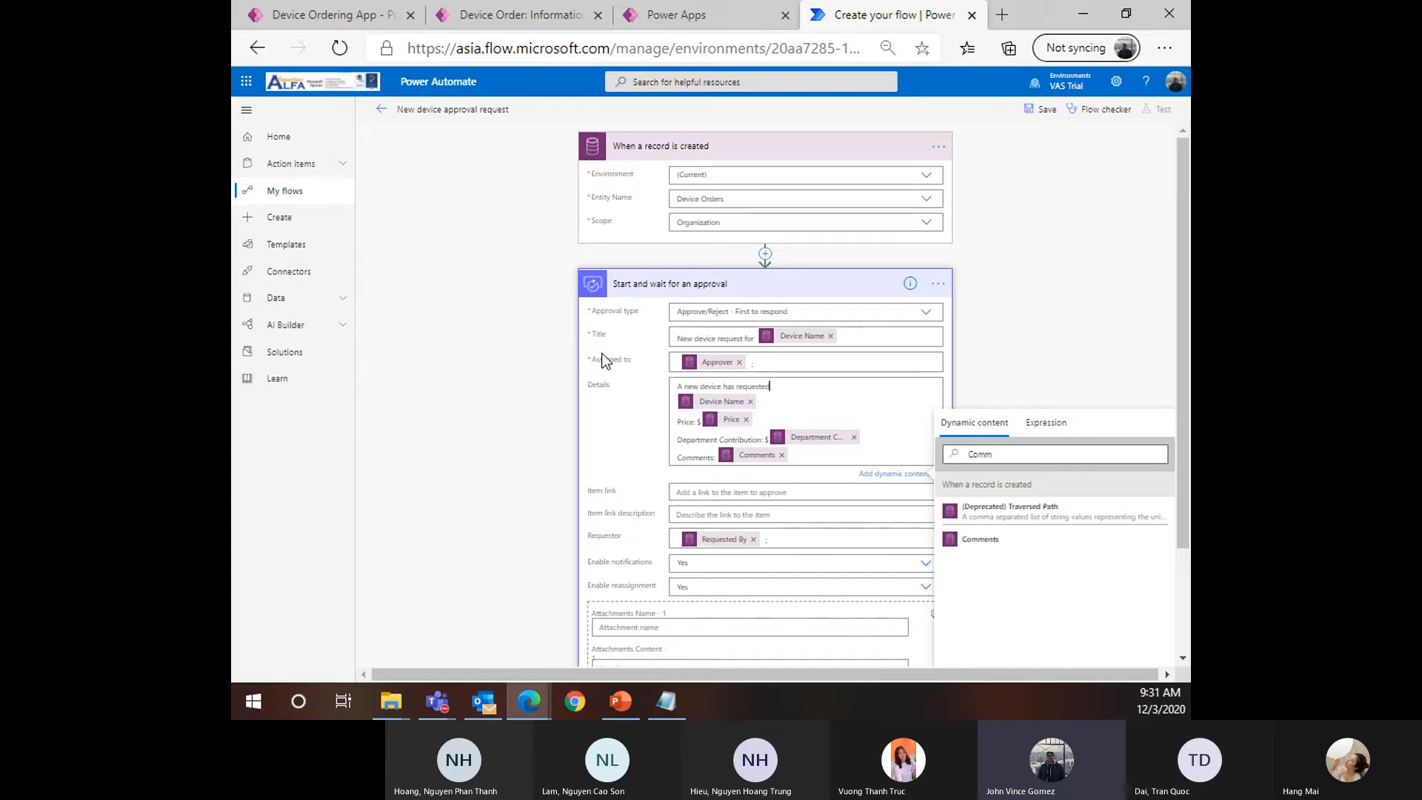
scroll(865, 339, "down", 1)
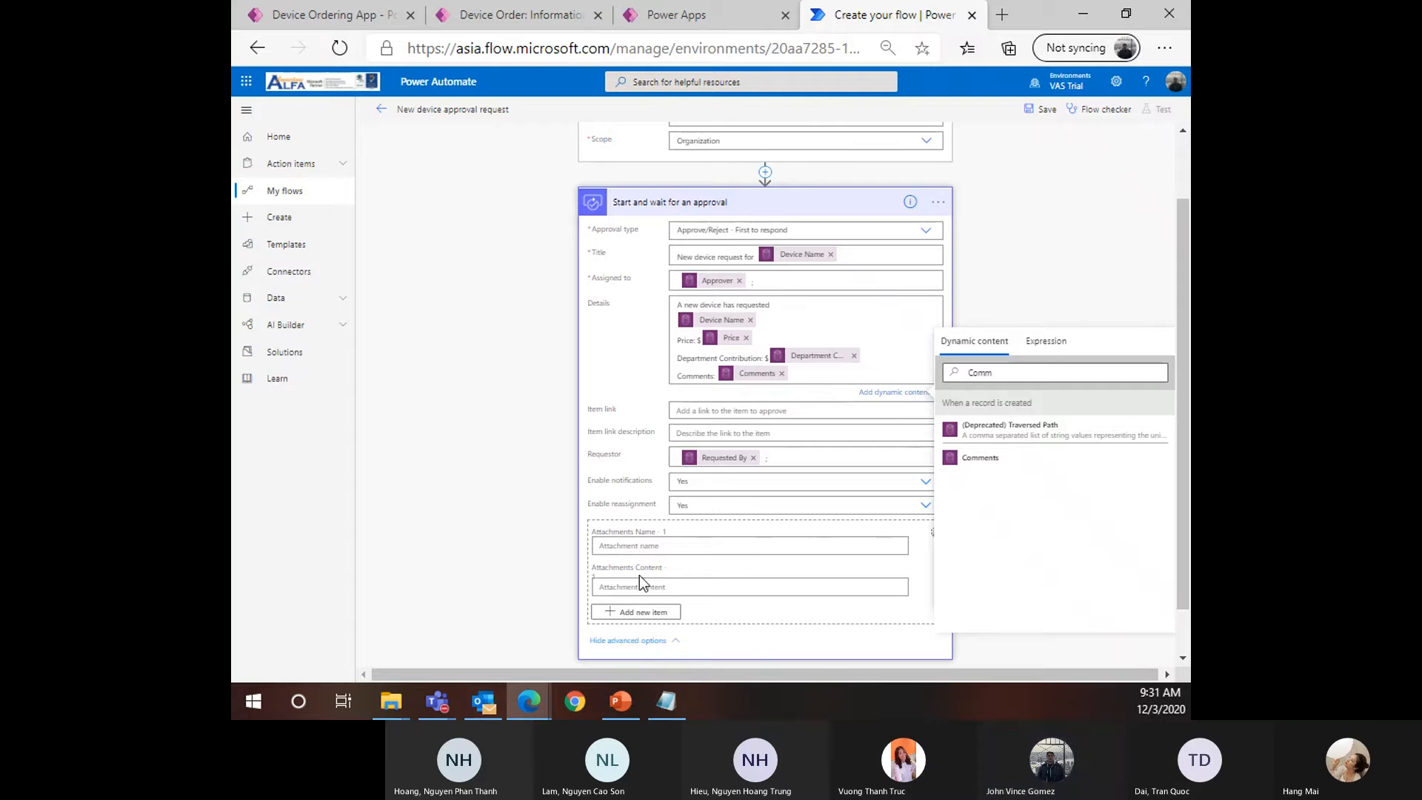
scroll(691, 524, "down", 1)
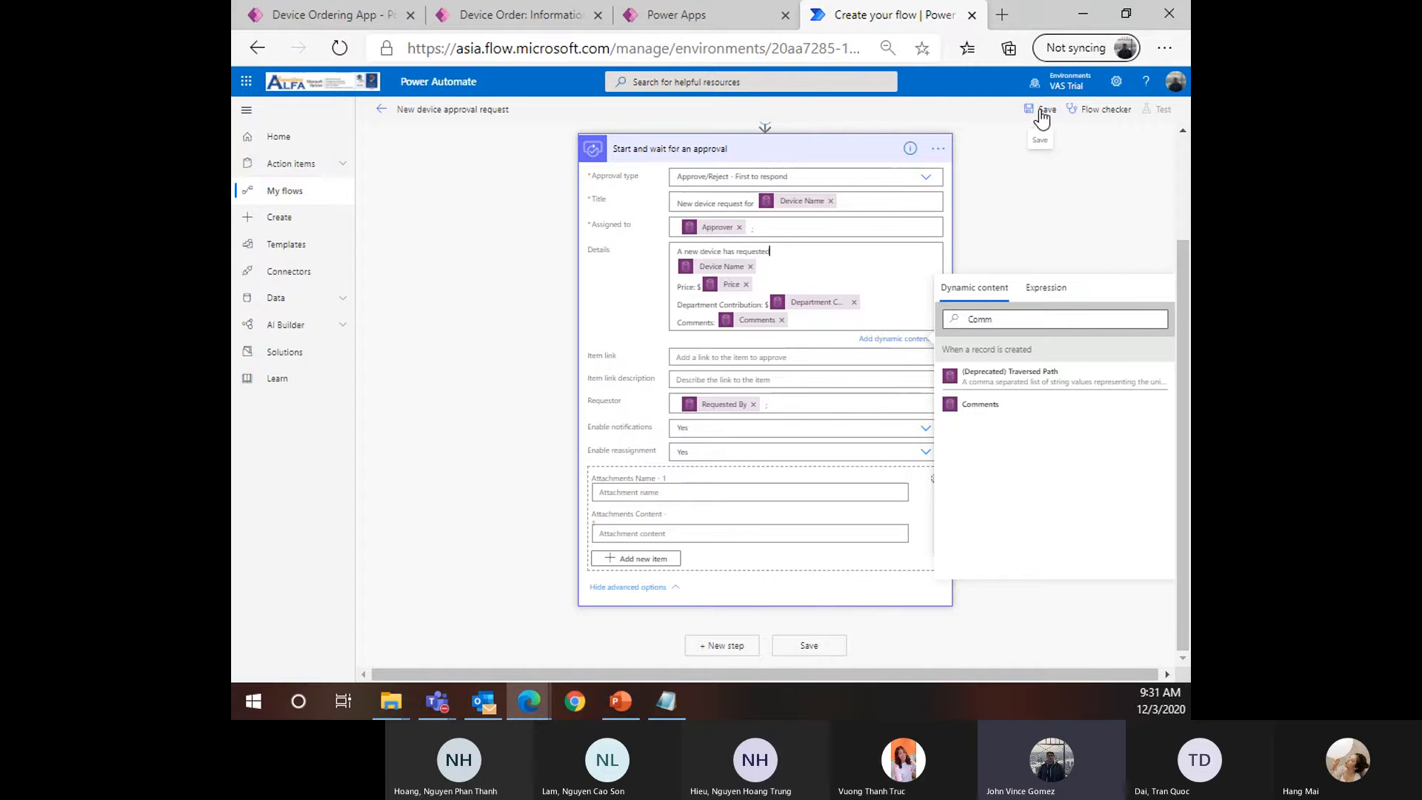
key("ctrl+plus")
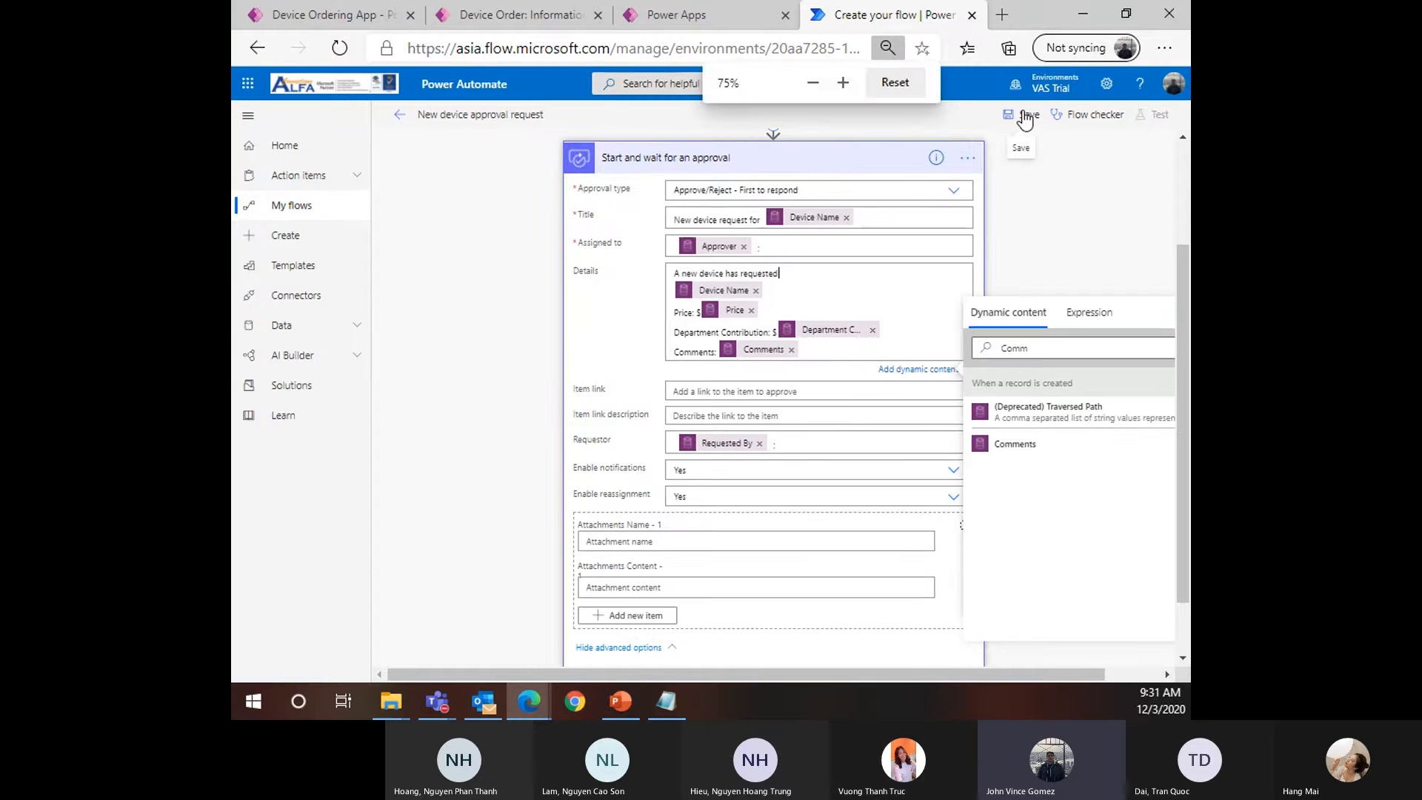
left_click(1026, 116)
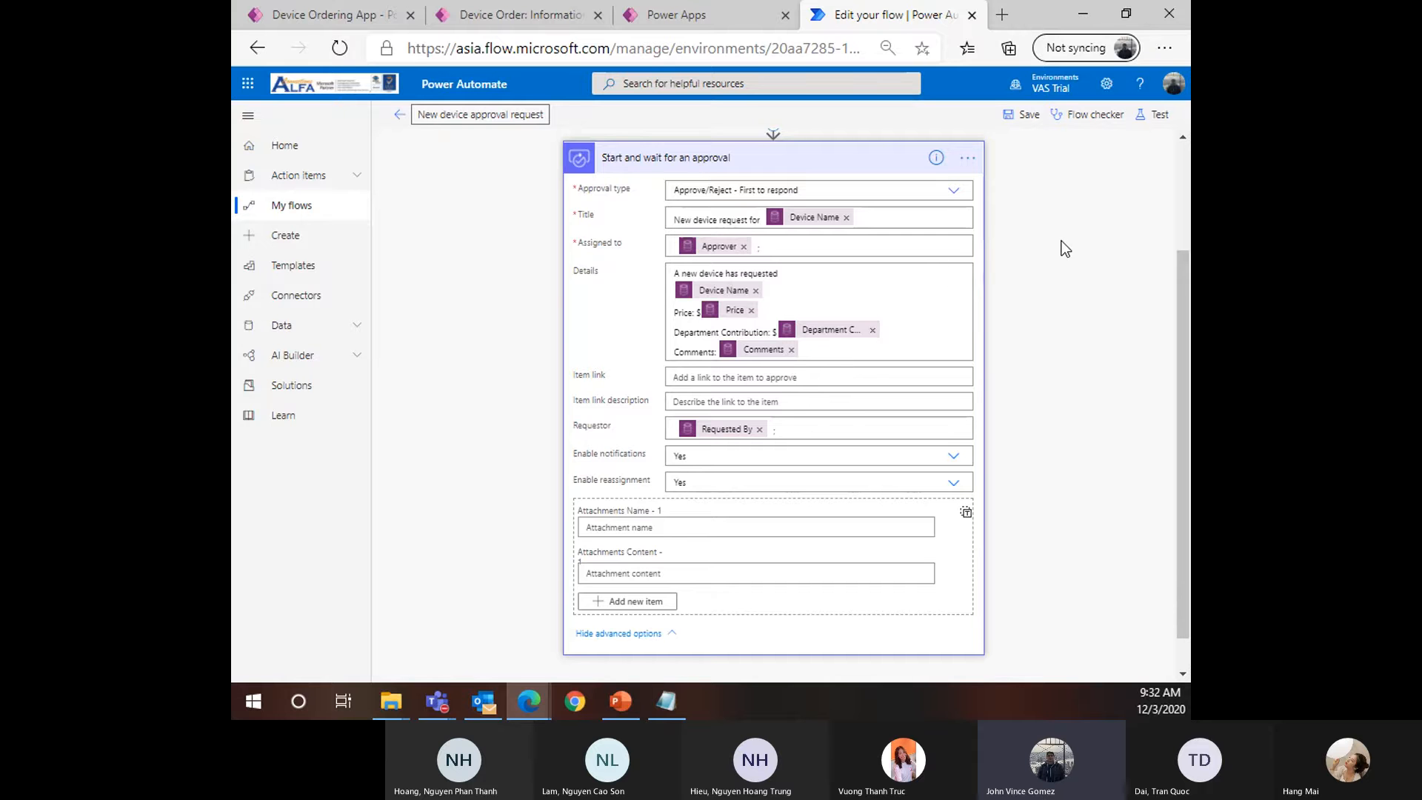
scroll(1082, 304, "up", 1)
scroll(1059, 222, "down", 2)
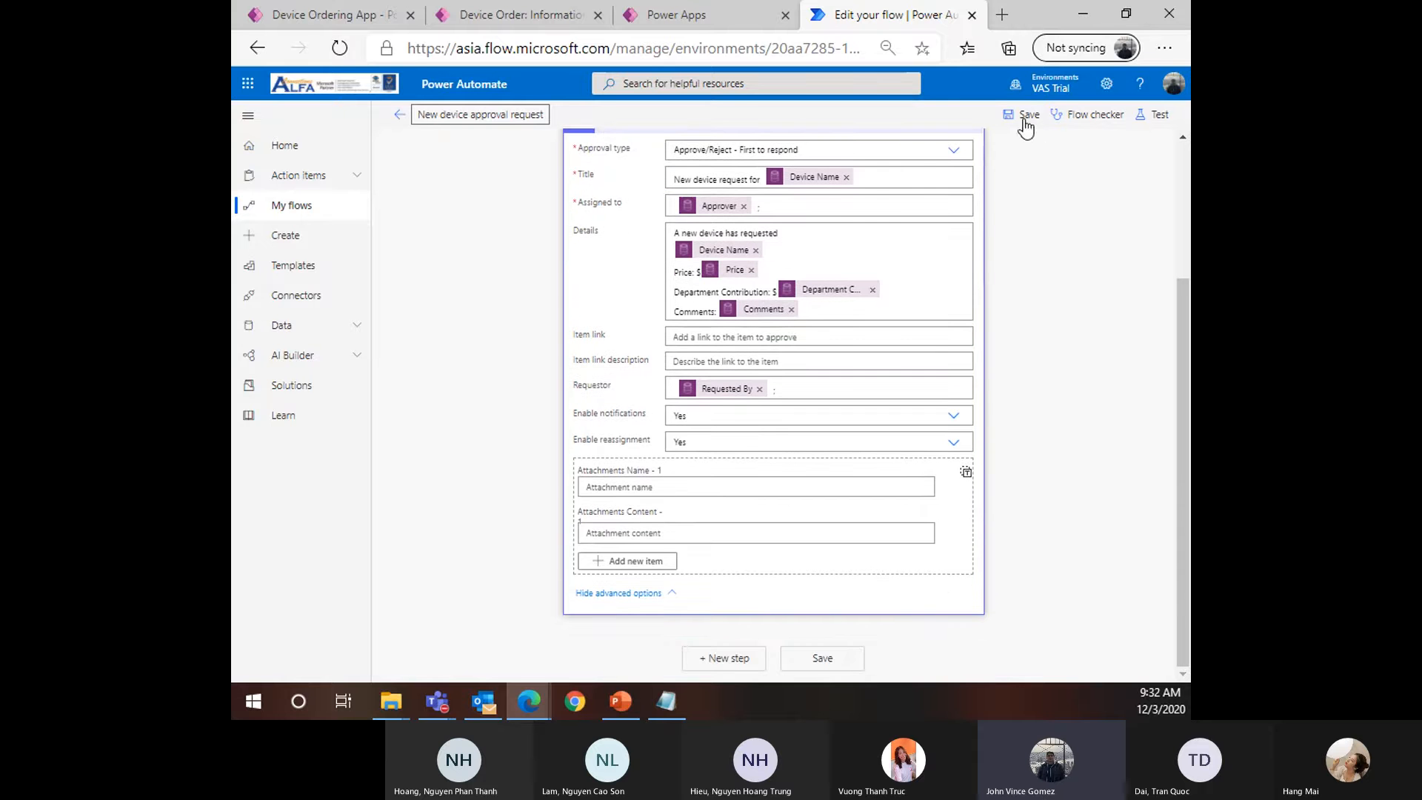
left_click(1024, 119)
scroll(667, 303, "up", 3)
Collapse the approval card and add a Condition (Control) step after it
left_click(696, 311)
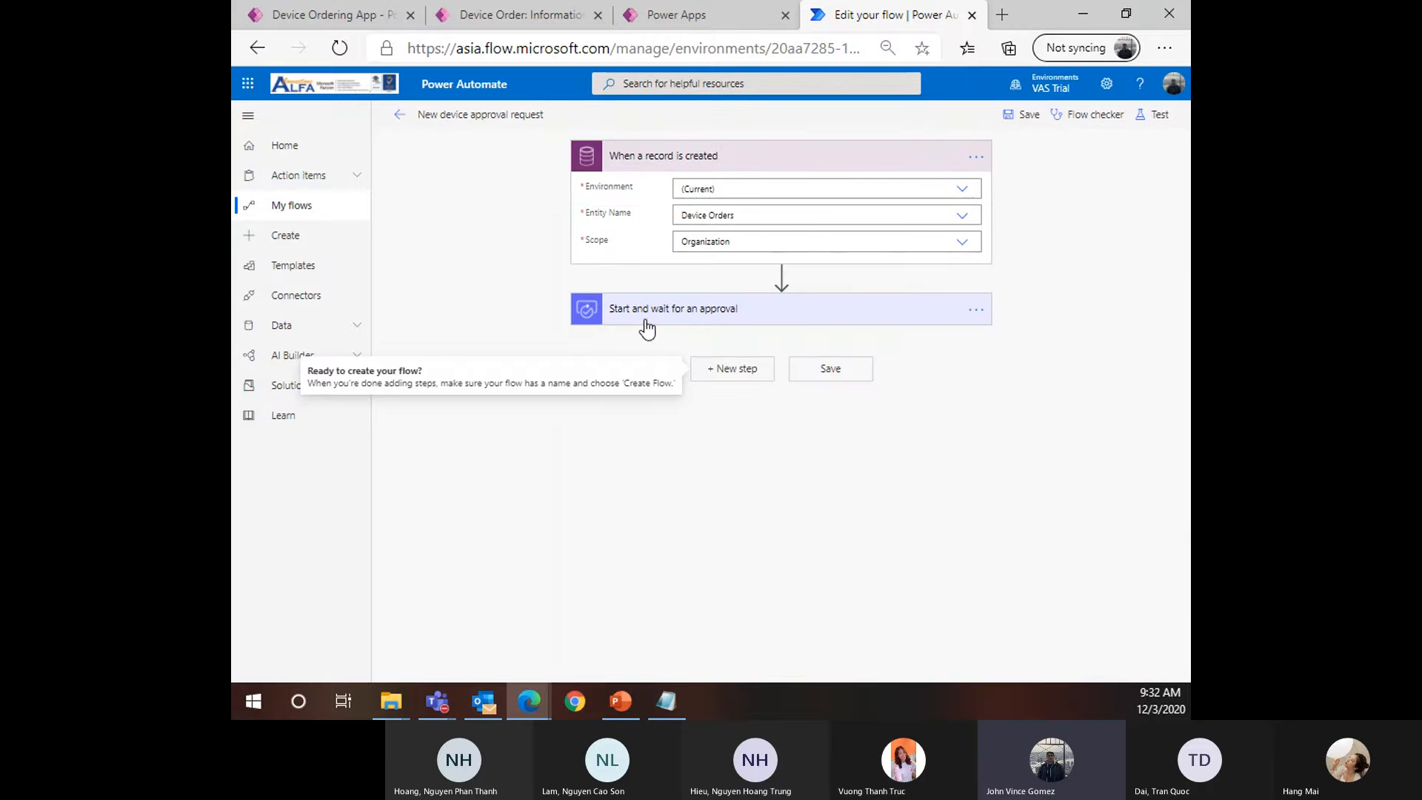
left_click(731, 368)
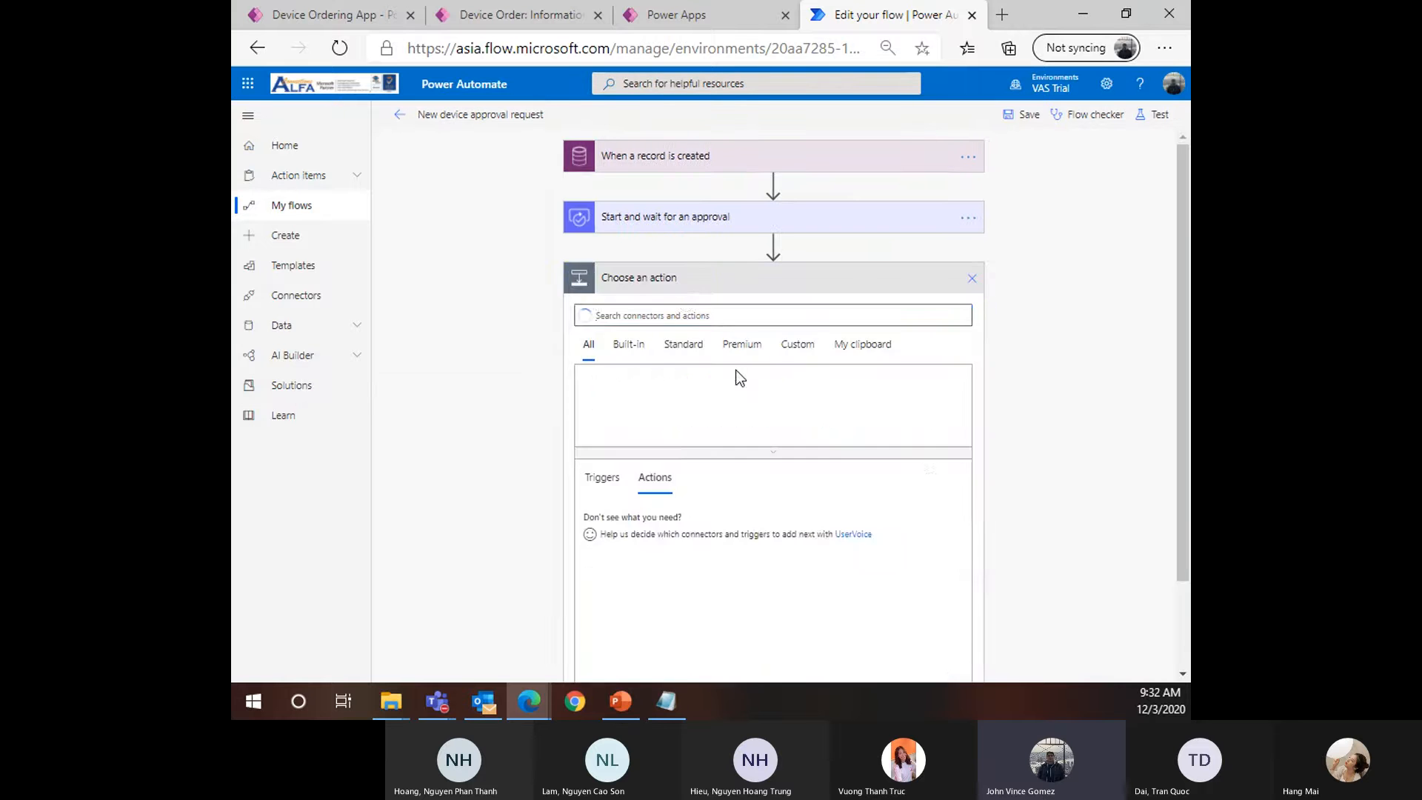
left_click(767, 282)
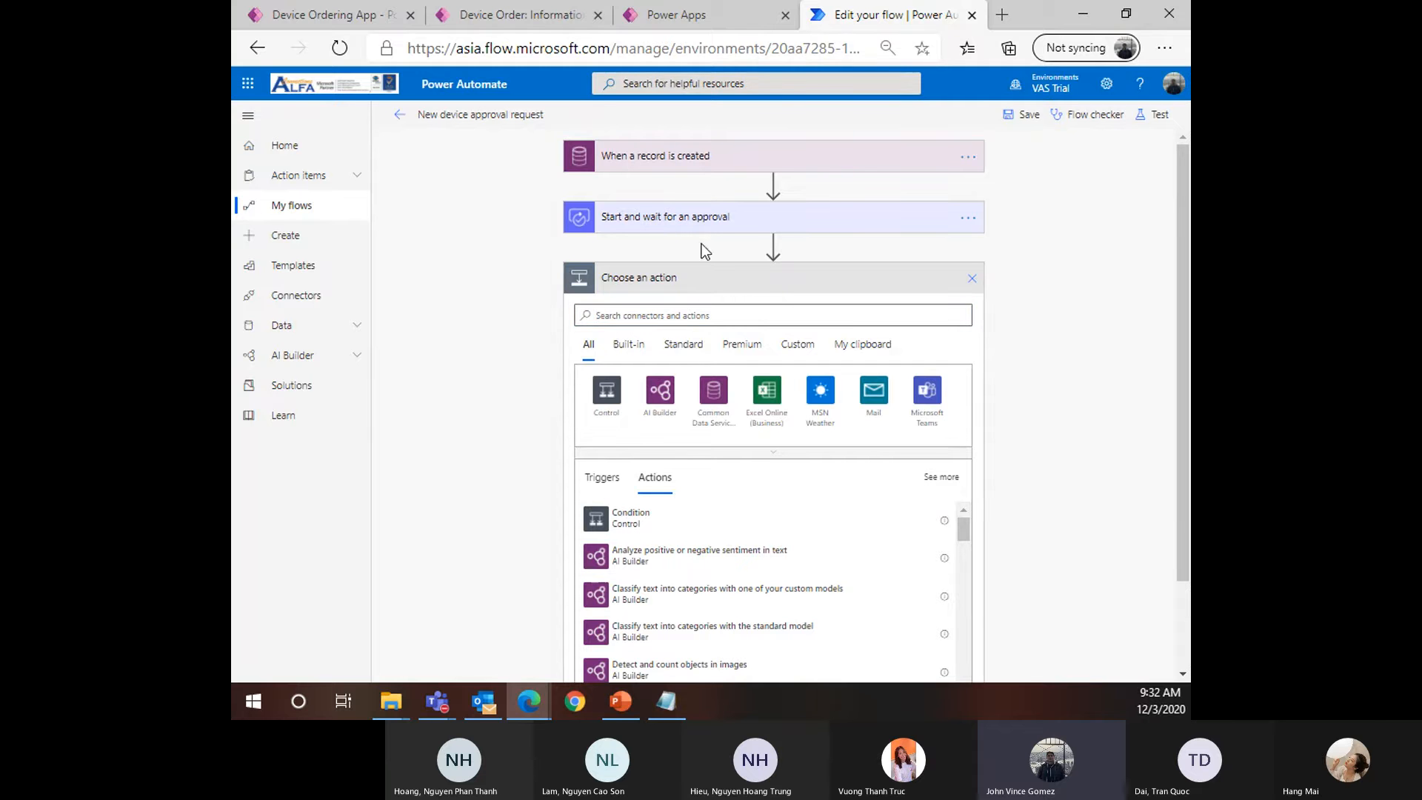
scroll(666, 326, "down", 1)
scroll(666, 326, "down", 2)
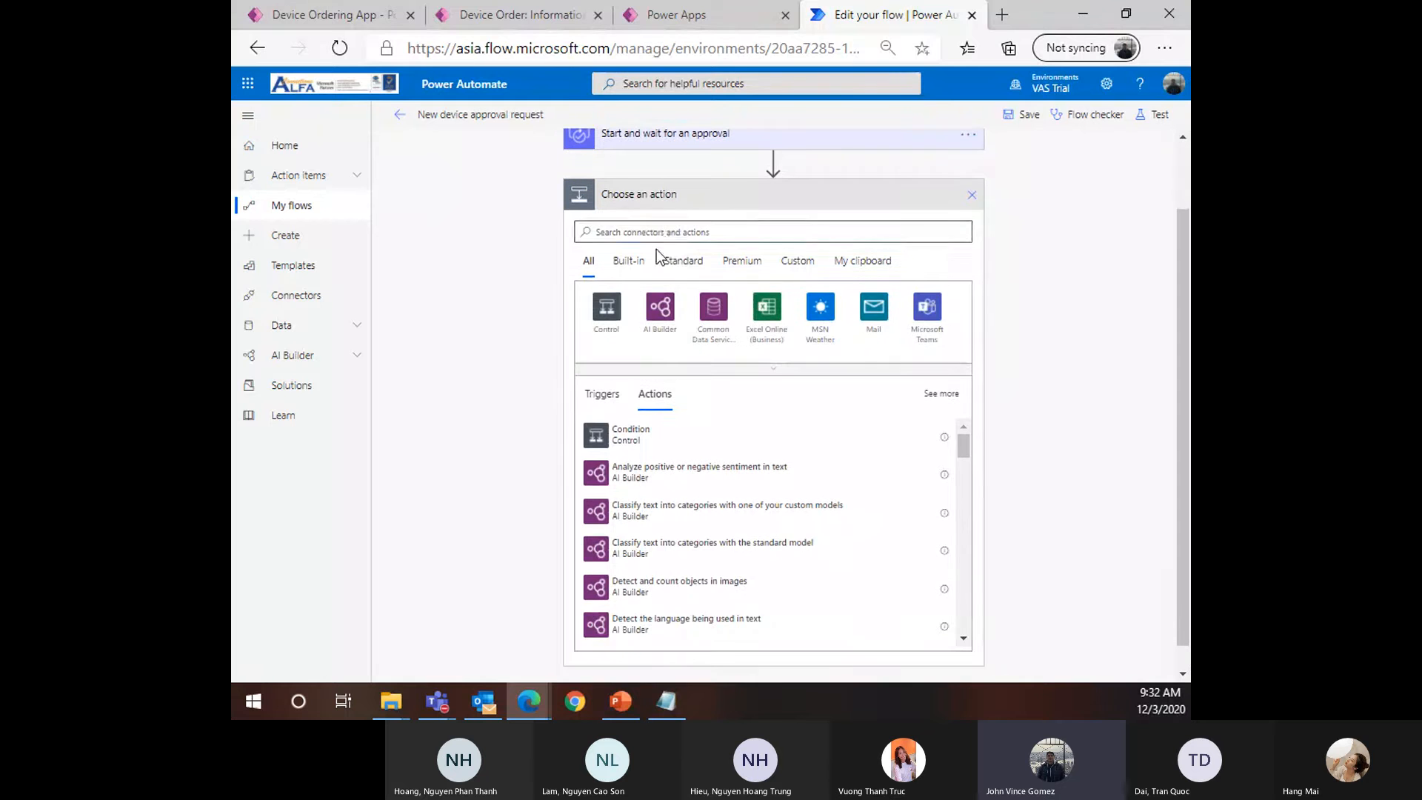
left_click(662, 231)
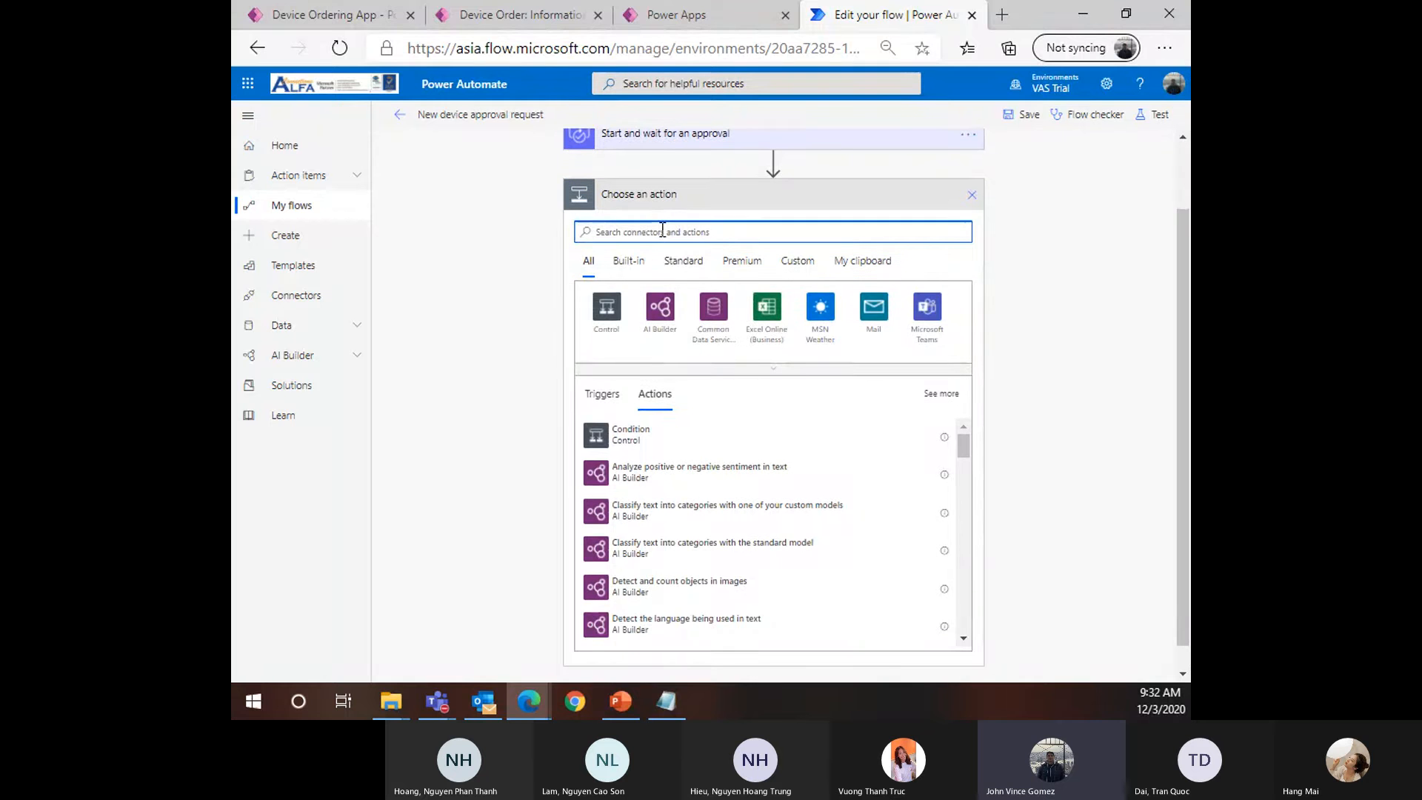
type("Condit")
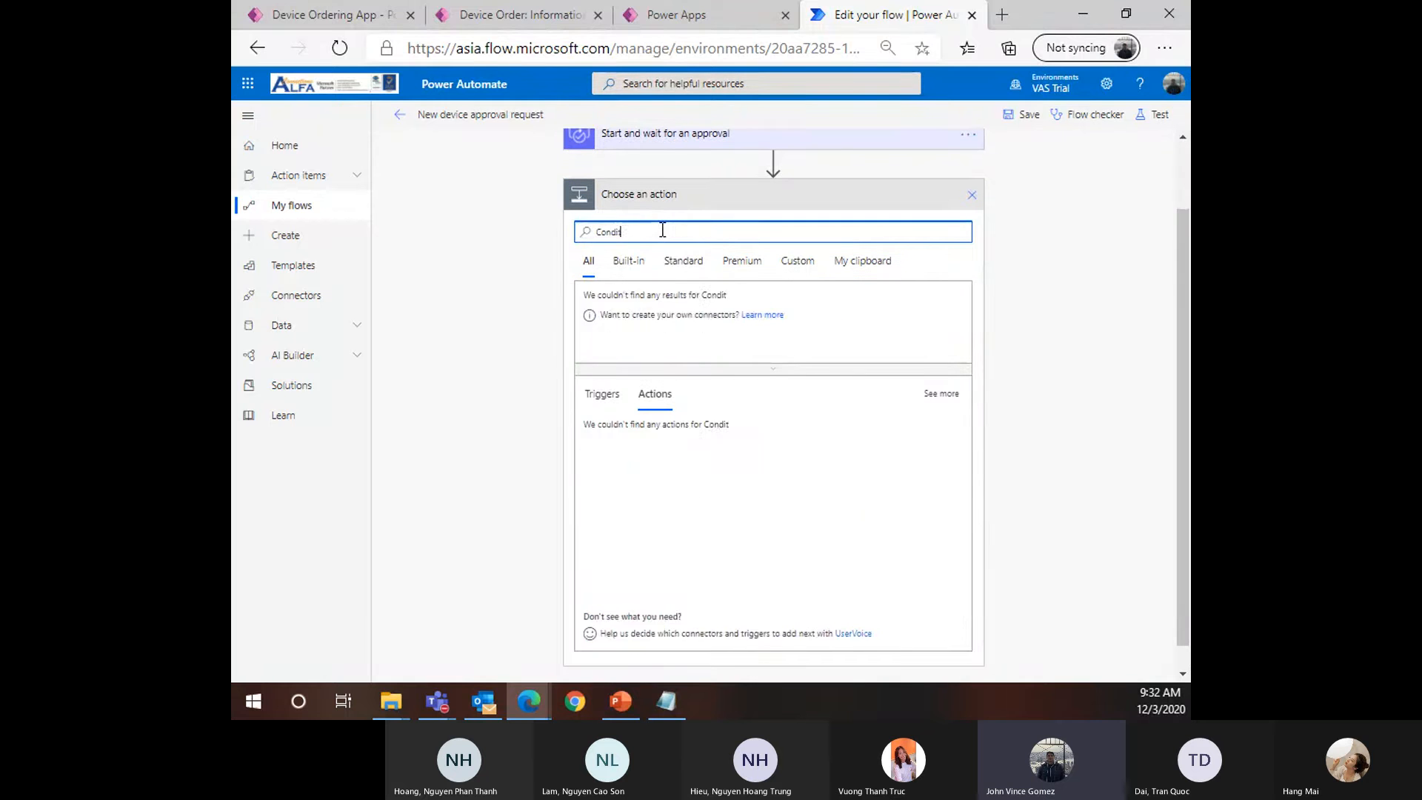
type("ion")
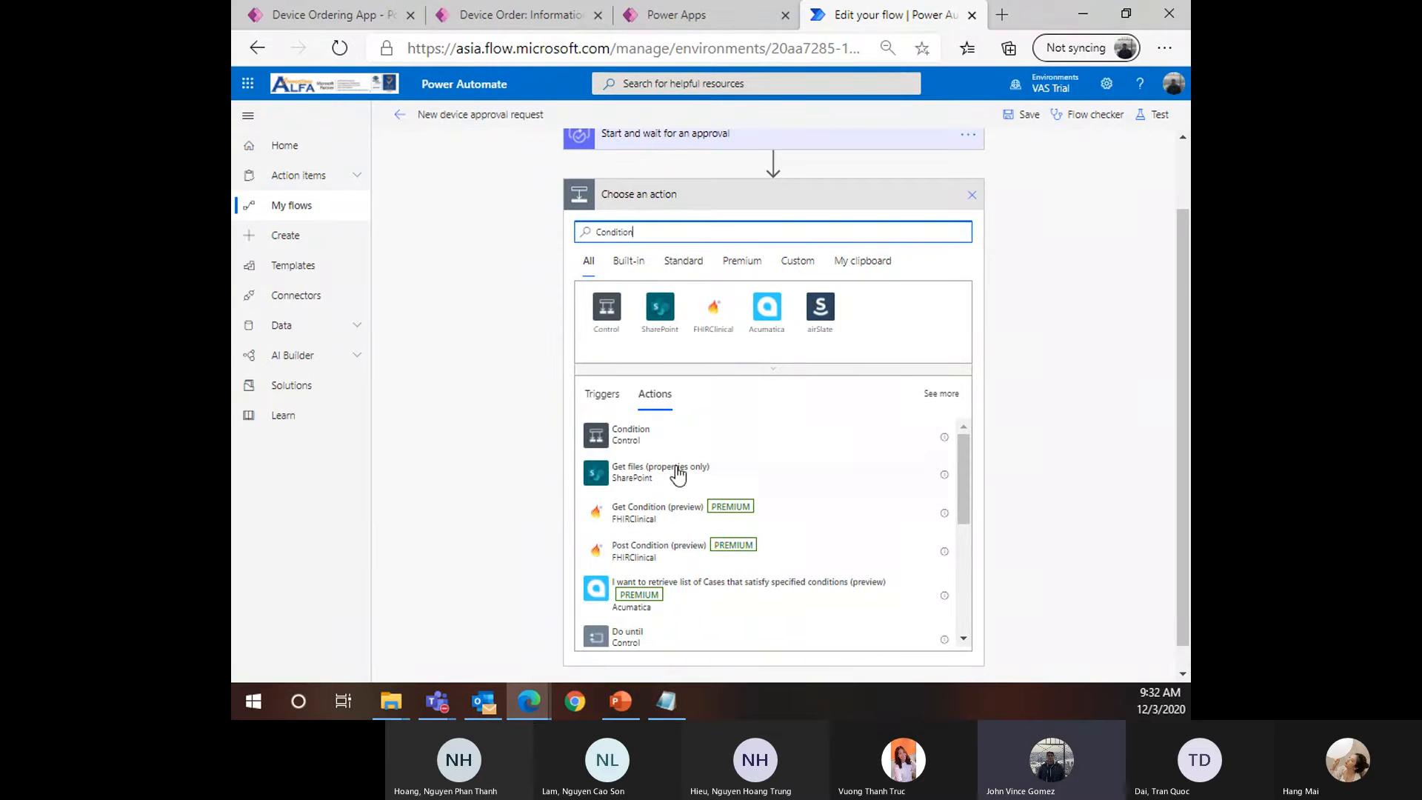
left_click(655, 438)
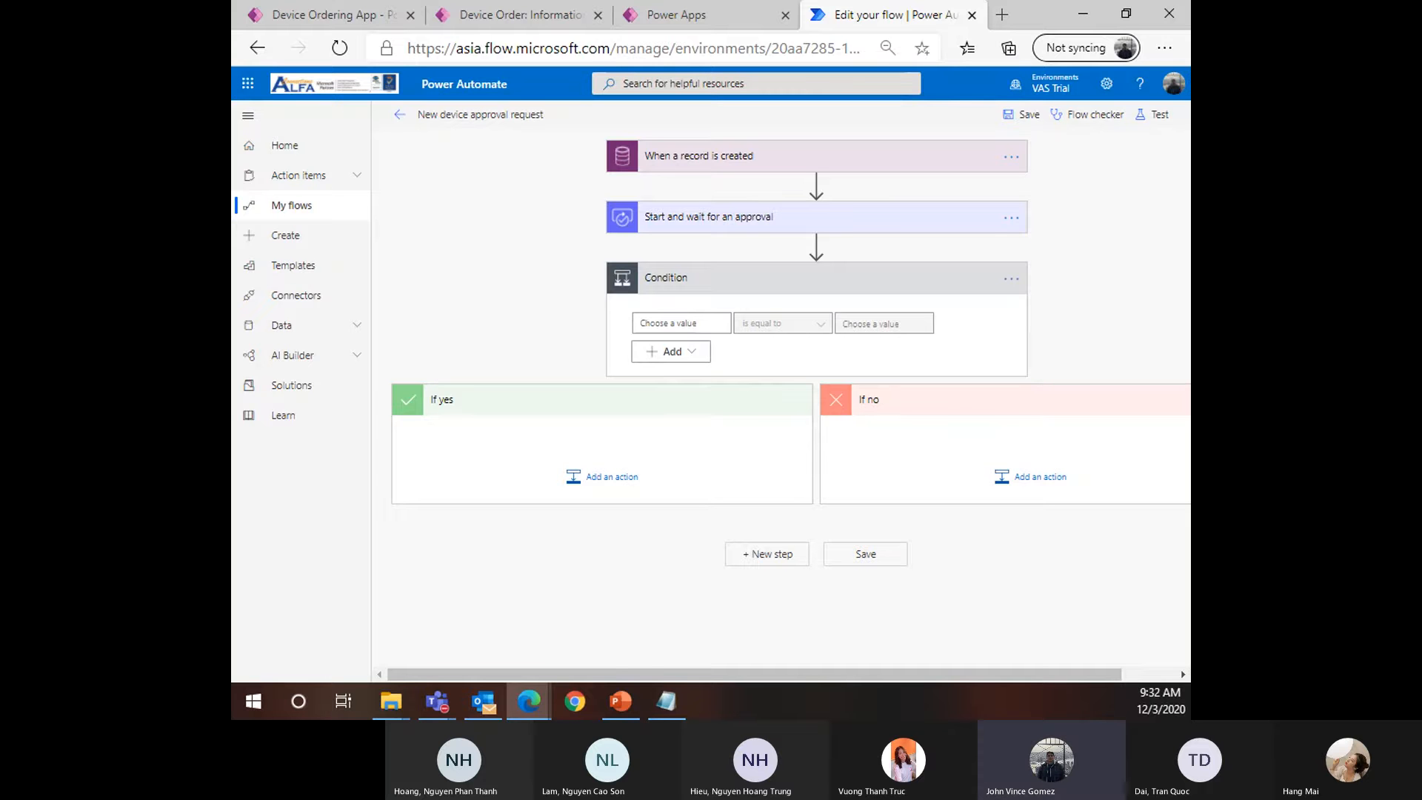
Insert the approval's Outcome token in the first condition box and type 'Approve' as the compared value
left_click(677, 322)
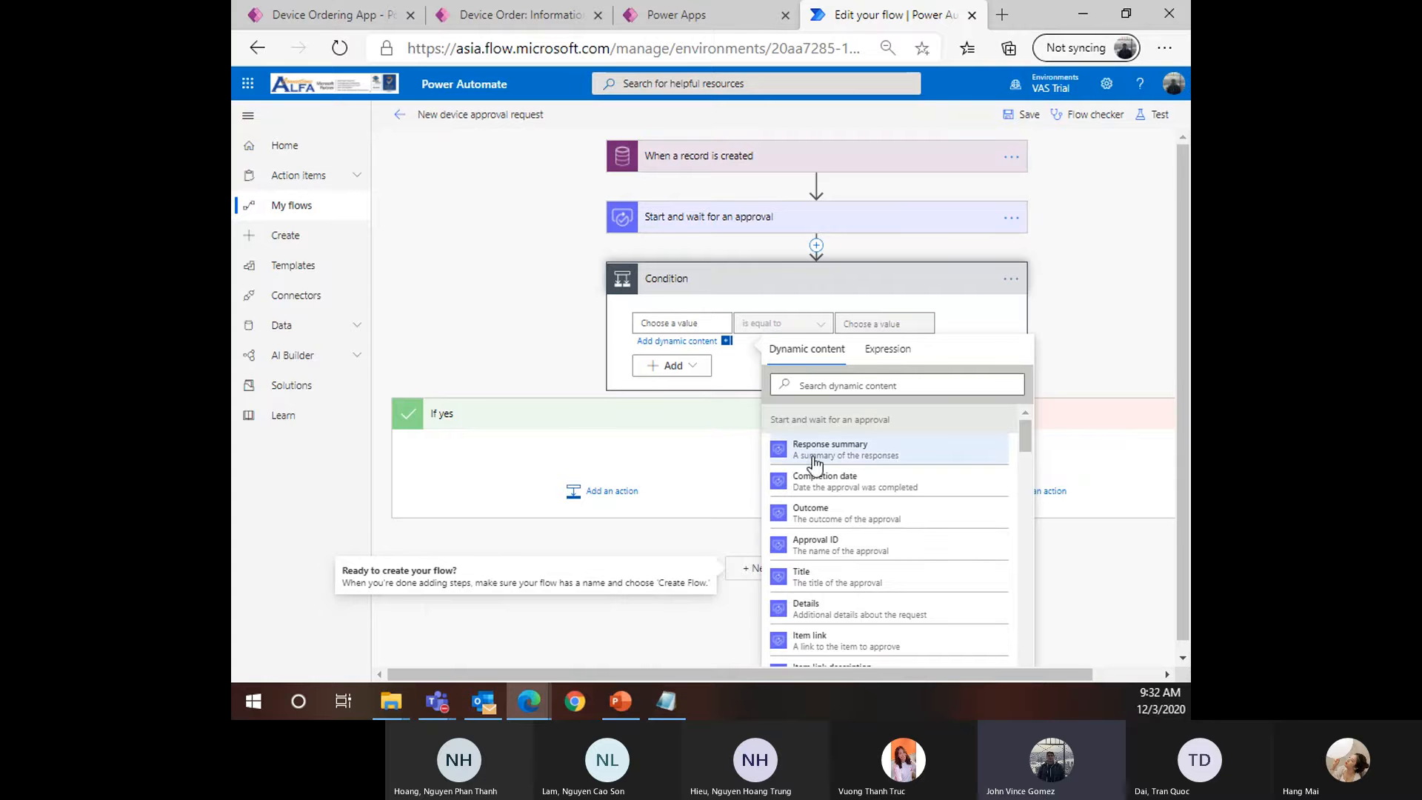
scroll(897, 567, "down", 5)
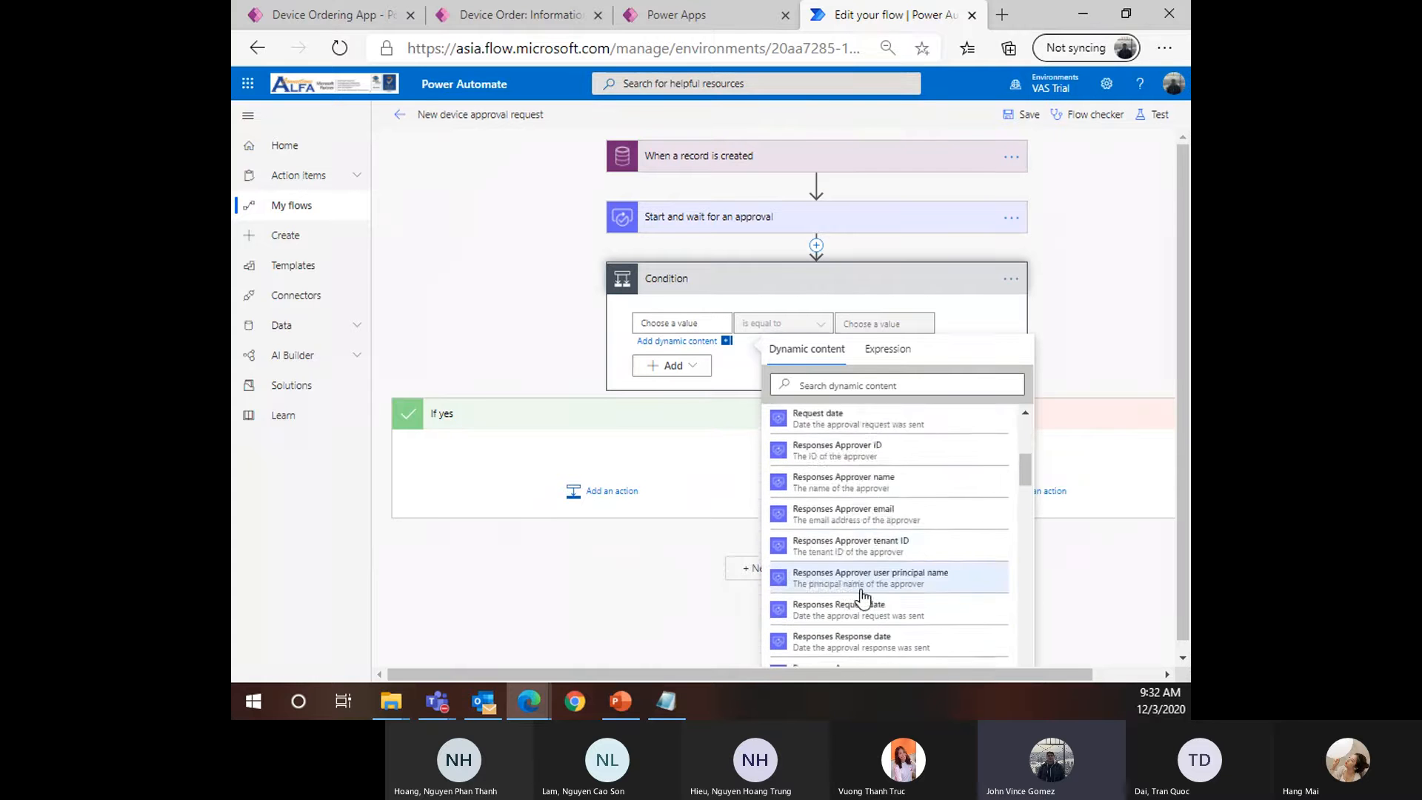
scroll(856, 576, "down", 2)
scroll(866, 533, "up", 8)
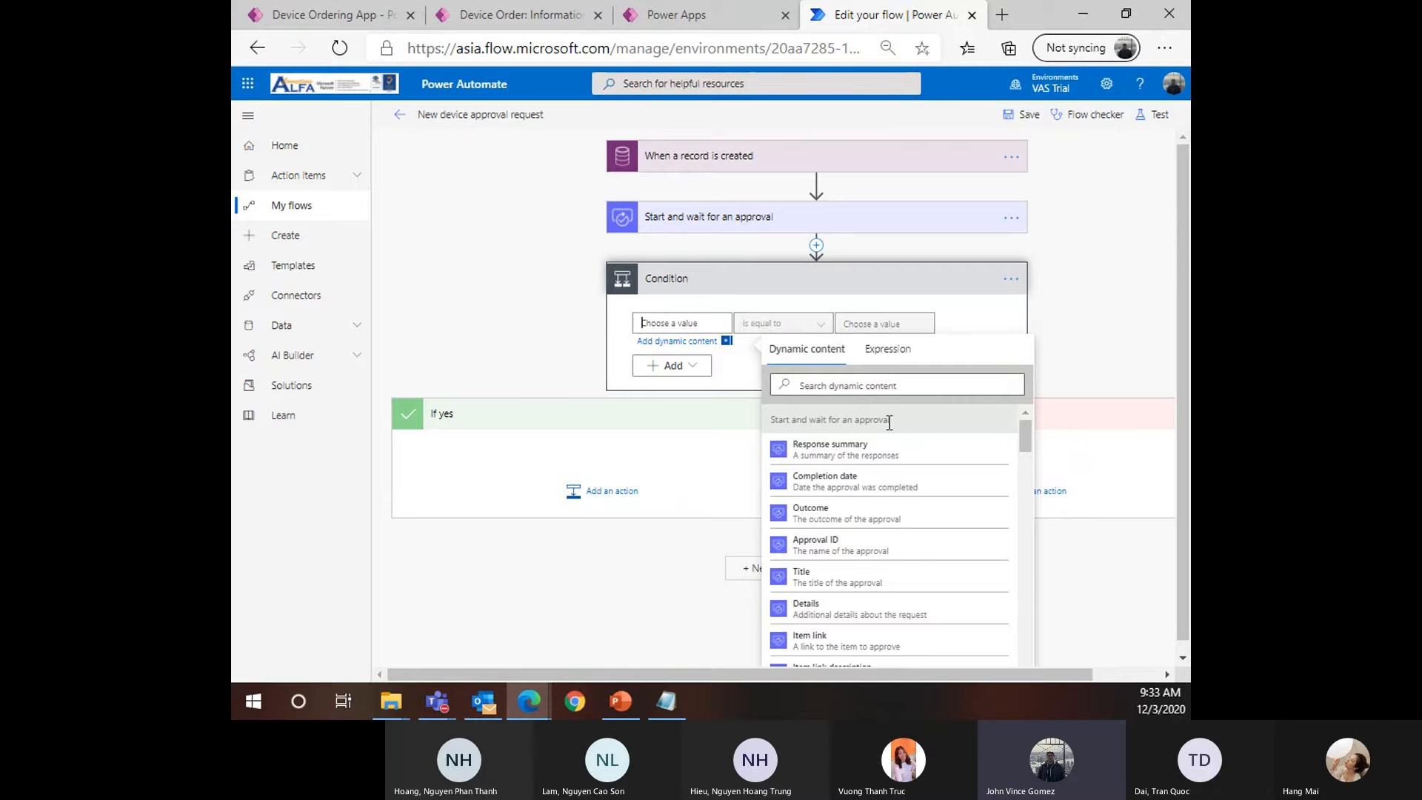
mouse_move(1024, 446)
left_mouse_down()
mouse_move(1028, 493)
mouse_move(1024, 425)
left_mouse_up()
left_click_drag(777, 419, 904, 416)
mouse_move(1025, 432)
left_mouse_down()
mouse_move(1022, 582)
mouse_move(1030, 425)
left_mouse_up()
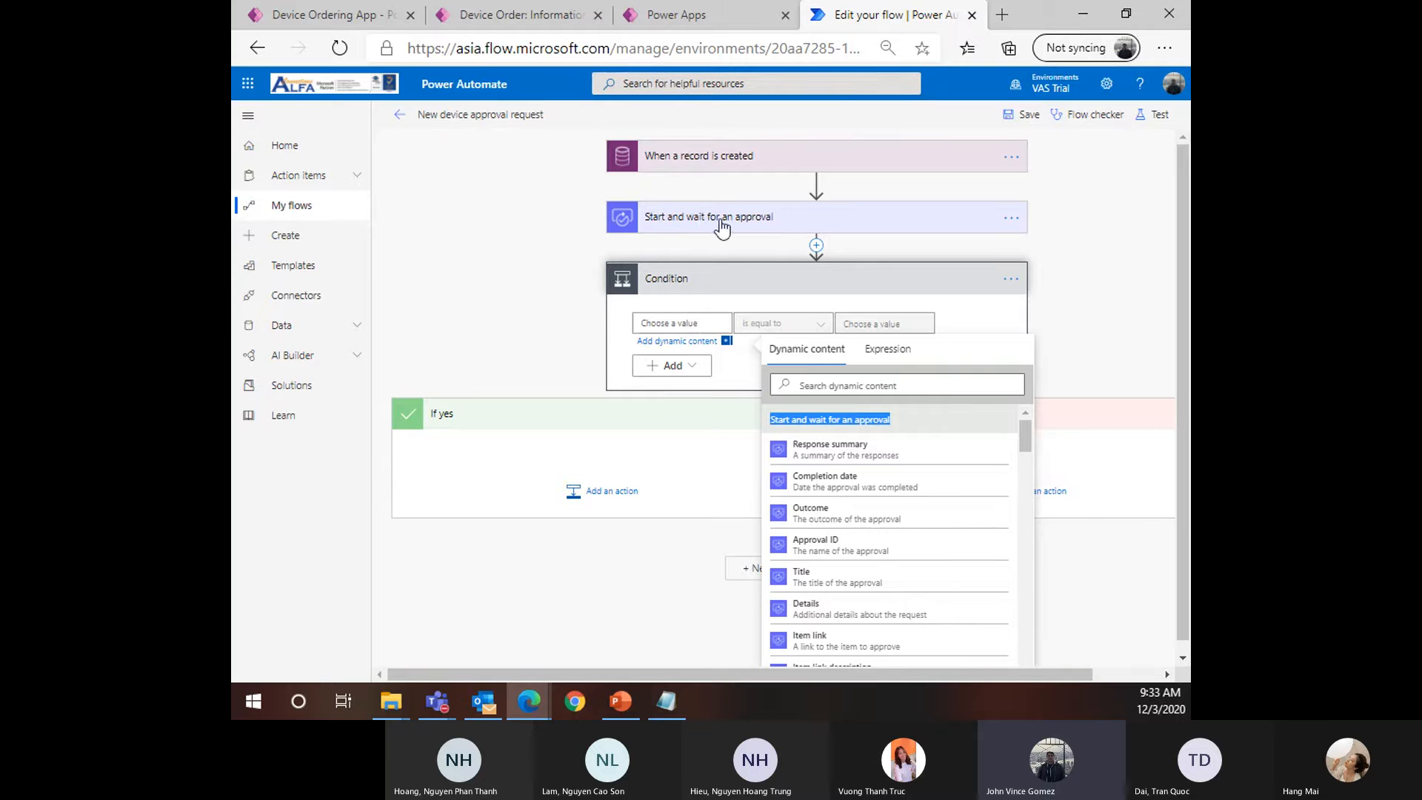
left_click(680, 322)
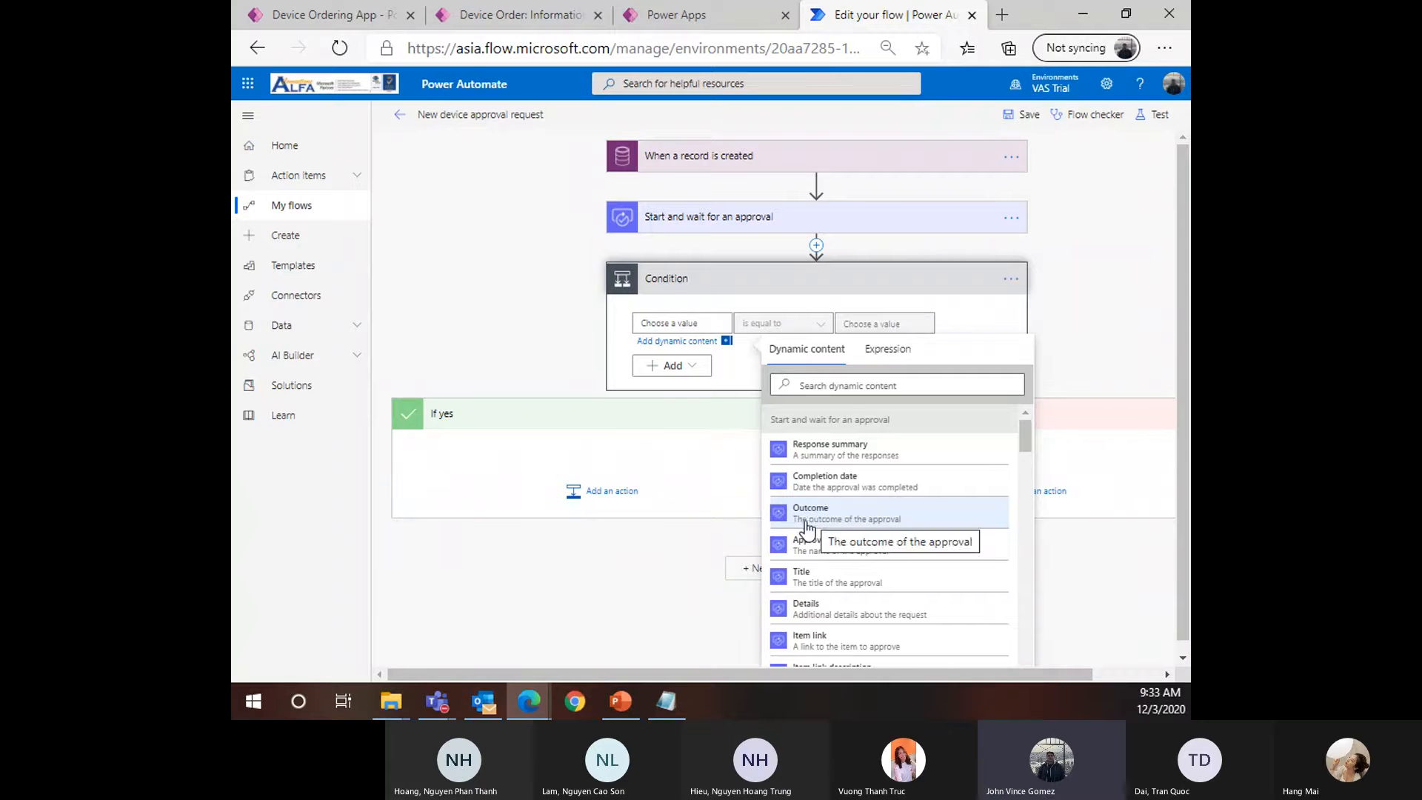
left_click(876, 520)
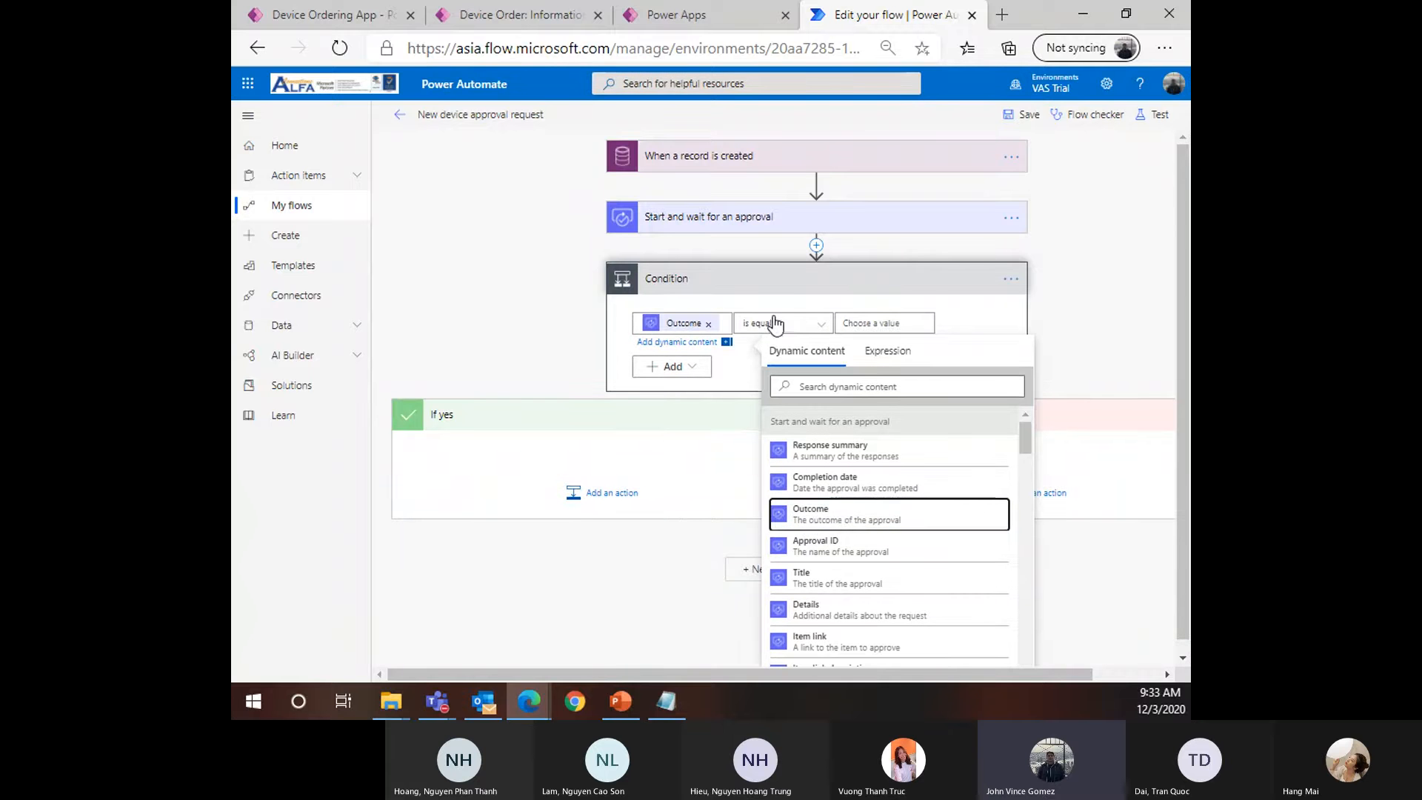
left_click(905, 324)
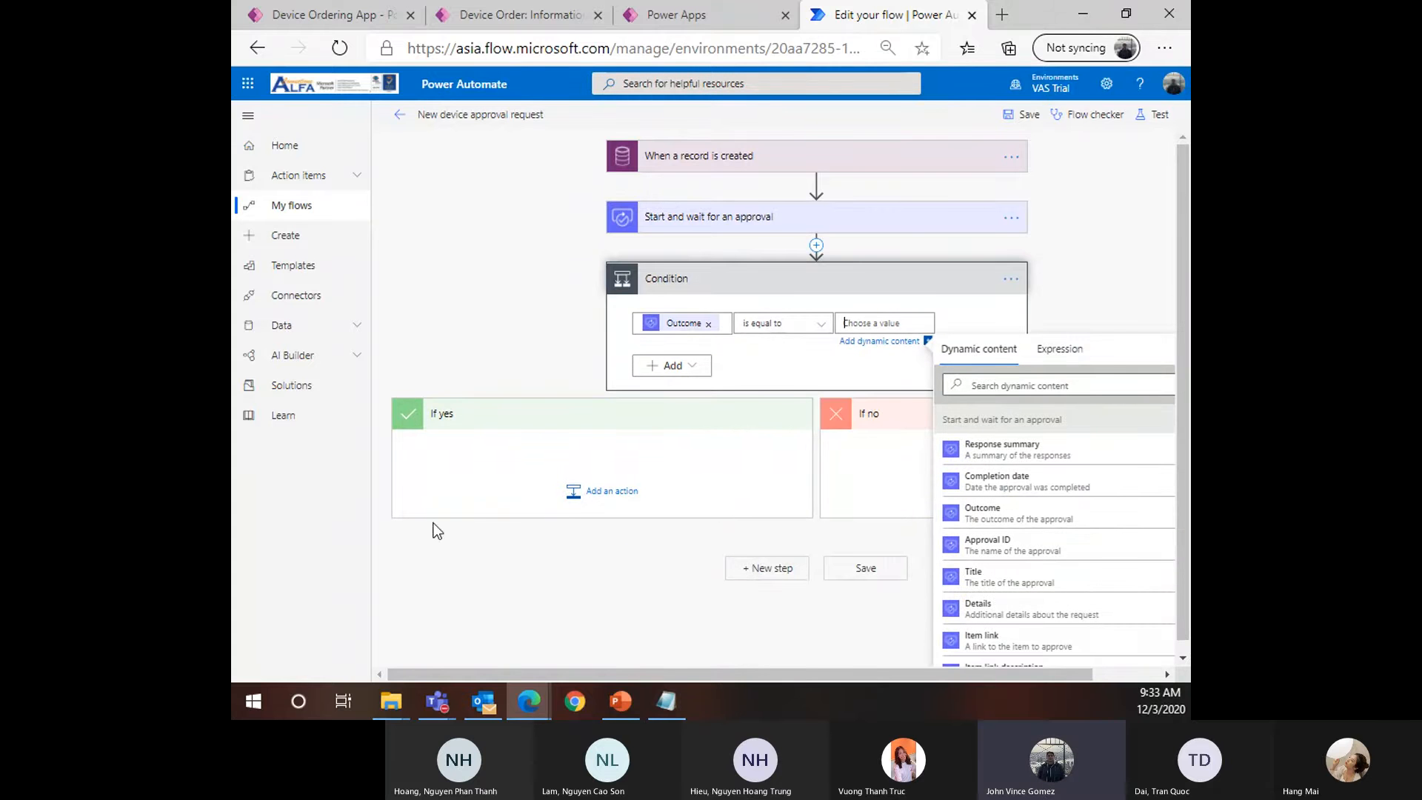
type("Approve")
Set the approval type to Everyone must approve and add Device Name to its title
left_click(766, 232)
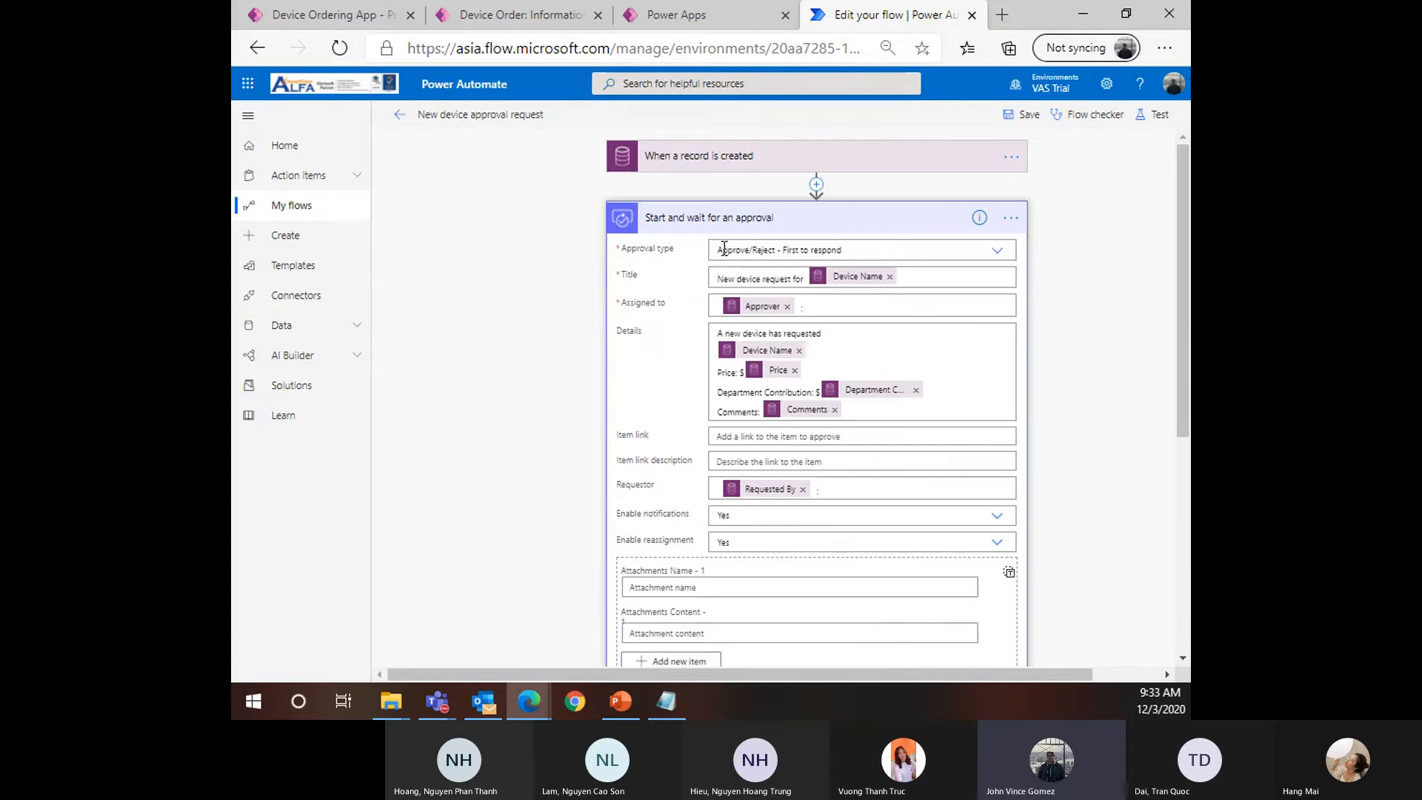
left_click_drag(720, 250, 807, 251)
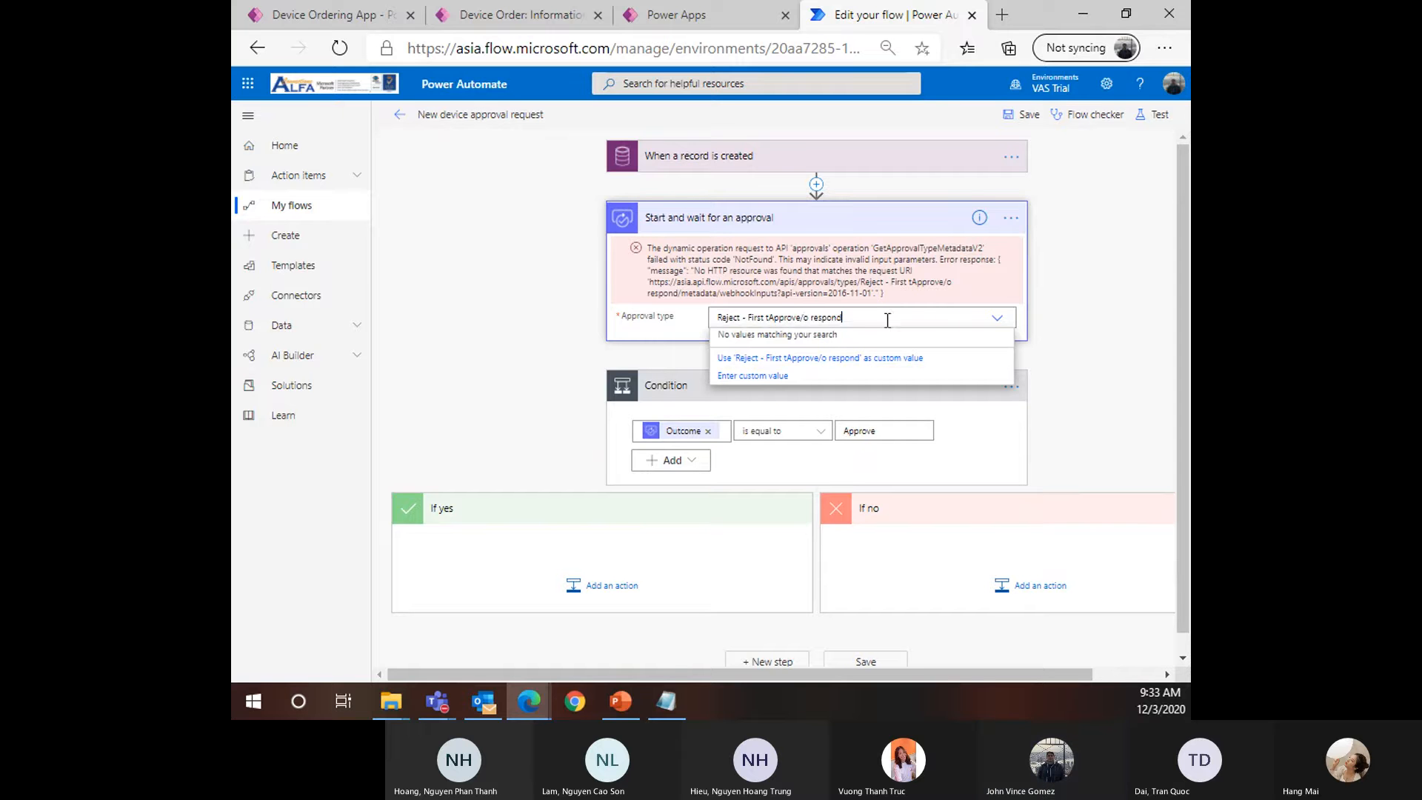
key("ctrl+a")
key("BackSpace")
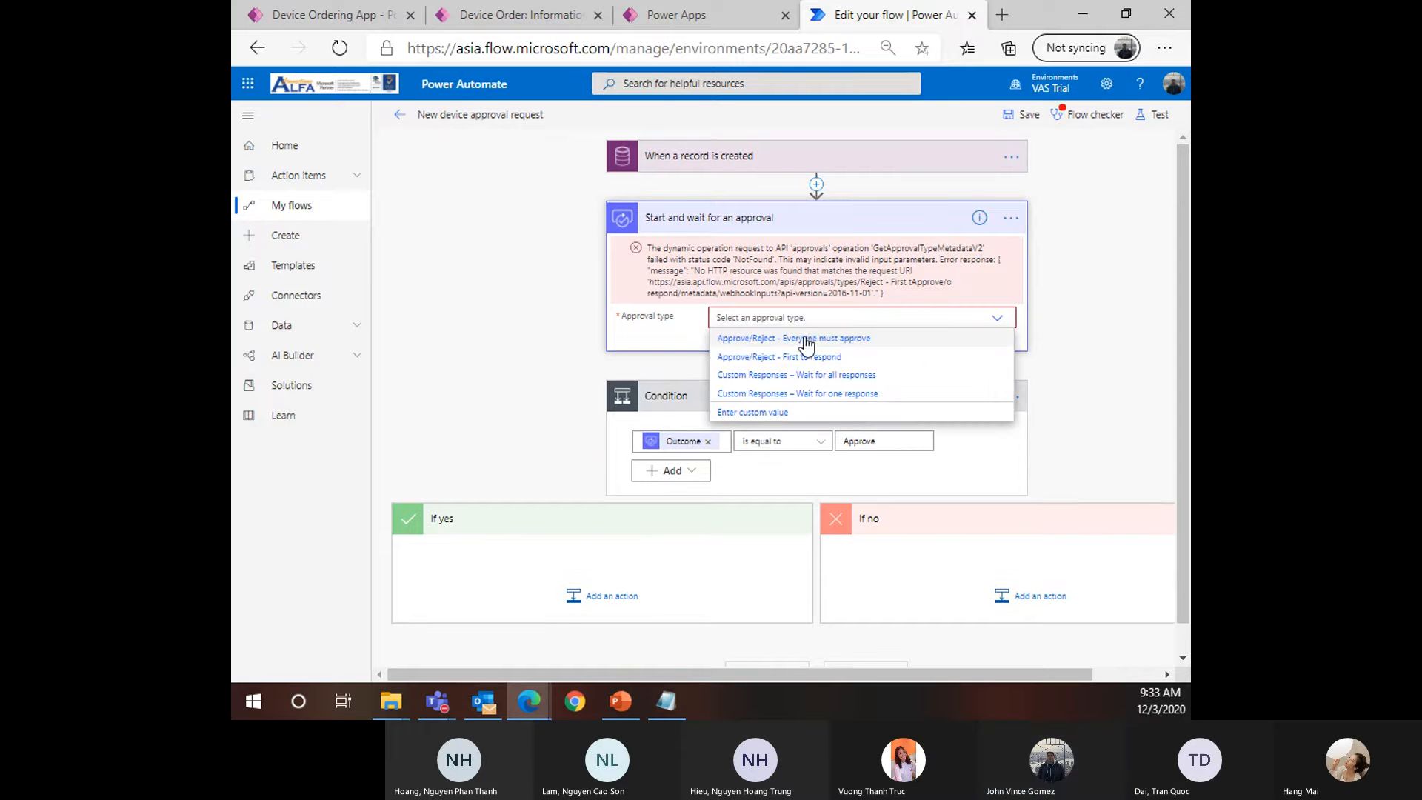
left_click(806, 343)
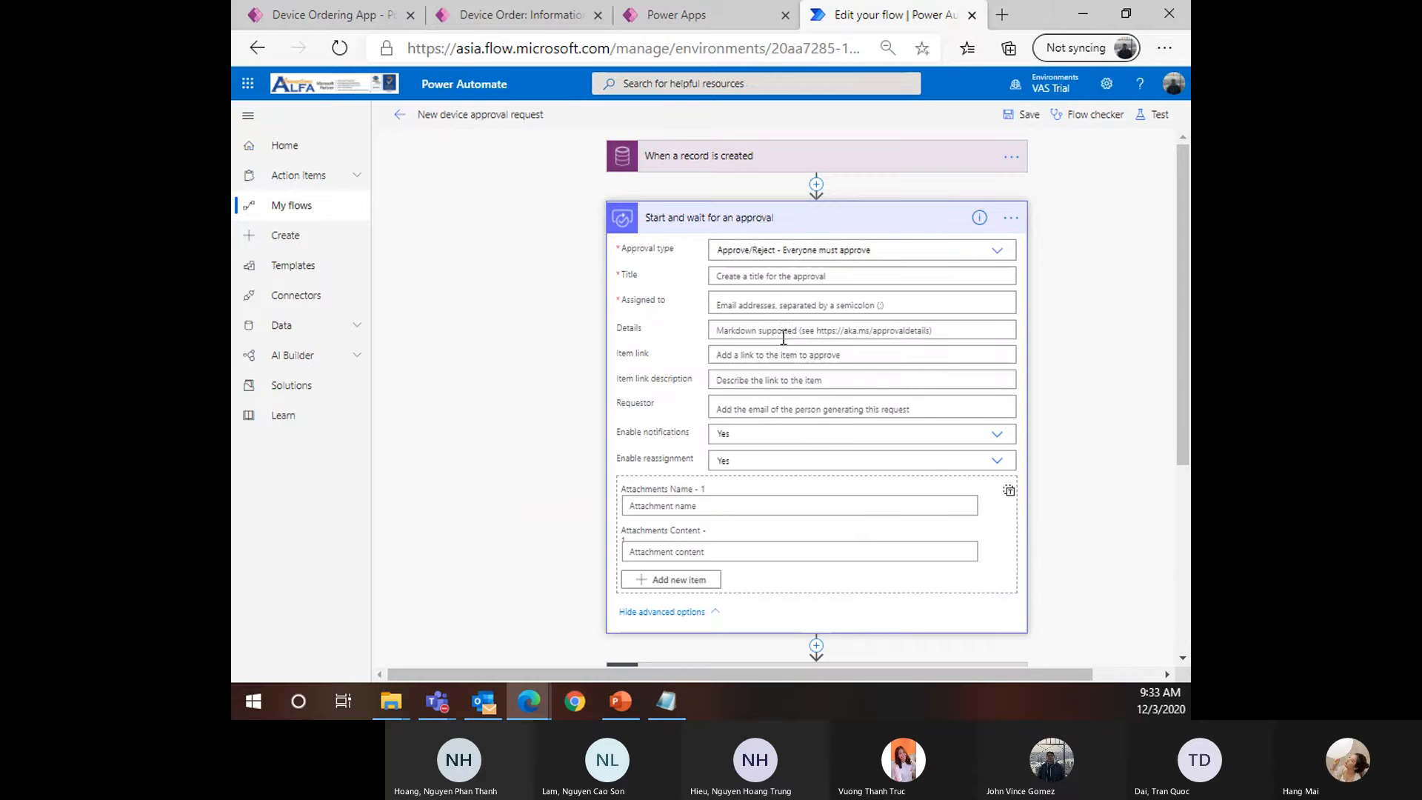
left_click(768, 282)
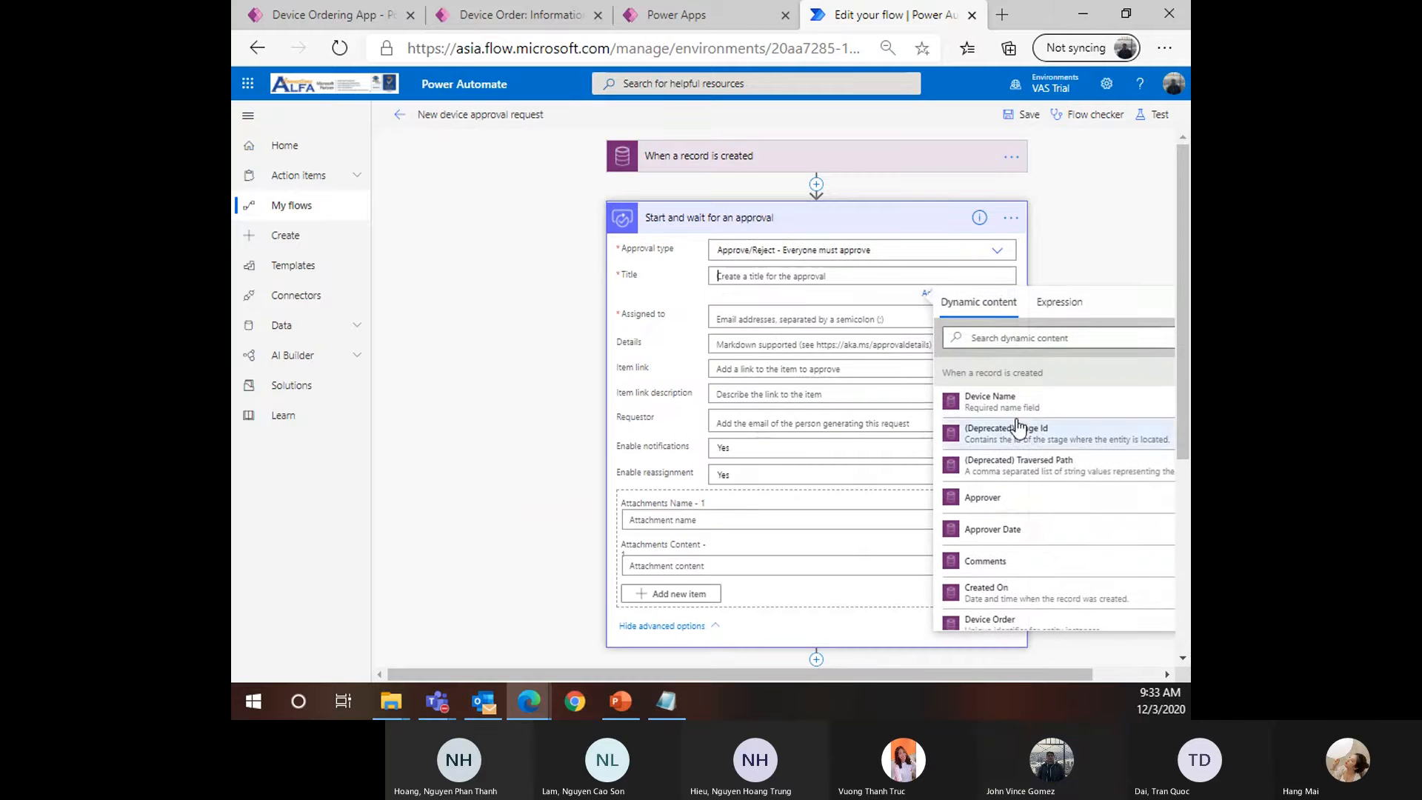
left_click(991, 402)
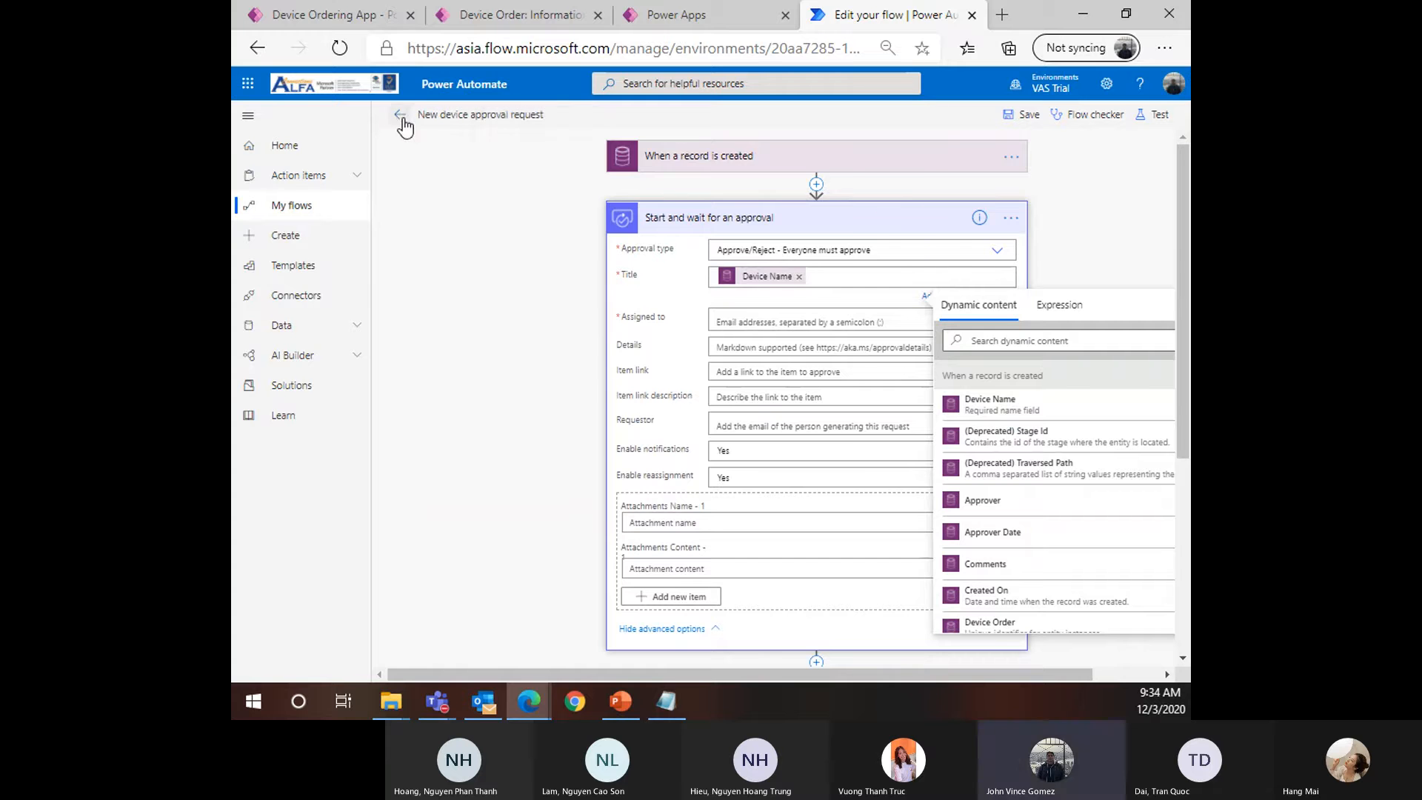
Leave the editor without saving, reopen the flow for editing and start a new step
left_click(399, 115)
left_click(813, 185)
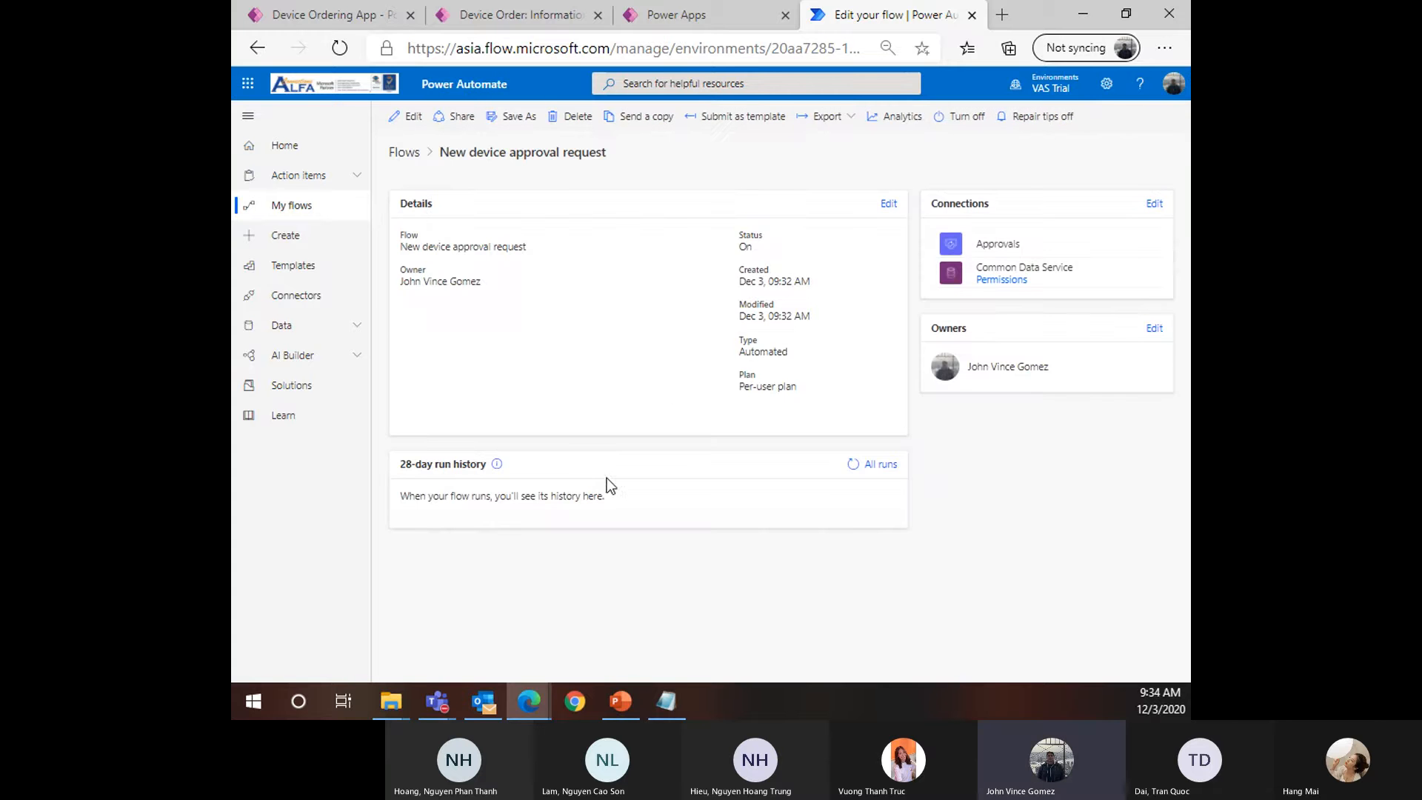
left_click(406, 117)
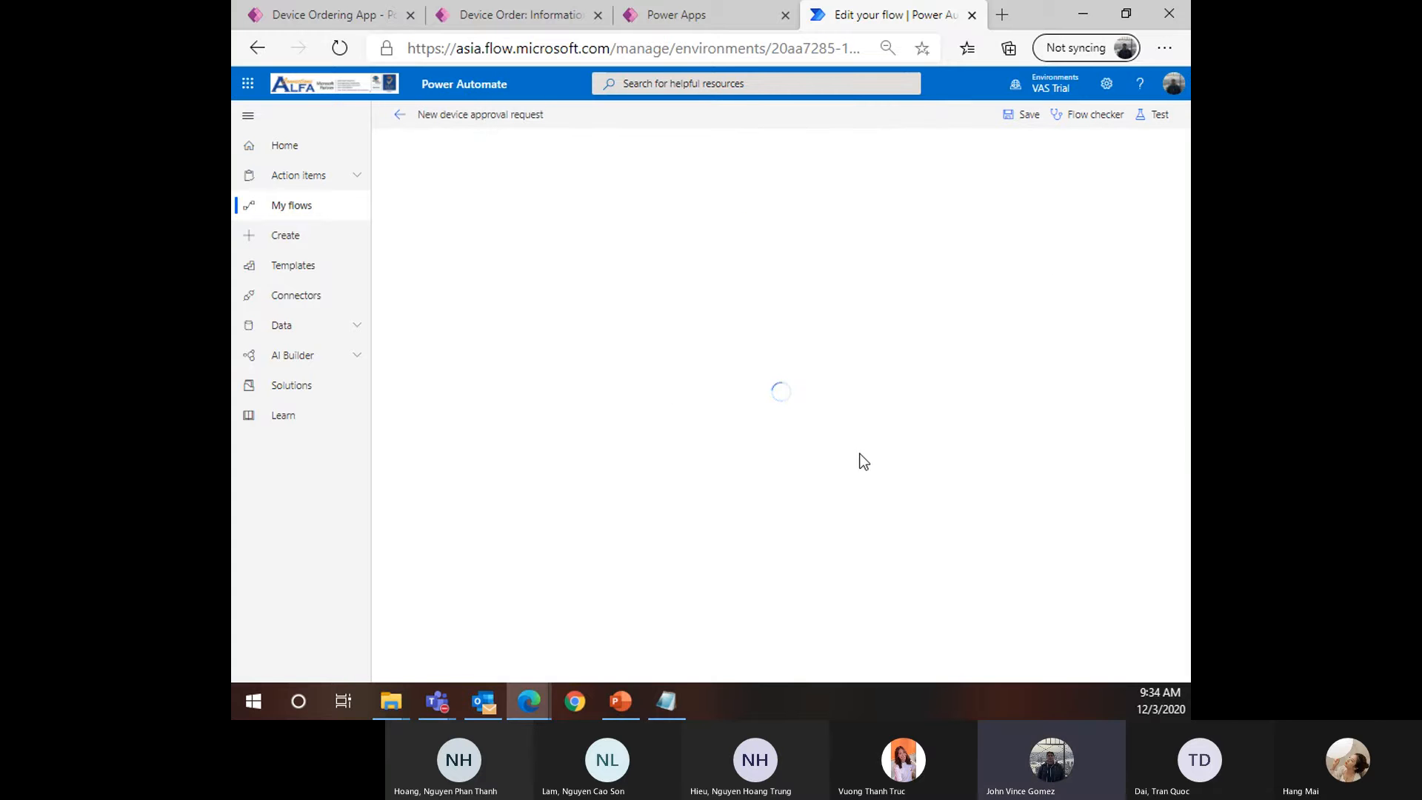
left_click(708, 277)
left_click(711, 219)
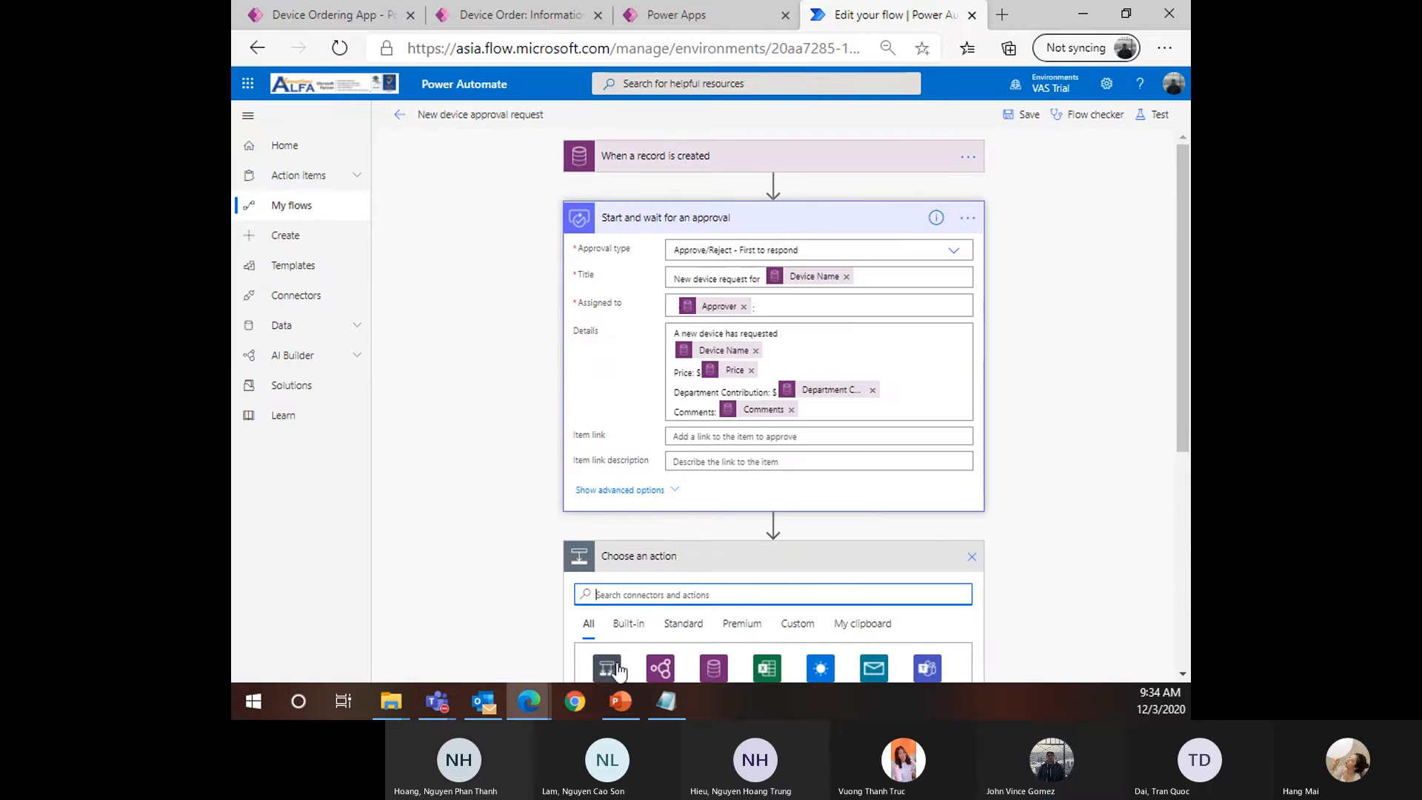
Choose Condition, put Outcome in the first box and type 'Approve' as the comparison value
scroll(651, 570, "down", 3)
left_click(609, 552)
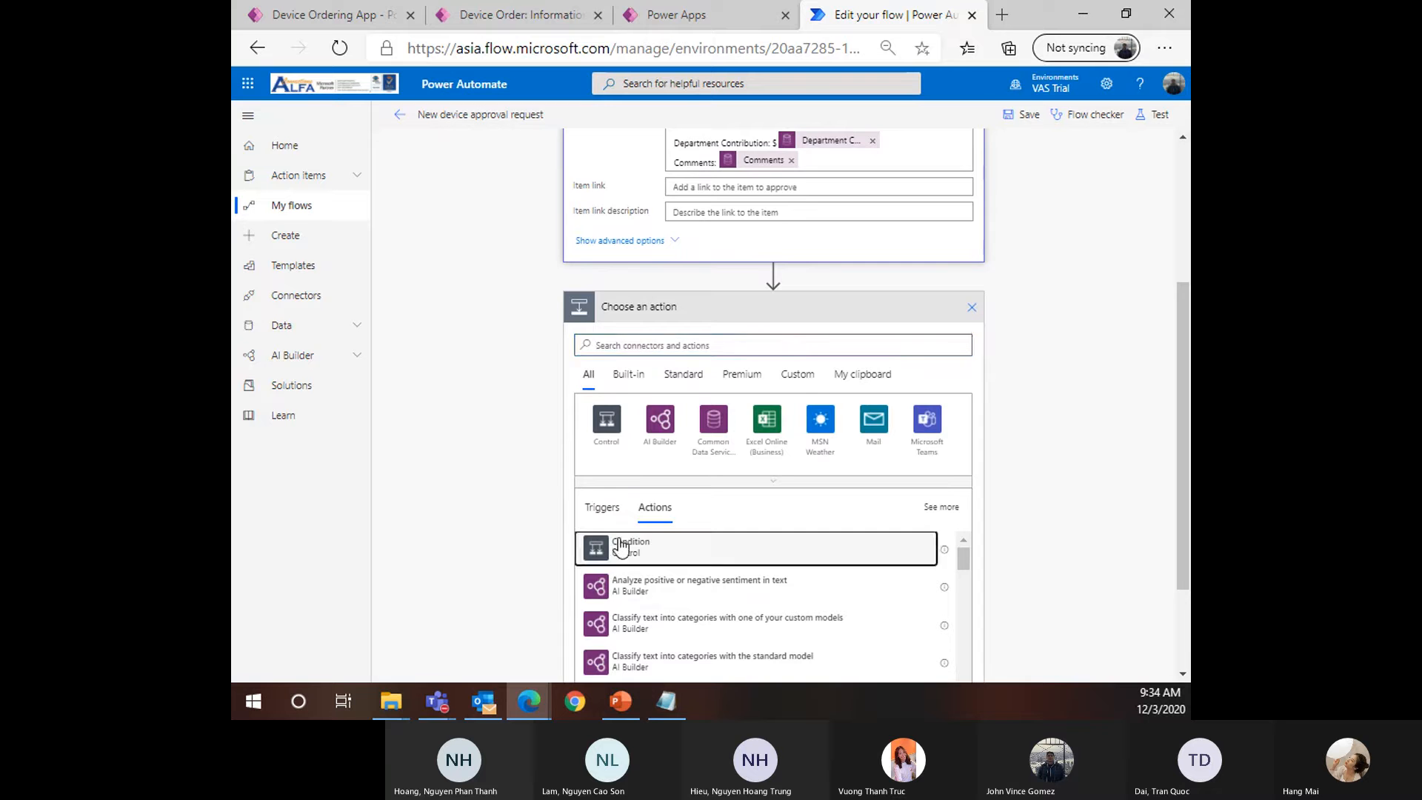
left_click(730, 325)
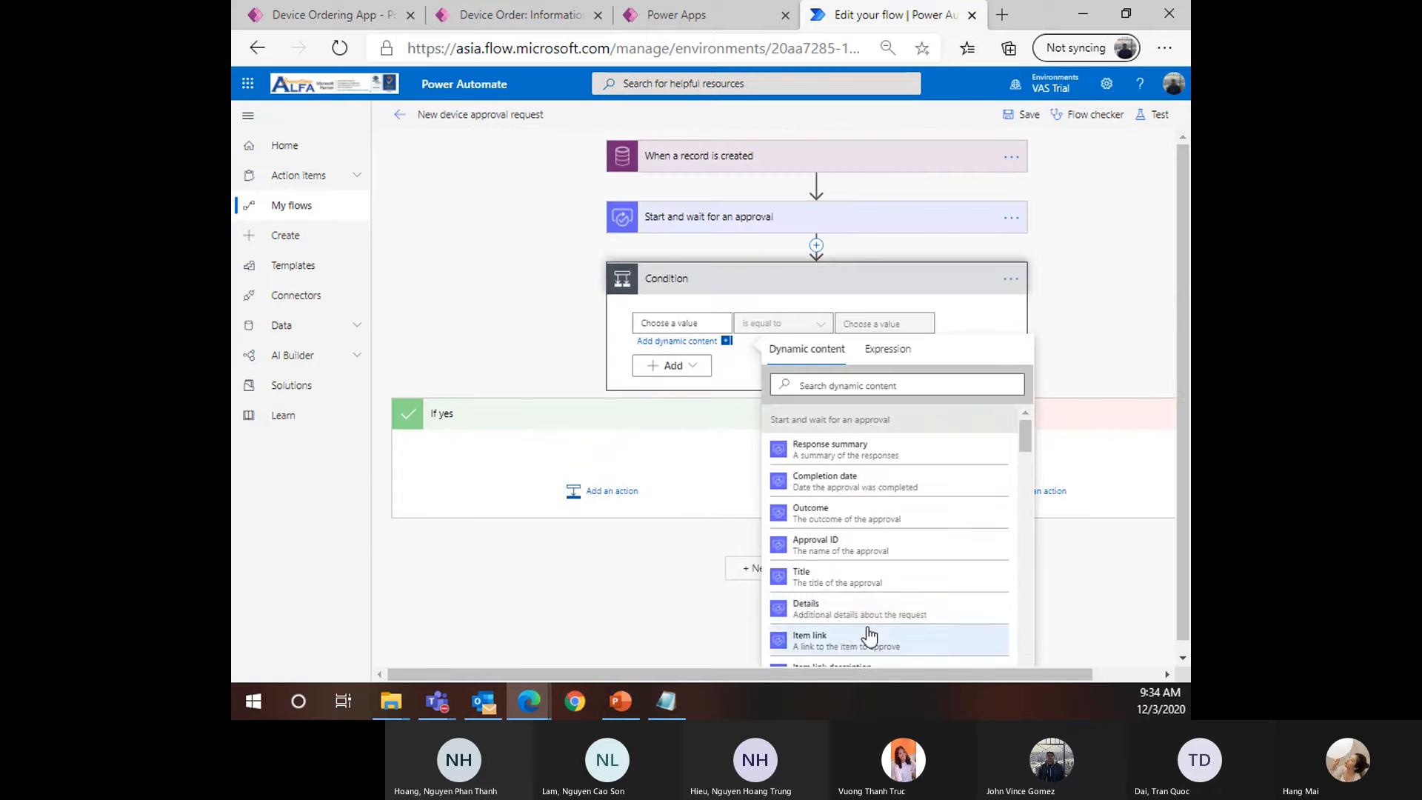
scroll(833, 628, "down", 3)
scroll(833, 628, "down", 8)
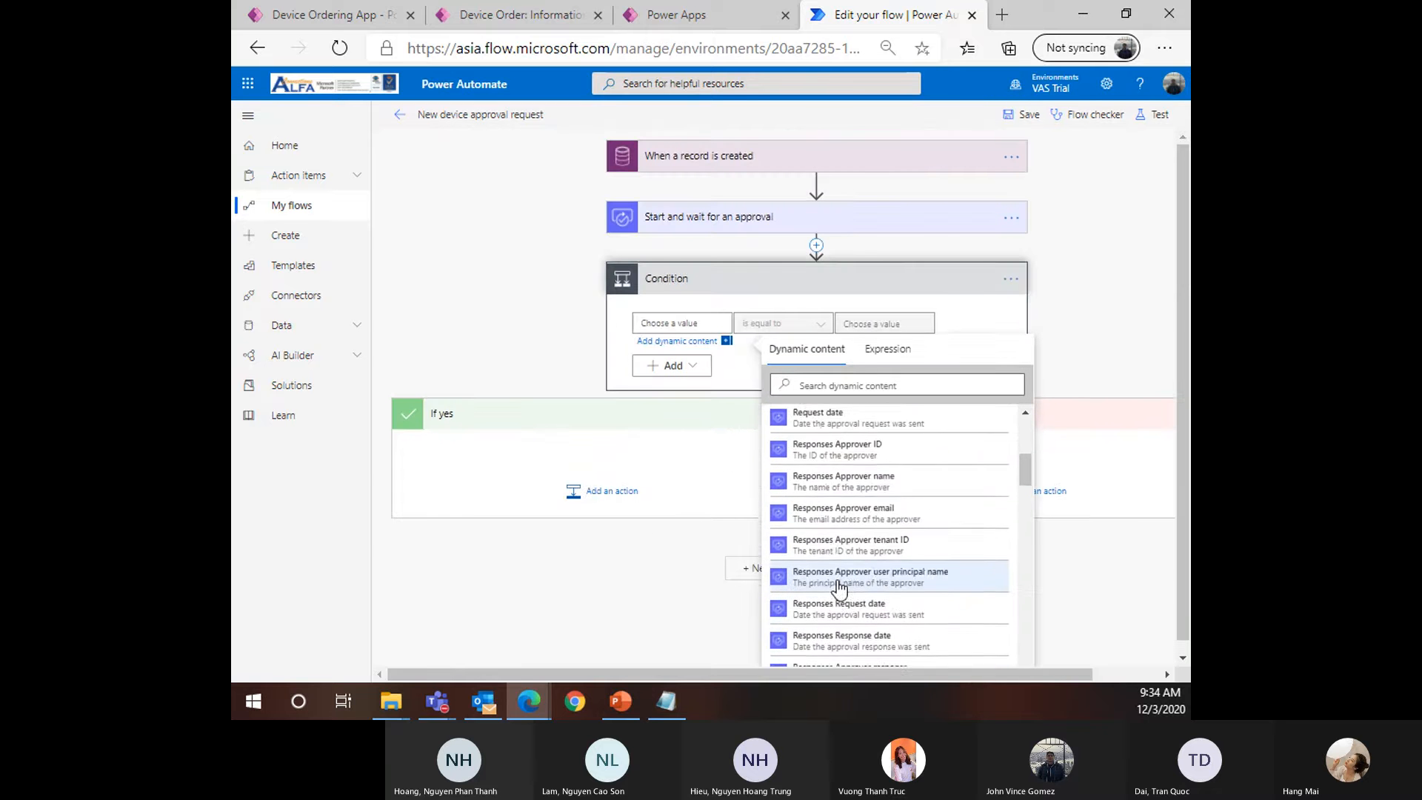
scroll(842, 575, "up", 10)
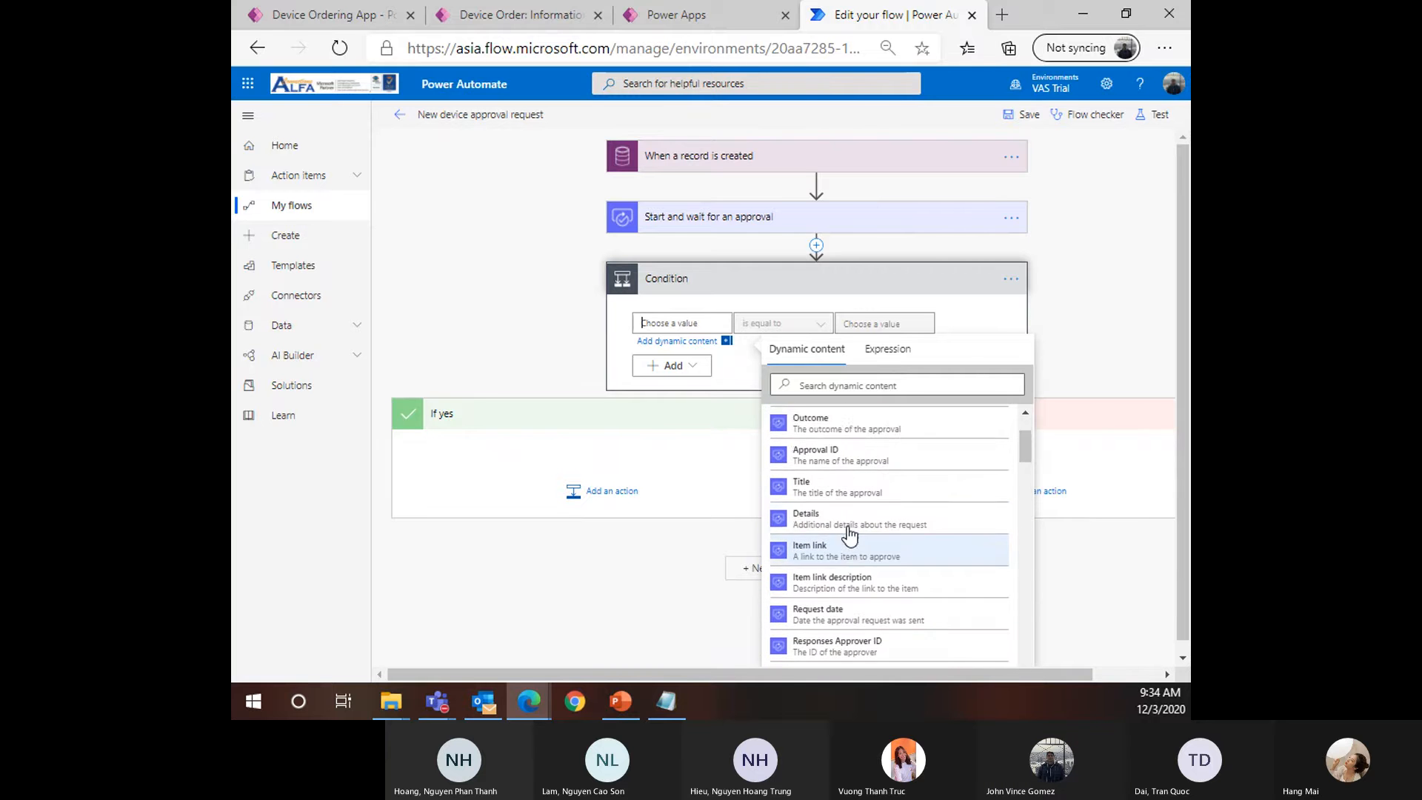
left_click(838, 511)
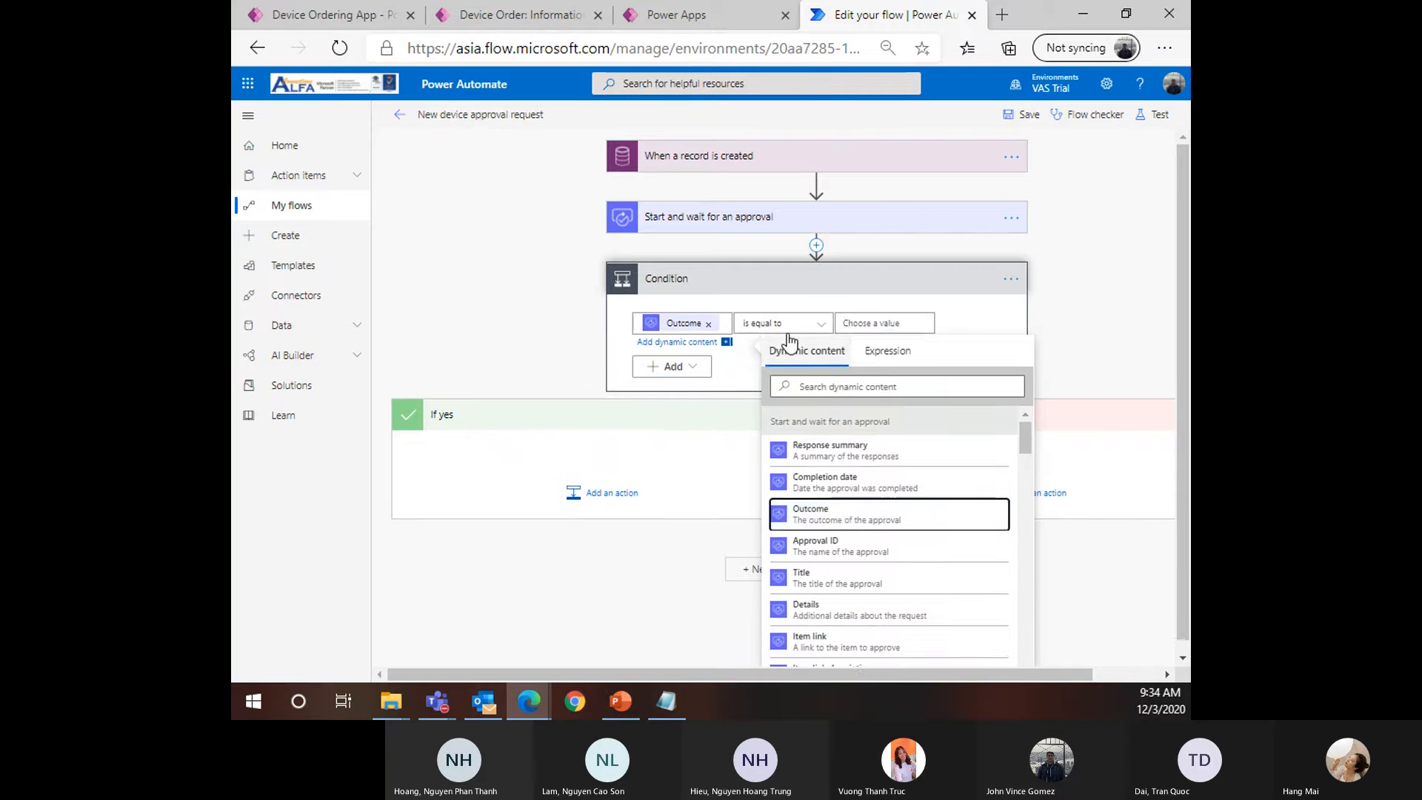
left_click(889, 321)
type("Approv")
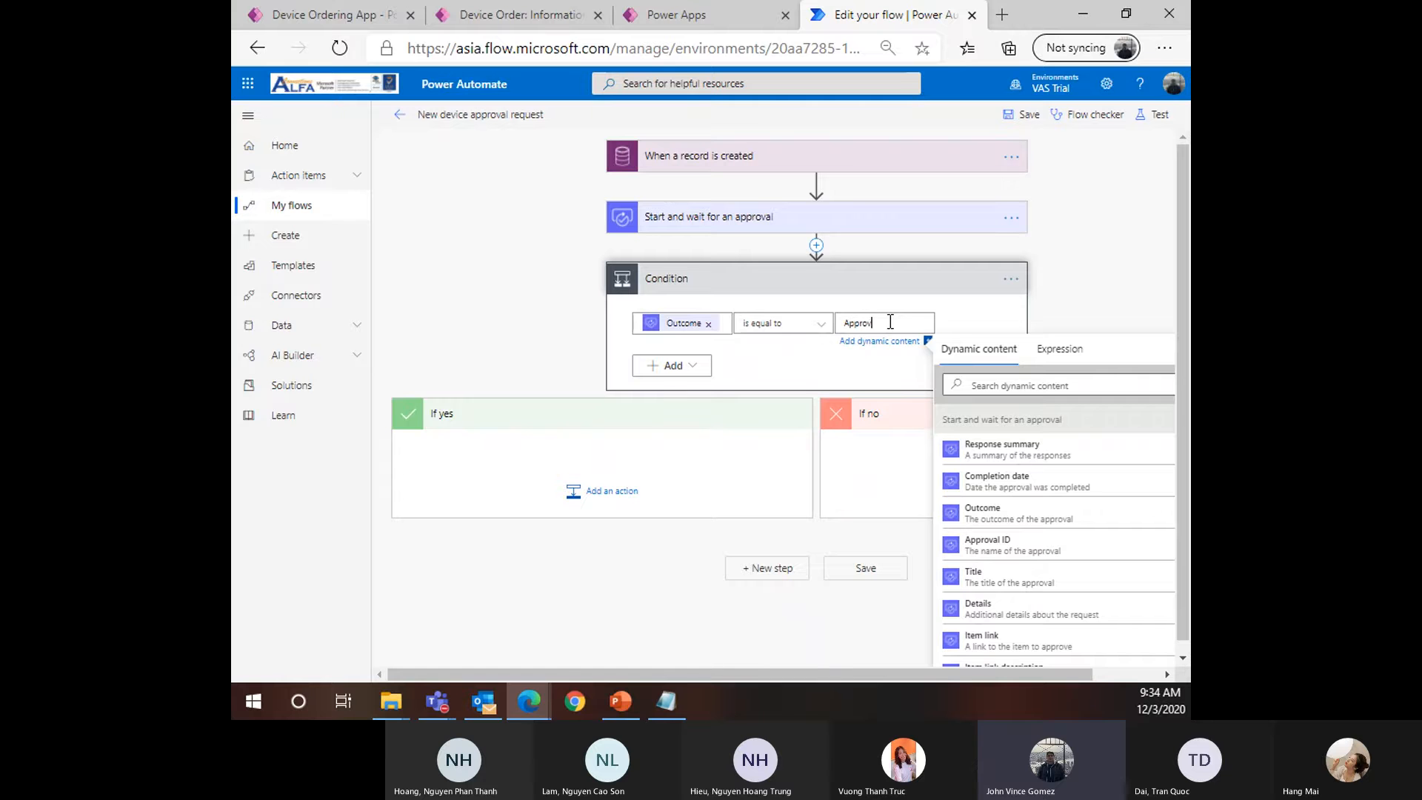
type("e")
left_click(679, 220)
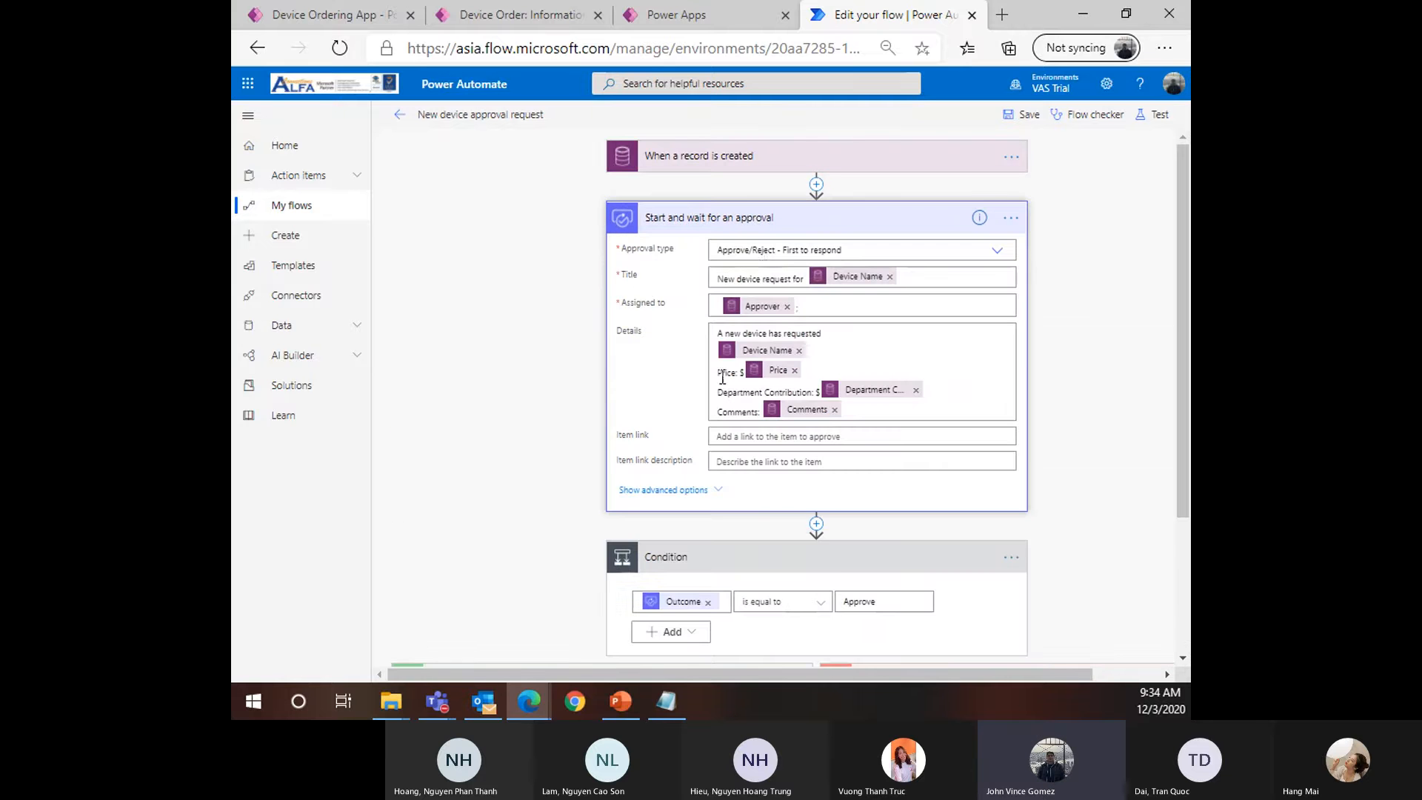
scroll(833, 566, "down", 2)
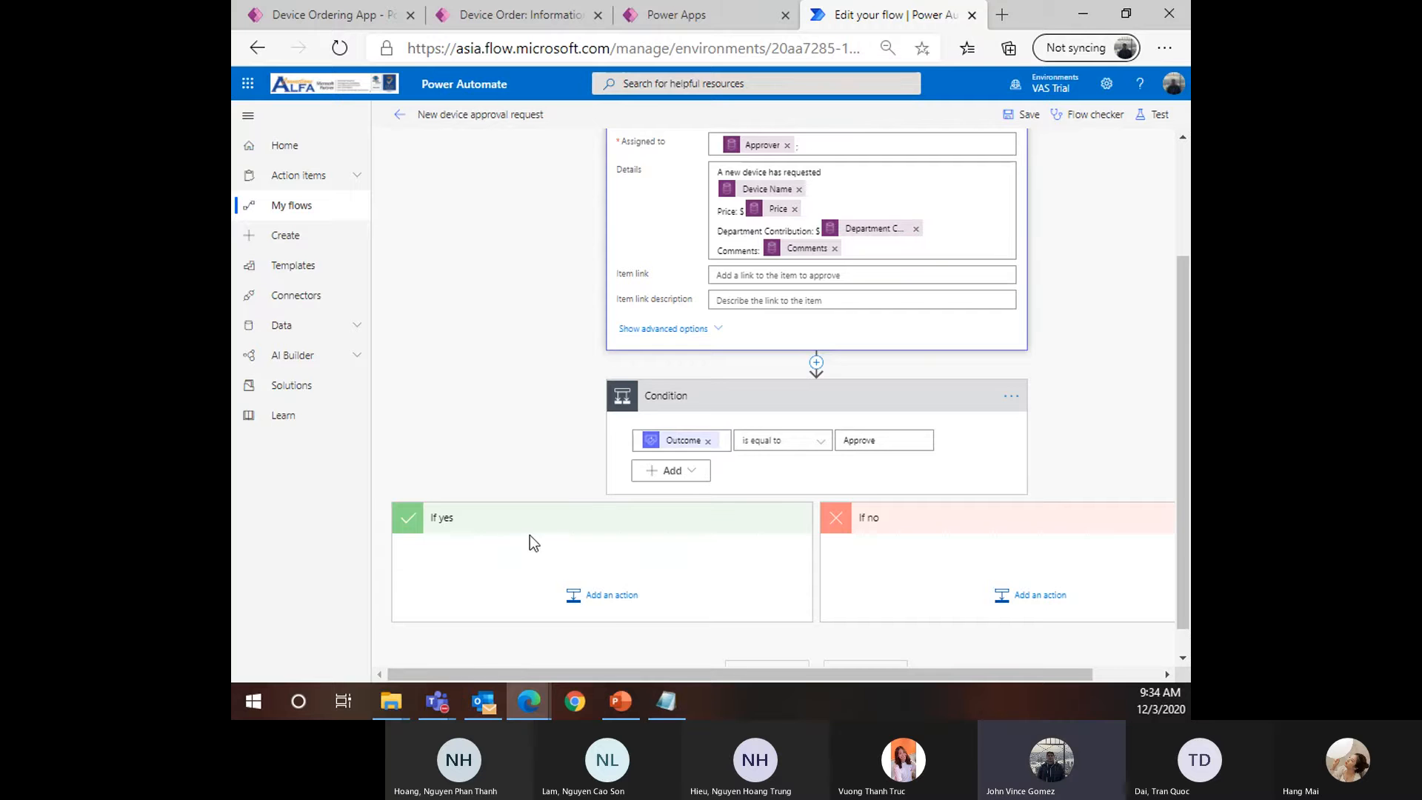
Add an action under If yes and search for 'Update a record'
left_click(607, 596)
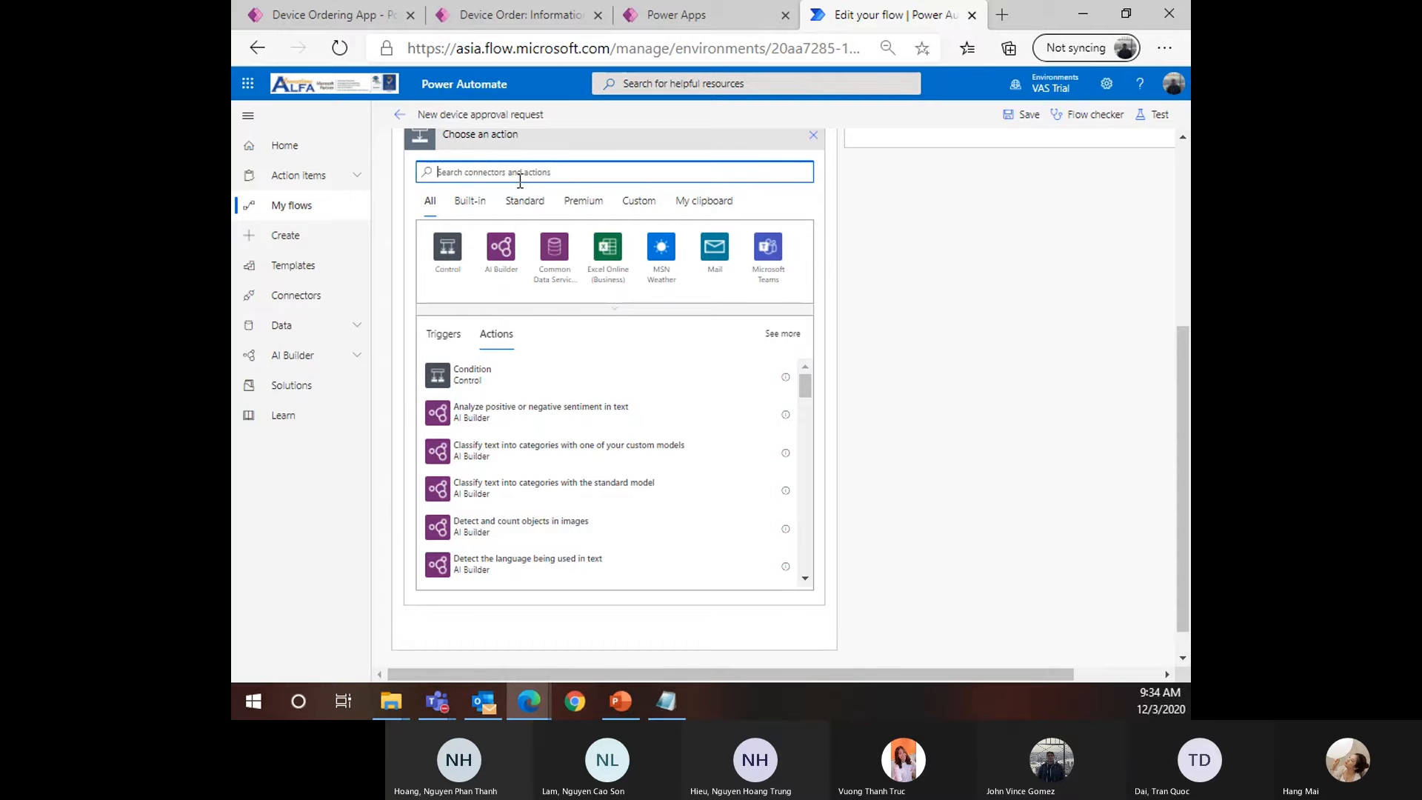
type("Upda")
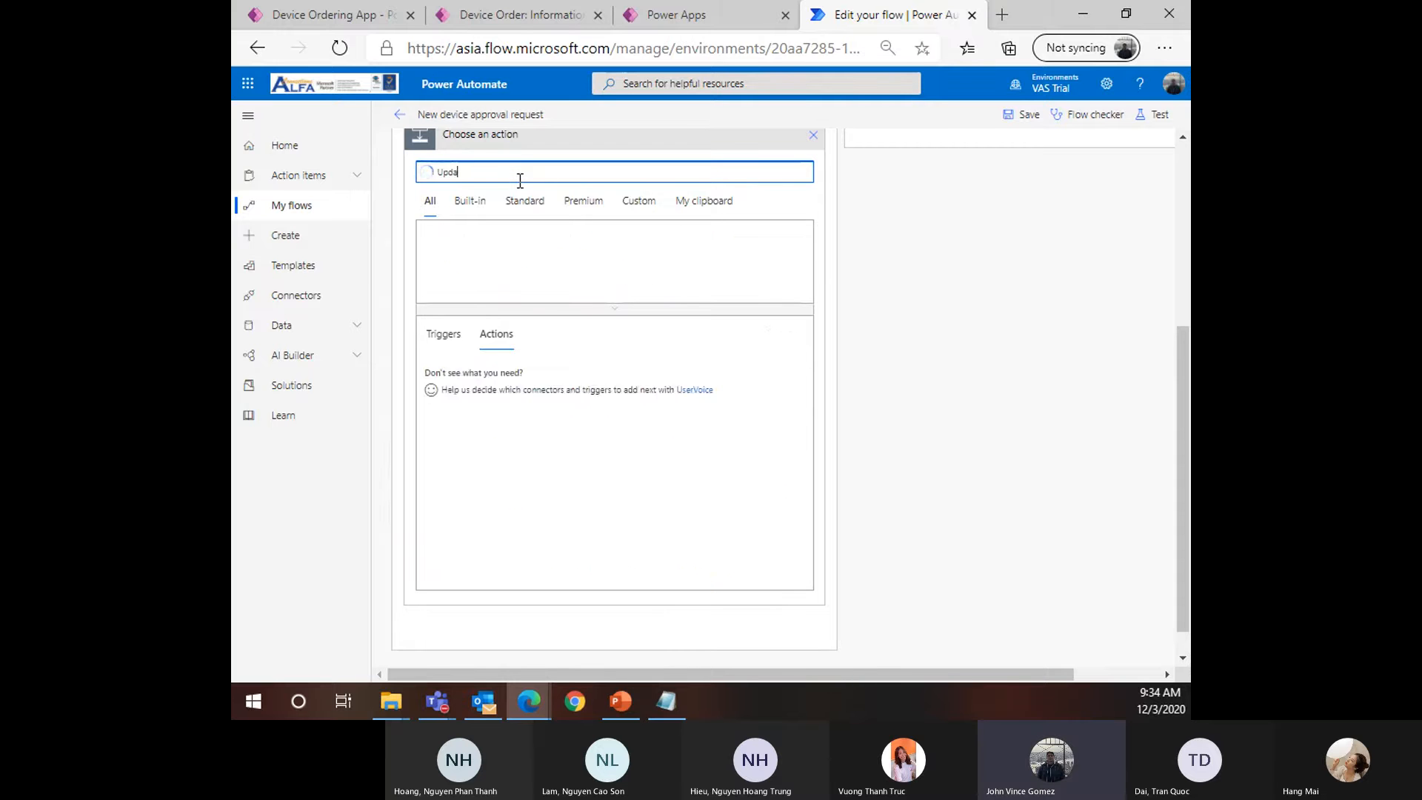
type("te")
scroll(502, 325, "up", 1)
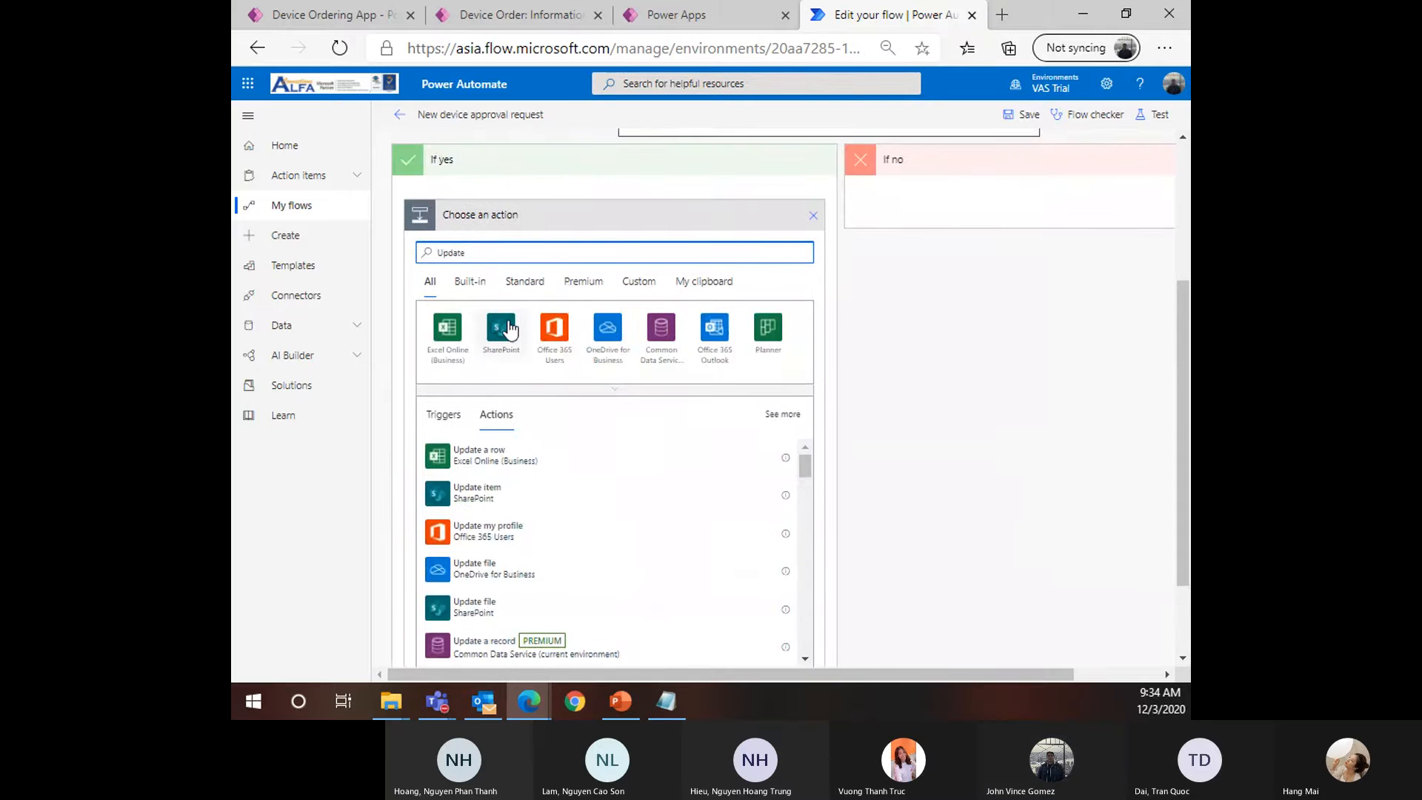
type("a")
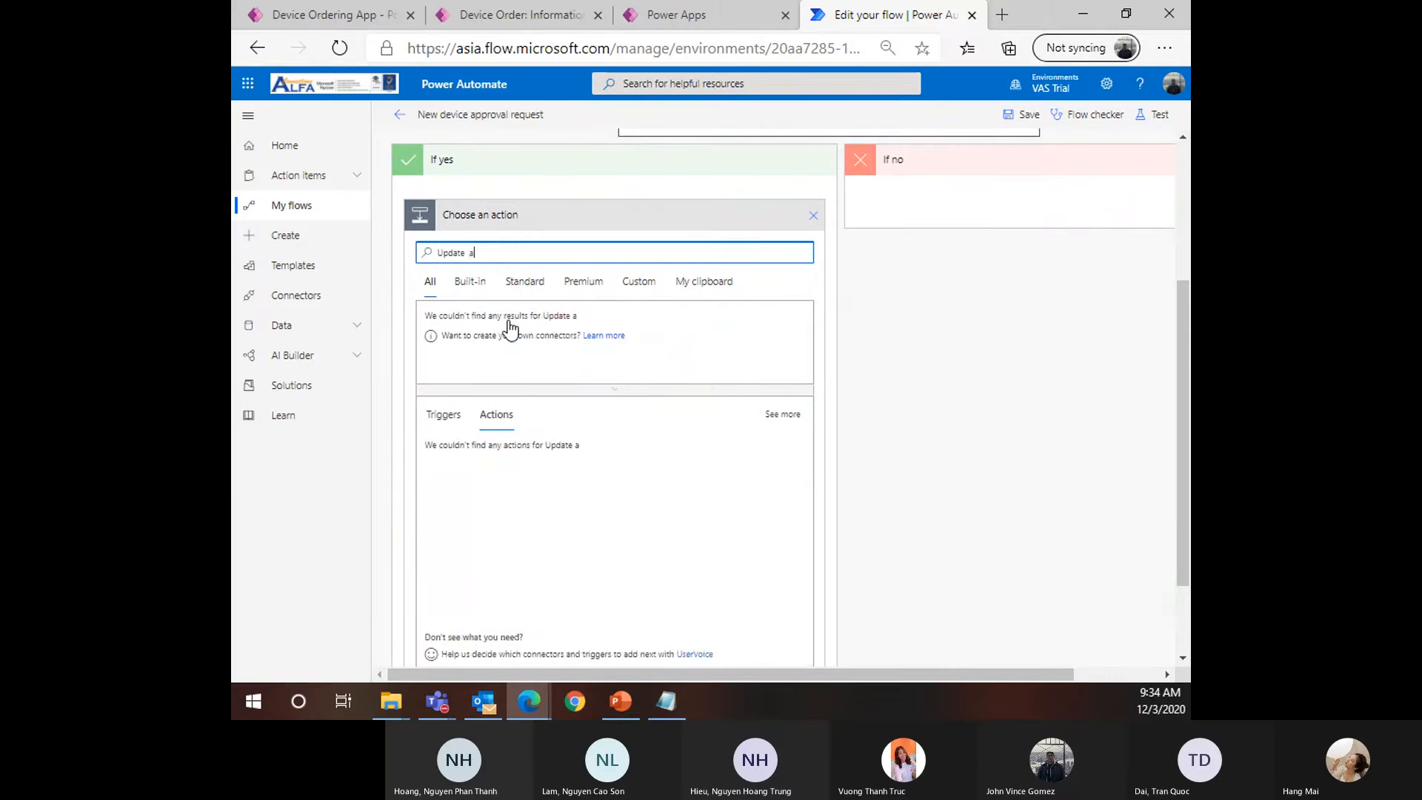
type(" record")
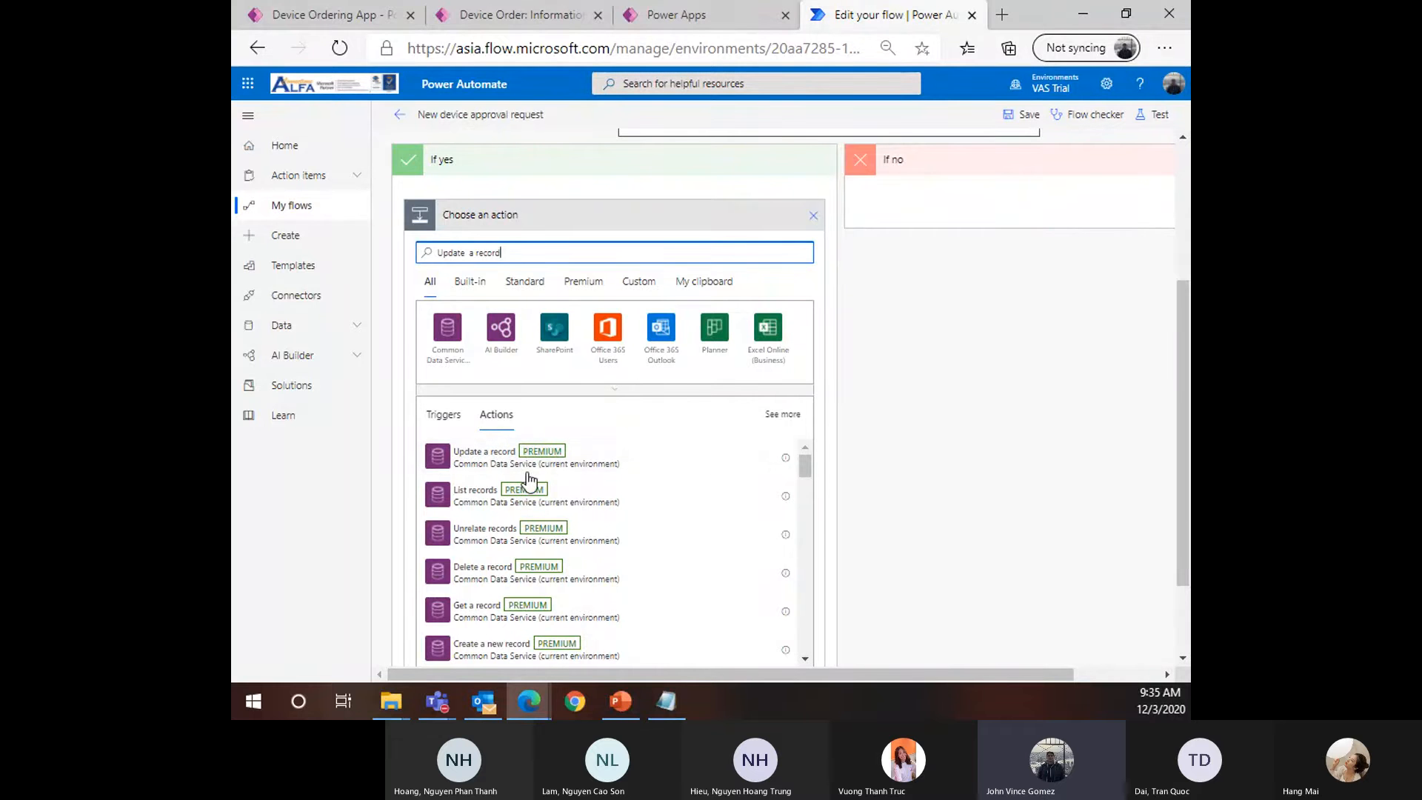
Add the Update a record (Common Data Service) action under If yes, glancing at the approval step's settings
left_click(533, 470)
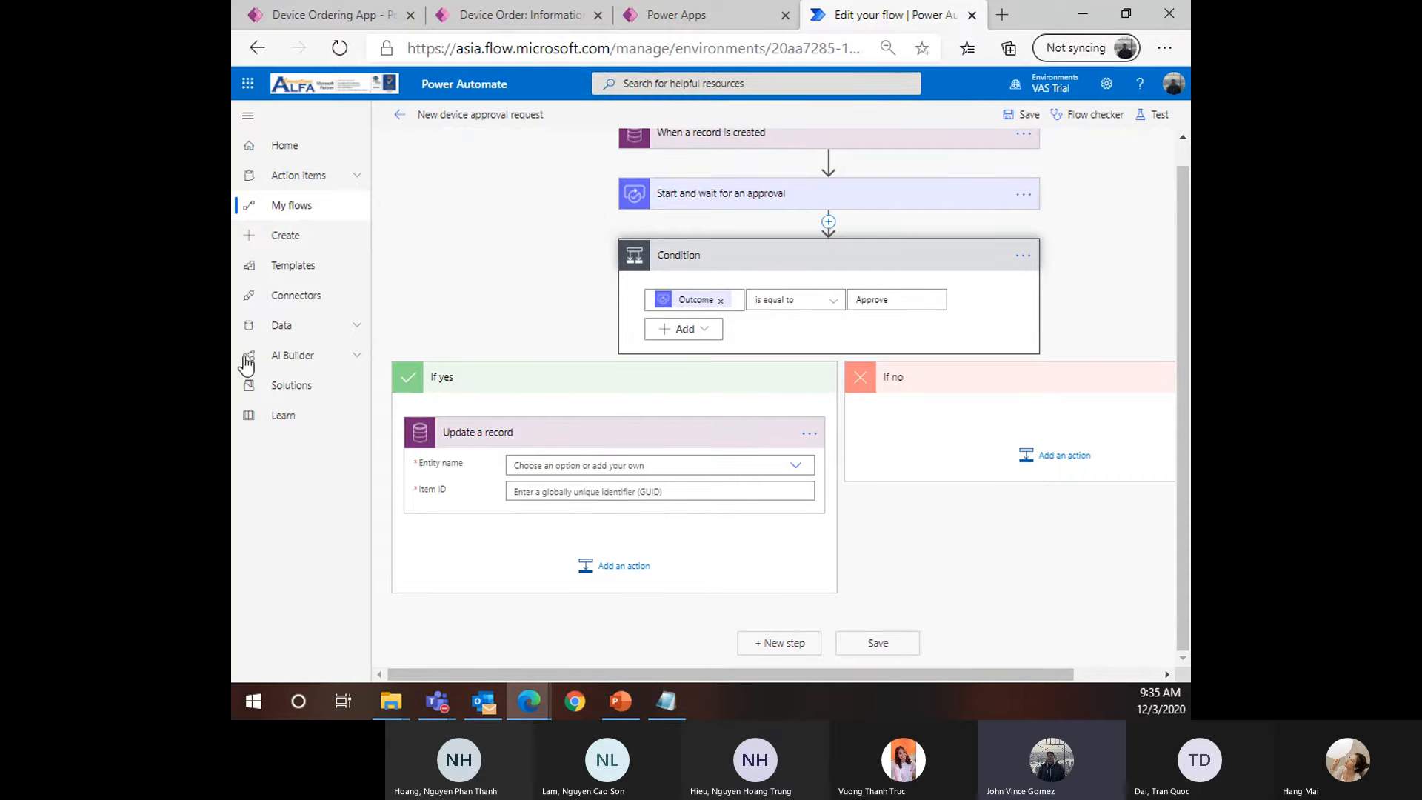
scroll(763, 218, "up", 1)
left_click(712, 223)
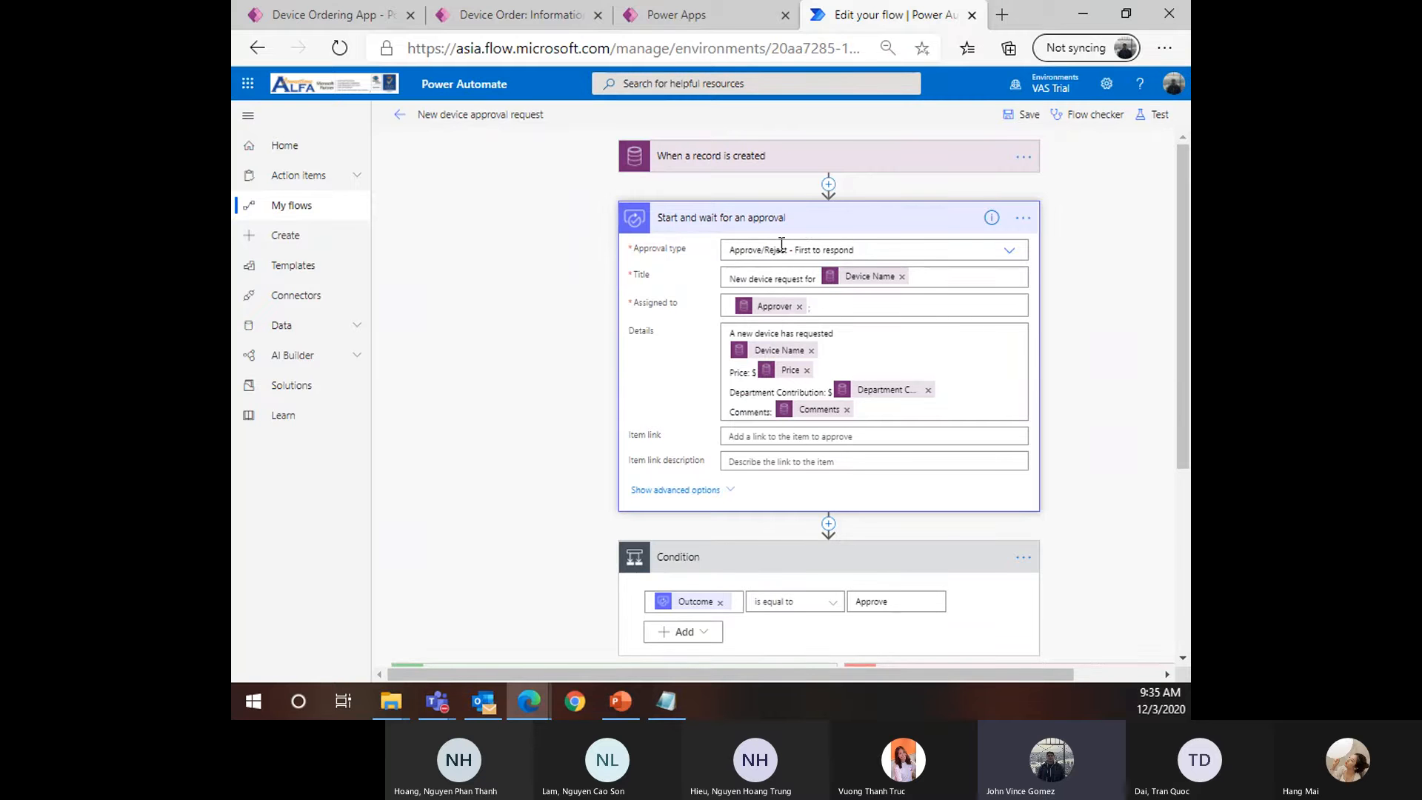
left_click(800, 220)
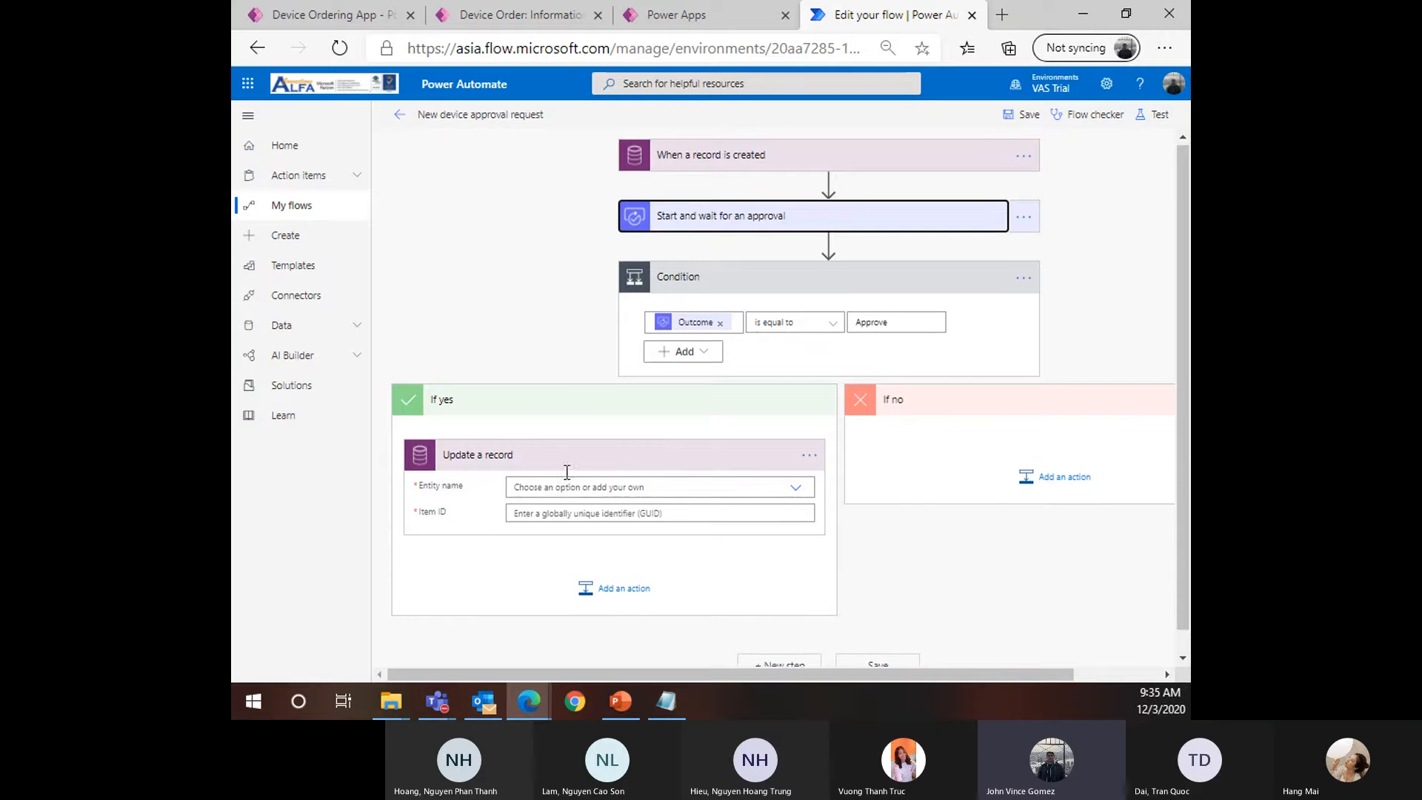
scroll(563, 459, "down", 1)
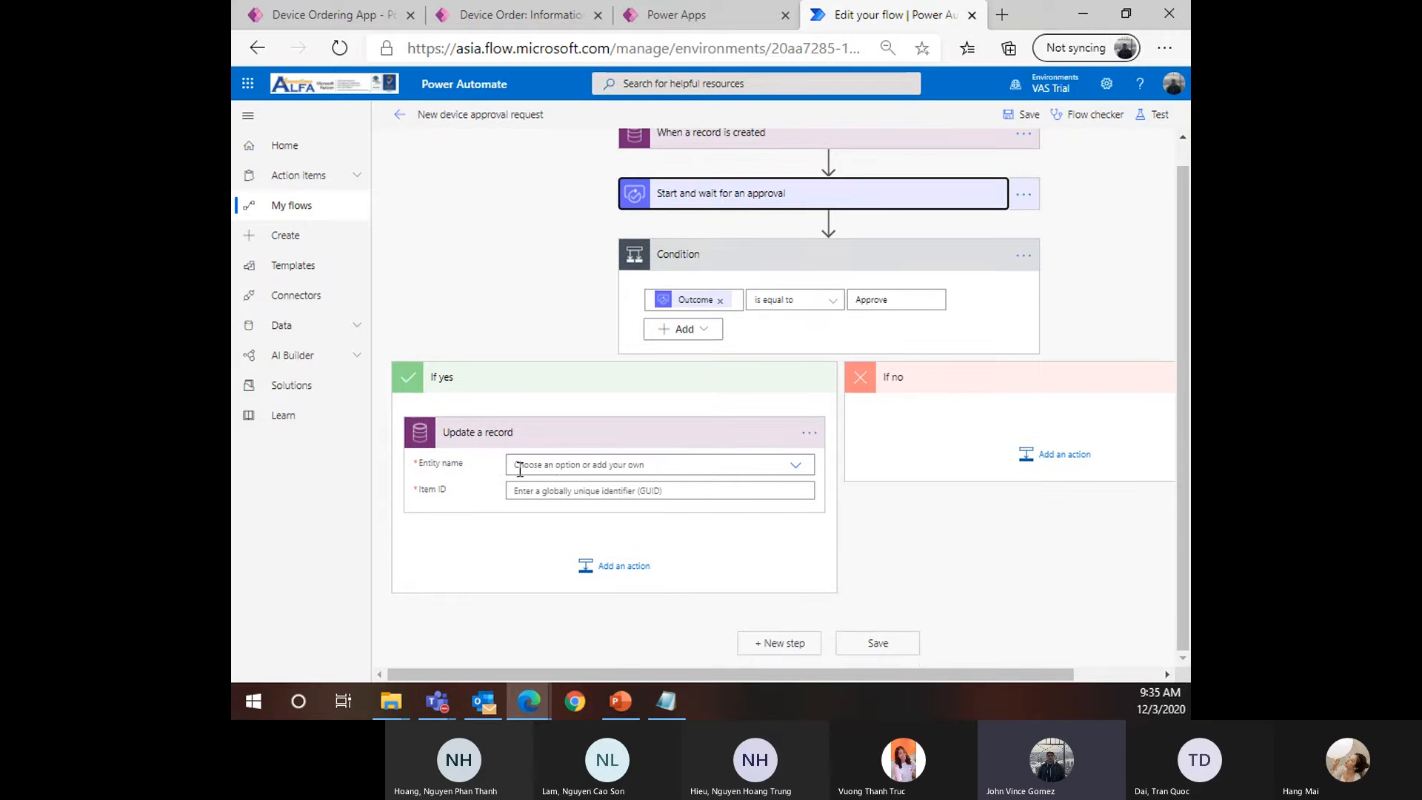
Set the Update a record entity to the Device Orders table by searching 'Device'
left_click(569, 470)
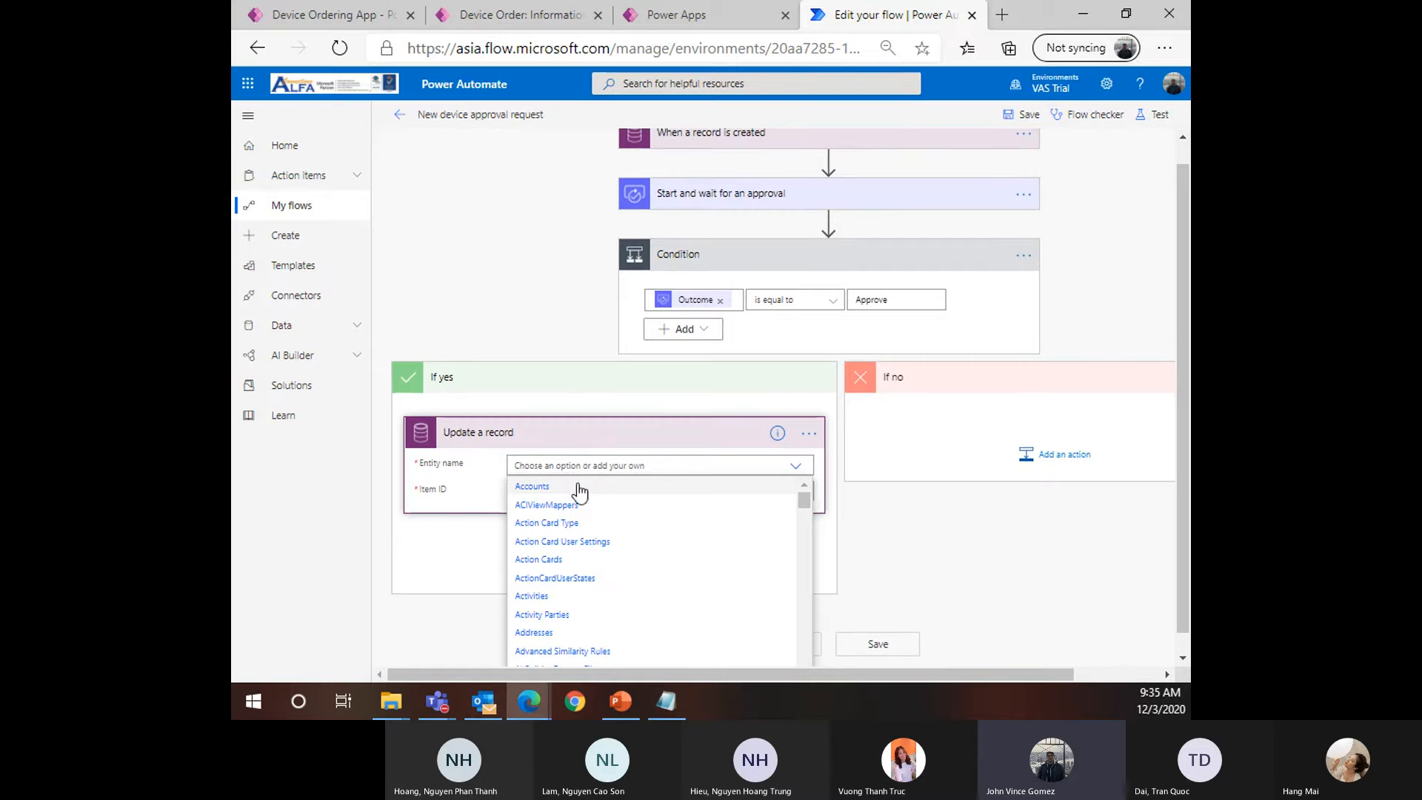
type("Device")
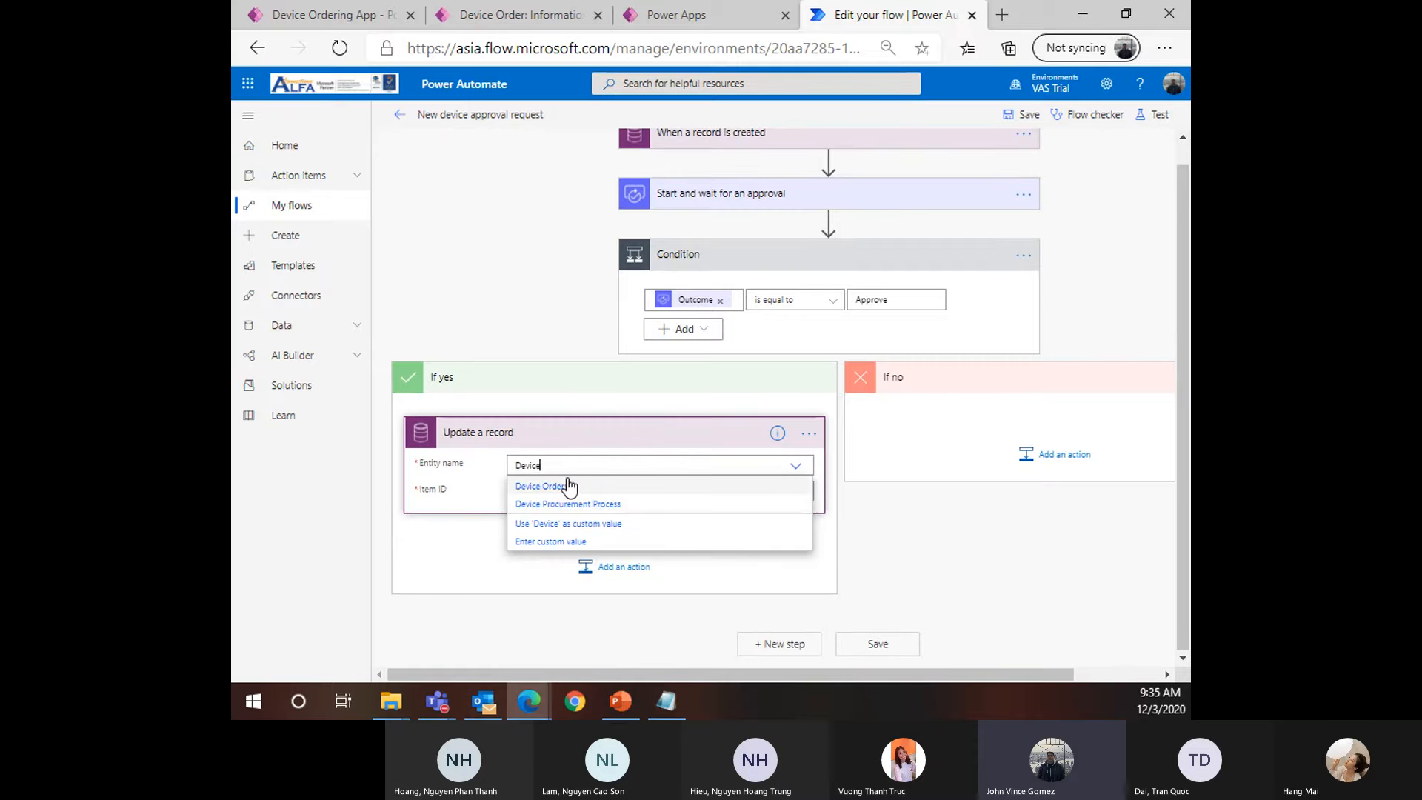
left_click(571, 485)
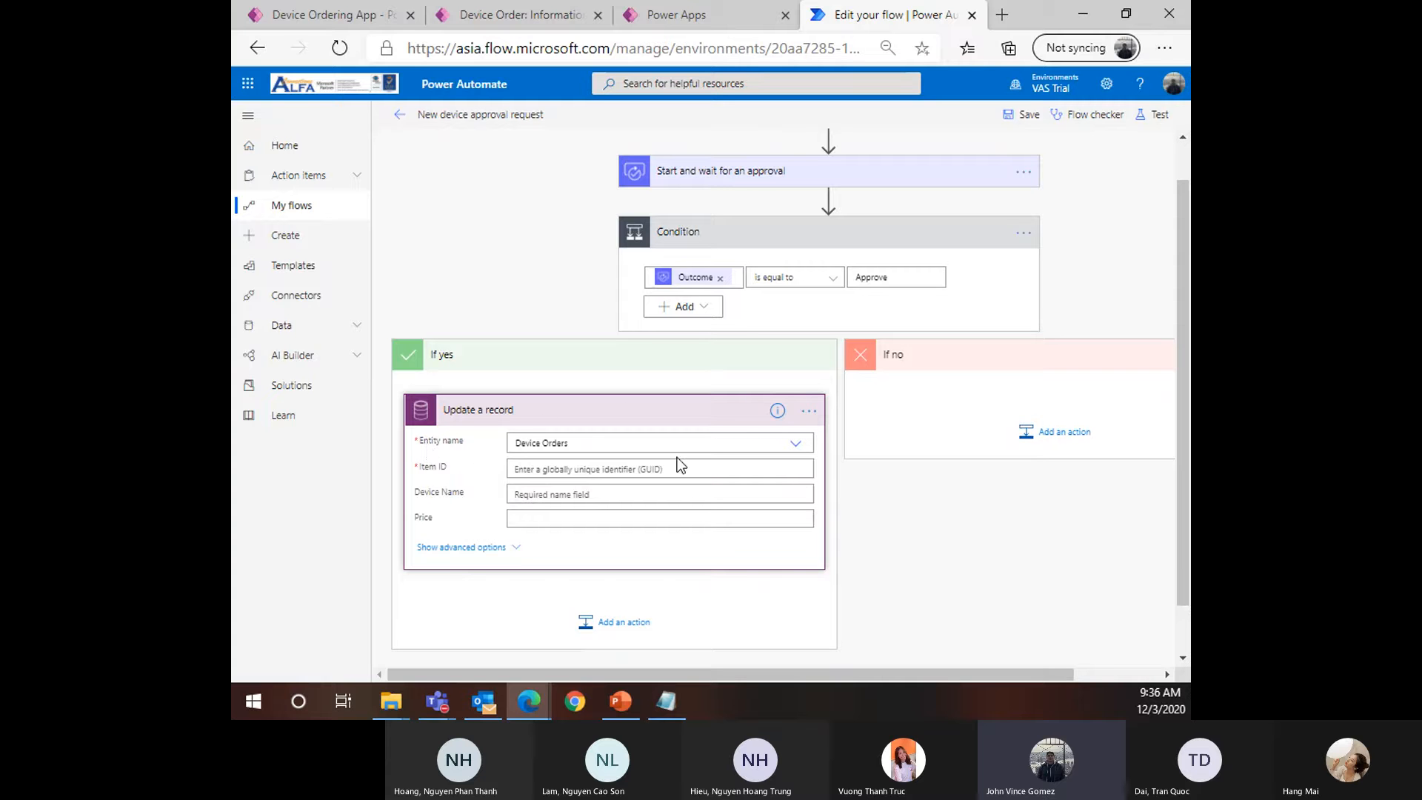
left_click(530, 469)
left_click(518, 15)
View the Device Order table with all columns, zoomed out, to find the Device Order identifier
left_click(676, 15)
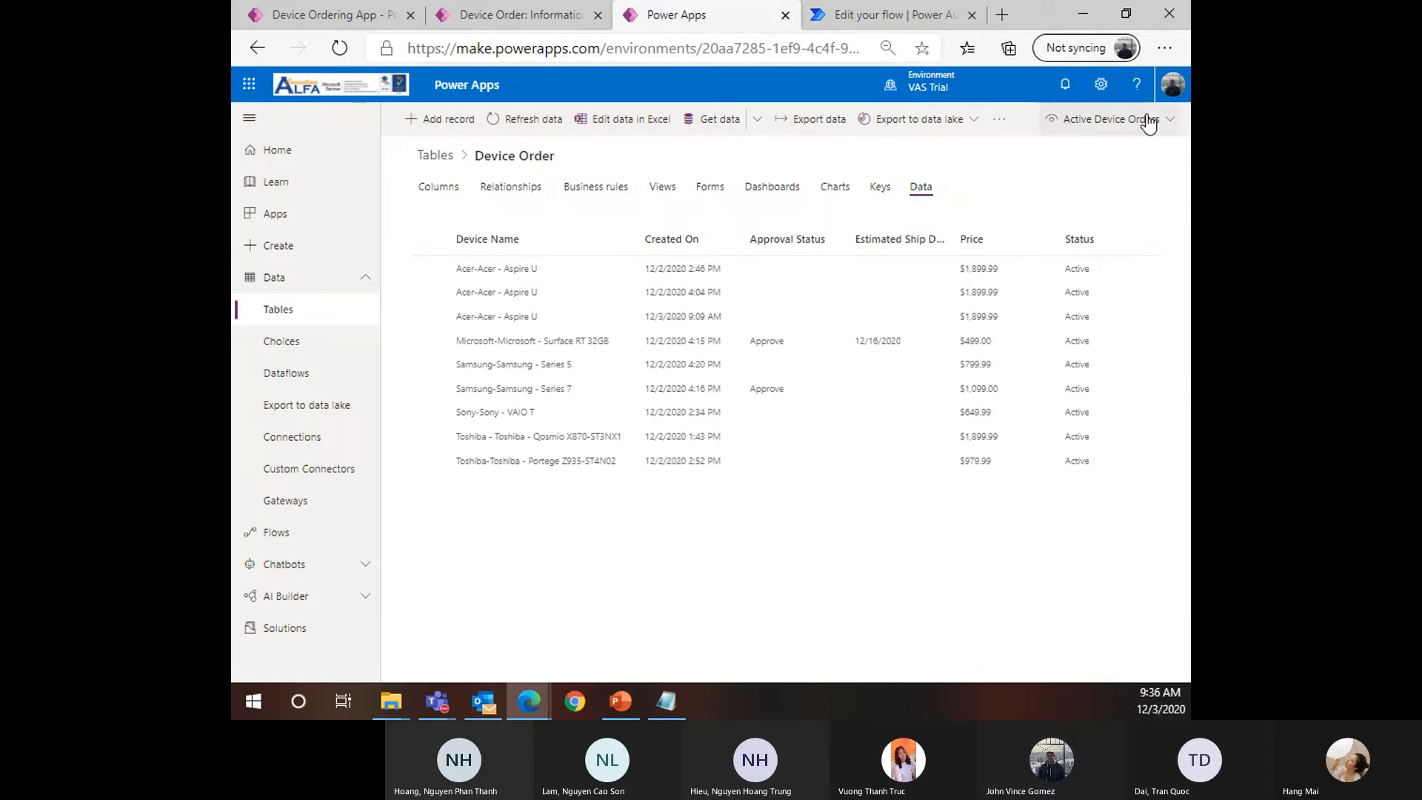
left_click(1038, 393)
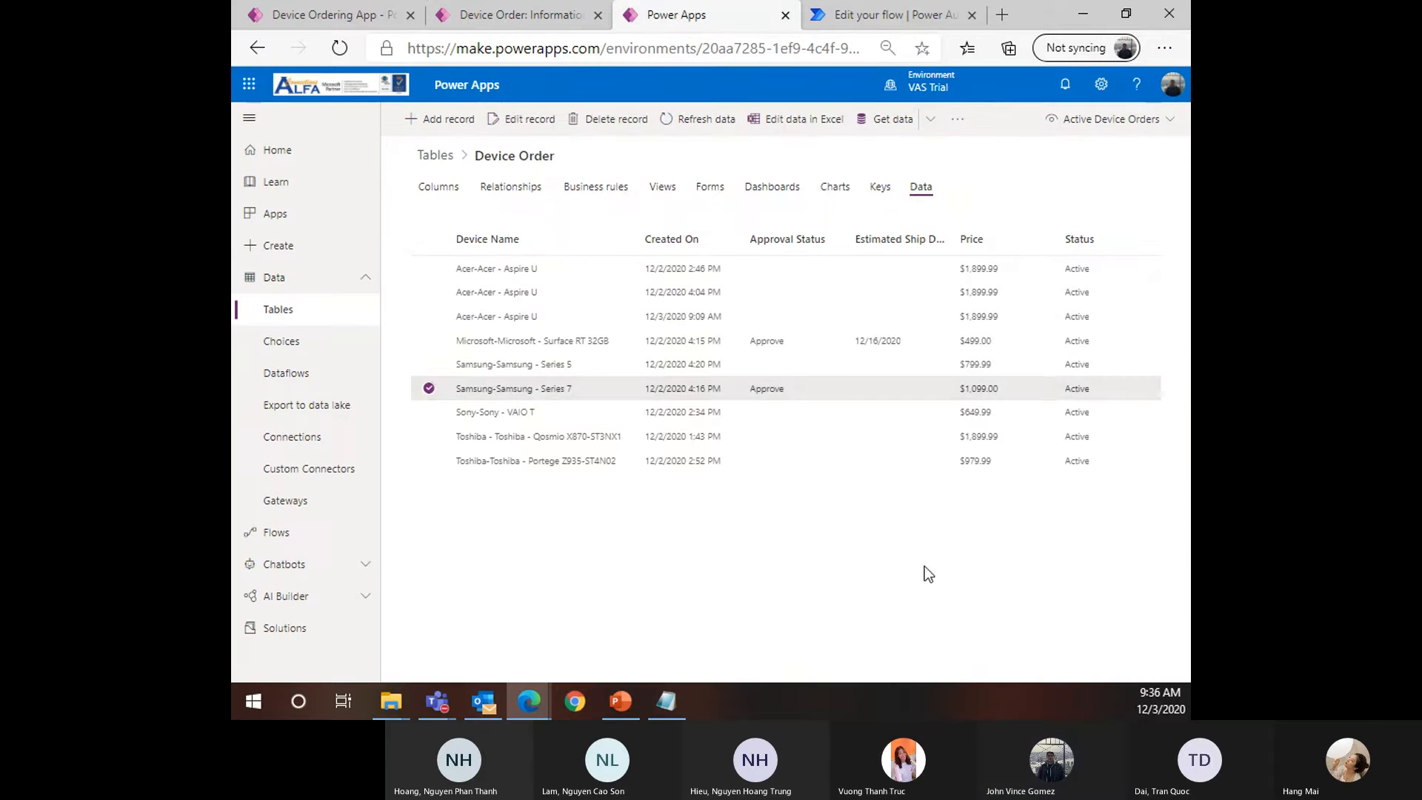
left_click(1111, 119)
left_click(1073, 154)
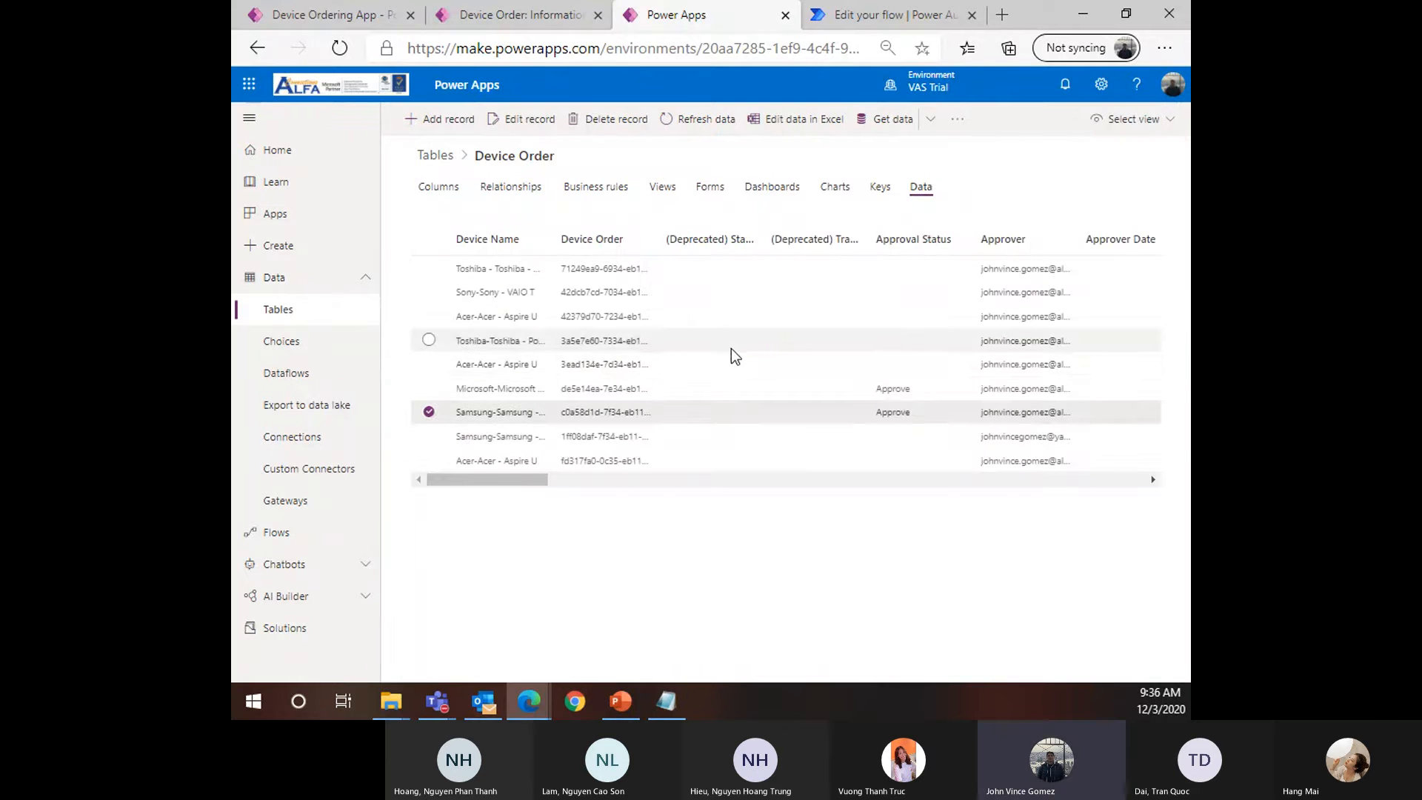
key("ctrl+minus")
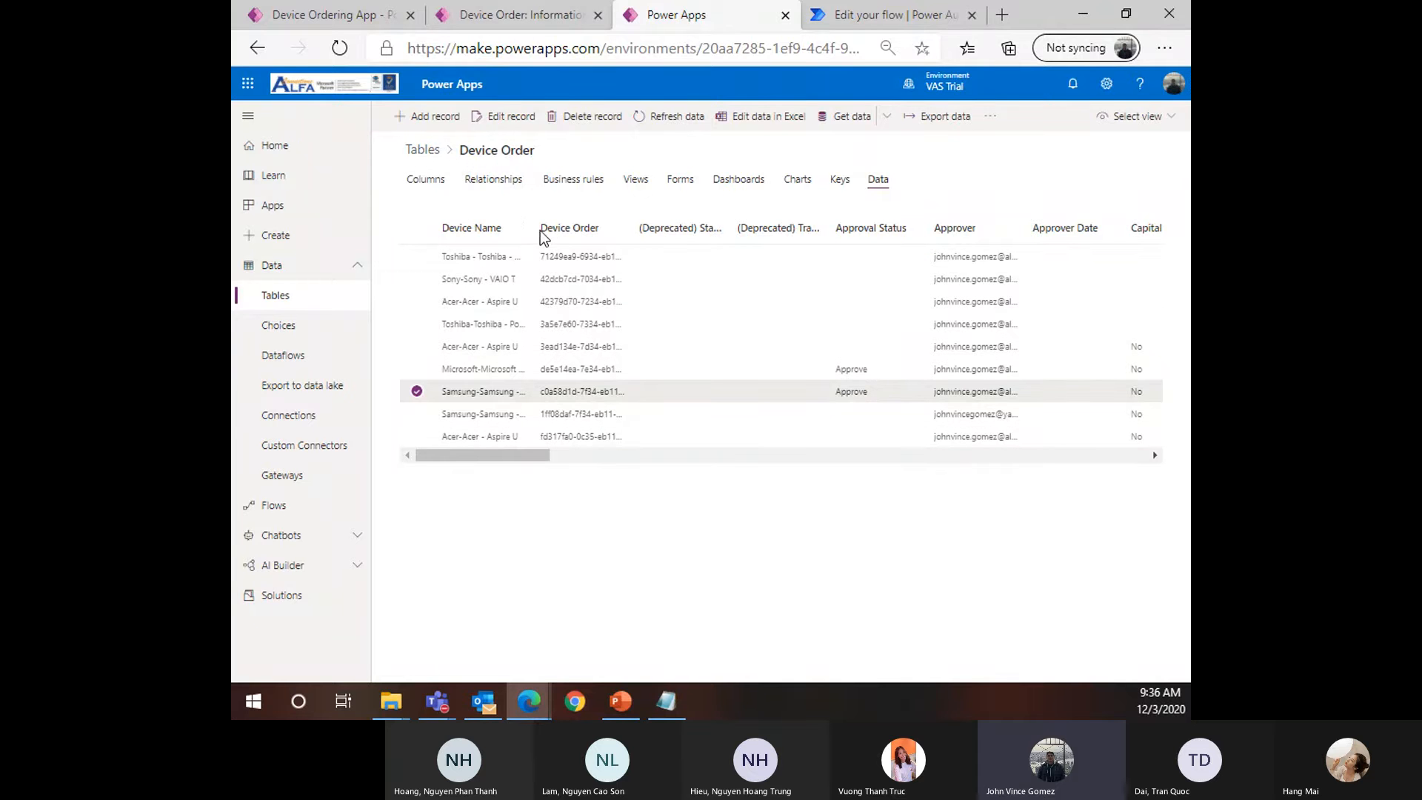
left_click(625, 223)
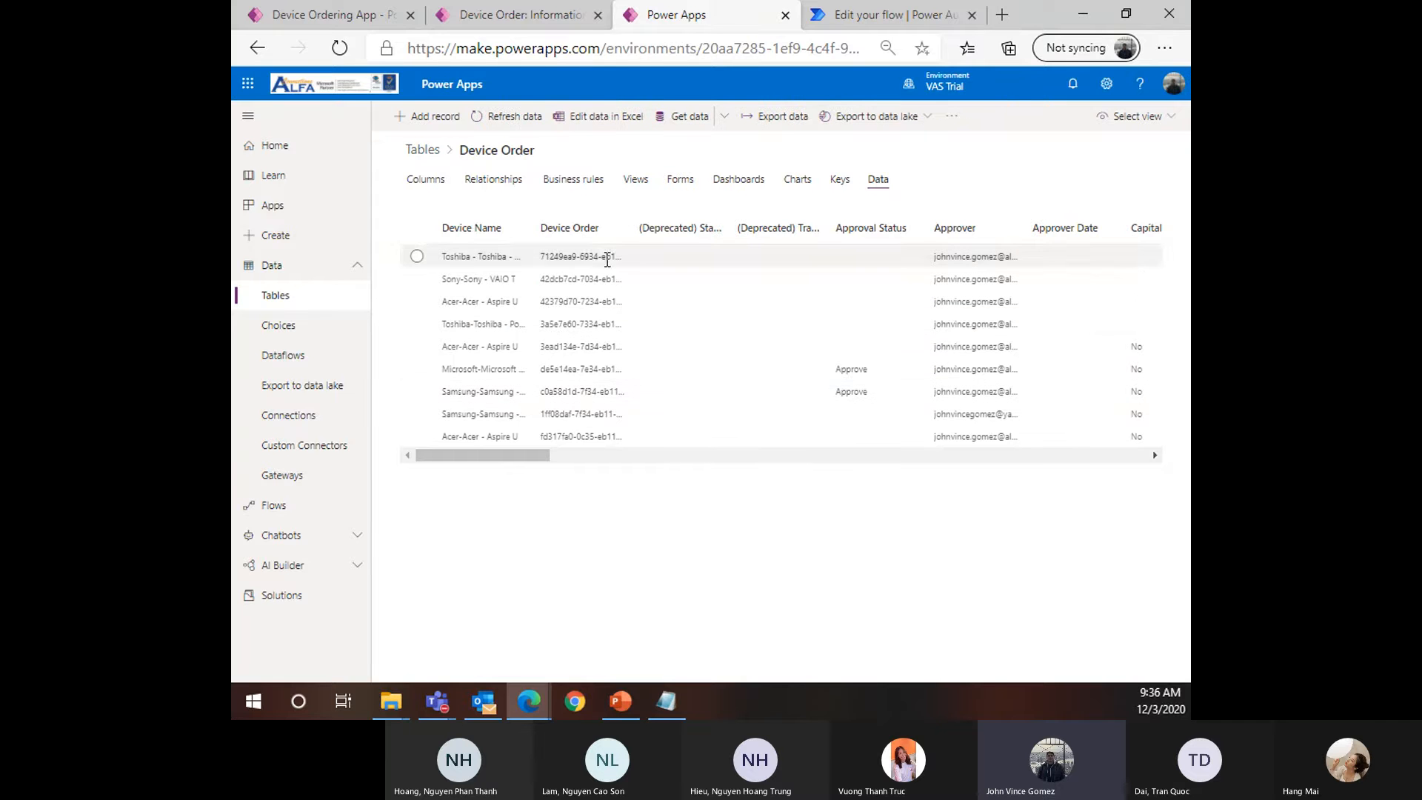
Return to the flow editor's Item ID field after rechecking the Device Order pages
left_click(823, 17)
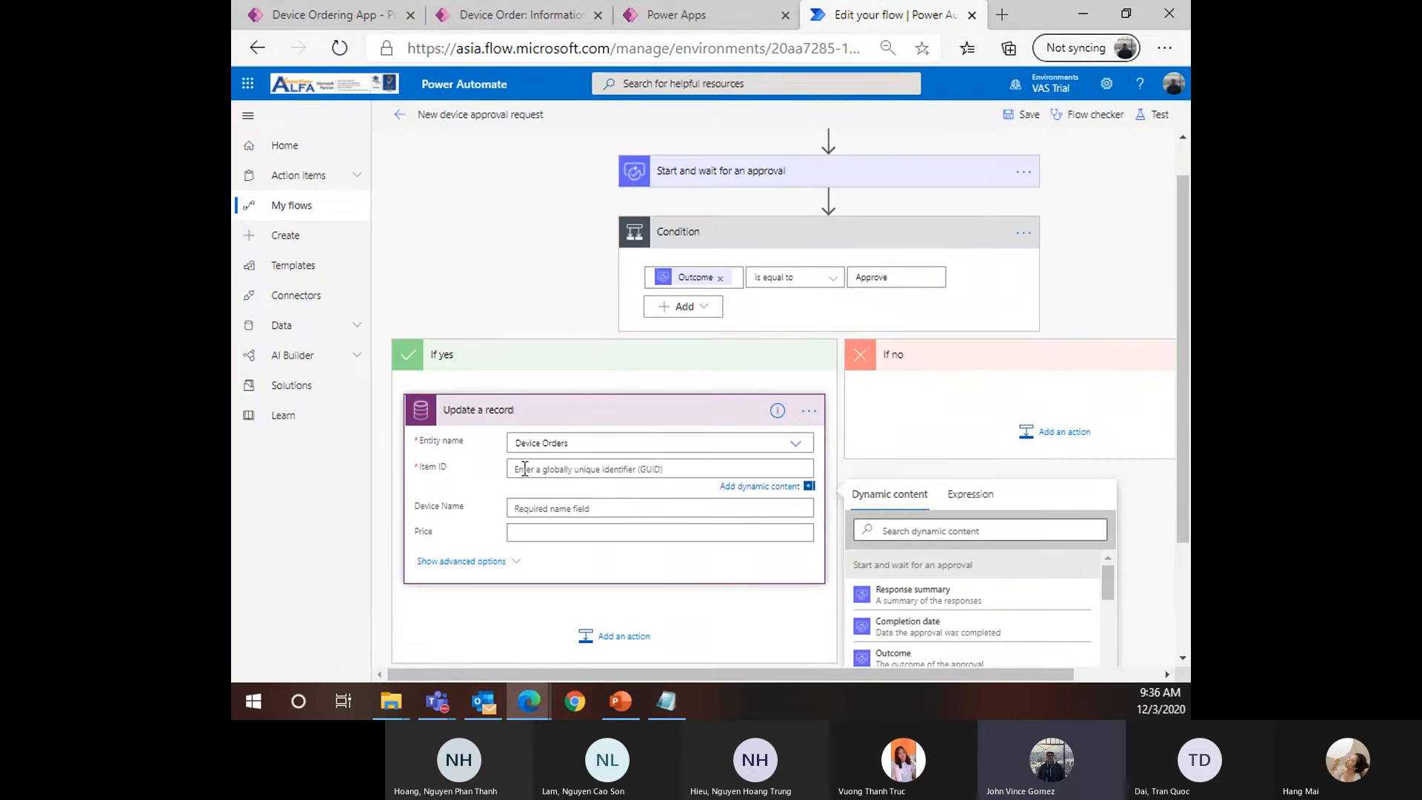
left_click(664, 474)
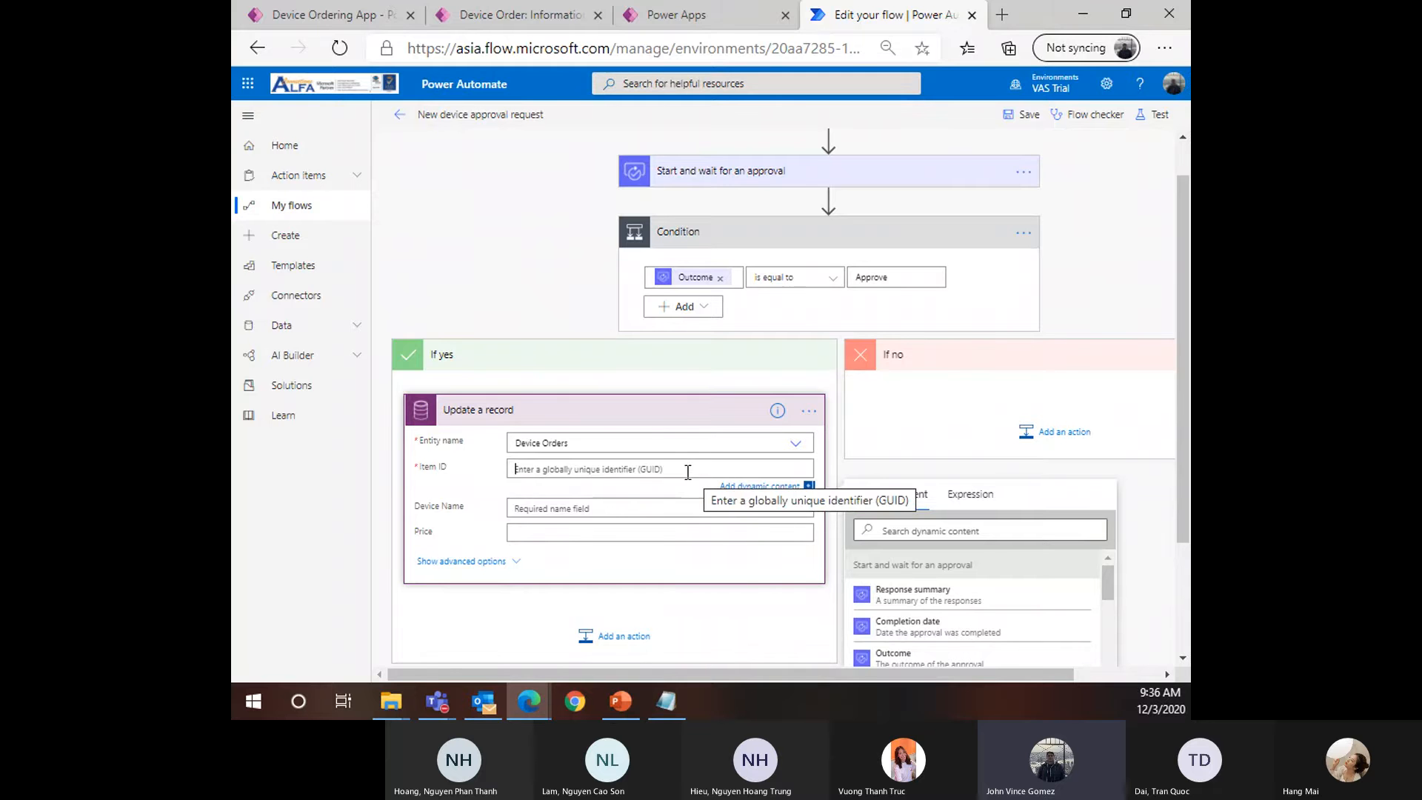
left_click(675, 14)
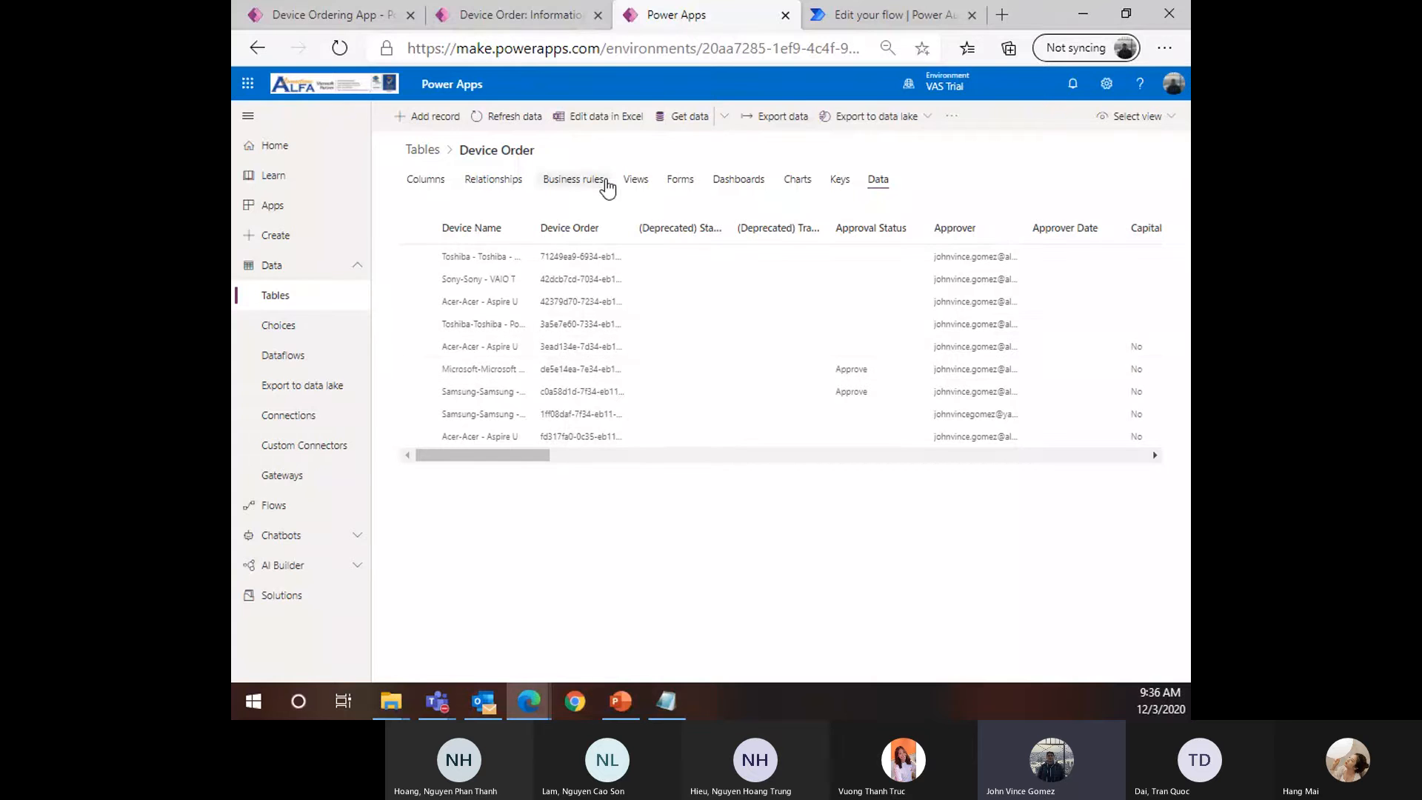
left_click(544, 15)
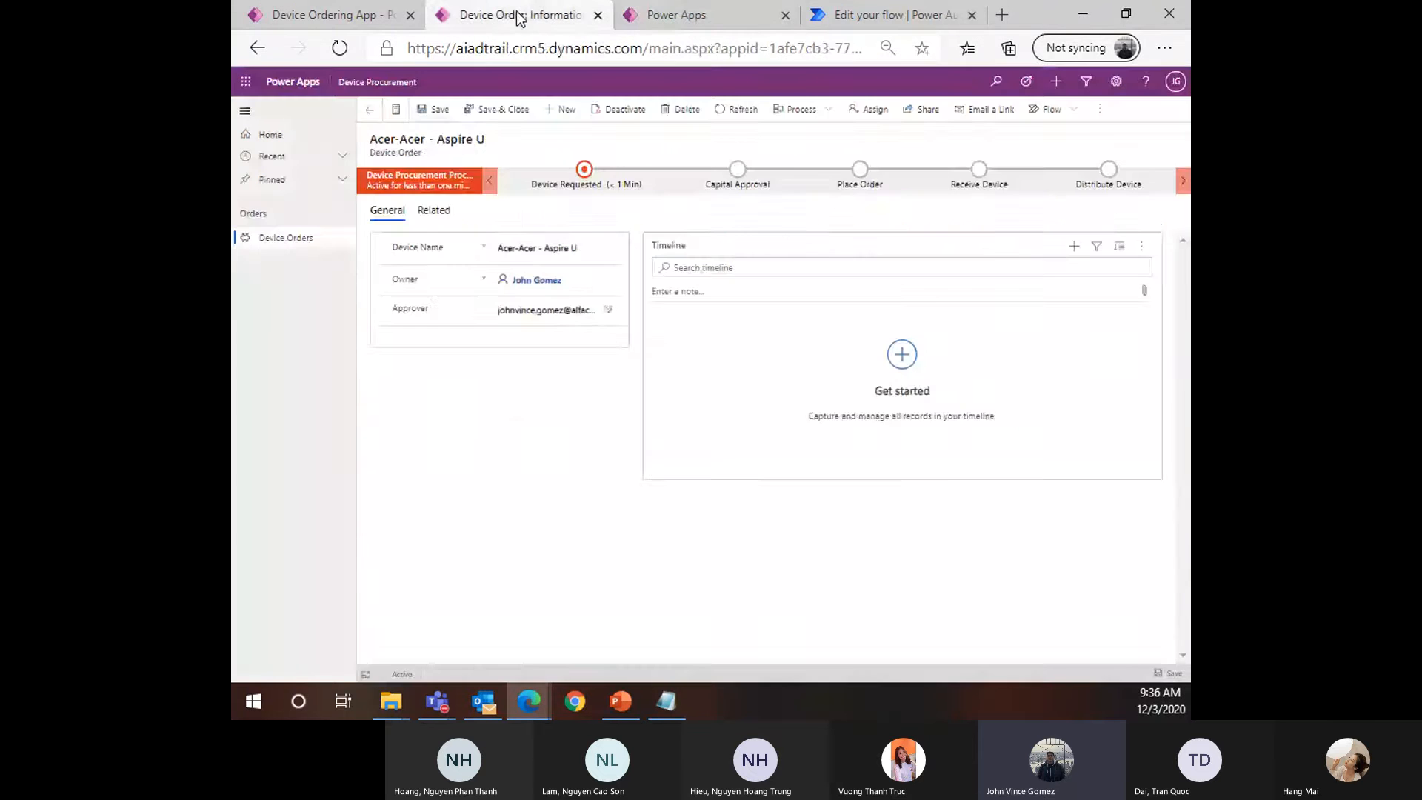
left_click(883, 16)
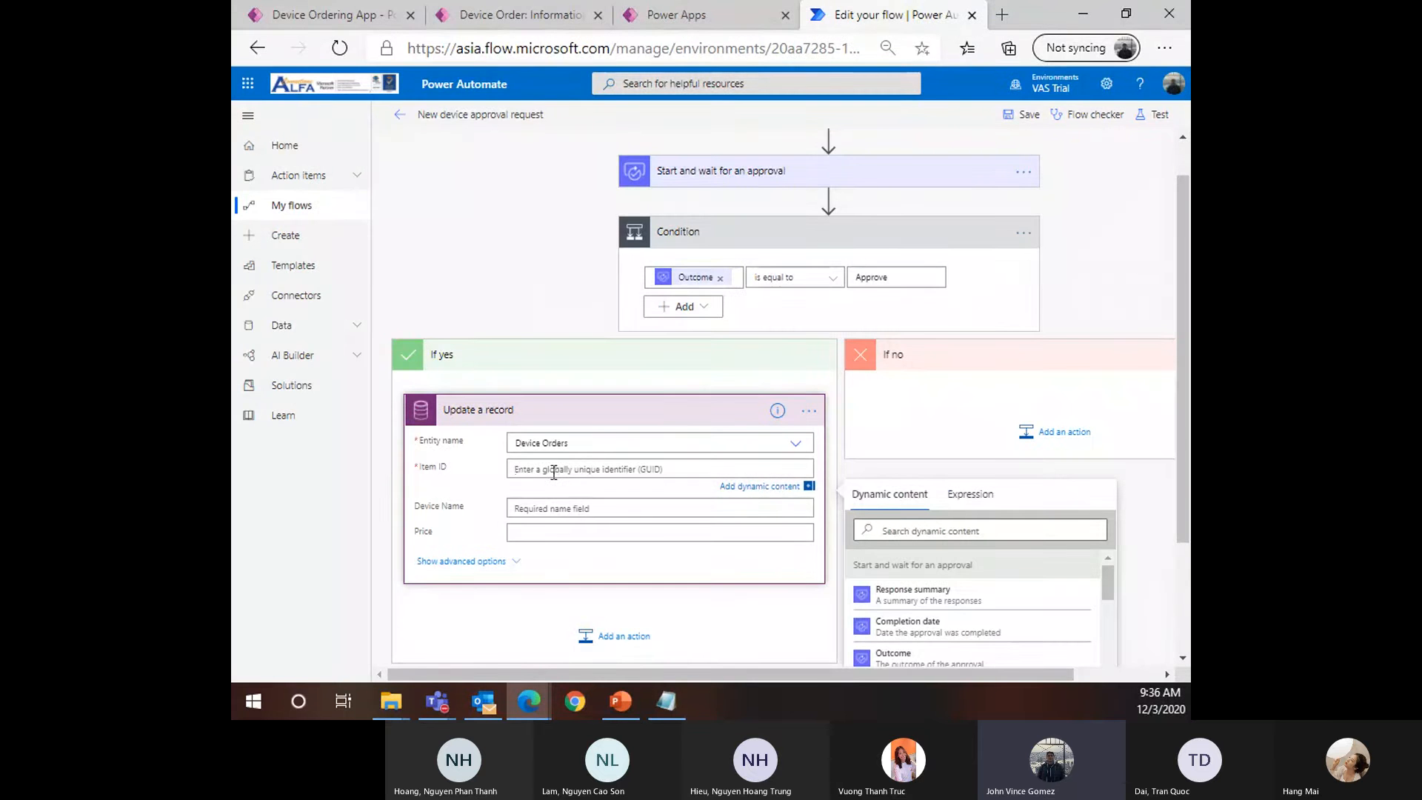
Fill Item ID with the trigger's Device Order value, found by searching 'Device Ord'
scroll(936, 511, "down", 1)
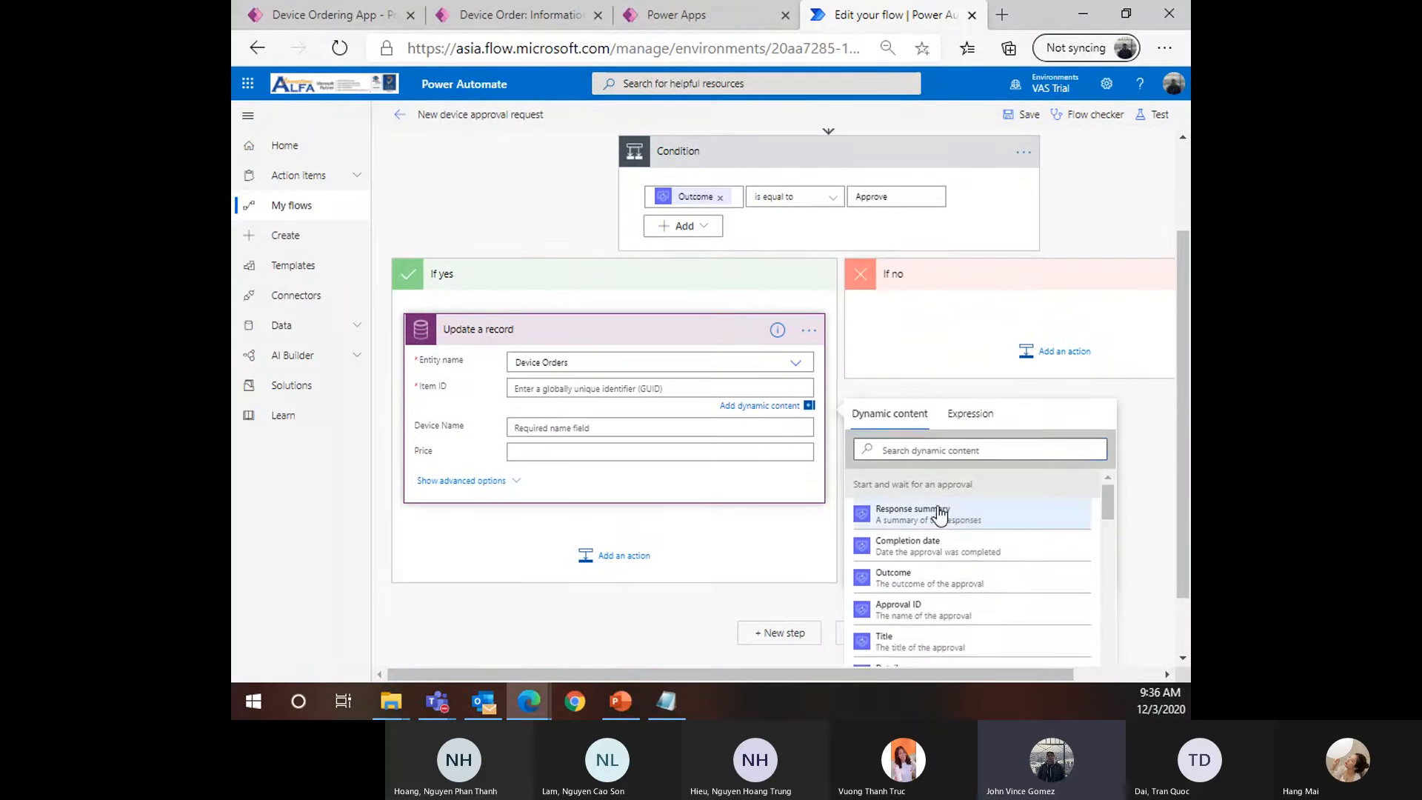
left_click(932, 450)
type("Device")
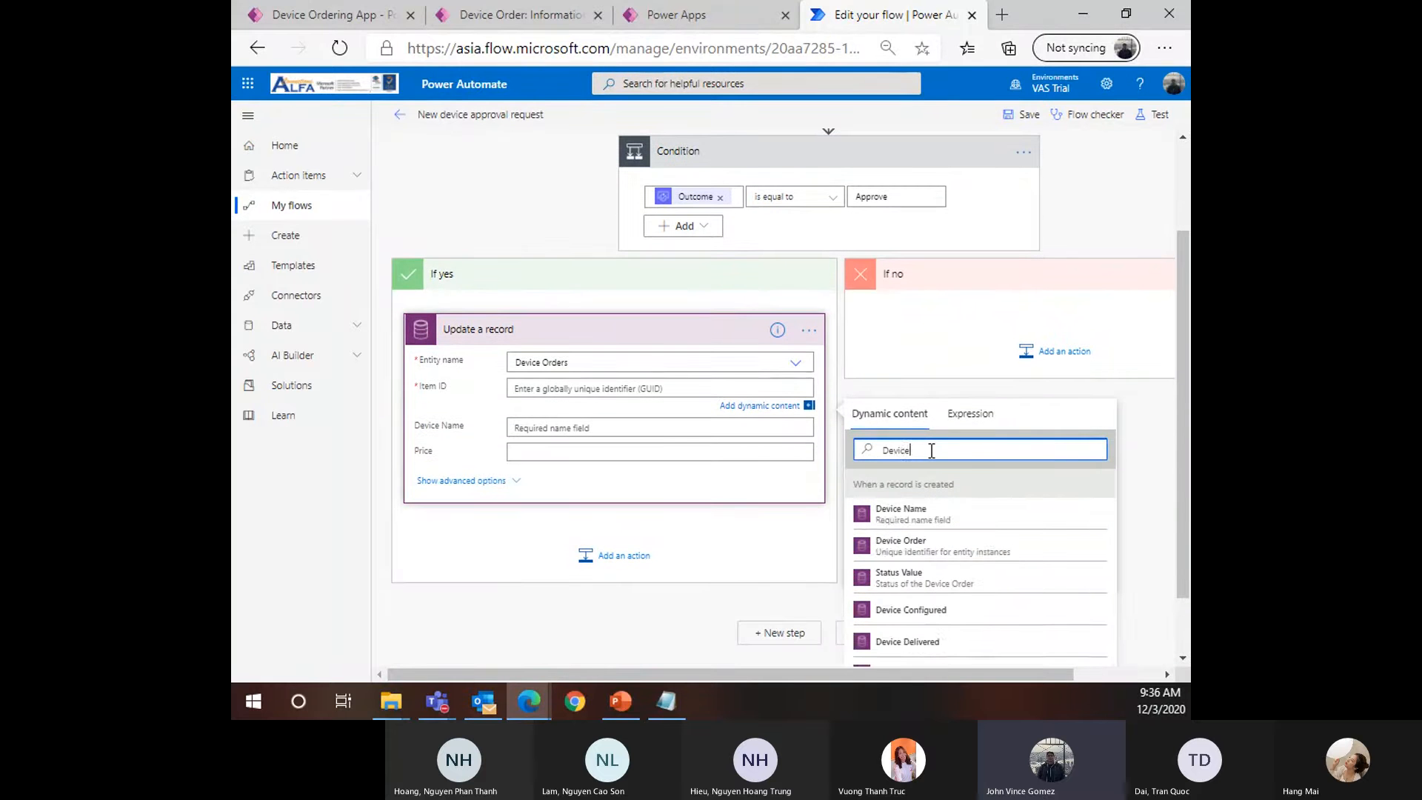
type(" Ord")
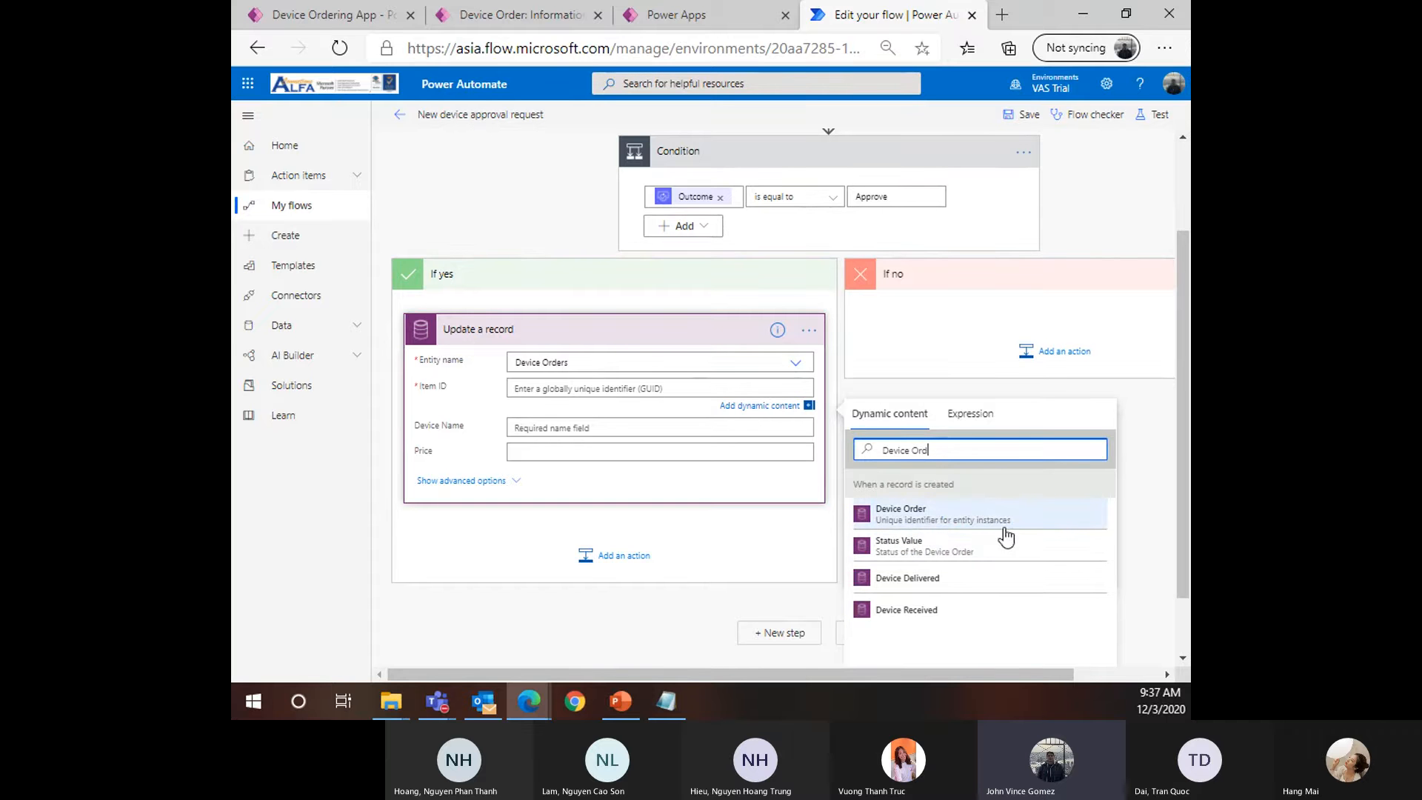
scroll(931, 400, "down", 1)
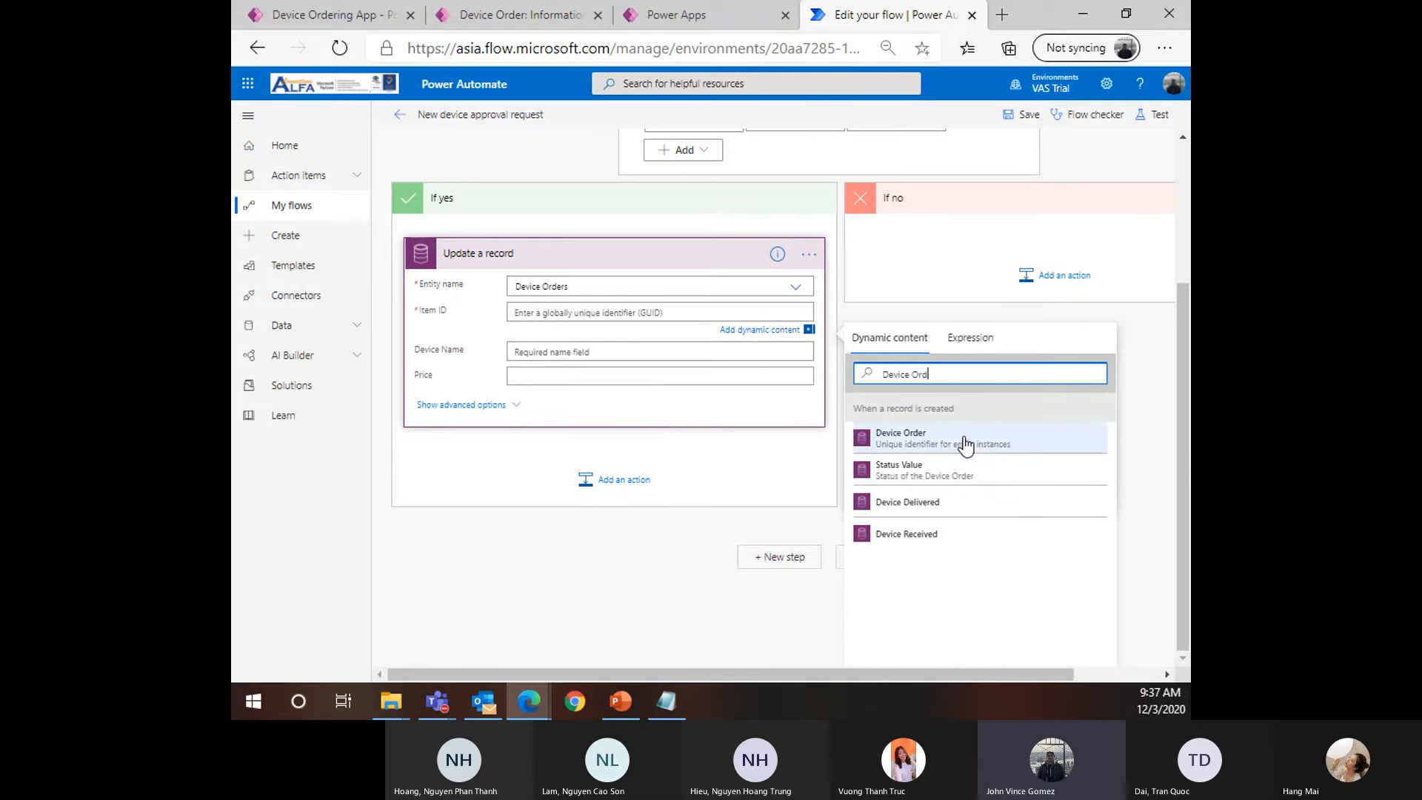
left_click(945, 445)
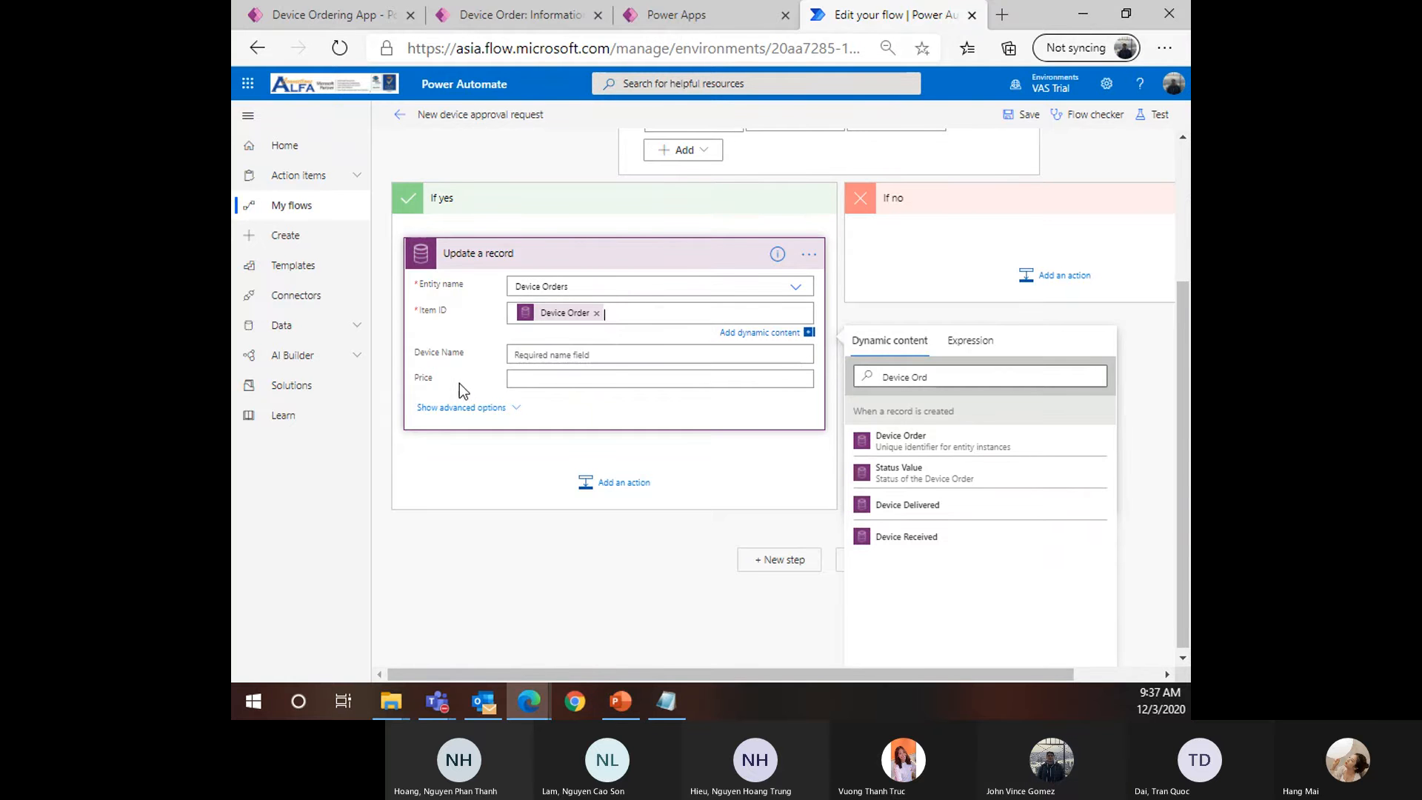
Show the step's advanced options, look them over, then hide them again
left_click(467, 408)
scroll(552, 431, "down", 3)
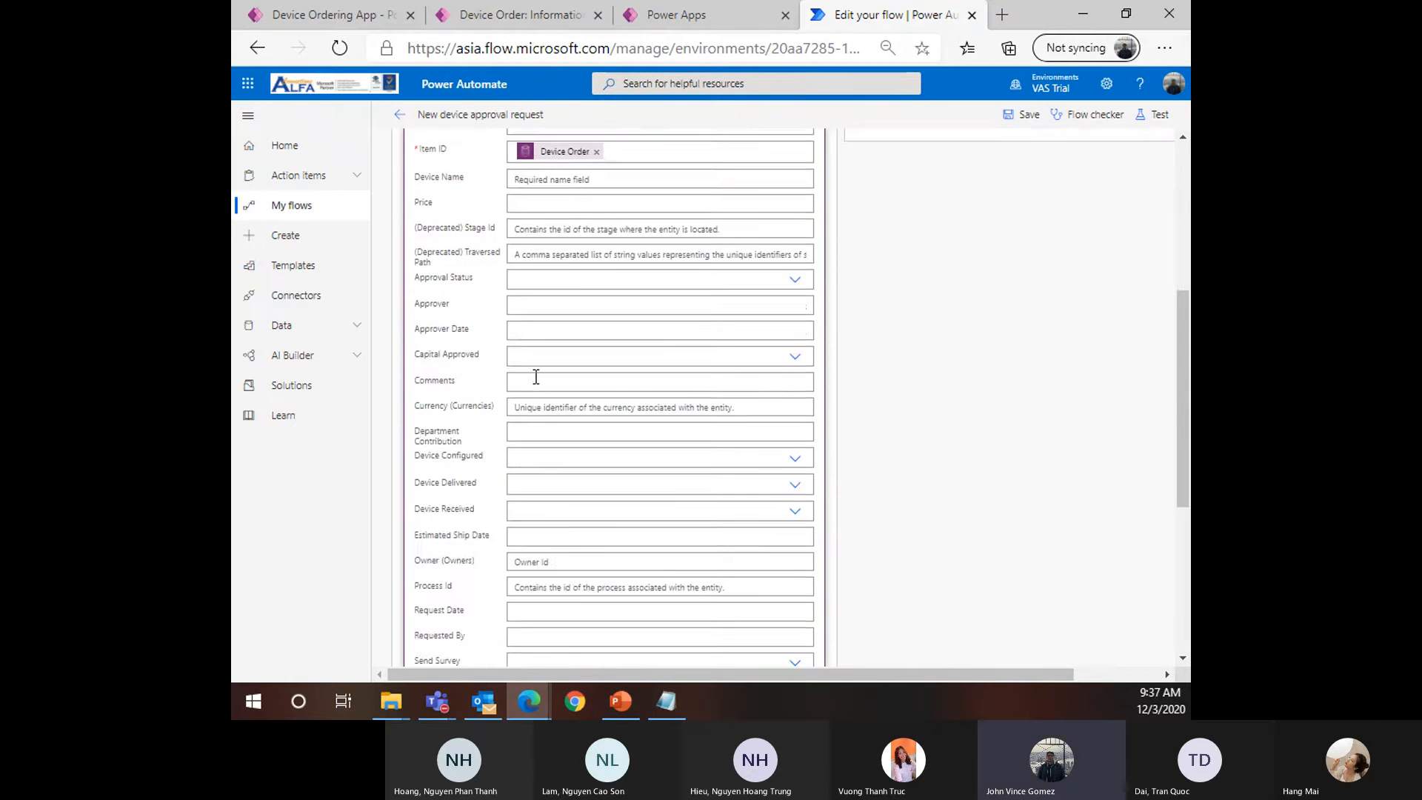
scroll(685, 351, "up", 3)
scroll(742, 429, "down", 7)
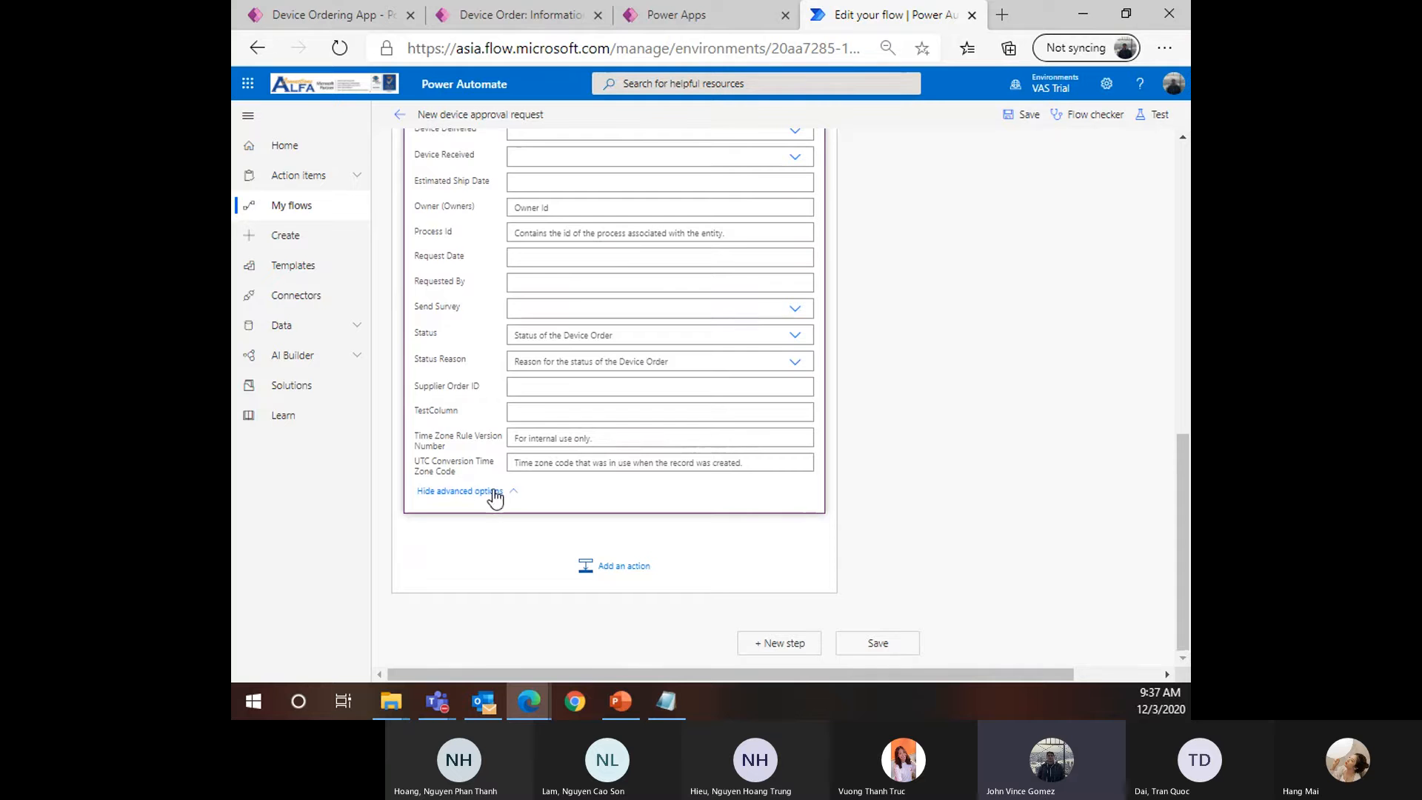
left_click(477, 492)
left_click(480, 597)
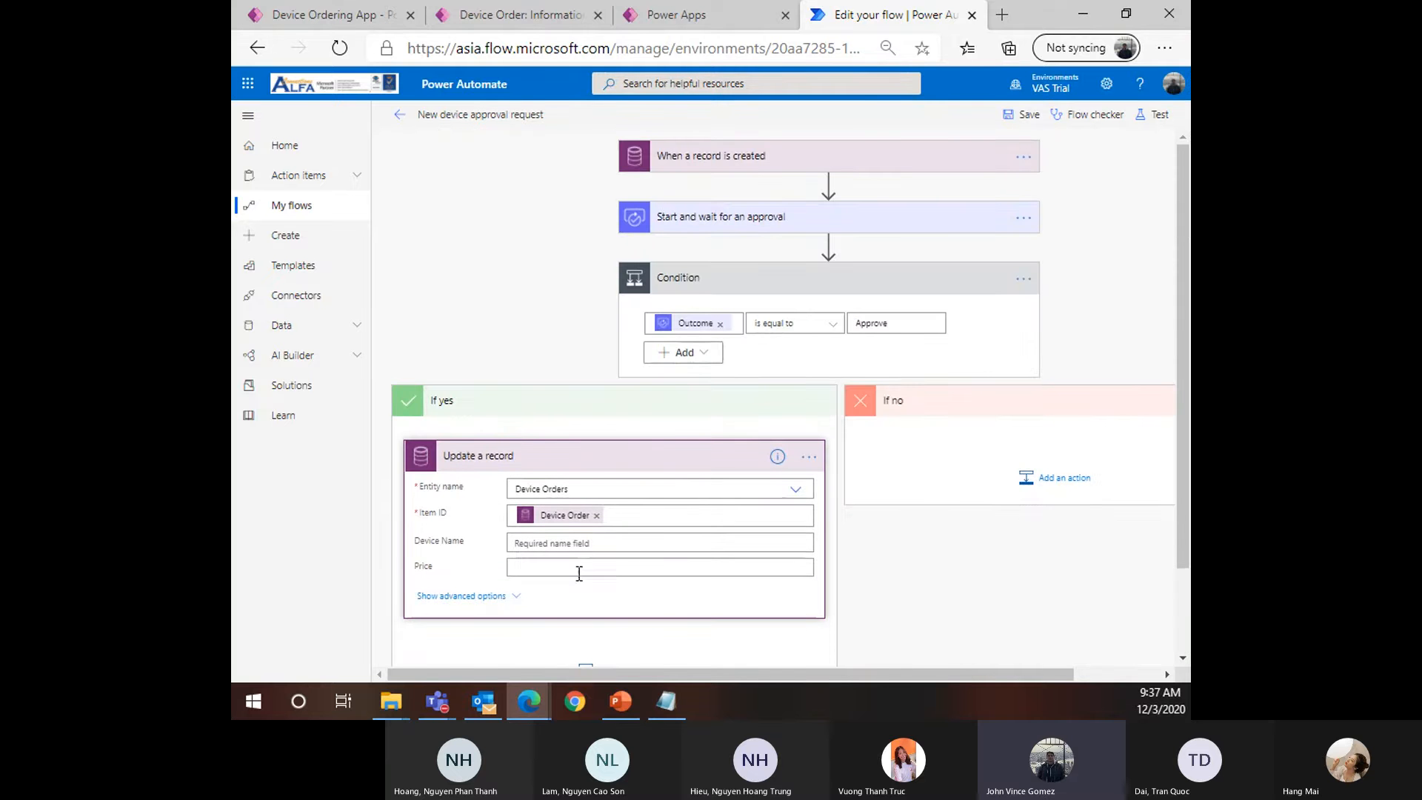
scroll(629, 504, "down", 5)
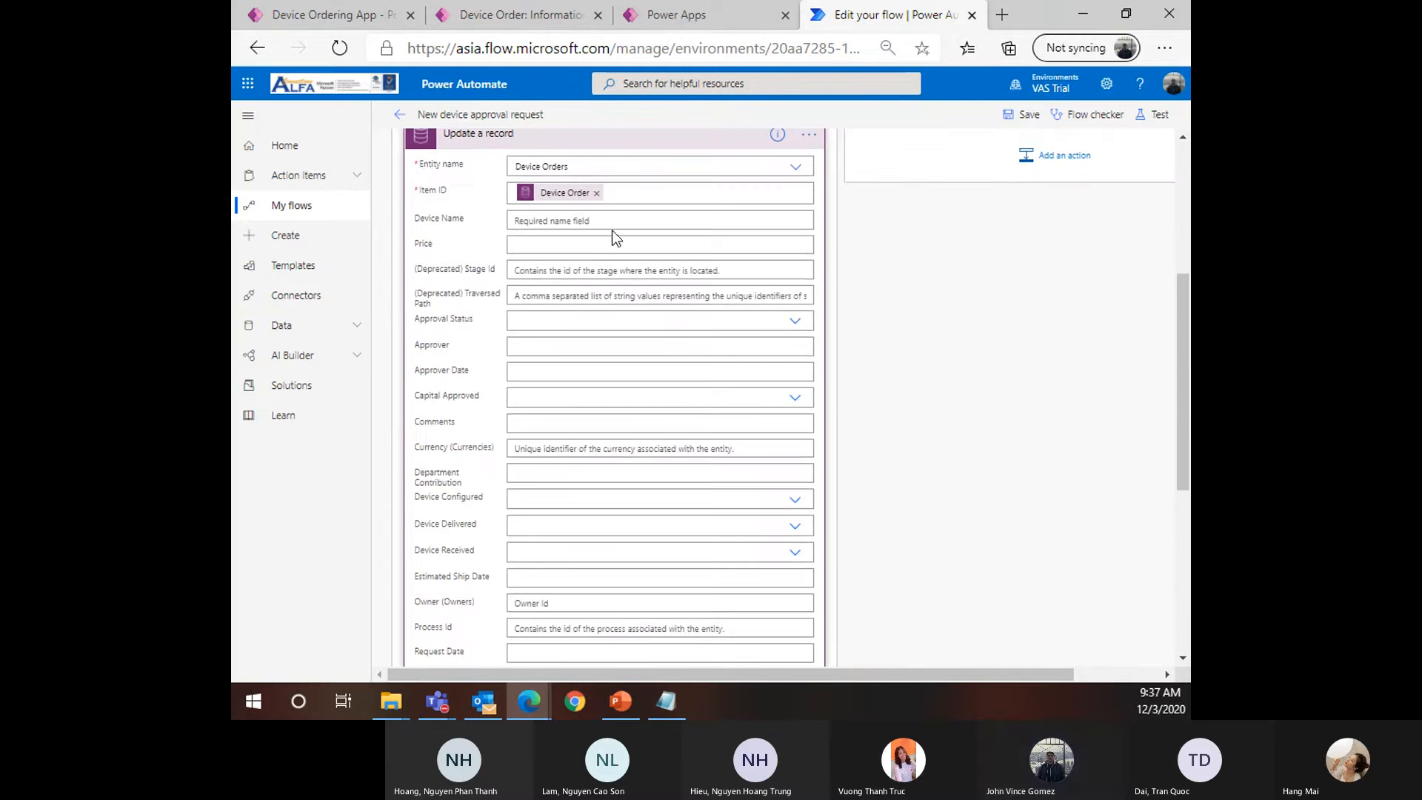
scroll(553, 369, "down", 3)
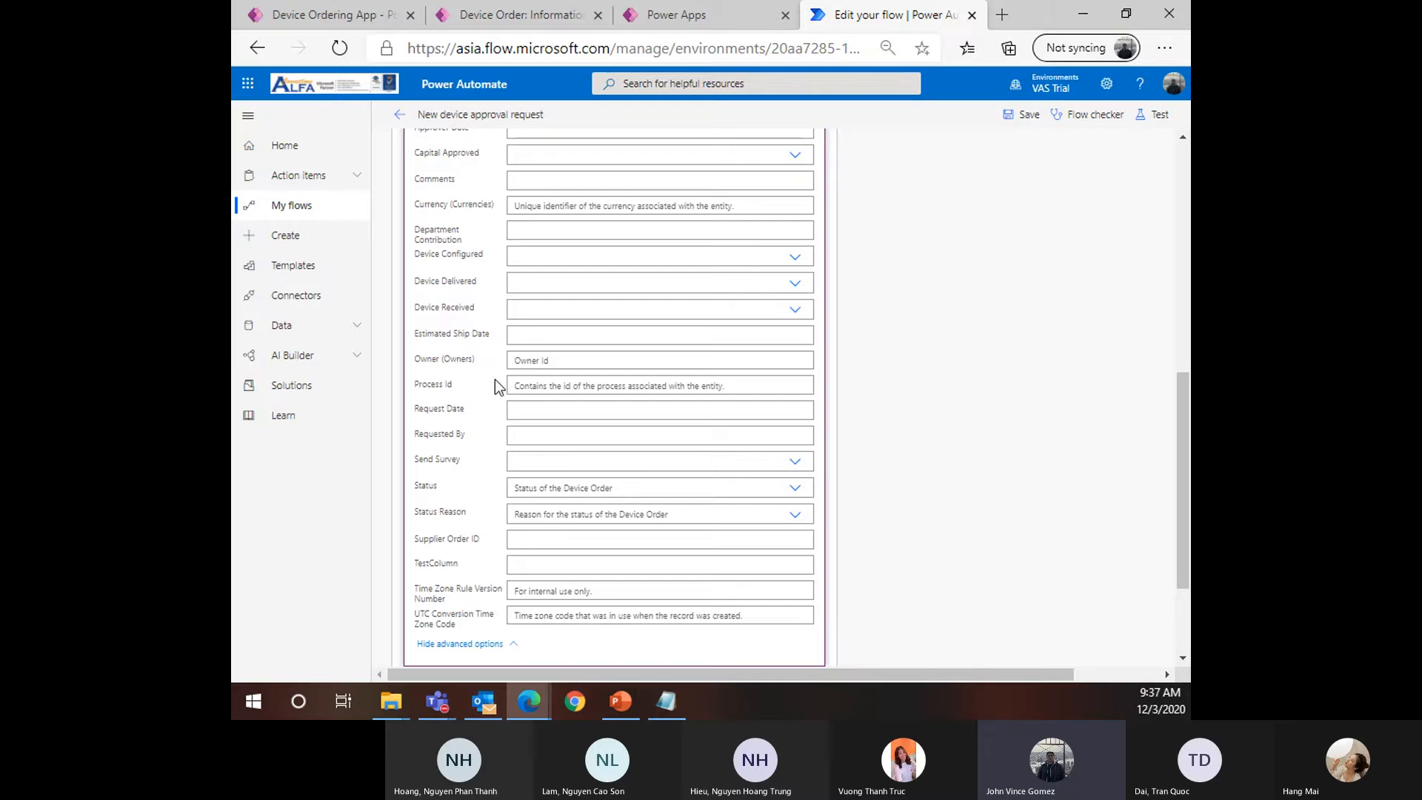
scroll(504, 355, "up", 3)
left_click(540, 237)
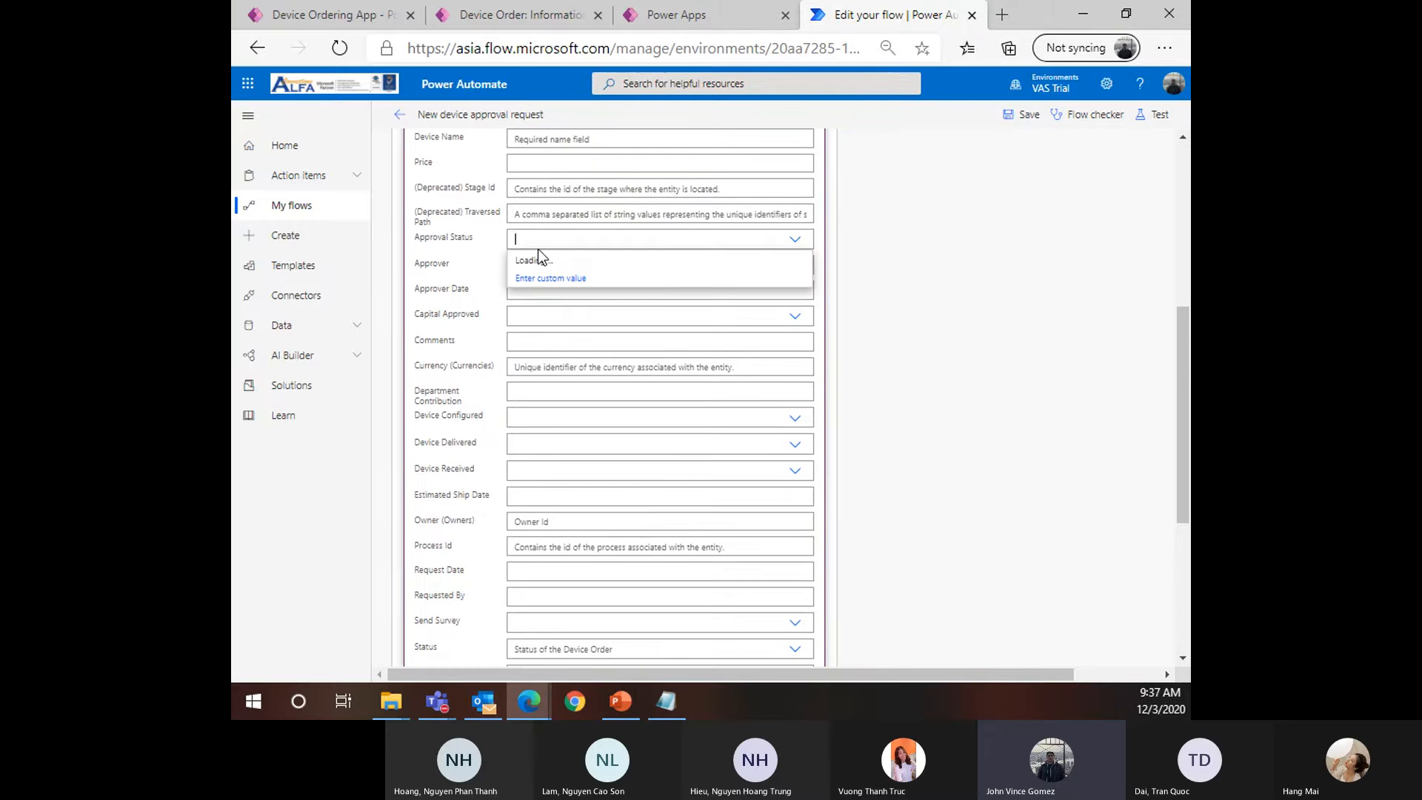
scroll(535, 433, "up", 3)
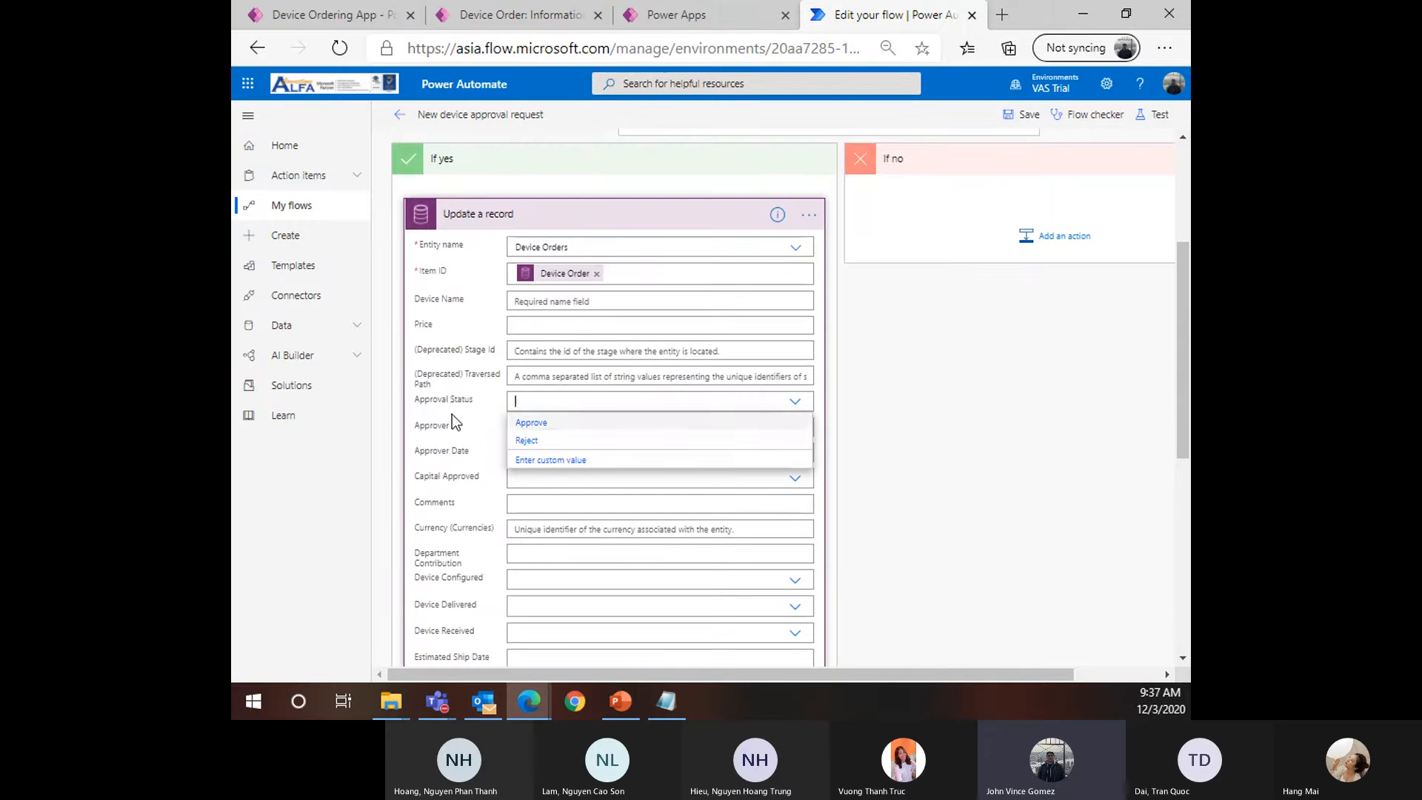
left_click(539, 22)
left_click(676, 15)
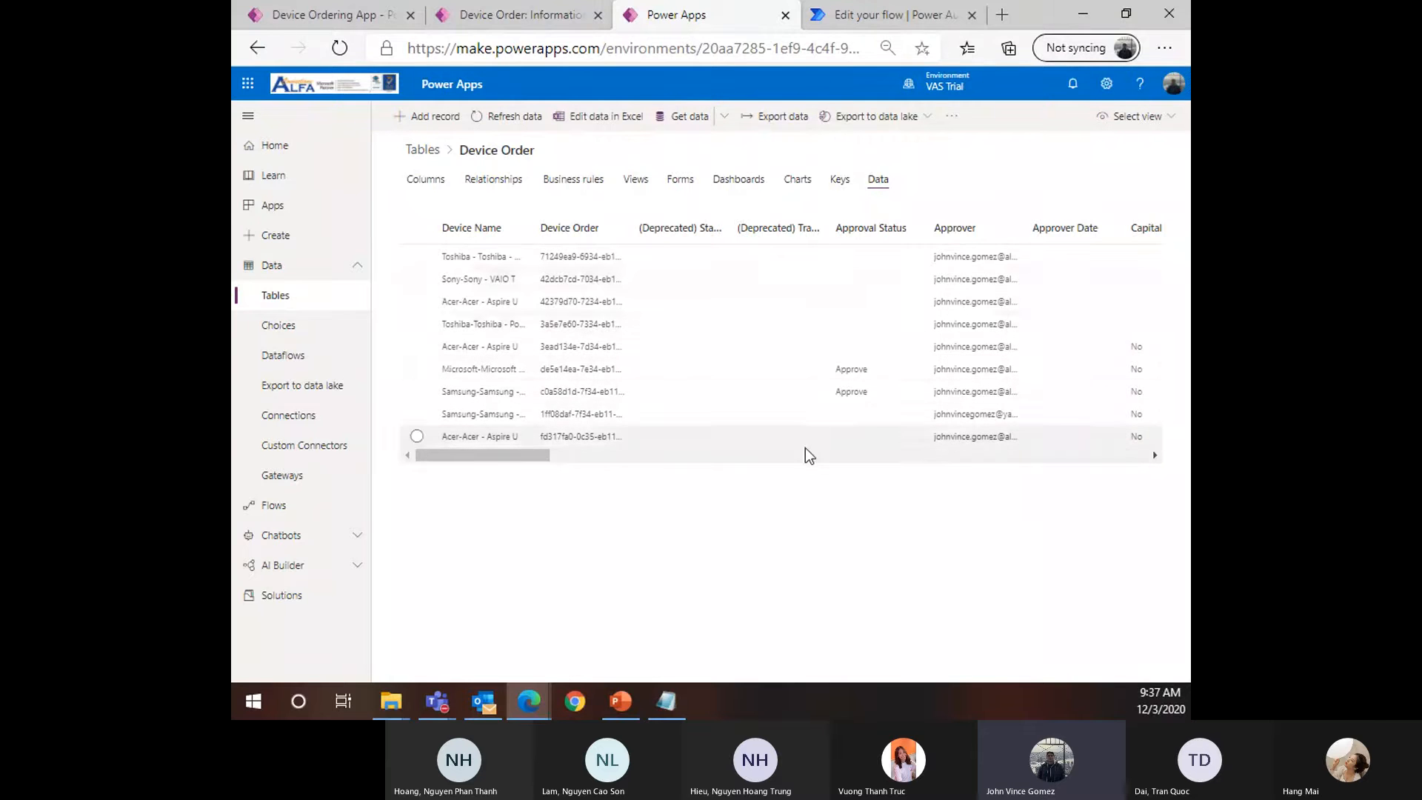
left_click(859, 15)
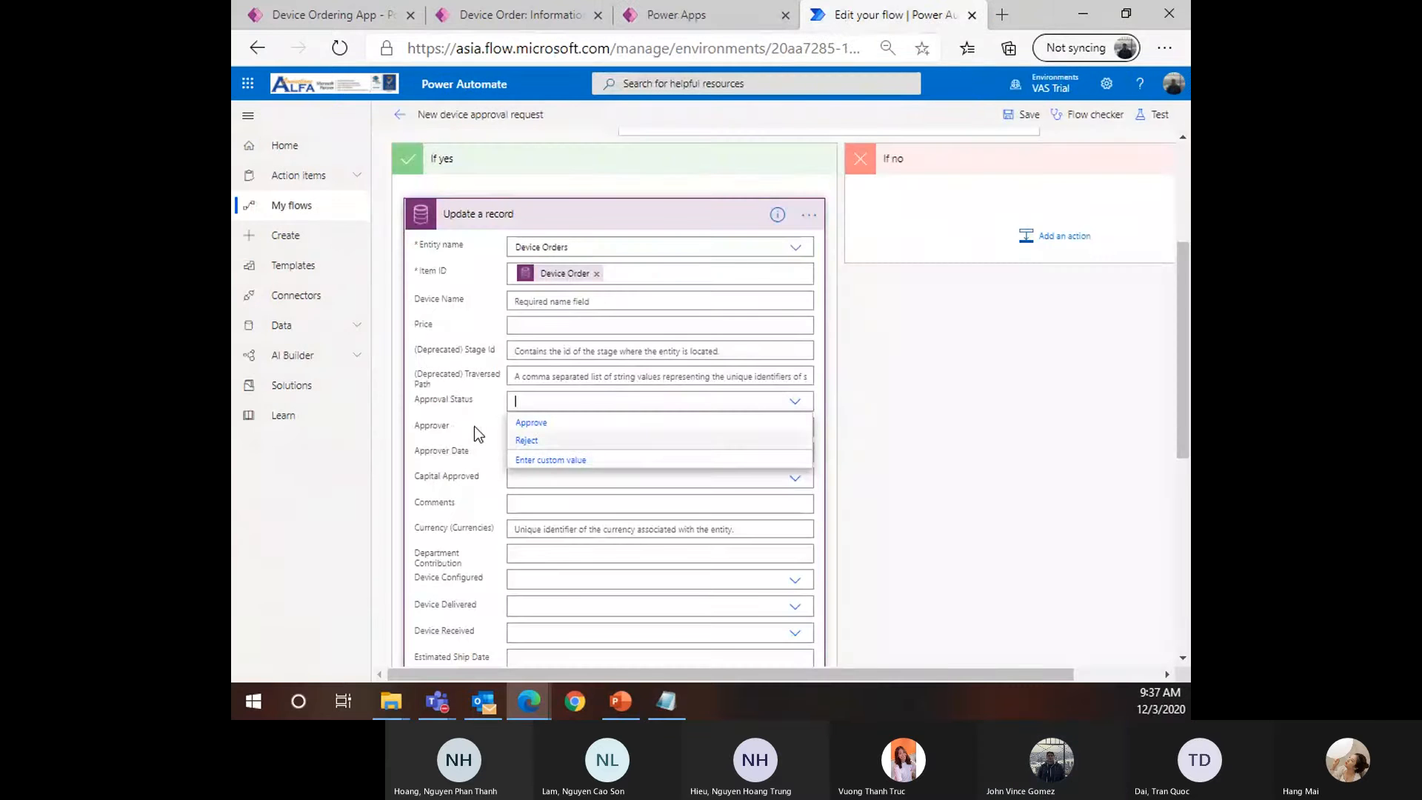
left_click(554, 425)
scroll(910, 527, "up", 2)
scroll(906, 520, "up", 1)
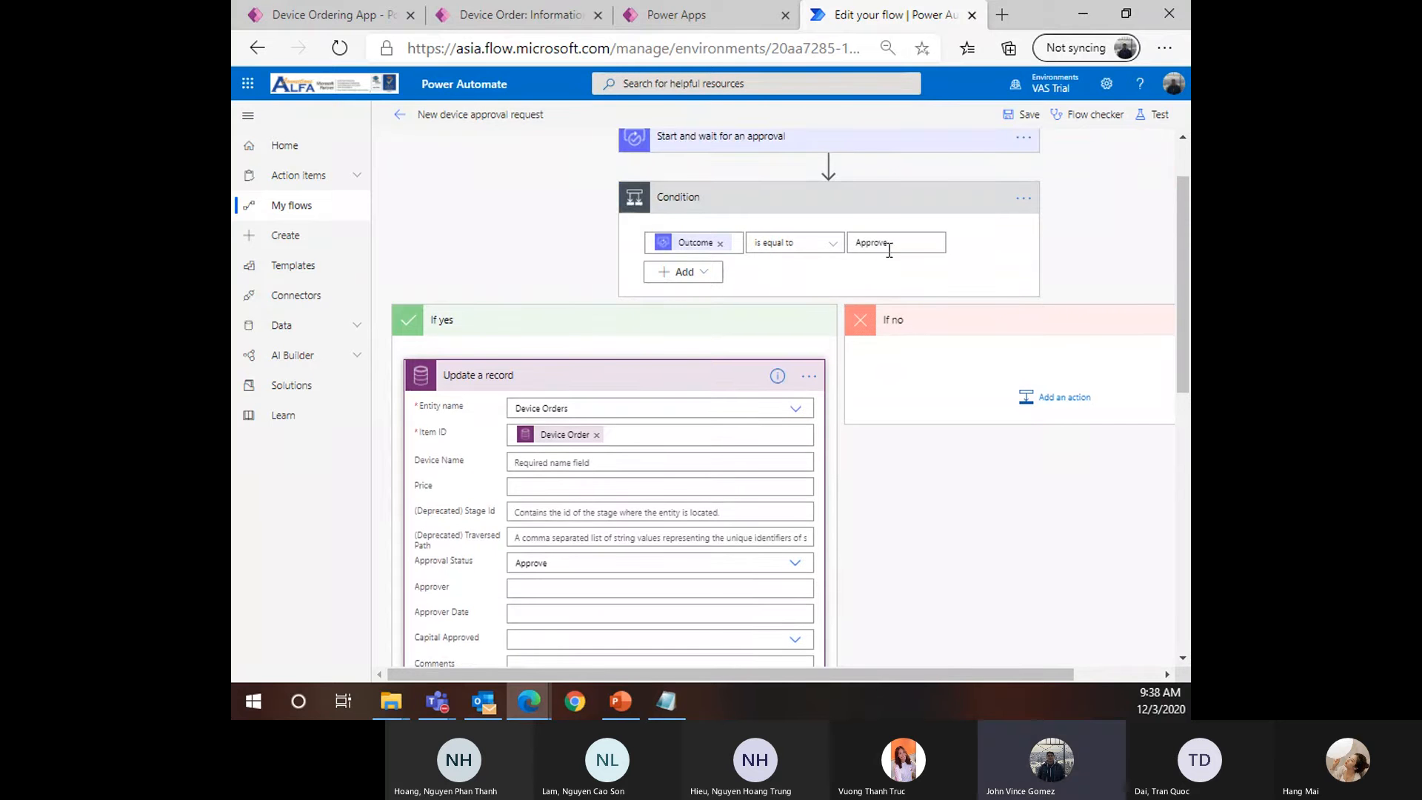
scroll(472, 263, "down", 1)
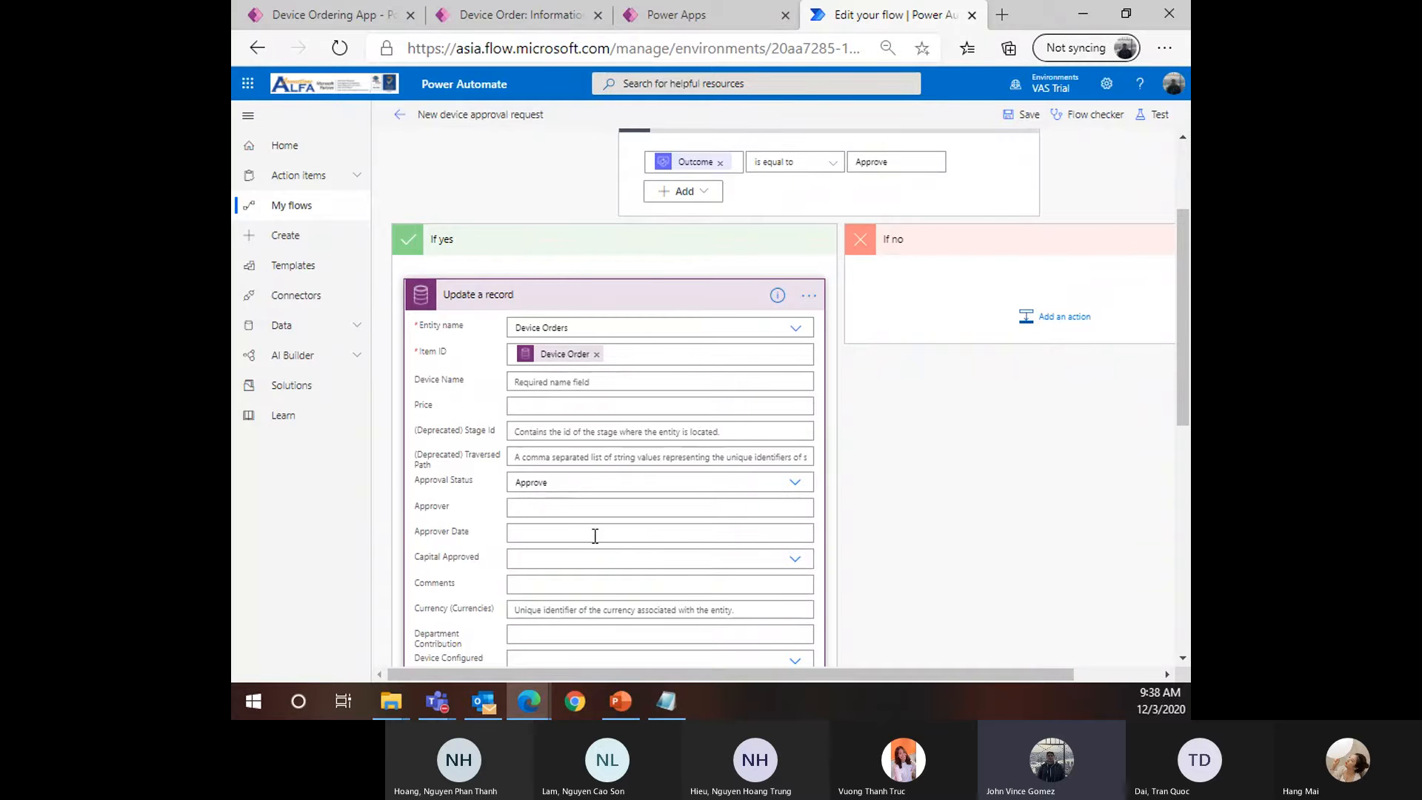
Set Approver Date to the expression utcNow()
left_click(542, 534)
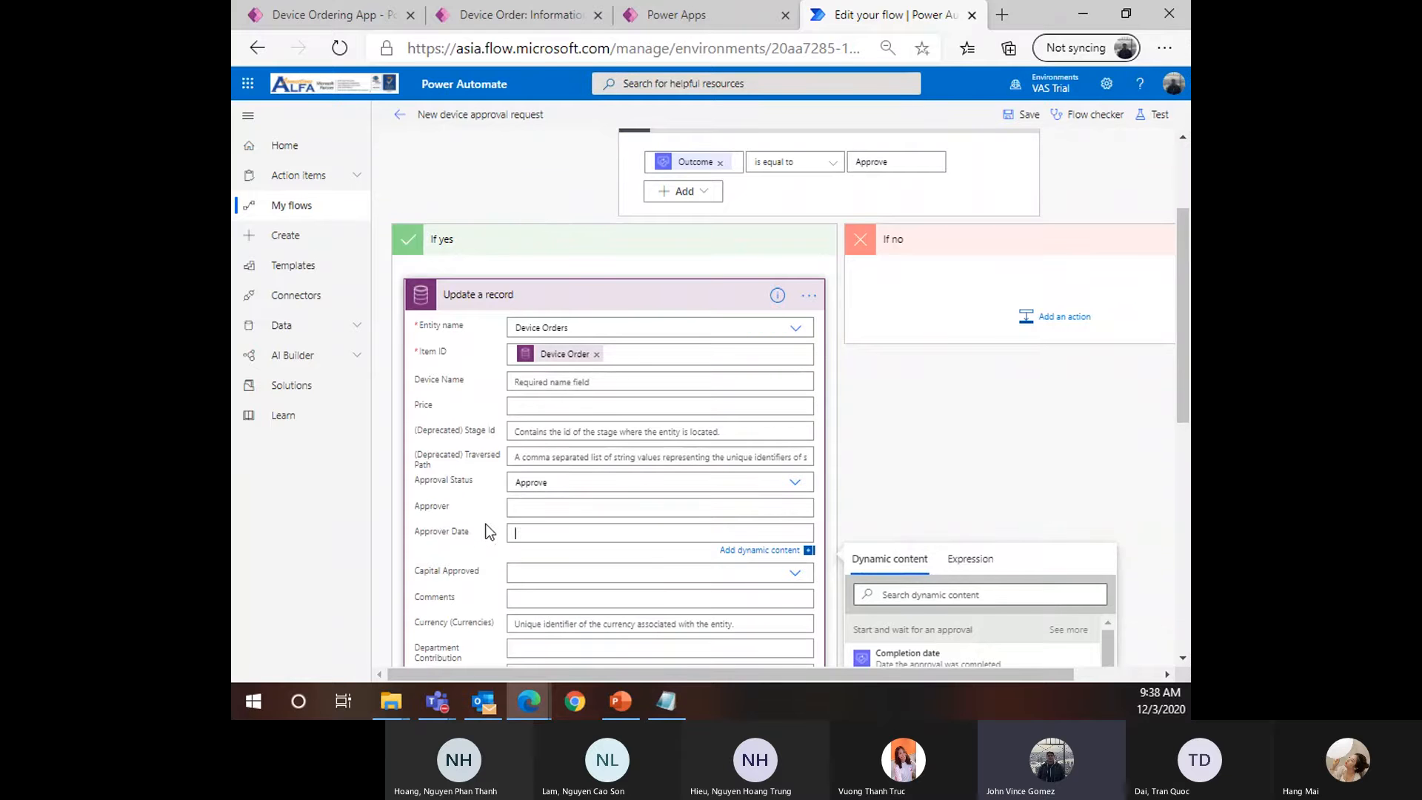
scroll(469, 479, "down", 1)
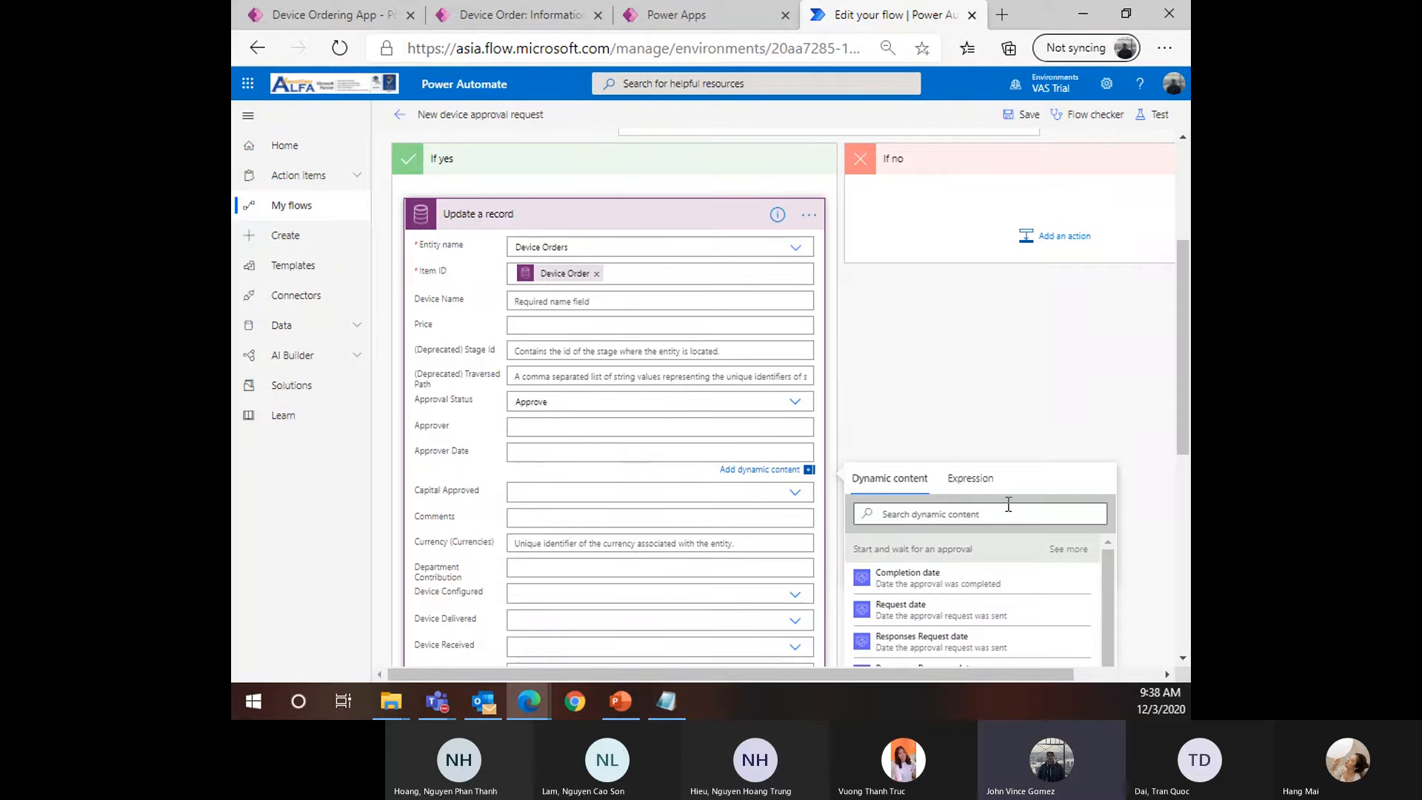
left_click(981, 482)
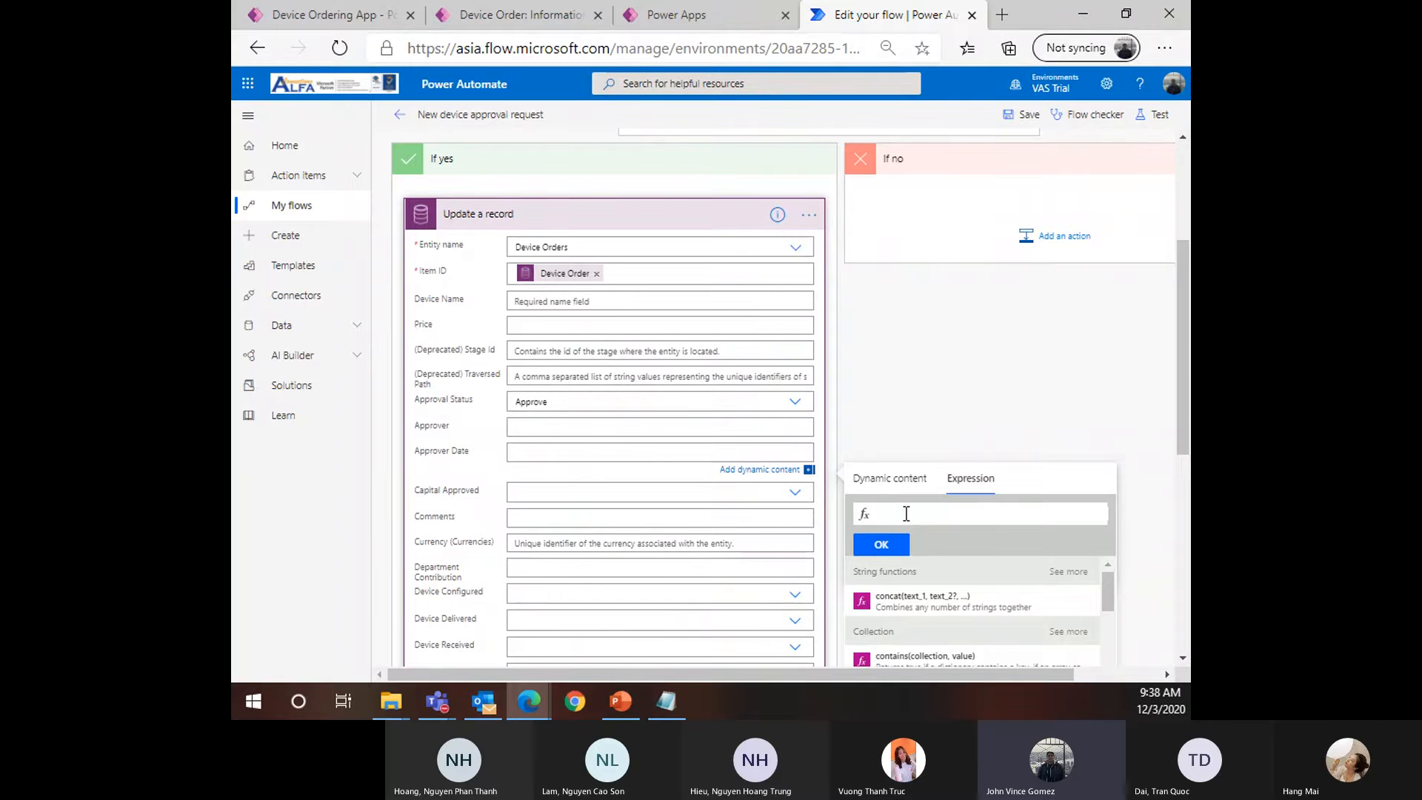
type("ut")
type("cNow")
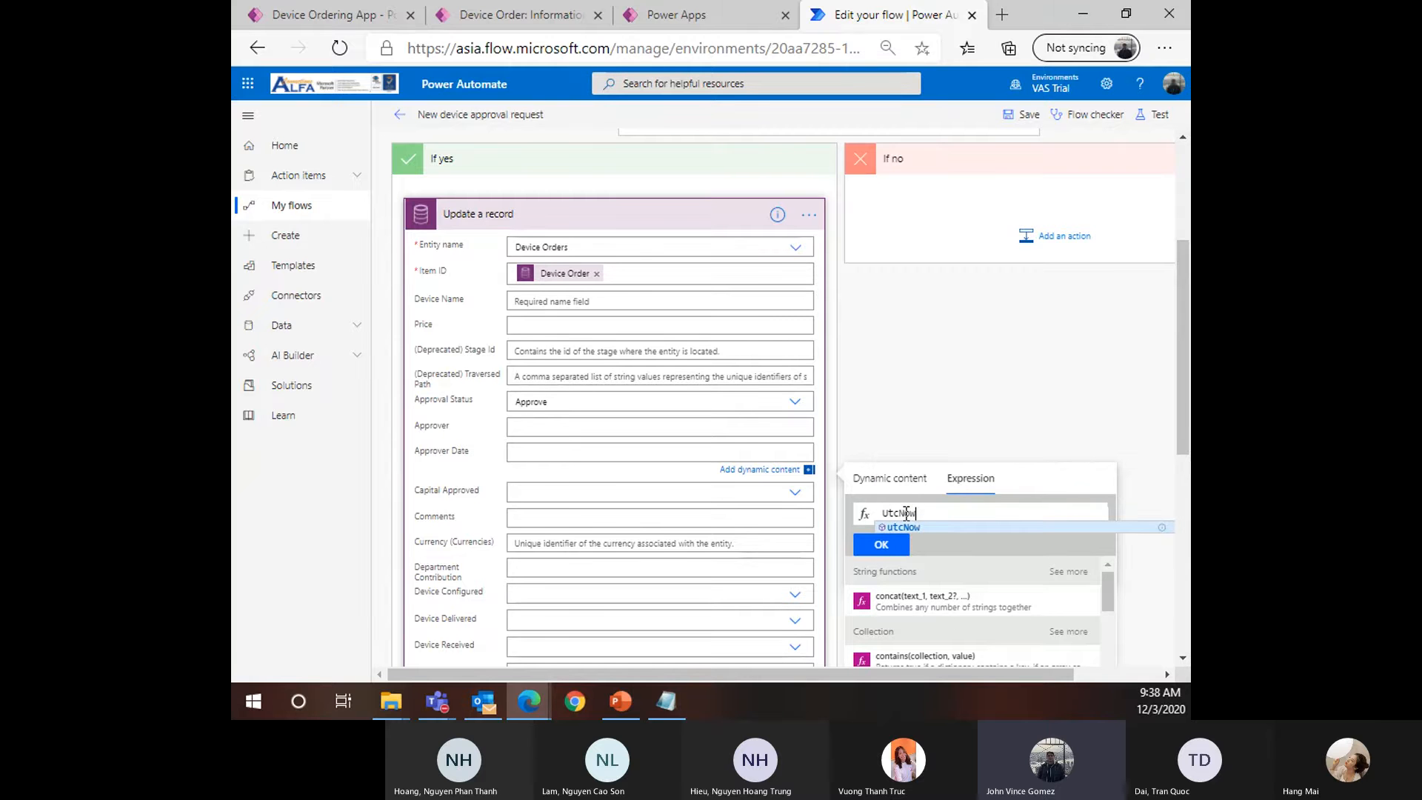
type("()")
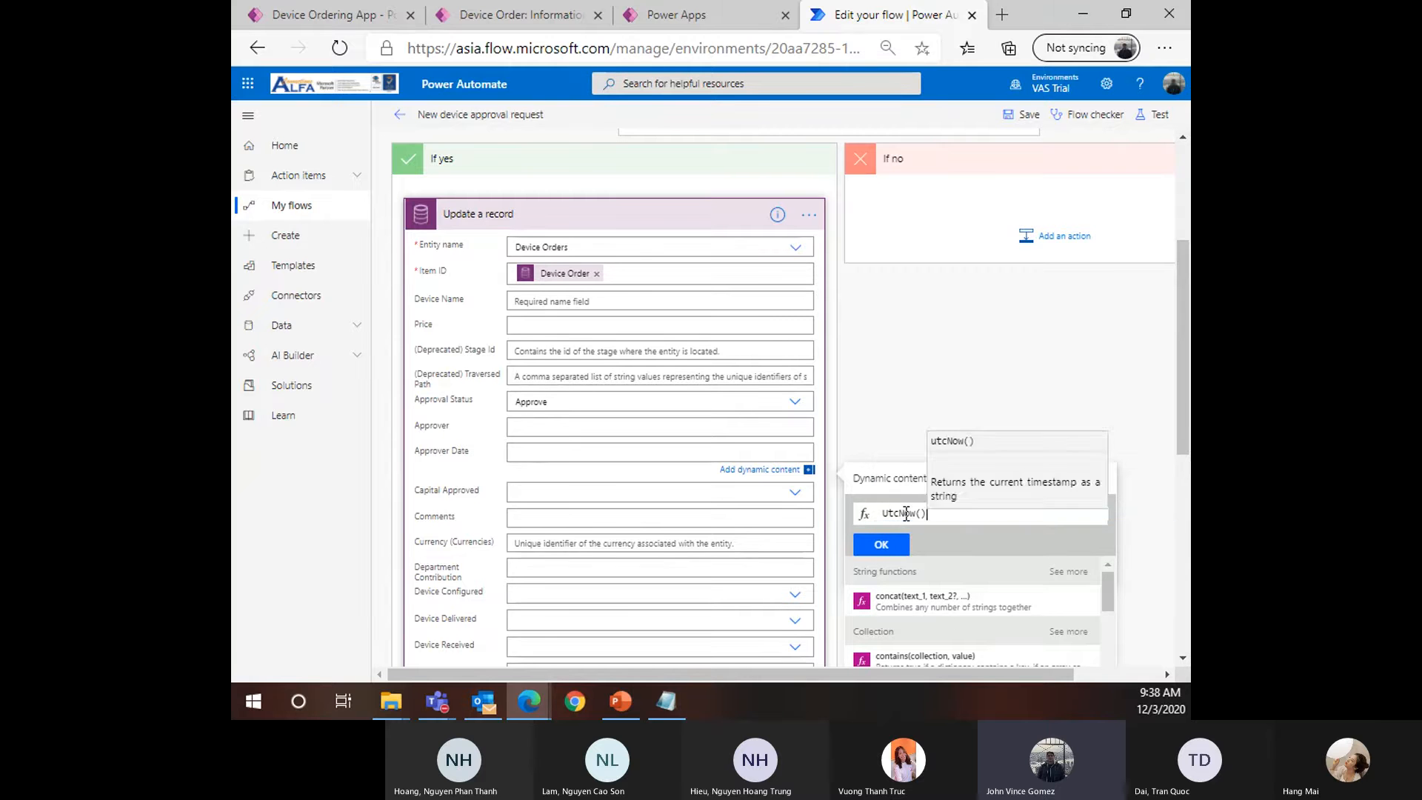
left_click(881, 546)
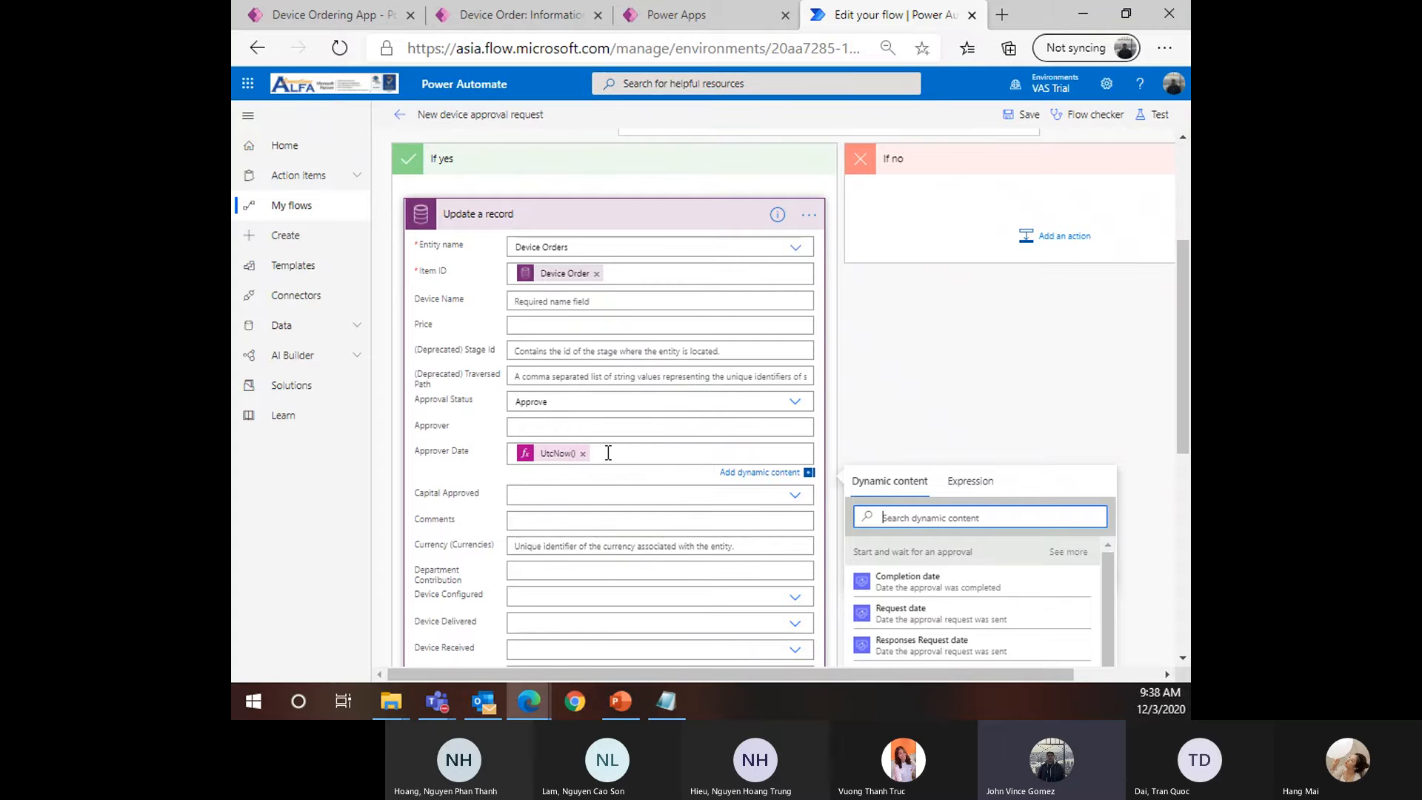
Zoom the page in and bring up the expression functions again
key("ctrl+plus")
key("ctrl+plus")
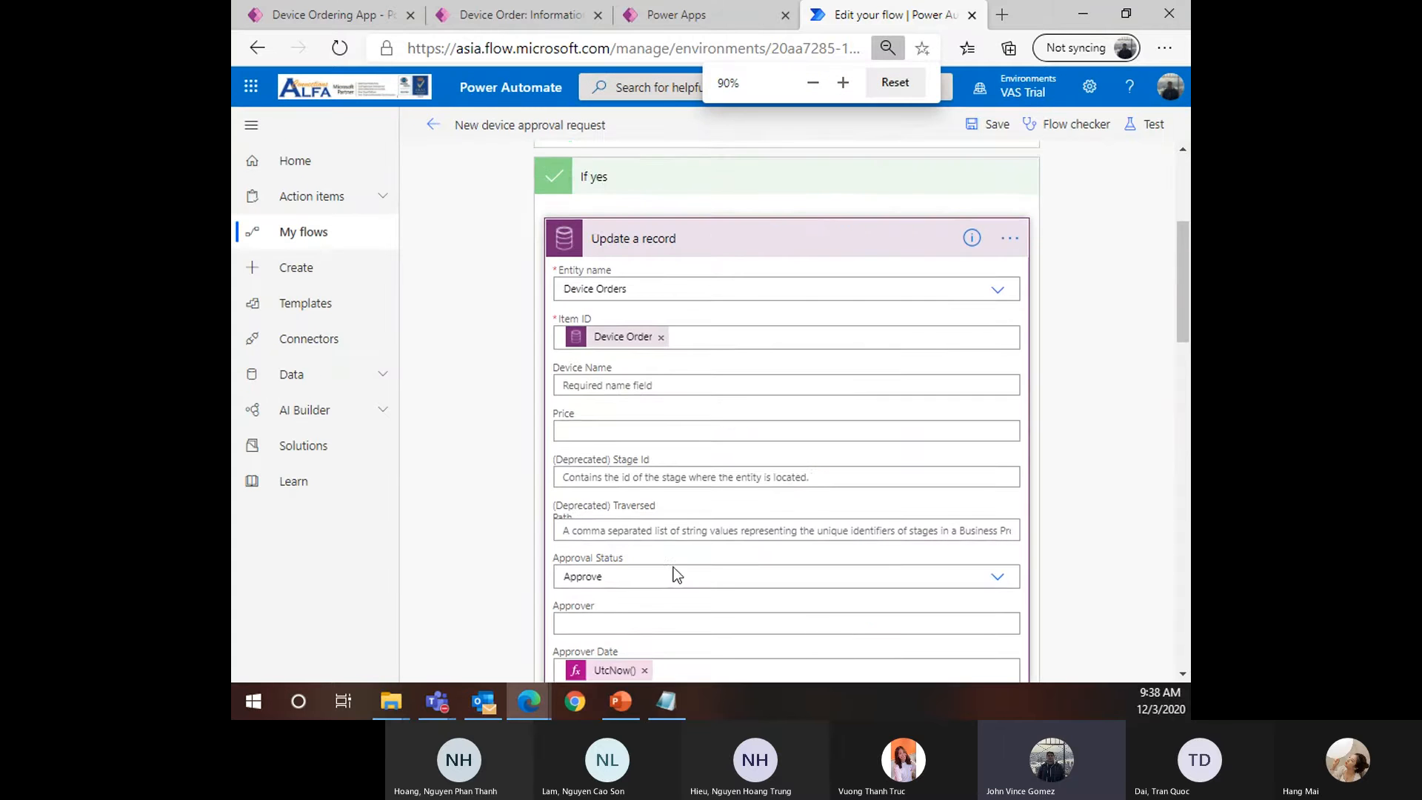
scroll(680, 602, "down", 1)
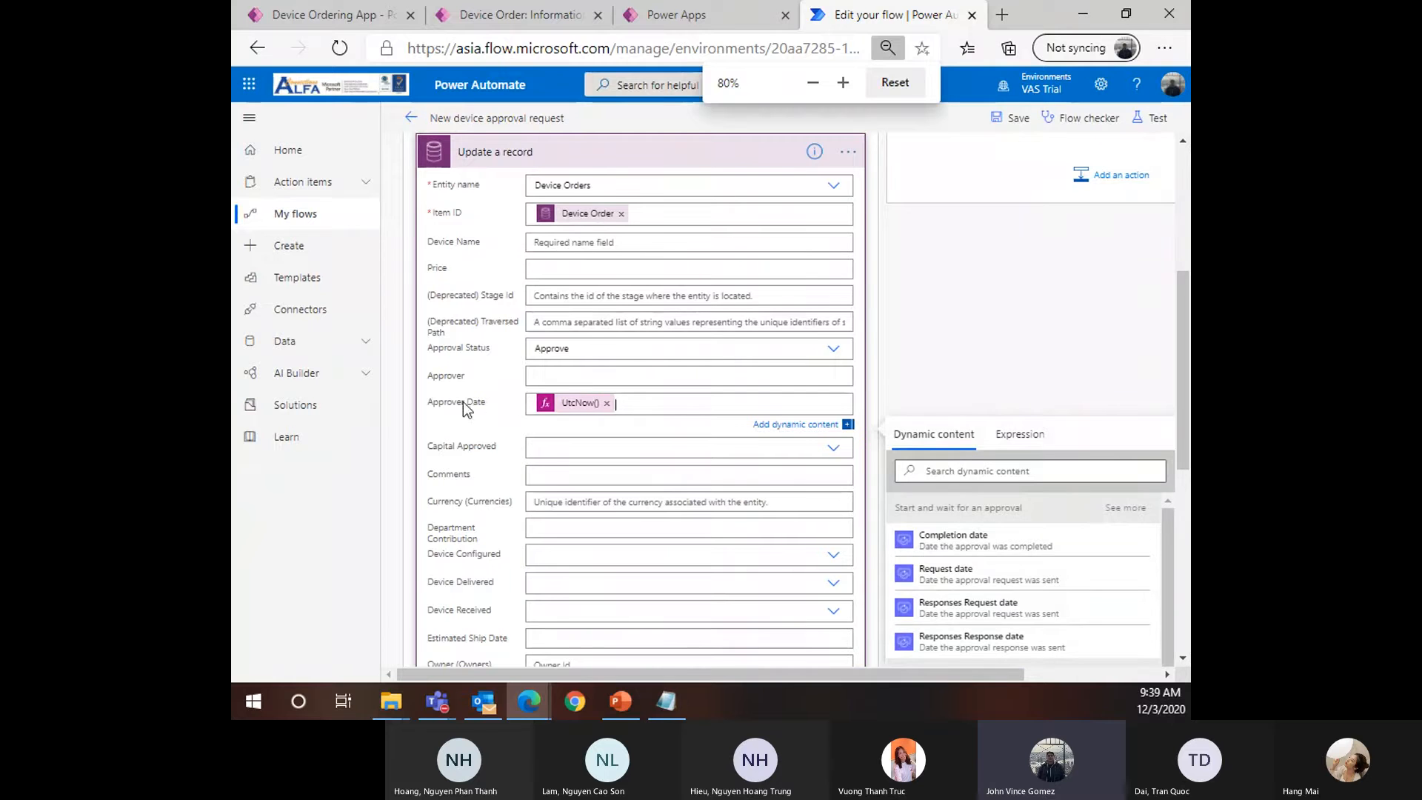
left_click(1021, 436)
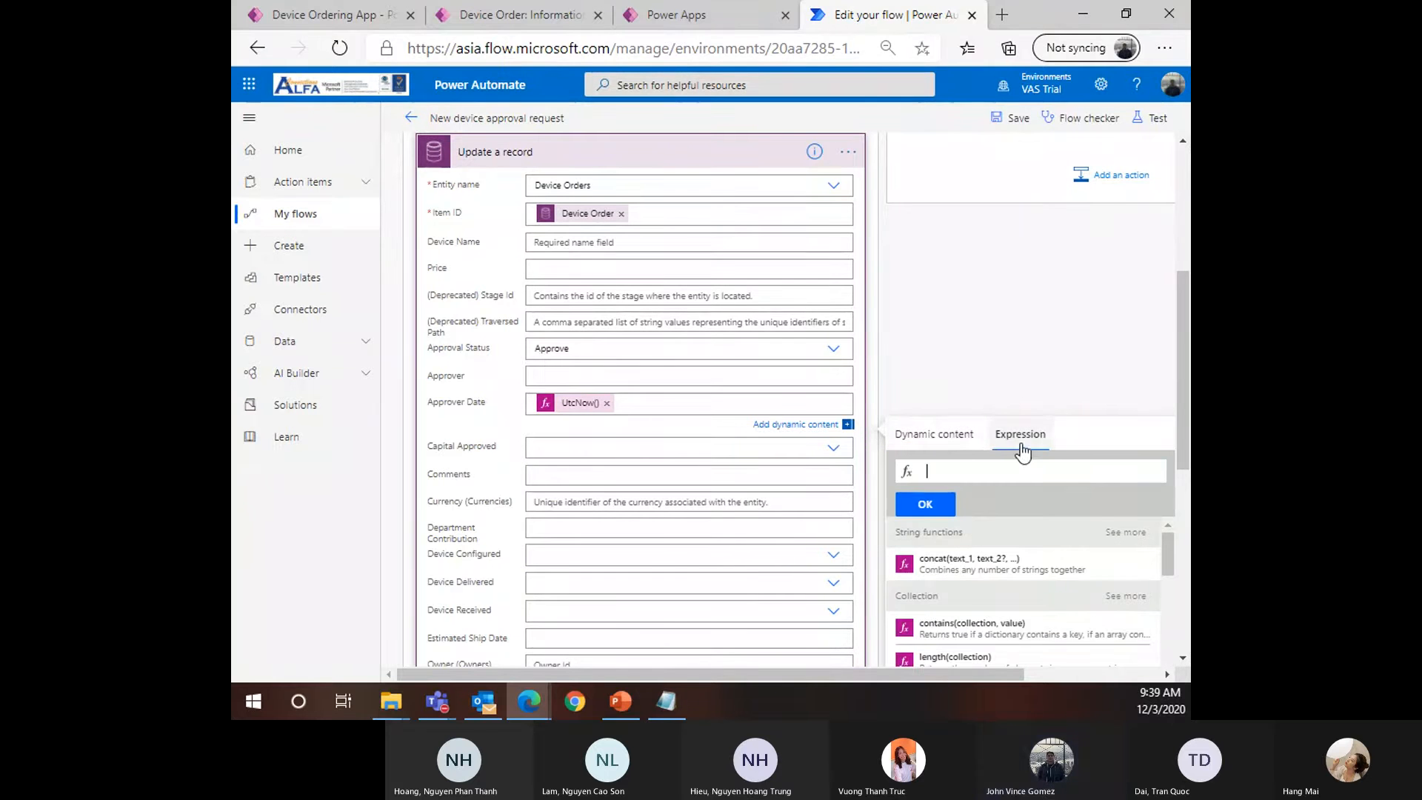
scroll(994, 445, "down", 1)
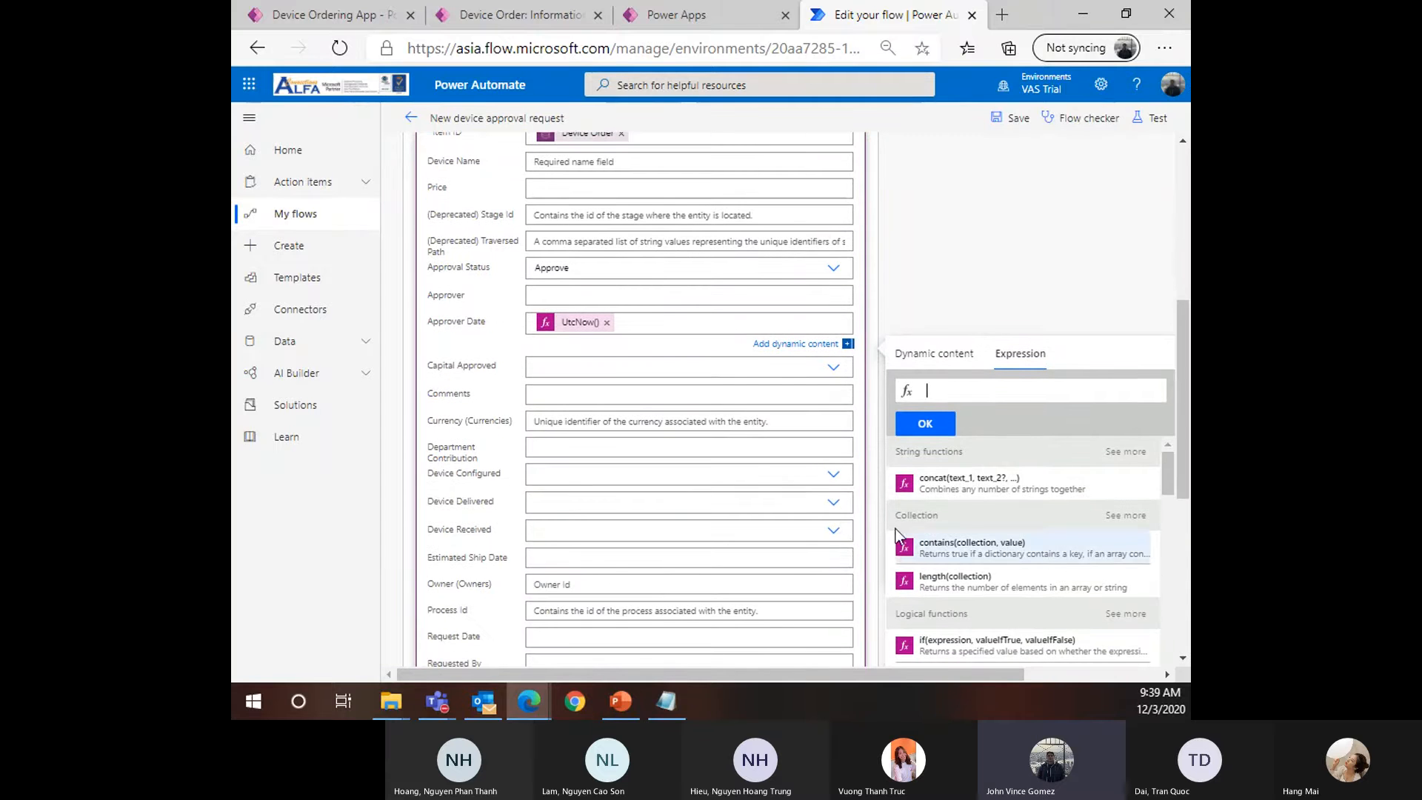
left_click(1132, 397)
scroll(1022, 593, "down", 3)
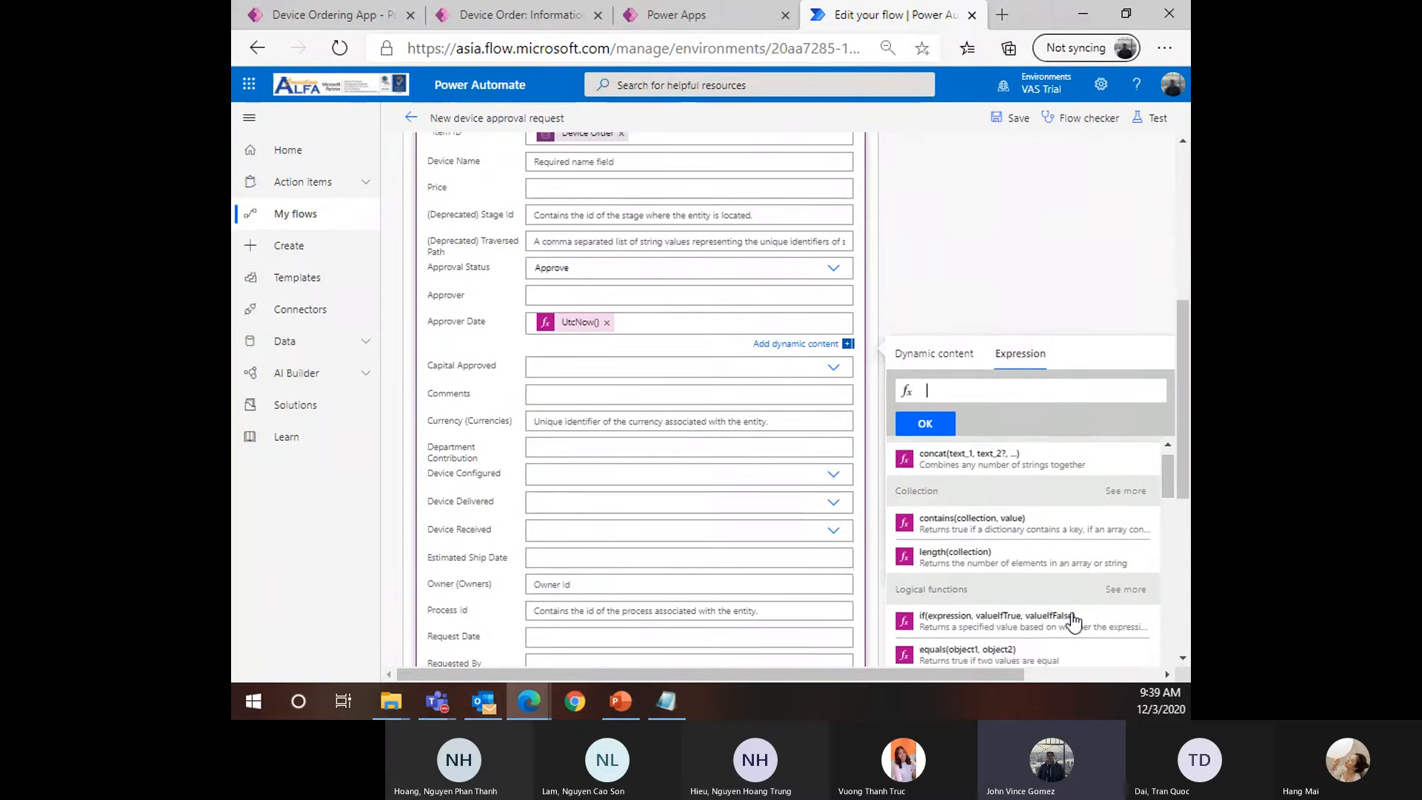
scroll(1019, 518, "up", 3)
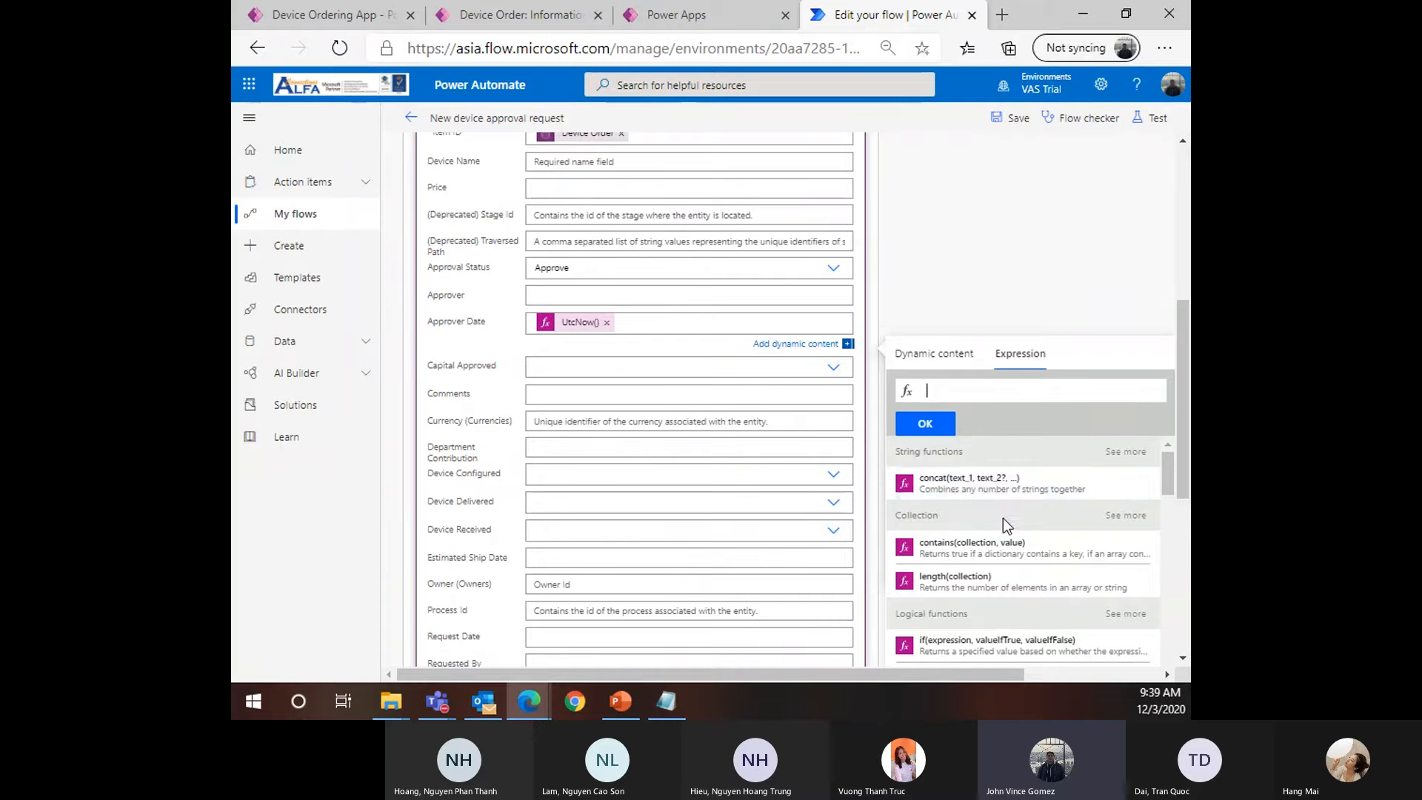
scroll(993, 511, "down", 2)
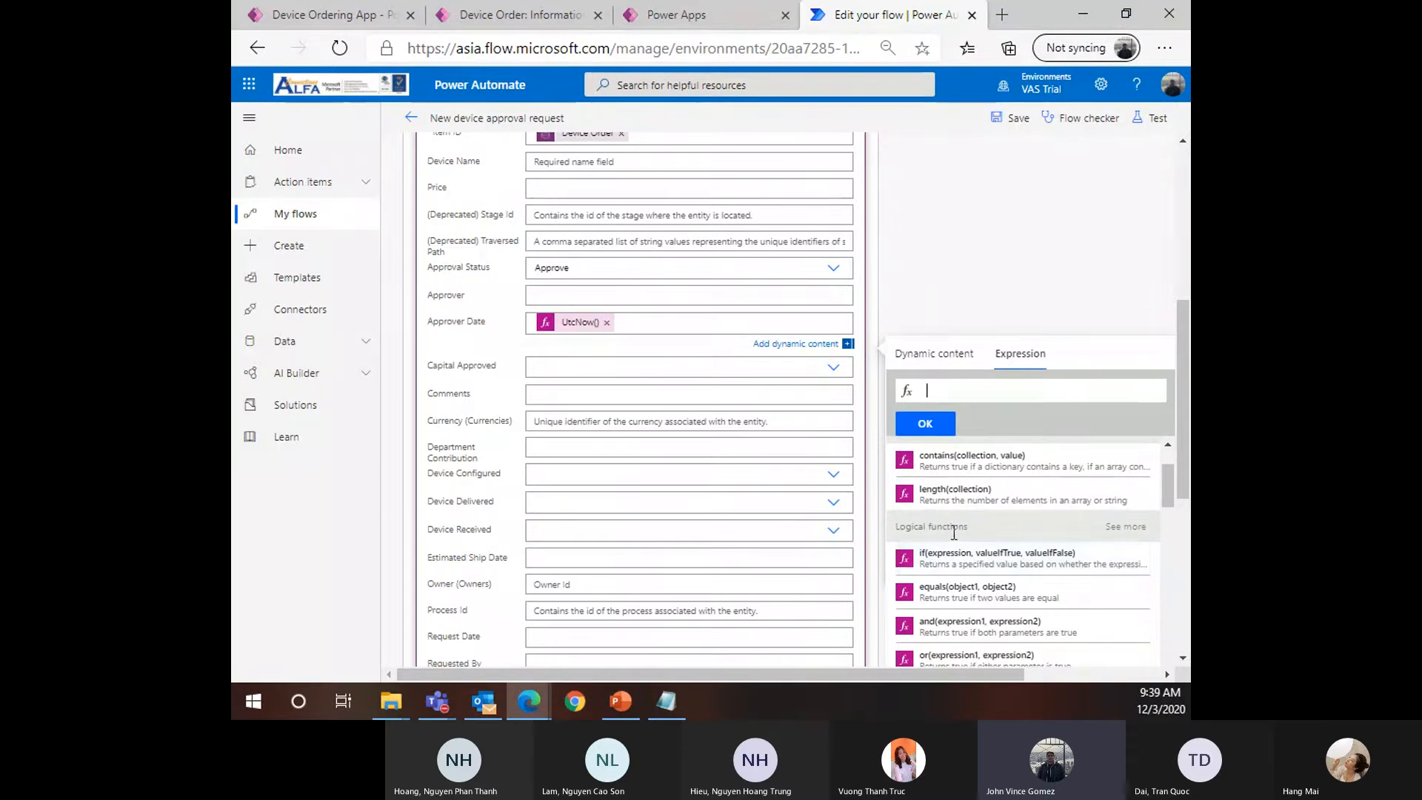
scroll(986, 570, "down", 4)
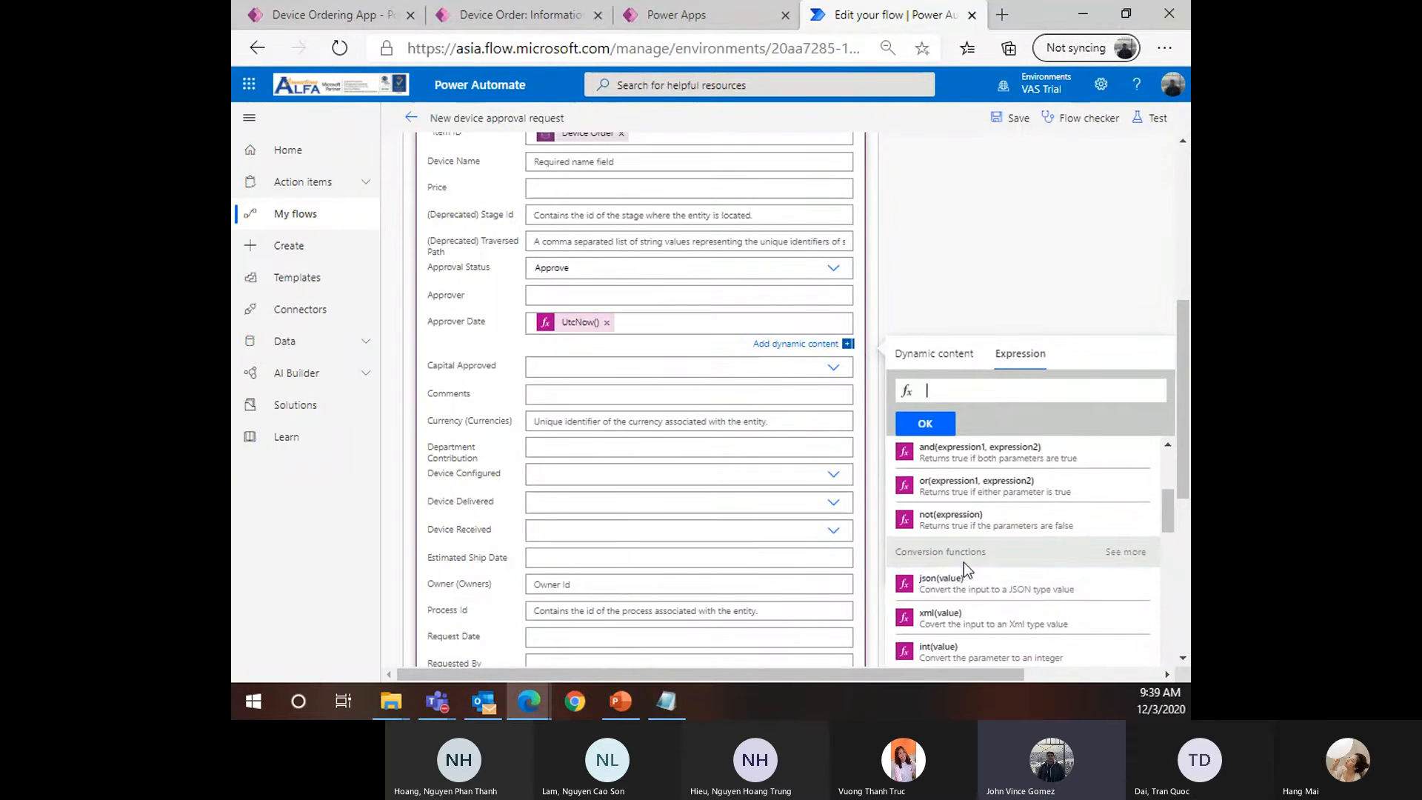
scroll(1034, 578, "down", 4)
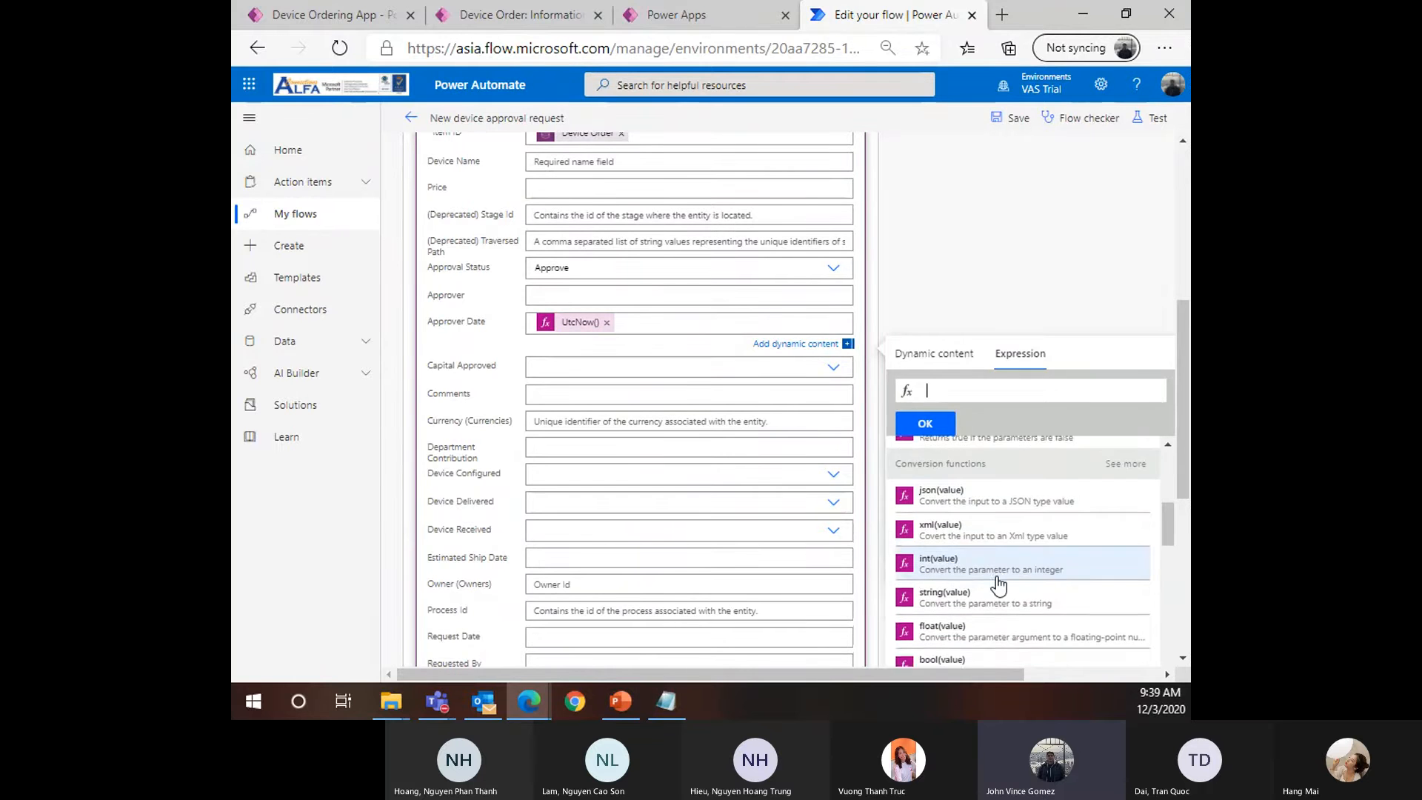
scroll(985, 581, "down", 2)
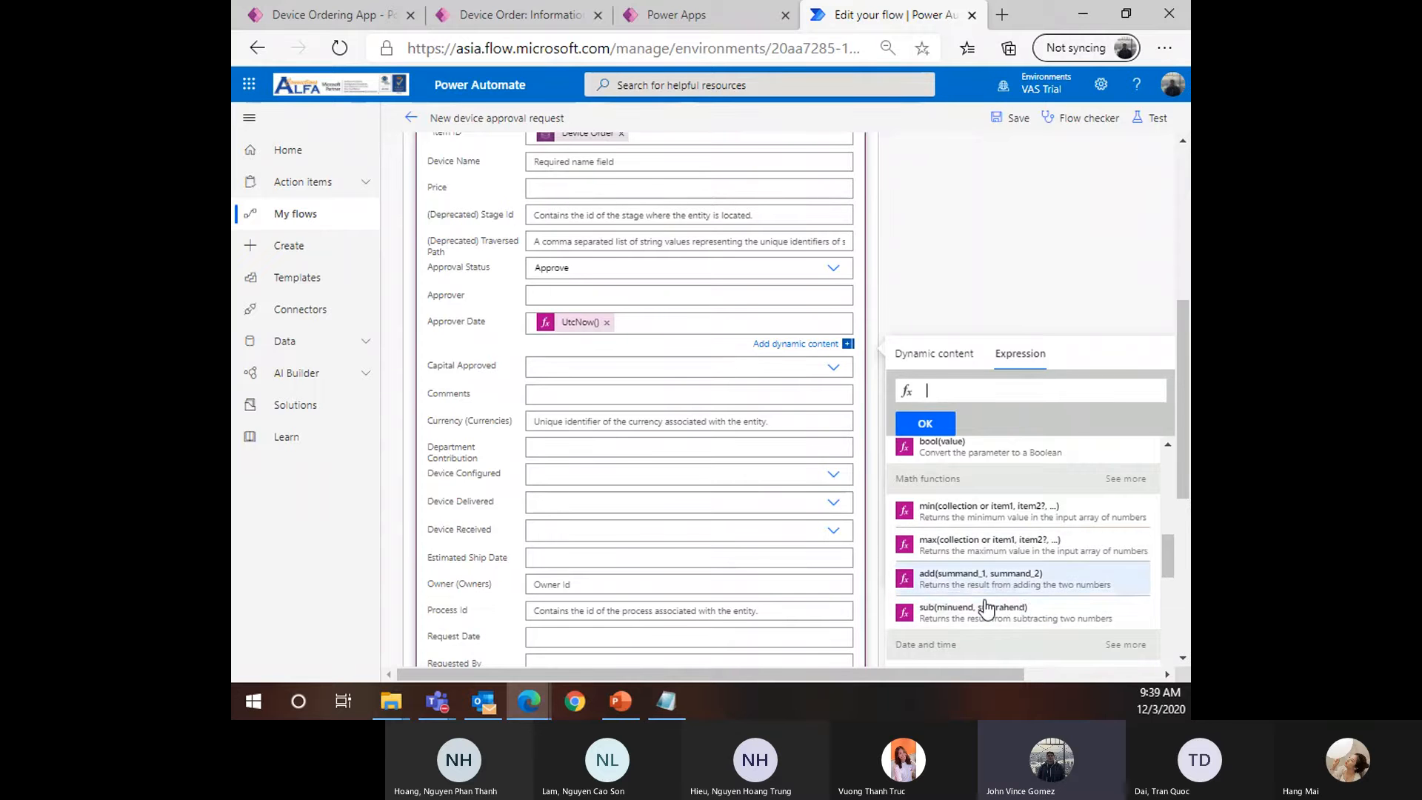
scroll(978, 526, "down", 4)
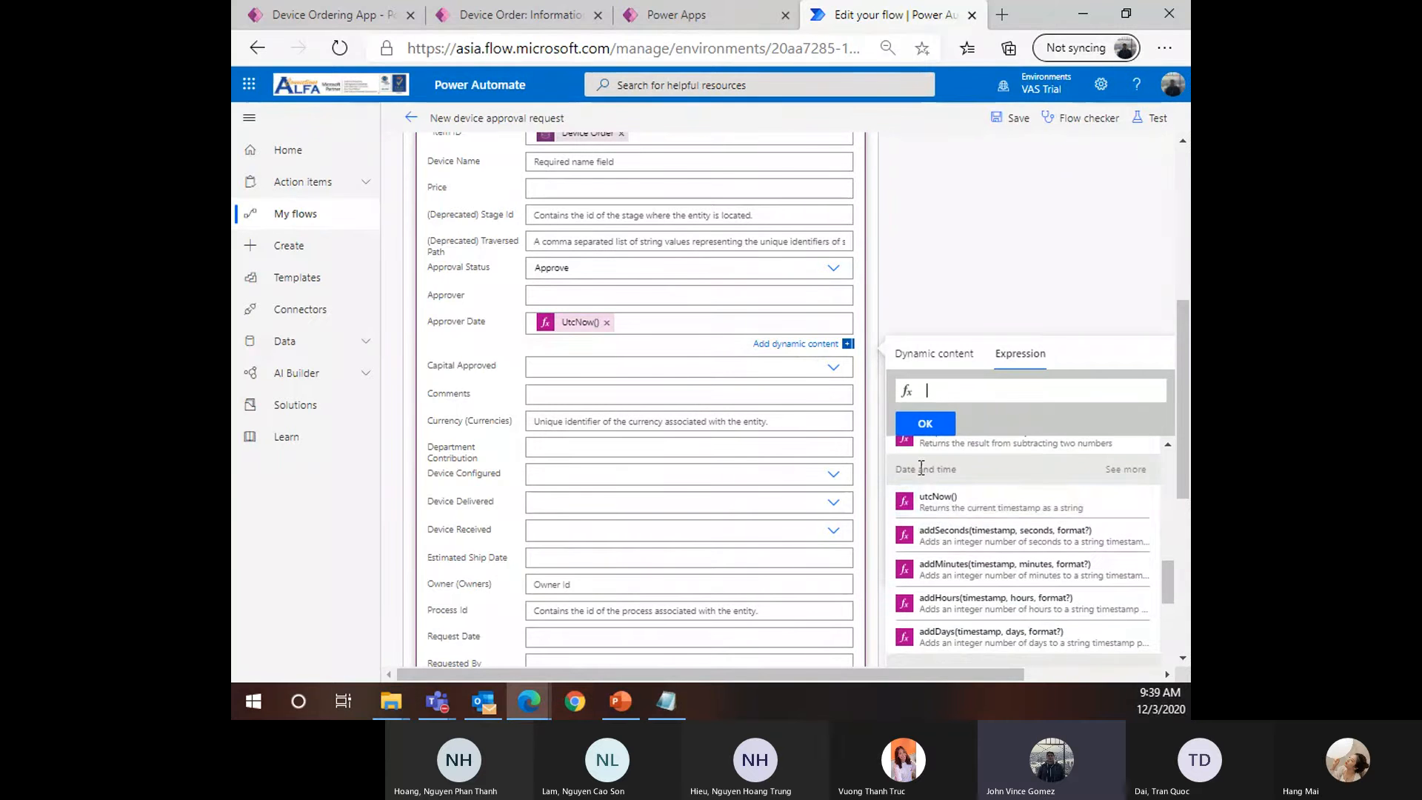
scroll(984, 529, "down", 1)
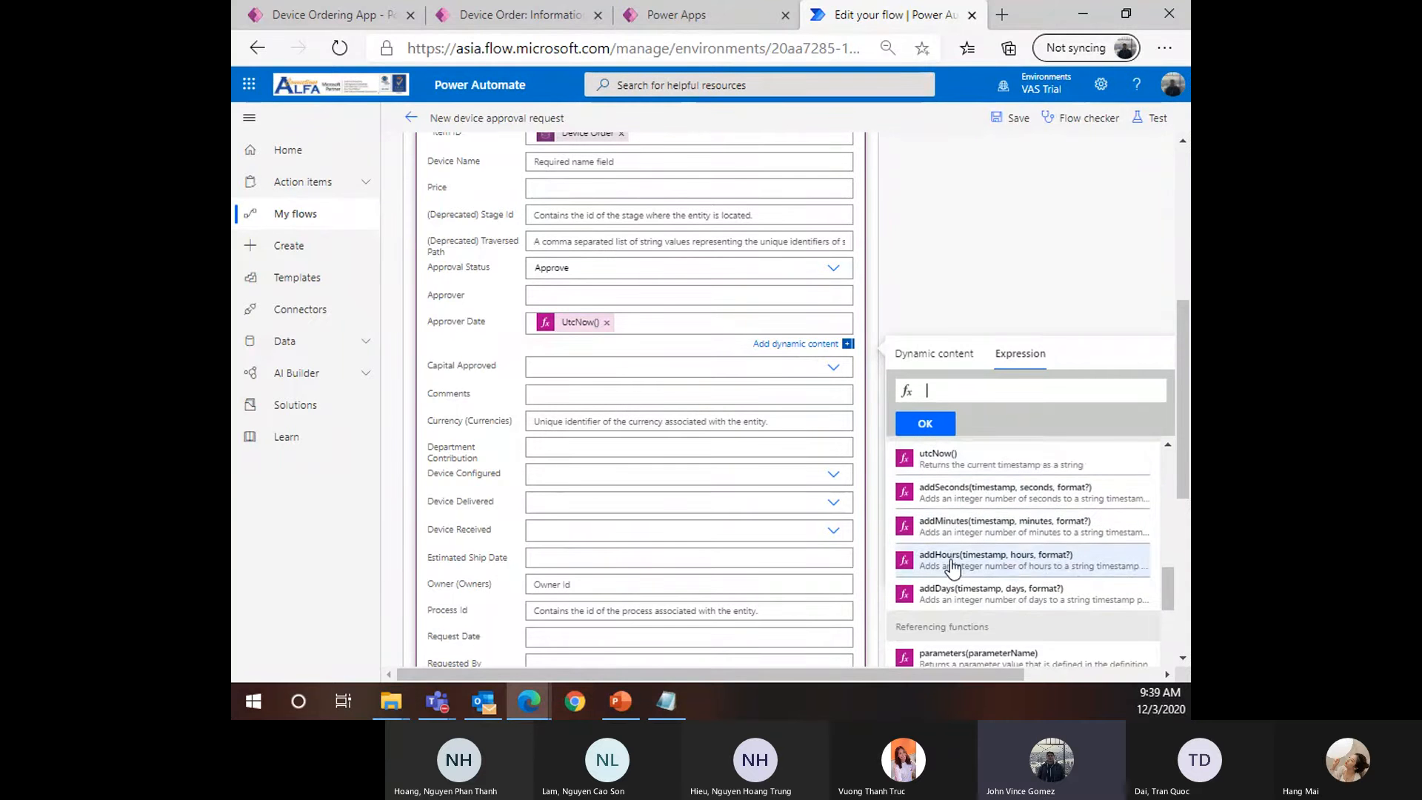
scroll(1014, 567, "down", 1)
scroll(1014, 567, "down", 3)
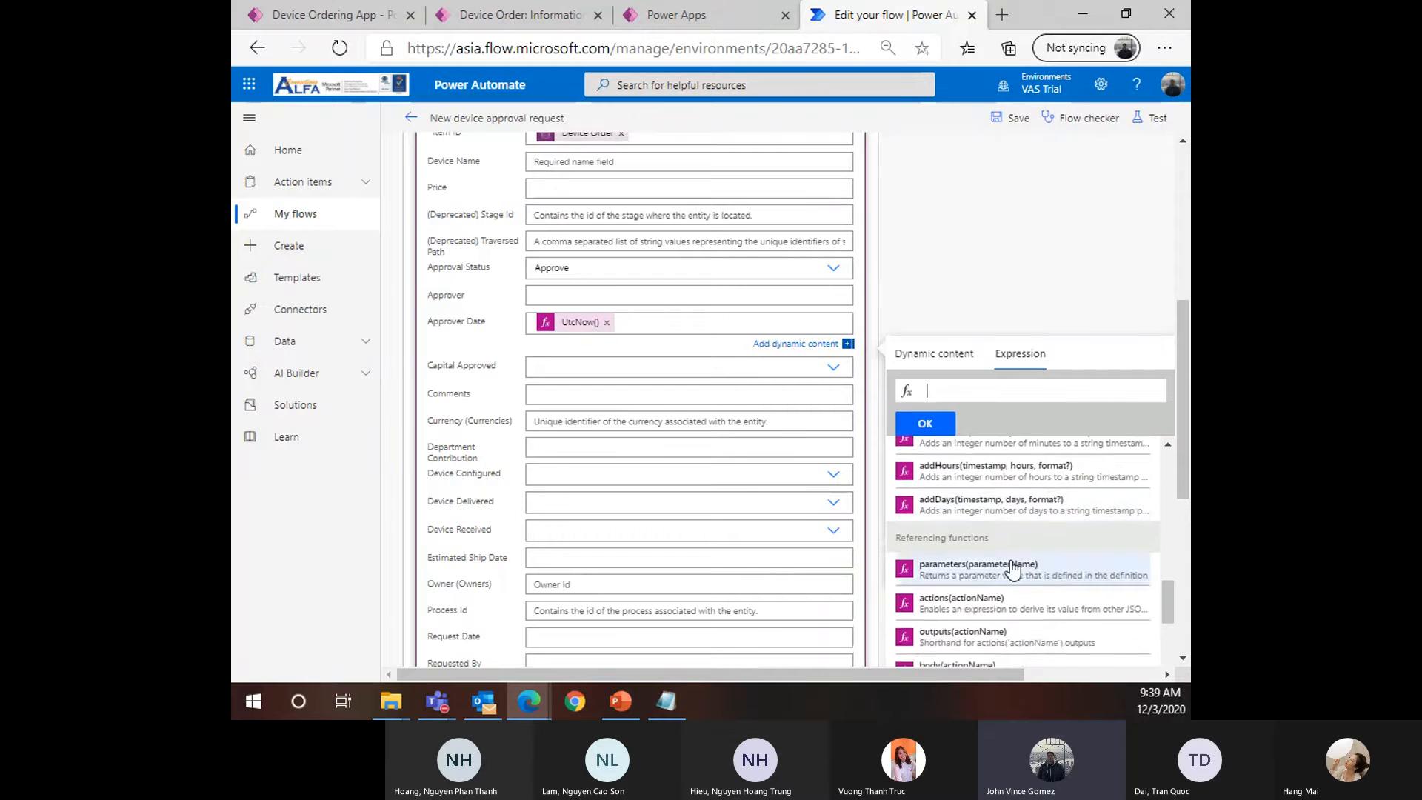
scroll(1003, 490, "down", 3)
scroll(1060, 548, "down", 1)
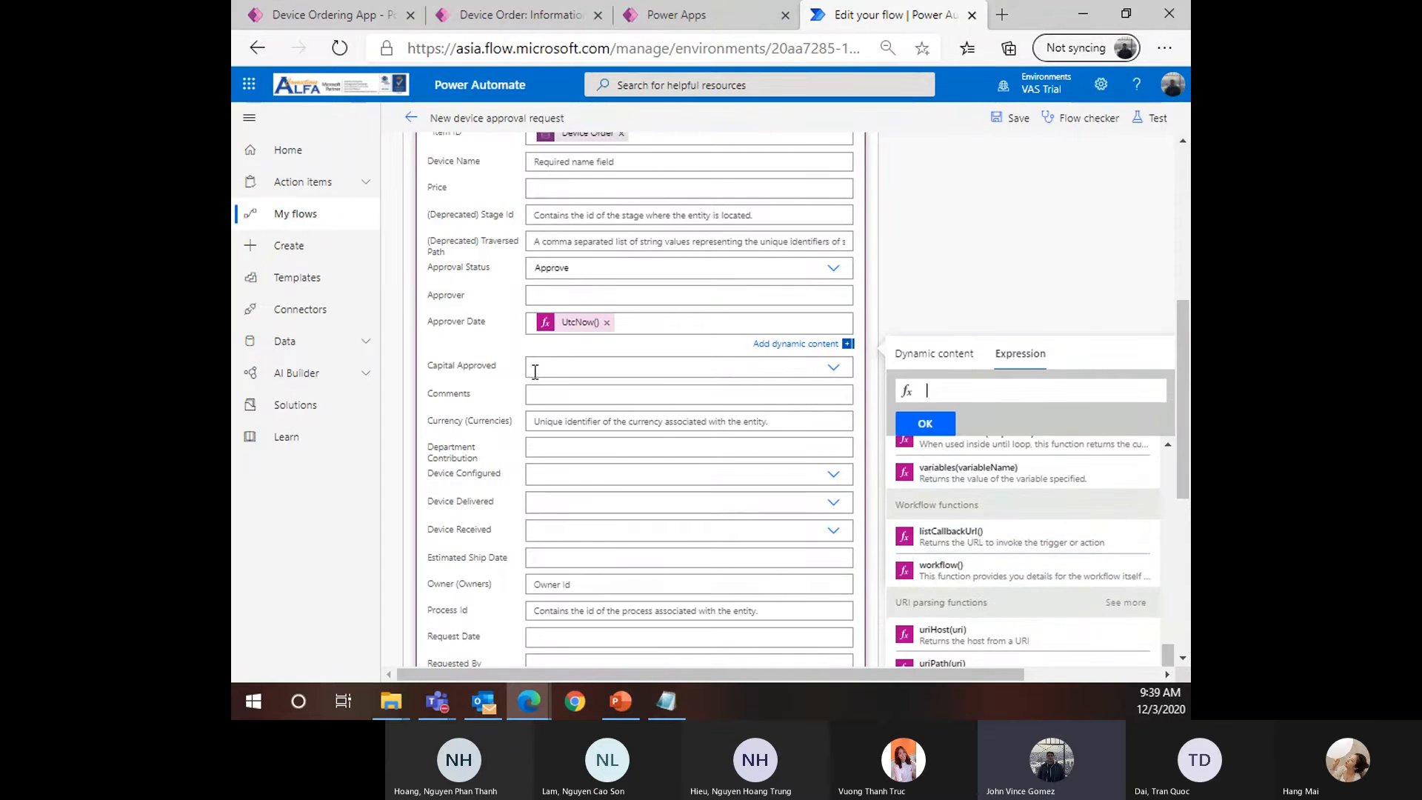
scroll(579, 414, "up", 4)
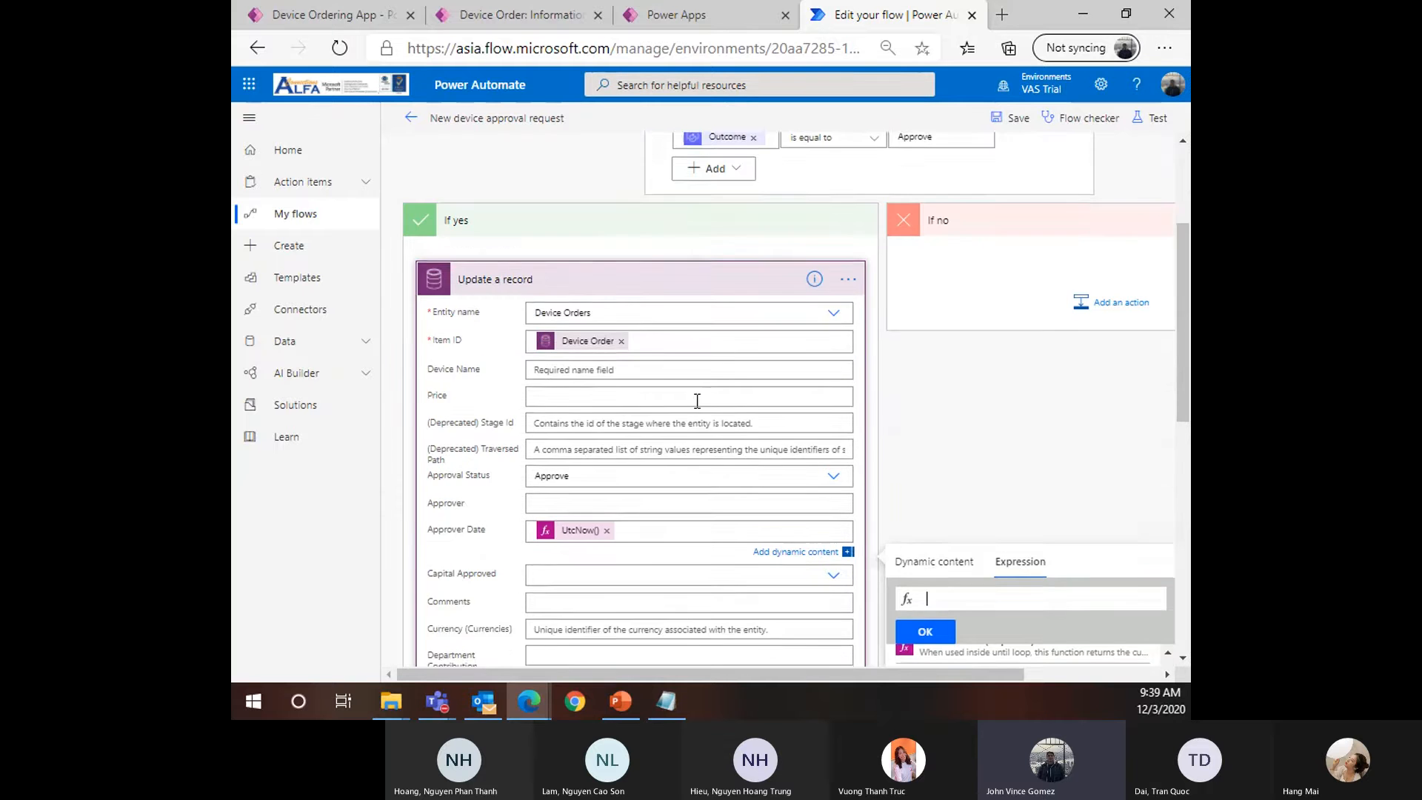
scroll(602, 404, "down", 3)
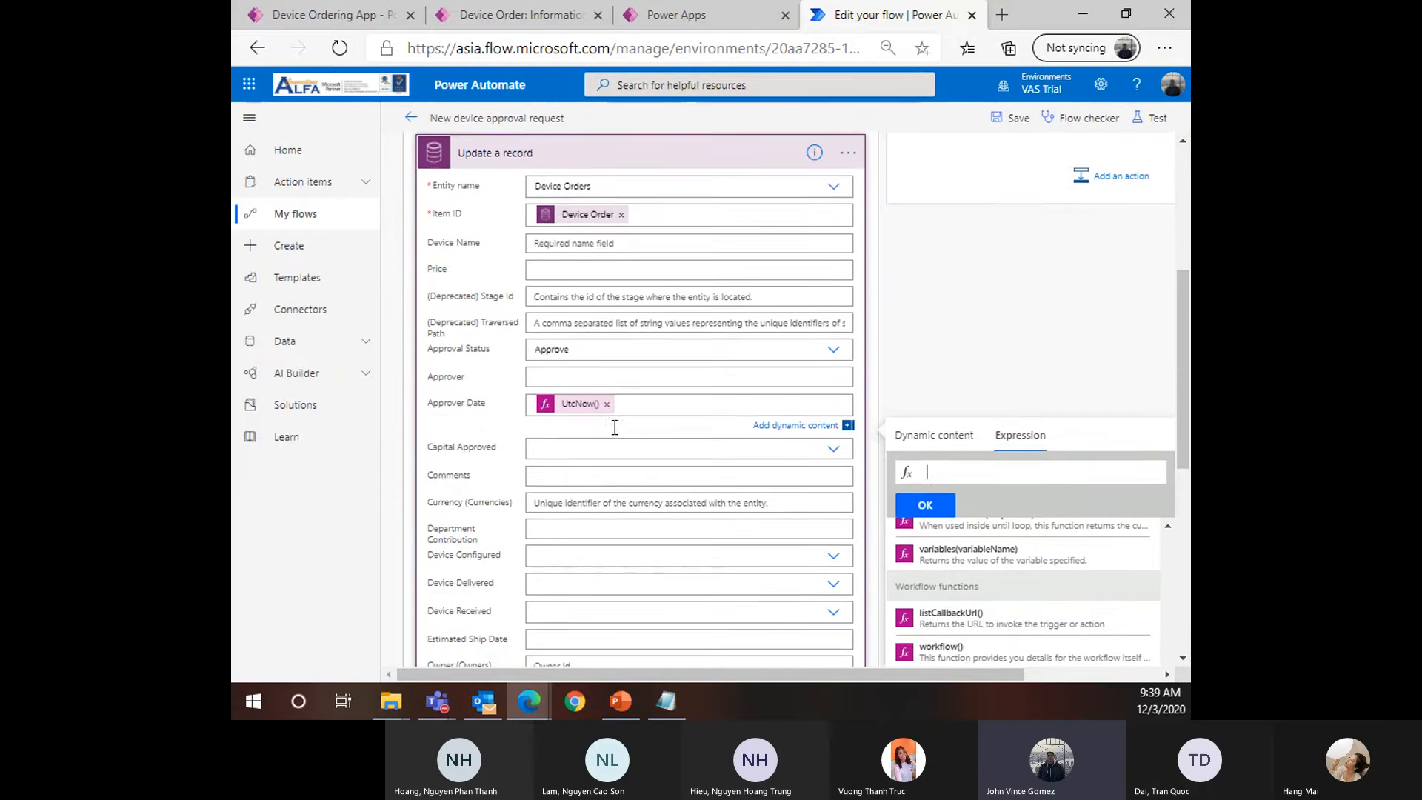
Fill the Comments field with the trigger record's Comments token, found by searching 'Comman'
left_click(556, 474)
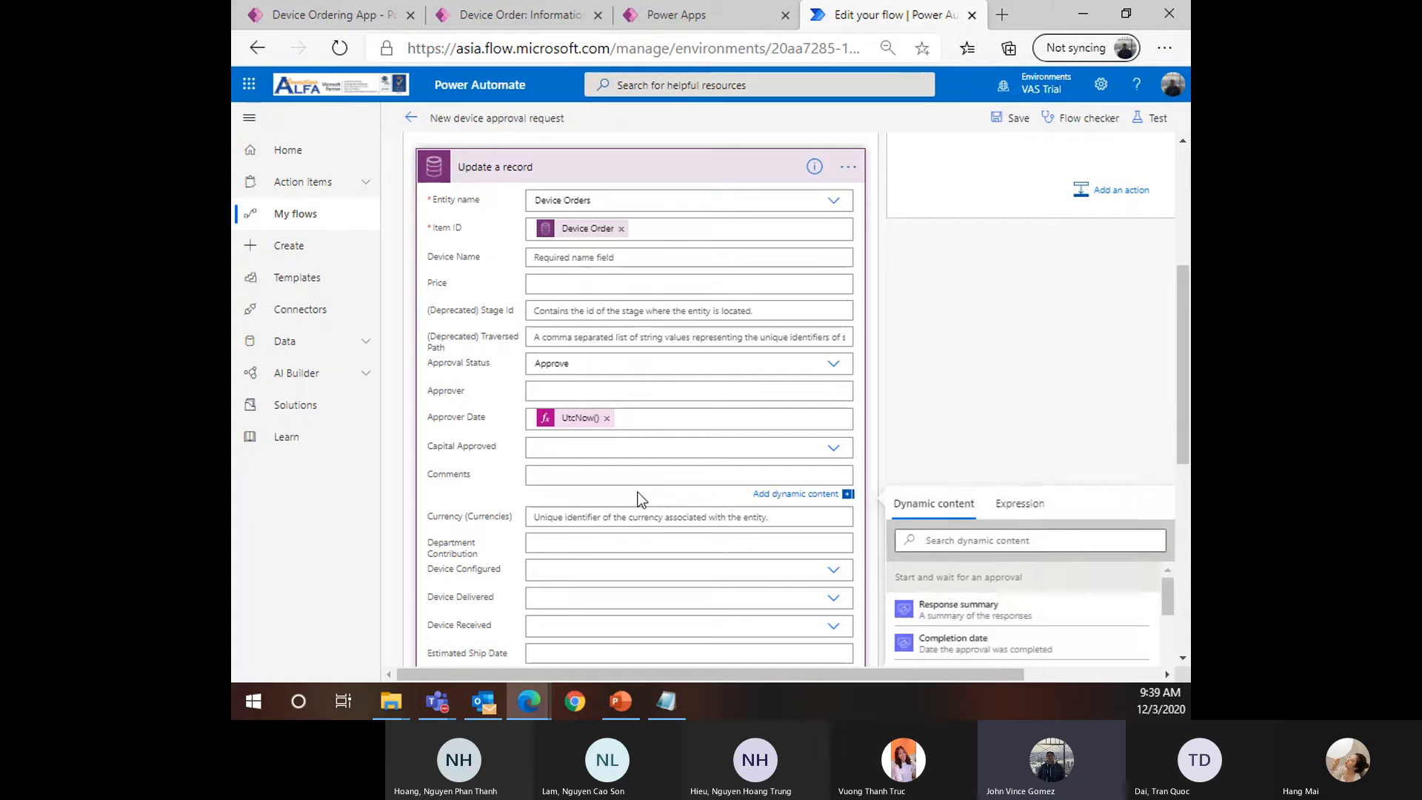
scroll(1036, 518, "down", 2)
scroll(1029, 541, "down", 1)
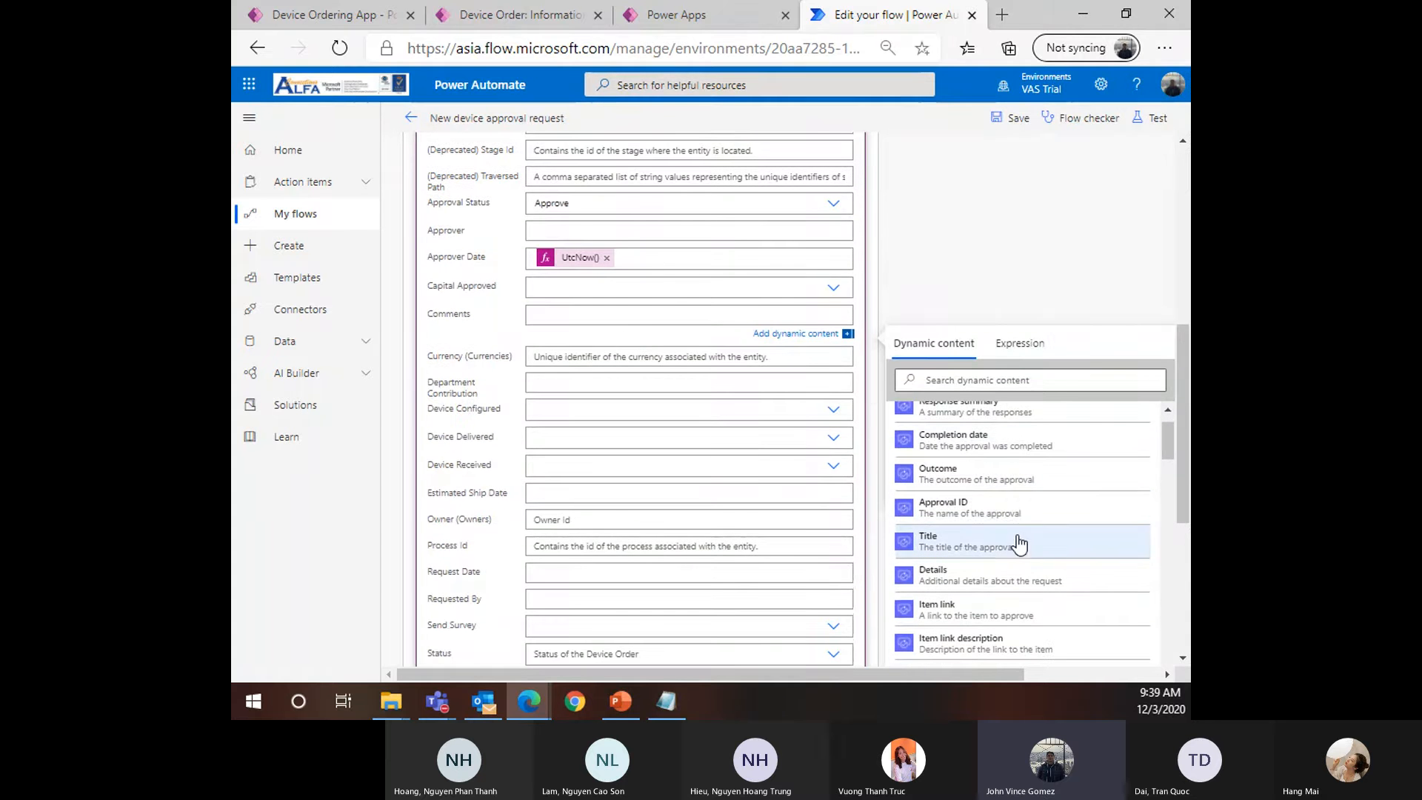
left_click(957, 379)
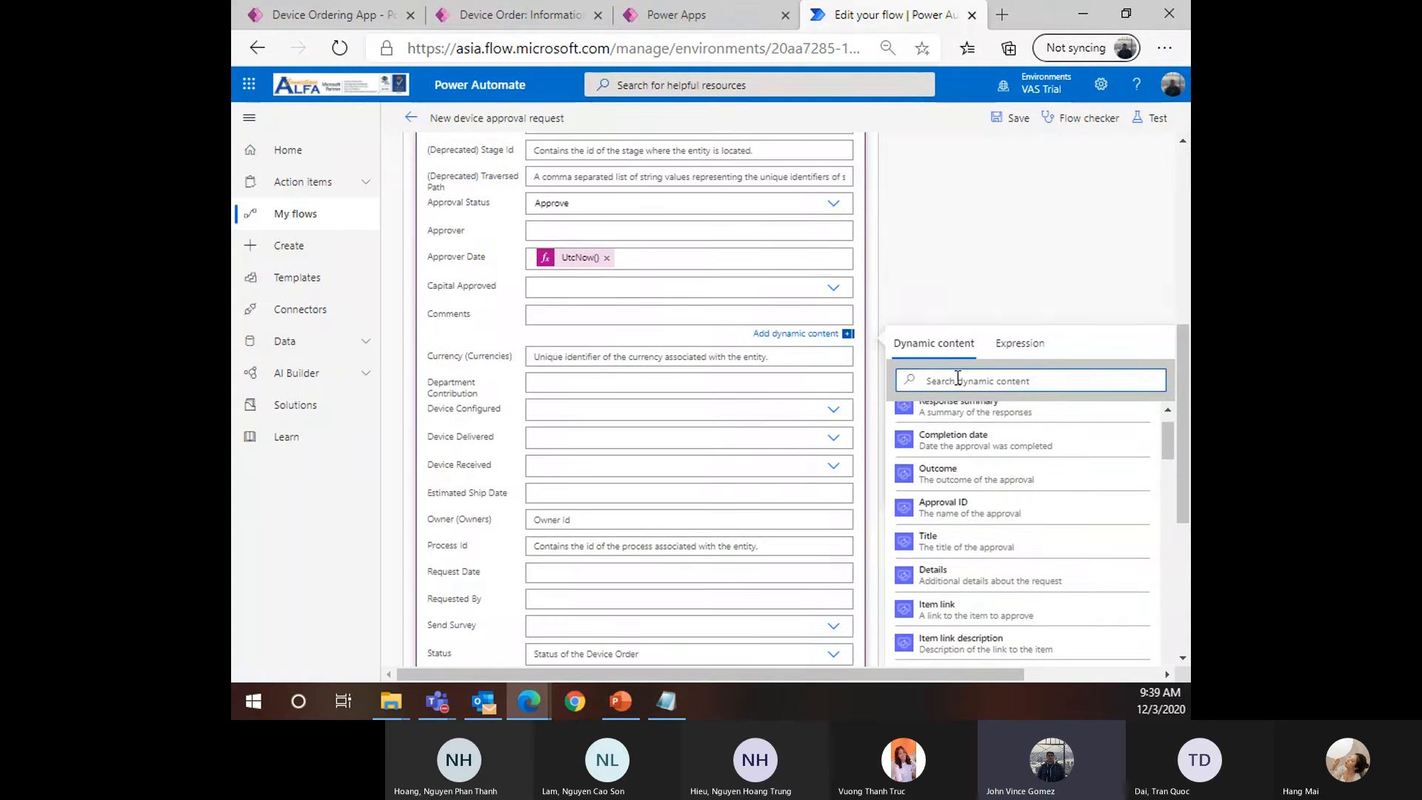
type("Co")
type("mman")
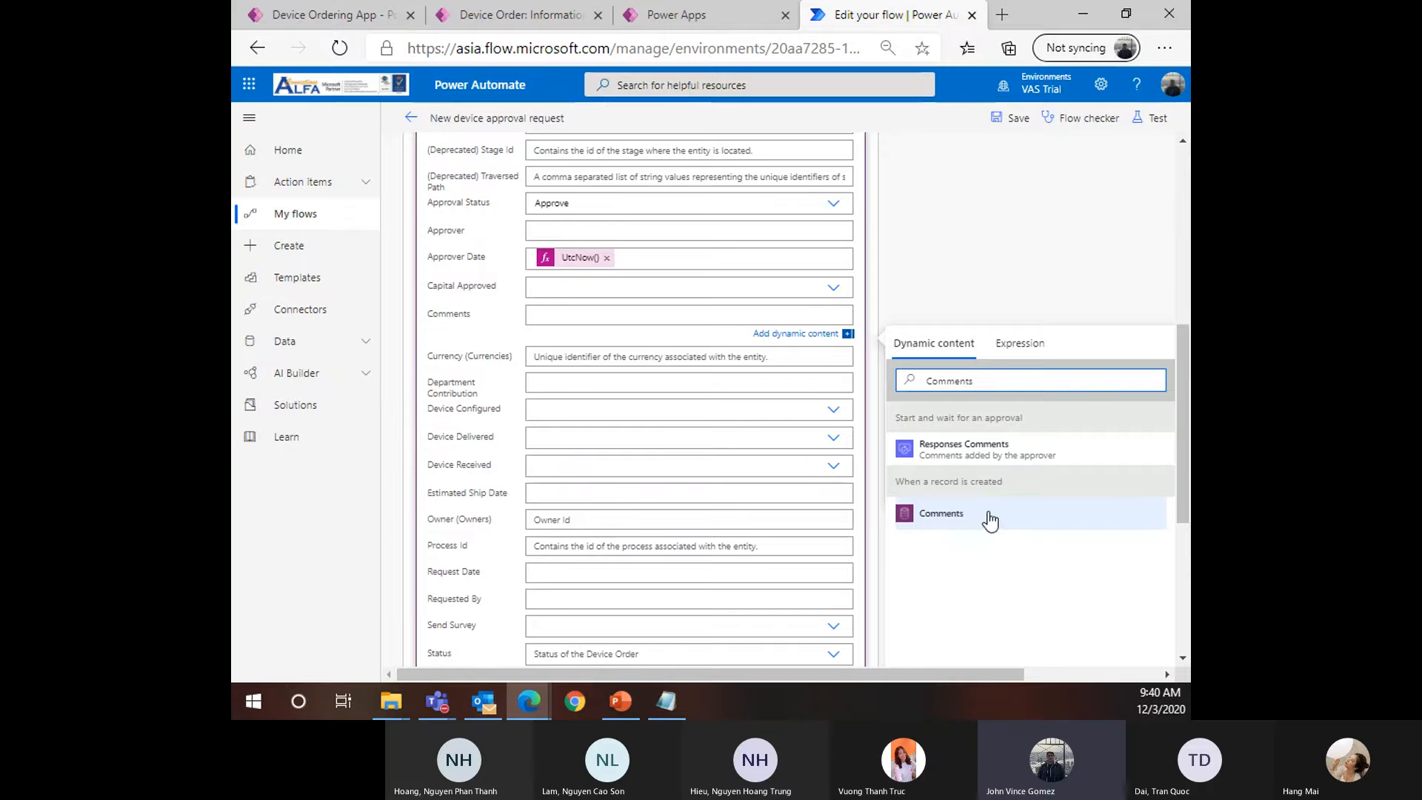
left_click(967, 528)
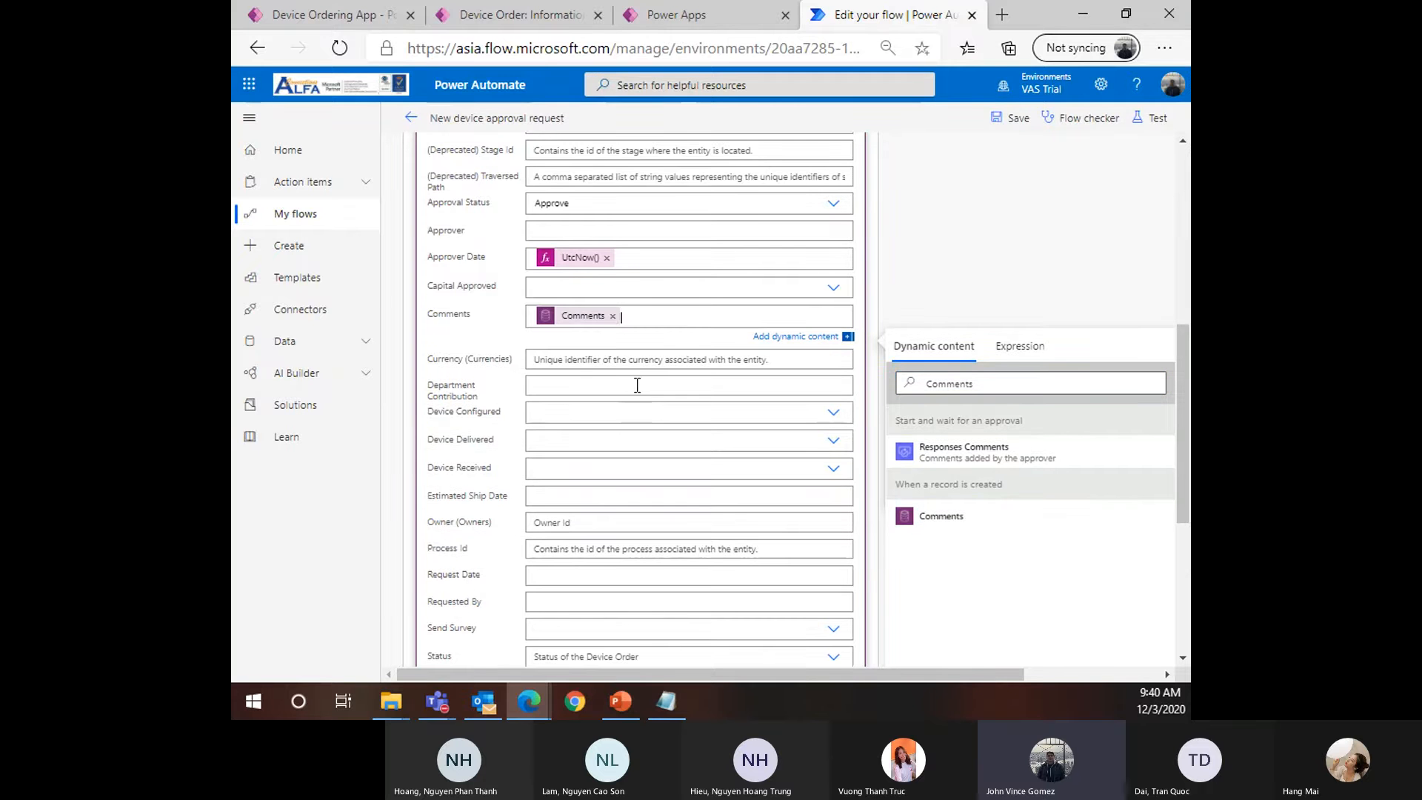
scroll(603, 335, "up", 4)
scroll(614, 382, "down", 3)
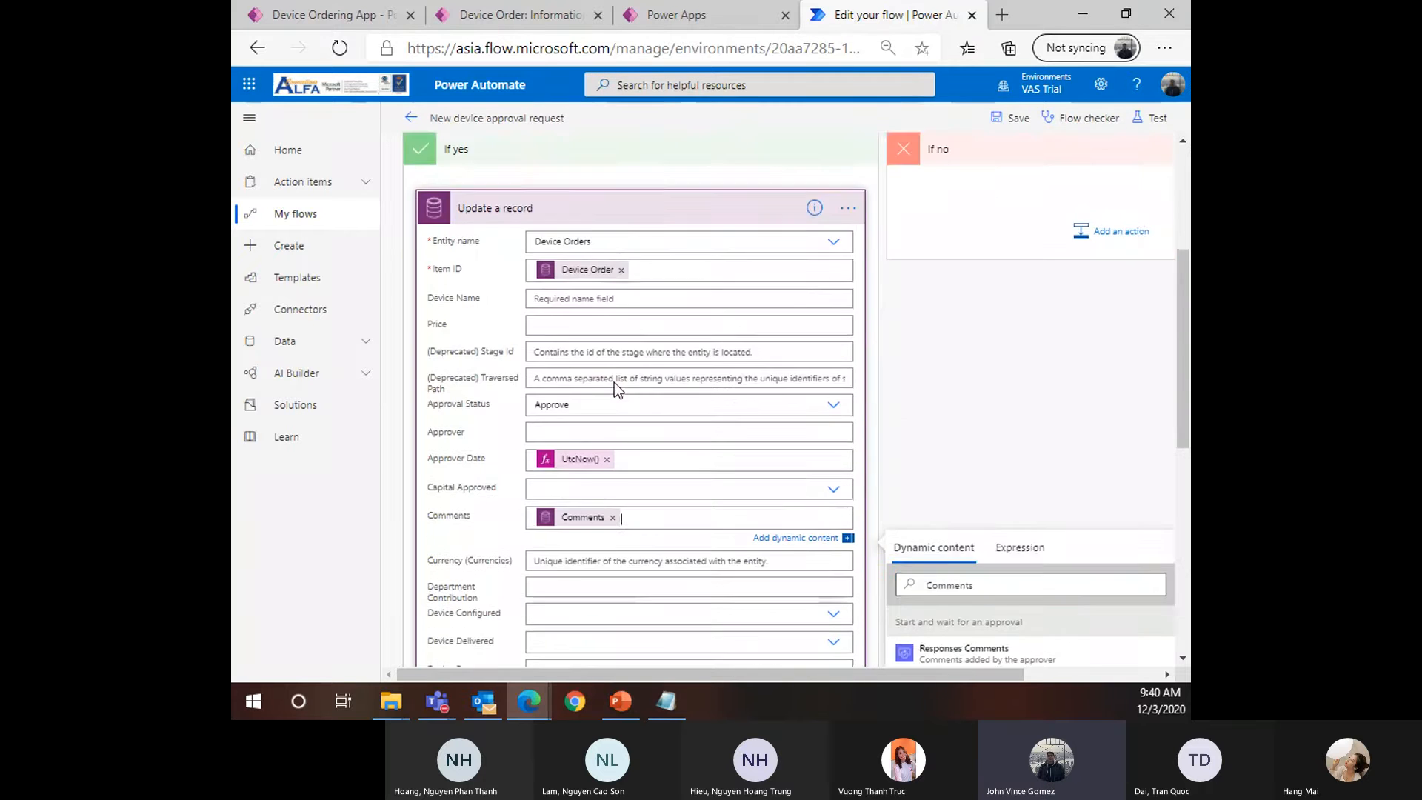
scroll(602, 419, "up", 1)
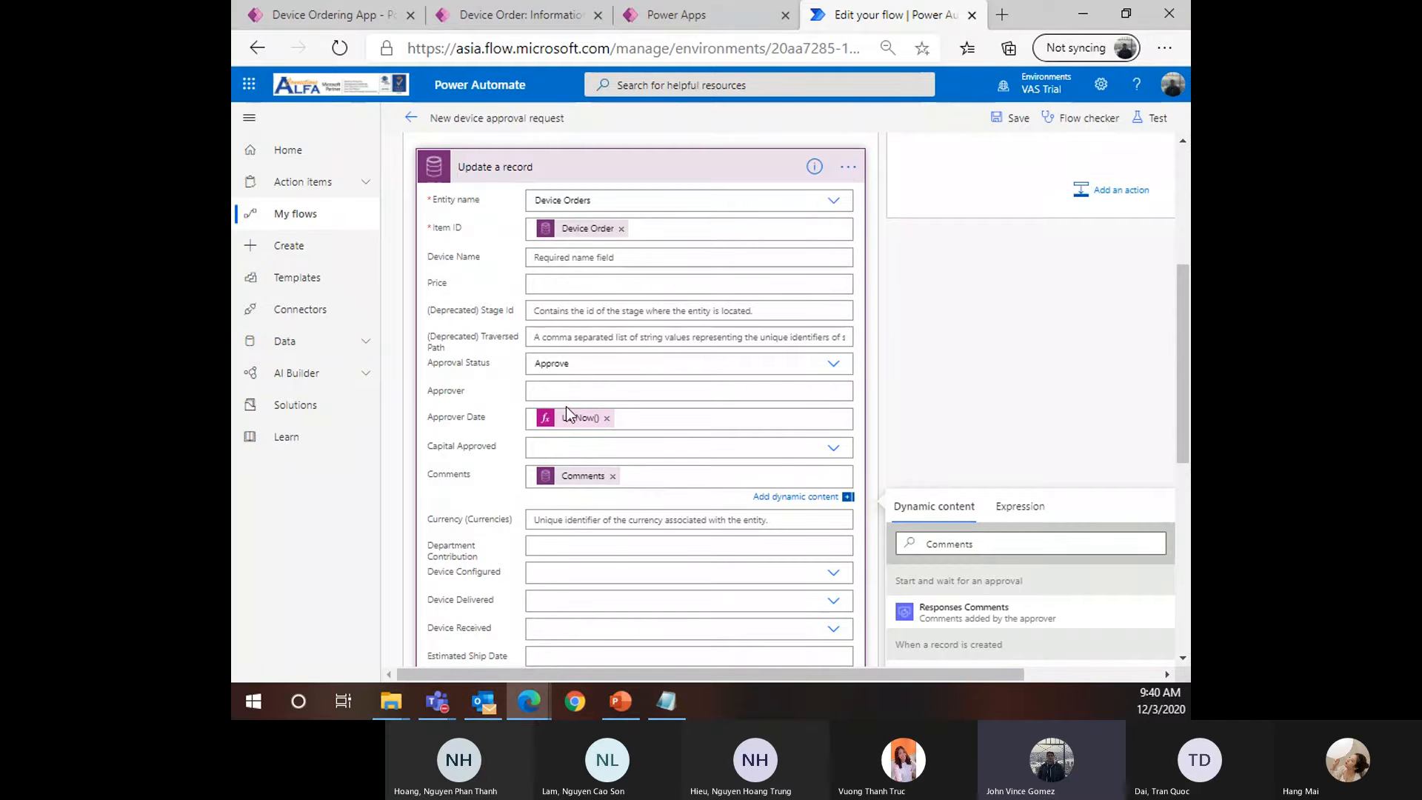
scroll(497, 444, "down", 1)
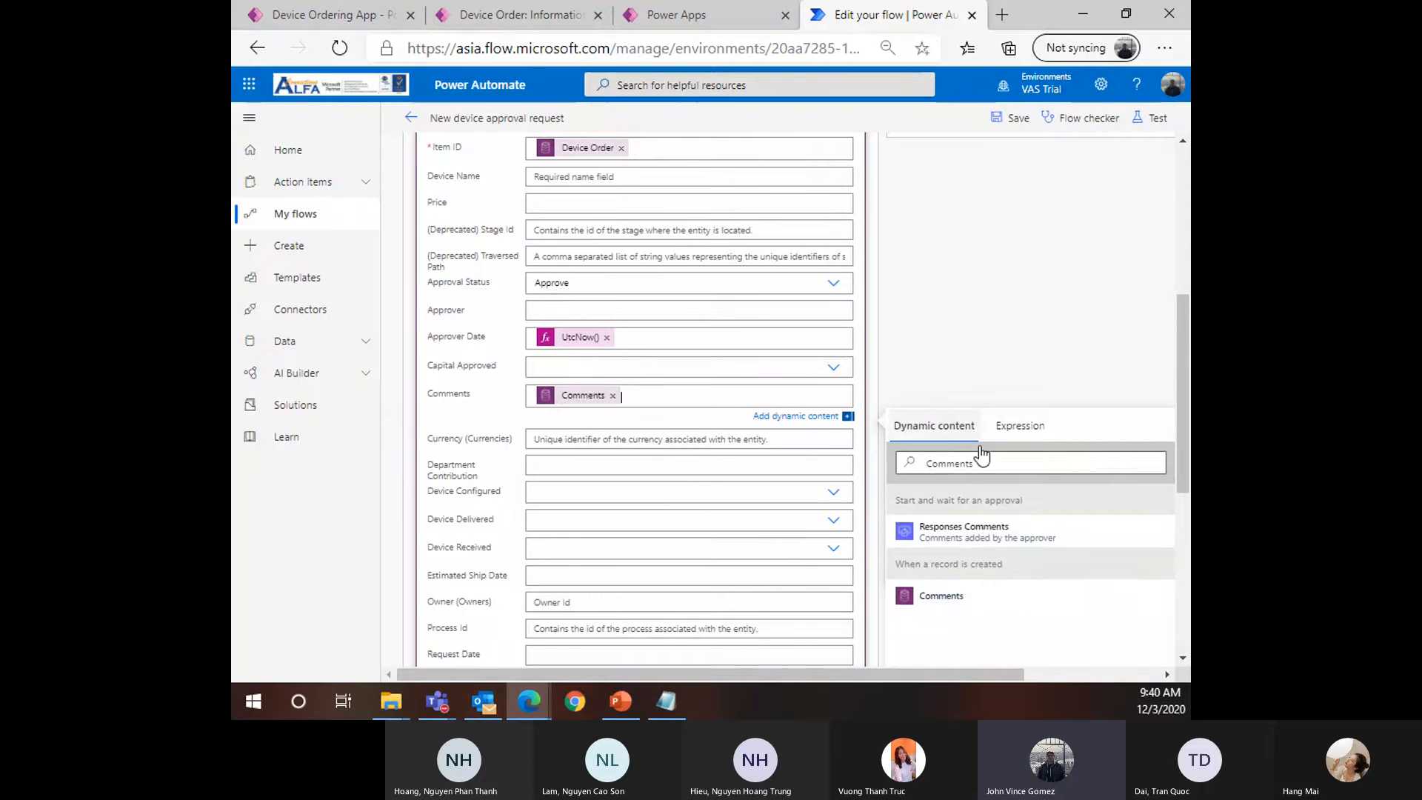
scroll(773, 432, "down", 2)
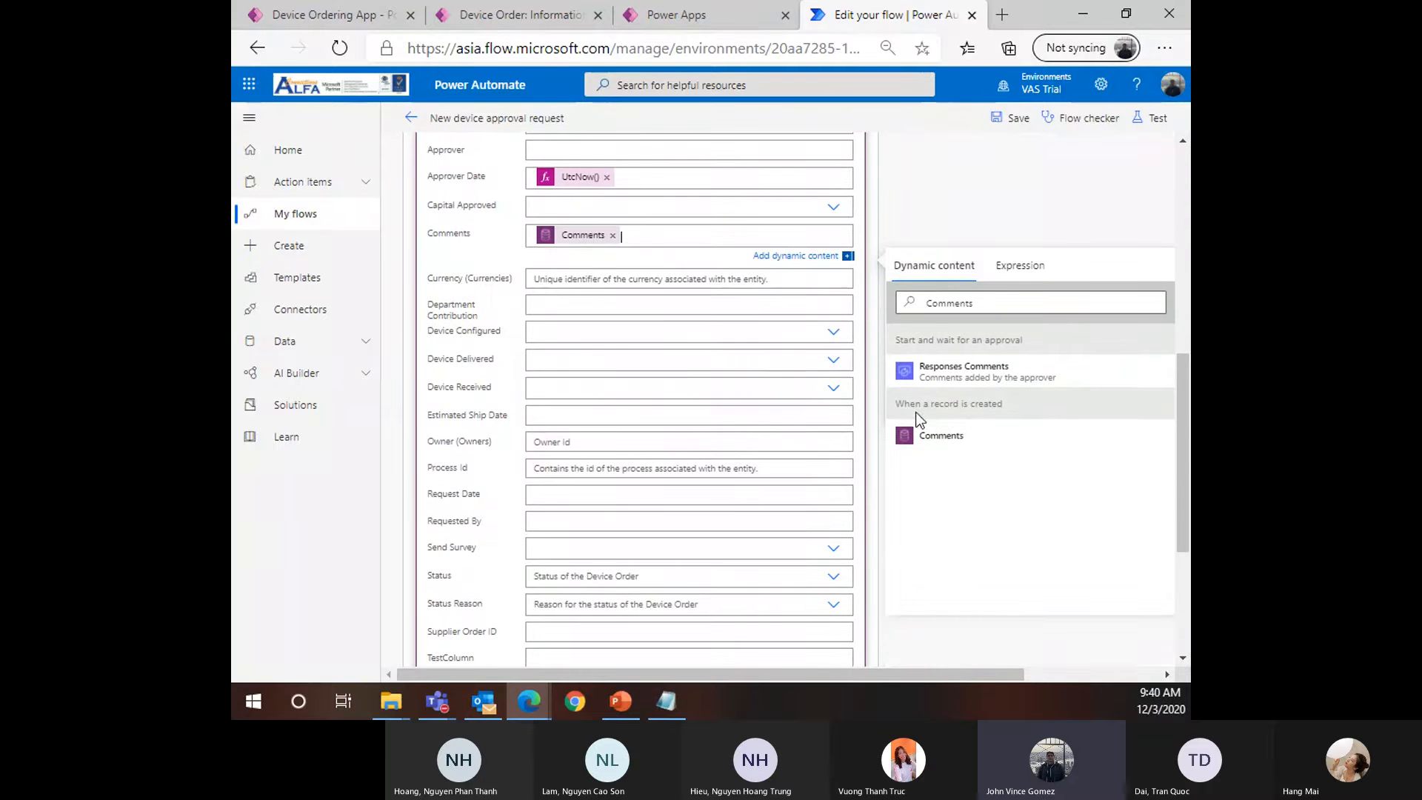
scroll(835, 488, "down", 3)
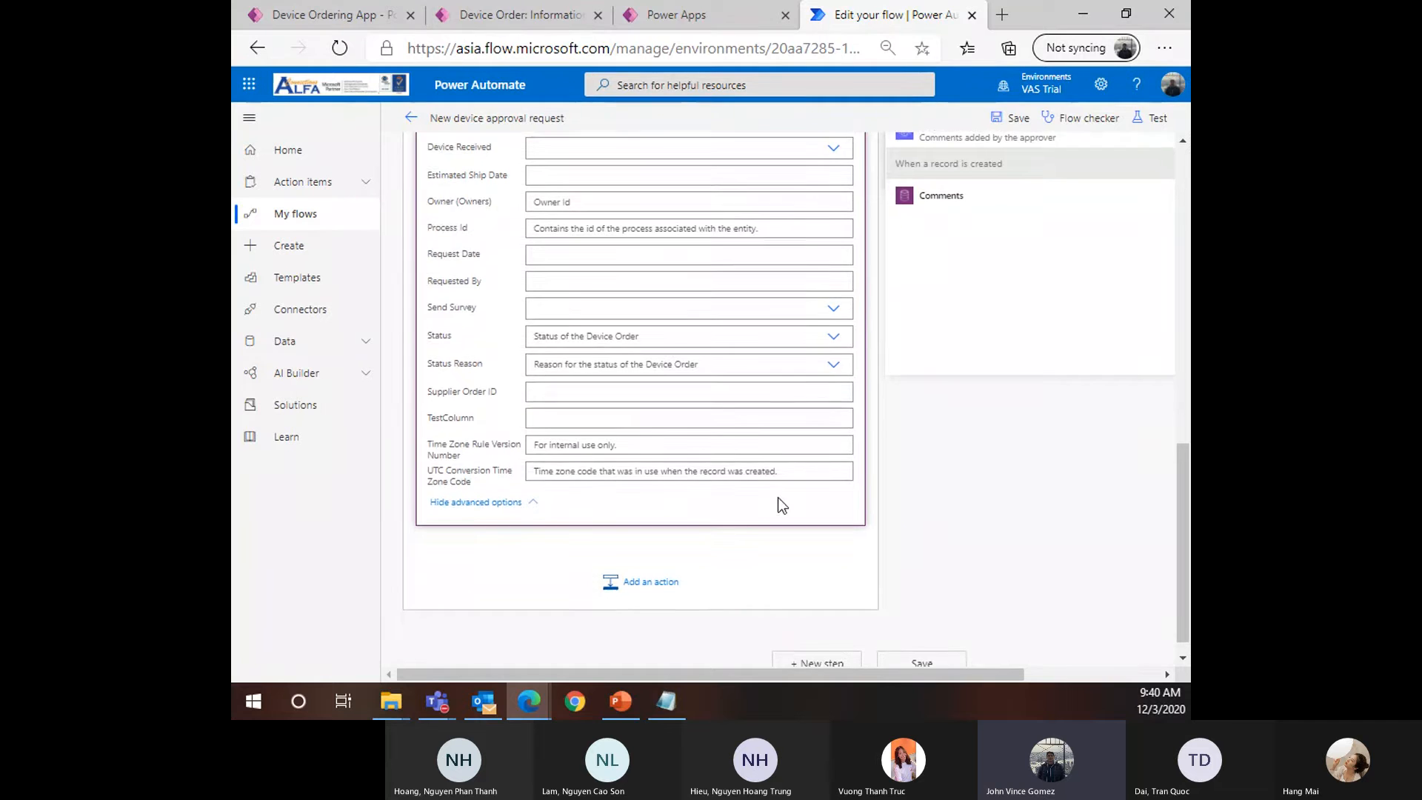
scroll(778, 497, "up", 8)
Save the flow and collapse the Update a record card
left_click(1011, 119)
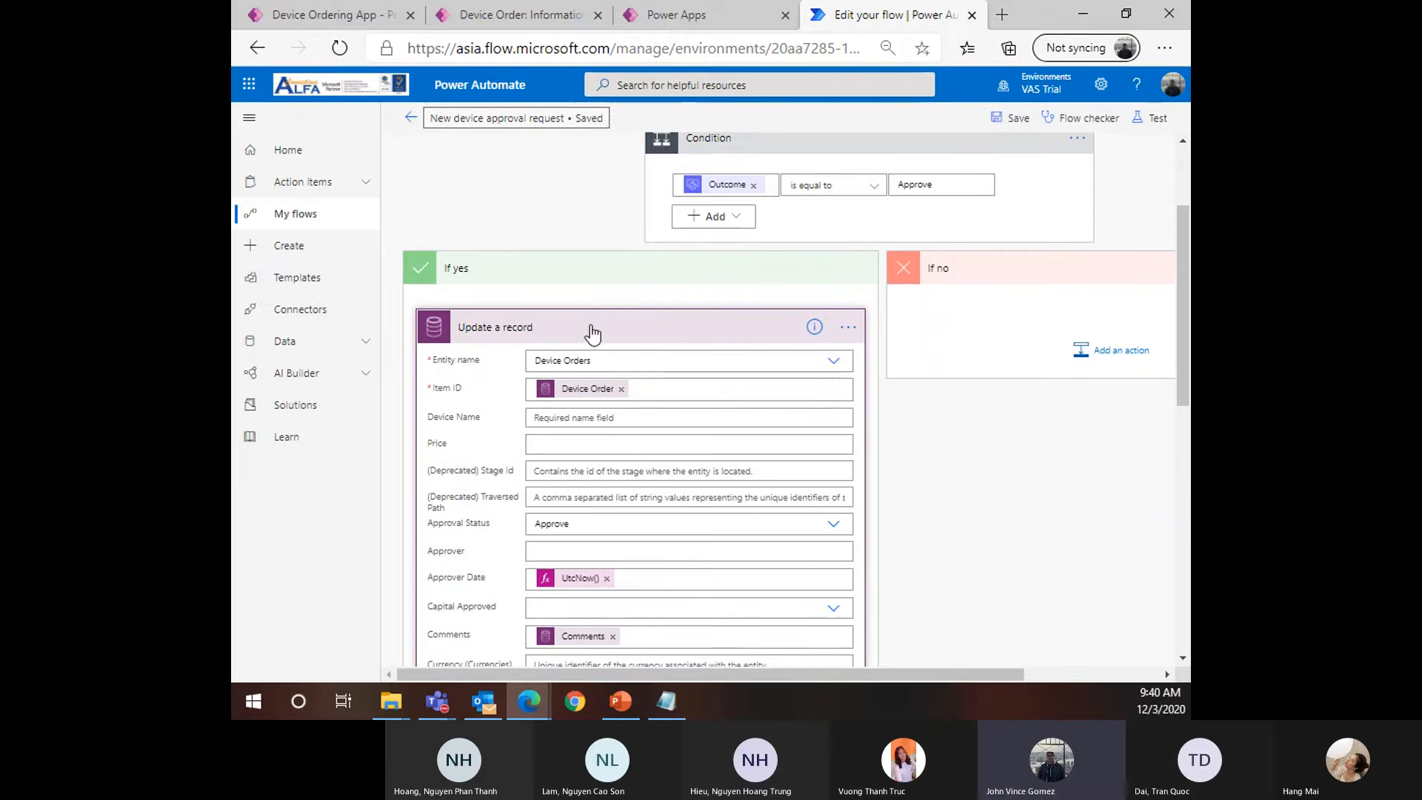
left_click(551, 330)
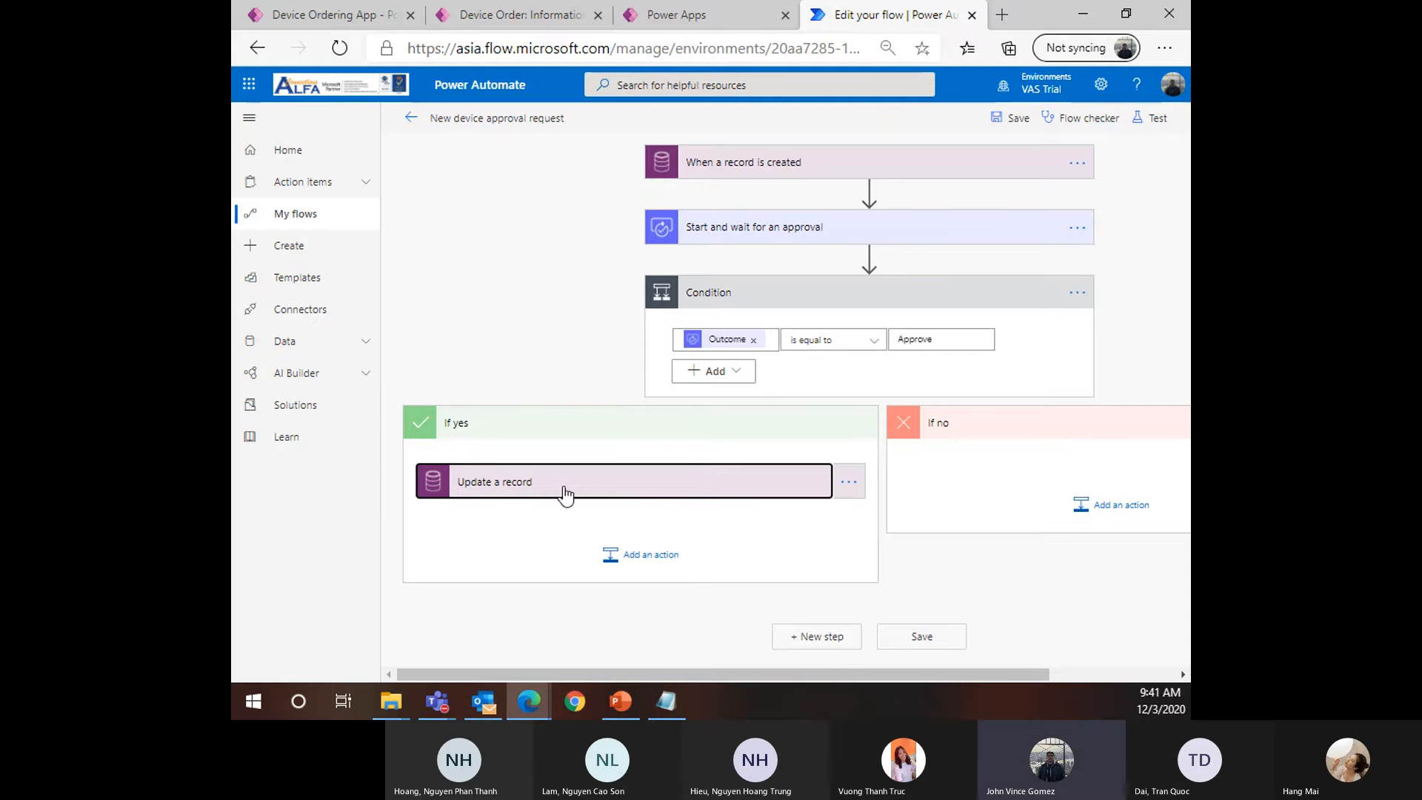
Add Office 365 Outlook's Send an email (V2) action after Update a record
left_click(651, 568)
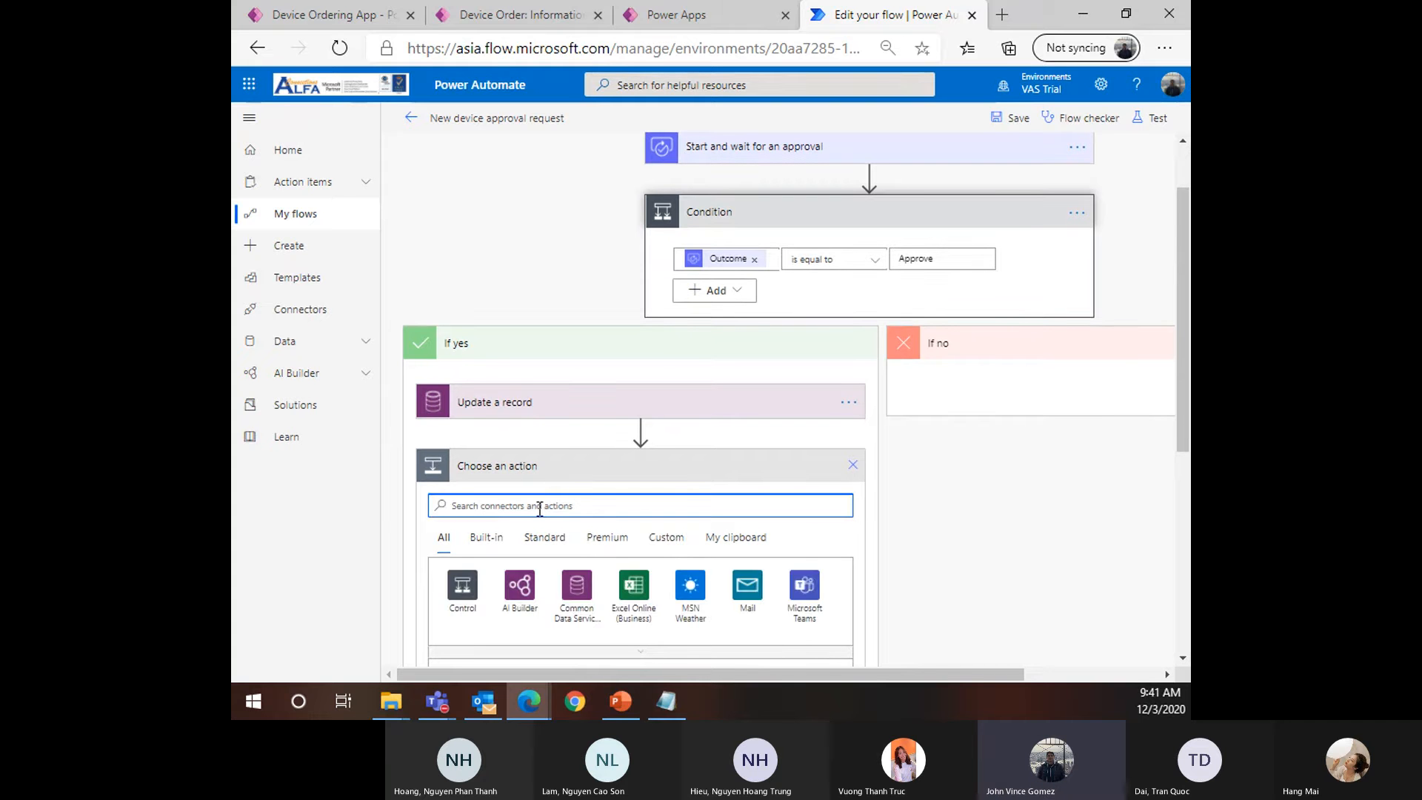
type("Send an emai")
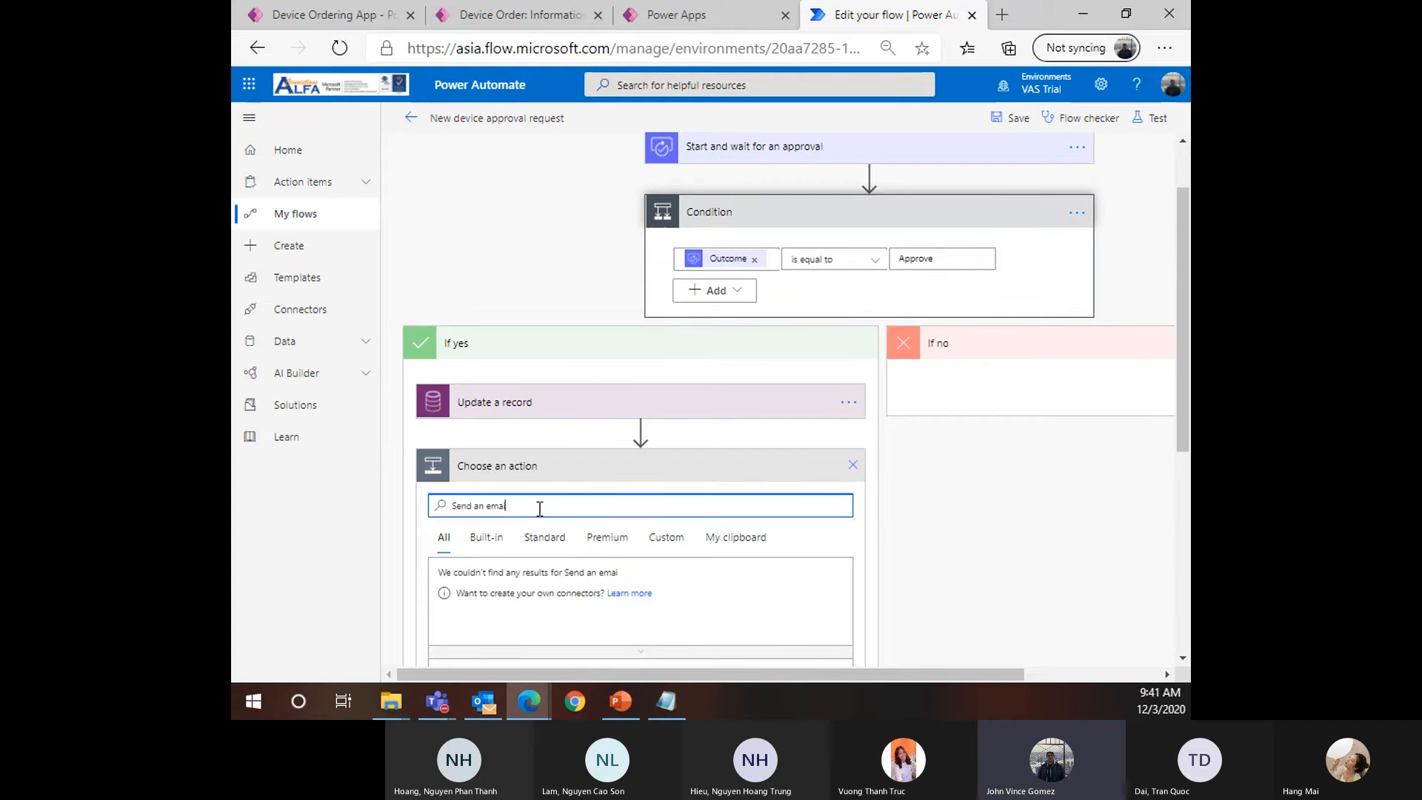
type("l")
scroll(557, 519, "down", 3)
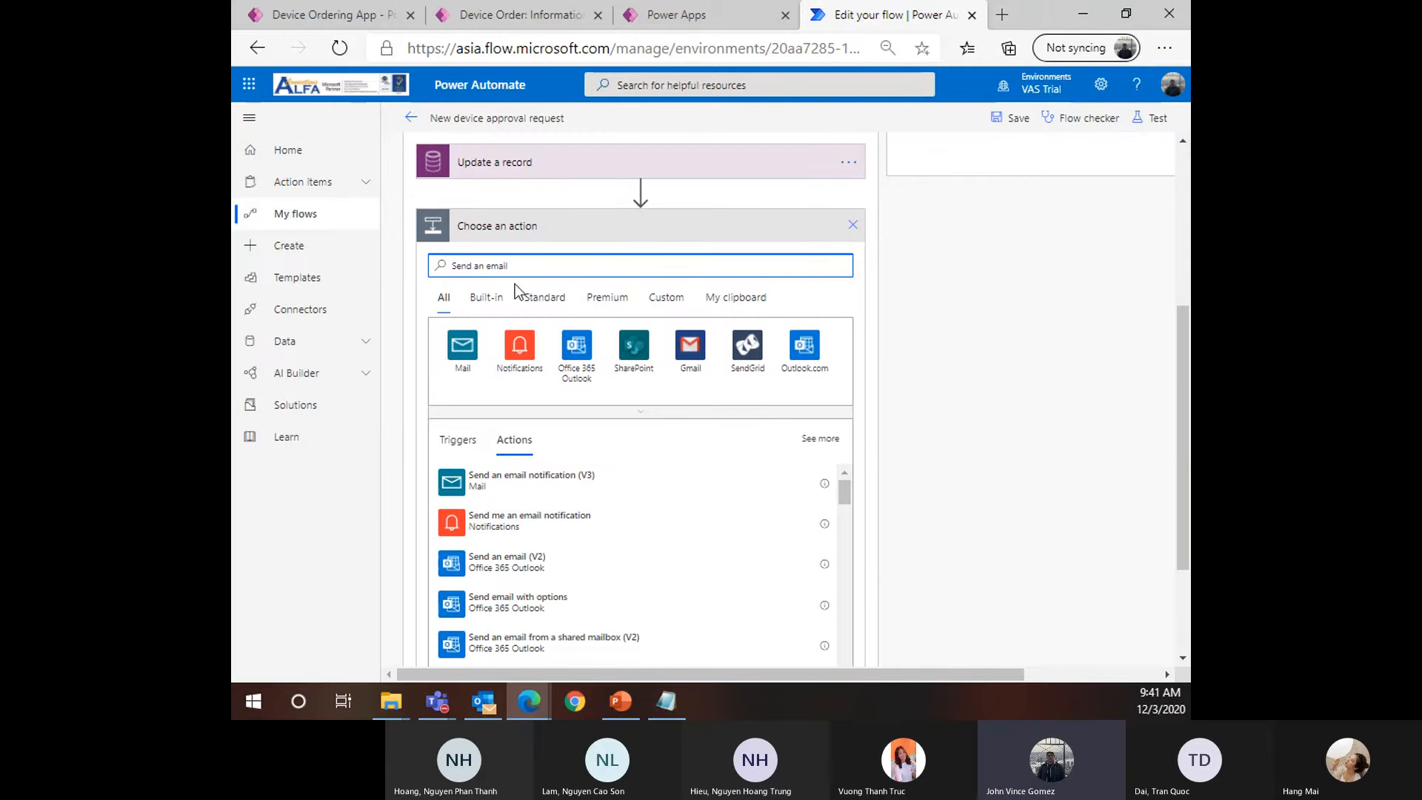
scroll(513, 579, "down", 3)
scroll(604, 474, "up", 3)
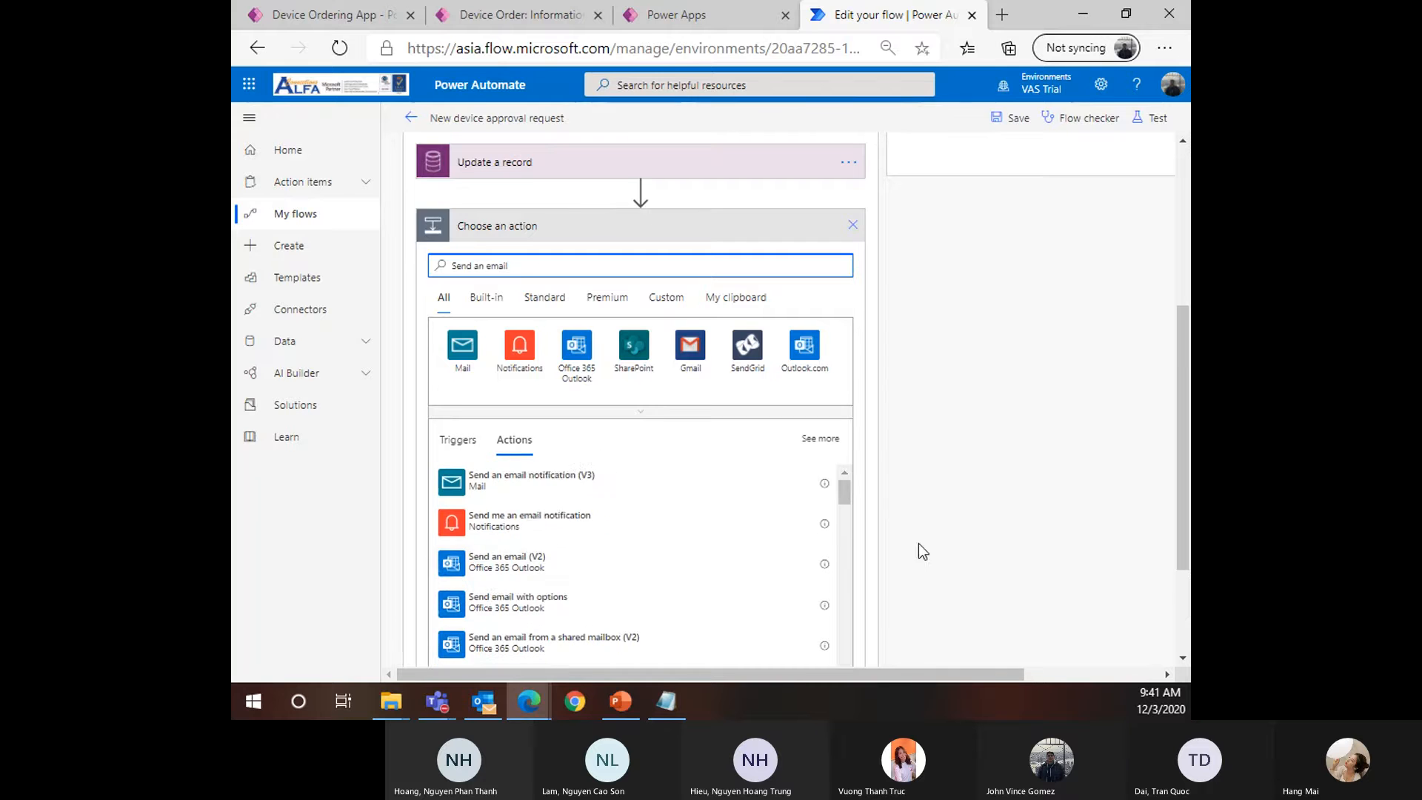
scroll(918, 543, "down", 2)
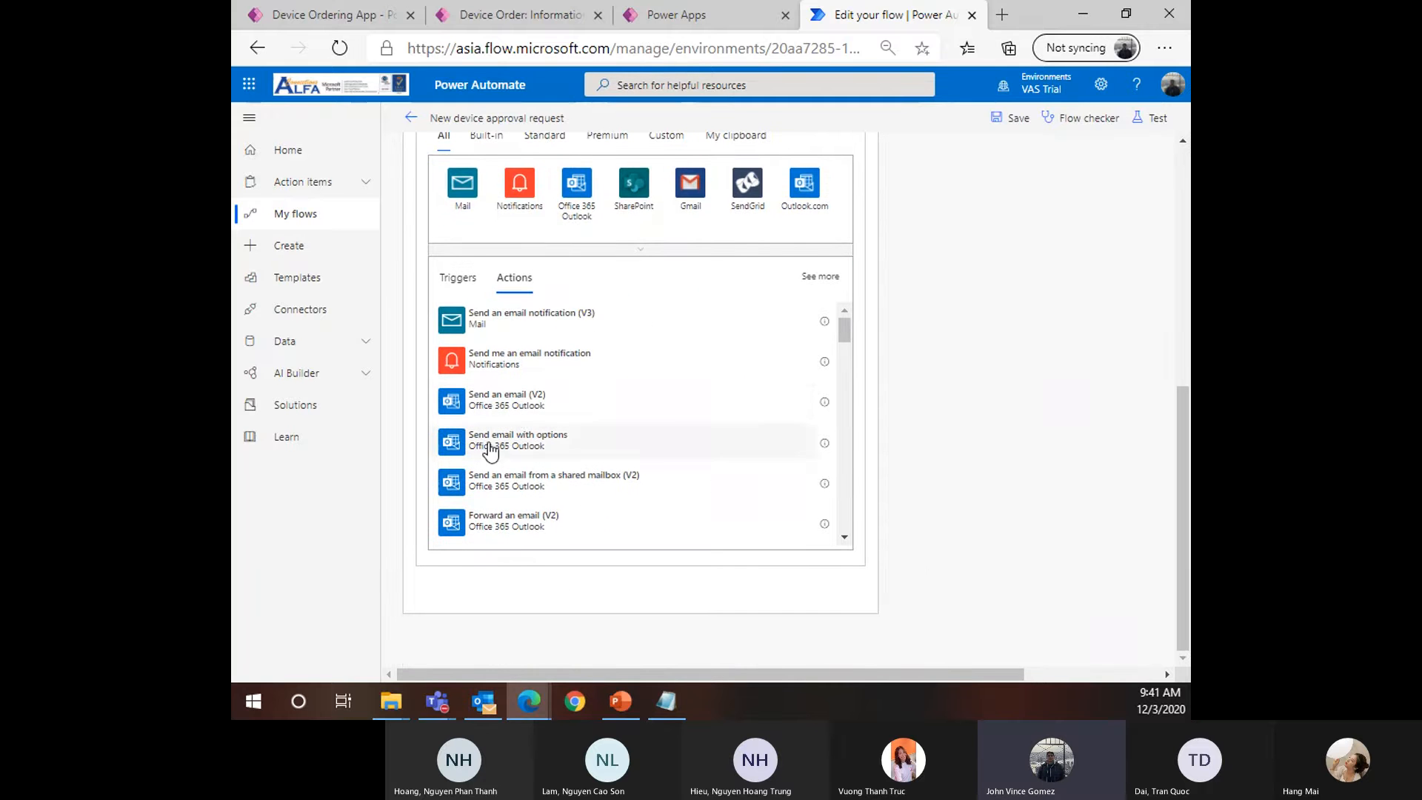
scroll(543, 417, "up", 1)
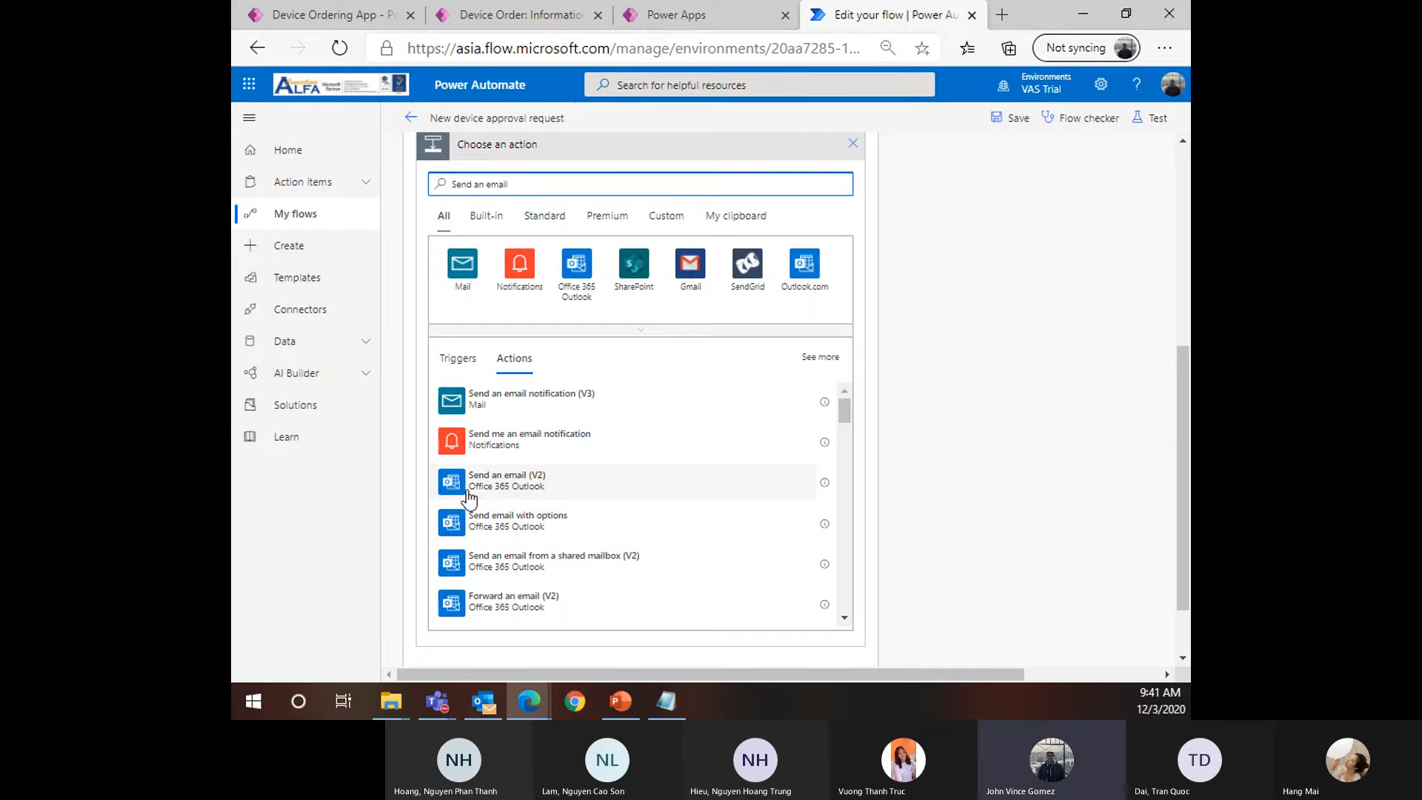
left_click(526, 494)
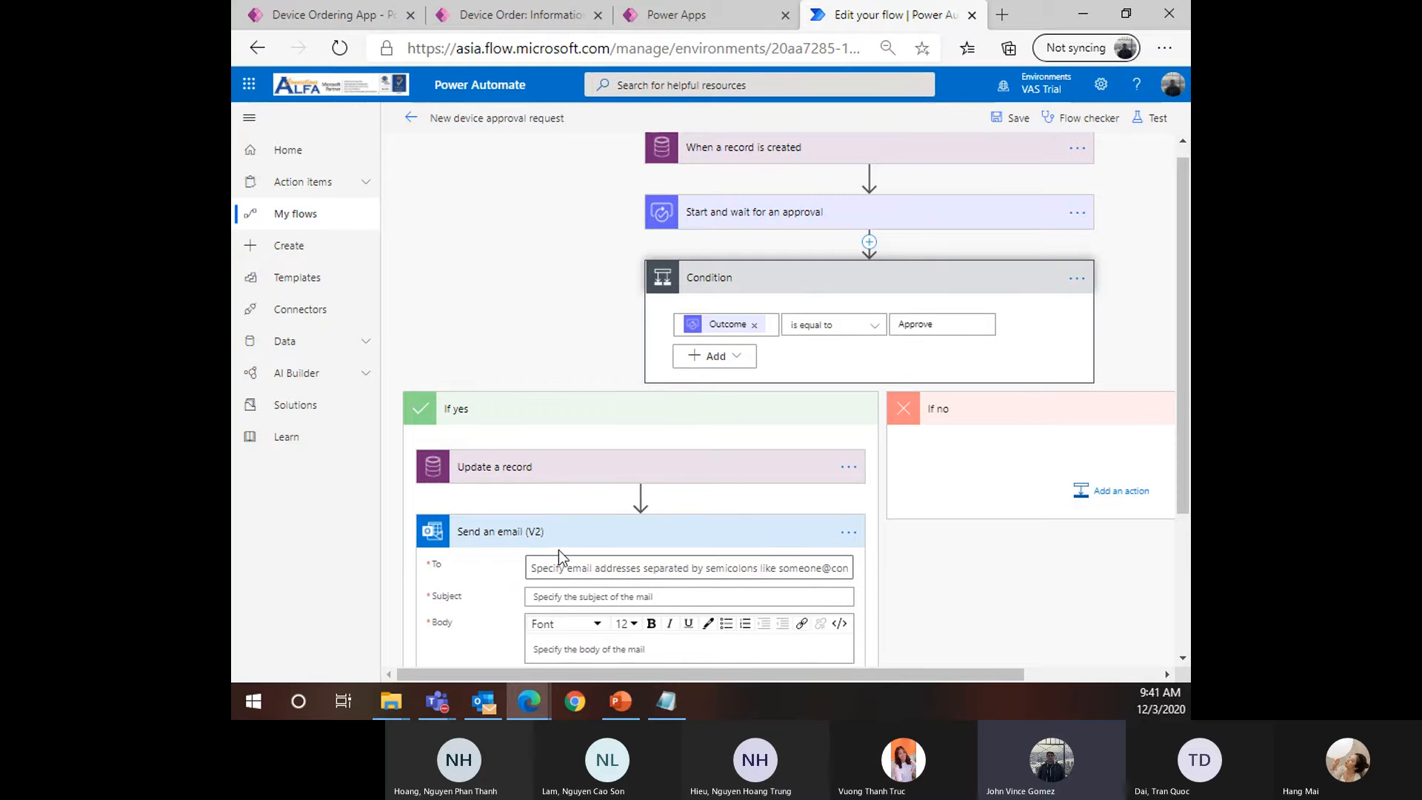
scroll(559, 550, "down", 1)
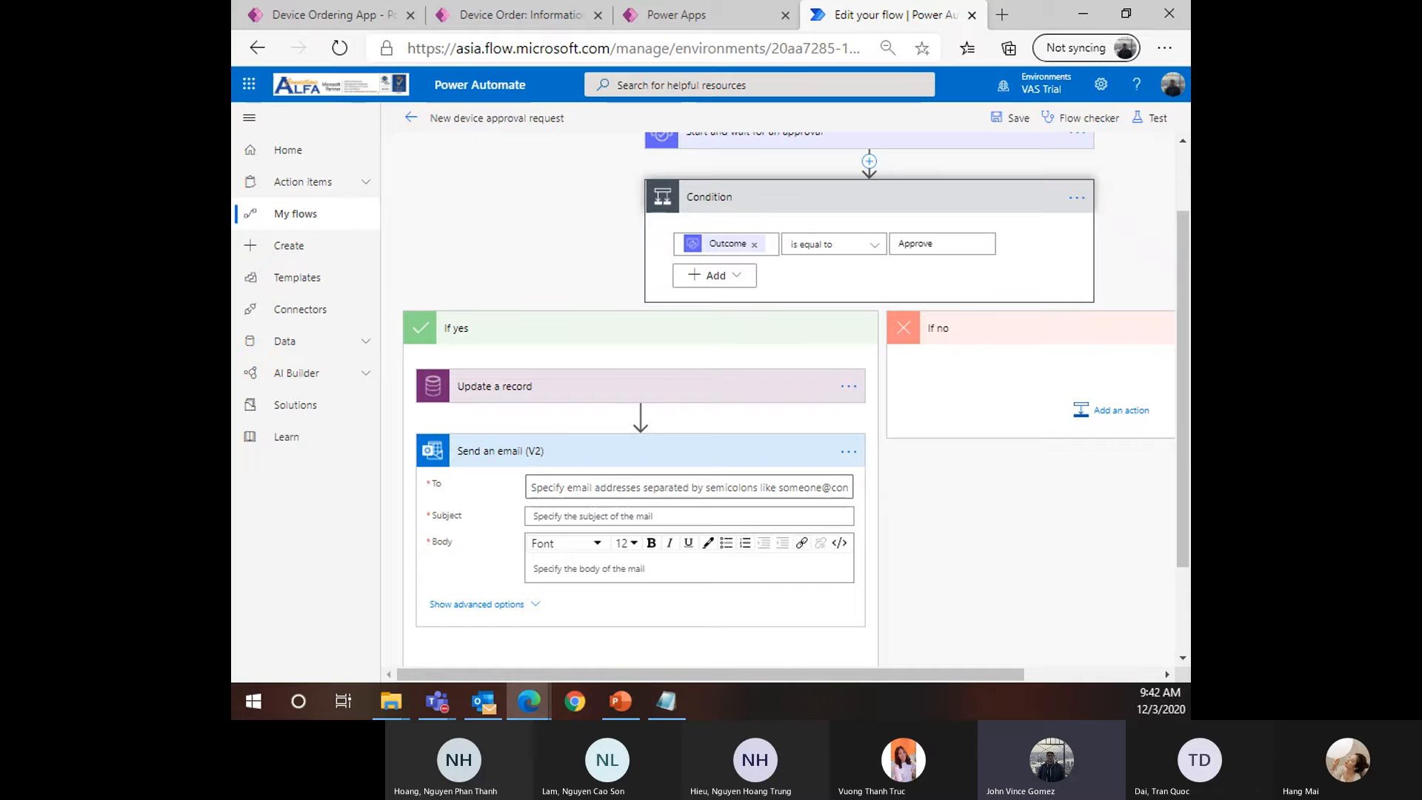
Address the email To field to the Requested By dynamic value
left_click(584, 489)
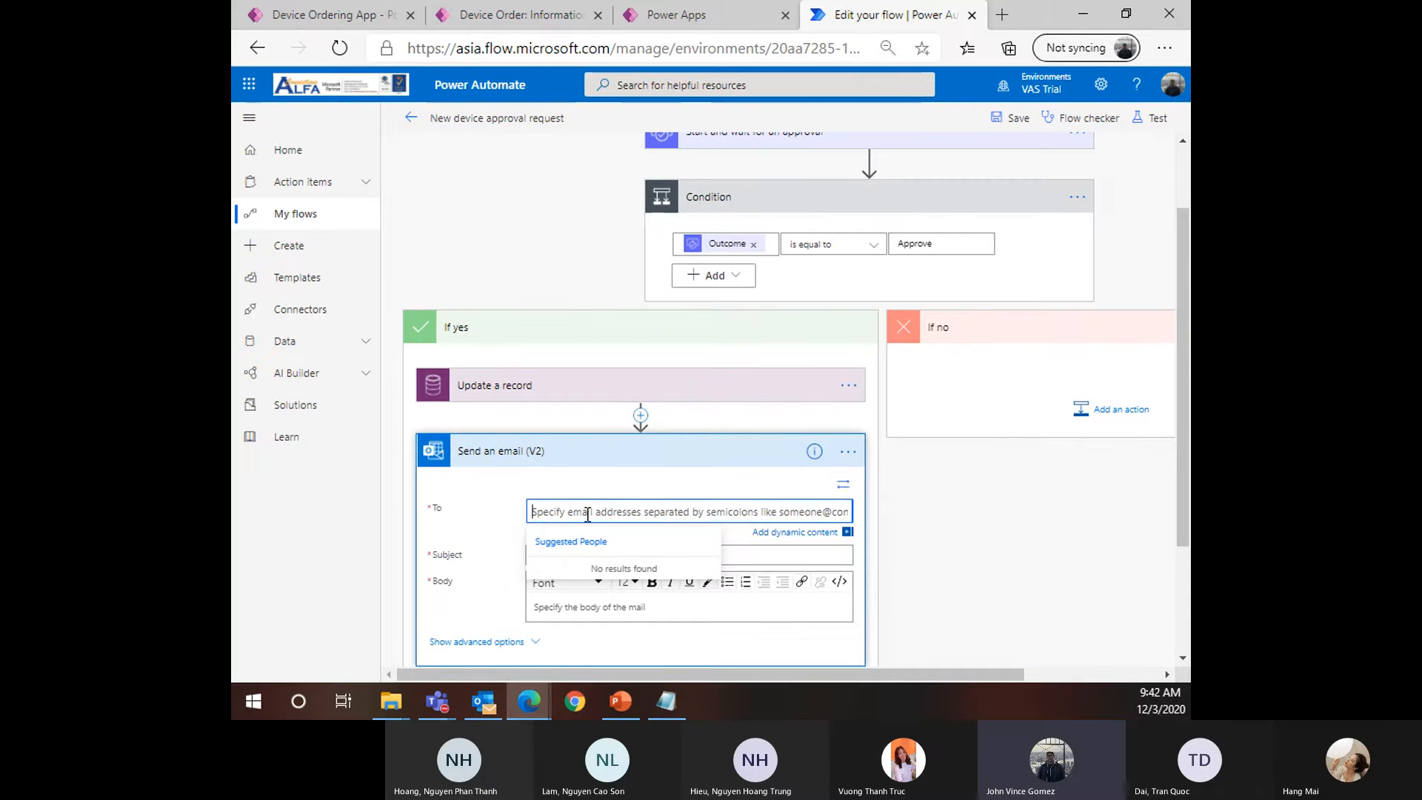
scroll(741, 474, "down", 1)
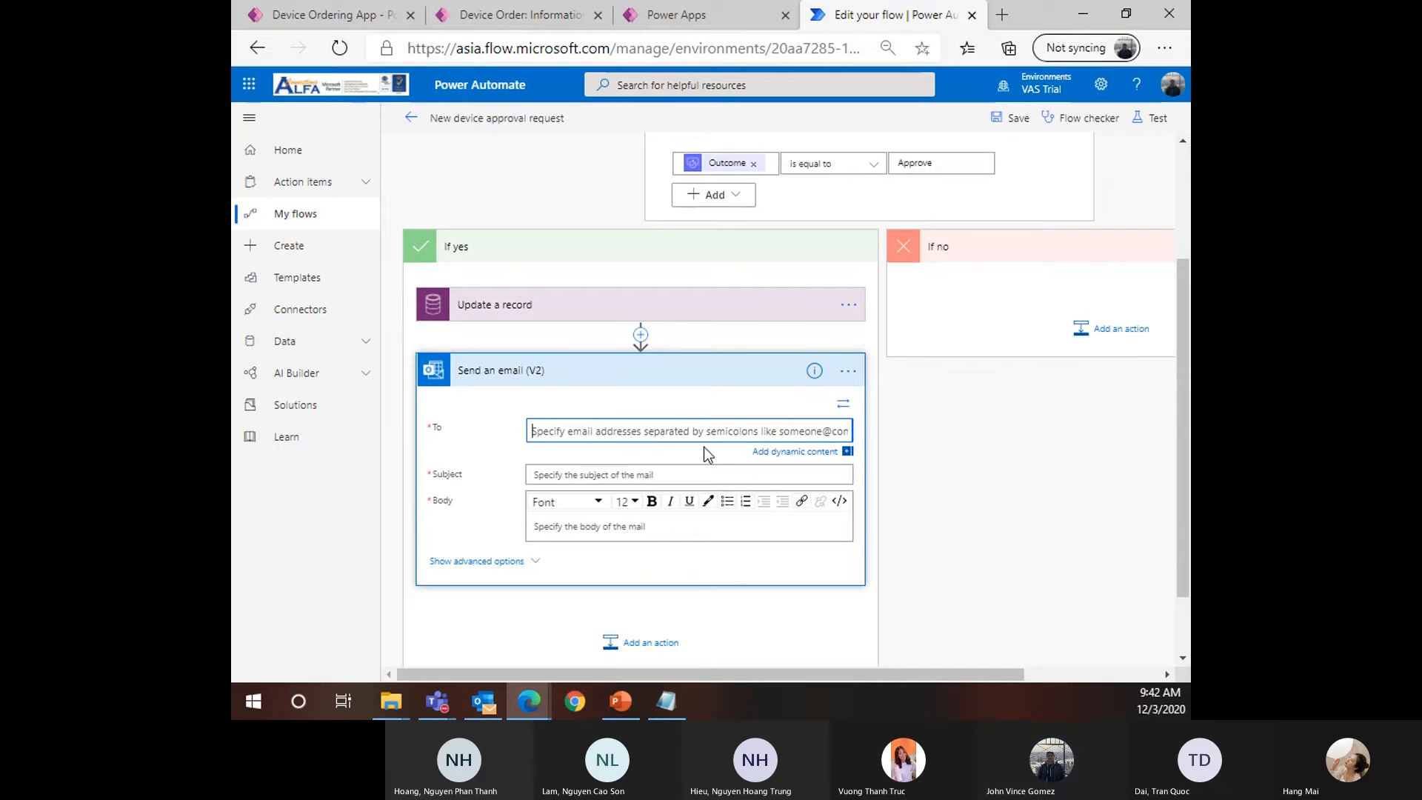
left_click(764, 434)
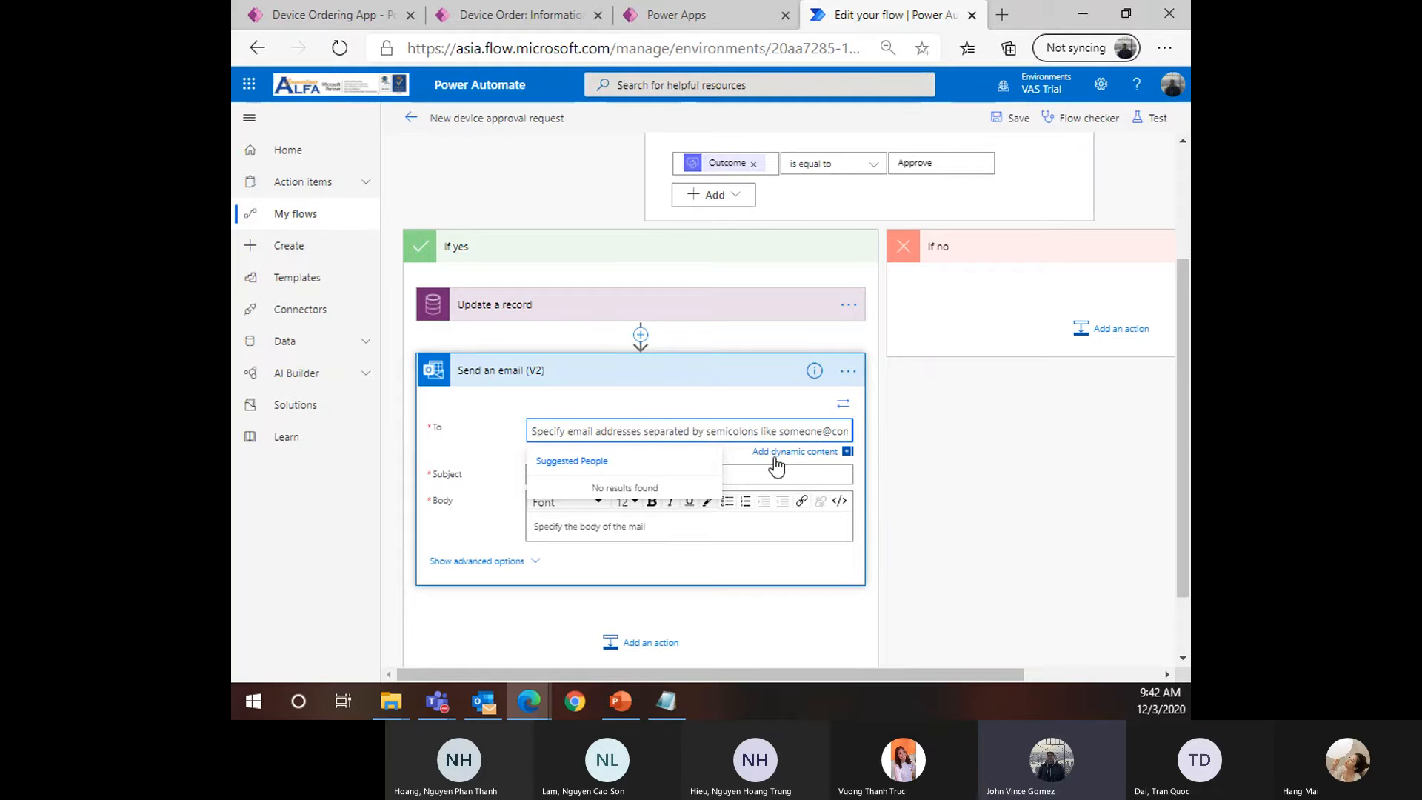
left_click(811, 457)
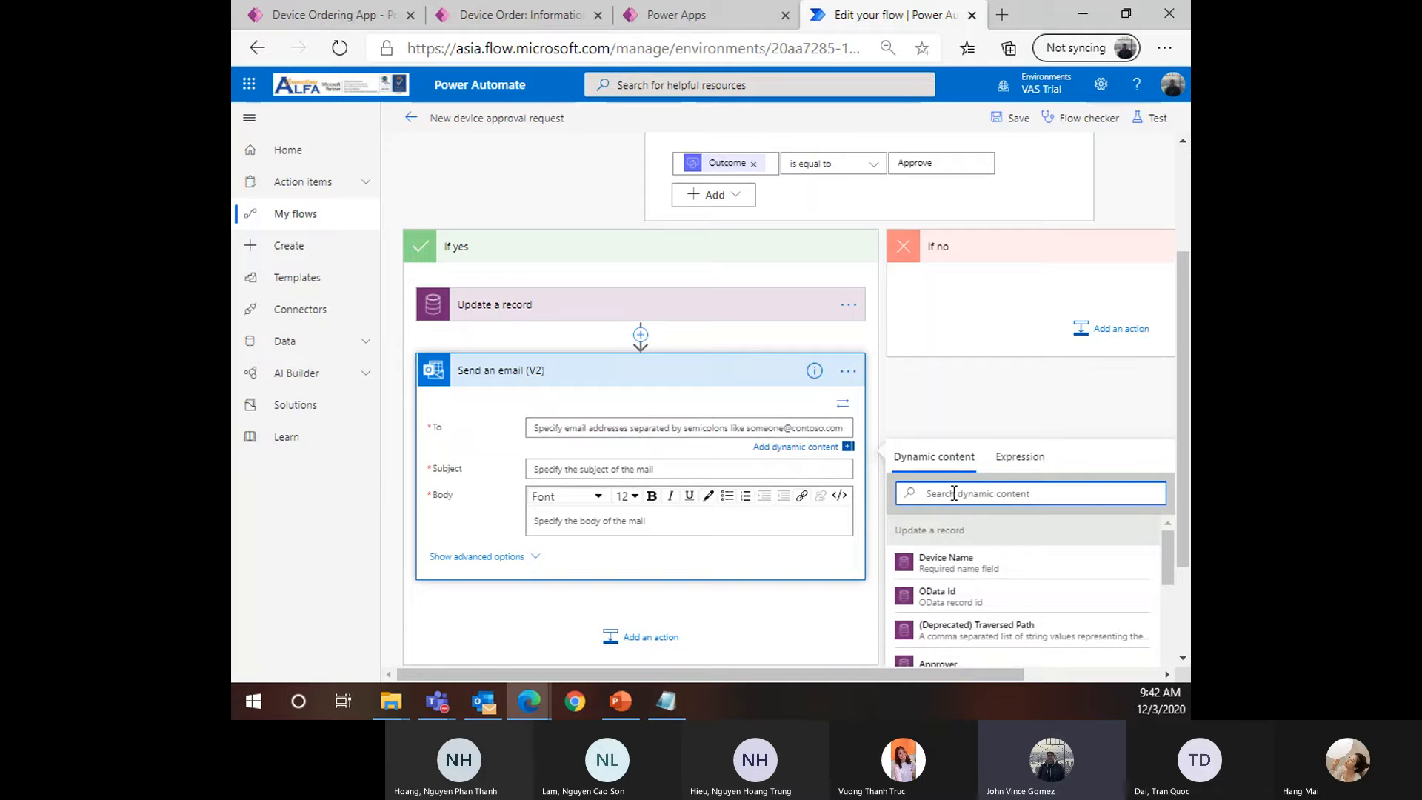
type("Reque")
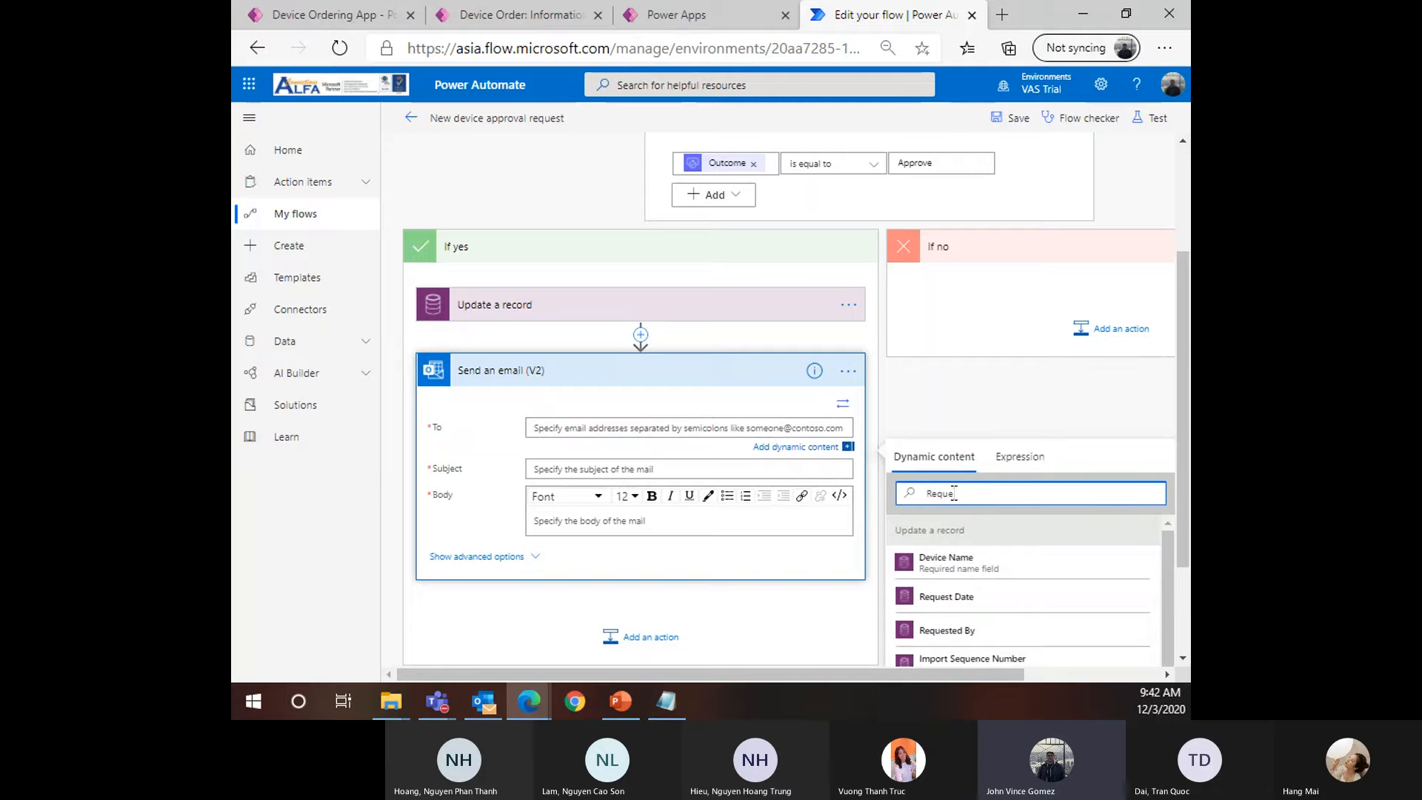
left_click(966, 632)
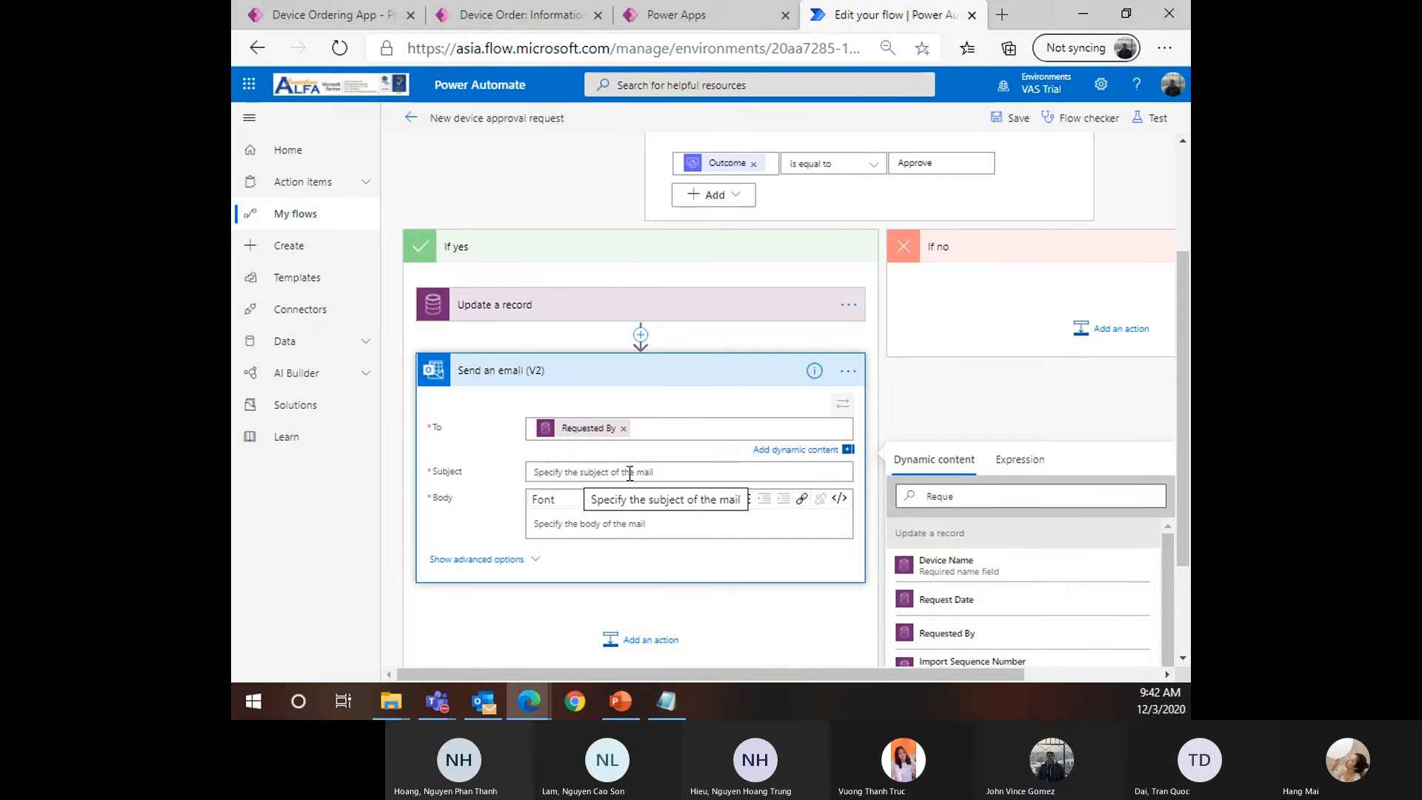
Enter the subject 'Your device order has been approved!'
left_click(576, 468)
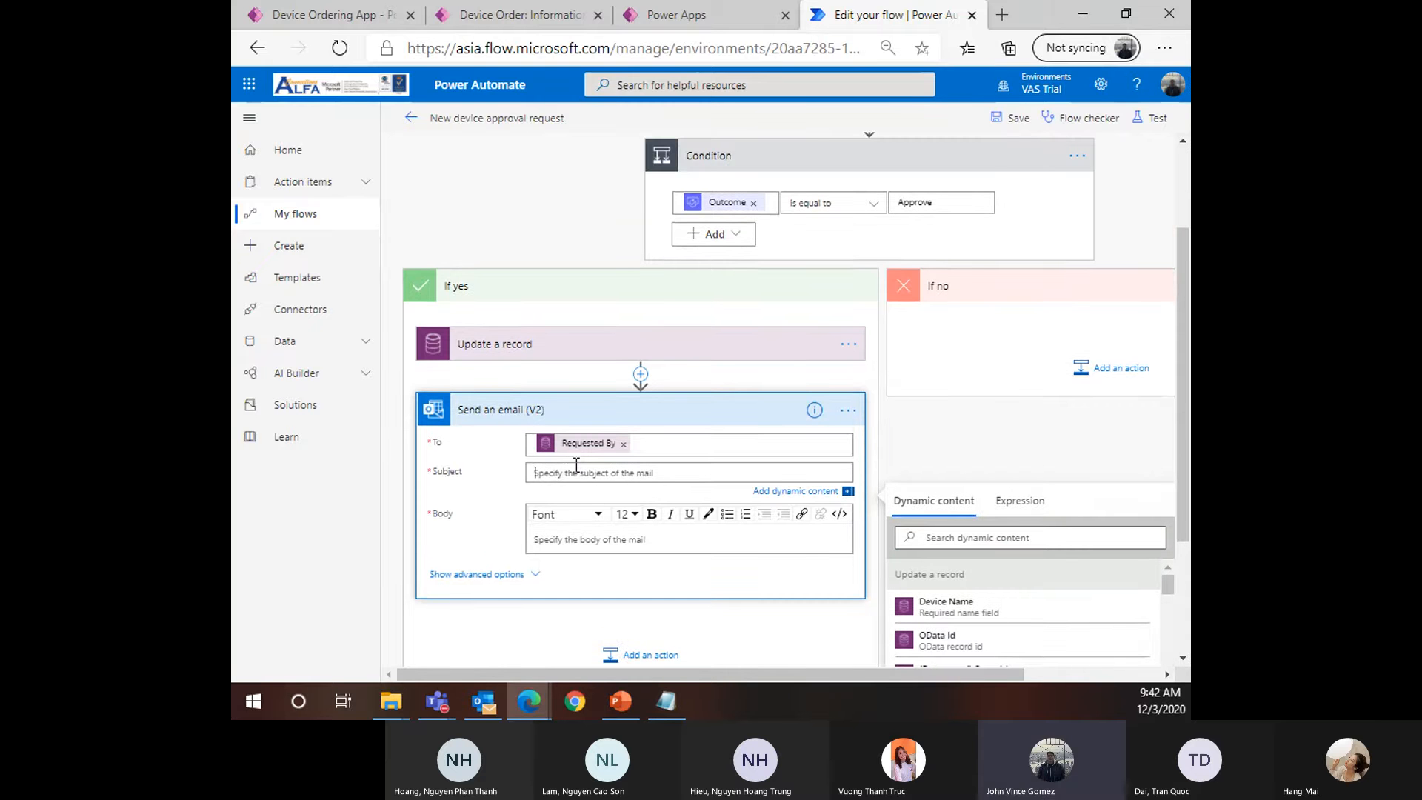
type("Yo")
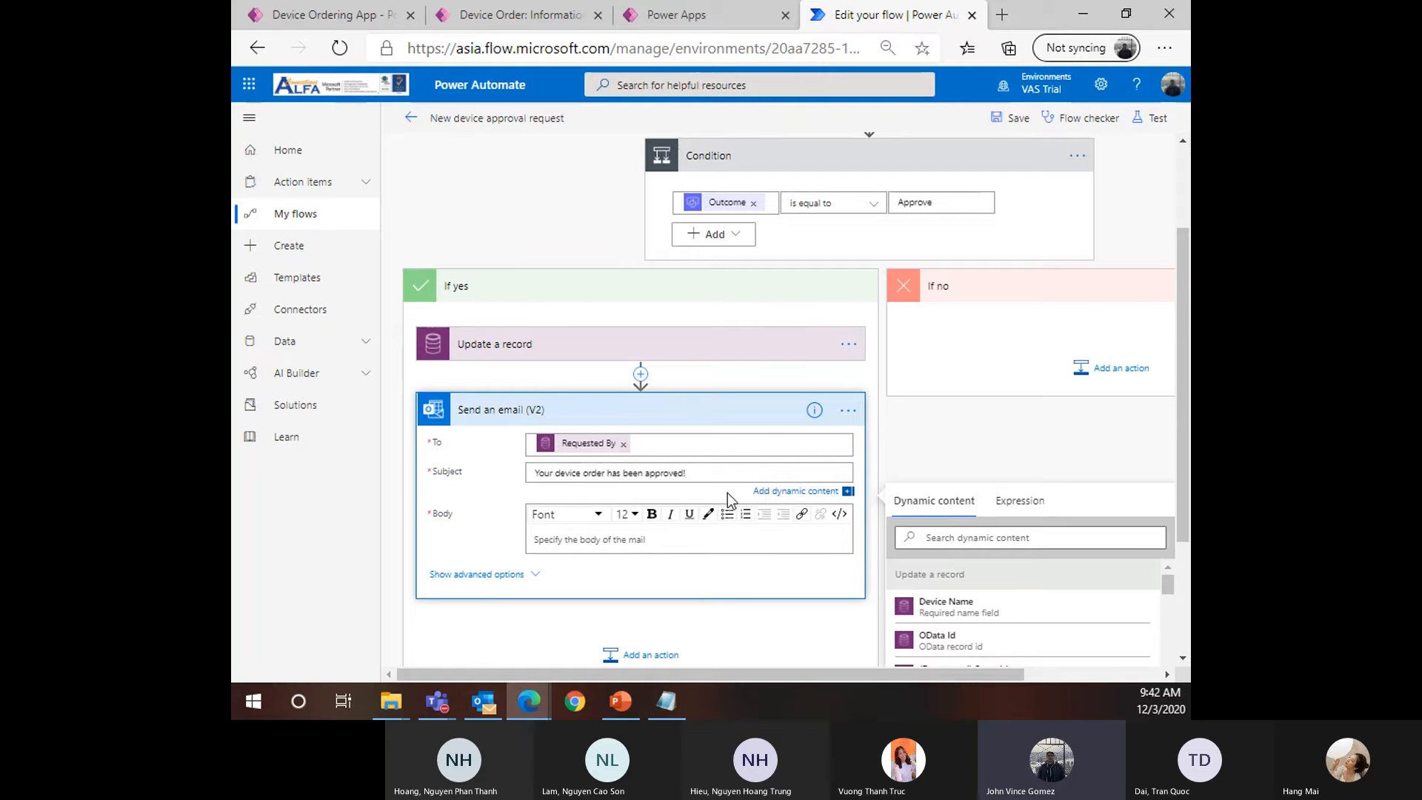
left_click(585, 540)
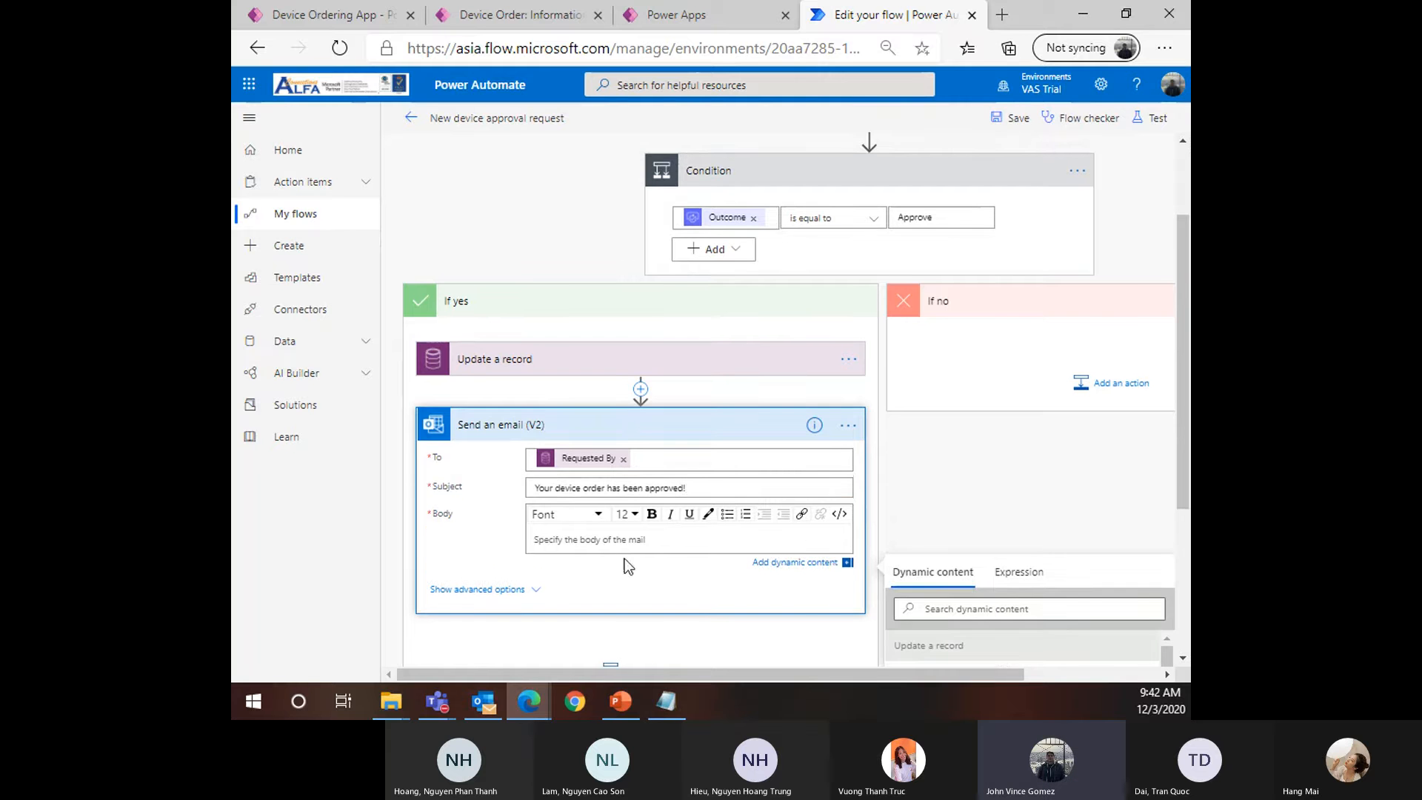
In code view, replace the body's <p><br></p> markup with 'Your device has been approved <b>'
left_click(841, 519)
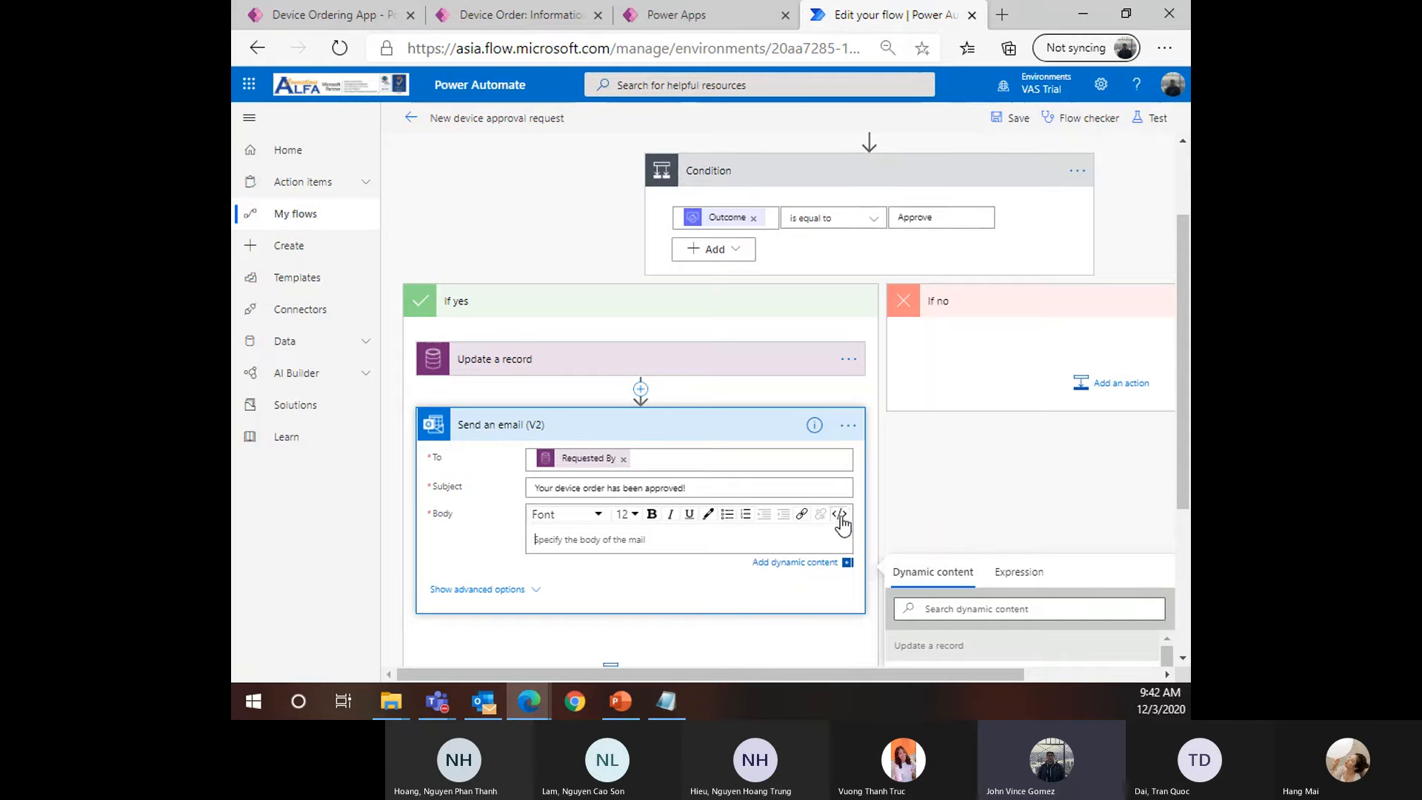
triple_click(522, 549)
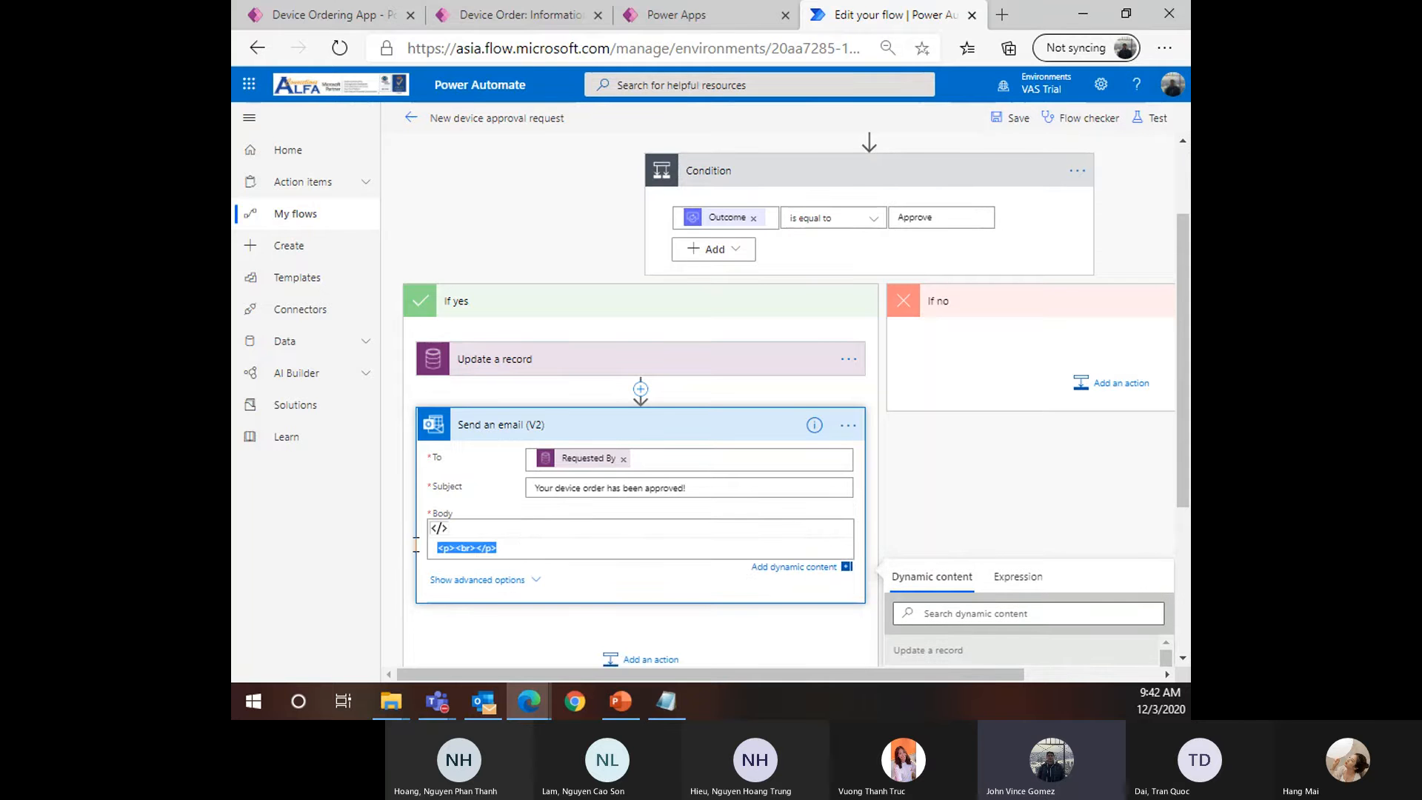
scroll(509, 521, "down", 1)
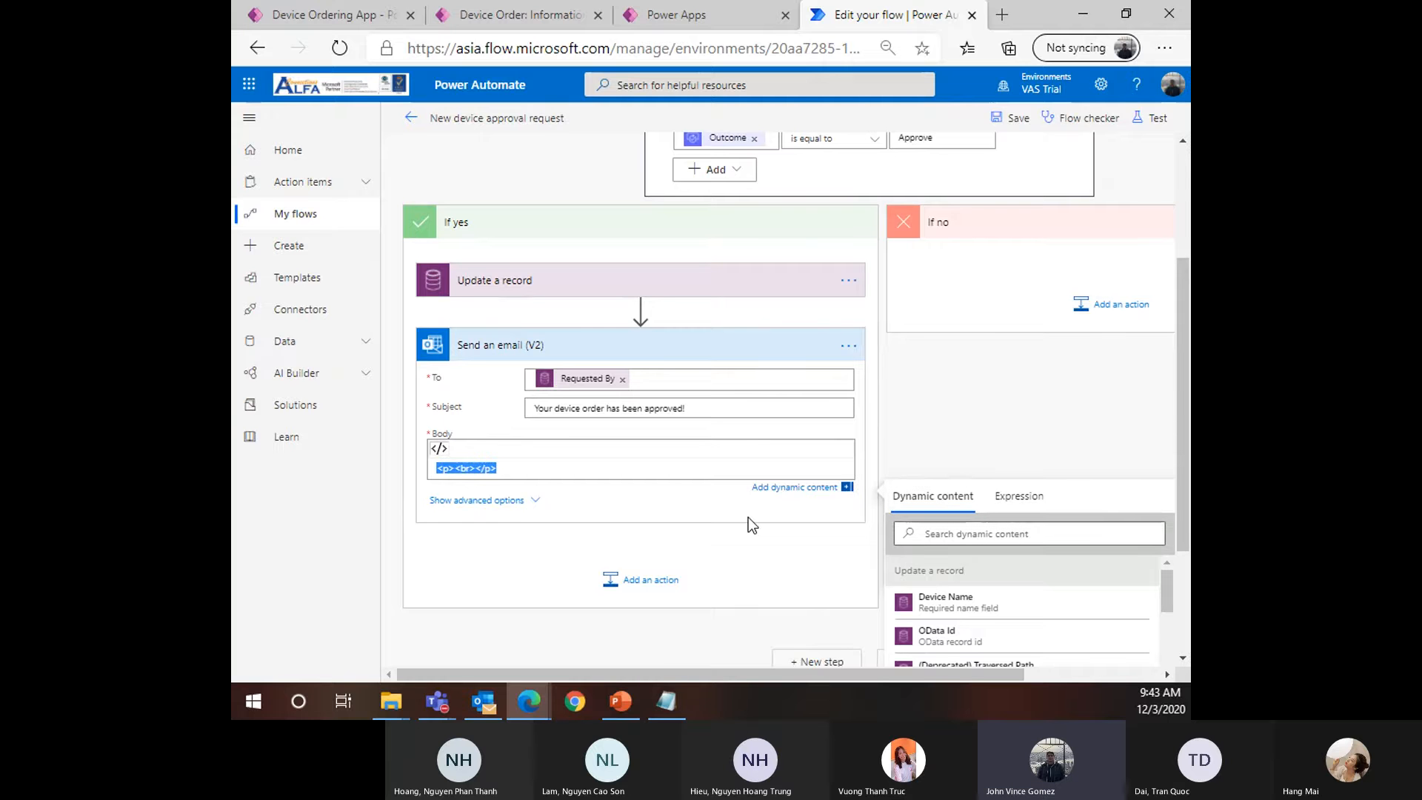
type("Your device has been approved")
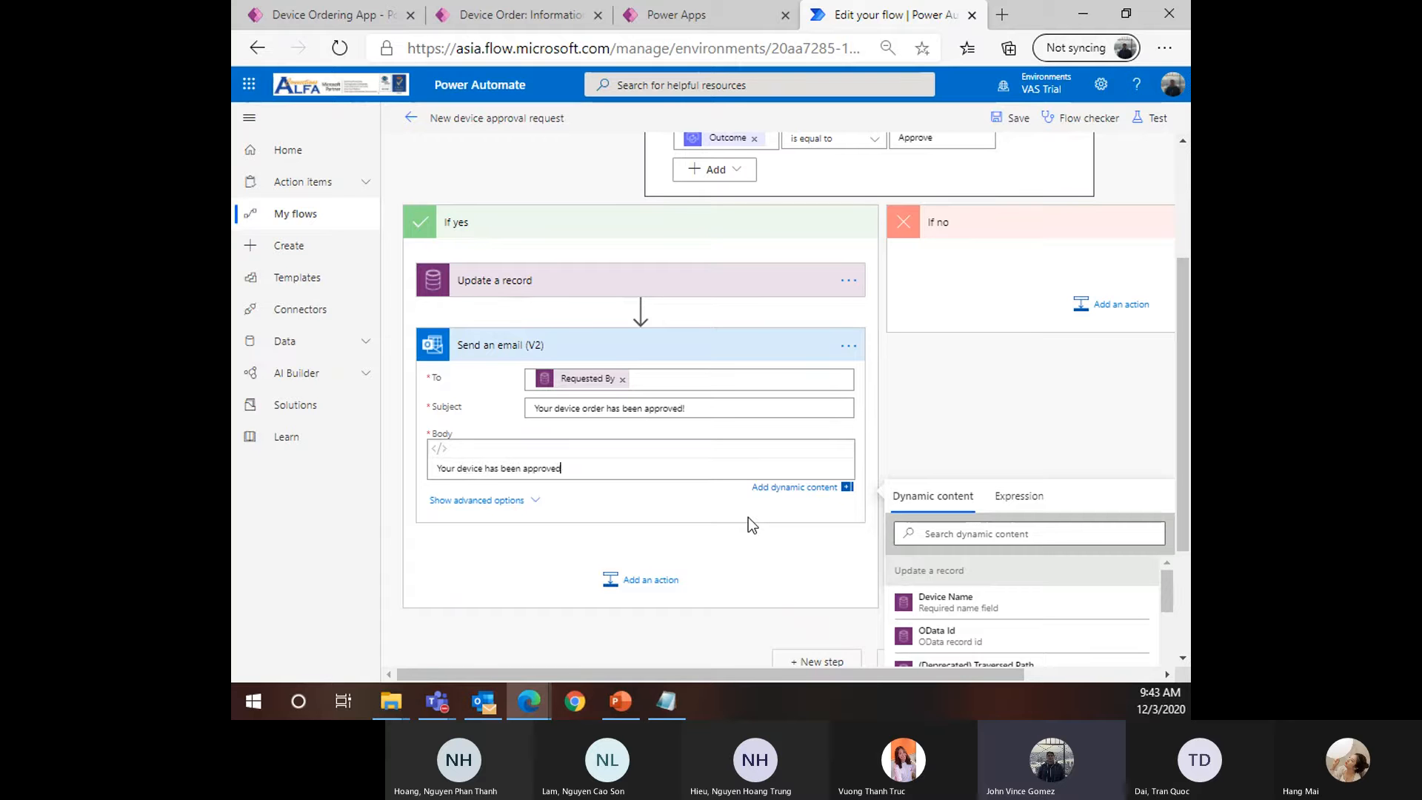
type(" <b>")
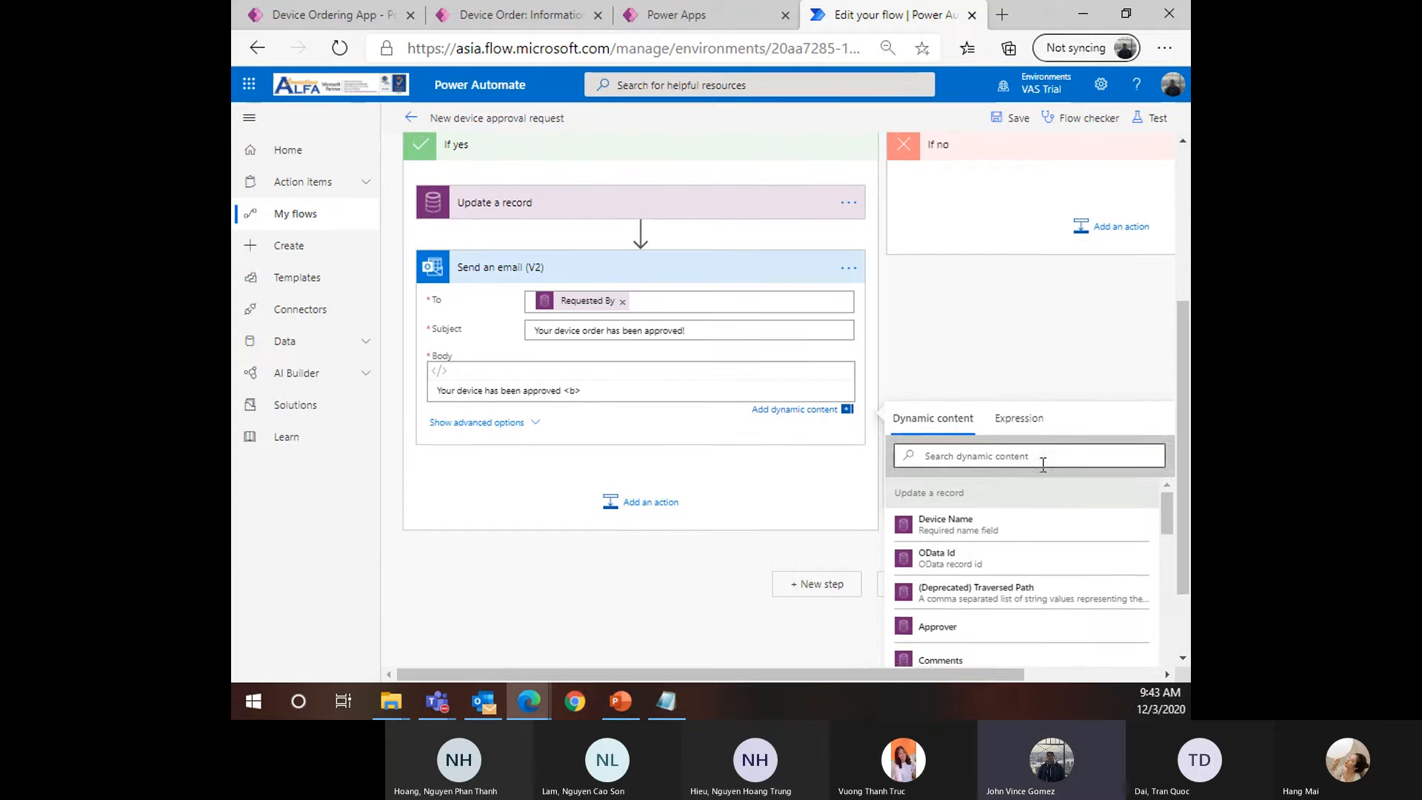
scroll(1041, 464, "down", 1)
scroll(992, 533, "down", 2)
scroll(933, 511, "up", 2)
scroll(958, 546, "down", 5)
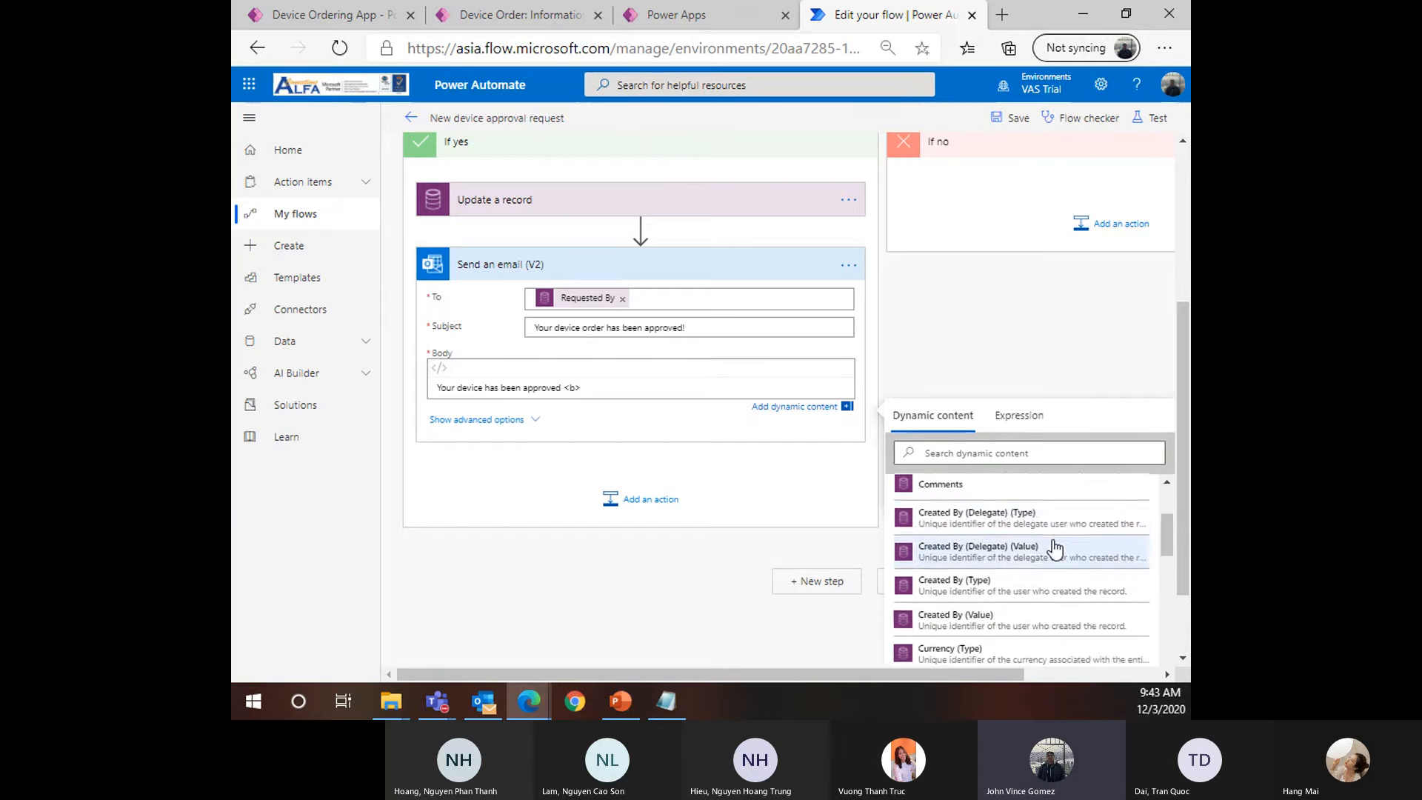
scroll(1023, 563, "up", 5)
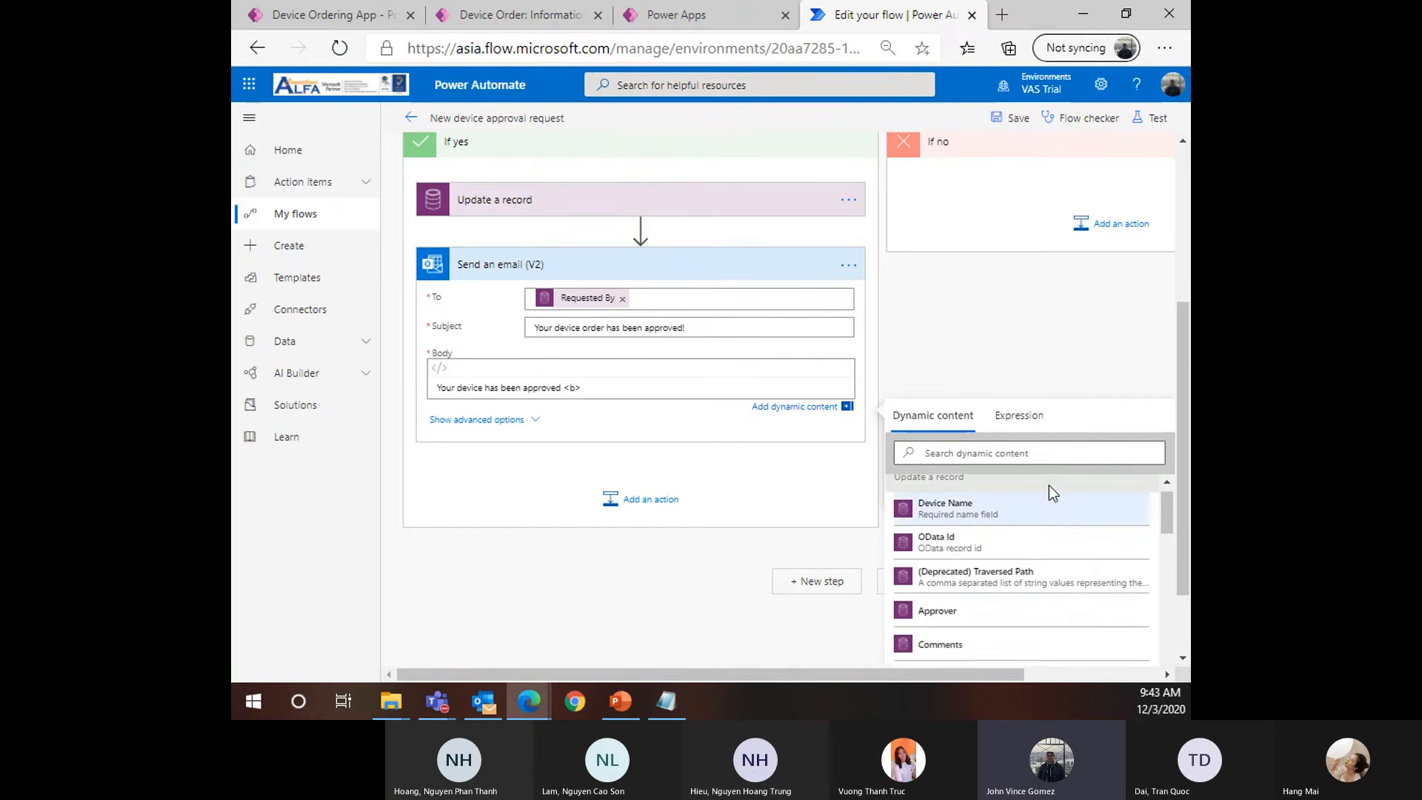
scroll(1129, 365, "down", 1)
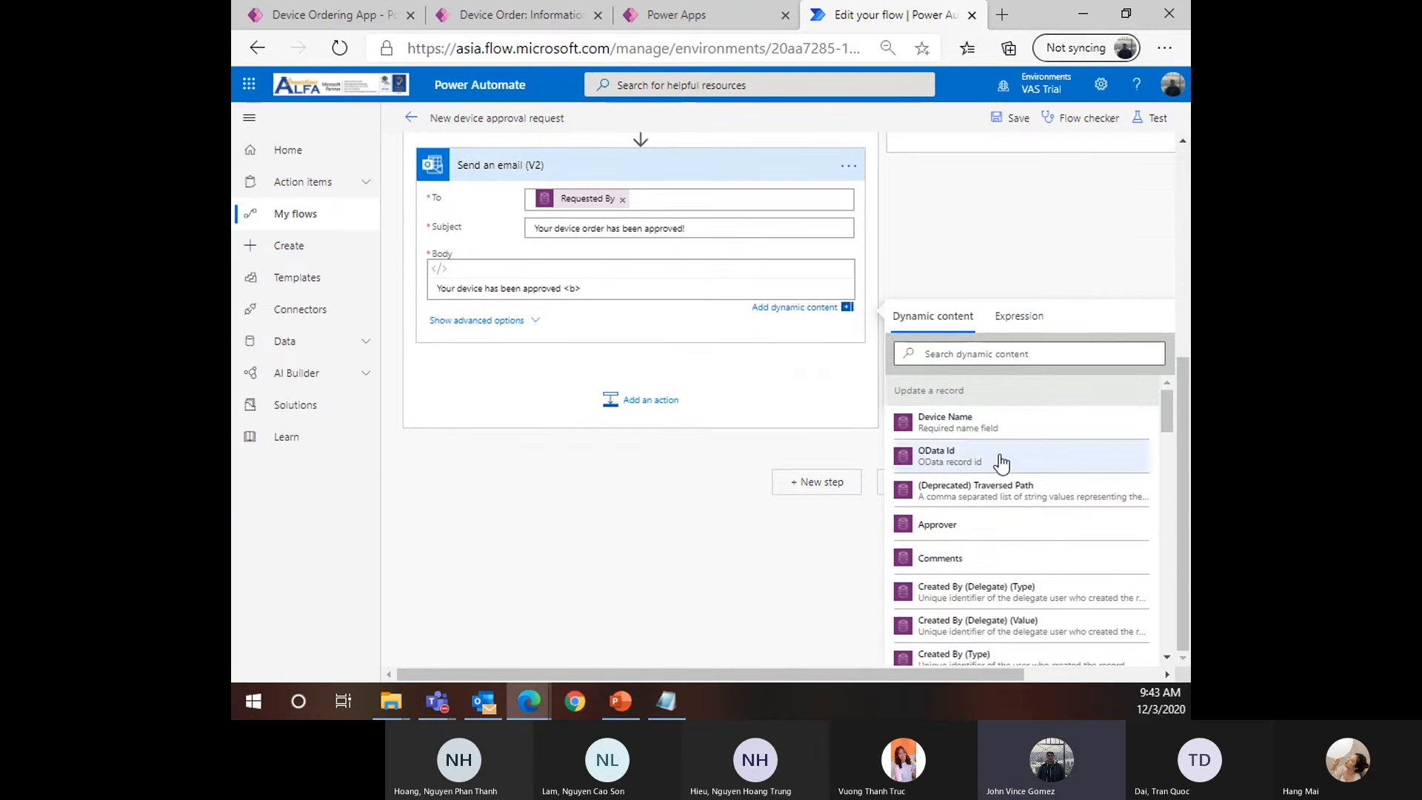
scroll(1013, 444, "up", 1)
scroll(1067, 503, "up", 4)
scroll(1087, 523, "down", 4)
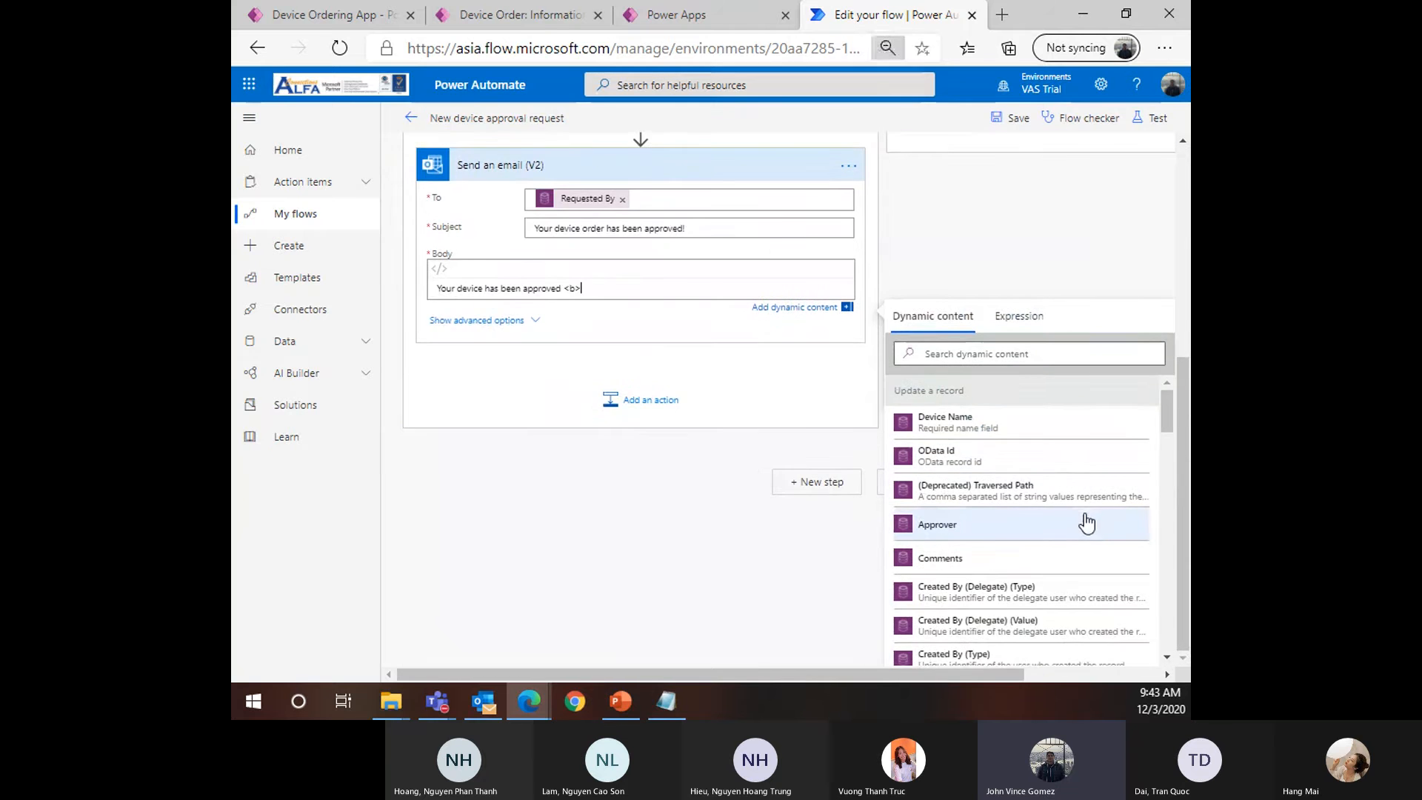
scroll(1083, 513, "down", 2)
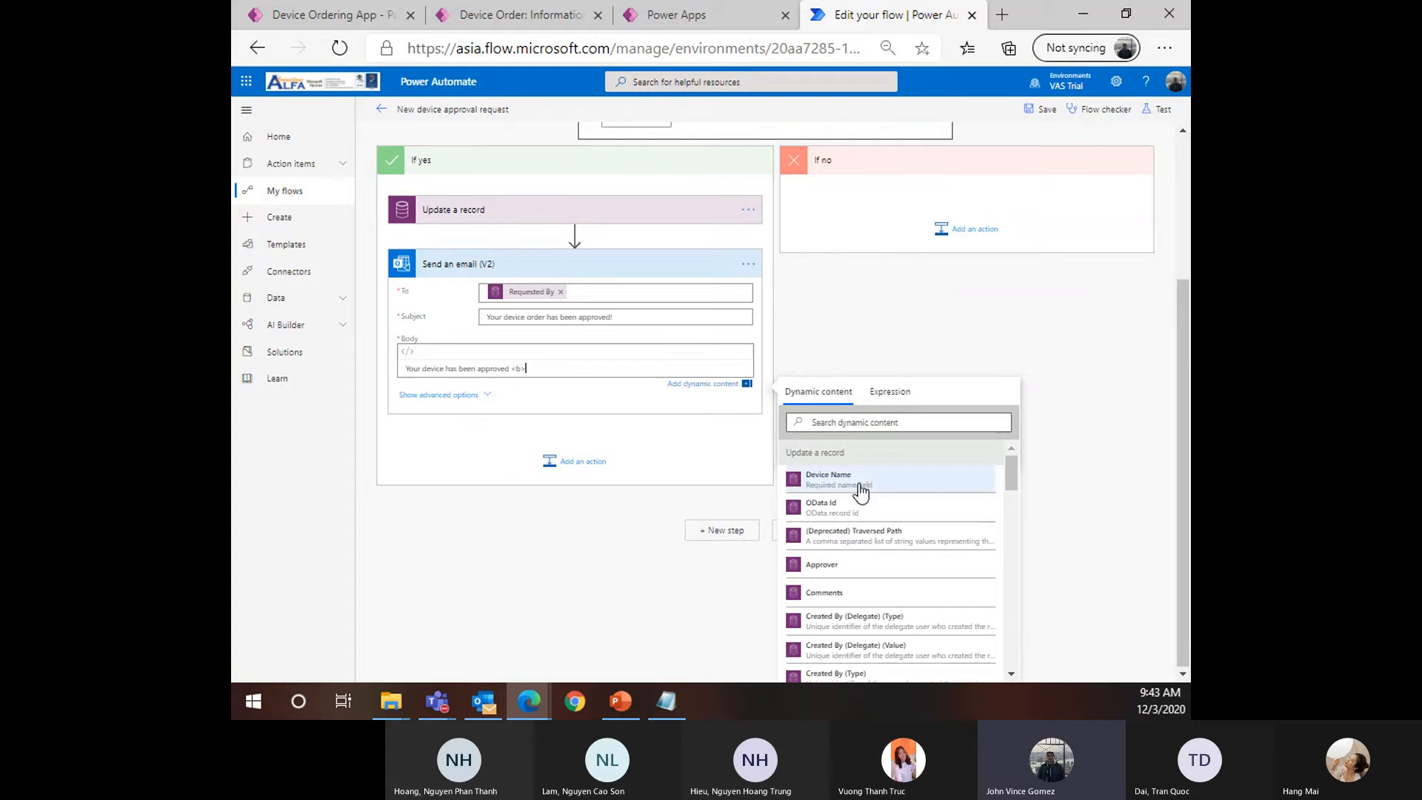
Search dynamic content for 'Device Name' and compare the Update a record and When a record is created groups
left_click(876, 420)
type("De")
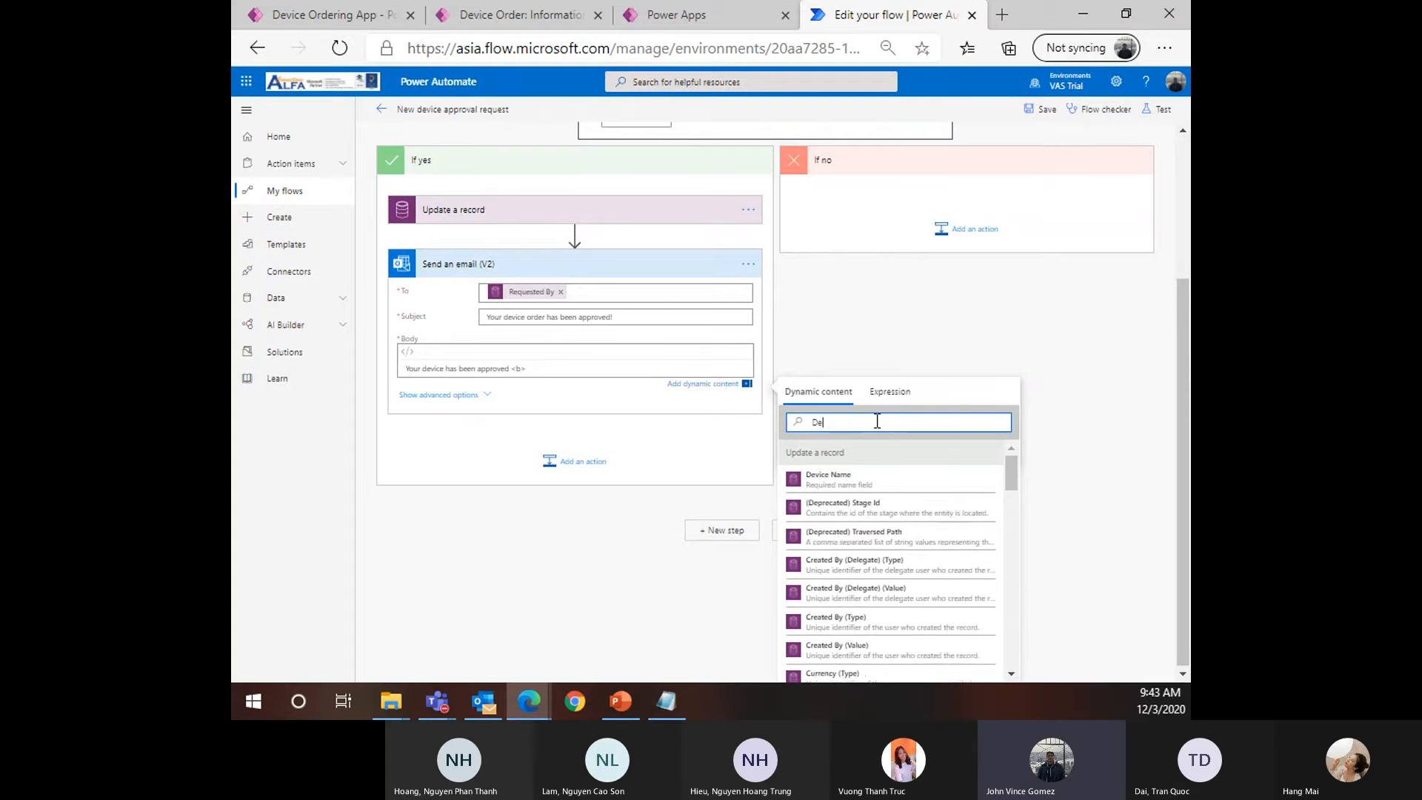
type("vice Name")
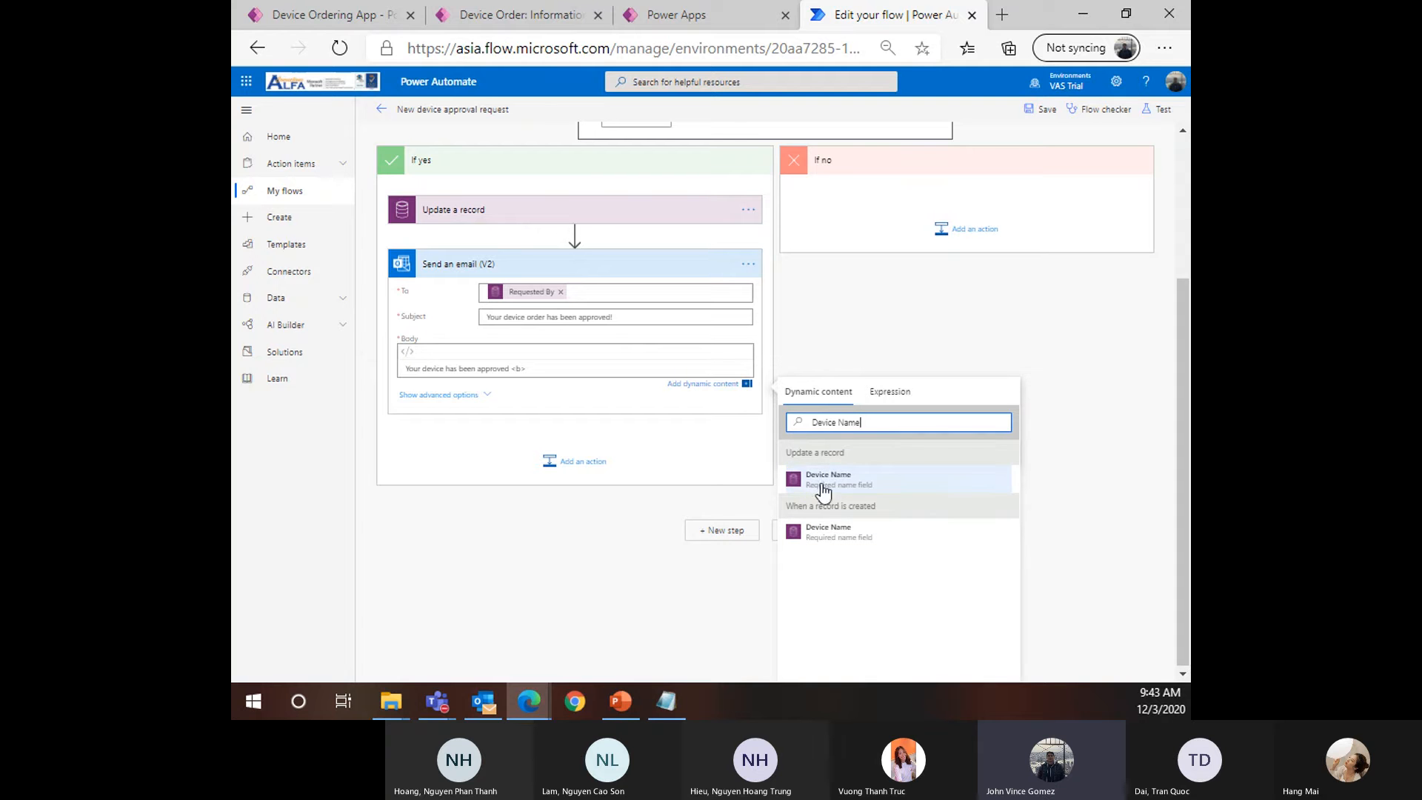
left_click_drag(785, 452, 874, 455)
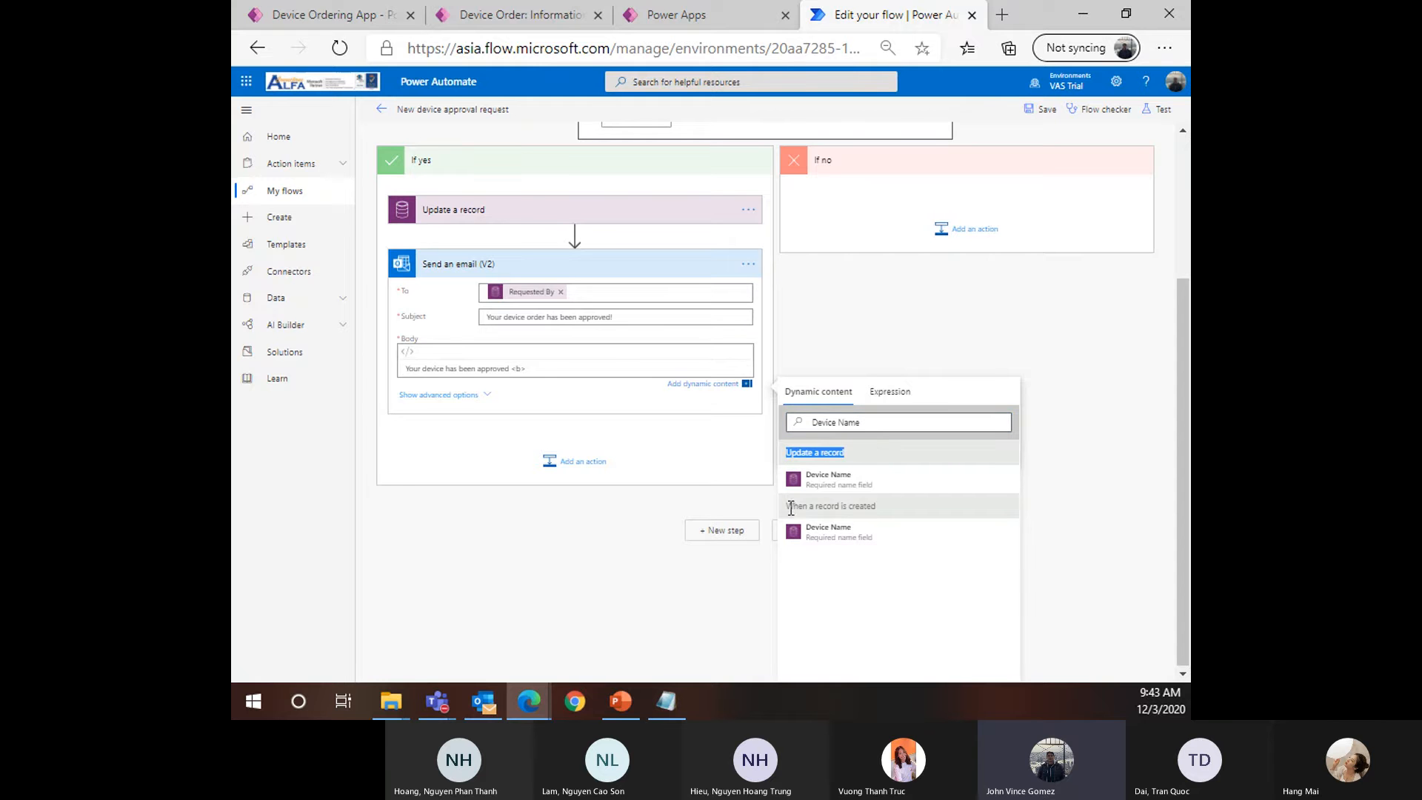
left_click_drag(786, 507, 894, 516)
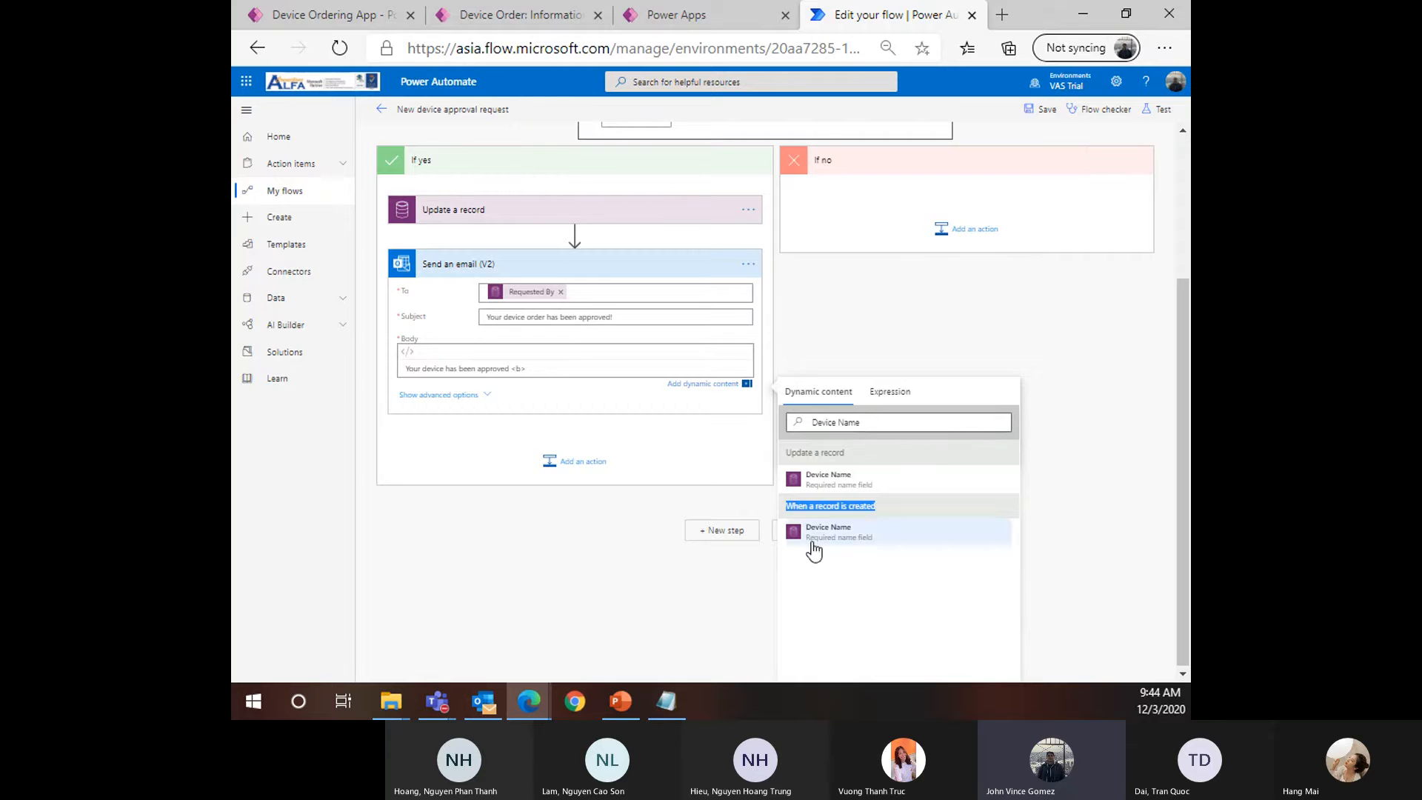
scroll(572, 533, "up", 3)
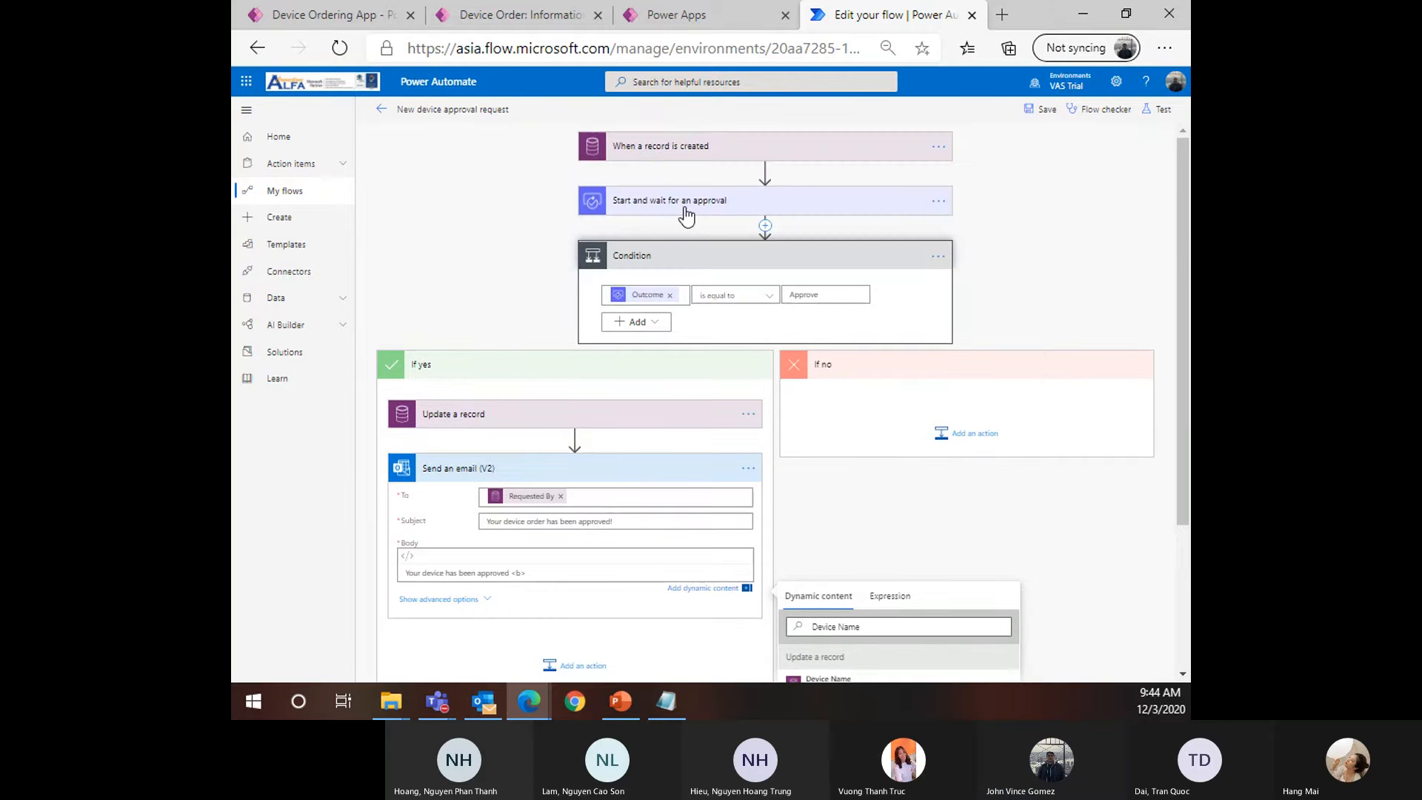
scroll(727, 487, "down", 3)
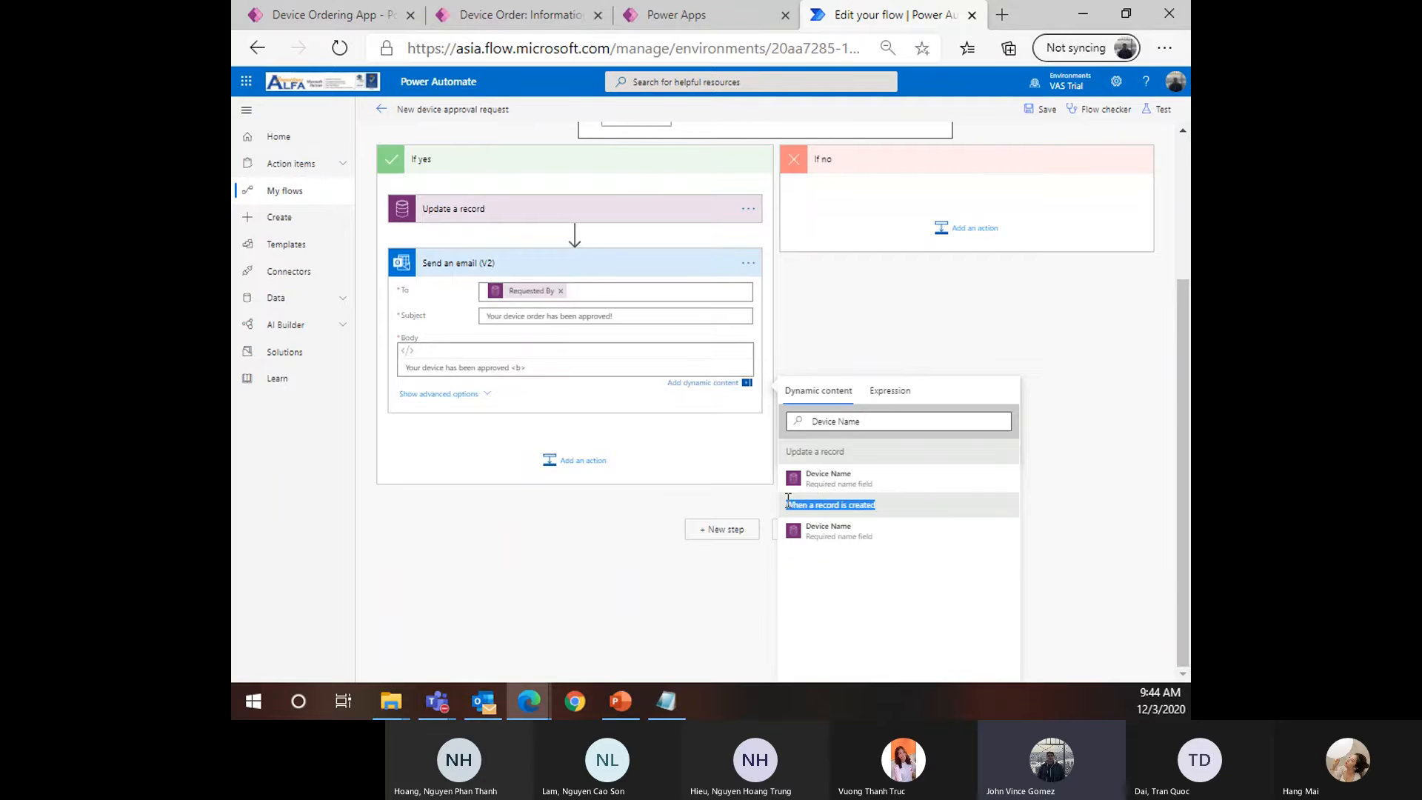
scroll(841, 600, "up", 3)
Expand the Update a record step to review its fields, then collapse it
left_click(522, 381)
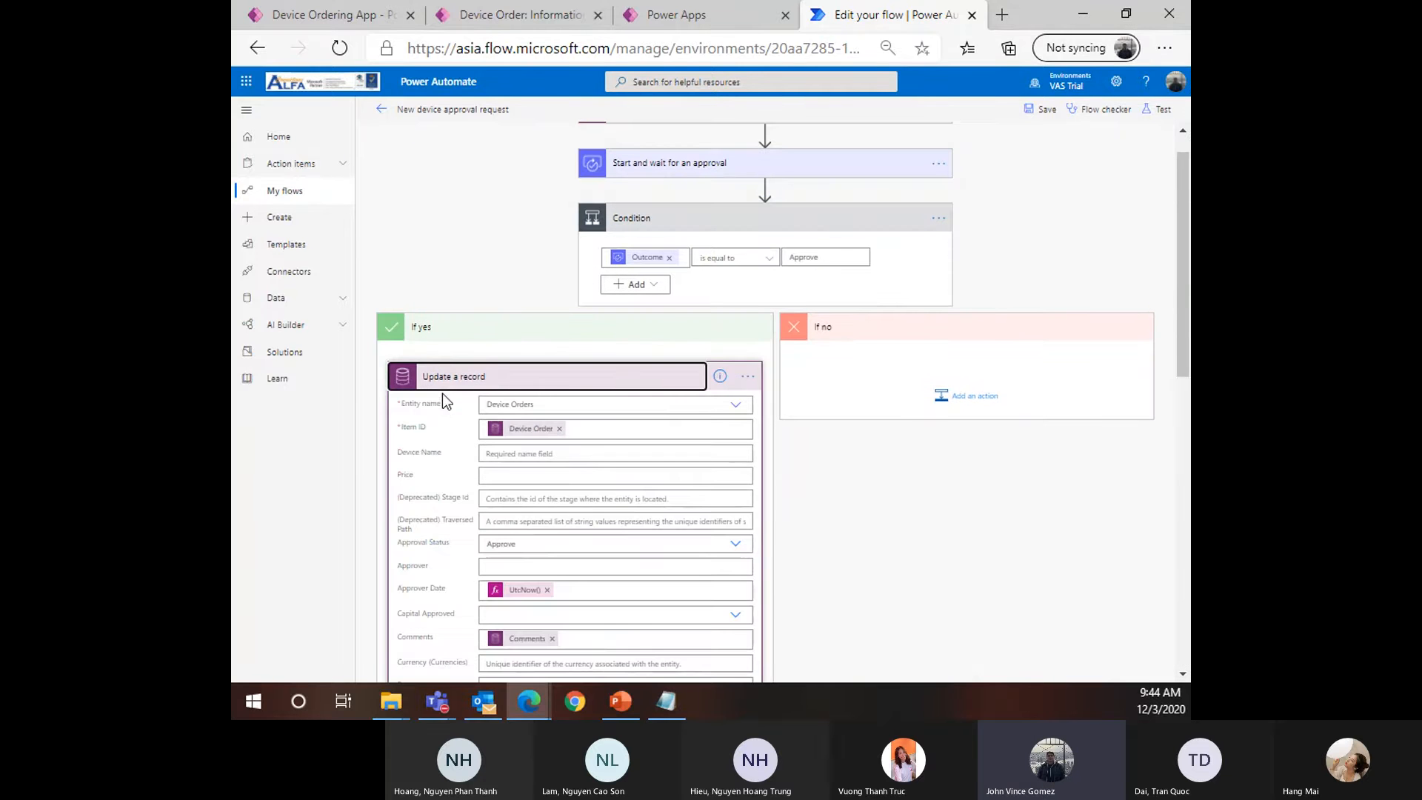
scroll(481, 435, "down", 1)
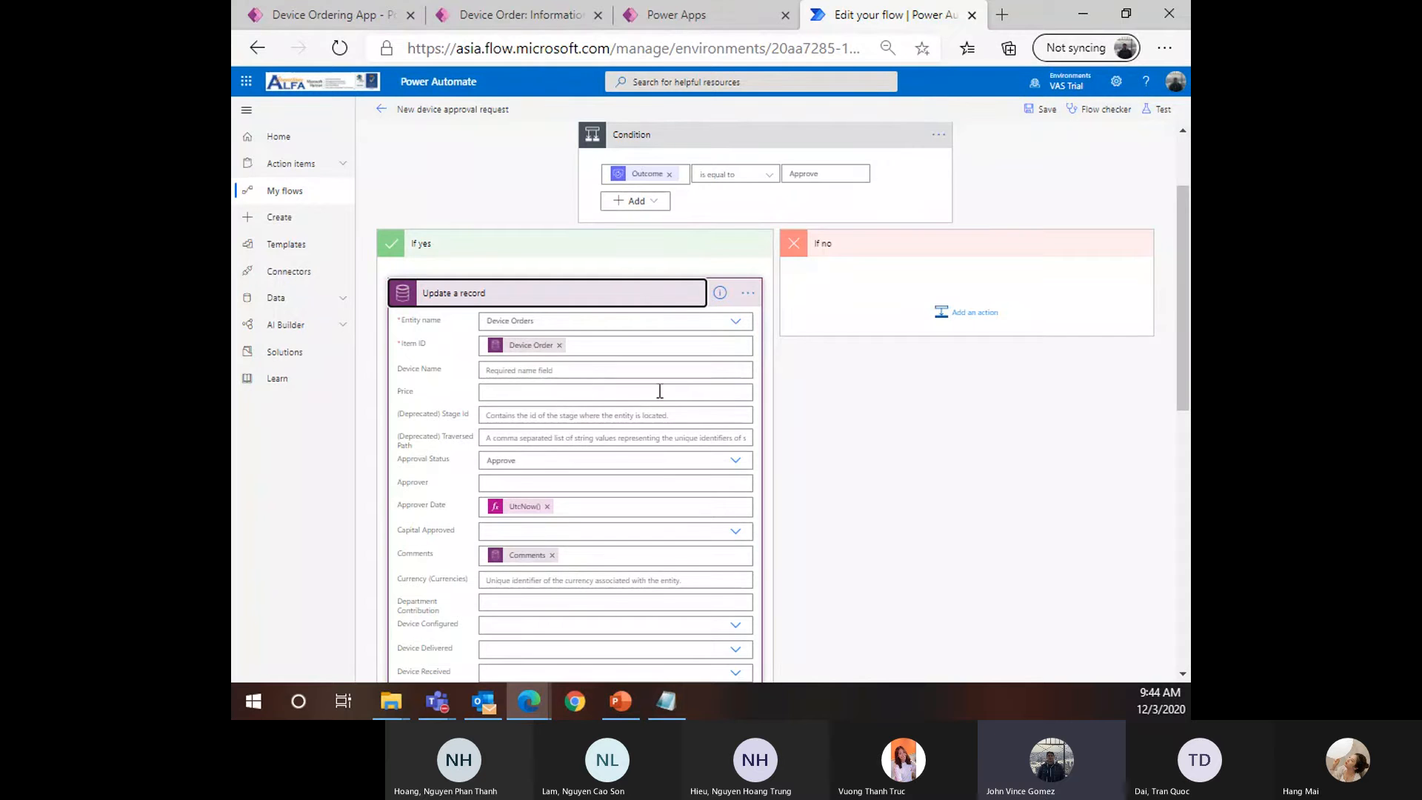
left_click(518, 294)
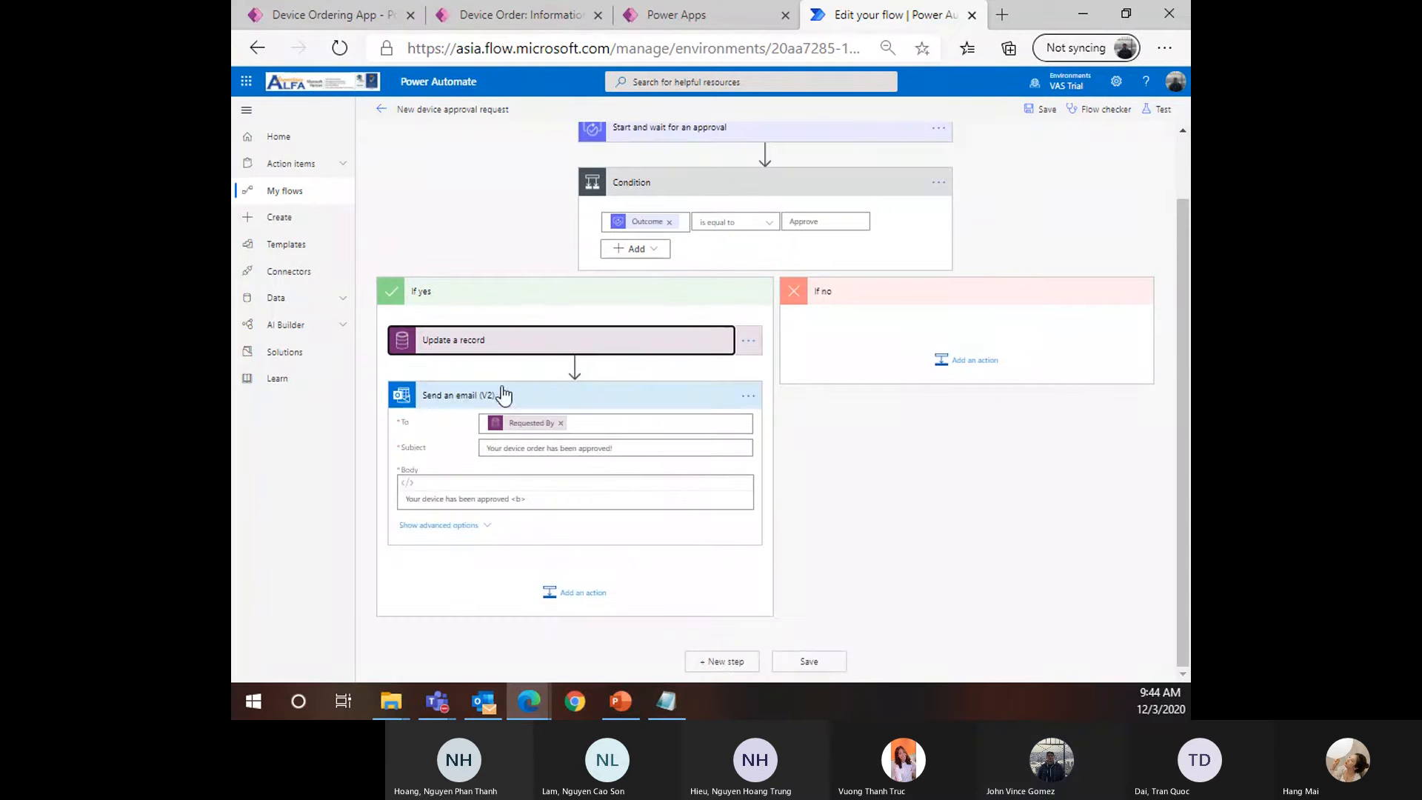
Insert the created record's Device Name after the <b> tag in the email body
left_click(524, 499)
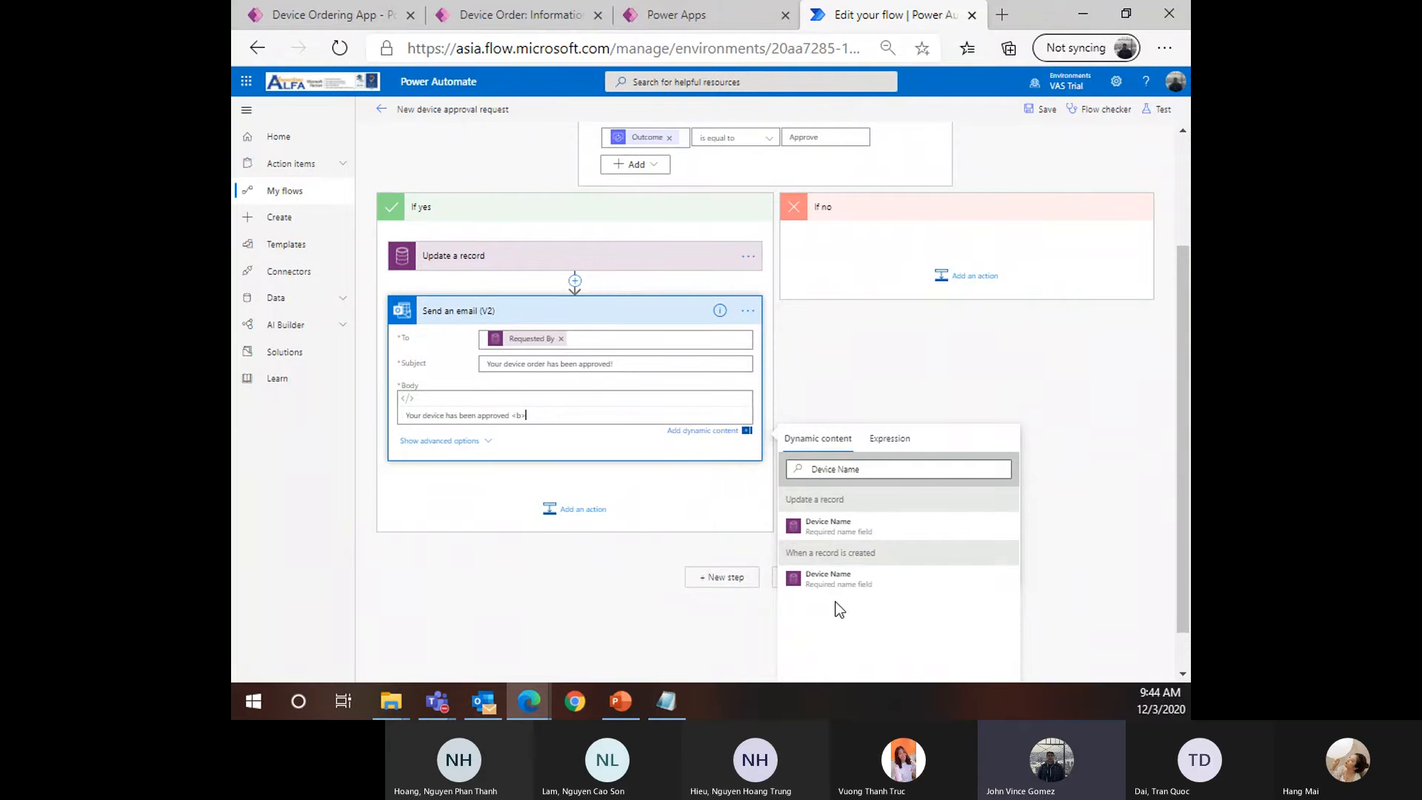
left_click(852, 580)
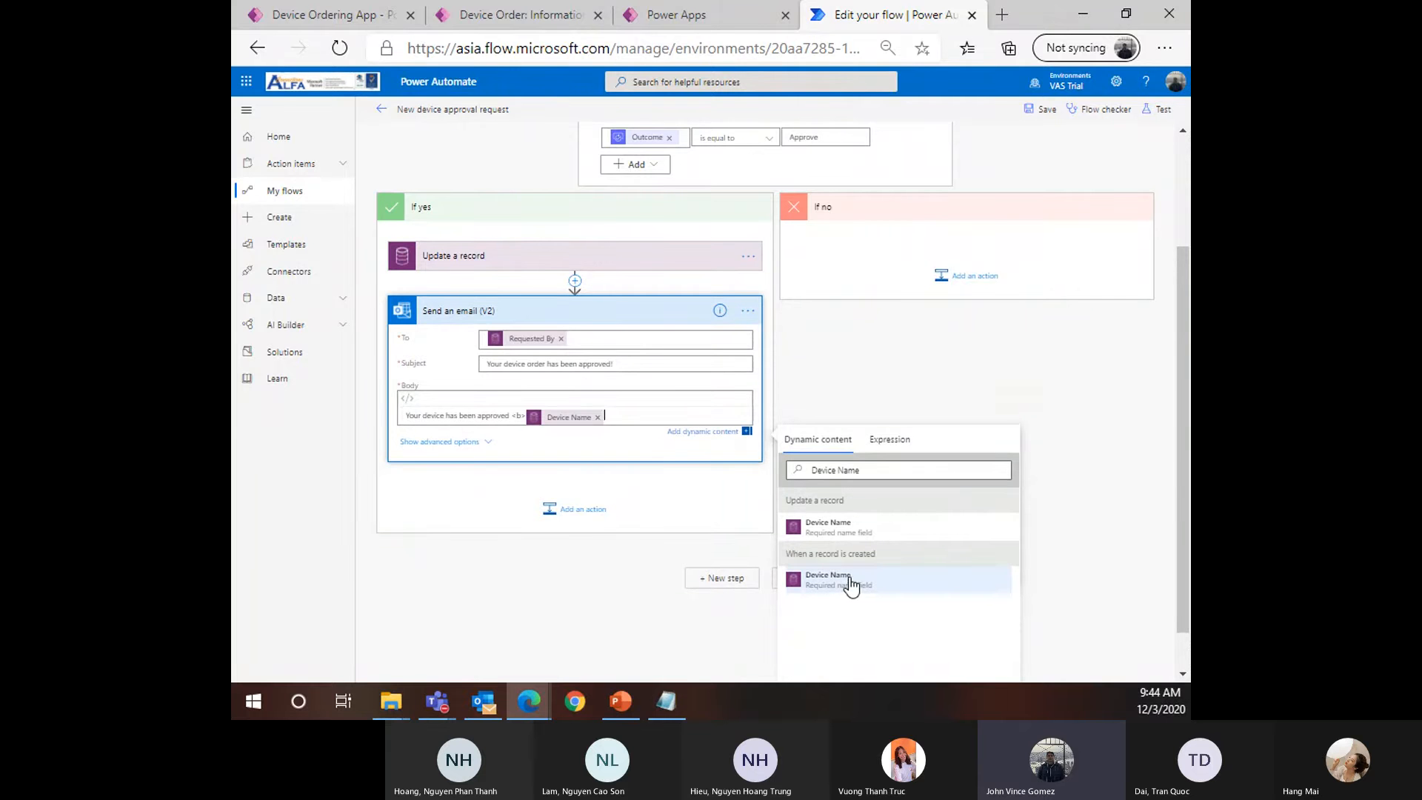
scroll(630, 415, "up", 2)
Expand the record-created trigger and cross-check the Device Order record and table tabs
left_click(682, 148)
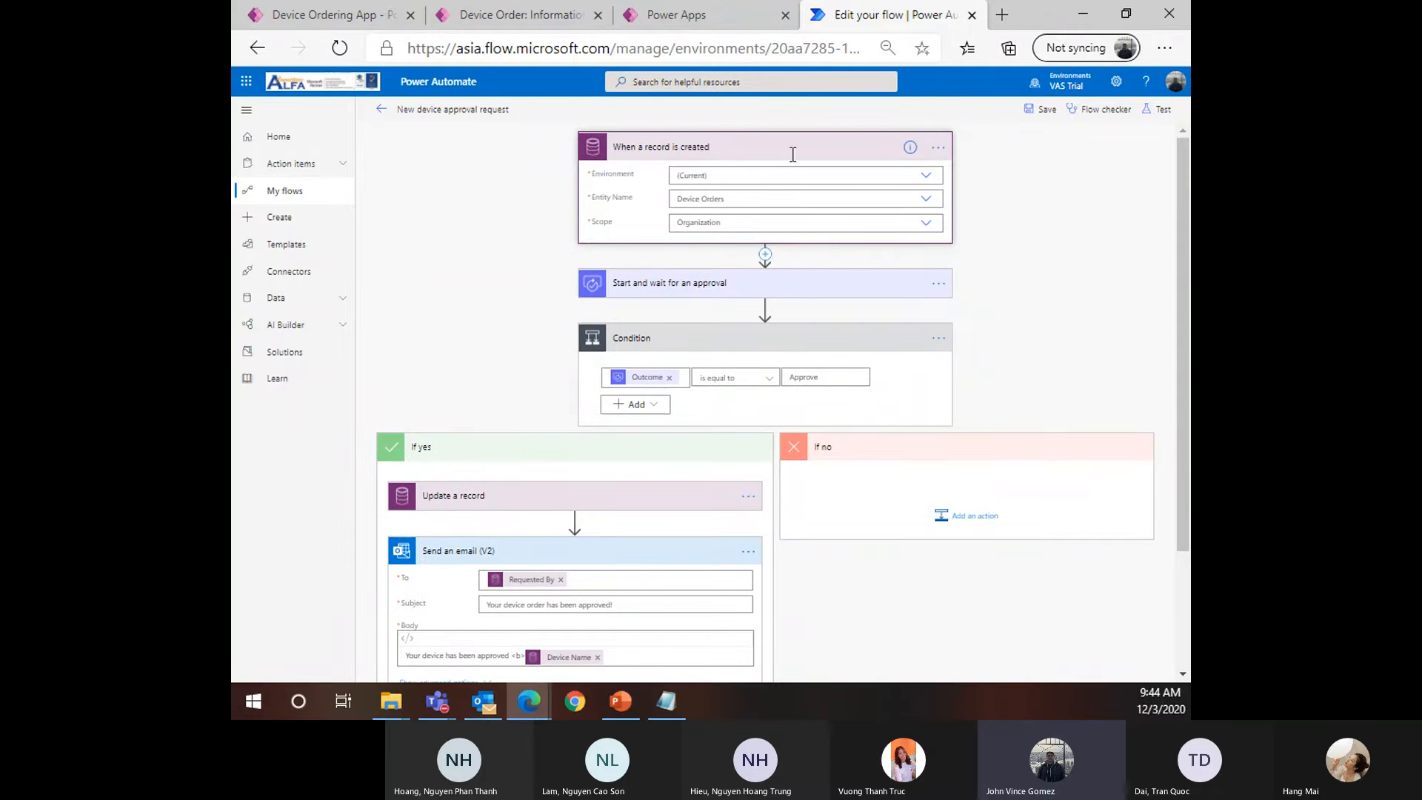
left_click(518, 15)
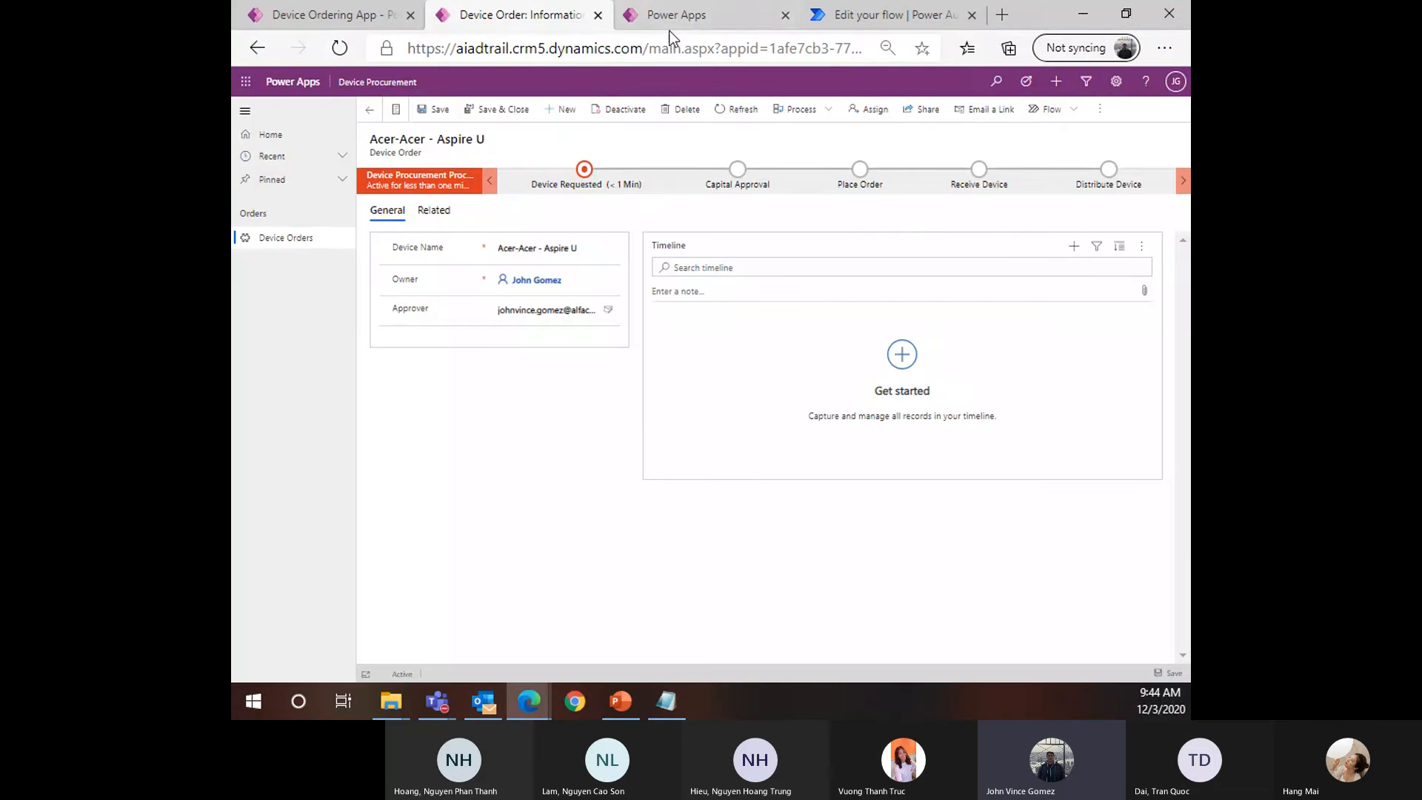
left_click(679, 16)
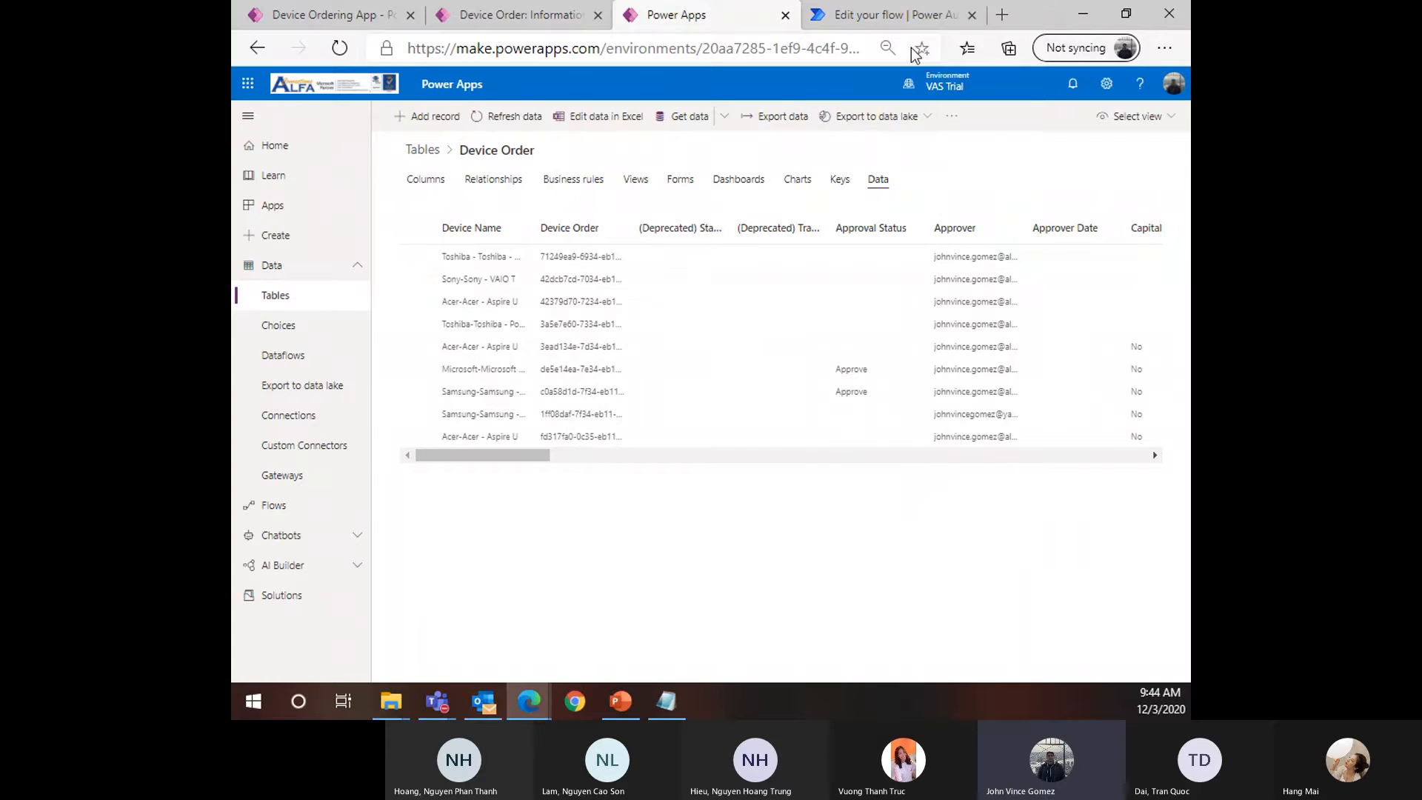
left_click(896, 16)
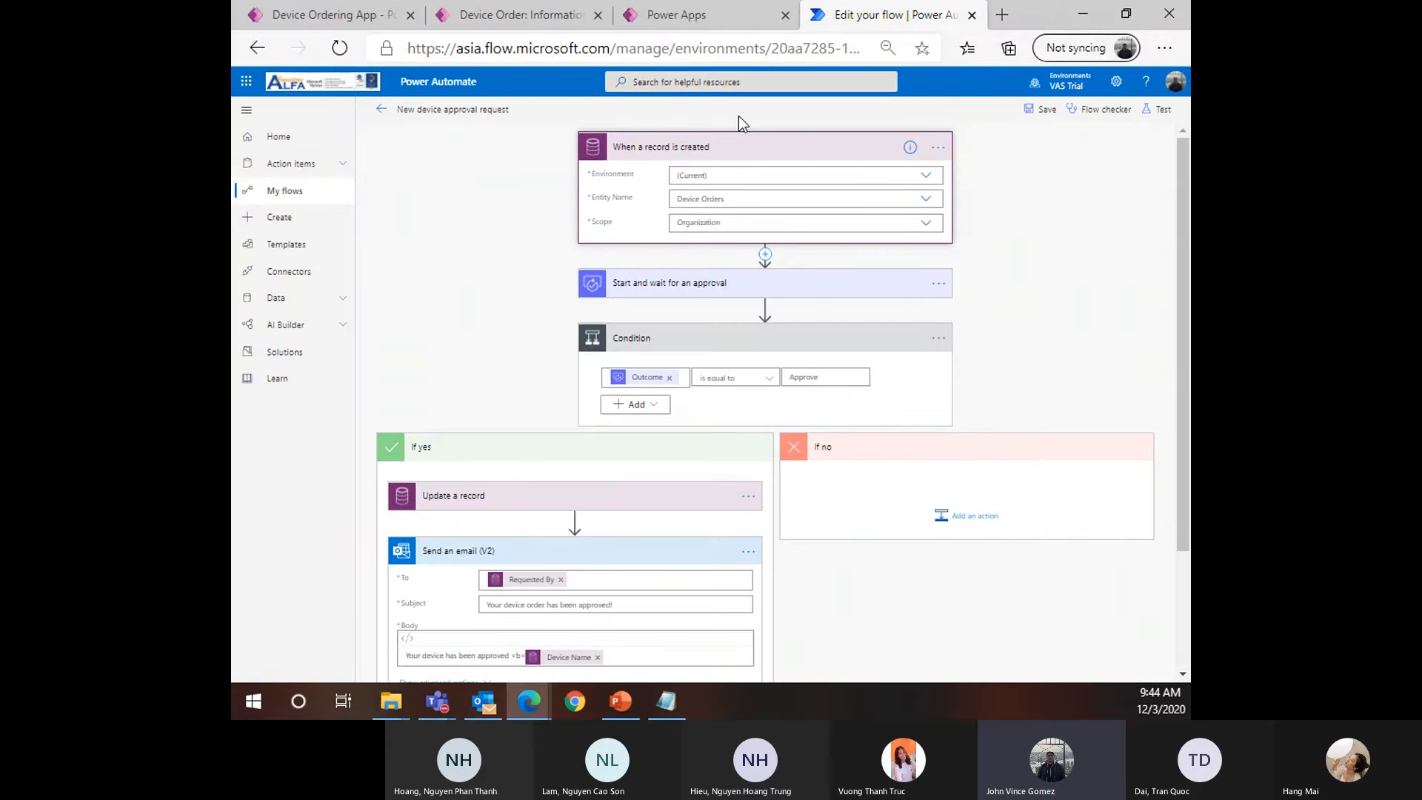
Add '</b></br>' after the Device Name token and begin an 'Estimated Ship Date:' line below
scroll(629, 423, "down", 3)
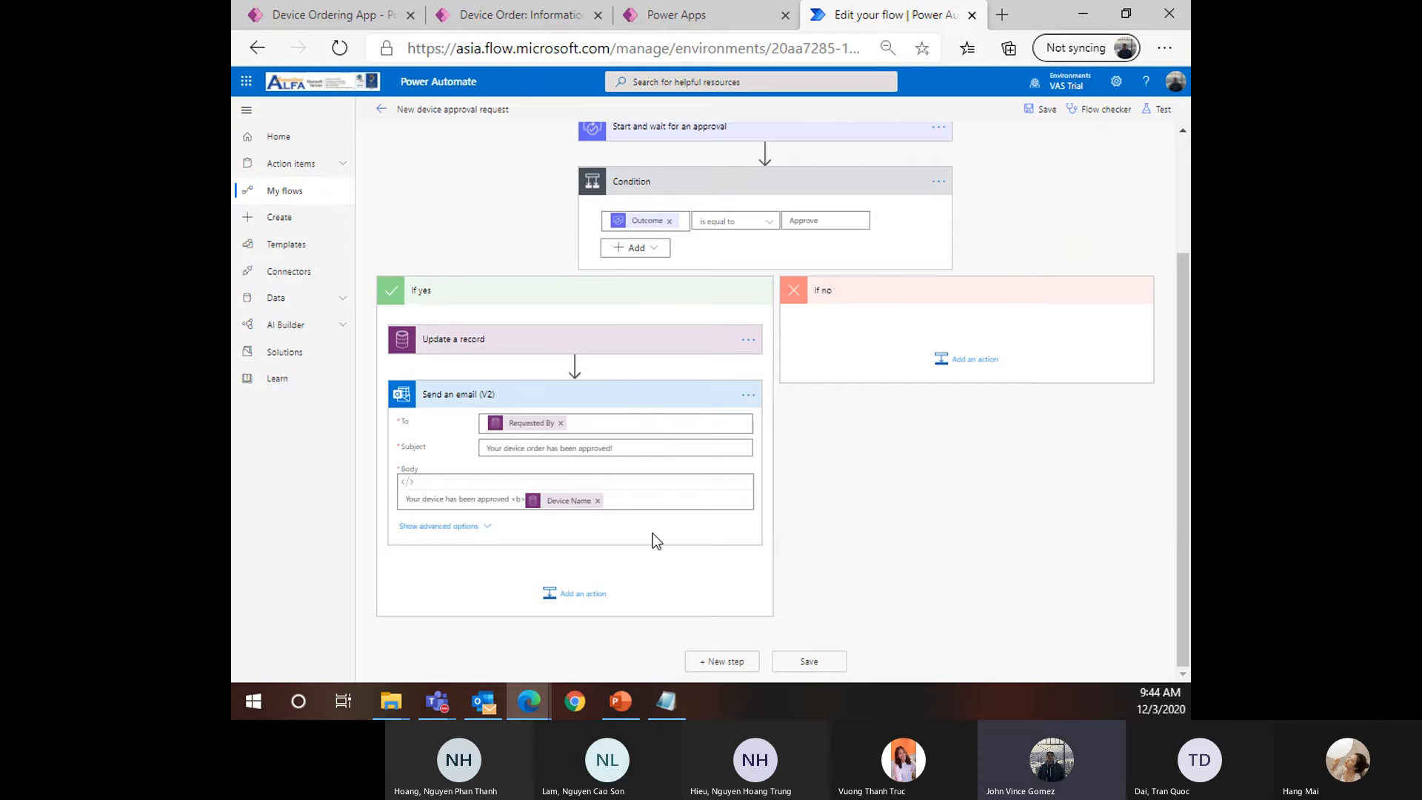
left_click(652, 493)
key("ctrl+plus")
key("ctrl+plus")
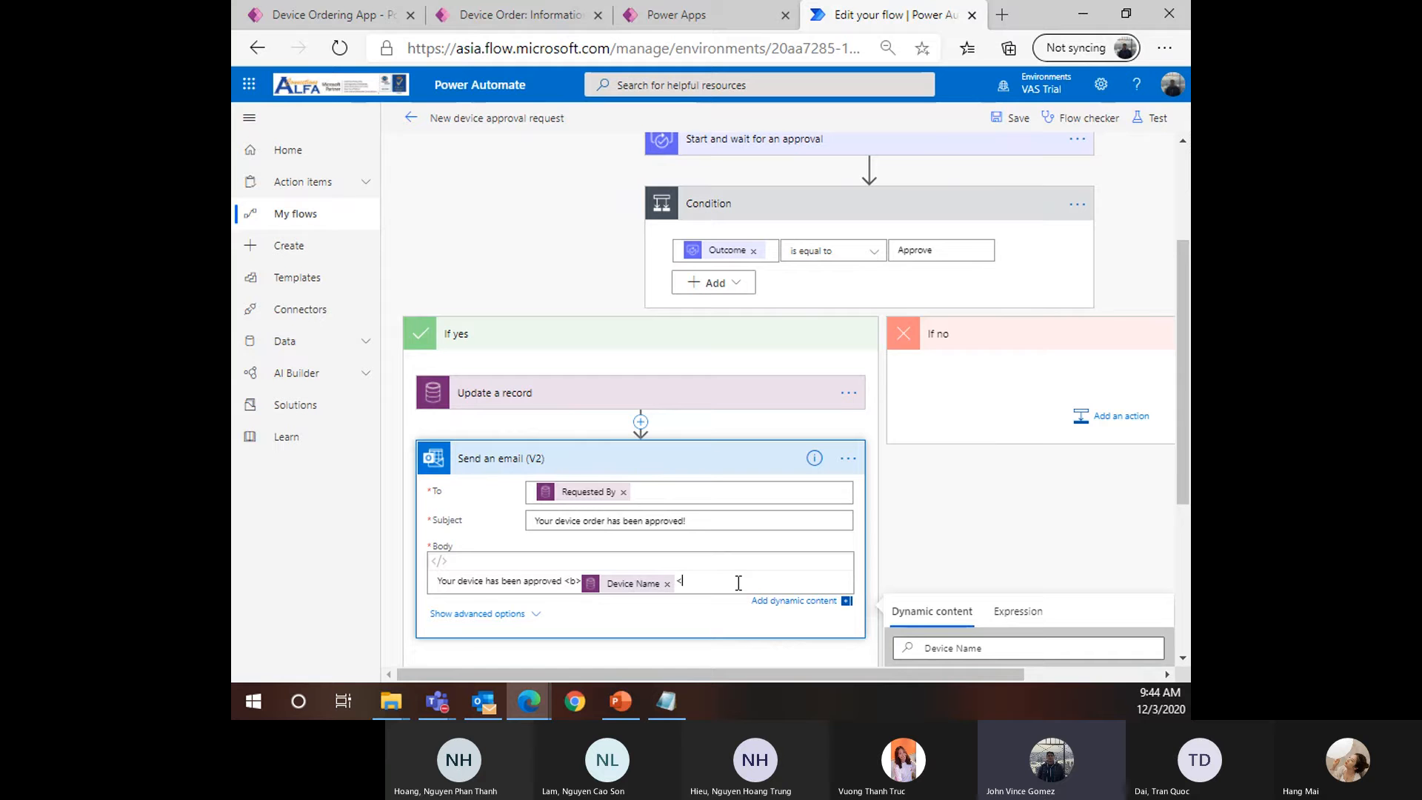
type("</b>")
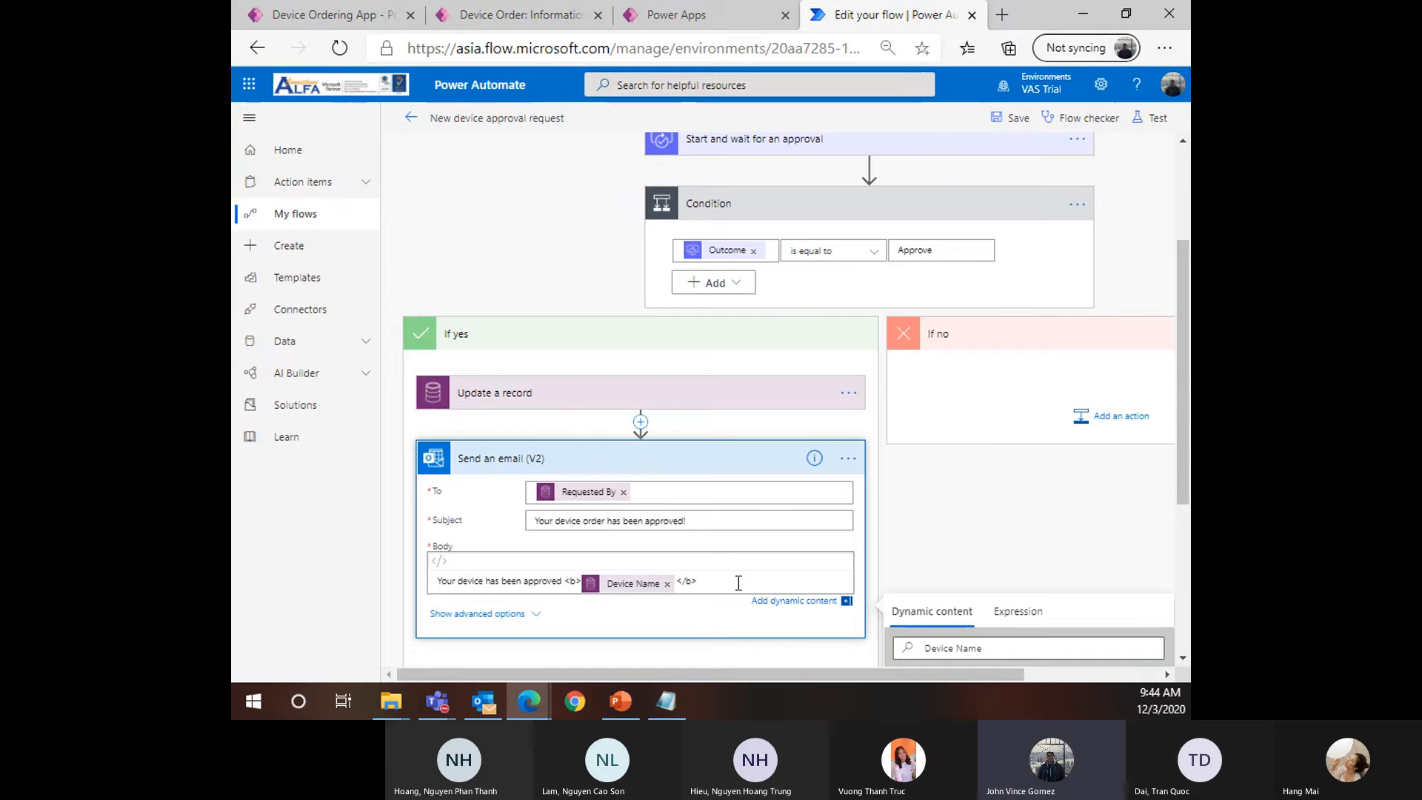
type("</br>")
key("Return")
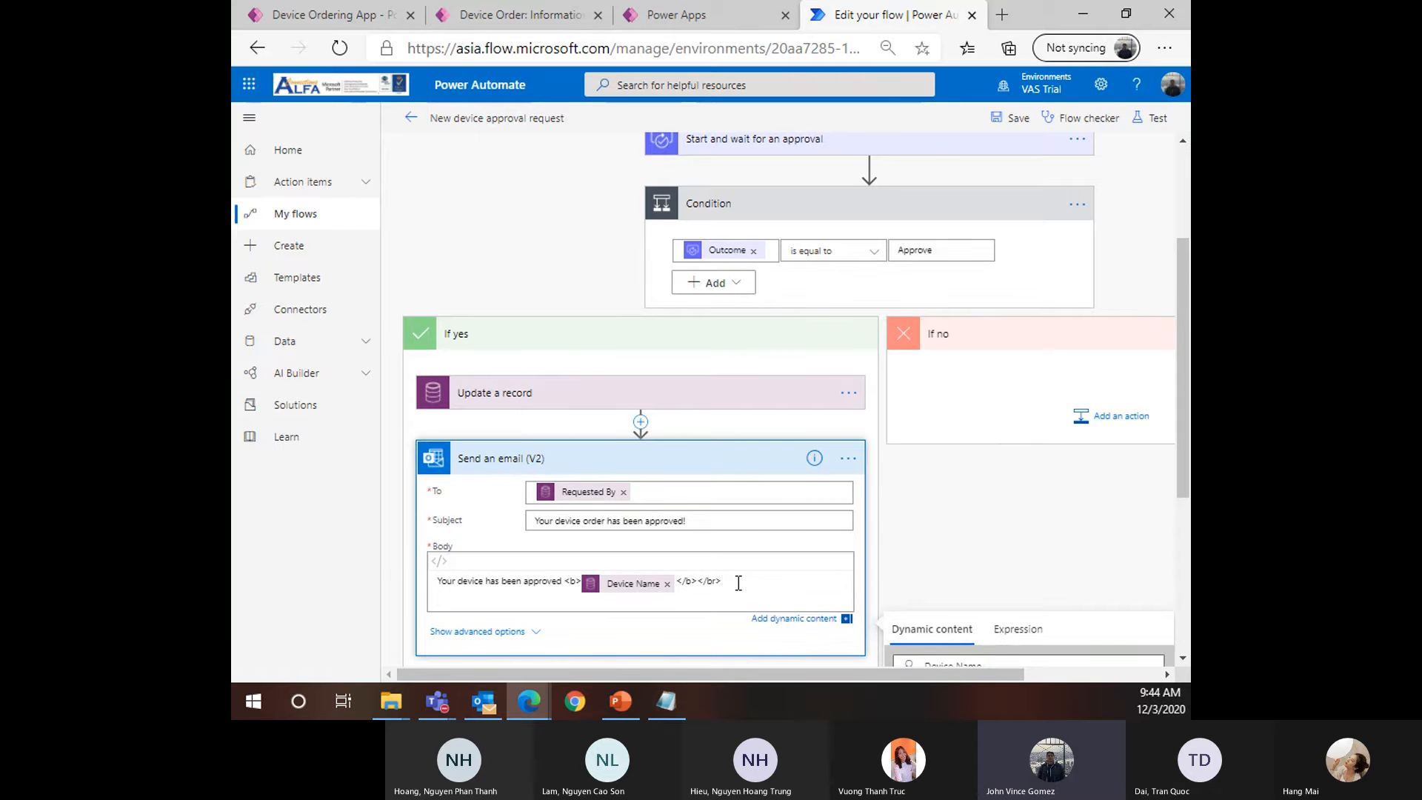
type("Estimated Ship Date:")
Insert the Estimated Ship Date value after its label, followed by '</br>' and a new line
scroll(738, 583, "down", 3)
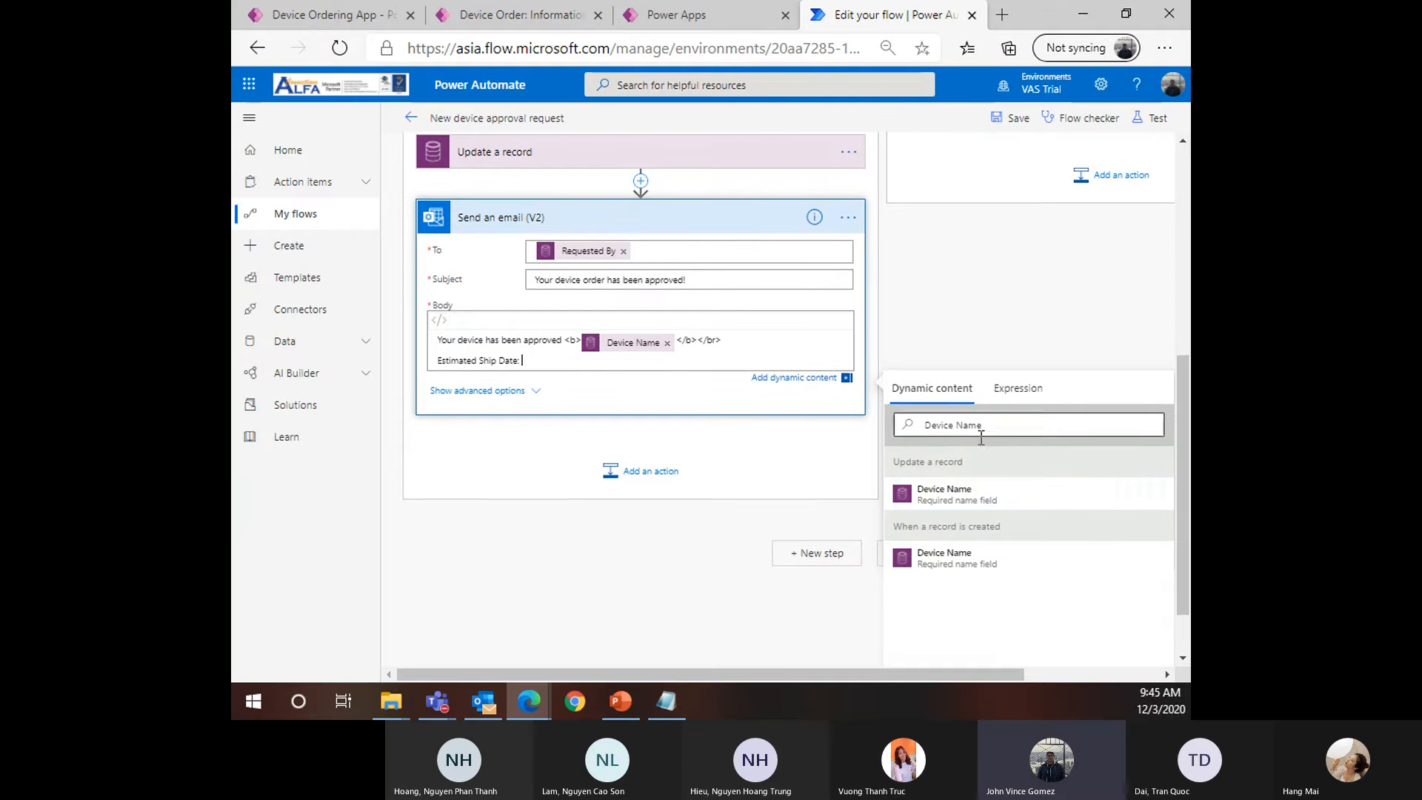
triple_click(982, 437)
type("Esti")
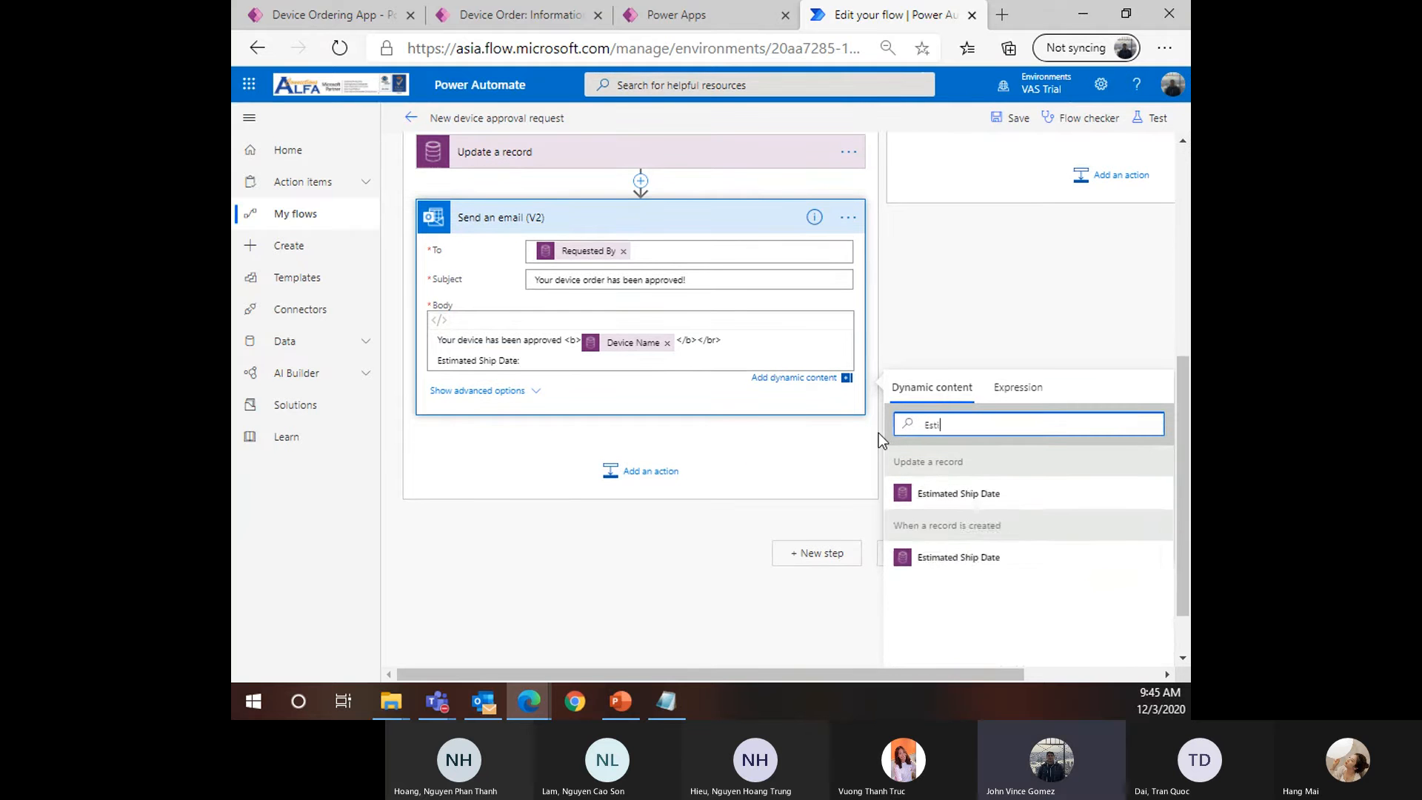
key("BackSpace")
key("BackSpace")
key("BackSpace")
key("BackSpace")
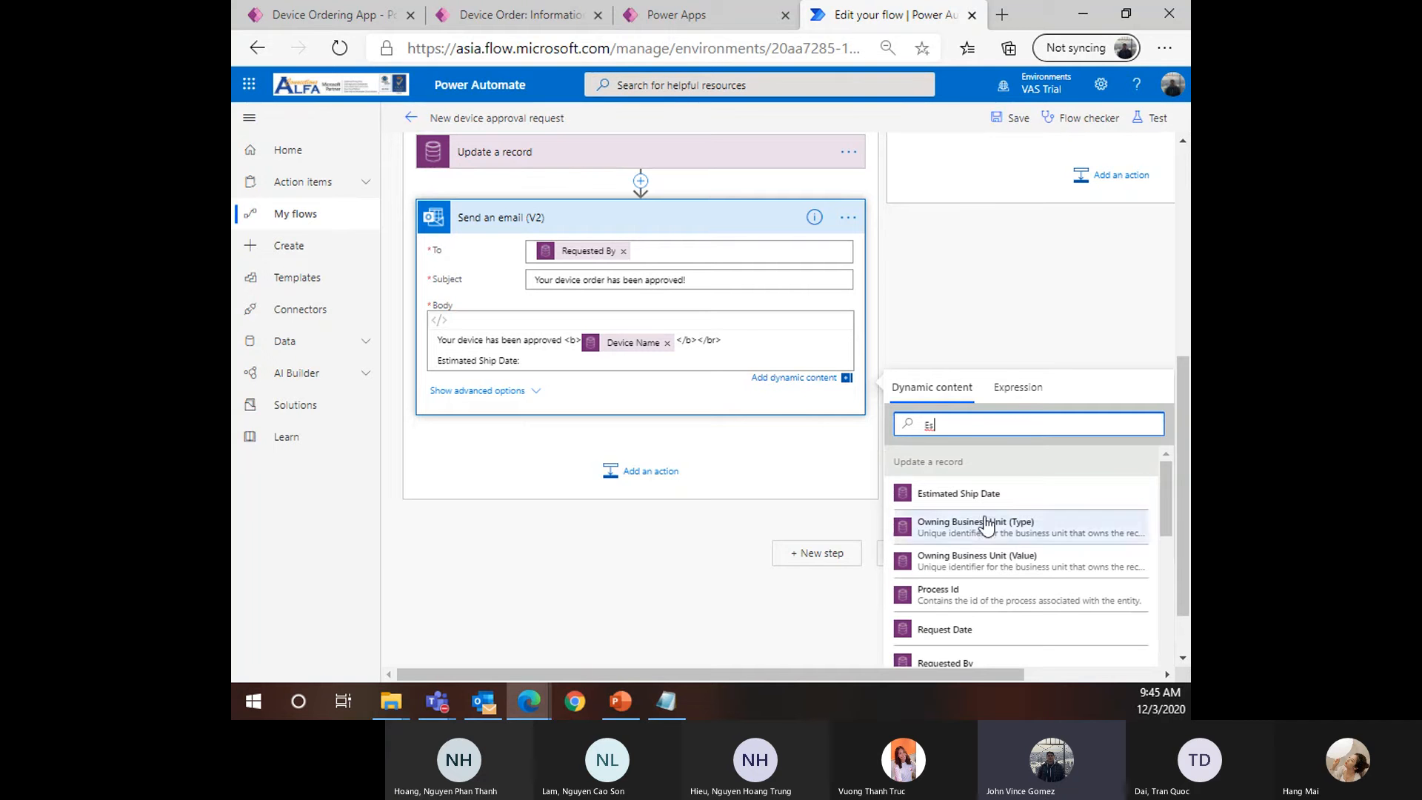
type("timated")
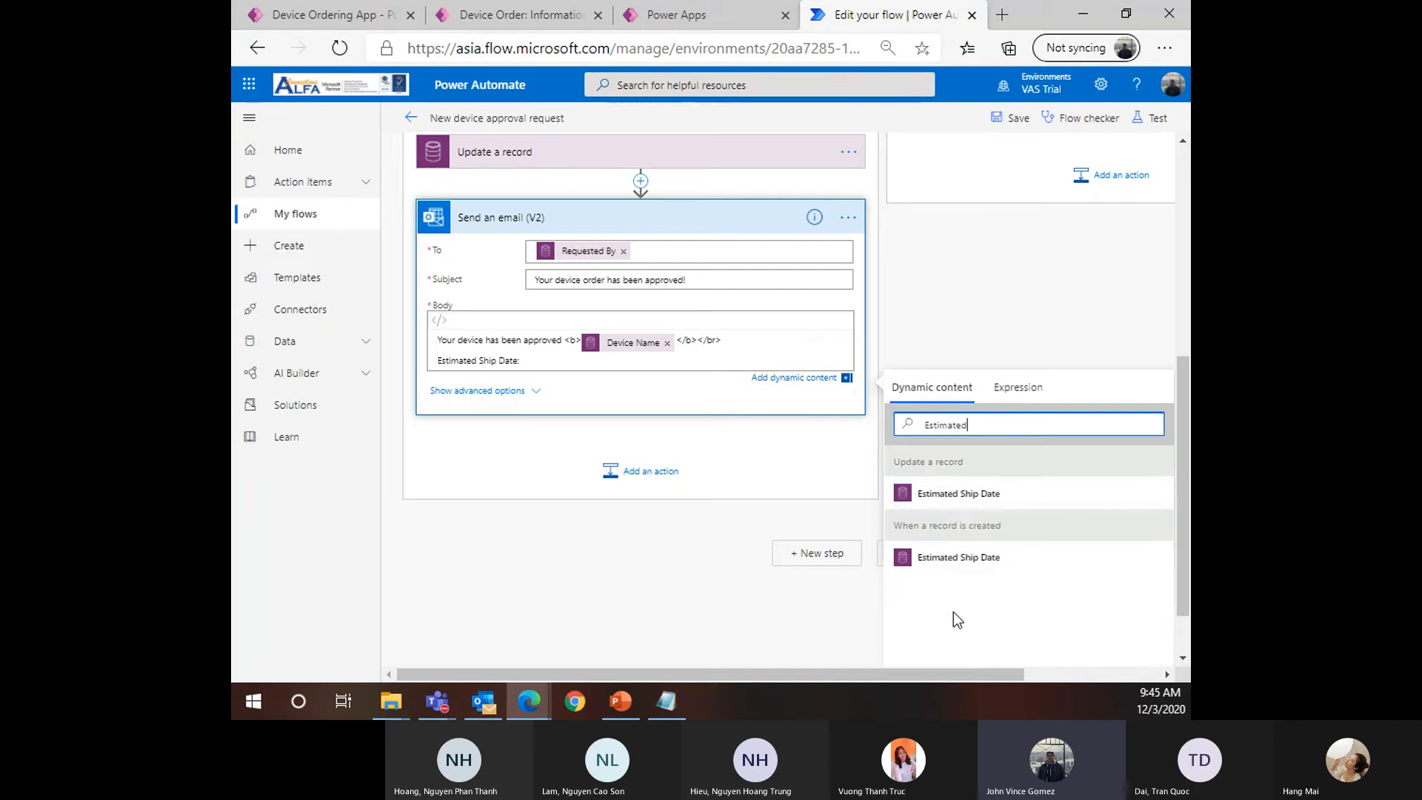
left_click(983, 558)
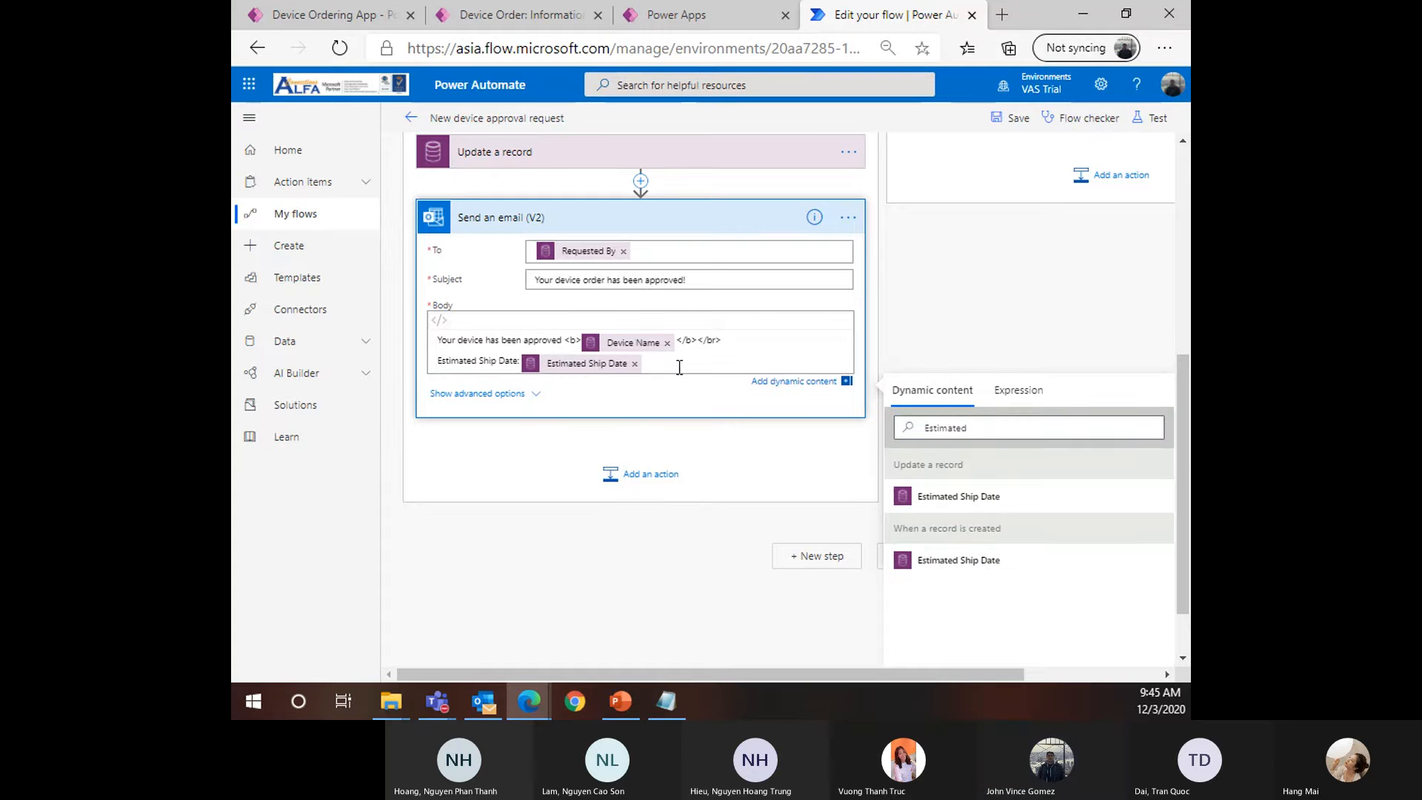
type("</br>")
key("Return")
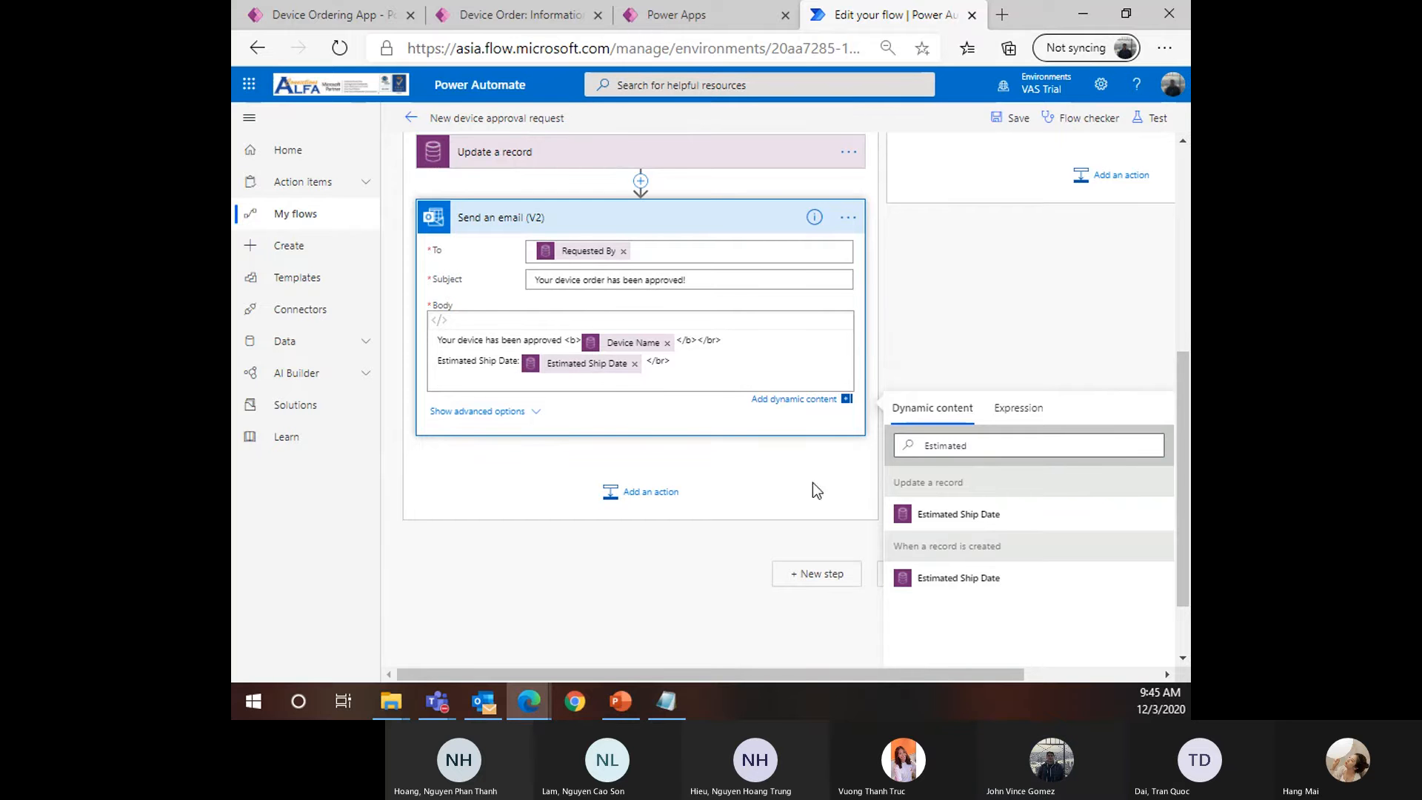
Add the approval's Response summary on the new email body line
left_click(984, 445)
double_click(983, 445)
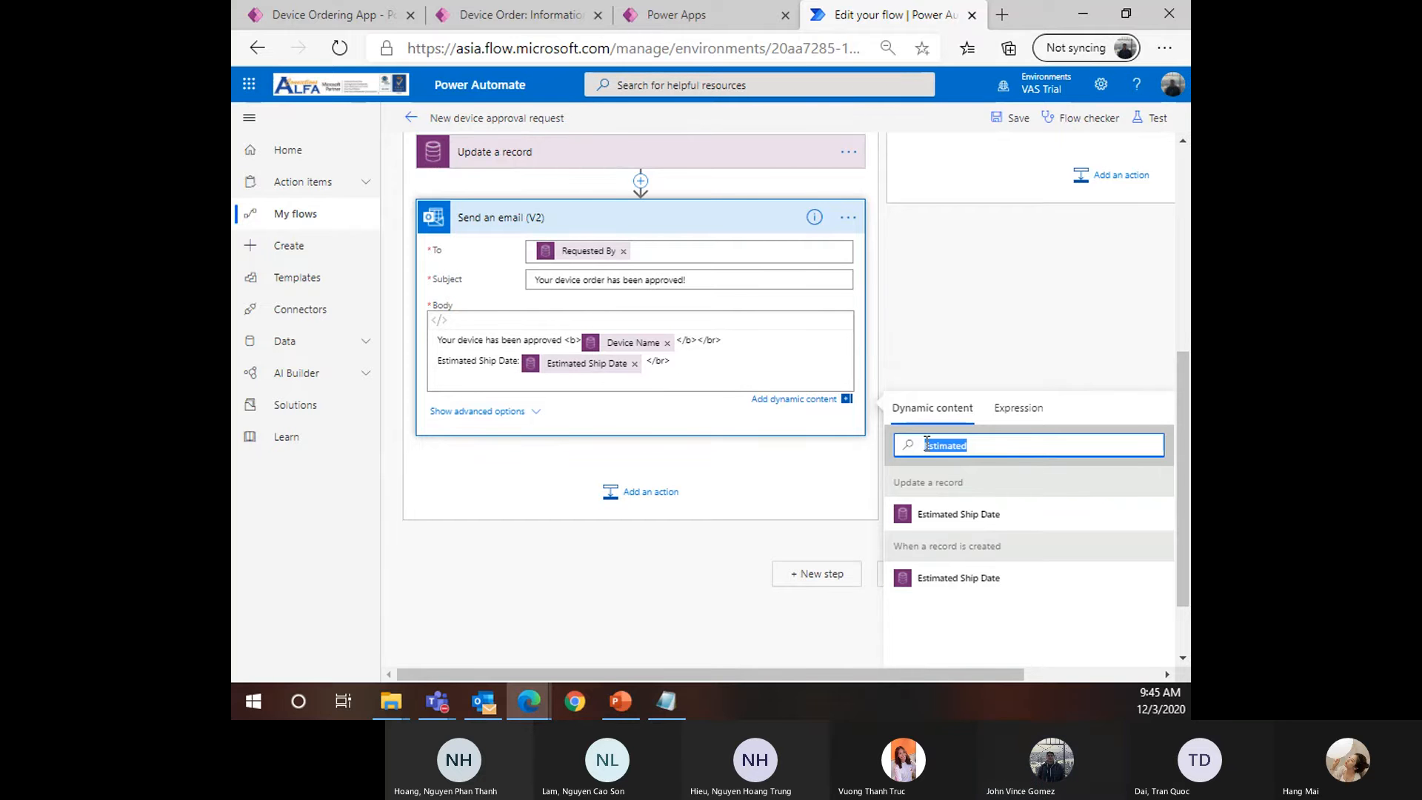
key("BackSpace")
type("Response")
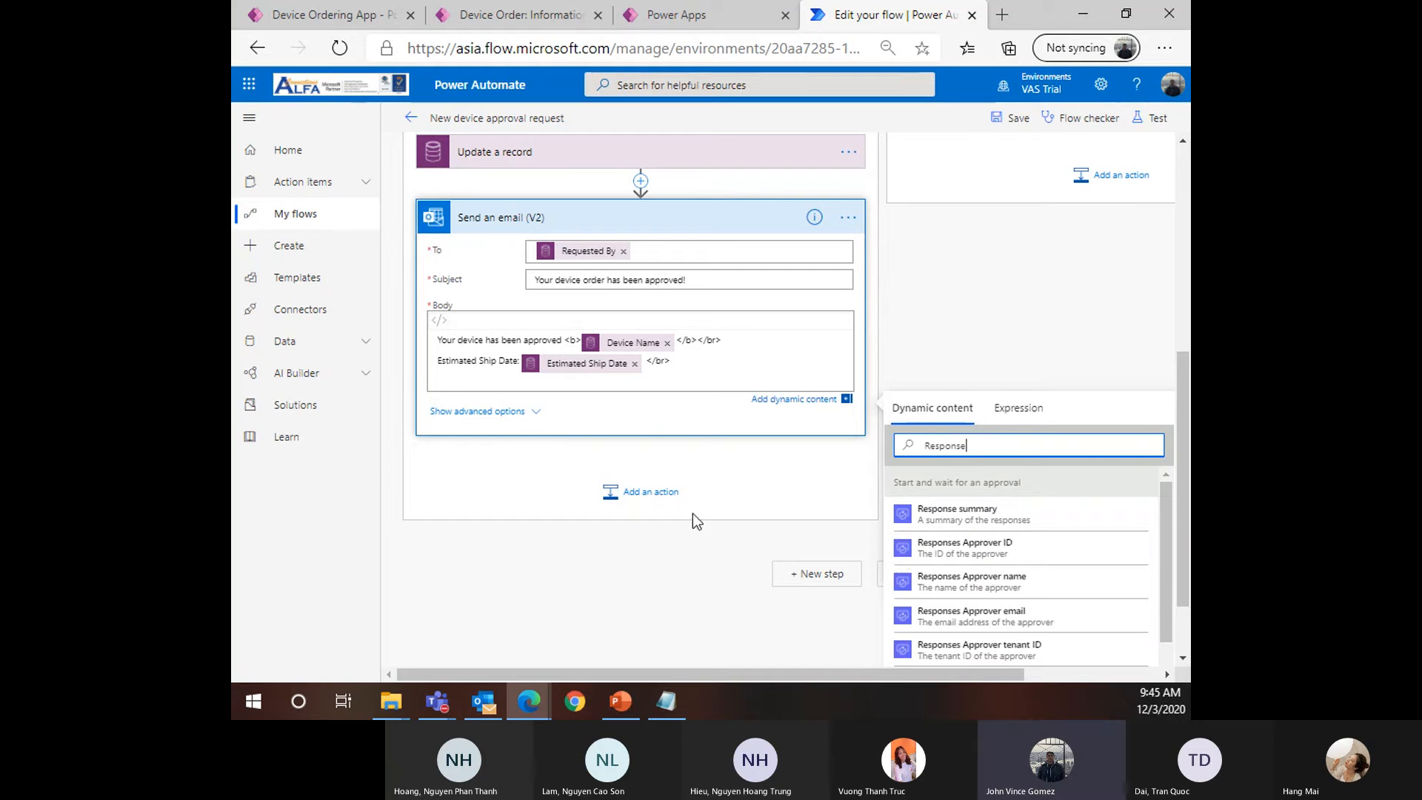
left_click(443, 380)
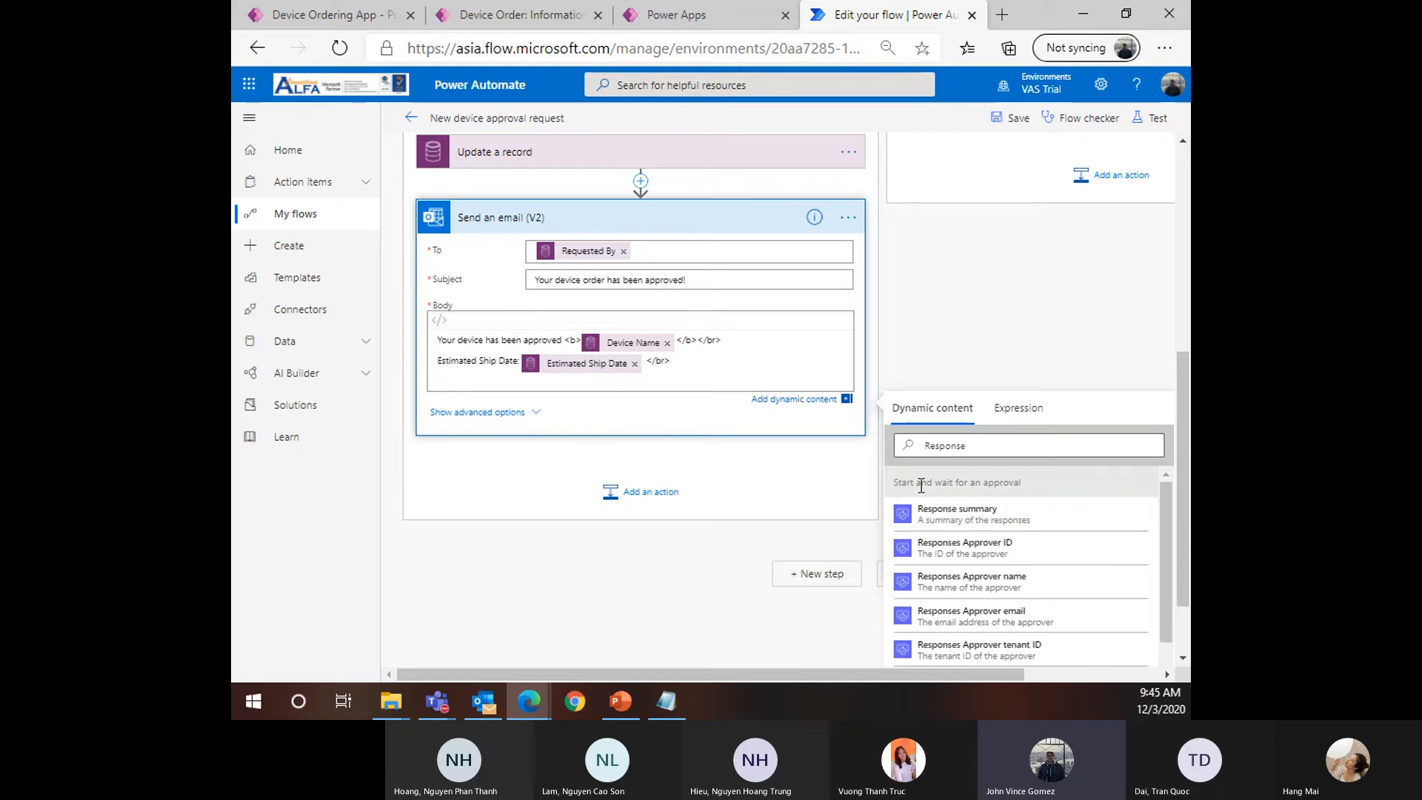
left_click(976, 523)
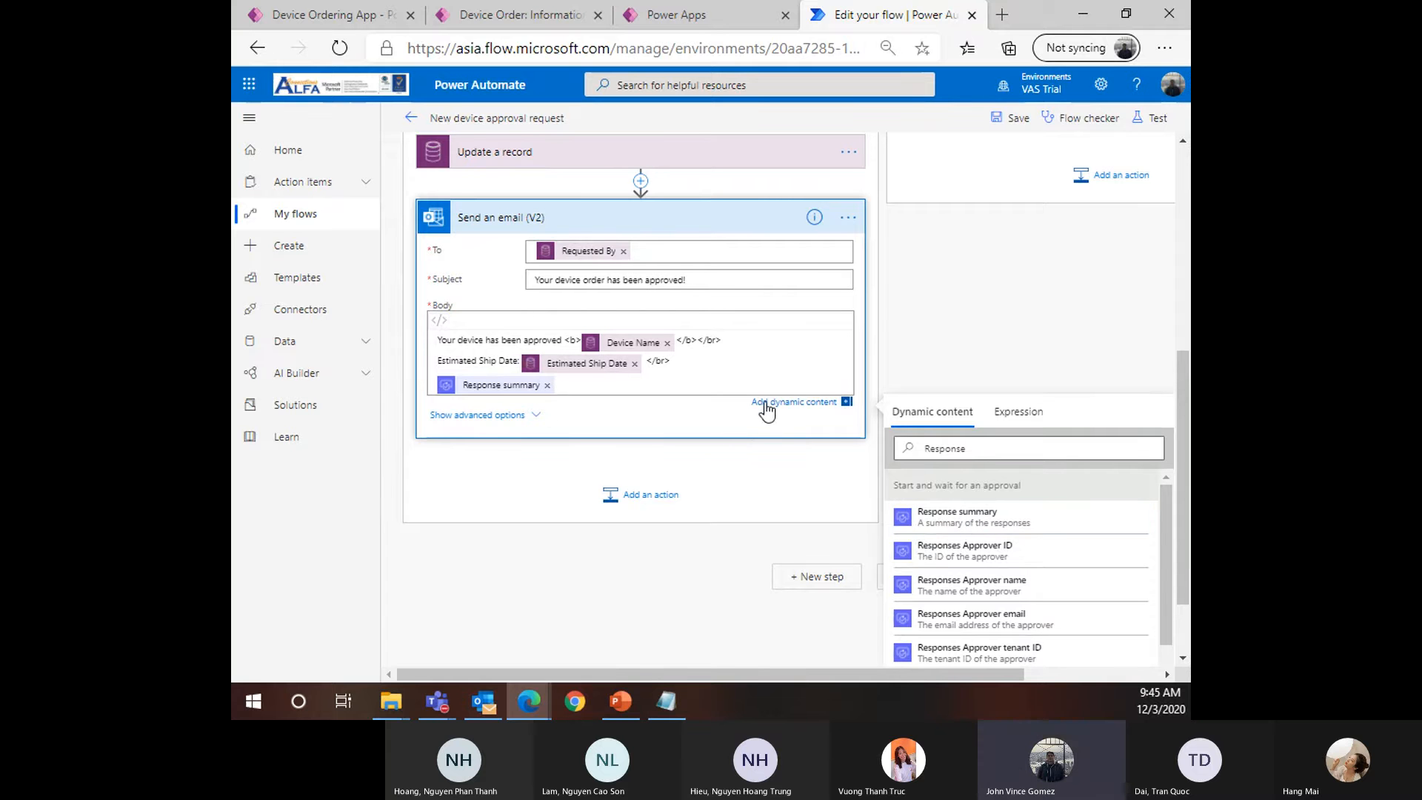
key("ctrl+plus")
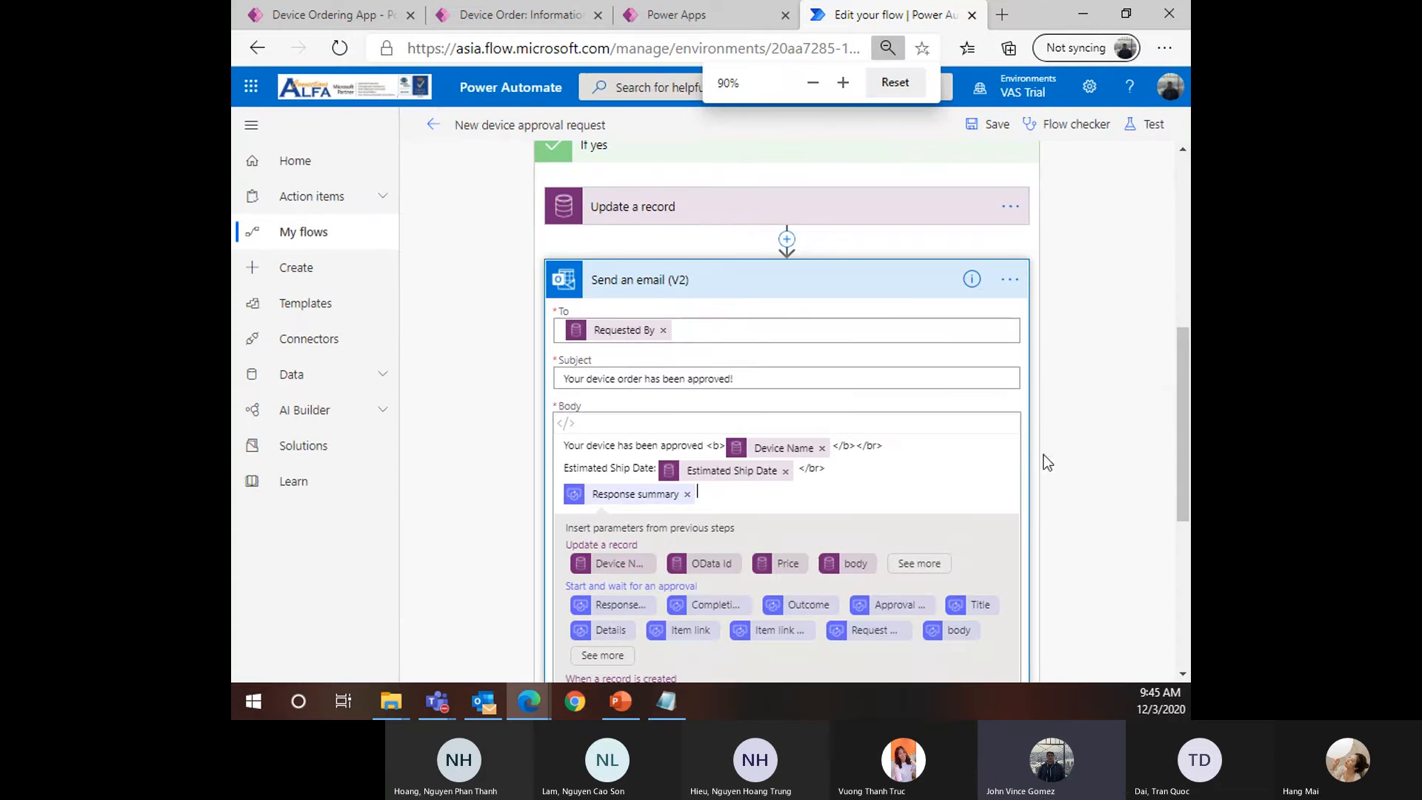
key("ctrl+minus")
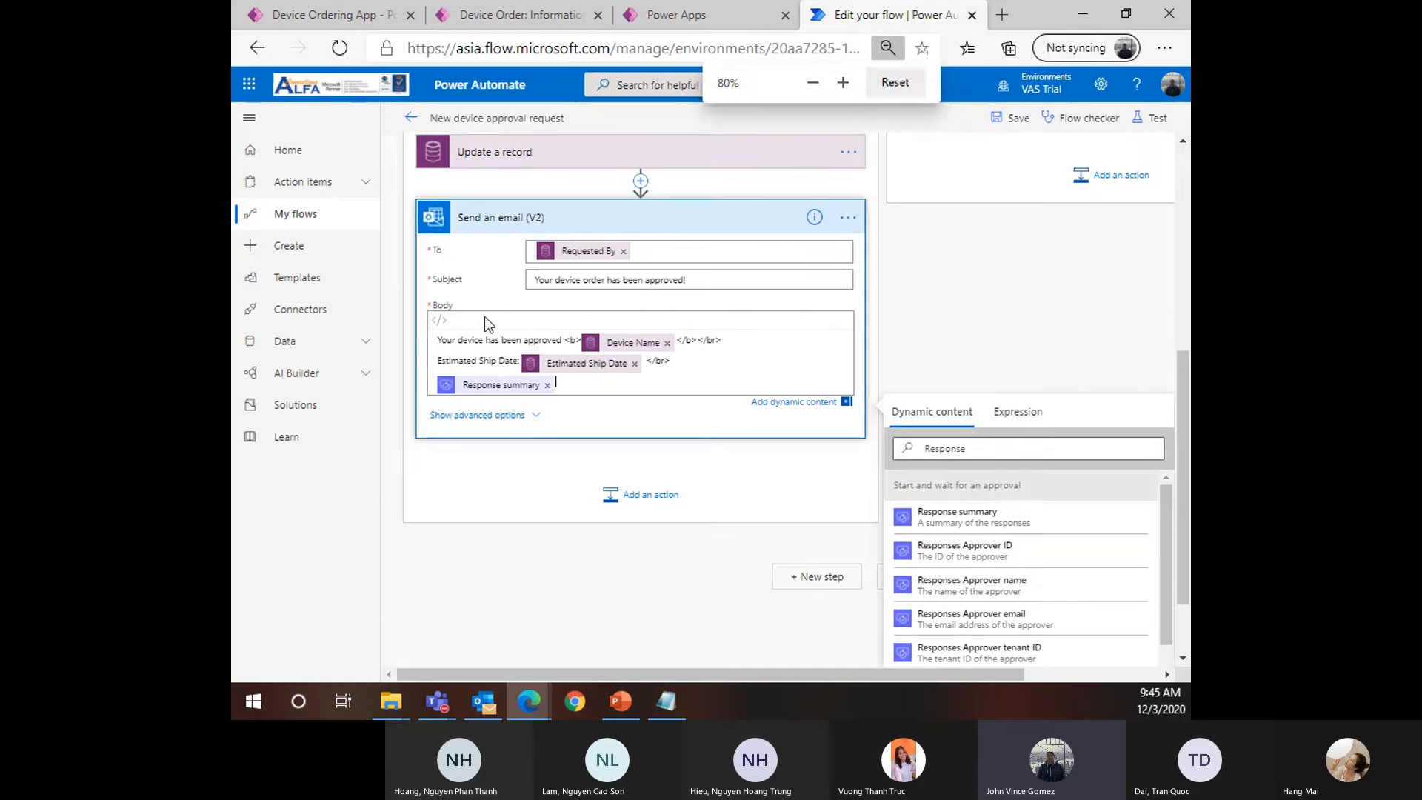
left_click(581, 256)
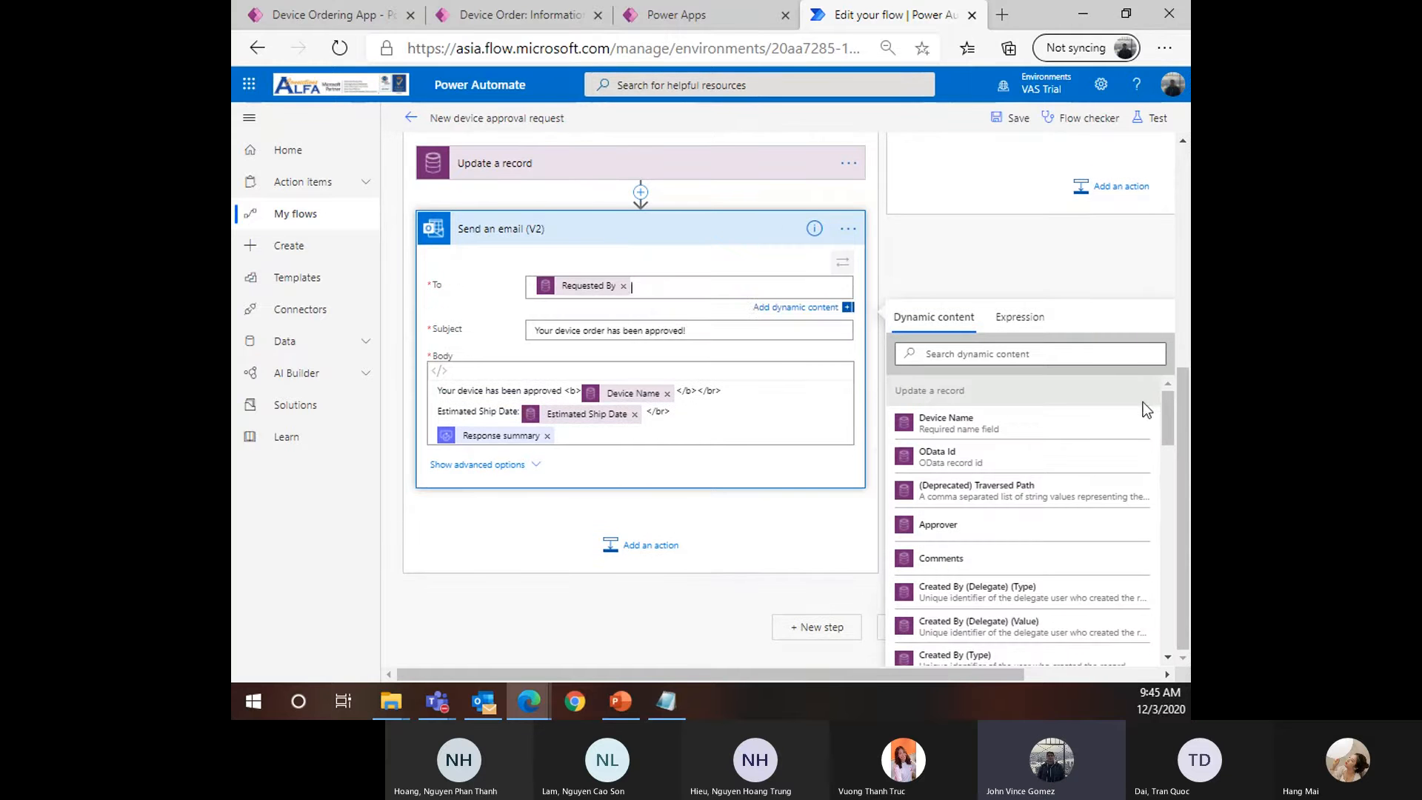
left_click_drag(1168, 423, 1162, 584)
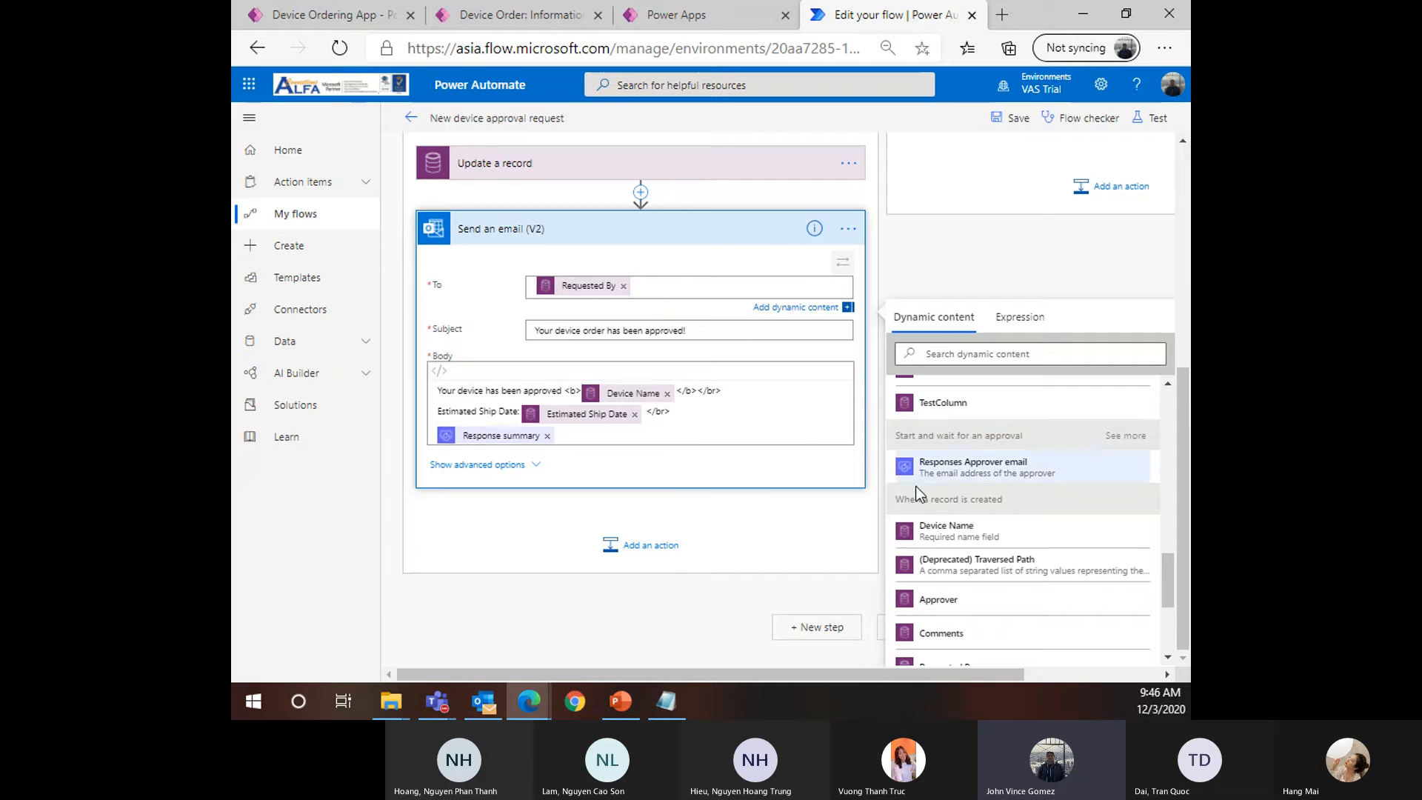
scroll(756, 508, "up", 5)
scroll(757, 518, "down", 2)
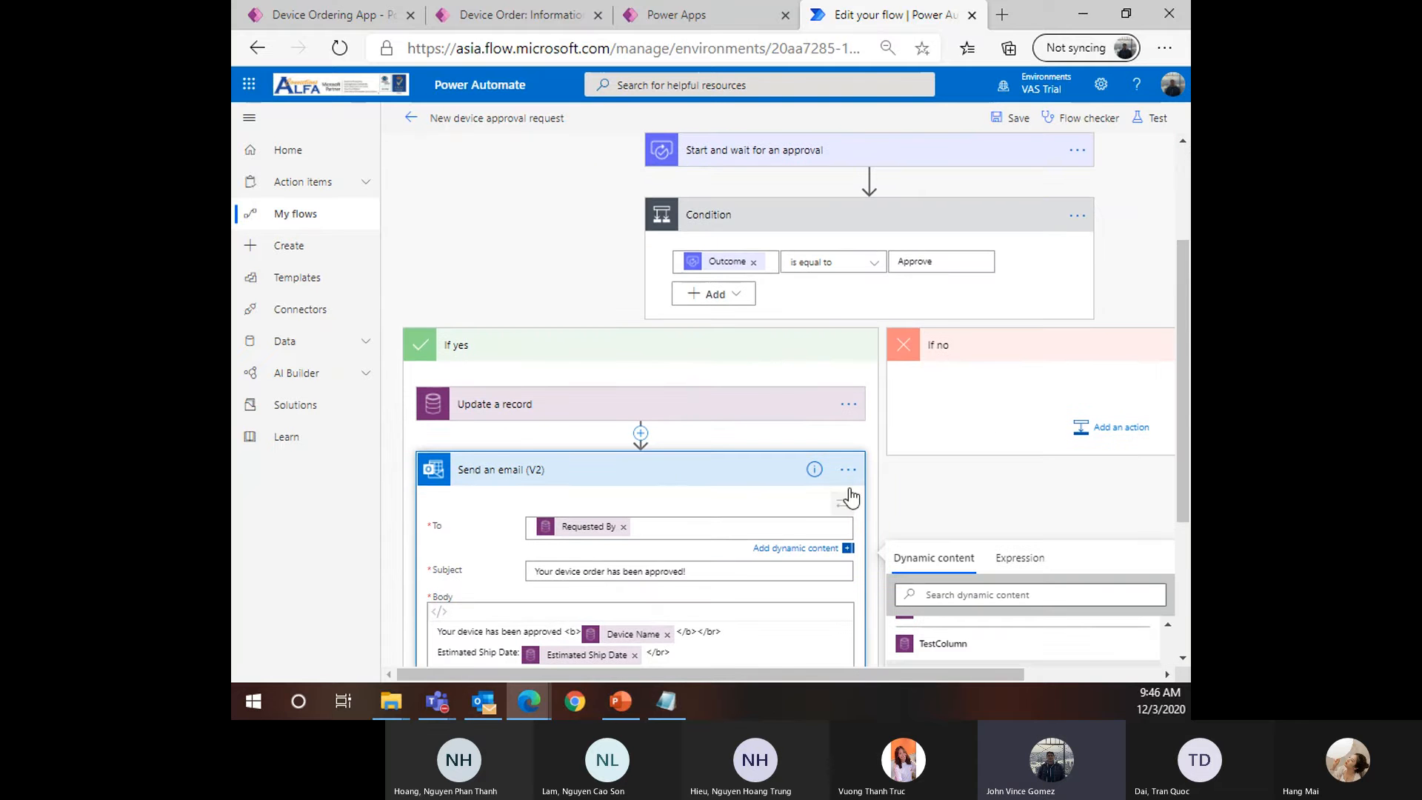
Collapse Send an email, glance at the Device Ordering App and Device Order table, then return
left_click(619, 471)
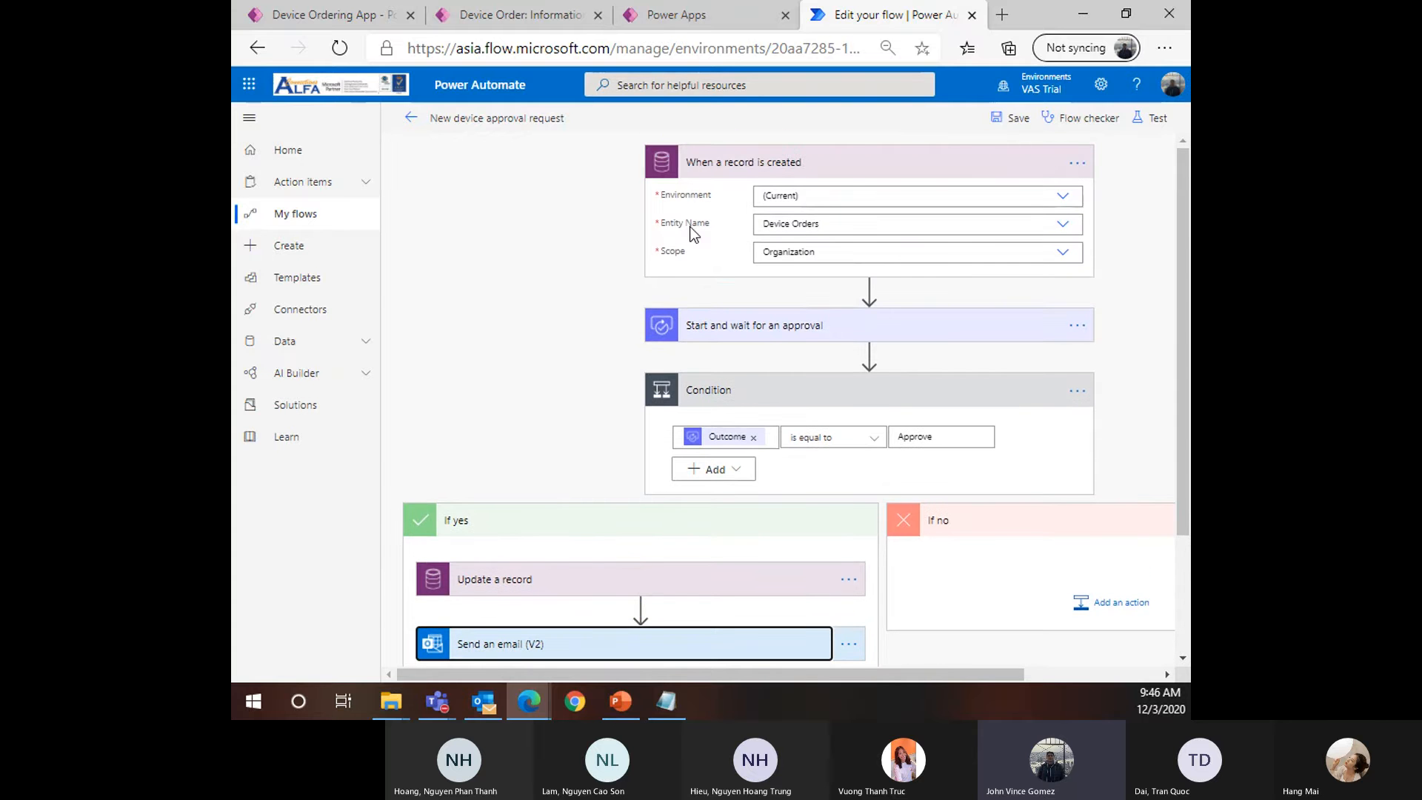
left_click(326, 16)
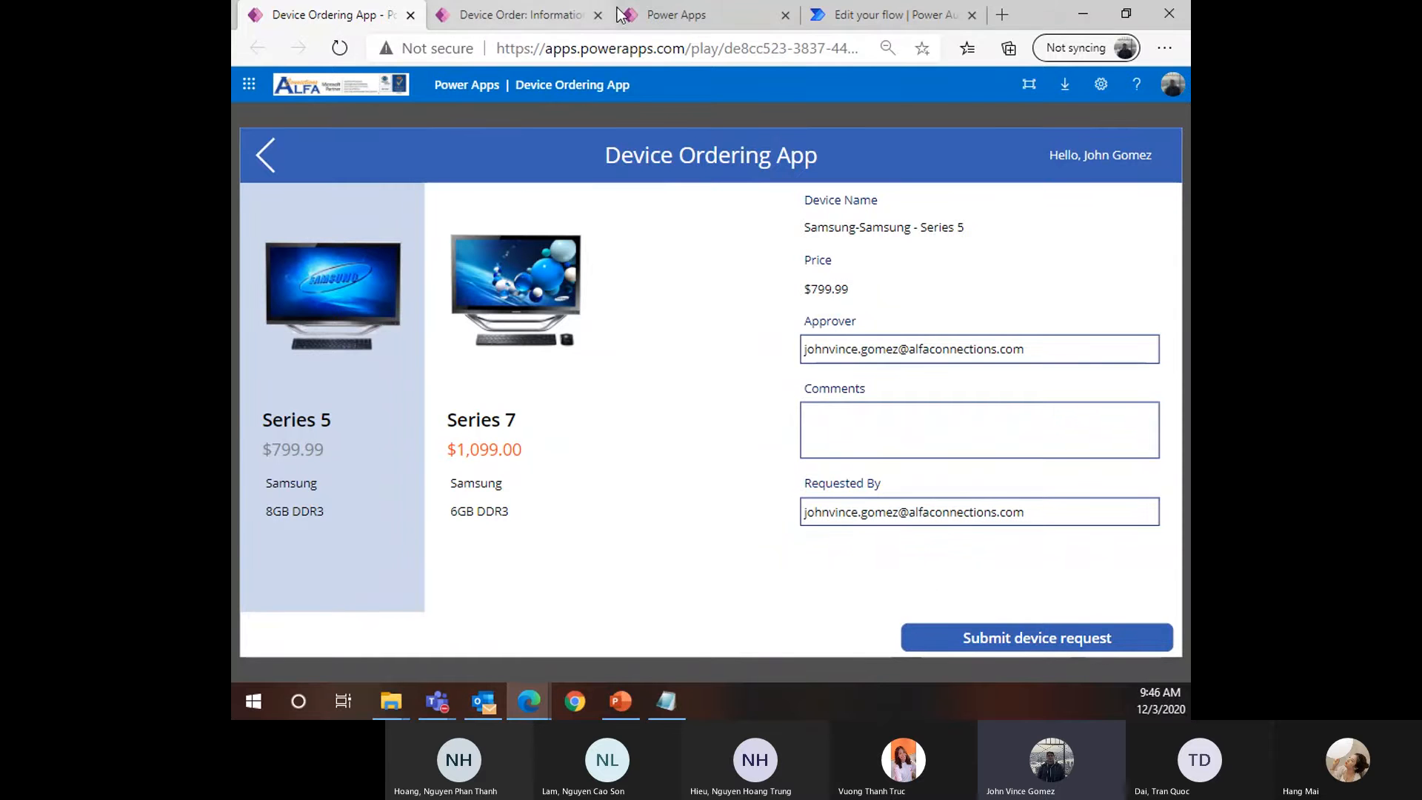
left_click(851, 17)
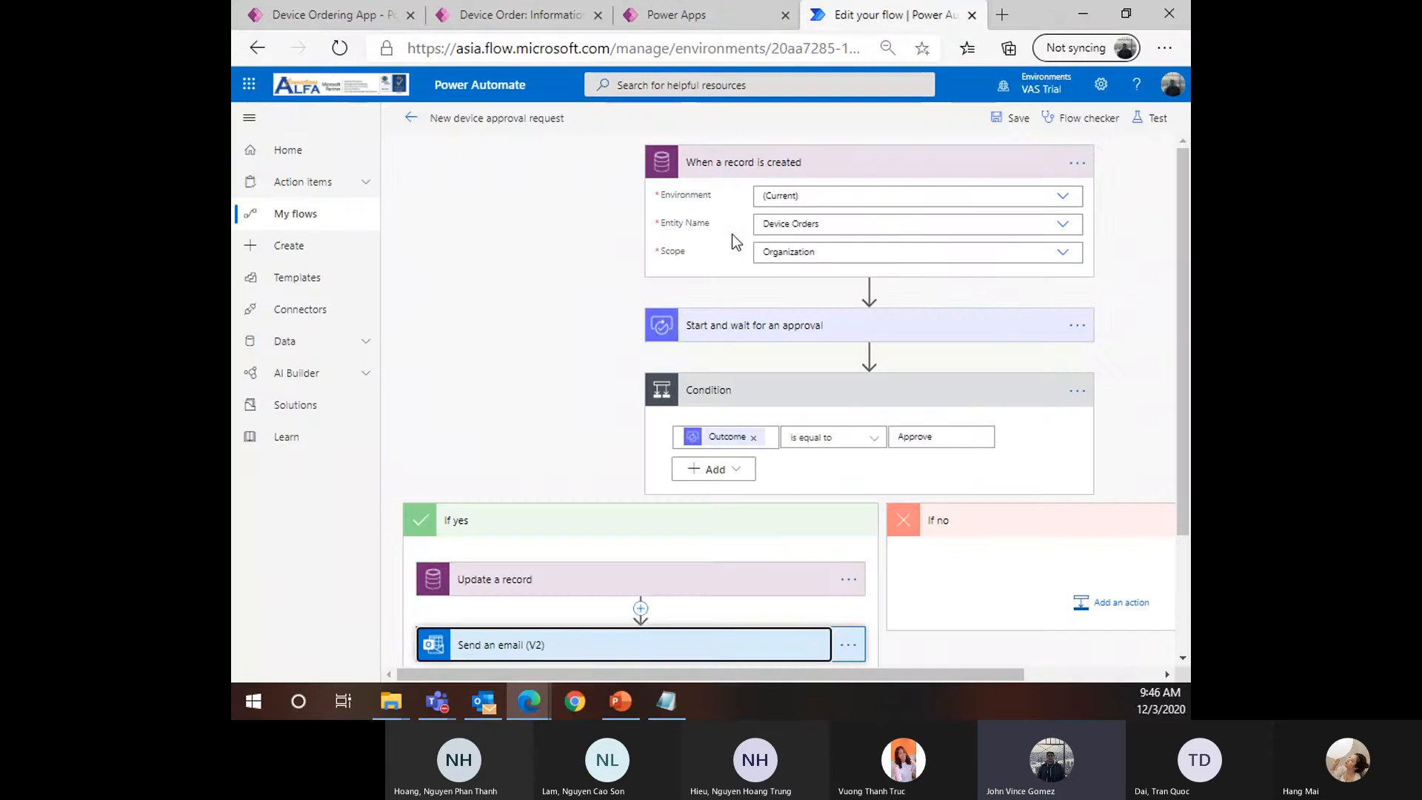
left_click(298, 20)
left_click(692, 21)
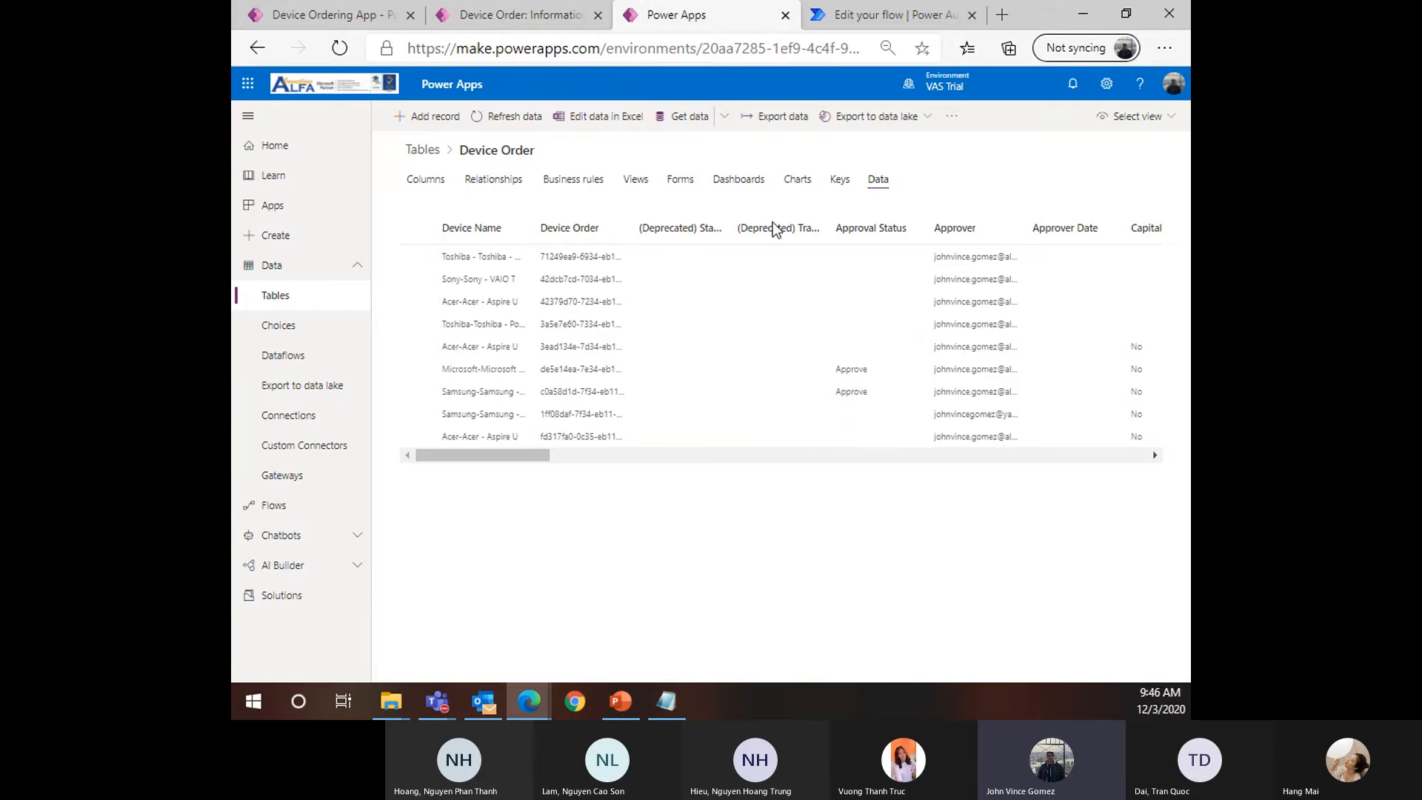
left_click_drag(571, 162, 458, 151)
left_click(865, 16)
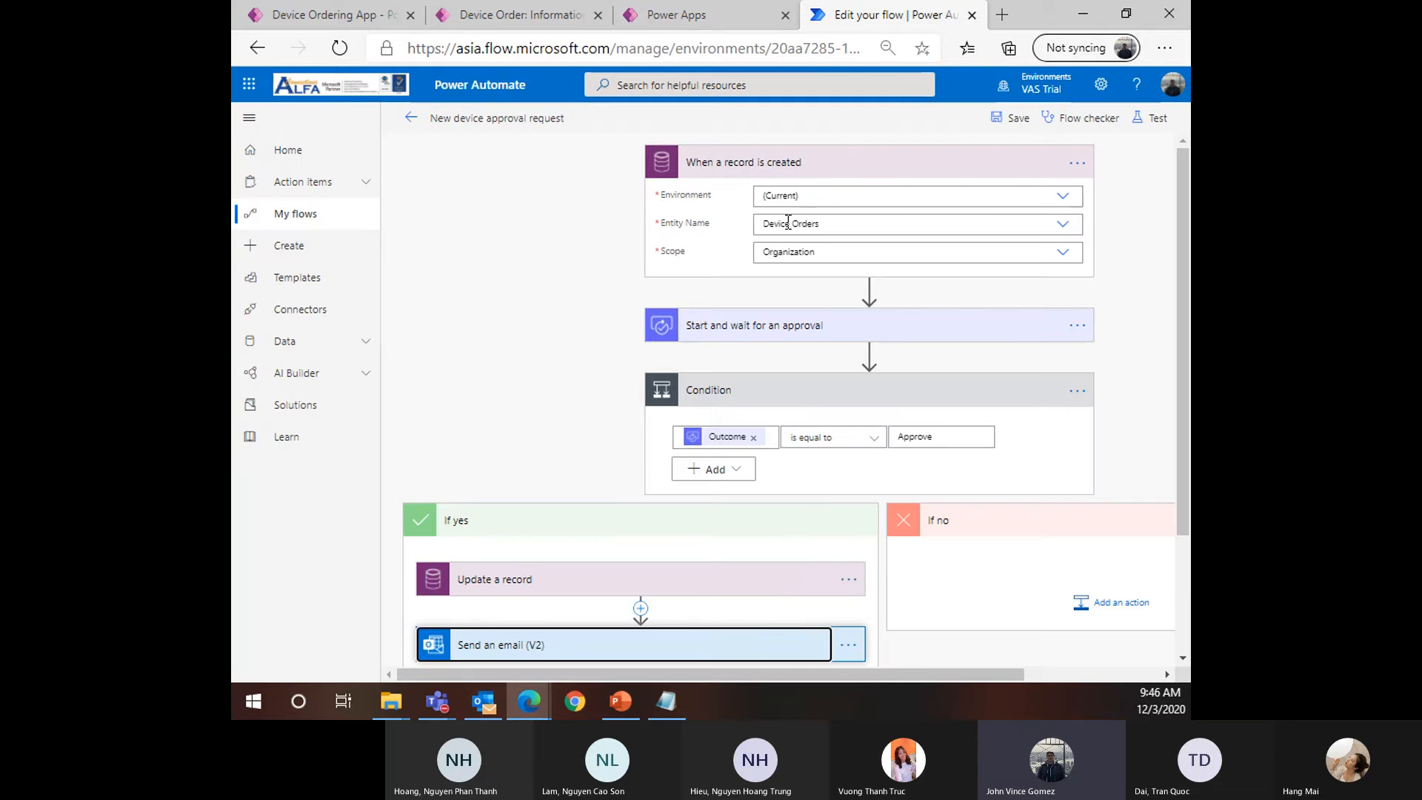
Expand the Start and wait for an approval step to review its fields
scroll(745, 284, "down", 1)
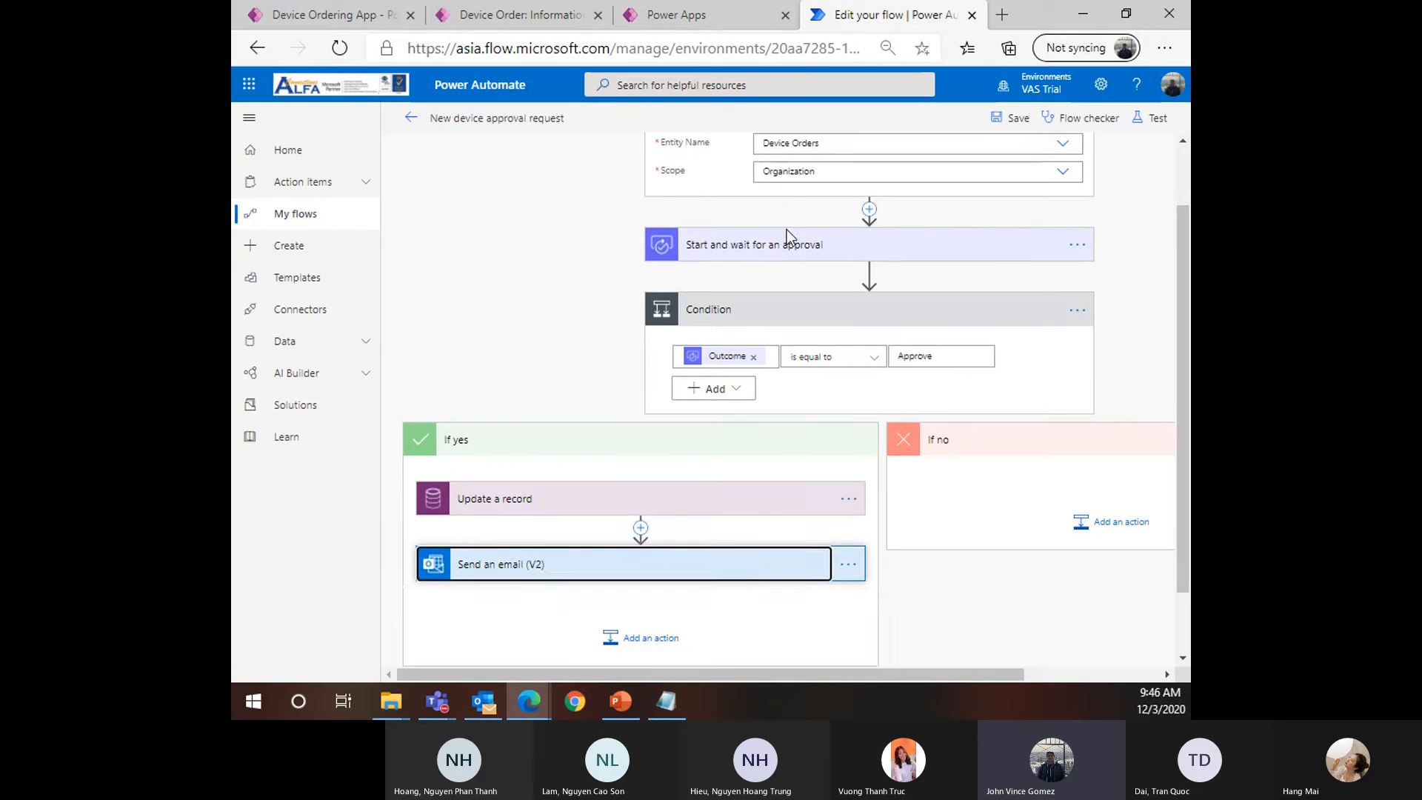
left_click(787, 250)
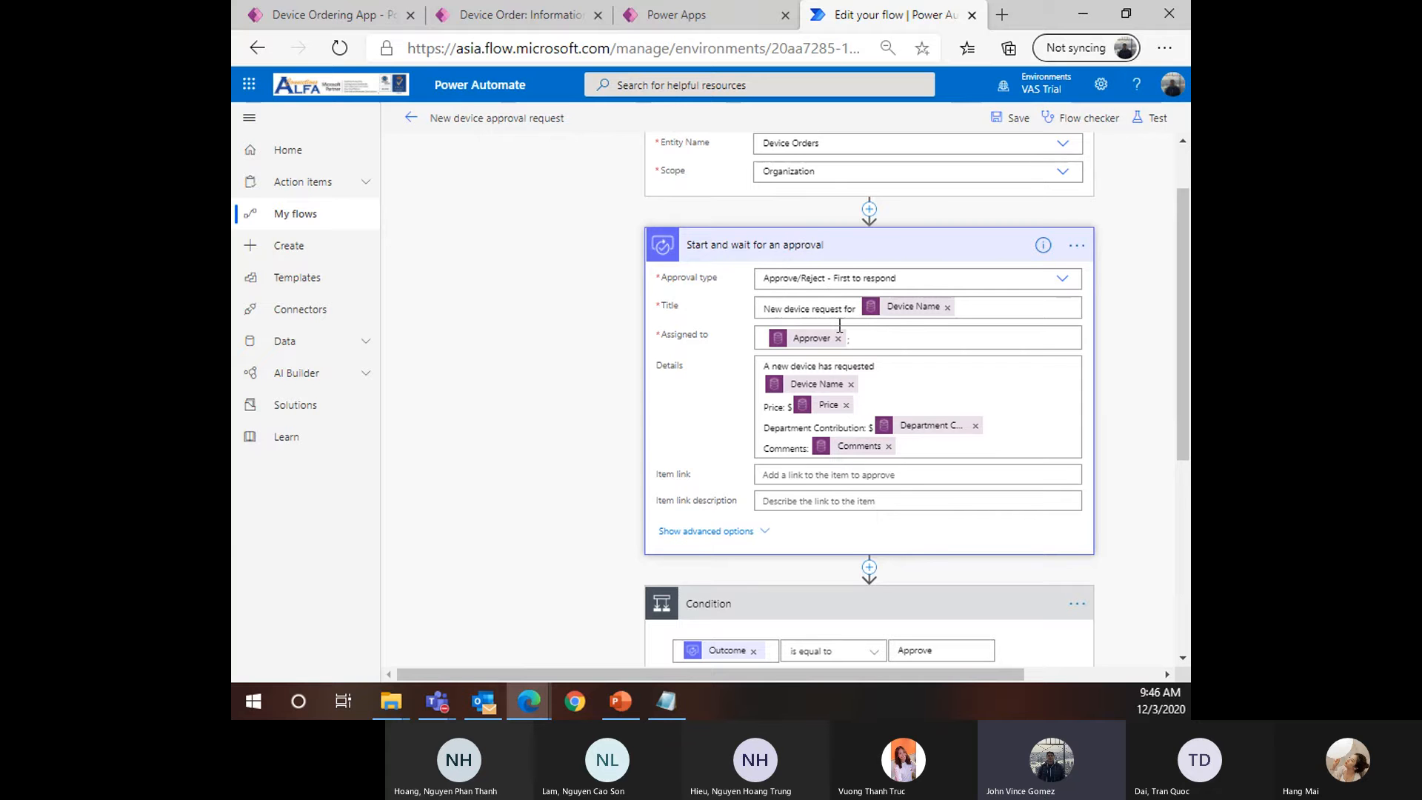
scroll(814, 333, "down", 1)
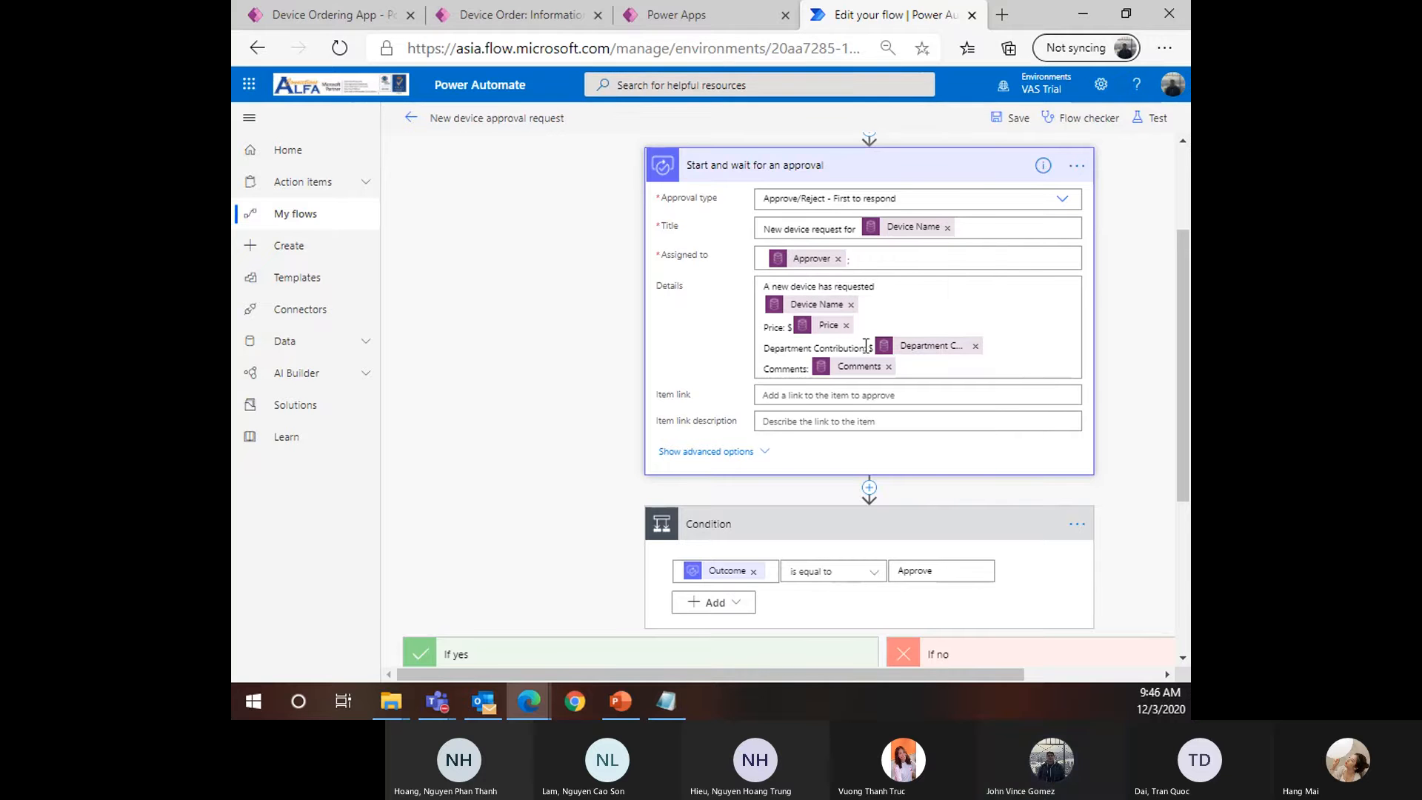
scroll(866, 347, "down", 2)
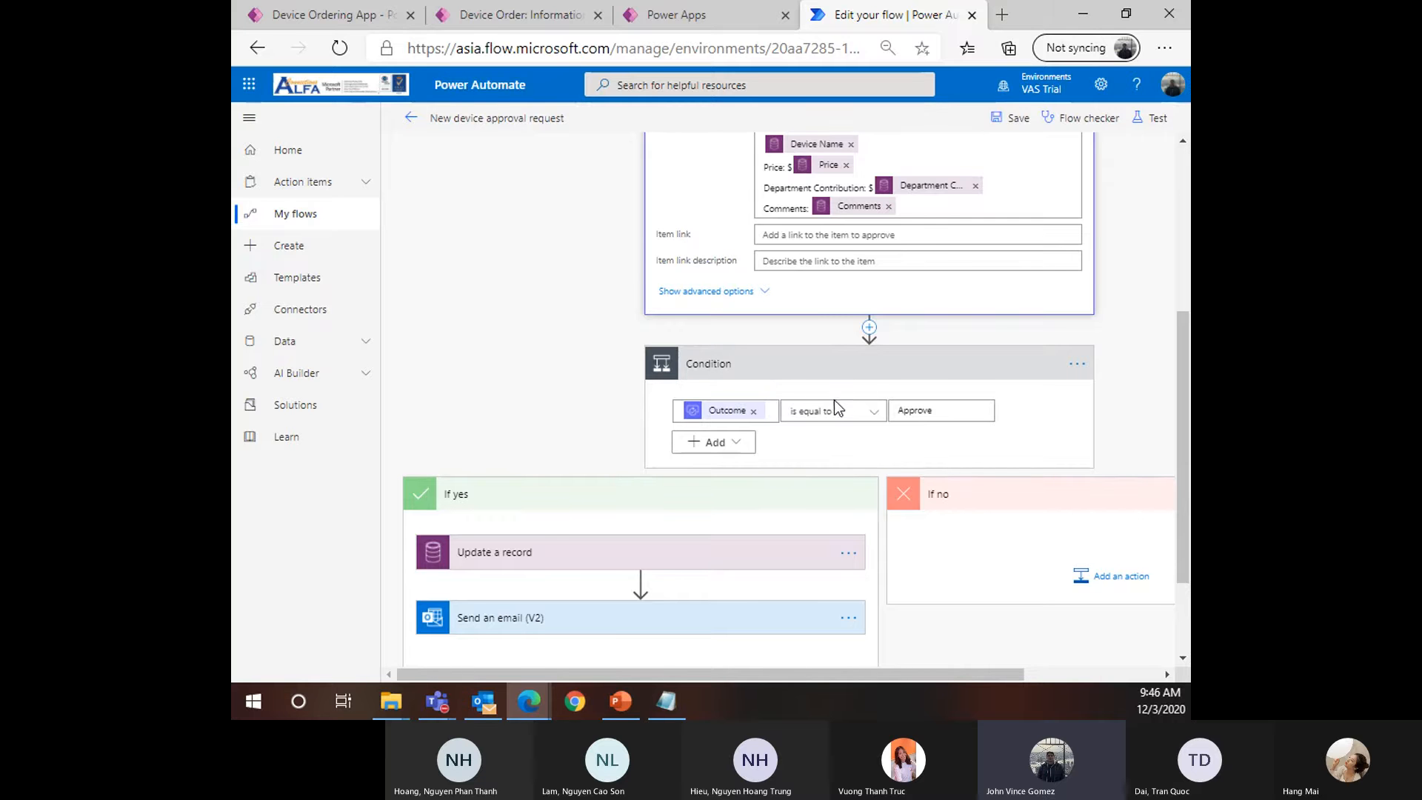
scroll(764, 417, "down", 1)
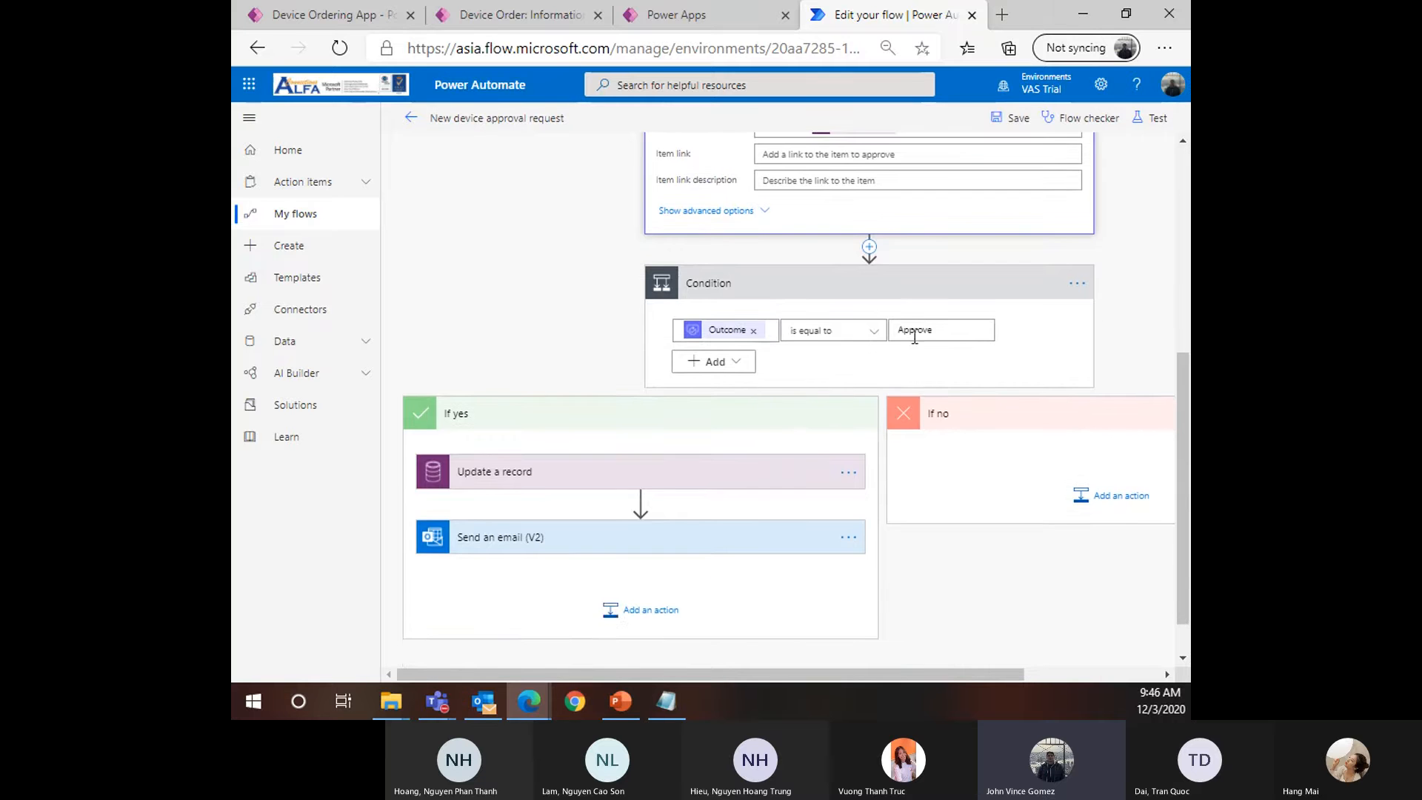
Expand the Update a record step to review its Device Orders fields
left_click(617, 459)
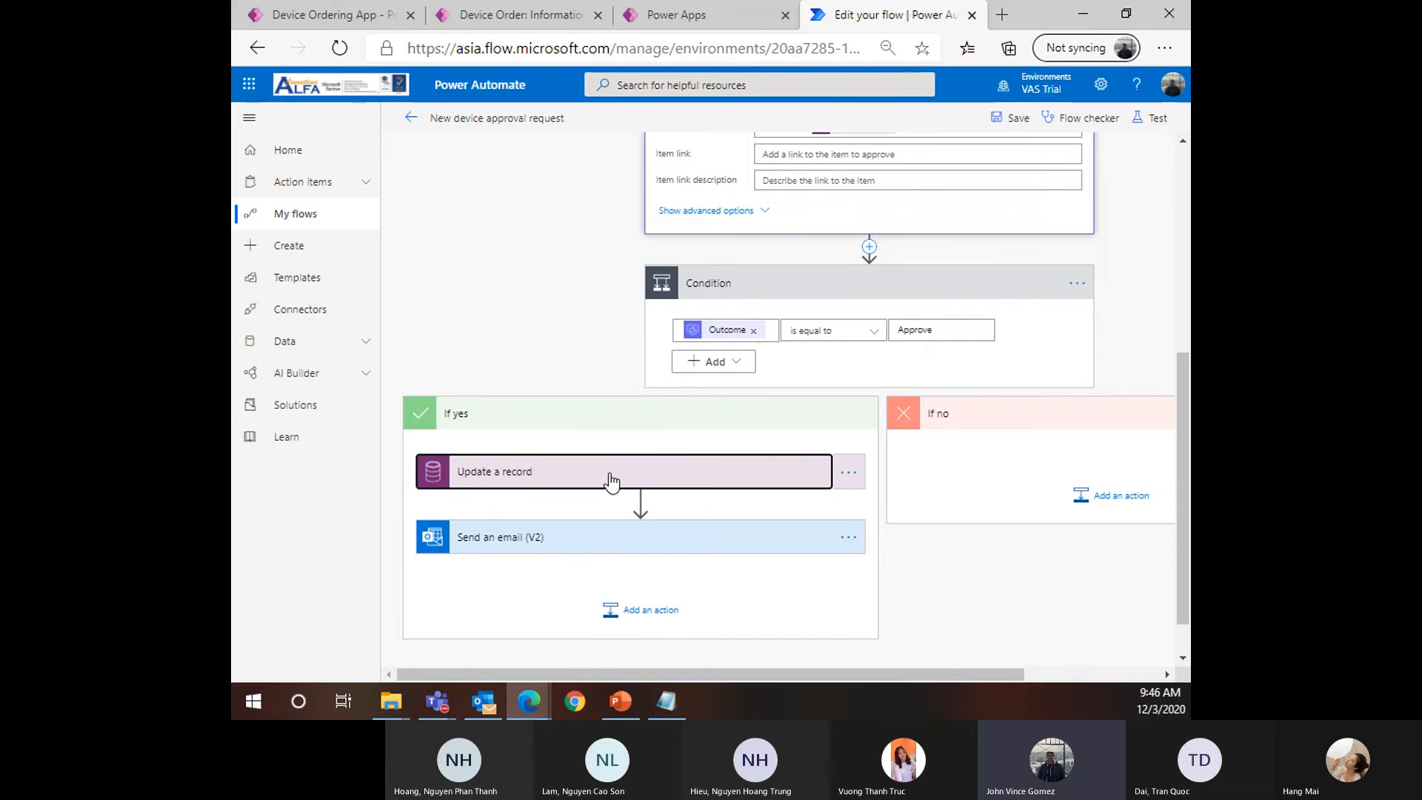
scroll(622, 444, "down", 1)
scroll(652, 436, "down", 2)
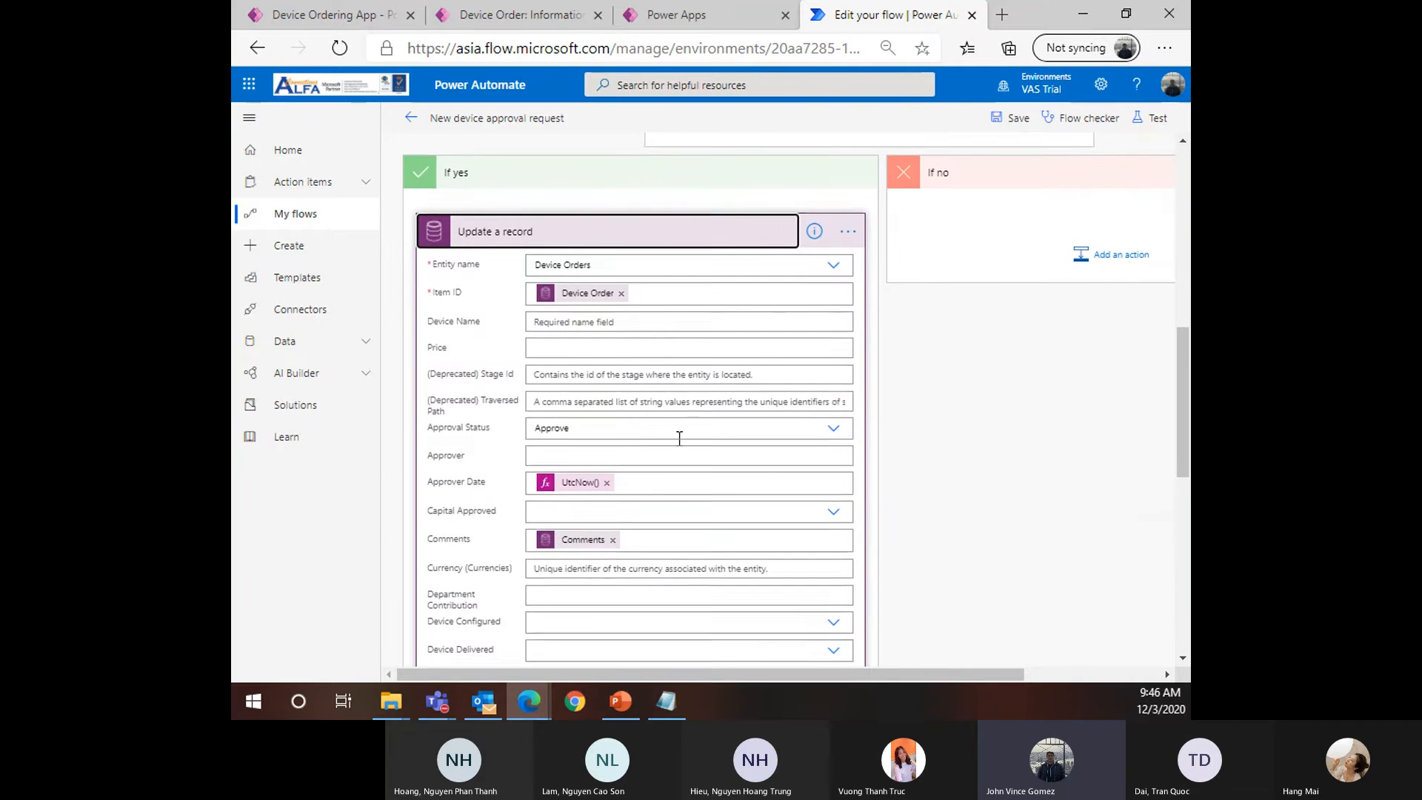
scroll(631, 403, "up", 4)
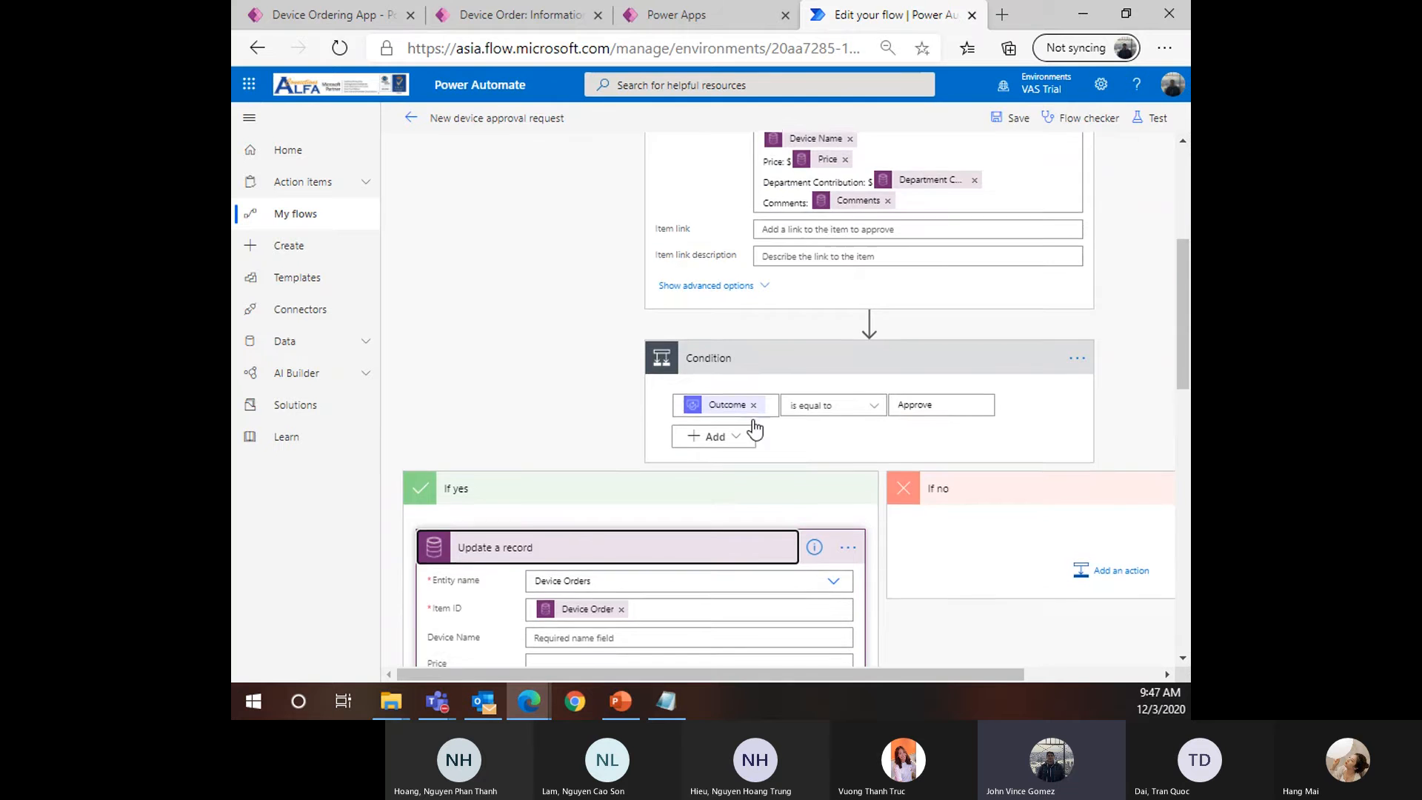
scroll(748, 422, "down", 3)
scroll(729, 413, "down", 10)
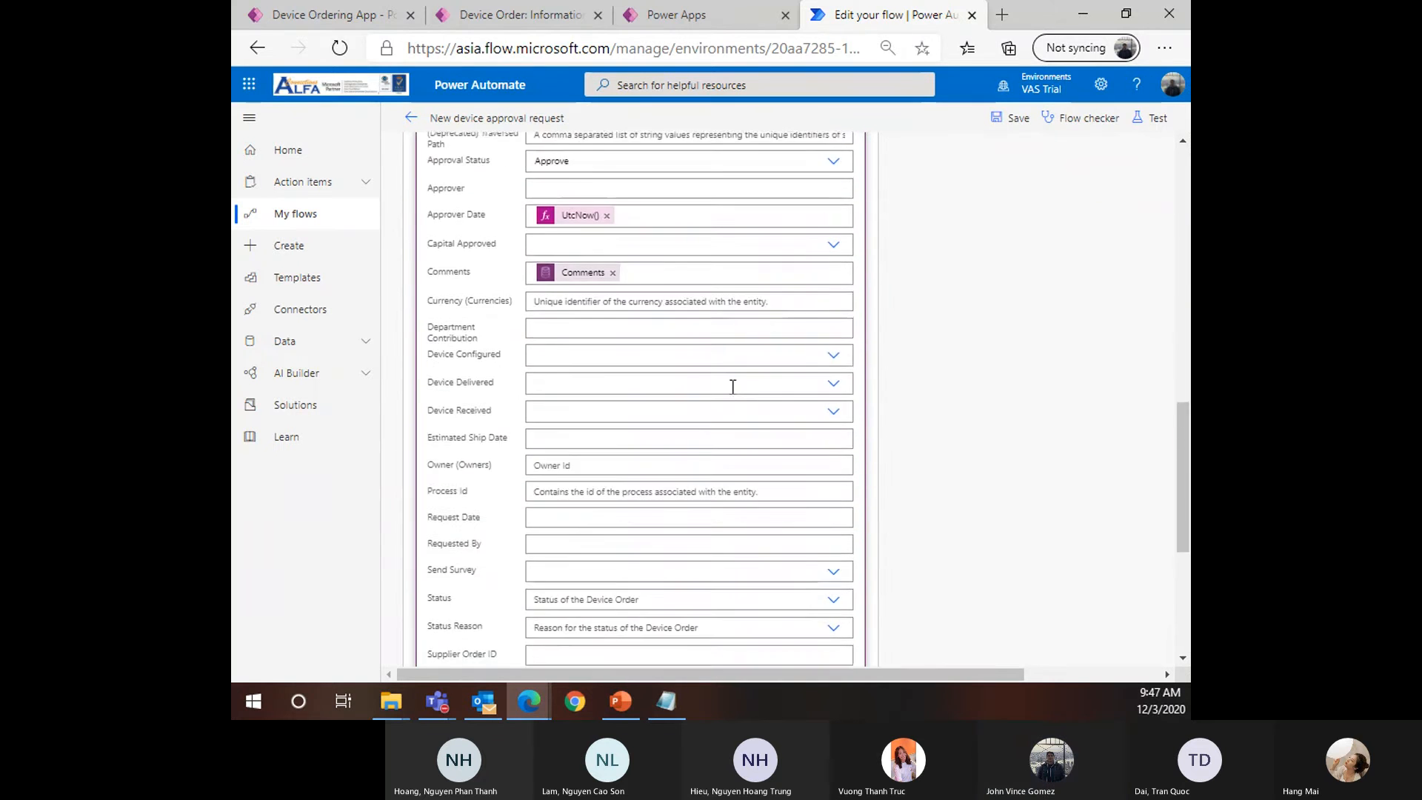
Review the Send an email (V2) recipient and body, then save the flow
left_click(581, 491)
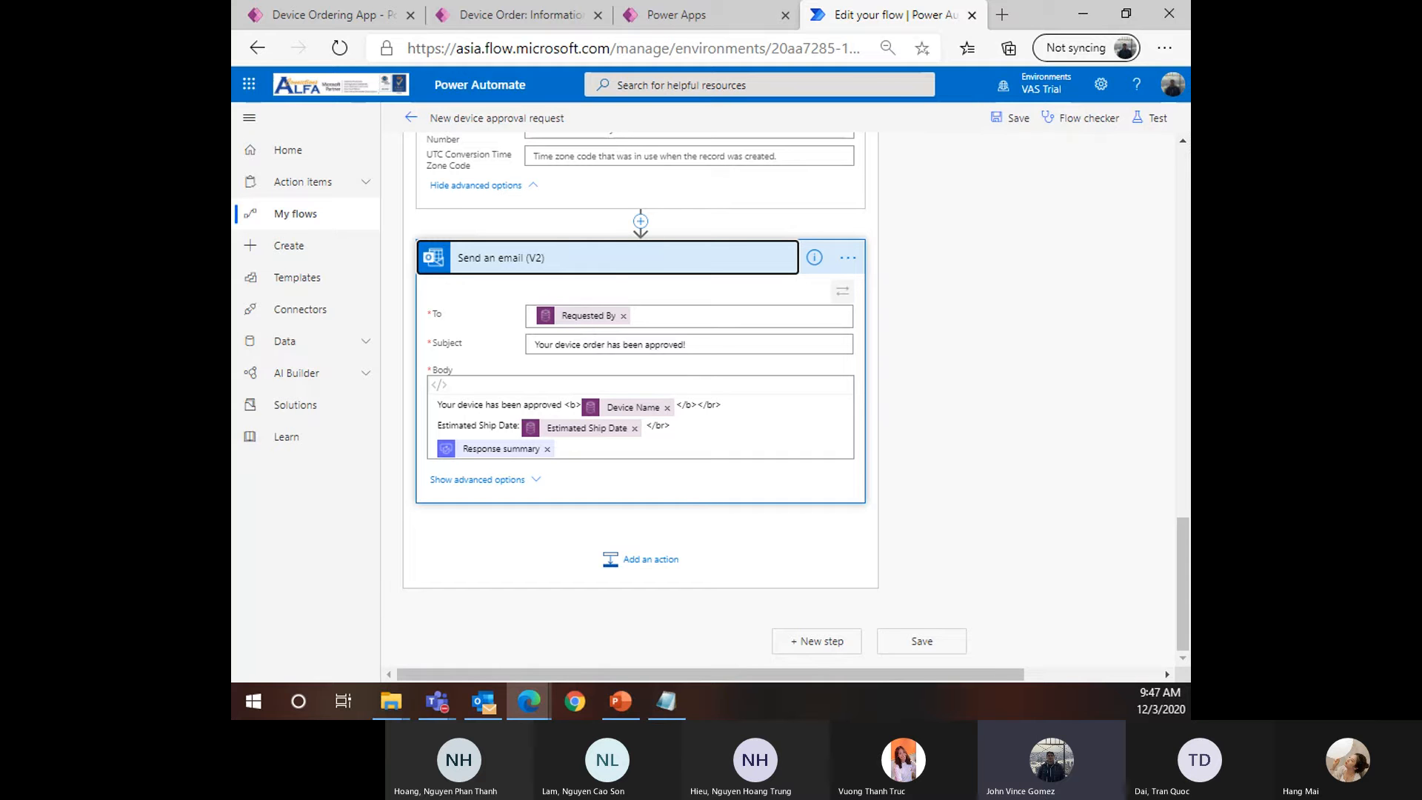
left_click(1011, 119)
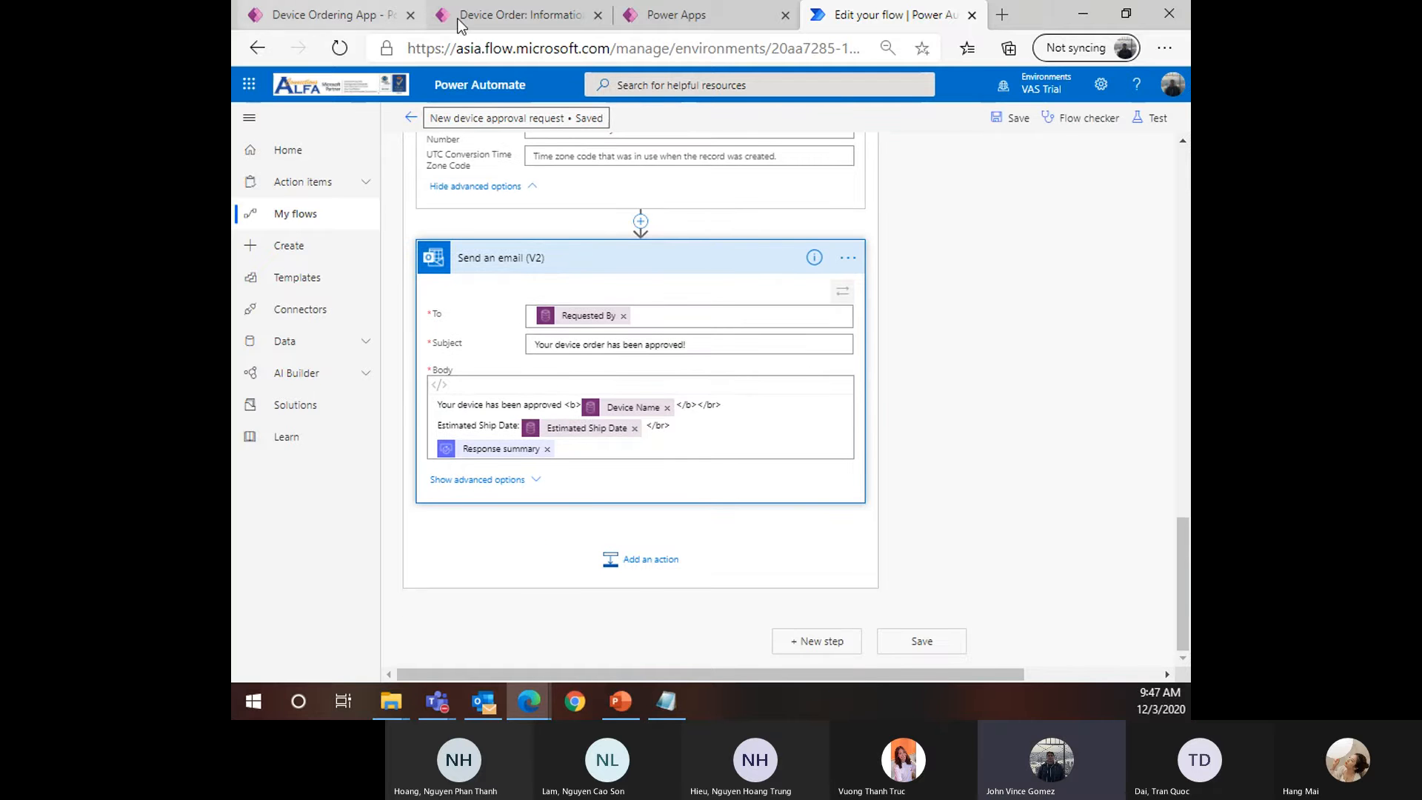
scroll(980, 222, "up", 15)
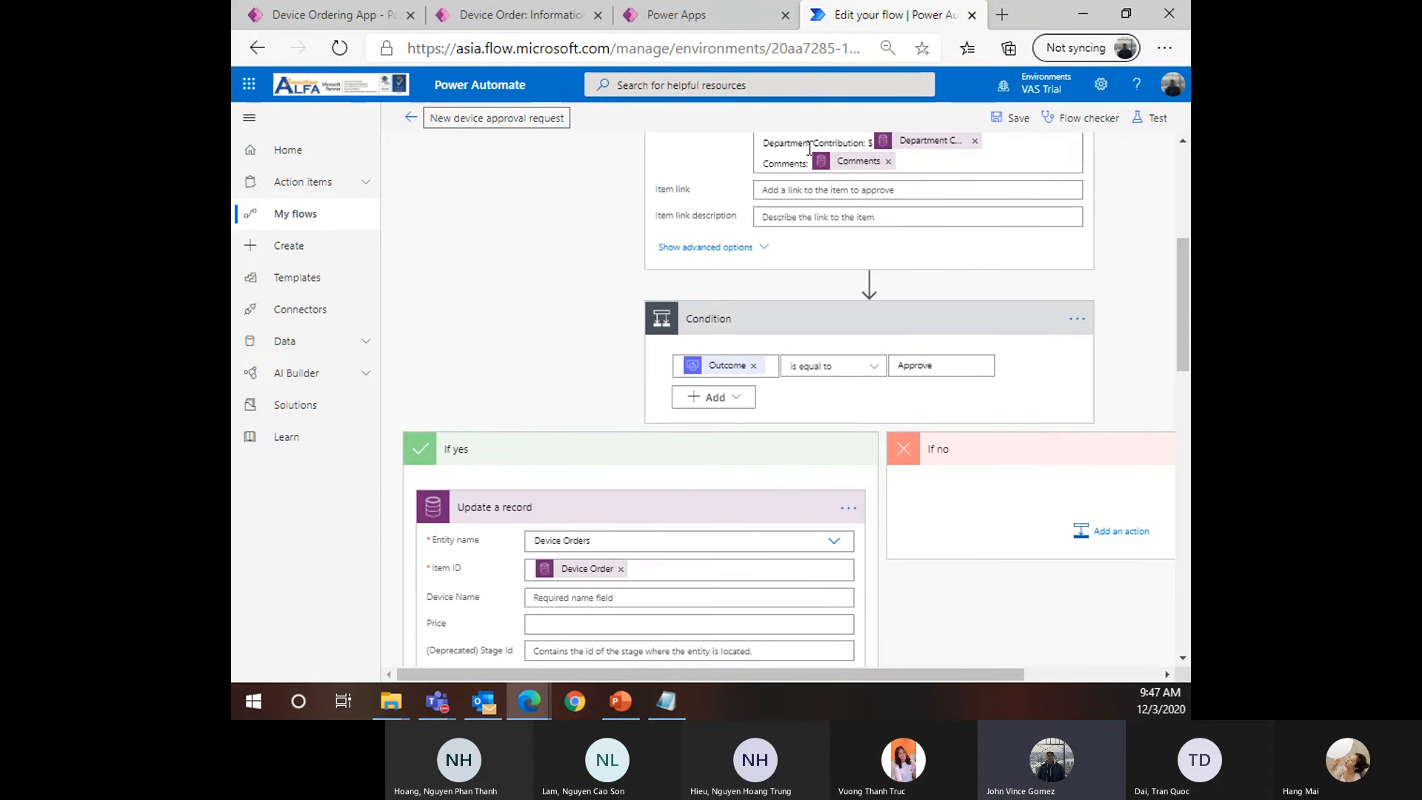
left_click(998, 27)
type("office.com")
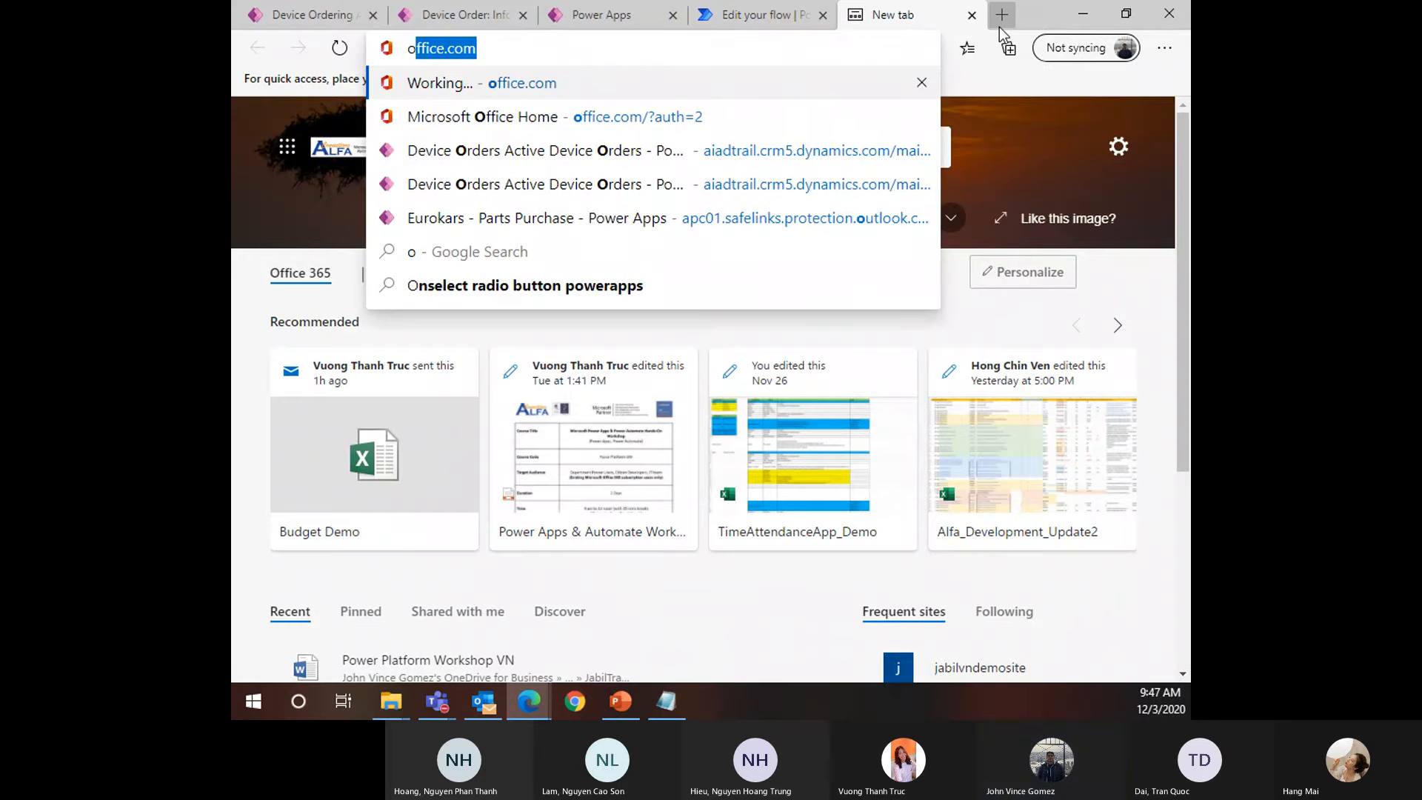
key("Return")
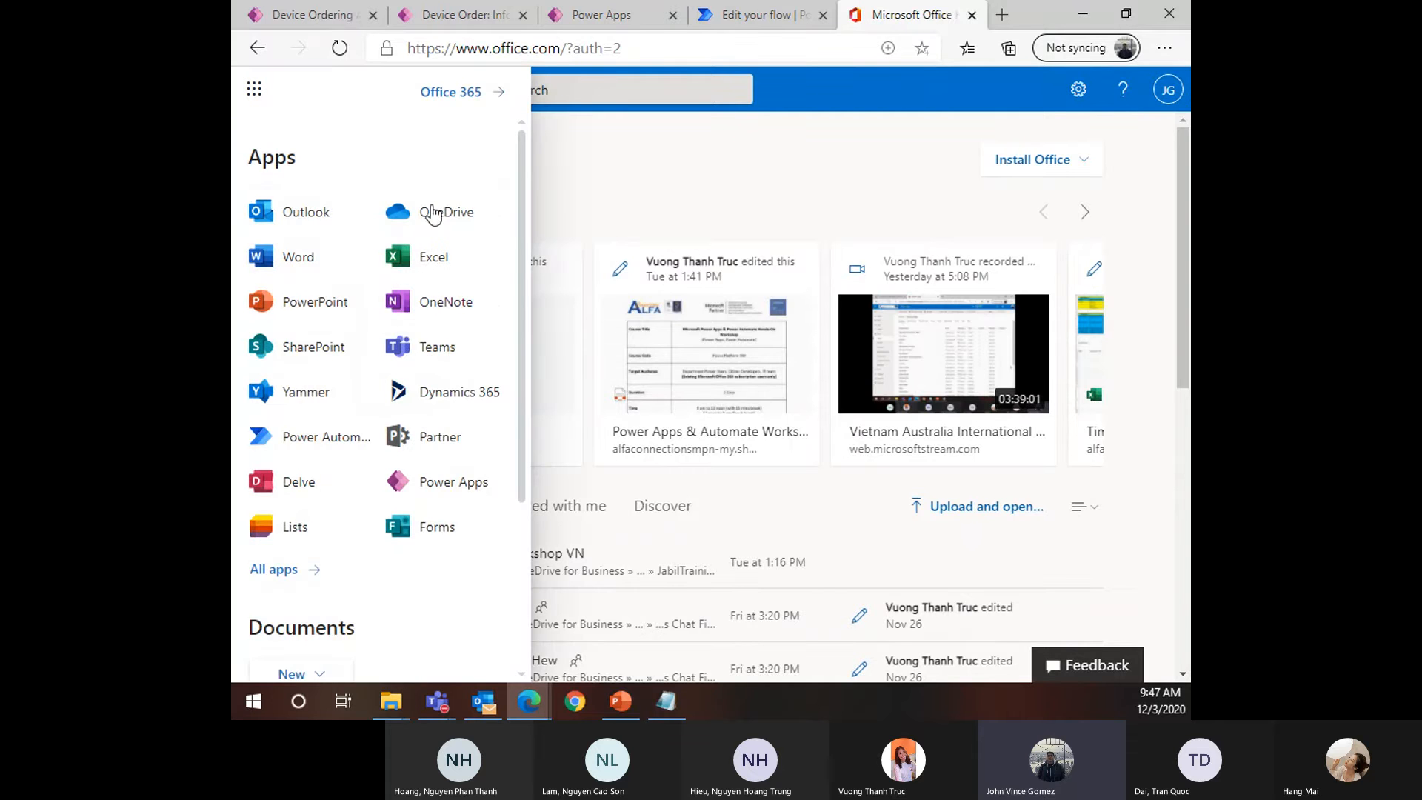
left_click(304, 214)
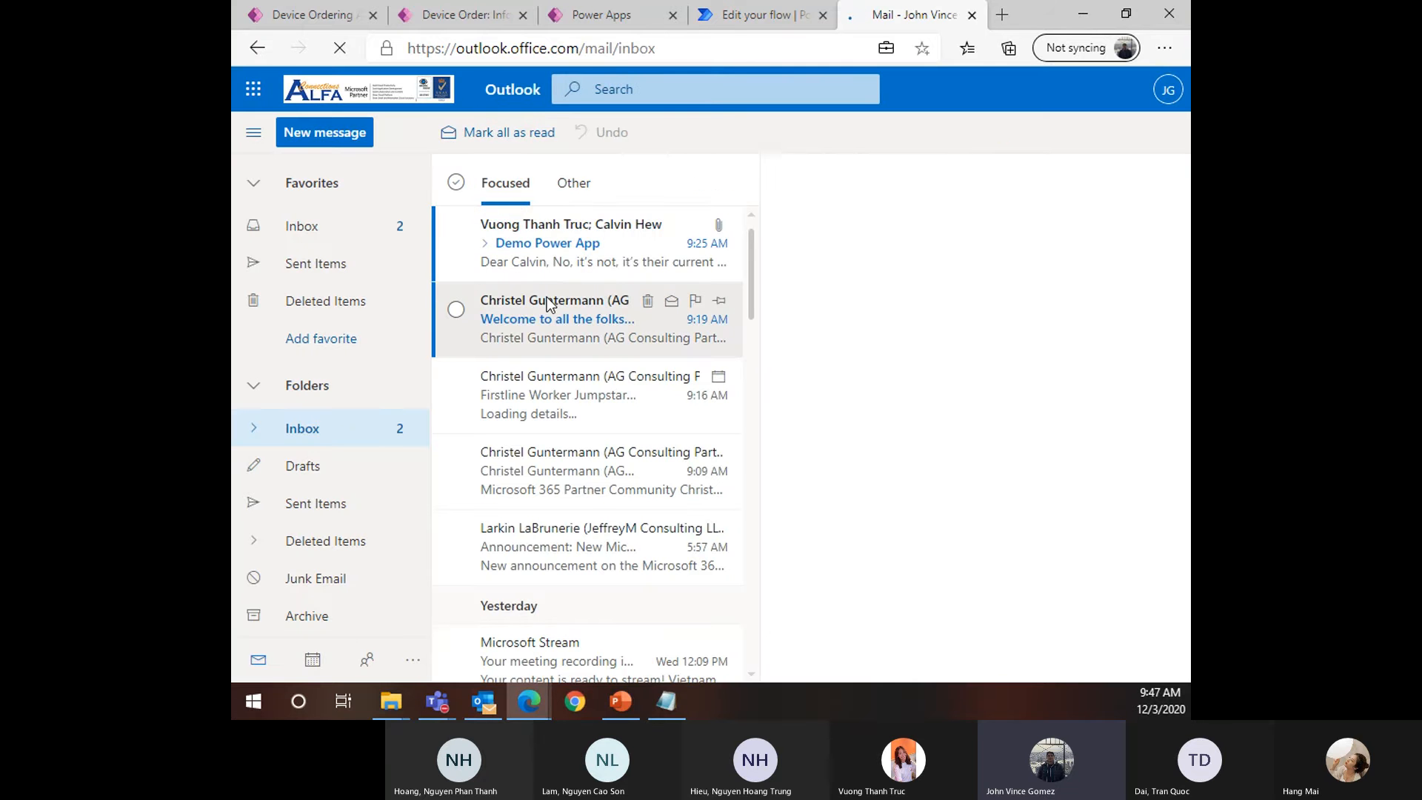
left_click(717, 15)
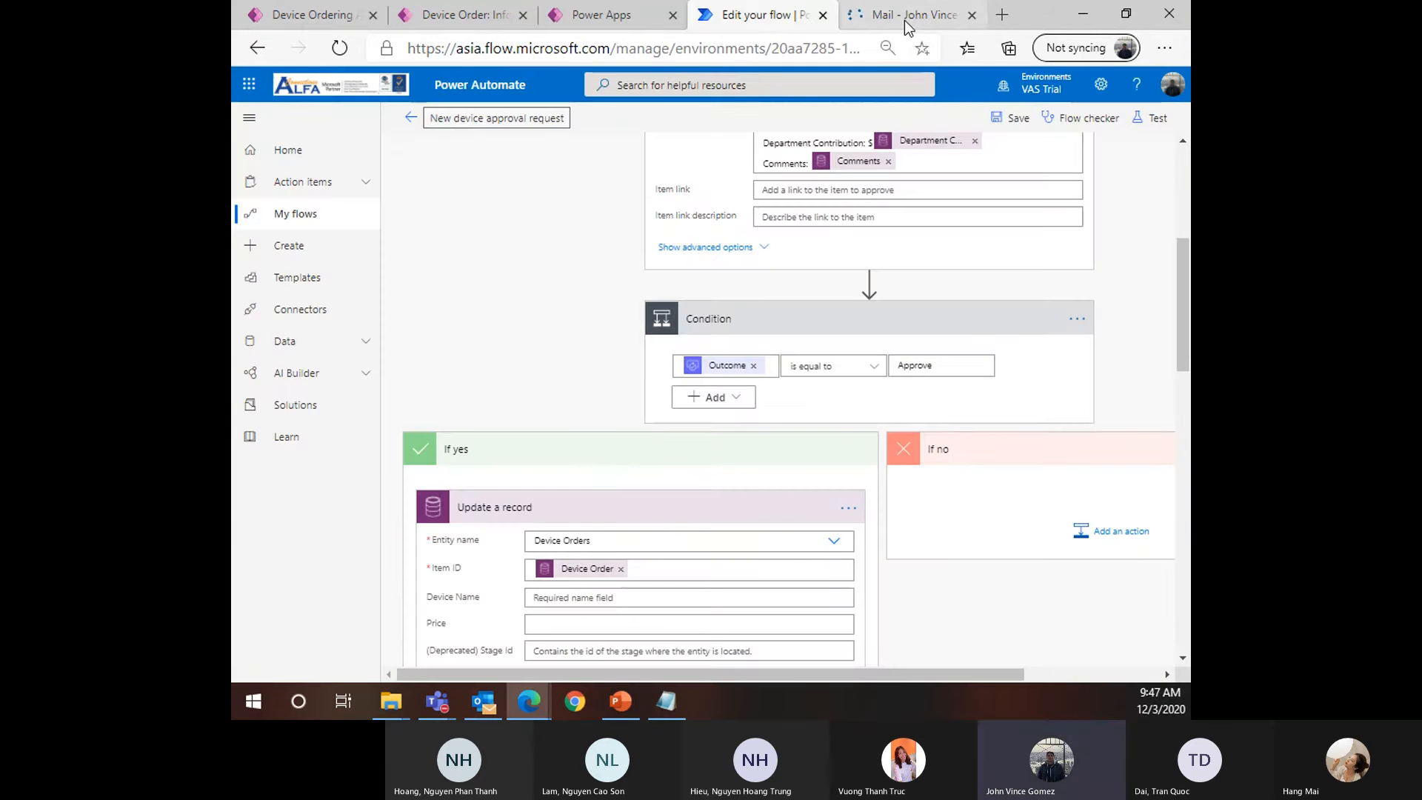
left_click(972, 15)
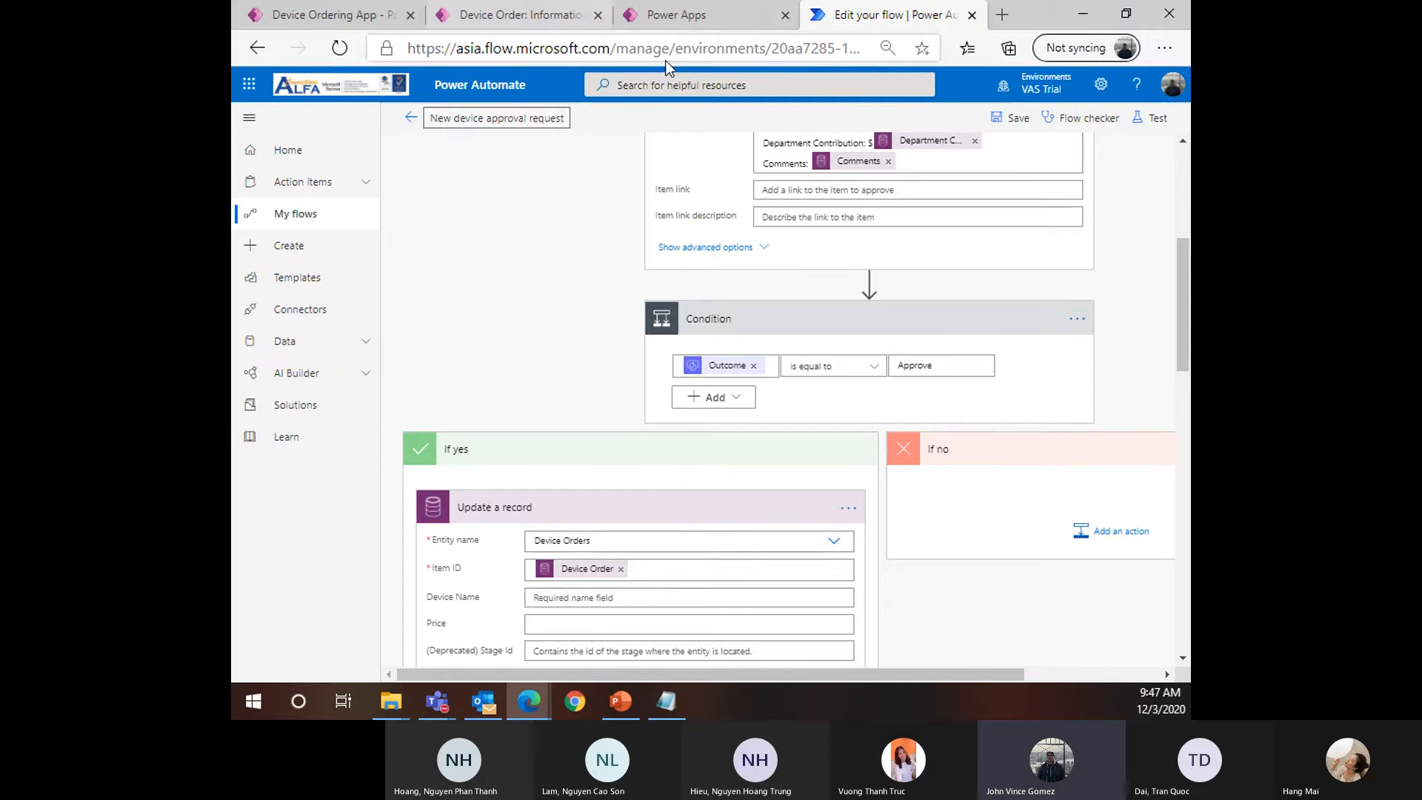
Save the flow again and run a Test using 'I'll perform the trigger action'
left_click(1010, 120)
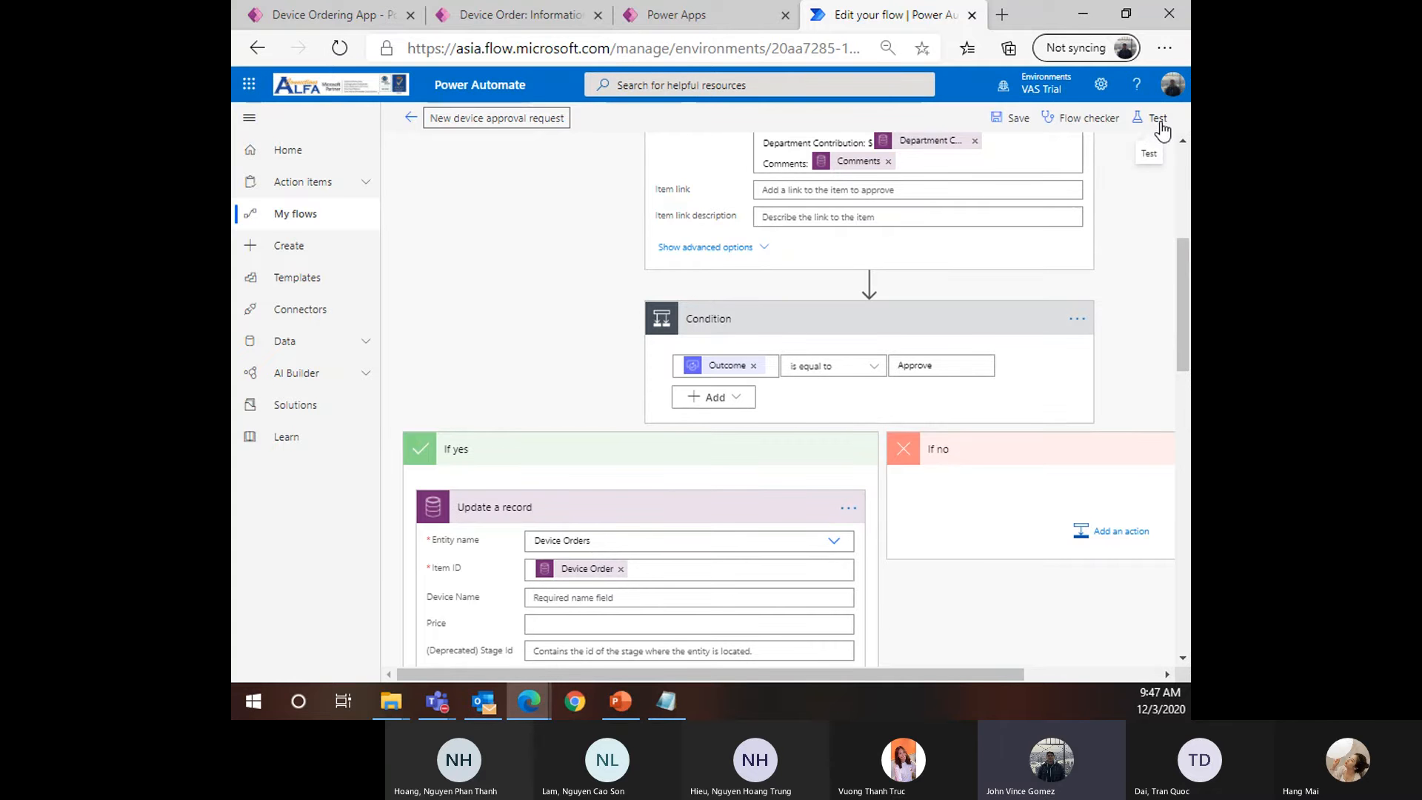
scroll(950, 331, "up", 5)
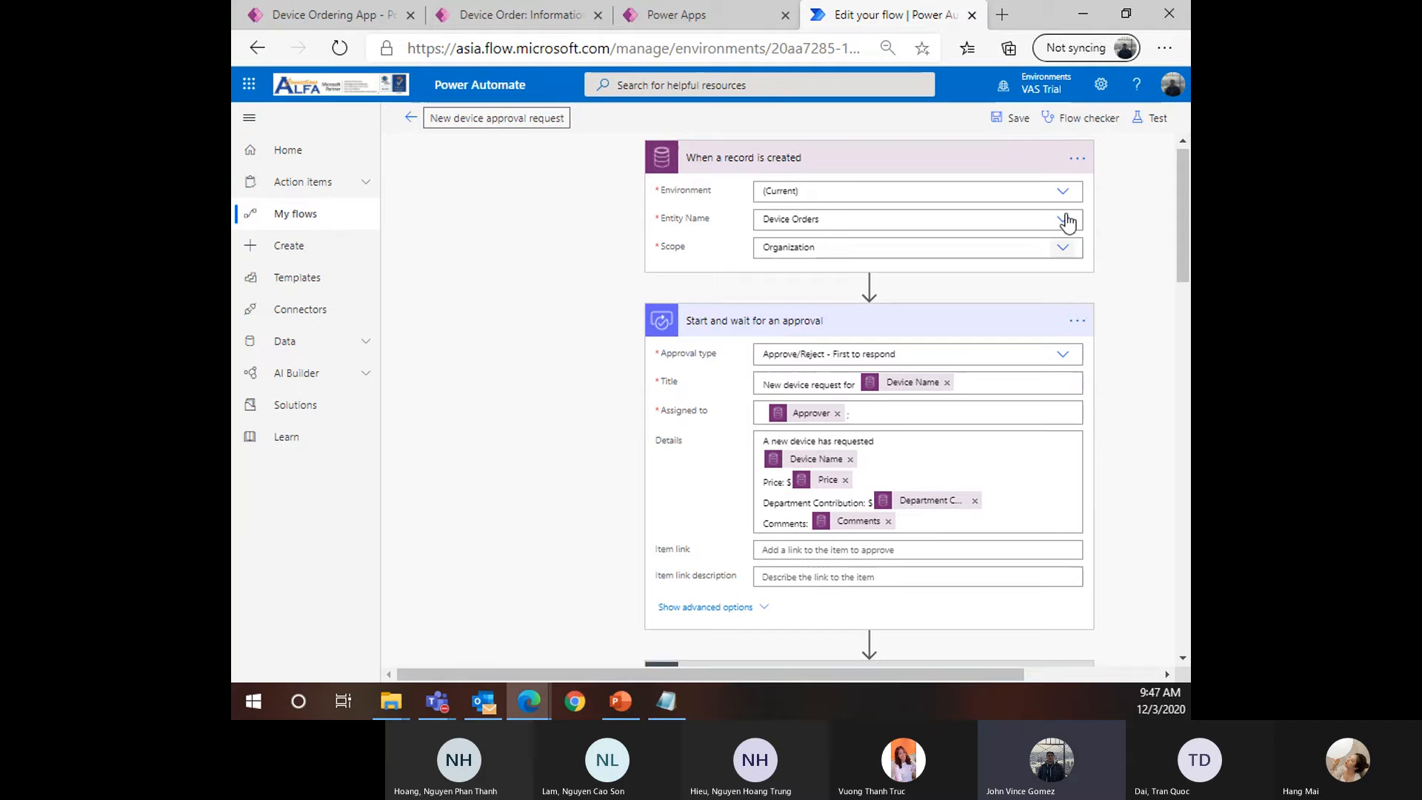
left_click(1144, 137)
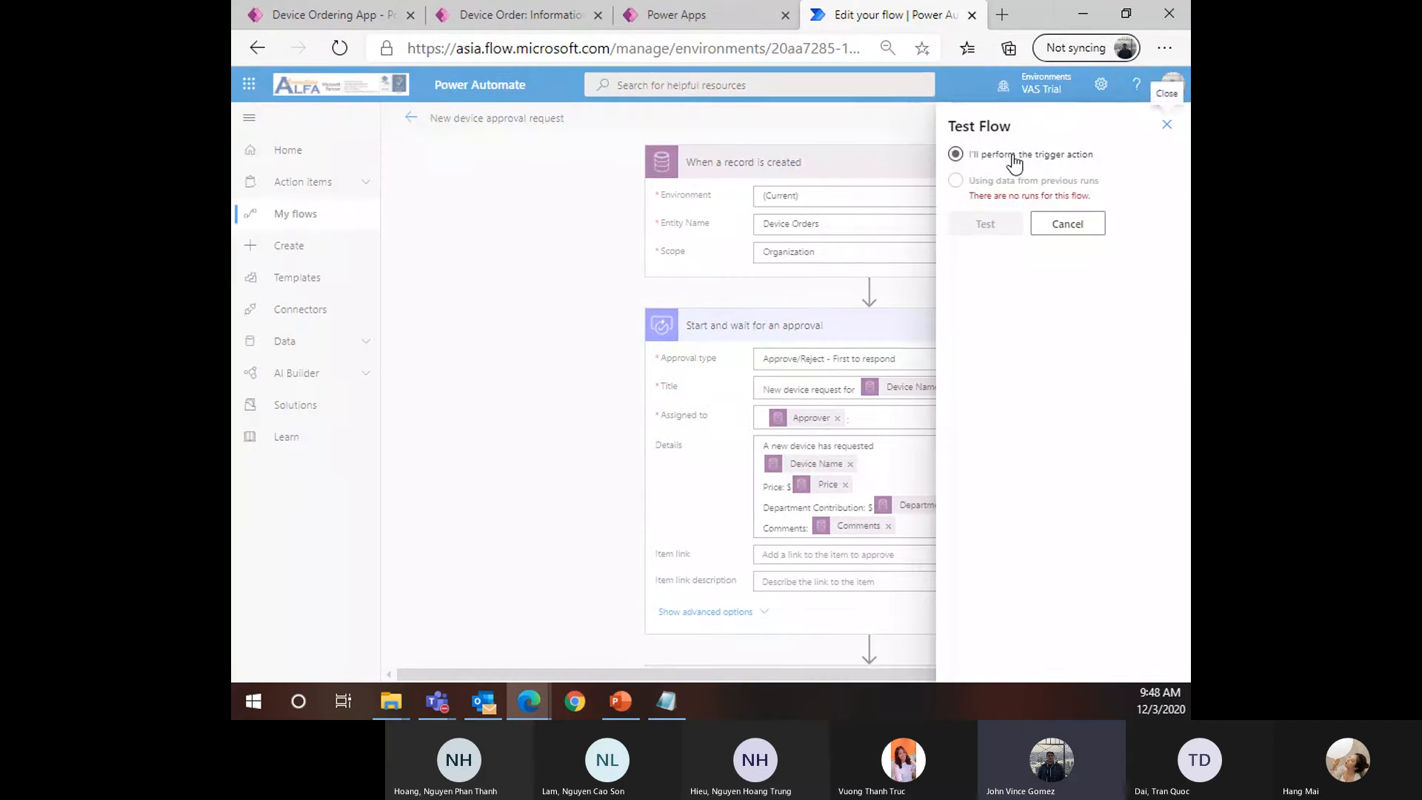
left_click(1016, 156)
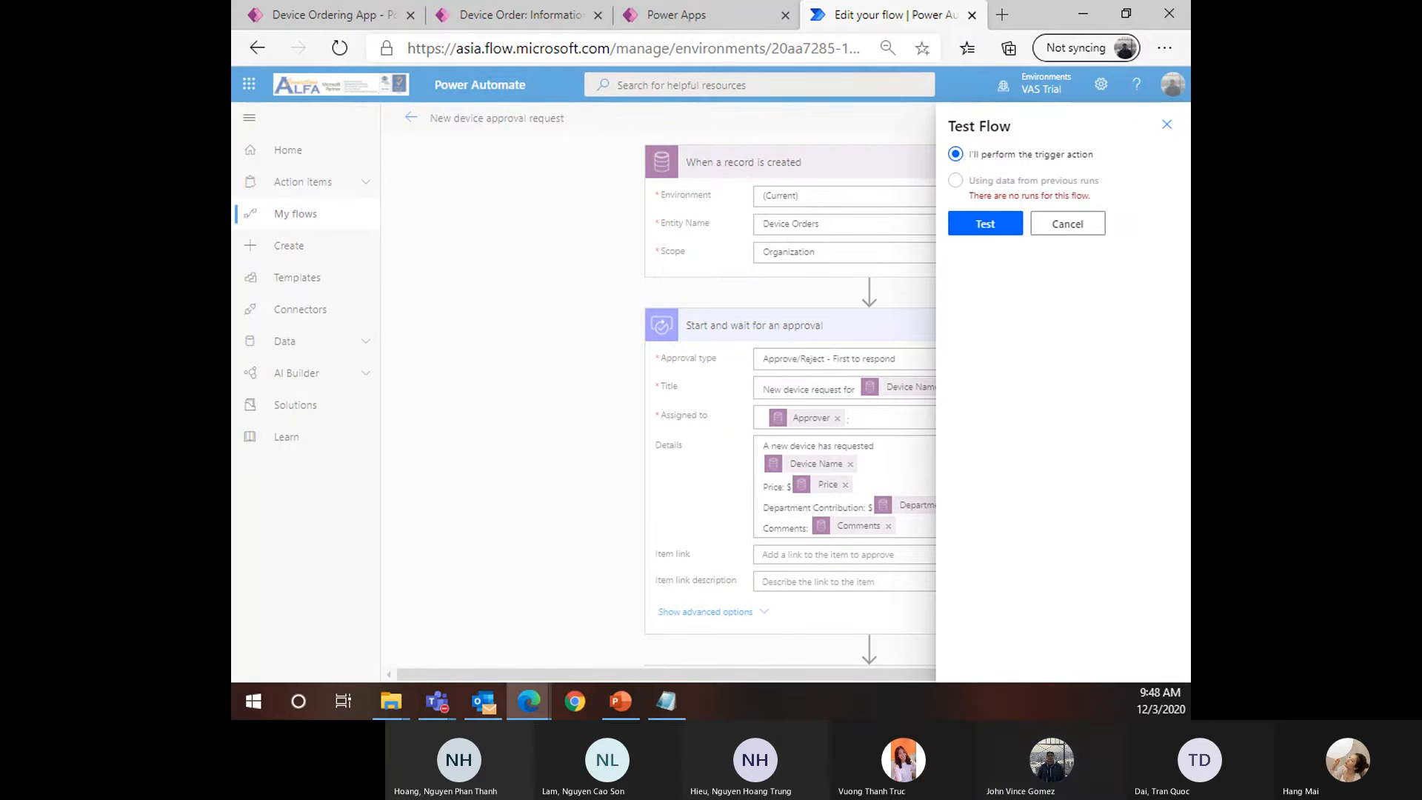
left_click(979, 231)
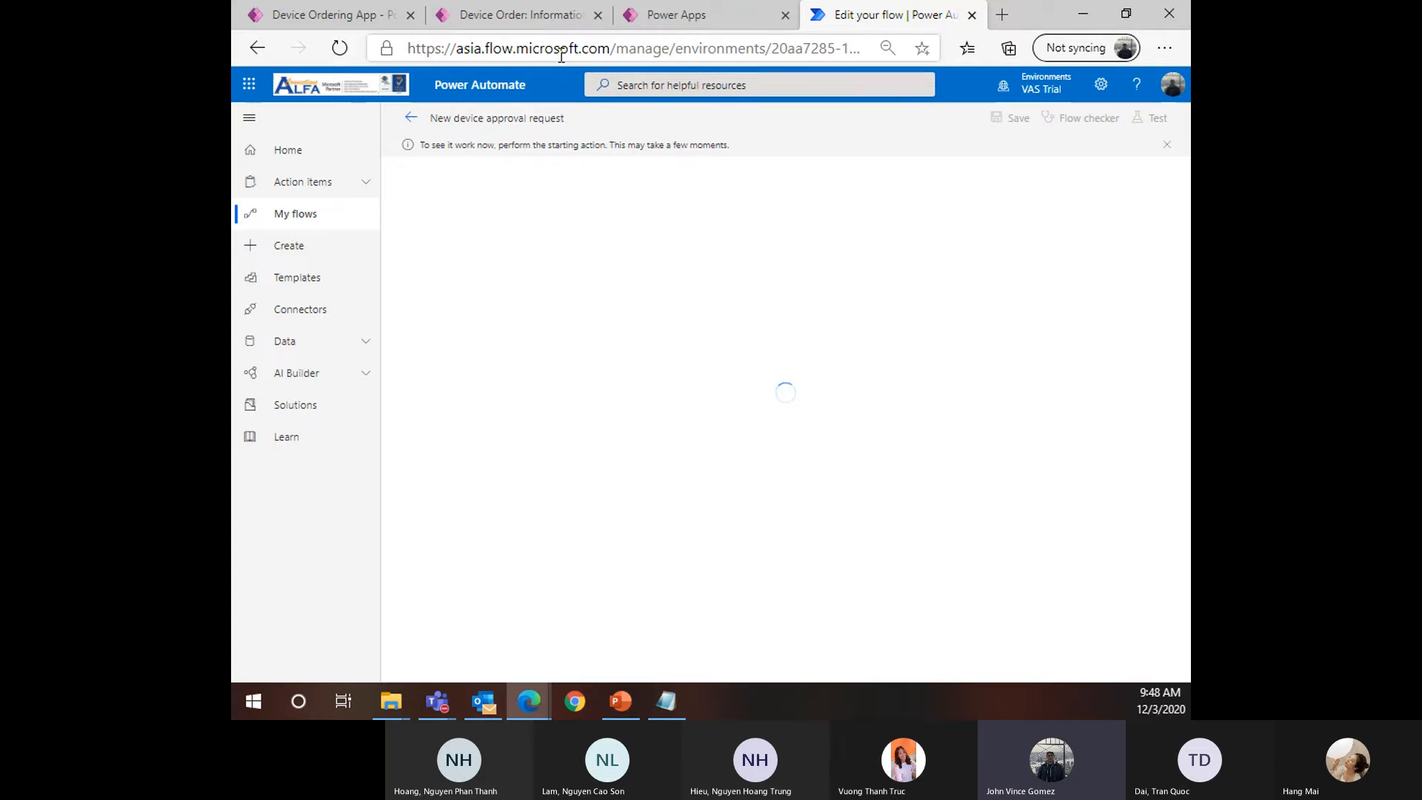
Launch the Device Ordering App from the Power Apps apps list
left_click(659, 16)
left_click(879, 17)
left_click(518, 15)
left_click(326, 15)
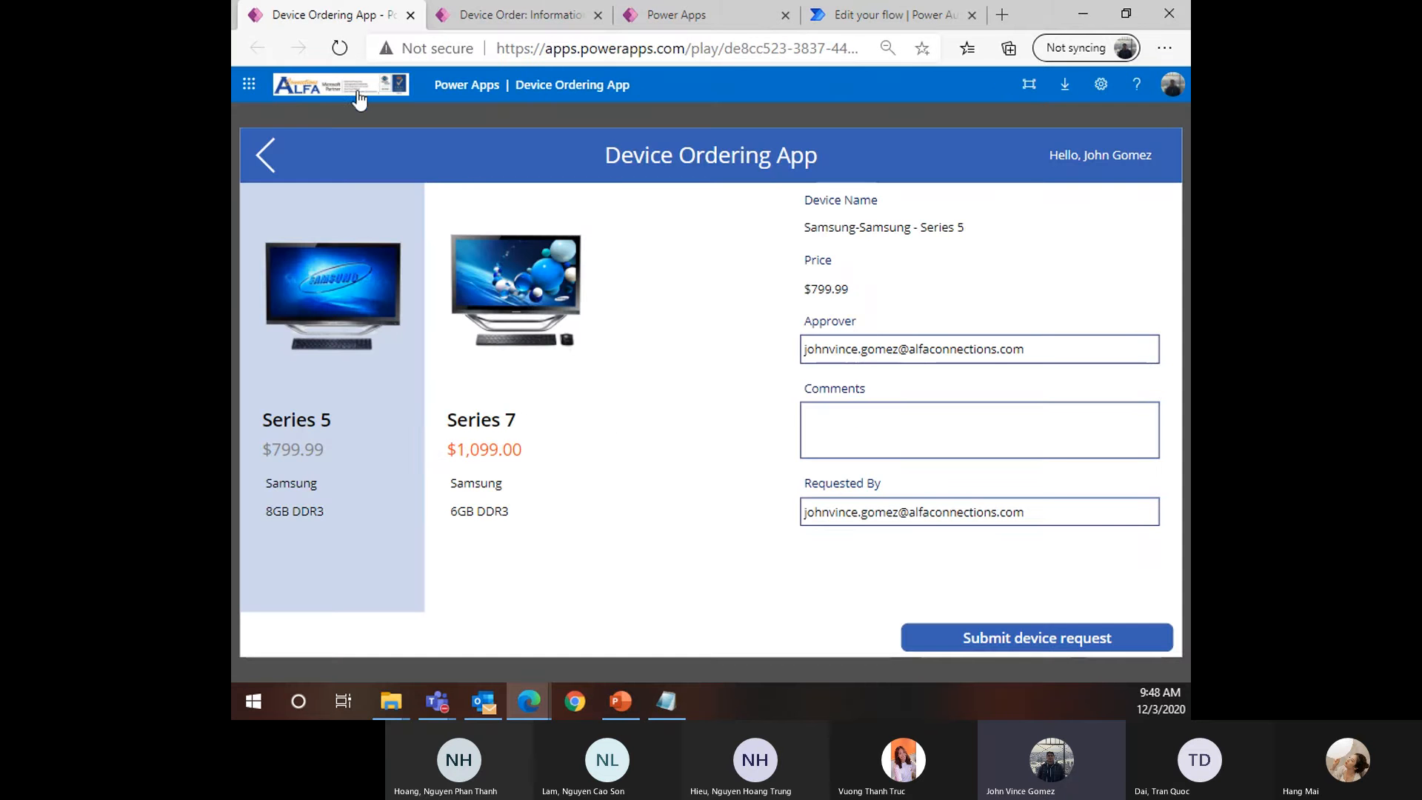
left_click(668, 16)
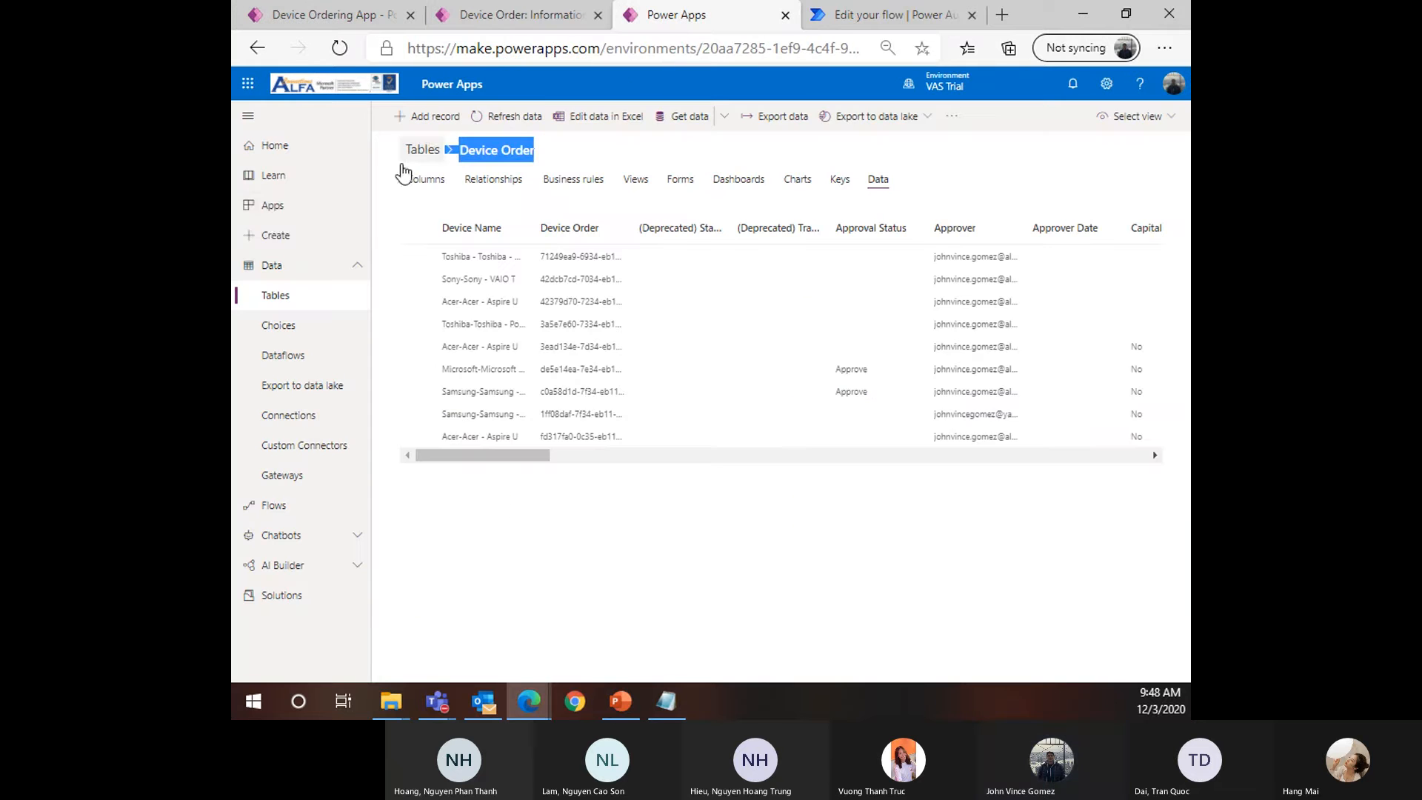
left_click(273, 204)
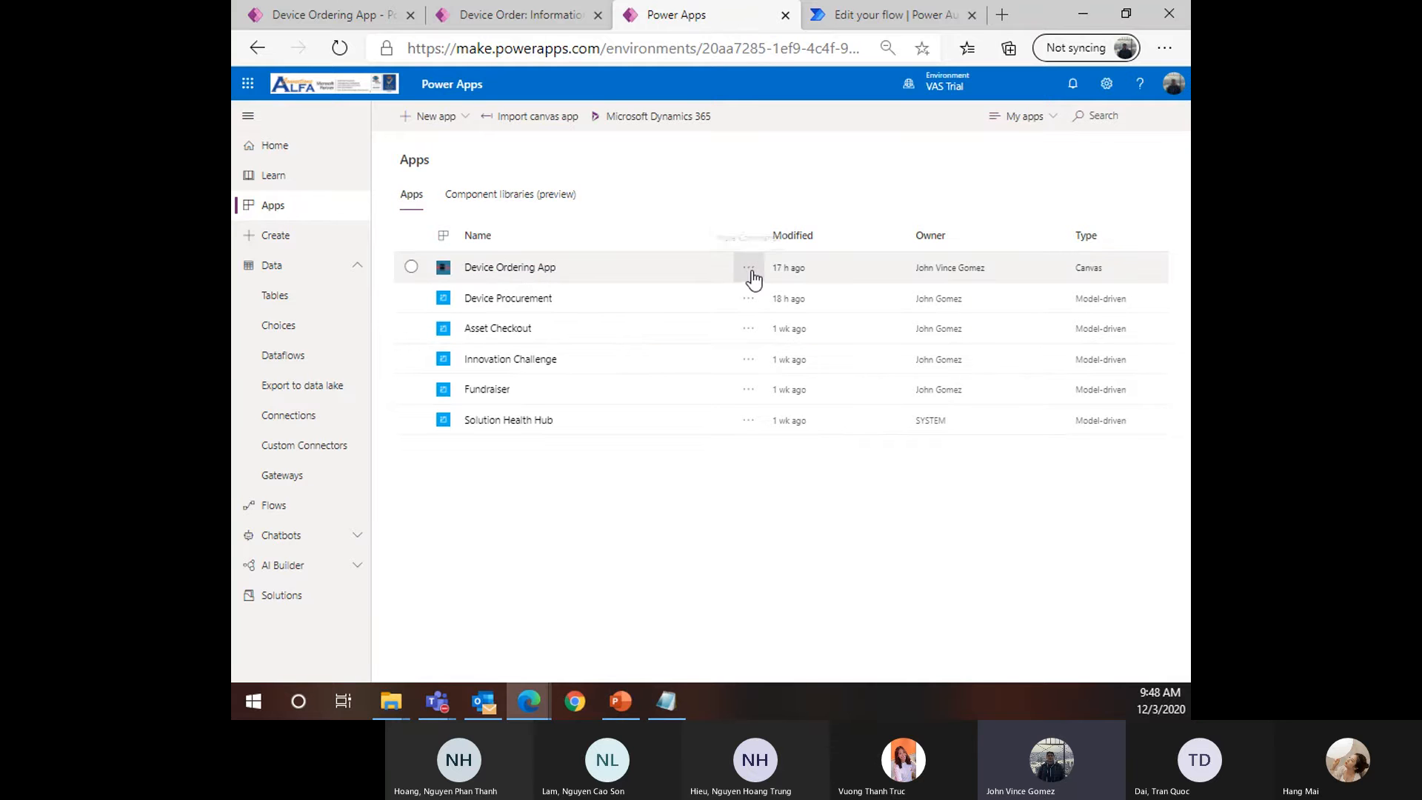
left_click(532, 268)
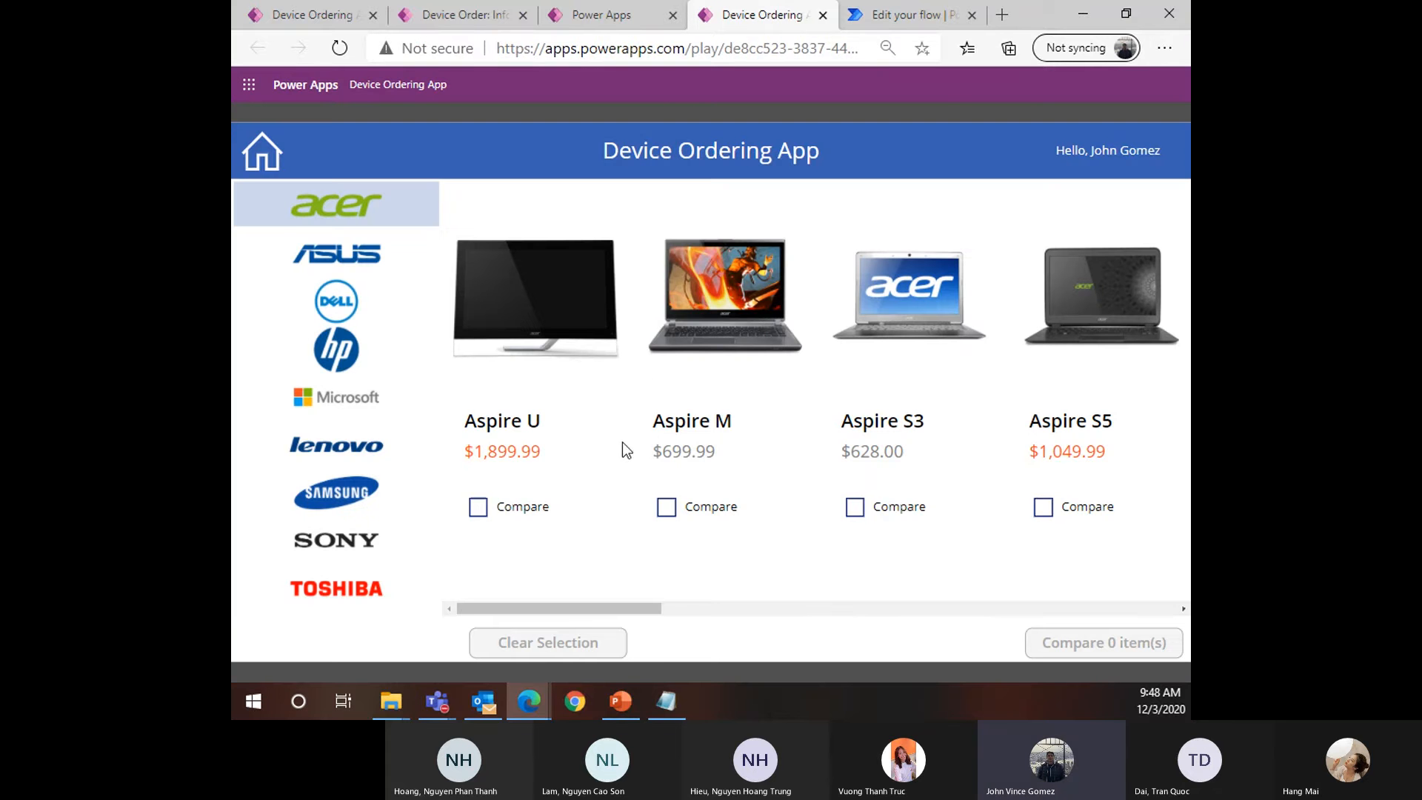
key("ctrl+minus")
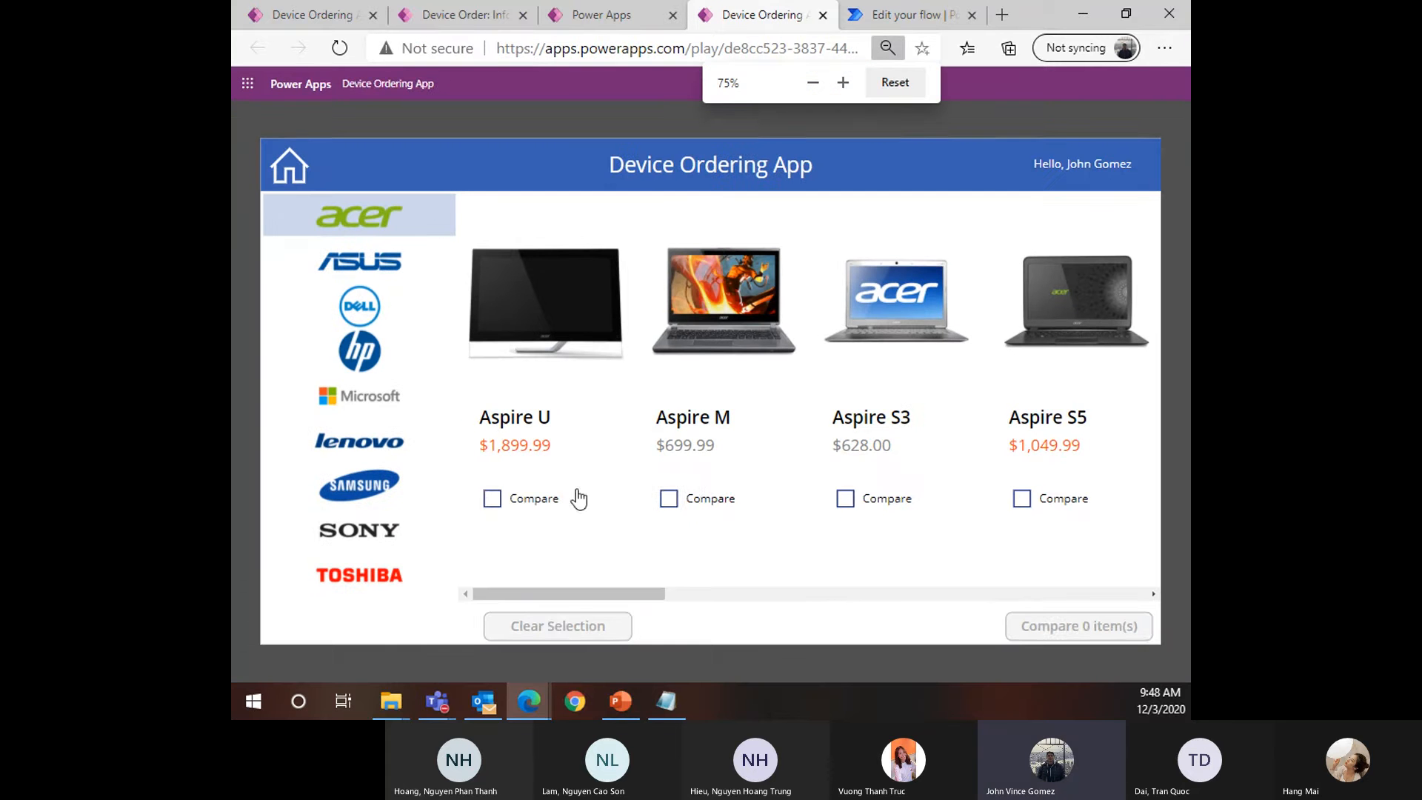
Compare the Aspire U, Aspire M and HP EliteBook, choosing the EliteBook as the requested device
left_click(574, 494)
left_click(694, 499)
left_click(366, 497)
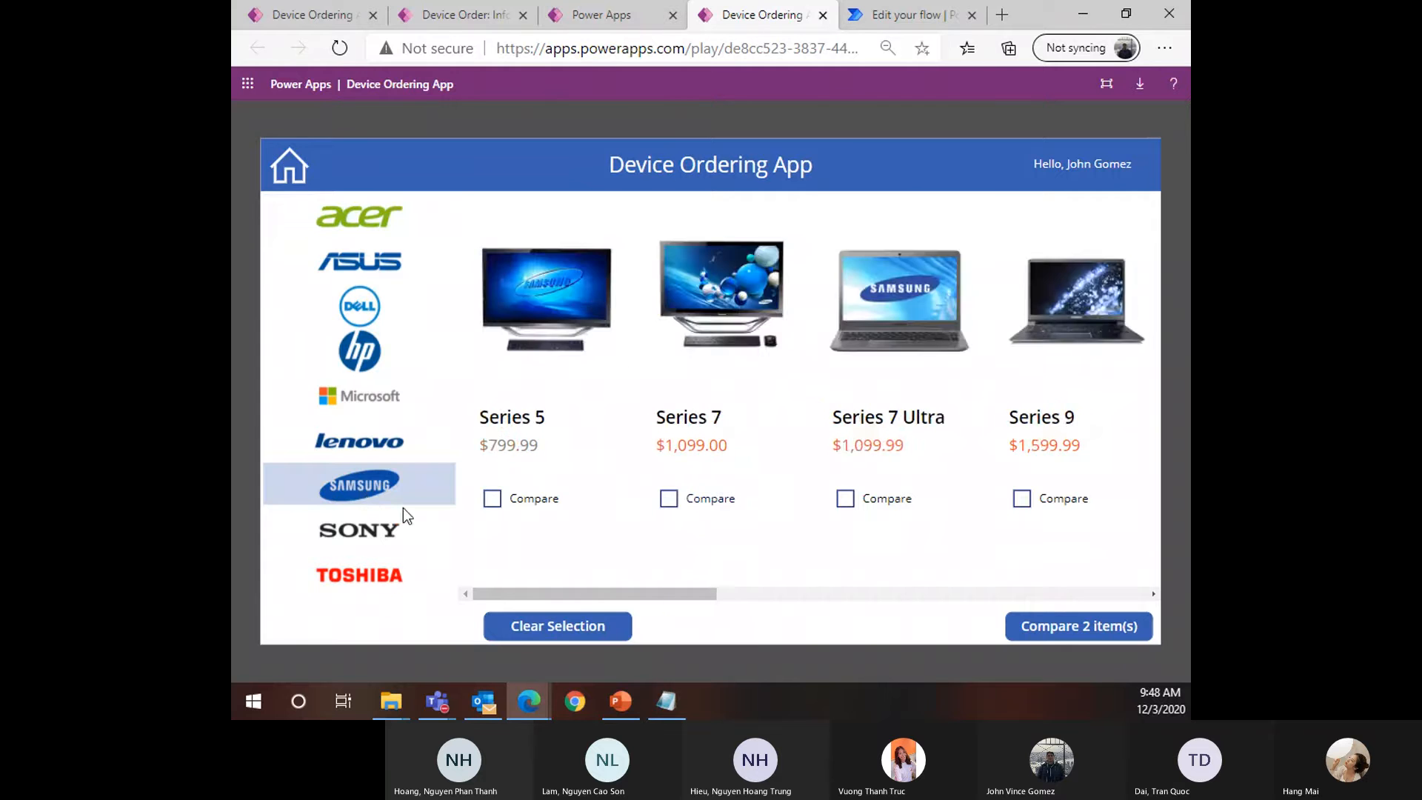
left_click(365, 366)
left_click(668, 495)
left_click(1079, 626)
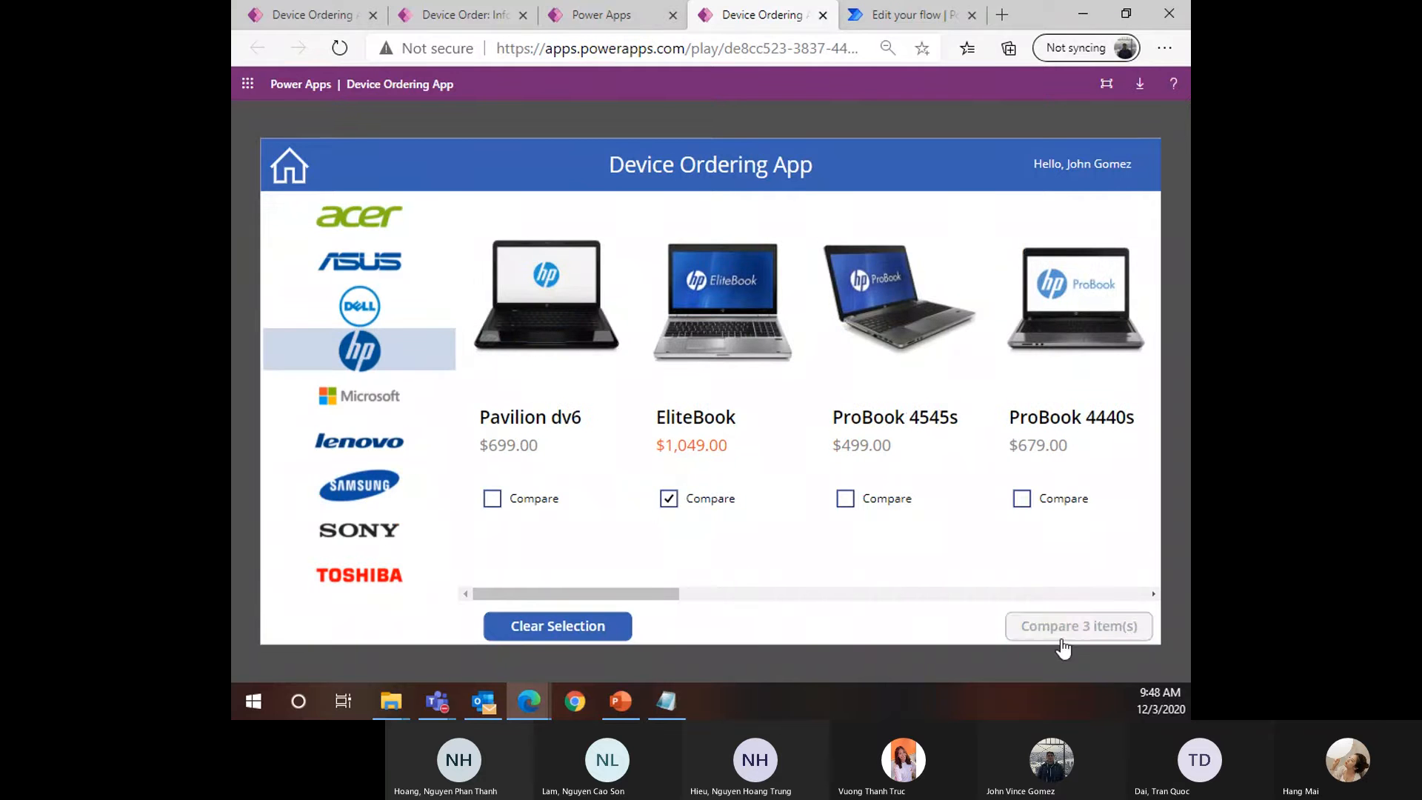
left_click(685, 510)
Submit the EliteBook request with the comment 'NEW LAPTOP!!!!!'
left_click(901, 445)
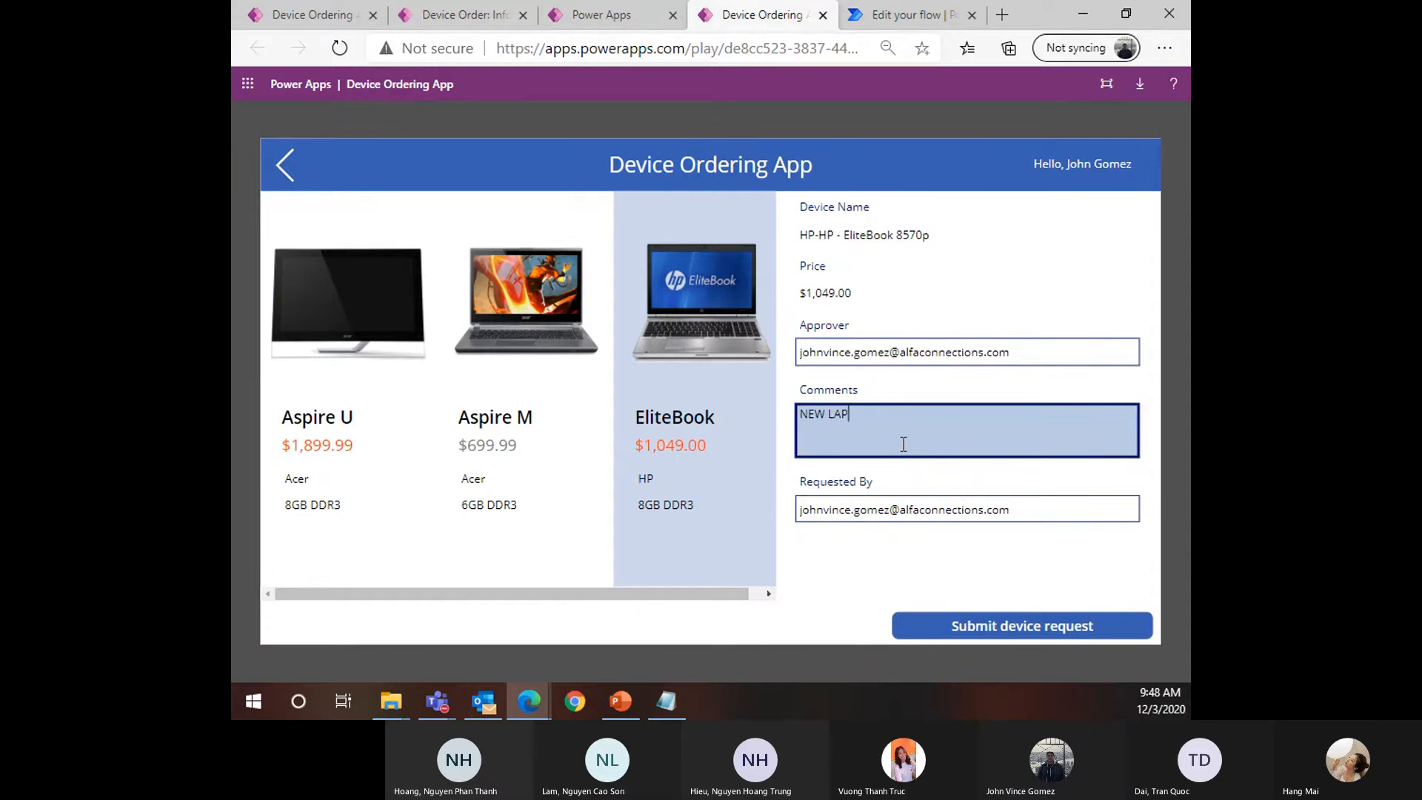
type("NEW LAPTOP!!!!!")
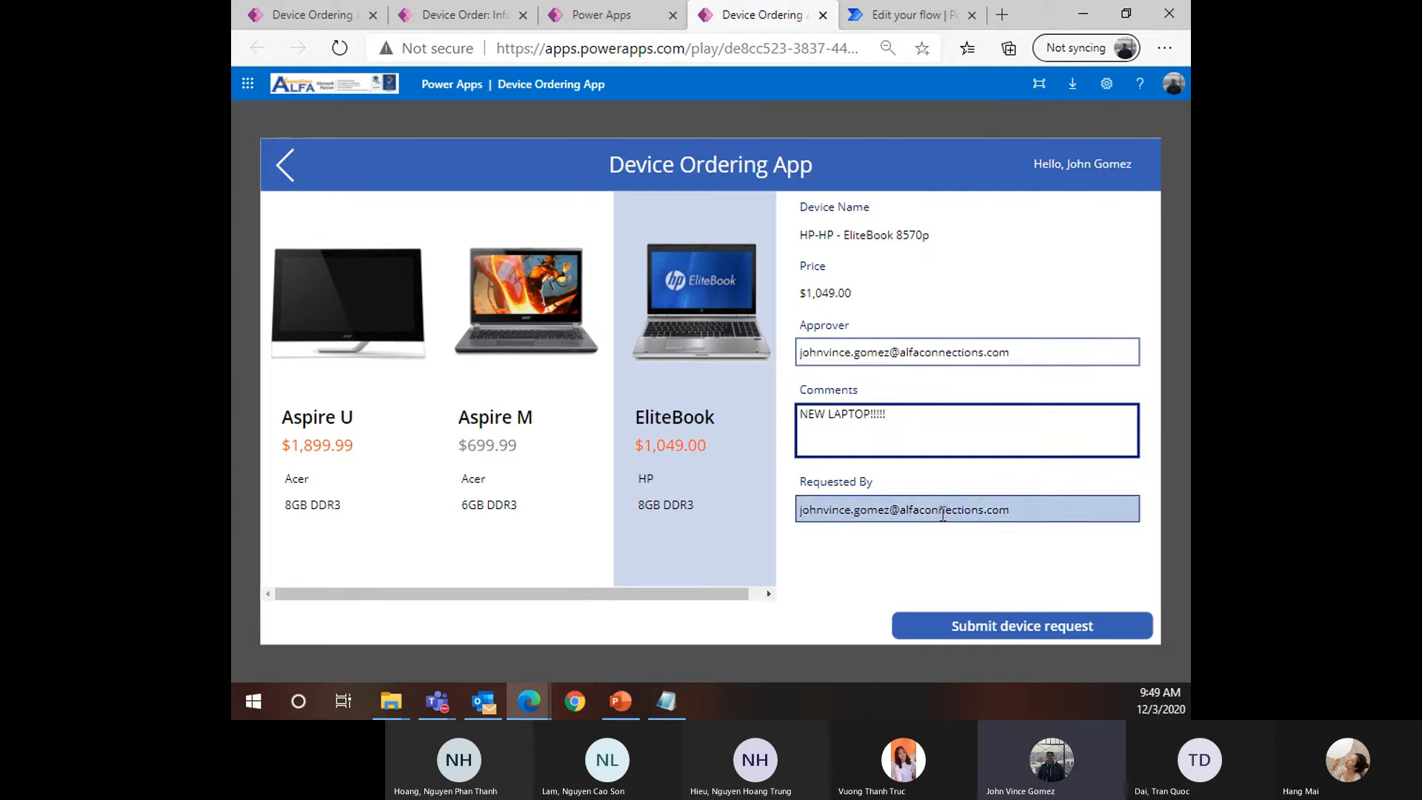
left_click(1010, 628)
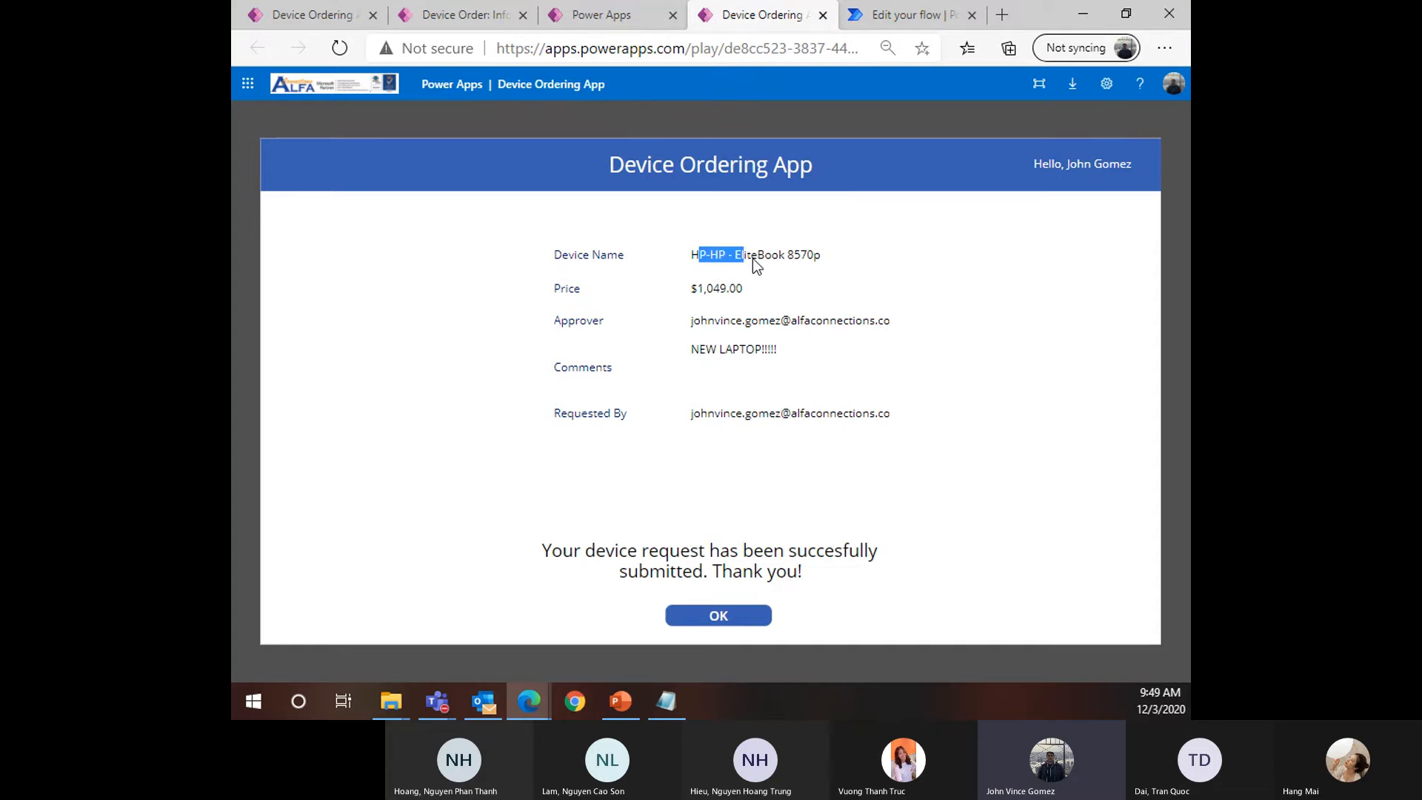
left_click_drag(752, 259, 825, 260)
left_click(812, 280)
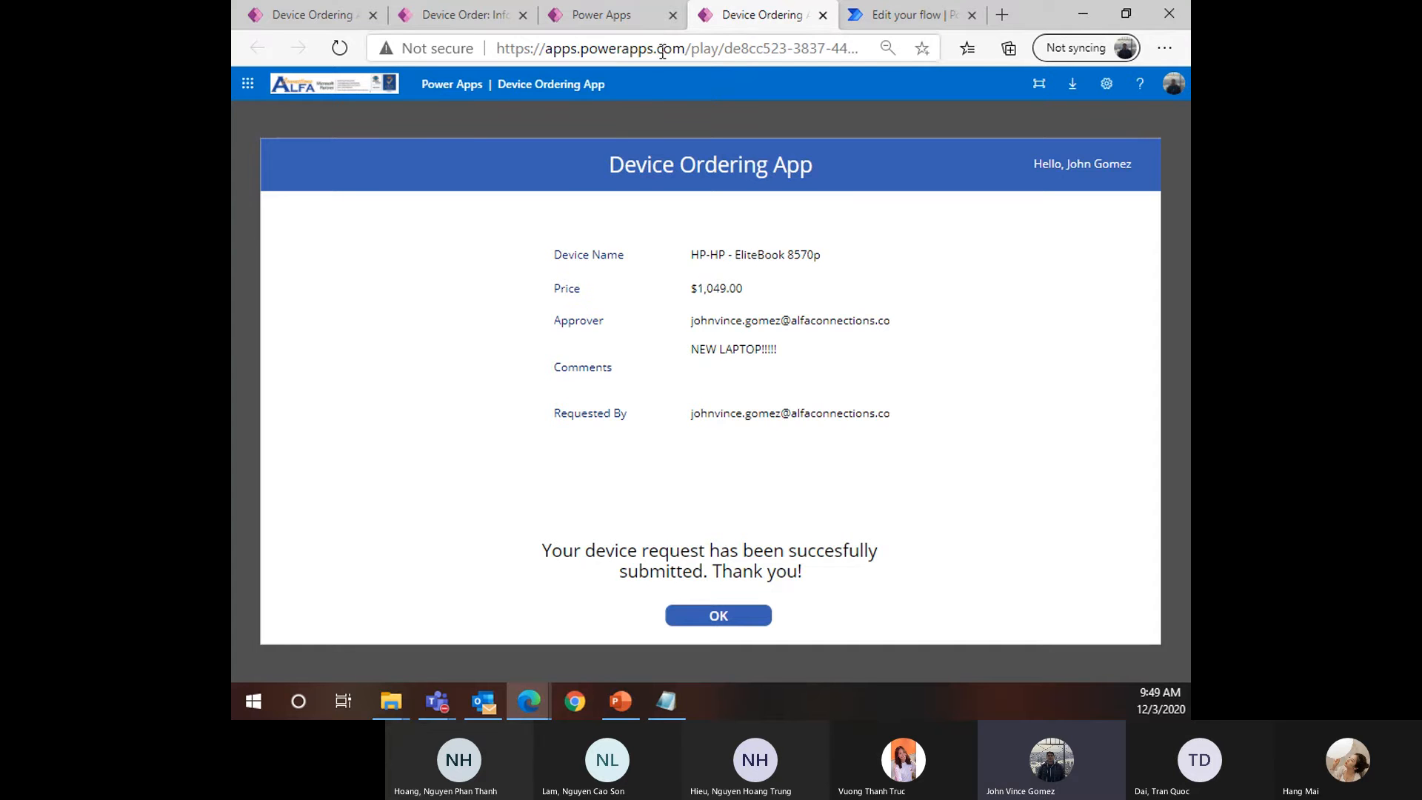
left_click(583, 16)
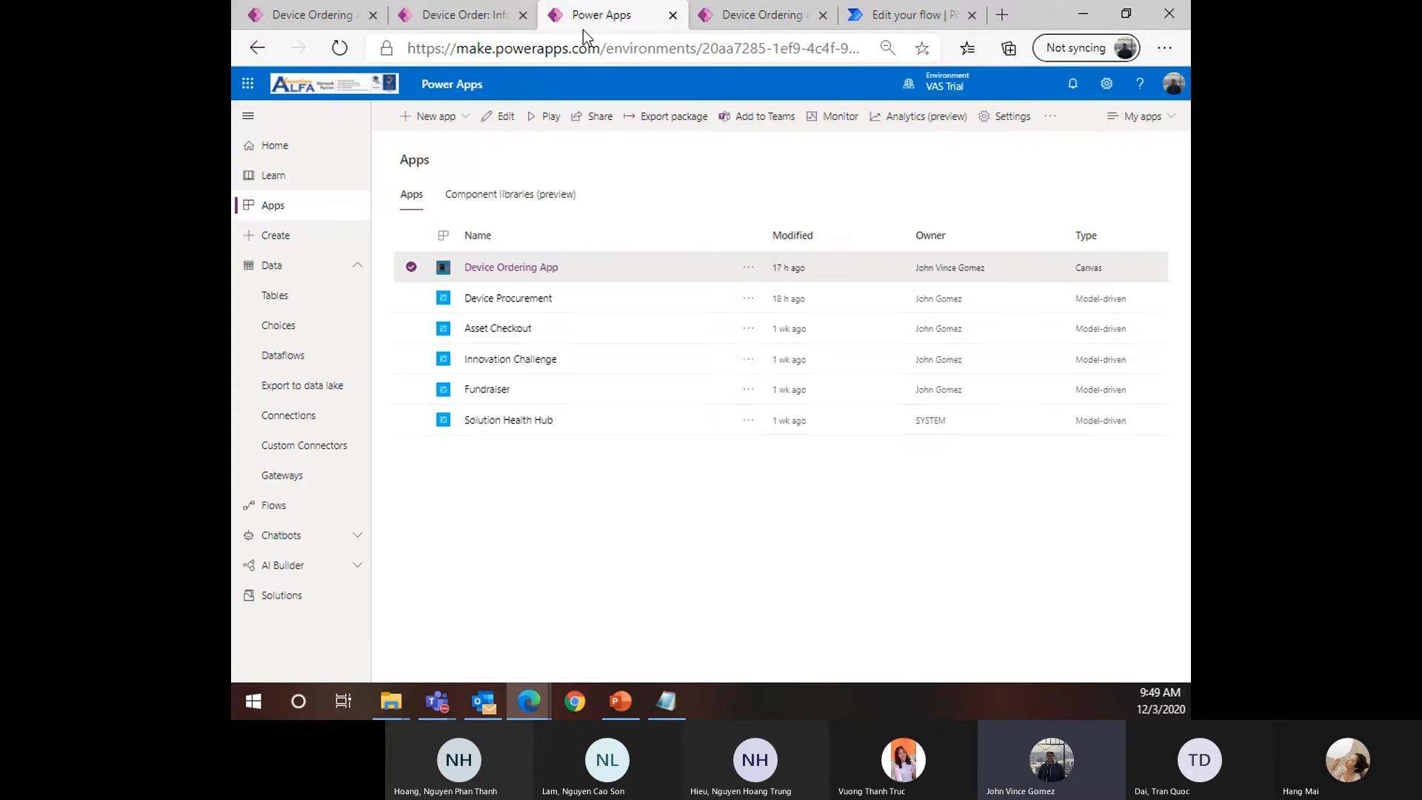
left_click(743, 20)
left_click(457, 20)
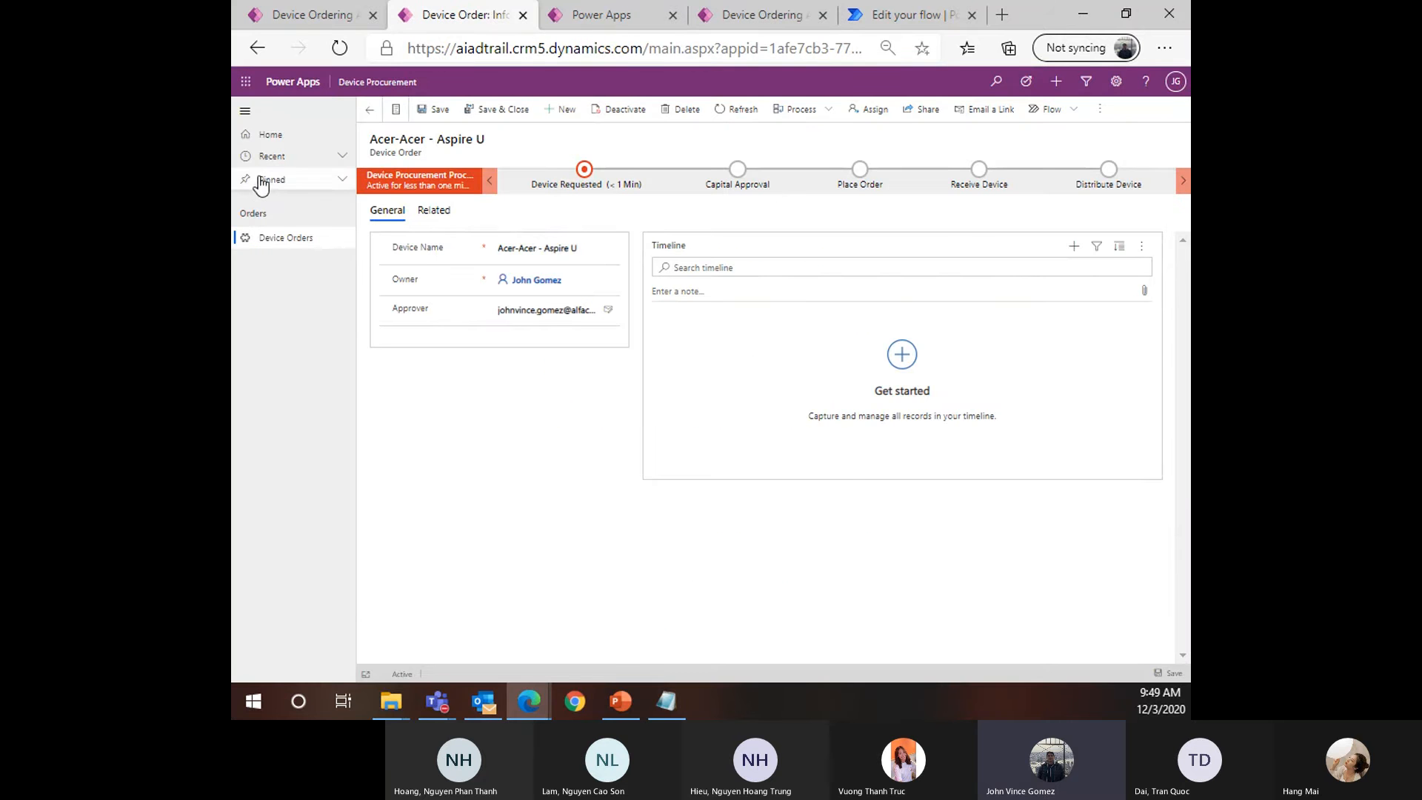
Find the new HP-HP - EliteBook 8570p row in the Device Order table's data
left_click(295, 20)
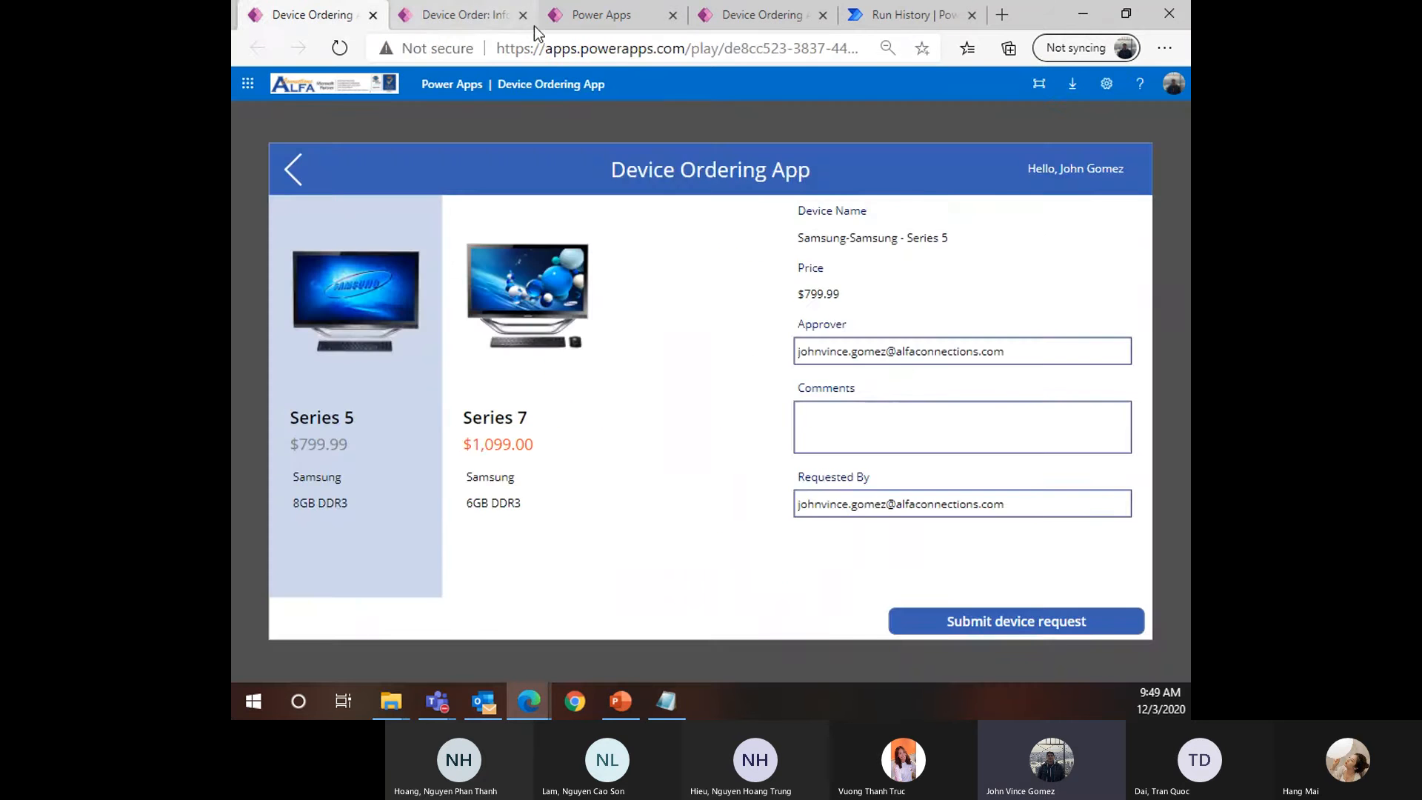
left_click(592, 18)
left_click(276, 297)
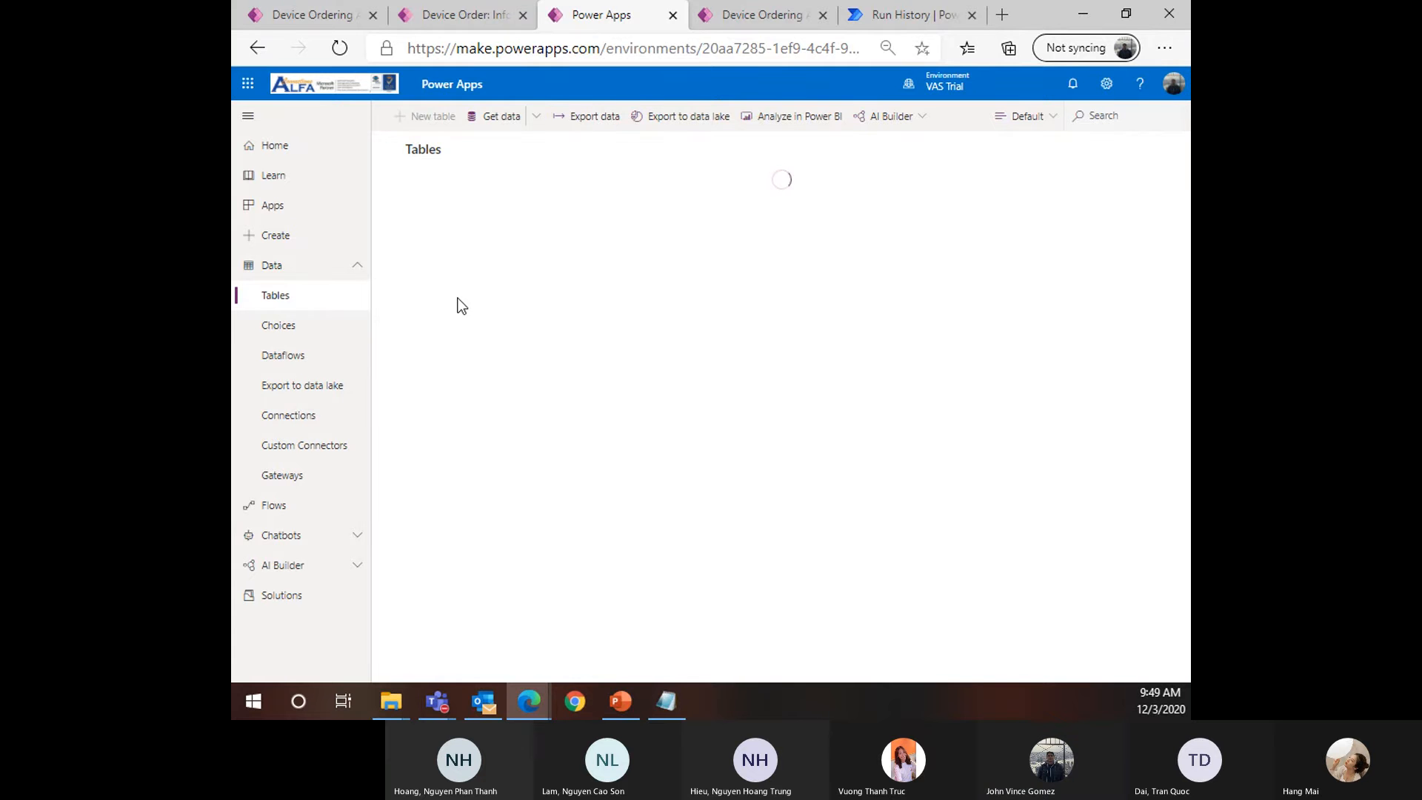
left_click(439, 412)
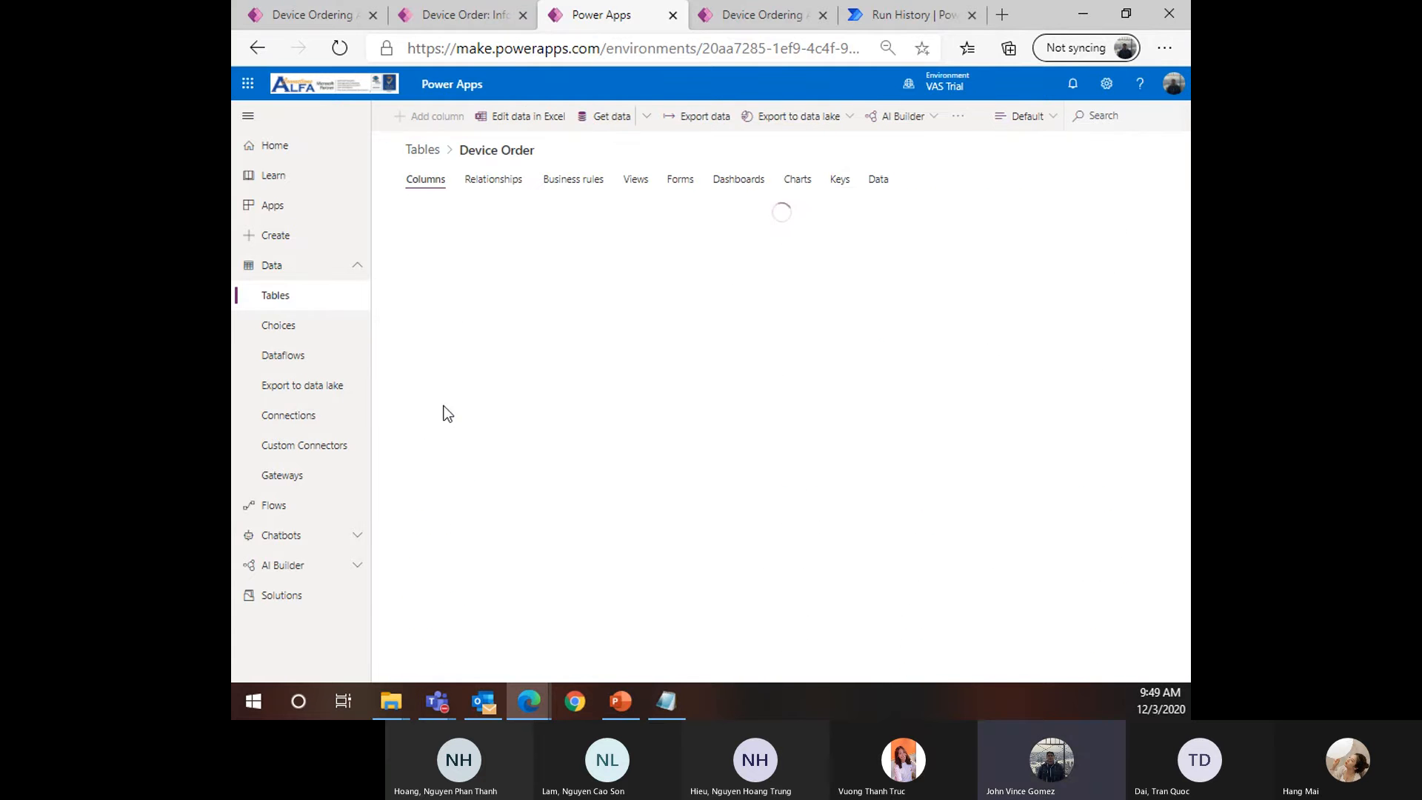
left_click(877, 180)
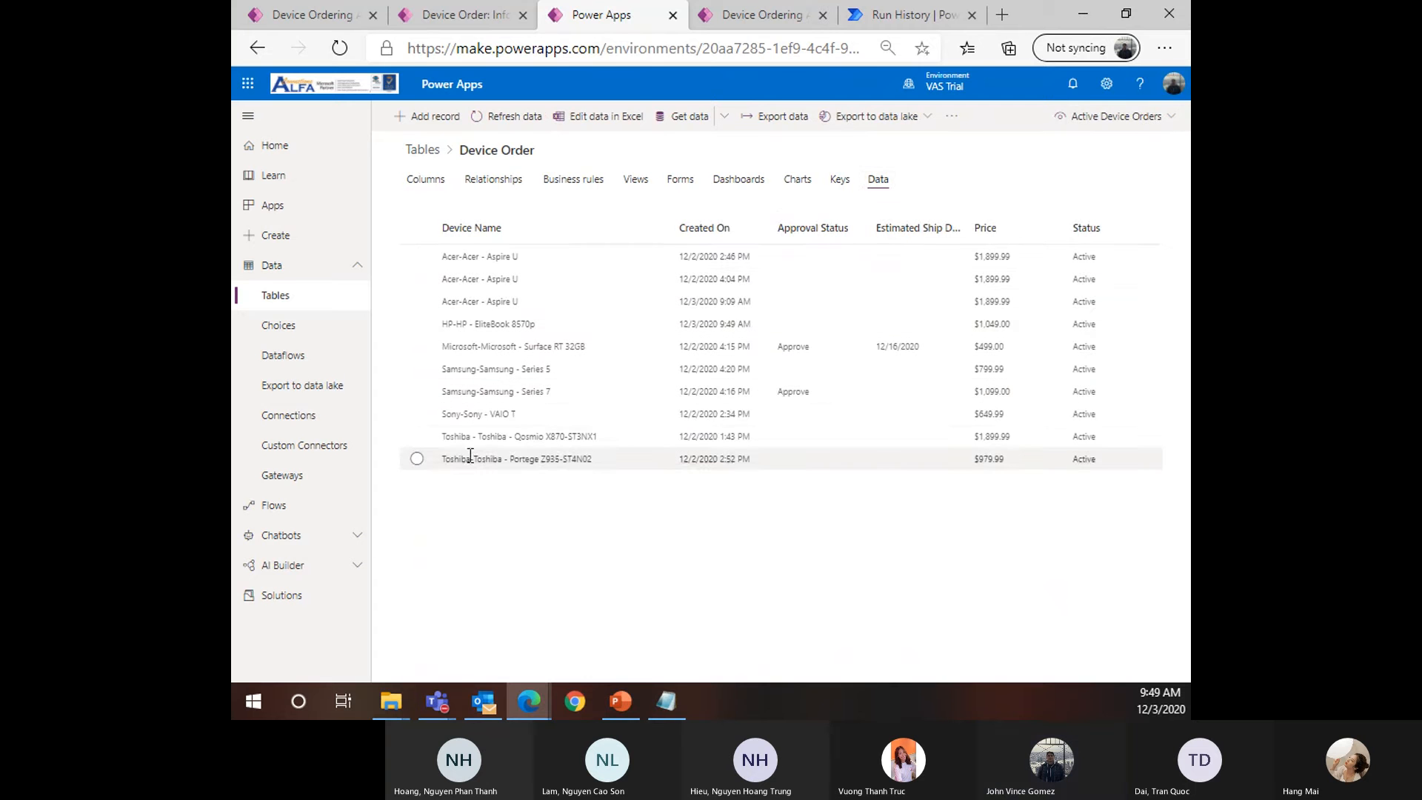
left_click_drag(570, 325, 469, 326)
left_click(585, 326)
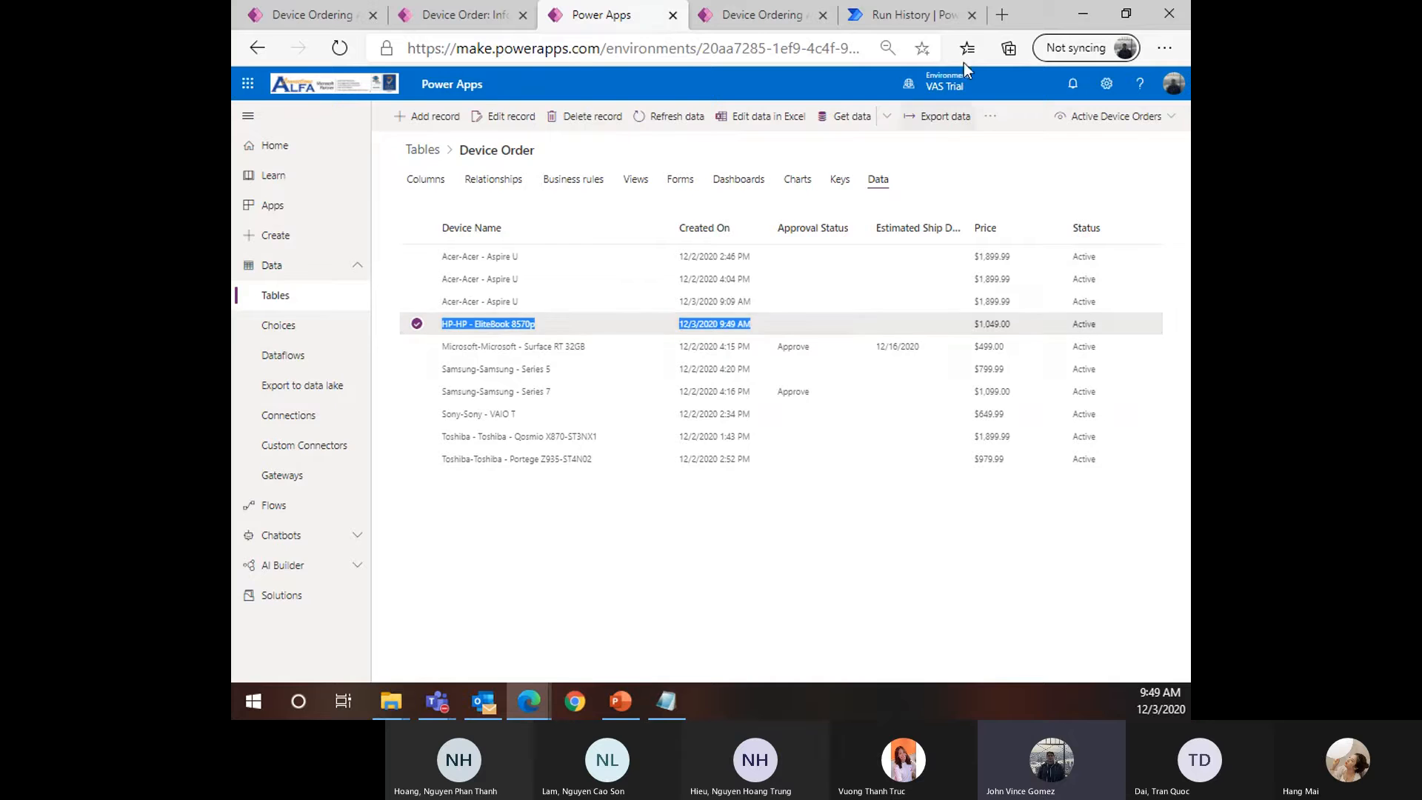
left_click(915, 15)
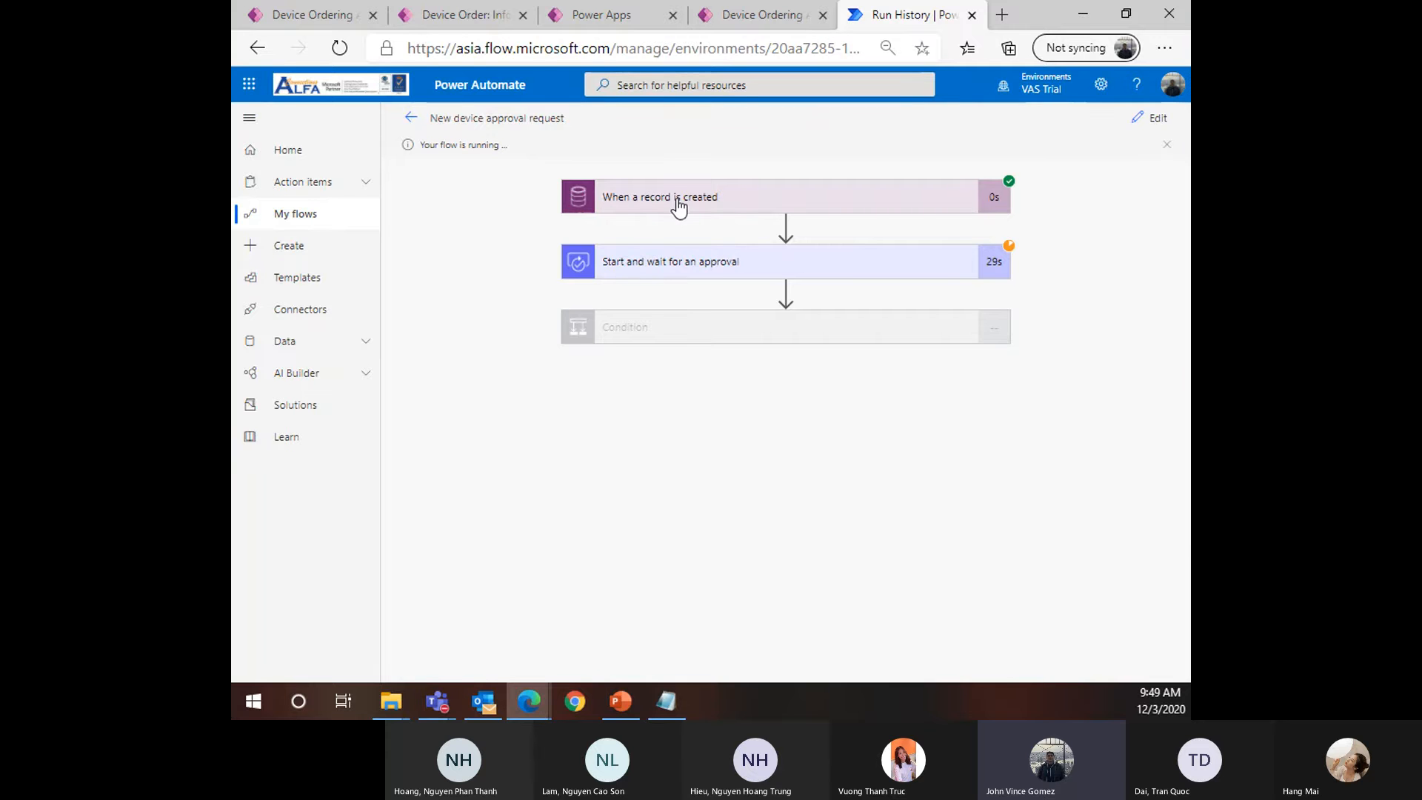
Inspect the trigger outputs showing comment 'NEW LAPTOP!!!!!' and expand the waiting approval step
left_click(992, 196)
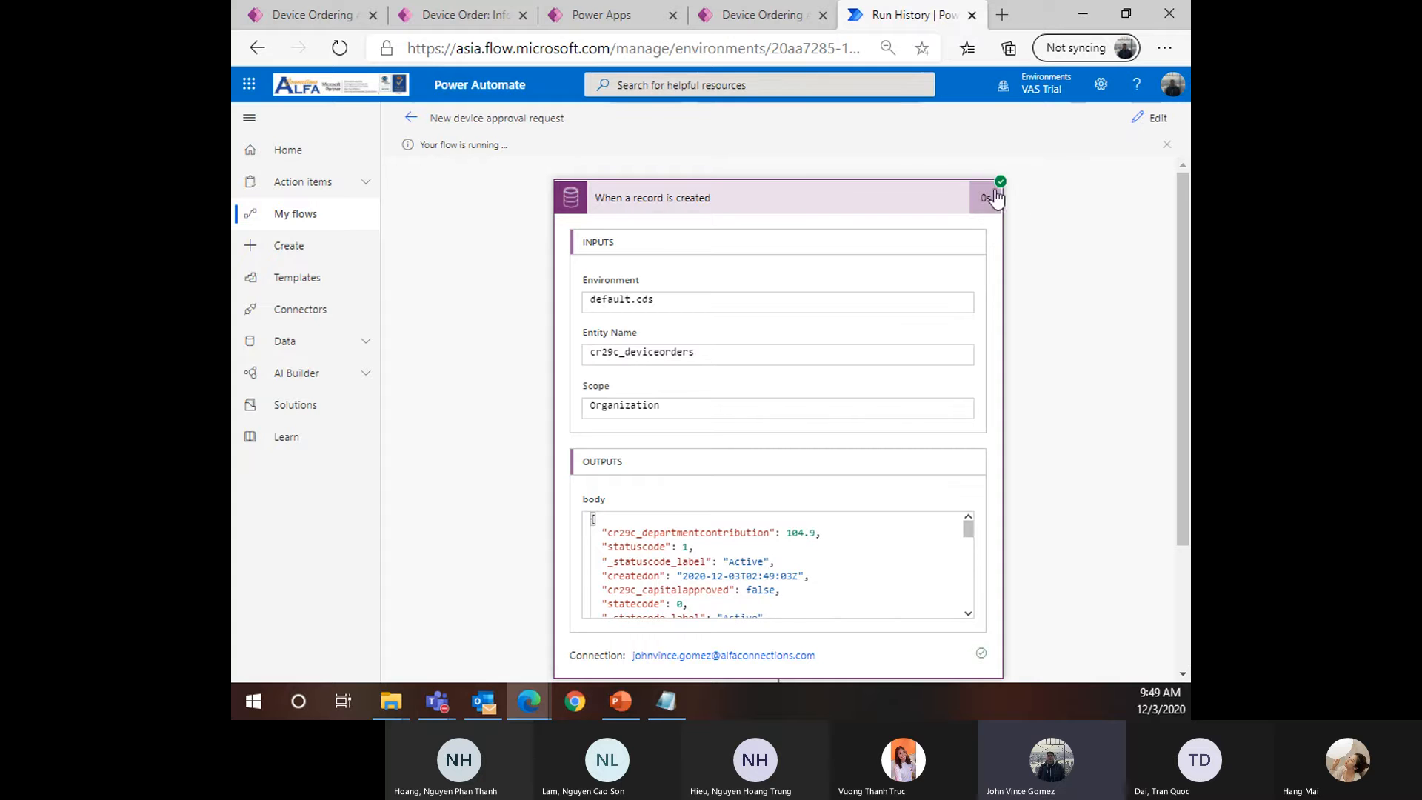
scroll(1028, 386, "down", 1)
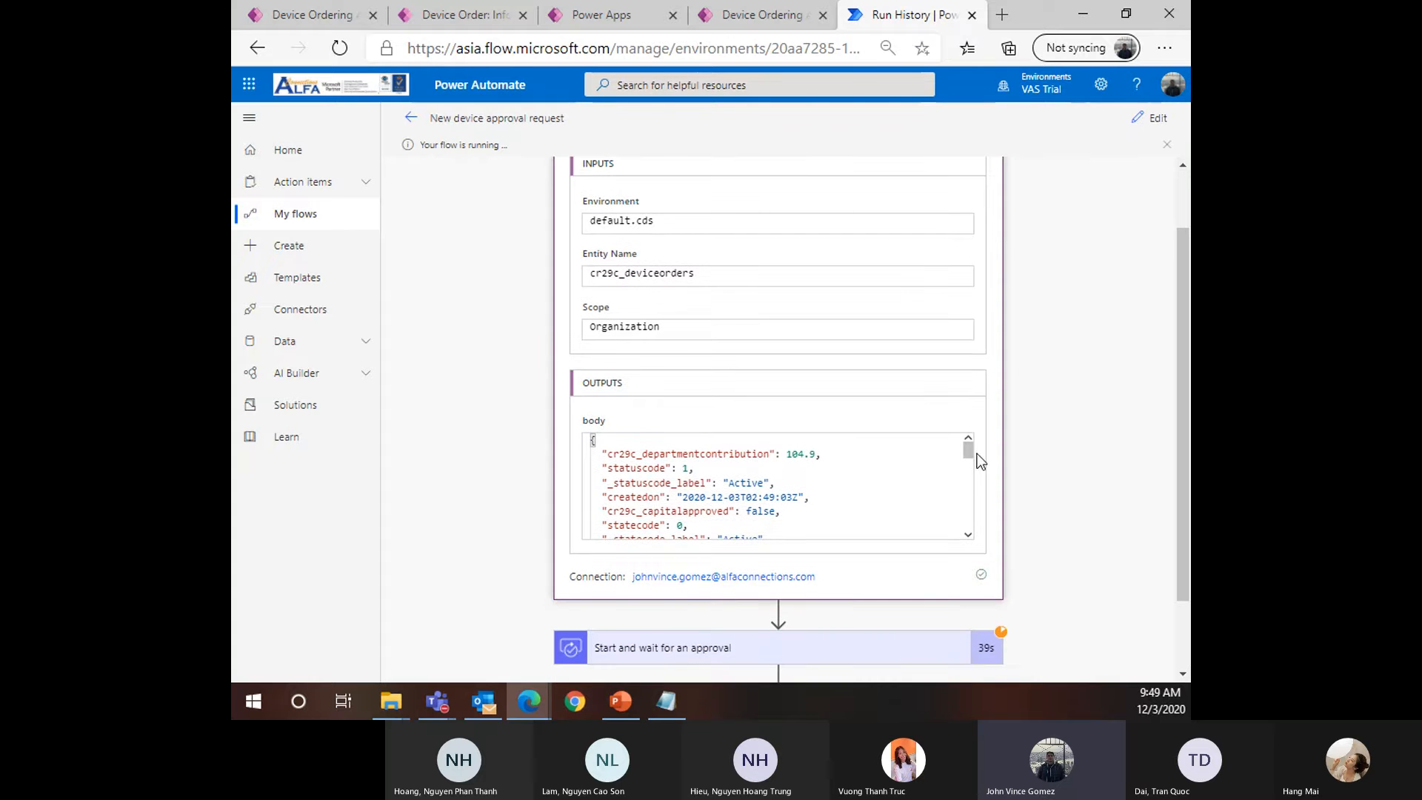
left_click_drag(971, 453, 967, 472)
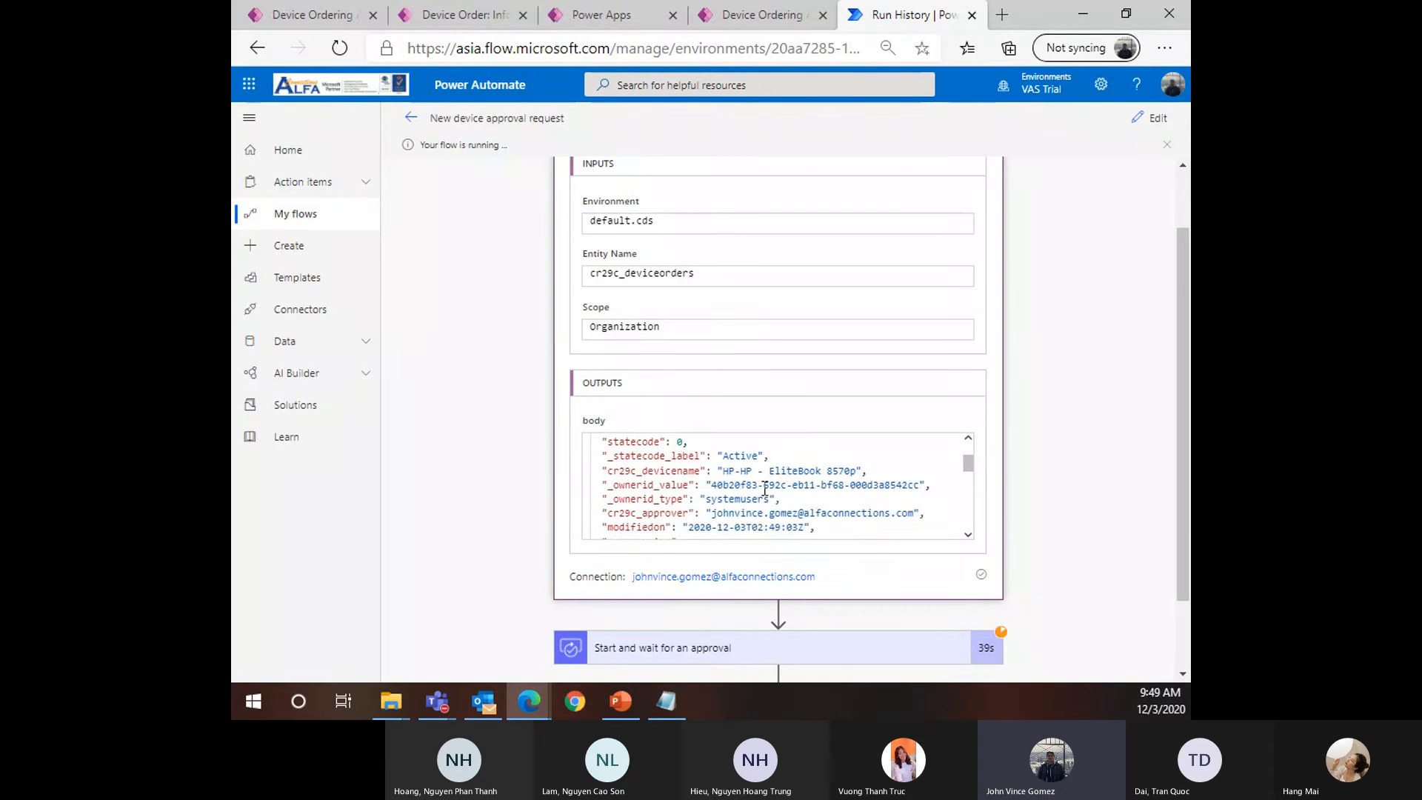
scroll(742, 492, "down", 10)
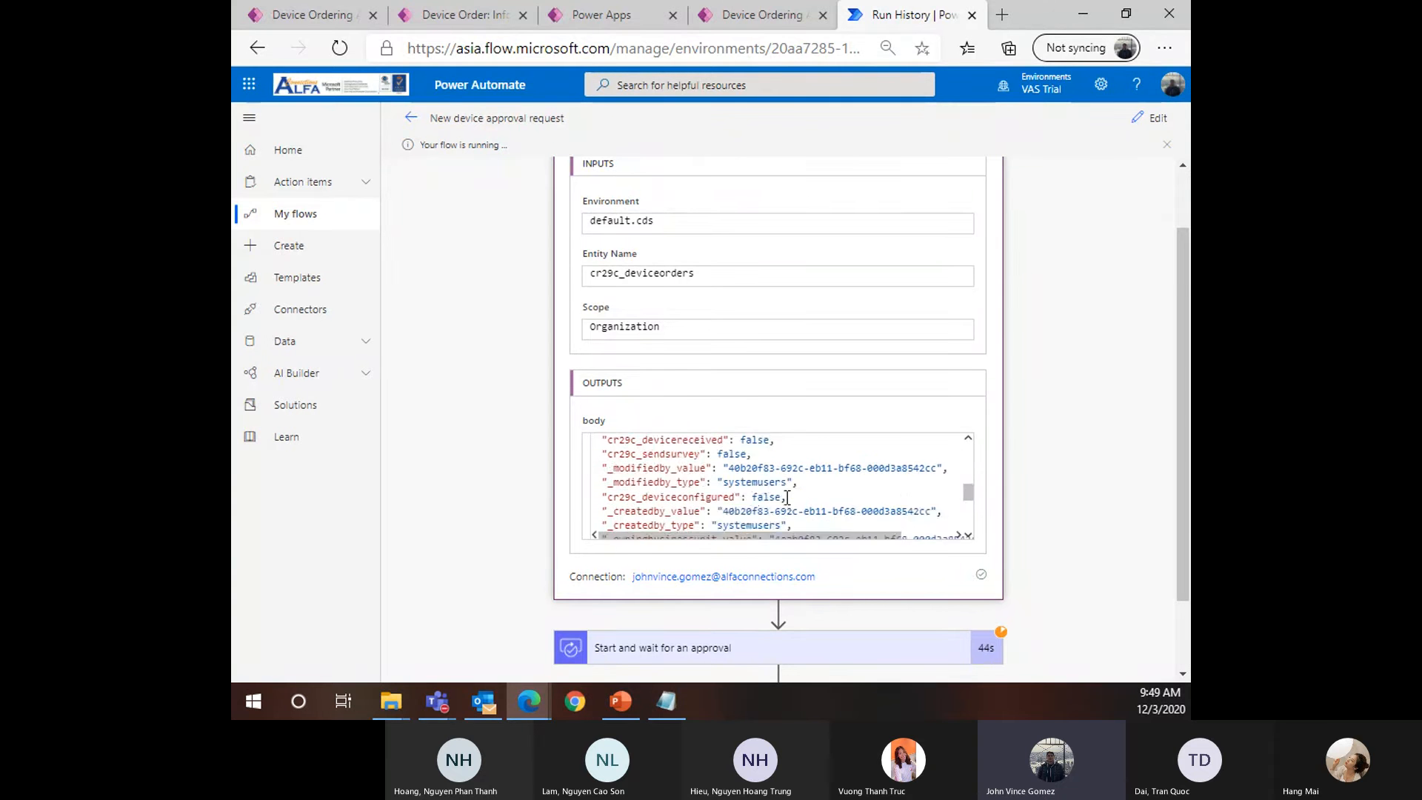
scroll(925, 407, "up", 2)
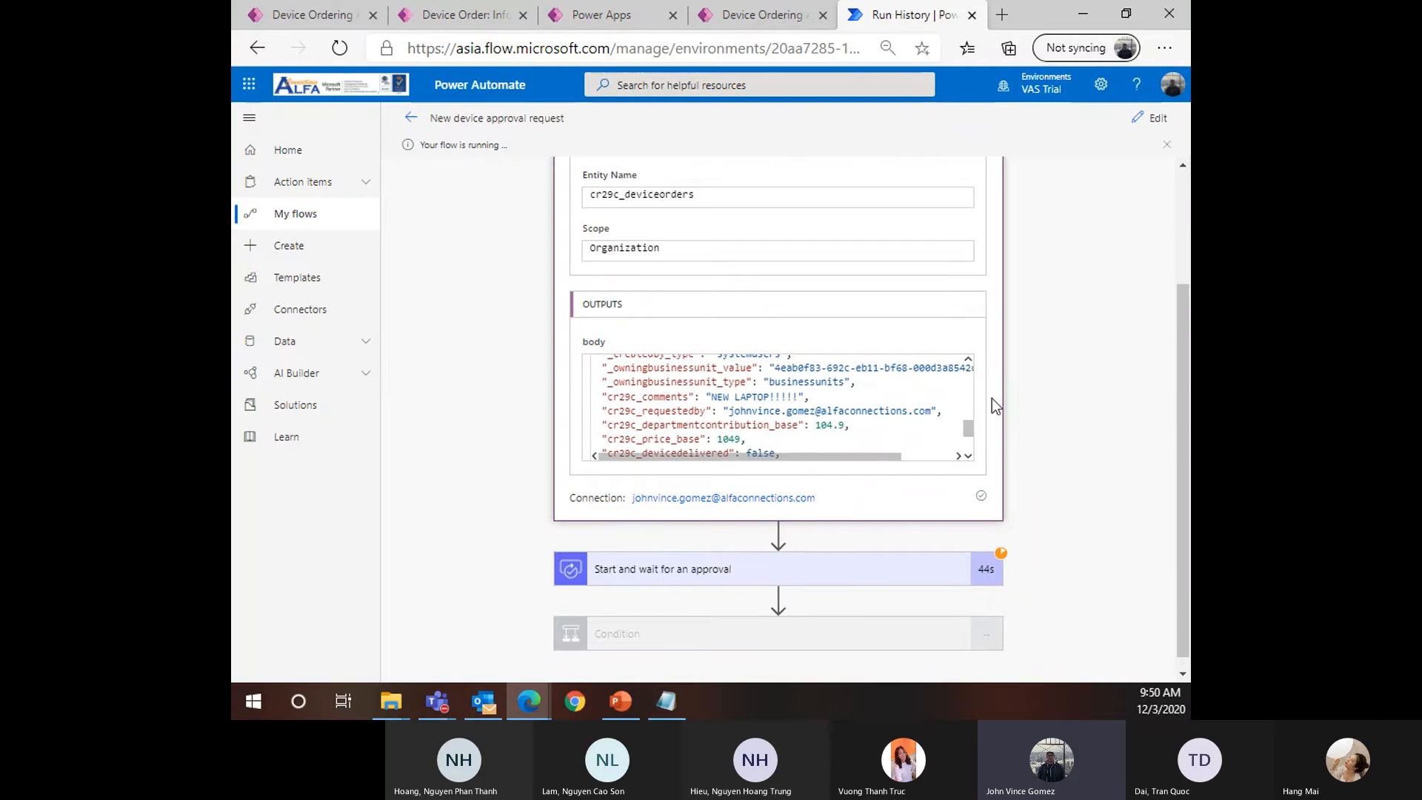
scroll(953, 537, "down", 1)
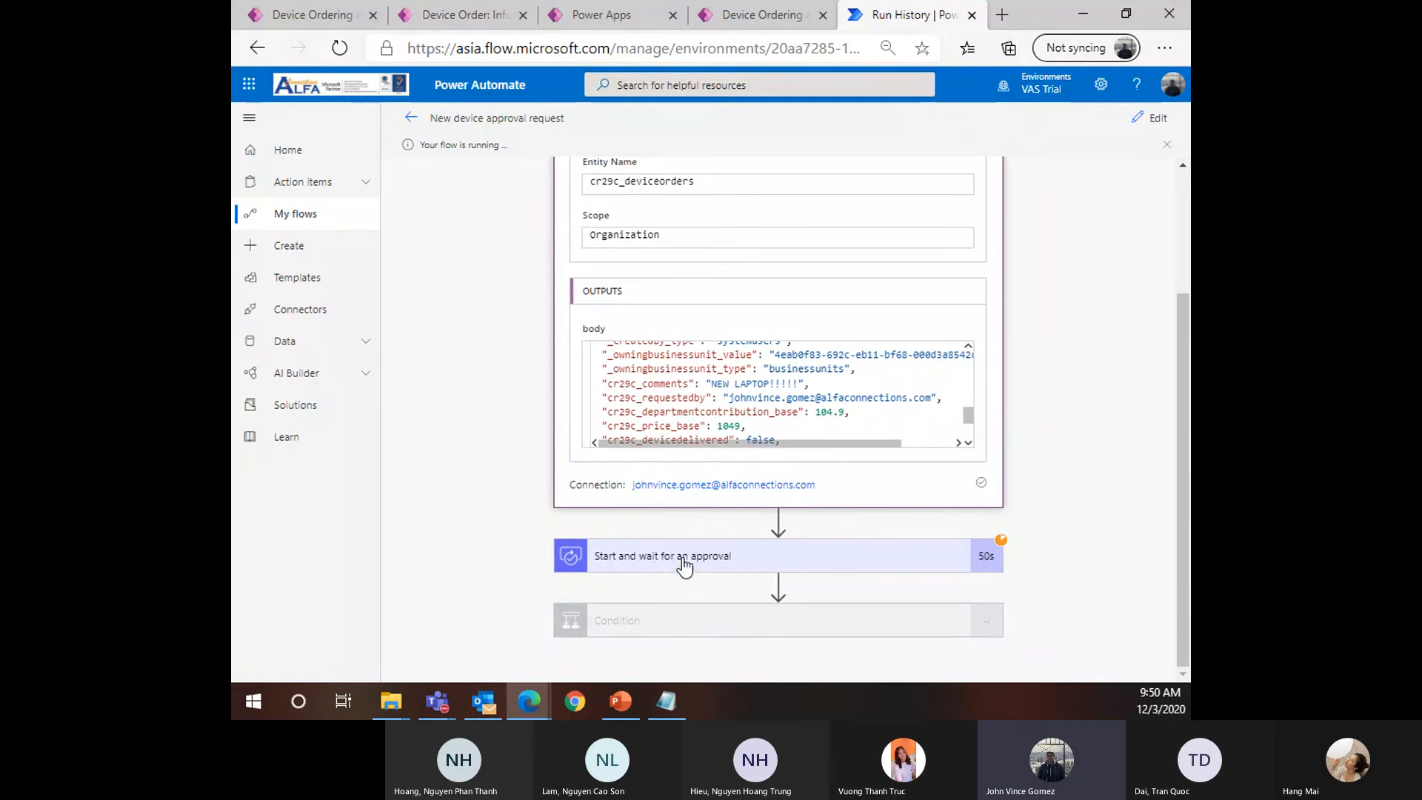
left_click(744, 572)
scroll(710, 523, "down", 2)
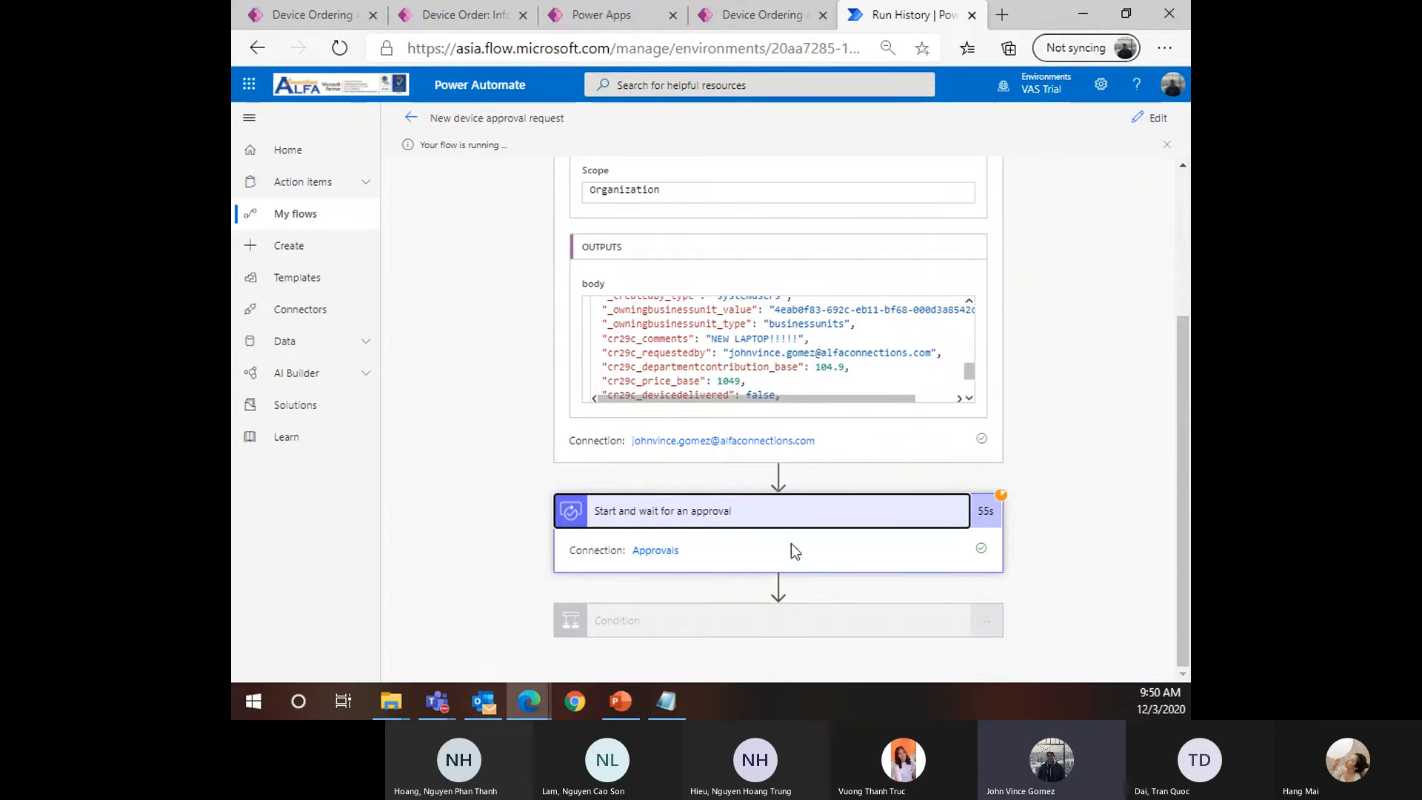
left_click(483, 701)
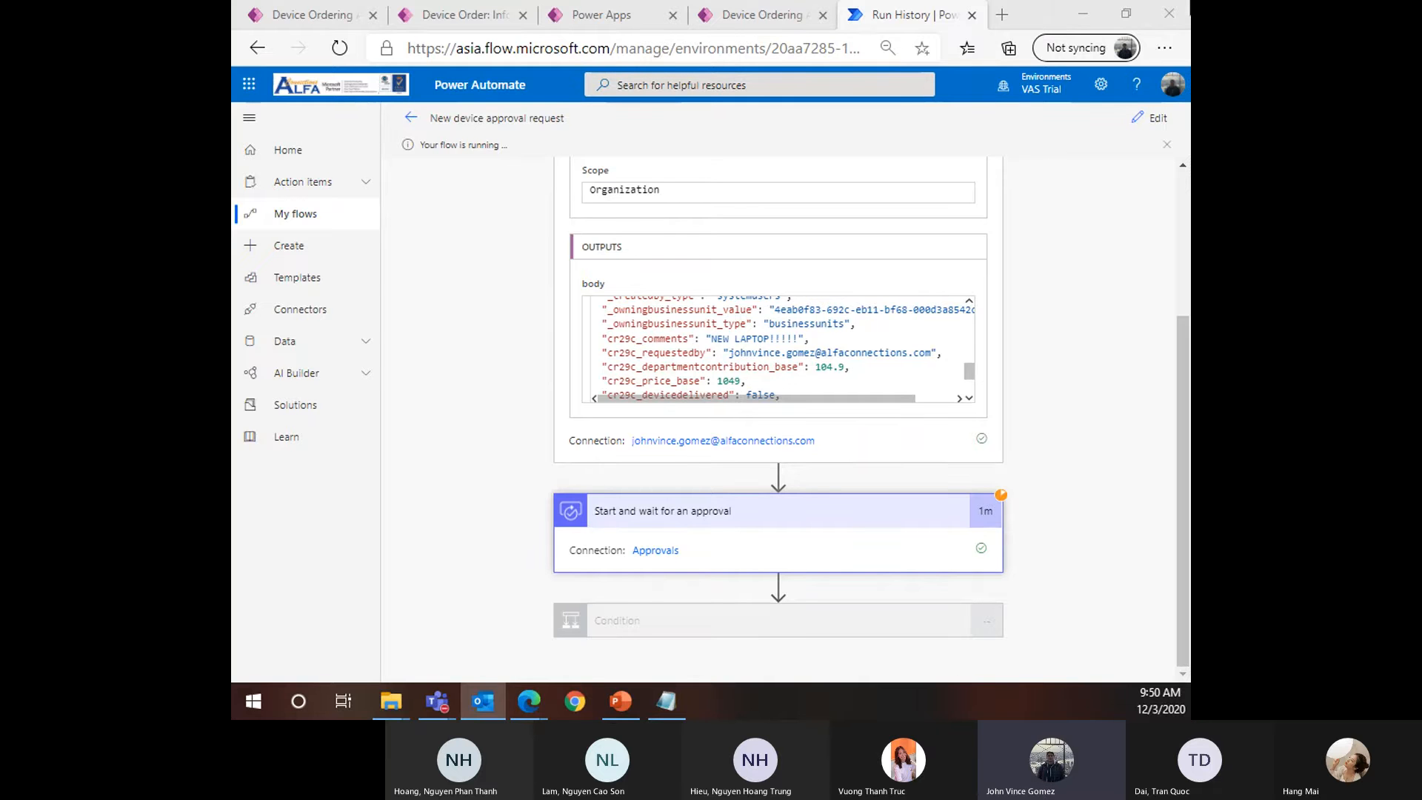
Open flow.microsoft.com in a new browser tab
left_click(1005, 20)
type("make")
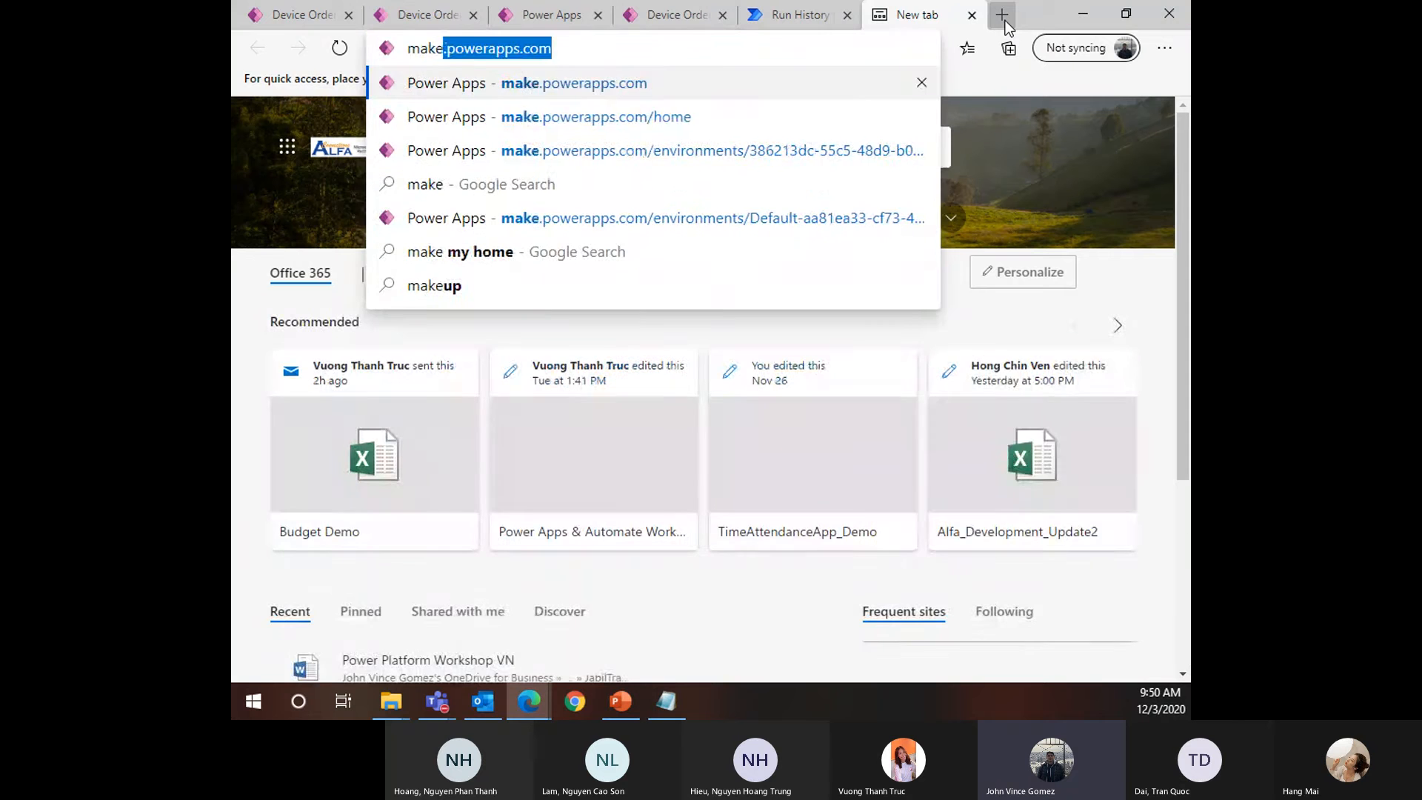
key("BackSpace")
key("BackSpace")
key("BackSpace")
key("BackSpace")
key("BackSpace")
type("gl")
key("BackSpace")
key("BackSpace")
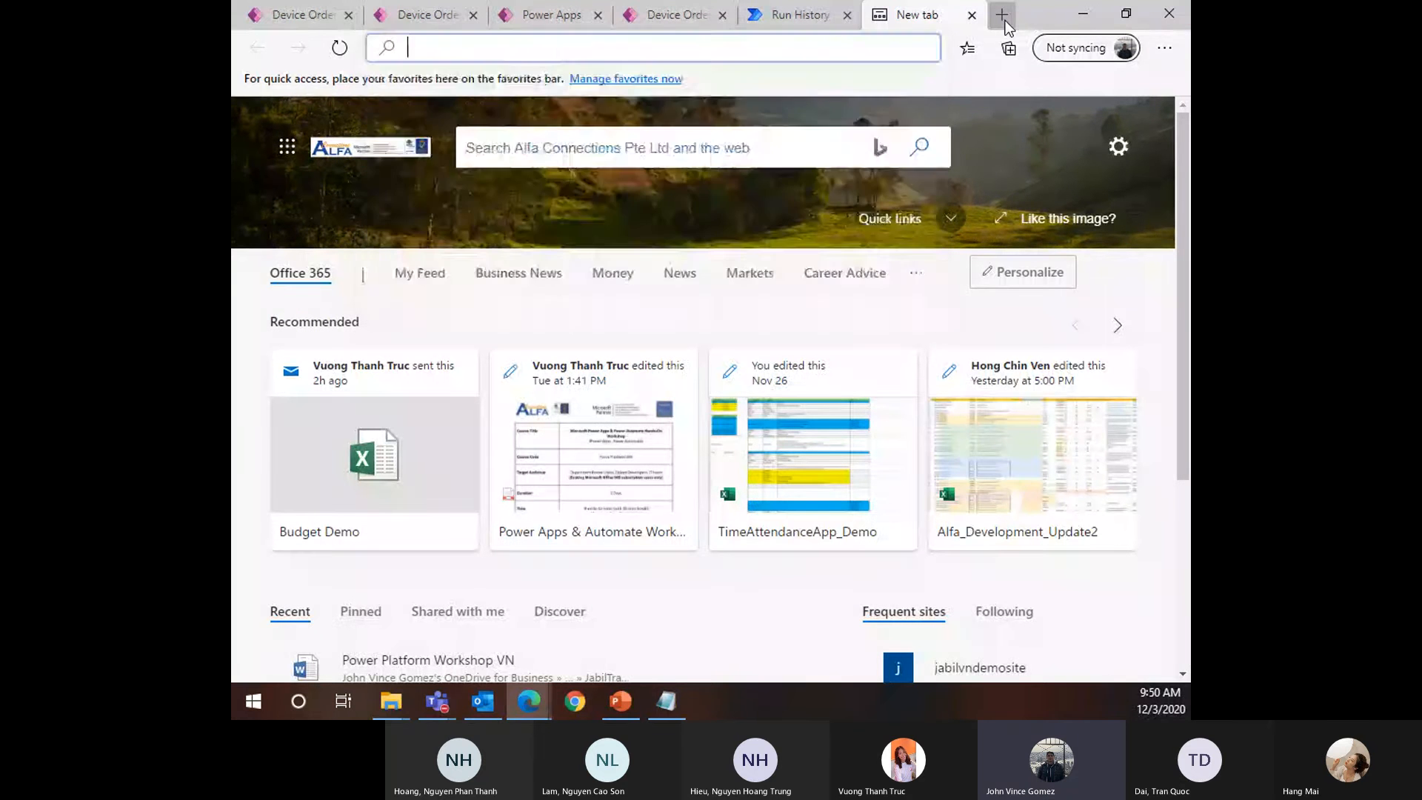
type("flo")
key("Return")
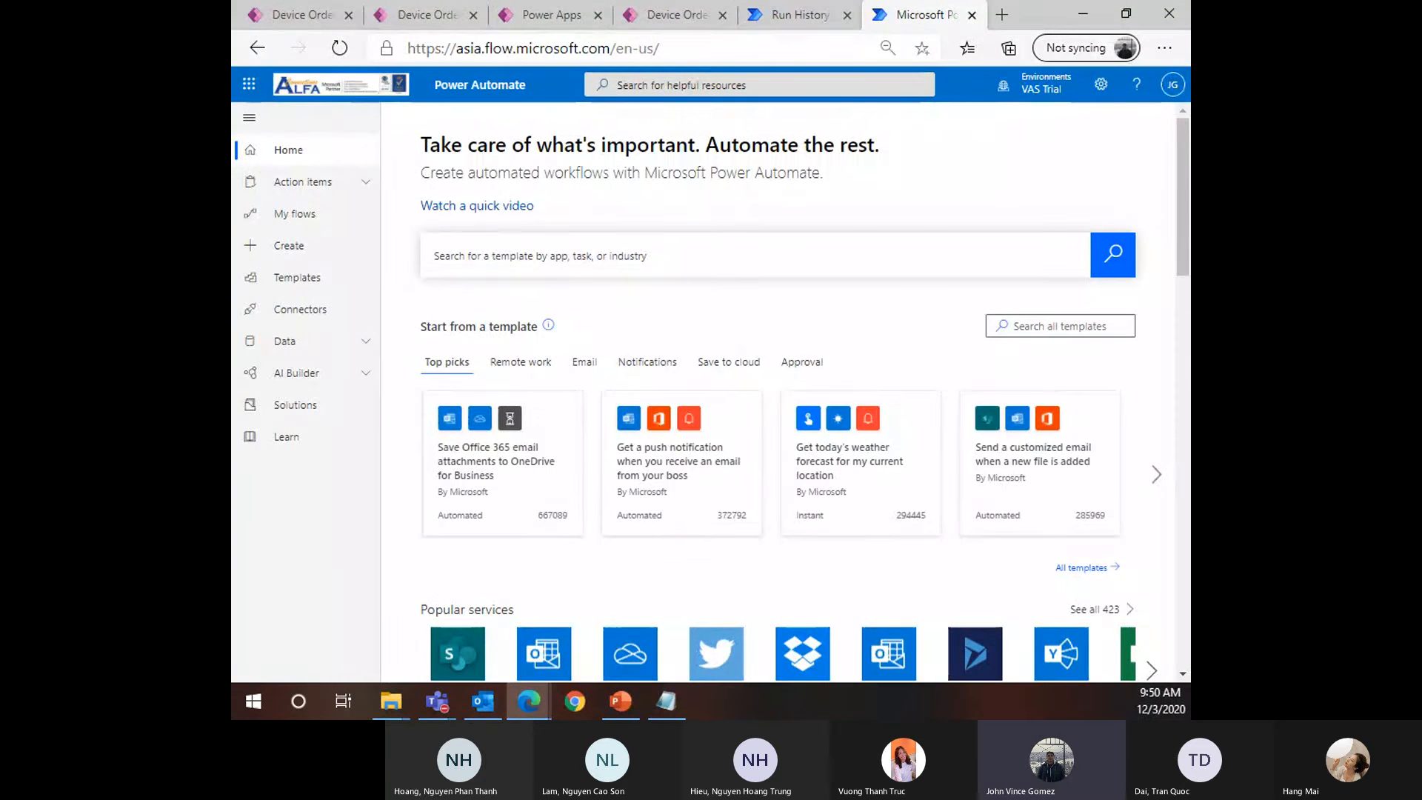
Go to Action items > Approvals and check the Sent, History and Received tabs
left_click(308, 184)
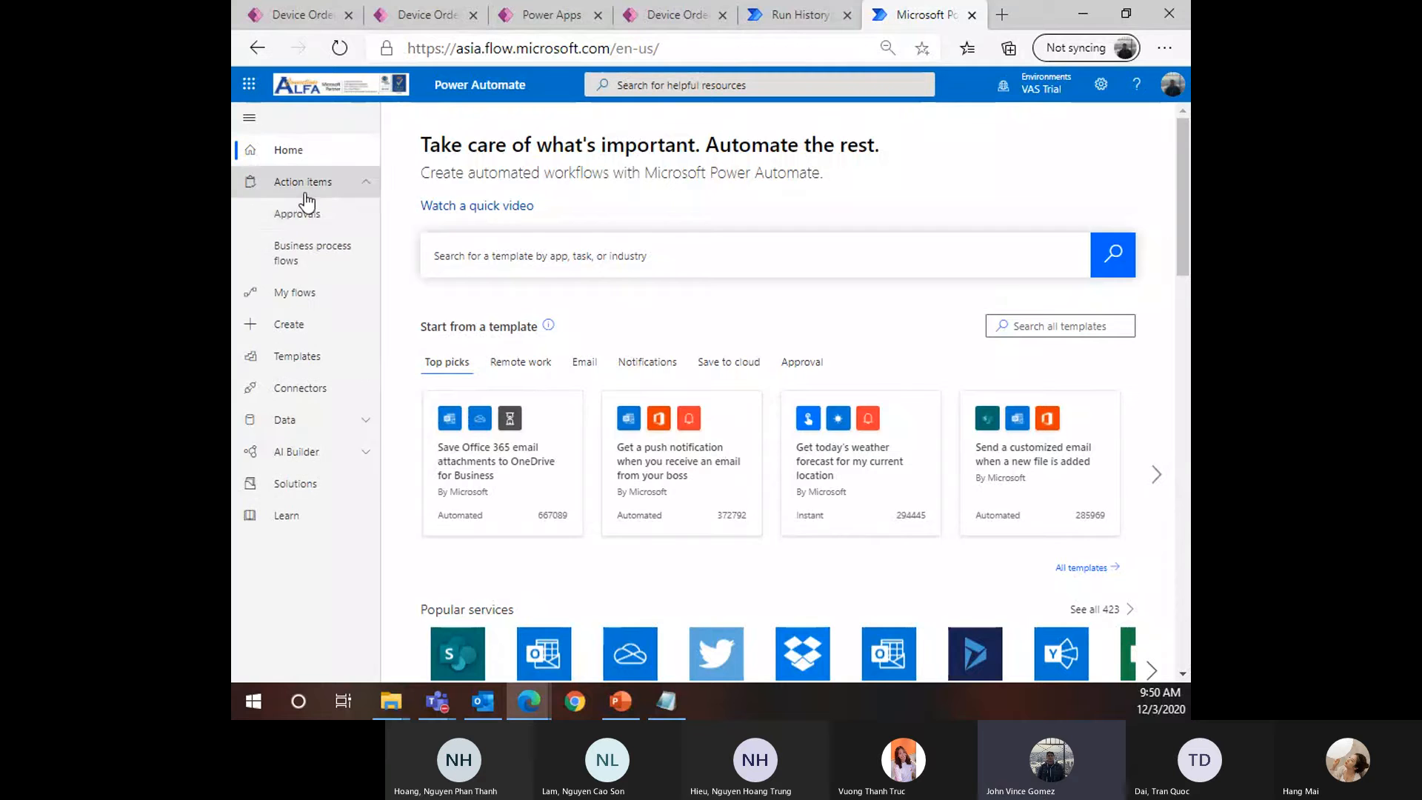
left_click(309, 228)
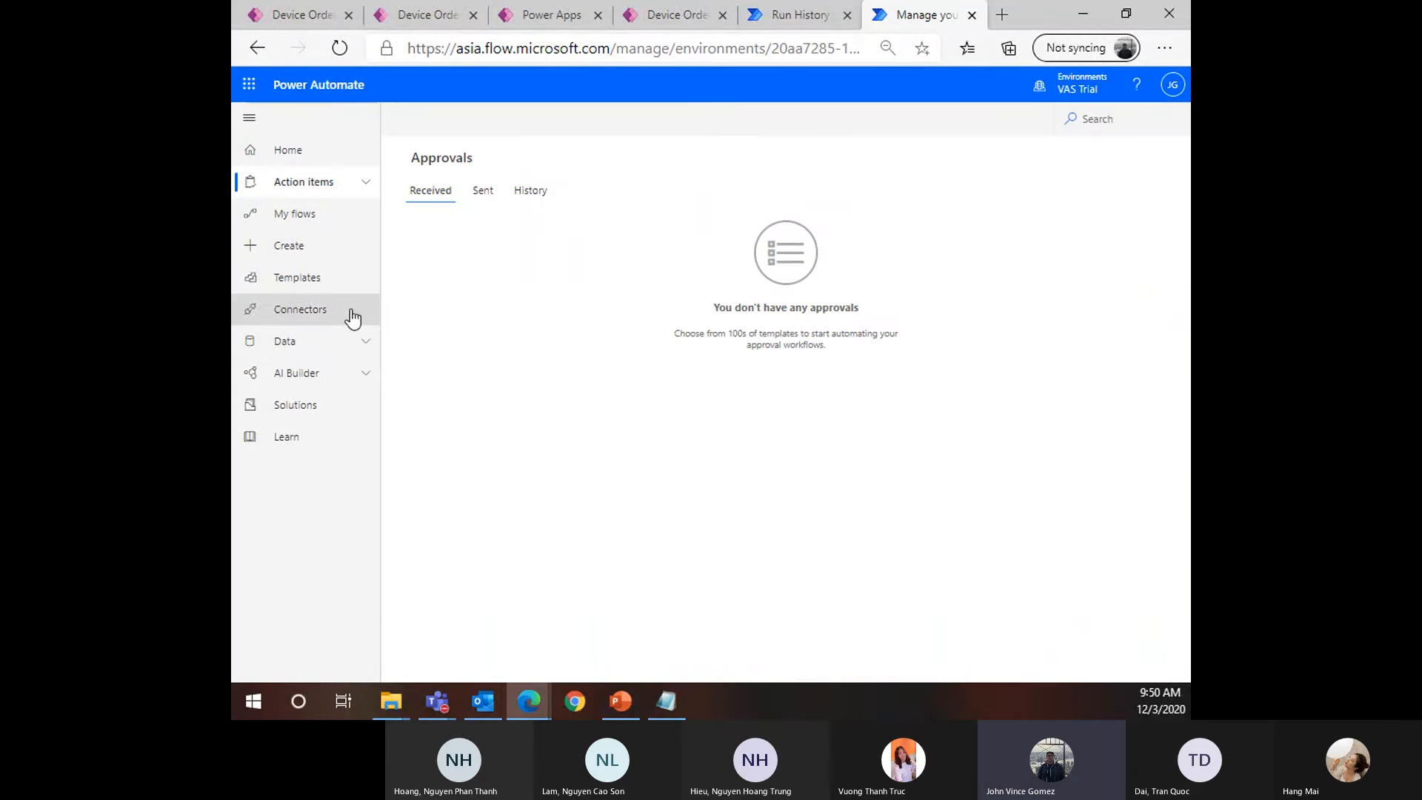
left_click(485, 194)
left_click(530, 194)
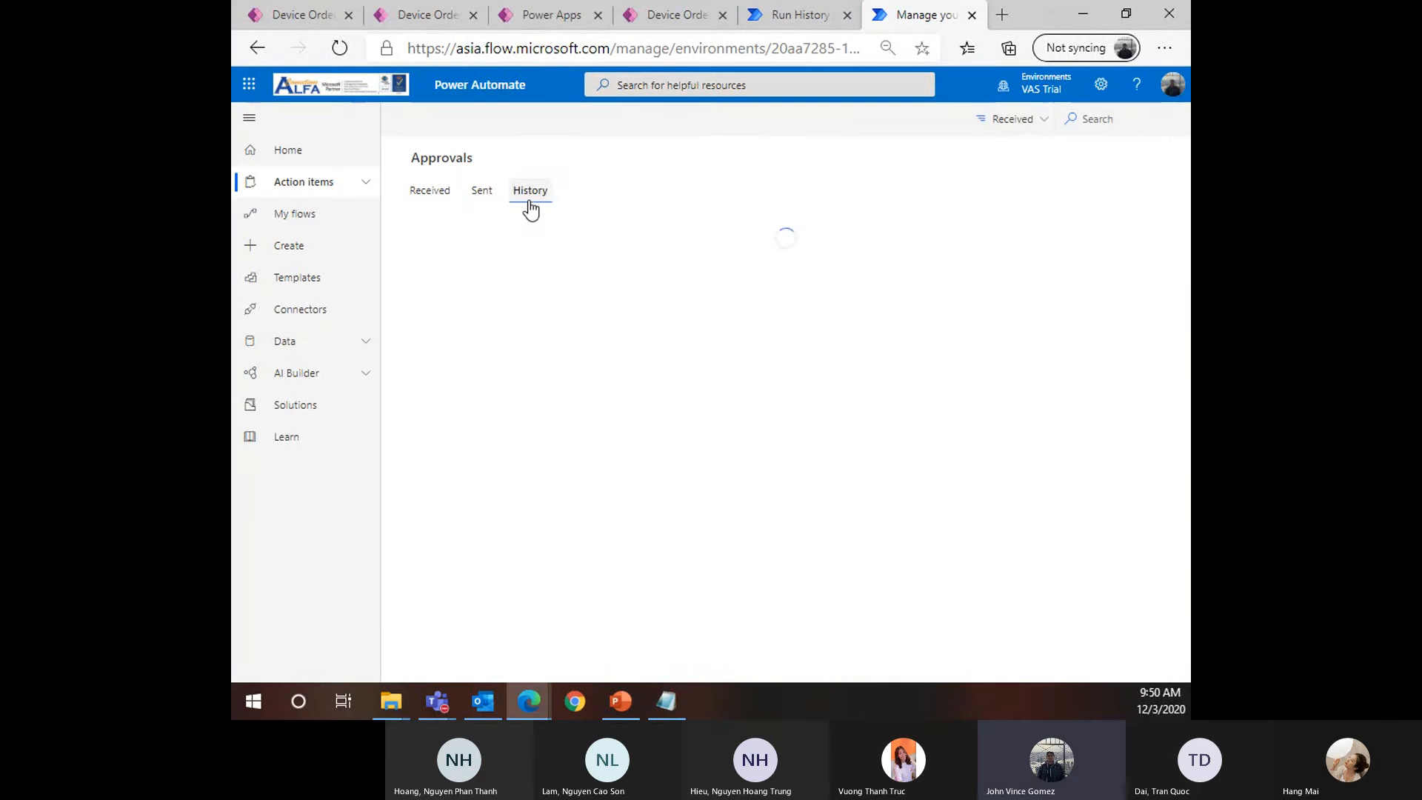
left_click(436, 194)
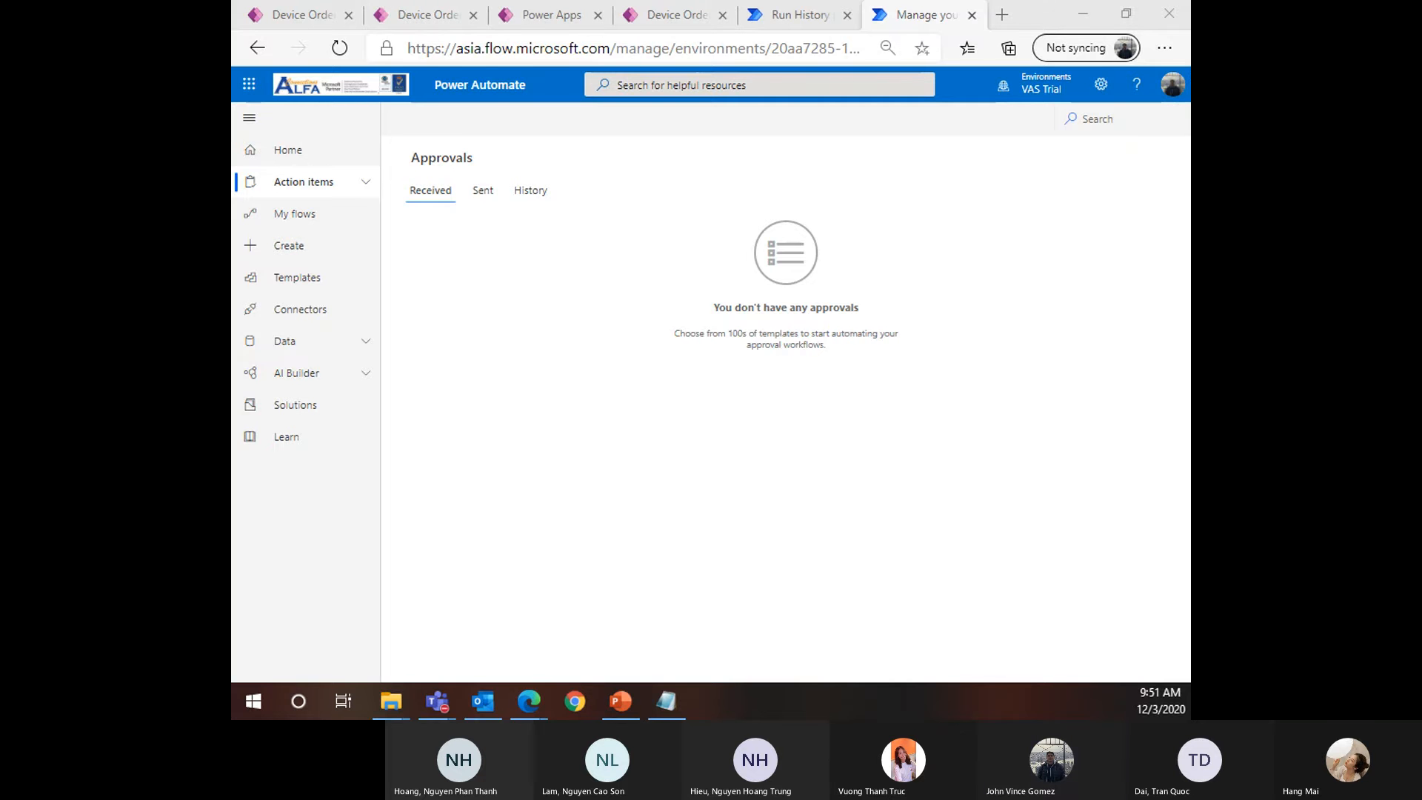
Submit an HP Pavilion dv6 device request with the comment 'LAPTOP PLEASE'
left_click(664, 21)
left_click(705, 633)
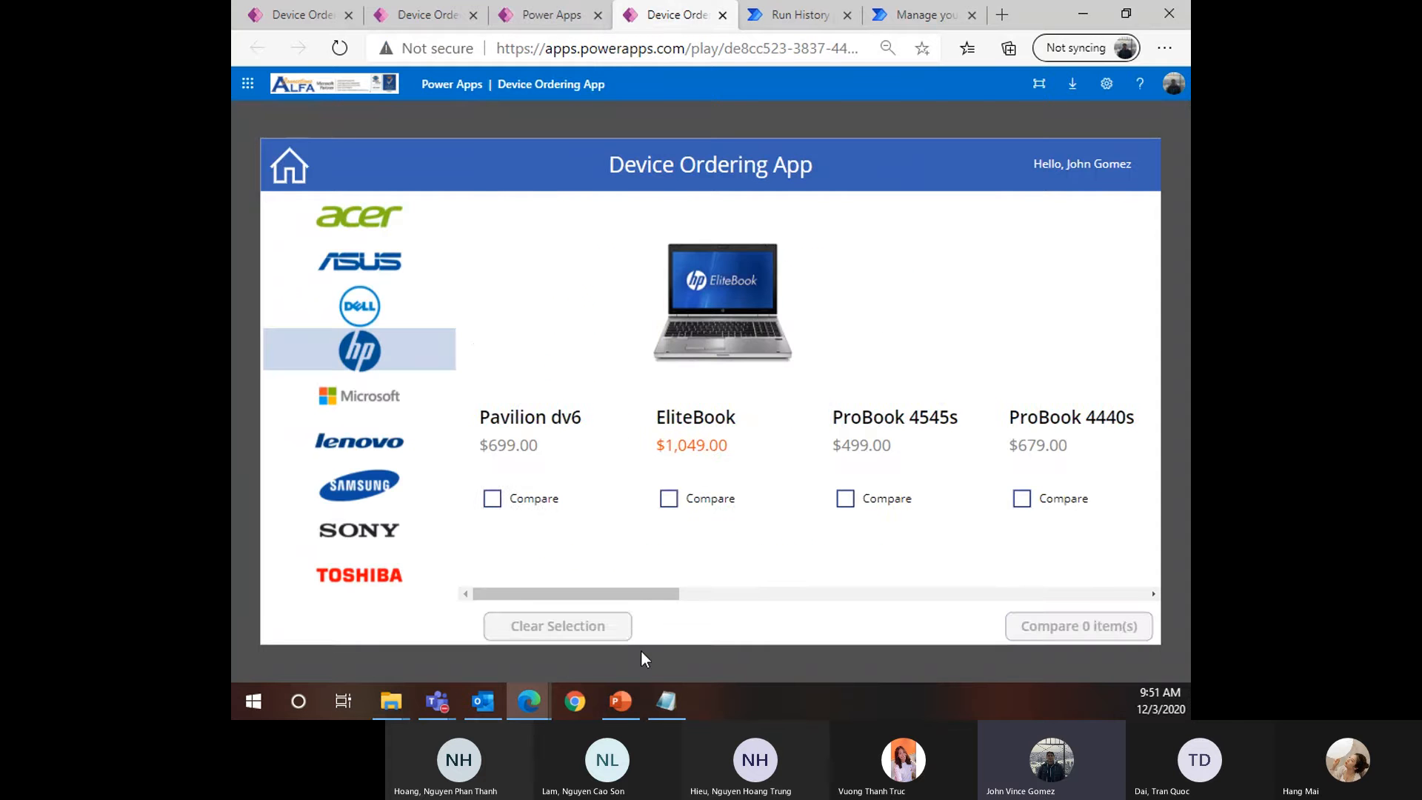
left_click(492, 498)
left_click(410, 489)
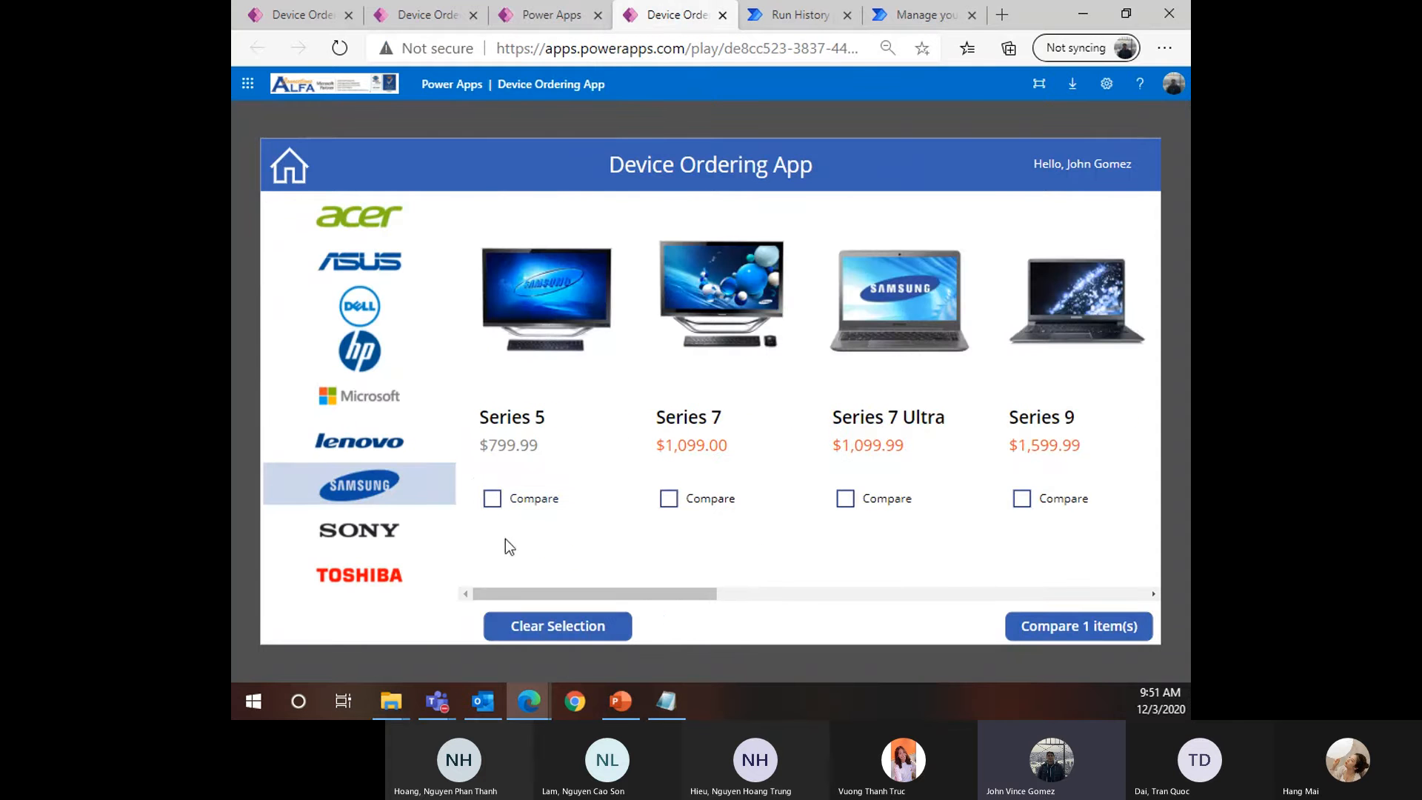
left_click(1041, 633)
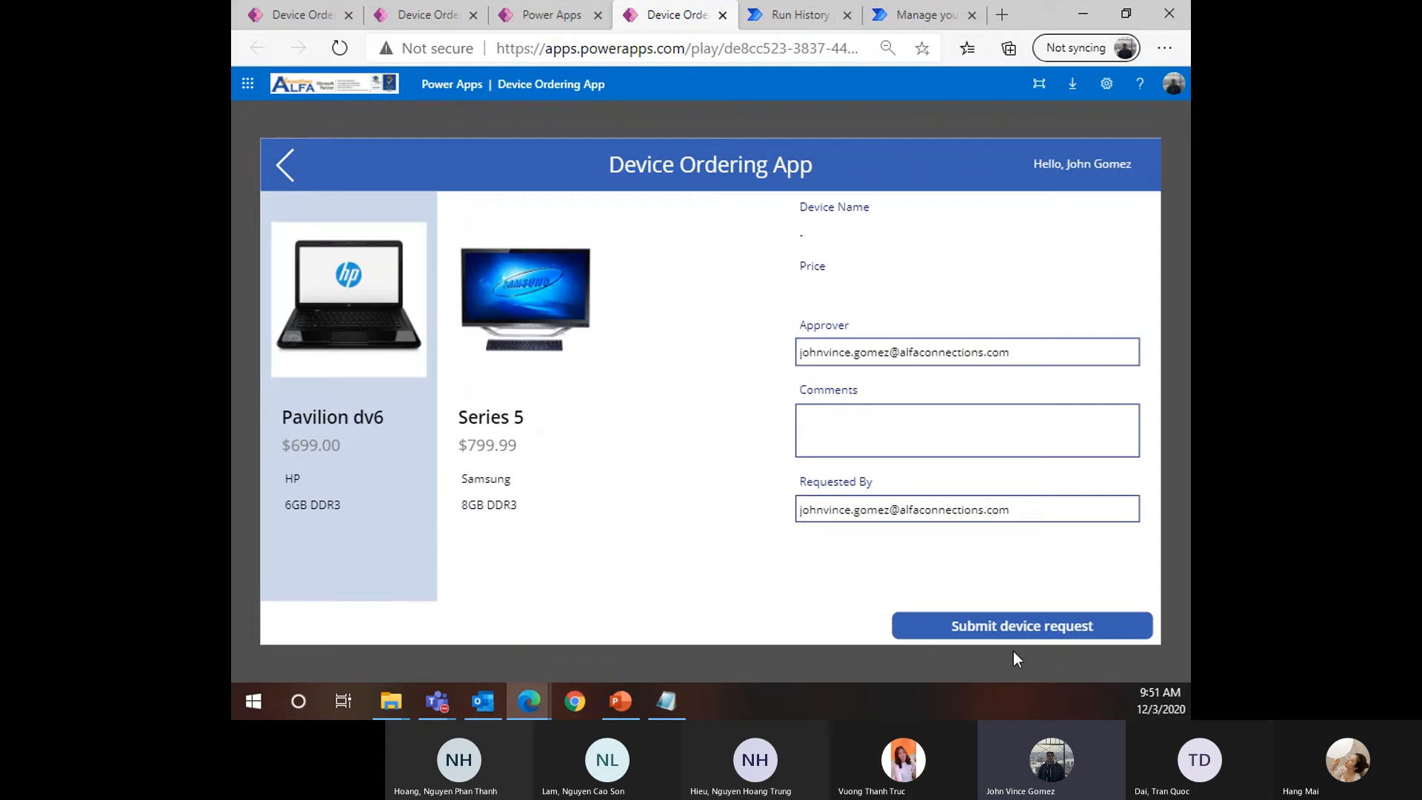
left_click(851, 448)
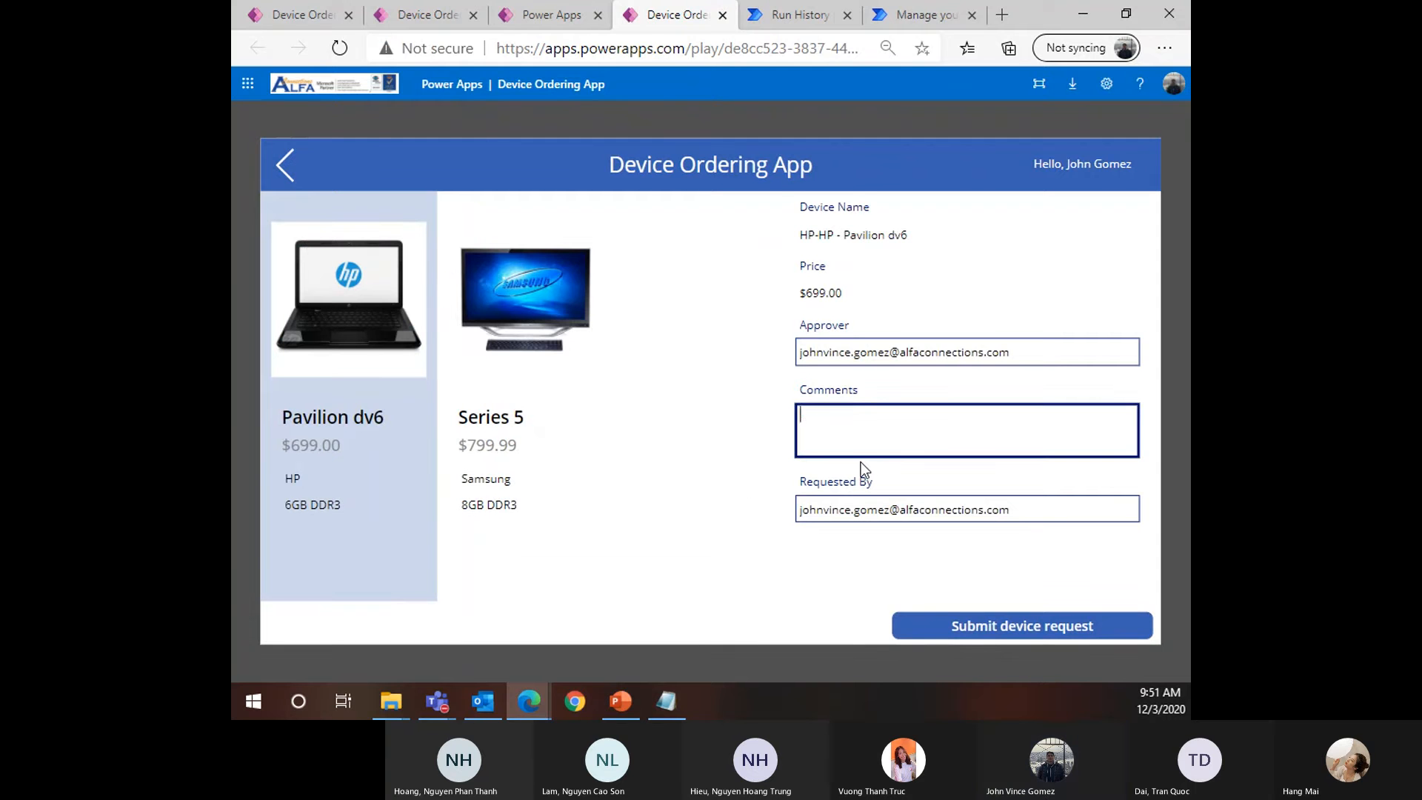
type("LAPTOP PLEASE")
left_click(997, 634)
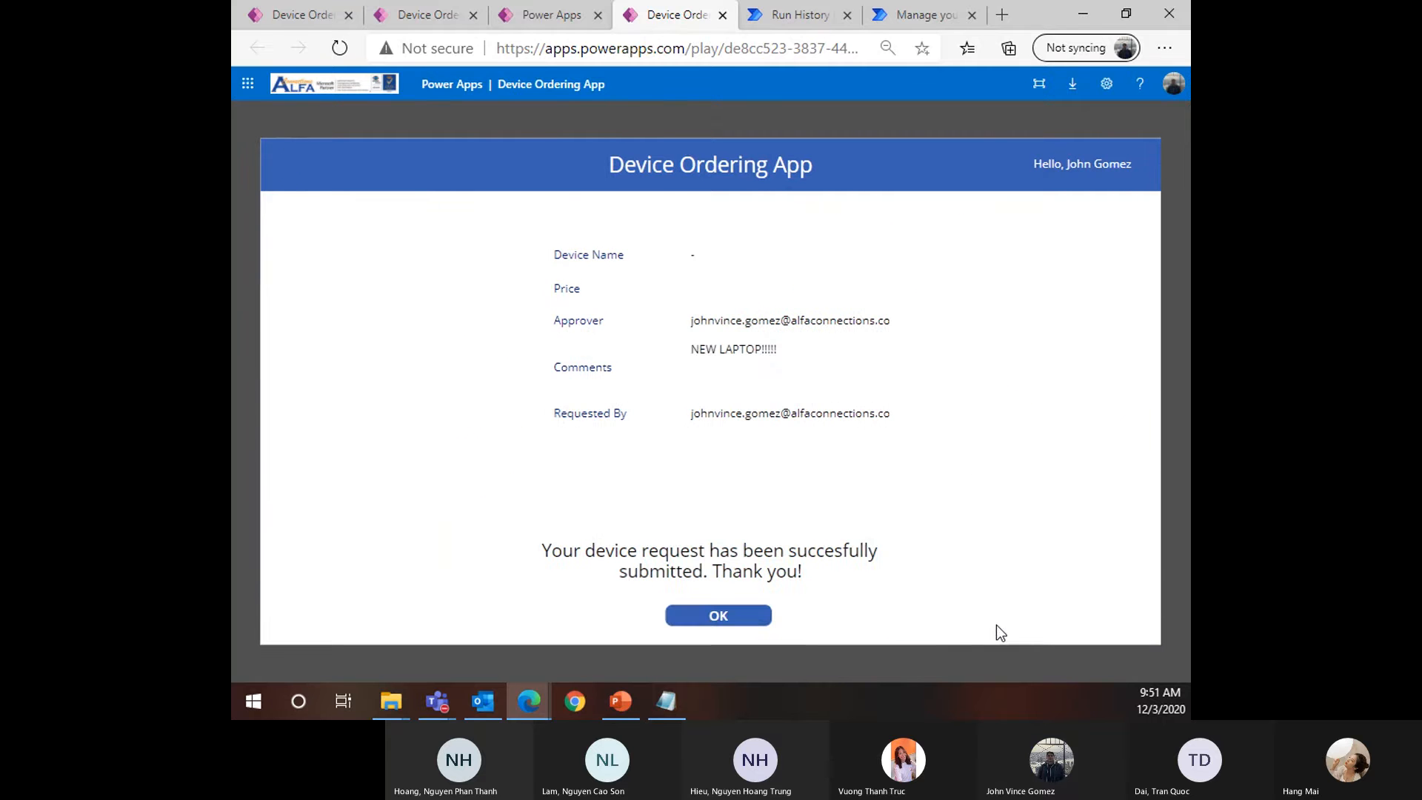
left_click(718, 617)
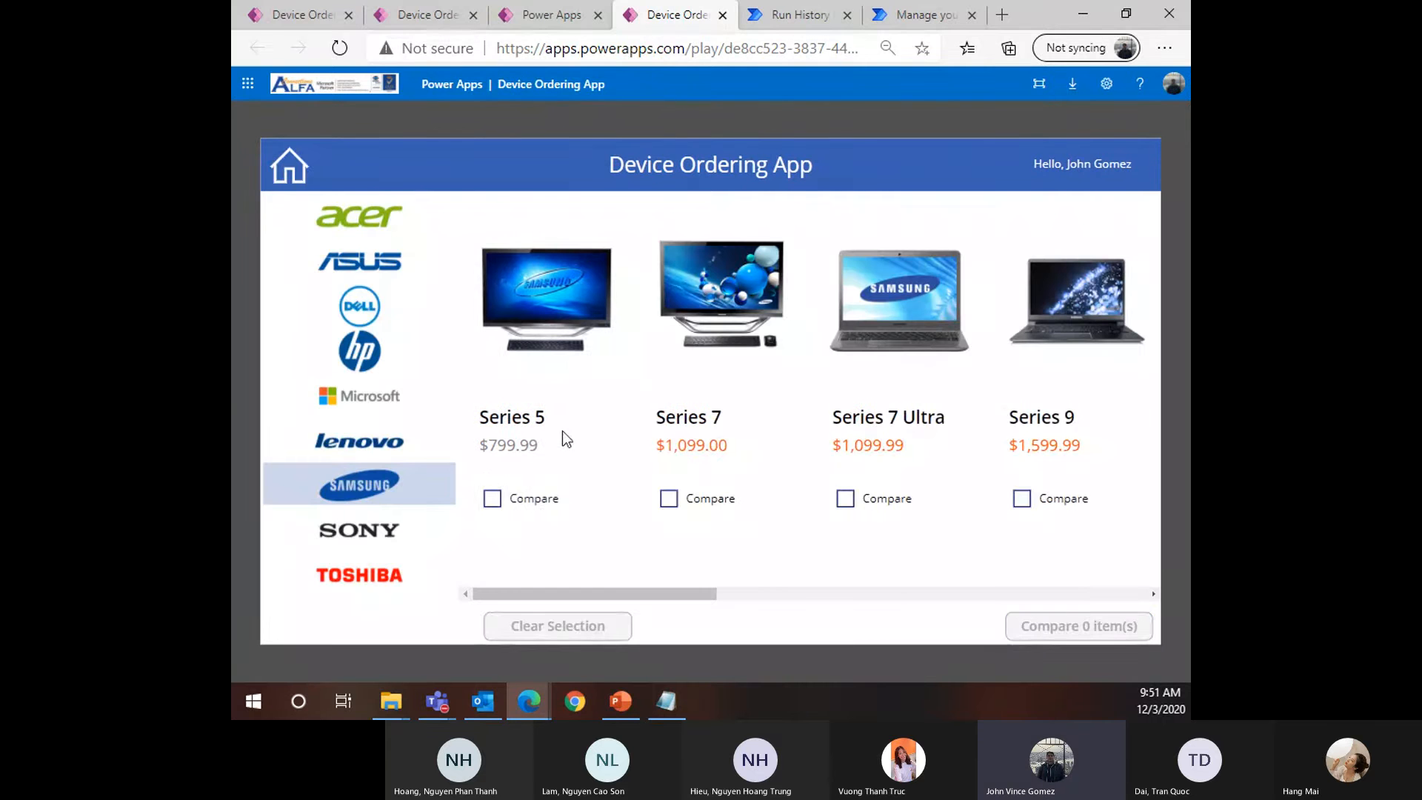
Compare Samsung Series 5 with Sony VAIO E and submit a commented Series 5 request
left_click(492, 498)
left_click(389, 530)
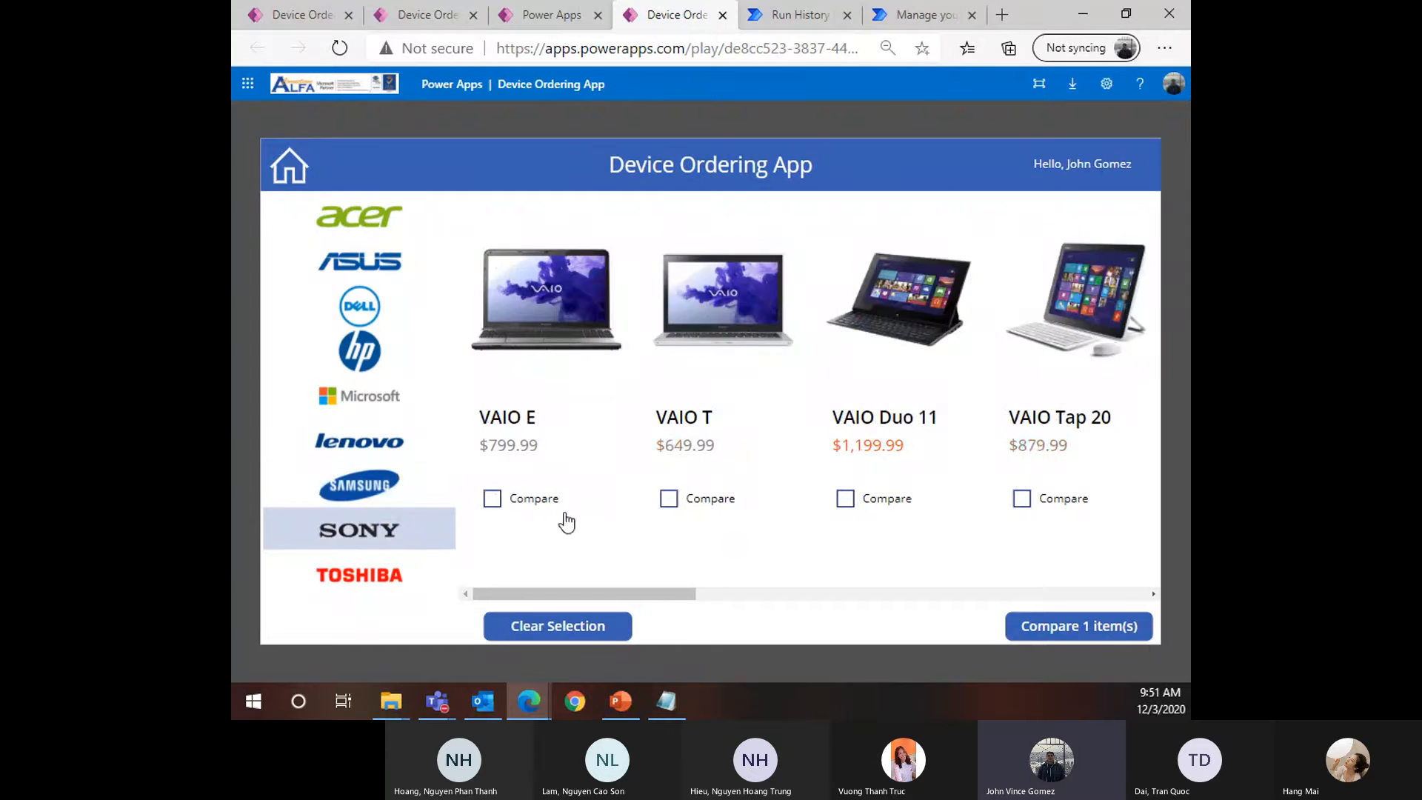
left_click(492, 498)
left_click(1020, 628)
left_click(885, 435)
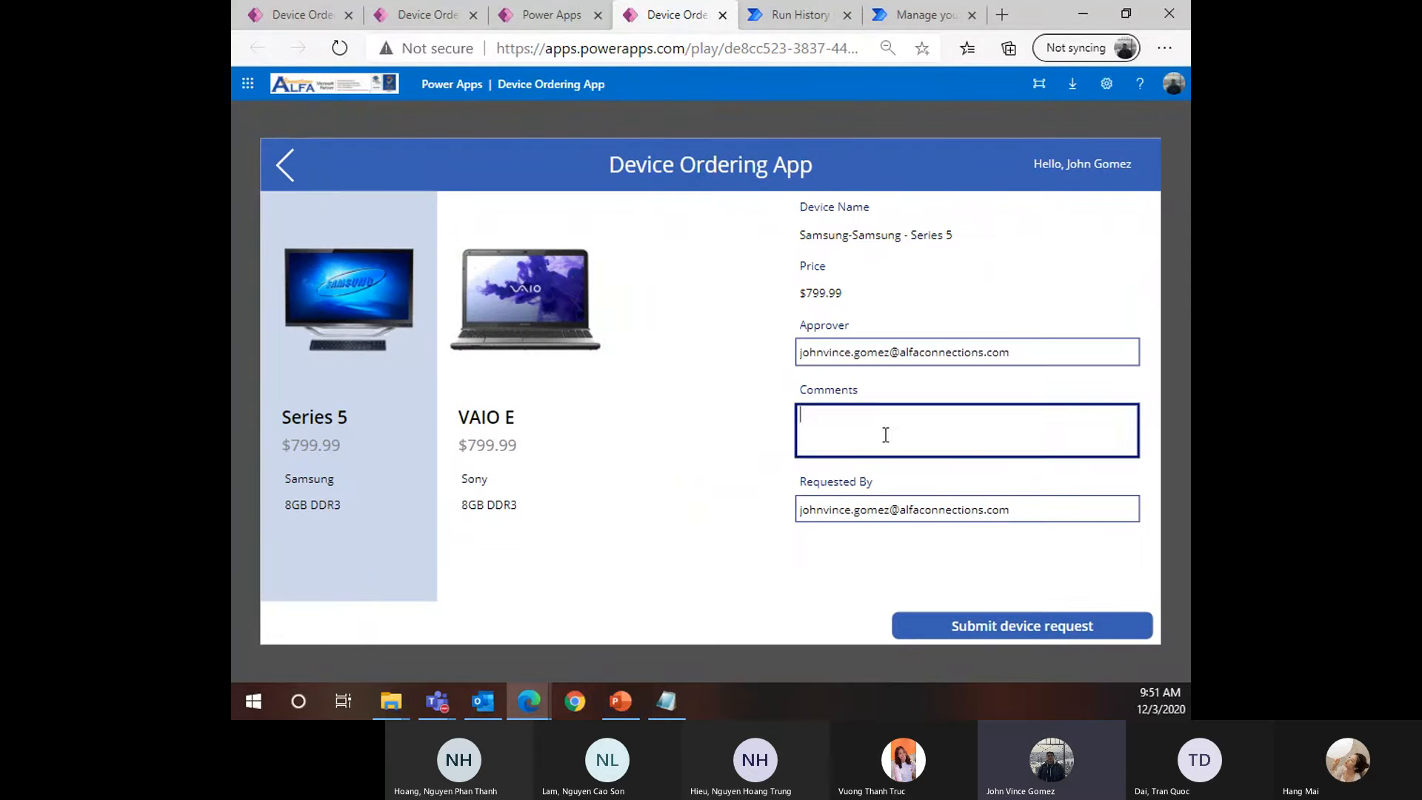
type("LAPTOP")
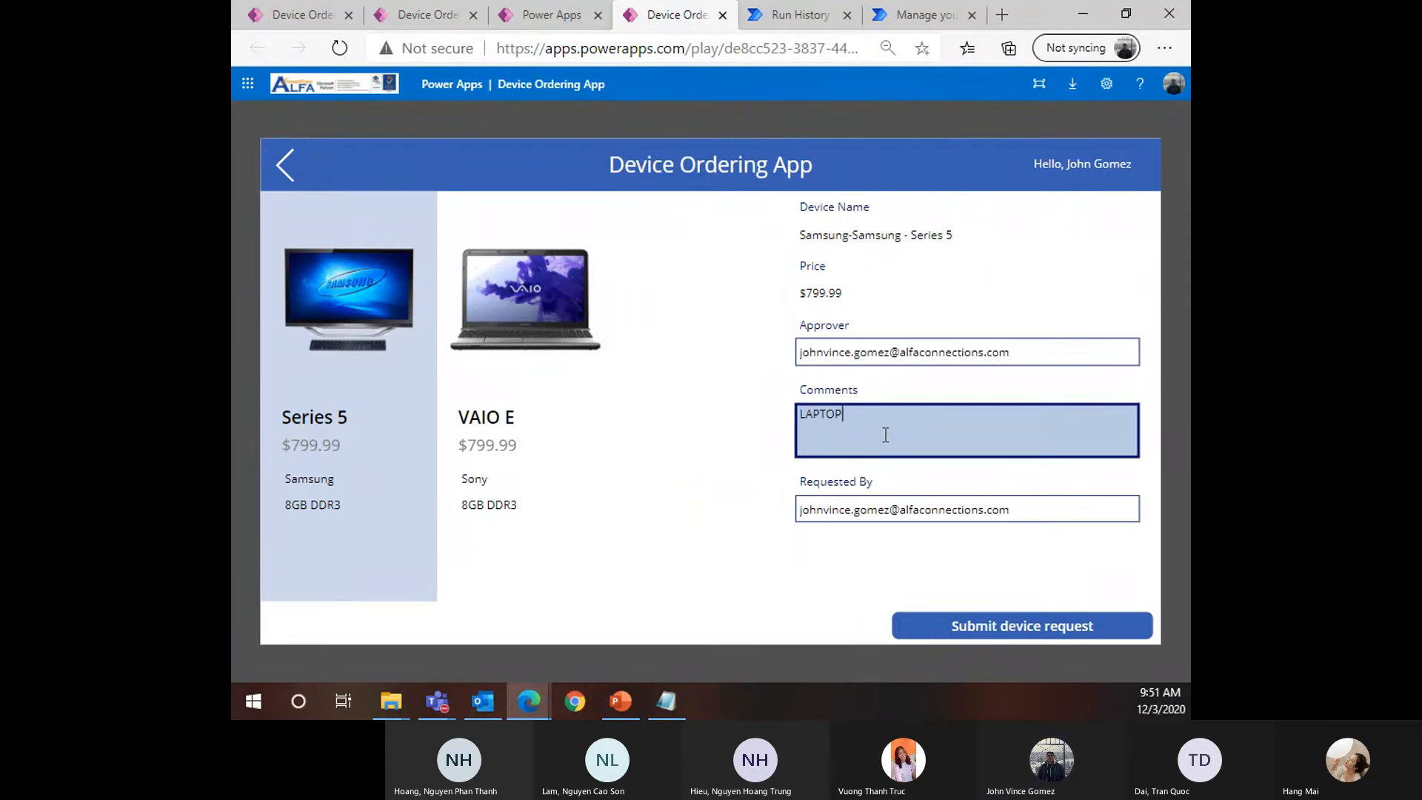
left_click(961, 626)
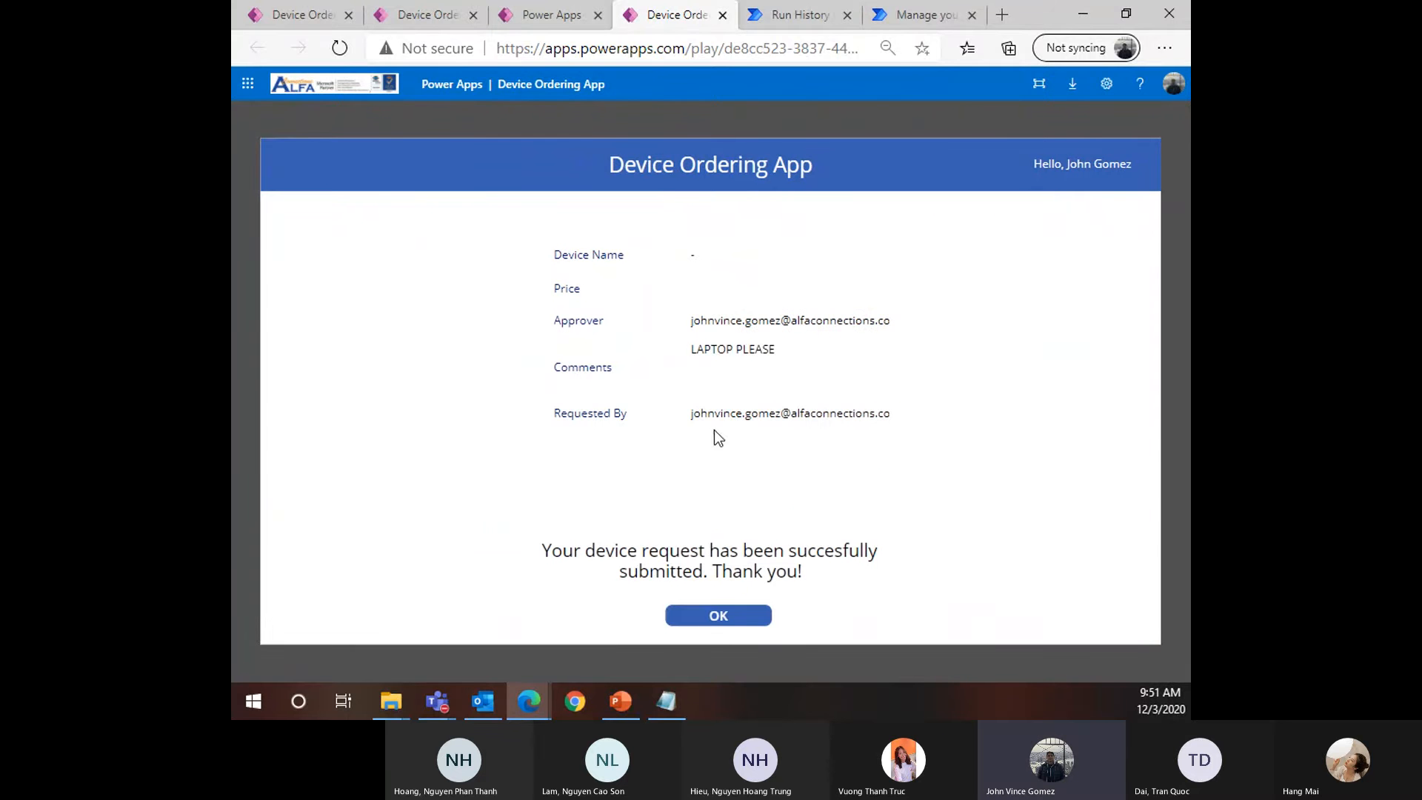
left_click(723, 616)
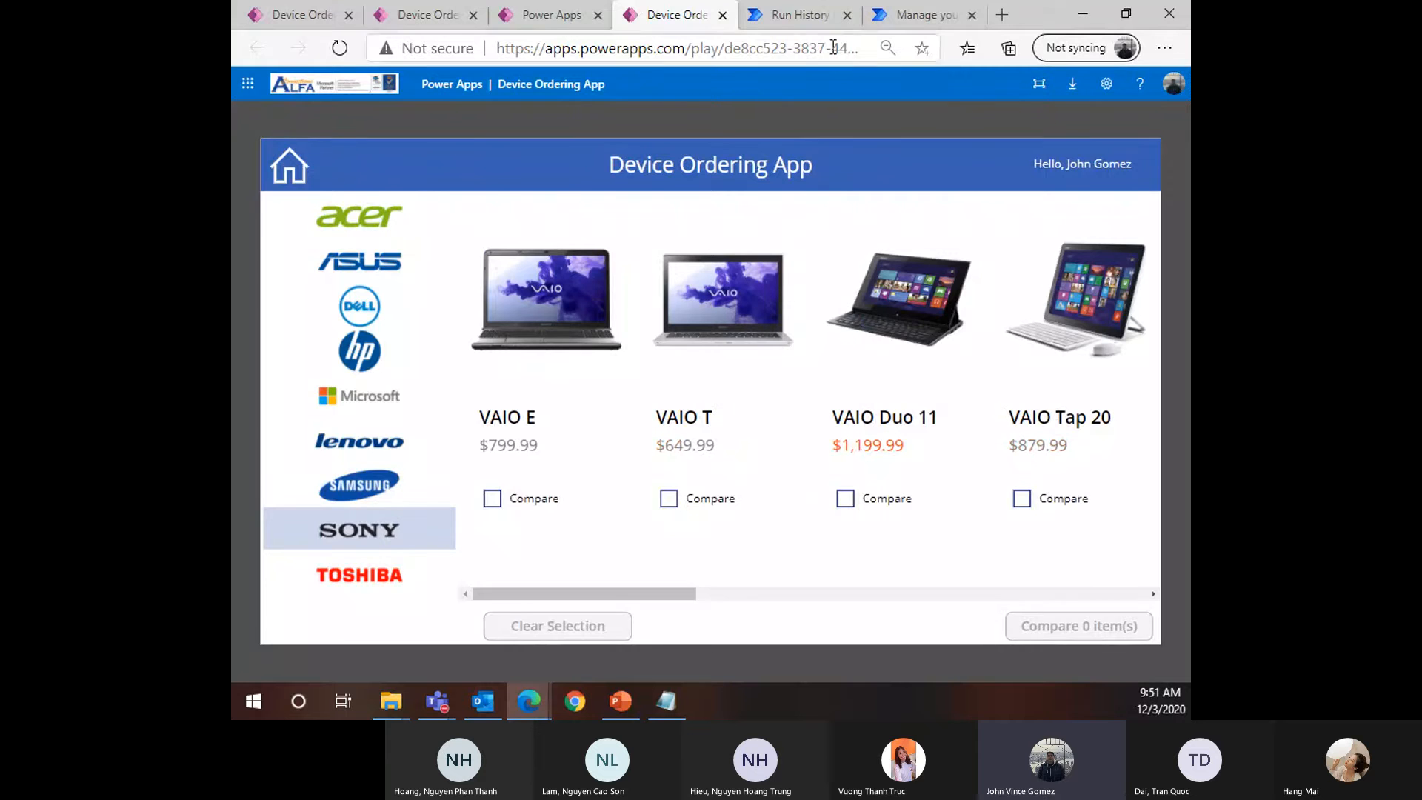
Return to Power Automate Approvals, glance at the flow's run history, and reload Approvals
left_click(893, 13)
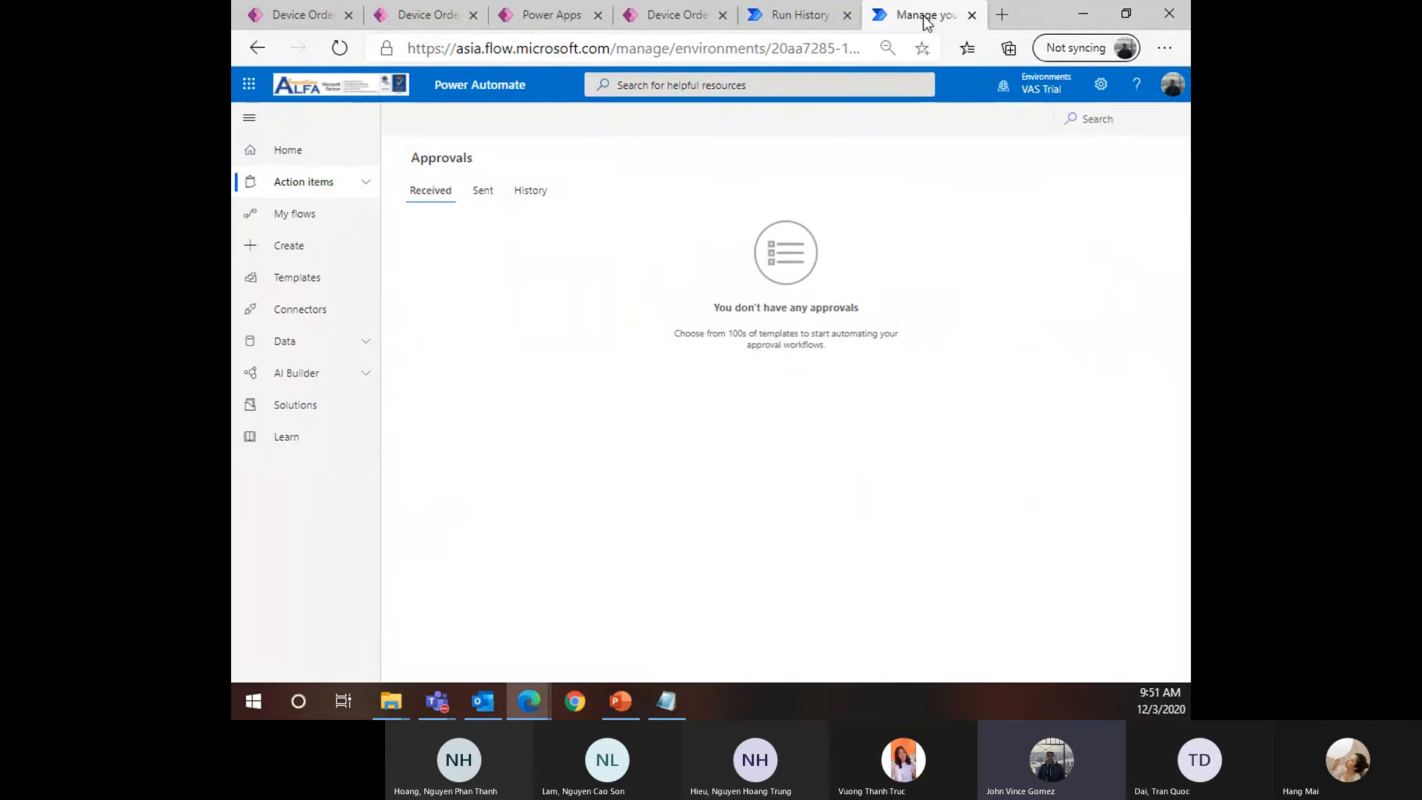
left_click(279, 183)
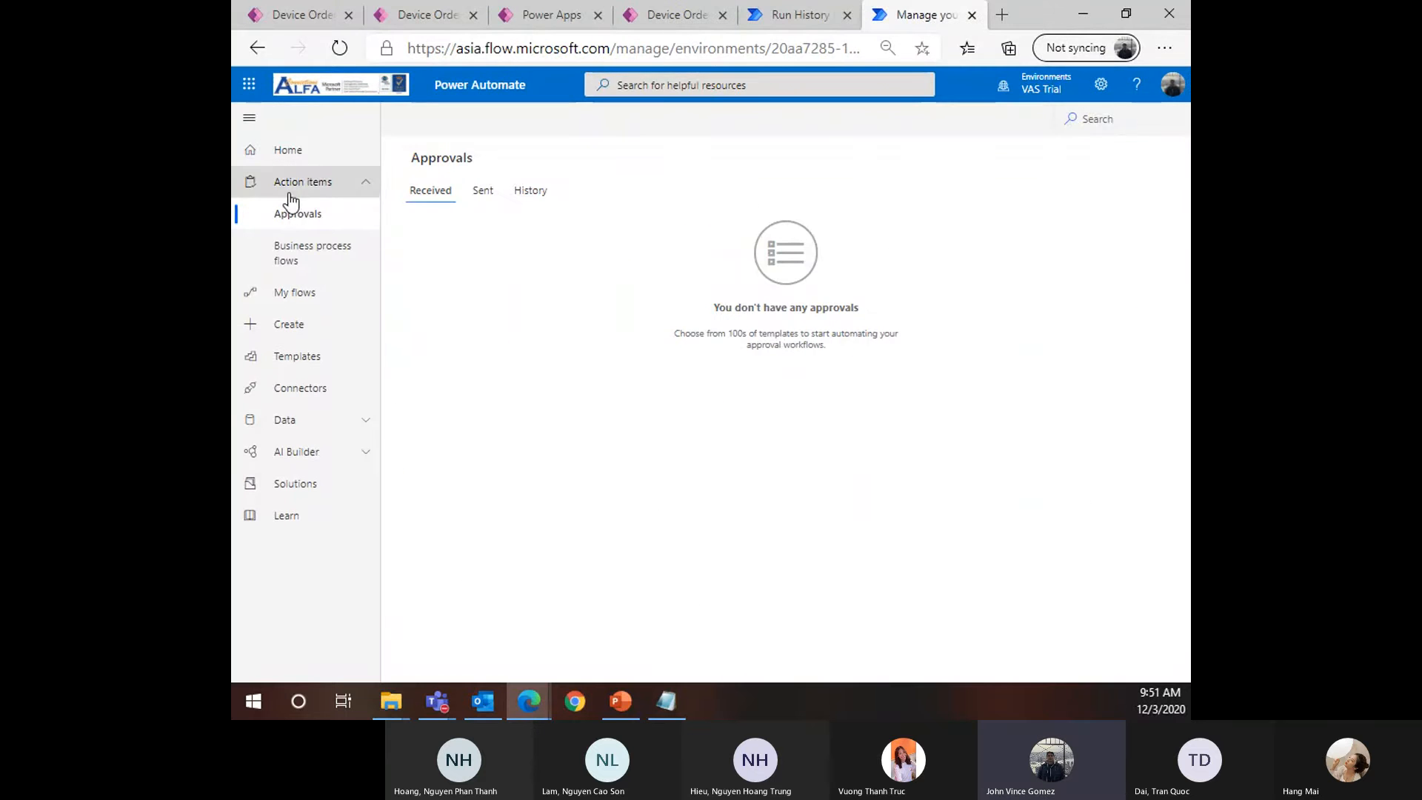
left_click(292, 193)
left_click(314, 189)
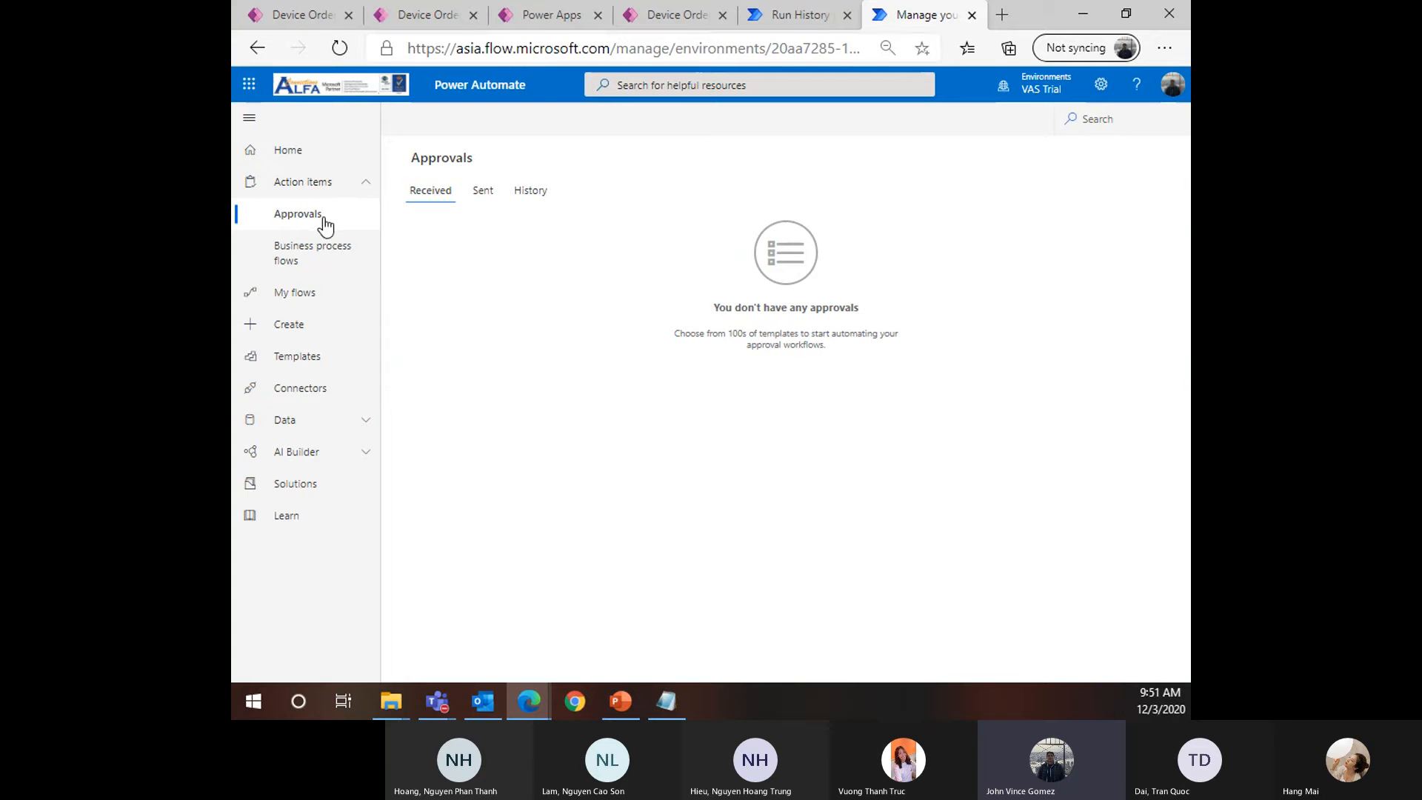
left_click(296, 185)
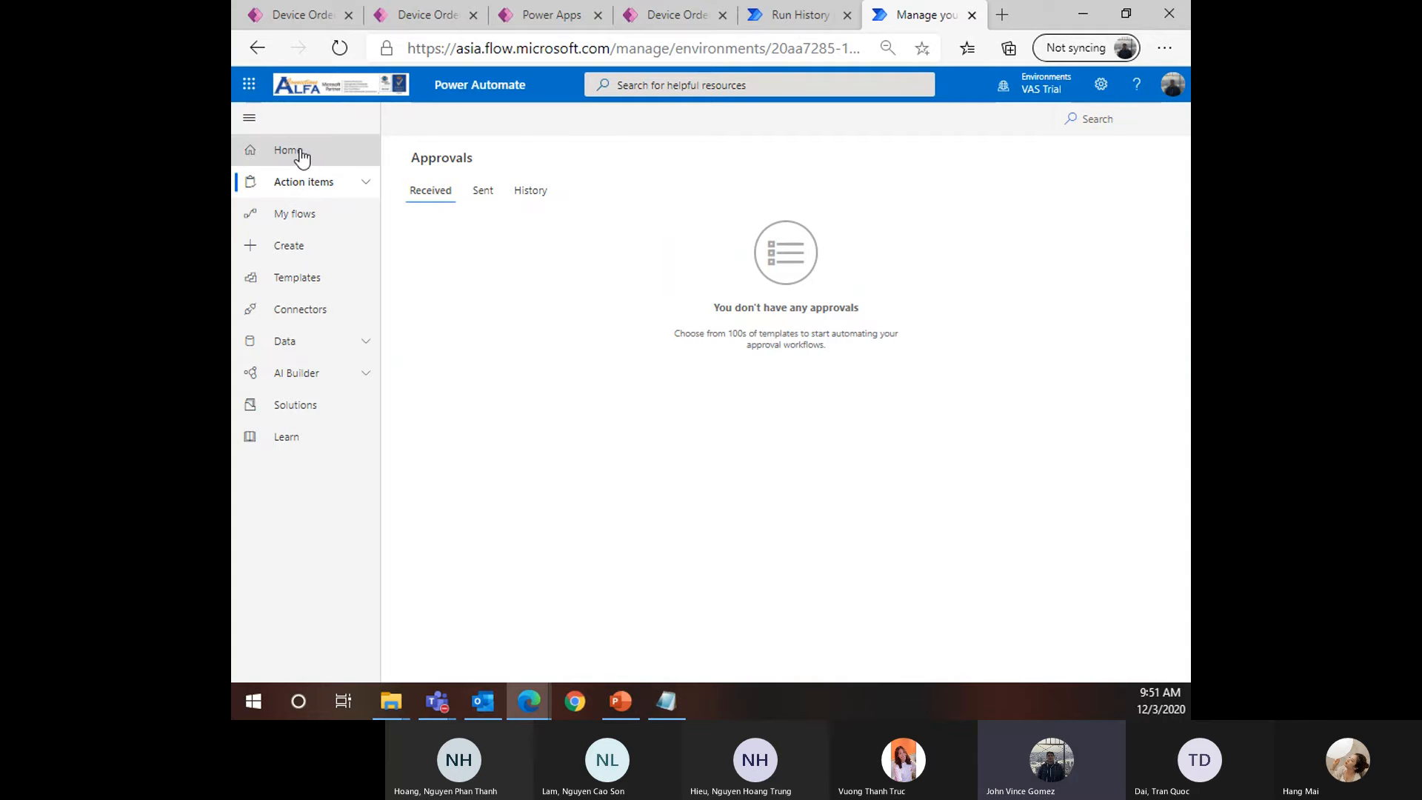
left_click(333, 189)
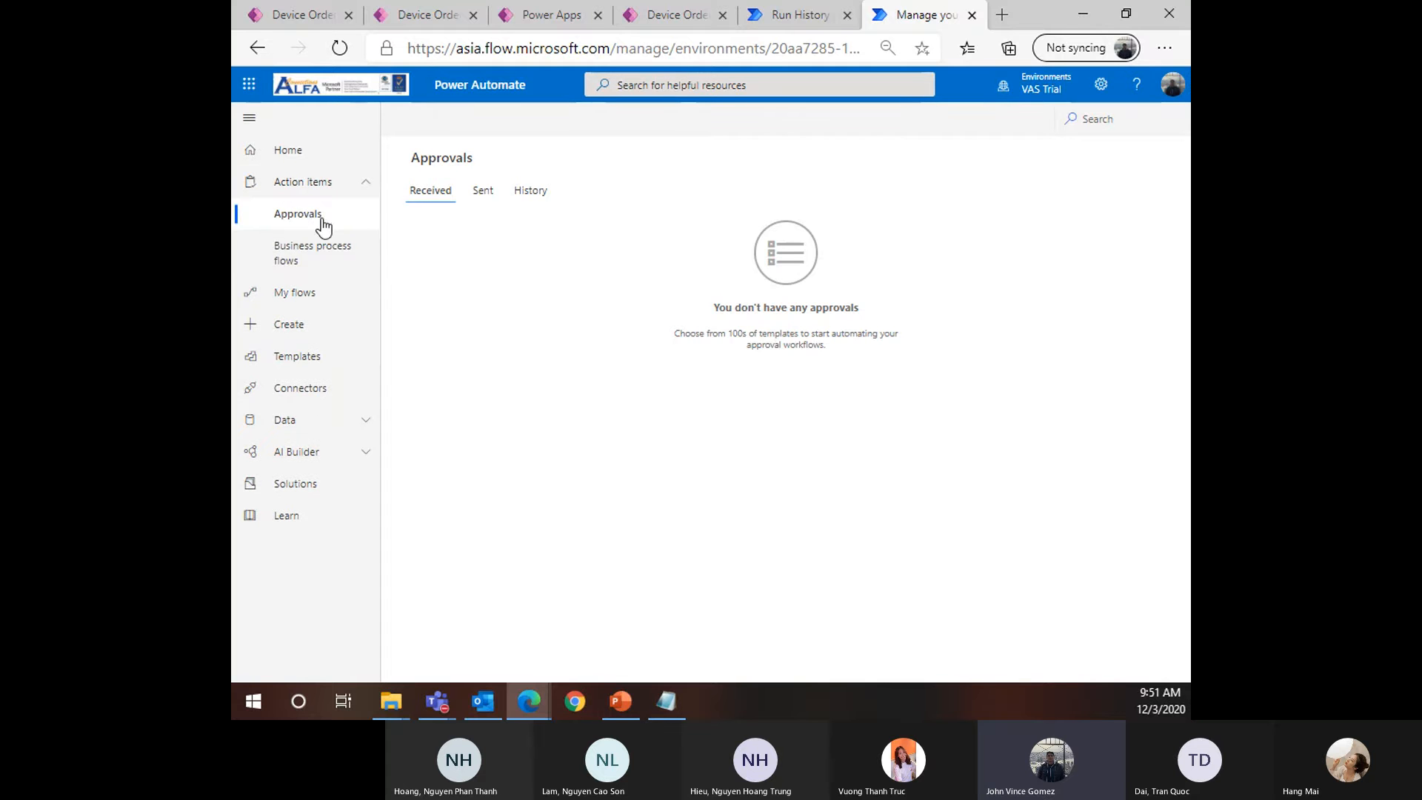
left_click(345, 47)
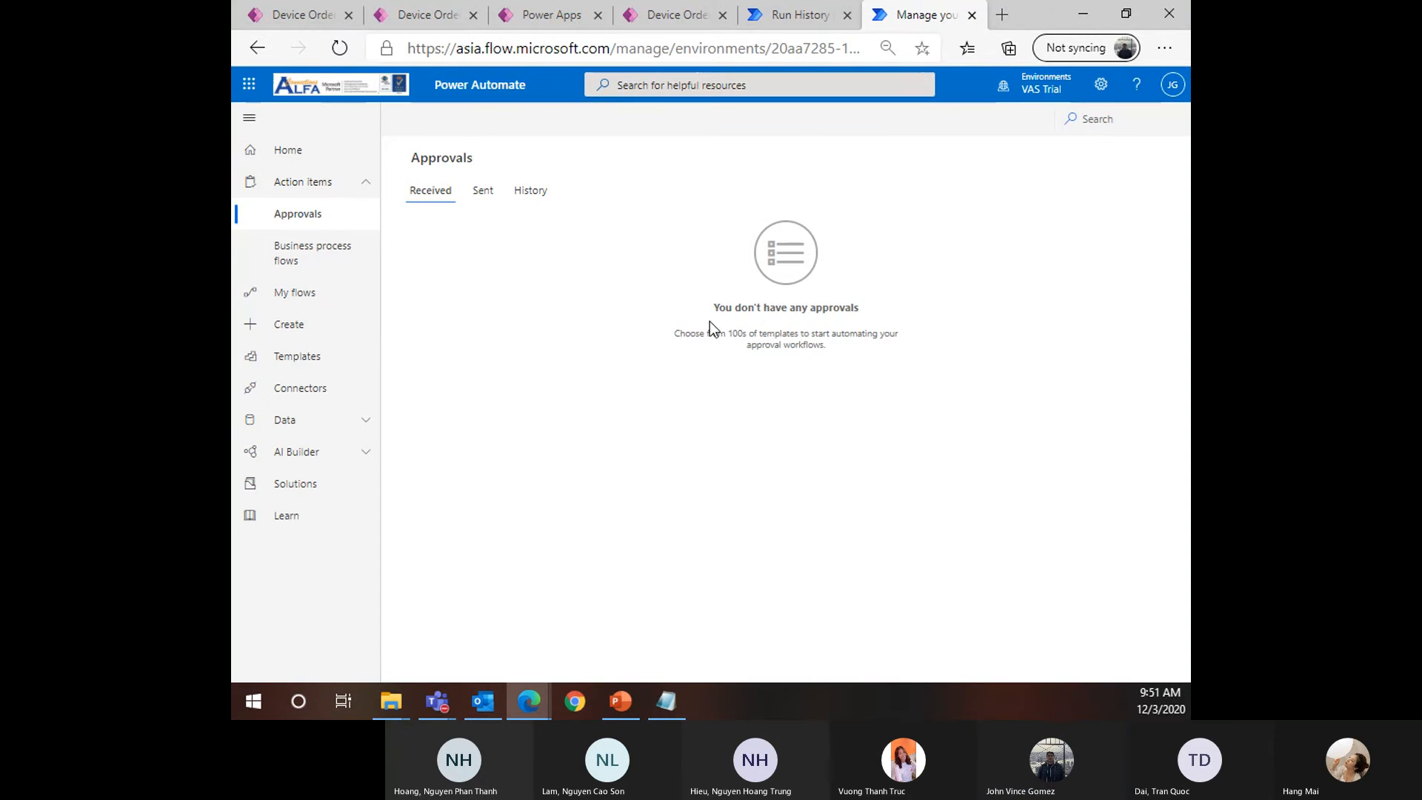
left_click(796, 16)
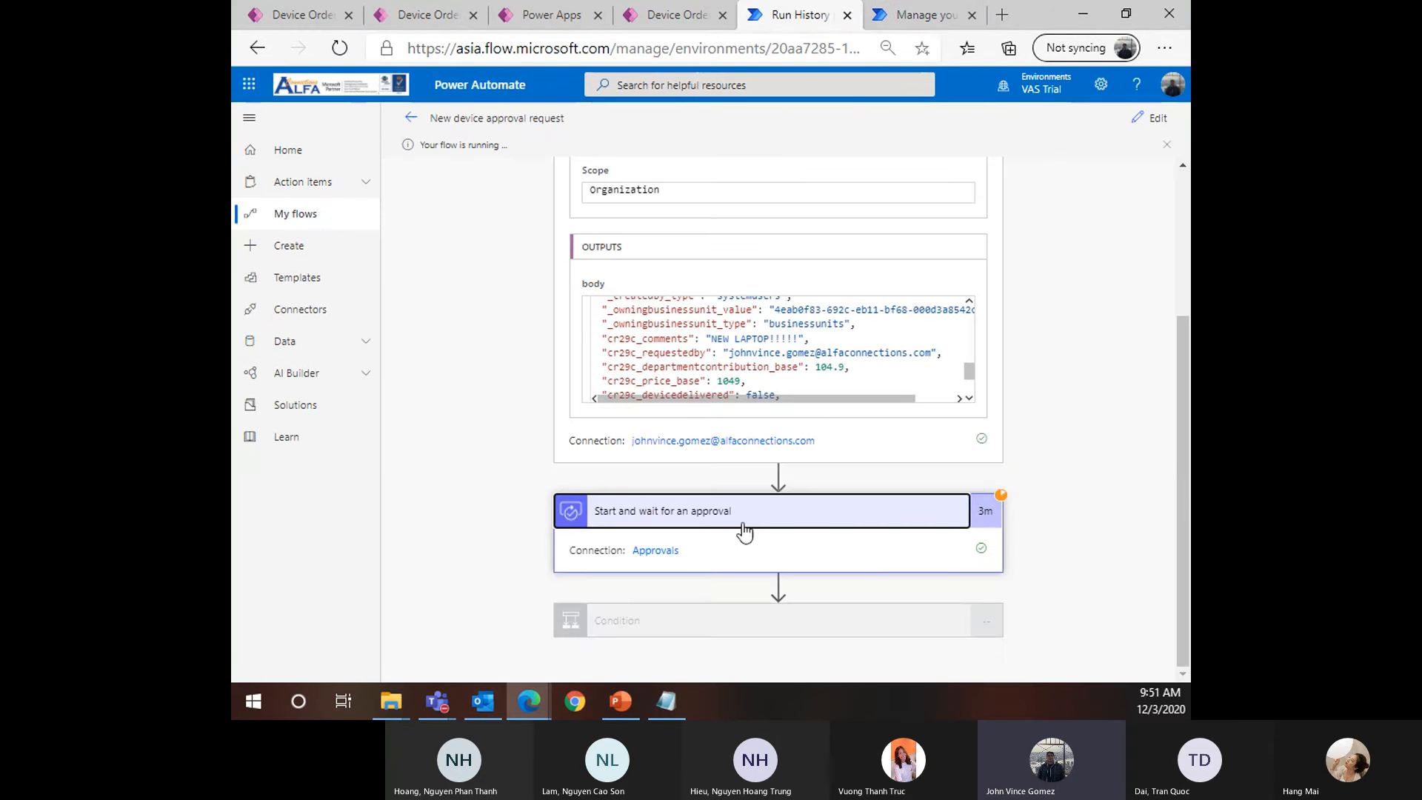
left_click(903, 18)
left_click(341, 55)
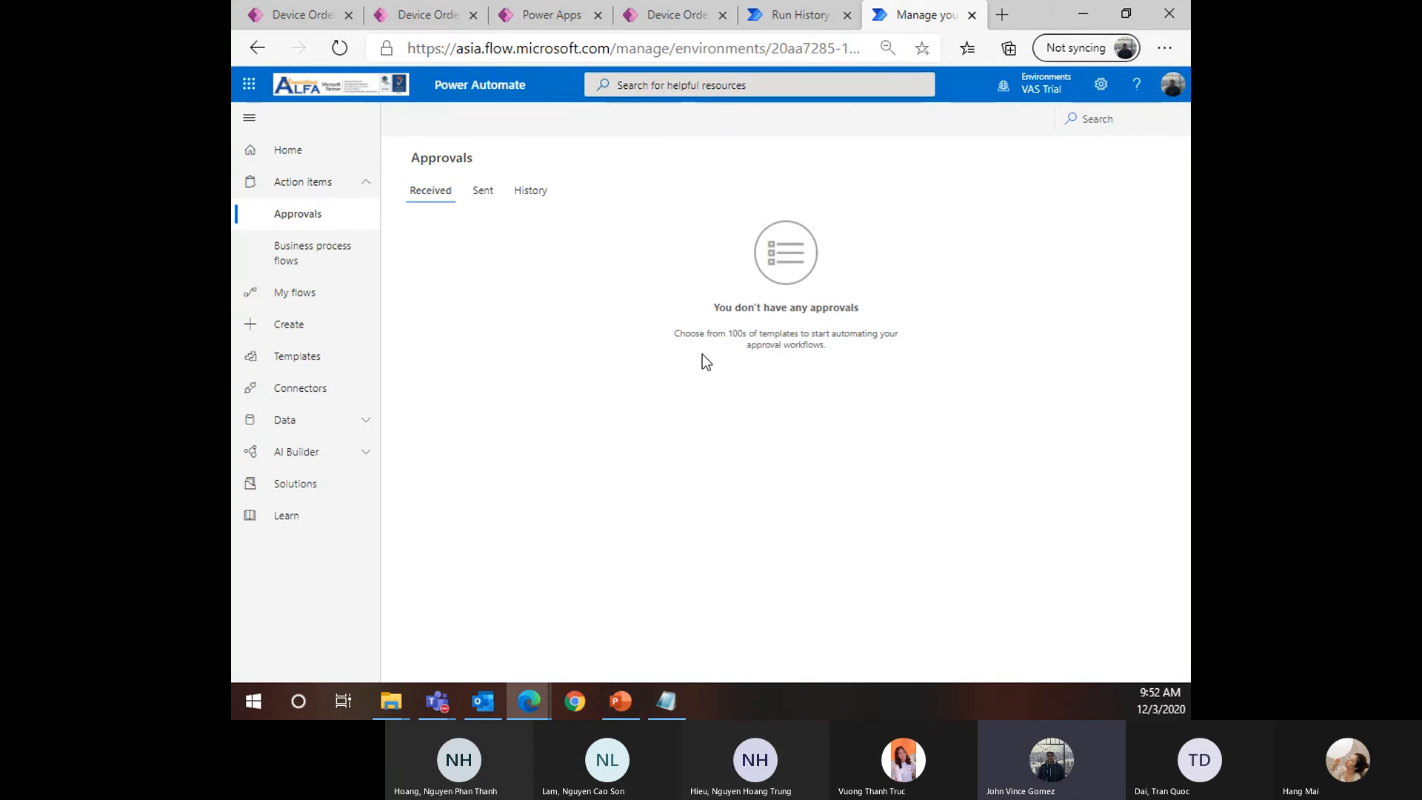
Reload Approvals repeatedly, checking the Sent tab, then go to the My flows list
left_click_drag(703, 351, 815, 365)
left_click(751, 352)
left_click_drag(707, 305, 948, 458)
left_click(847, 372)
left_click(349, 49)
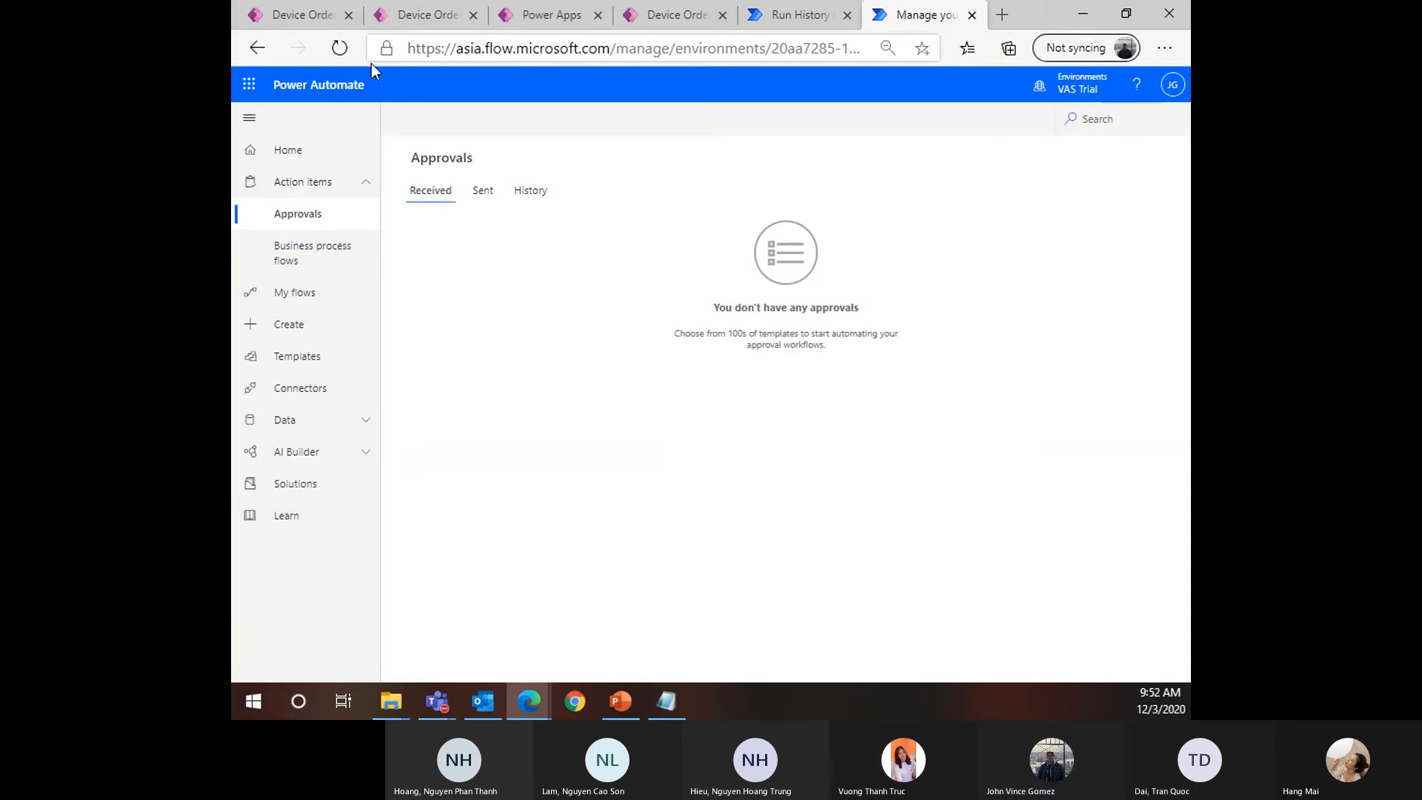
left_click(482, 205)
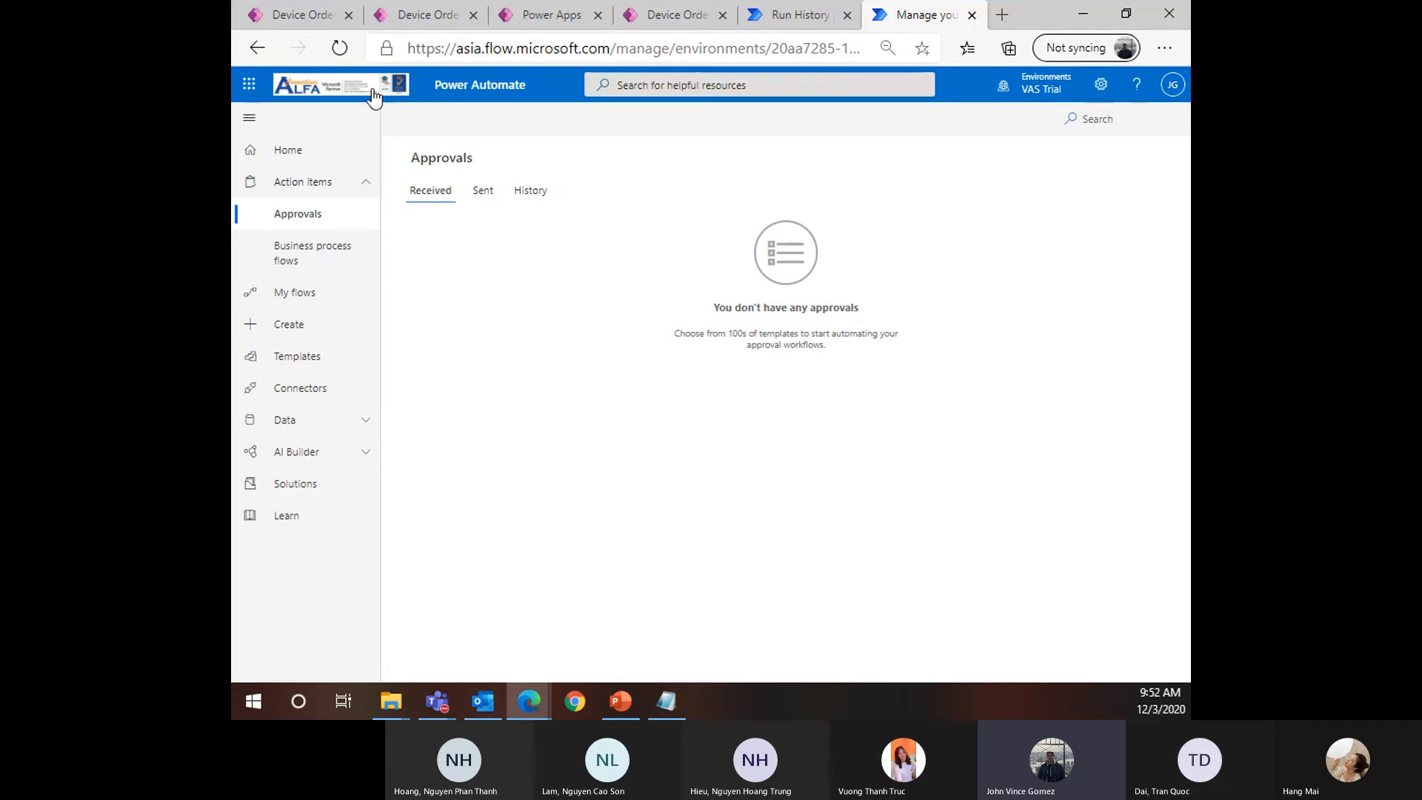
left_click(340, 48)
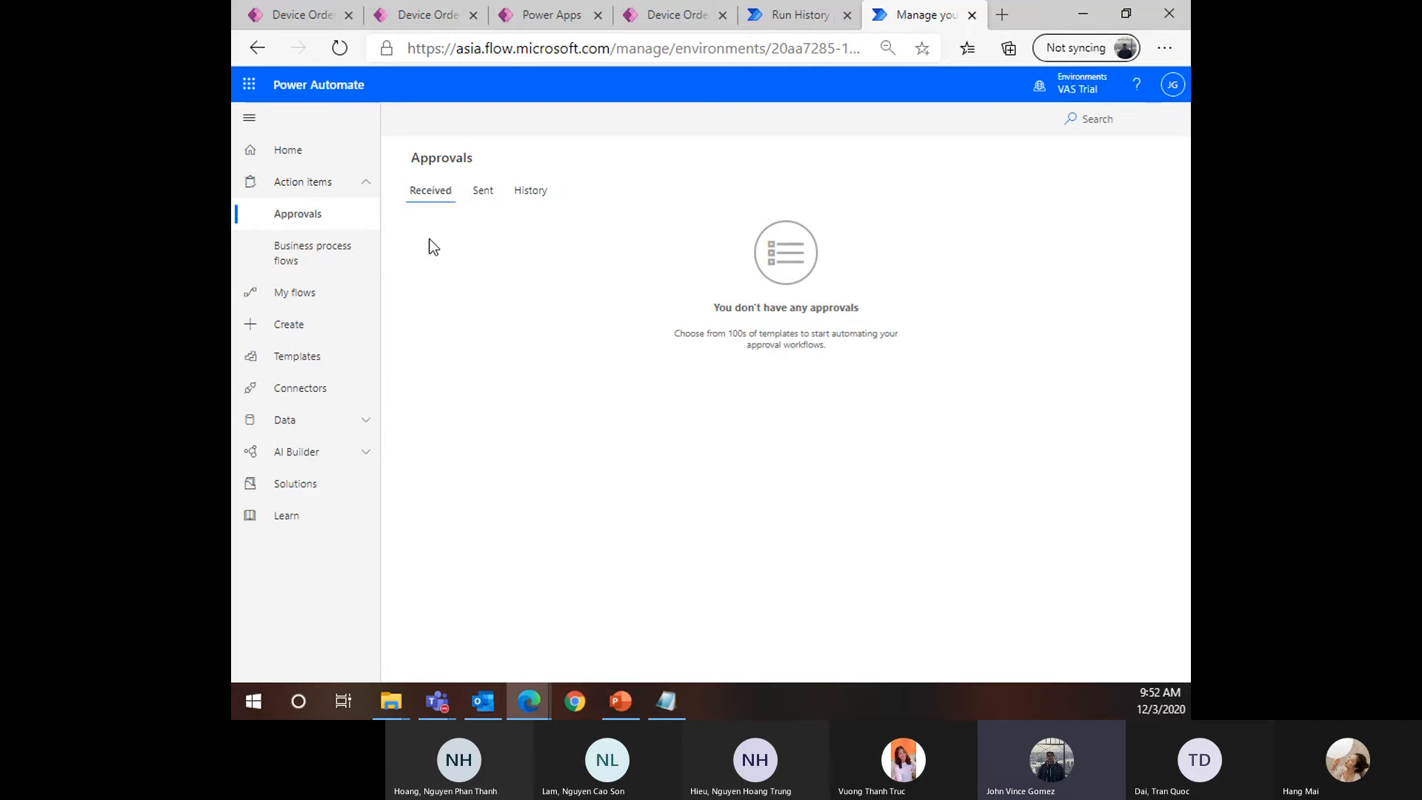
left_click(480, 192)
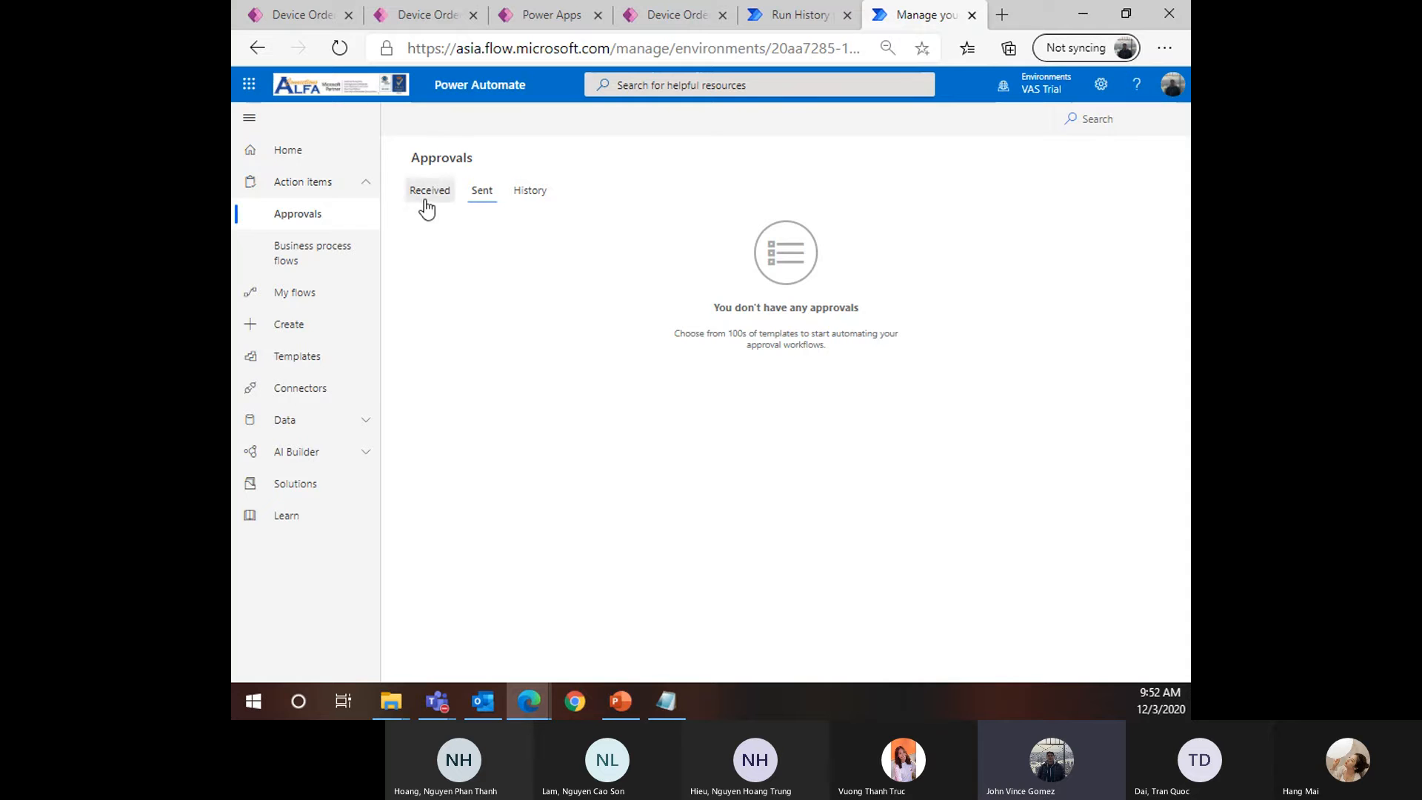
left_click(338, 49)
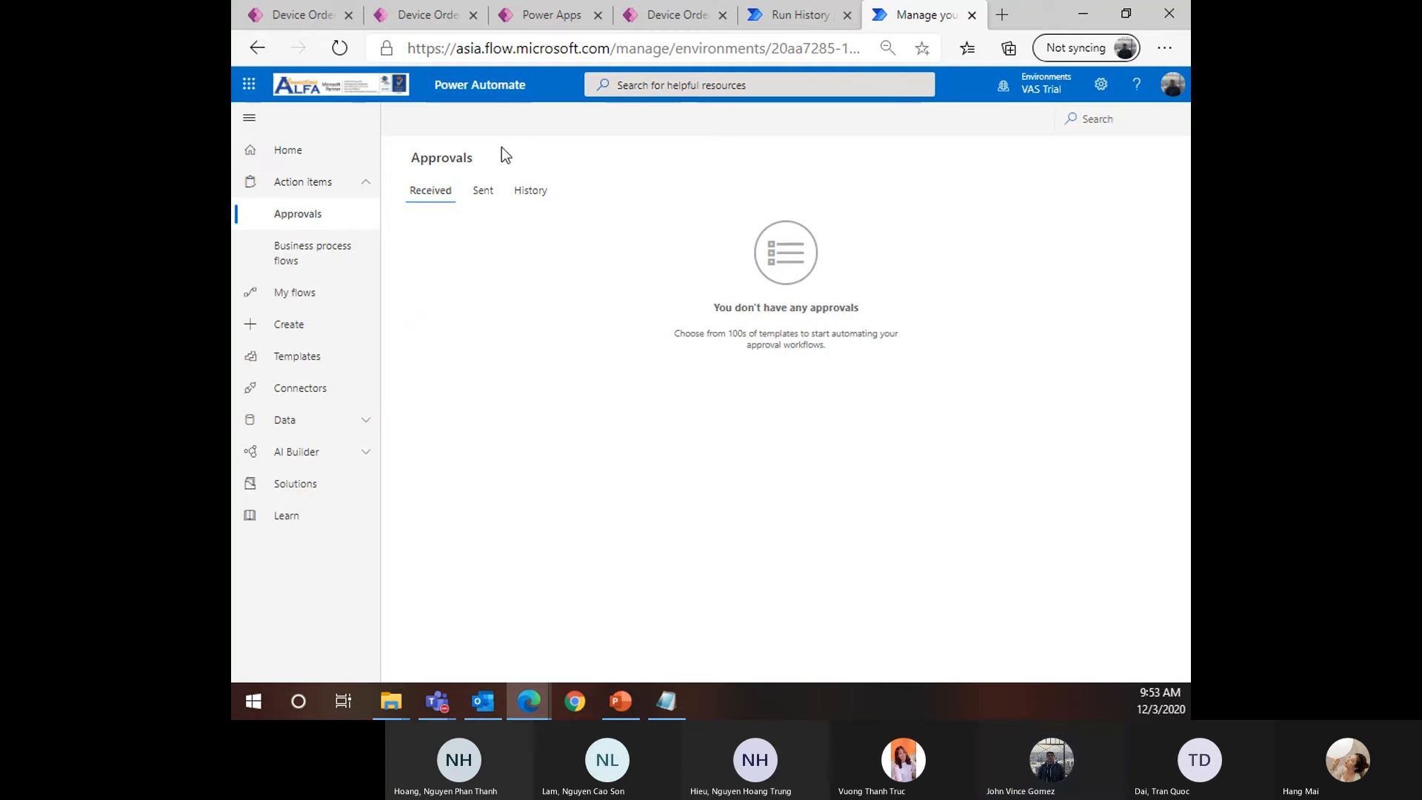
left_click(315, 151)
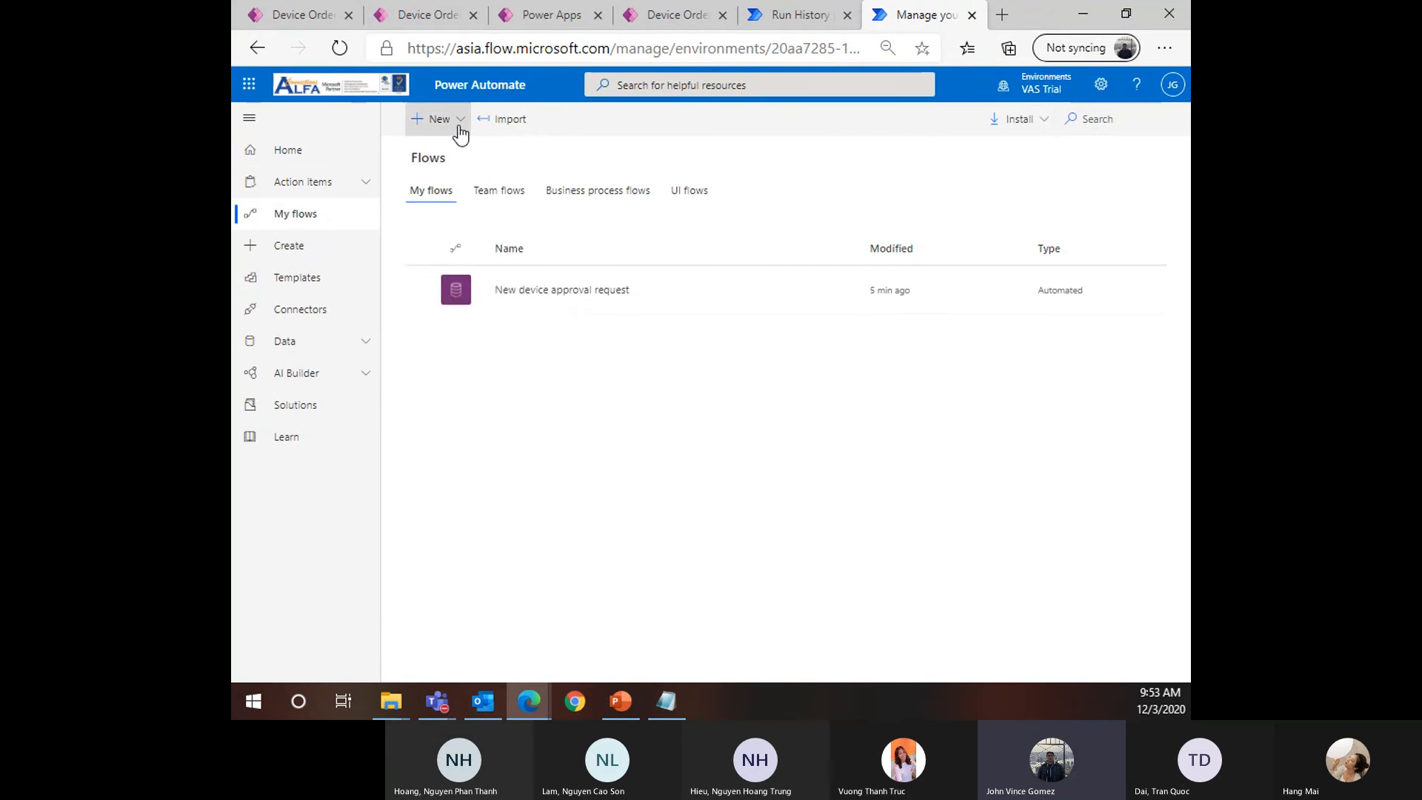
Open the New device approval request flow's run history, showing three runs still running
left_click(449, 120)
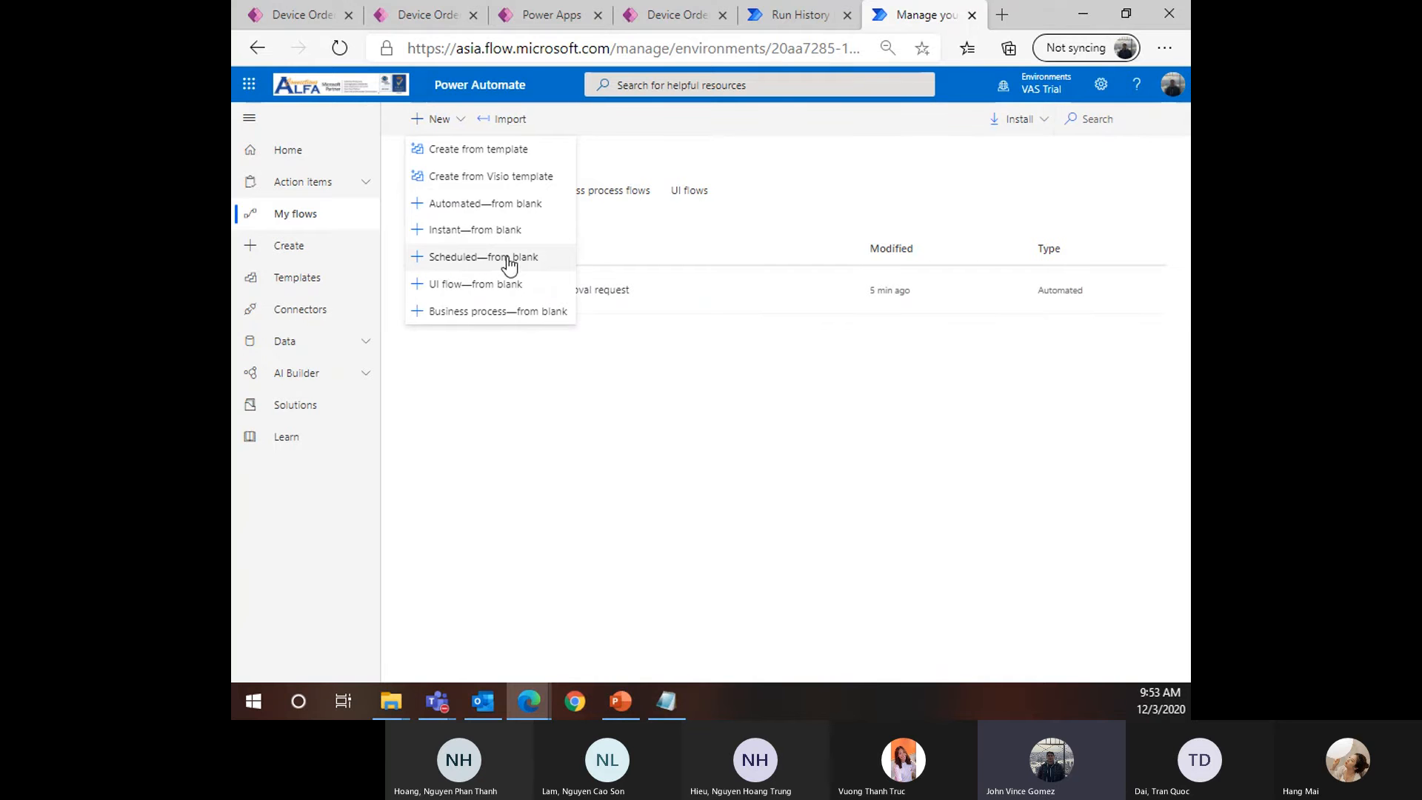
left_click(669, 492)
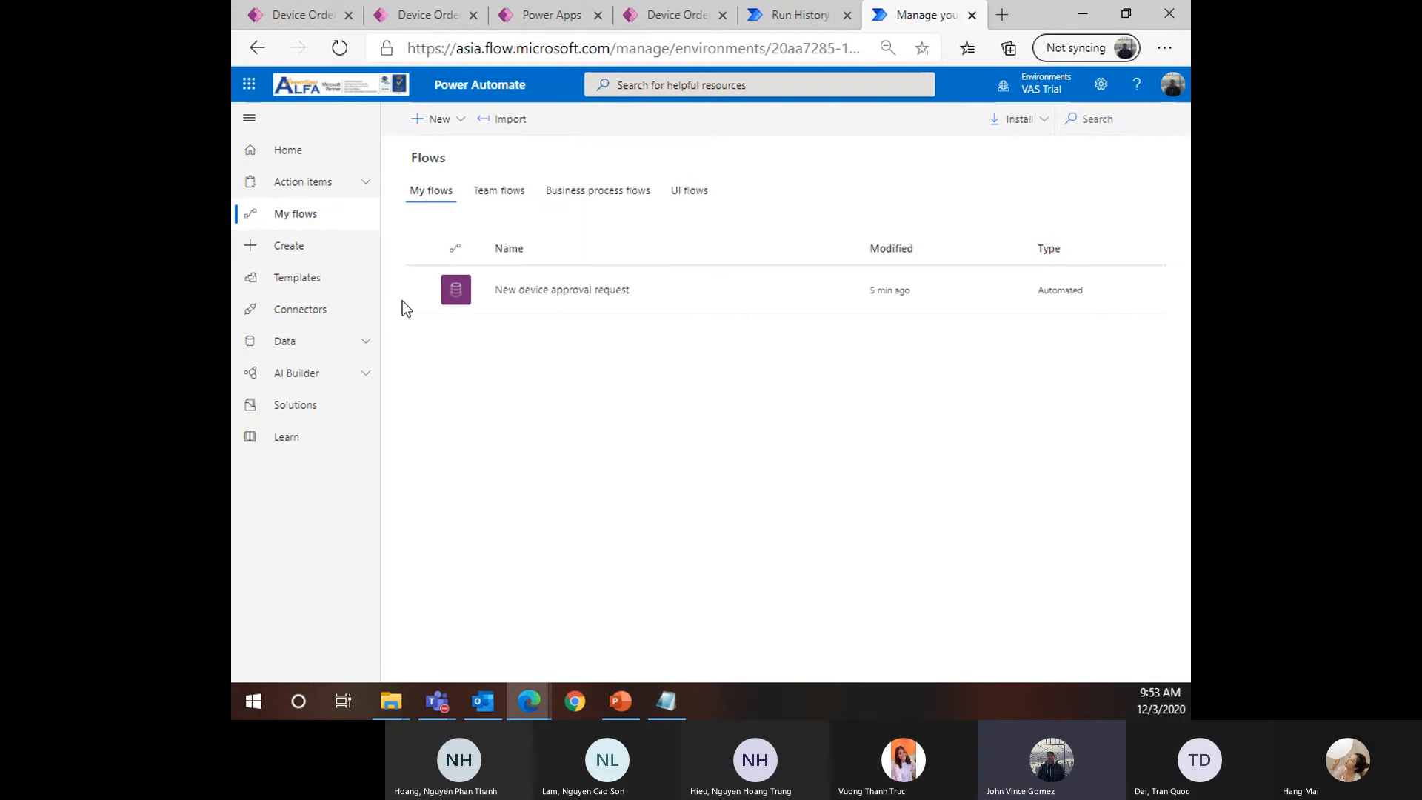
left_click(595, 291)
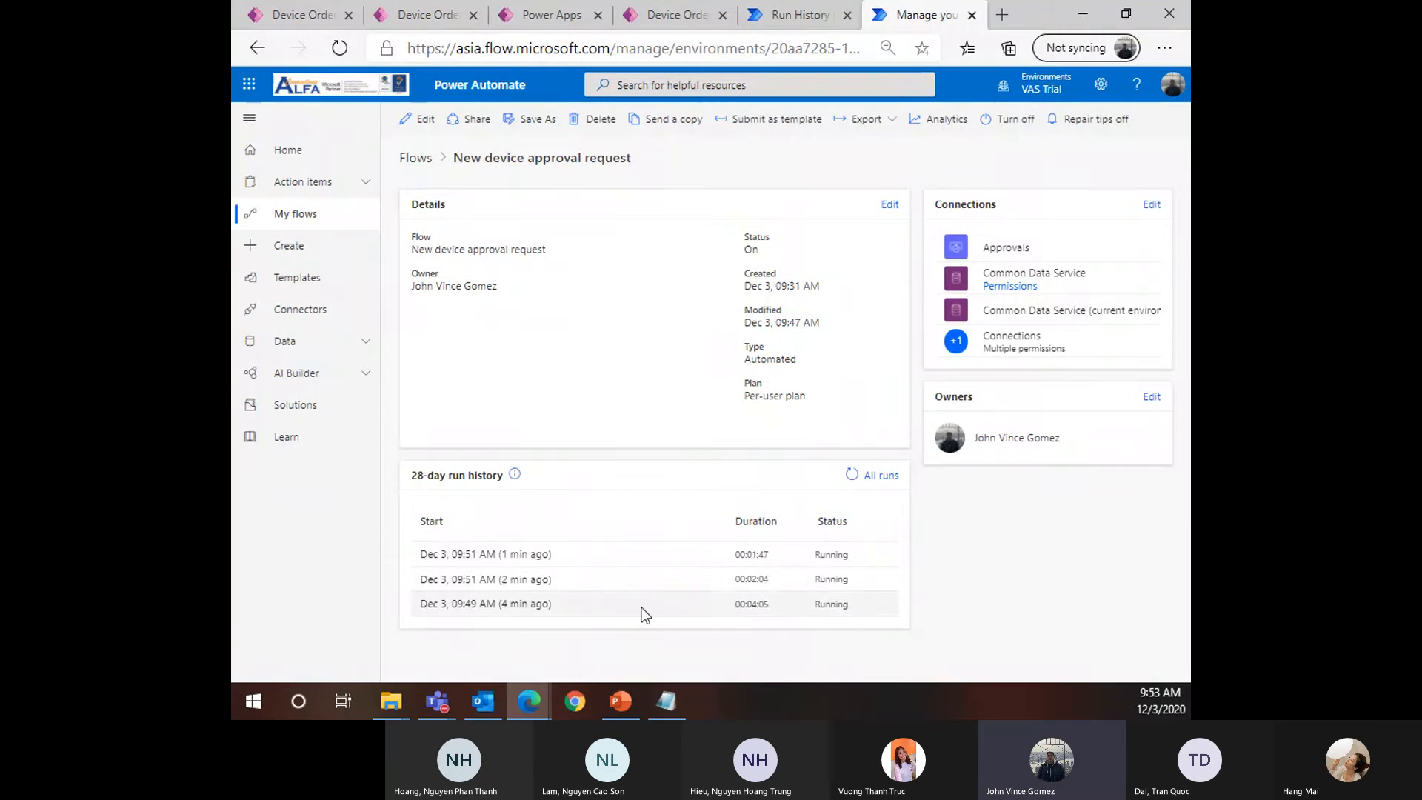
left_click(307, 24)
left_click(916, 21)
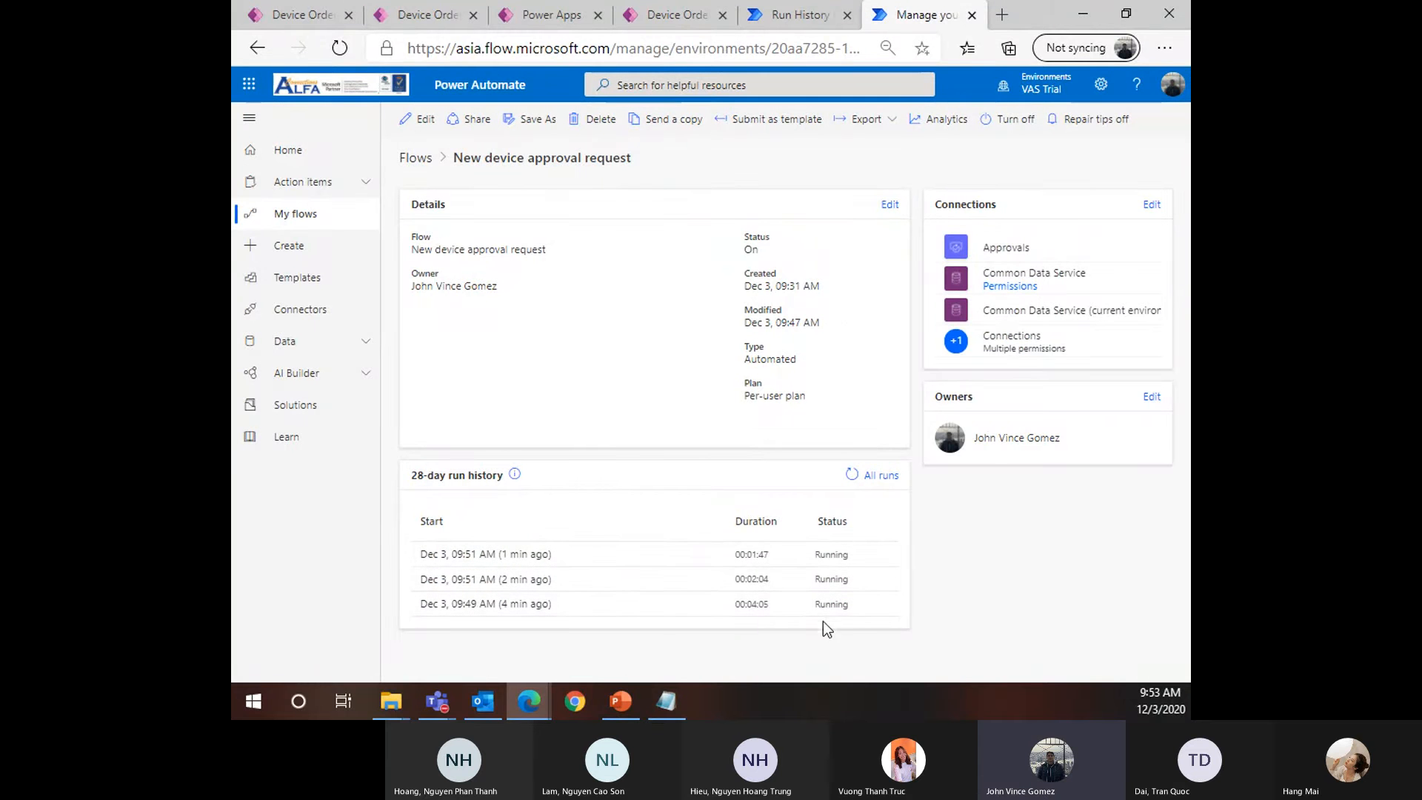
Return to Action items > Approvals, where nothing has been received
left_click(324, 187)
left_click(304, 214)
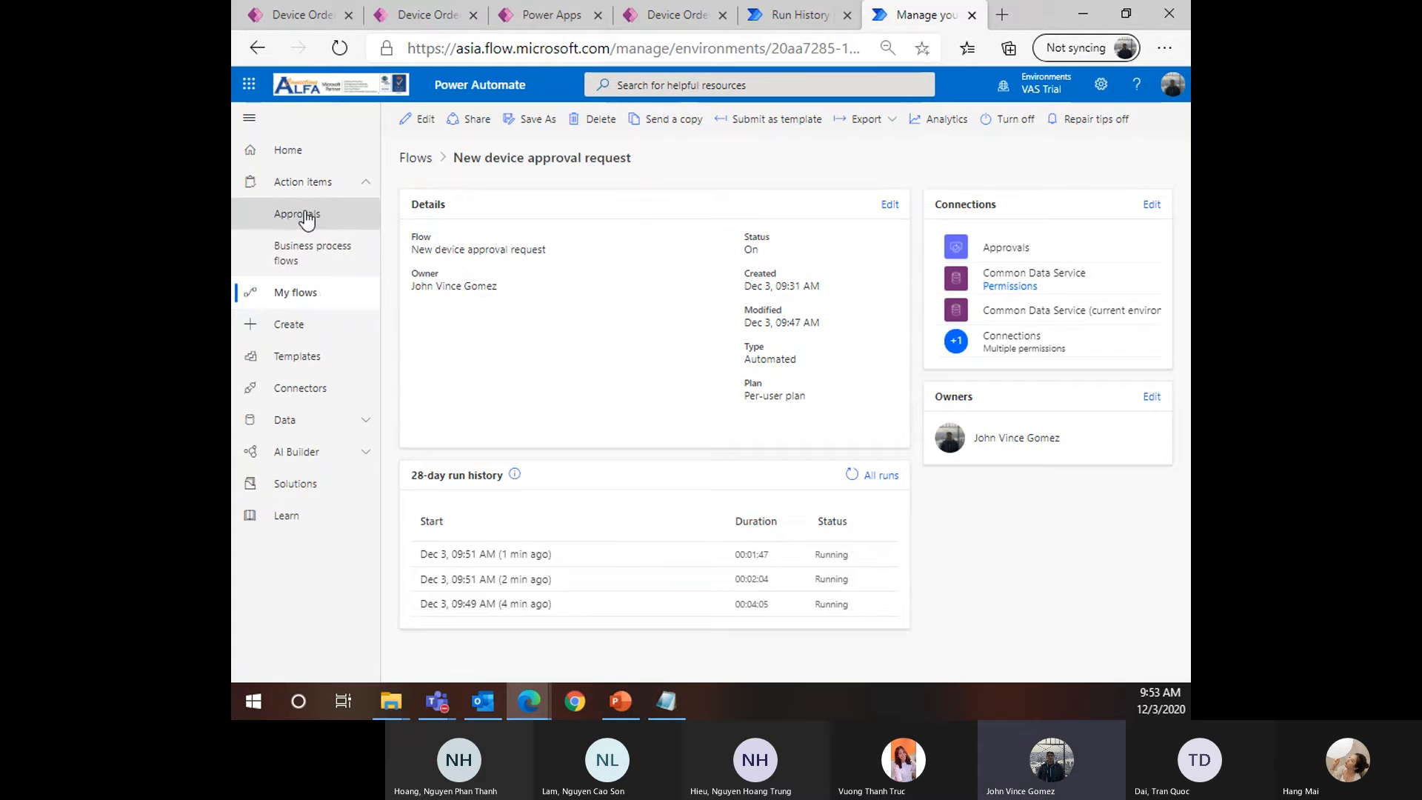
left_click_drag(681, 215, 540, 201)
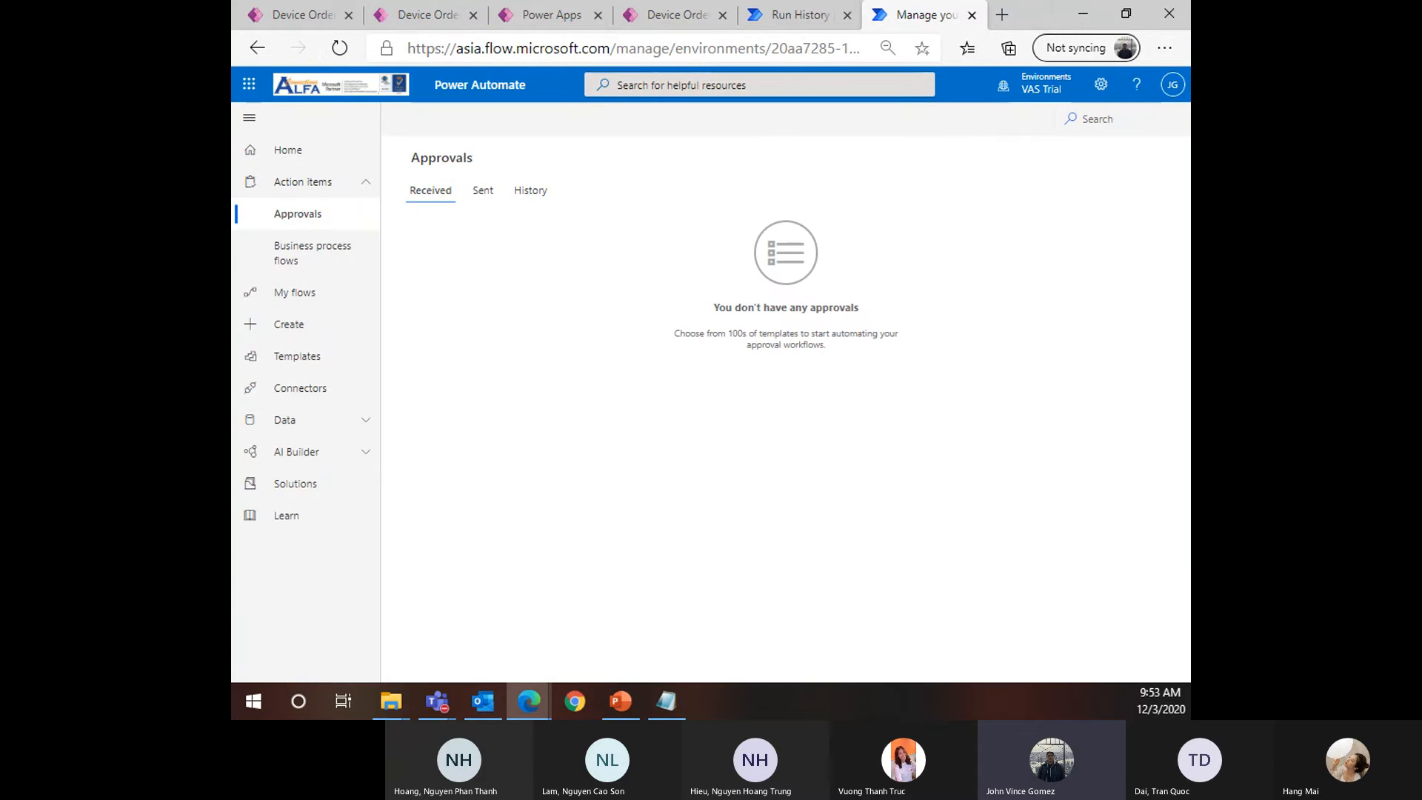
Reload the browser and open Business process flows, listing Samsung Series 5 and HP Pavilion dv6
left_click(483, 701)
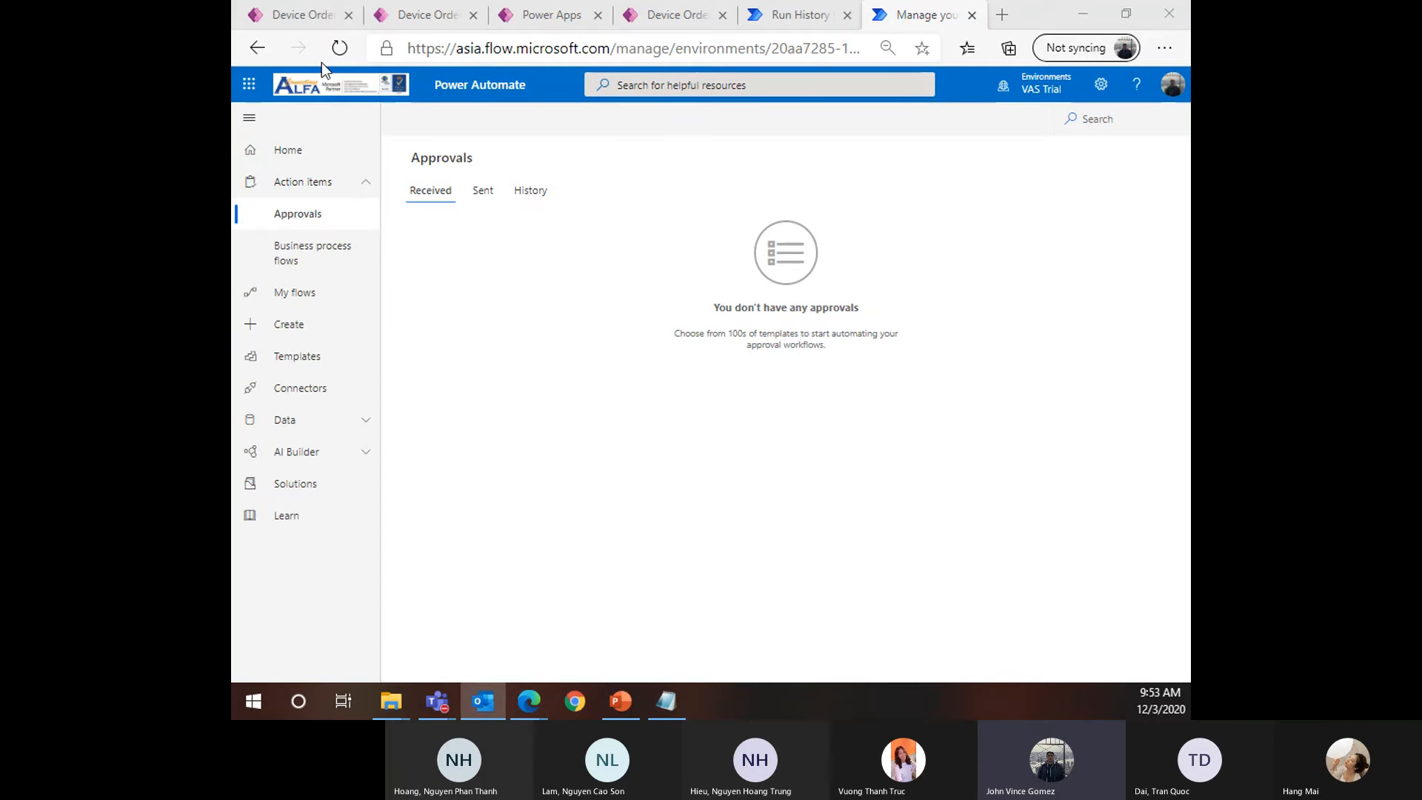
left_click(341, 51)
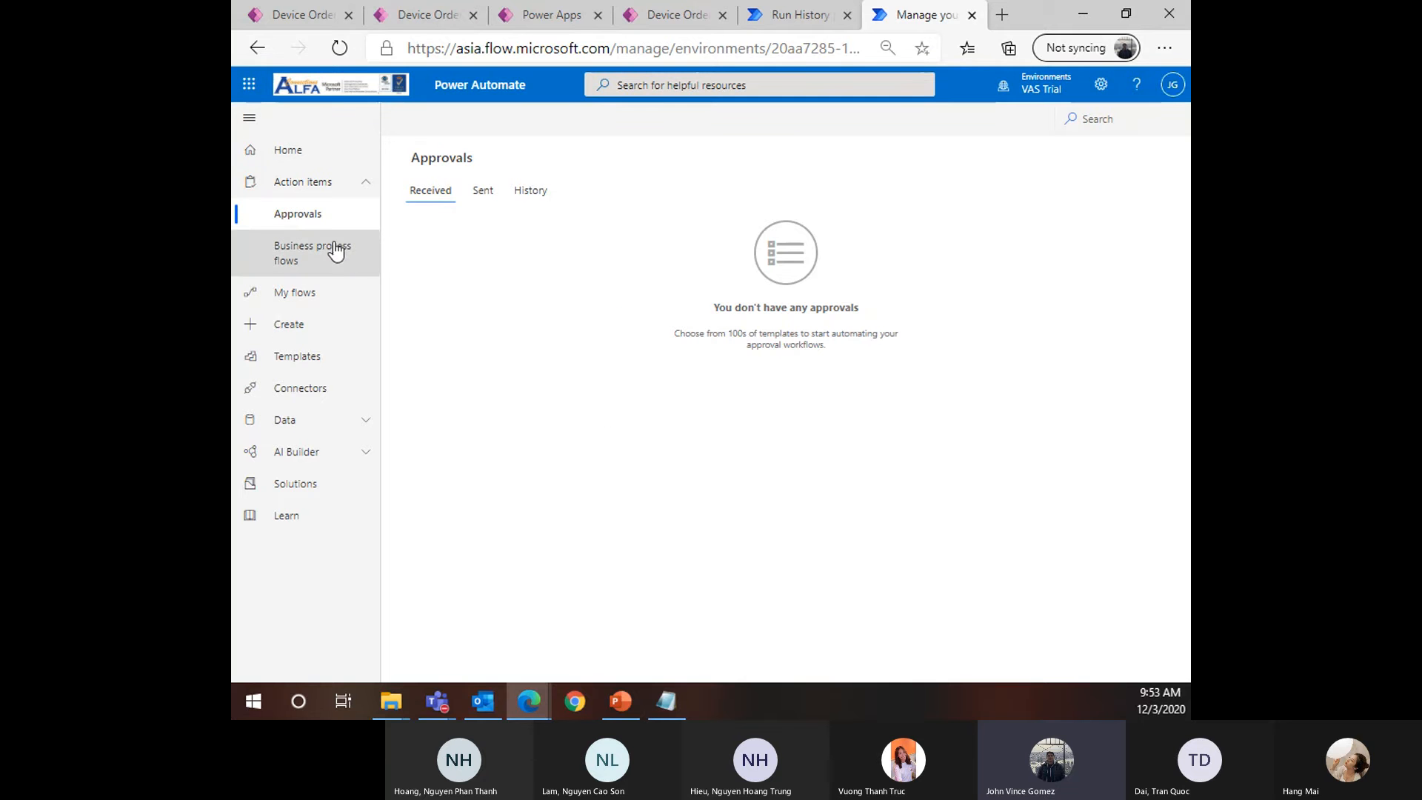
left_click(356, 265)
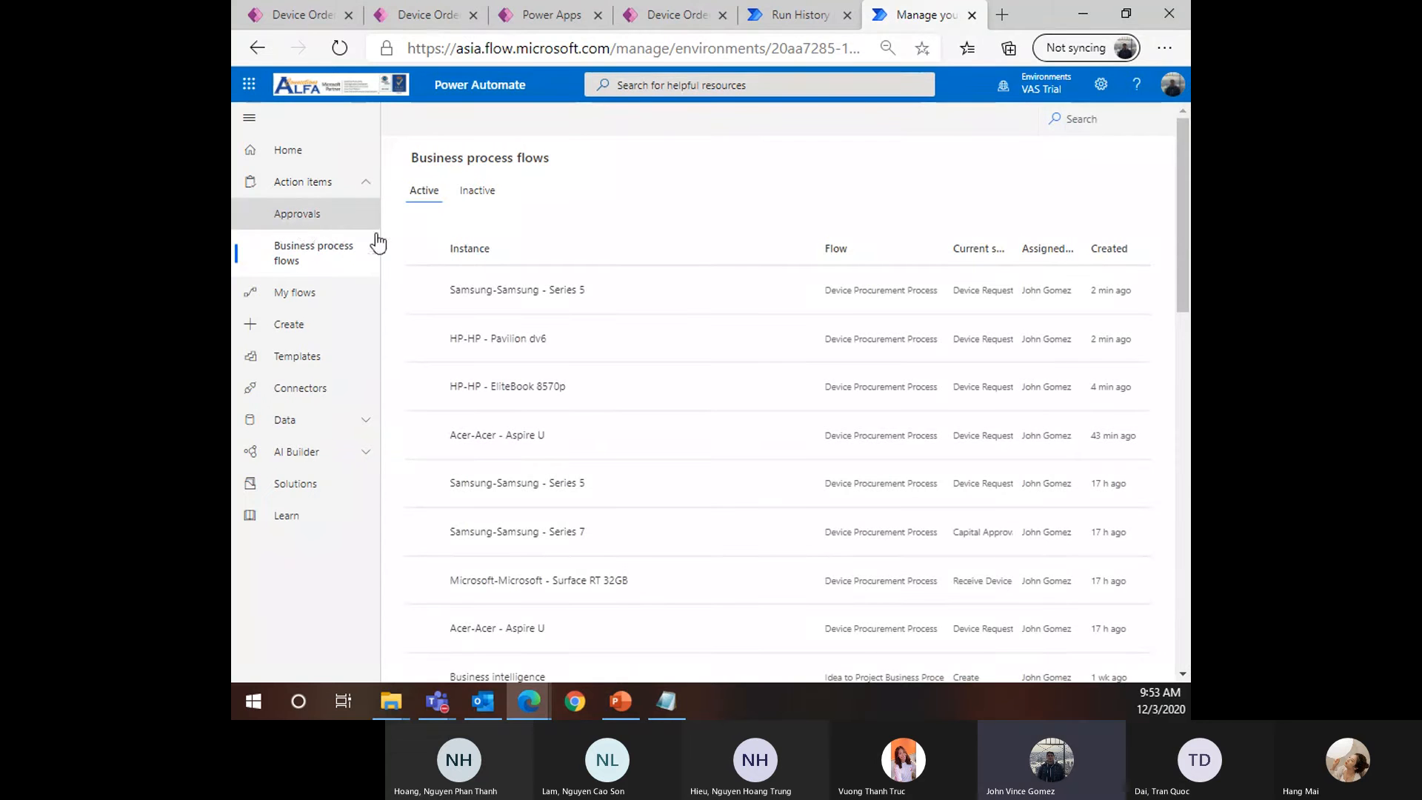
Scroll the instance list, peek at Approvals, and come back to Business process flows
scroll(615, 292, "down", 1)
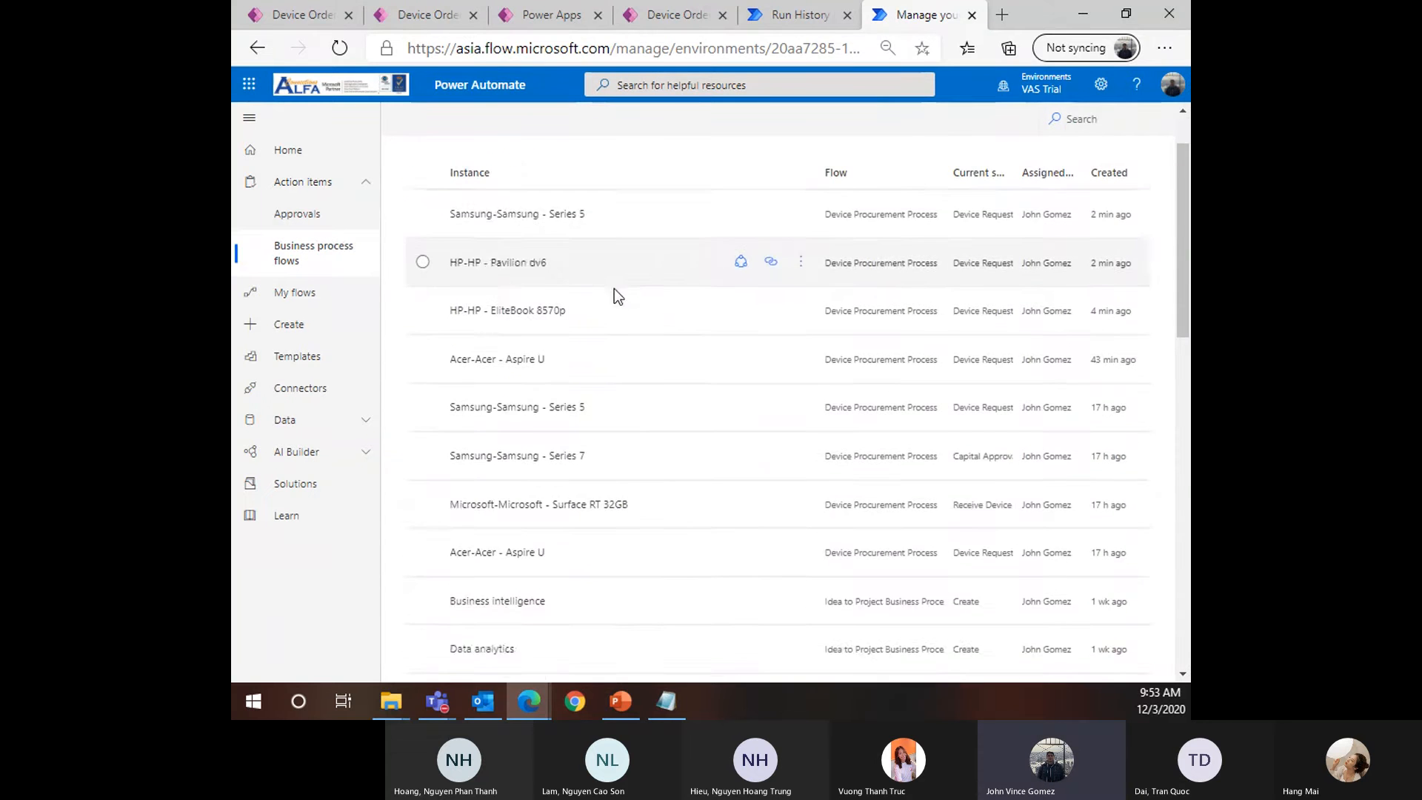
scroll(656, 510, "down", 12)
scroll(664, 481, "up", 8)
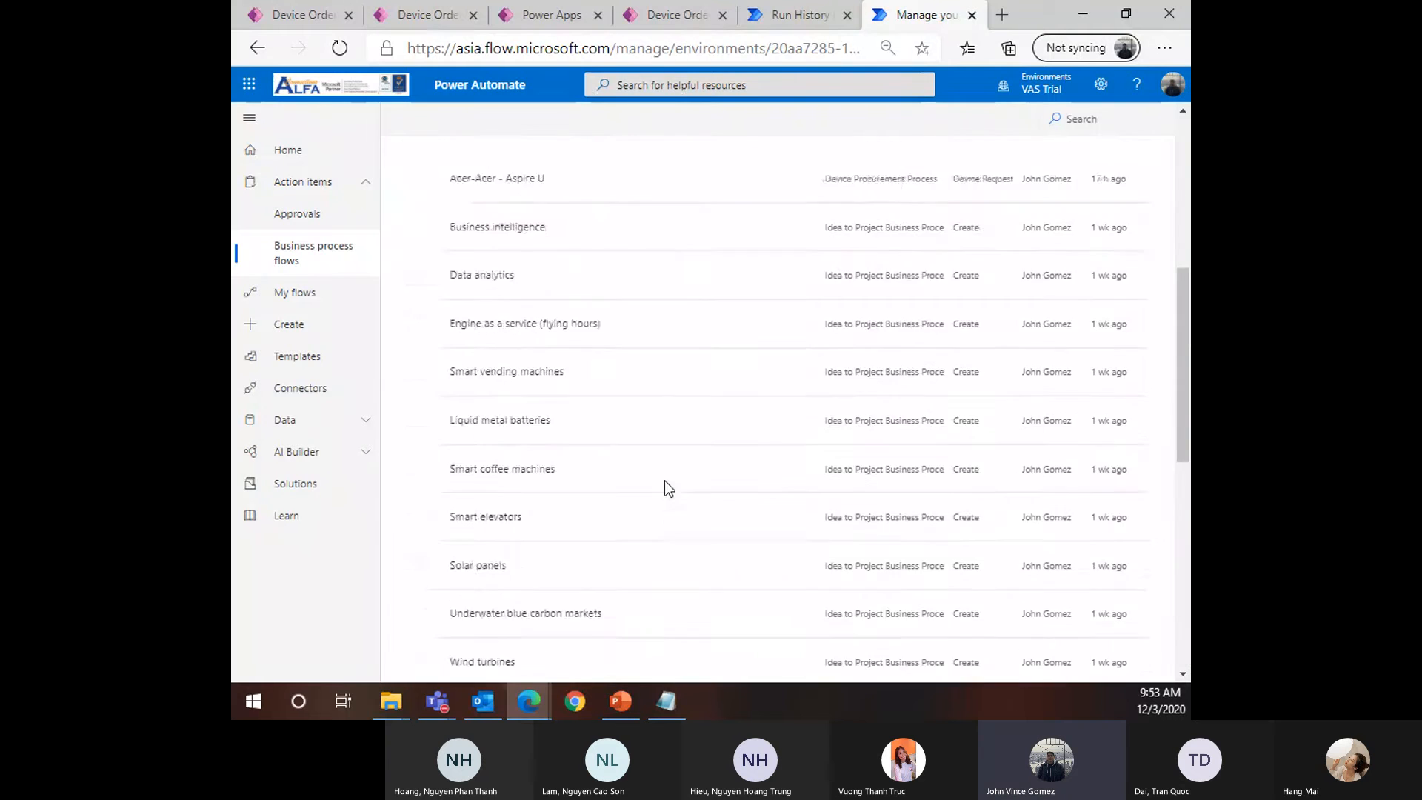
scroll(665, 481, "up", 6)
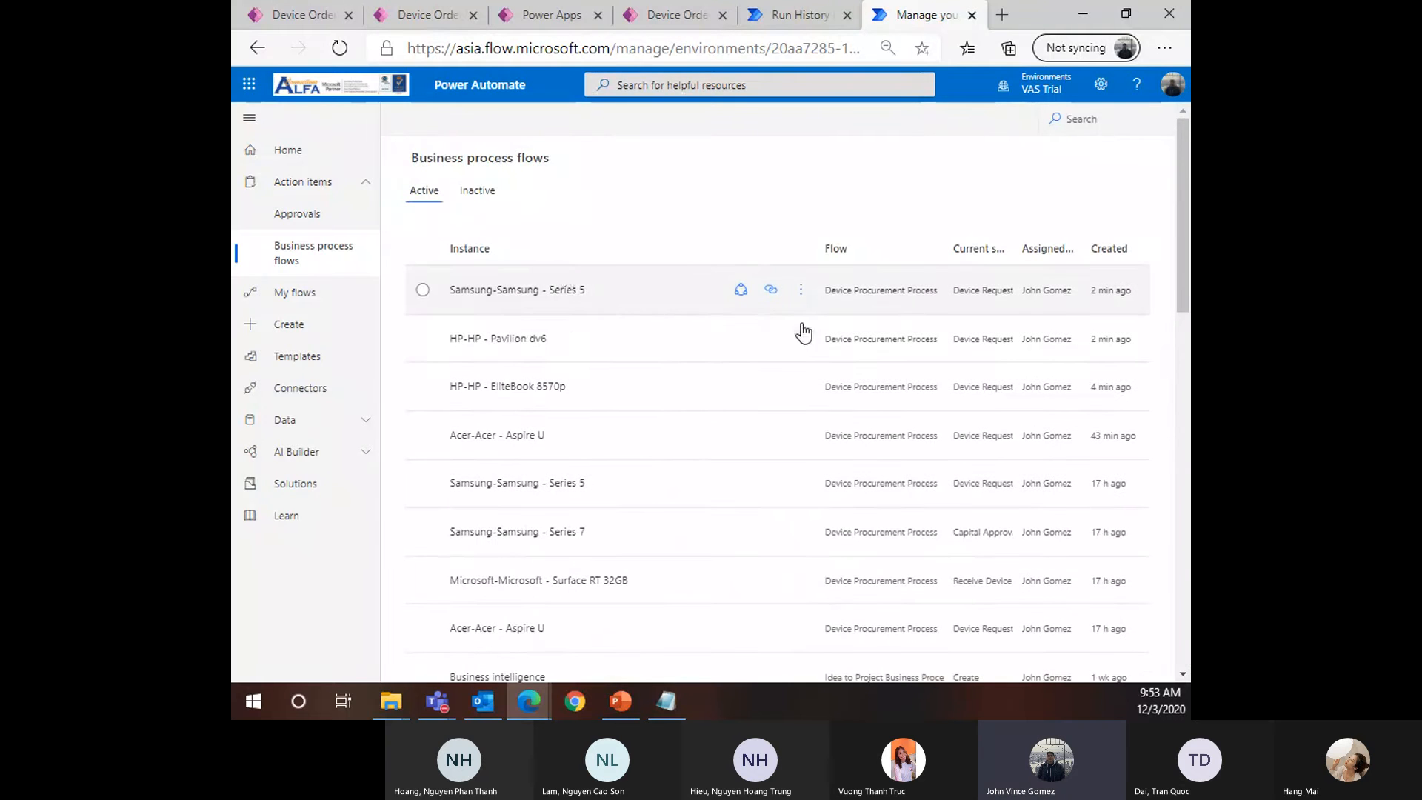
left_click(311, 215)
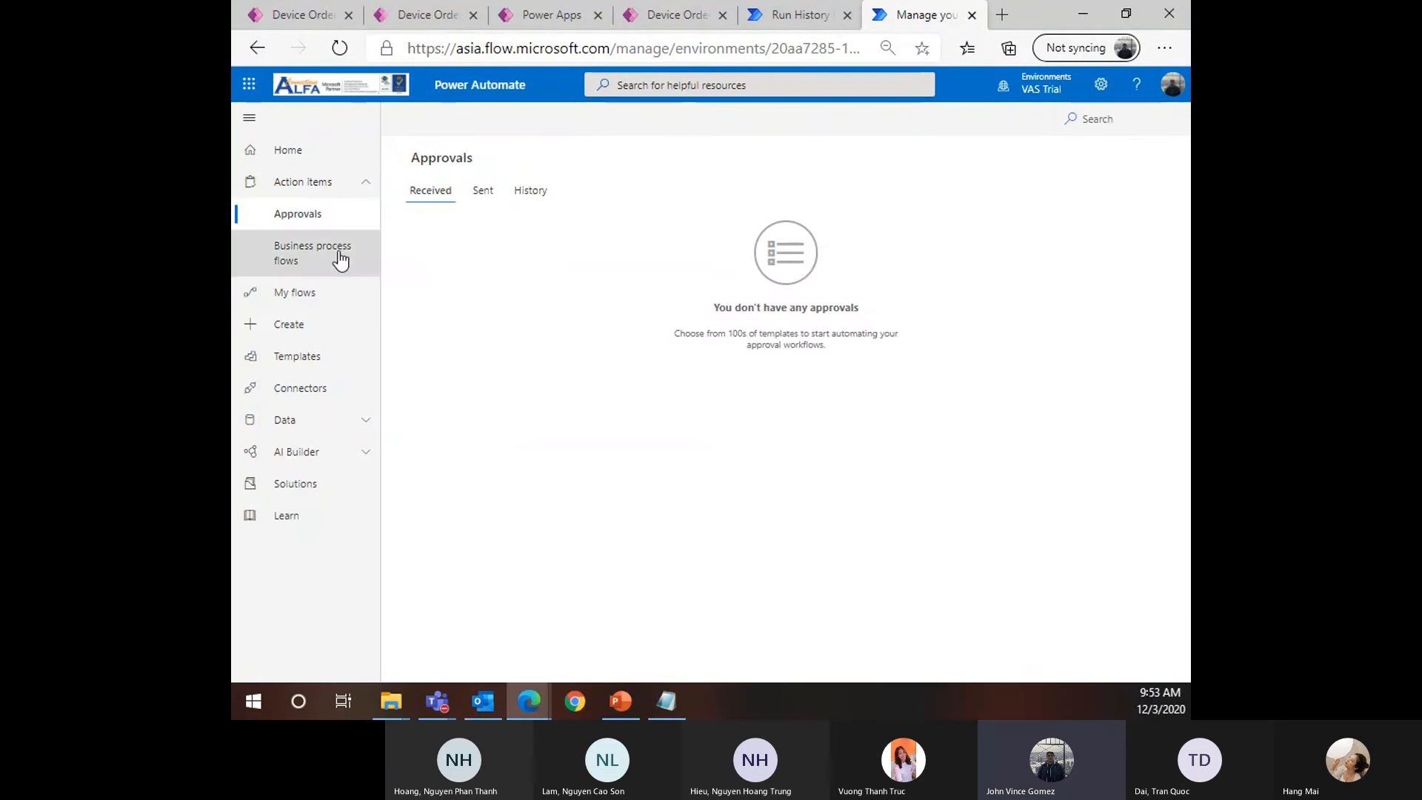
left_click(344, 258)
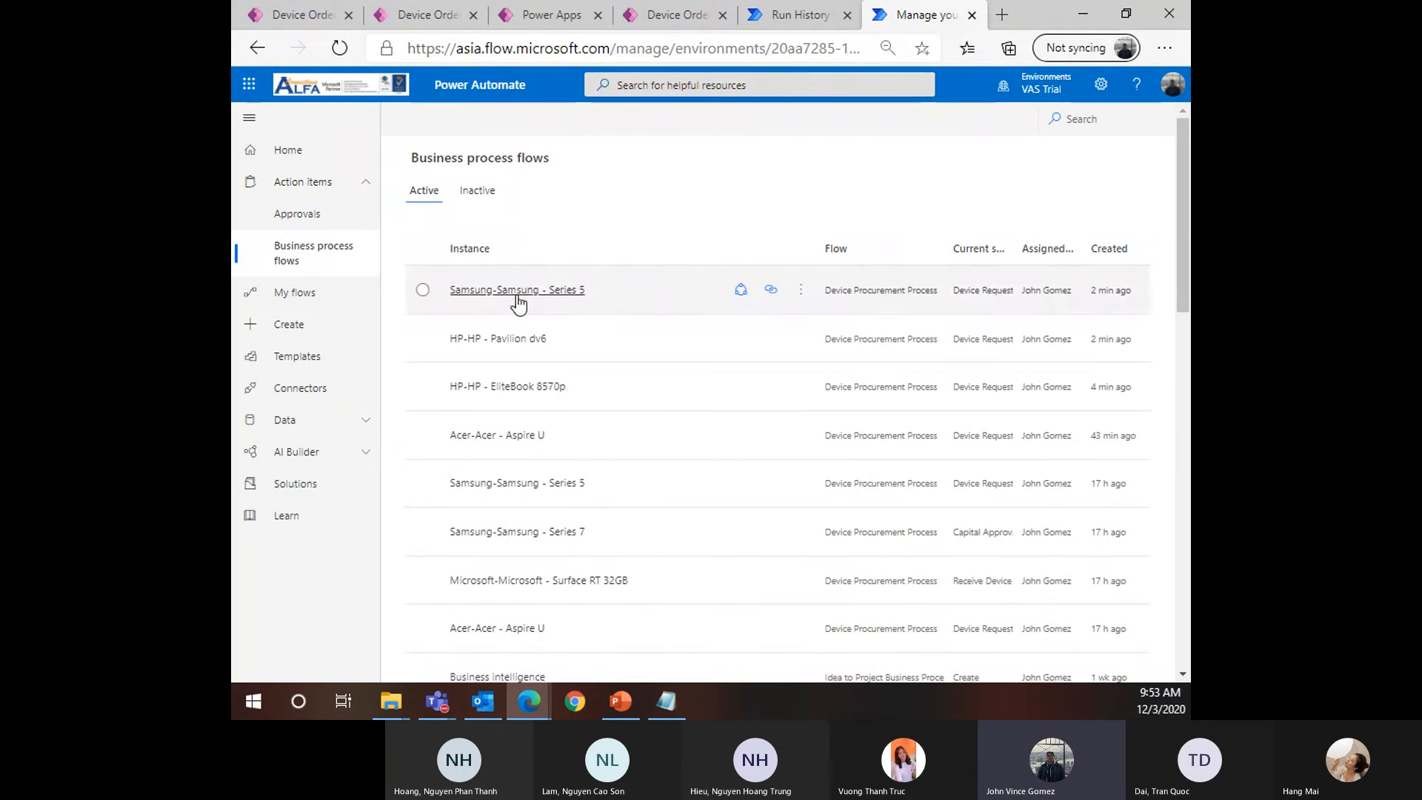
Select the EliteBook 8570p, Pavilion dv6 and Series 5 instances, then view the Series 5 record
left_click(678, 397)
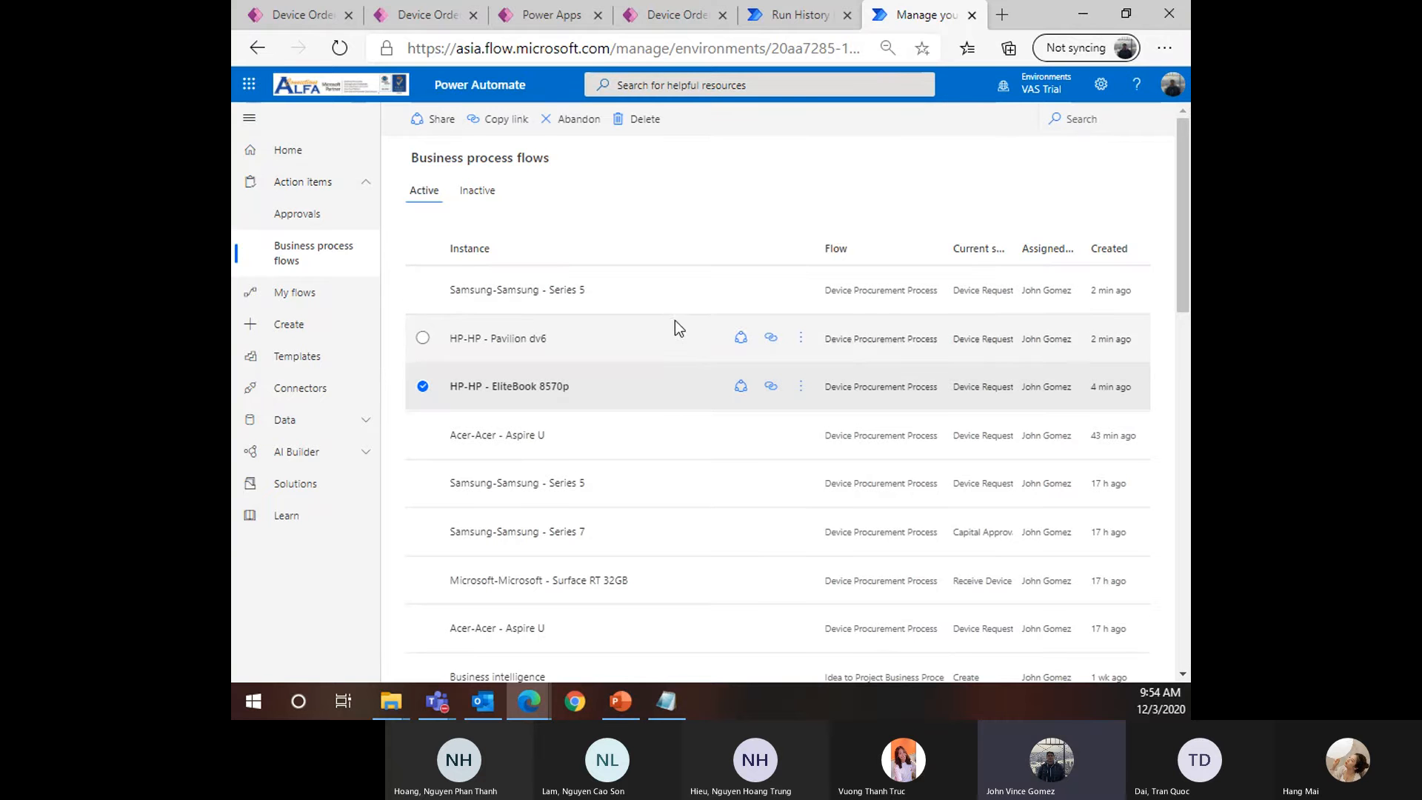
left_click(665, 297)
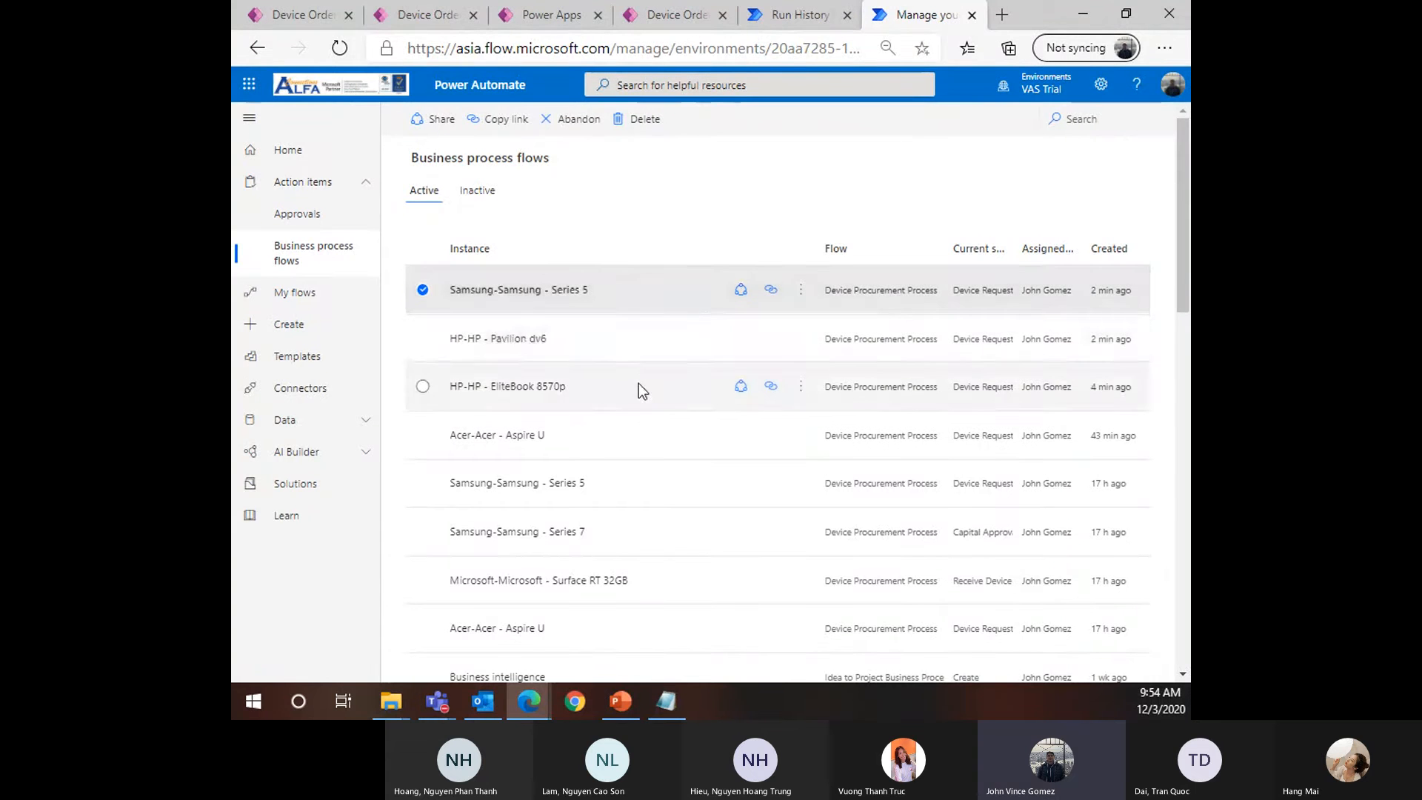
left_click(659, 400)
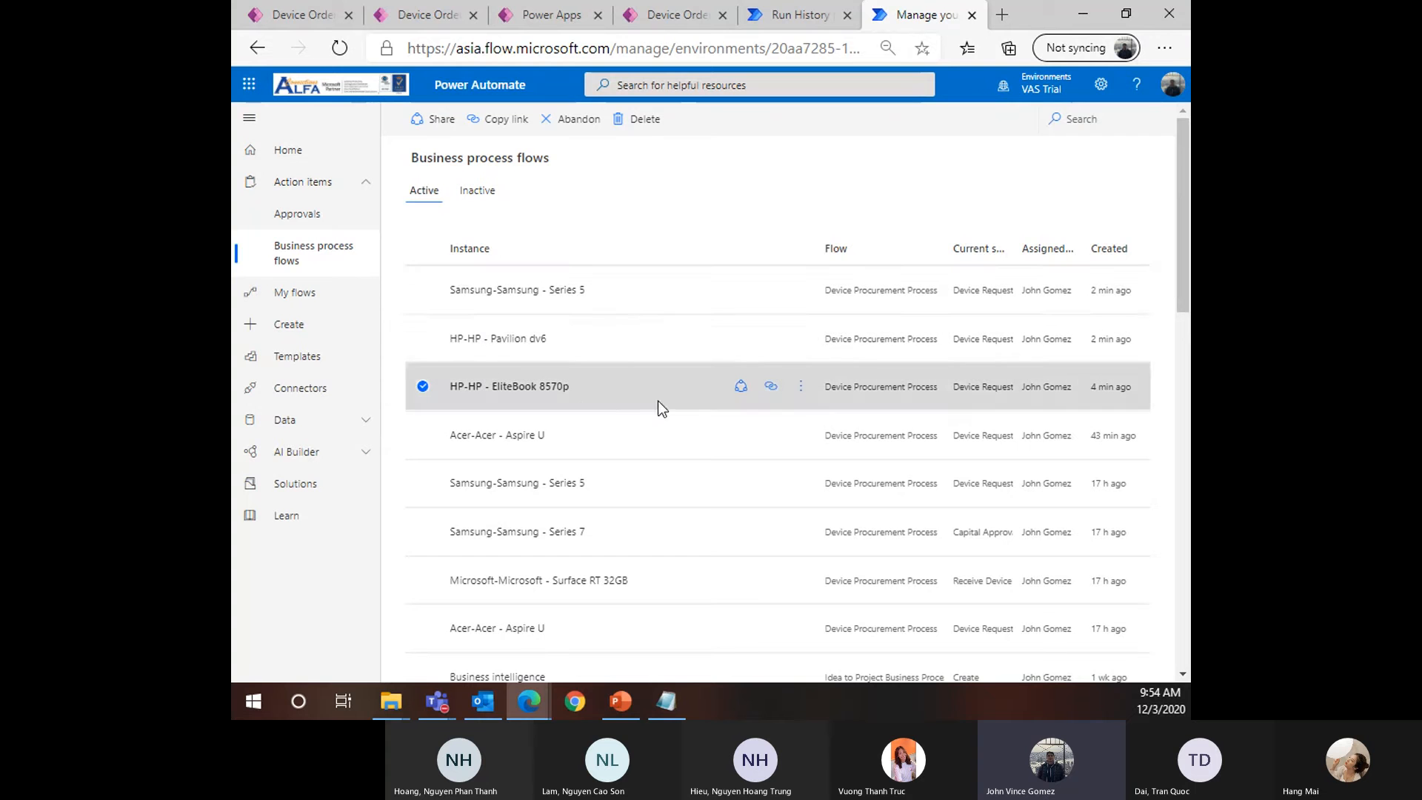
left_click(607, 356)
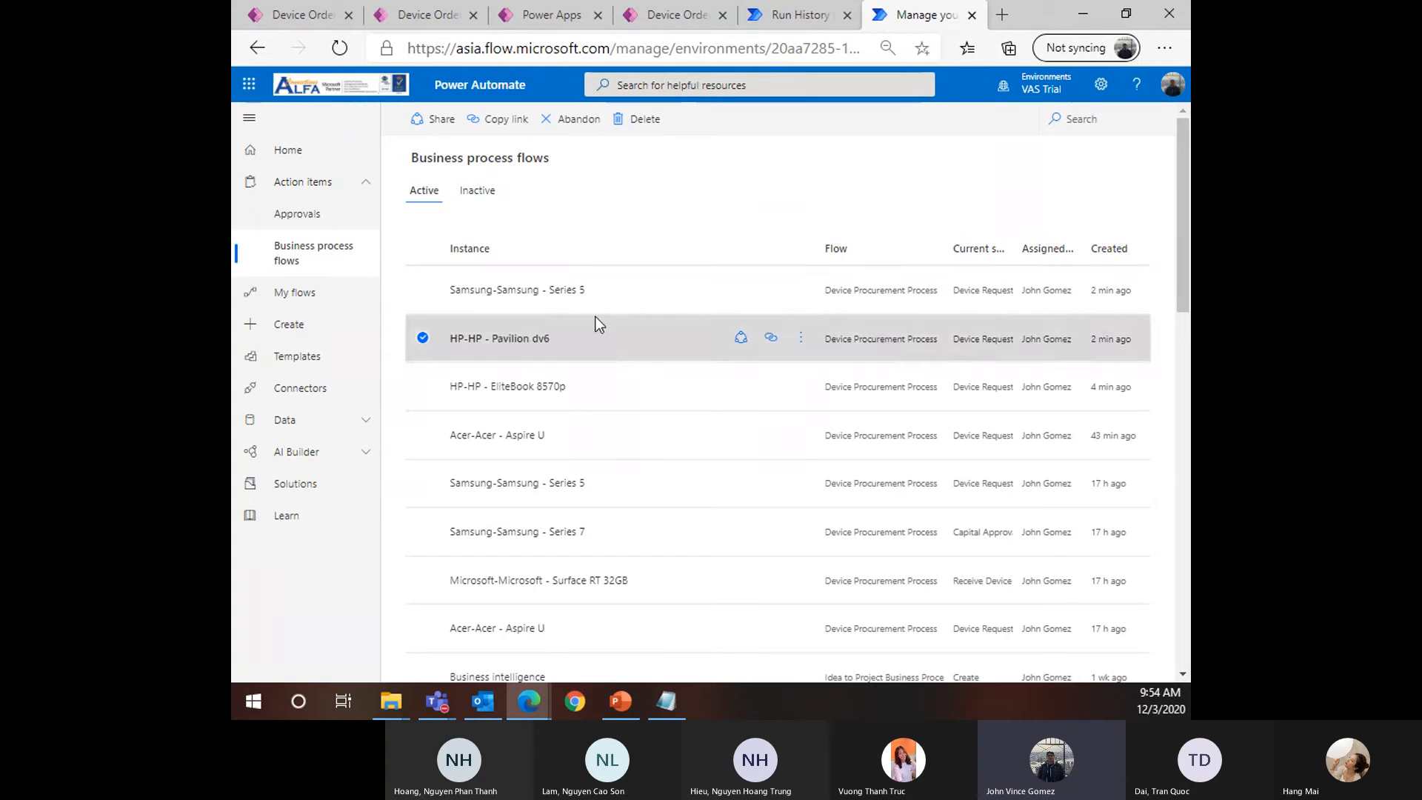
left_click(665, 300)
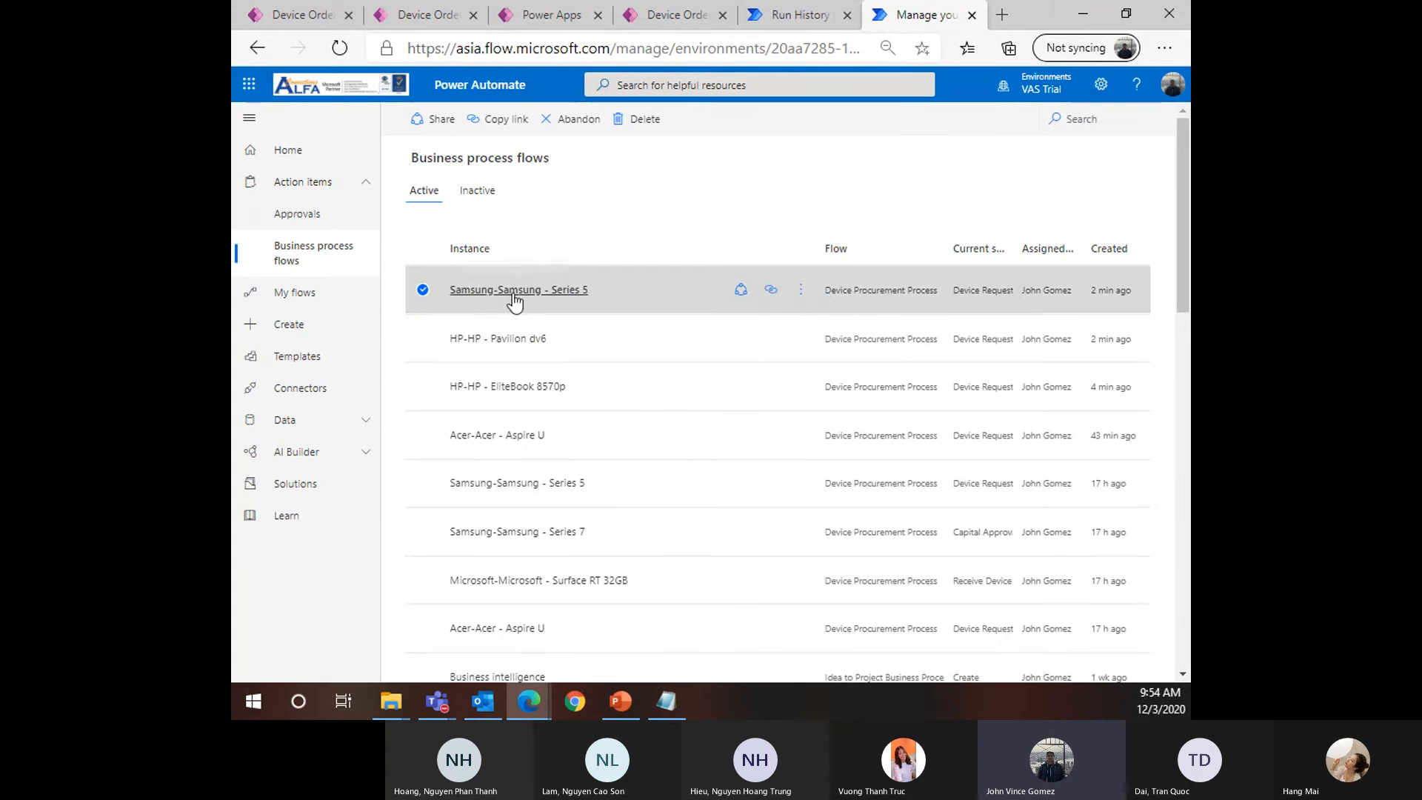
left_click(557, 291)
left_click(808, 19)
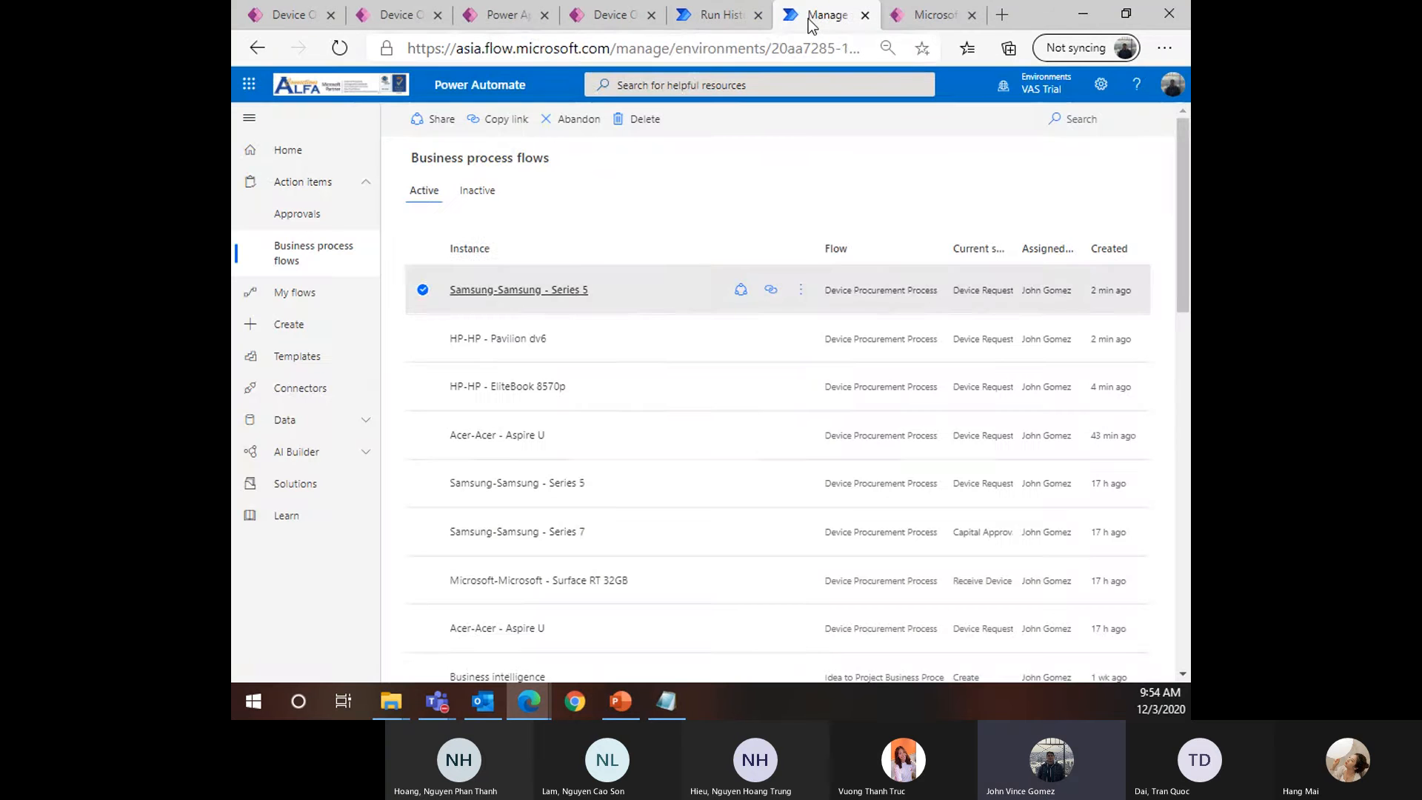
Inspect the Samsung Series 5 instance's actions and stage, then open the Approvals page
left_click(803, 291)
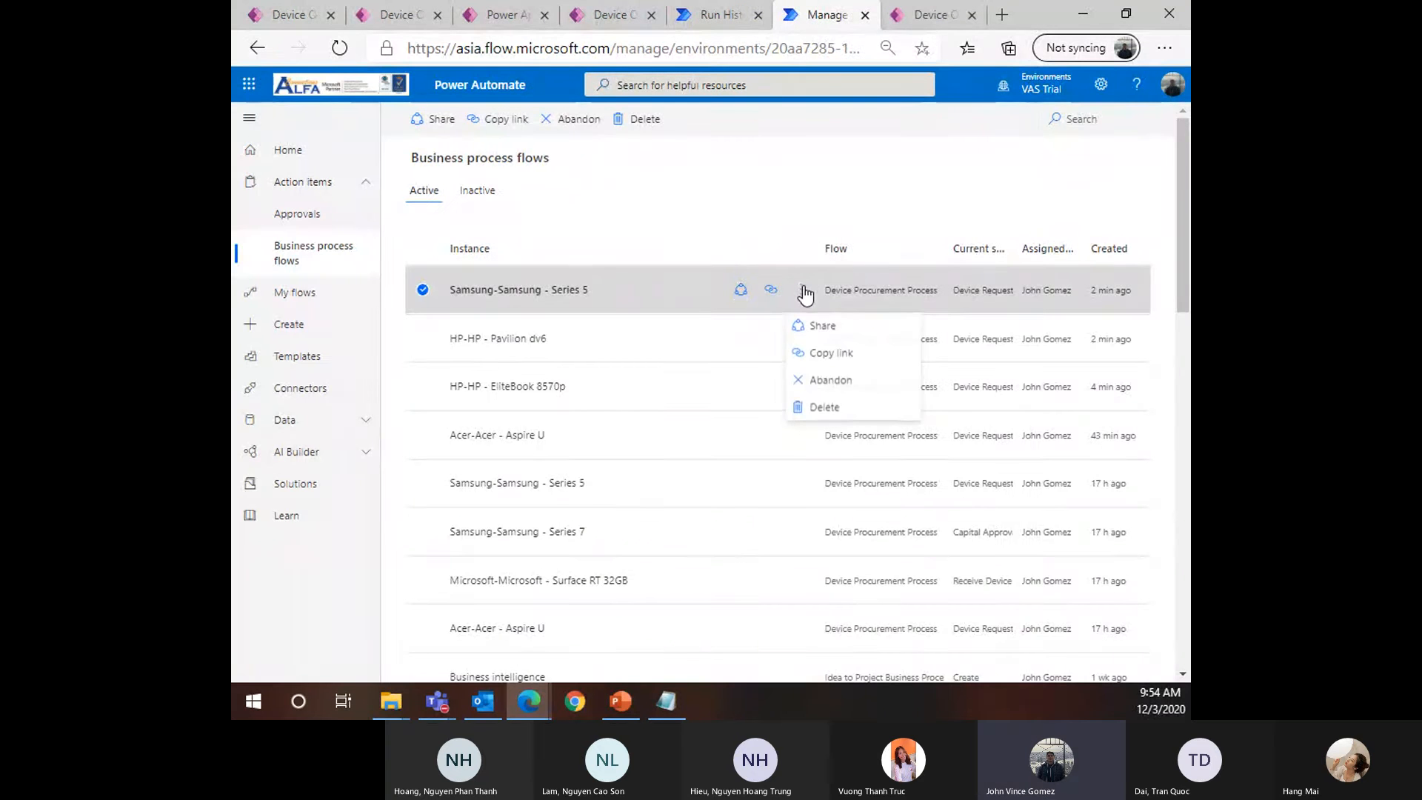
left_click(976, 306)
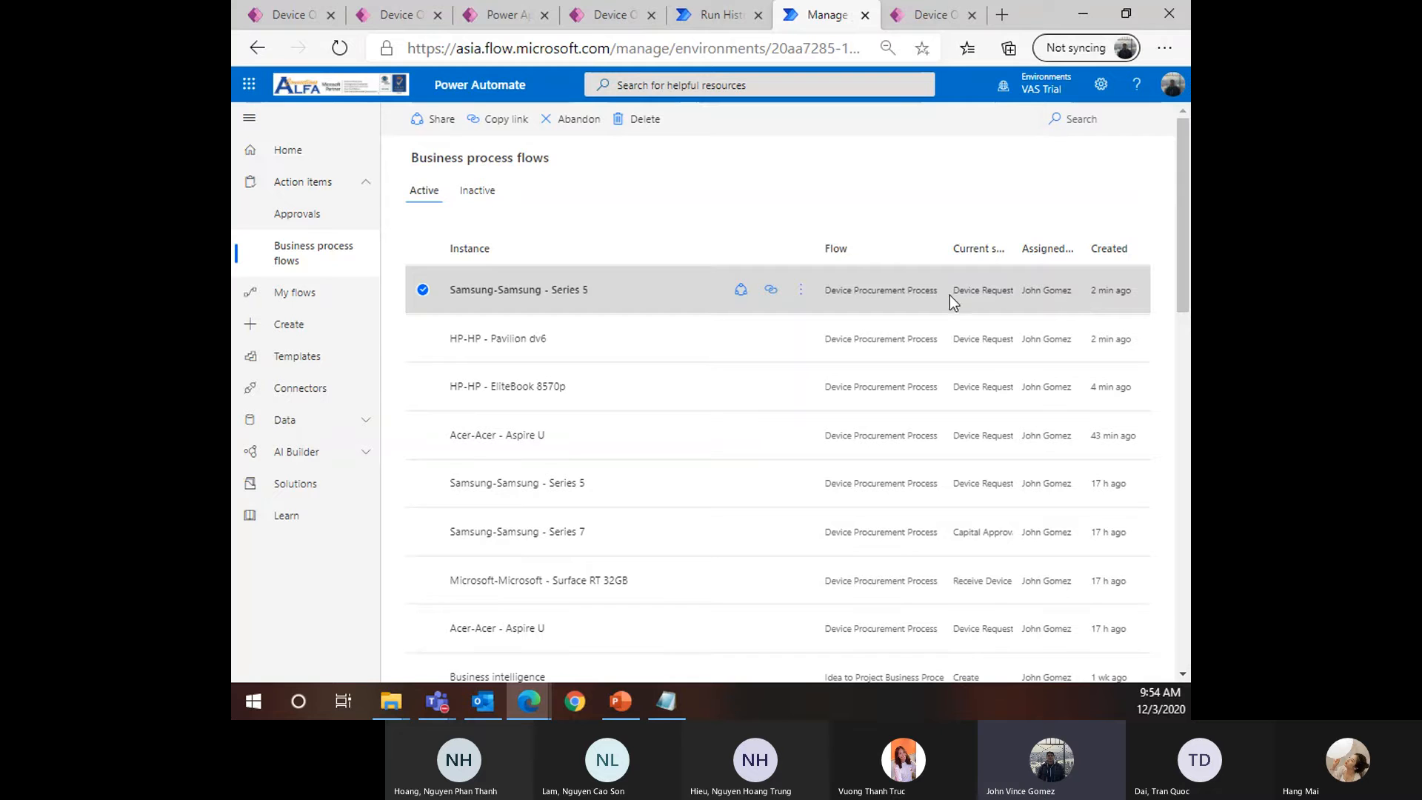
double_click(957, 292)
left_click(669, 305)
double_click(621, 293)
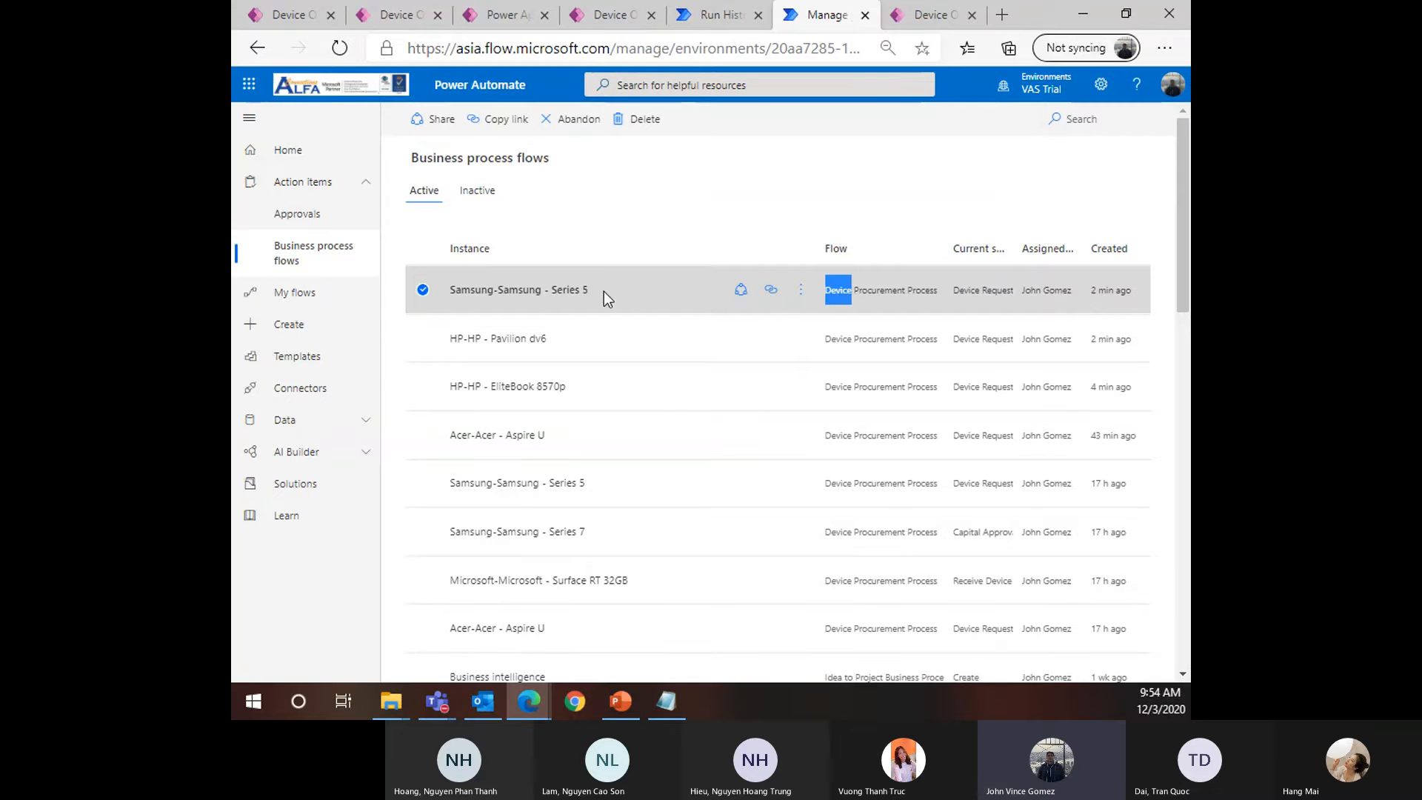
left_click(901, 296)
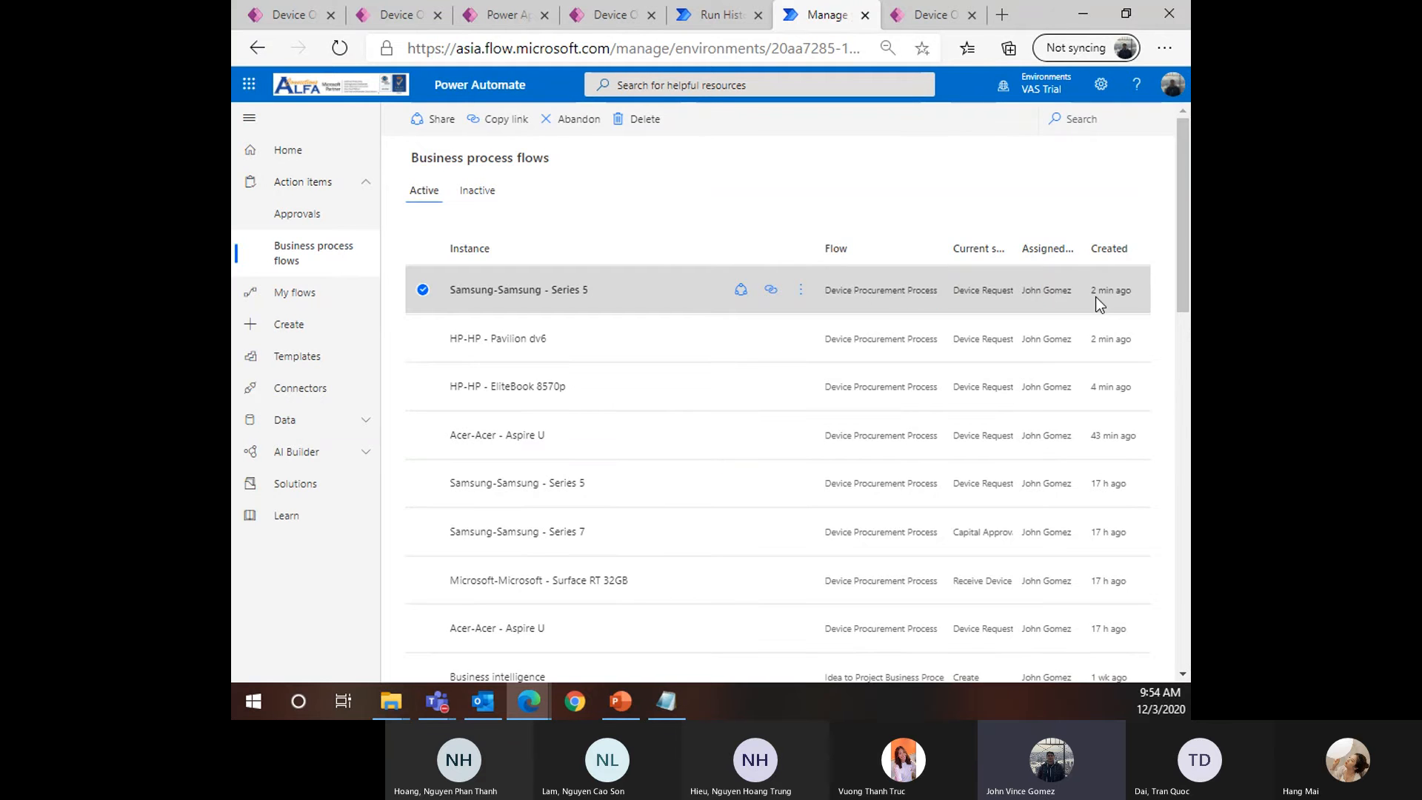
scroll(1095, 296, "down", 3)
scroll(1069, 294, "up", 3)
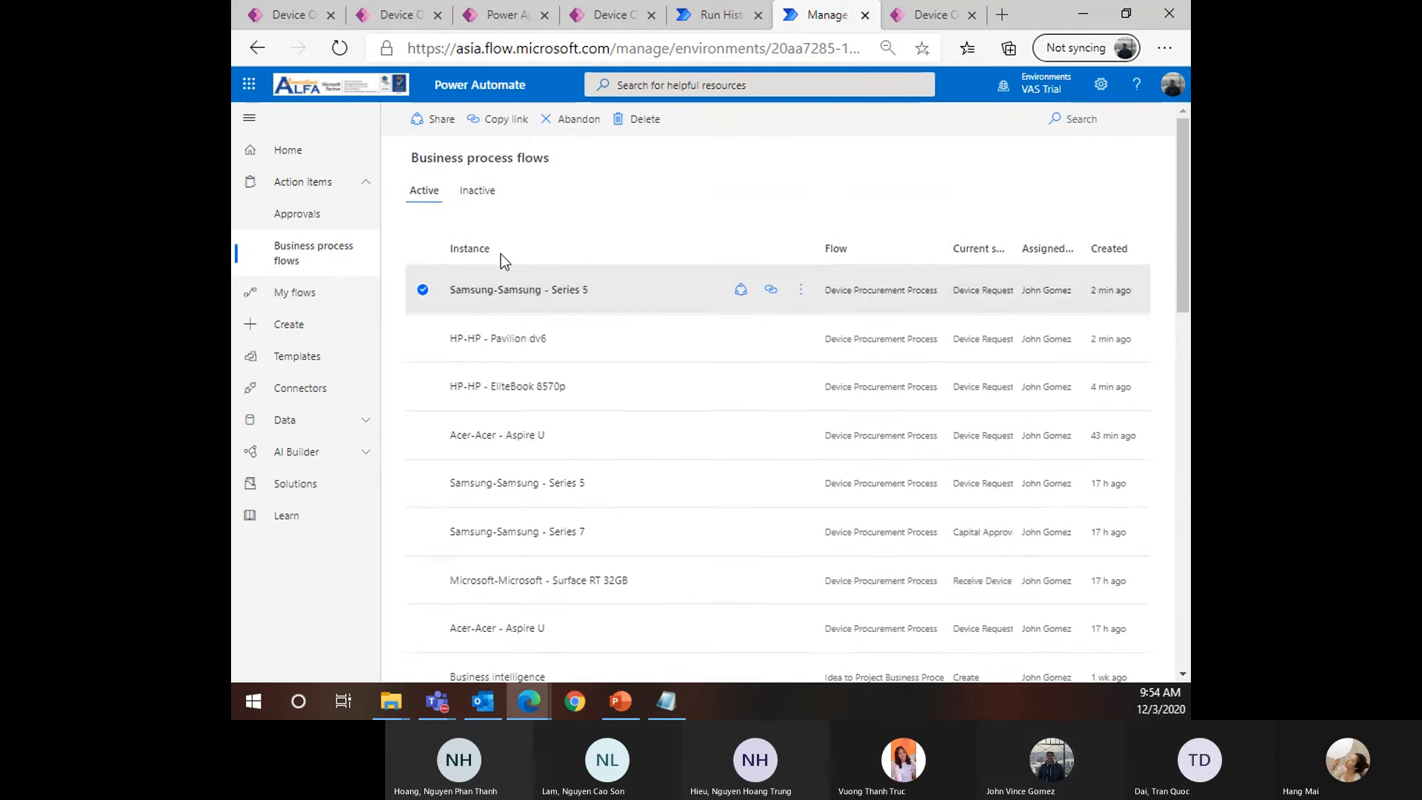
left_click(294, 213)
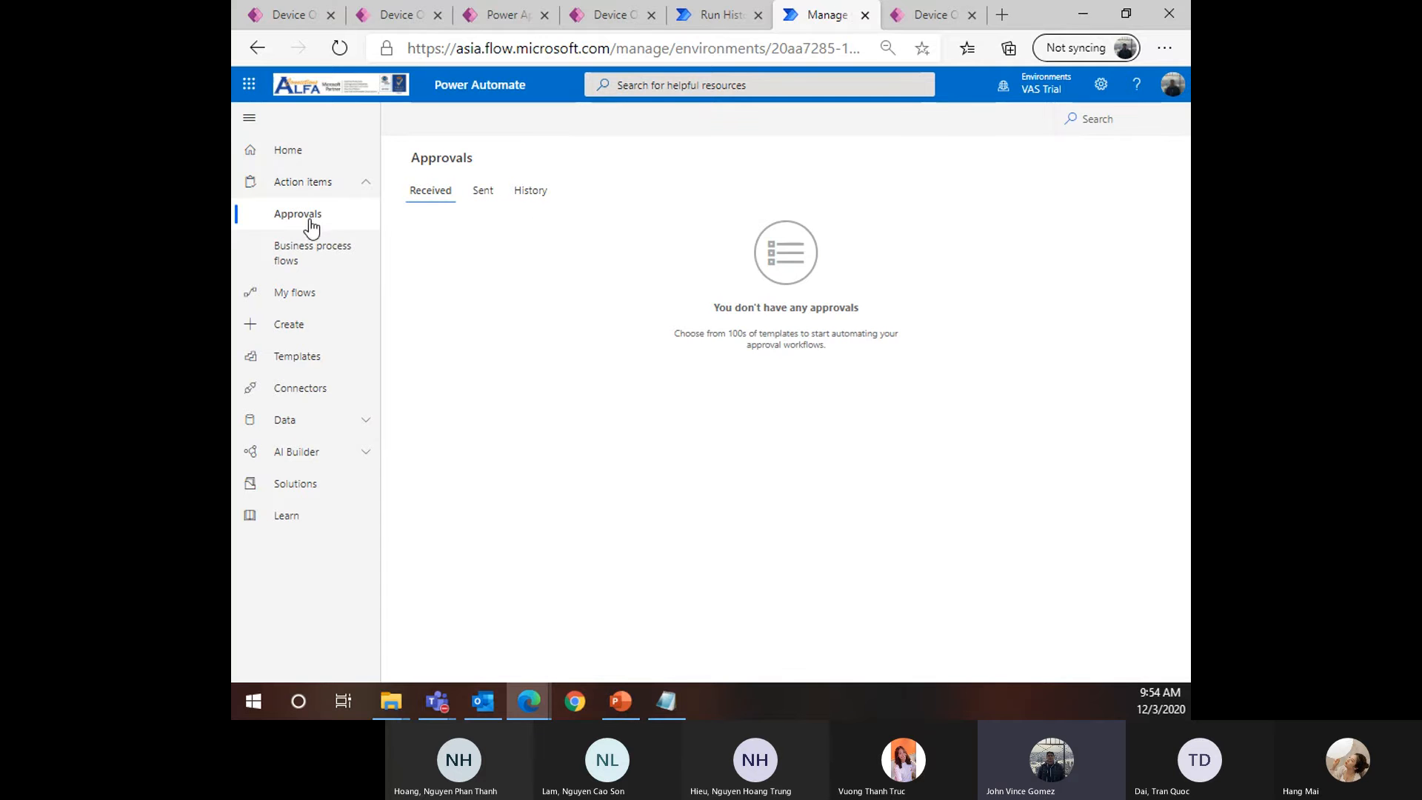
Reload Approvals and go back to the Business process flows instance list
left_click(337, 49)
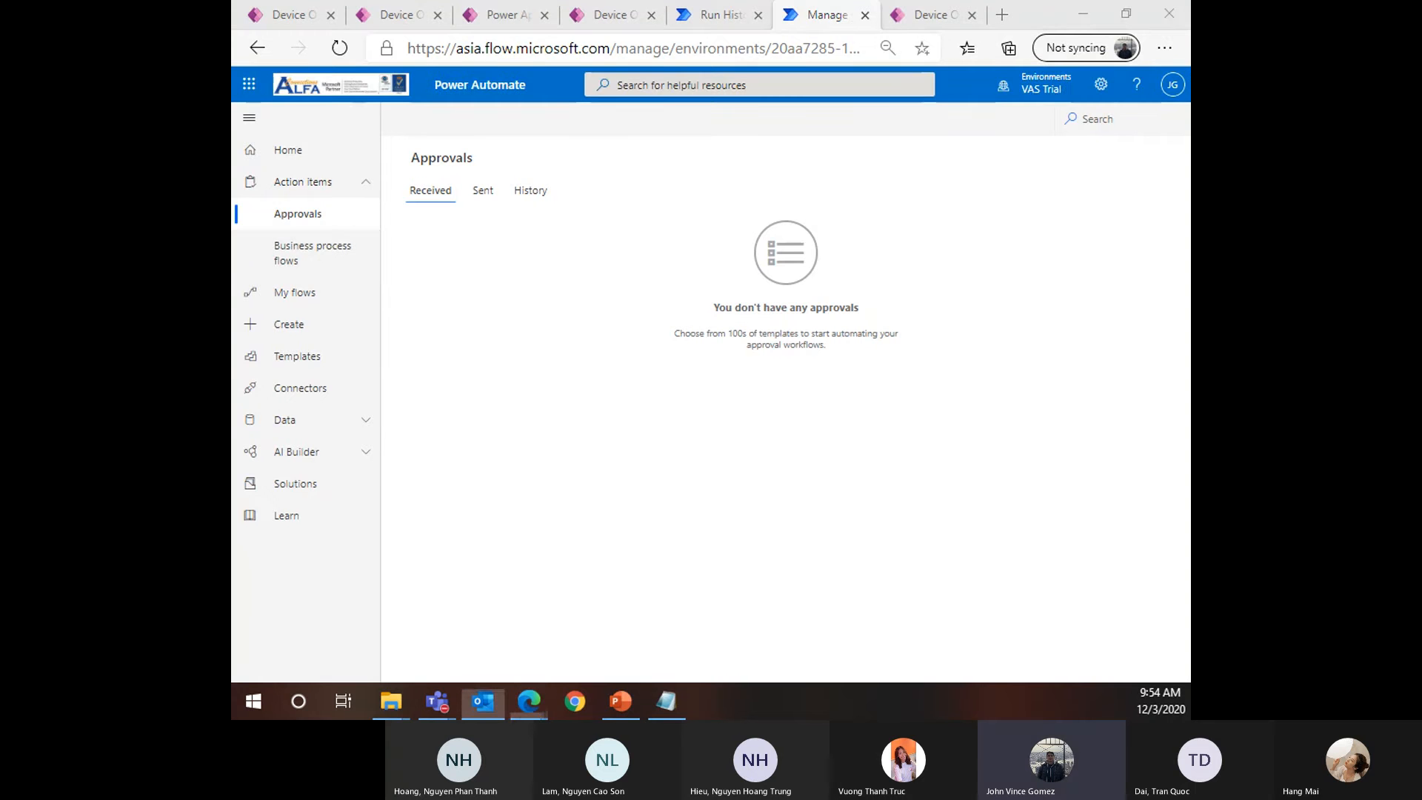
left_click(270, 261)
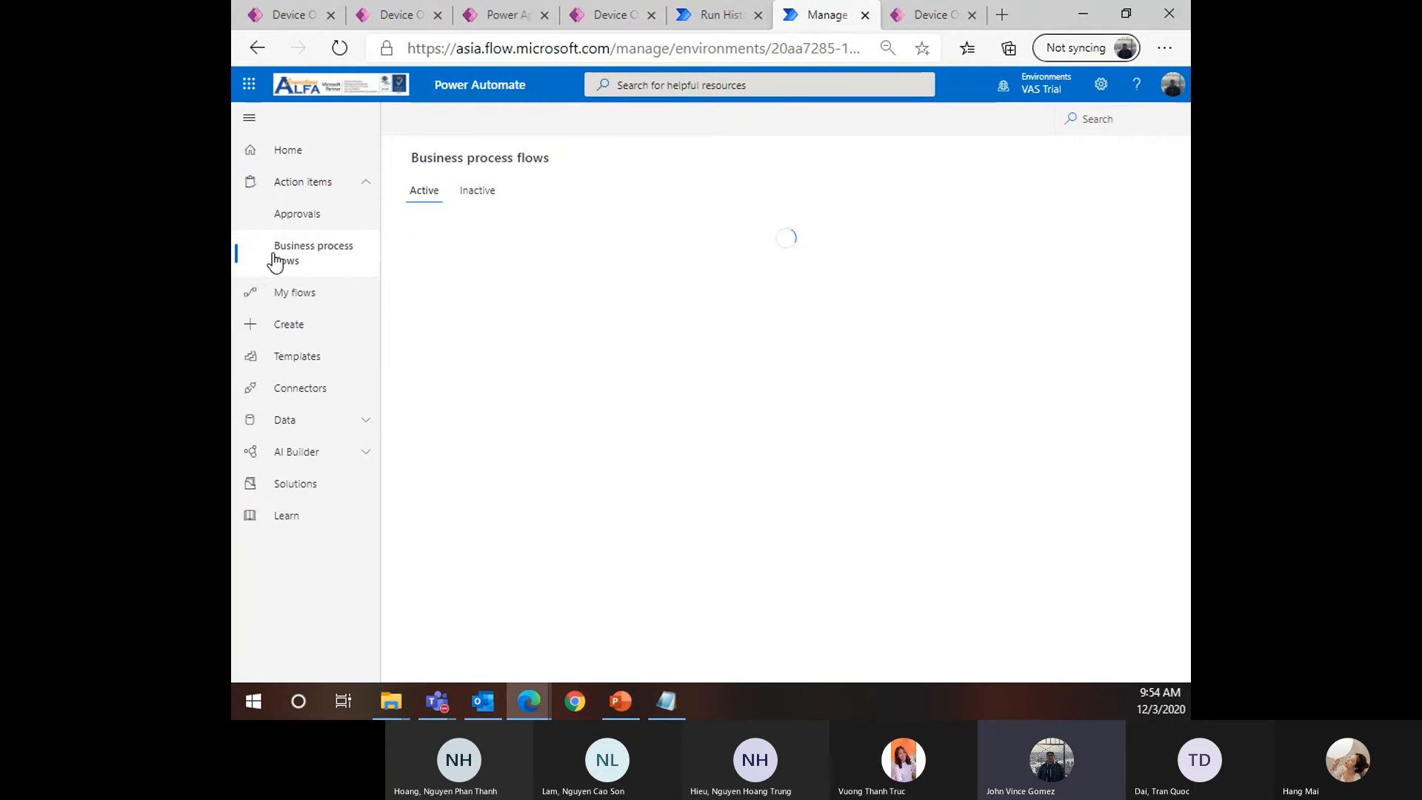
Reload the instance list and open the Samsung-Samsung - Series 5 device record
left_click(339, 47)
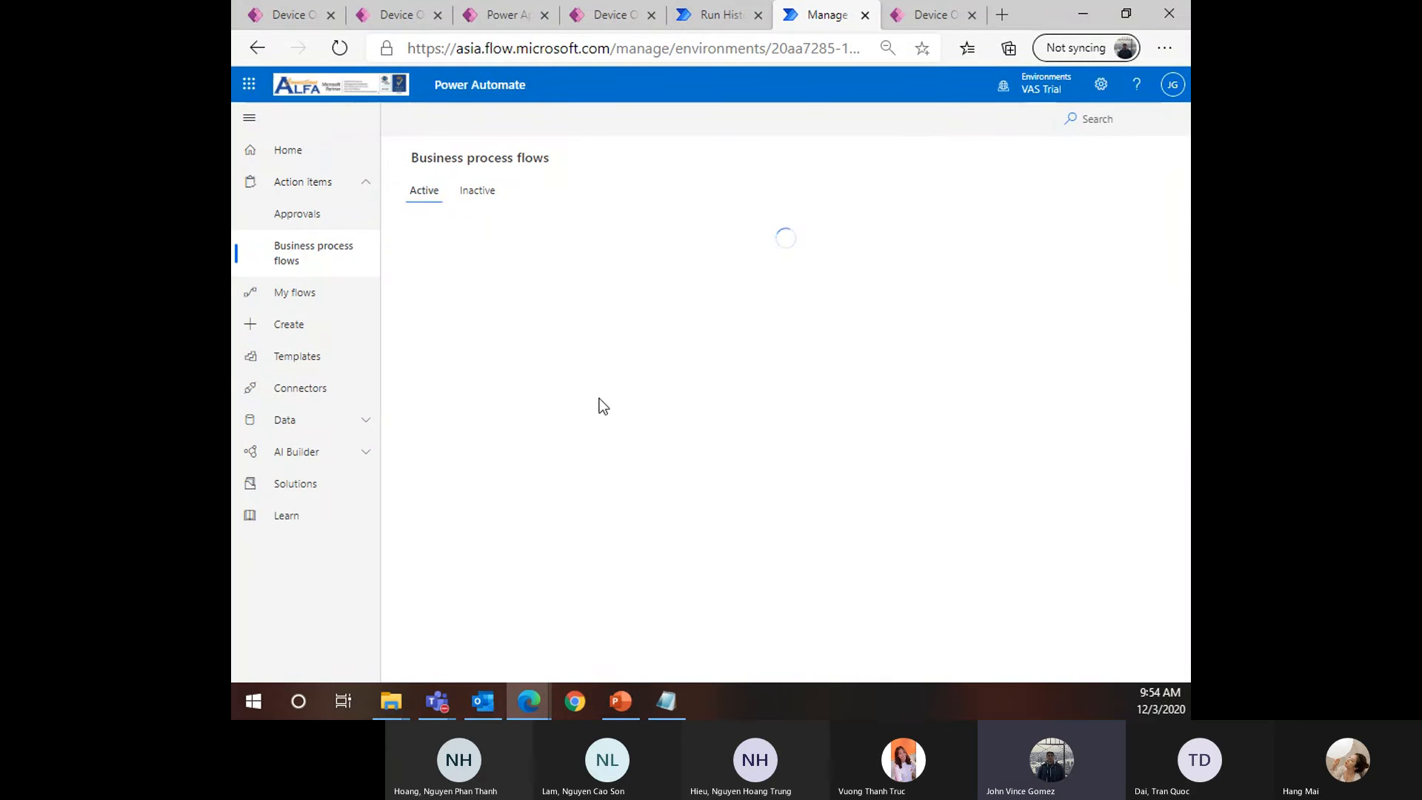
scroll(576, 519, "down", 10)
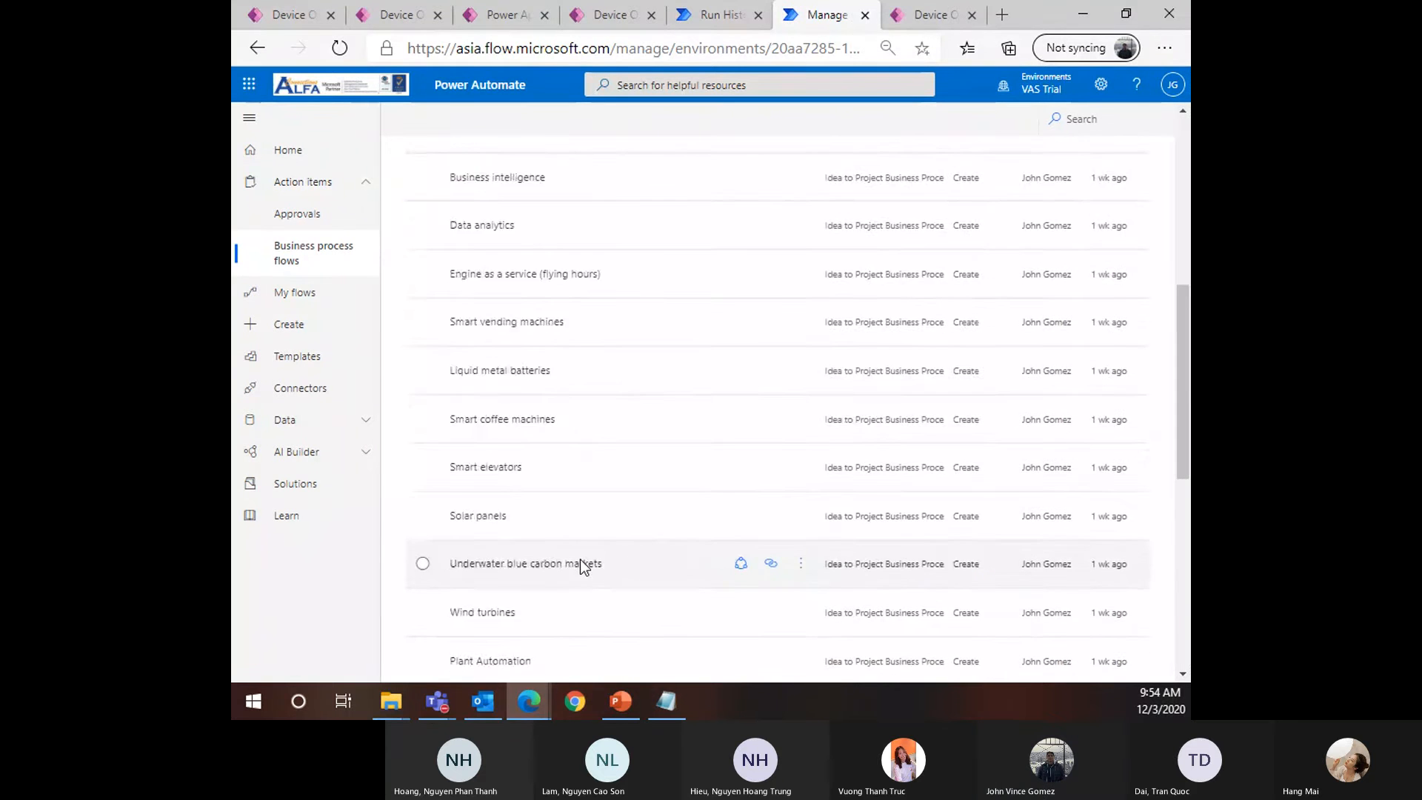
scroll(582, 561, "down", 6)
scroll(613, 532, "up", 10)
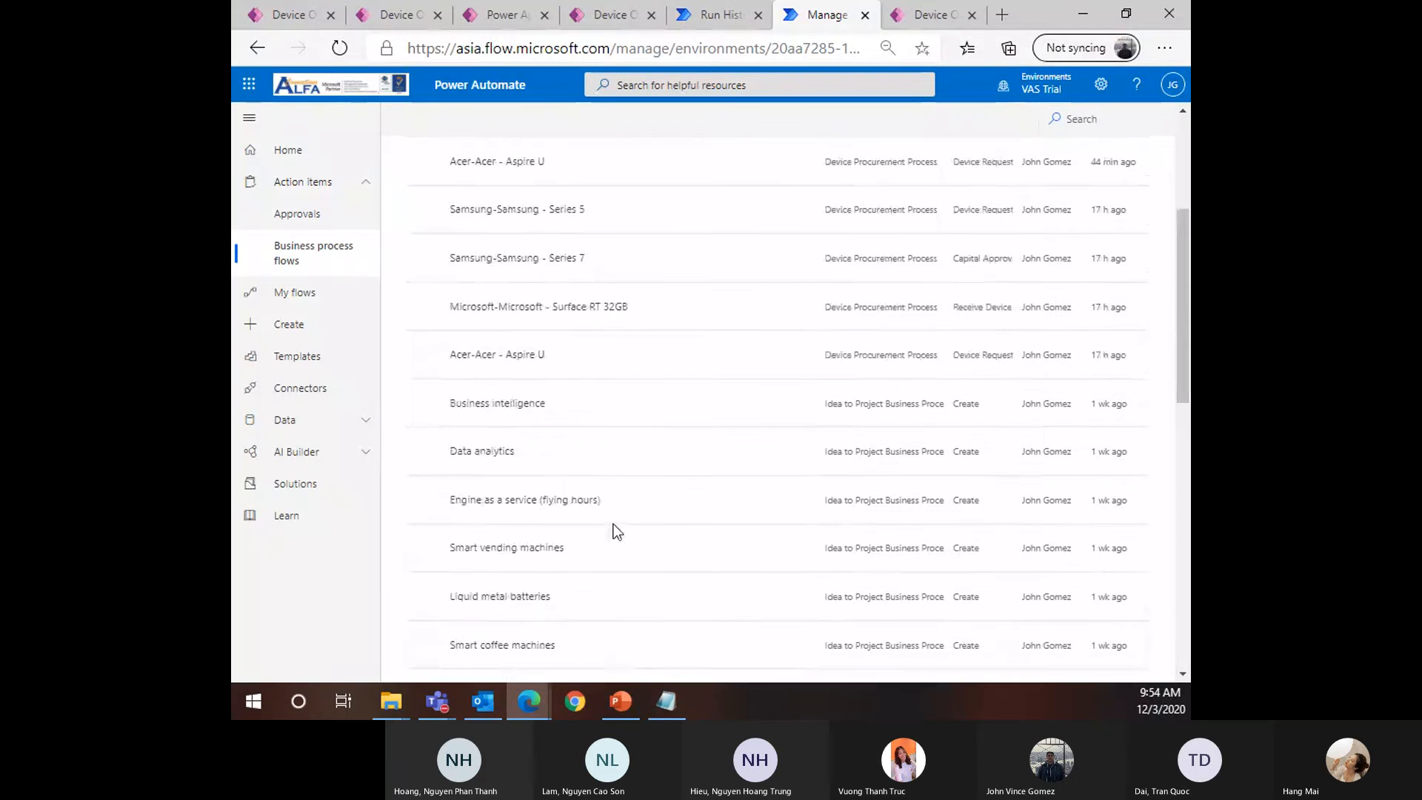
scroll(613, 530, "up", 4)
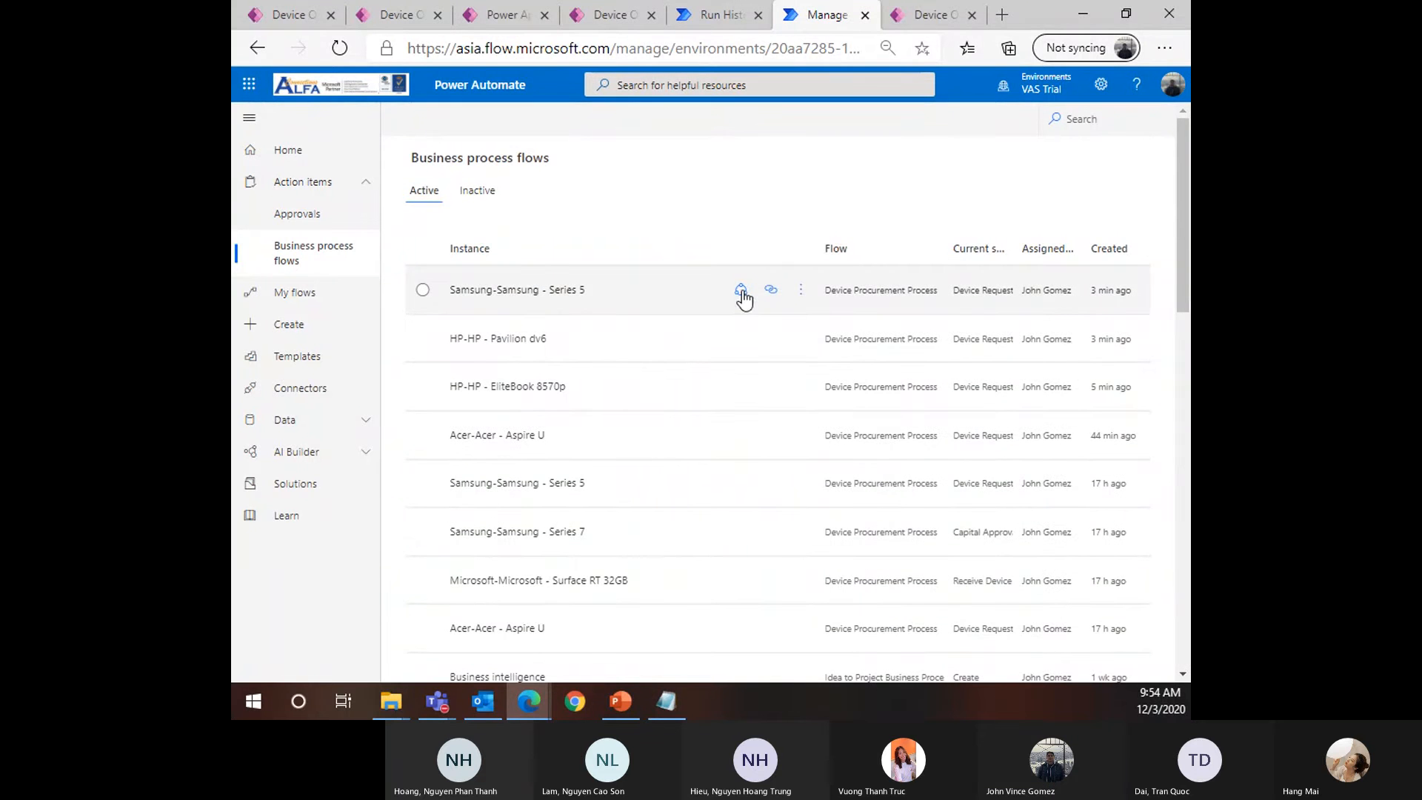
left_click(801, 293)
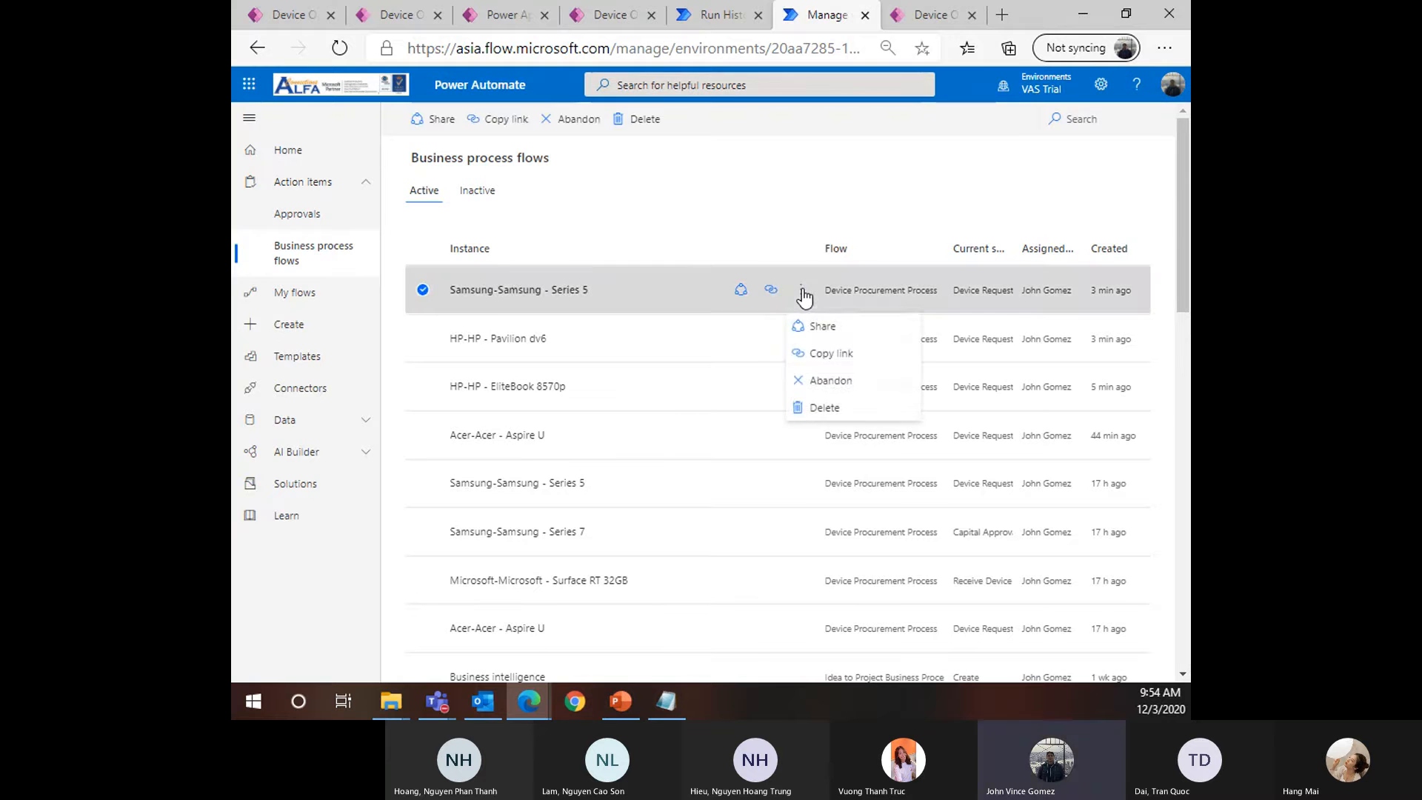
left_click(682, 312)
left_click(646, 298)
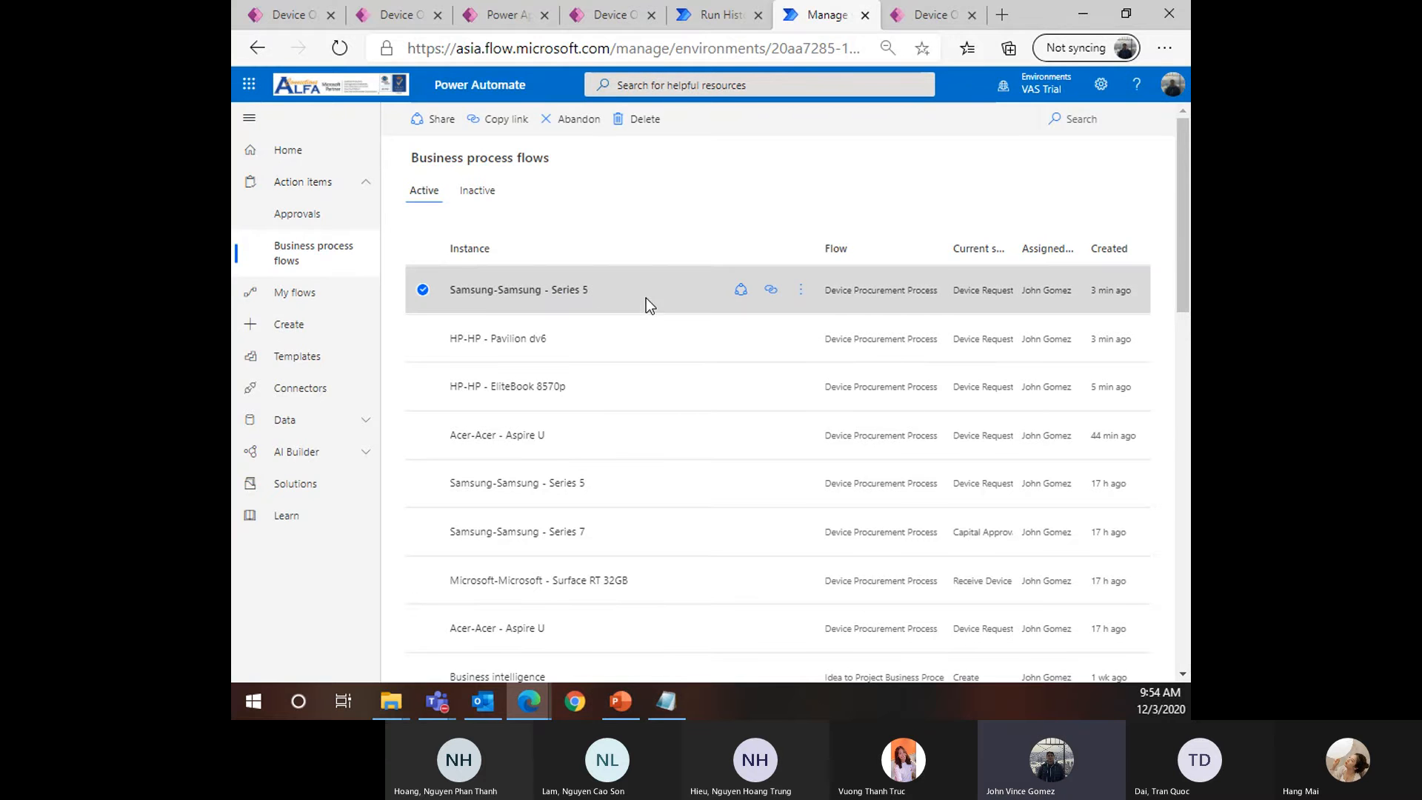
left_click(573, 292)
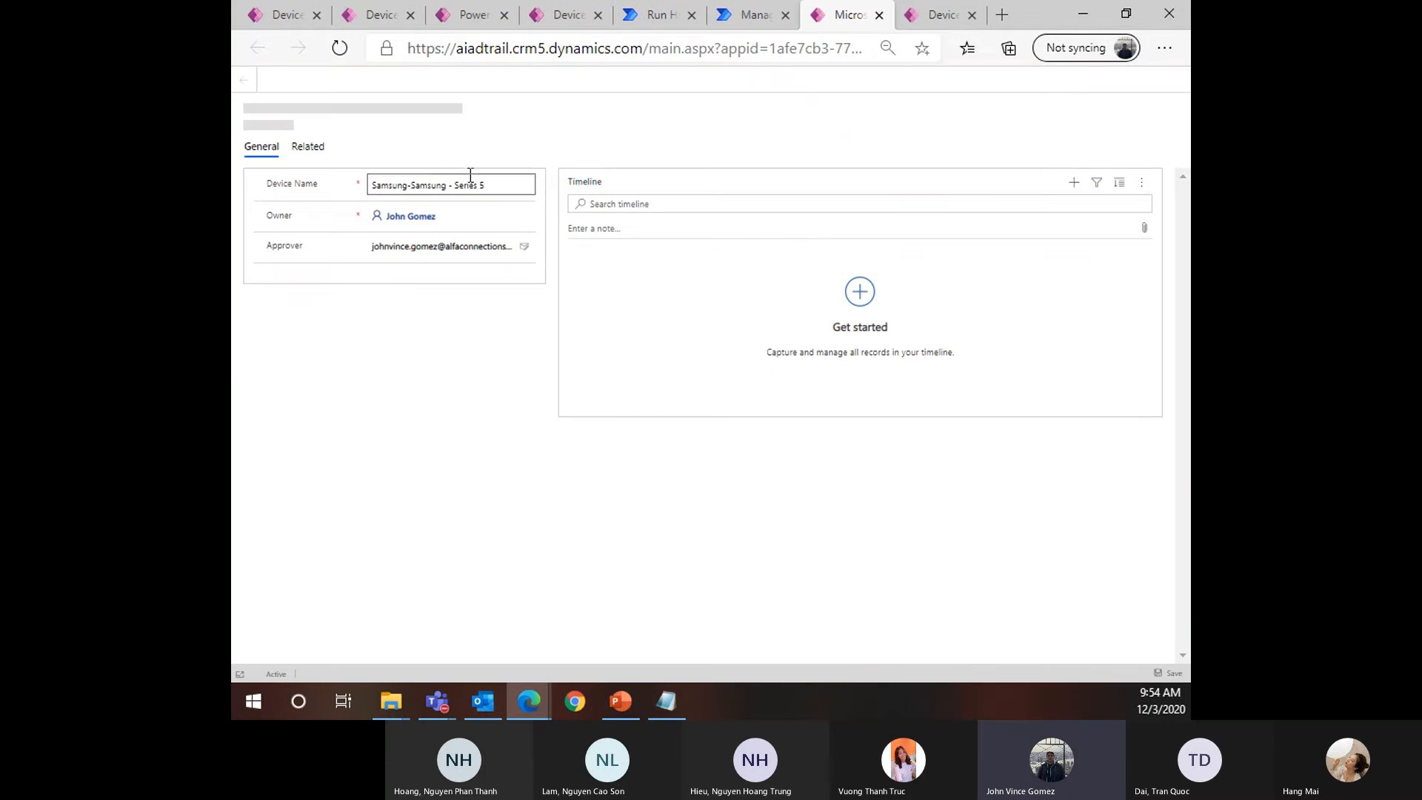
Close the device record tabs, reload the still-empty Approvals page, and switch applications
middle_click(837, 27)
middle_click(841, 24)
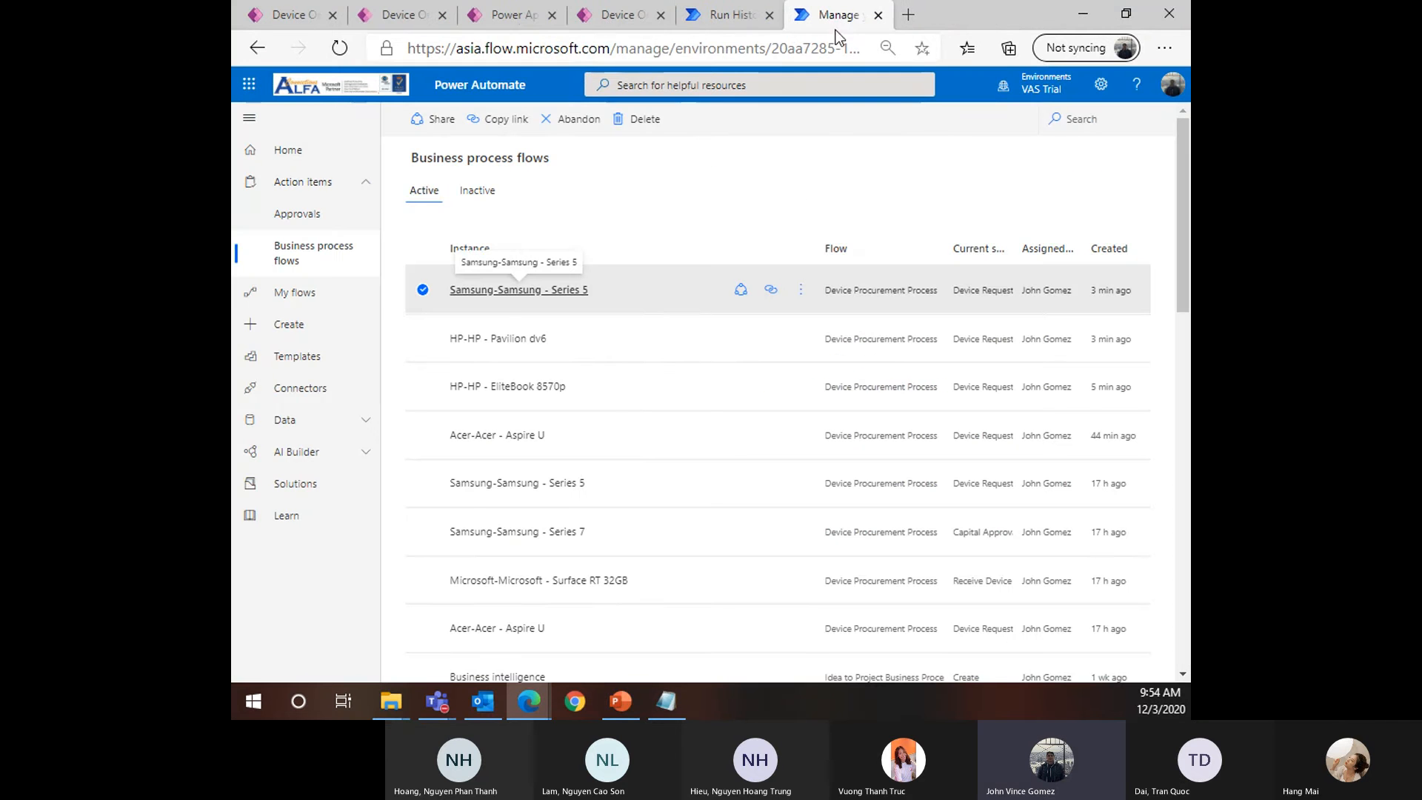
left_click(310, 214)
left_click(340, 49)
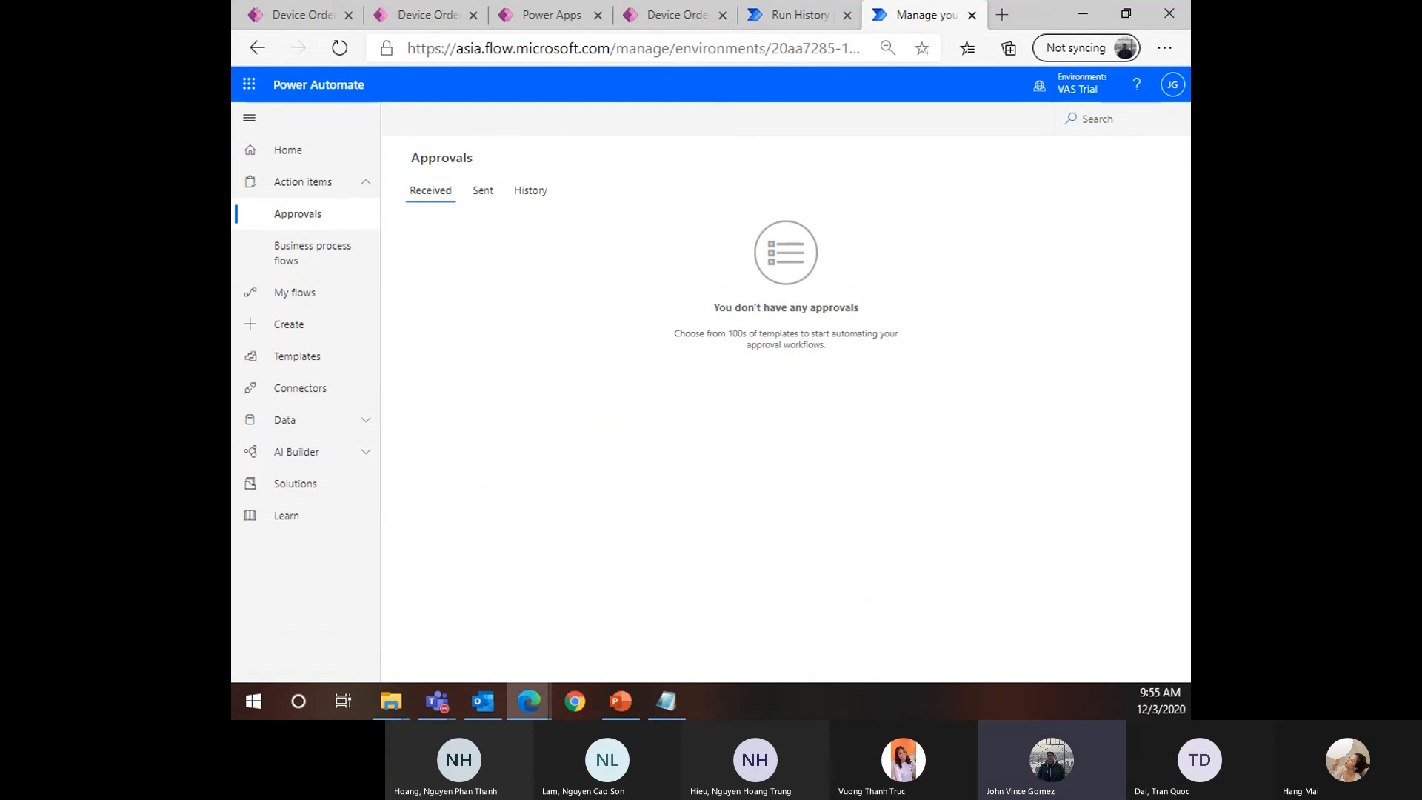
key("alt+Tab")
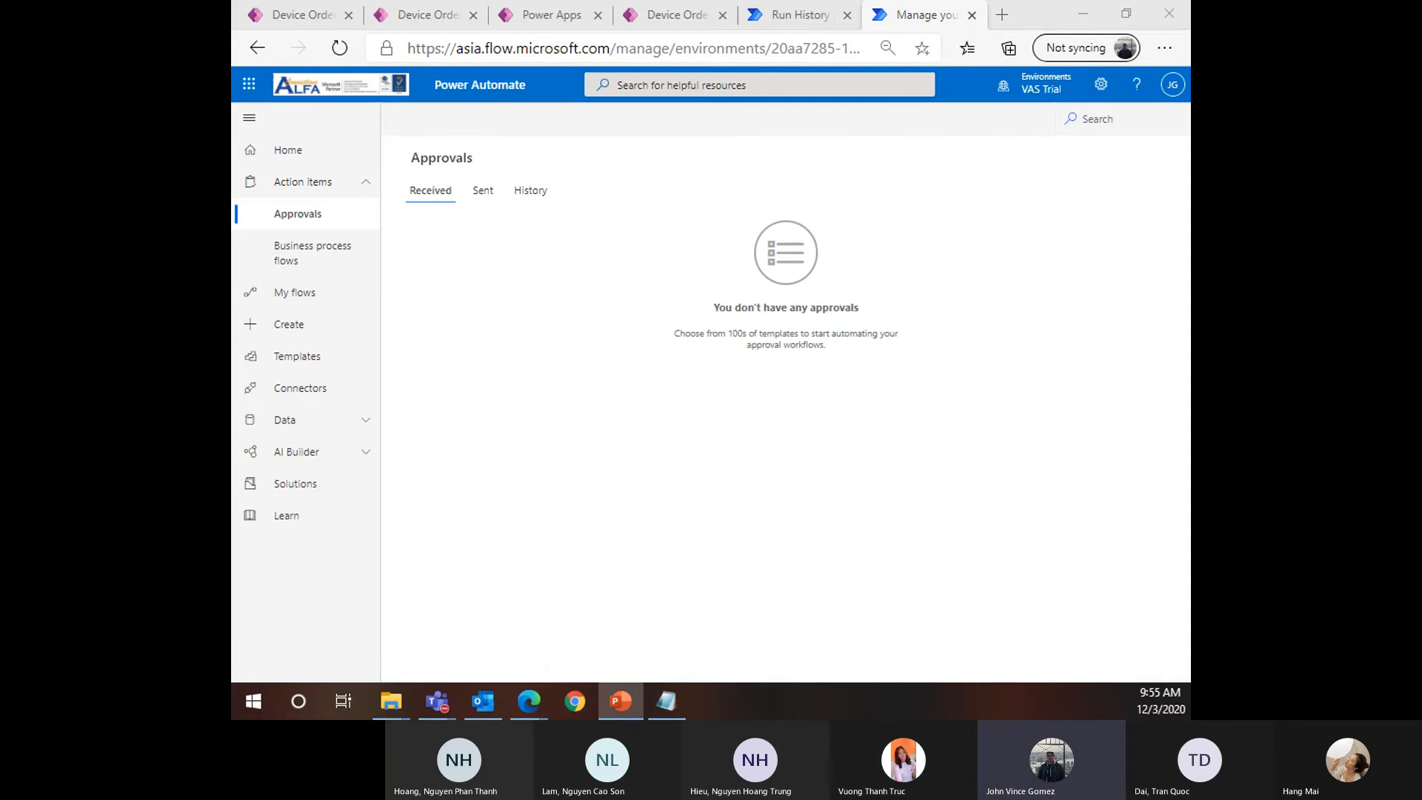
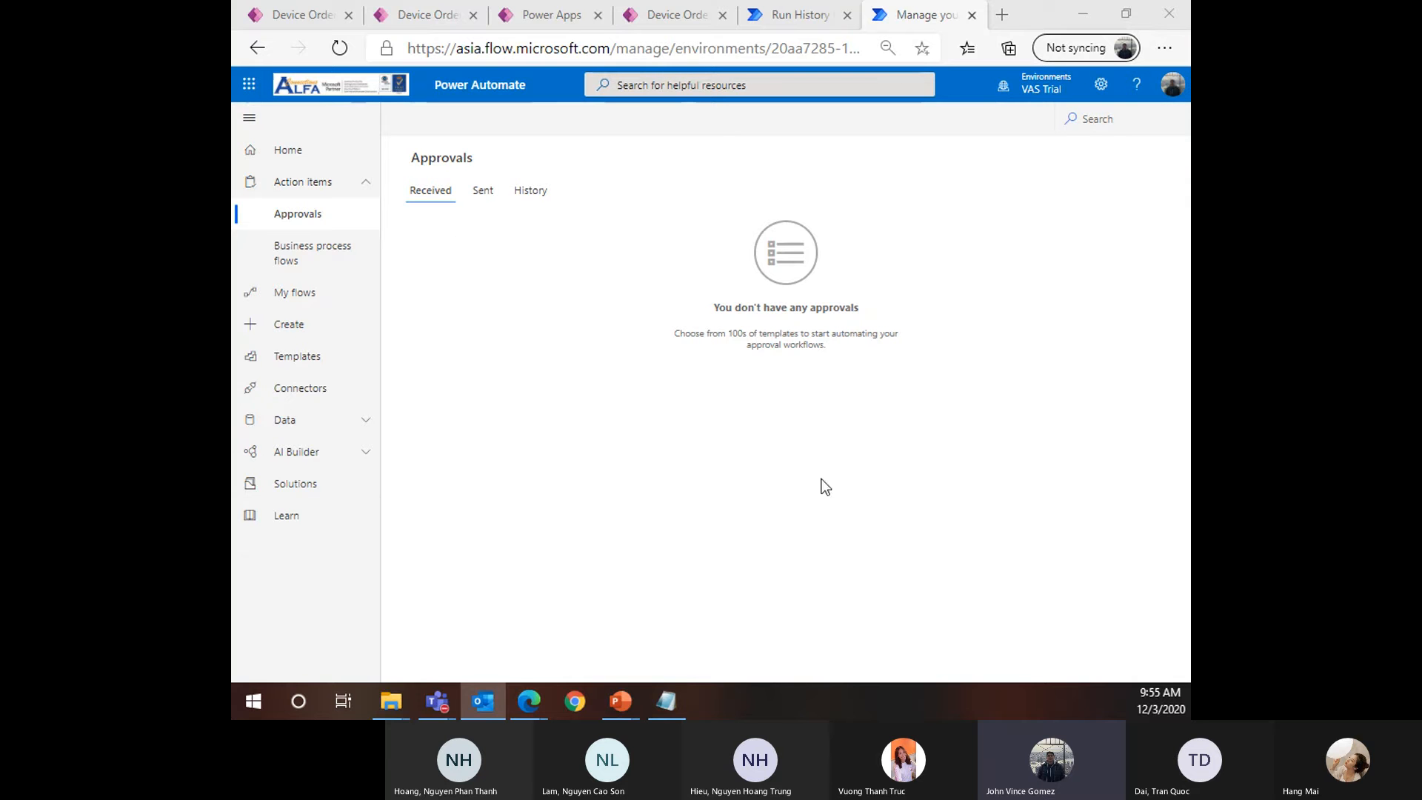
Reload Approvals and check the Sent and History tabs, returning to the still-empty Received list
left_click(345, 47)
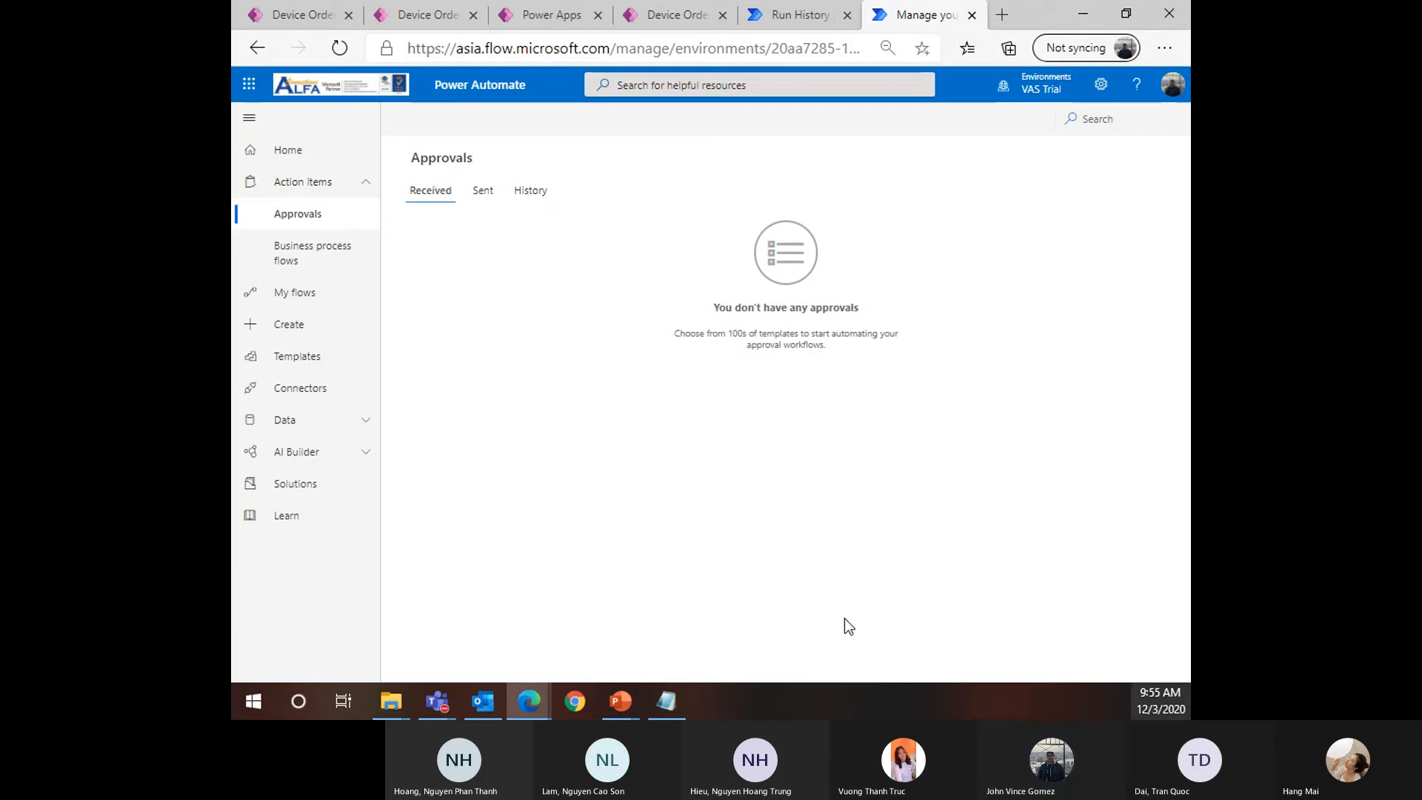
left_click(348, 50)
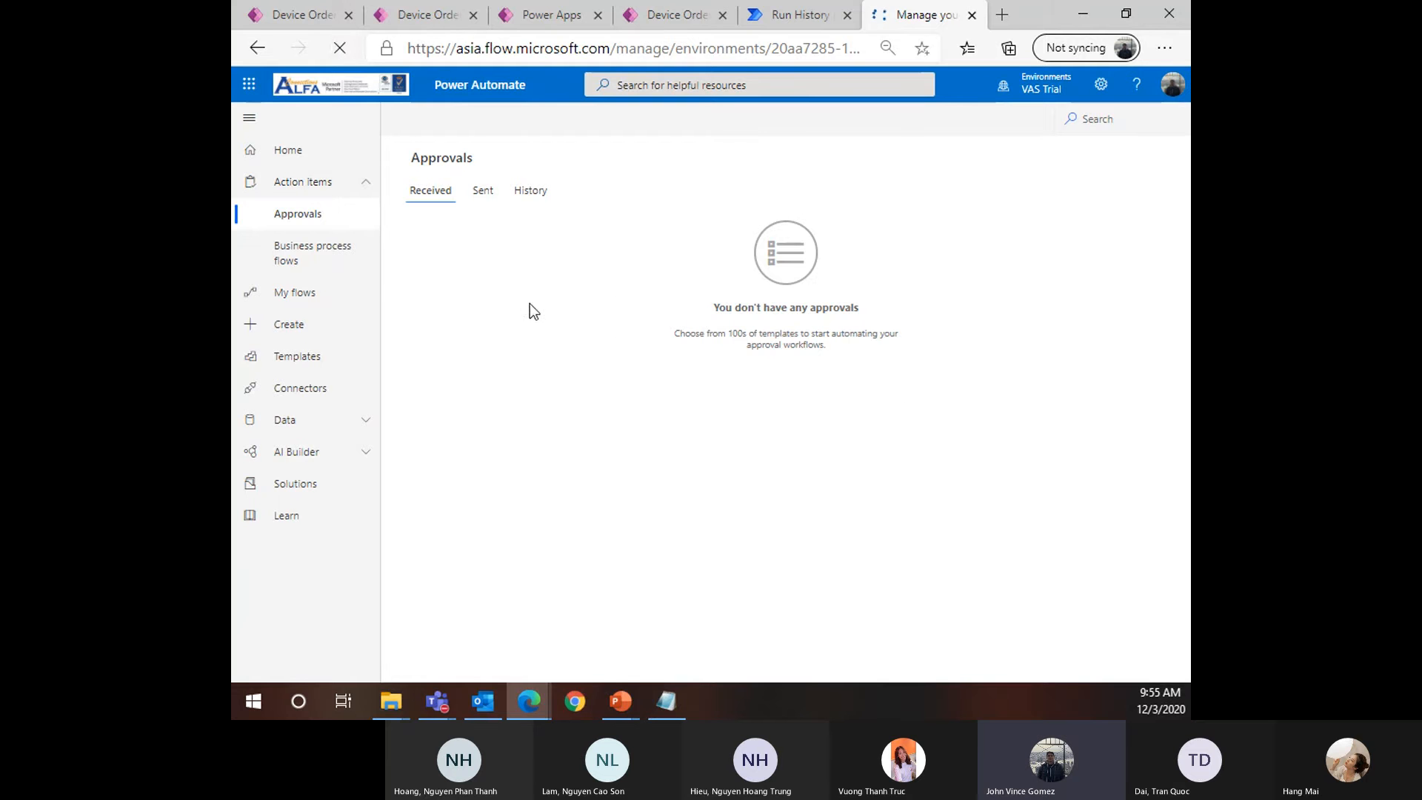
left_click(491, 197)
left_click(445, 191)
left_click(530, 190)
left_click(432, 191)
Reload Approvals again, glance at the business process flows list, then bring up the Power Apps page
left_click(340, 47)
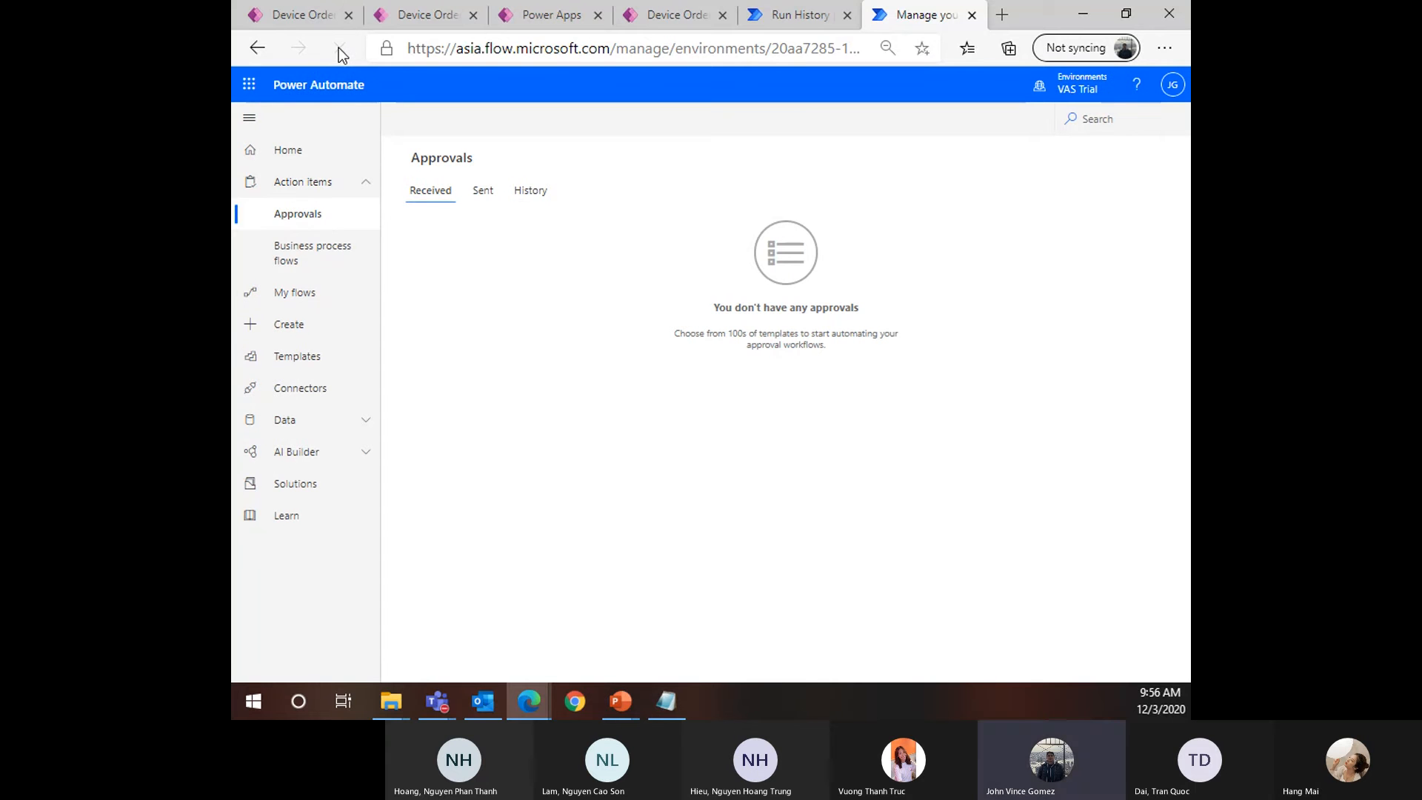
left_click(345, 256)
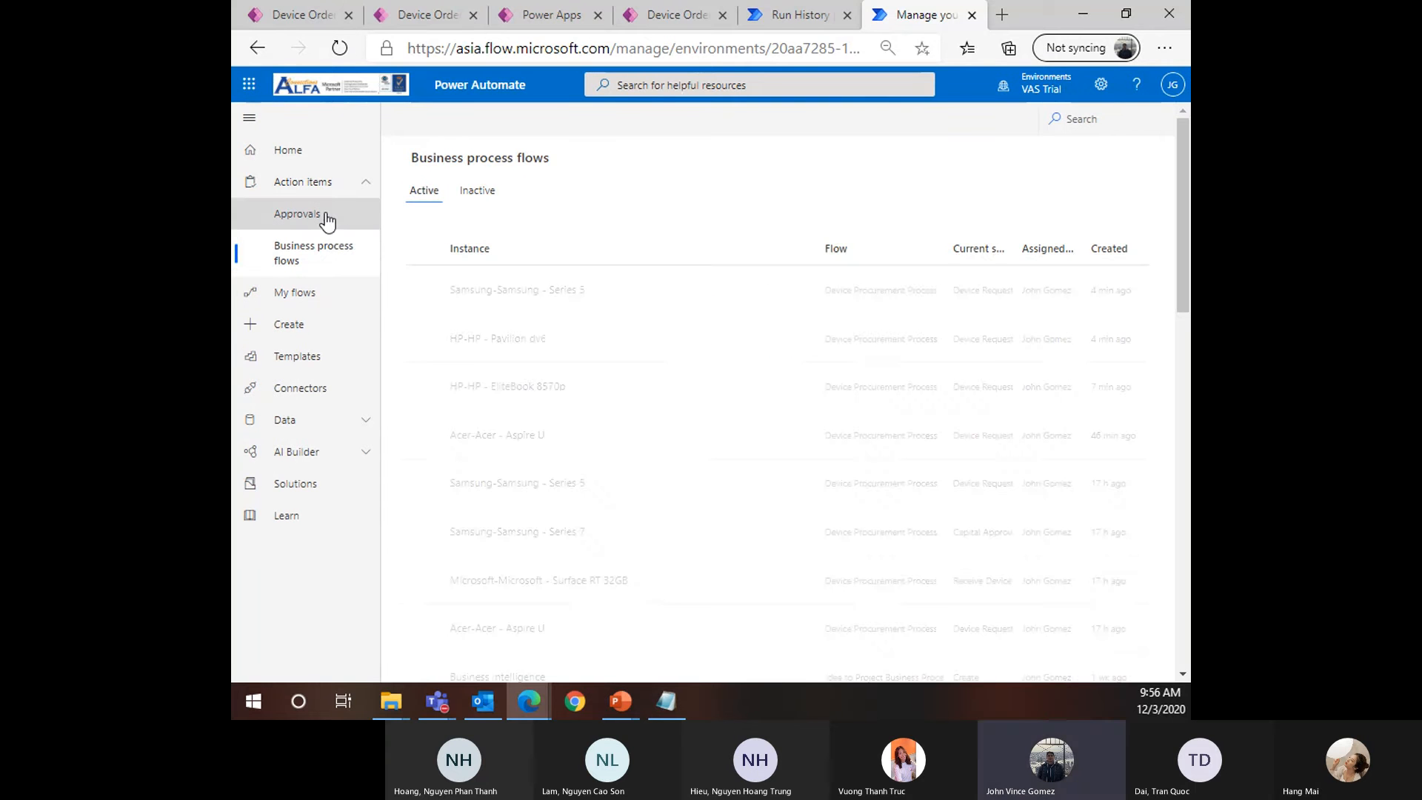
left_click(327, 220)
left_click(341, 49)
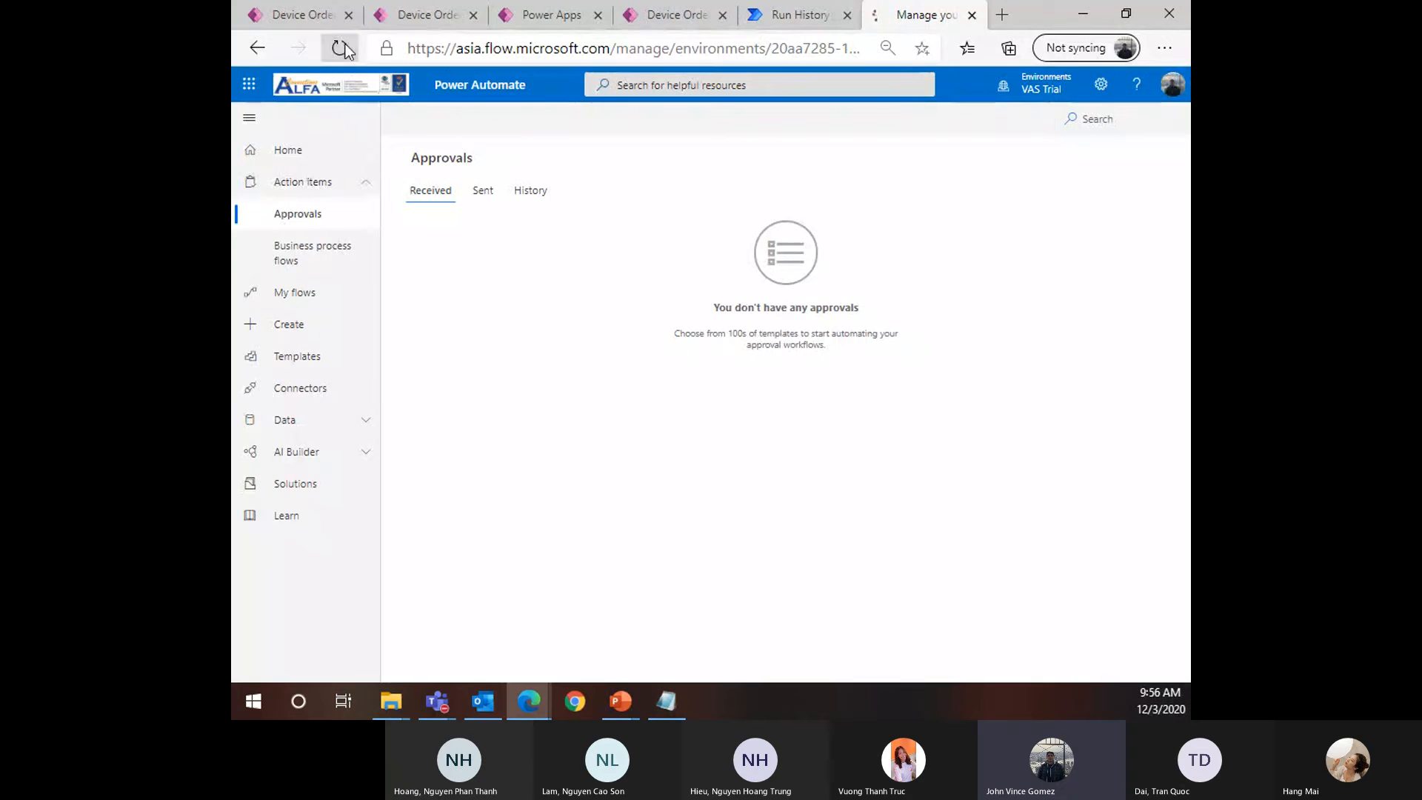
left_click(548, 15)
In the Device Ordering App, compare the VAIO E with the Lenovo ThinkPad X230
left_click(654, 18)
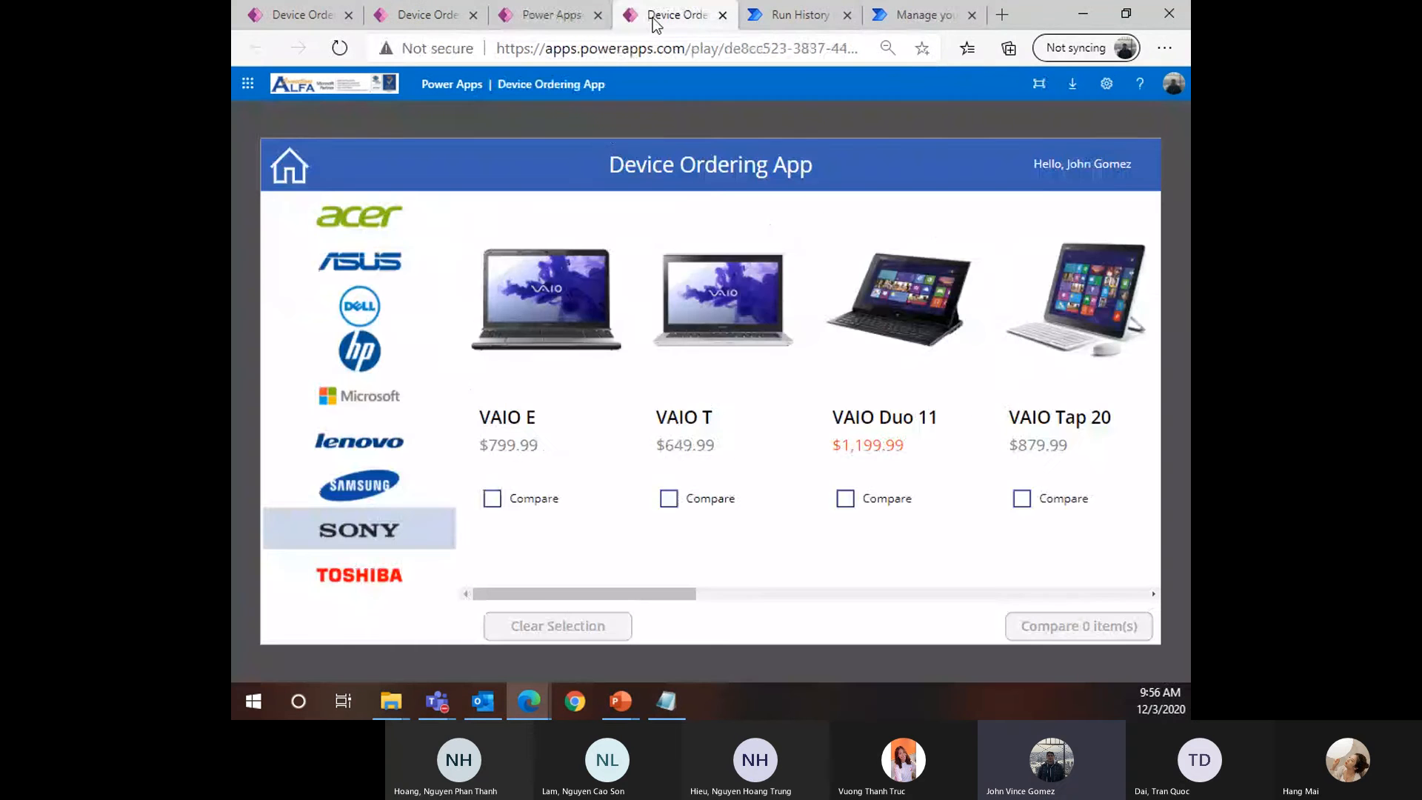
left_click(523, 503)
left_click(388, 443)
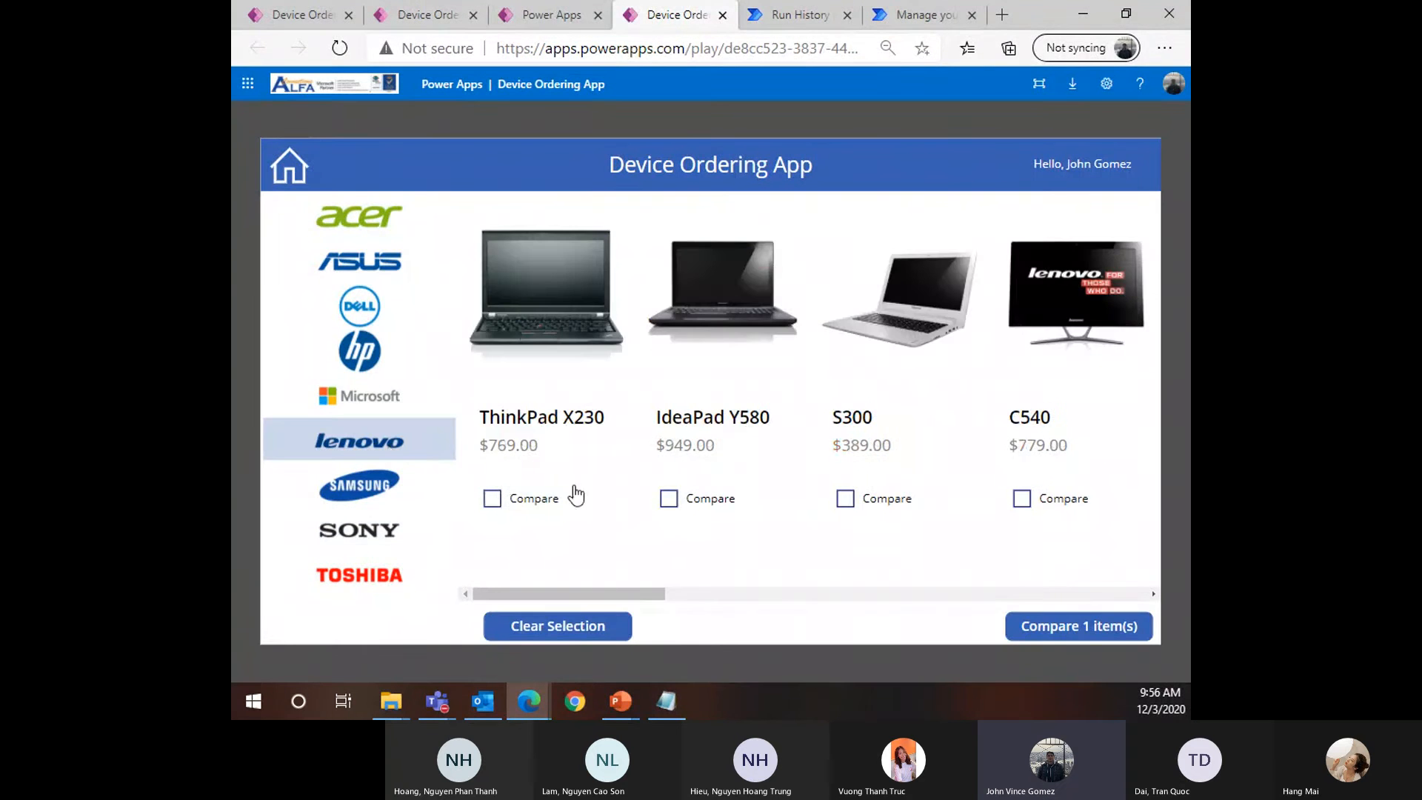
left_click(571, 497)
left_click(1051, 626)
Submit a device request for the ThinkPad X230, confirm it, and go back to Power Automate approvals
left_click(575, 514)
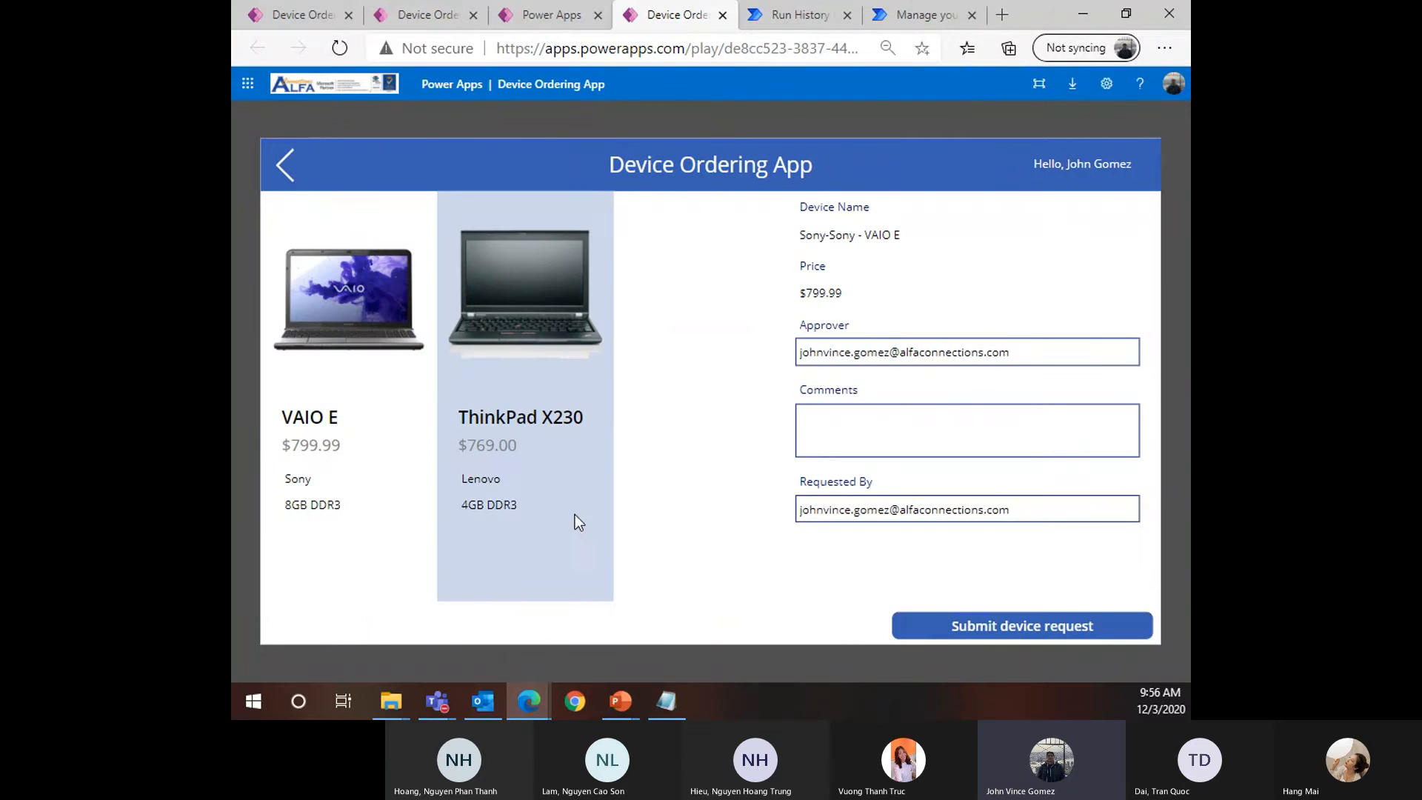
left_click(976, 626)
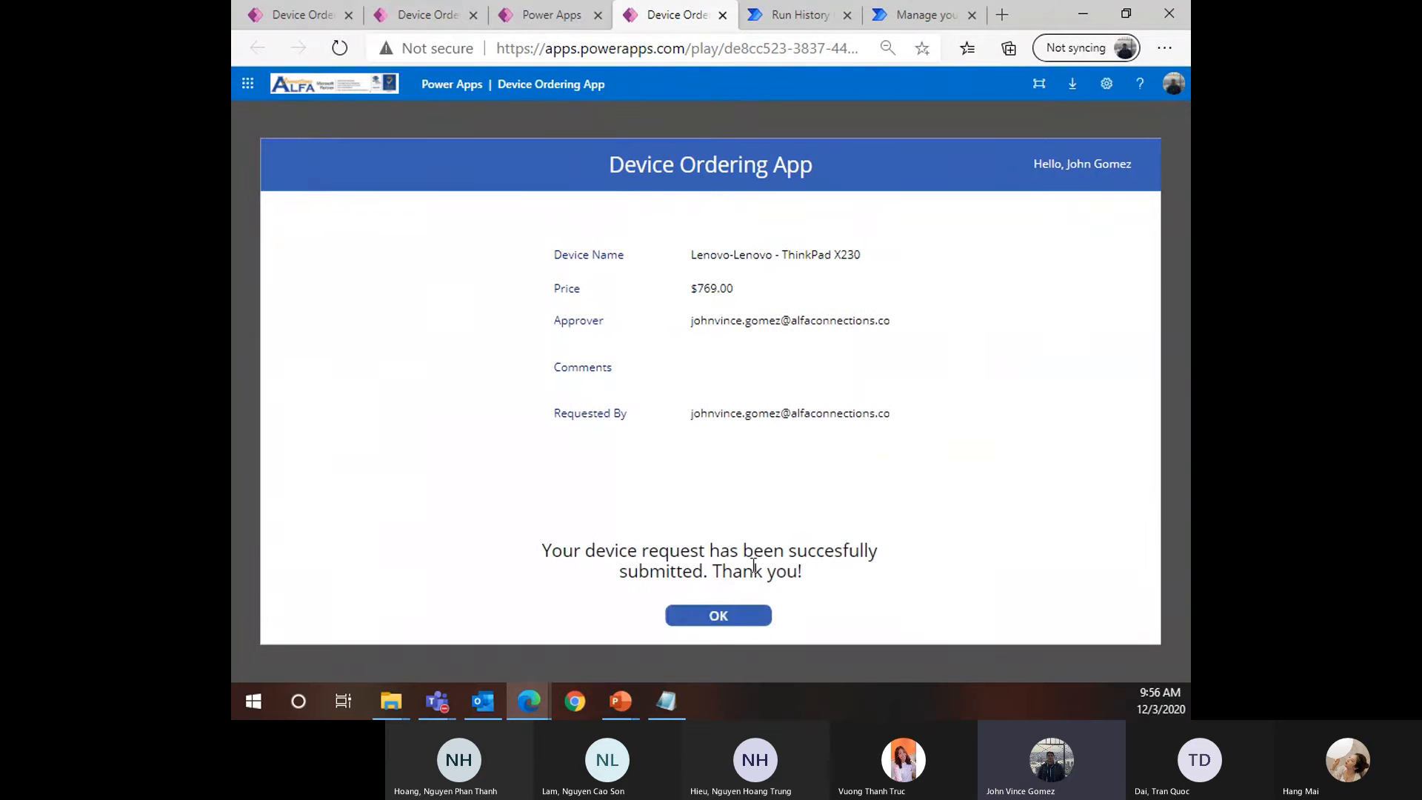
left_click(741, 624)
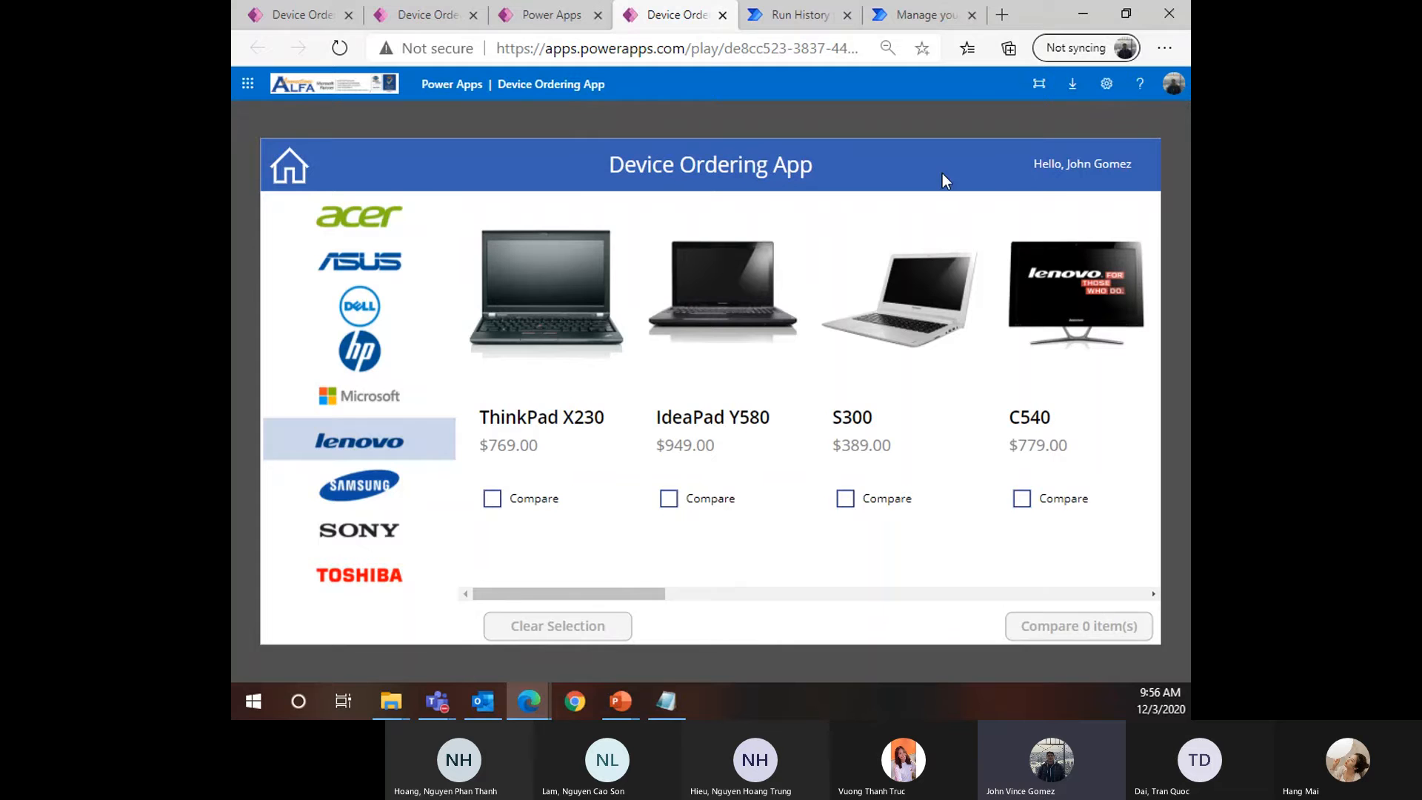
left_click(800, 15)
left_click(922, 15)
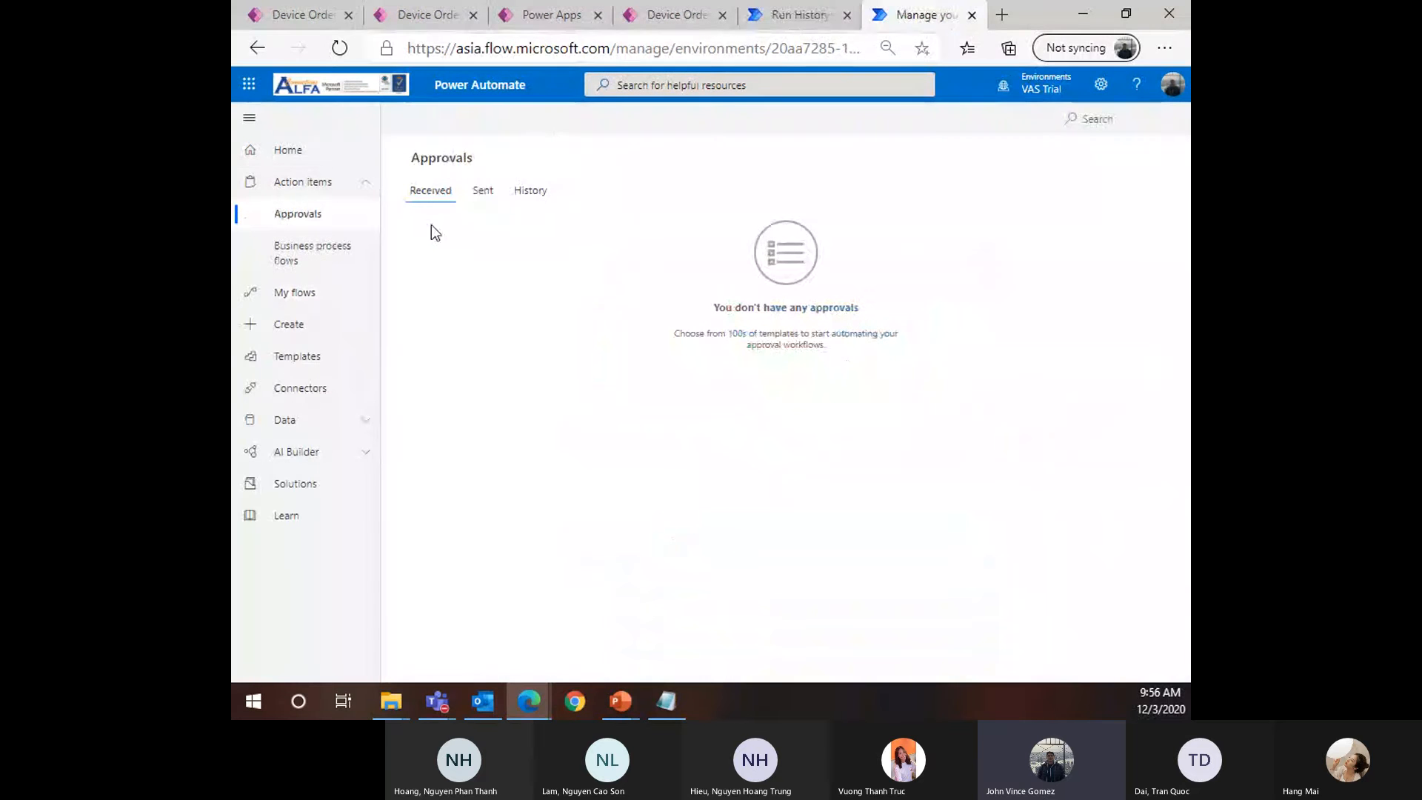
Reload Approvals until the HP-HP - Pavilion dv6 request shows under Received
left_click(339, 47)
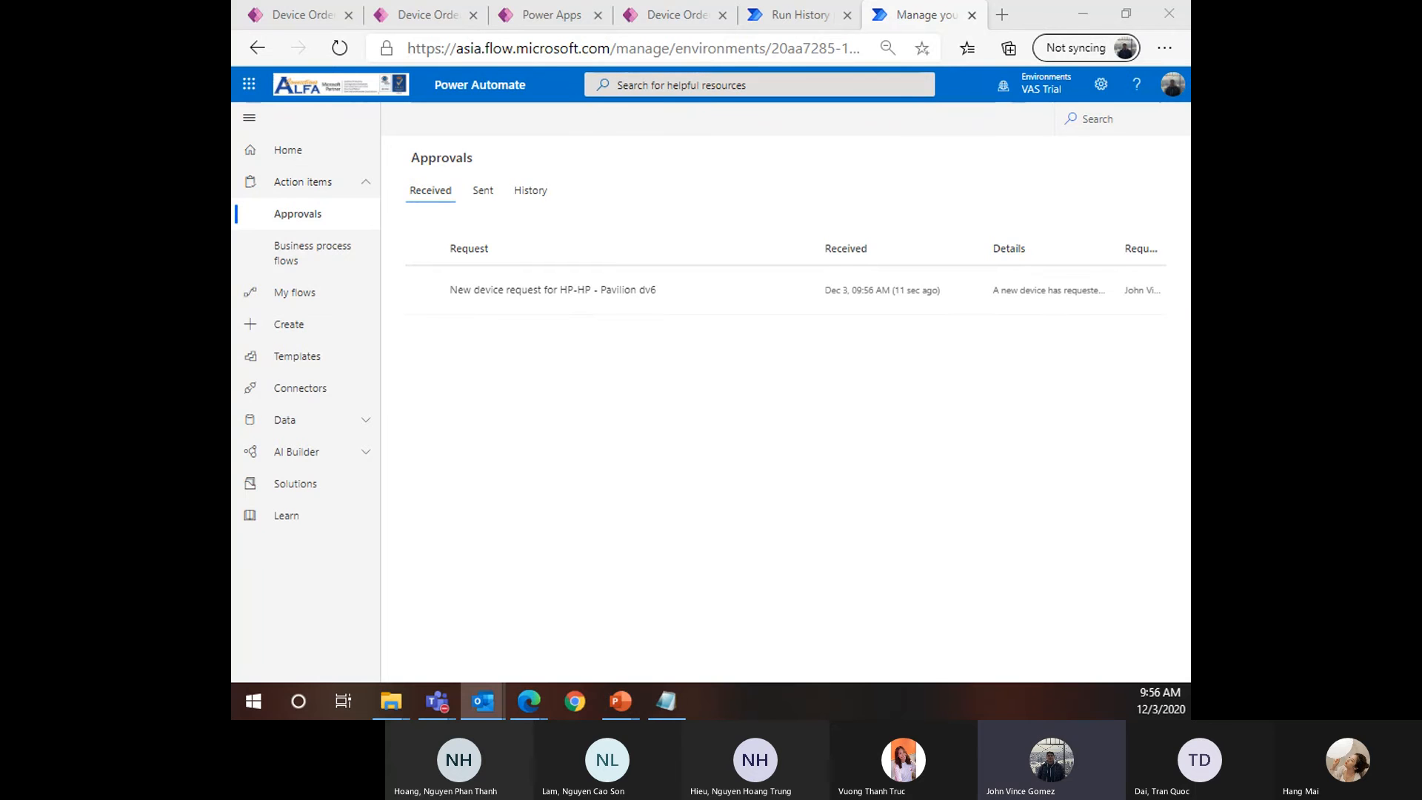
Position and shrink the Outlook request email window so the approval columns stay visible
left_click_drag(233, 273, 597, 166)
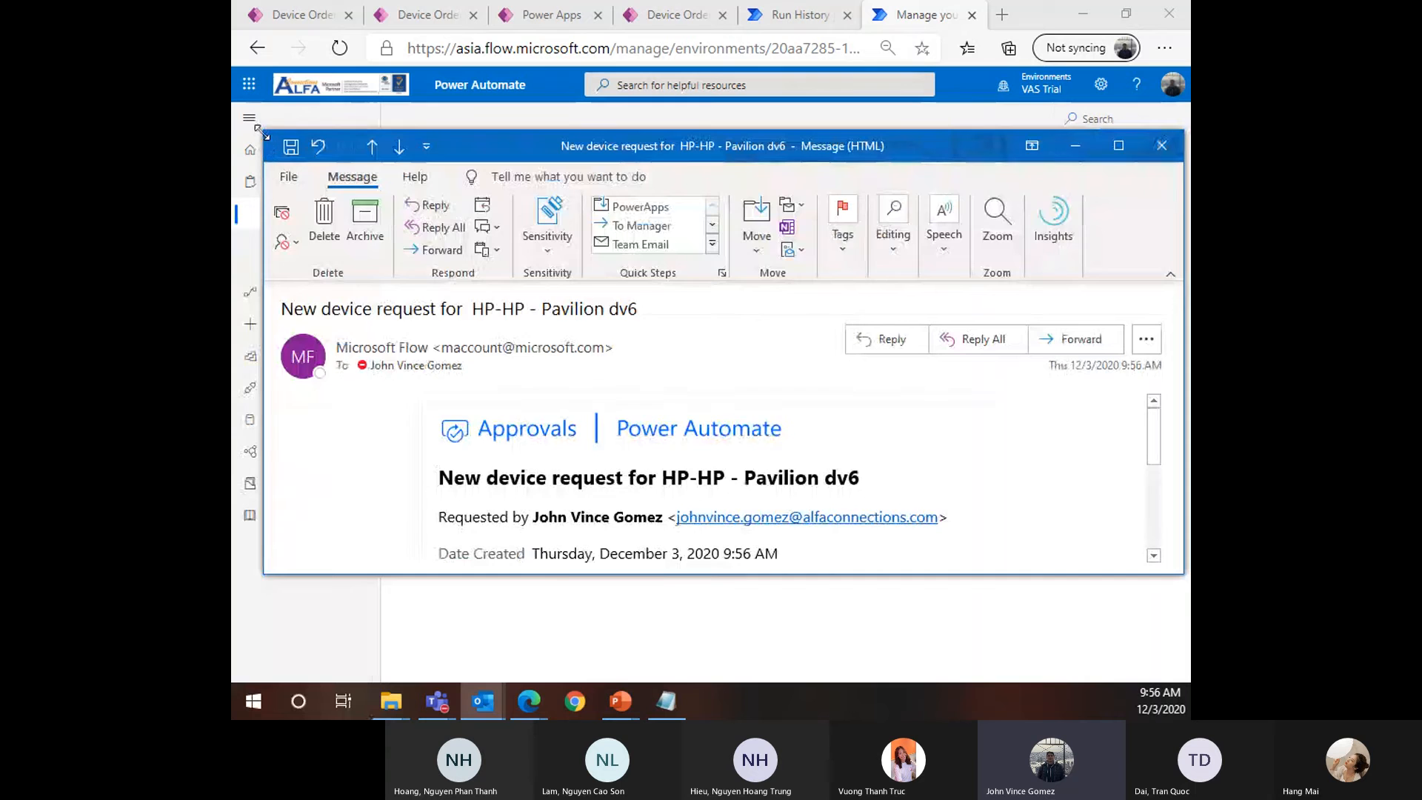
left_click_drag(265, 131, 697, 229)
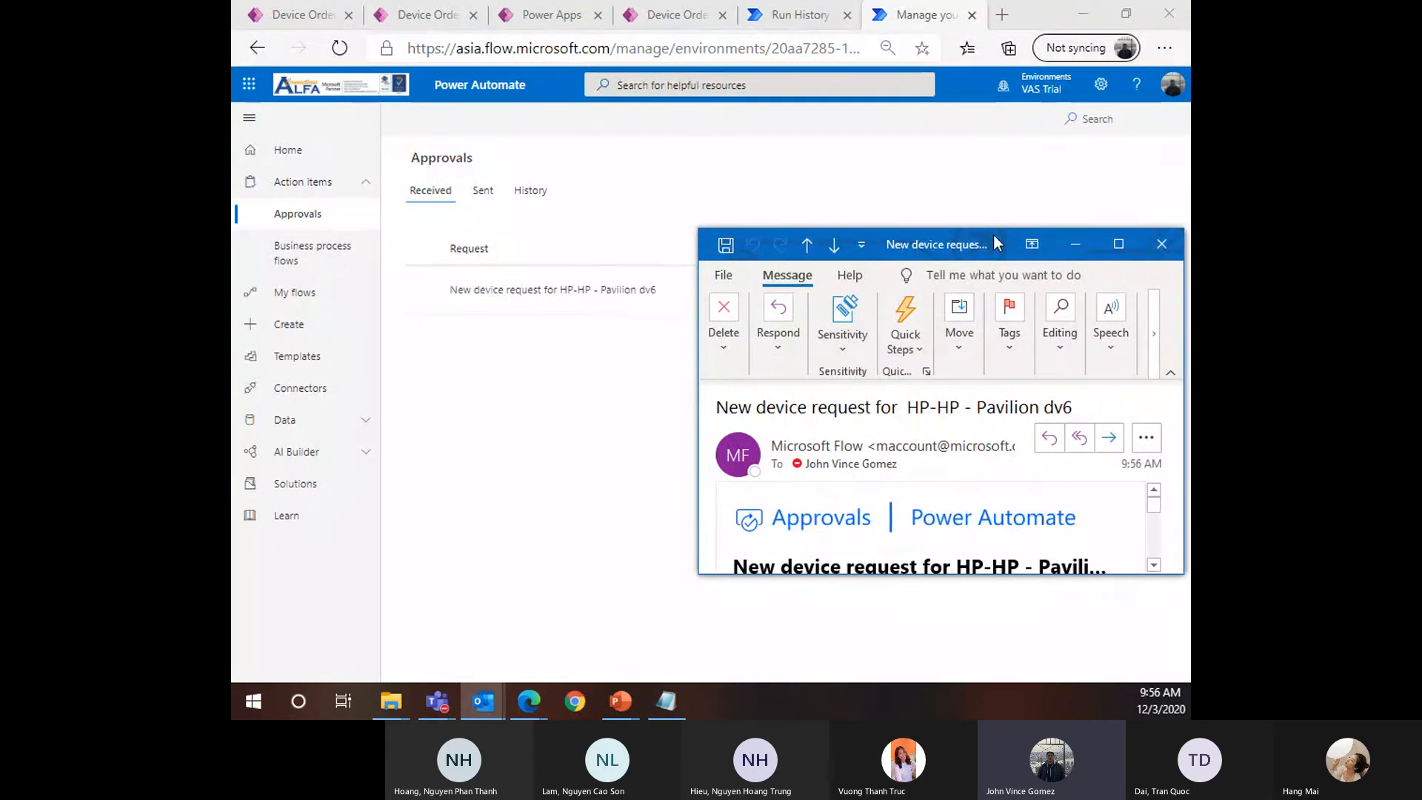
left_click_drag(994, 242, 839, 334)
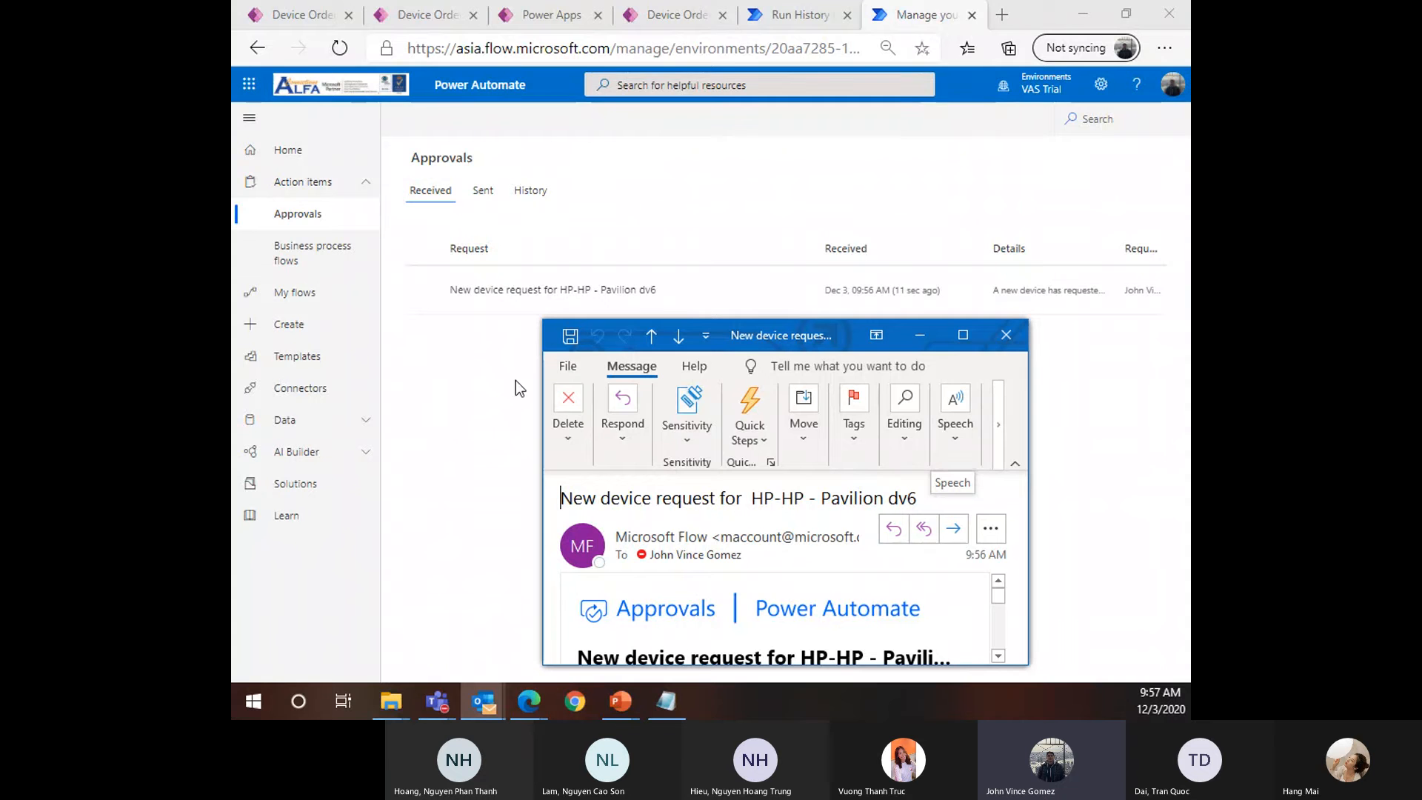
Maximize the request email and inspect the approval card's fields, such as Date Created
left_click(973, 334)
scroll(442, 376, "down", 1)
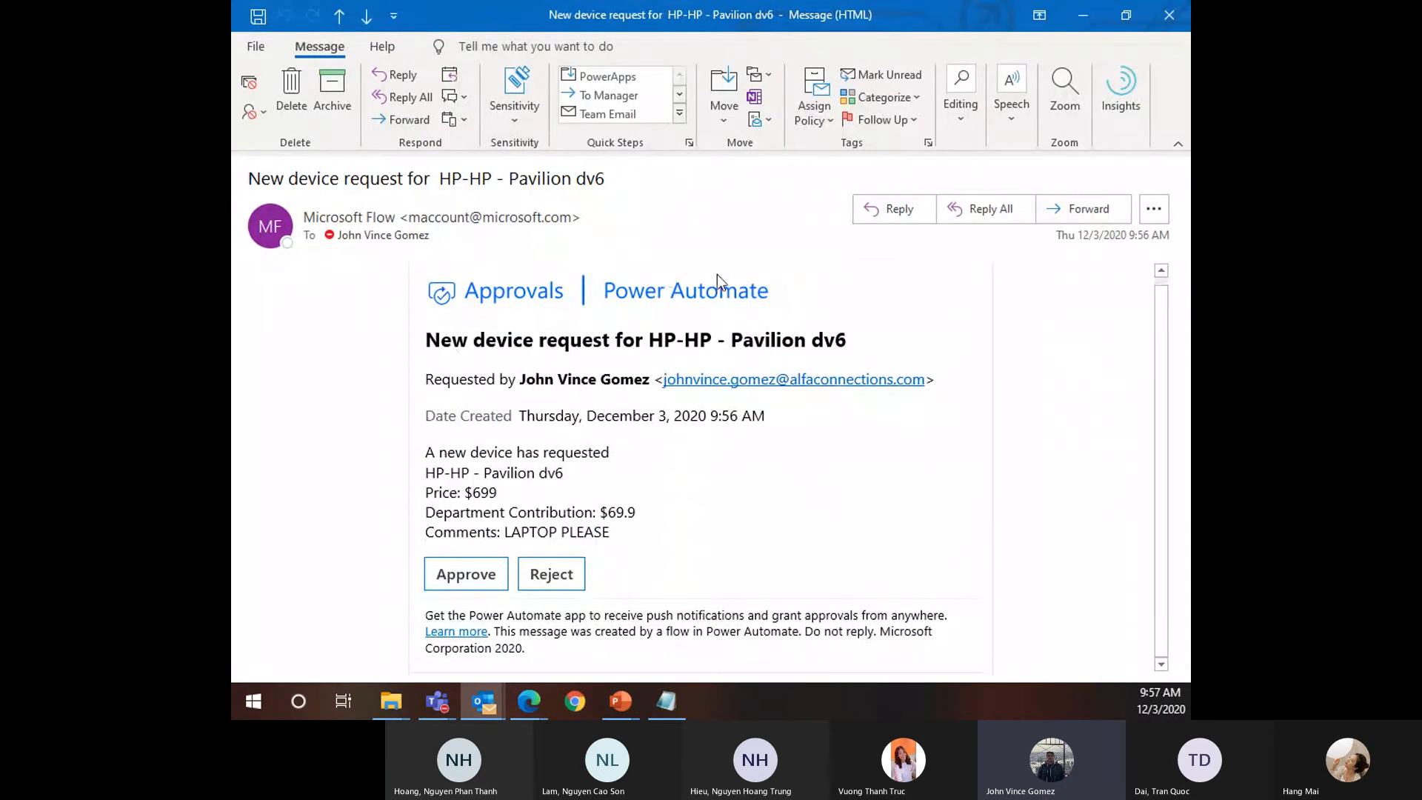
left_click(454, 346)
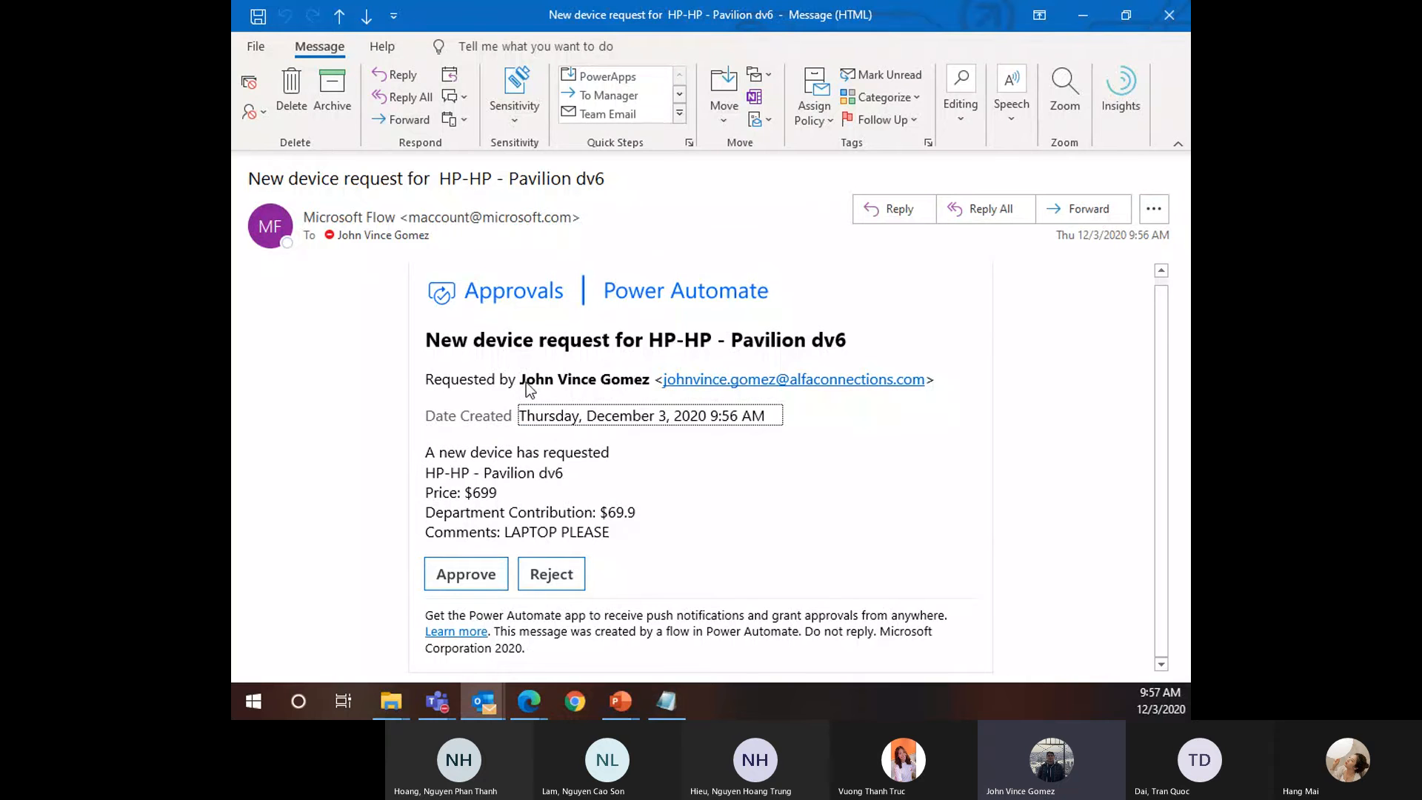
key("shift+Tab")
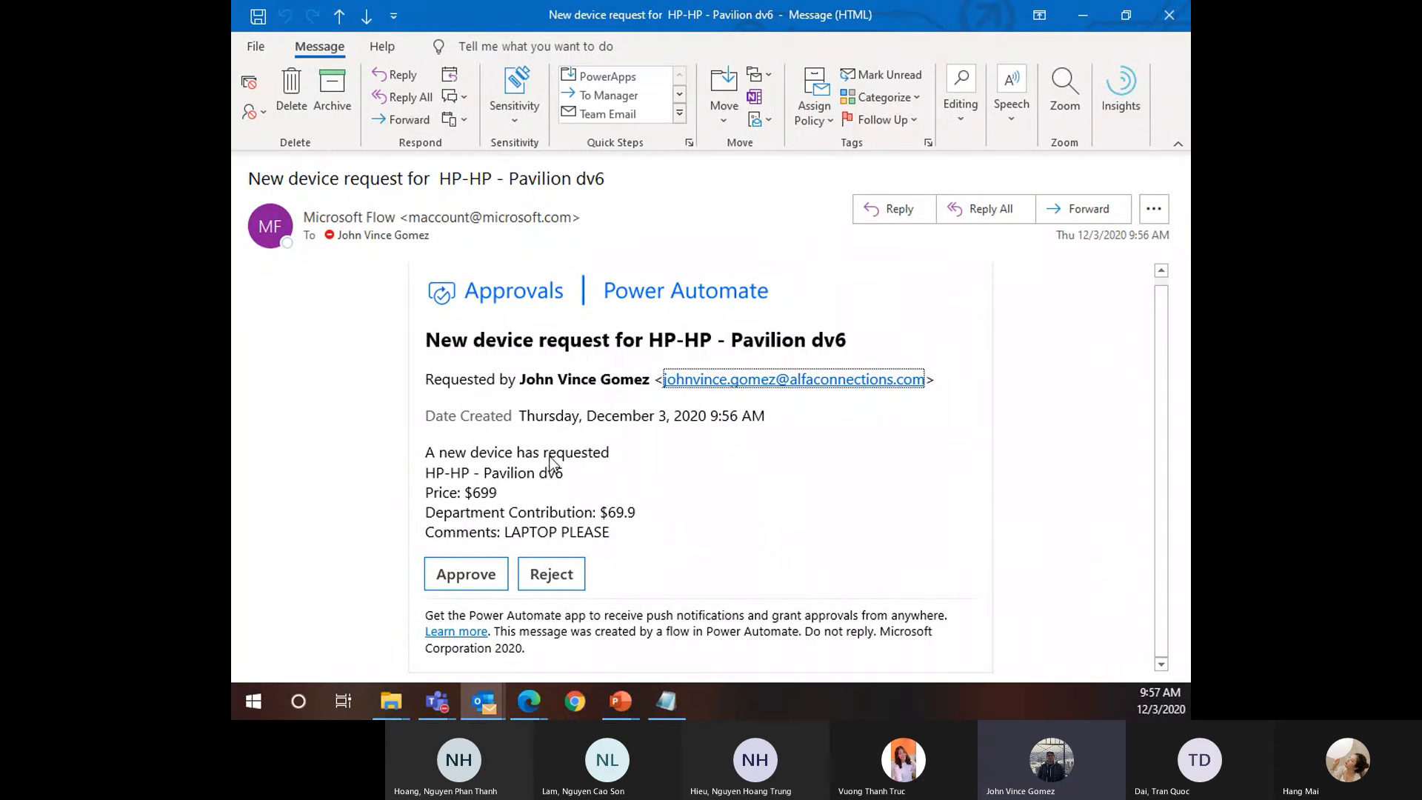
key("Tab")
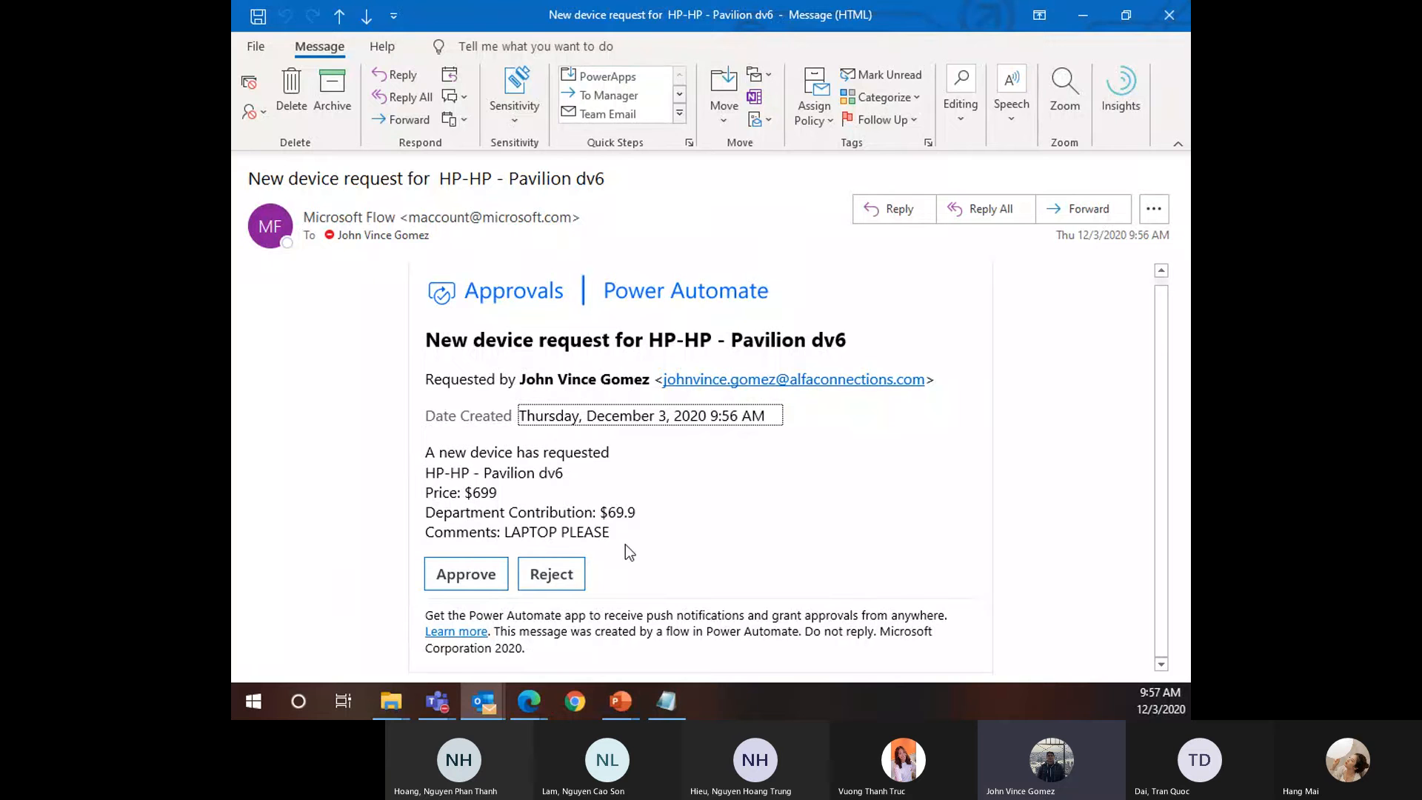
Choose Approve in the email card, enter the comment 'Approve', and restore the window size
left_click(456, 581)
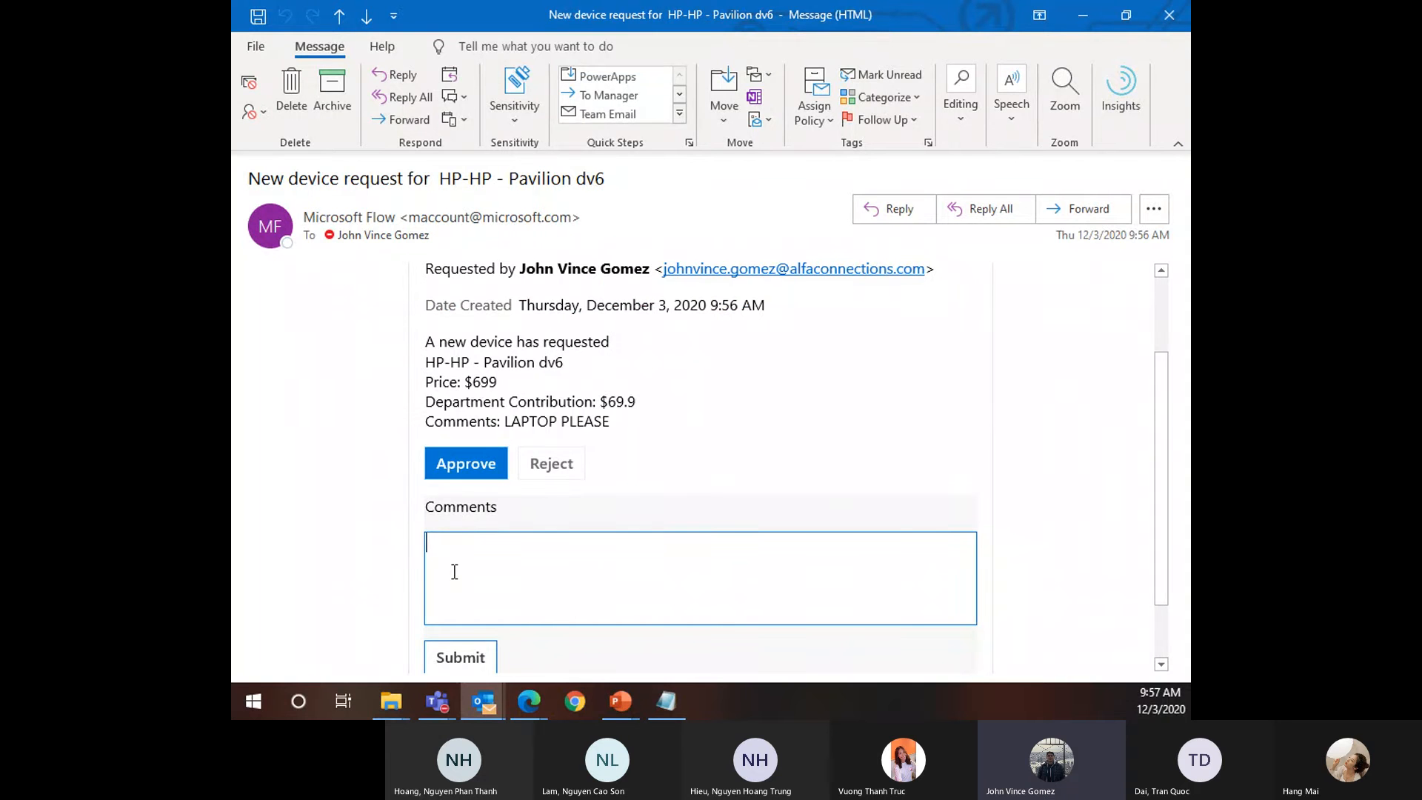
type("Approve")
scroll(470, 652, "down", 2)
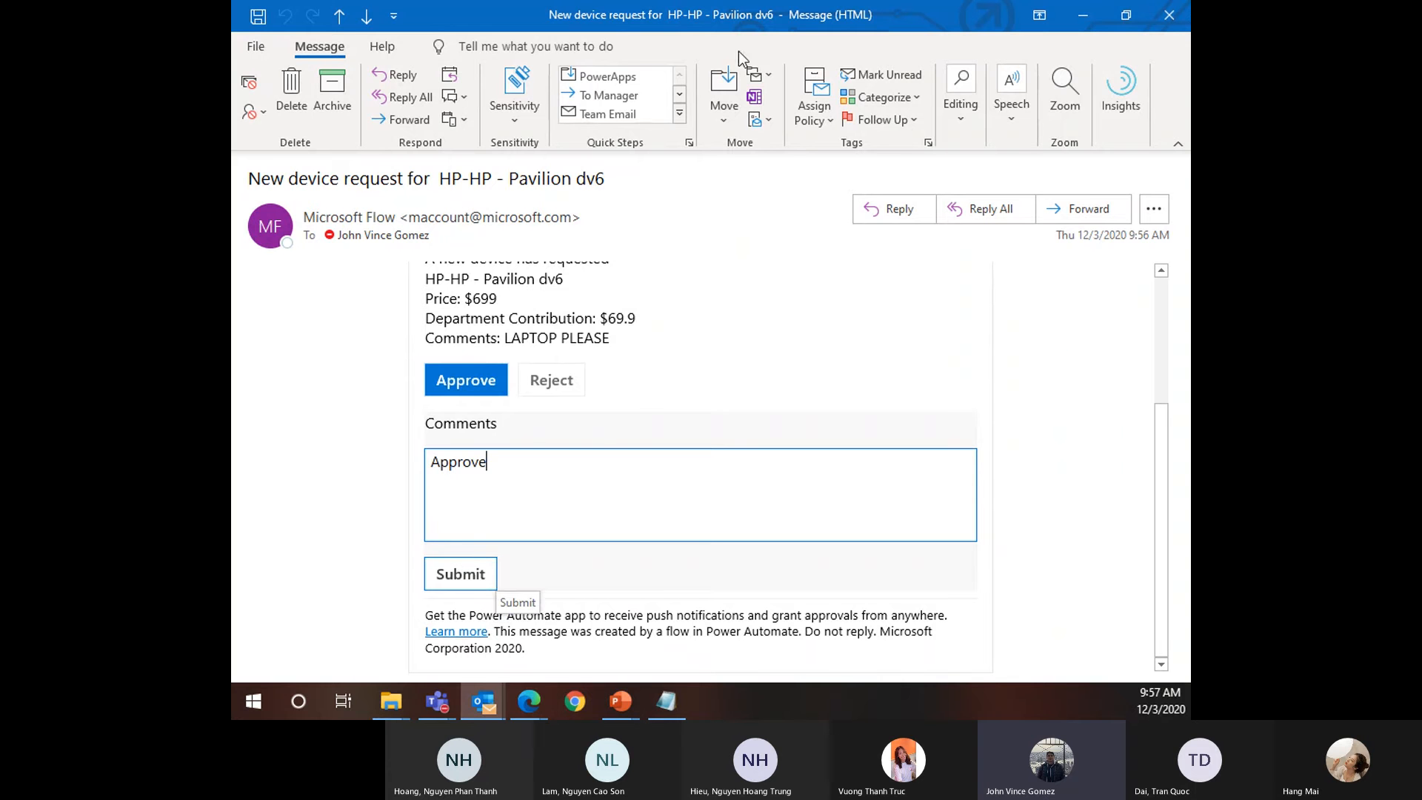
left_click_drag(903, 26, 890, 237)
Open the Respond panel for the HP-HP - Pavilion dv6 request and choose Approve
left_click(546, 362)
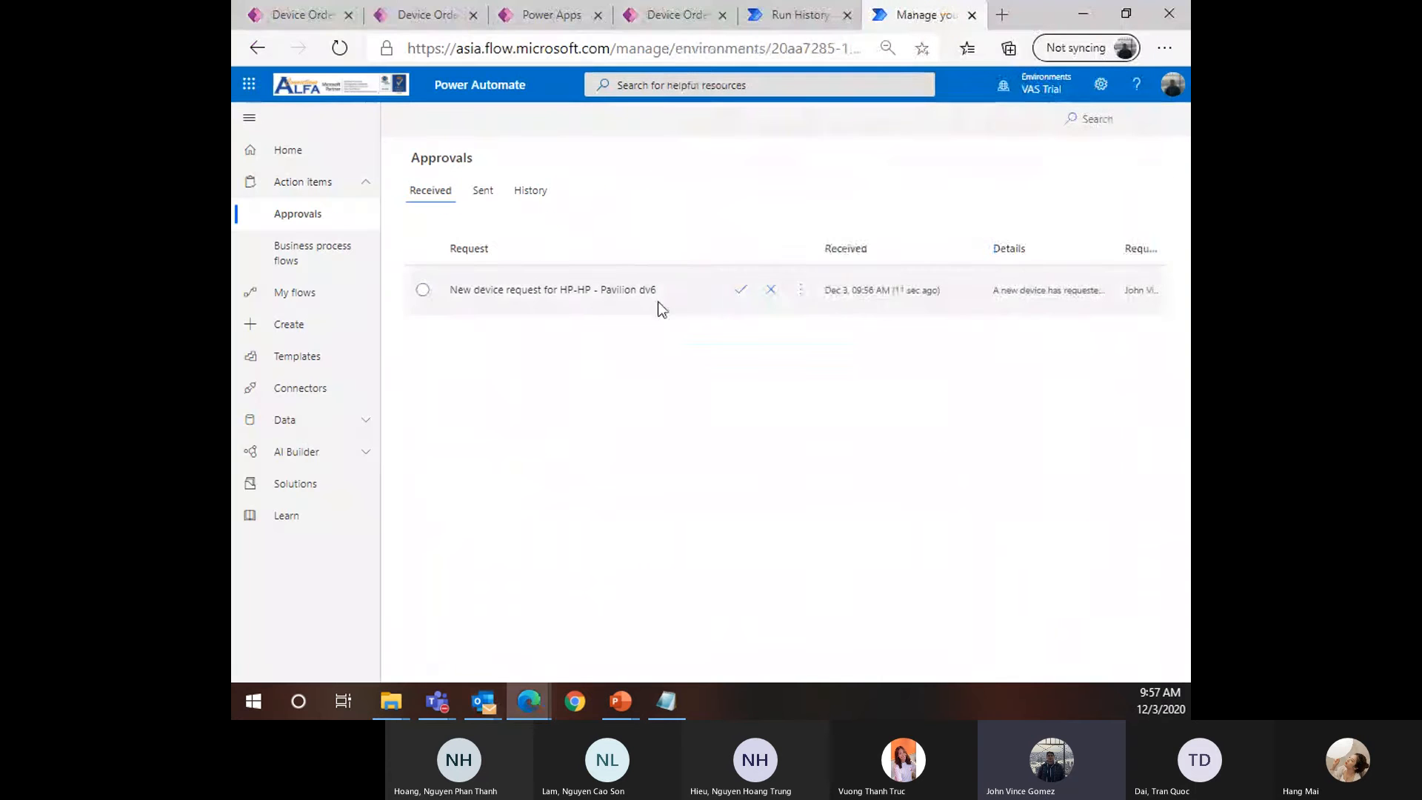
left_click(592, 294)
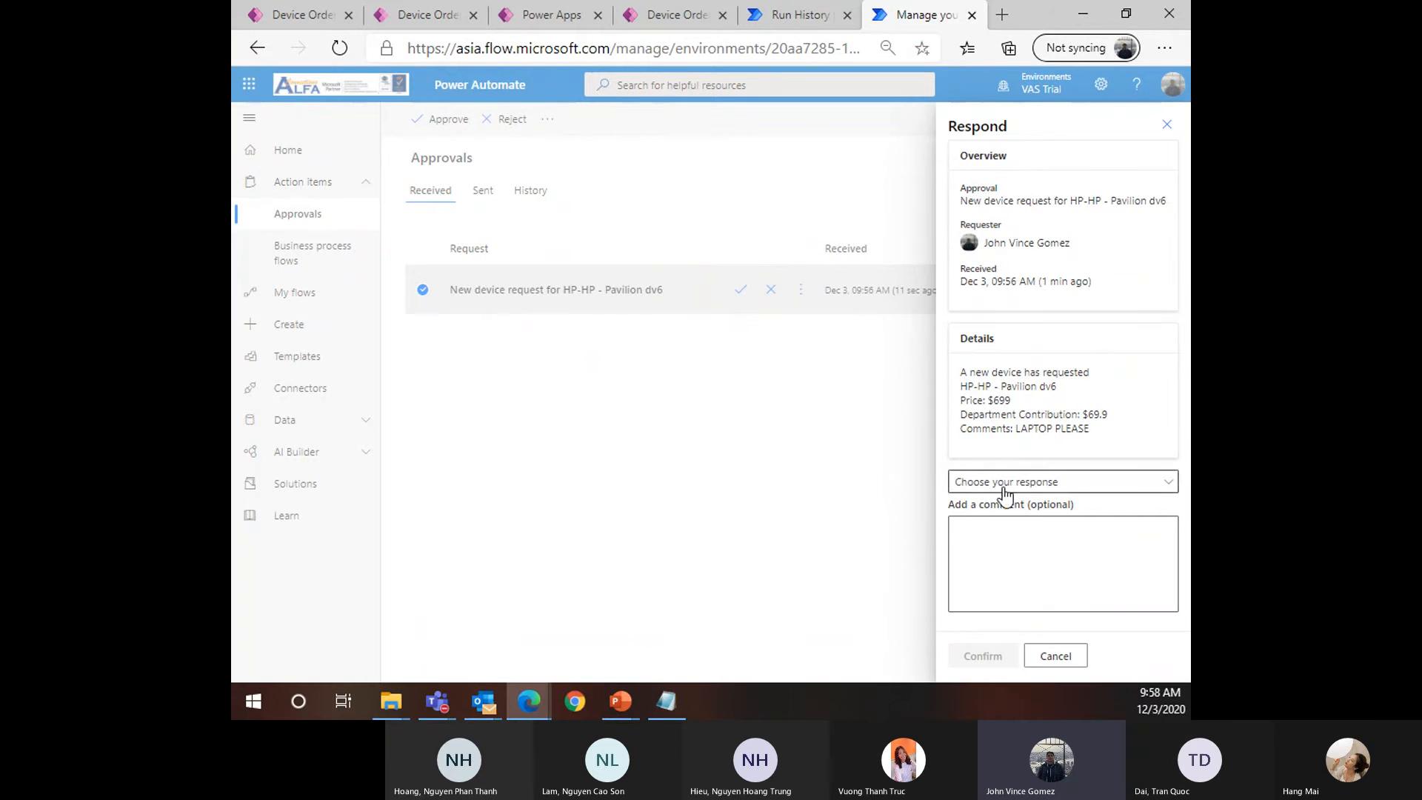
left_click(1038, 487)
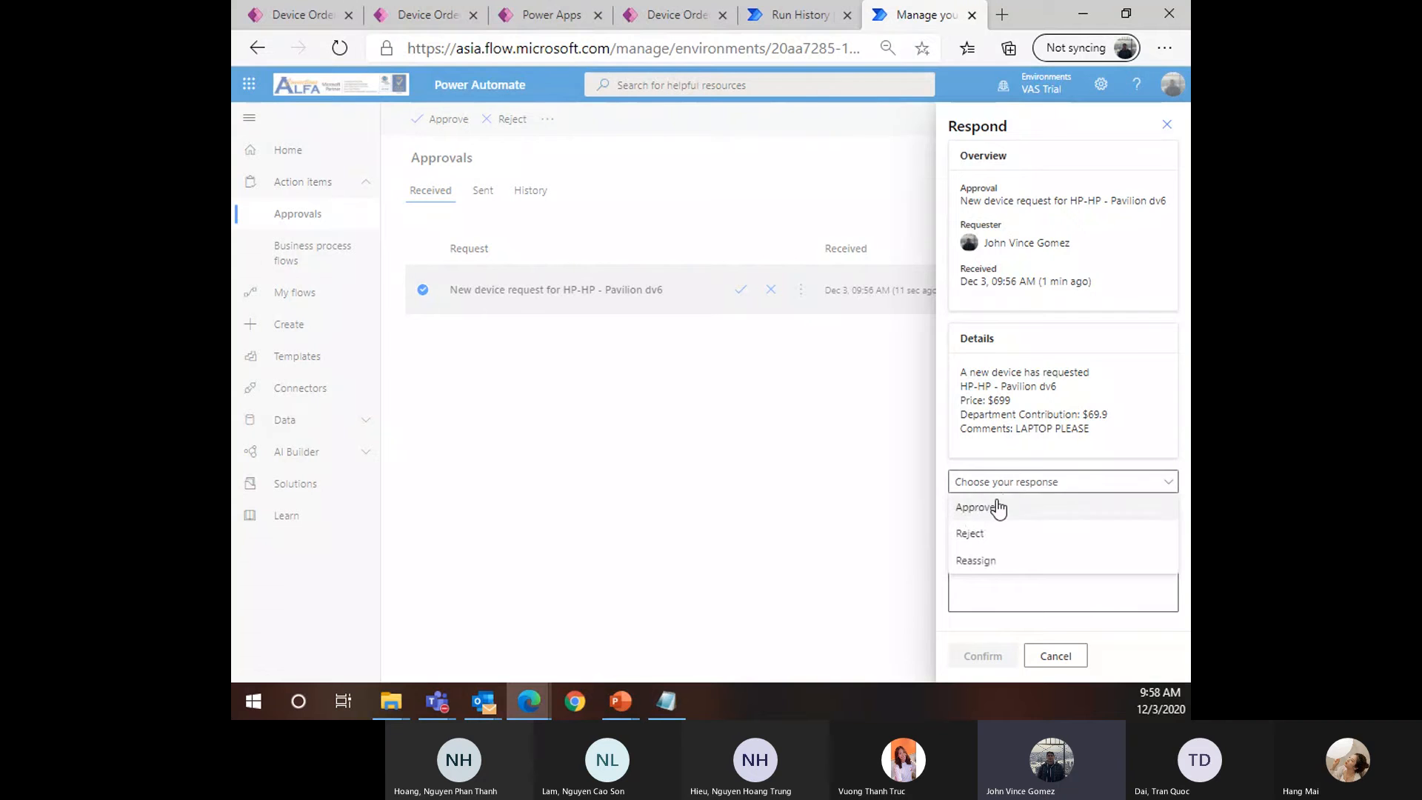
left_click(993, 503)
left_click(1009, 483)
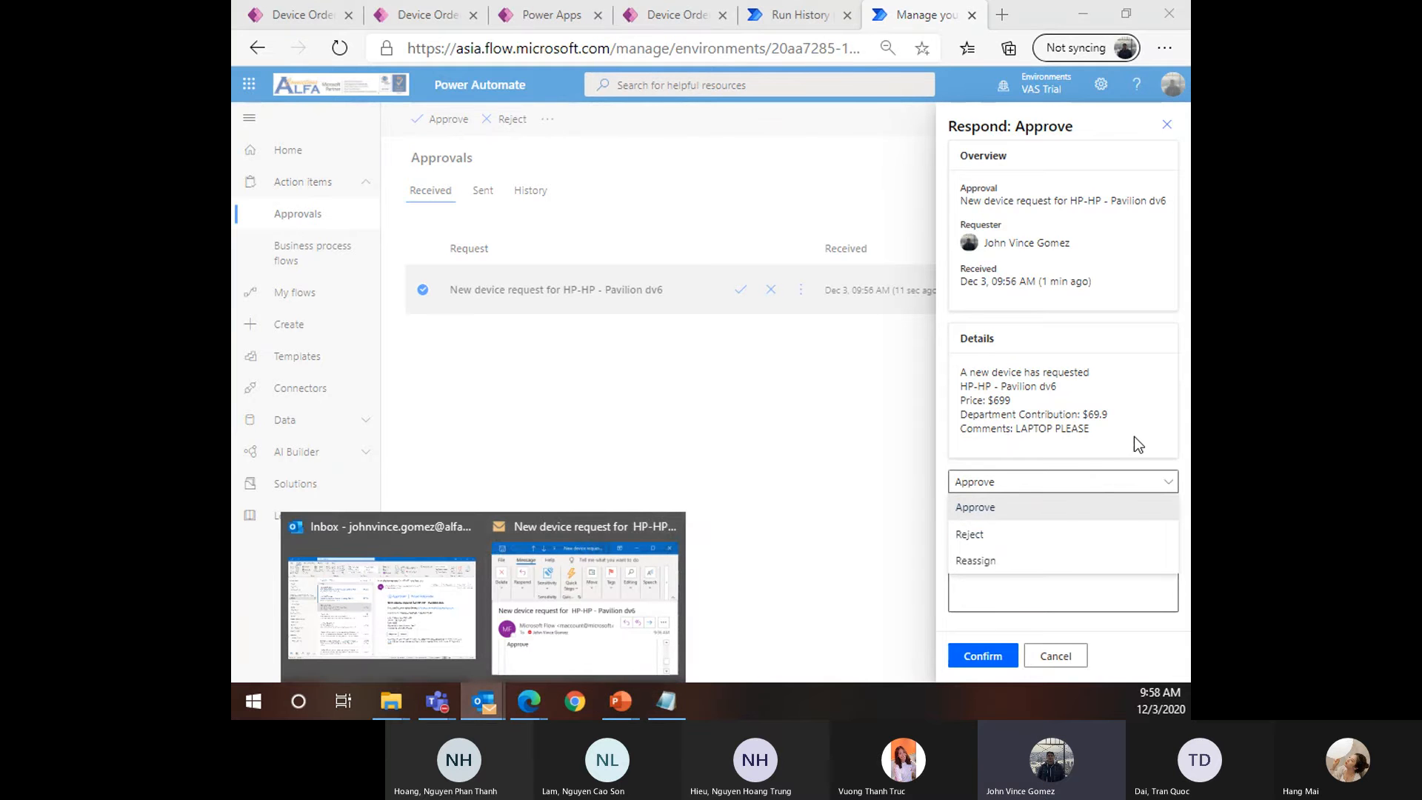
Check the Device Ordering App, select the approver's e-mail address, and return to approvals
left_click(294, 21)
left_click_drag(1022, 349, 711, 346)
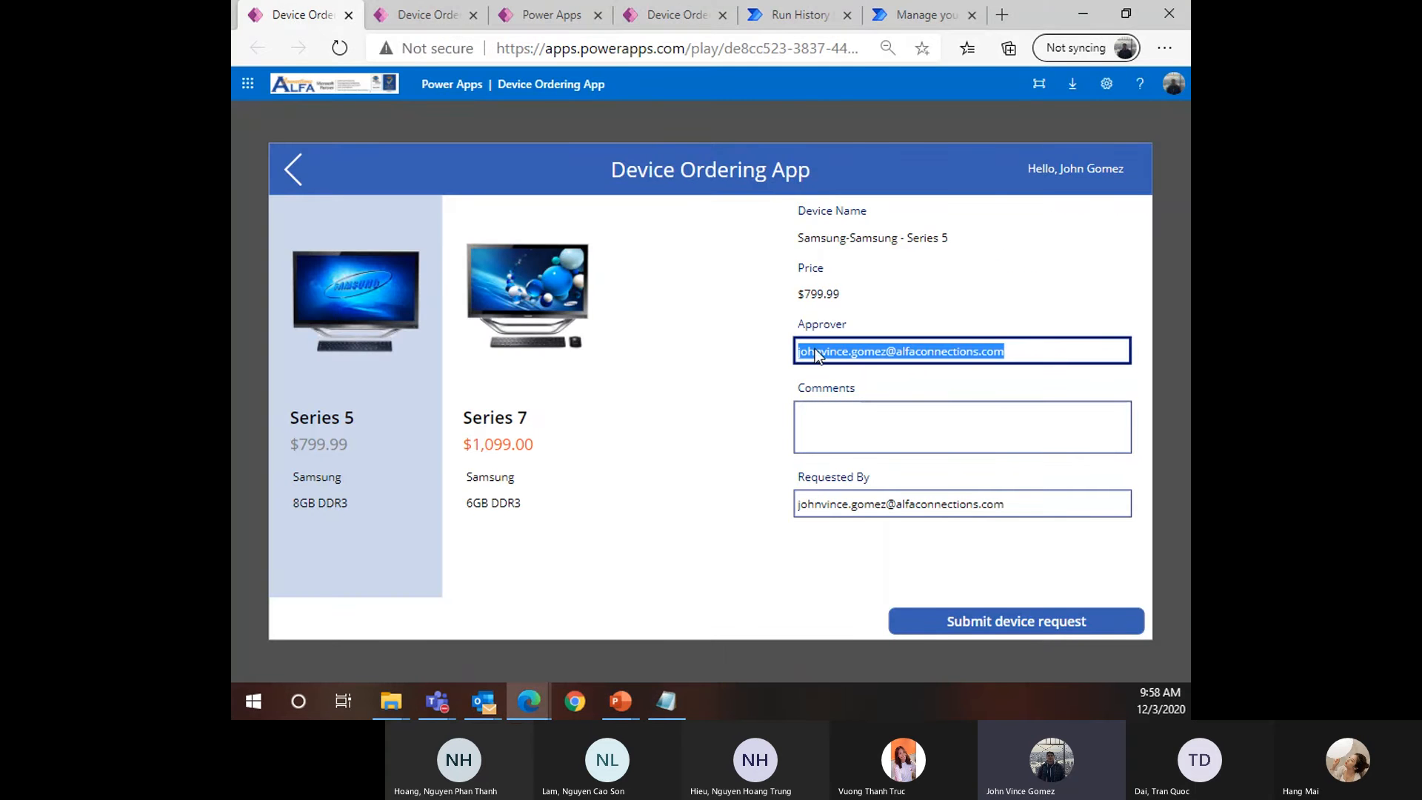
left_click(918, 22)
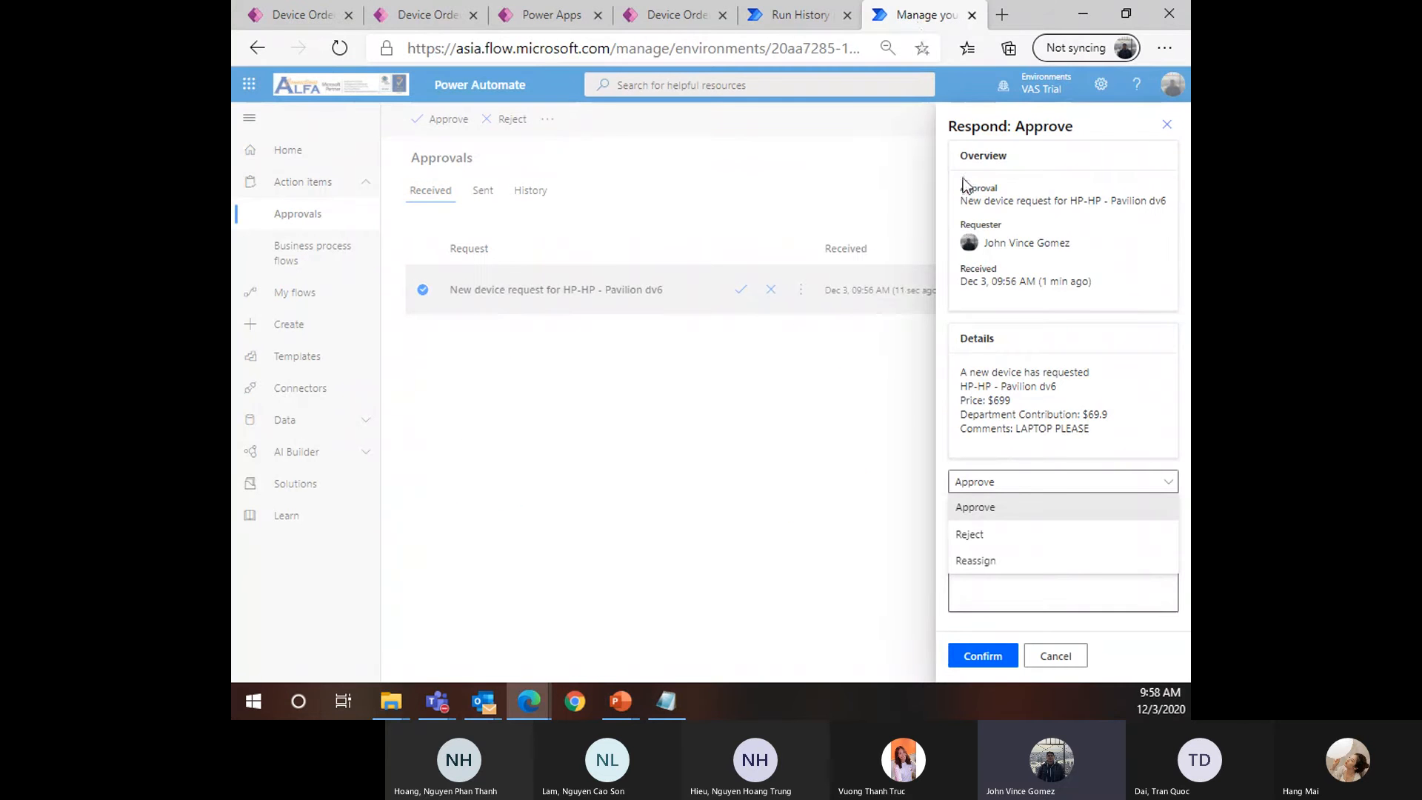
Maximize the device request email, then open and dismiss the sender's contact card
mouse_move(483, 702)
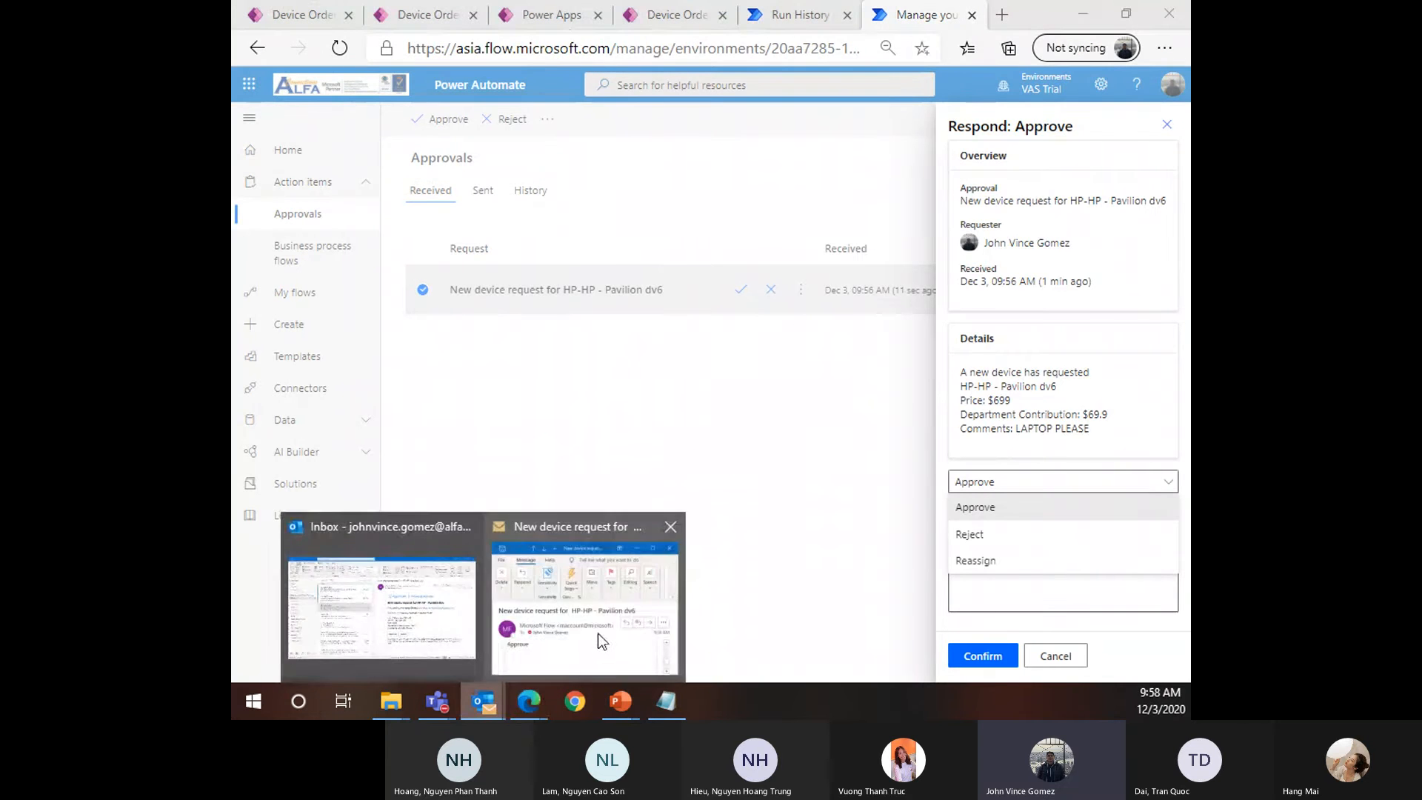
left_click(598, 633)
left_click(1068, 225)
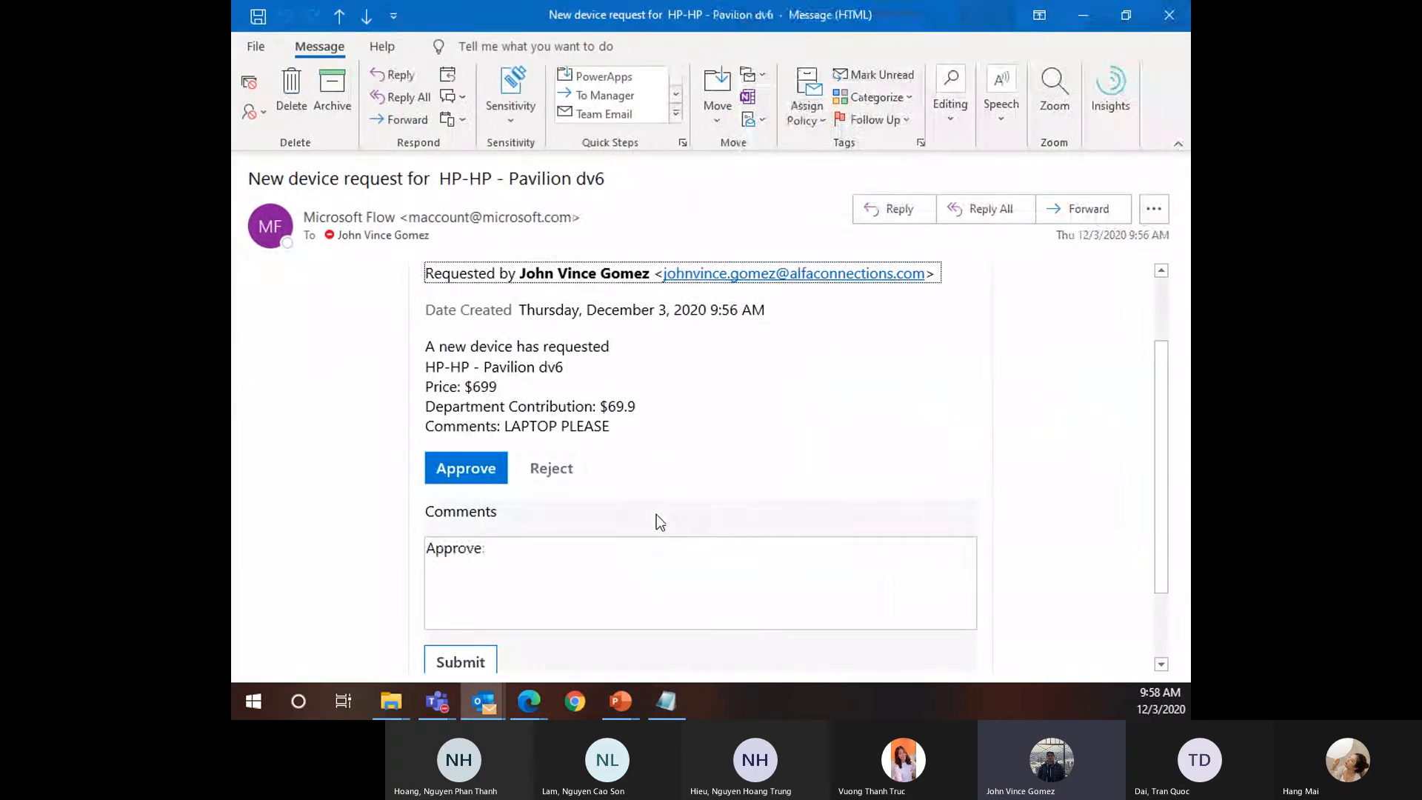
scroll(504, 374, "up", 3)
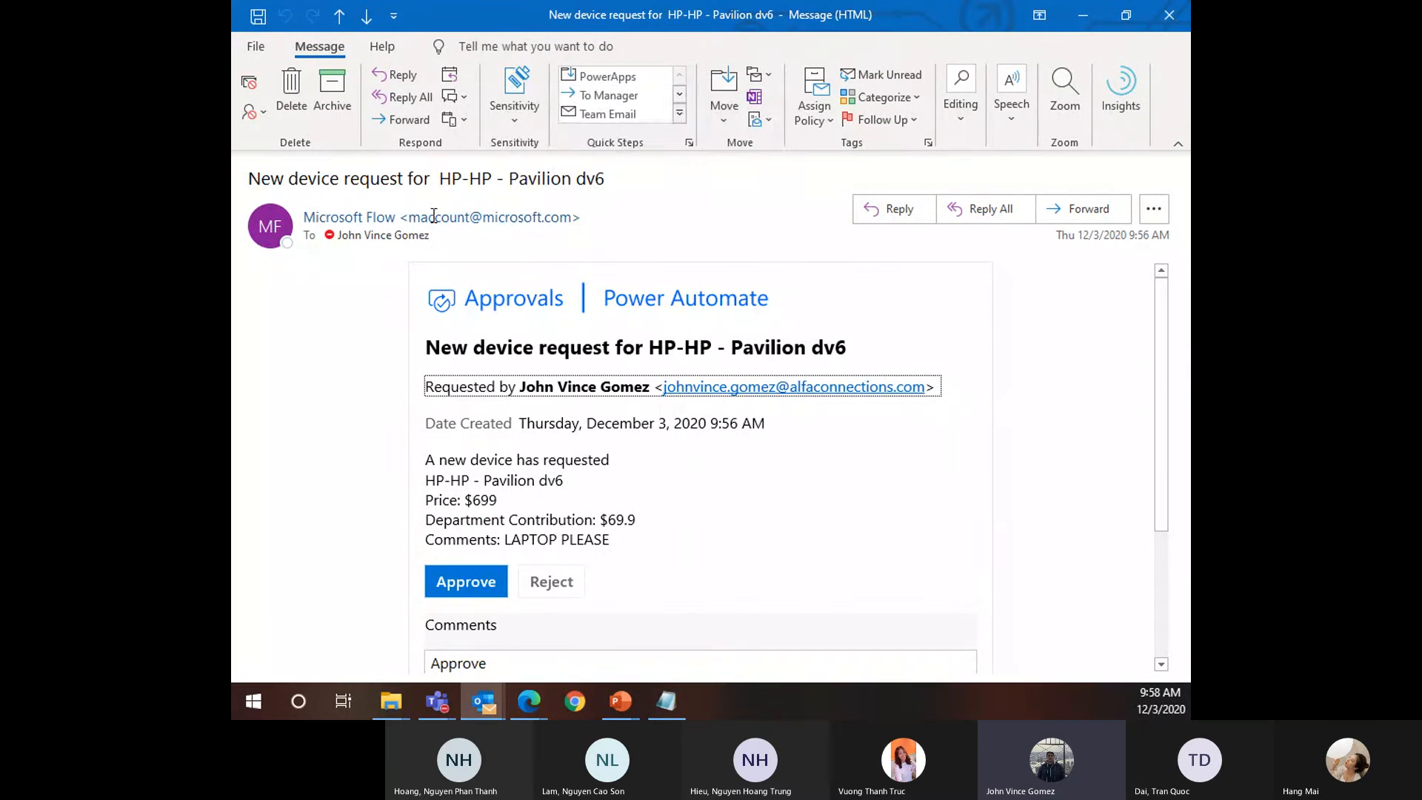
mouse_move(464, 220)
left_click(503, 220)
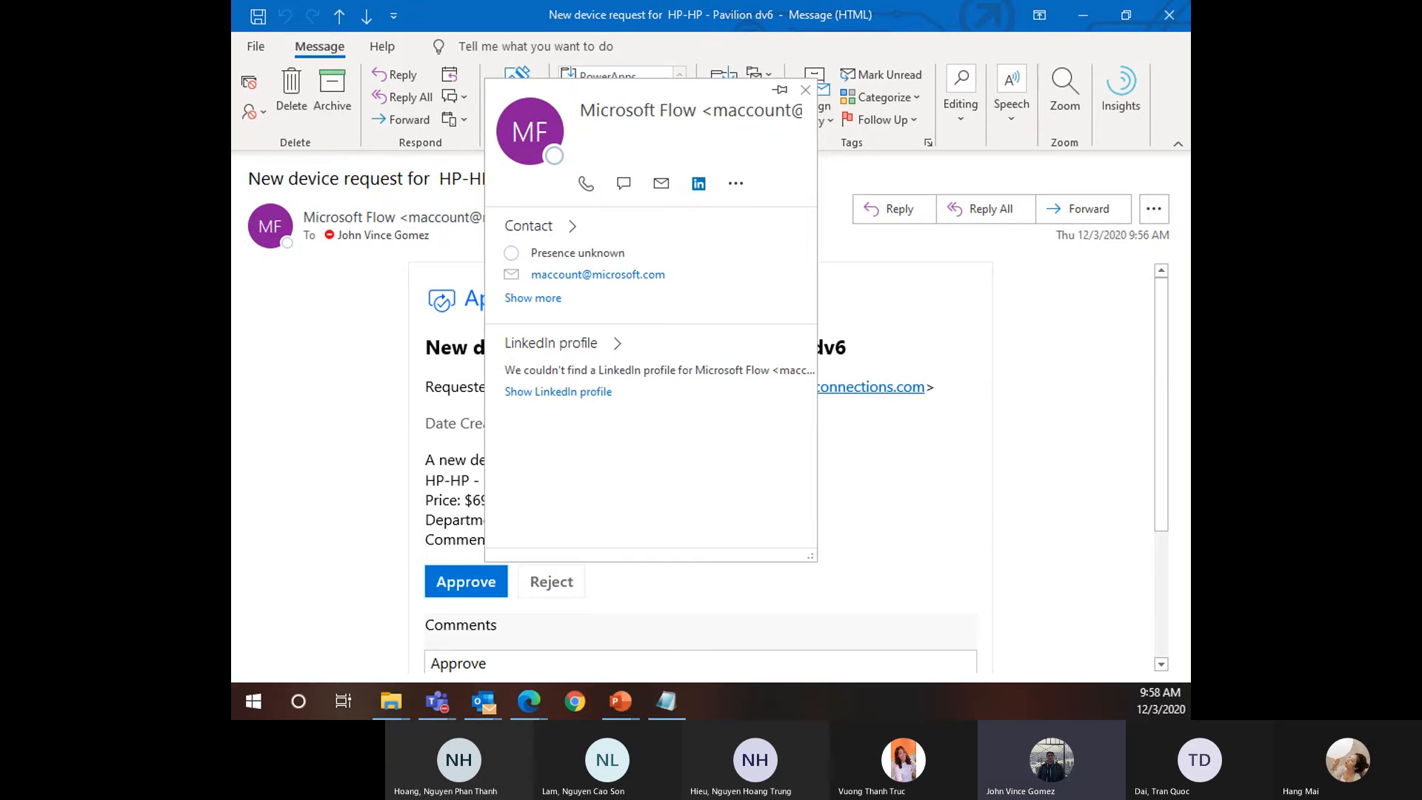
left_click(573, 703)
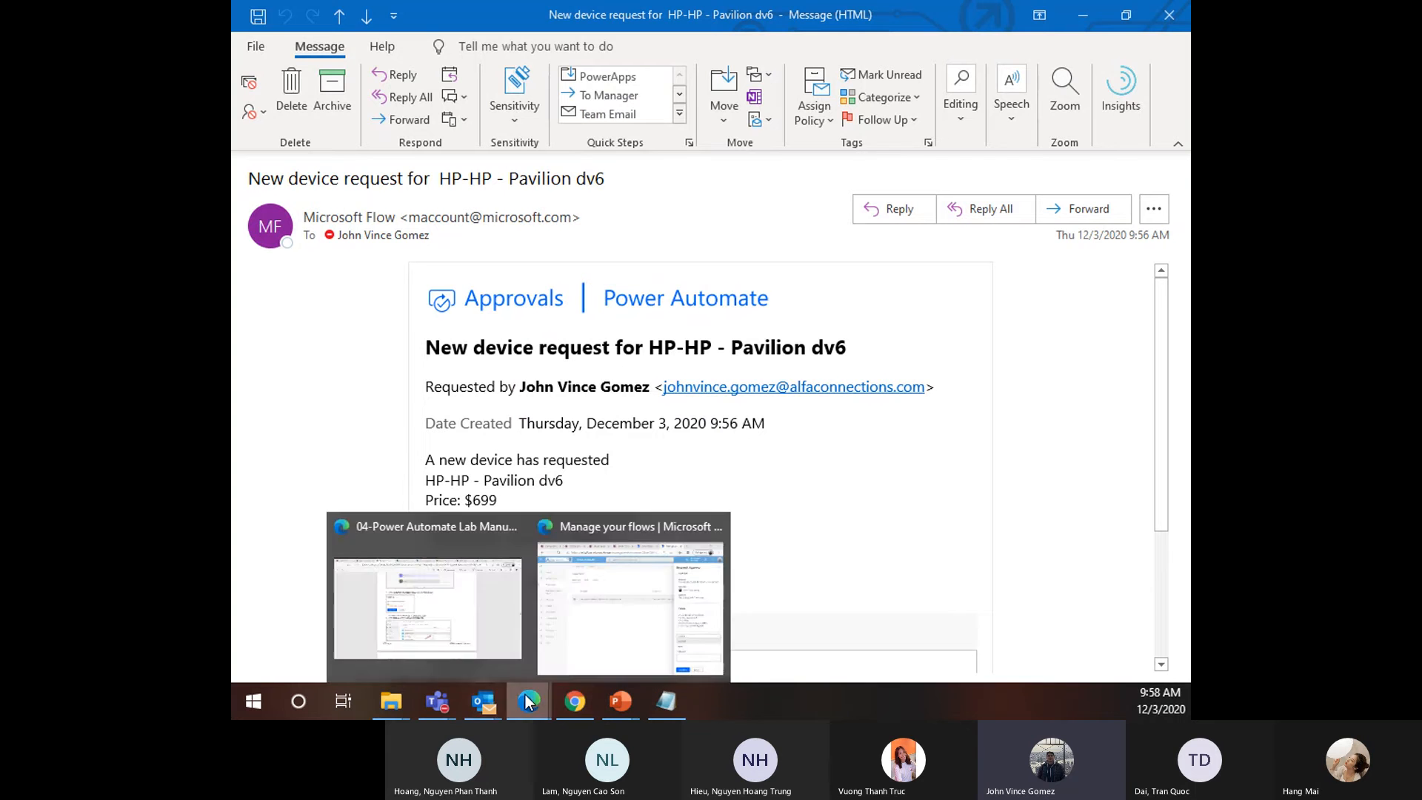
Open the New device approval request flow for editing and show the approval step's advanced options
mouse_move(528, 701)
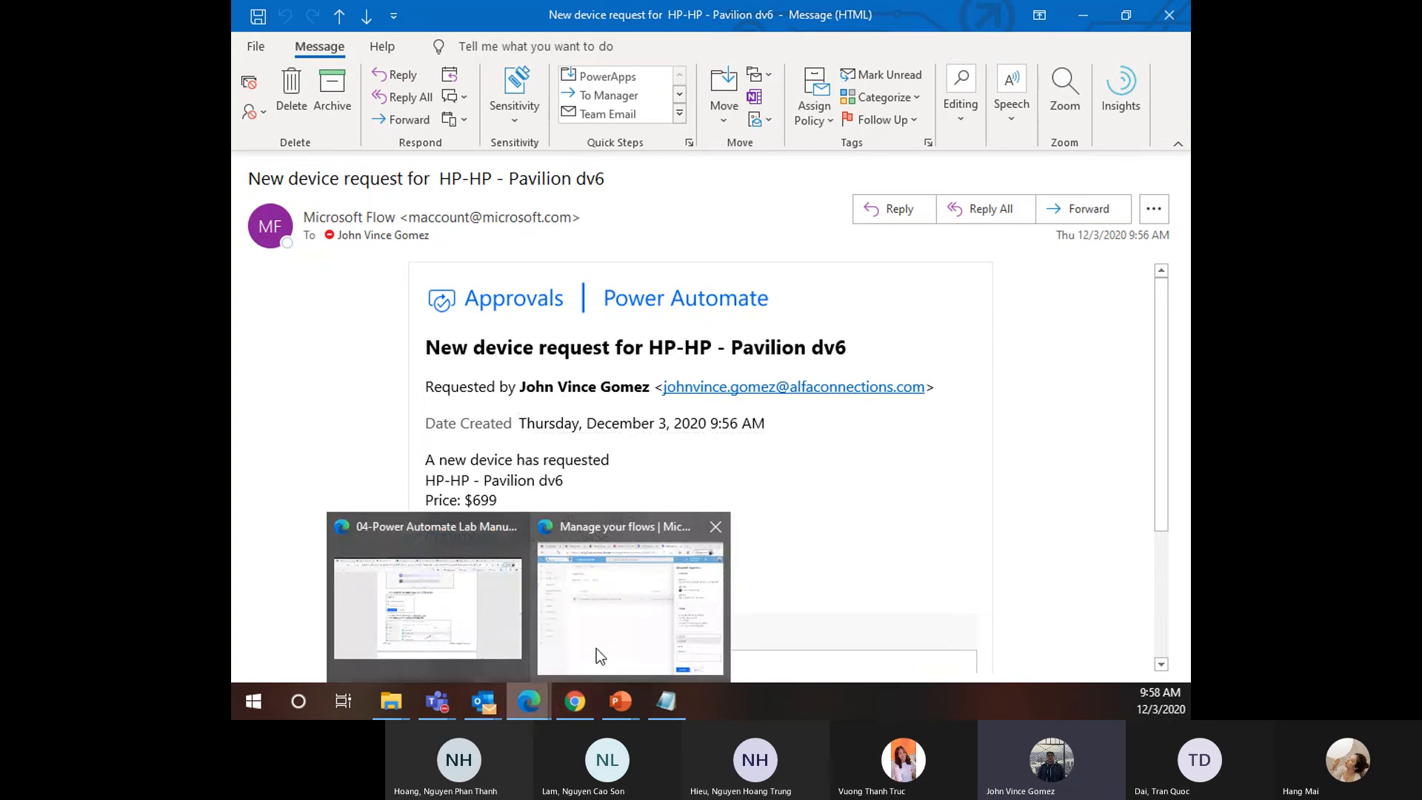
mouse_move(614, 649)
left_click(796, 15)
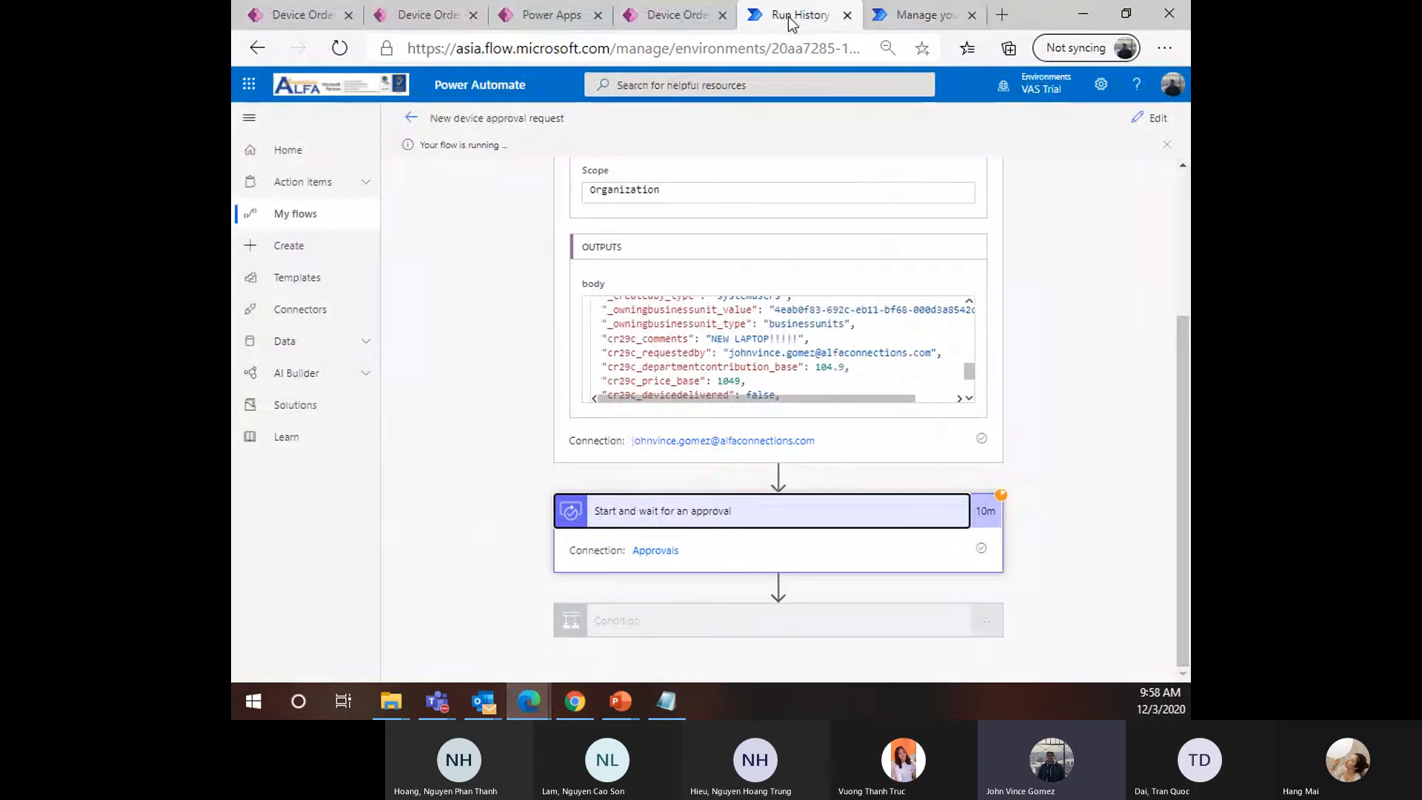
scroll(703, 242, "up", 3)
left_click(1149, 118)
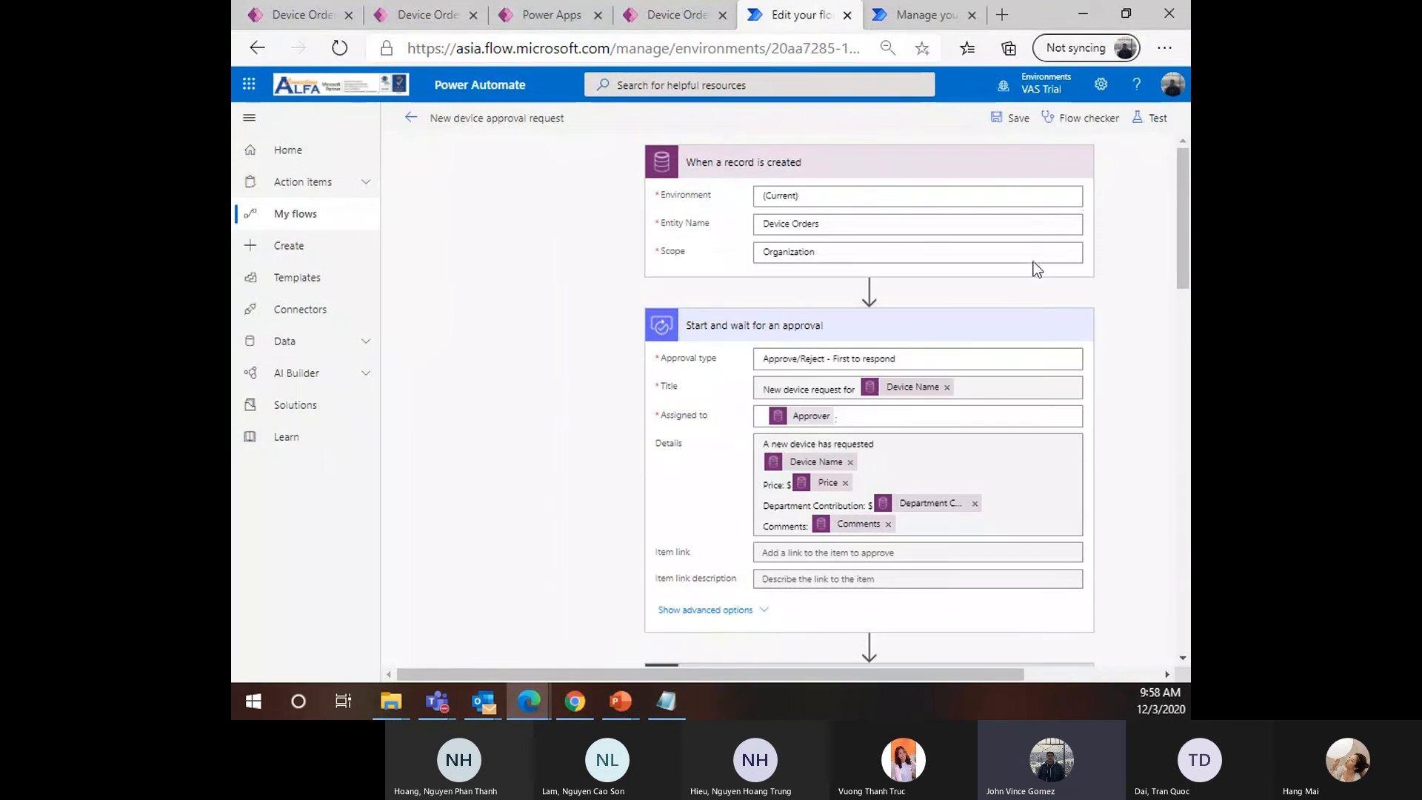
scroll(752, 563, "down", 1)
left_click(761, 534)
Show the Send an email (V2) step's advanced options and select its From (Send as) field
scroll(763, 549, "down", 3)
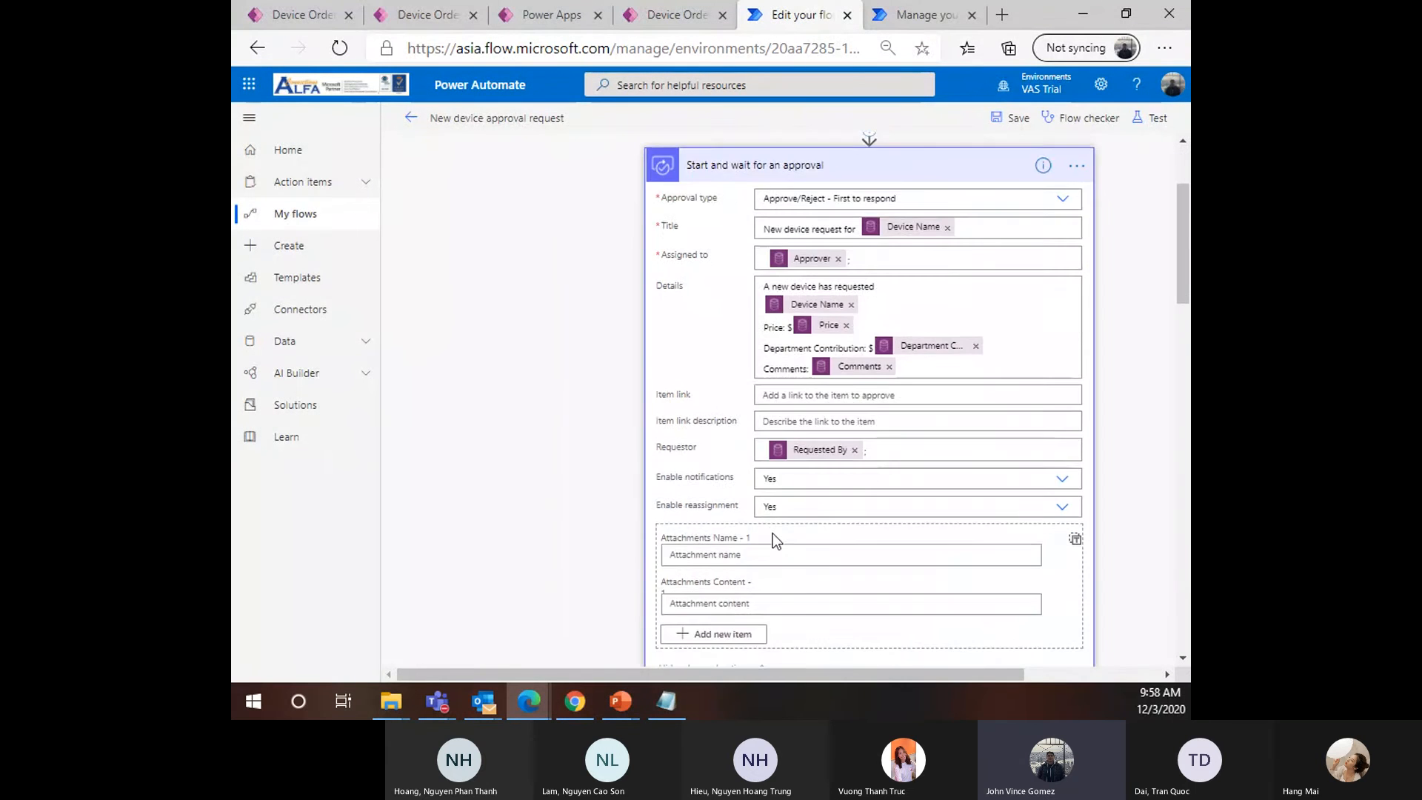
scroll(748, 474, "up", 1)
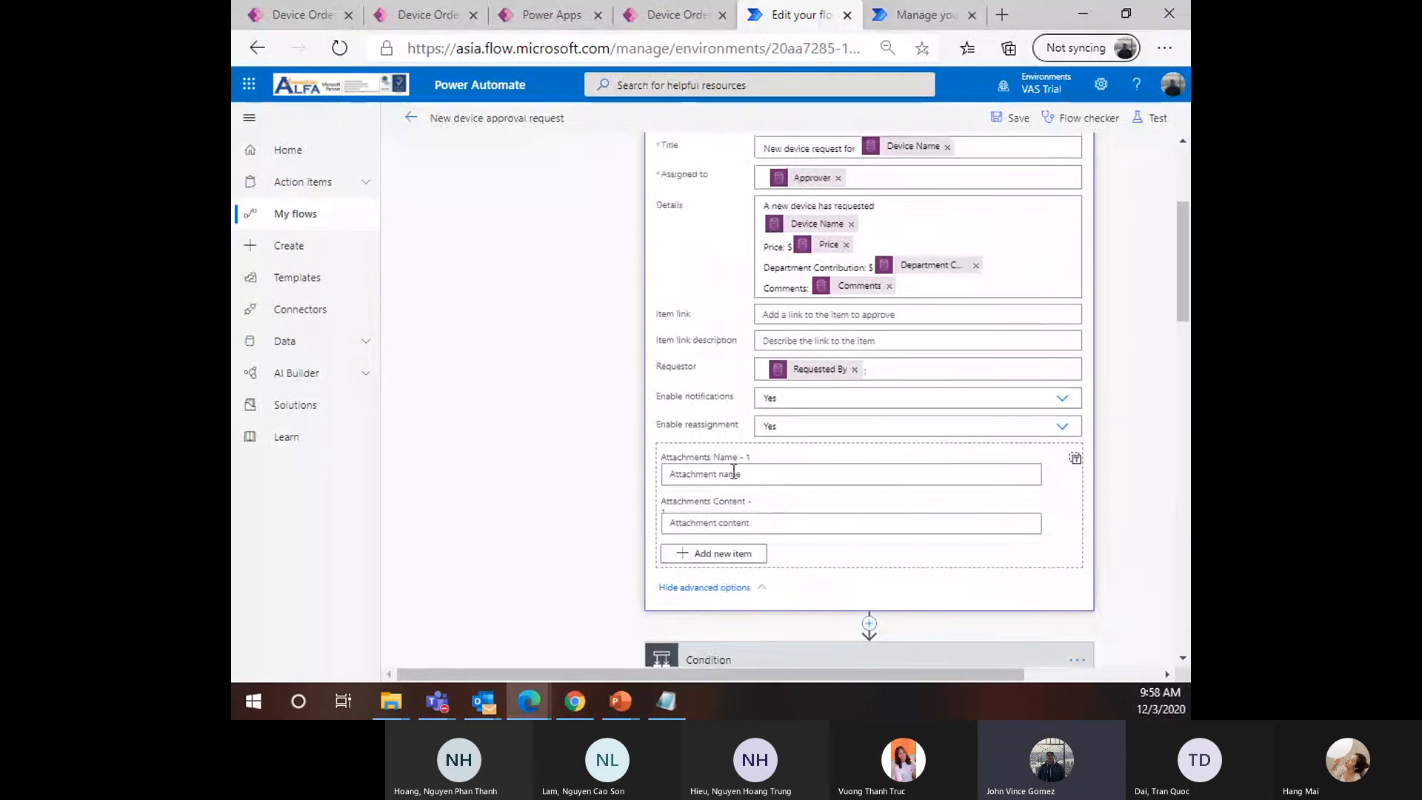
scroll(744, 464, "up", 1)
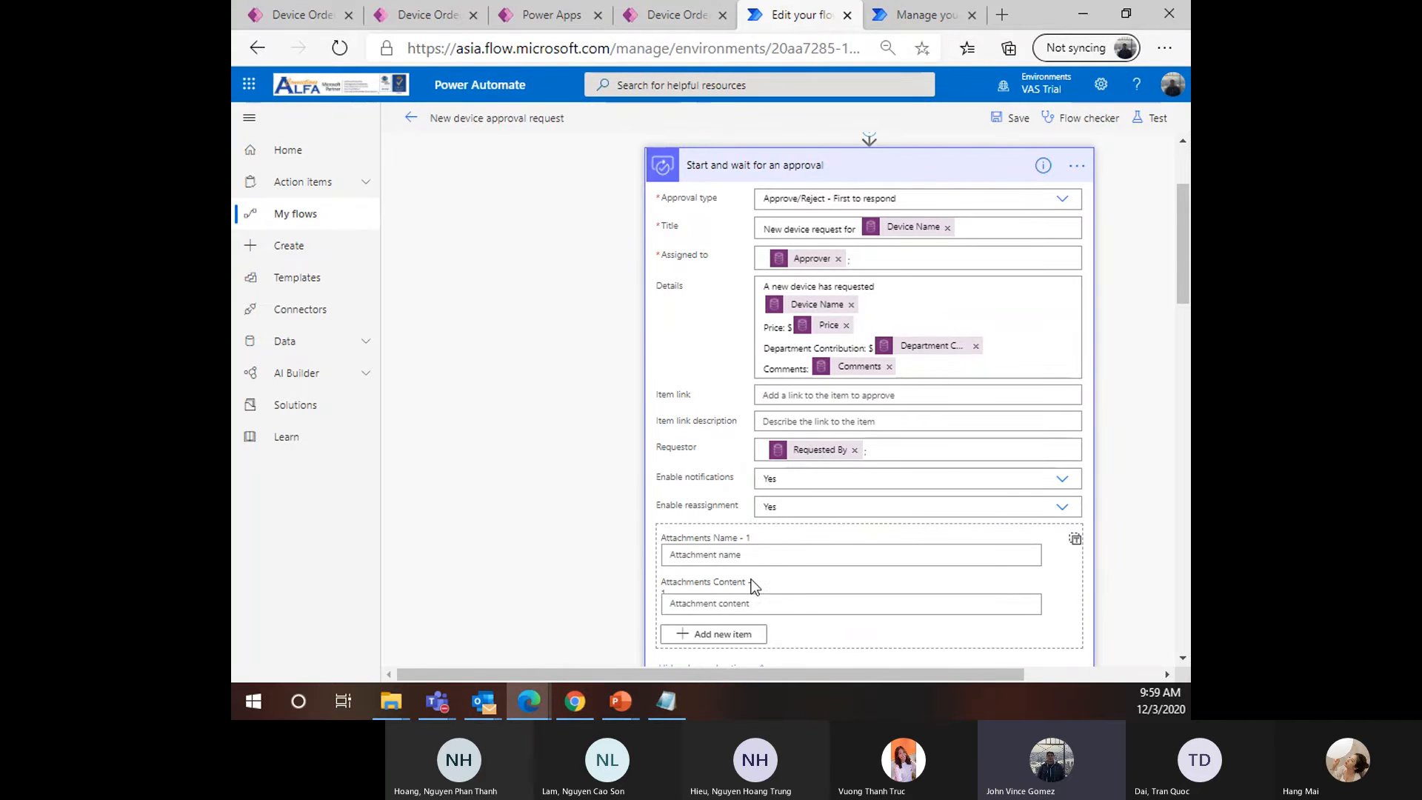
scroll(759, 591, "down", 1)
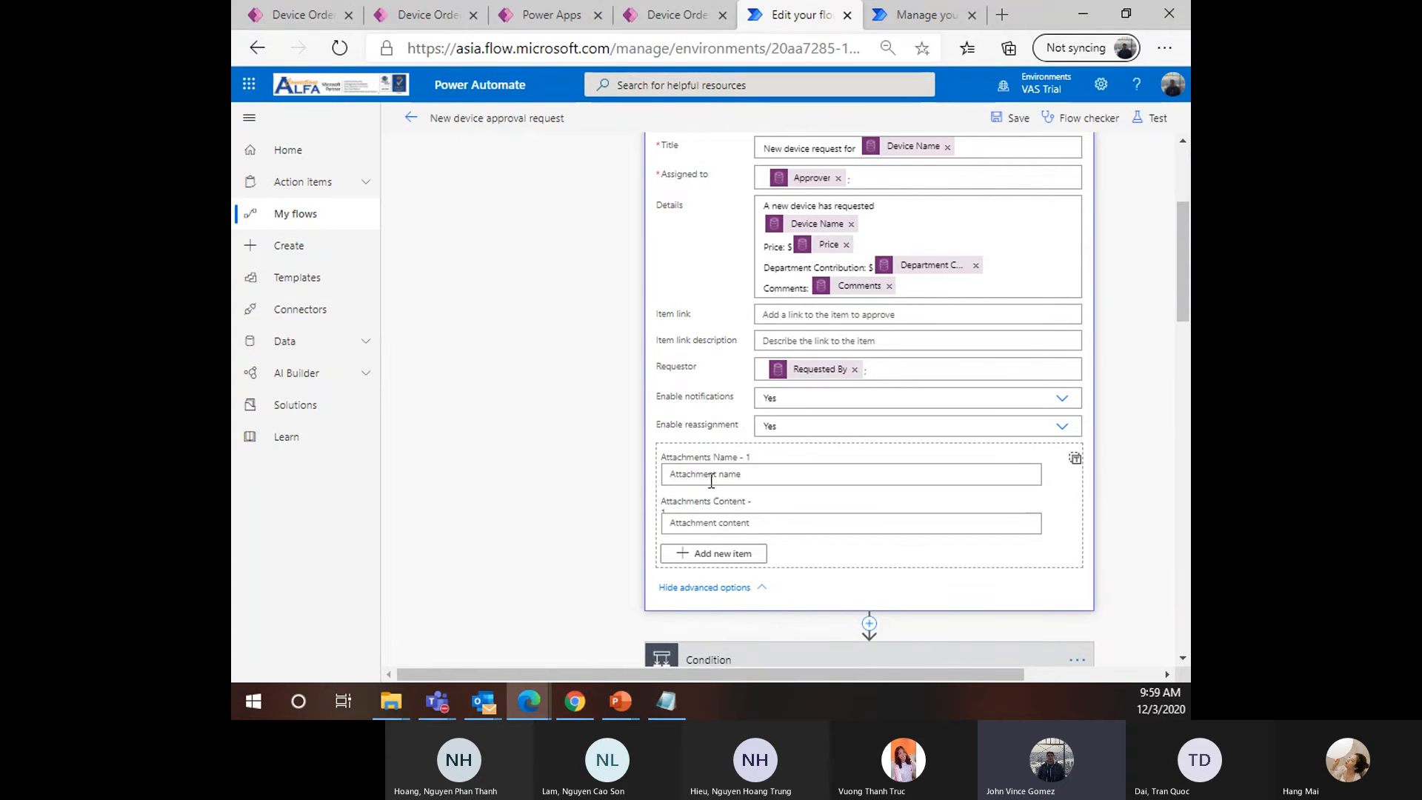
scroll(722, 549, "down", 1)
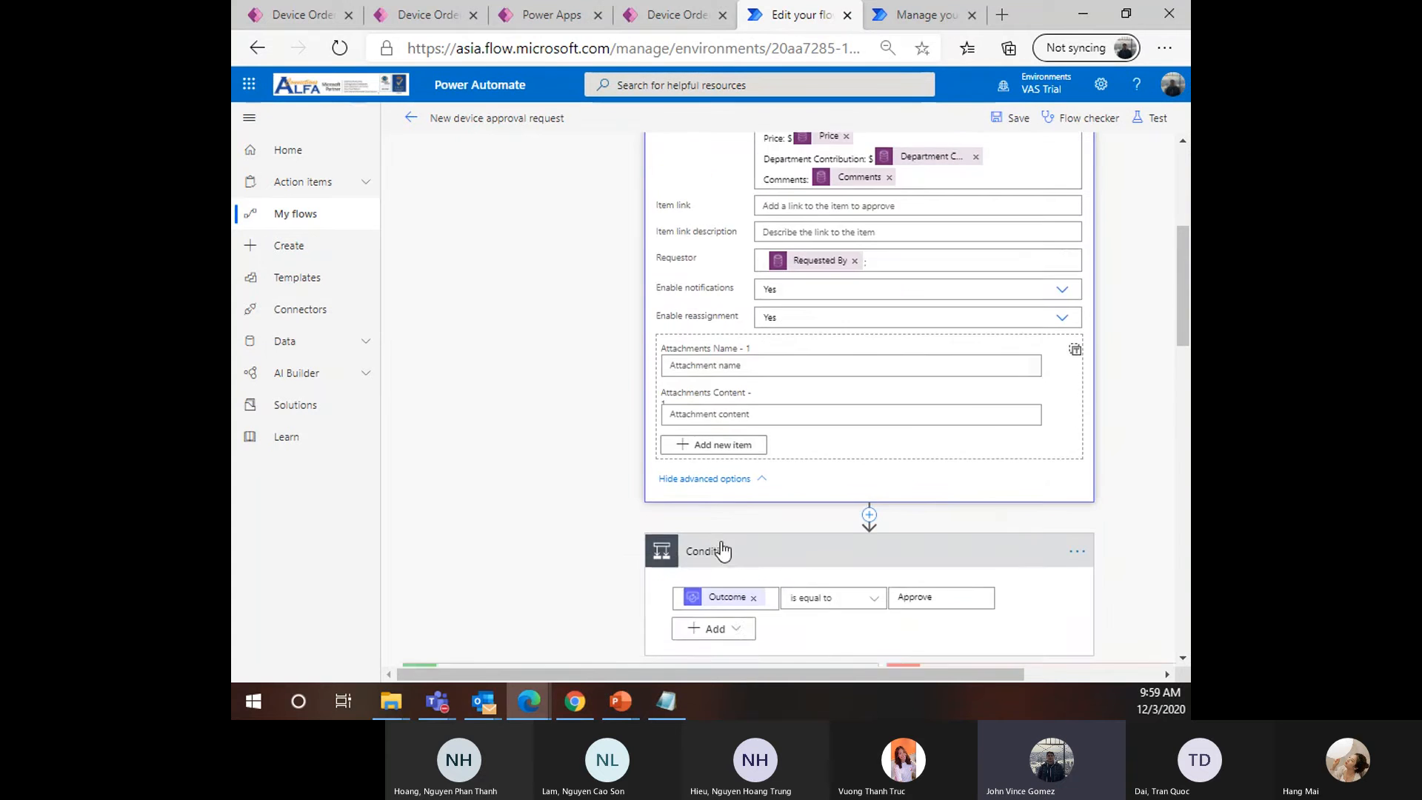
scroll(722, 550, "down", 1)
scroll(745, 415, "up", 3)
scroll(778, 537, "down", 1)
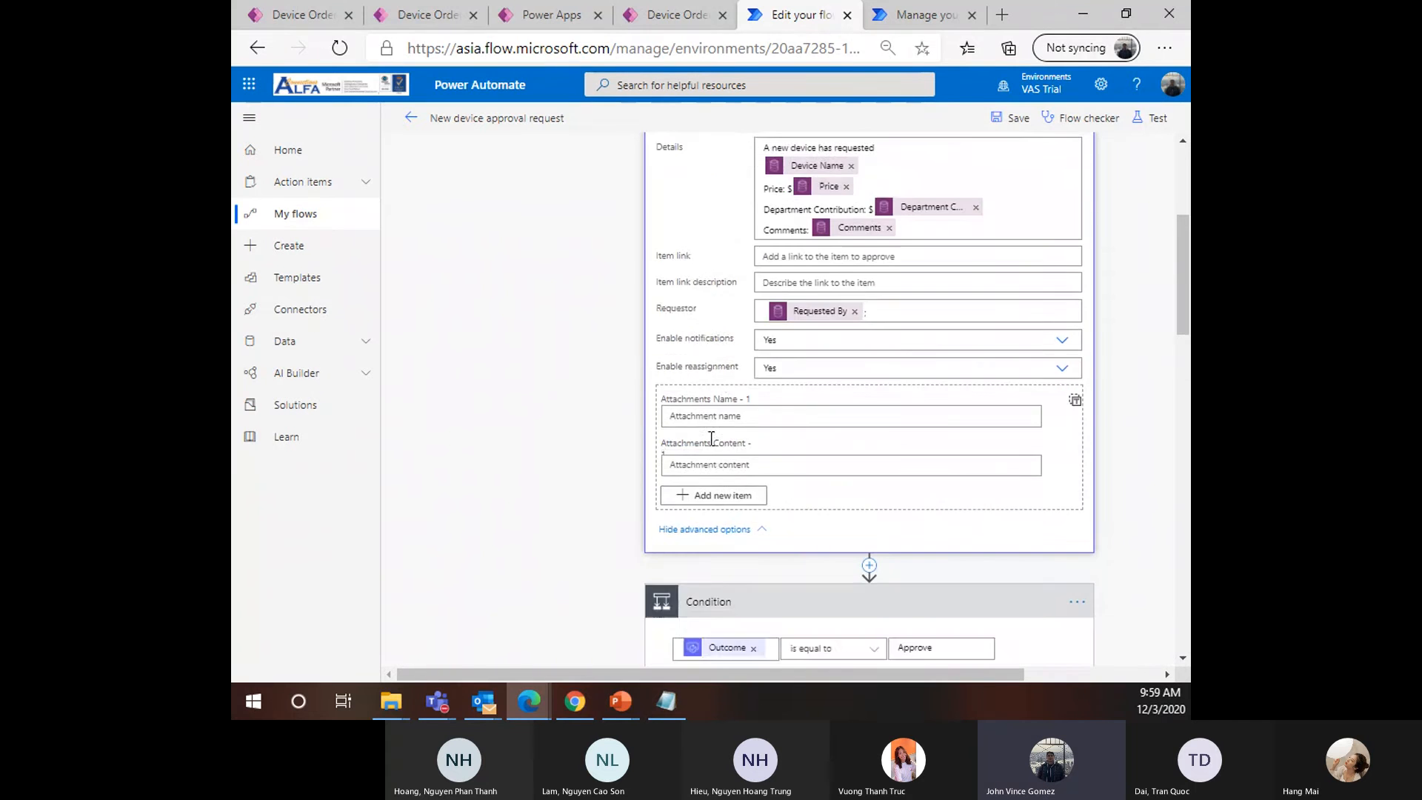
scroll(711, 438, "down", 15)
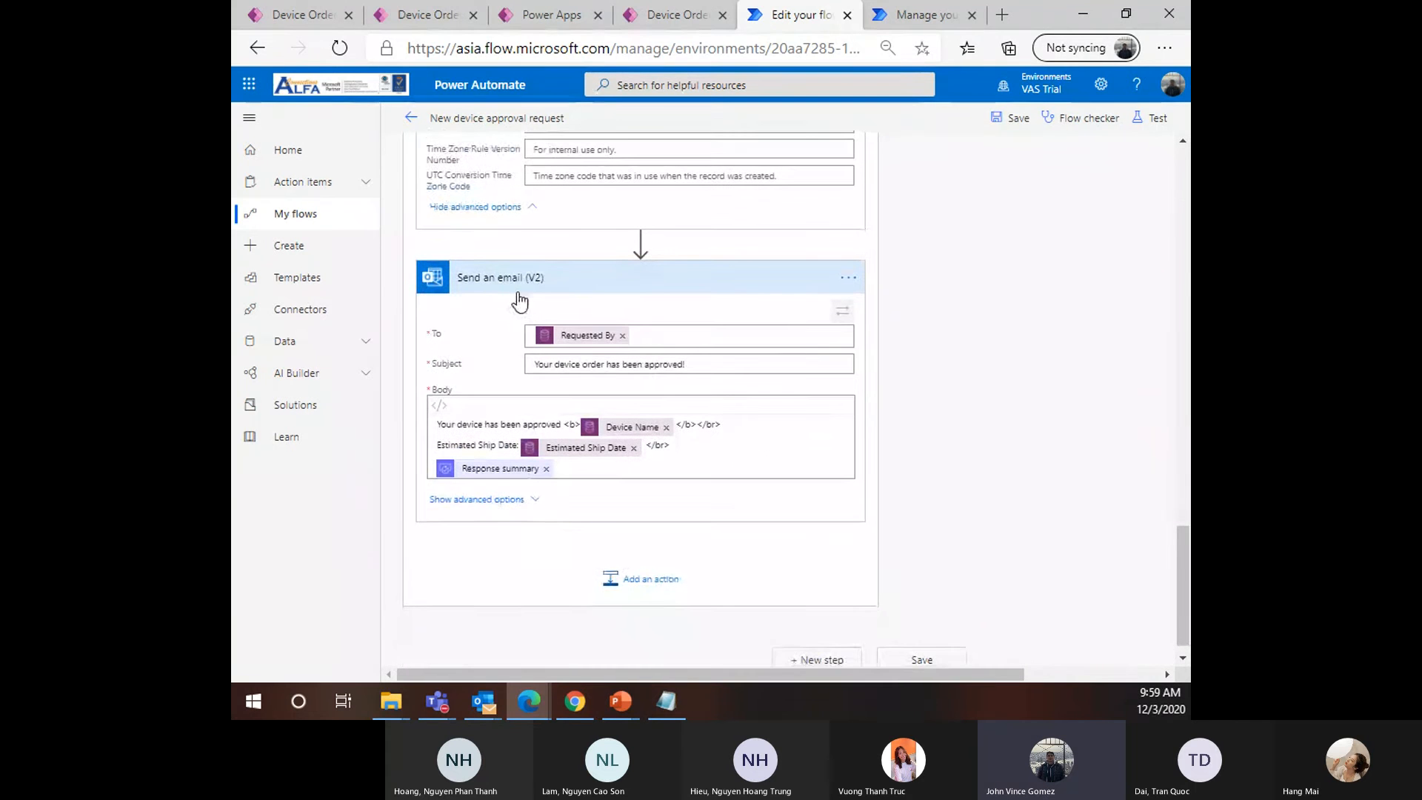
left_click(502, 501)
scroll(485, 485, "down", 1)
scroll(481, 461, "up", 1)
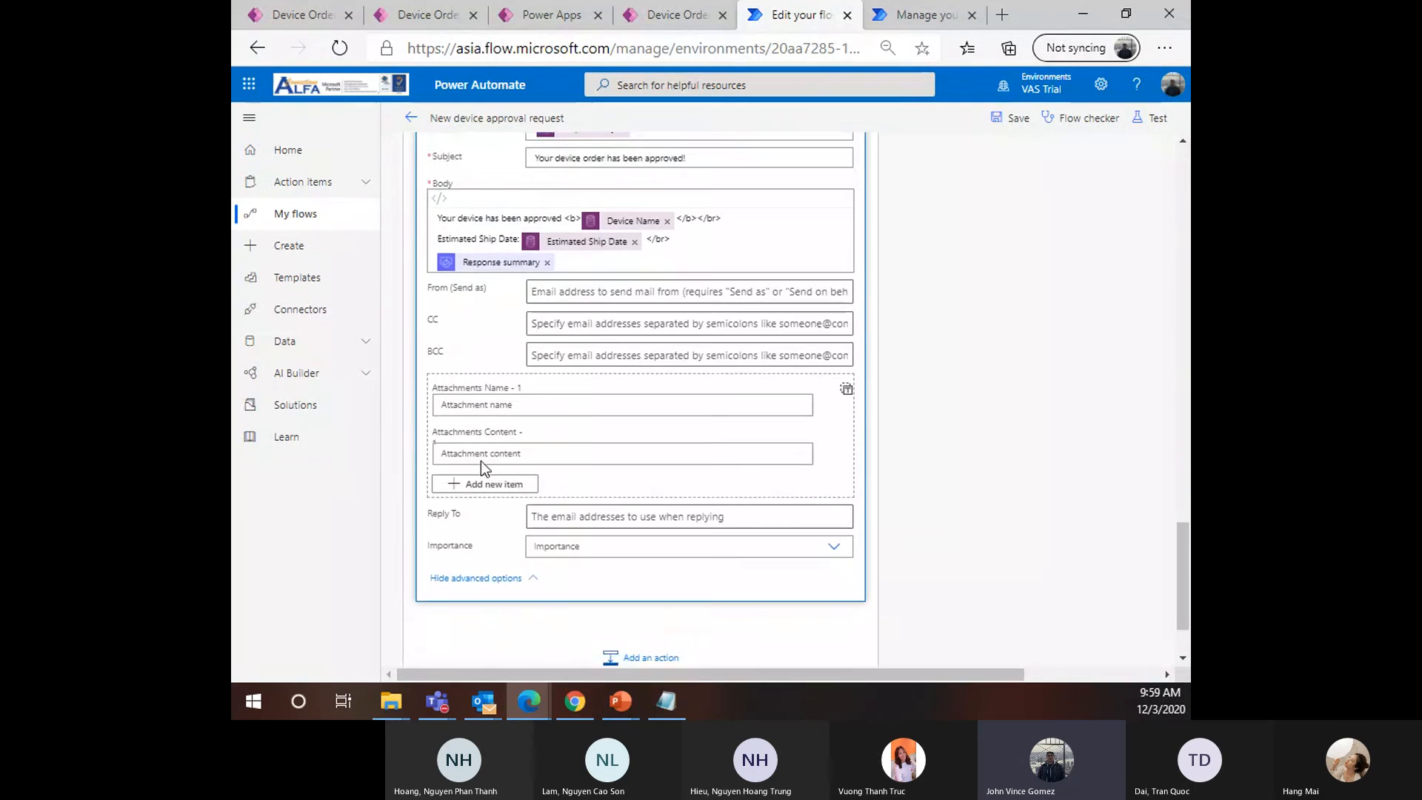
scroll(482, 461, "up", 3)
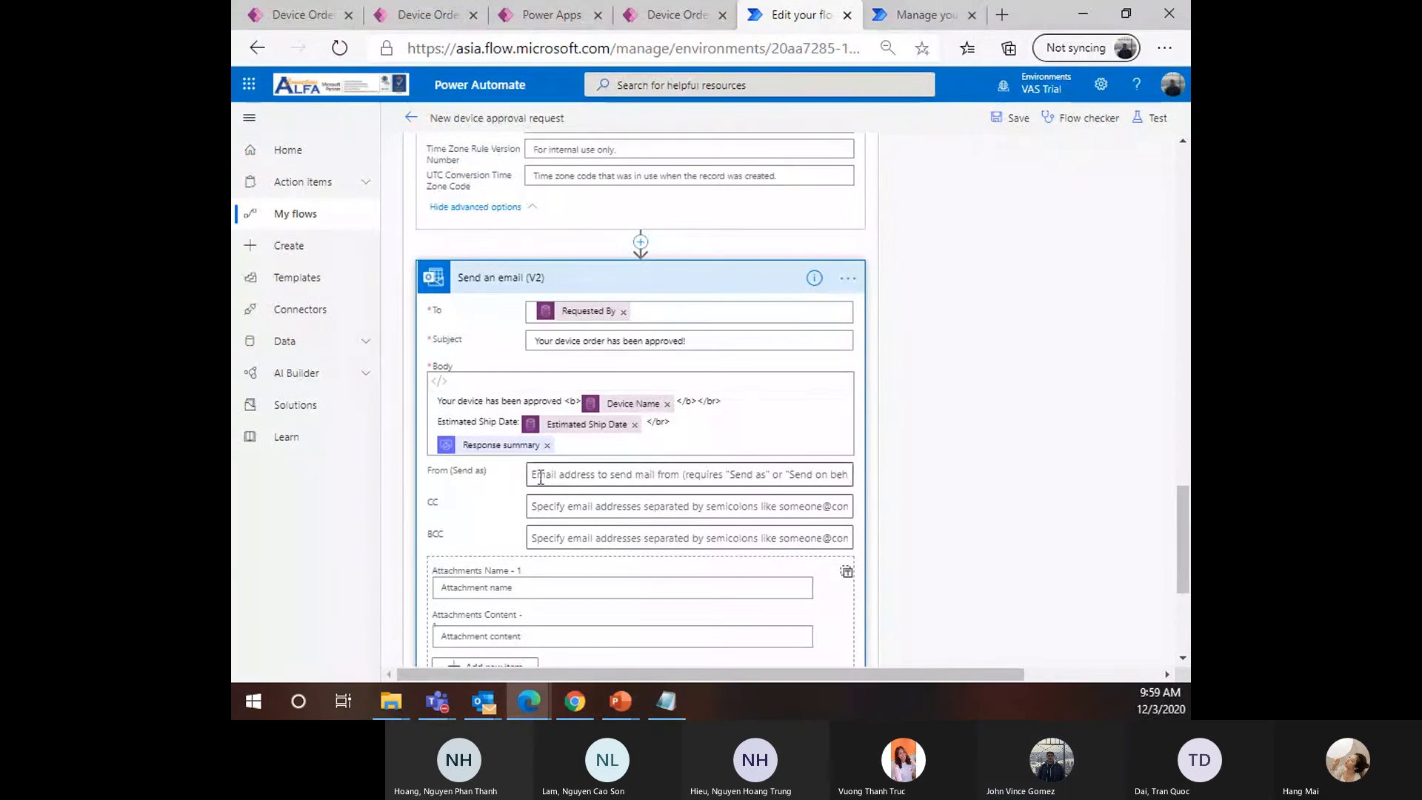
left_click(582, 476)
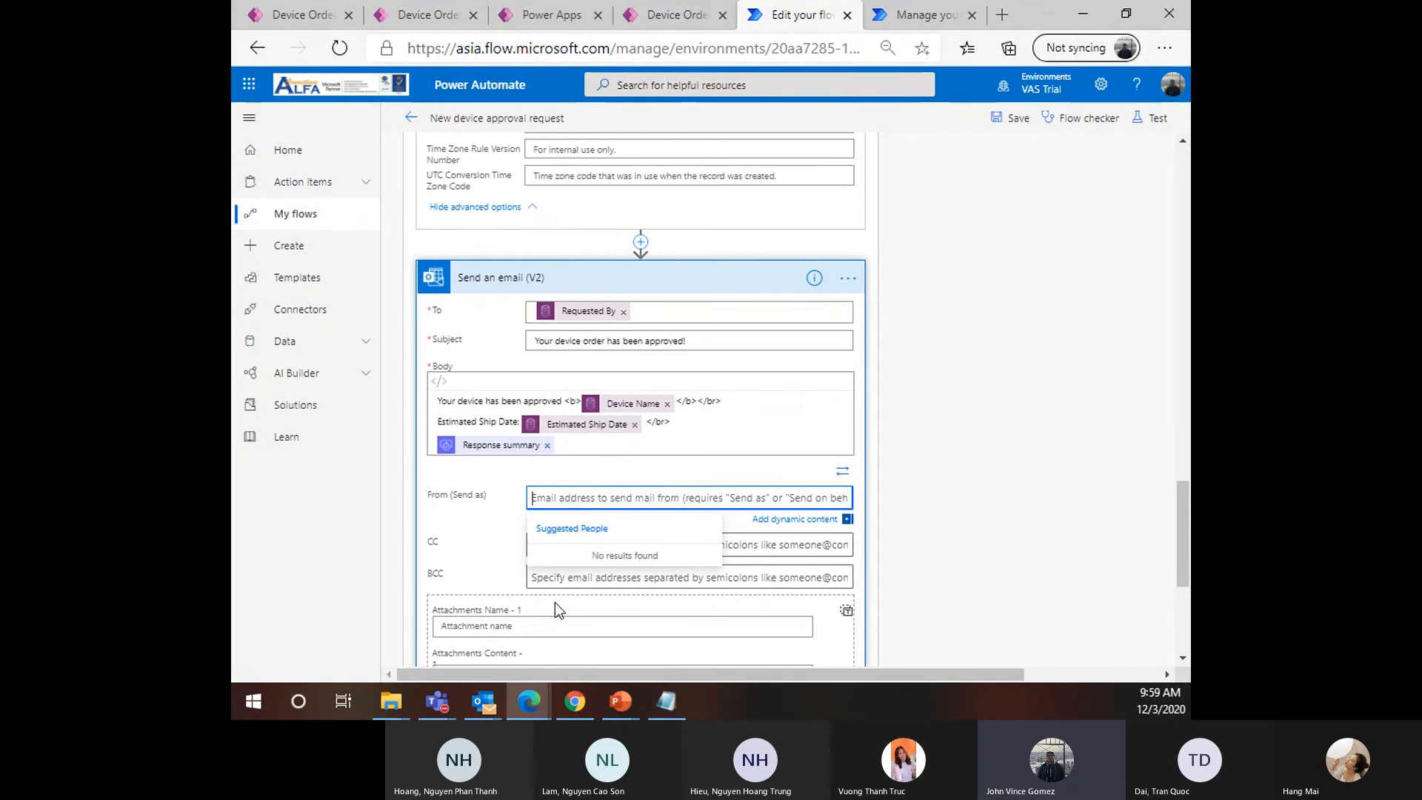
Submit the Approve response in Outlook and open the 'Your device order has been approved!' email maximized
mouse_move(484, 700)
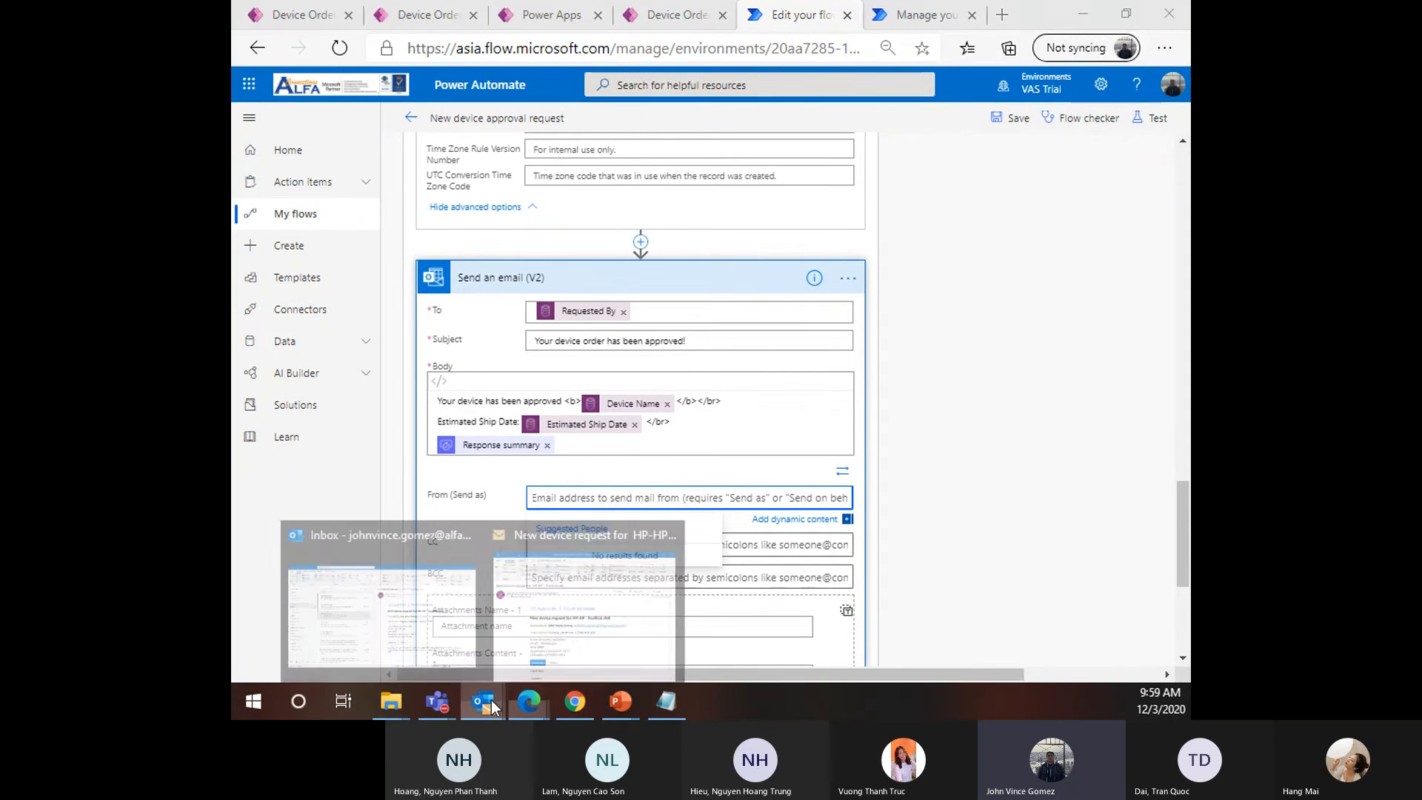
left_click(591, 593)
scroll(594, 493, "down", 3)
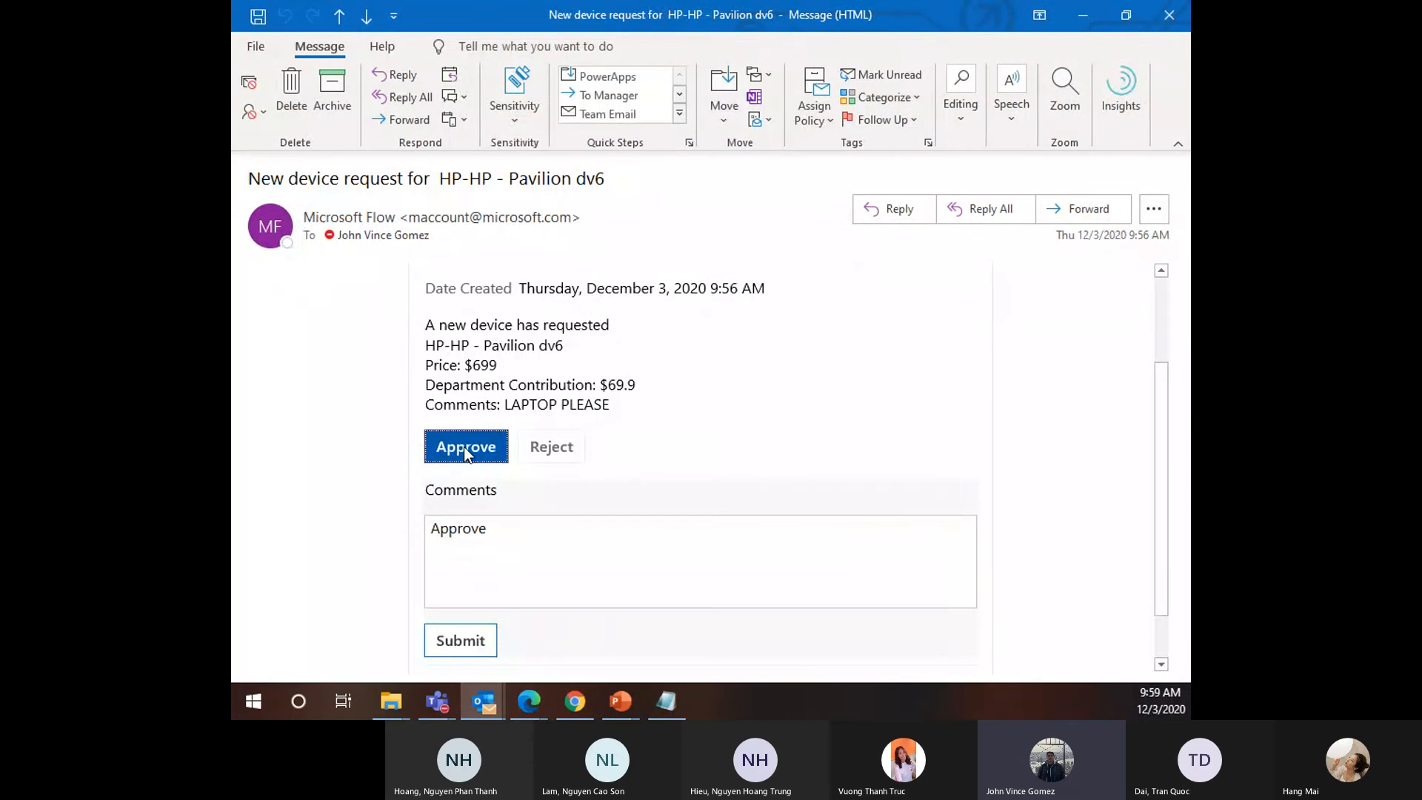
left_click(461, 641)
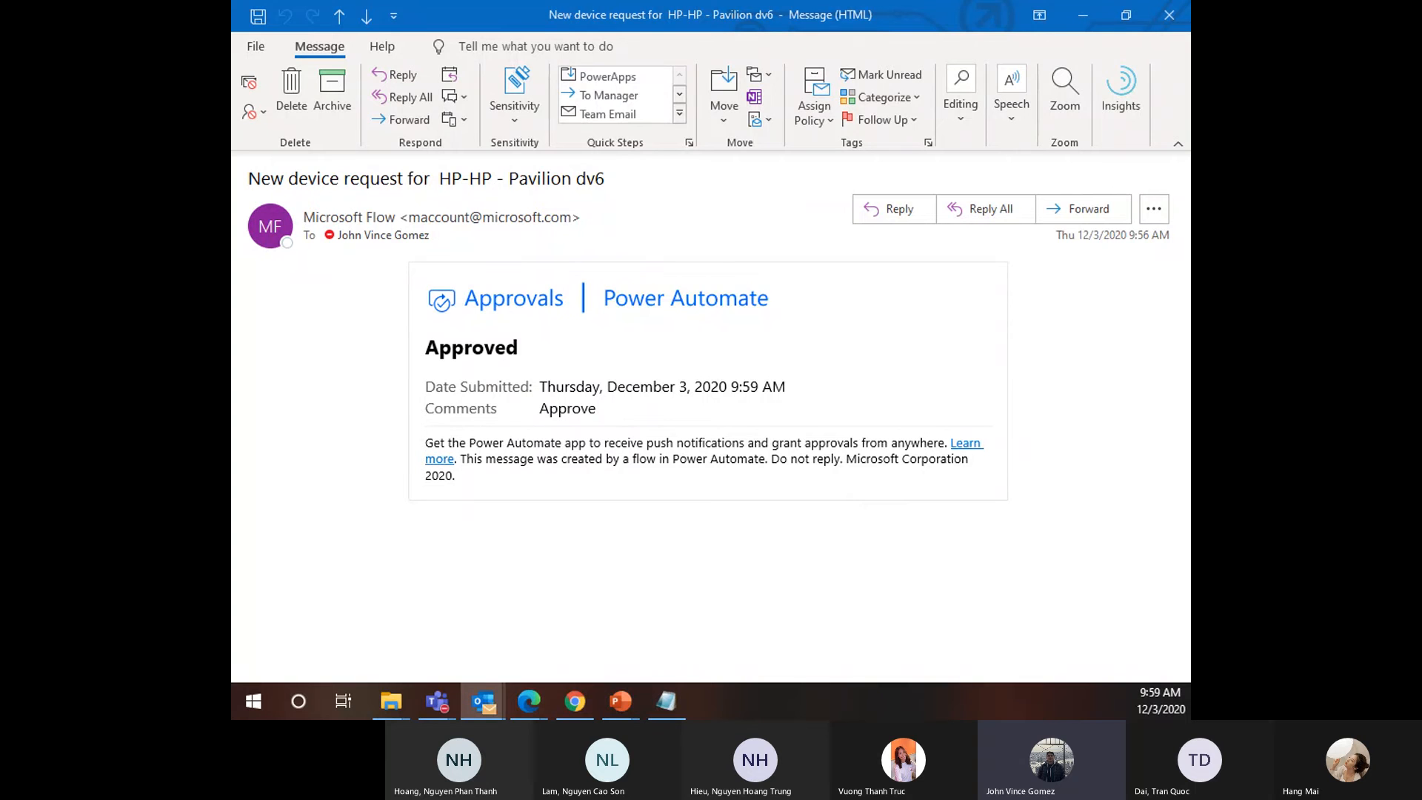
left_click(1052, 626)
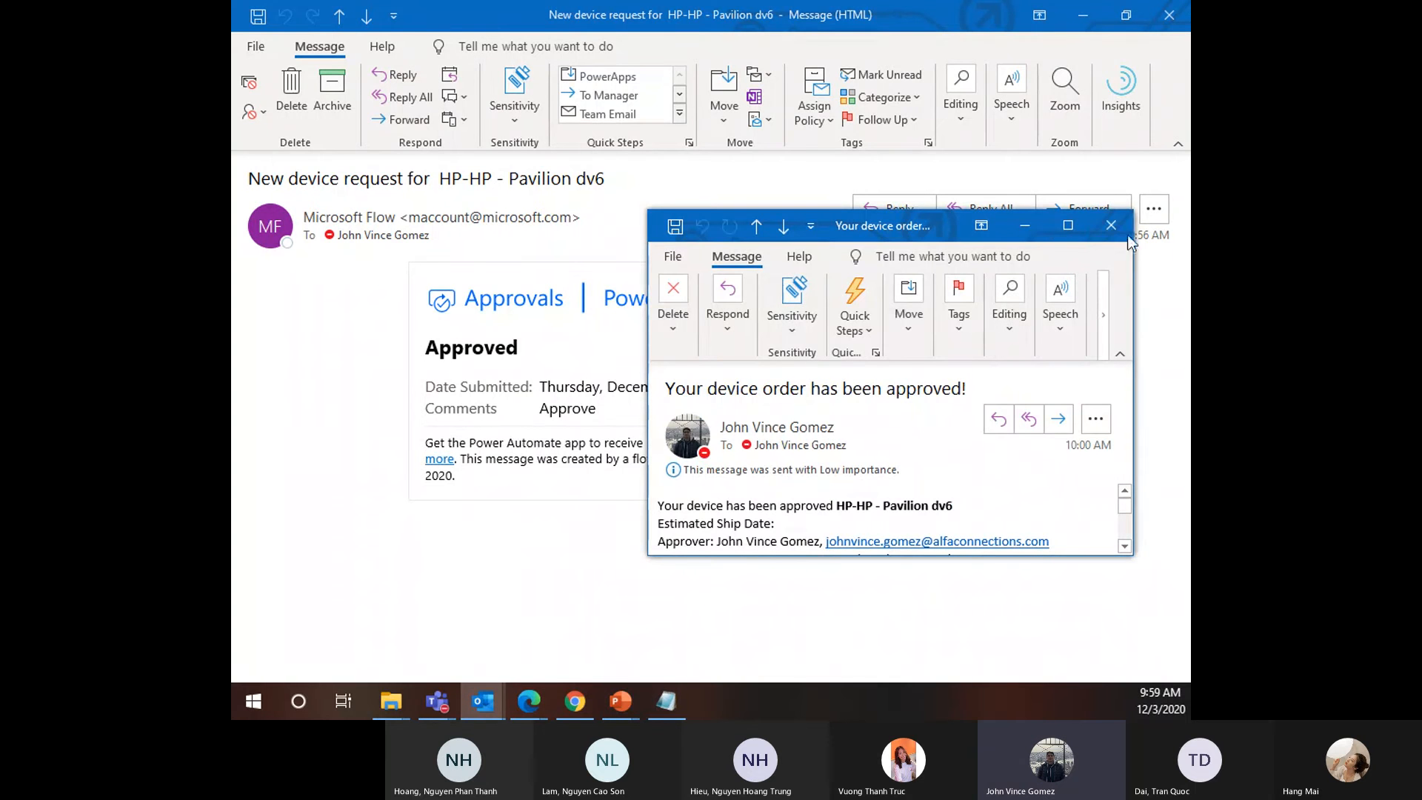
left_click(1056, 238)
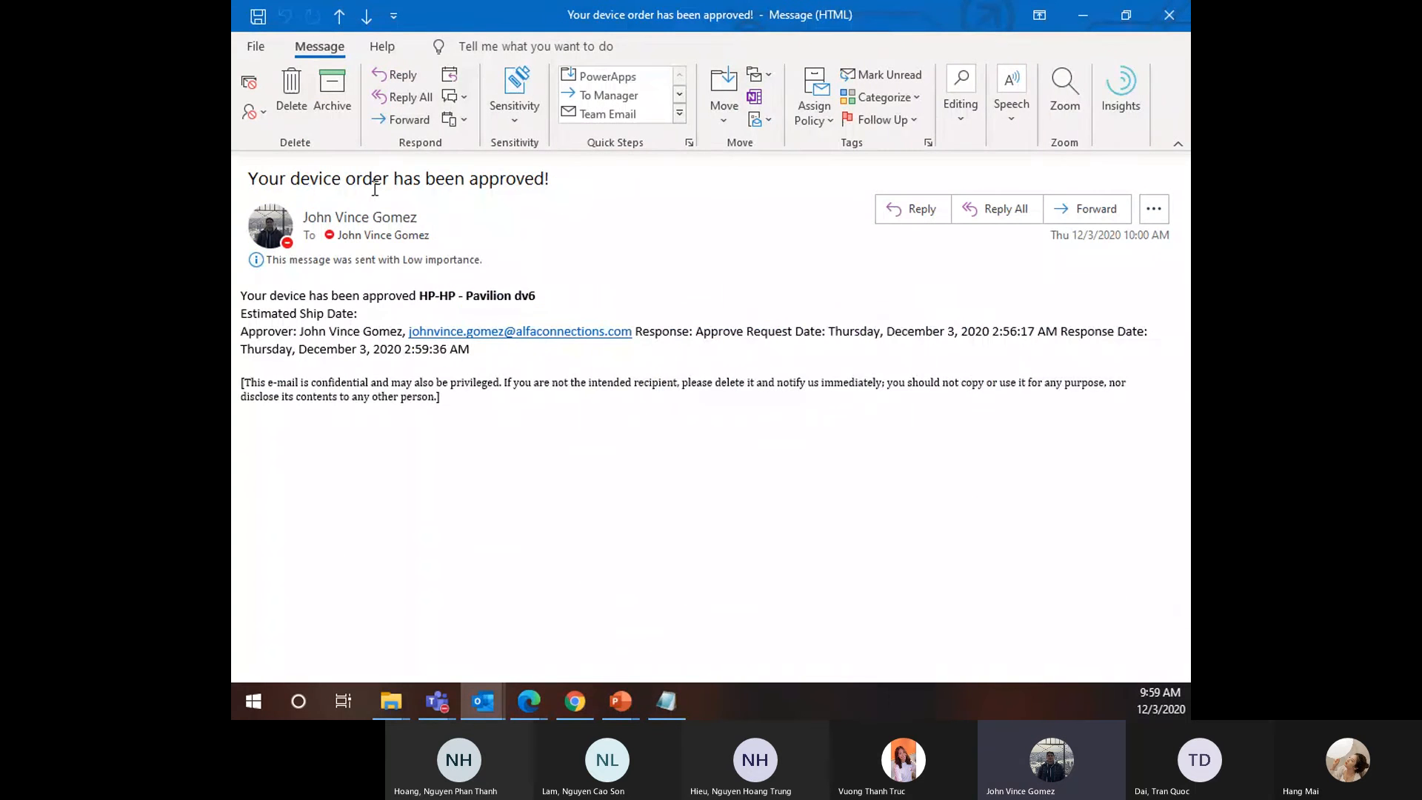
Highlight the approval email's subject, approved device, Estimated Ship Date and approver details
left_click_drag(375, 189, 604, 185)
left_click(615, 184)
left_click_drag(248, 296, 534, 296)
left_click(287, 340)
left_click_drag(245, 299, 552, 296)
left_click(450, 294)
left_click_drag(450, 294, 564, 296)
left_click_drag(305, 318, 427, 323)
left_click(402, 318)
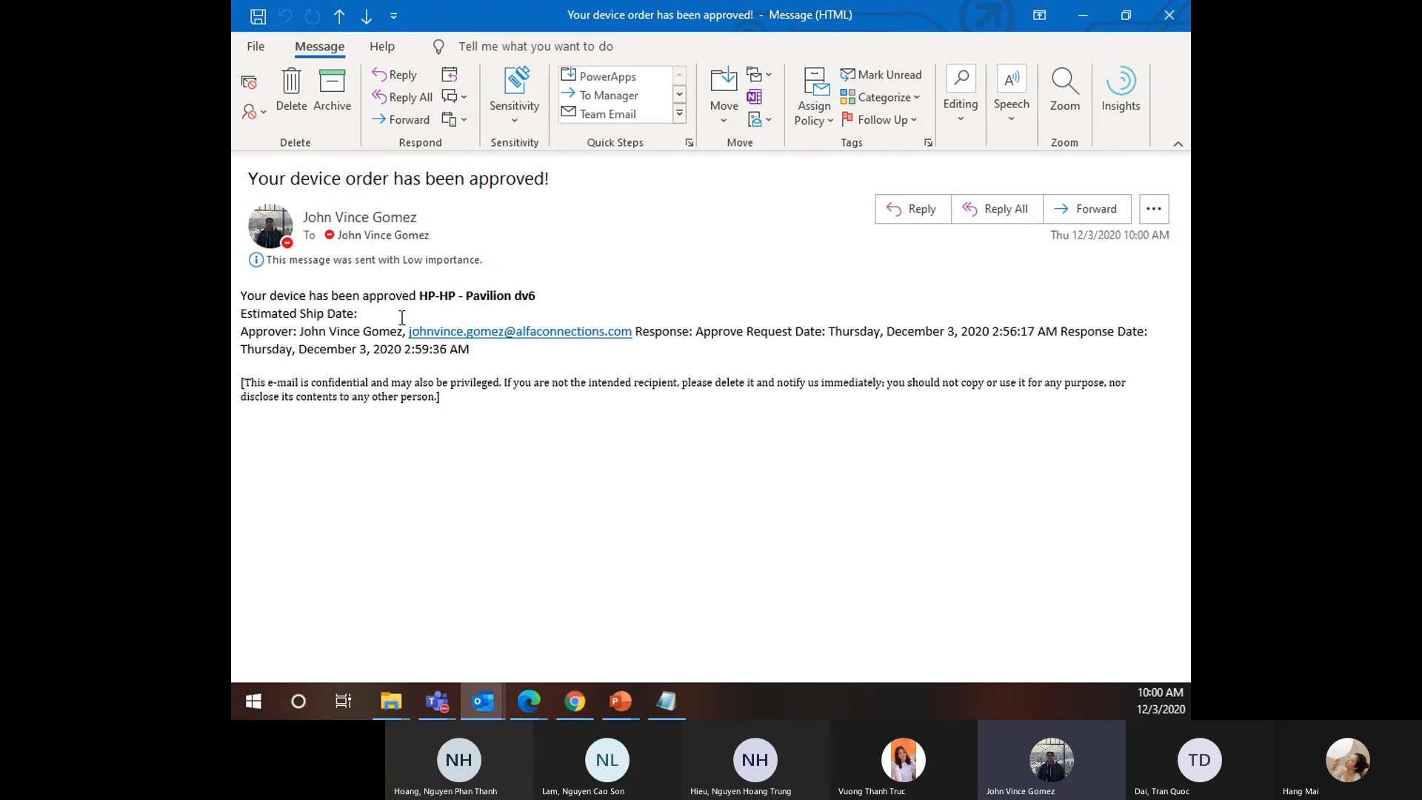
left_click_drag(253, 334, 550, 379)
left_click(311, 339)
left_click(658, 337)
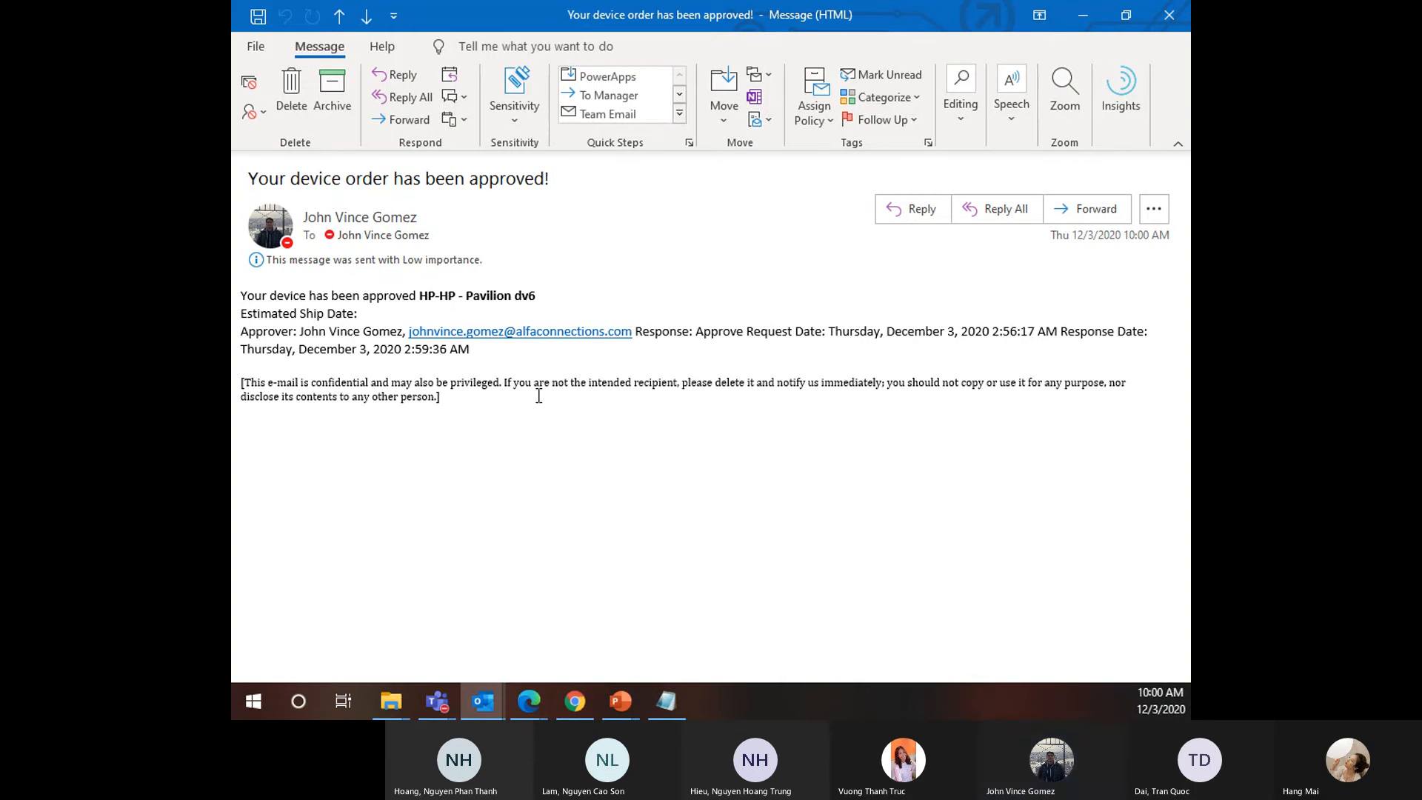
Close the approval email and return to the flow editor in Edge
left_click(1173, 15)
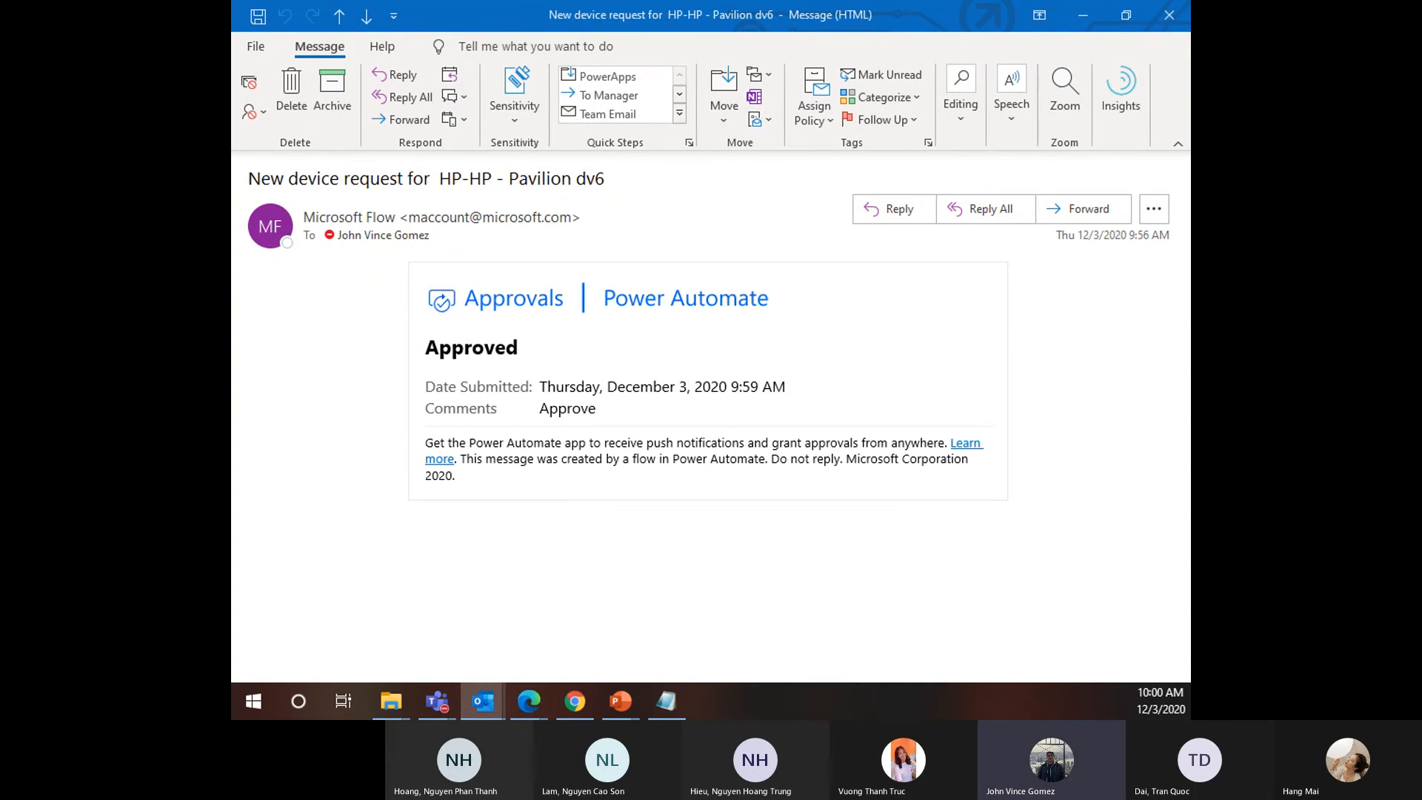
left_click(705, 459)
key("alt+Tab")
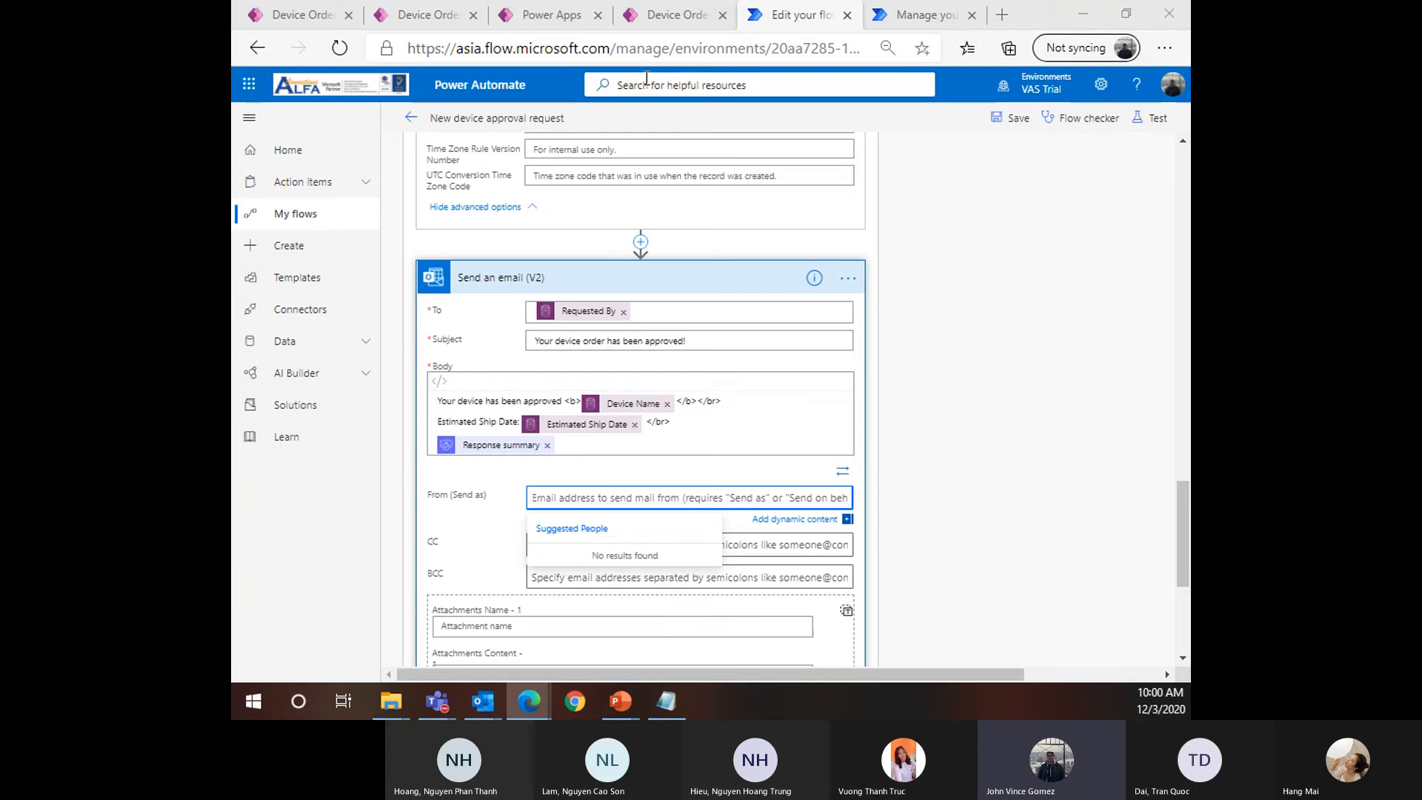
Open the 09:51 AM run's details and confirm the flow ran successfully
scroll(777, 225, "up", 3)
left_click(411, 117)
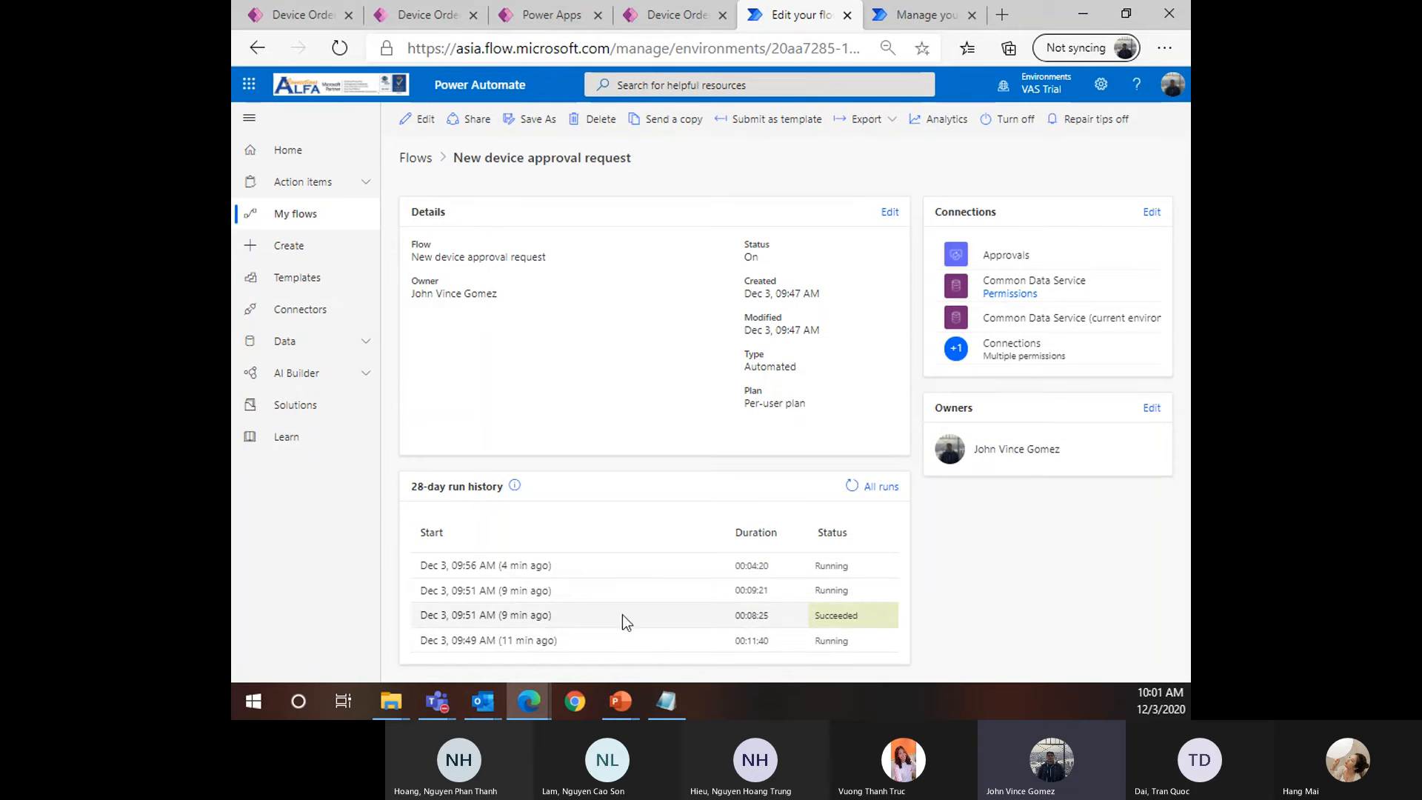
left_click(488, 619)
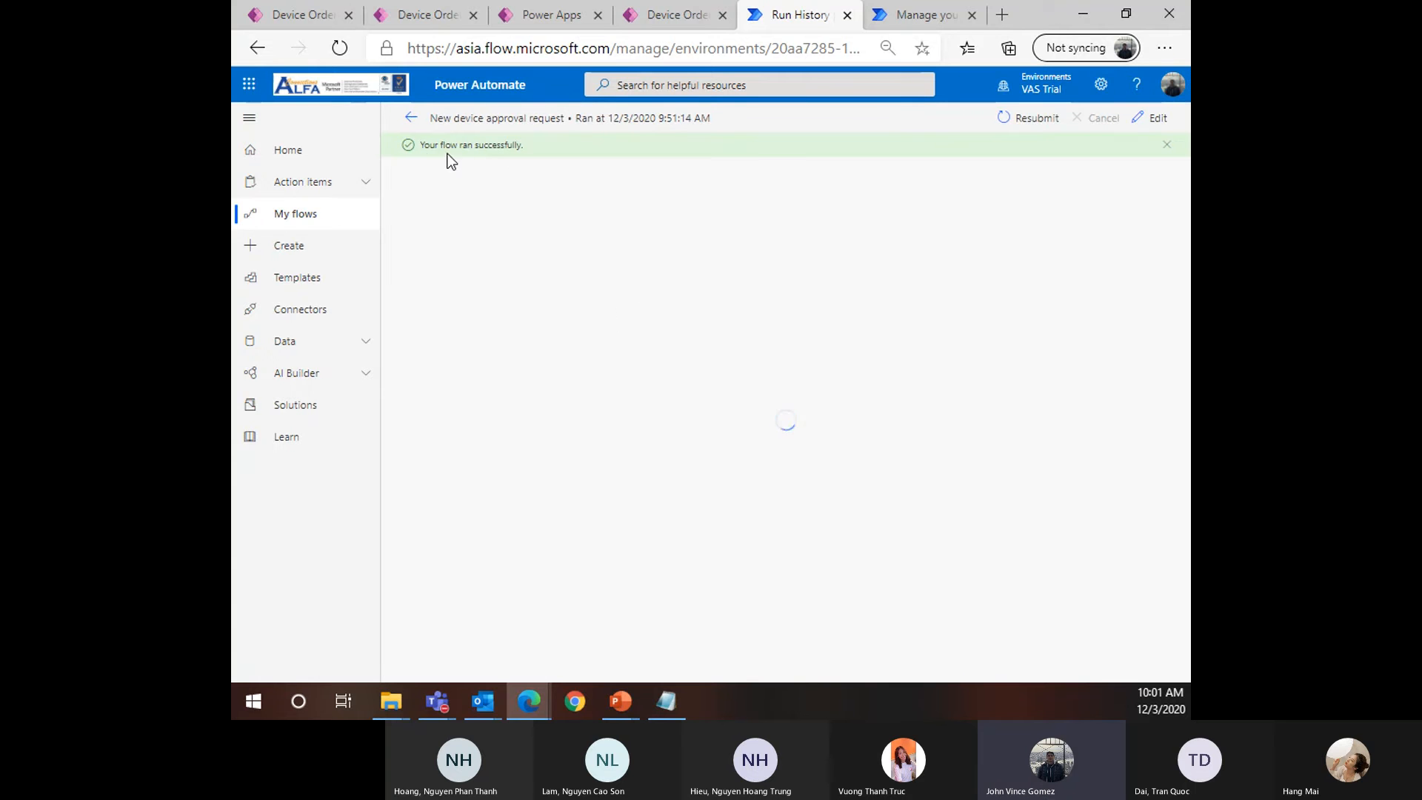
left_click_drag(424, 148, 539, 149)
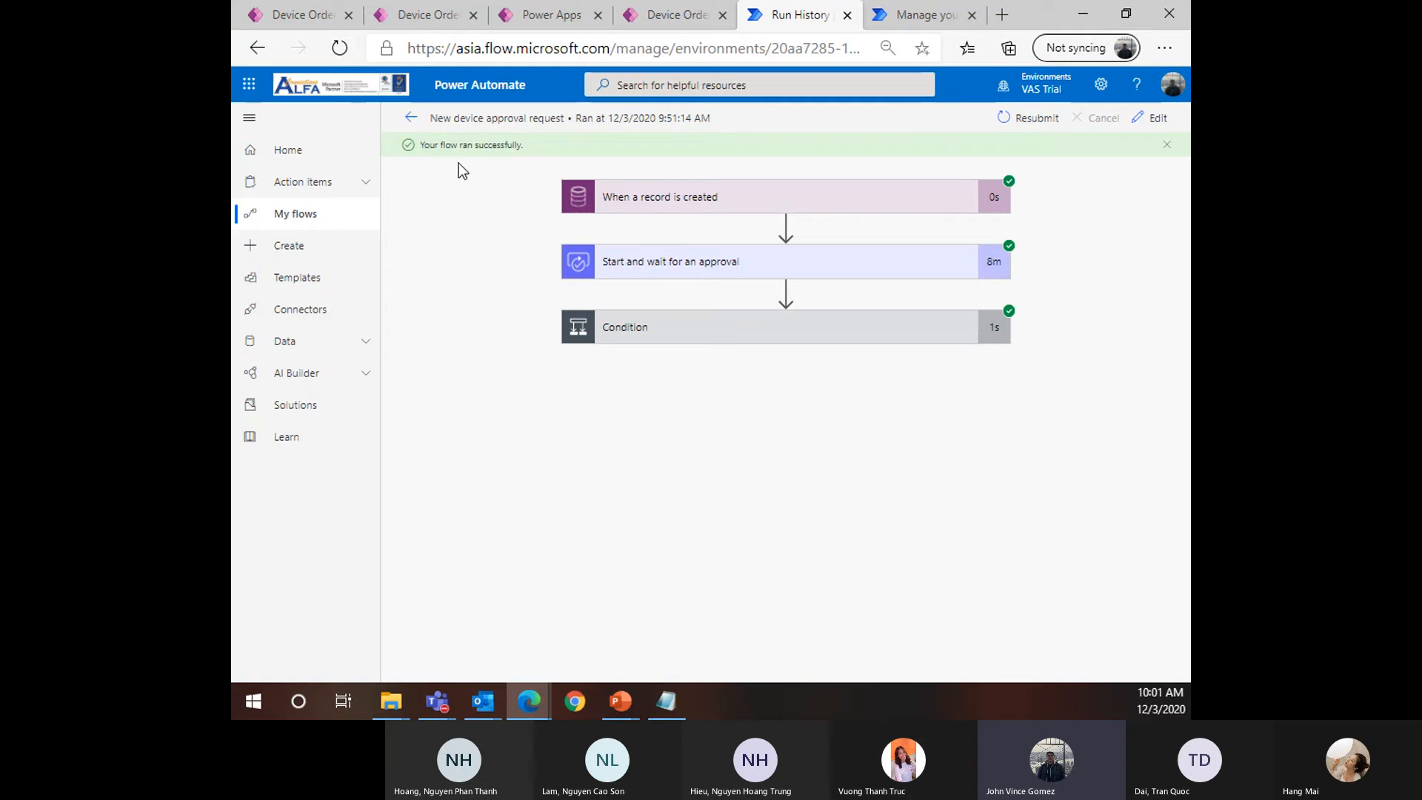
Verify the Condition's expression result is true and If no is empty, then return to the flow overview
left_click(718, 341)
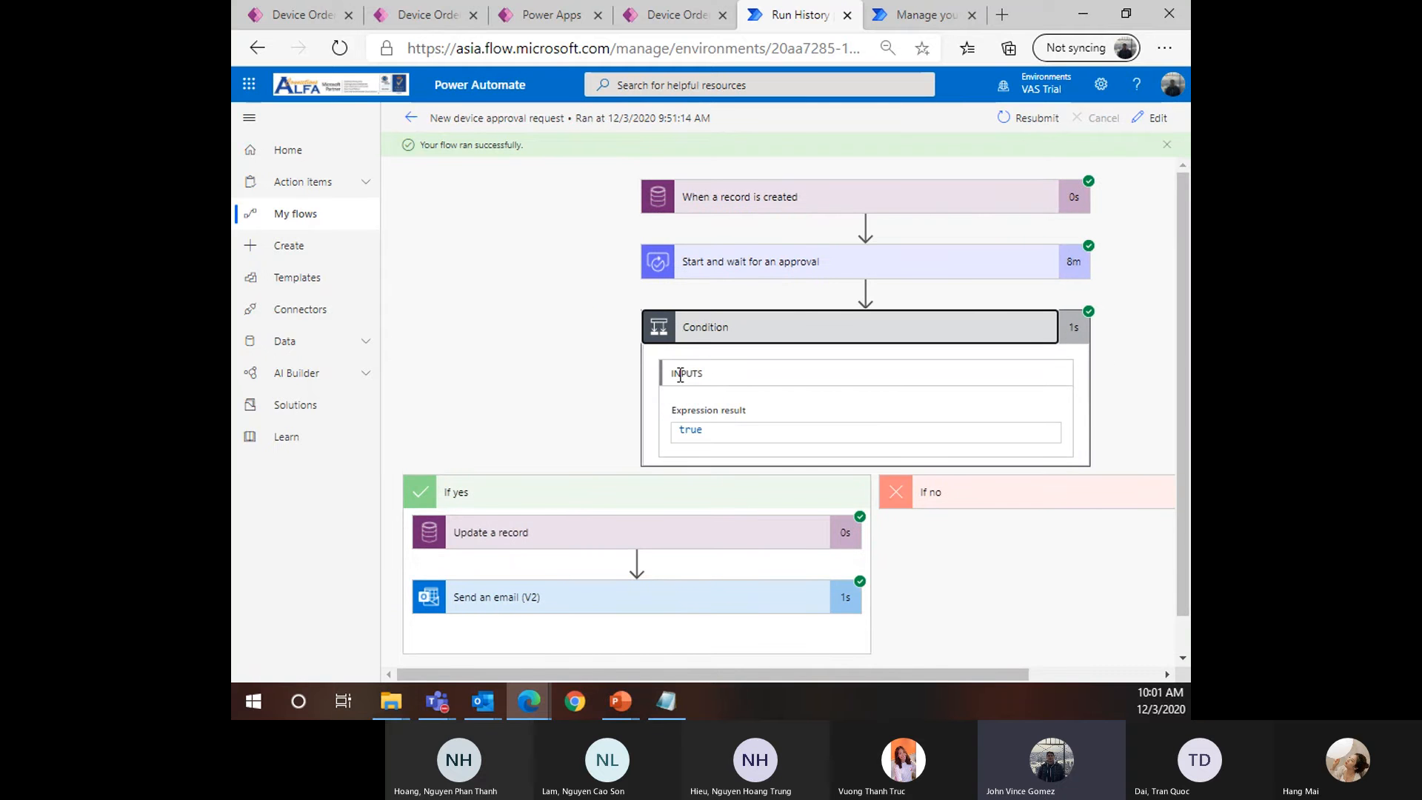
left_click_drag(681, 375, 688, 437)
double_click(693, 430)
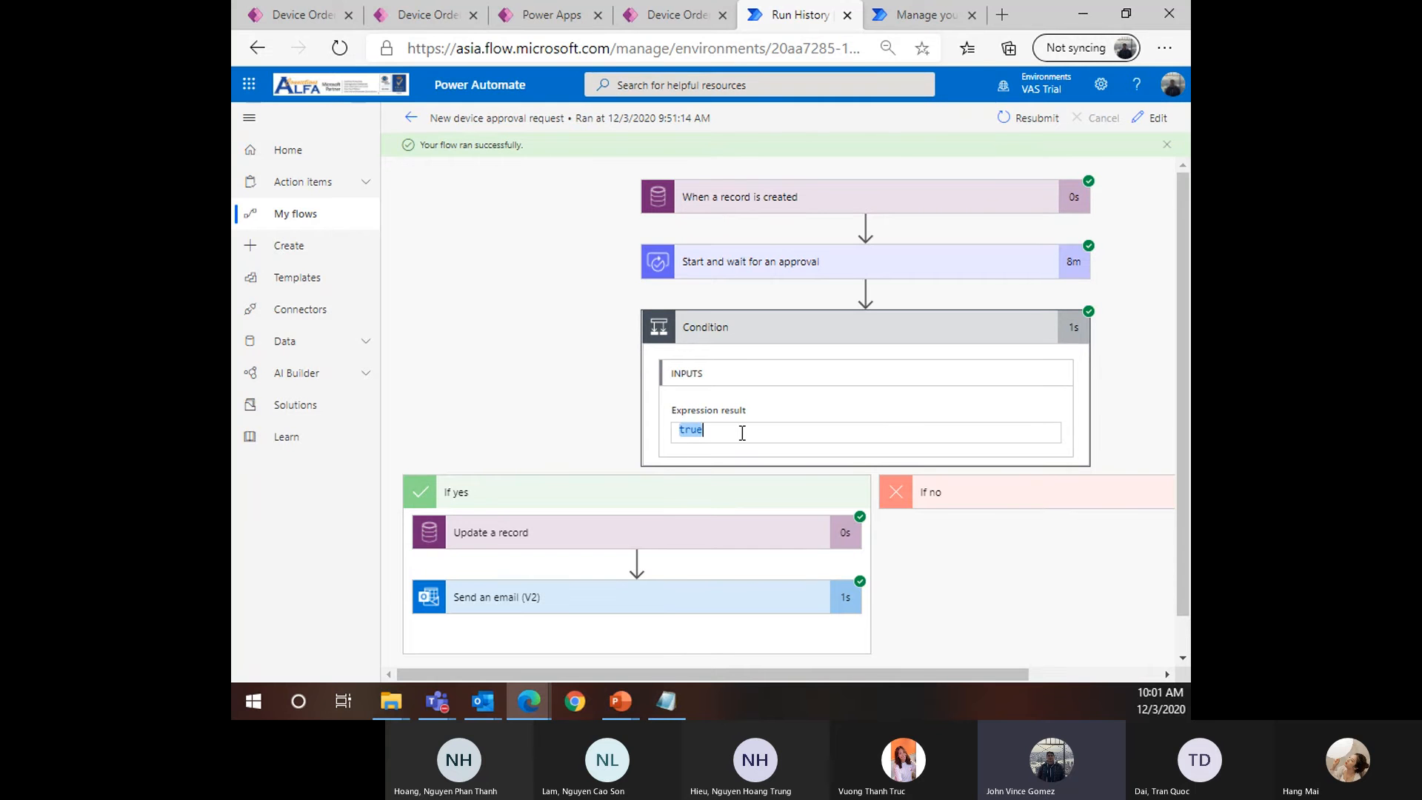
scroll(1008, 366, "down", 1)
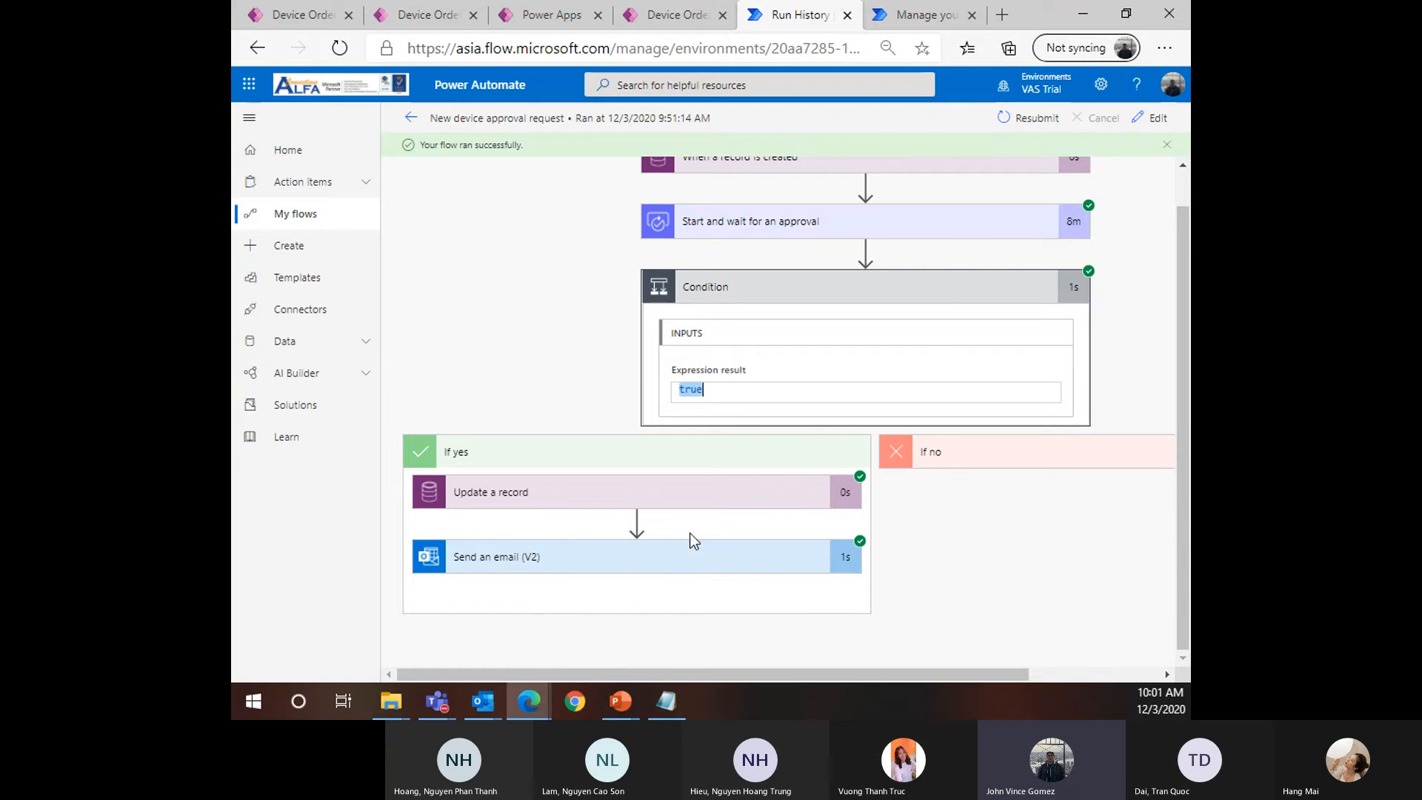
left_click_drag(743, 674, 715, 664)
left_click_drag(725, 675, 881, 698)
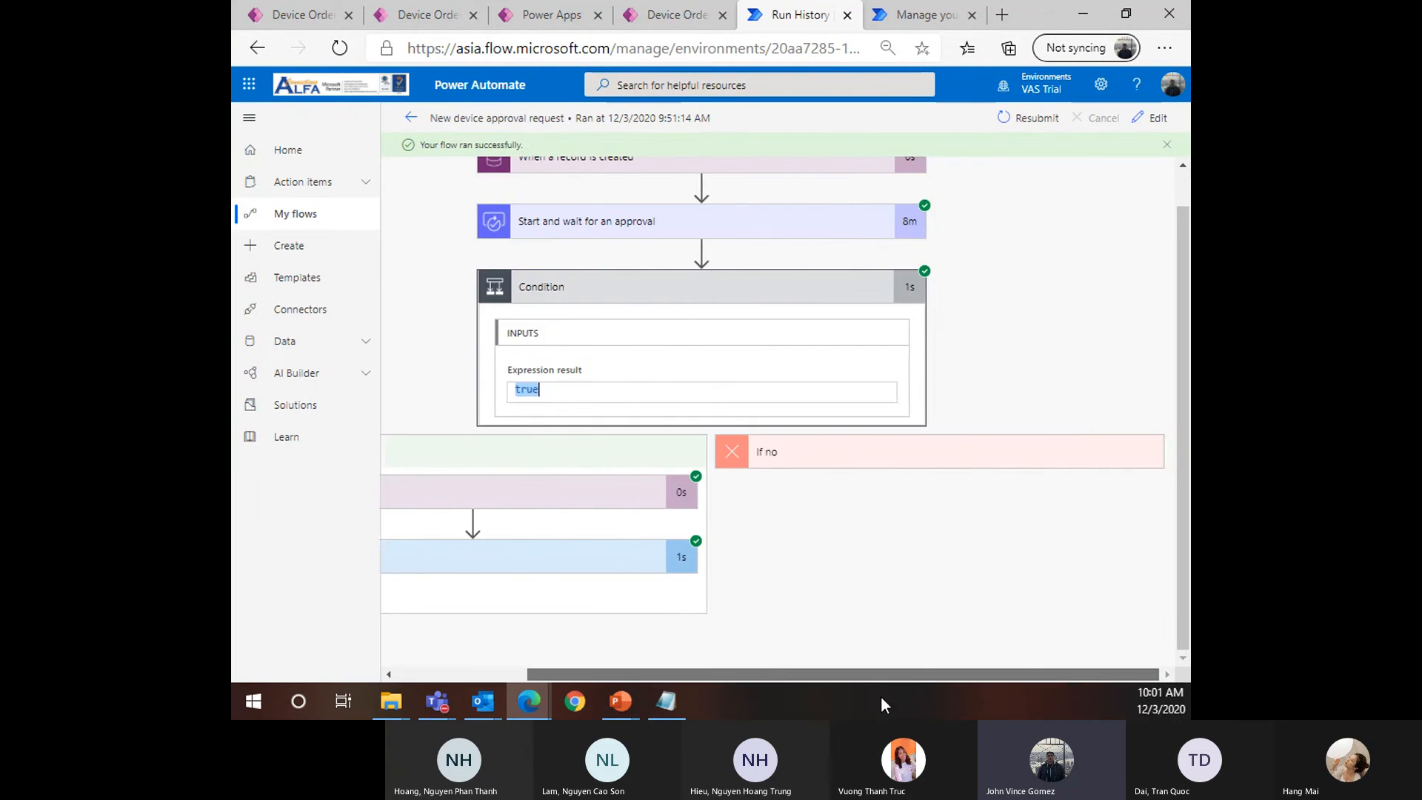
left_click(848, 463)
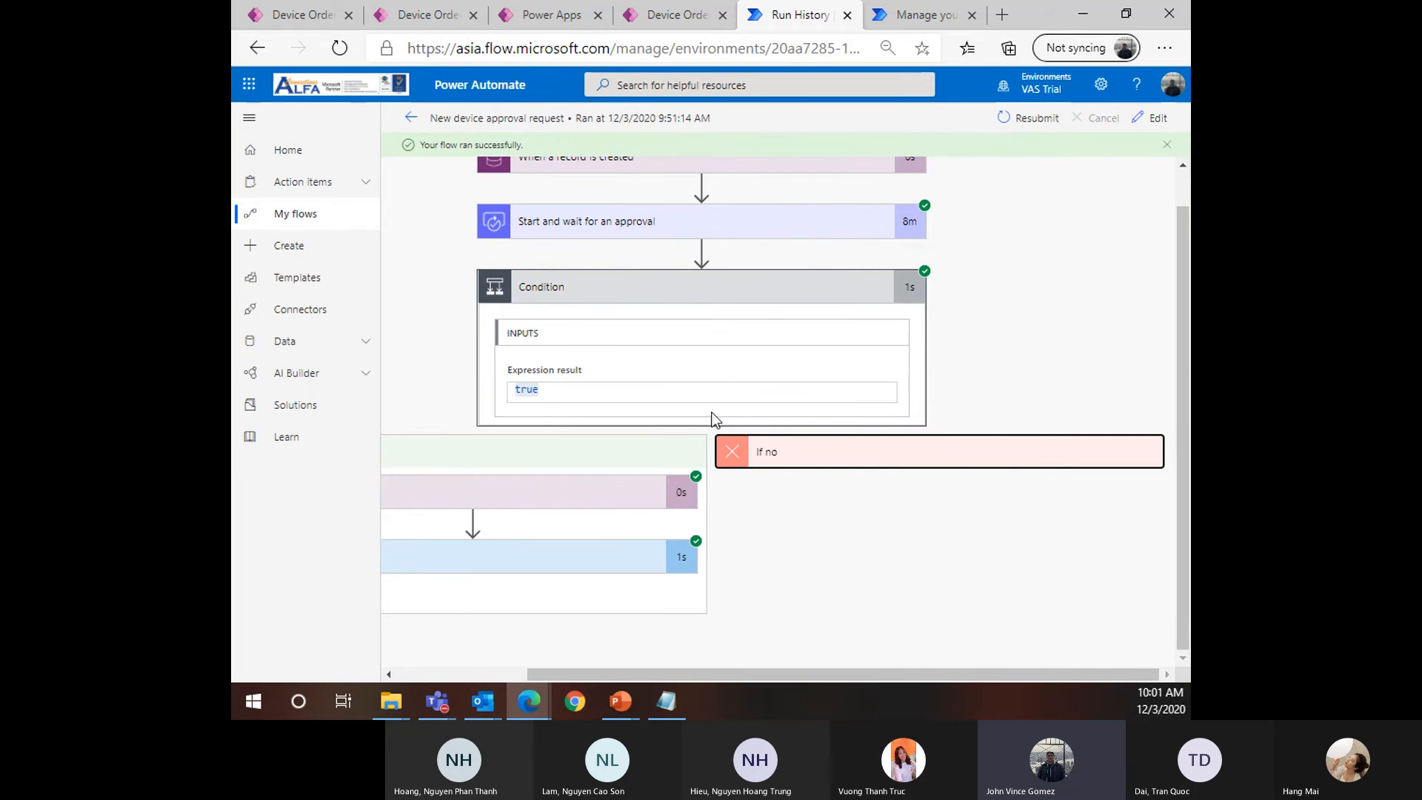
left_click(412, 120)
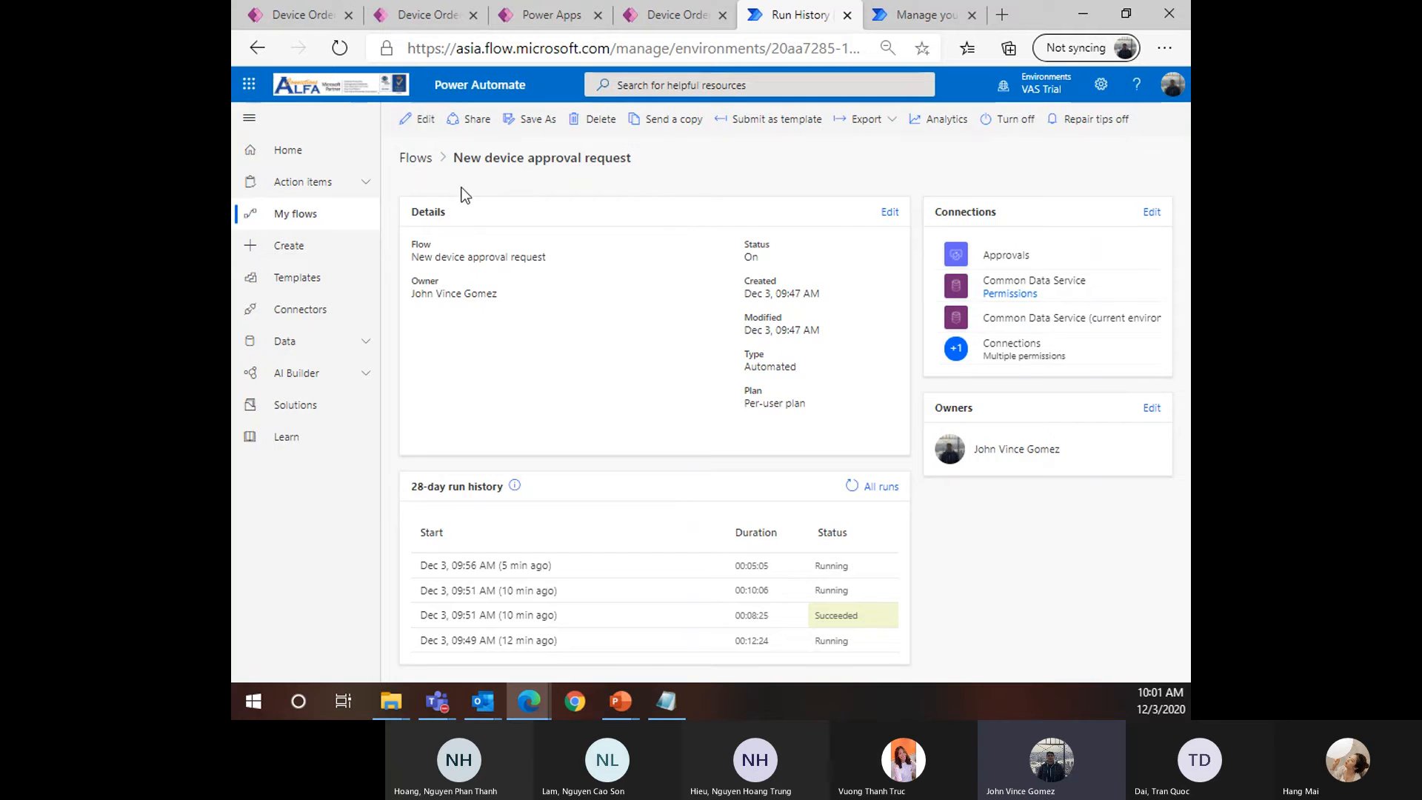
Edit the New device approval request flow and expand the Condition to show both branches
left_click(421, 120)
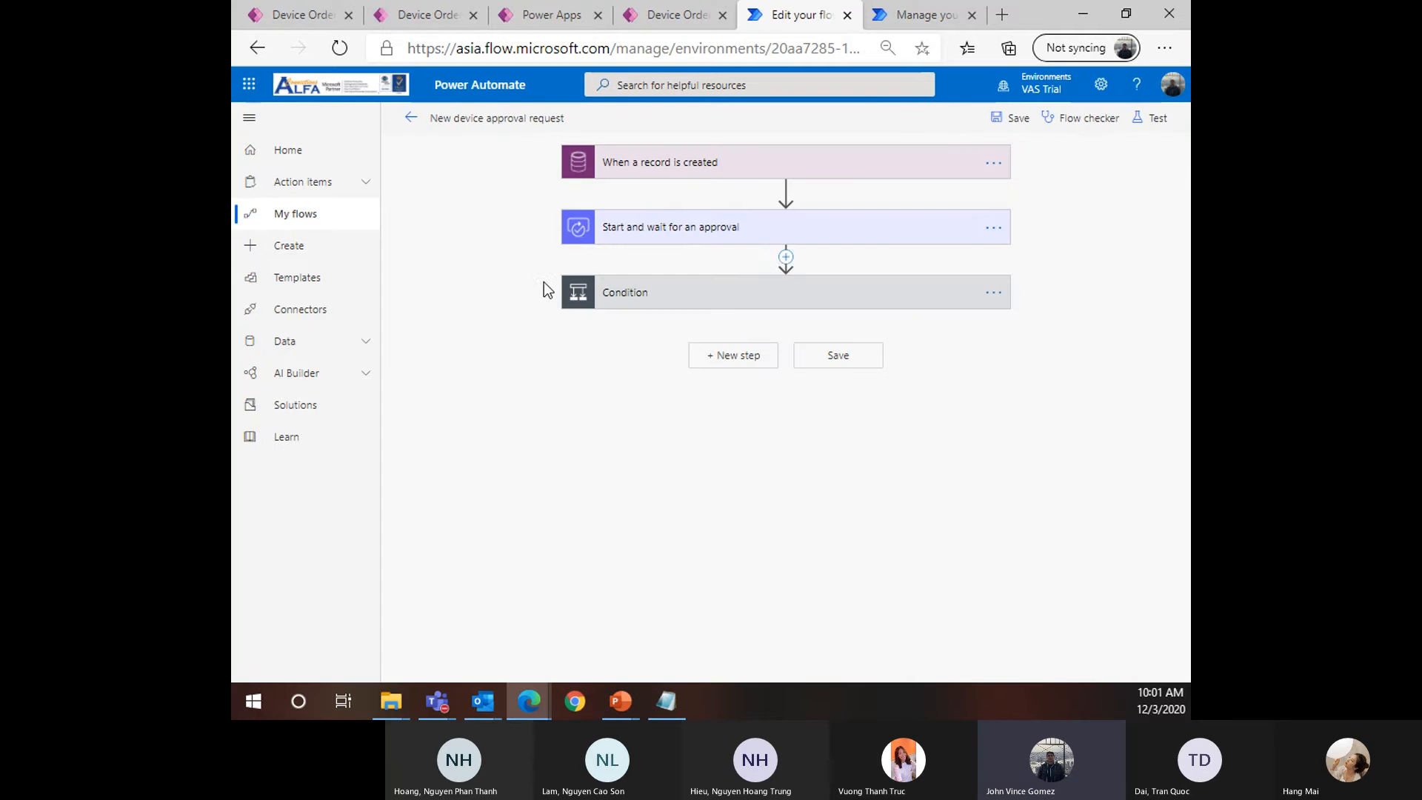
left_click(745, 302)
left_click(781, 300)
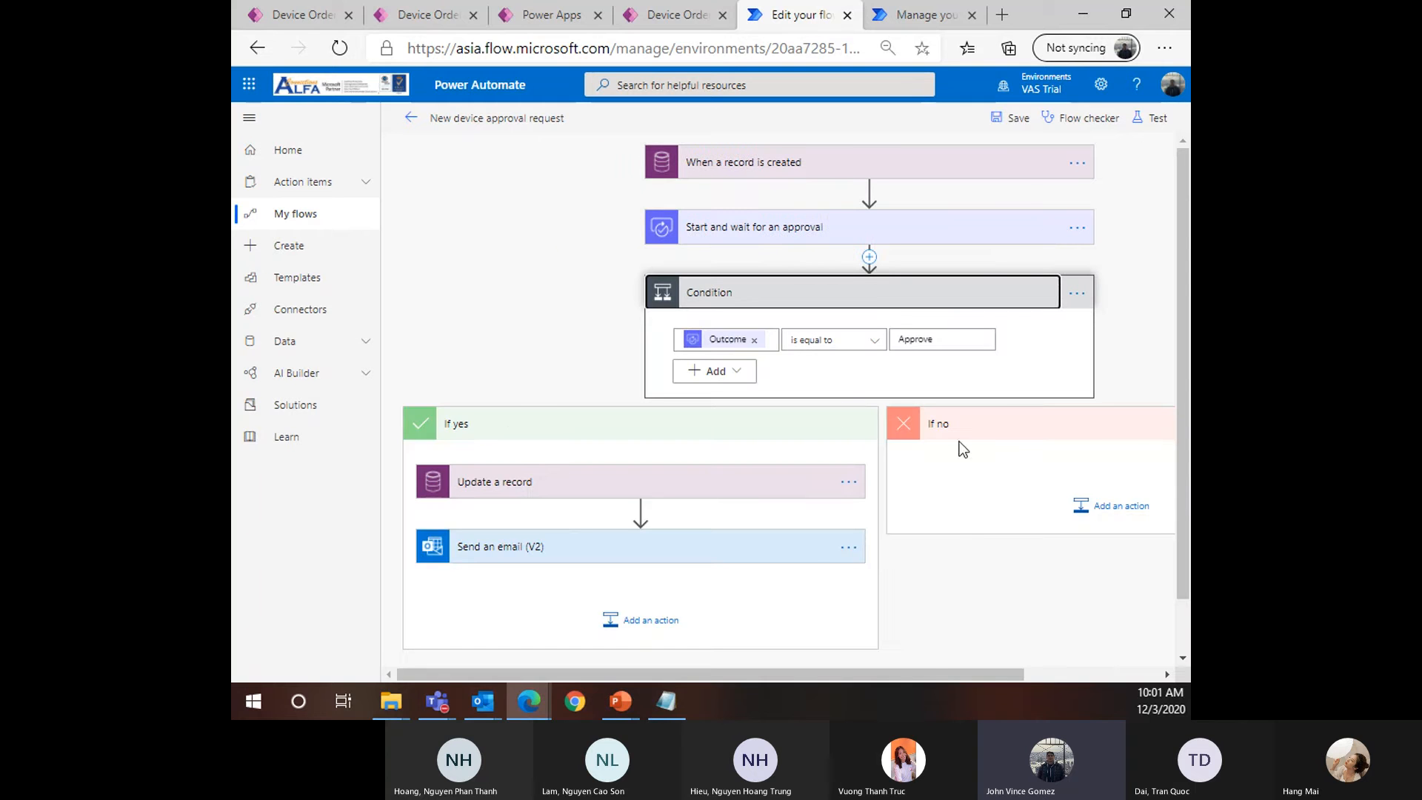
left_click_drag(918, 676, 1126, 677)
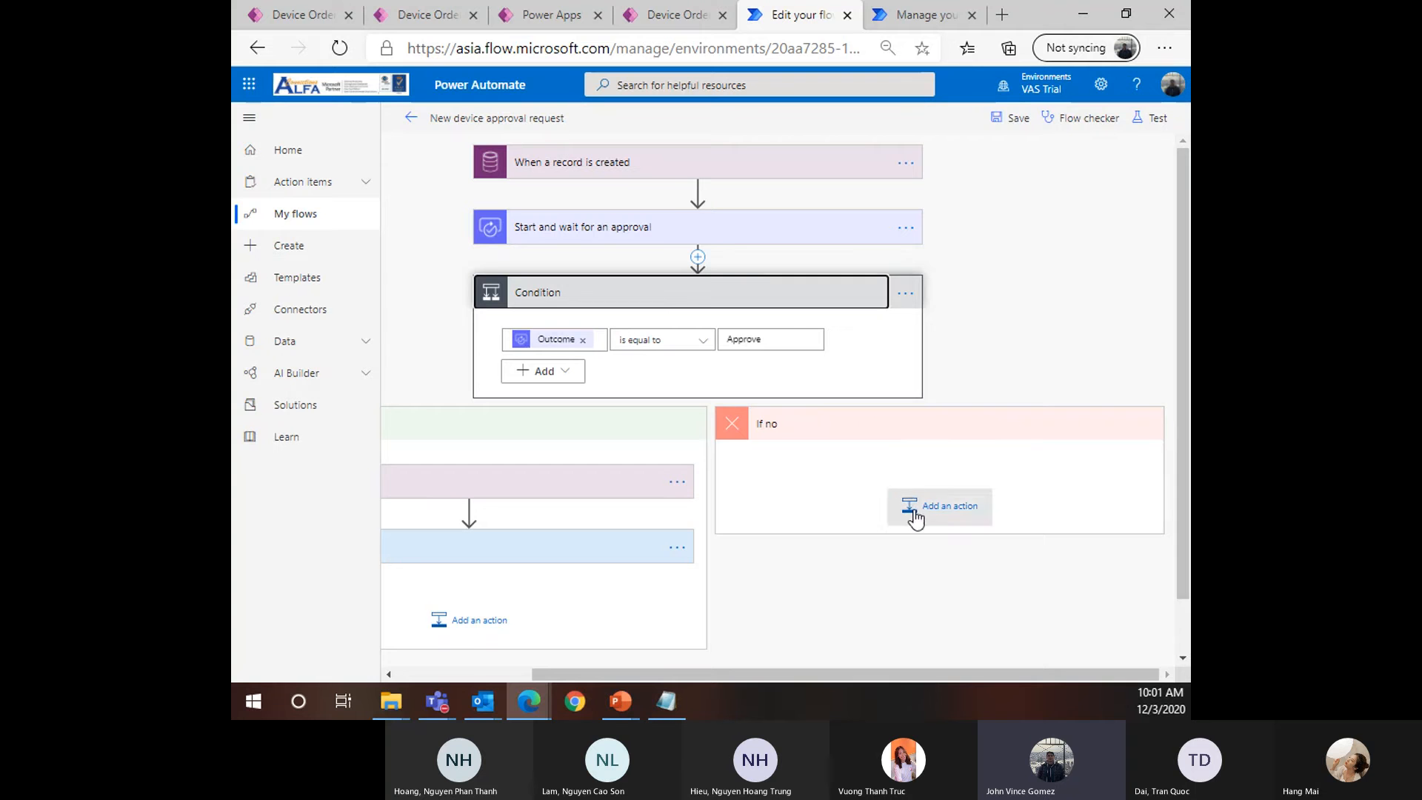
Add the Common Data Service 'Update a record' action under If no
left_click(923, 509)
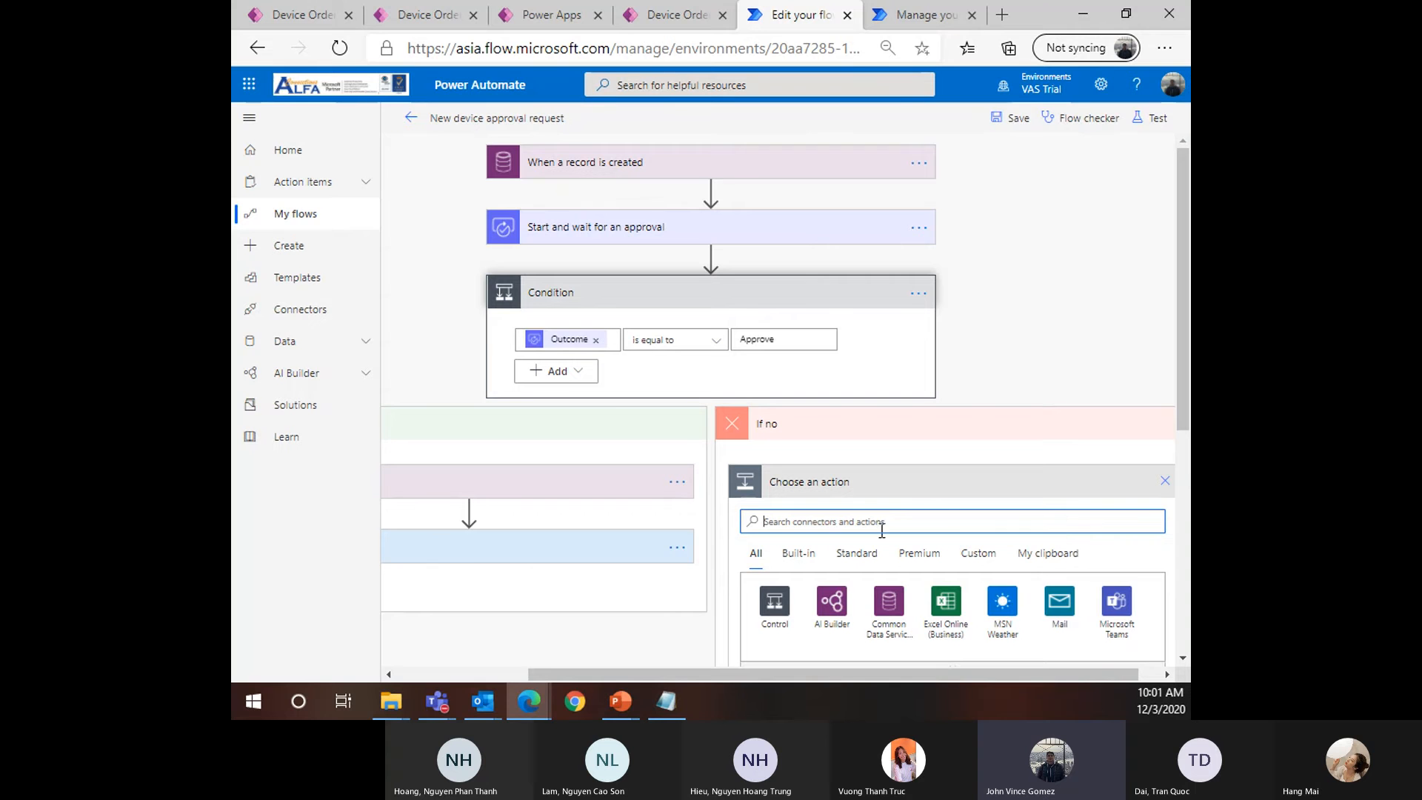
type("Update")
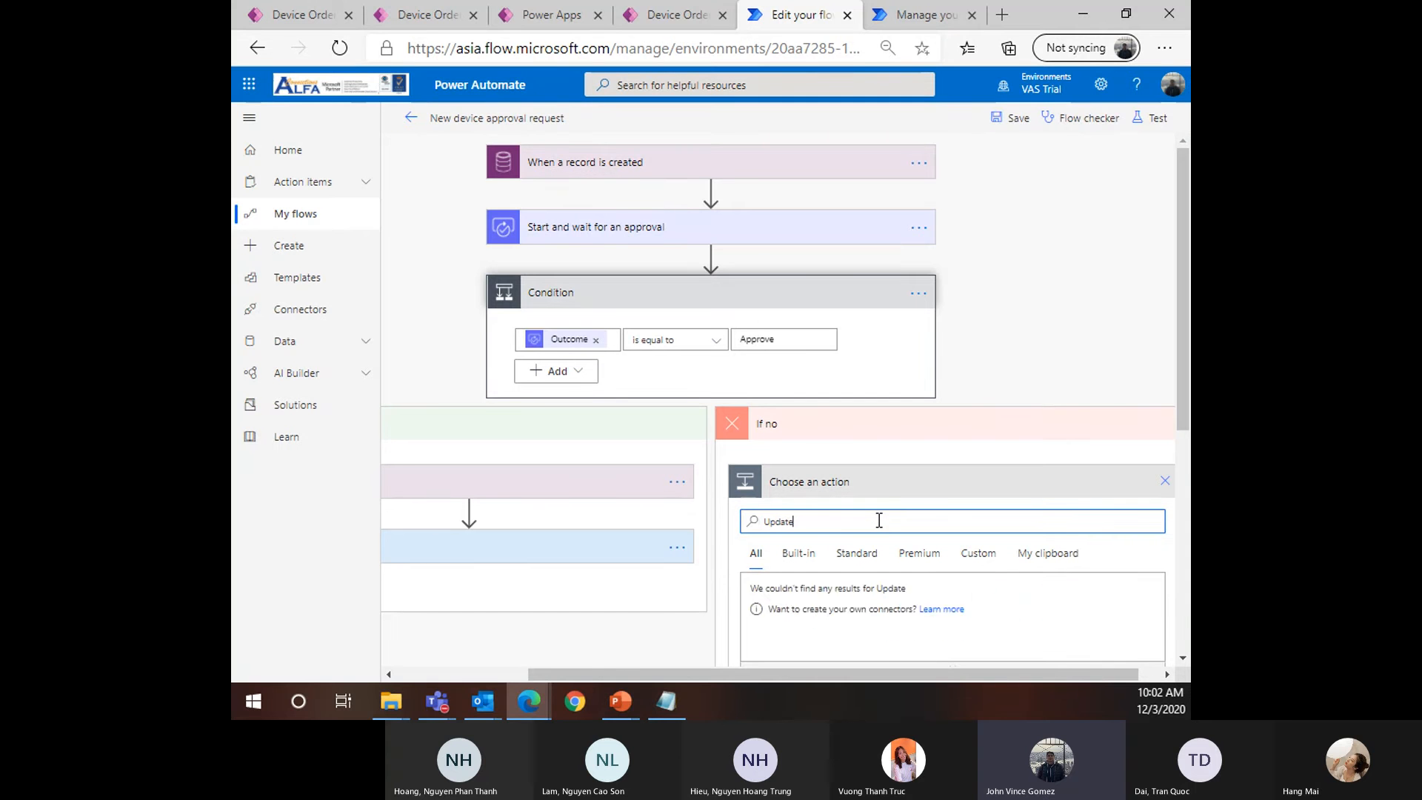
scroll(826, 581, "down", 2)
type("te")
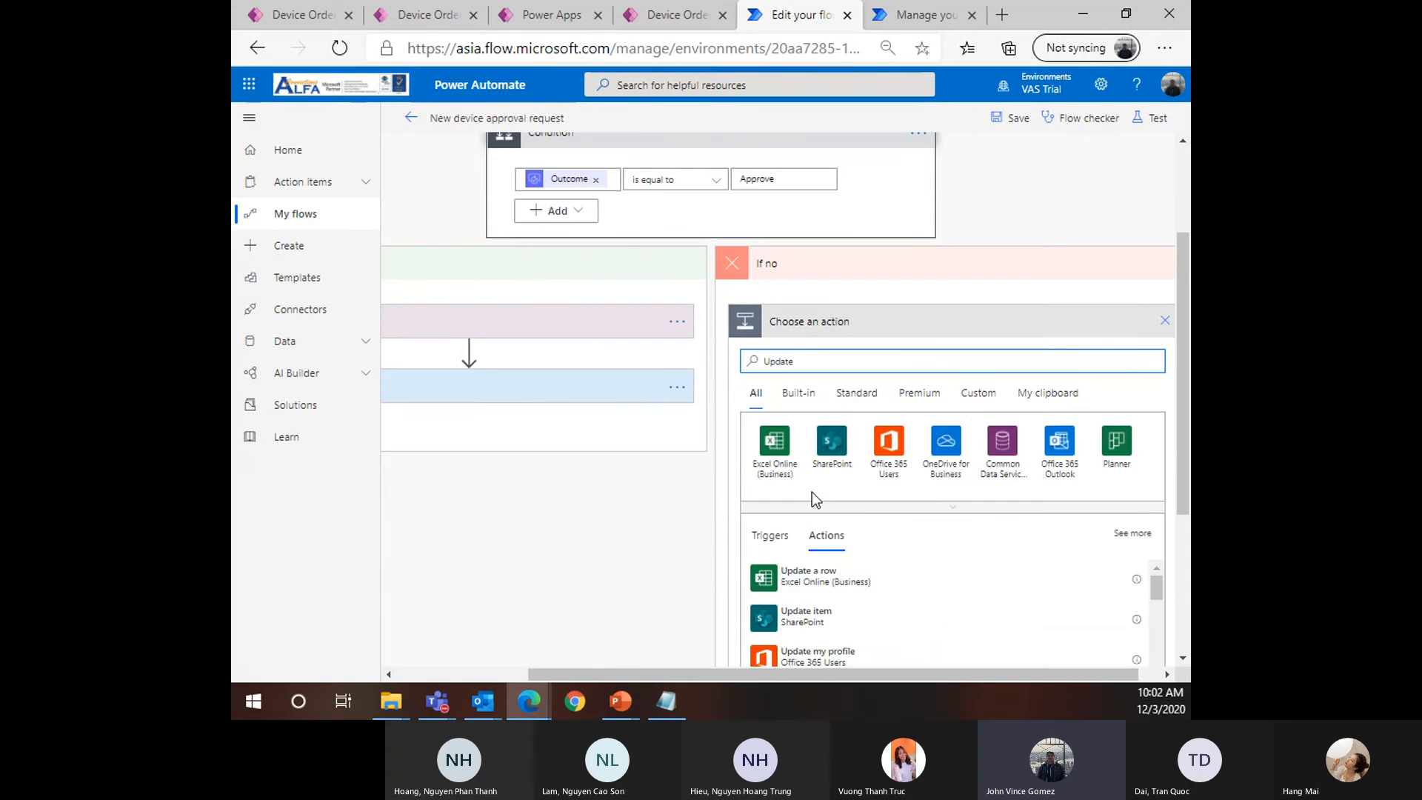
type(" a")
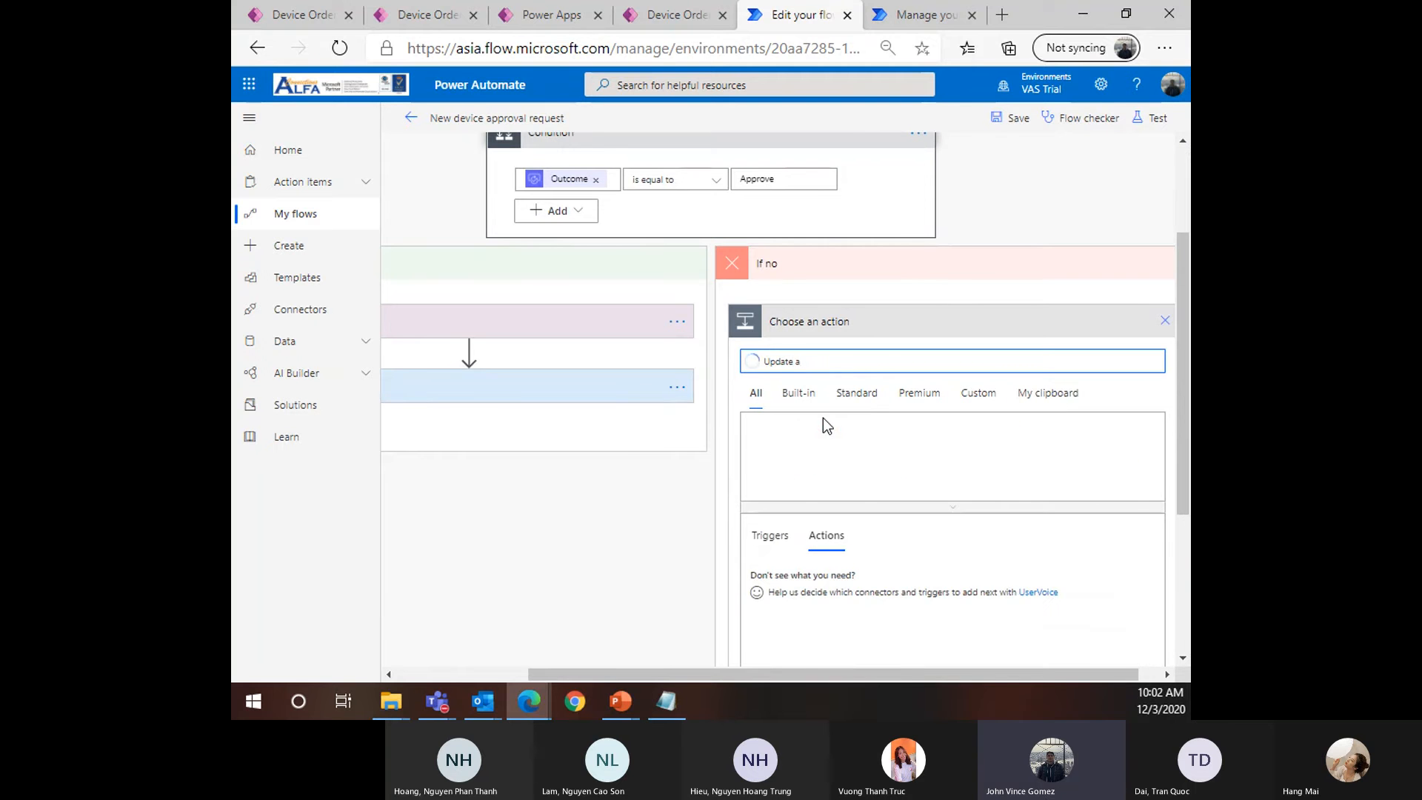
type(" record")
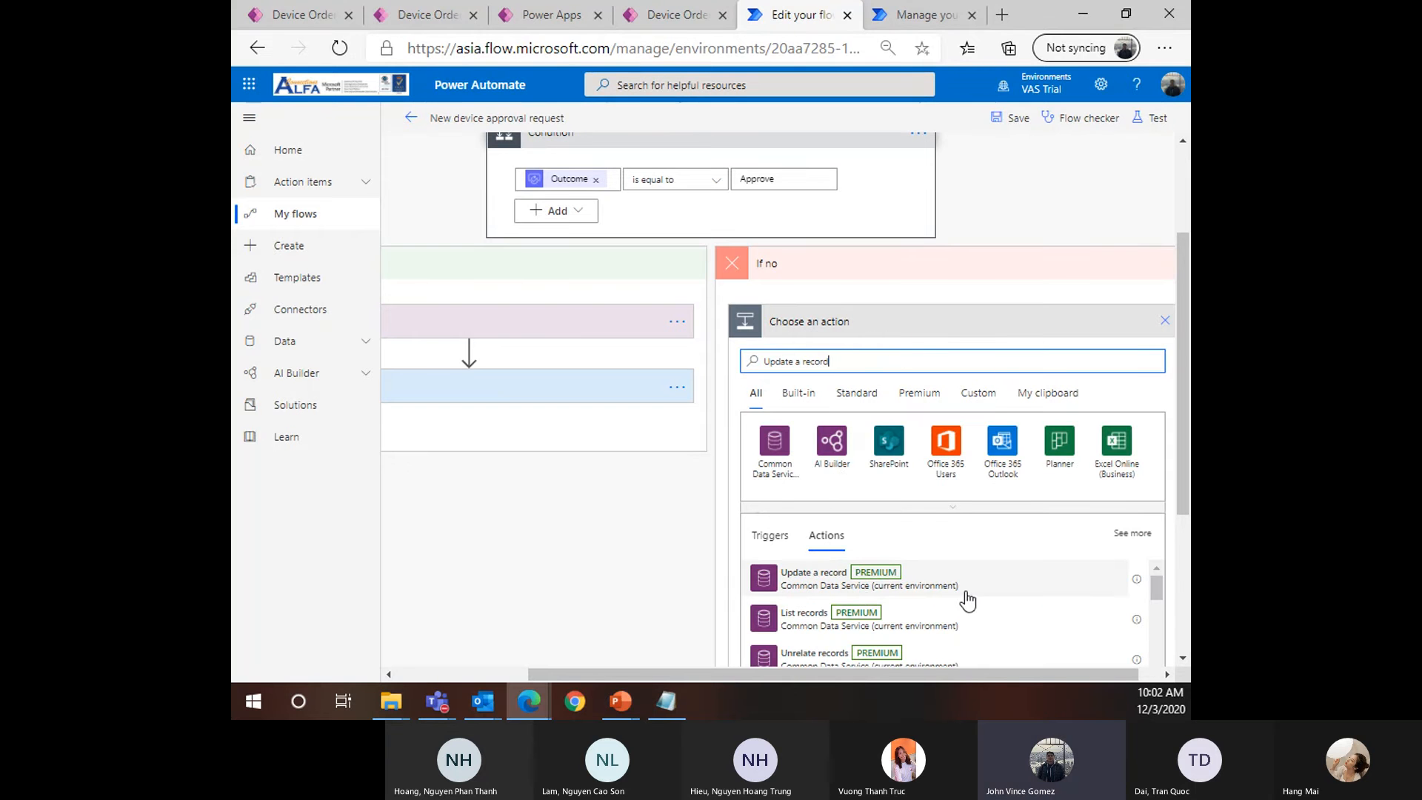
scroll(870, 591, "down", 1)
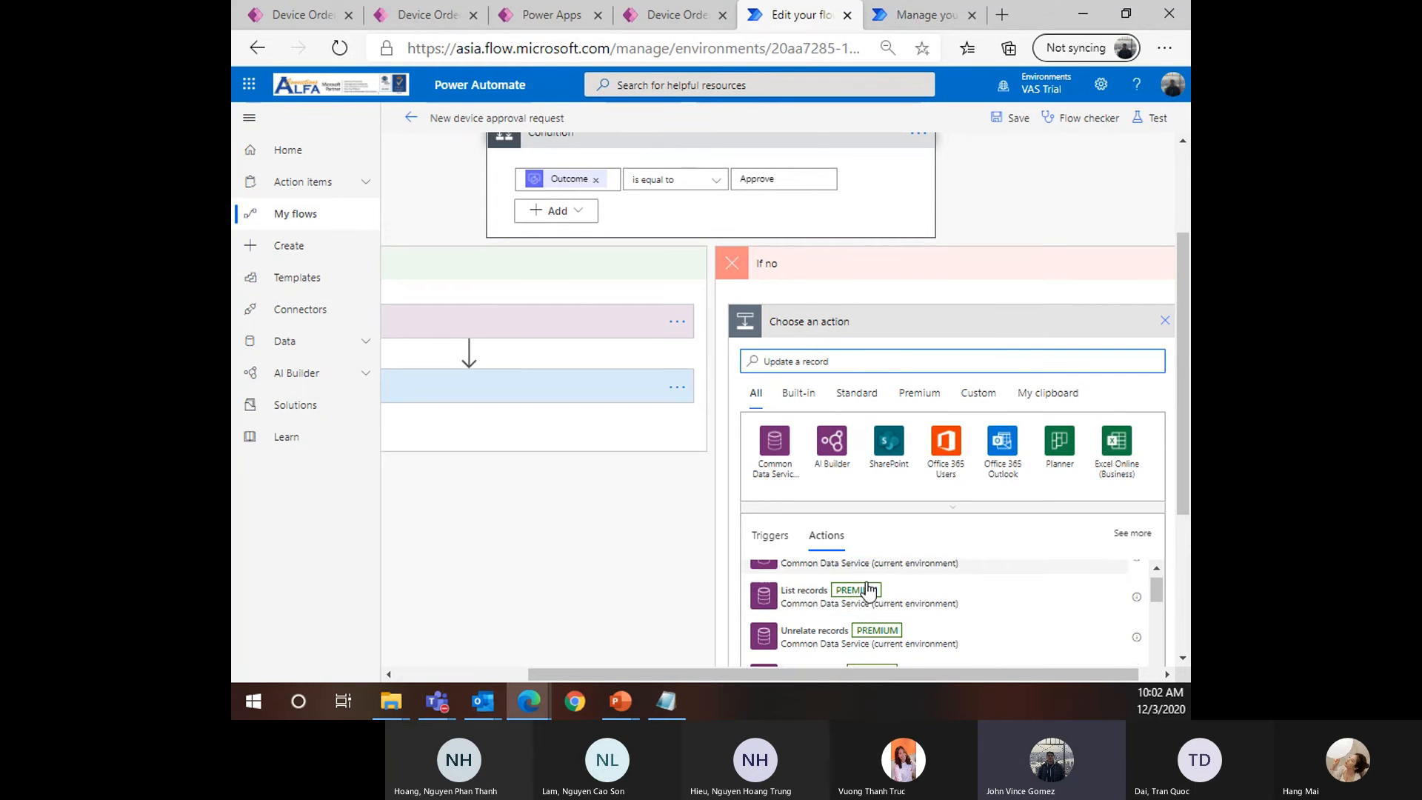
scroll(860, 591, "up", 1)
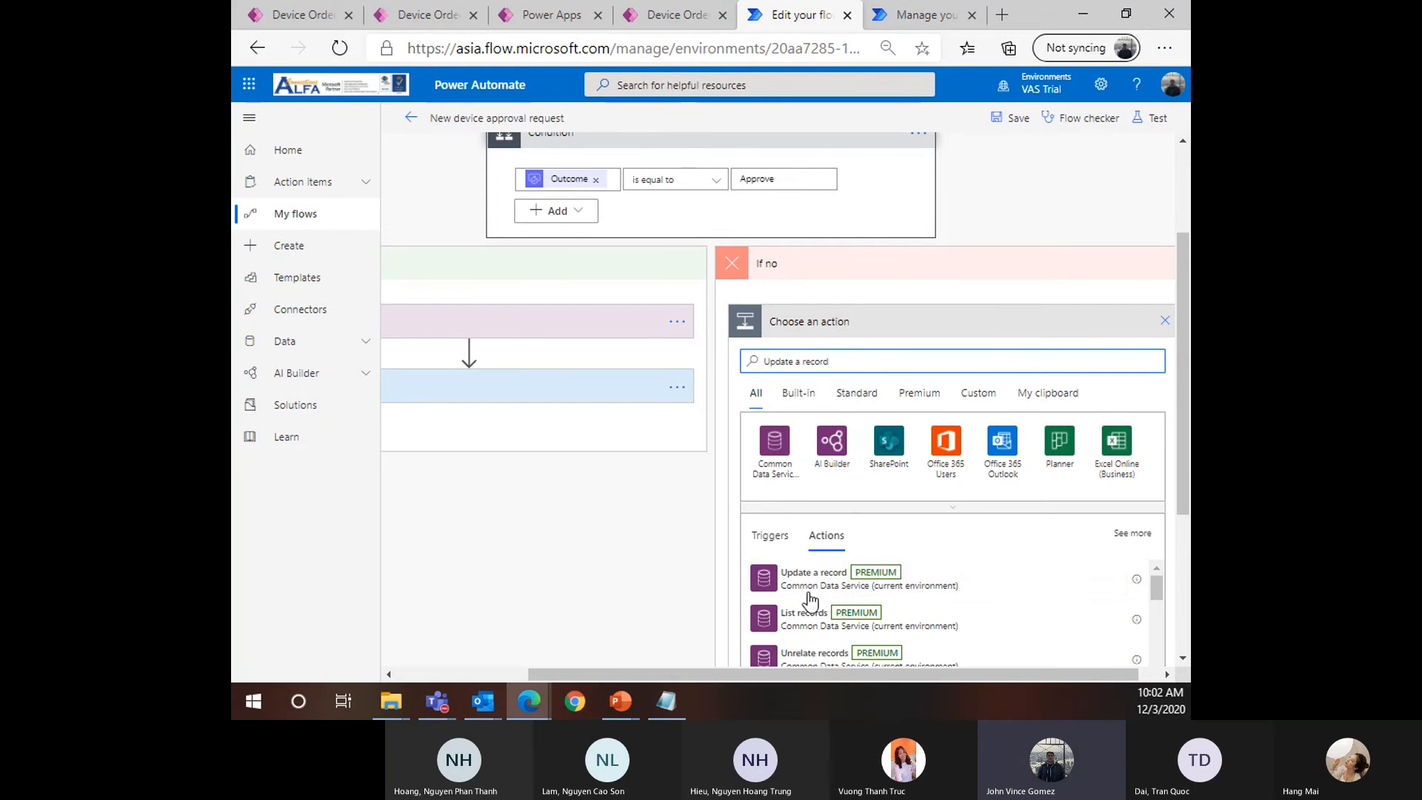
left_click(848, 590)
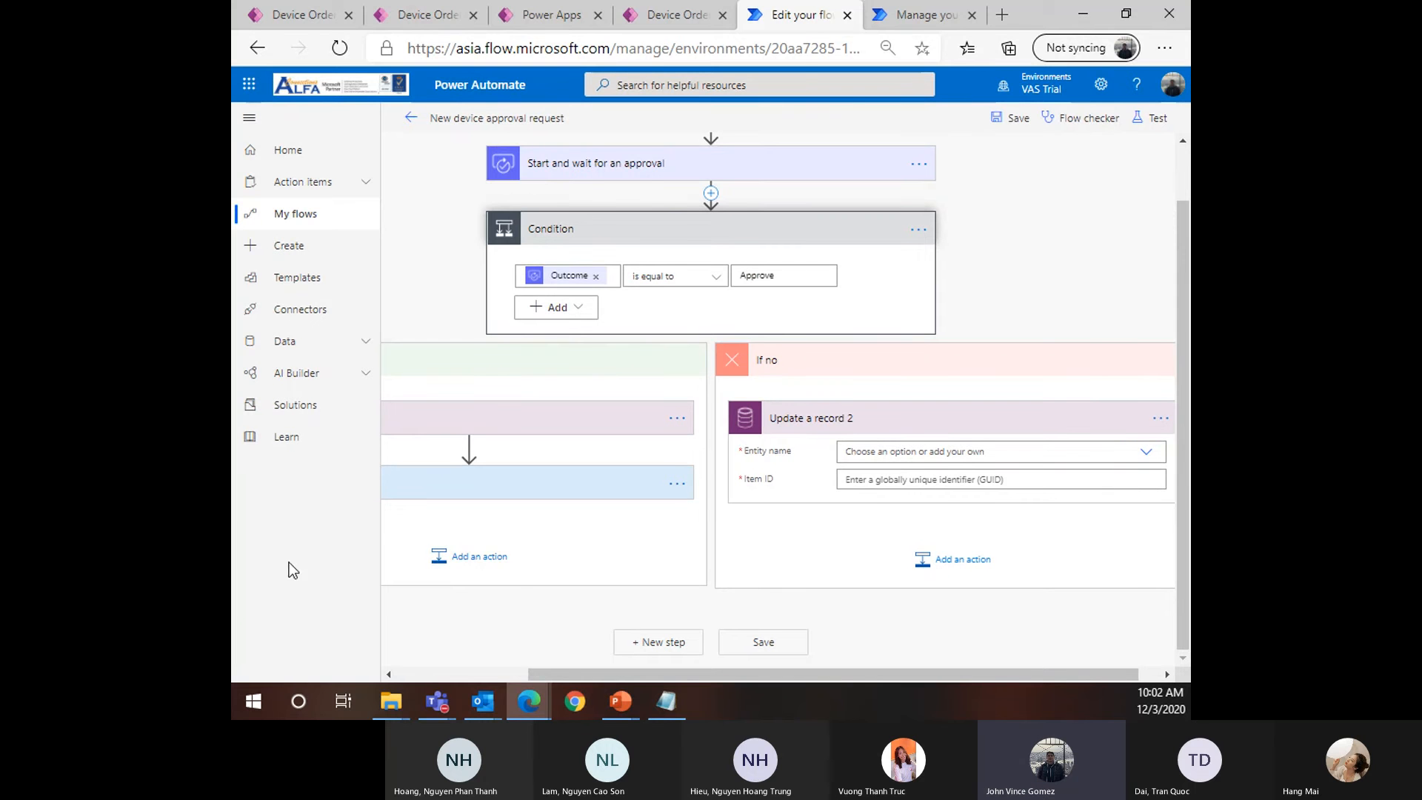
Set the Update a record 2 step's entity to Device Orders
left_click(878, 444)
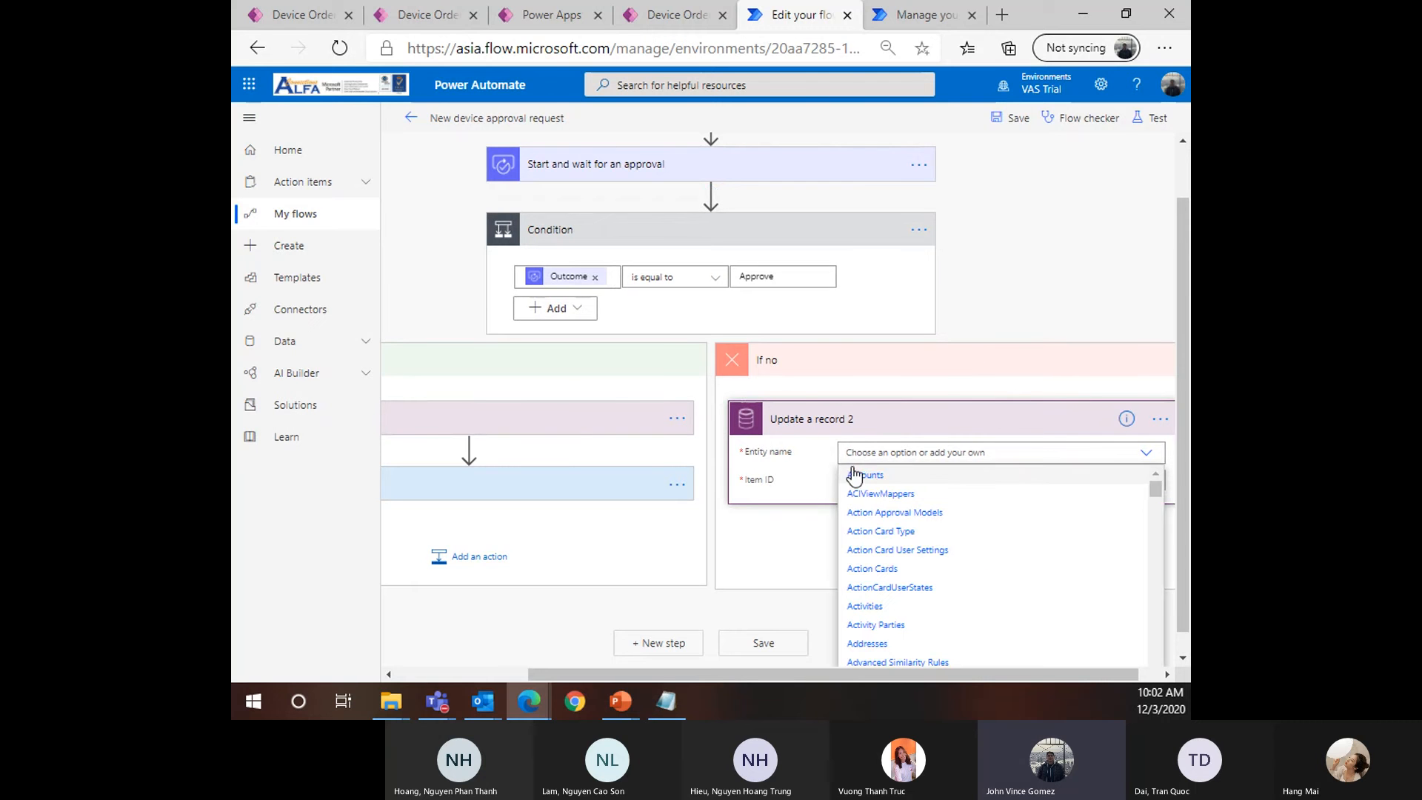
type("Devic")
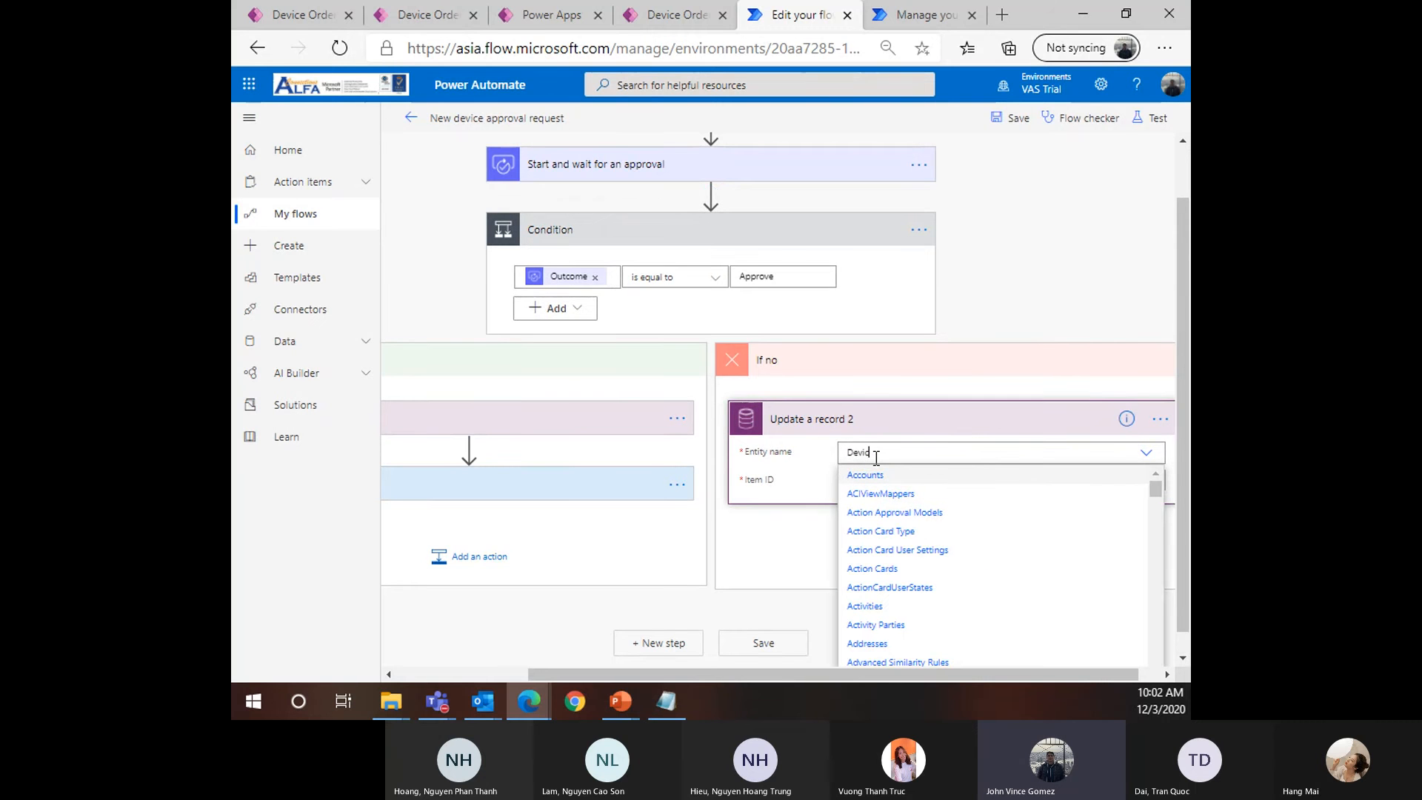
type("e")
left_click(871, 477)
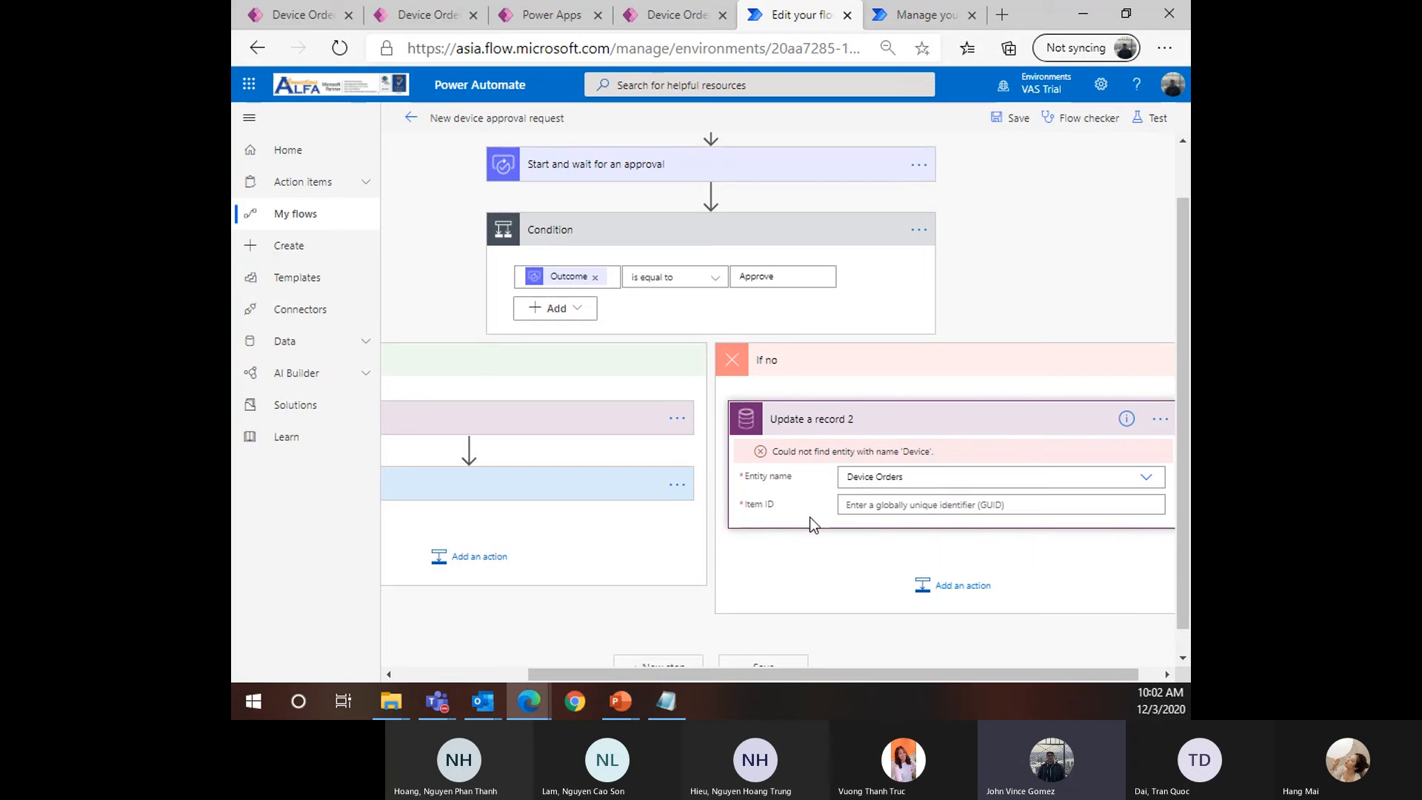
left_click(922, 477)
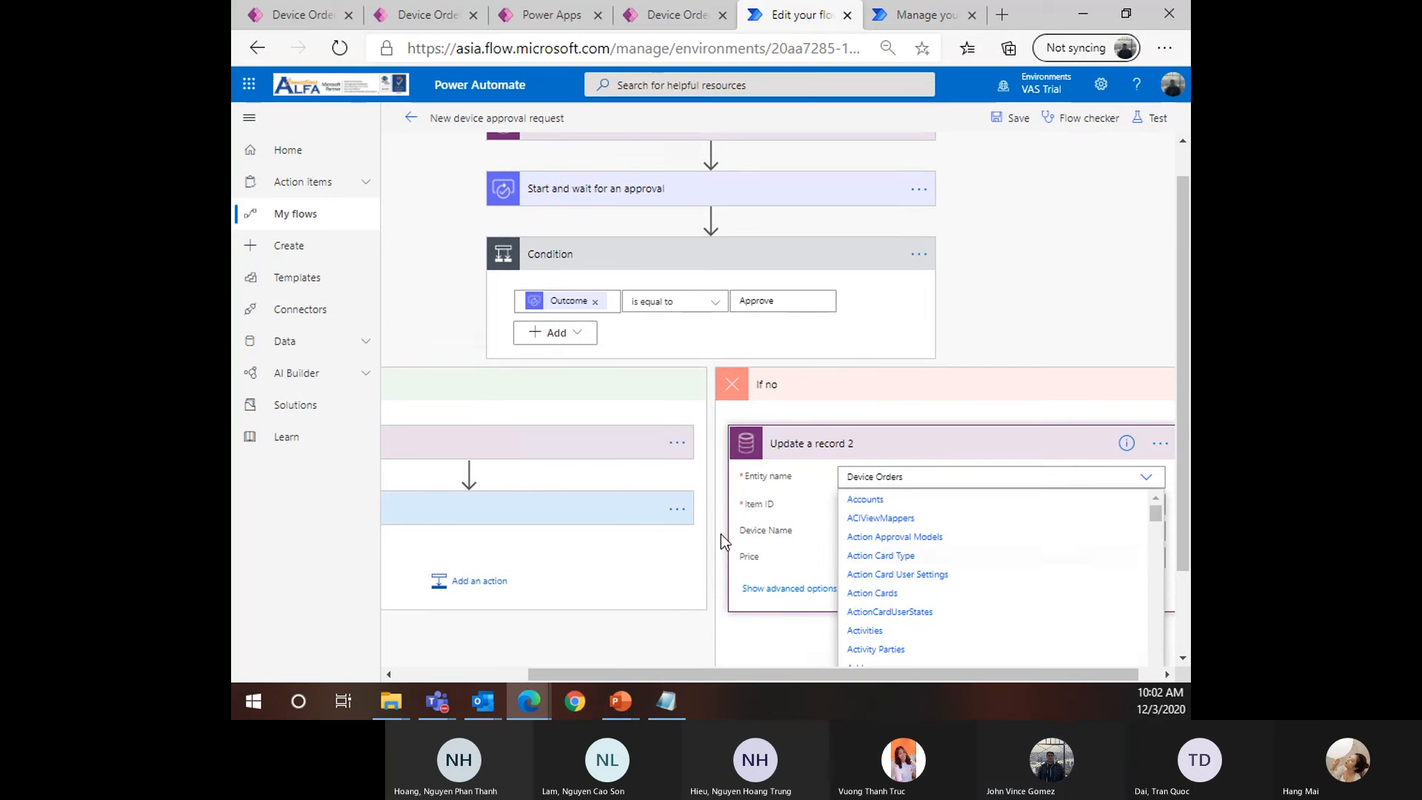
scroll(721, 534, "down", 2)
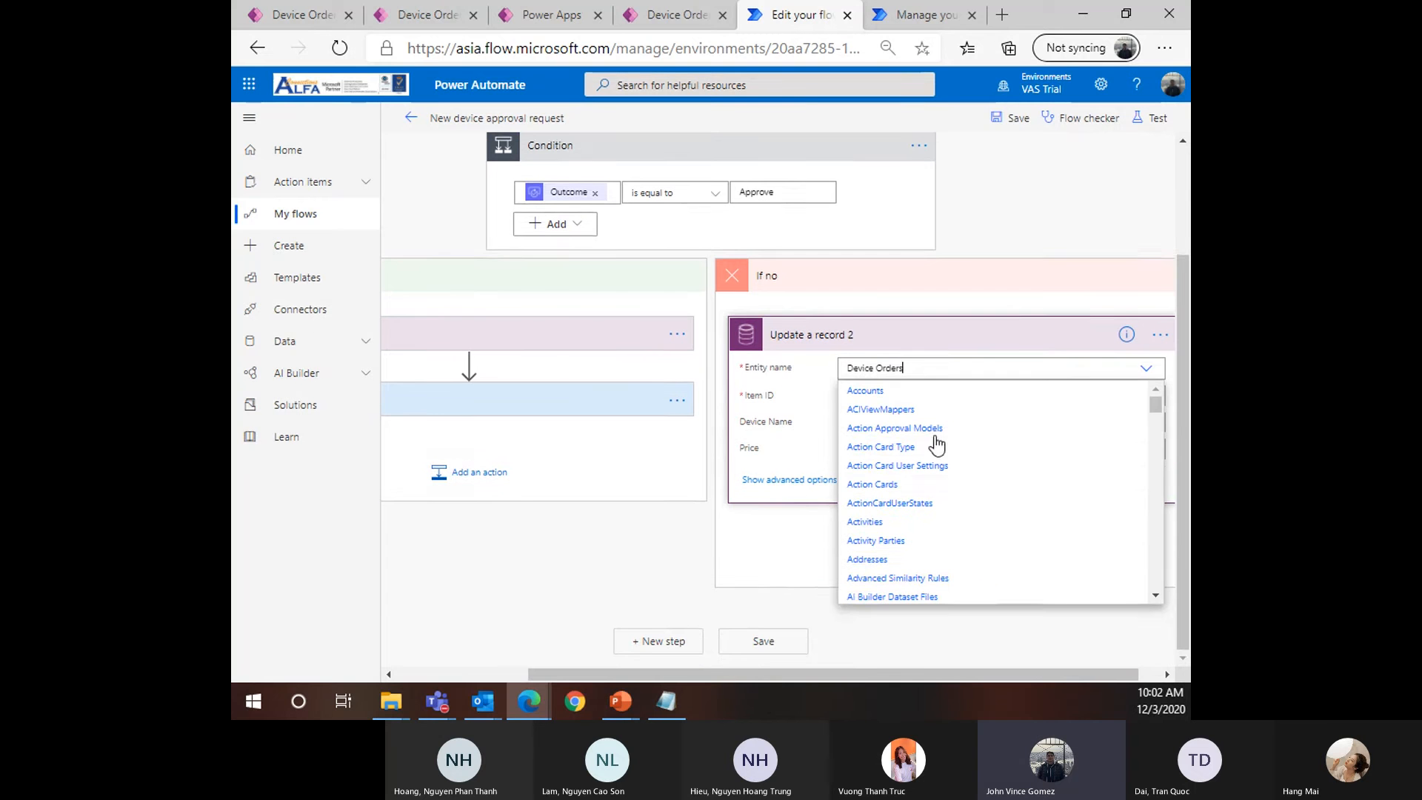
left_click(834, 397)
Set the Item ID to the triggering Device Order from dynamic content
left_click(965, 393)
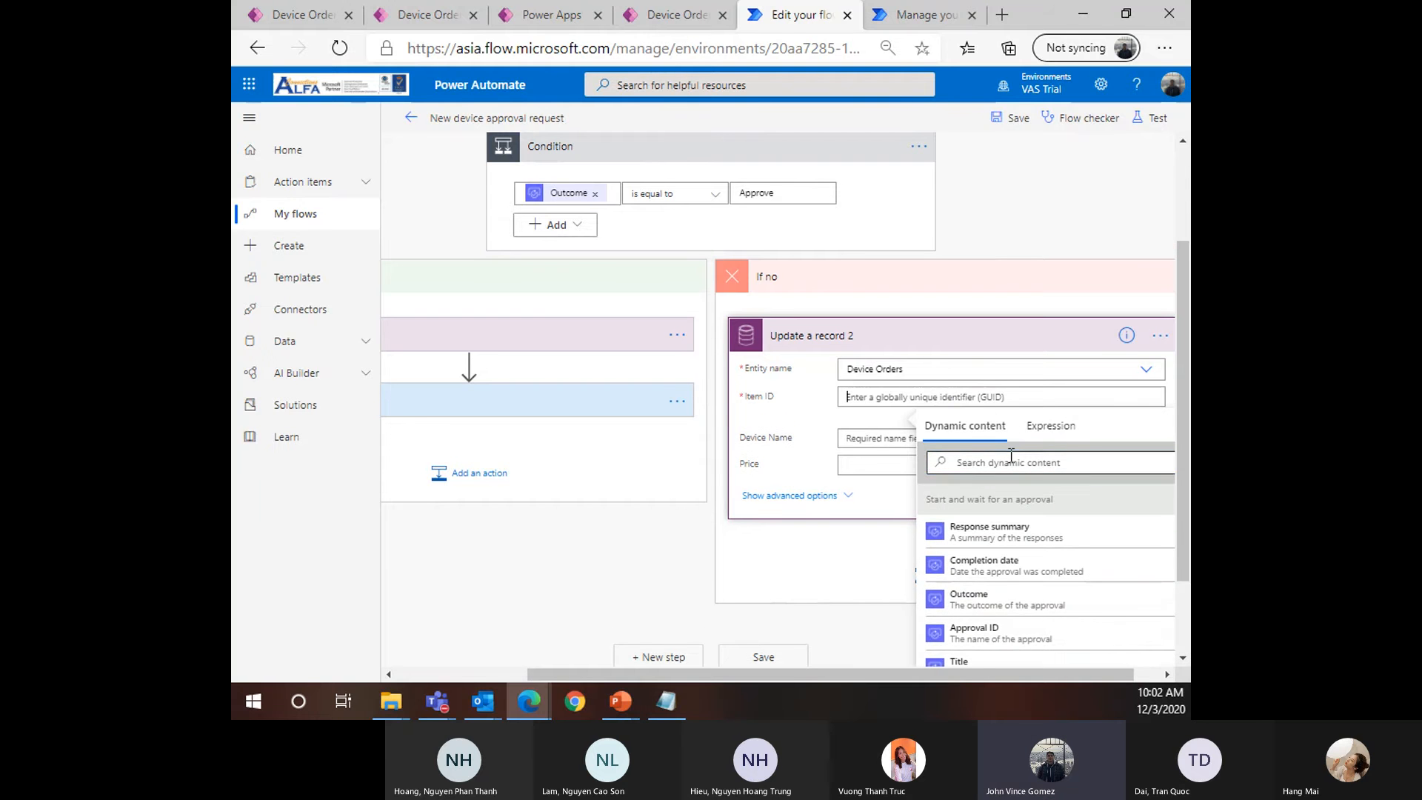
left_click(1011, 455)
type("Device")
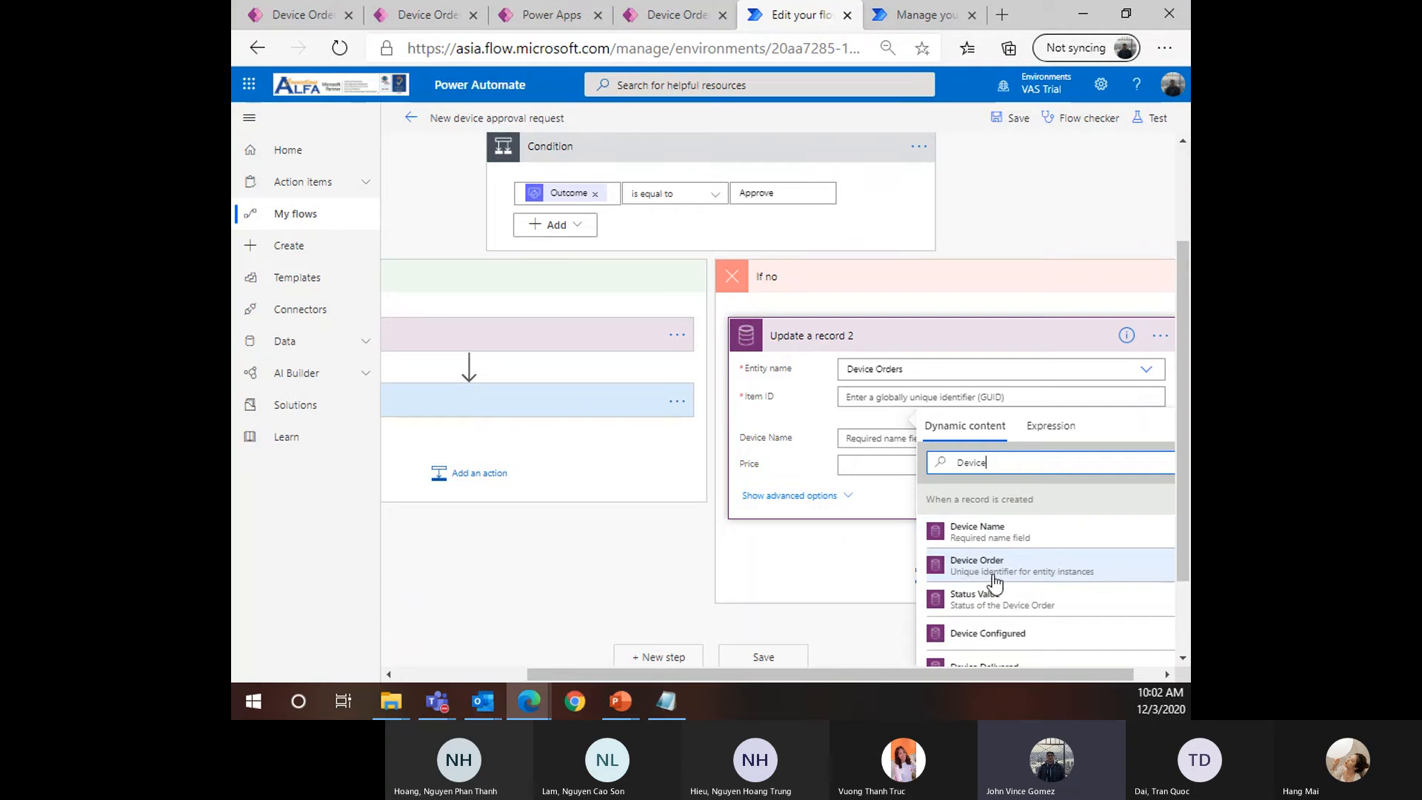
left_click(1029, 569)
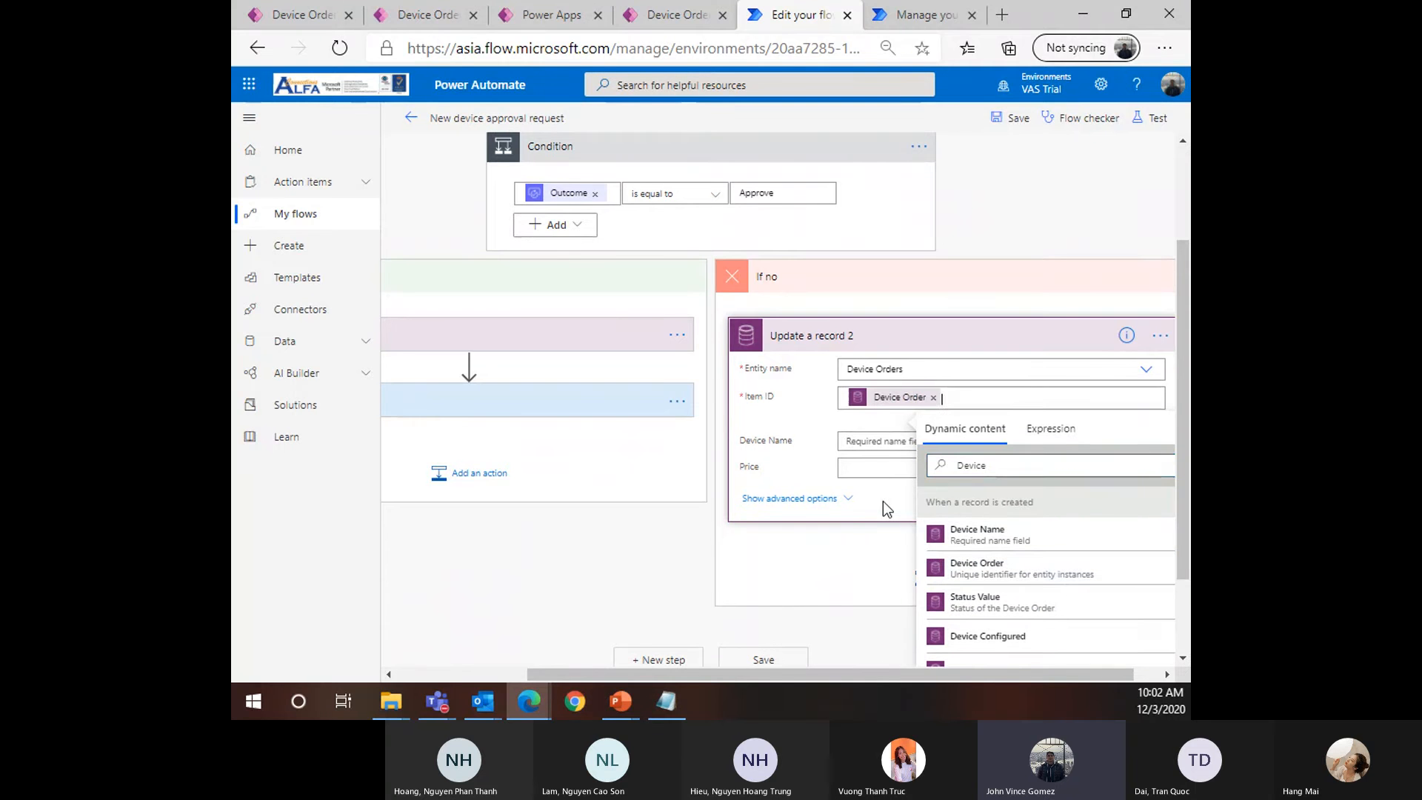
left_click(880, 564)
Show all the record's fields and set Approval Status to Reject
key("ctrl+minus")
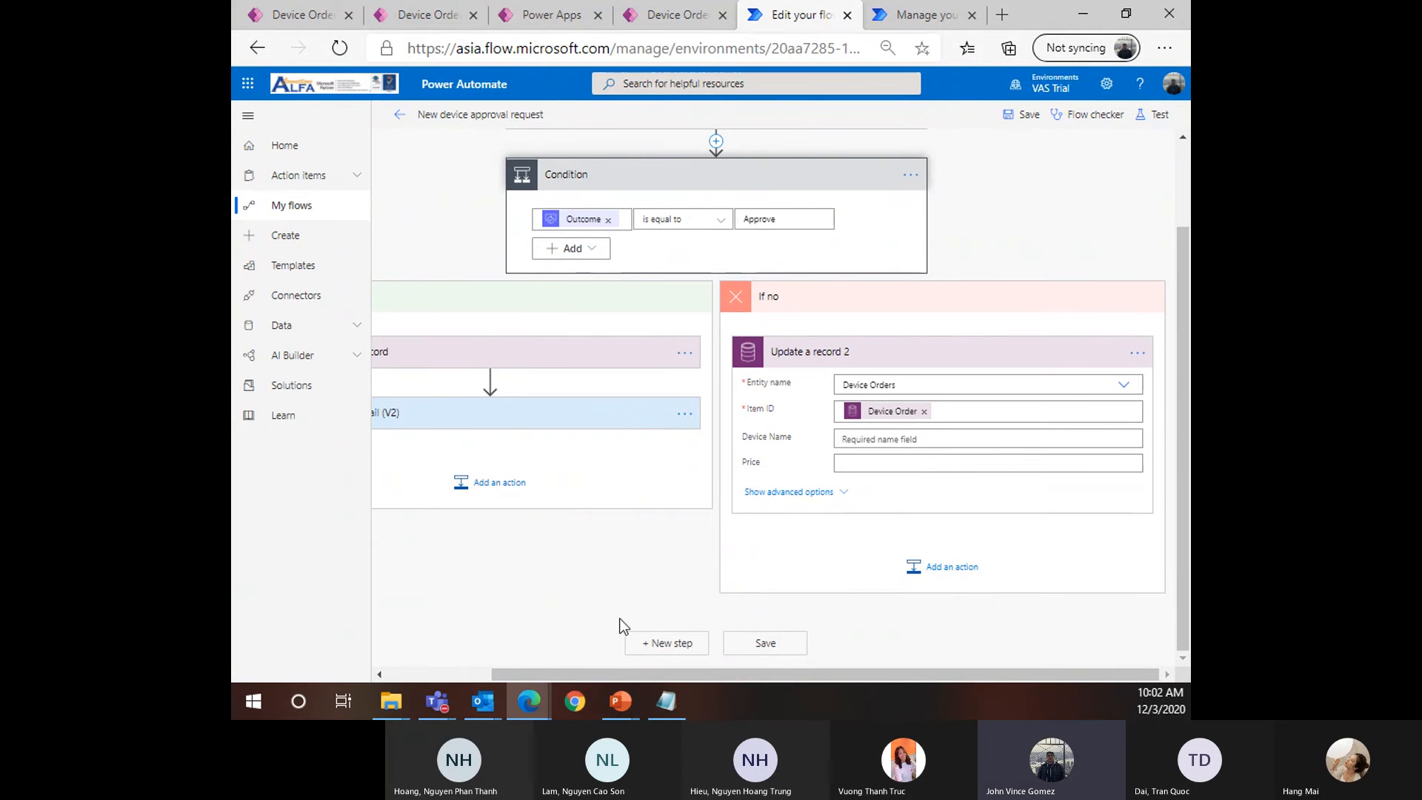
left_click(794, 492)
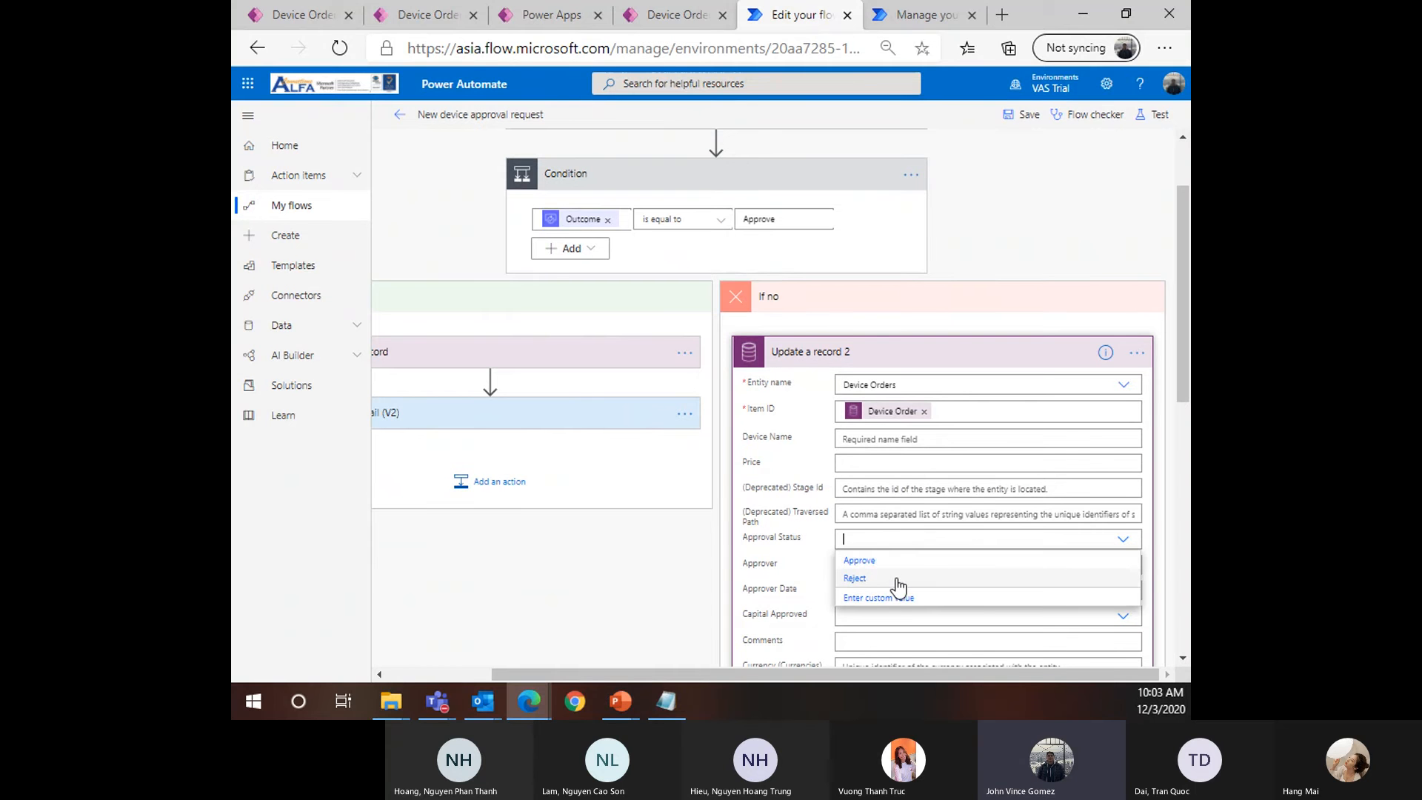
left_click(854, 578)
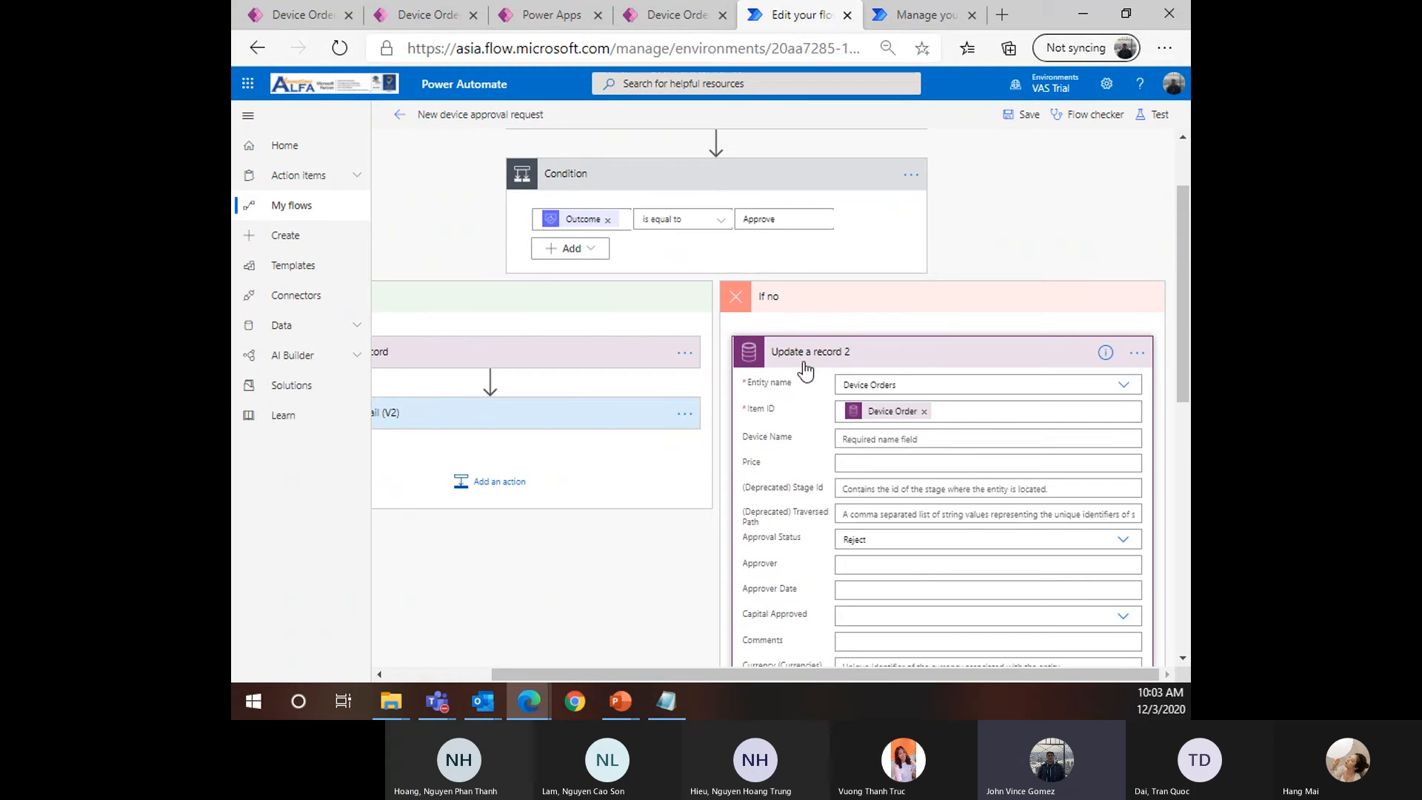
scroll(825, 438, "down", 2)
scroll(835, 628, "up", 1)
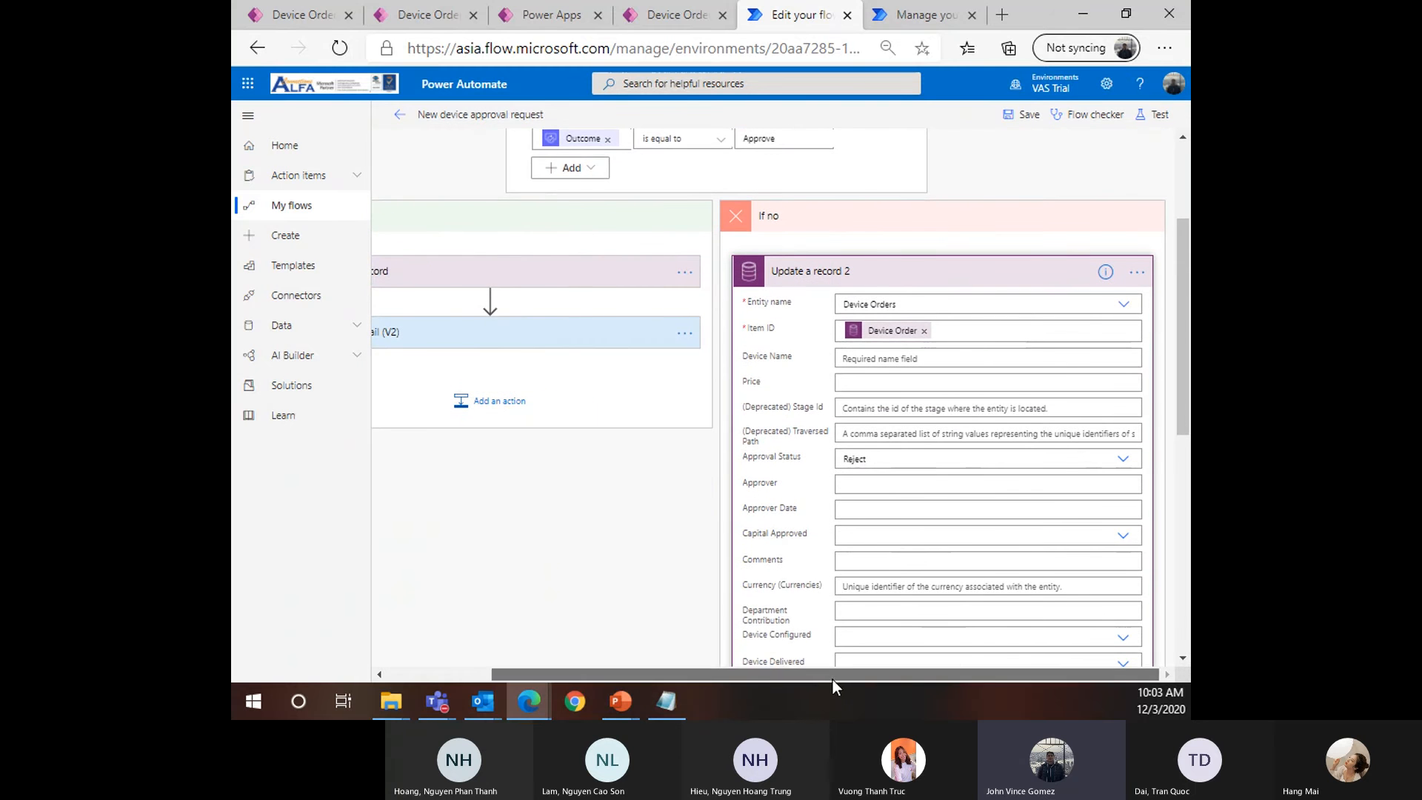
left_click_drag(833, 676, 728, 675)
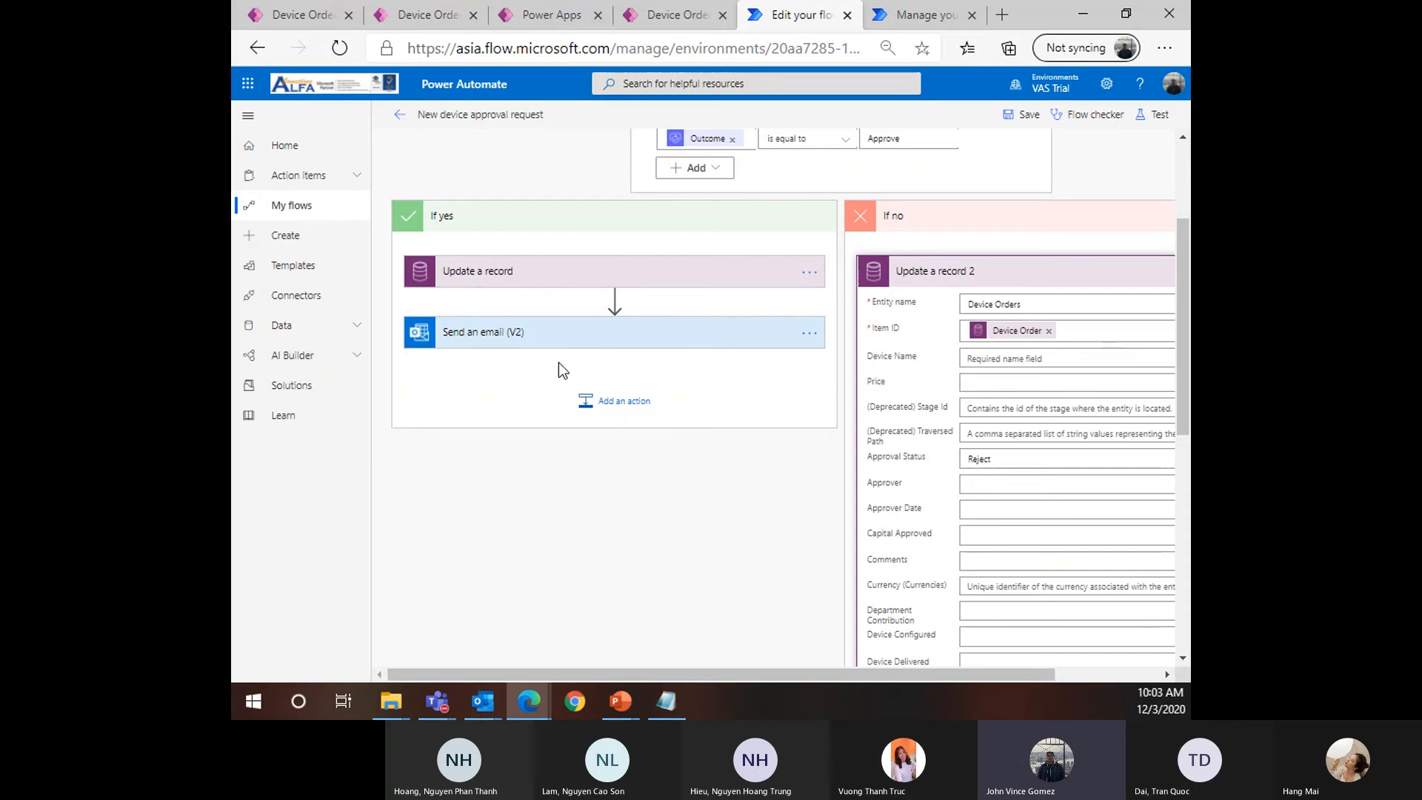
left_click_drag(693, 673, 796, 673)
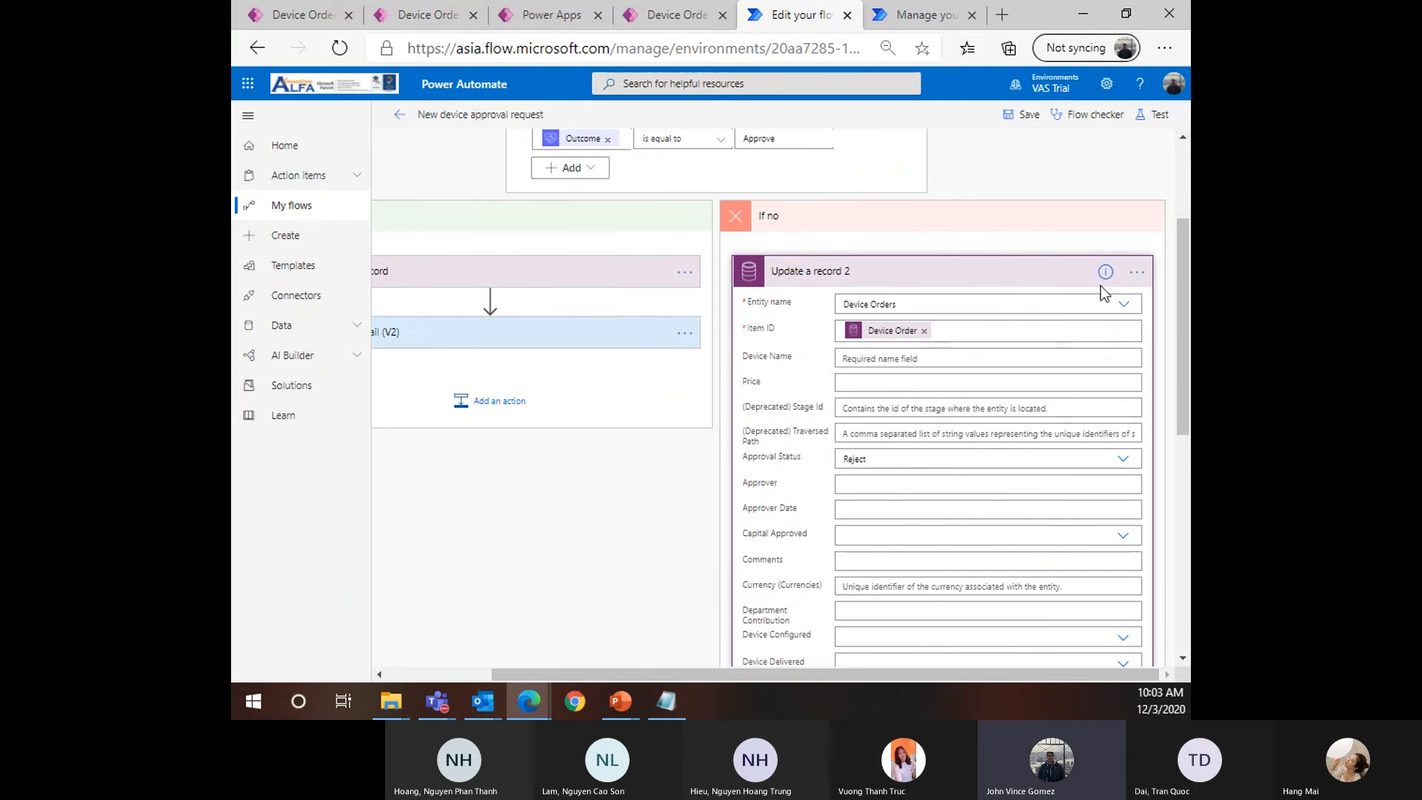
Rename the If no update step to 'Update a record - Rejected'
left_click(1138, 273)
left_click(1138, 273)
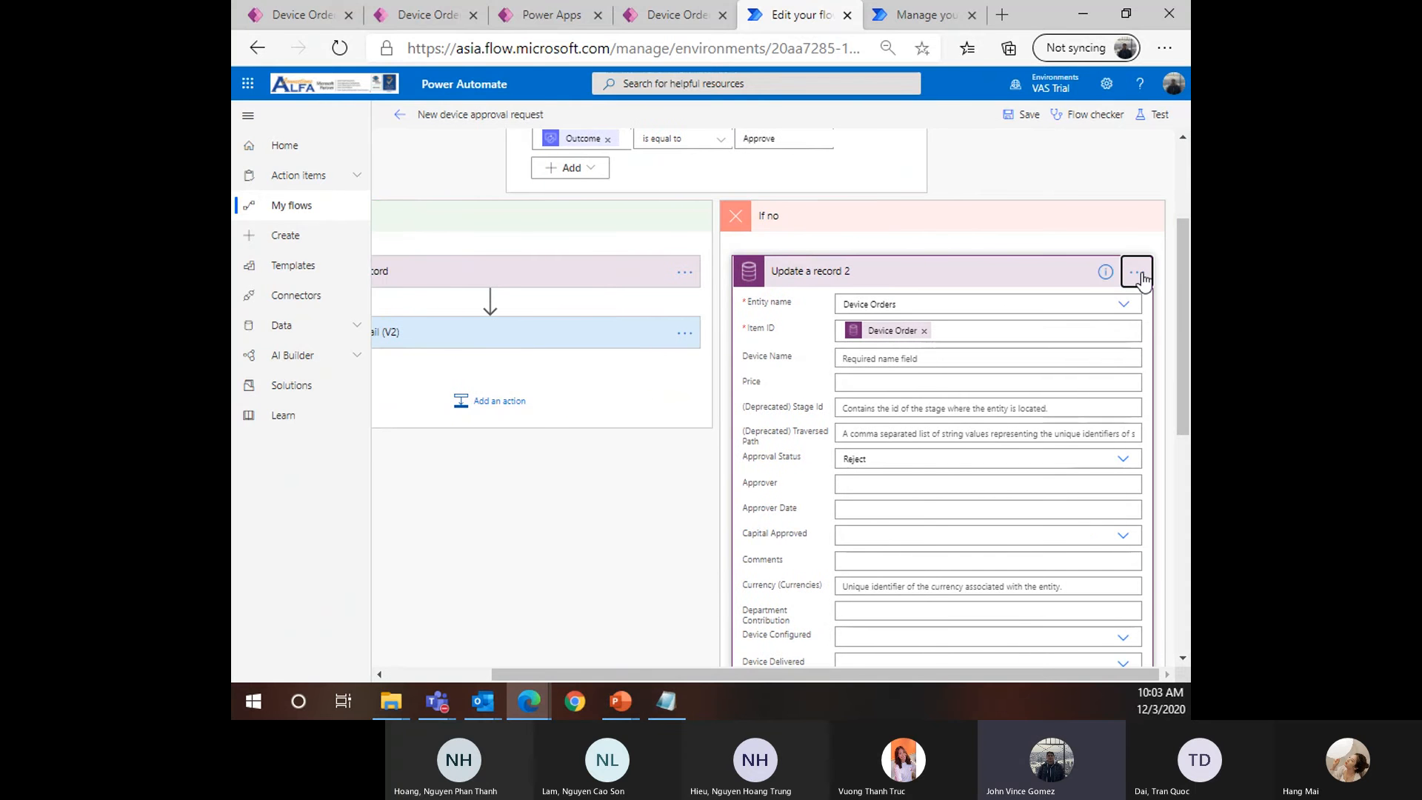
left_click(1138, 274)
left_click(1137, 276)
left_click(1137, 275)
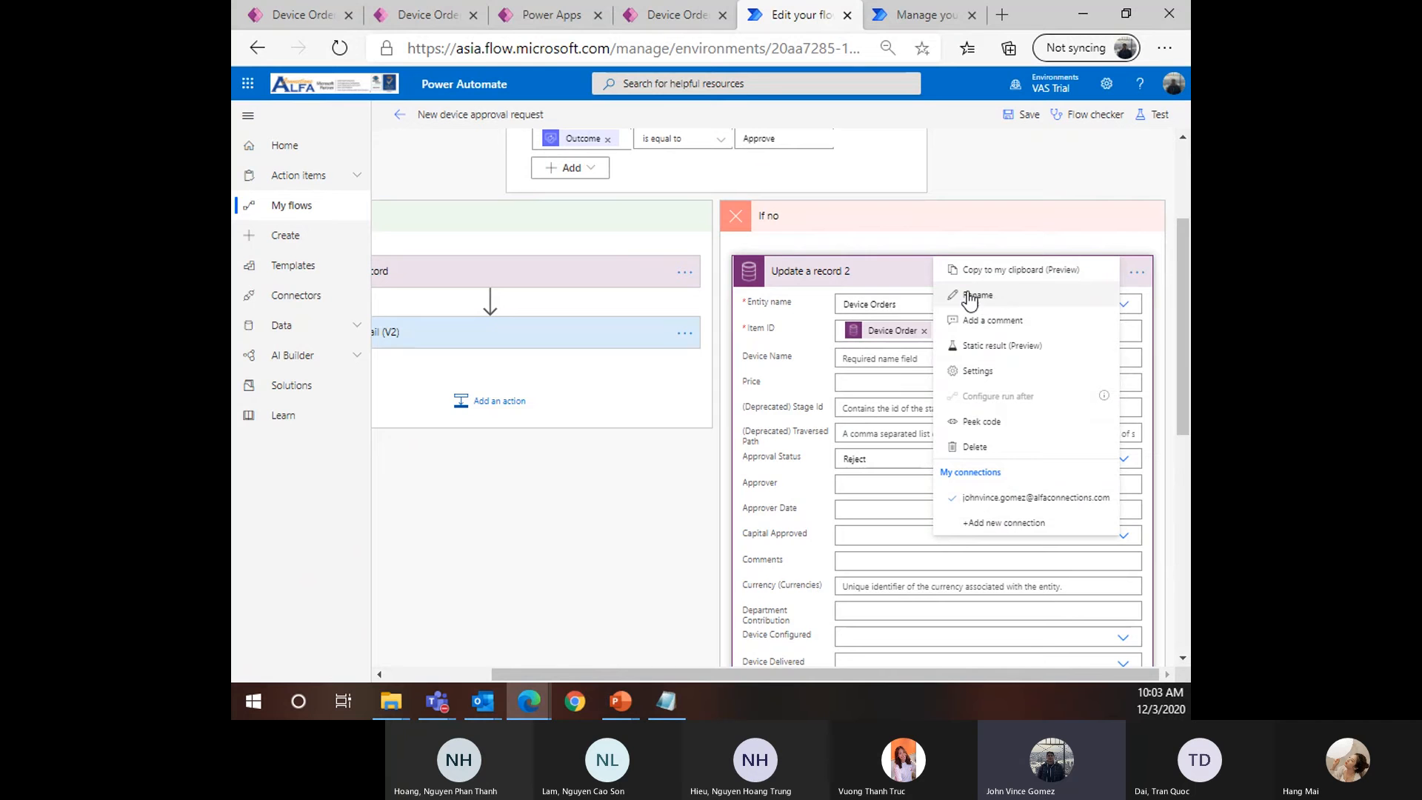
left_click(1040, 301)
type("U")
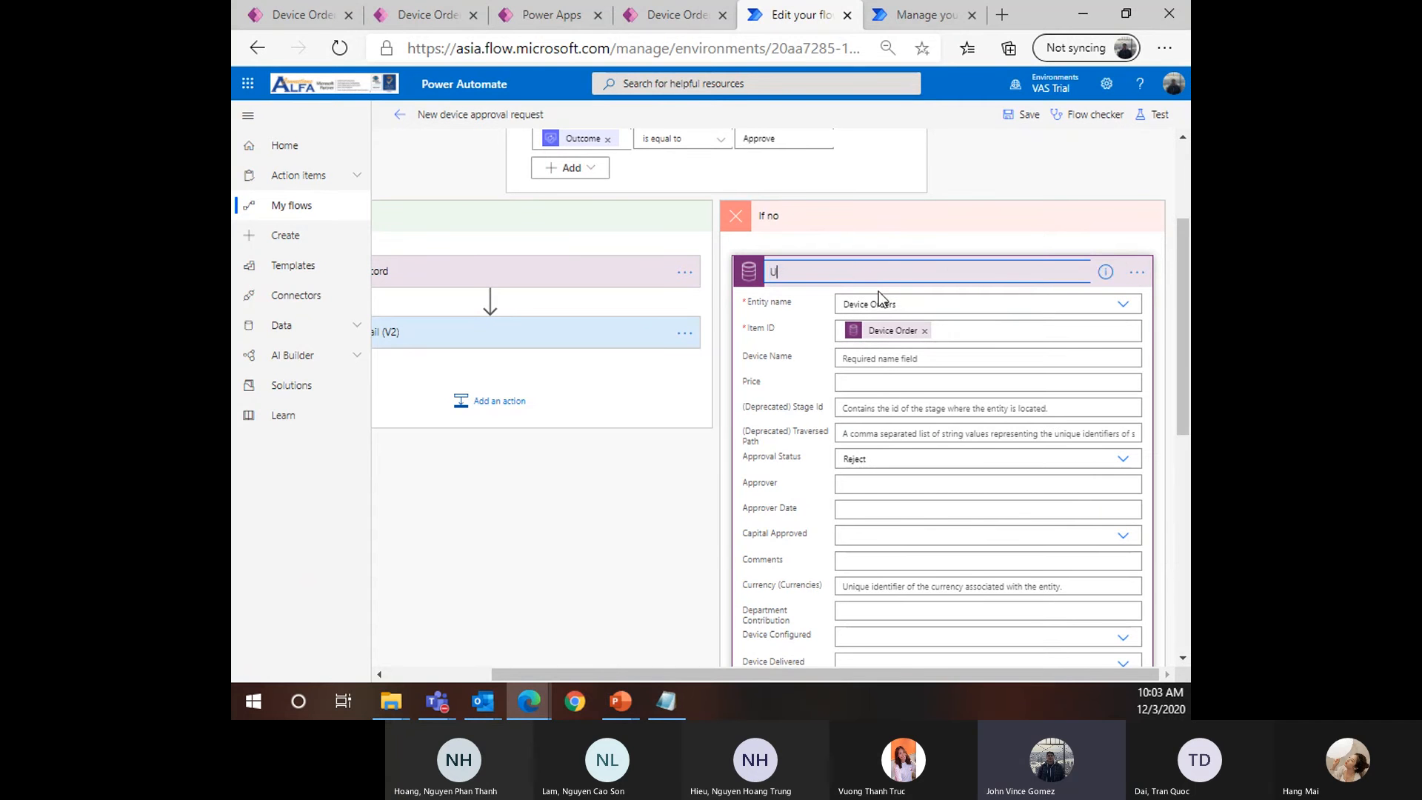
type("pdate a record - ")
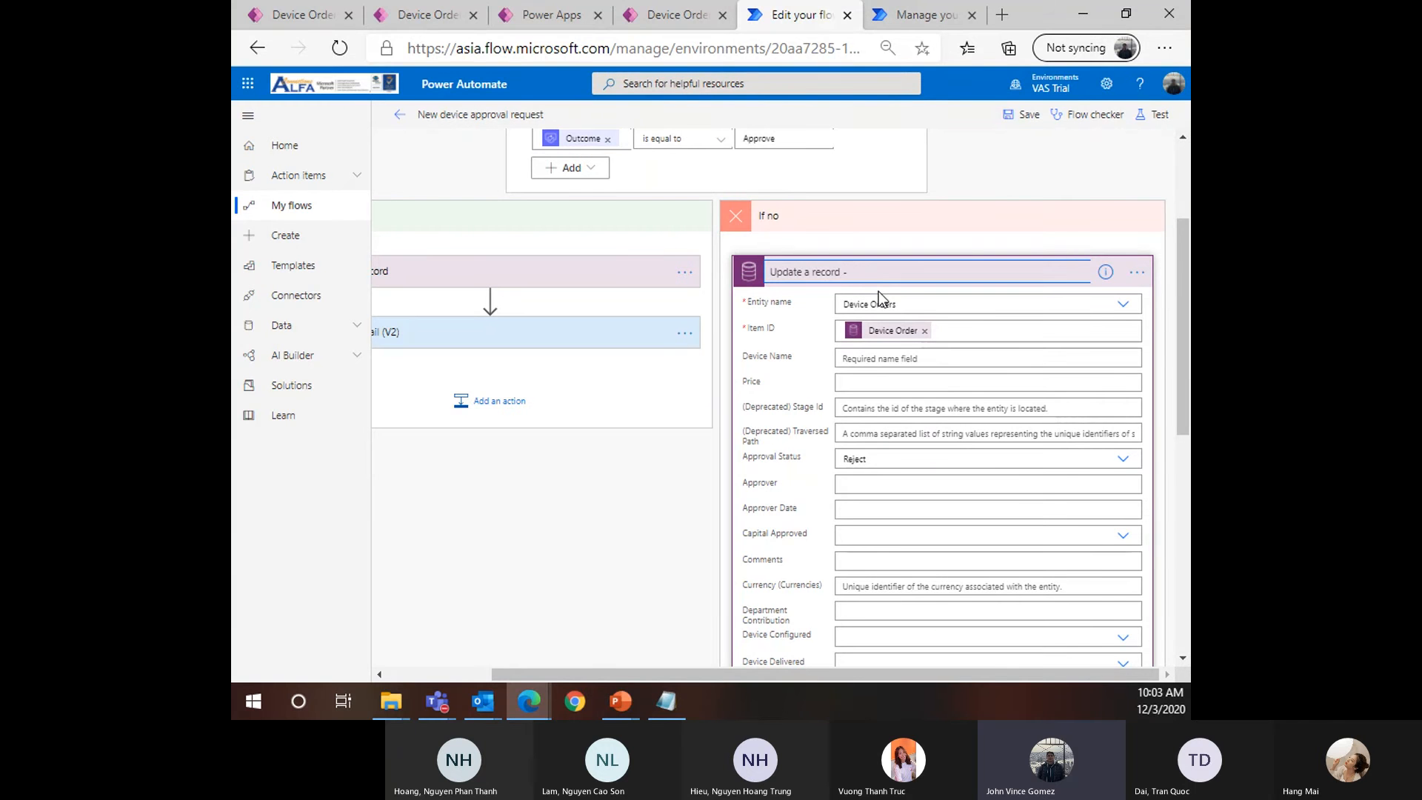
type("Rejecrtwed")
key("BackSpace")
key("BackSpace")
key("BackSpace")
key("BackSpace")
key("BackSpace")
type("ted")
left_click(949, 229)
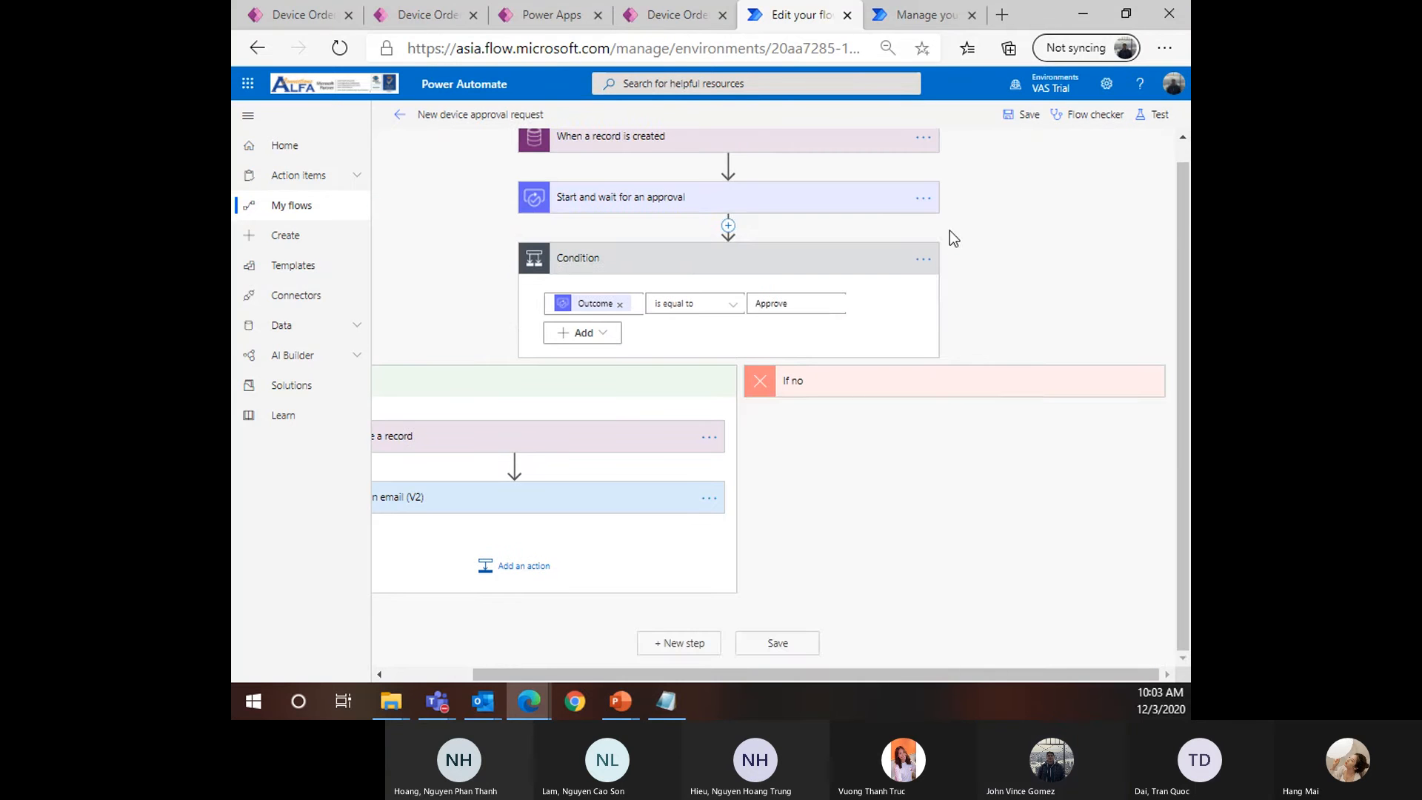
left_click(866, 387)
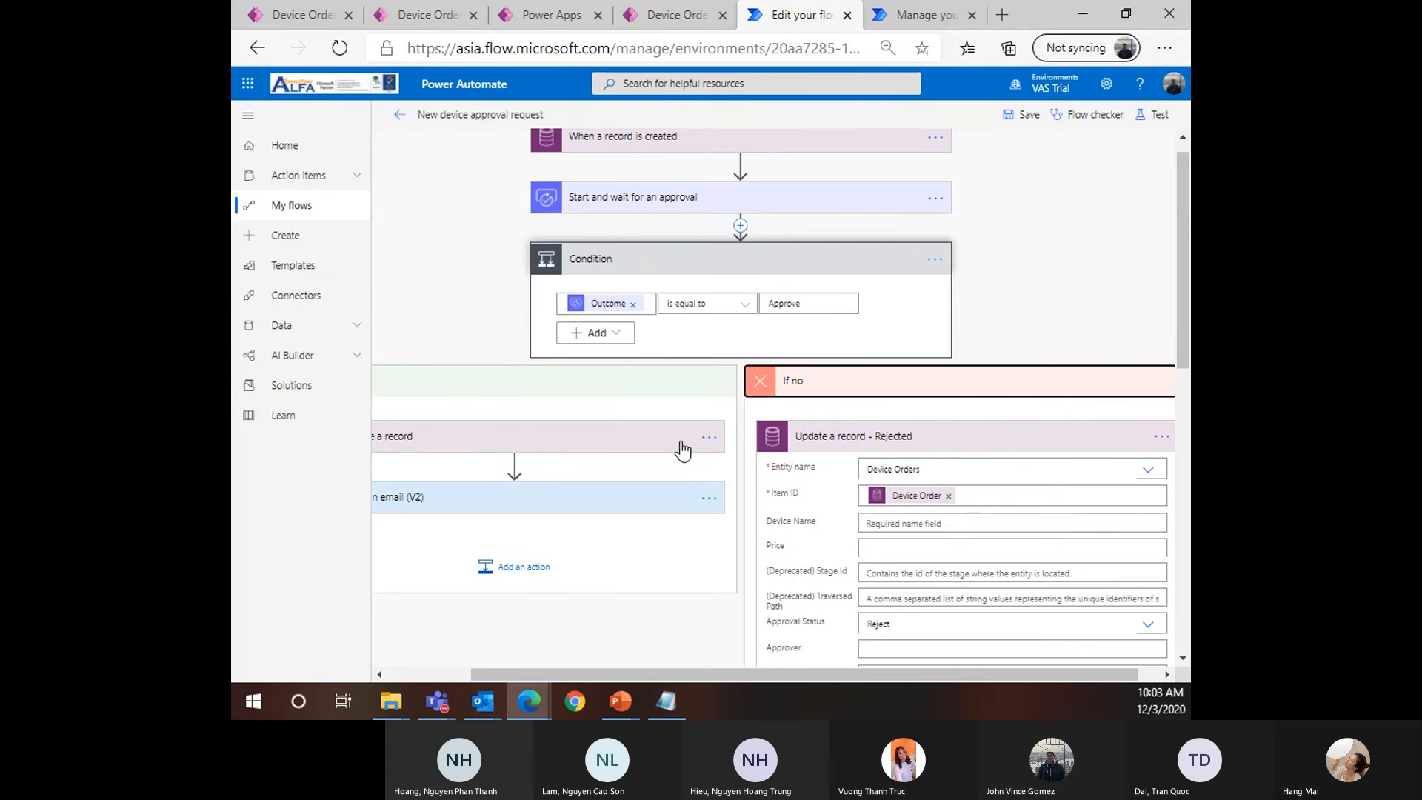
Rename the If yes update step to 'Update a record - approved'
left_click(709, 437)
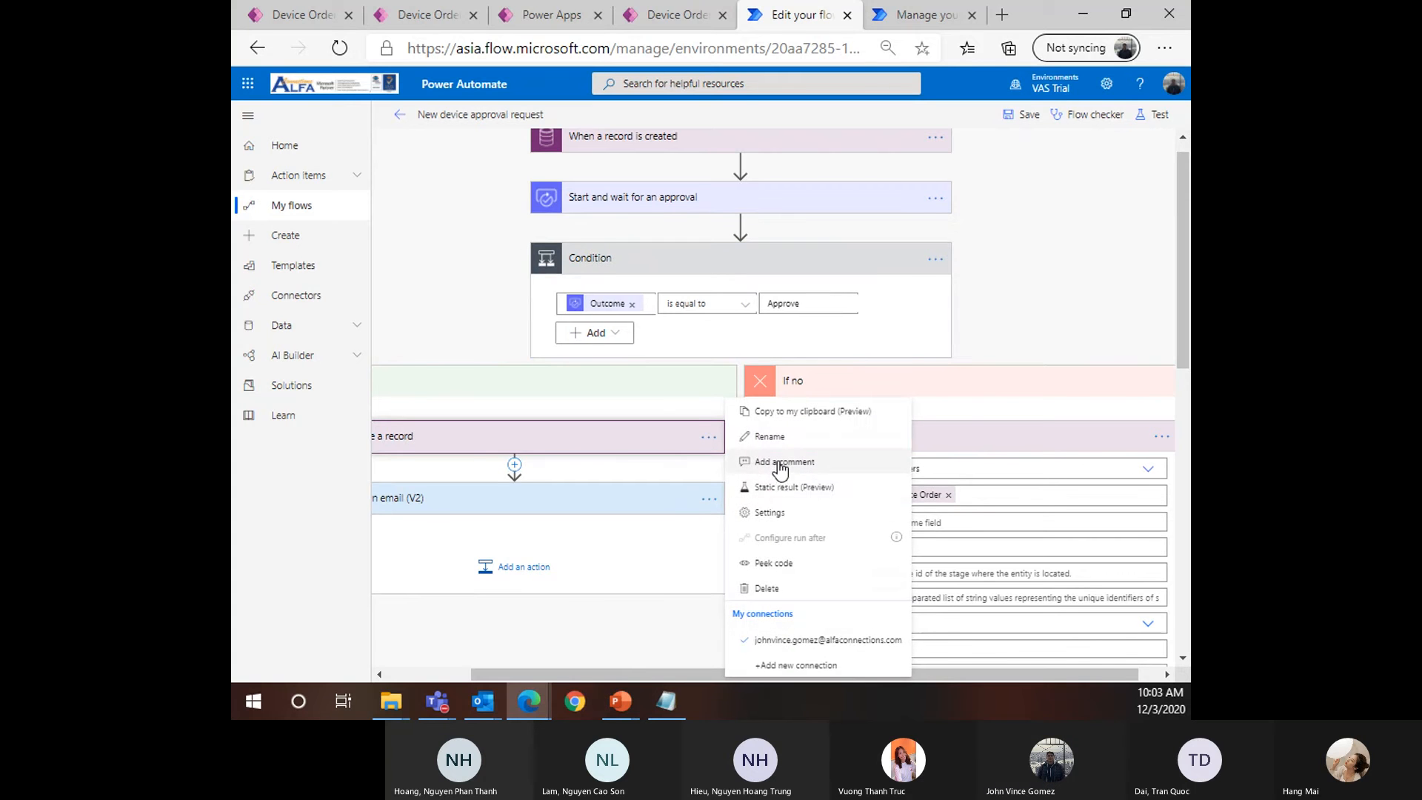
left_click(783, 437)
left_click(591, 442)
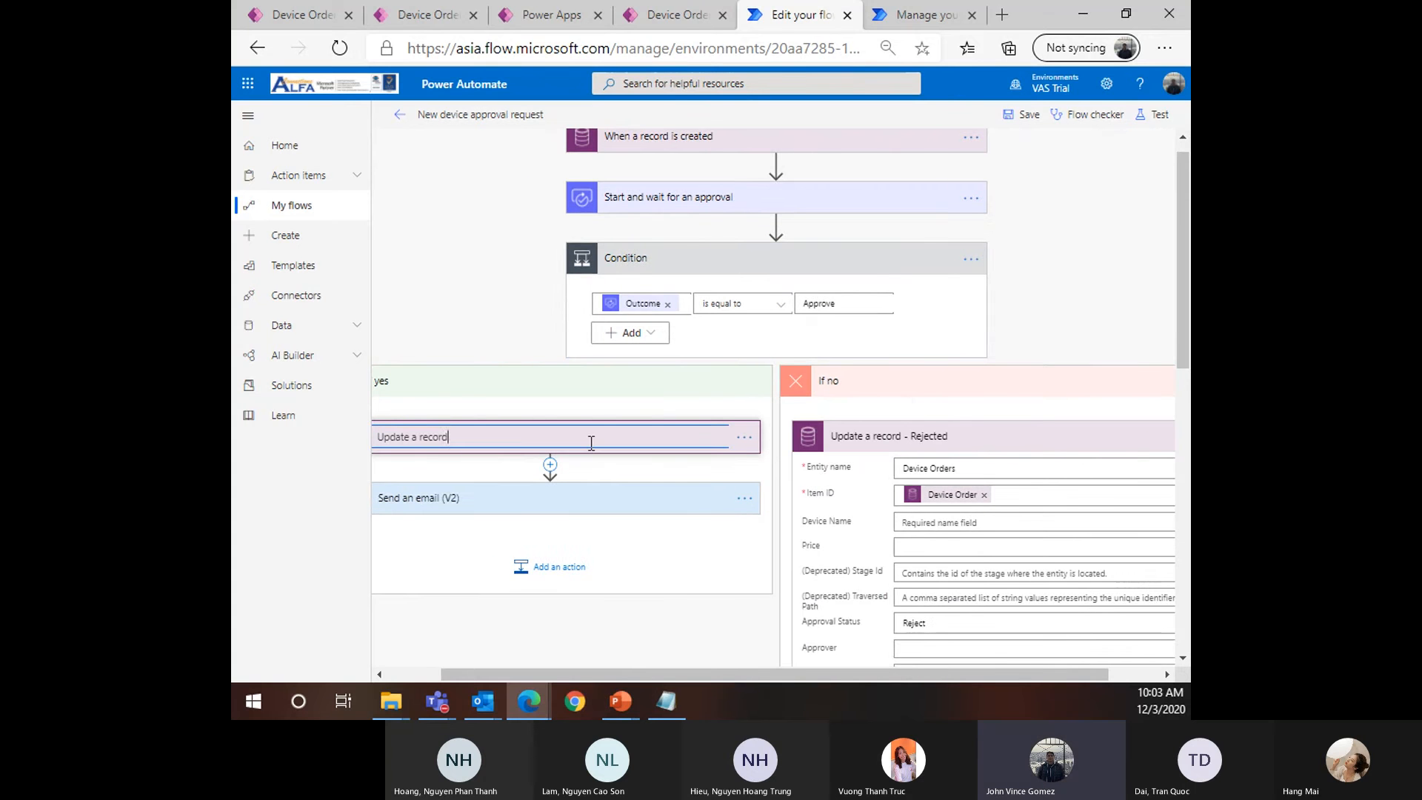
type("- approved")
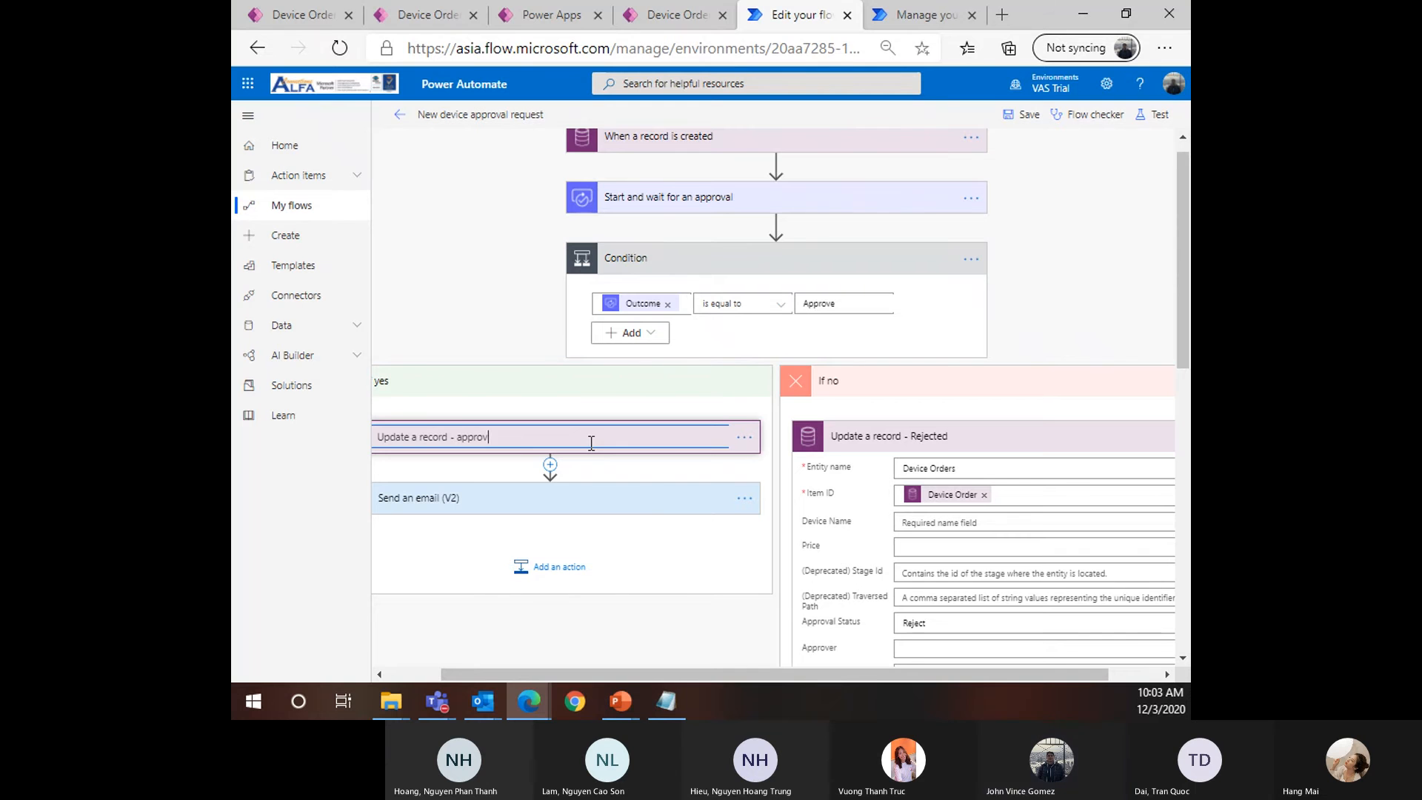
left_click(674, 469)
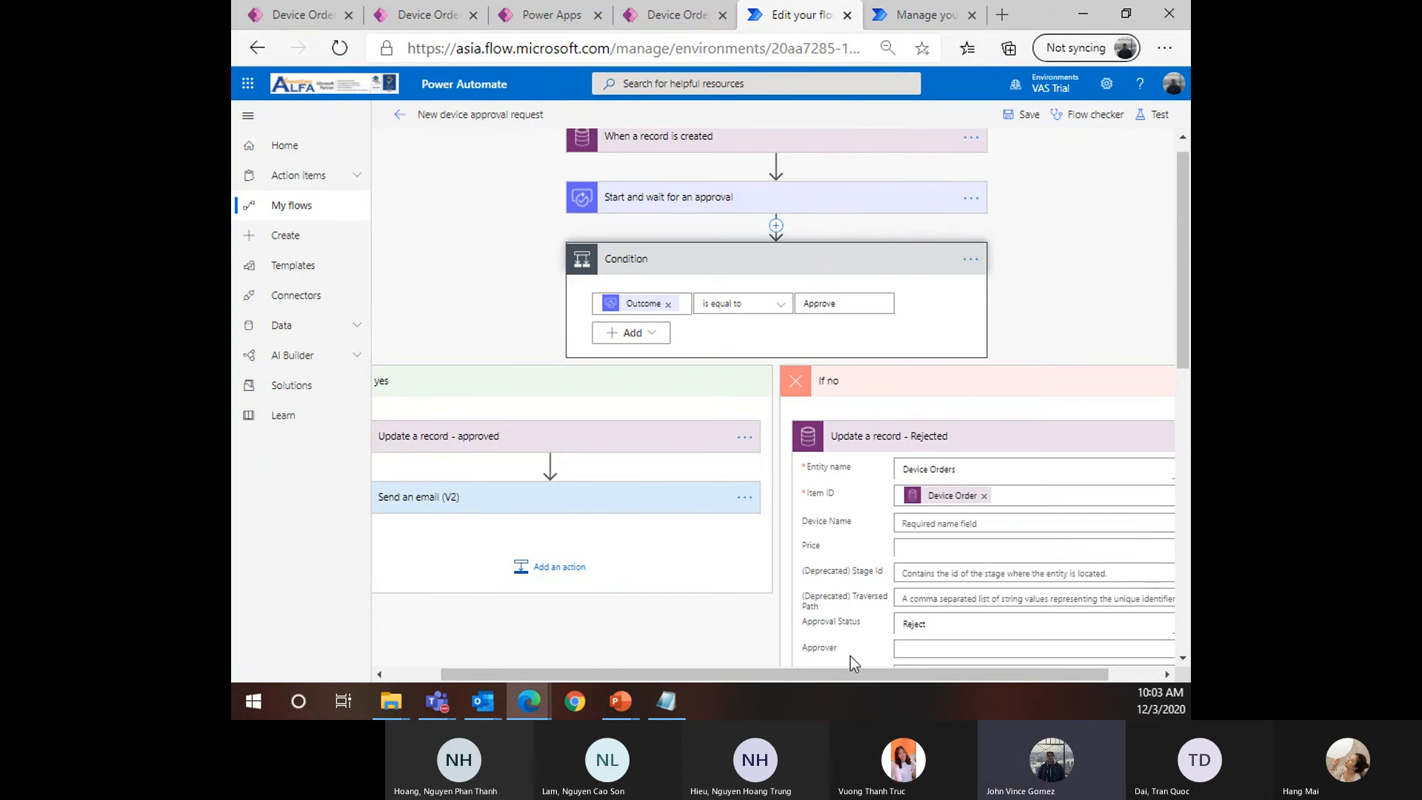
scroll(976, 671, "right", 1)
Zoom the page out and collapse the 'Update a record - Rejected' card
scroll(1047, 532, "down", 3)
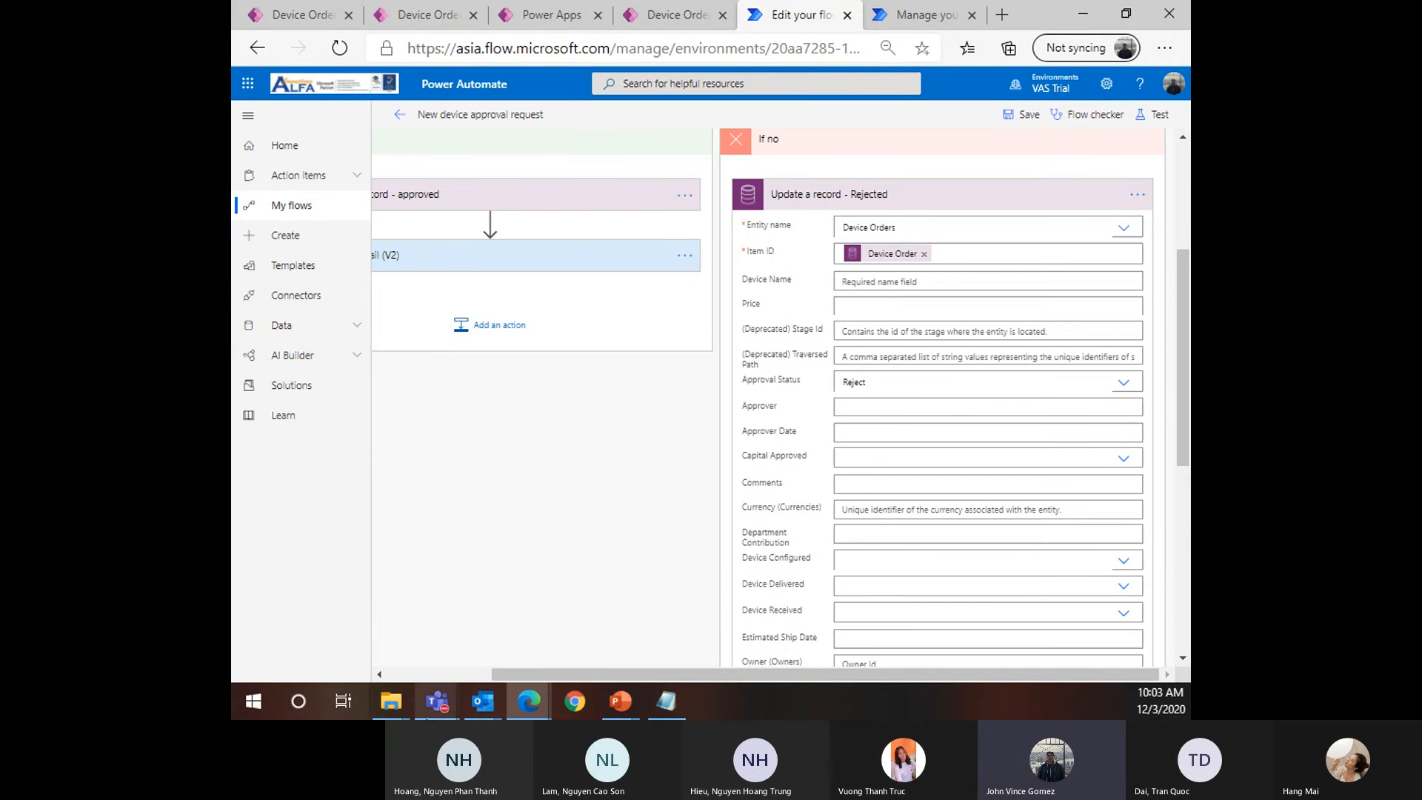
mouse_move(620, 702)
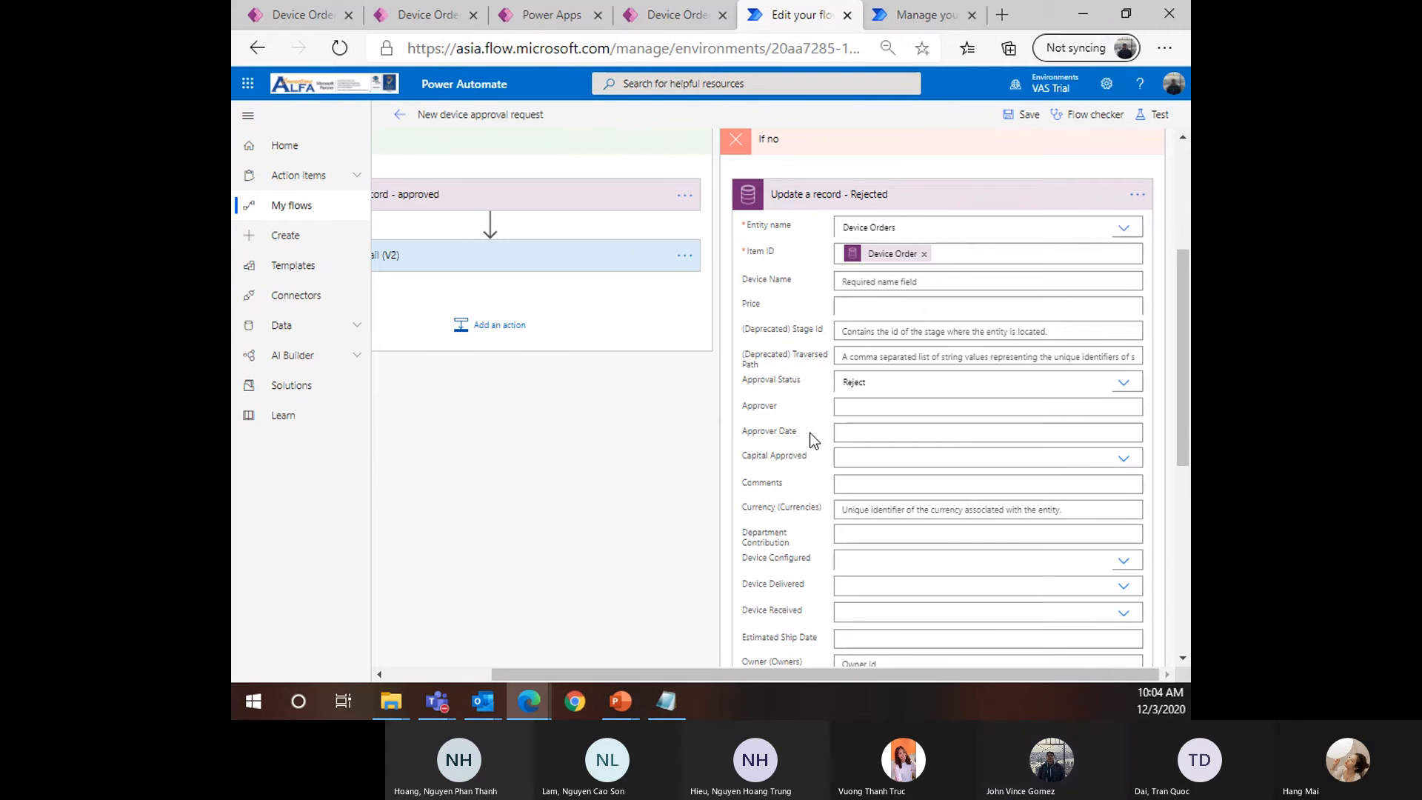
key("ctrl+minus")
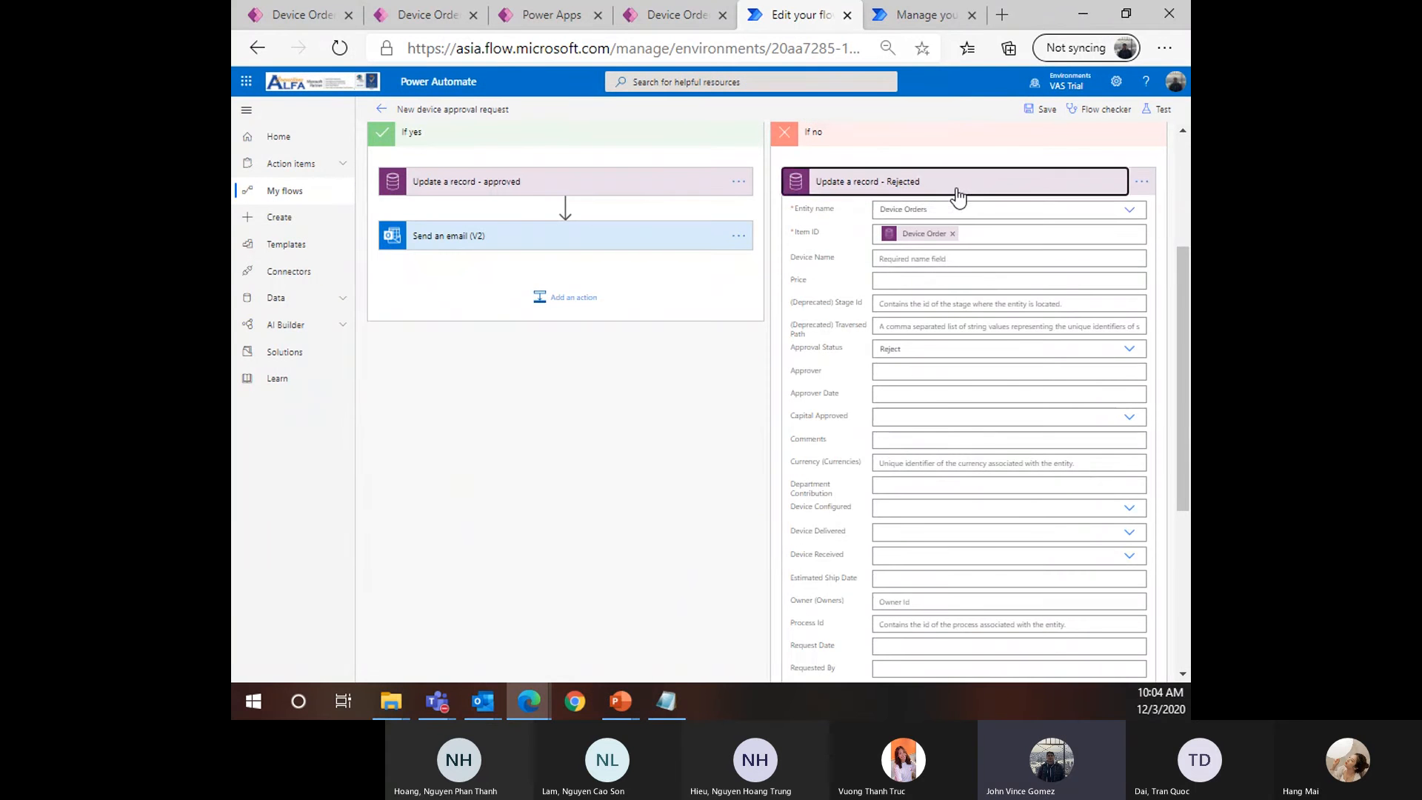
left_click(954, 189)
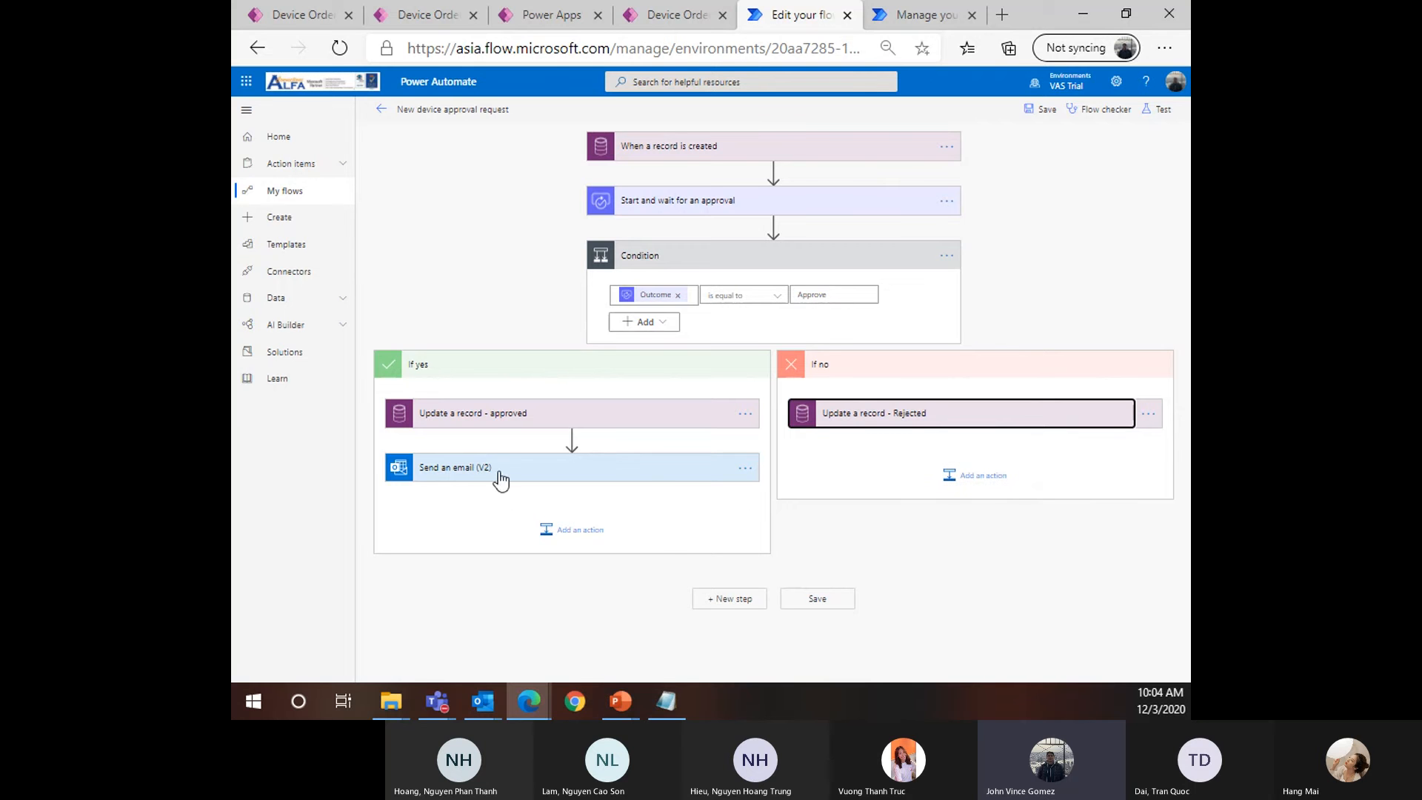
left_click(969, 476)
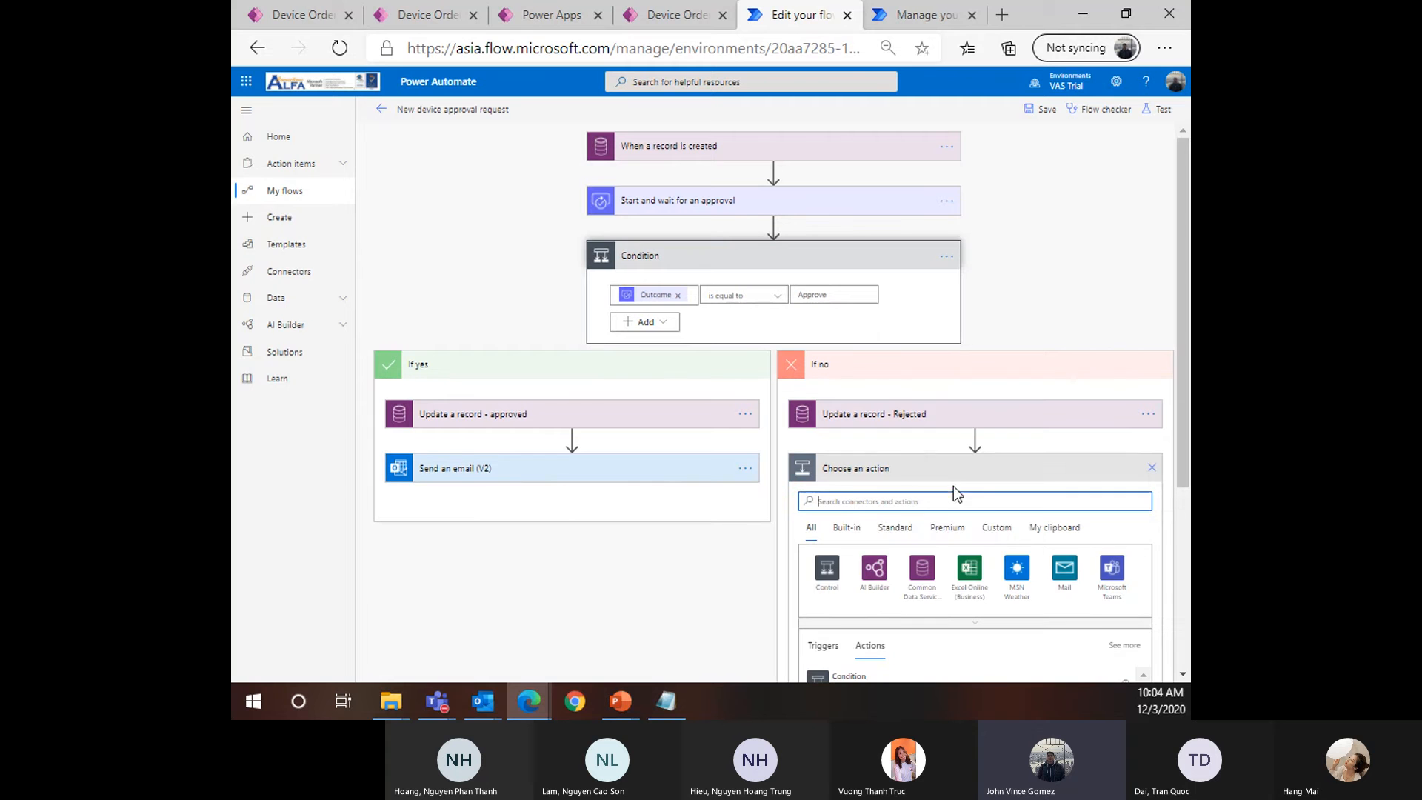
type("se")
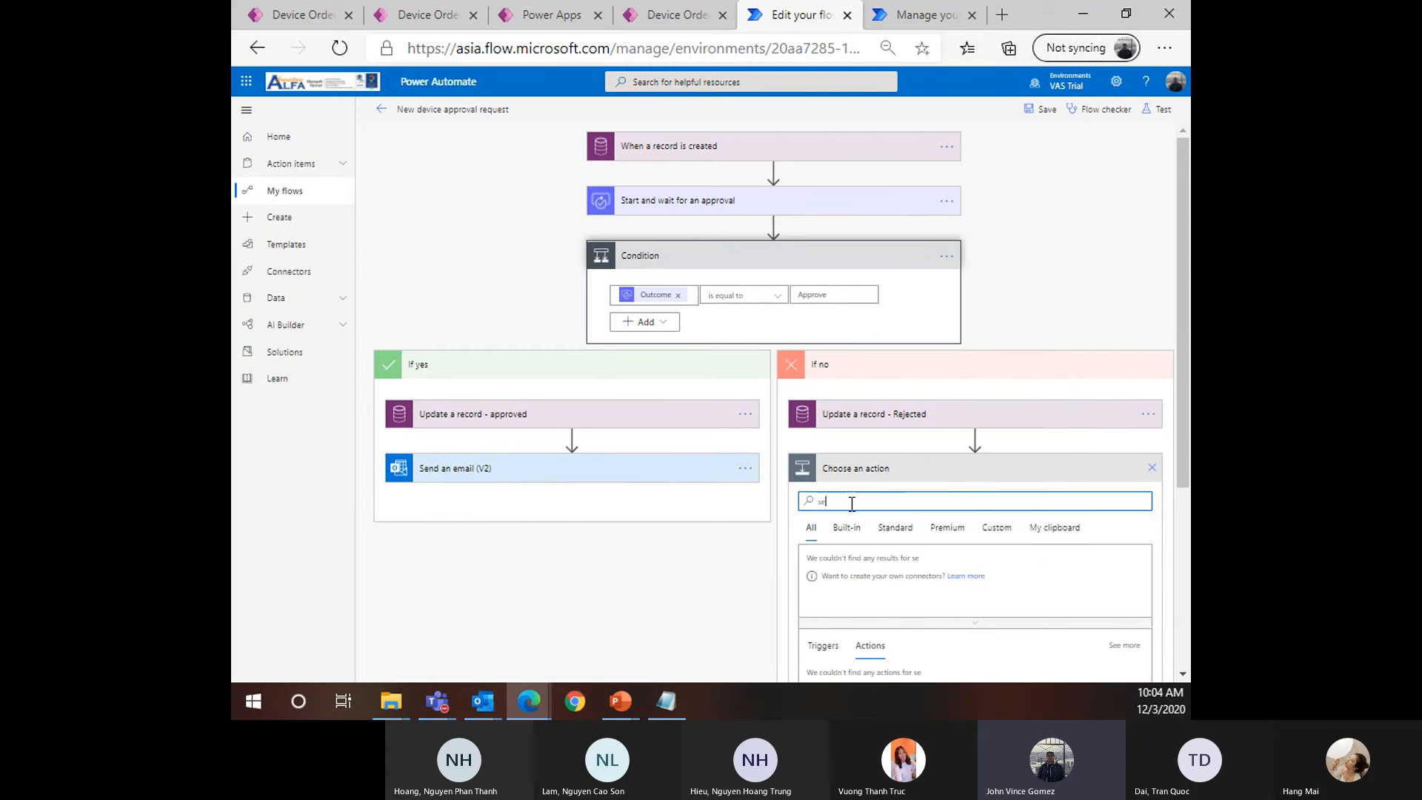
type("nd an email")
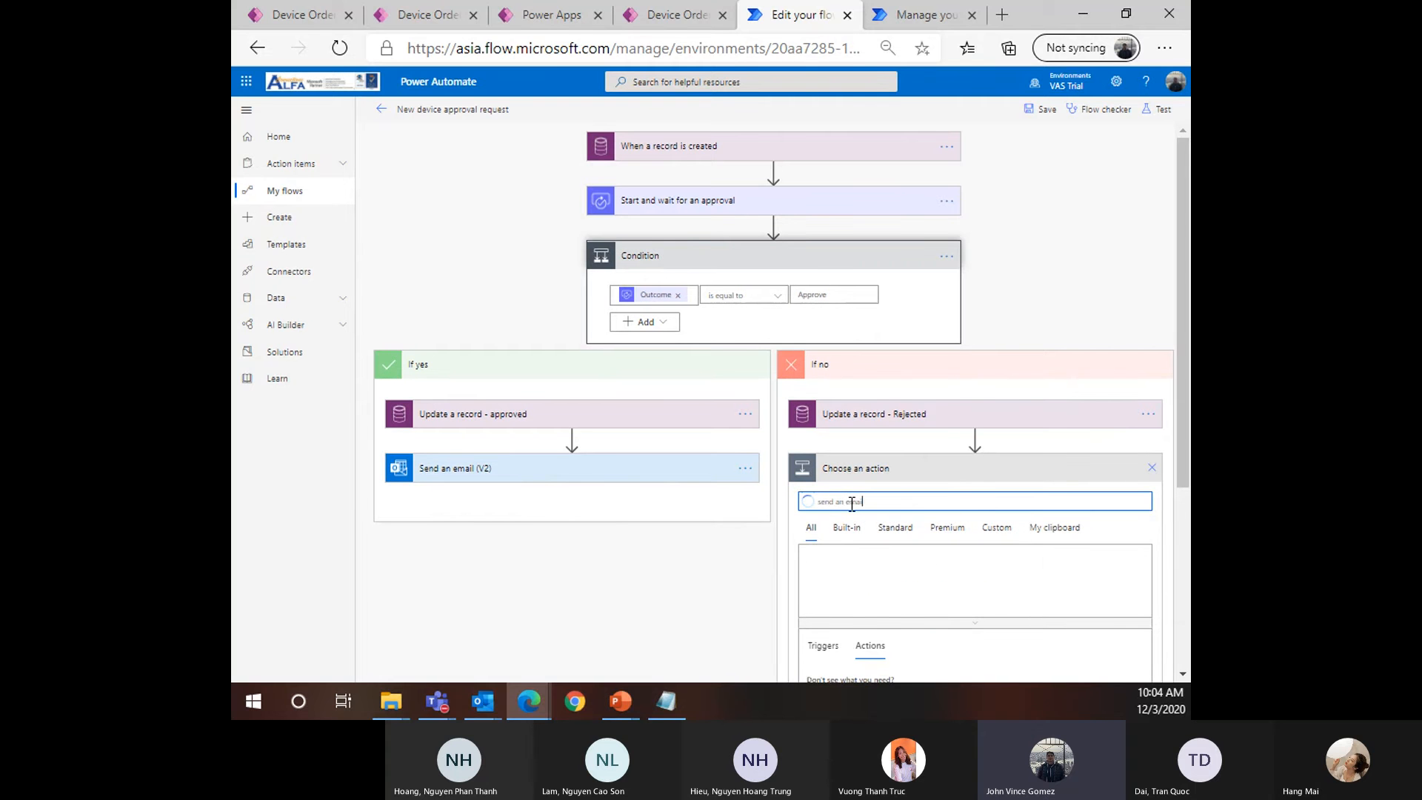
scroll(922, 544, "down", 3)
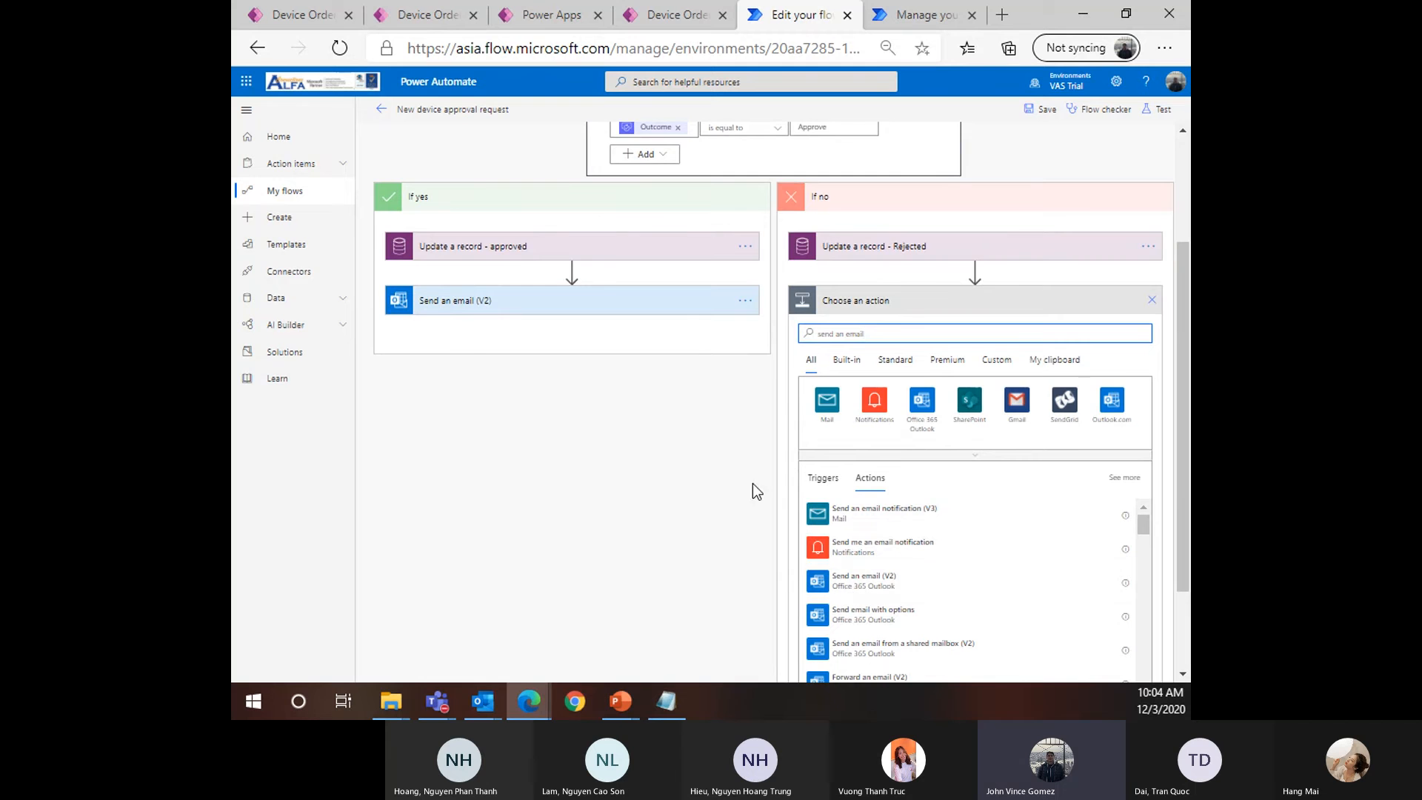
left_click(1151, 300)
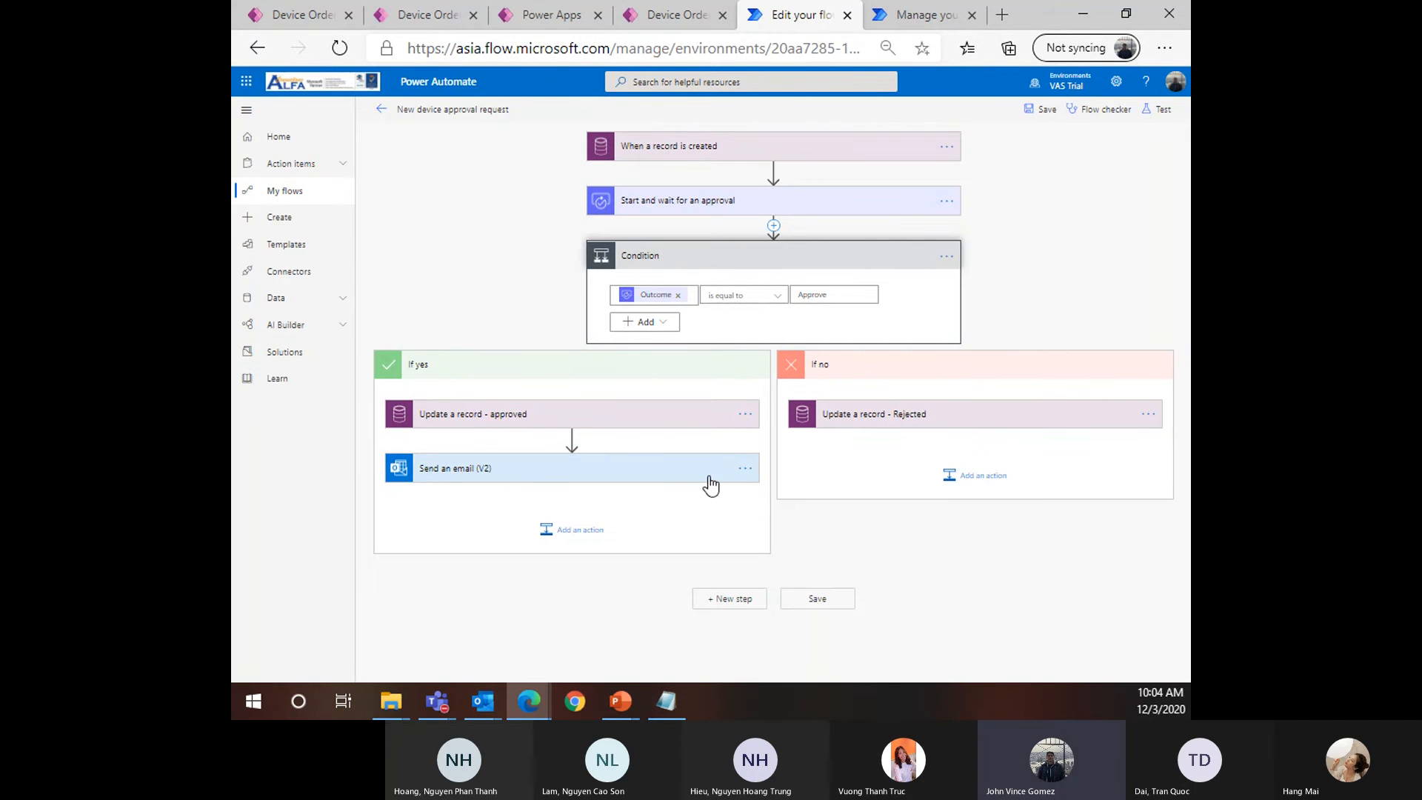
Copy the Send an email (V2) step and paste it into If no after the rejected update
left_click(747, 472)
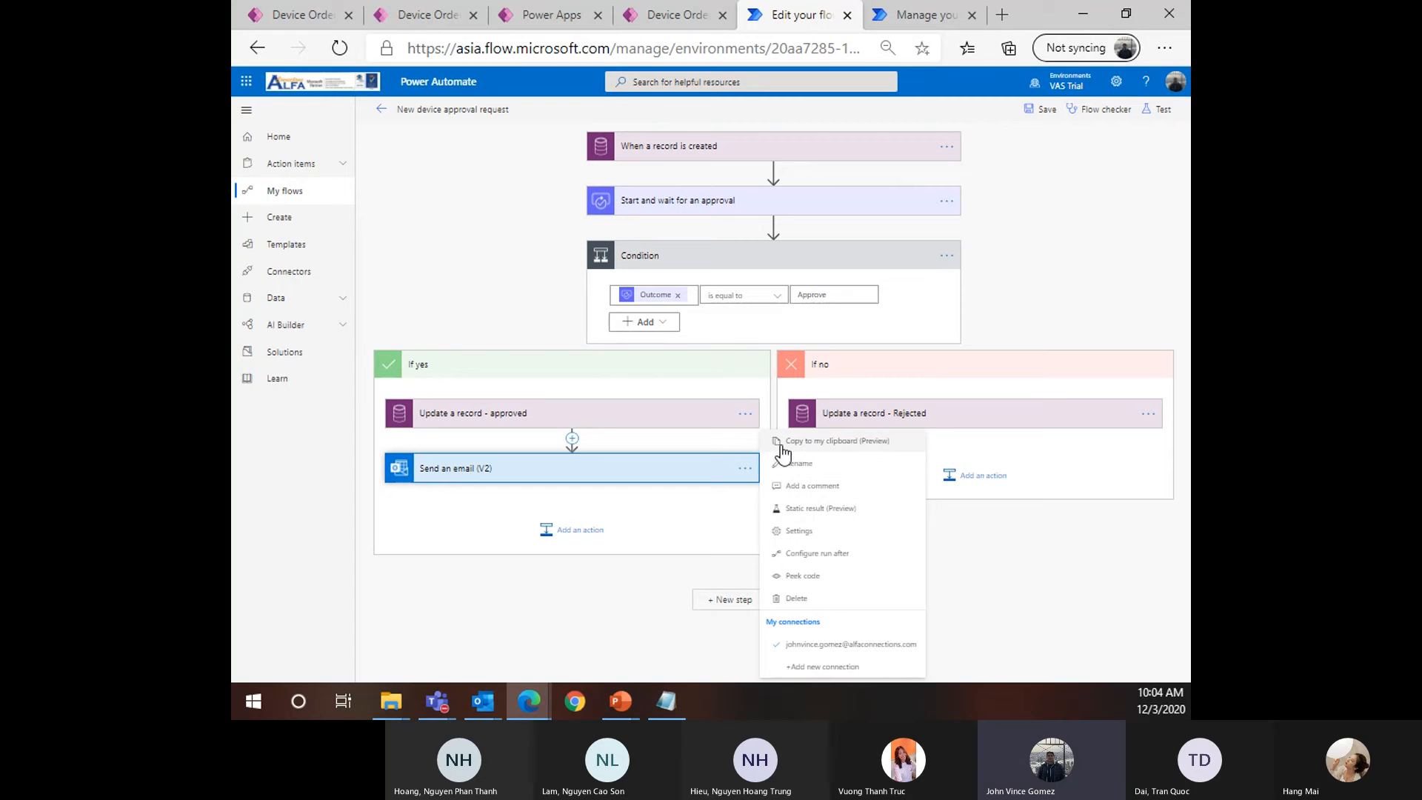
left_click(820, 445)
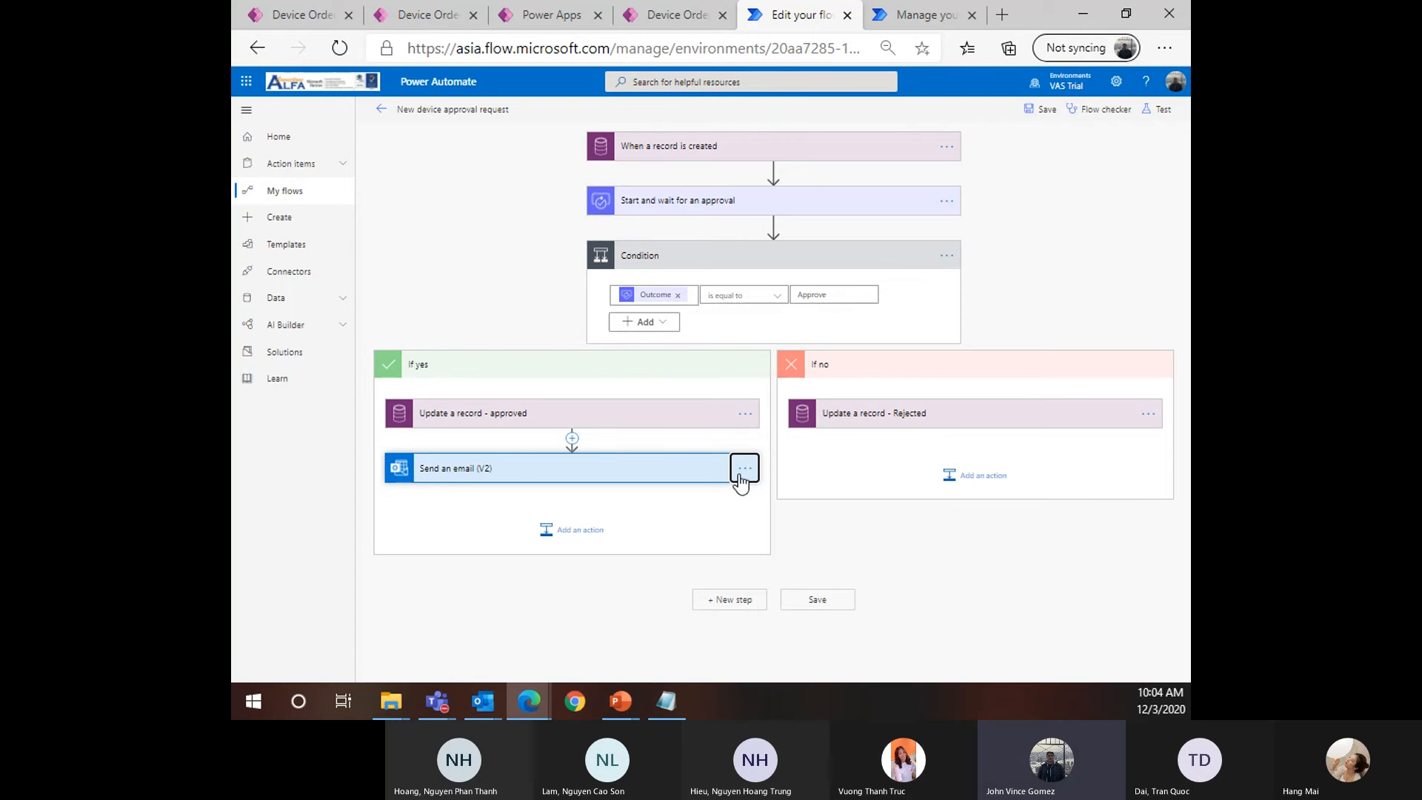
left_click(973, 483)
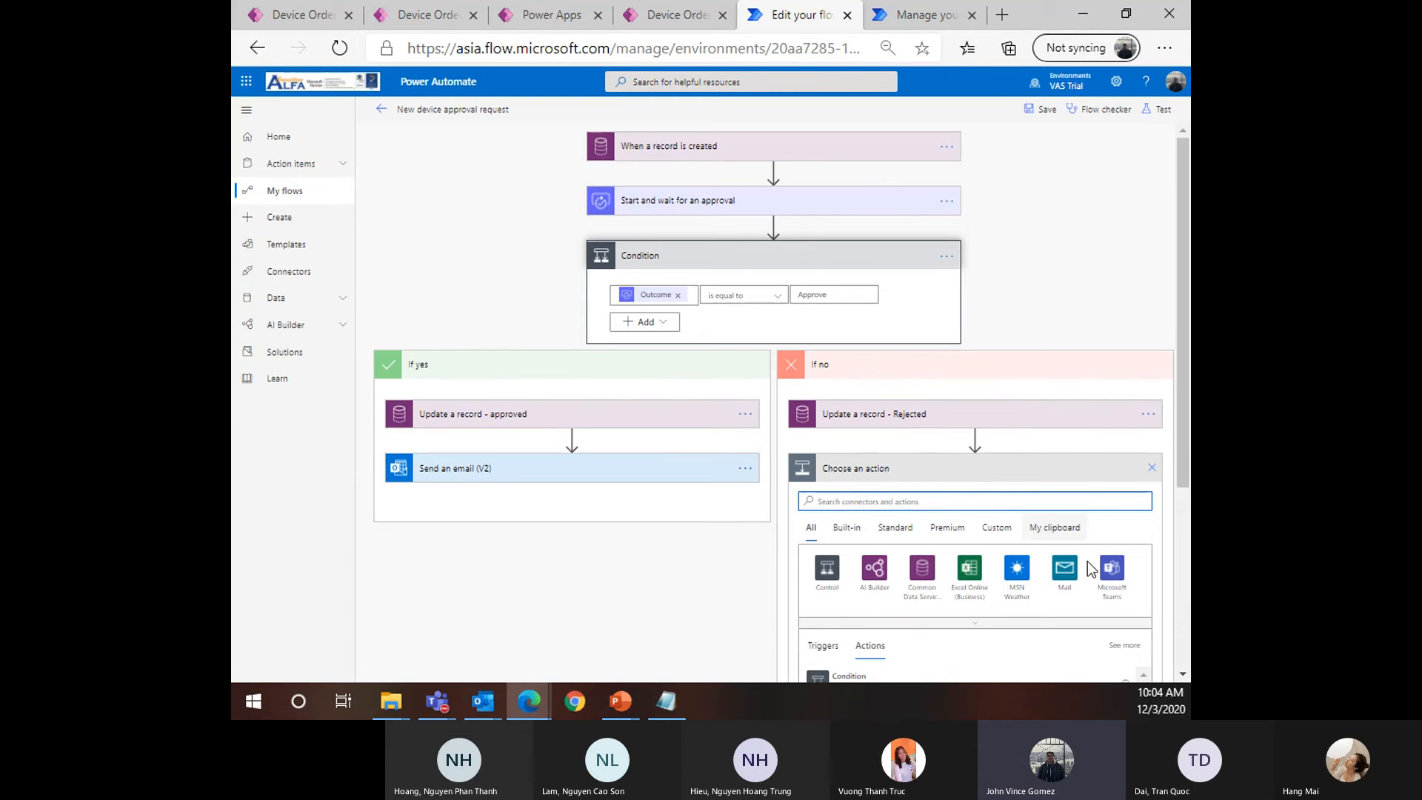
left_click(1063, 539)
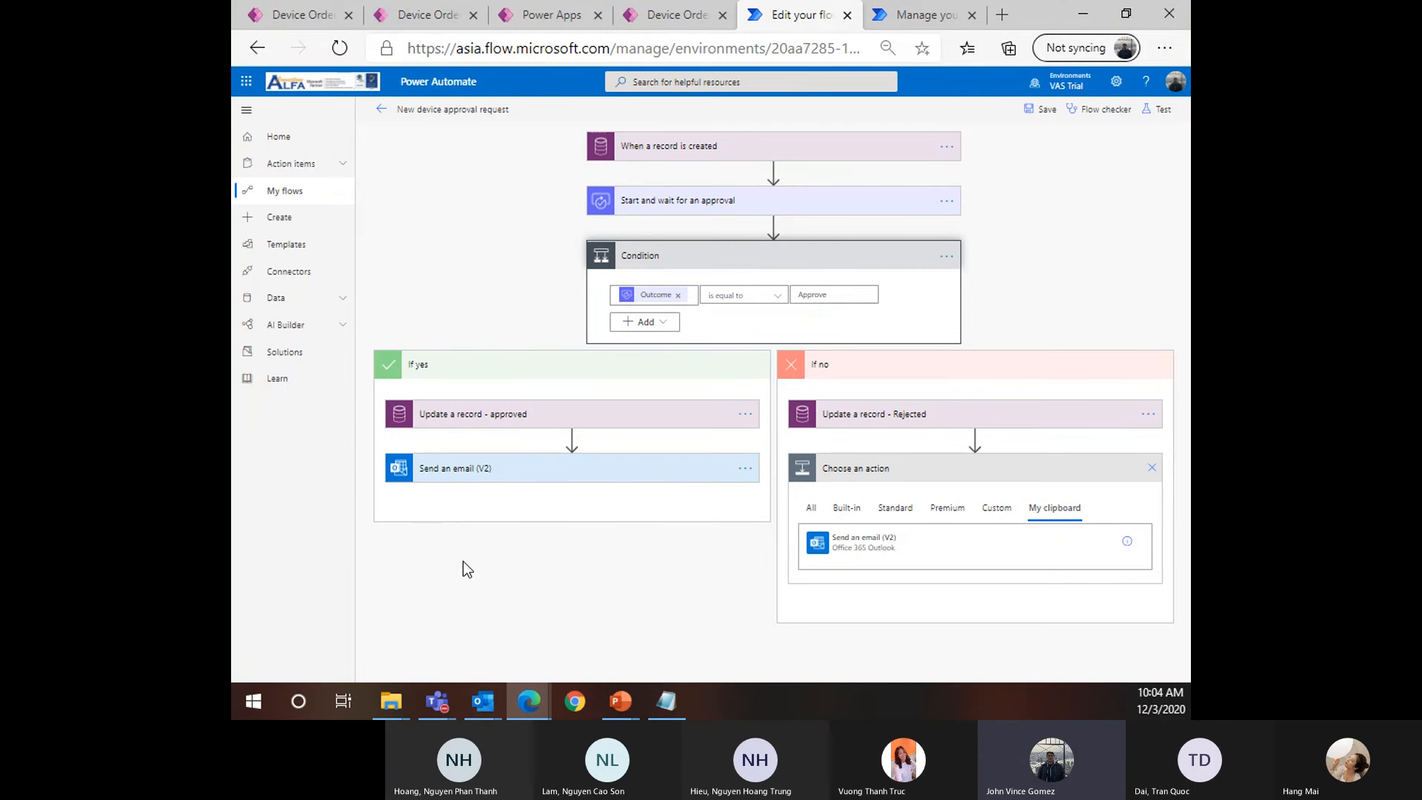
left_click(910, 549)
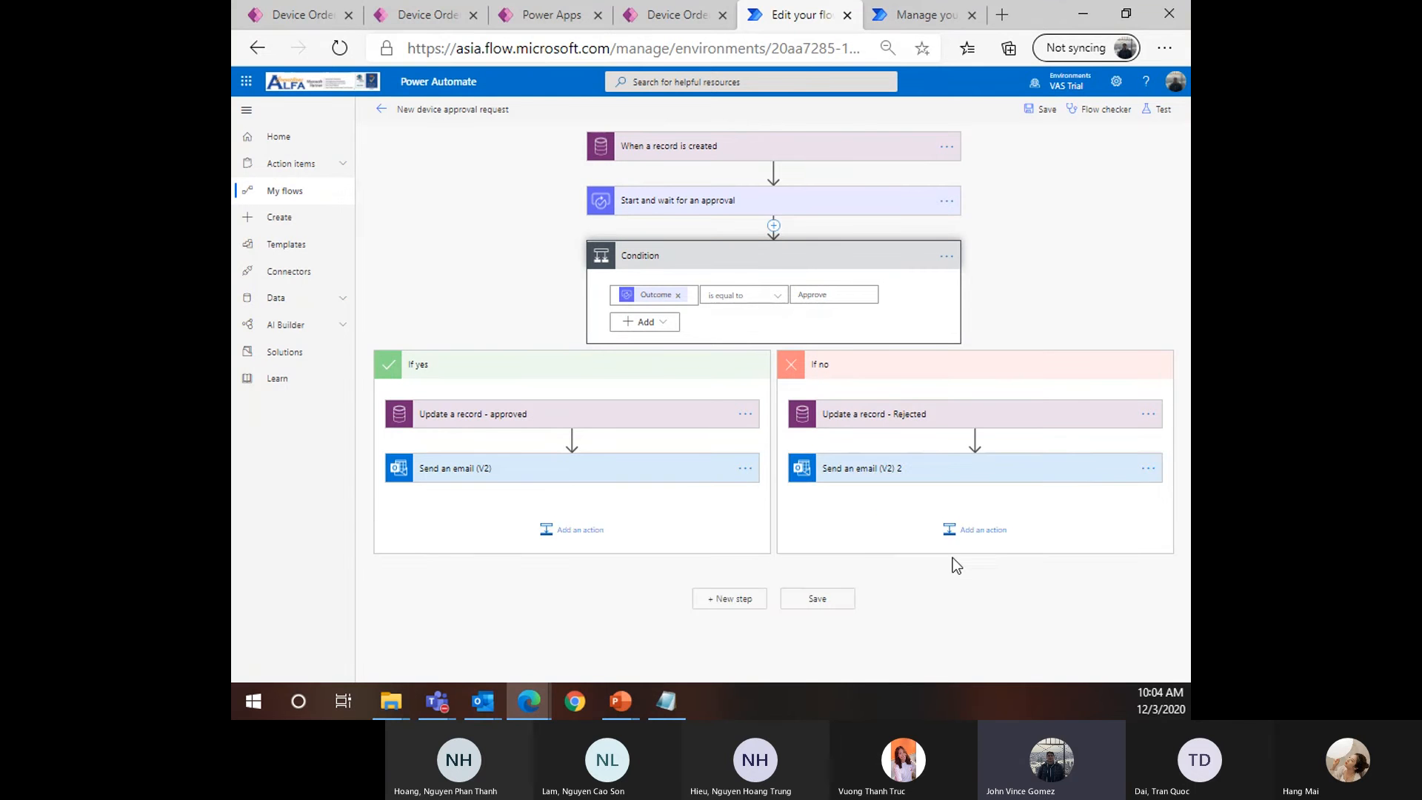
left_click(896, 478)
Check the flow, then change the copied email's subject to 'Your device was not approved.'
scroll(810, 634, "down", 2)
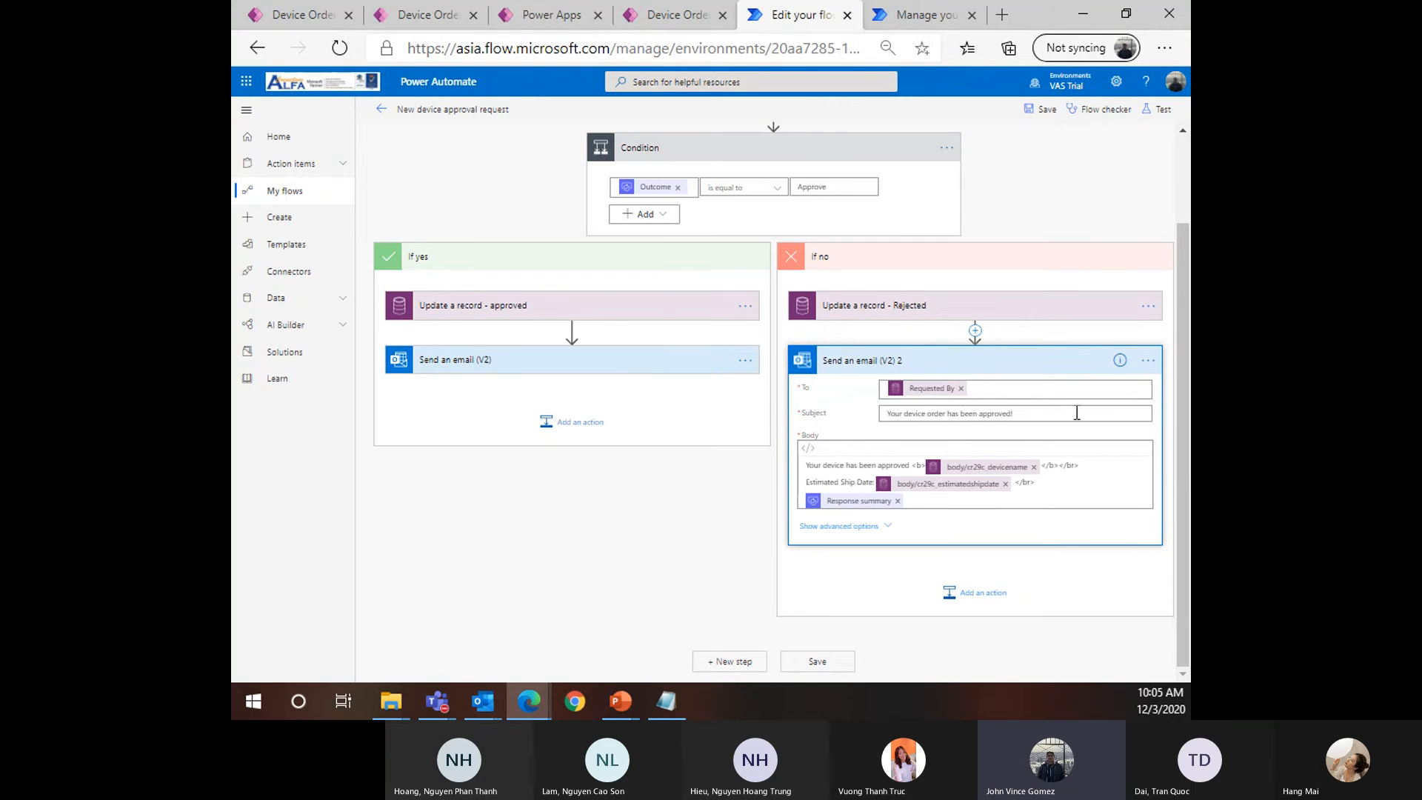
left_click(1103, 111)
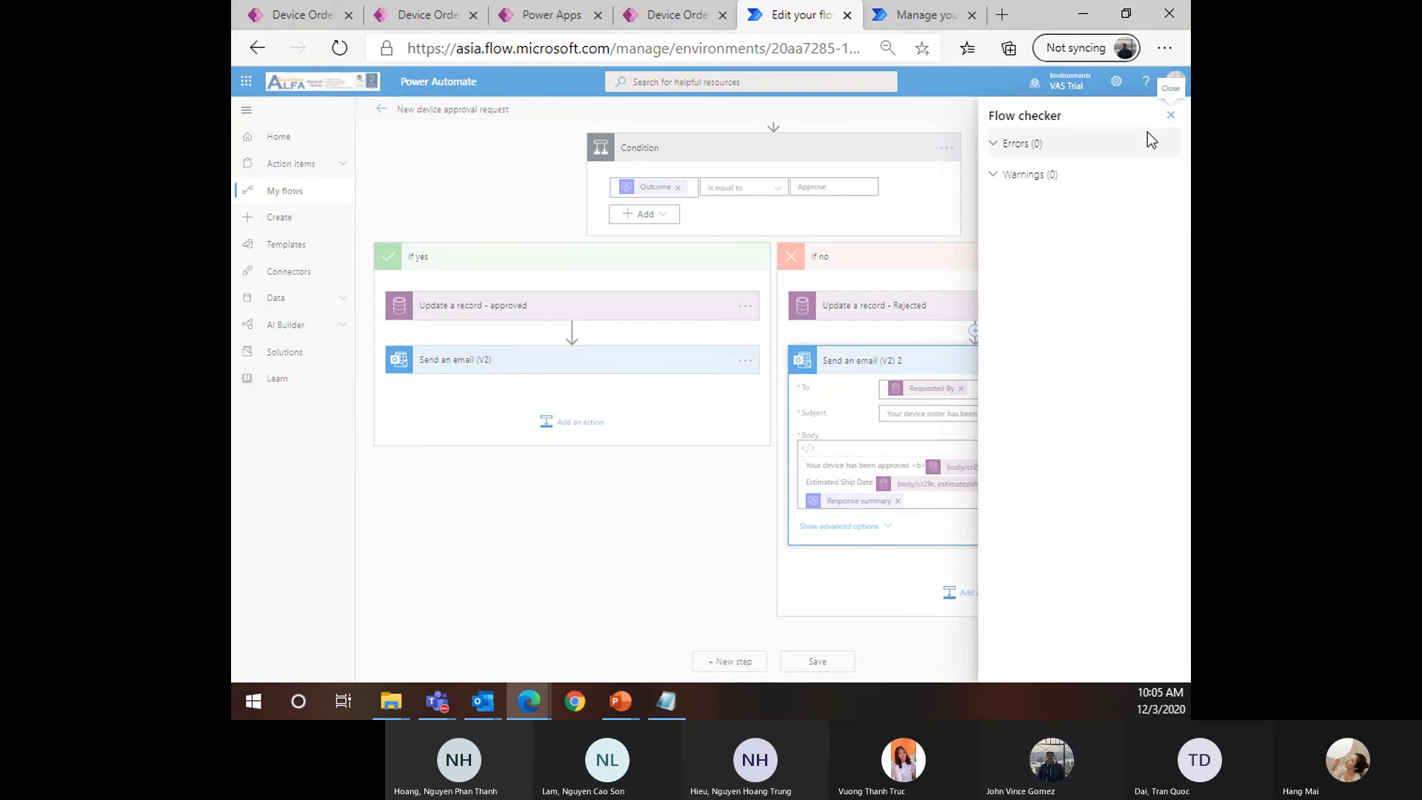
left_click(1170, 116)
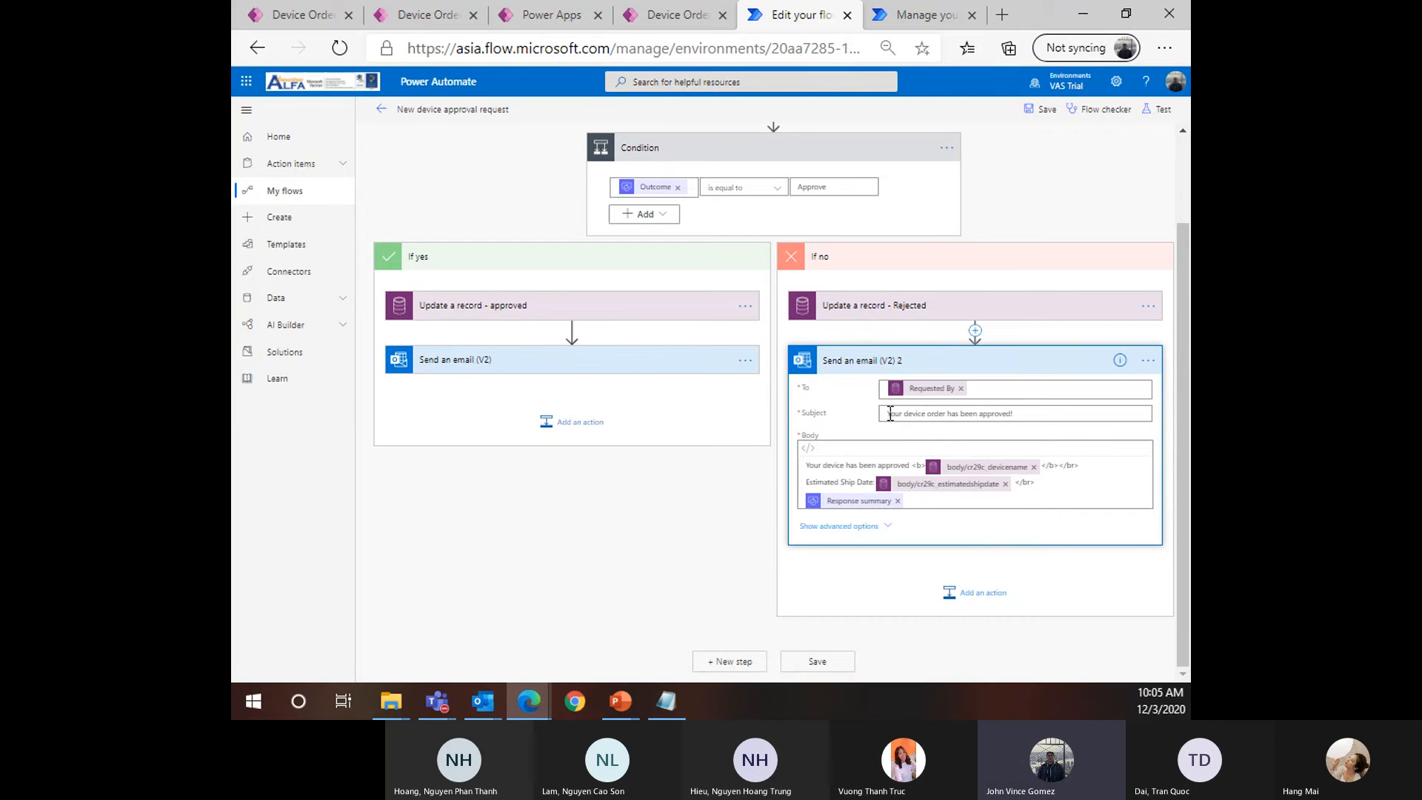
left_click_drag(888, 414, 1073, 420)
left_click(1073, 420)
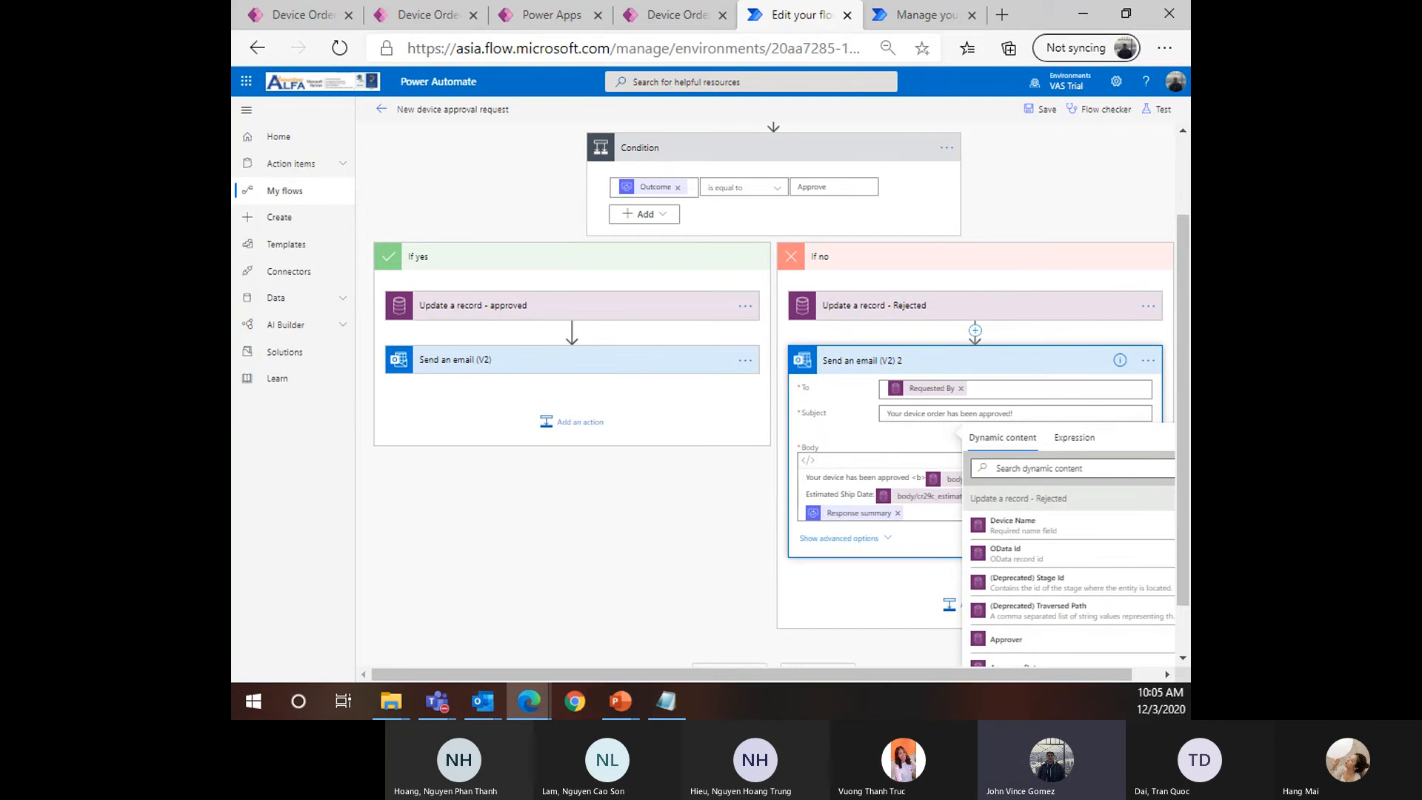
left_click_drag(1024, 414, 951, 414)
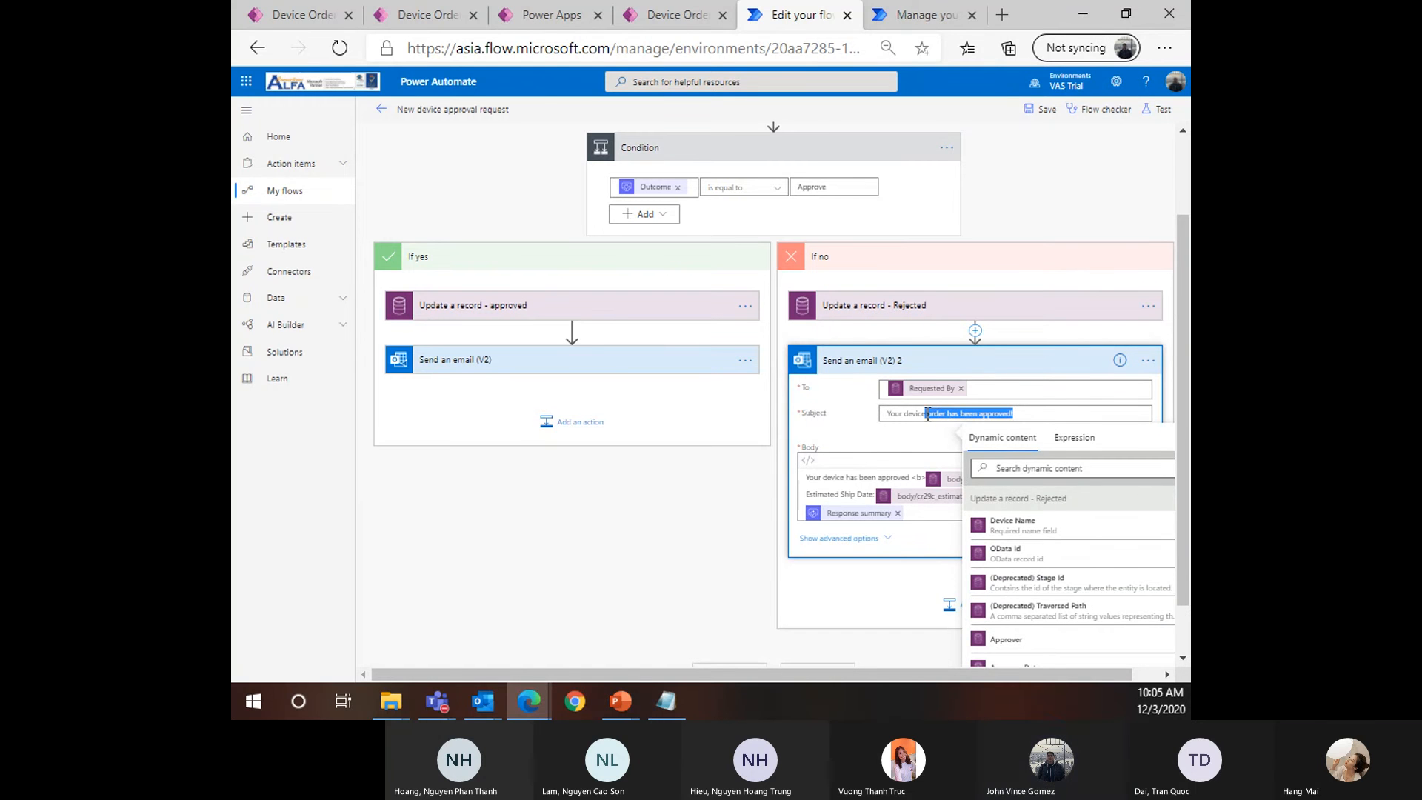
type("was")
key("BackSpace")
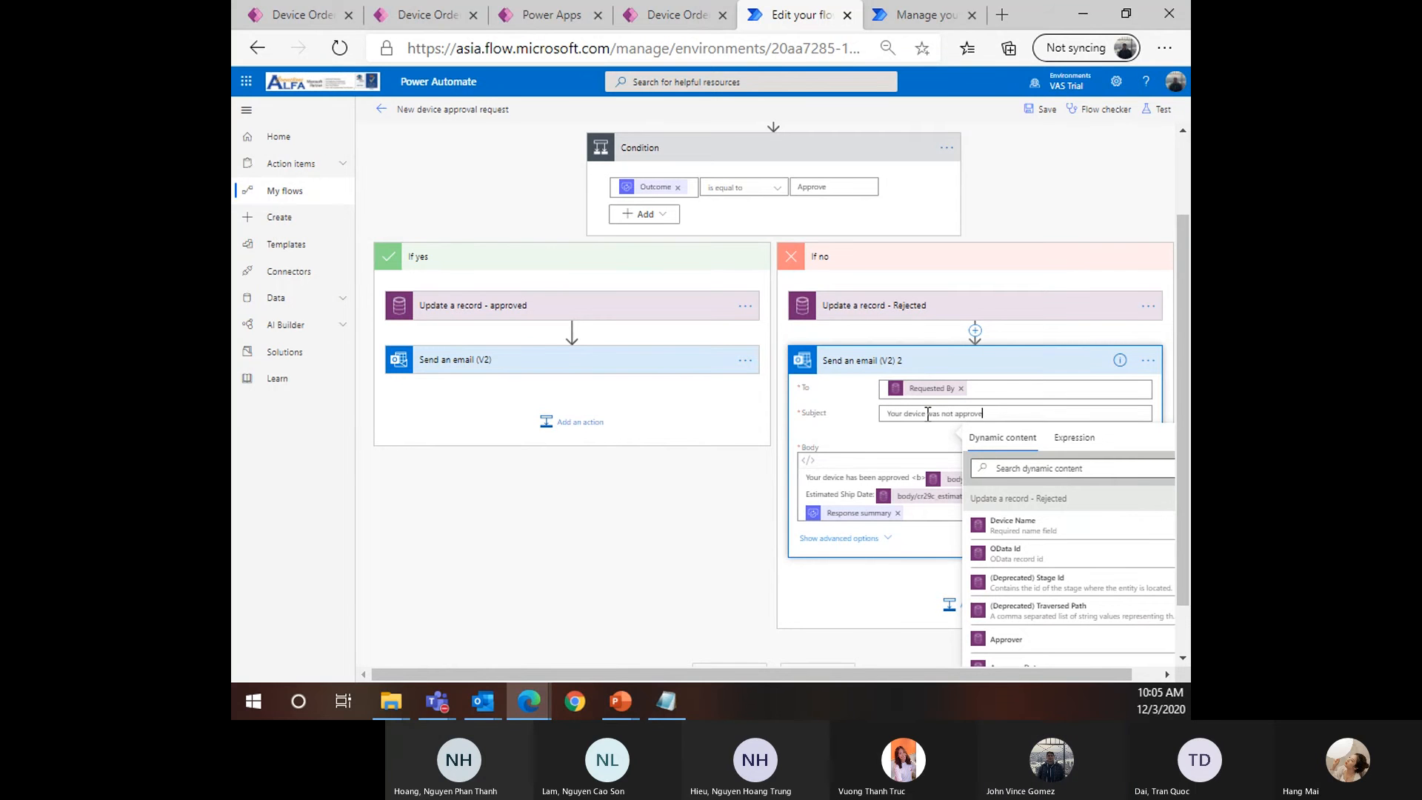
Replace the email body with 'Sorry your request for' plus the Device Name token
key("ctrl+plus")
key("ctrl+plus")
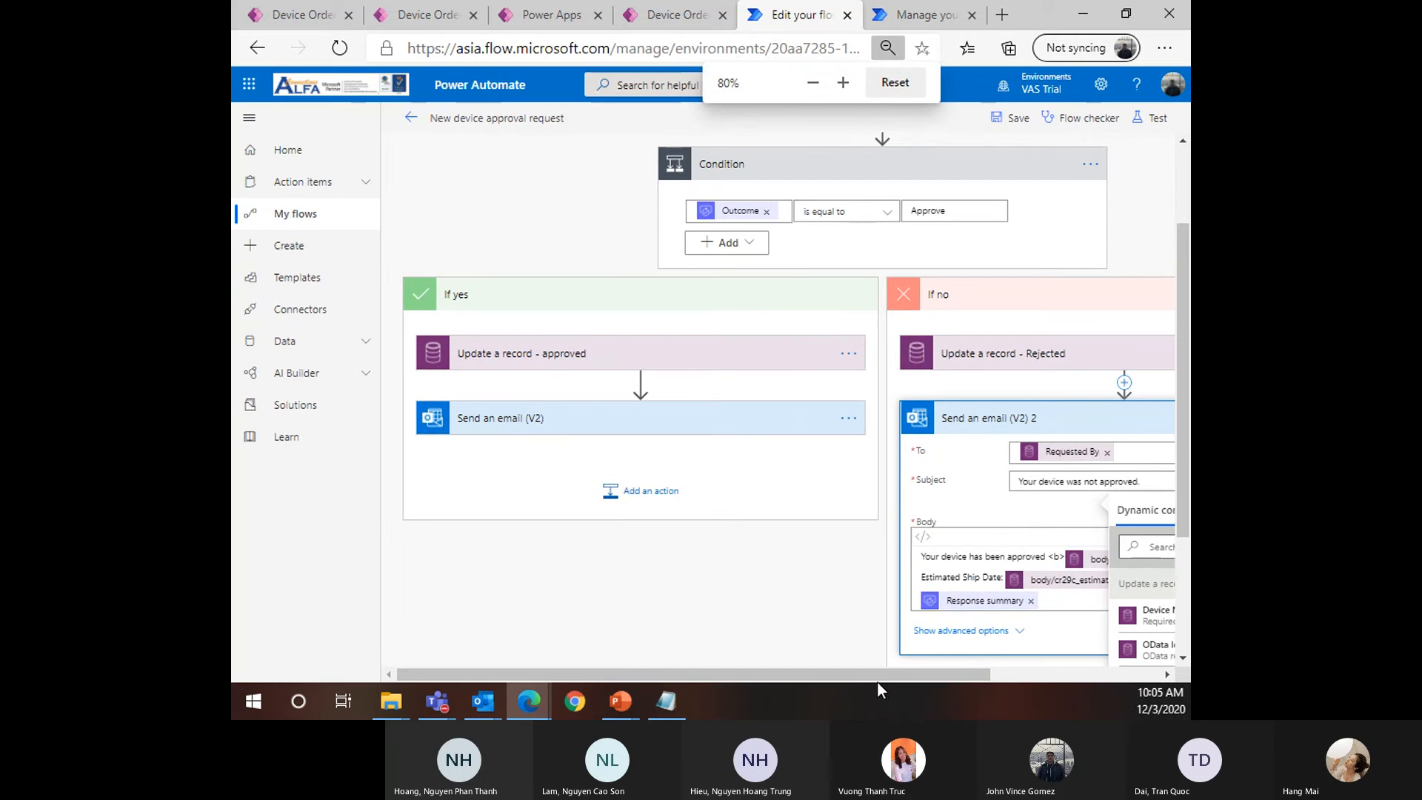
left_click_drag(878, 675, 1085, 673)
scroll(1044, 544, "down", 2)
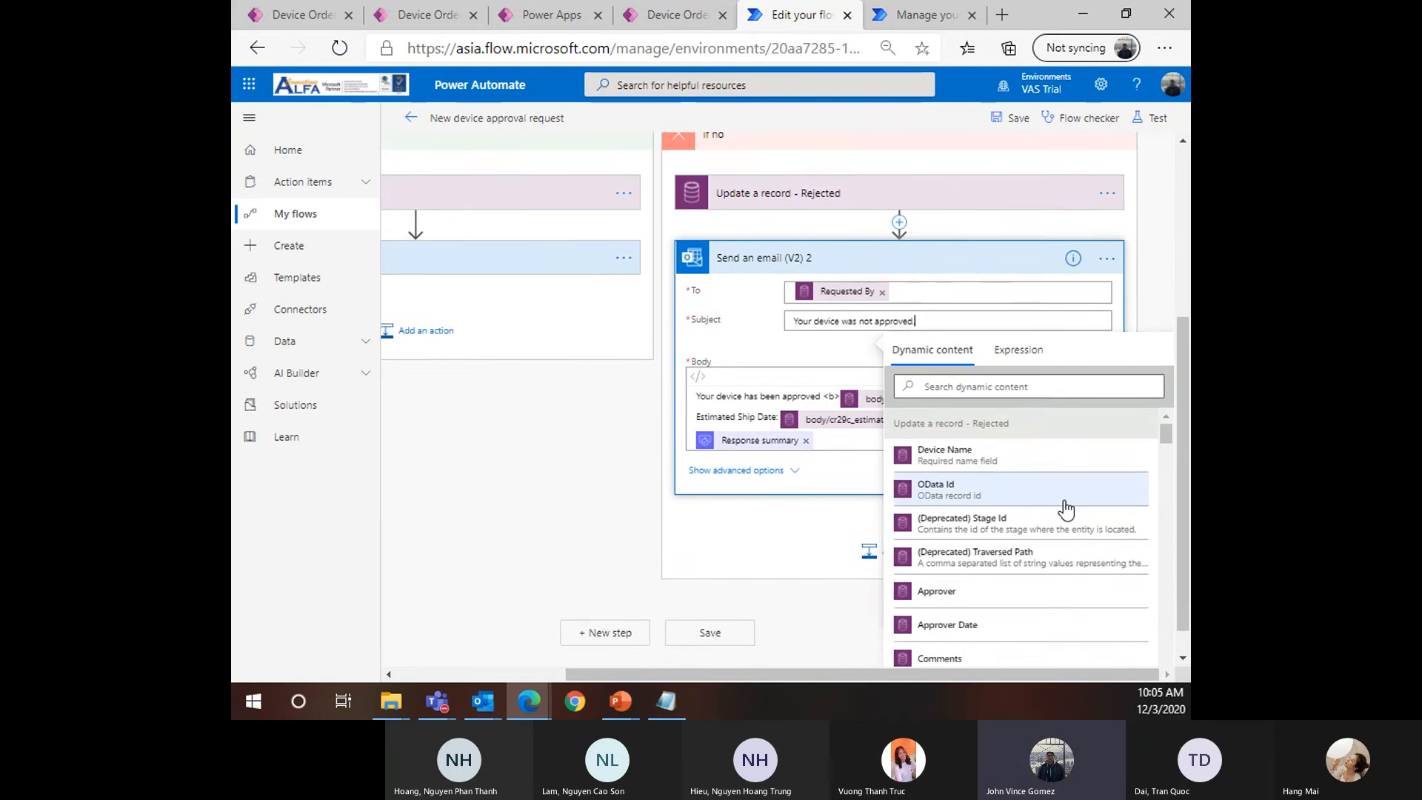
left_click(790, 540)
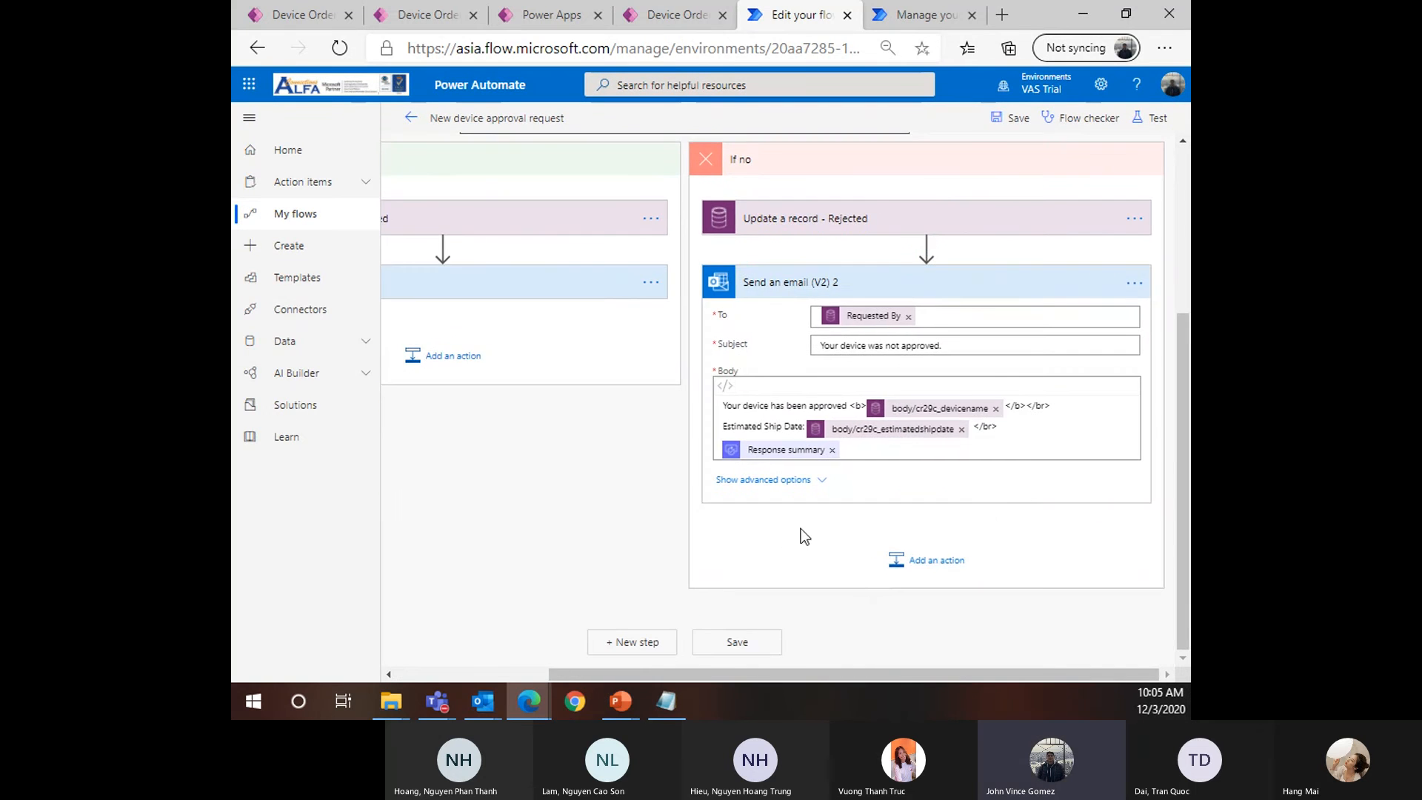
left_click(996, 409)
left_click(961, 428)
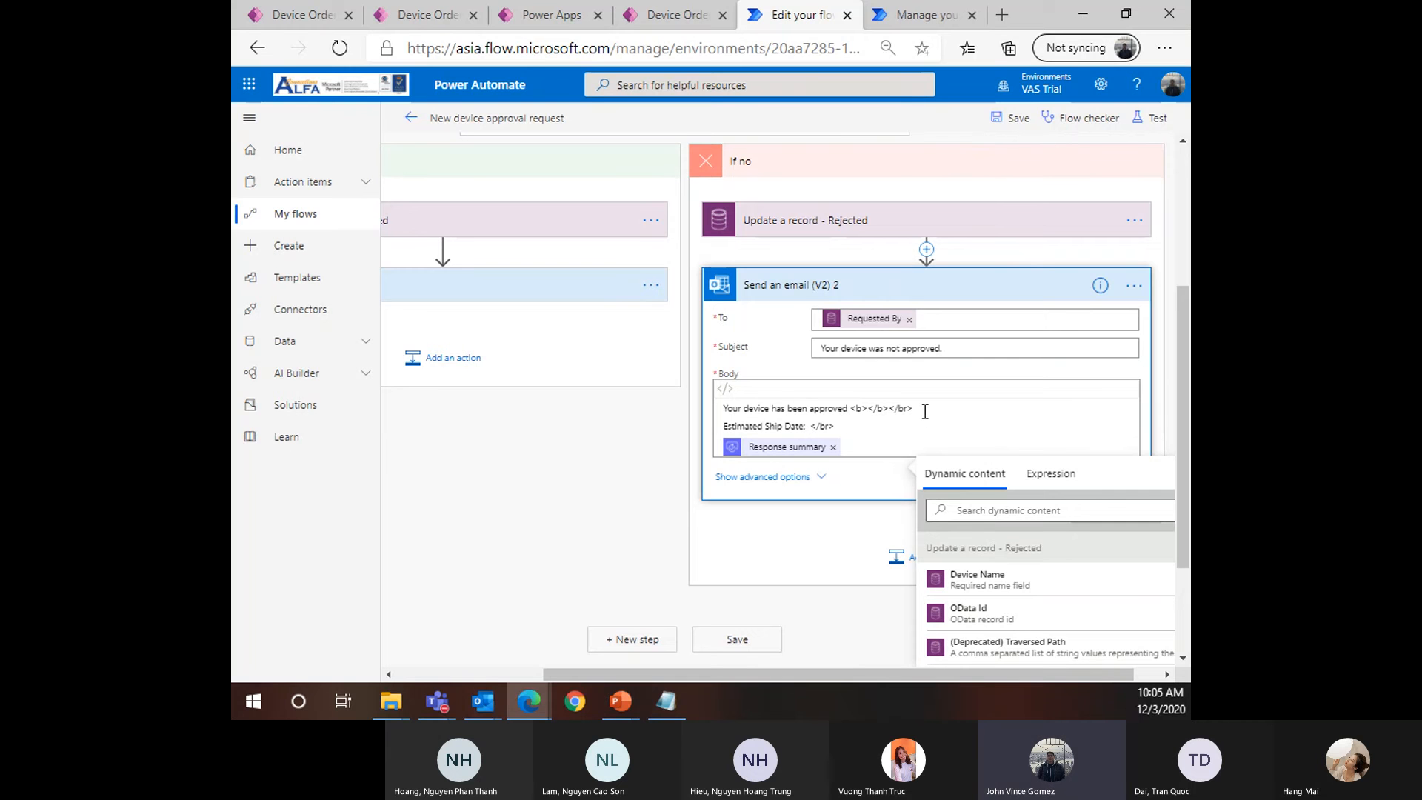
left_click_drag(879, 440, 722, 408)
key("BackSpace")
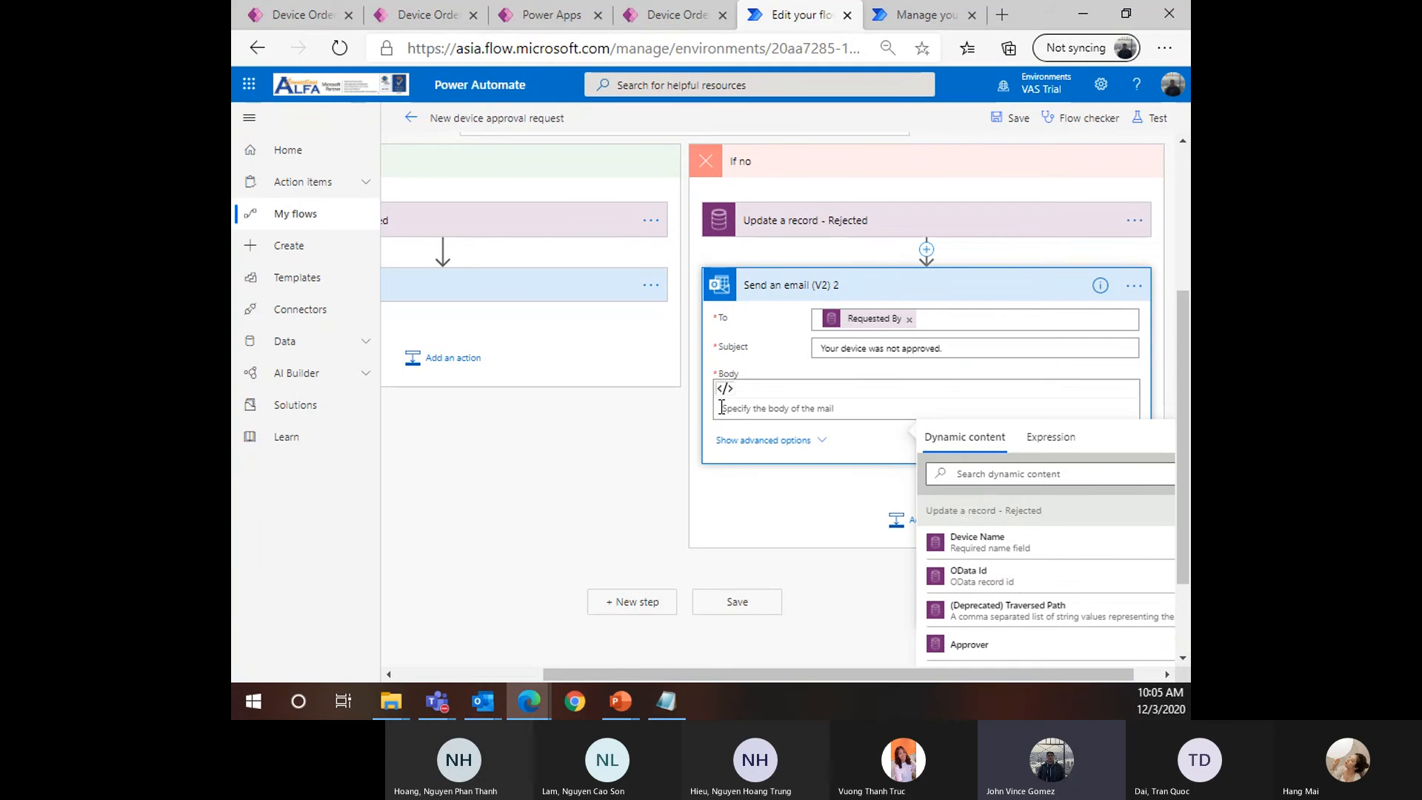
type("Sorry")
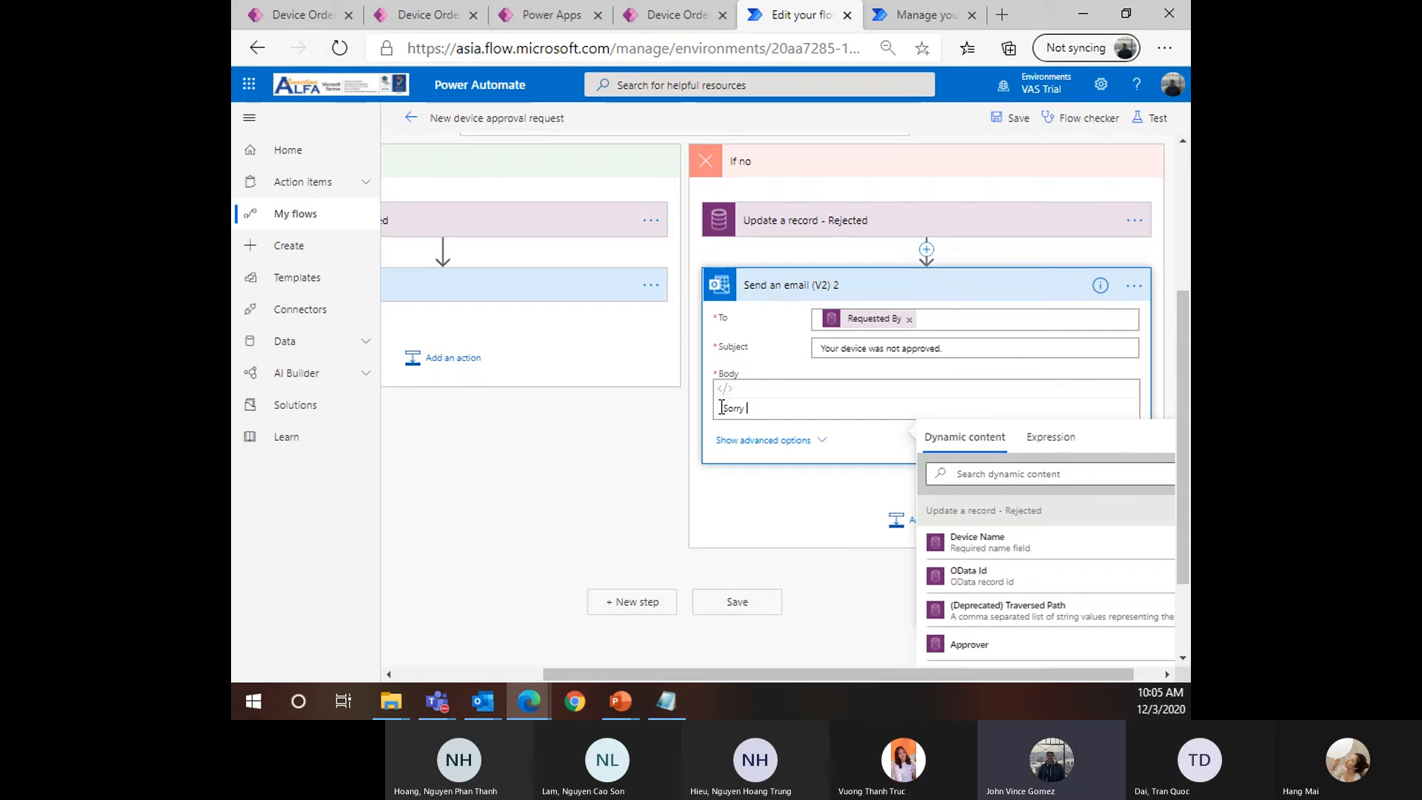
type(" your reque")
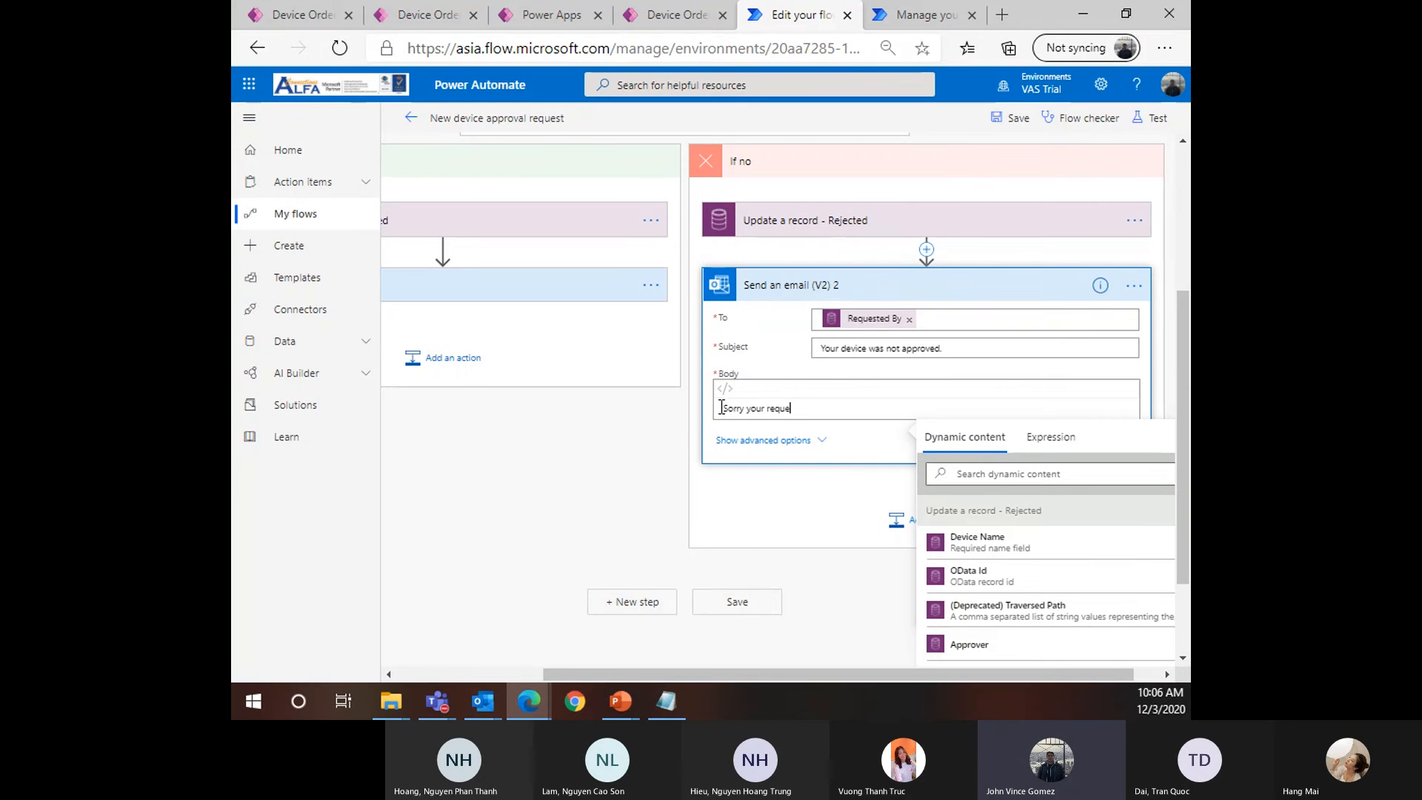
type("st for")
left_click(978, 542)
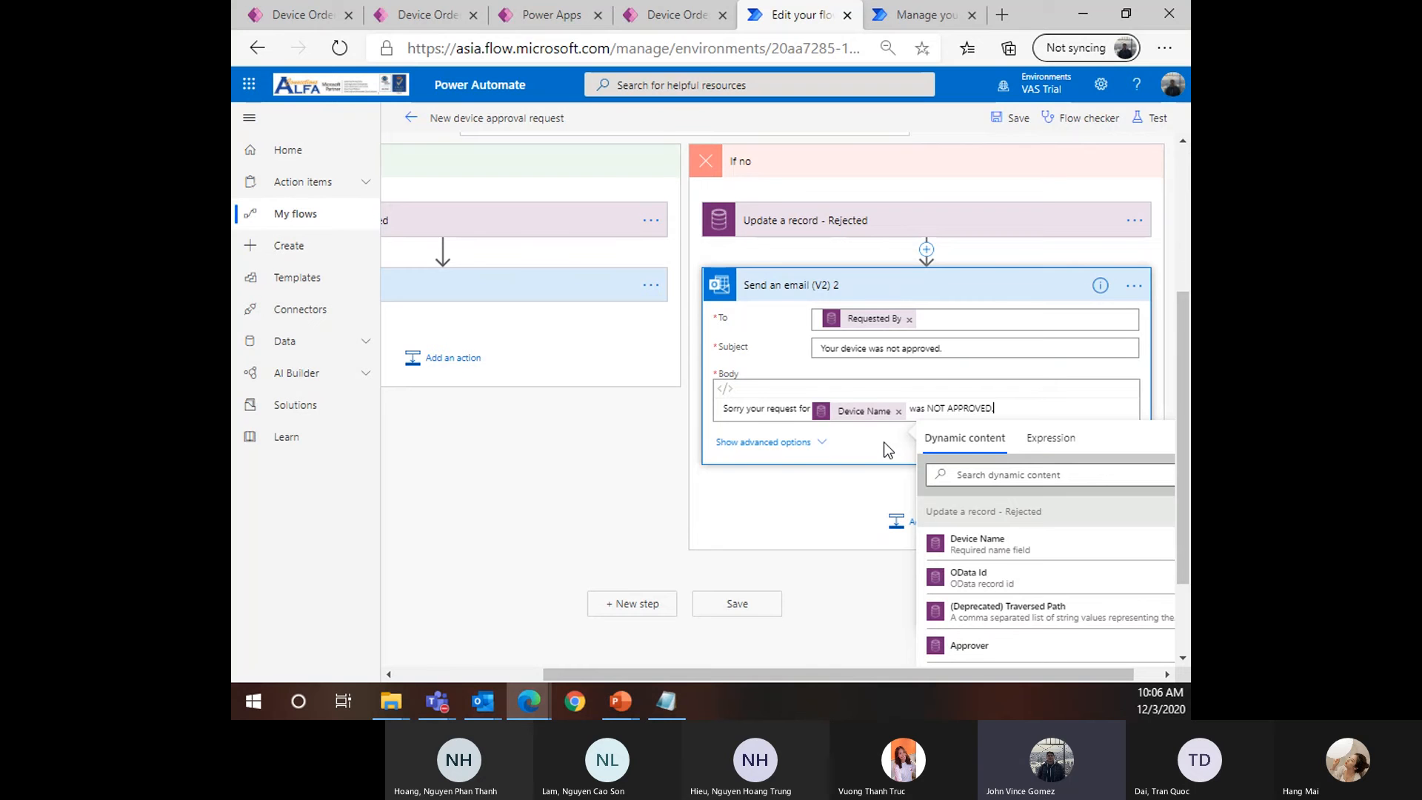
type(".")
Add the Response summary token on a new line of the email body
left_click(979, 493)
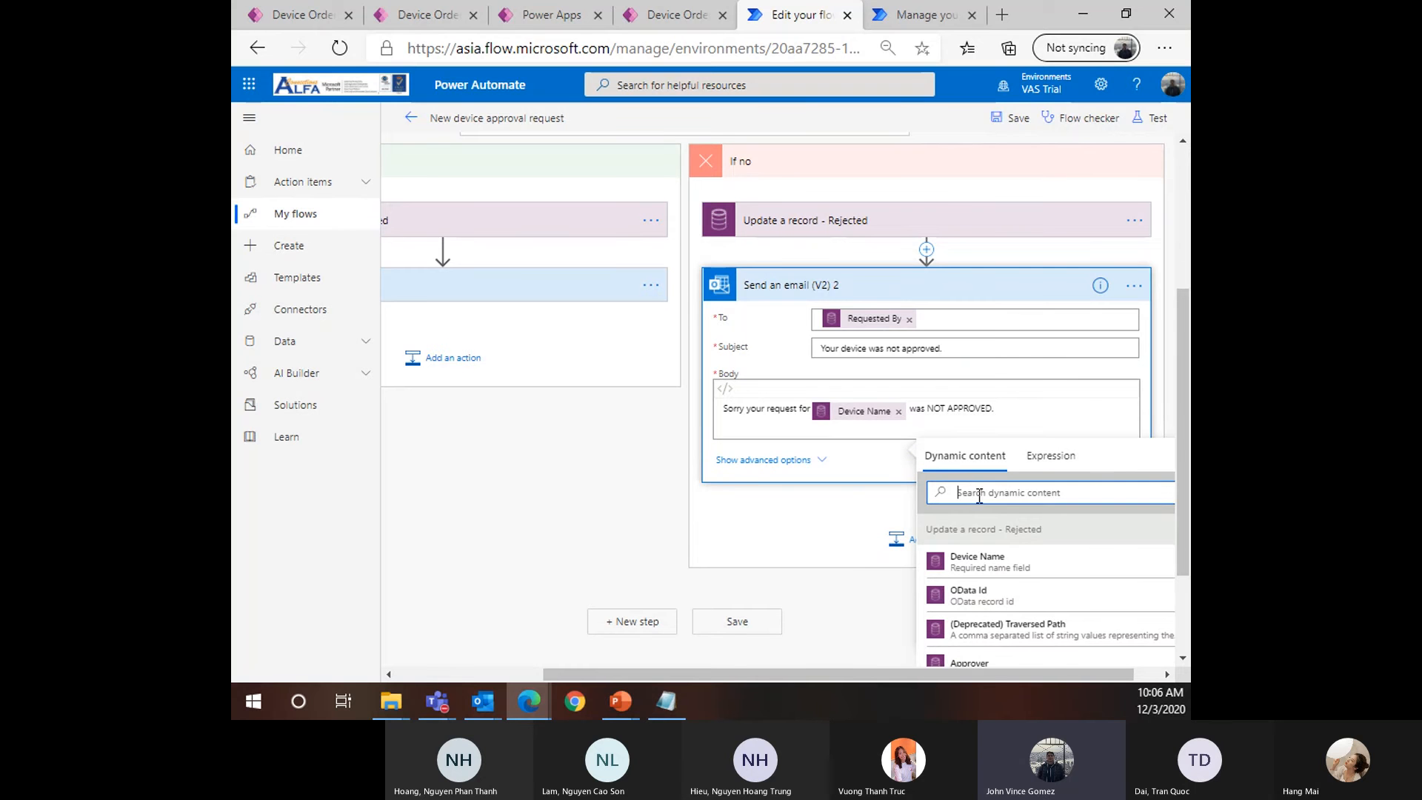
type("Rep")
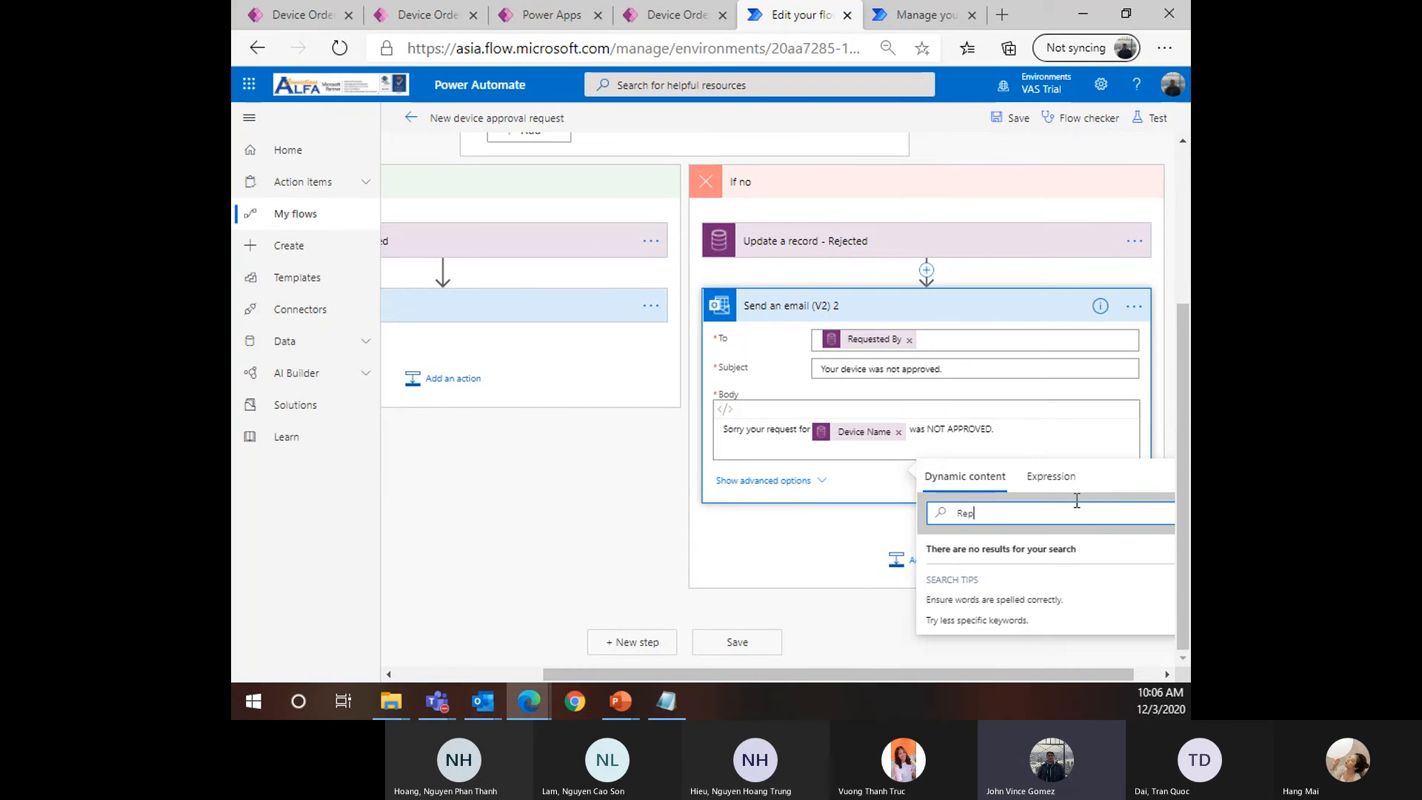
key("BackSpace")
type("spo")
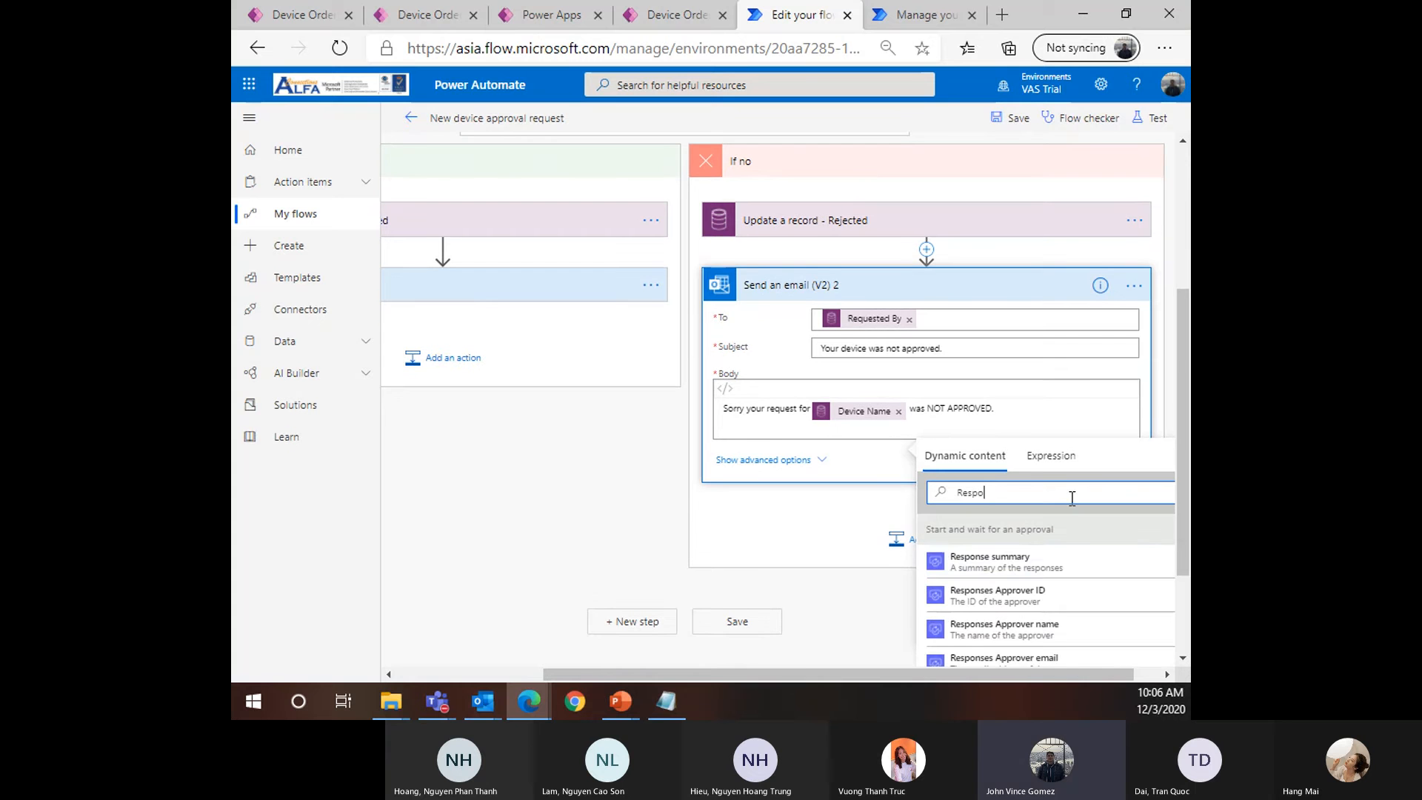
left_click(1034, 563)
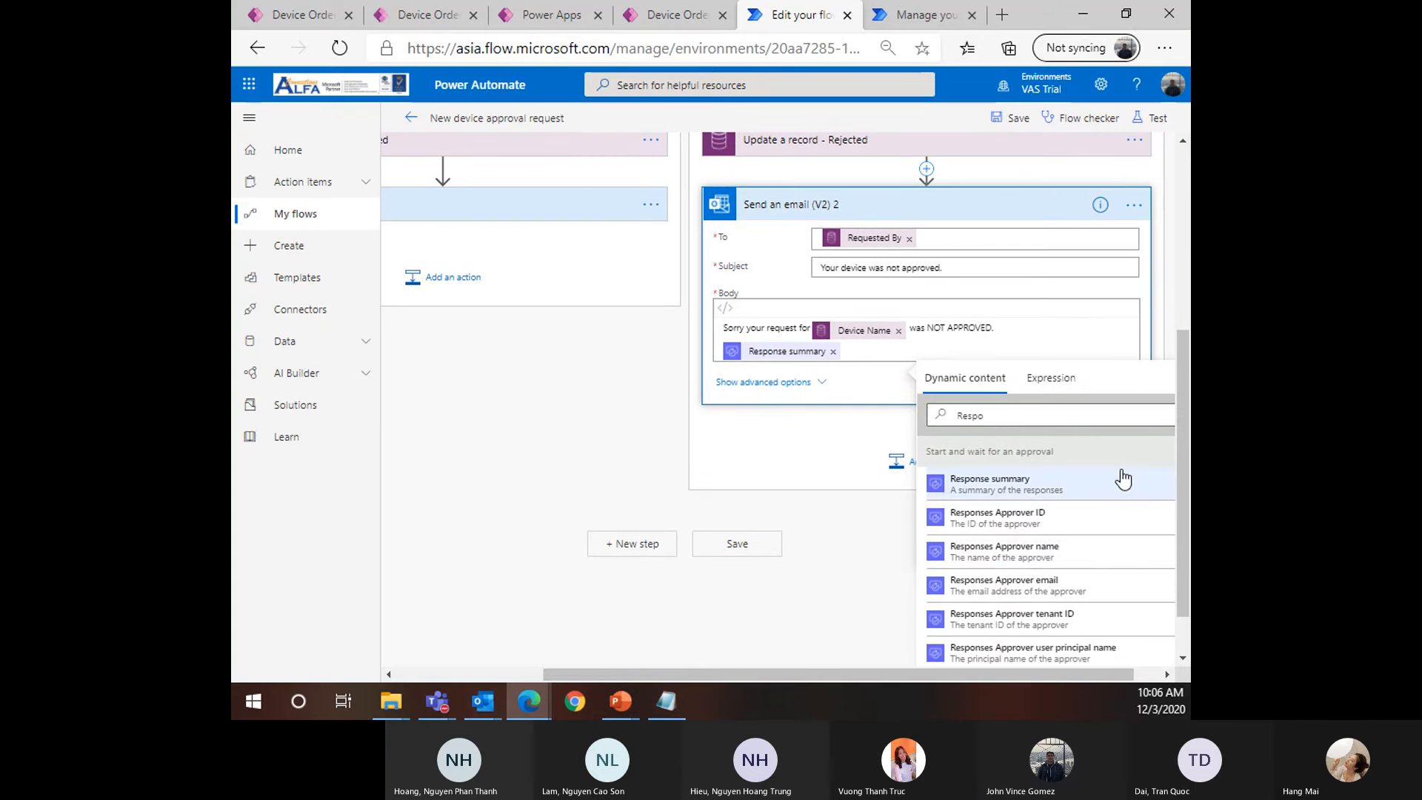
left_click_drag(909, 673, 952, 672)
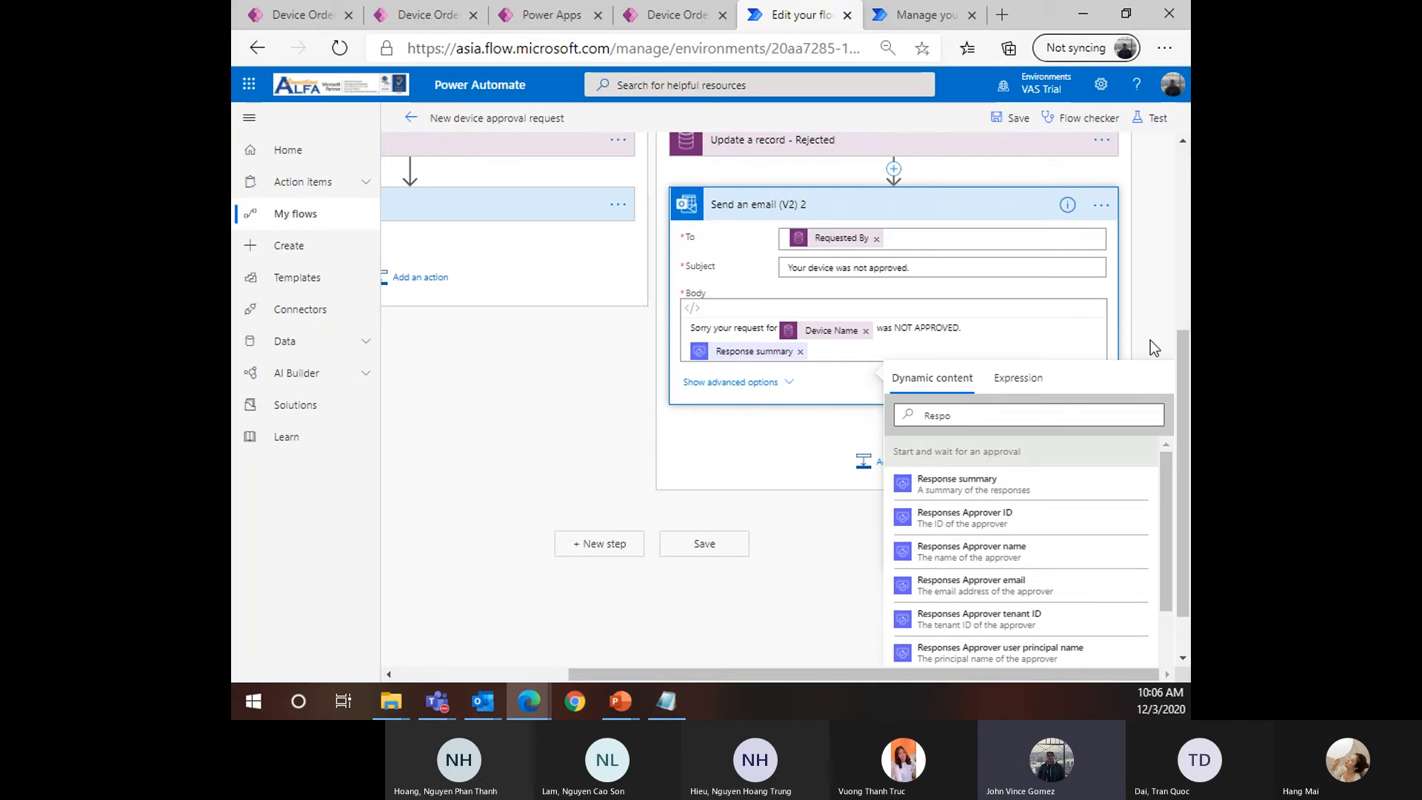
left_click(1122, 344)
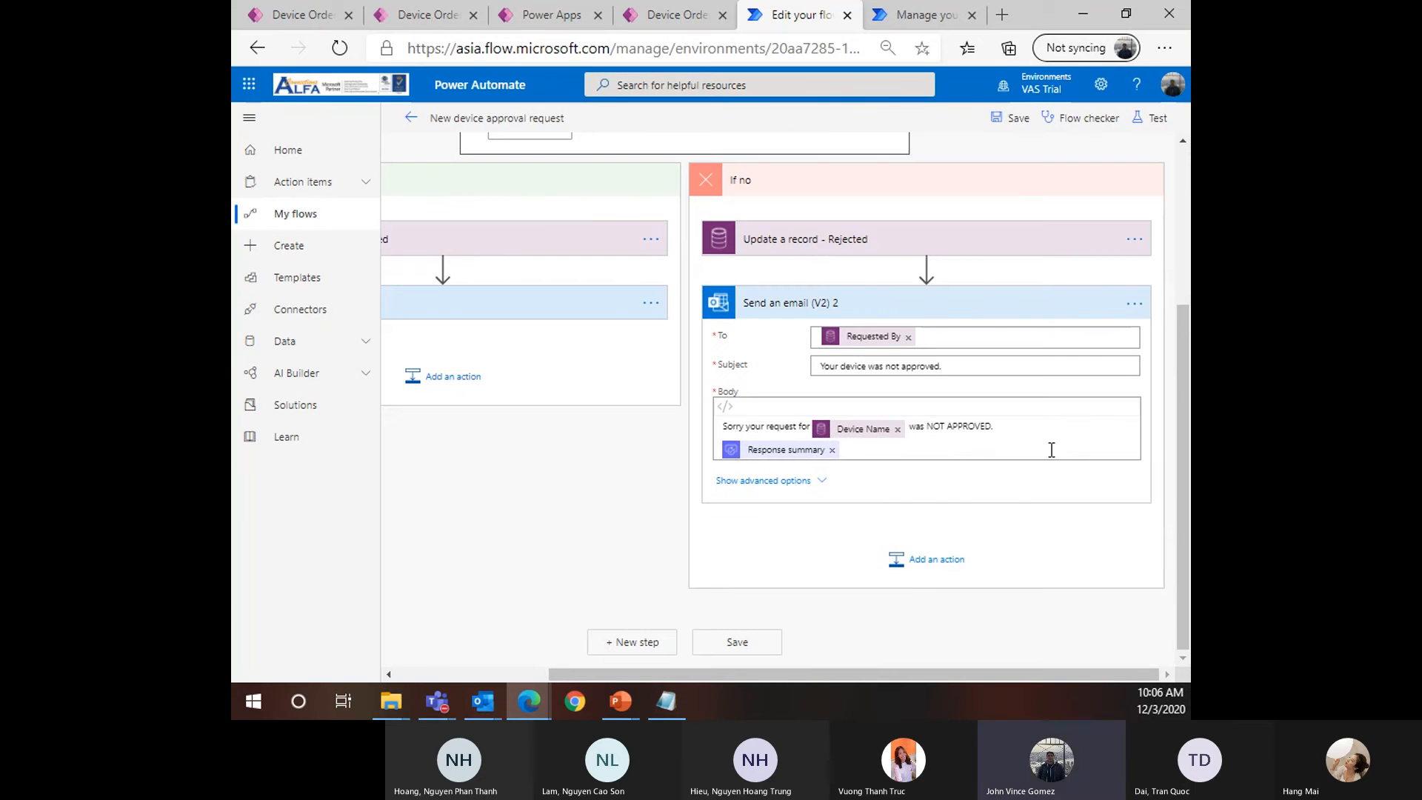
Save the flow and inspect the InvalidTemplate error about the email's Requested By token
left_click(874, 449)
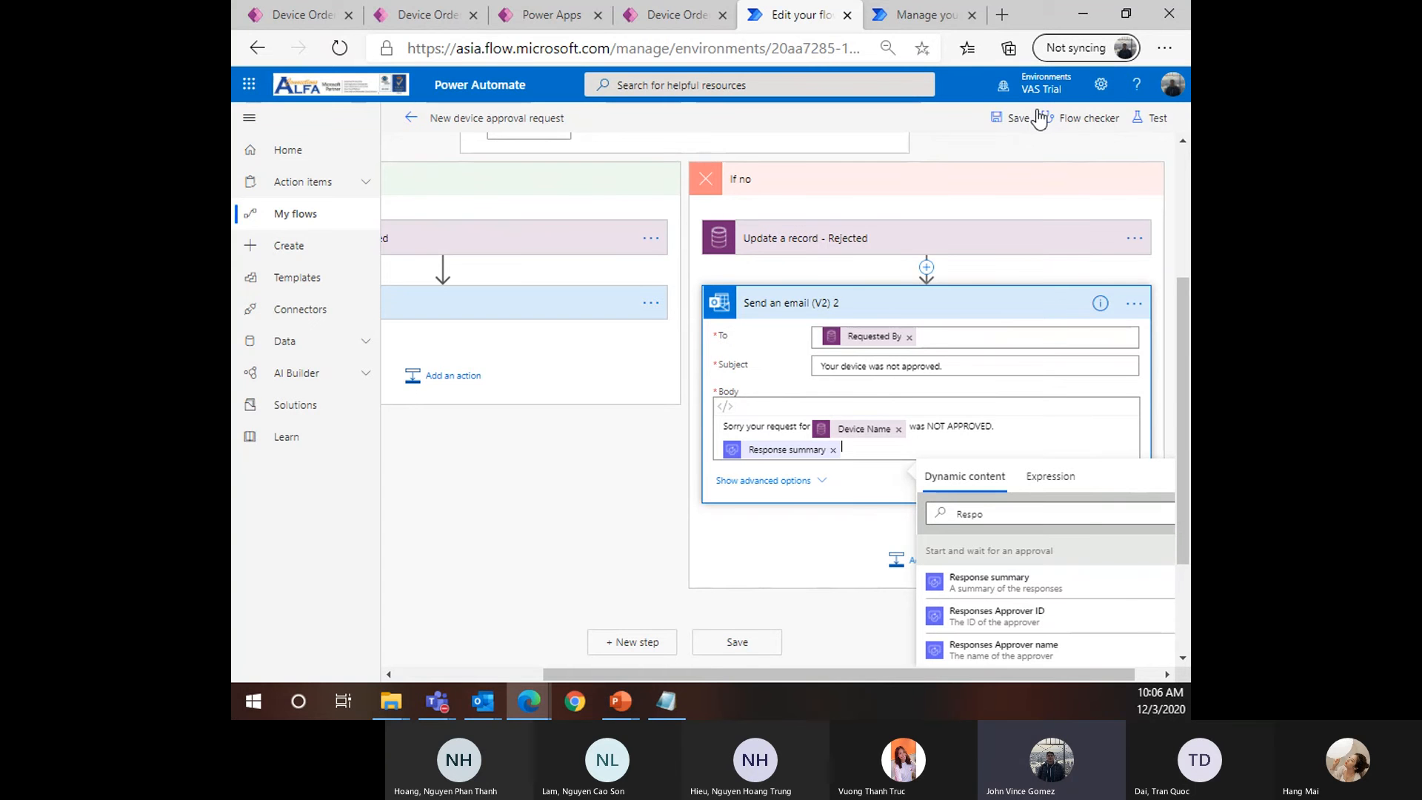
left_click(1015, 114)
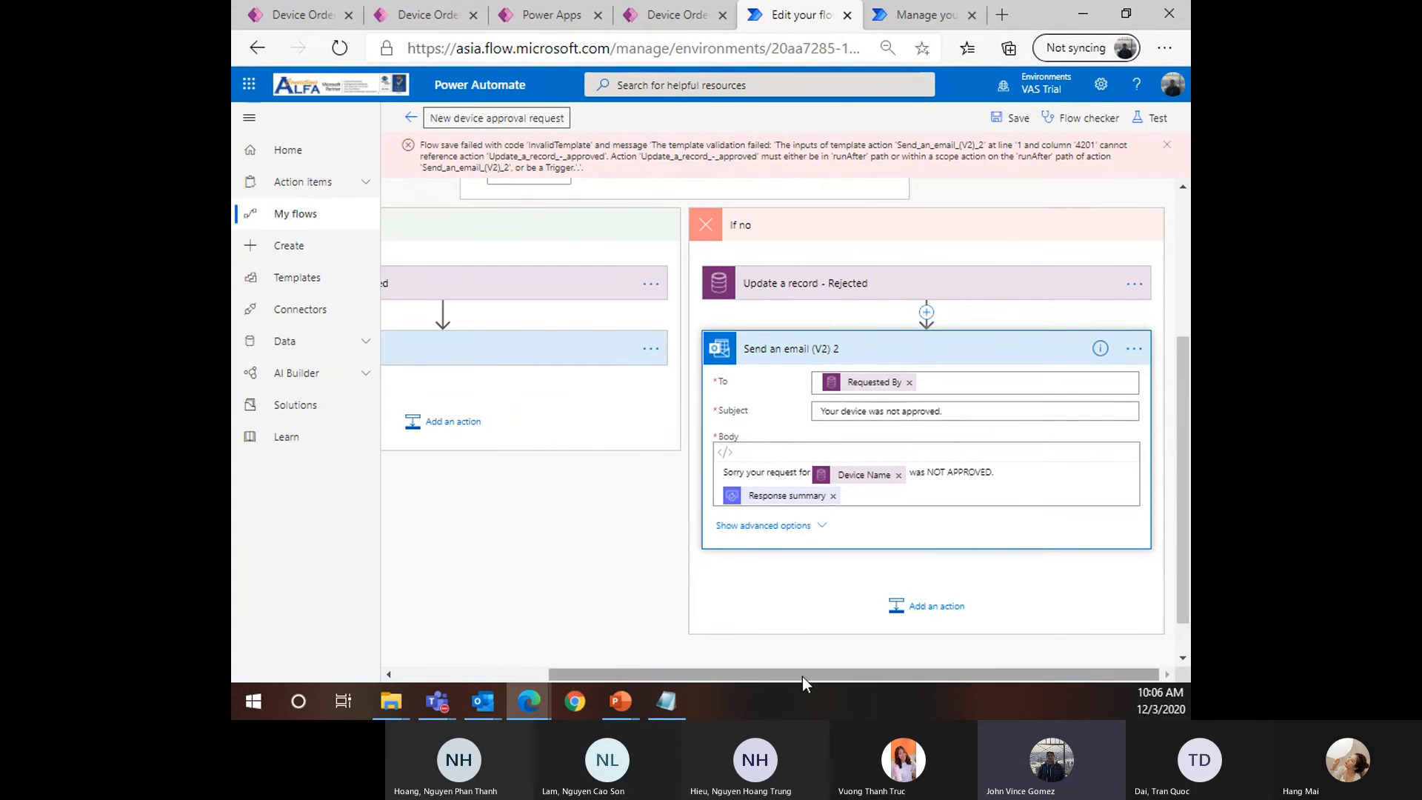
key("ctrl+minus")
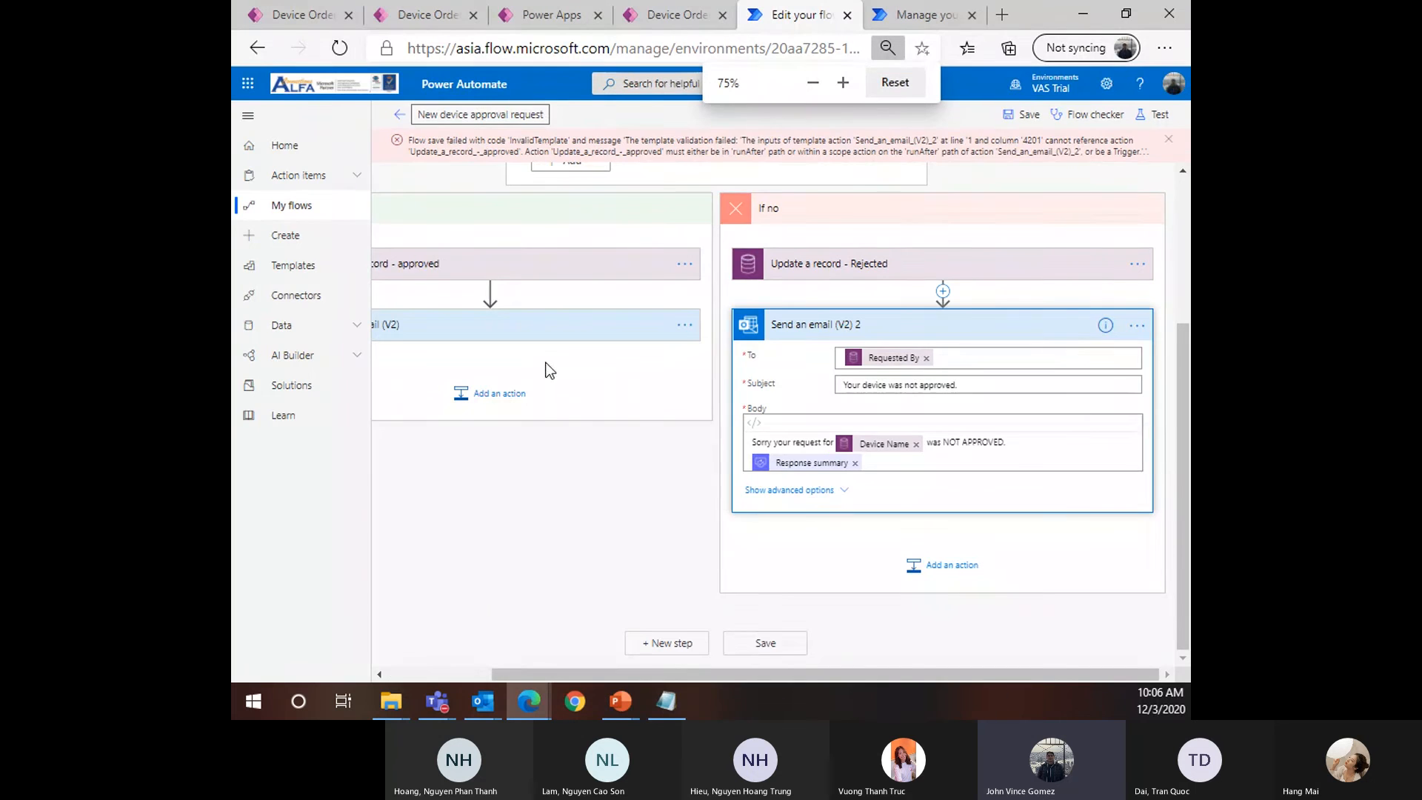
key("ctrl+minus")
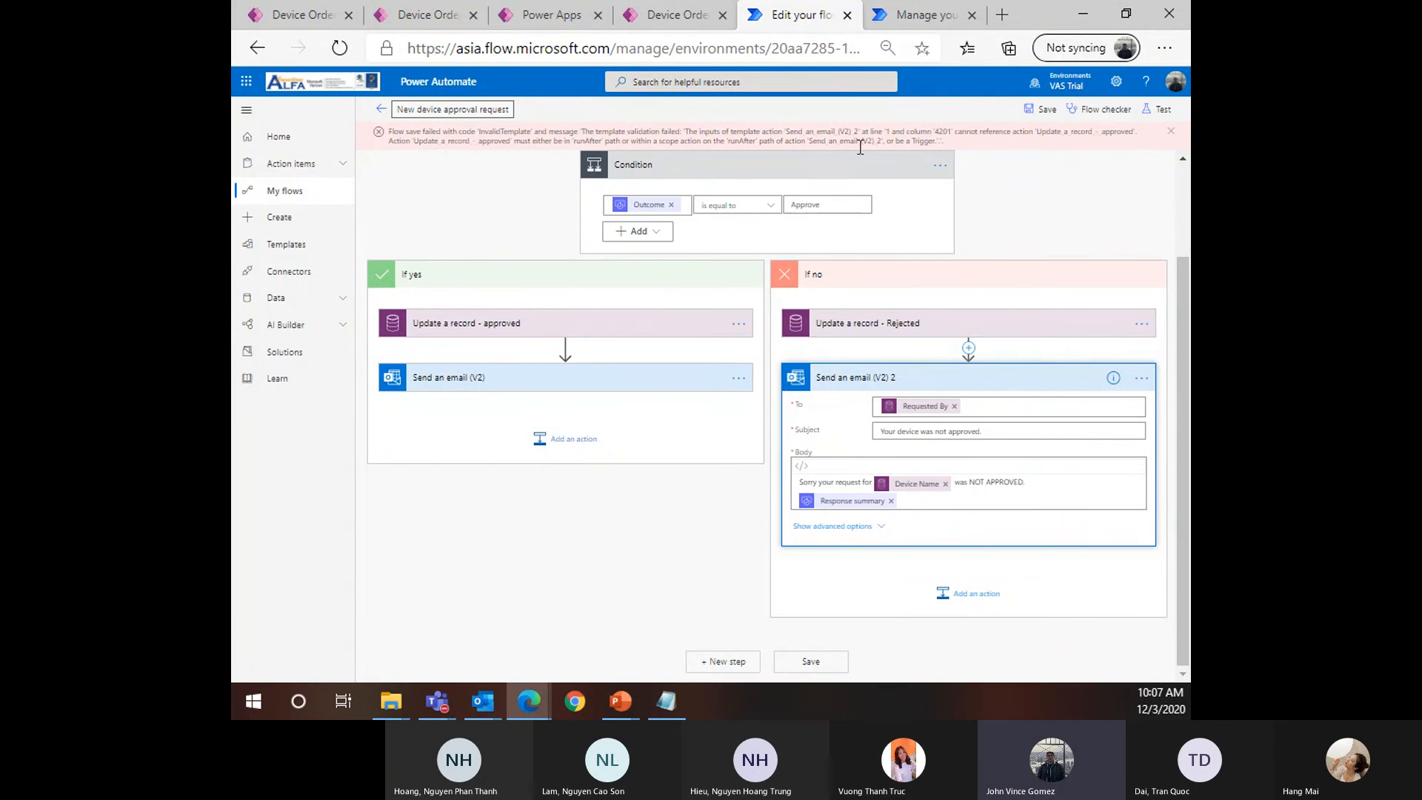
key("ctrl+plus")
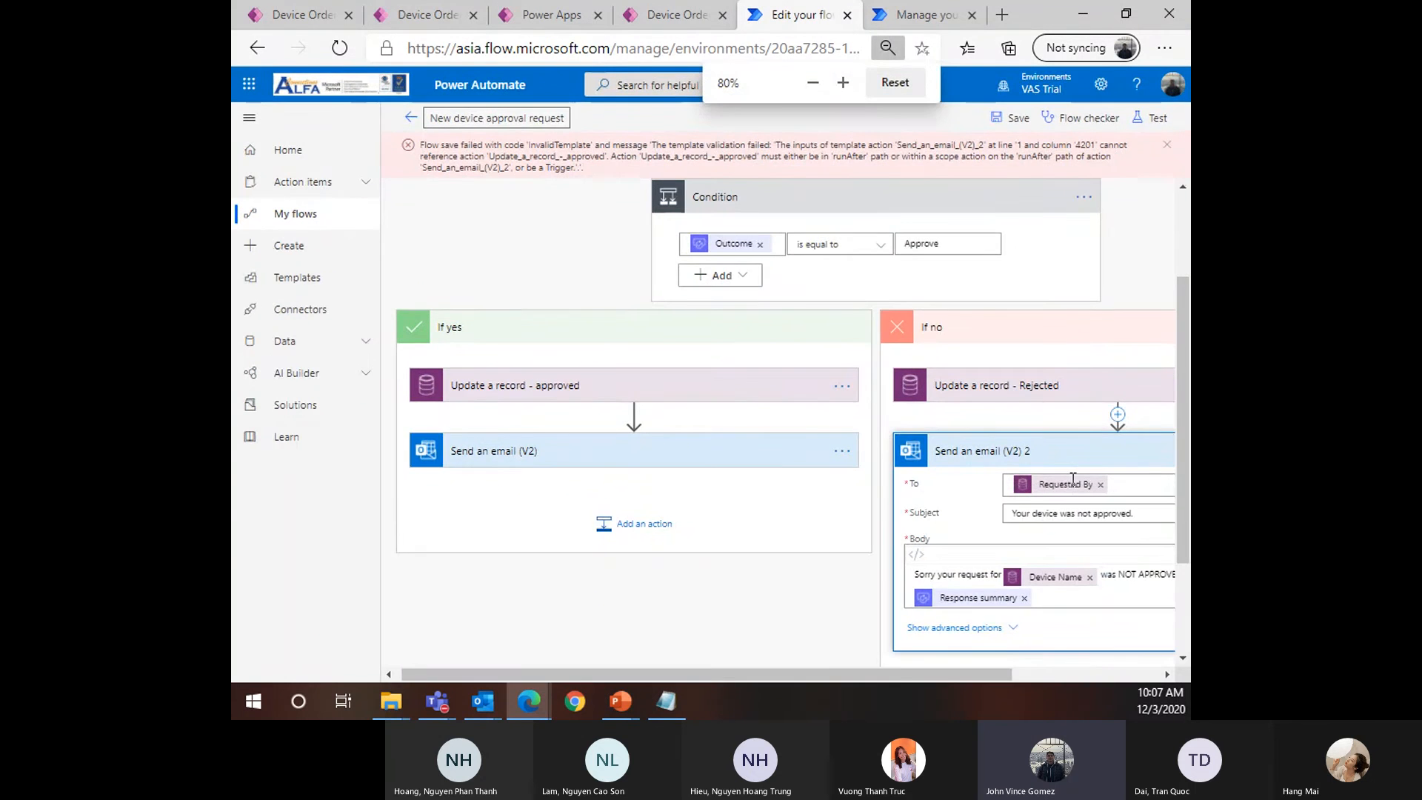
left_click_drag(937, 668, 1155, 677)
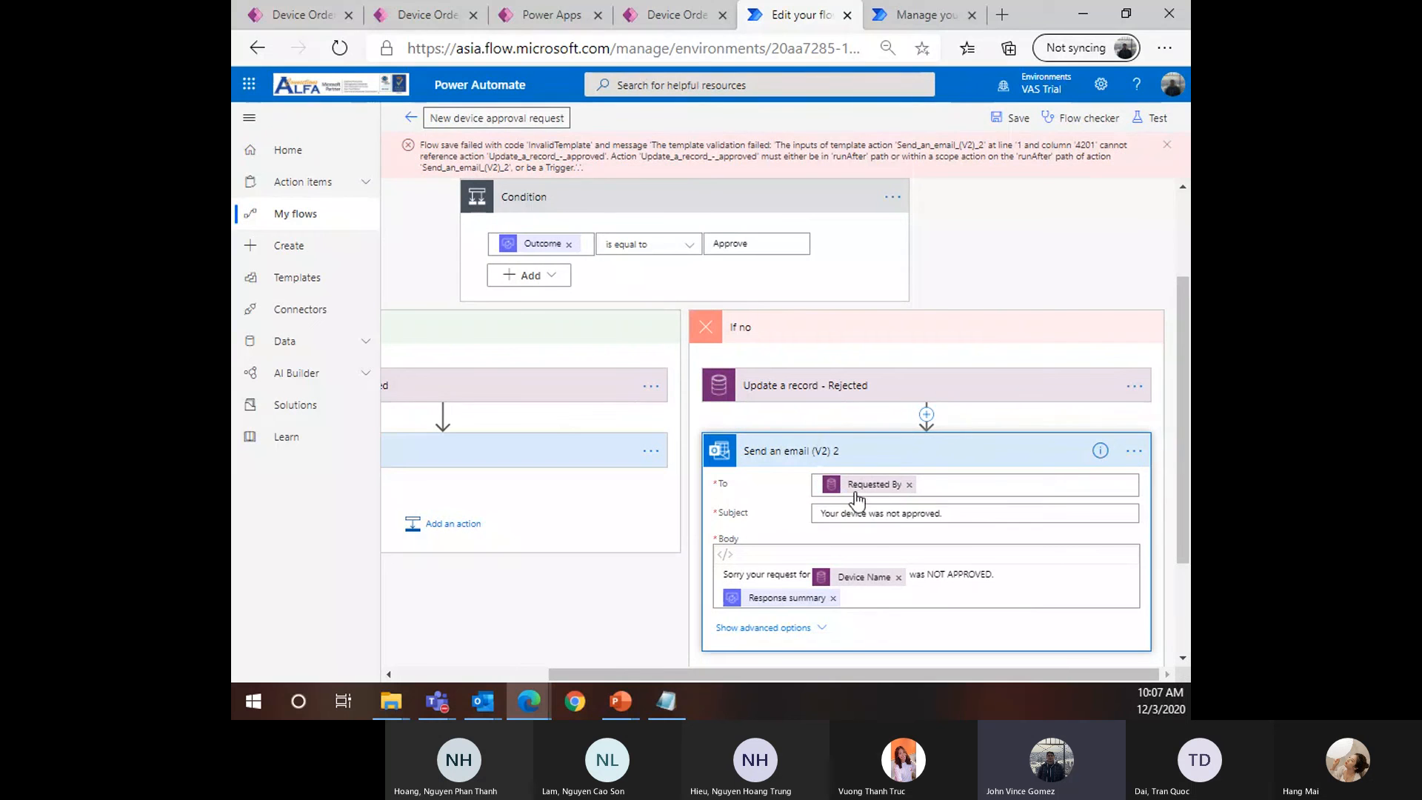
mouse_move(865, 487)
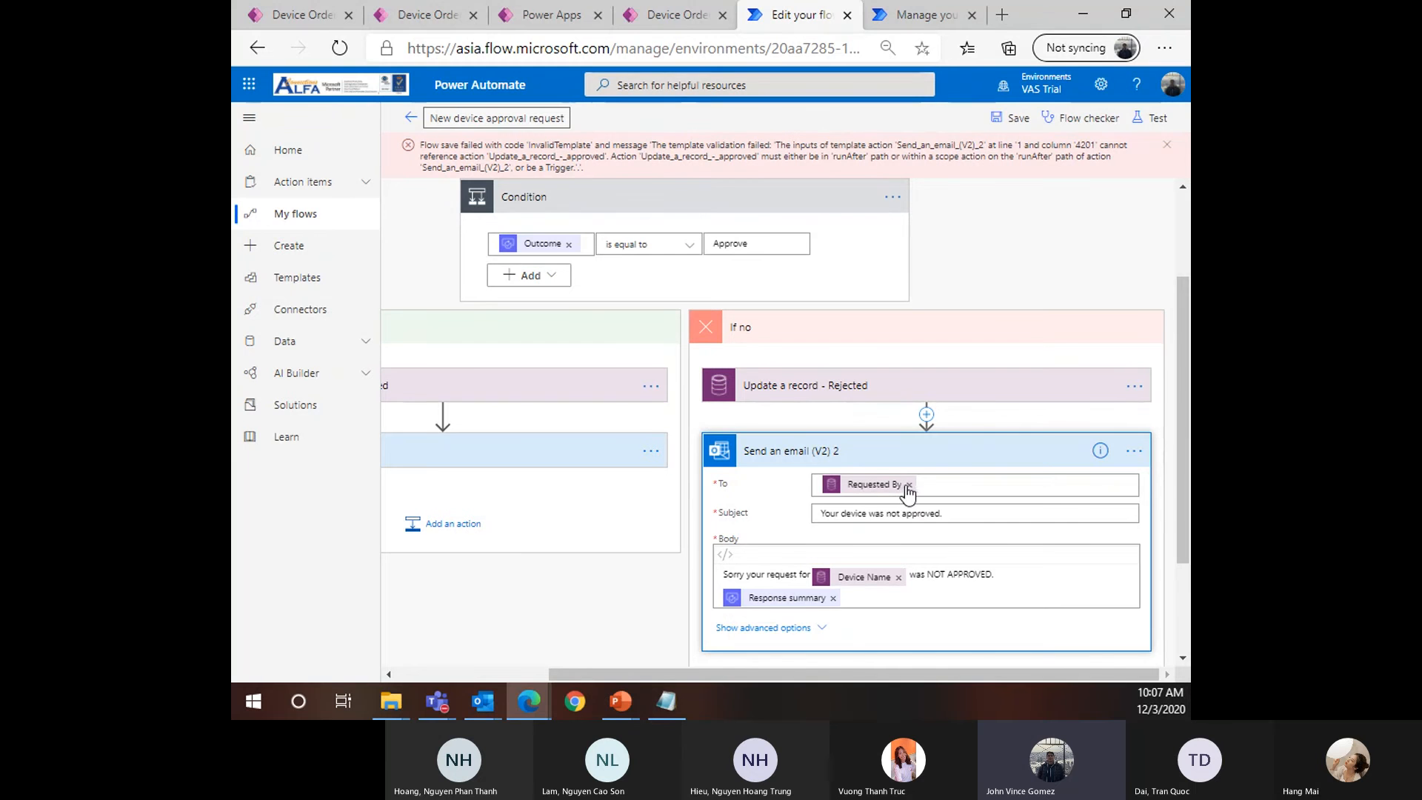
Replace the email's To value with Requested By from 'Update a record - Rejected'
left_click(909, 485)
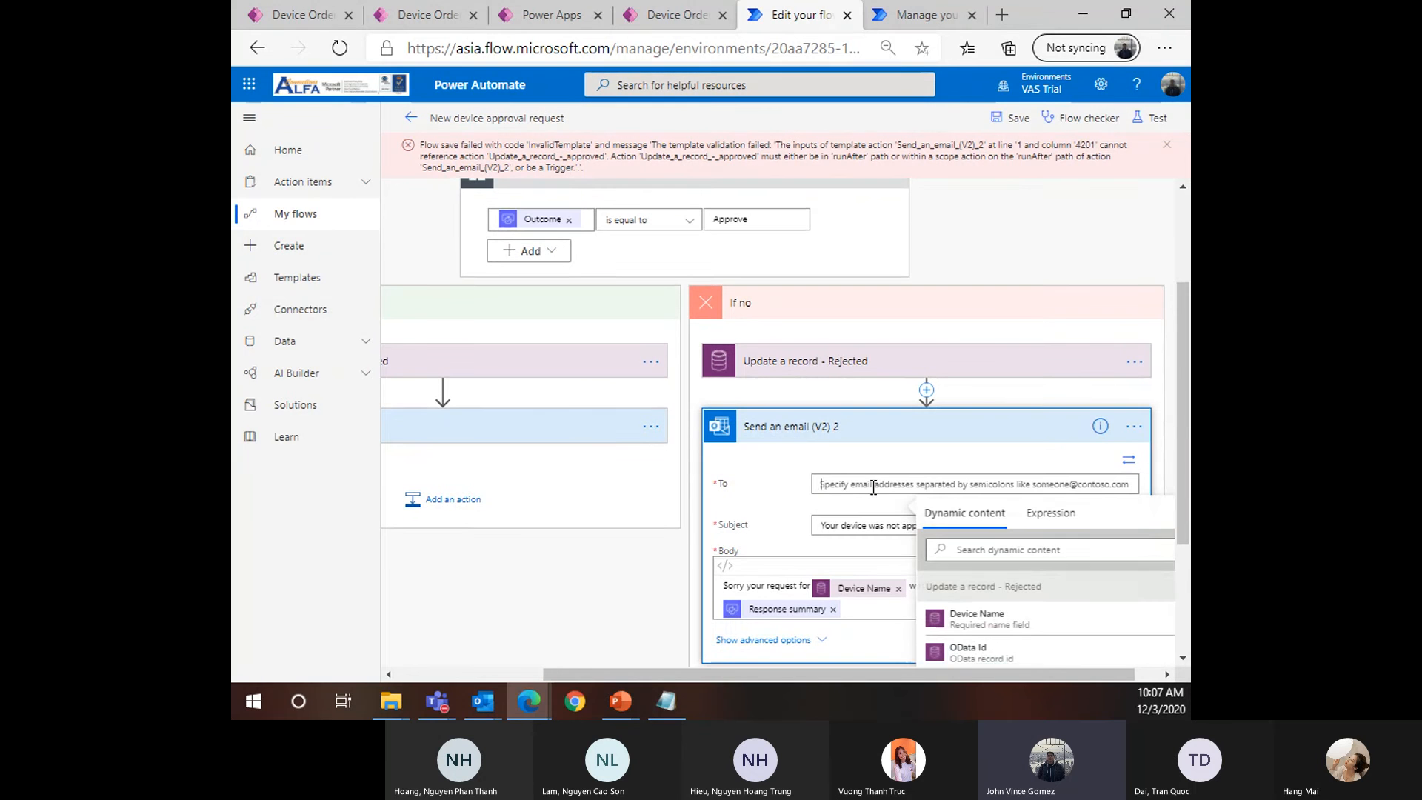
scroll(819, 446, "down", 1)
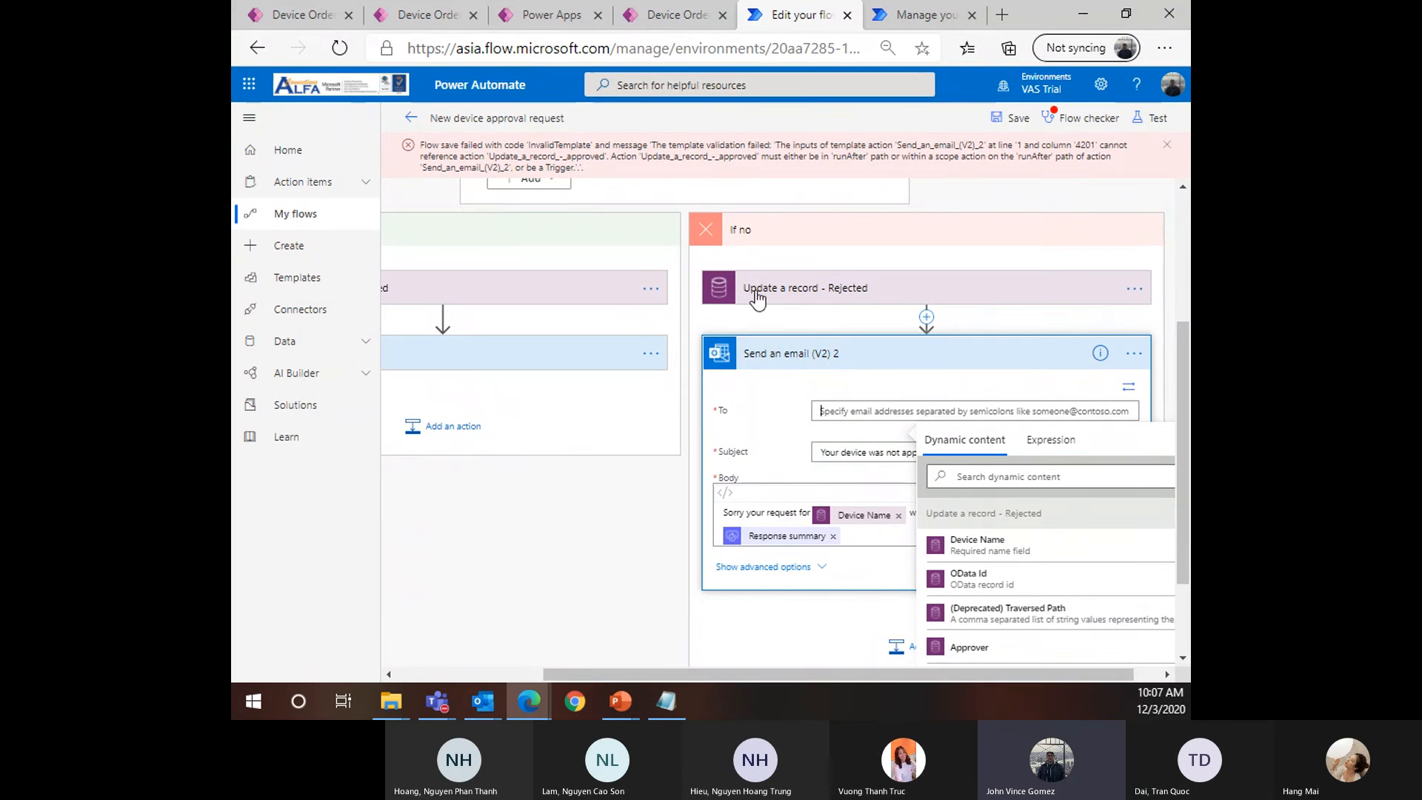
left_click(989, 477)
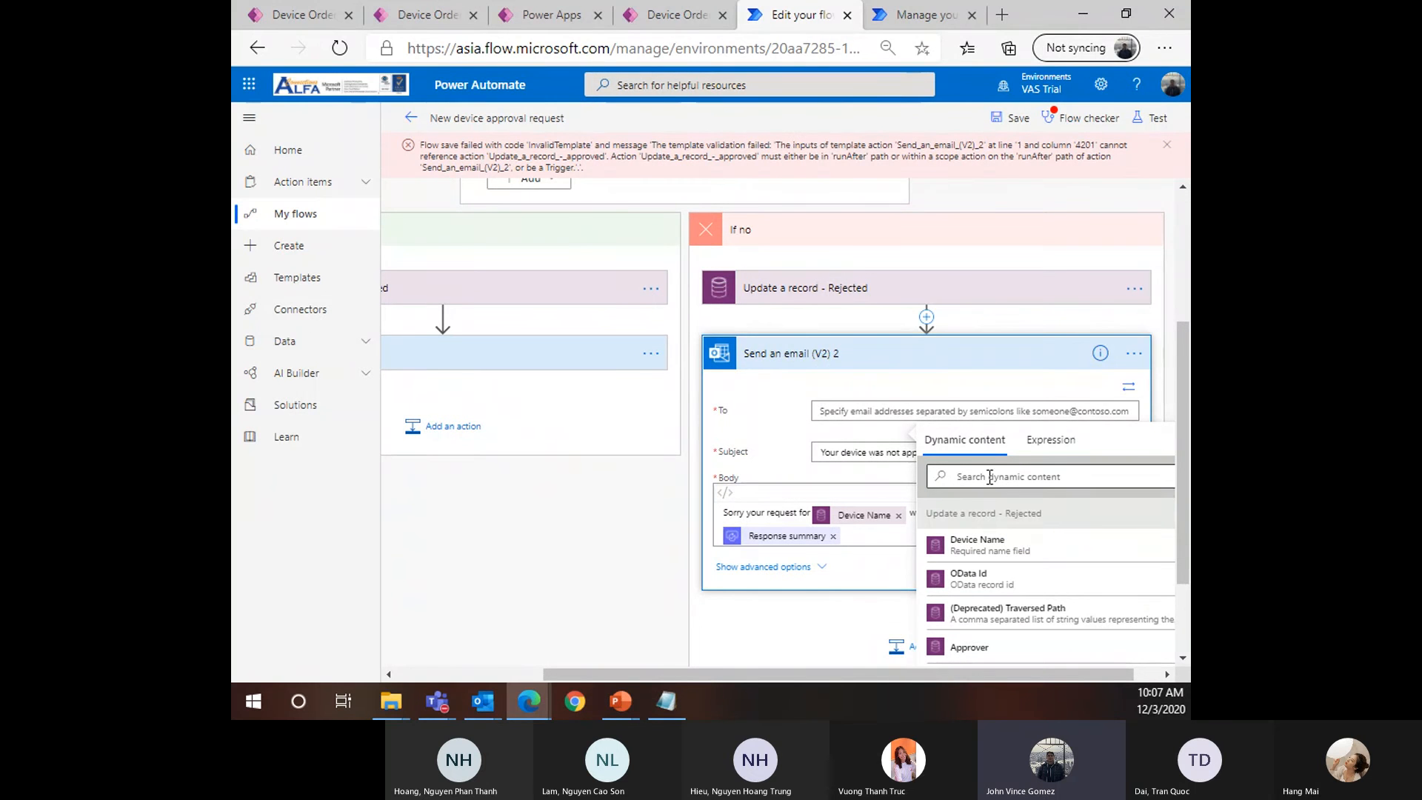
type("Req")
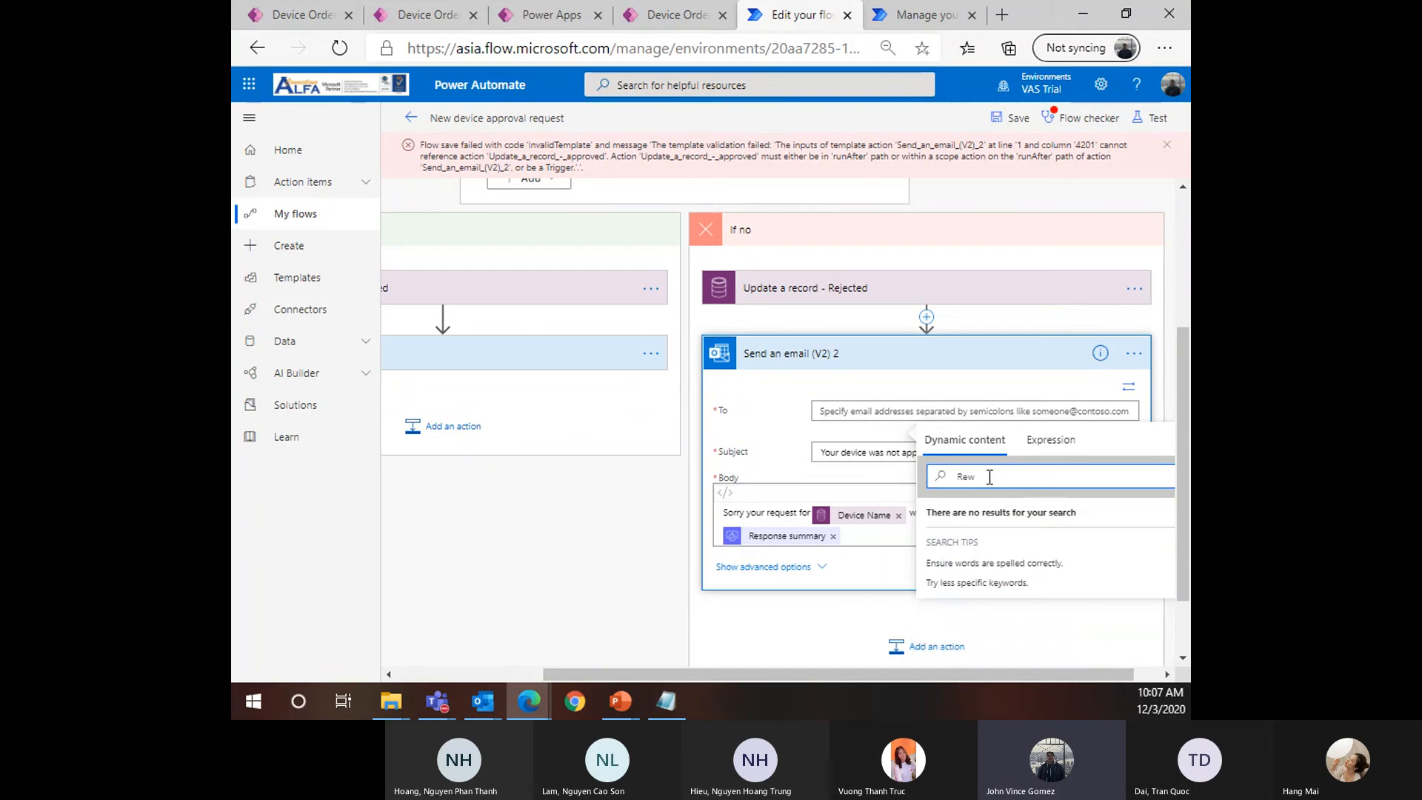
type("u")
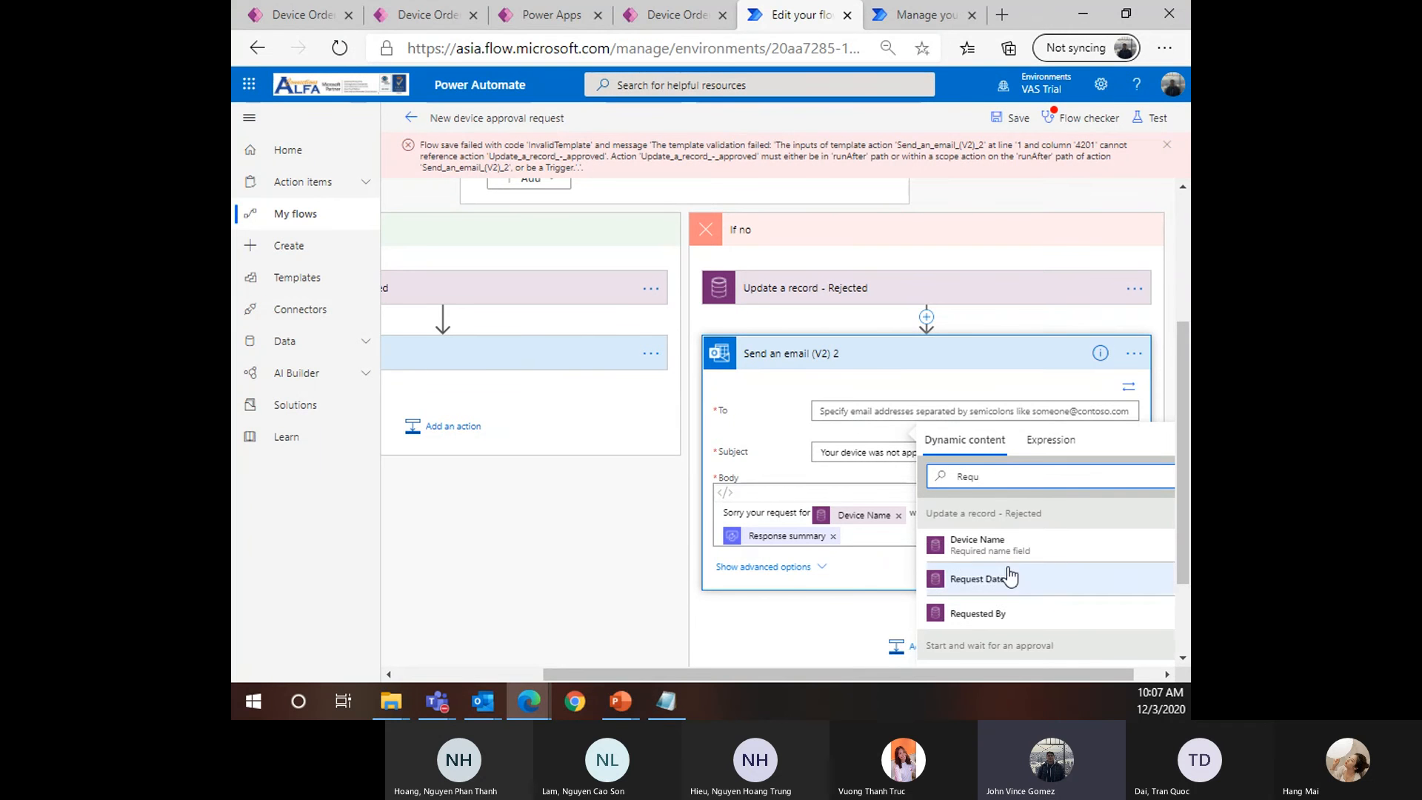
left_click(975, 615)
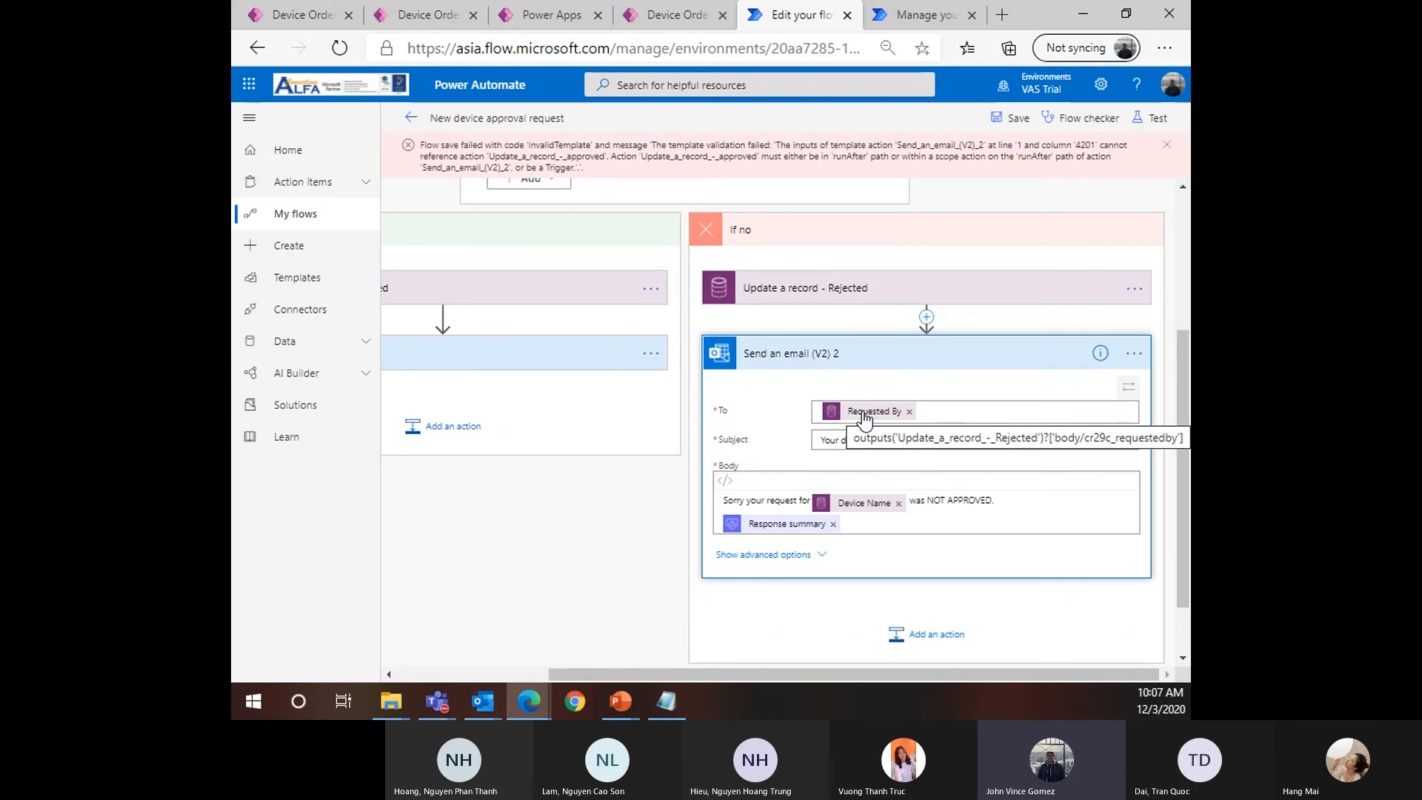
Save the flow with zero errors and warnings in Flow checker, then switch to the Device Ordering App
left_click(553, 370)
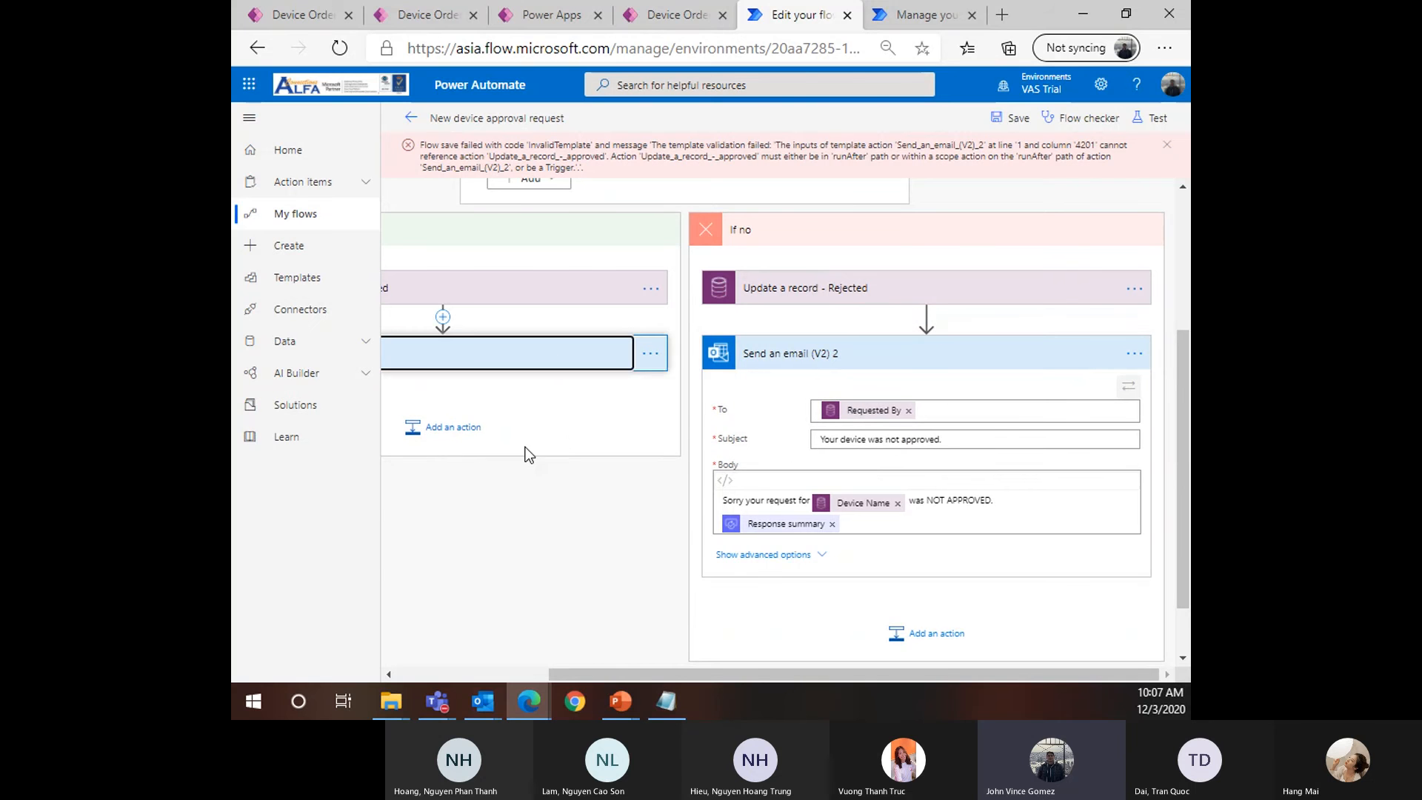
left_click_drag(709, 674, 562, 674)
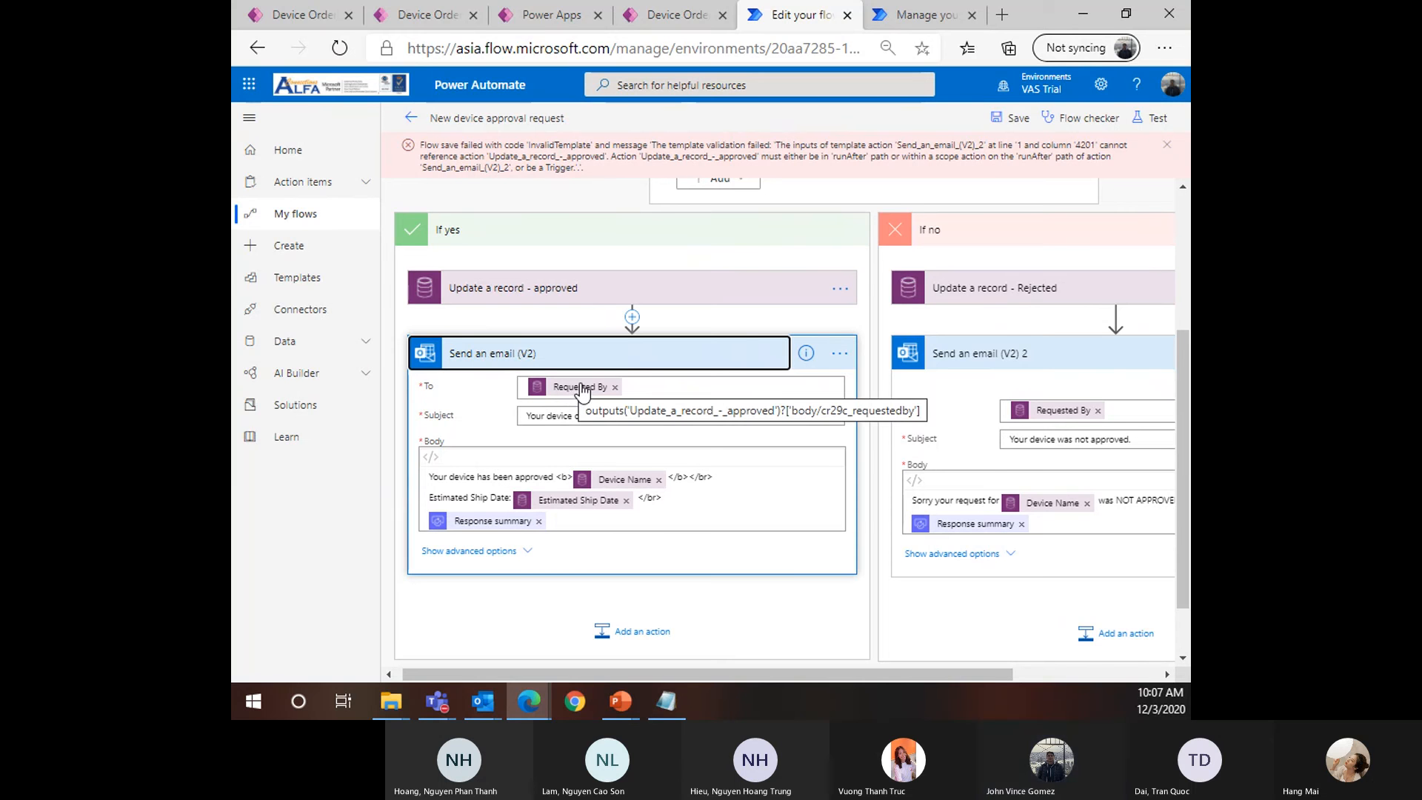
left_click_drag(903, 674, 1052, 671)
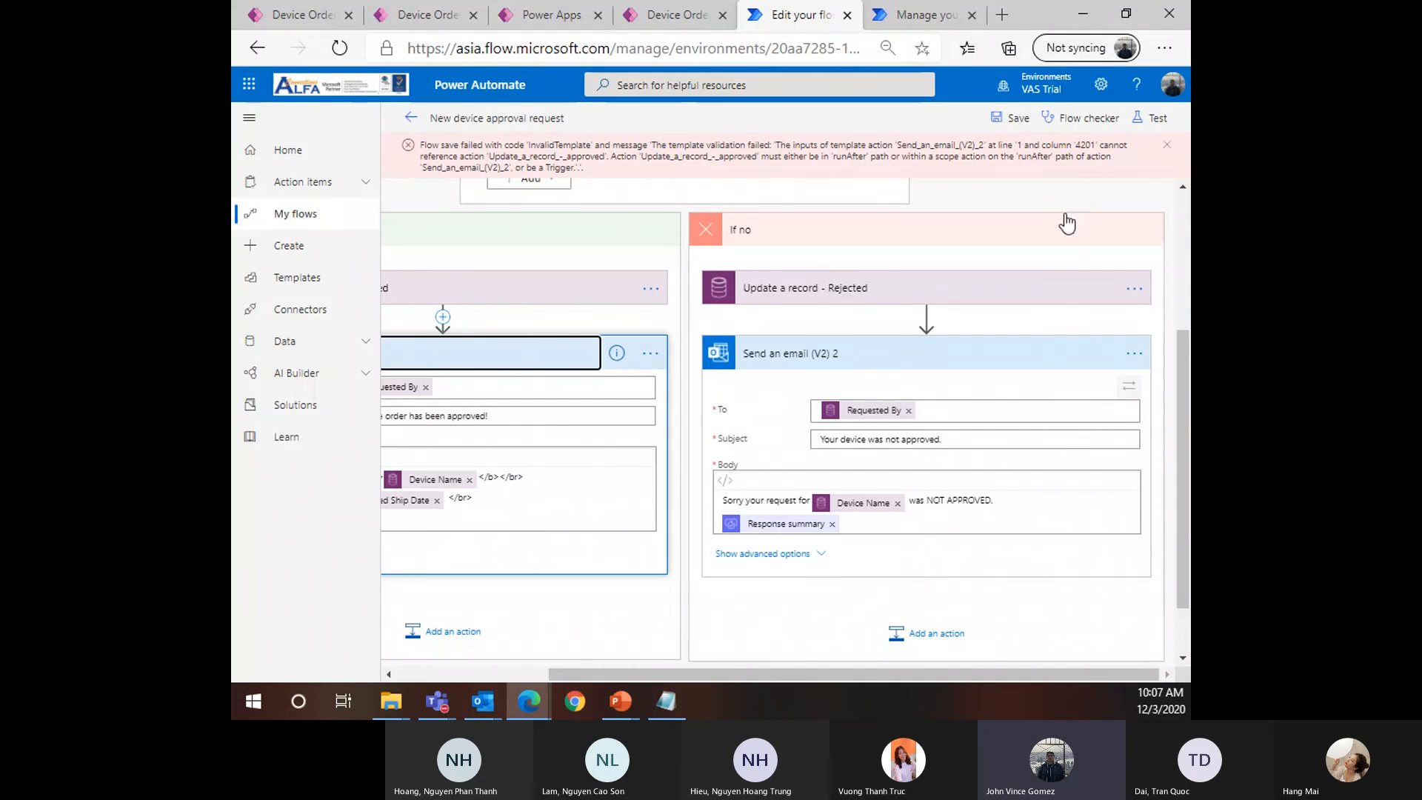
left_click(1018, 118)
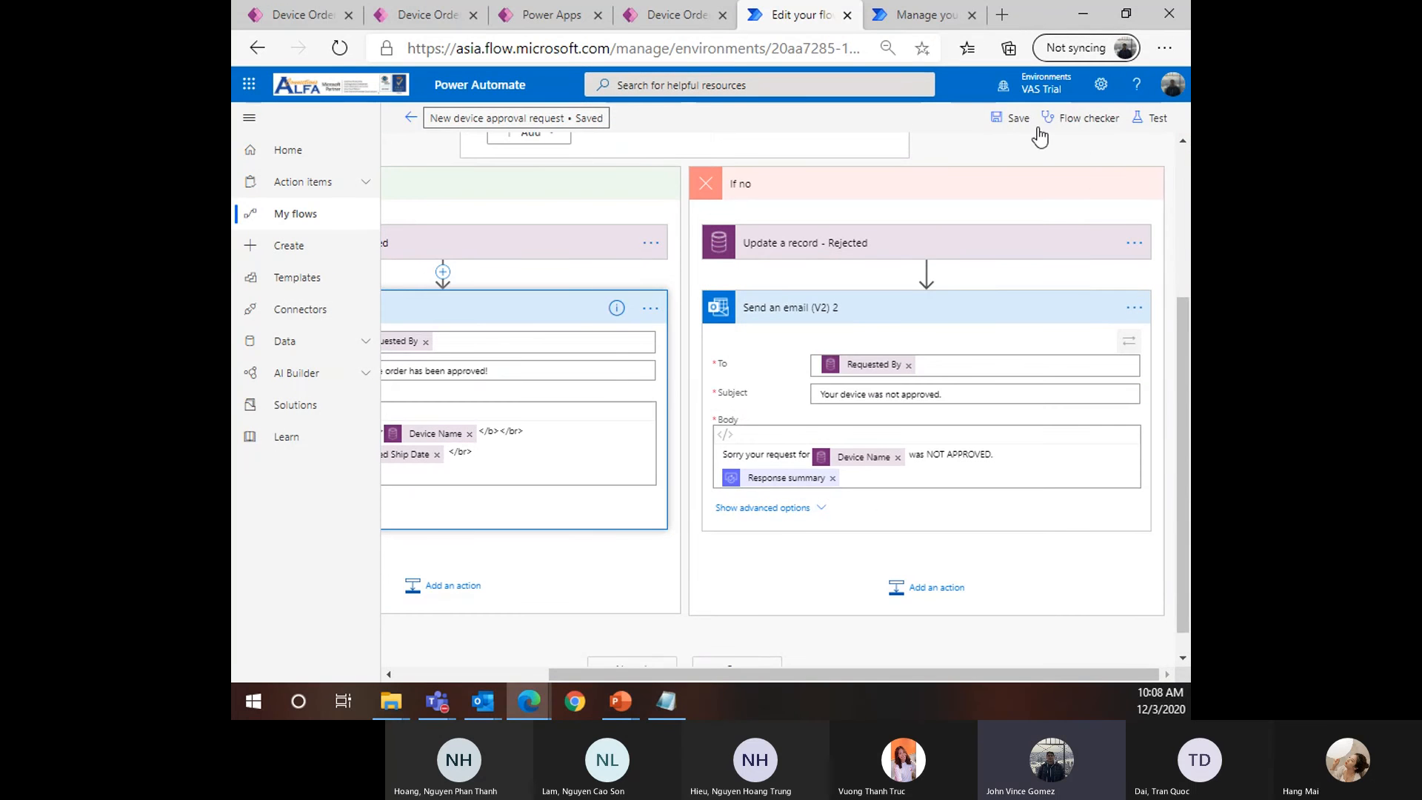
left_click(1073, 118)
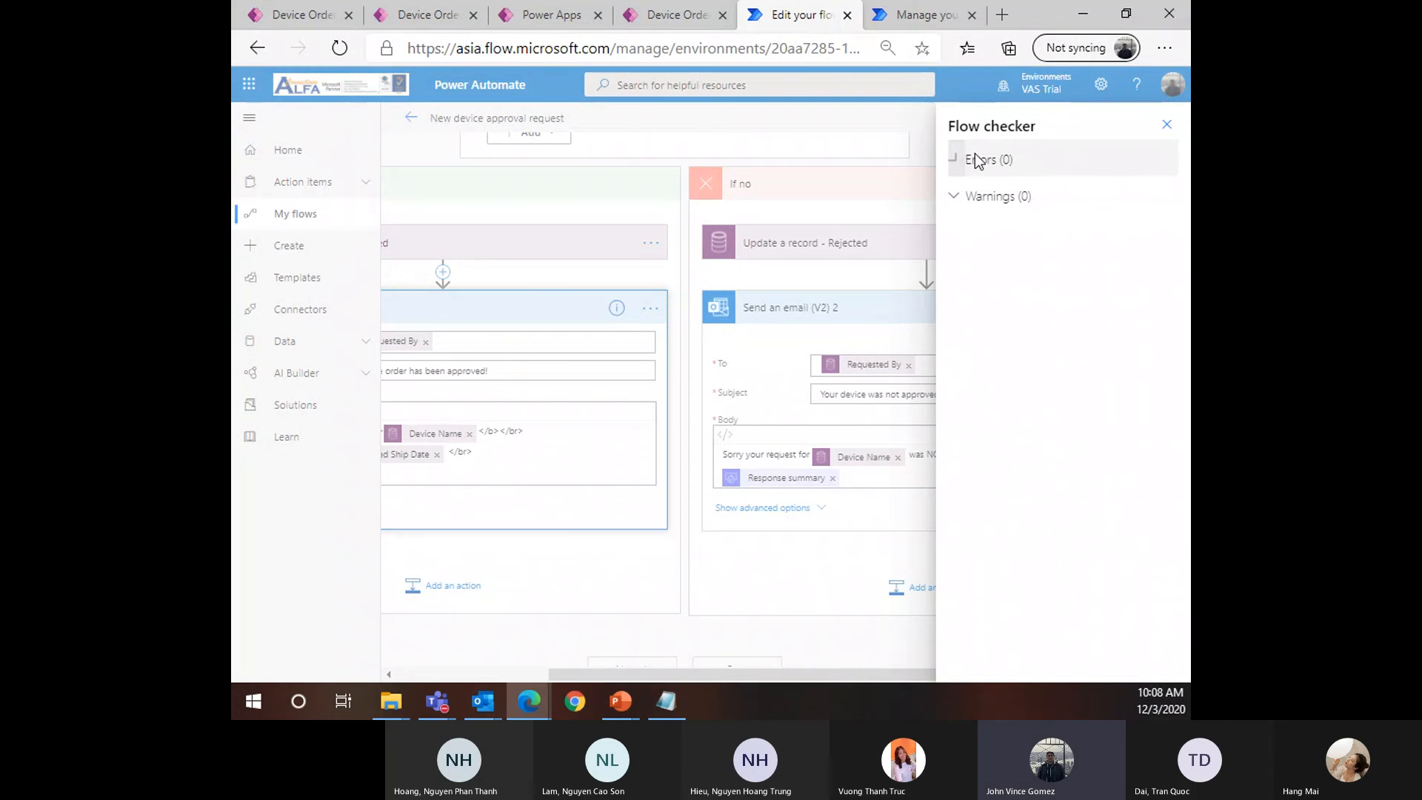
left_click(1167, 124)
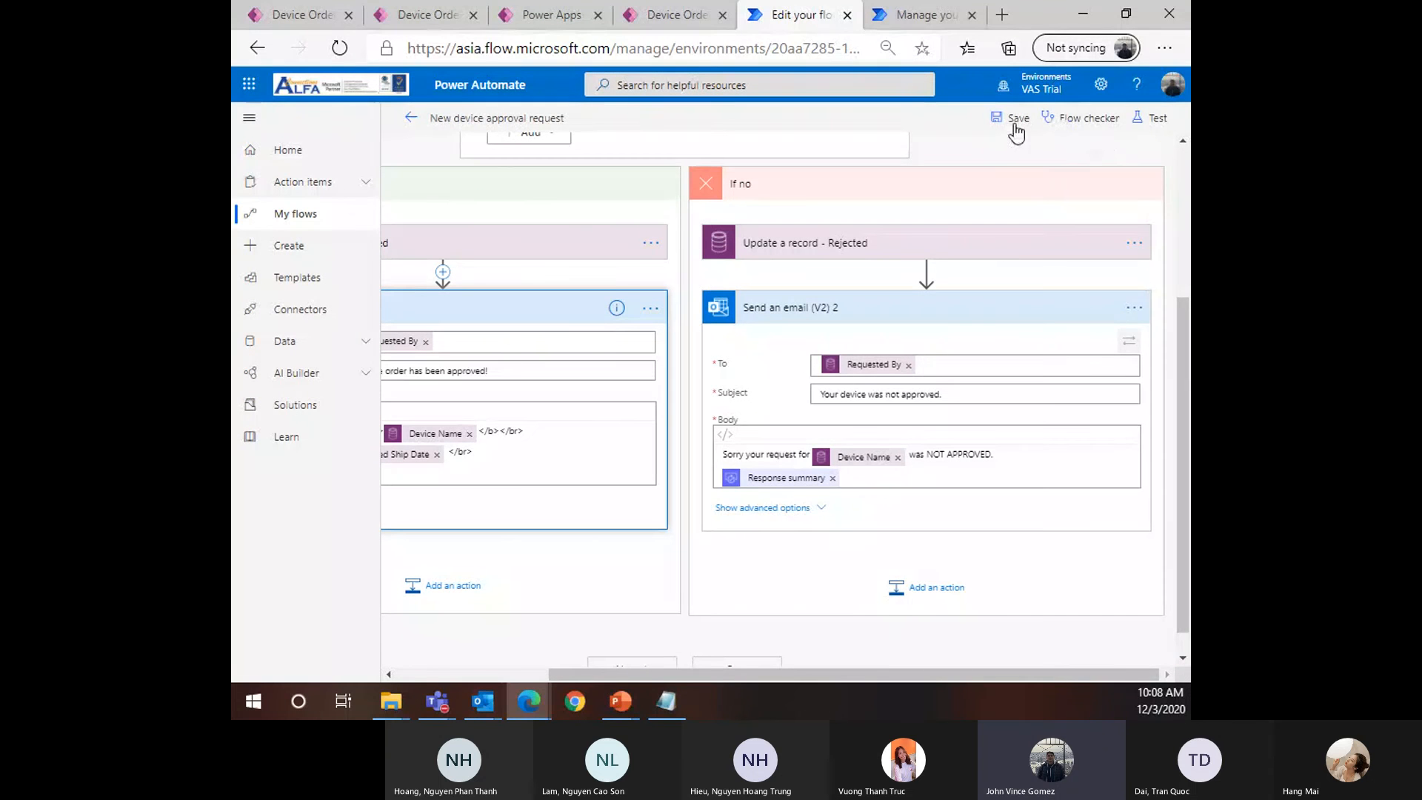
left_click(1011, 118)
left_click(657, 20)
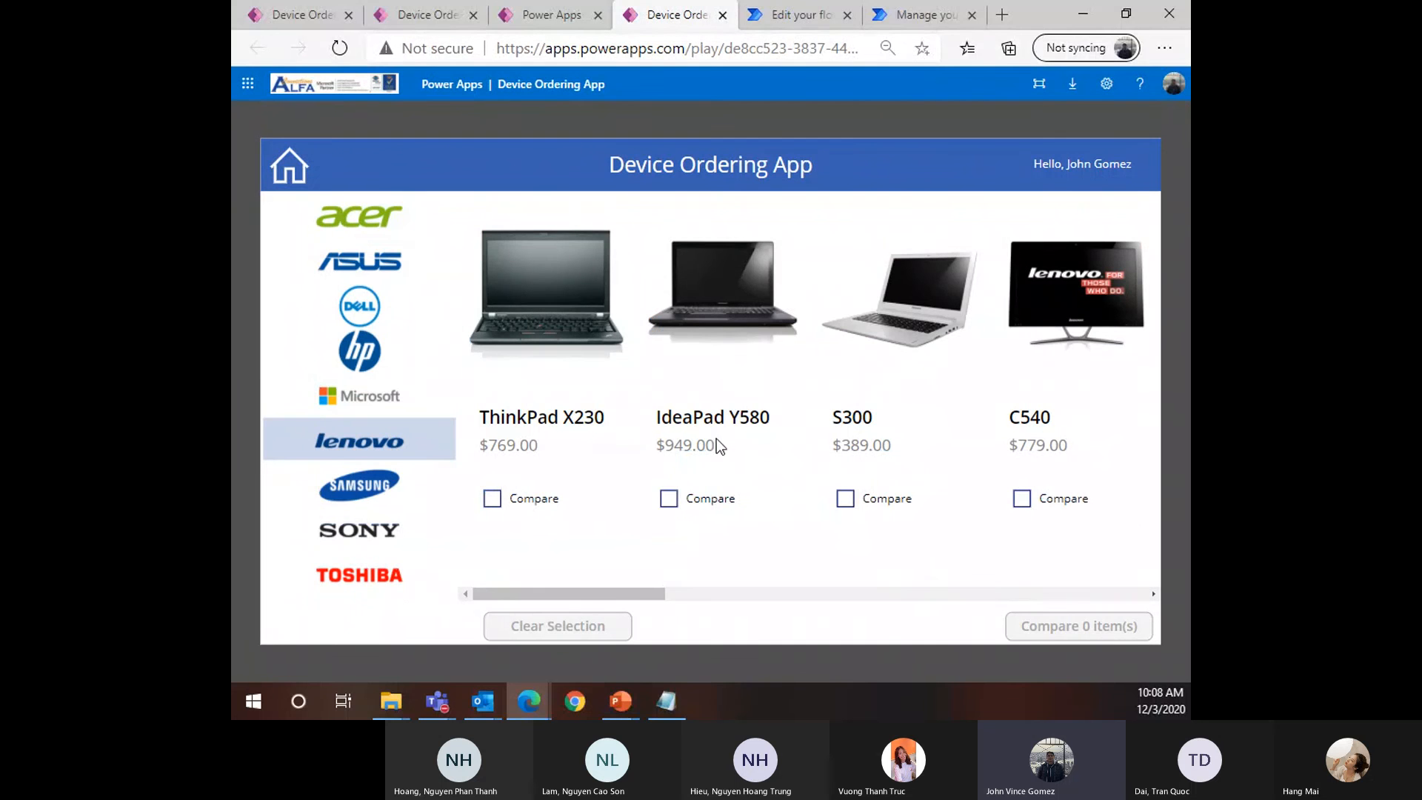
Compare the ThinkPad X230 with the IdeaPad Y580 and submit a ThinkPad X230 request commented 4343
left_click(546, 503)
left_click(720, 498)
left_click(1079, 626)
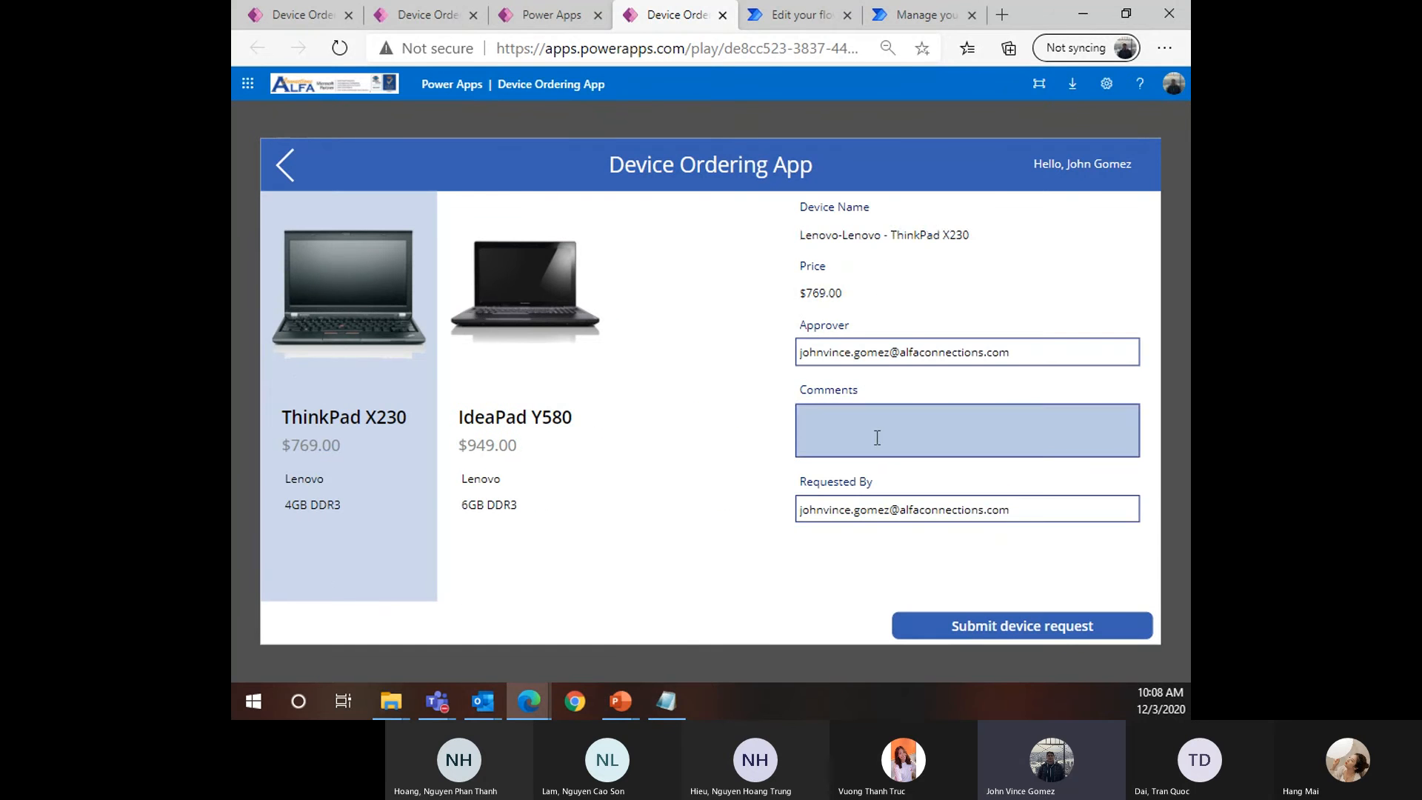
left_click(875, 437)
type("4343")
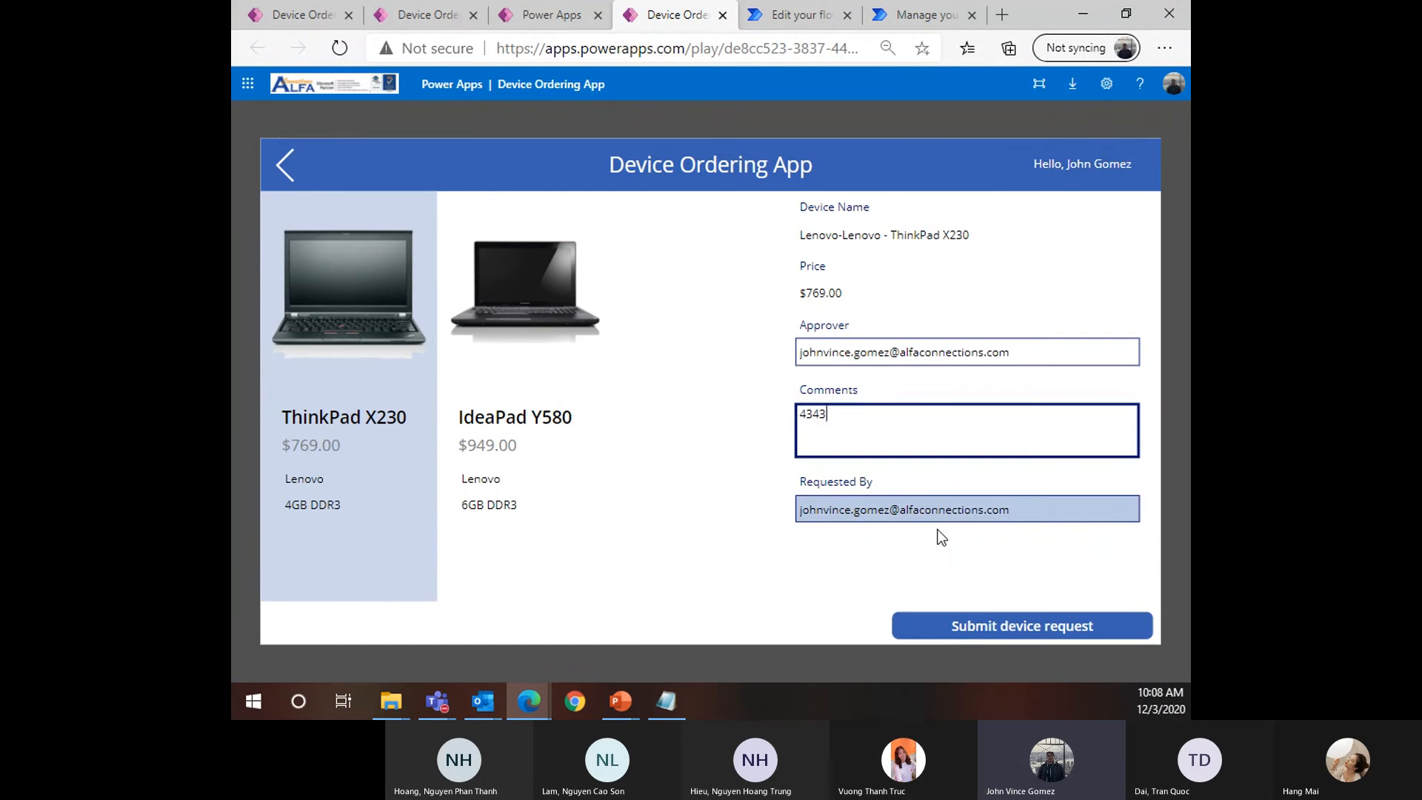
left_click(956, 625)
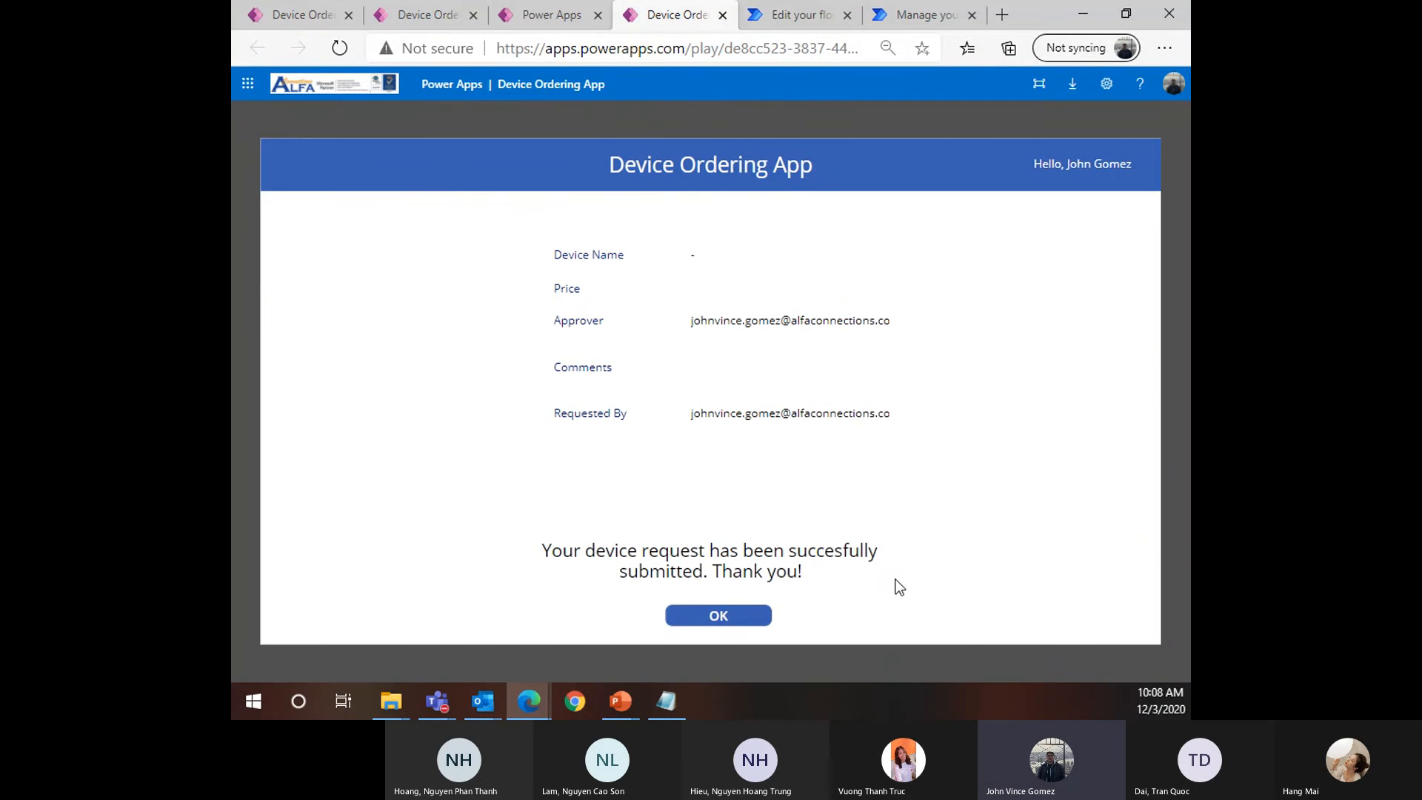
left_click(715, 617)
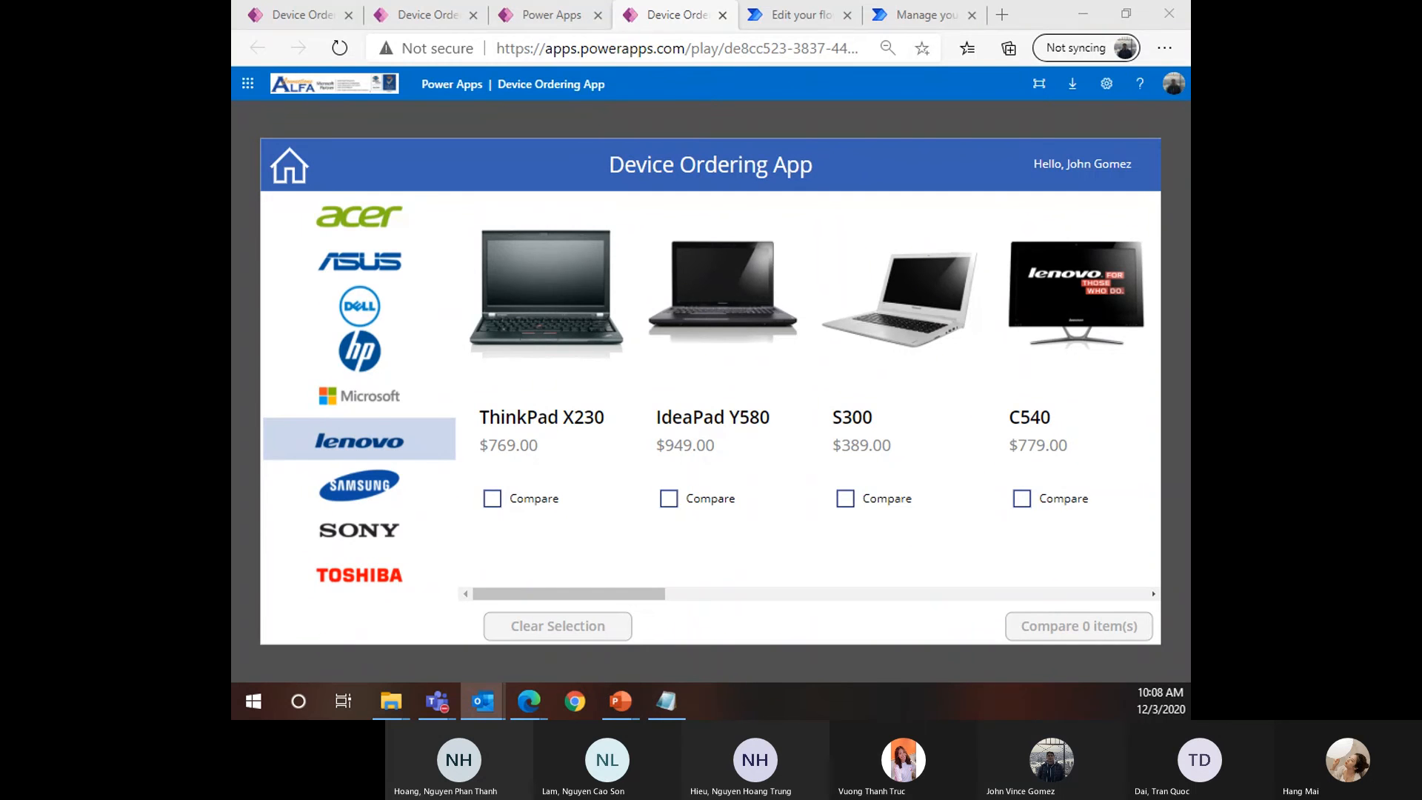
Cancel the open approval response, refresh the Approvals page, and bring up the ThinkPad X230 email in Outlook
left_click(807, 14)
left_click(927, 19)
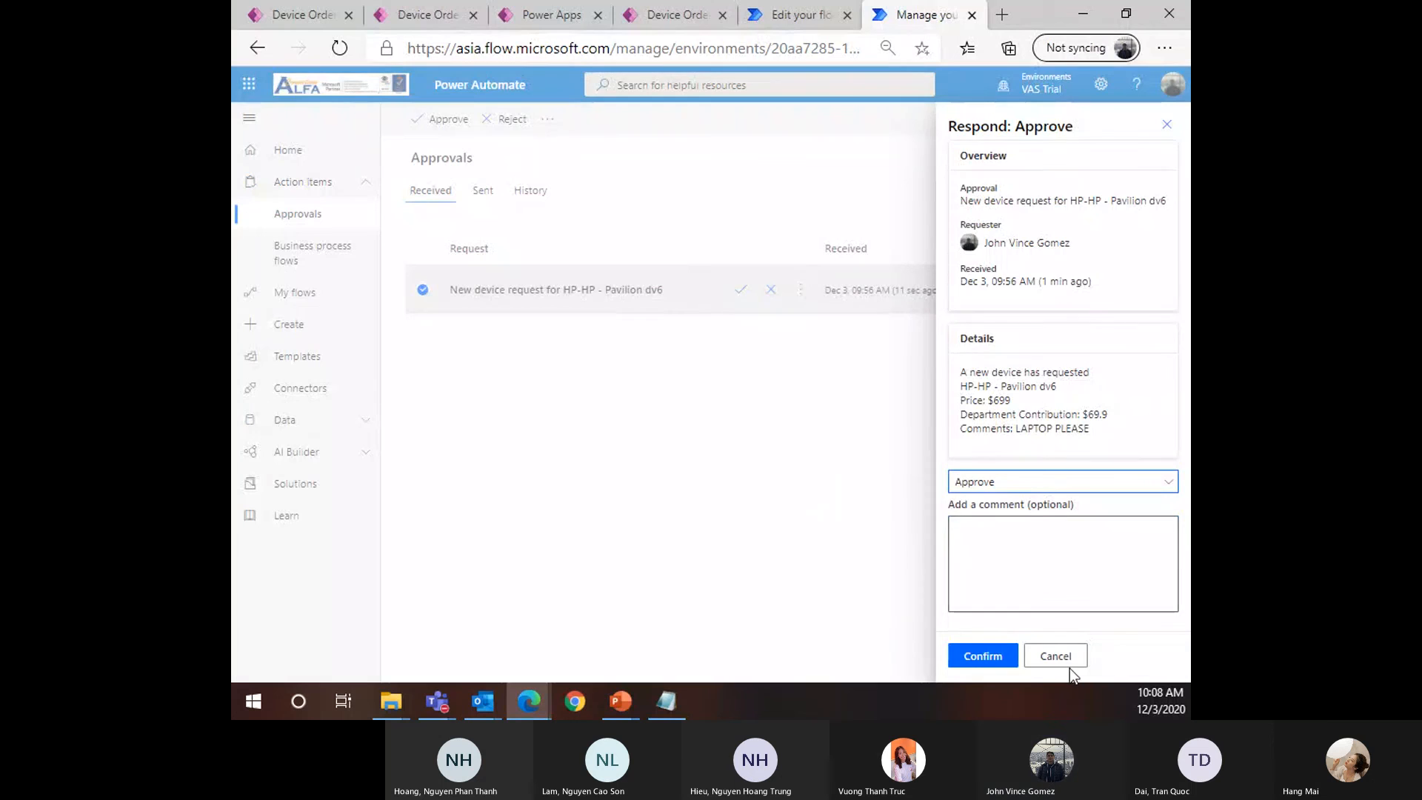
left_click(1054, 654)
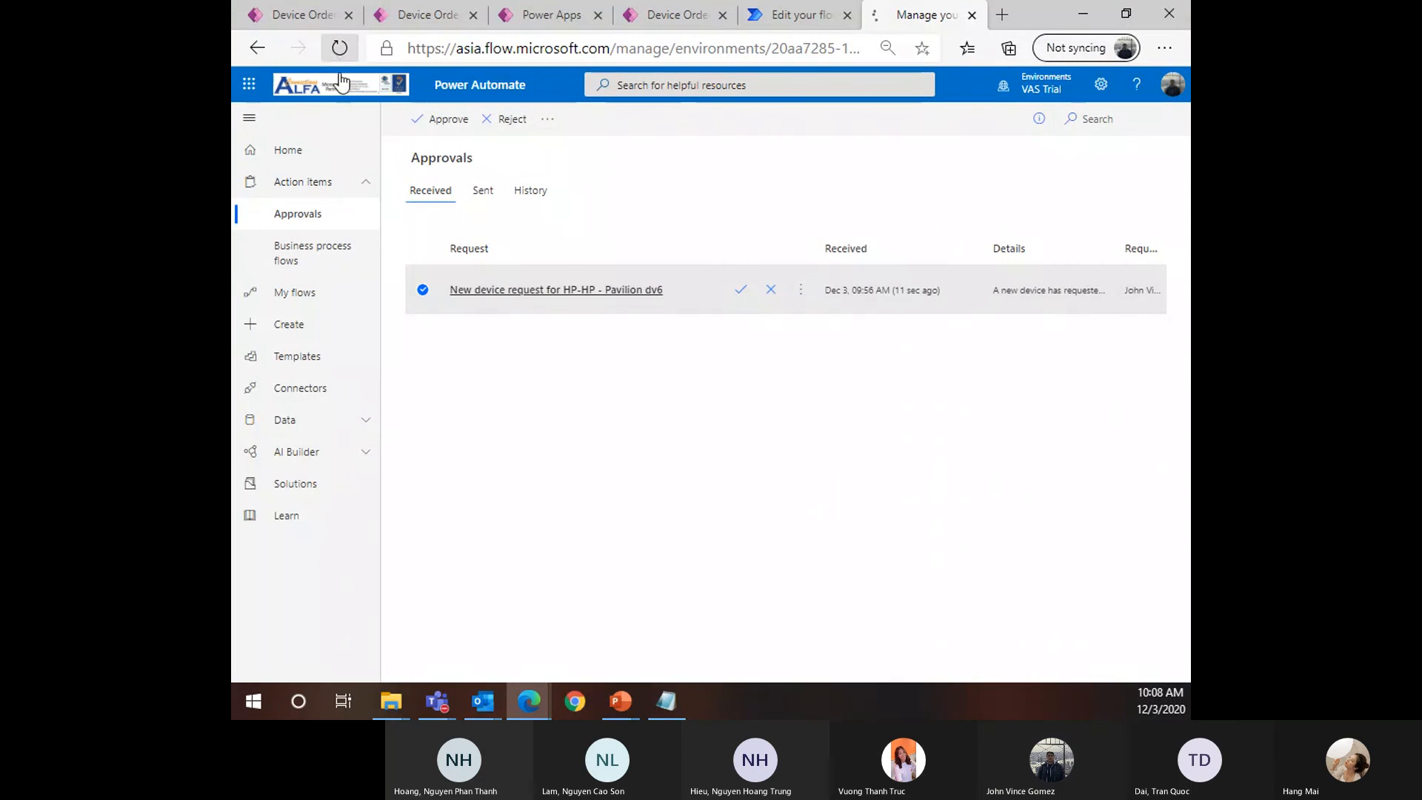
left_click(340, 48)
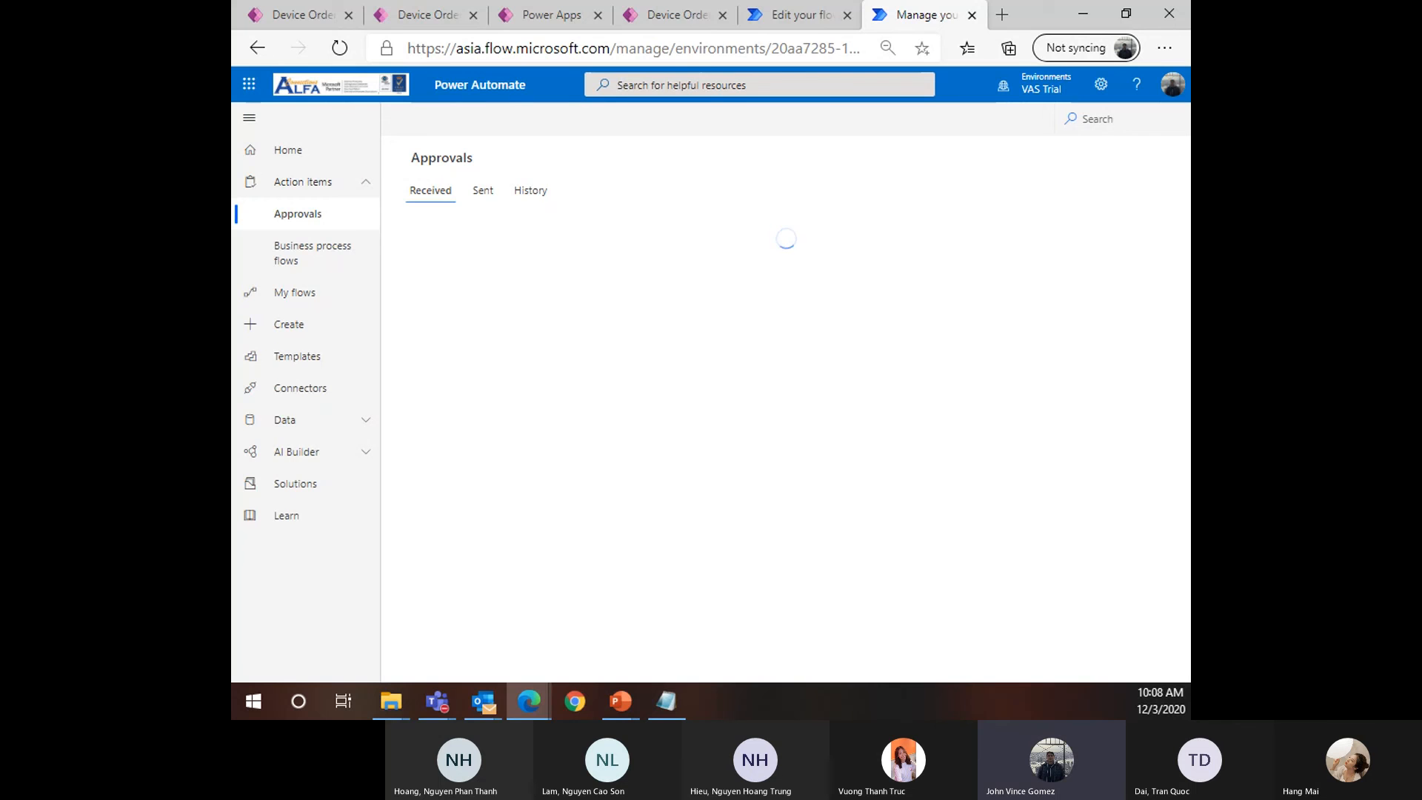
key("alt+Tab")
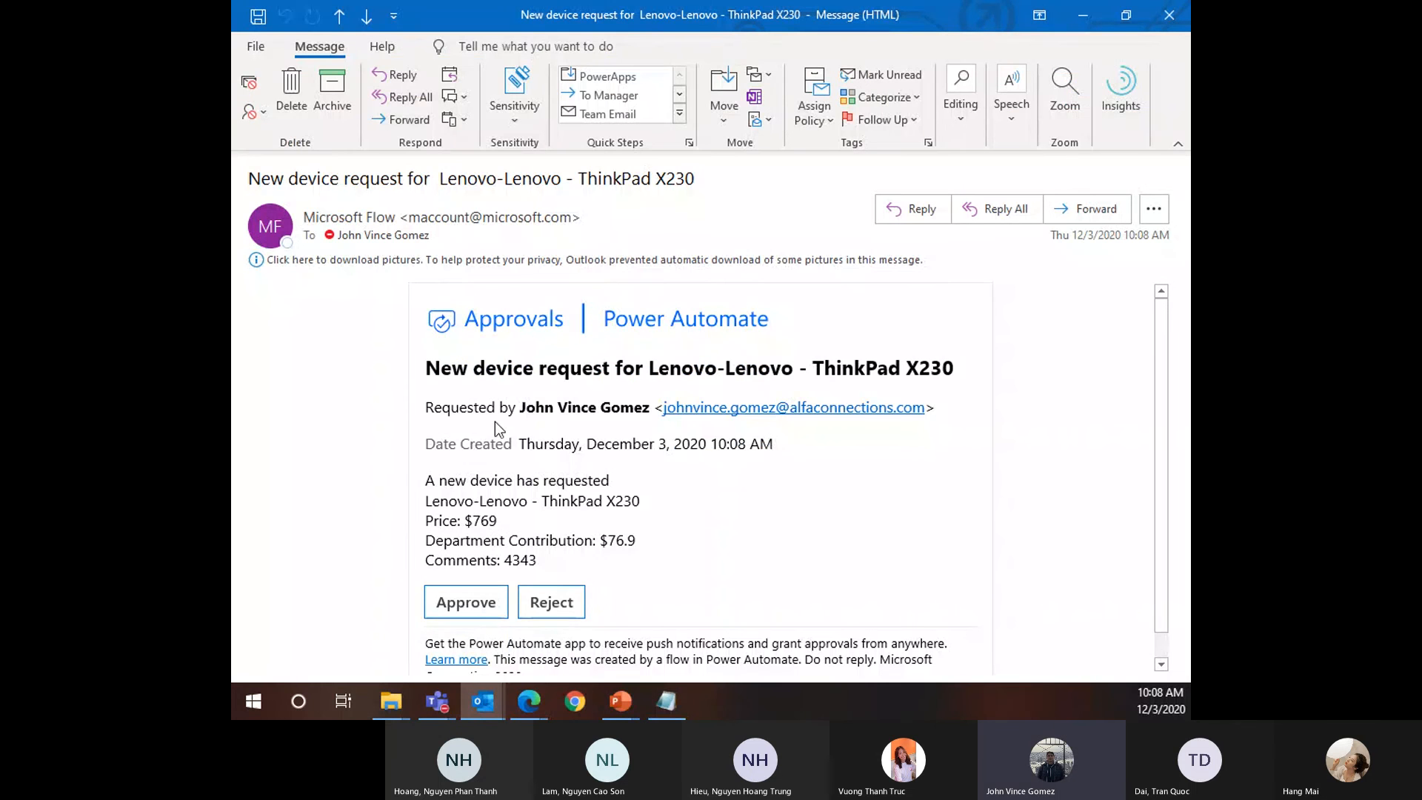
scroll(536, 485, "down", 1)
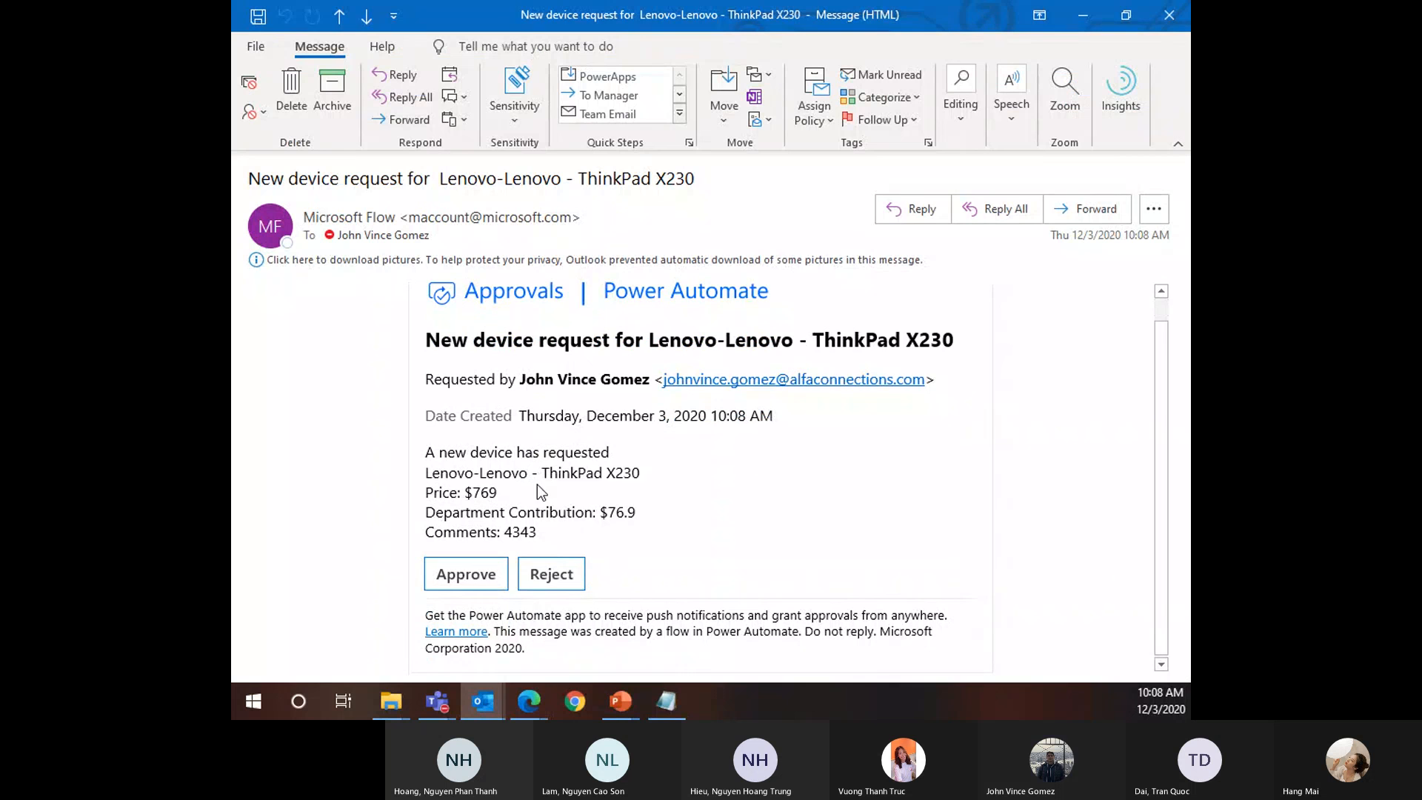
Choose Reject in the actionable email and submit it with the comment 'Rejected, No budget for this FY21'
left_click(560, 589)
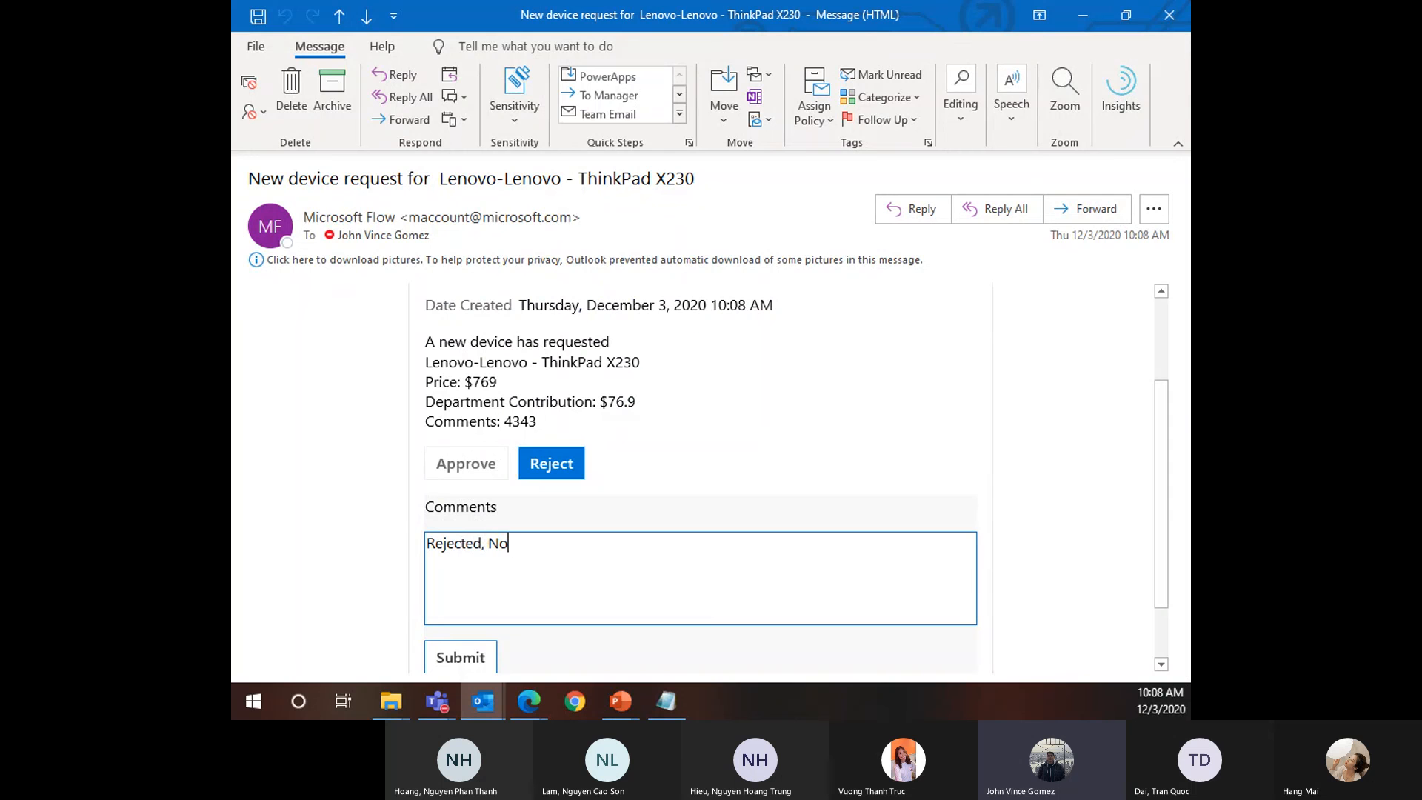
type("Rejected, No budget for this FY20")
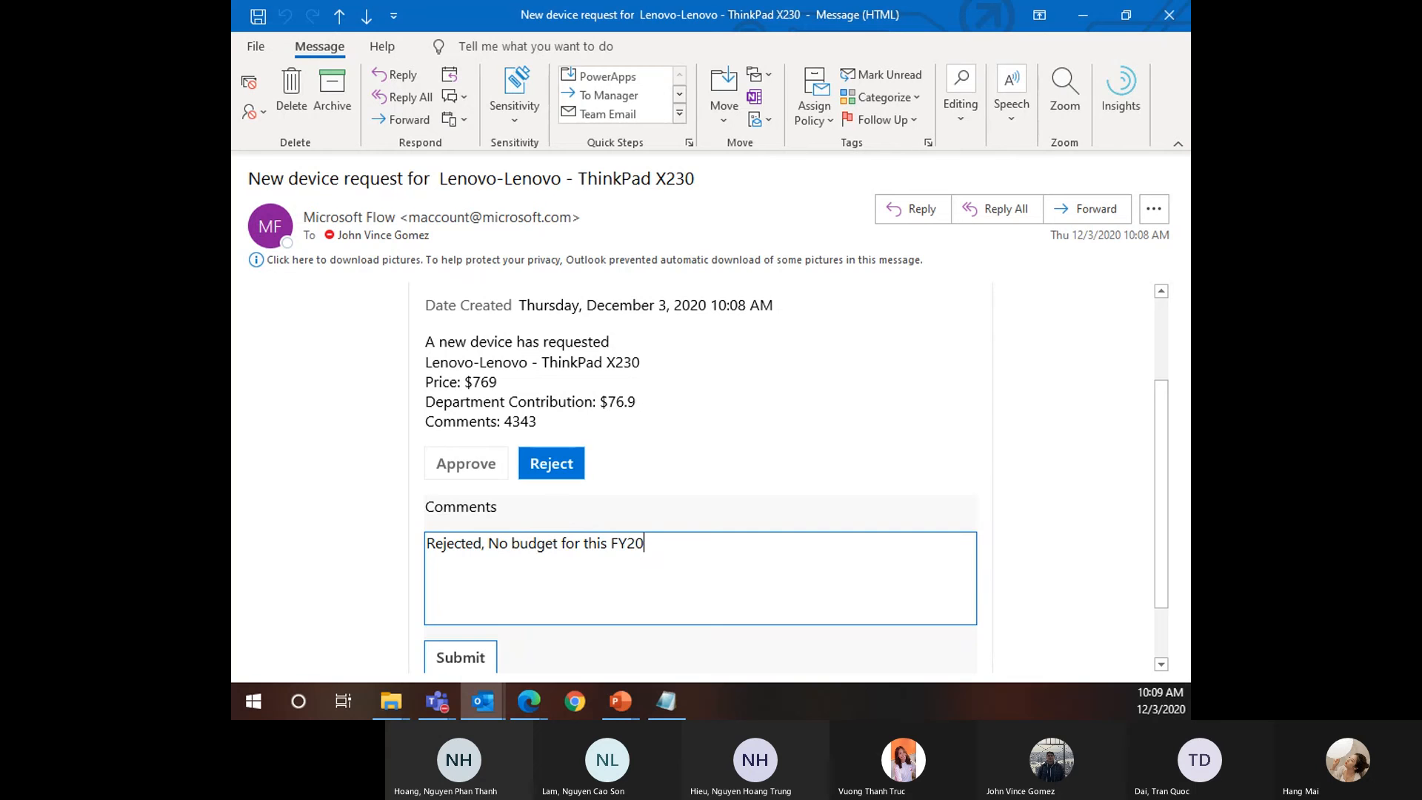
key("BackSpace")
type("1")
scroll(554, 443, "down", 1)
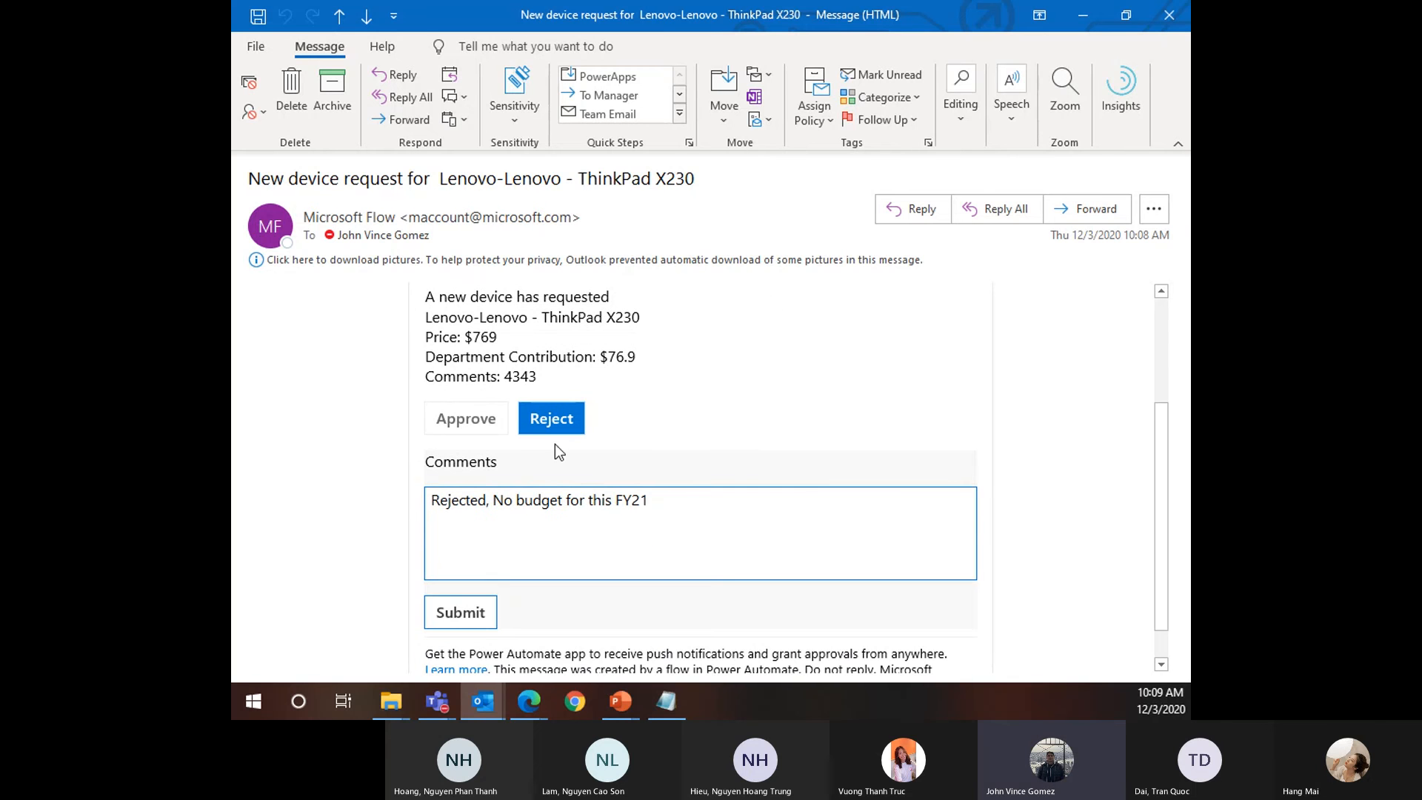
left_click(493, 613)
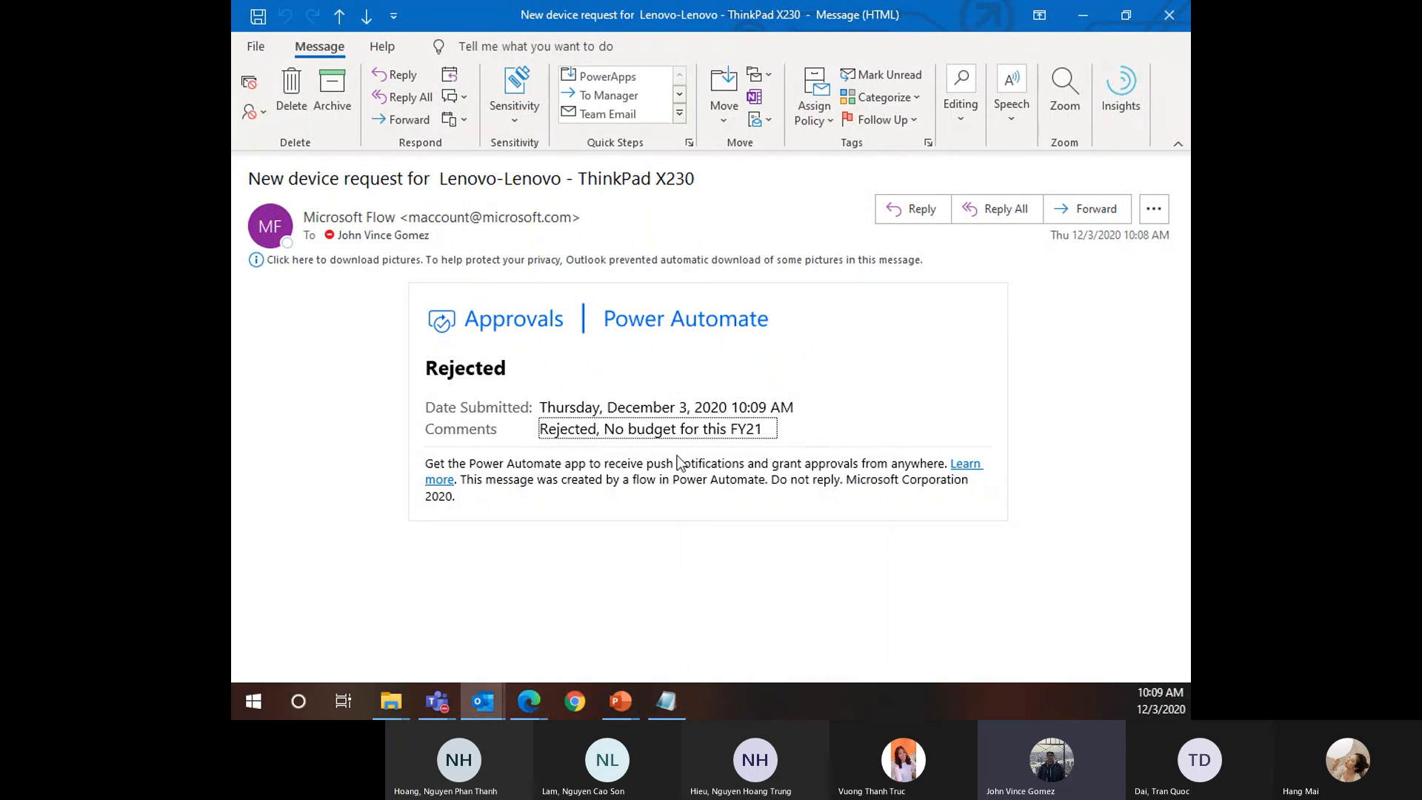
Go back from Outlook to the flow's details and run history page in Power Automate
left_click(498, 703)
mouse_move(527, 703)
left_click(641, 631)
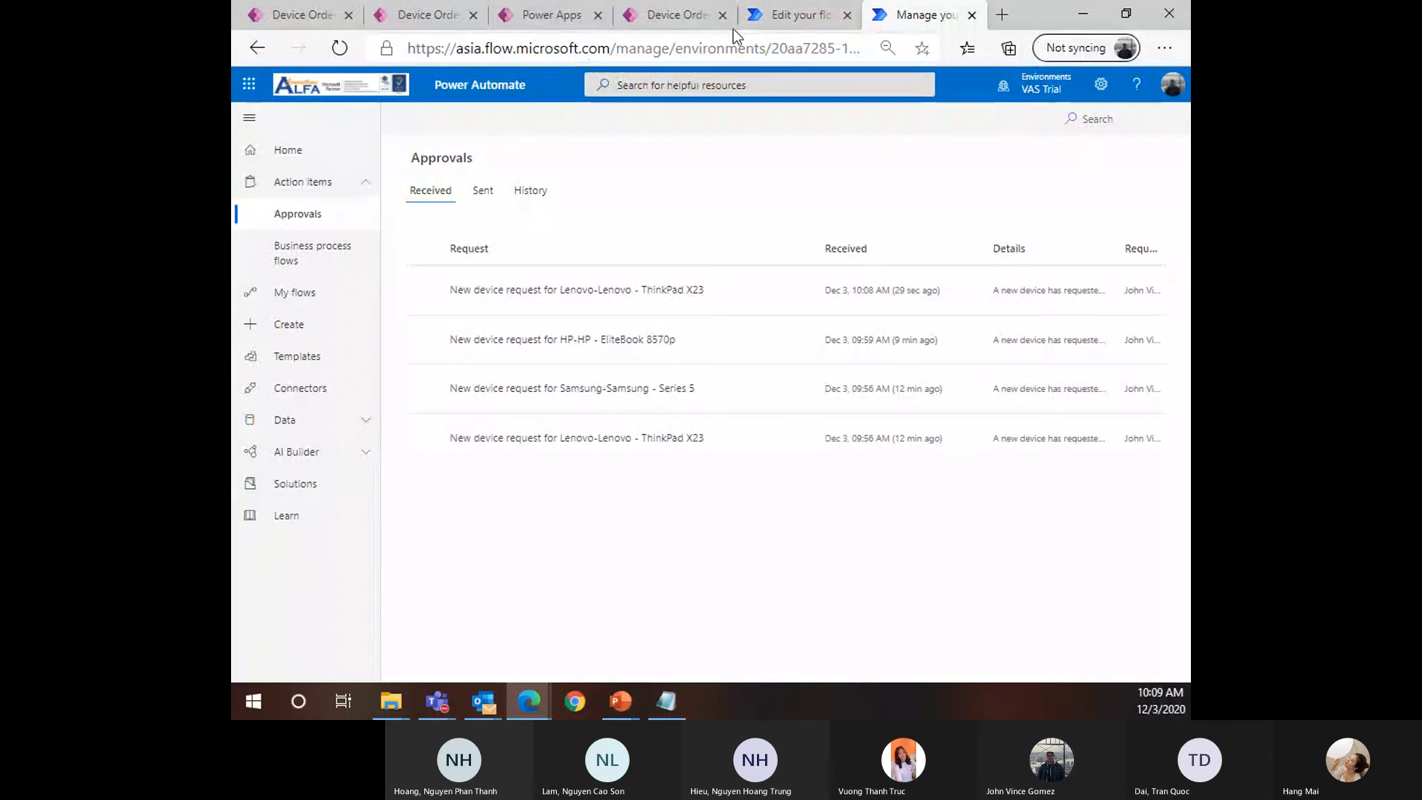
left_click(779, 24)
left_click(410, 117)
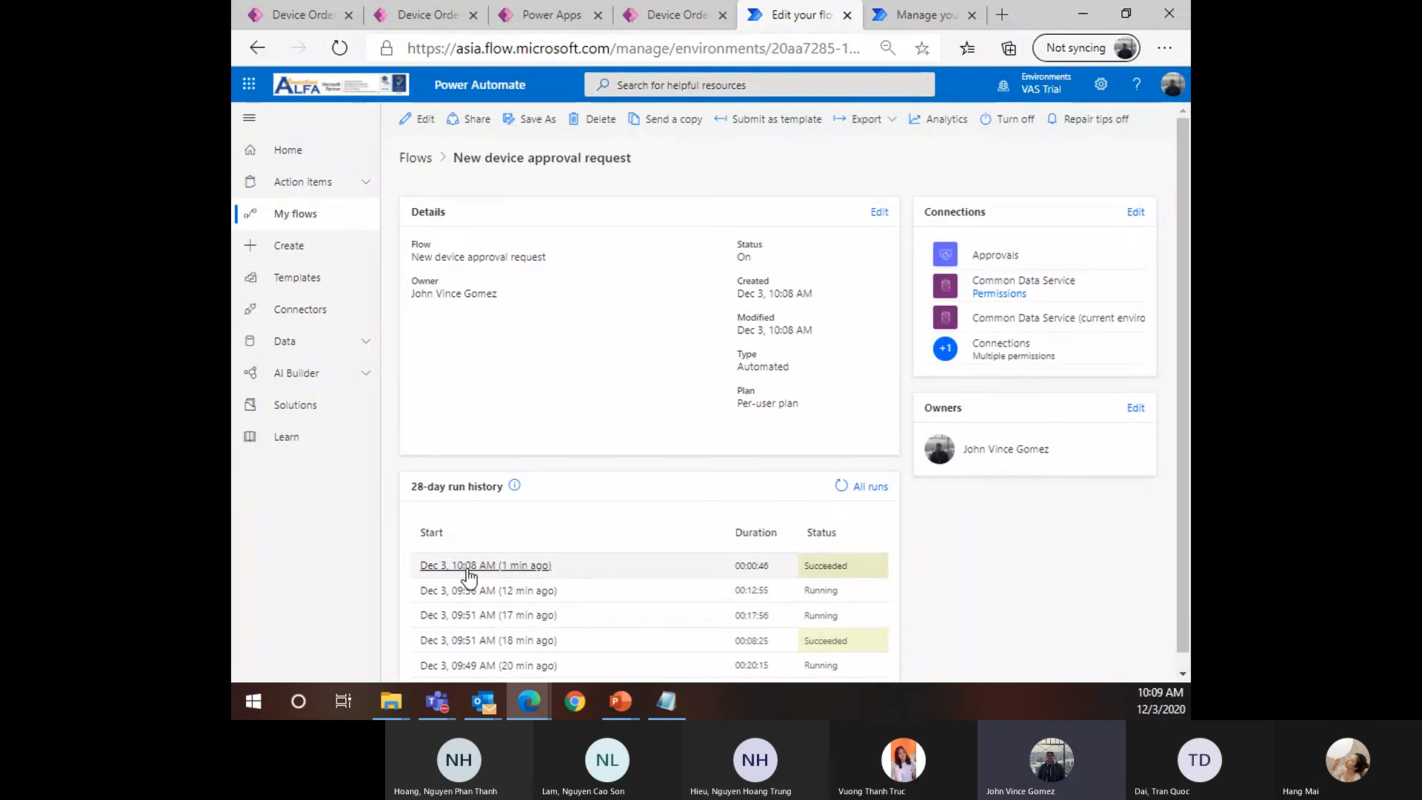
Open the 10:08 AM run and expand Condition, Update a record - Rejected, and Send an email (V2) 2
scroll(503, 504, "down", 1)
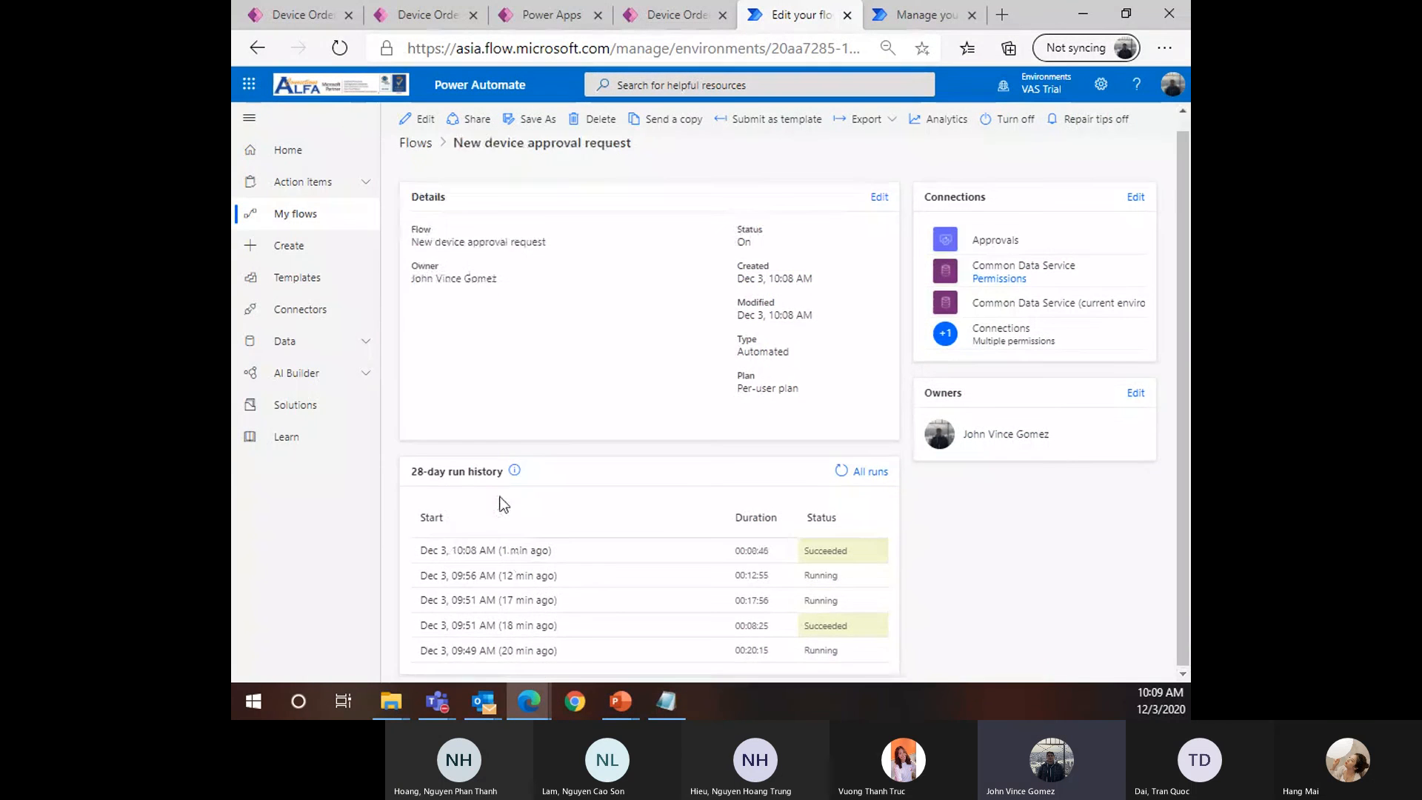
left_click(483, 550)
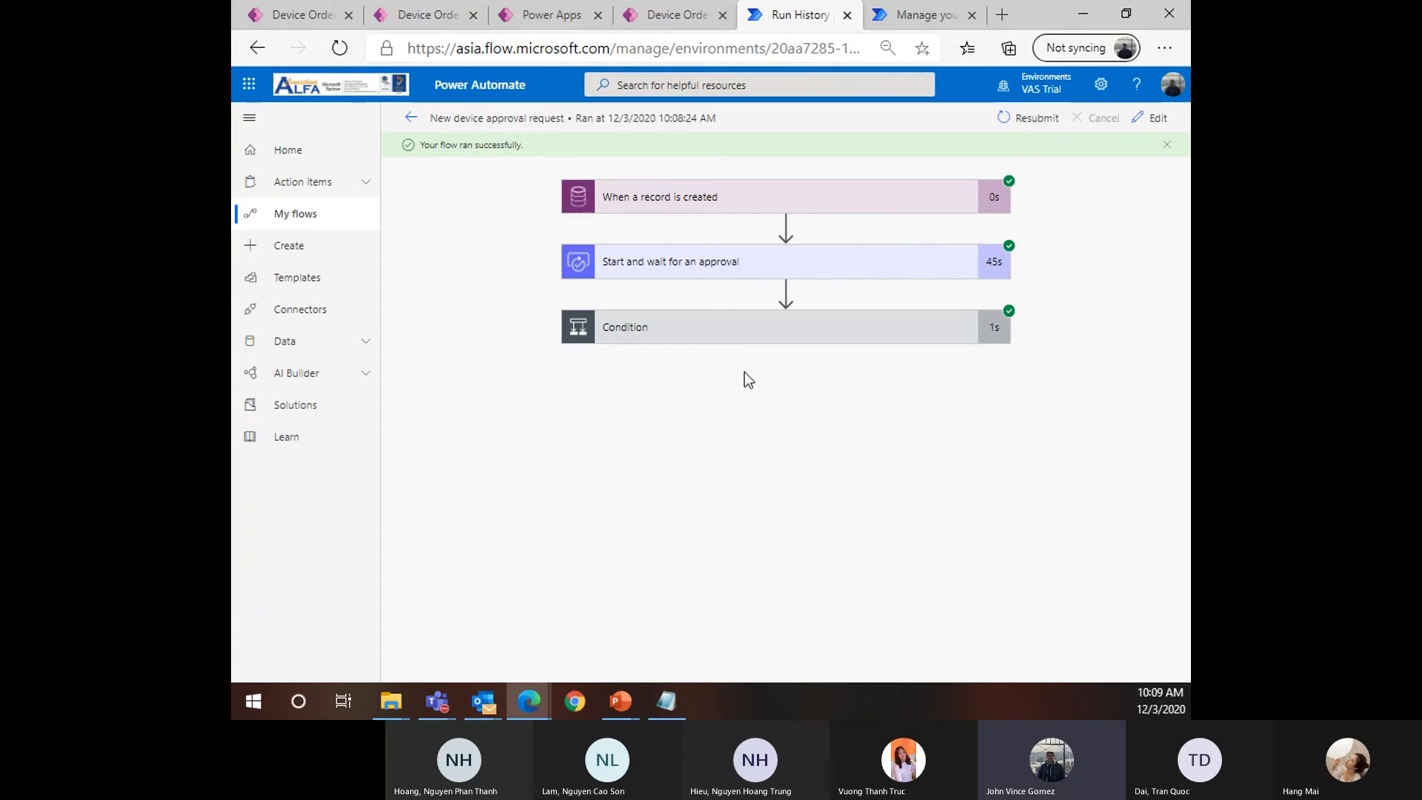
left_click(735, 339)
left_click_drag(748, 672, 1020, 642)
scroll(911, 506, "down", 1)
left_click(822, 452)
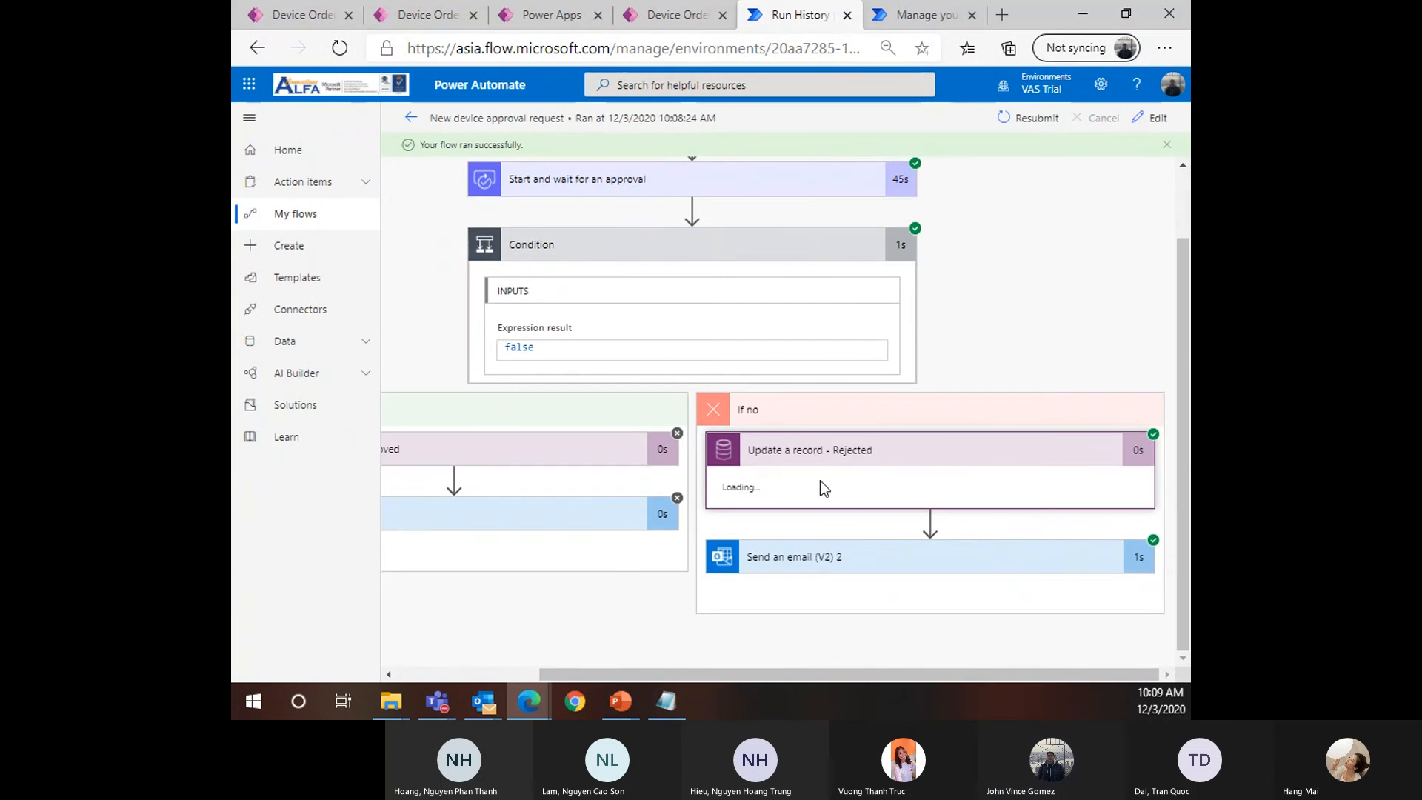
scroll(851, 444, "down", 5)
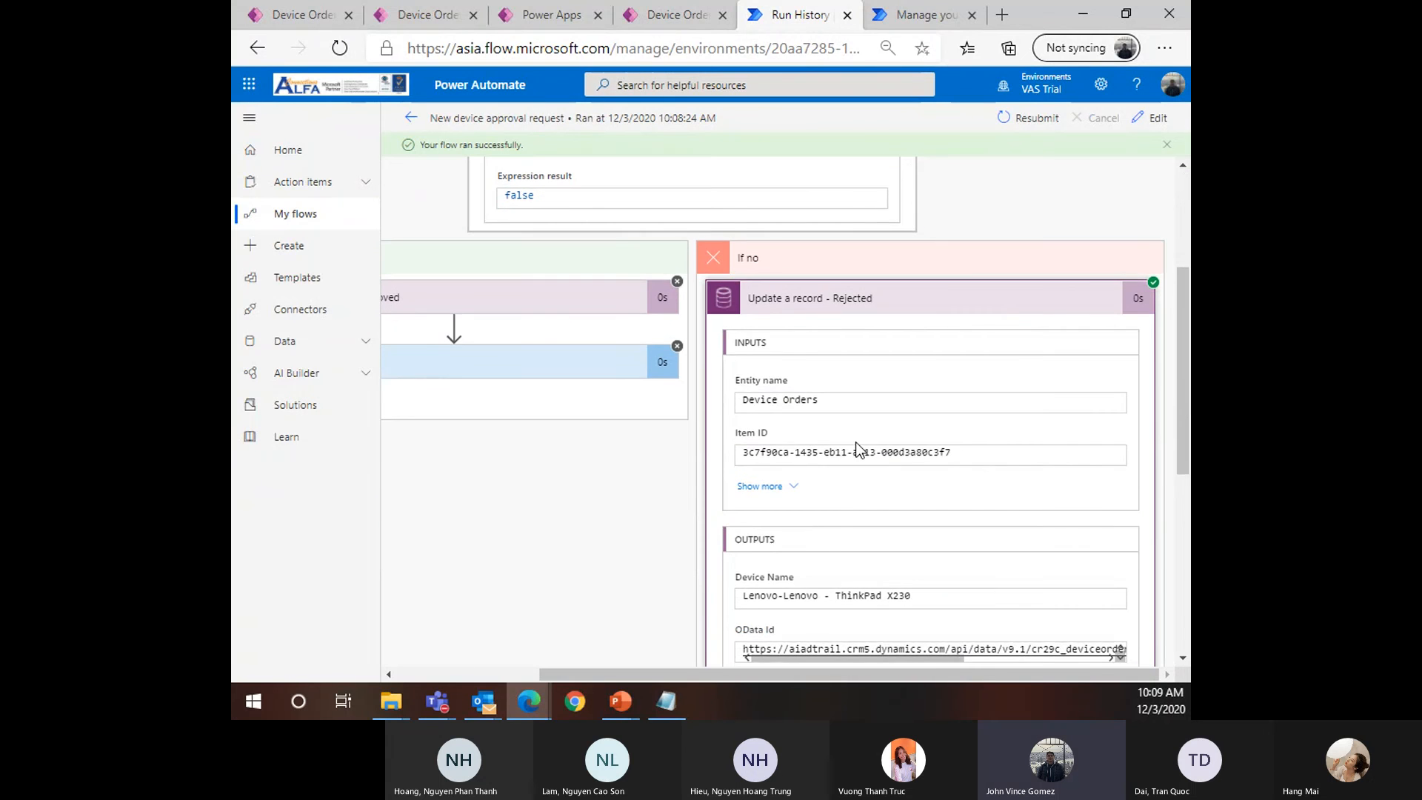
scroll(856, 572, "down", 3)
left_click(818, 561)
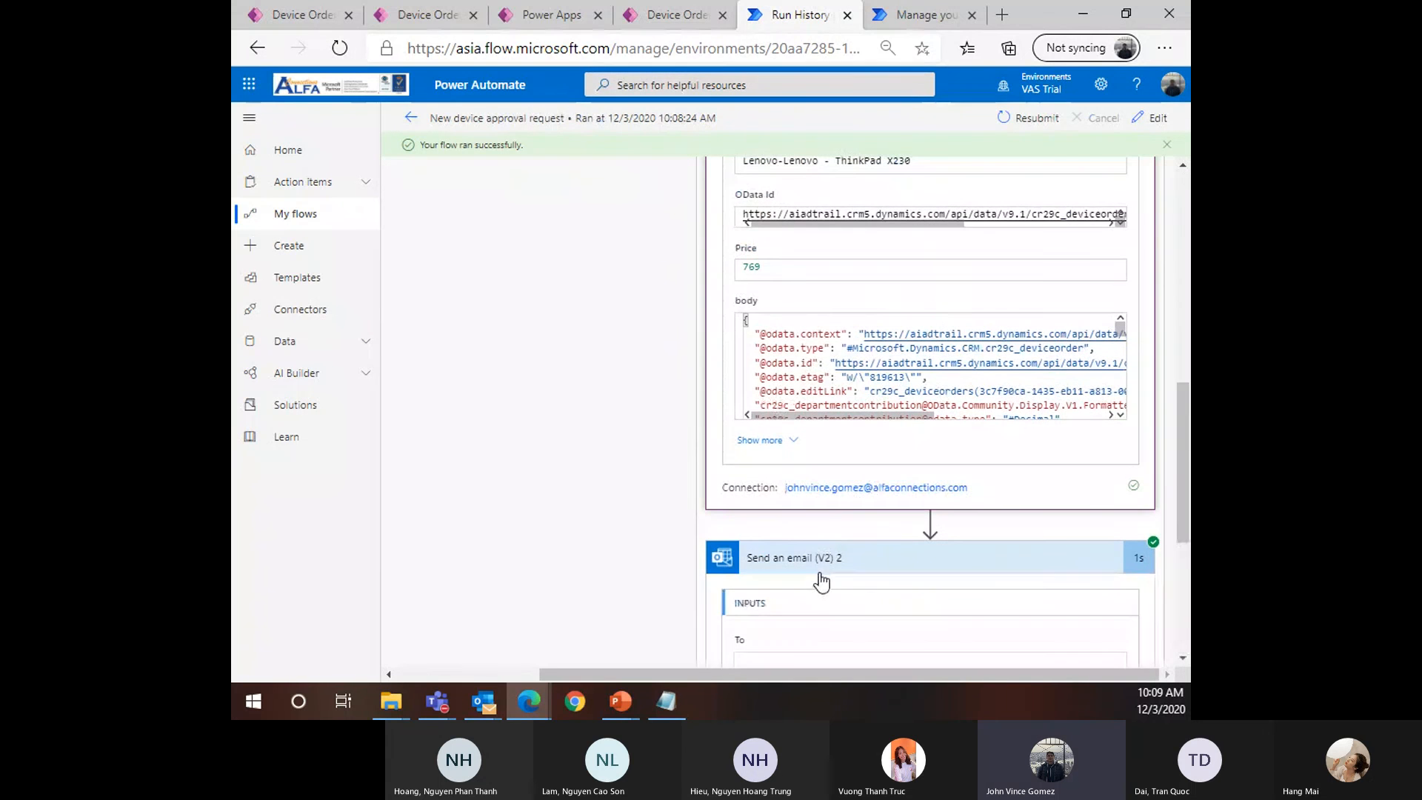
scroll(815, 585, "down", 4)
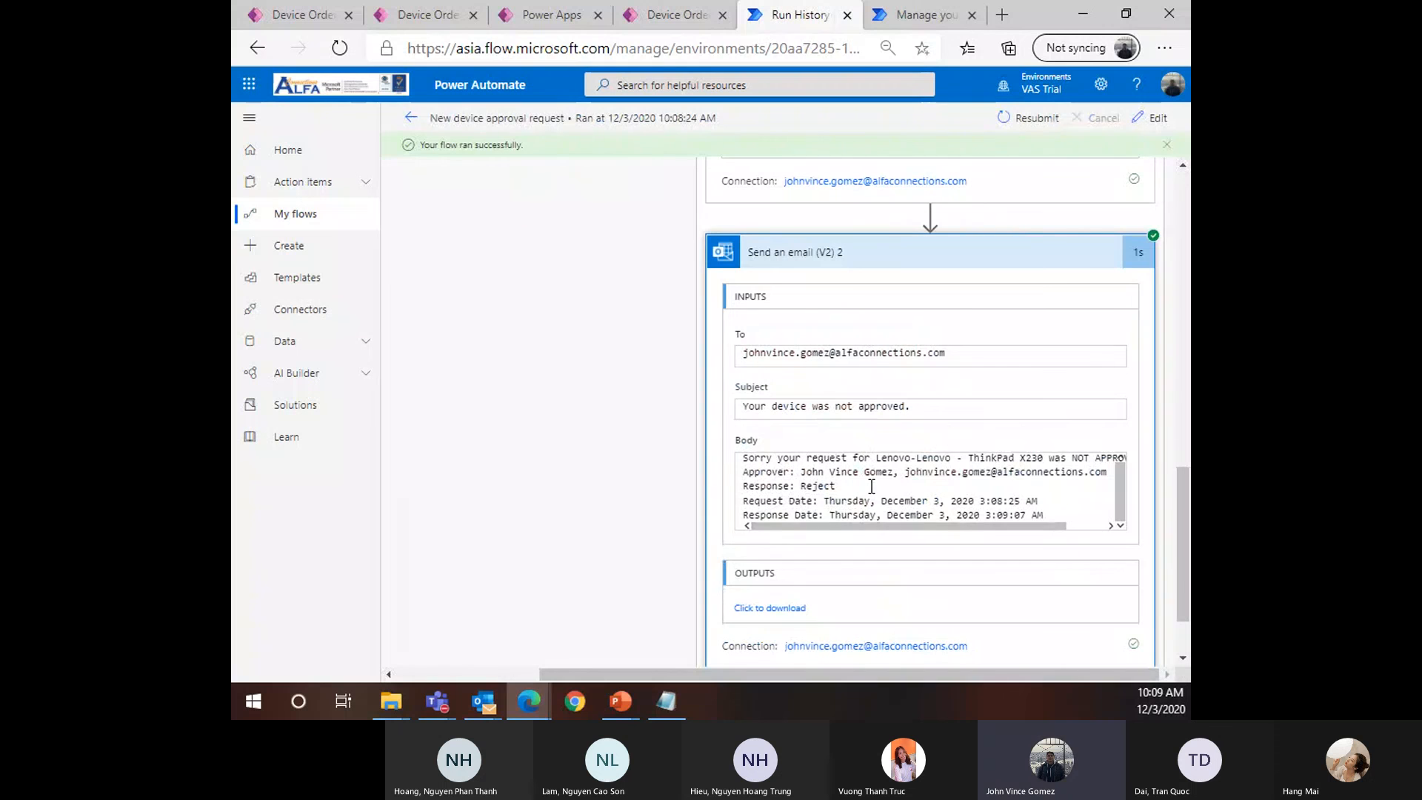
mouse_move(485, 702)
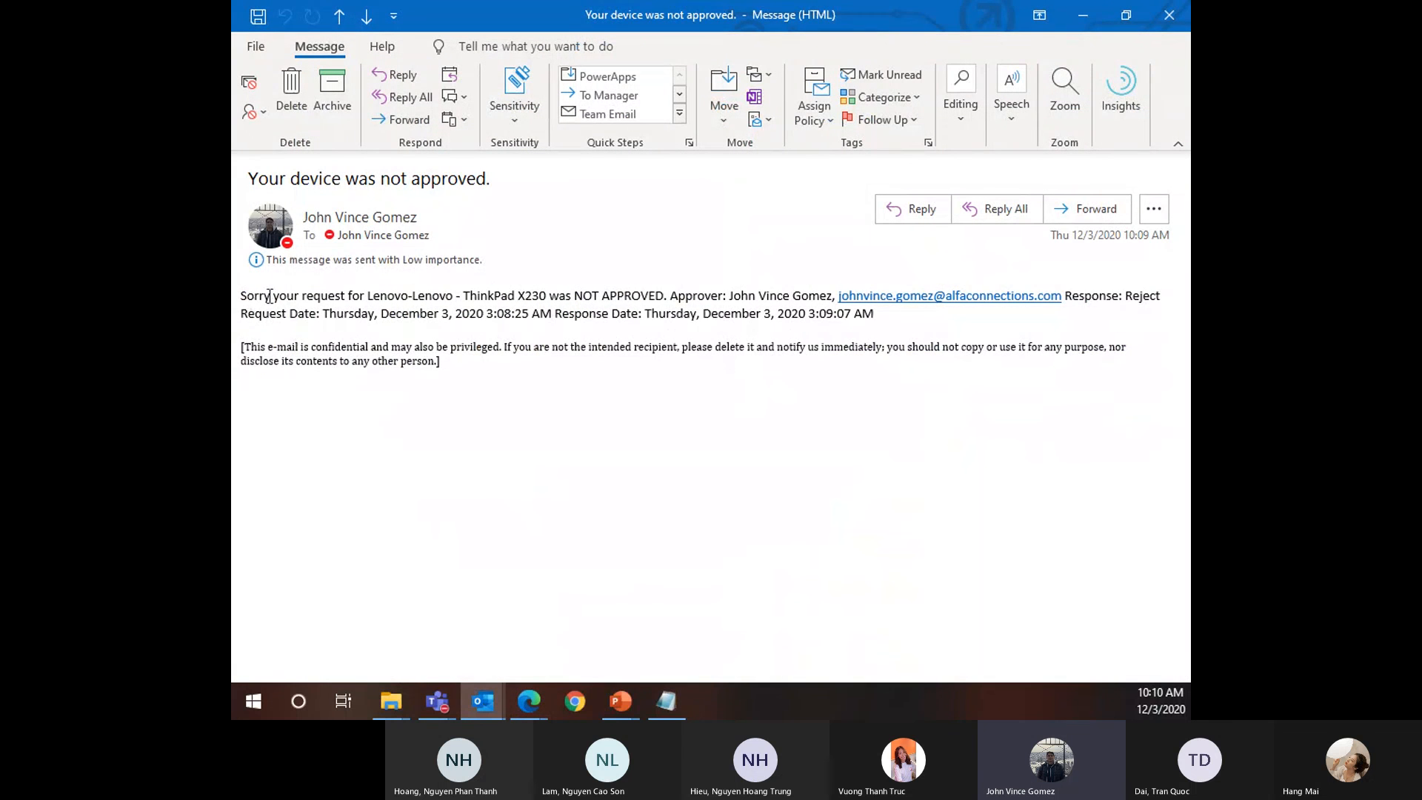
Select the opening words of the 'Your device was not approved.' email, then clear the selection
left_click_drag(269, 296, 423, 304)
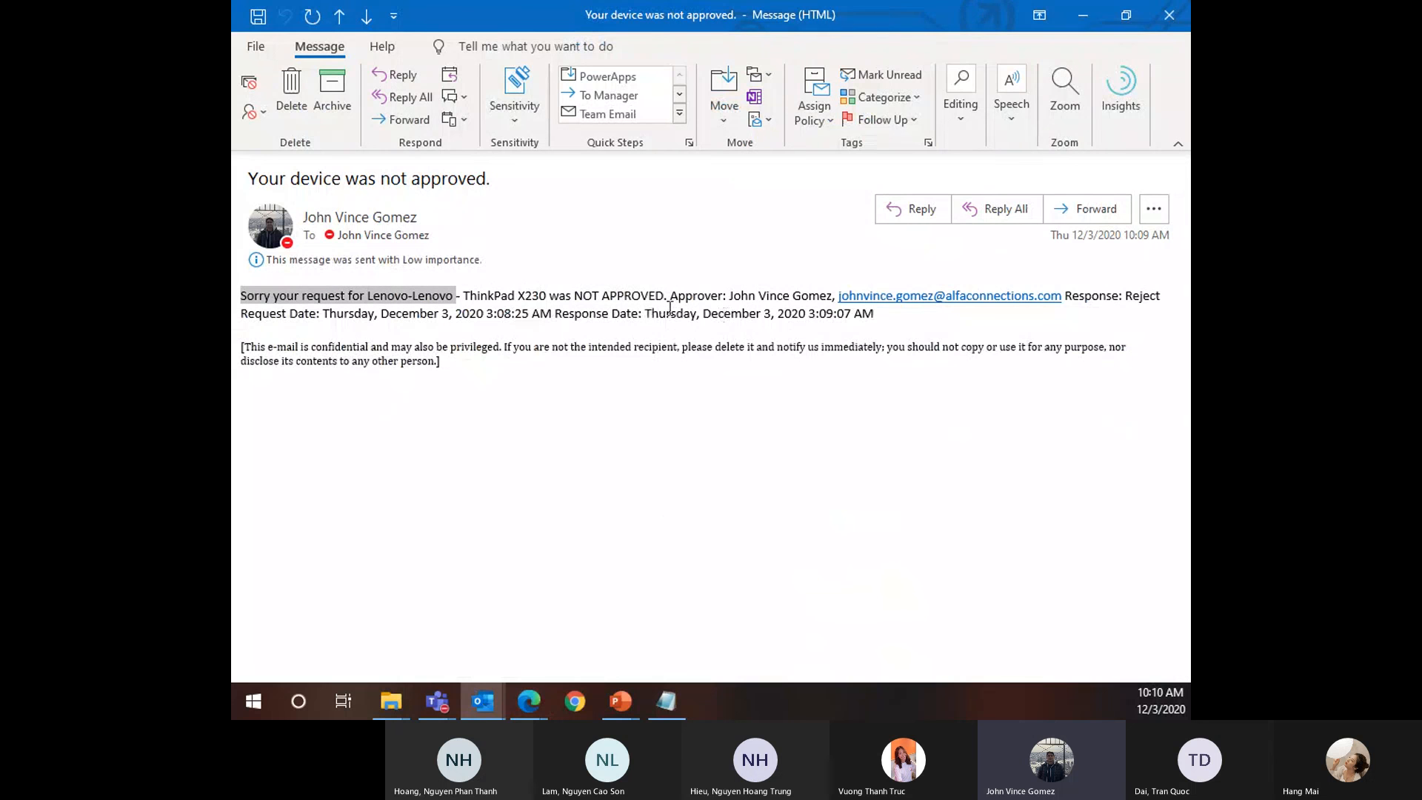
left_click(557, 376)
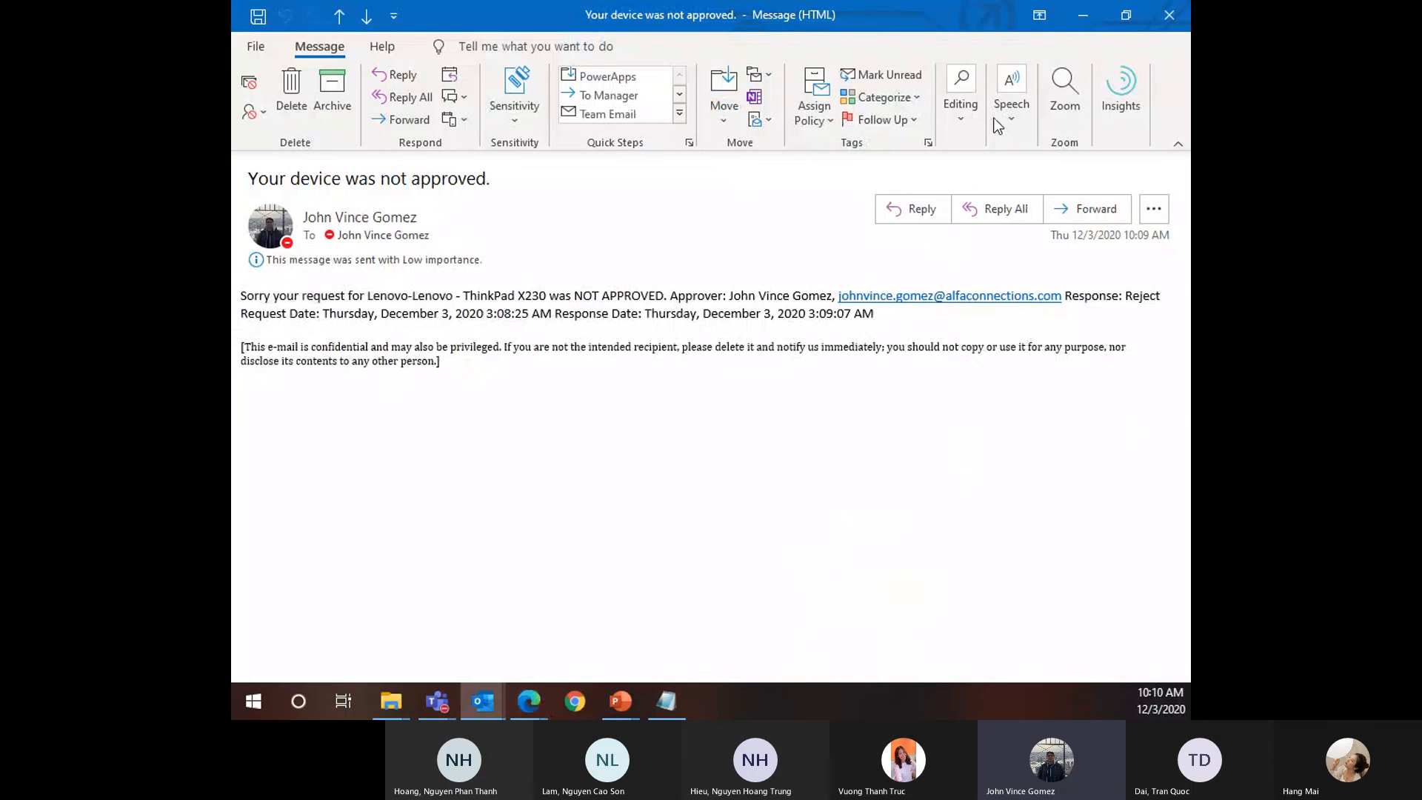
Close the rejection email, scroll the run details, and go to the Device Ordering App in the browser
left_click(1168, 15)
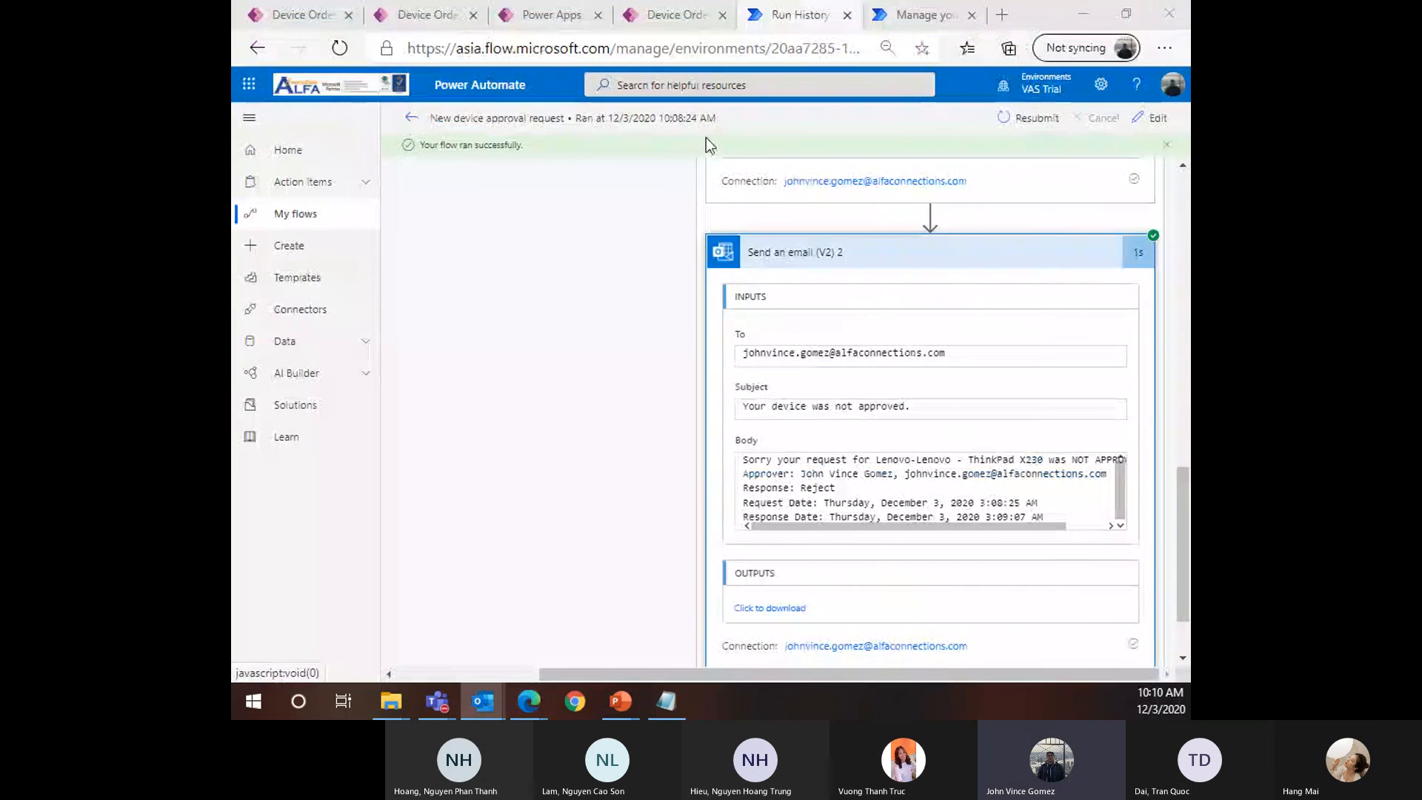
scroll(523, 501, "down", 1)
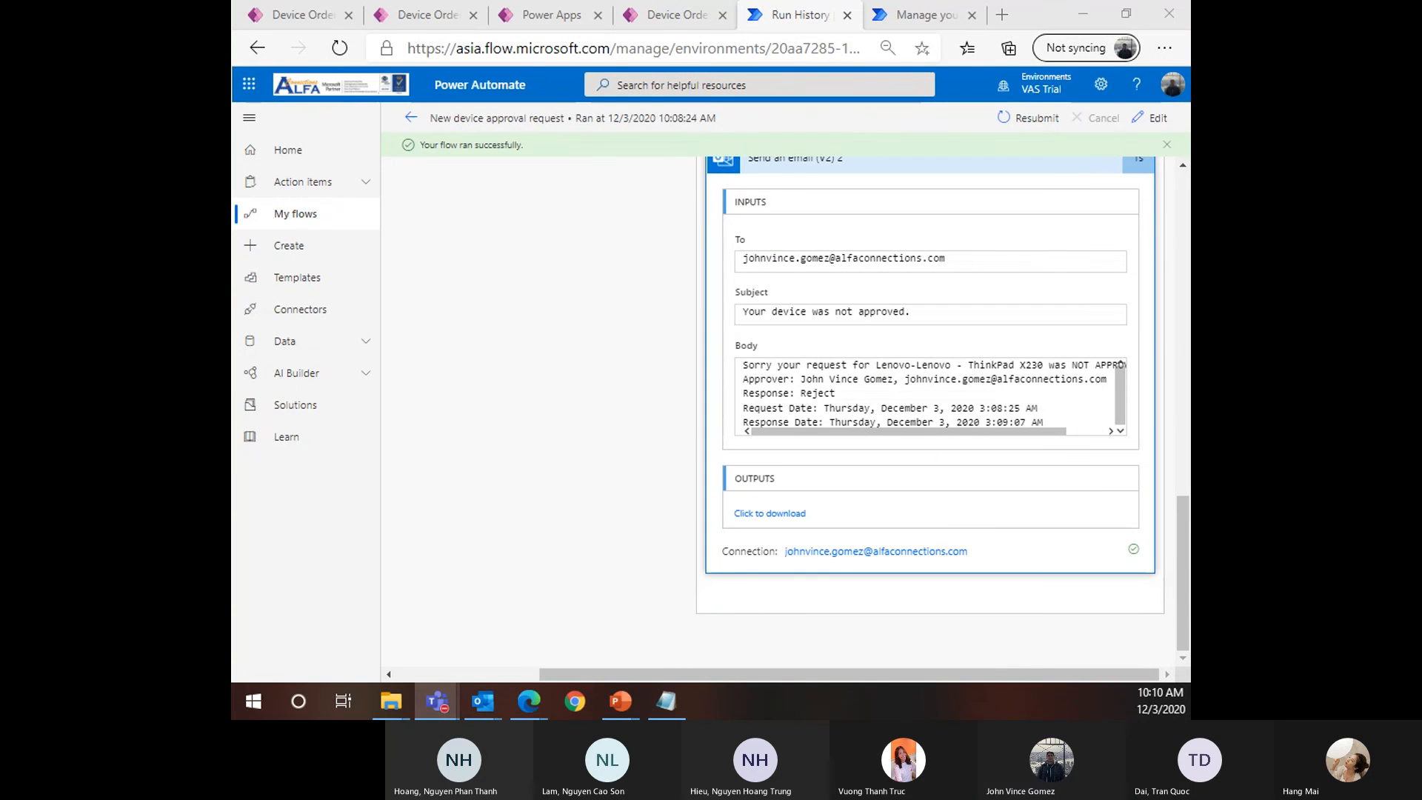
key("alt+Tab")
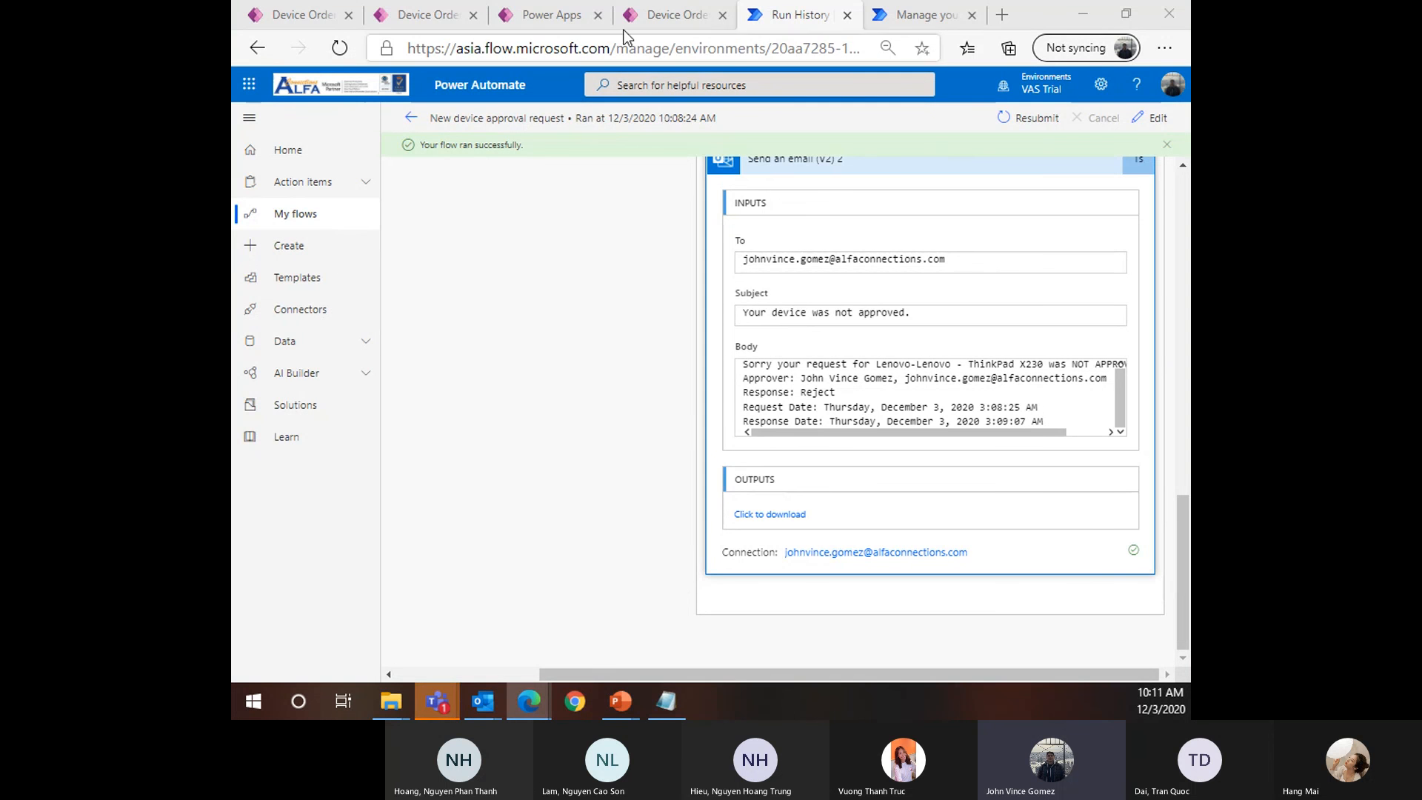
left_click(668, 24)
Reload the Device Order table page and return to the list of active device orders
left_click(550, 16)
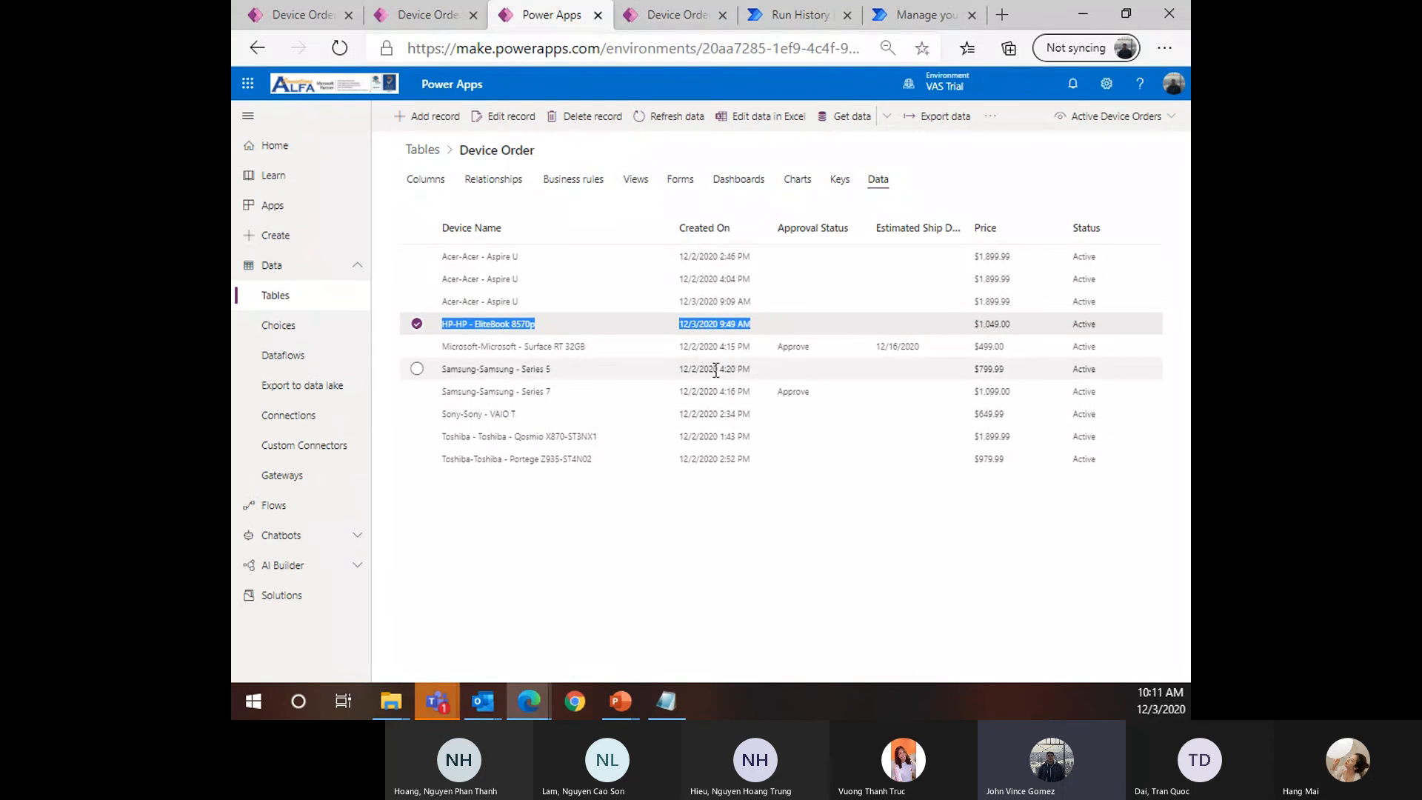
left_click(339, 48)
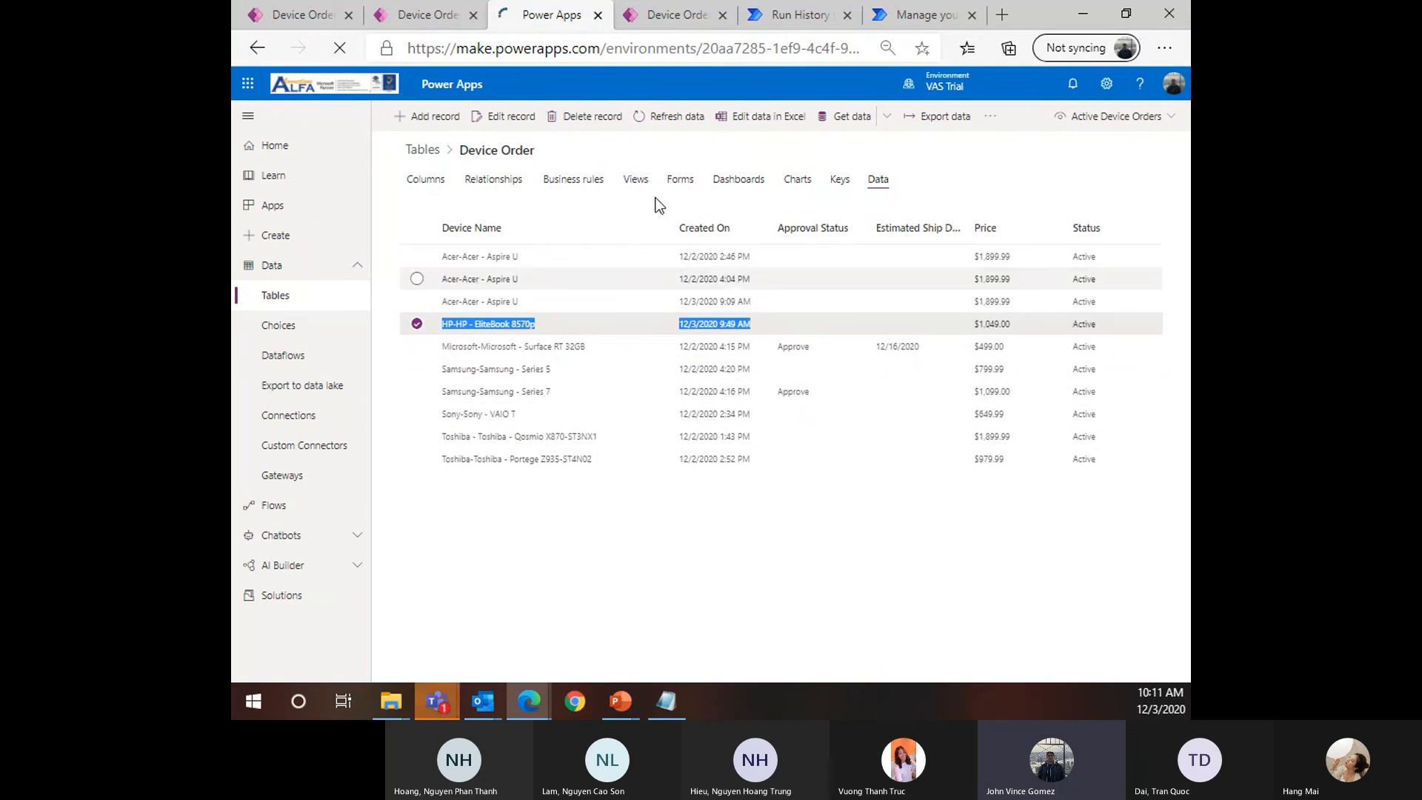
left_click(428, 16)
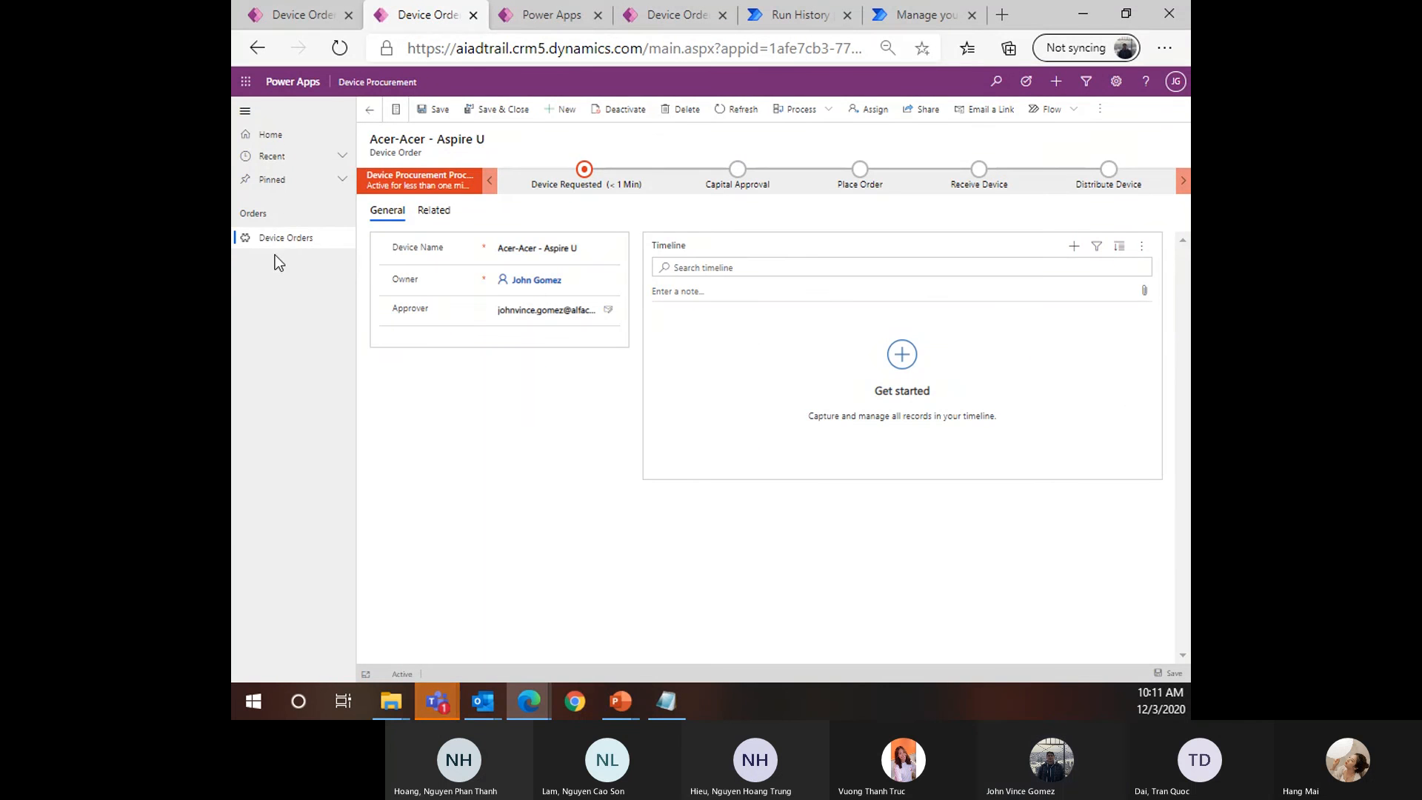
left_click(286, 239)
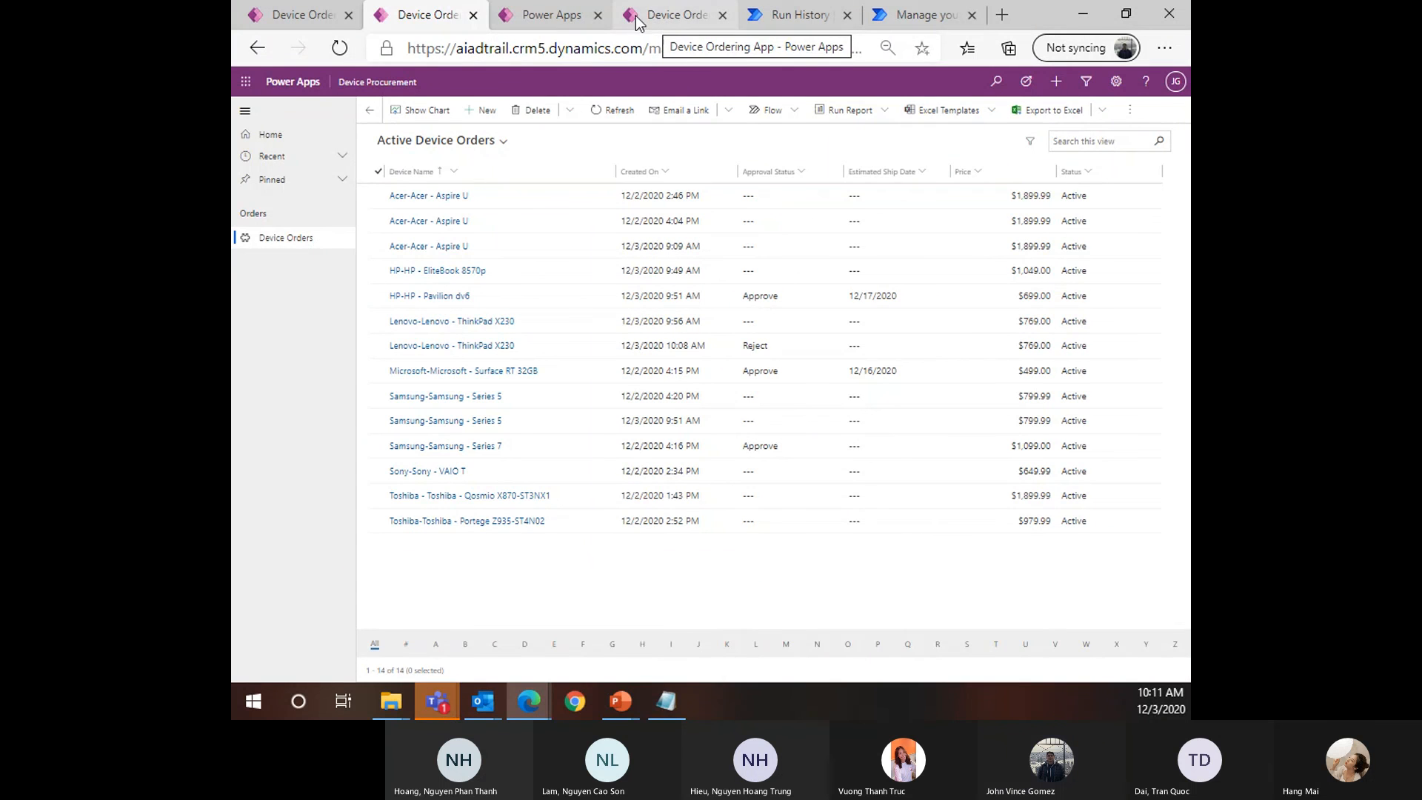
left_click(659, 18)
left_click(552, 14)
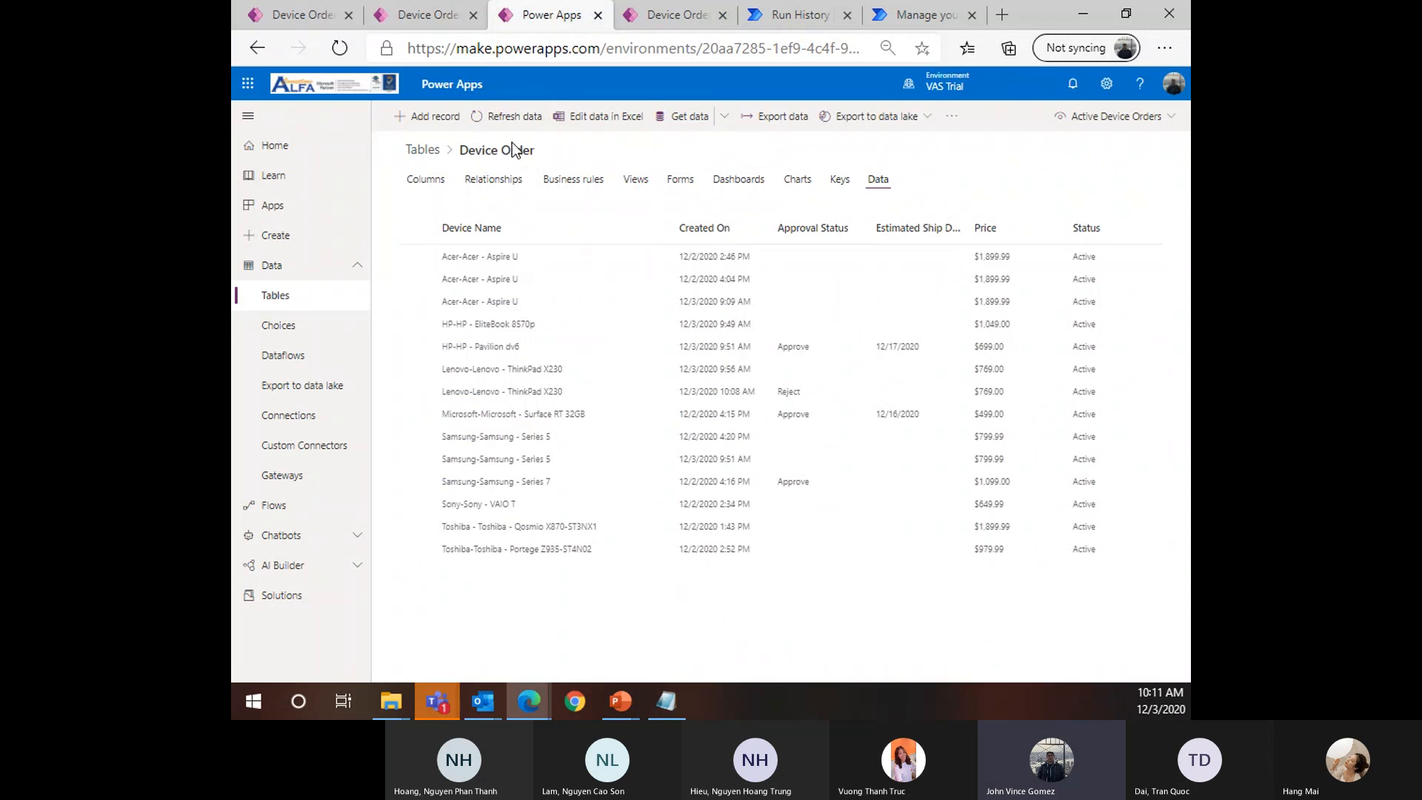
Refresh the Device Order data, select the rejected ThinkPad X230 row, and switch to the All columns view
left_click(514, 117)
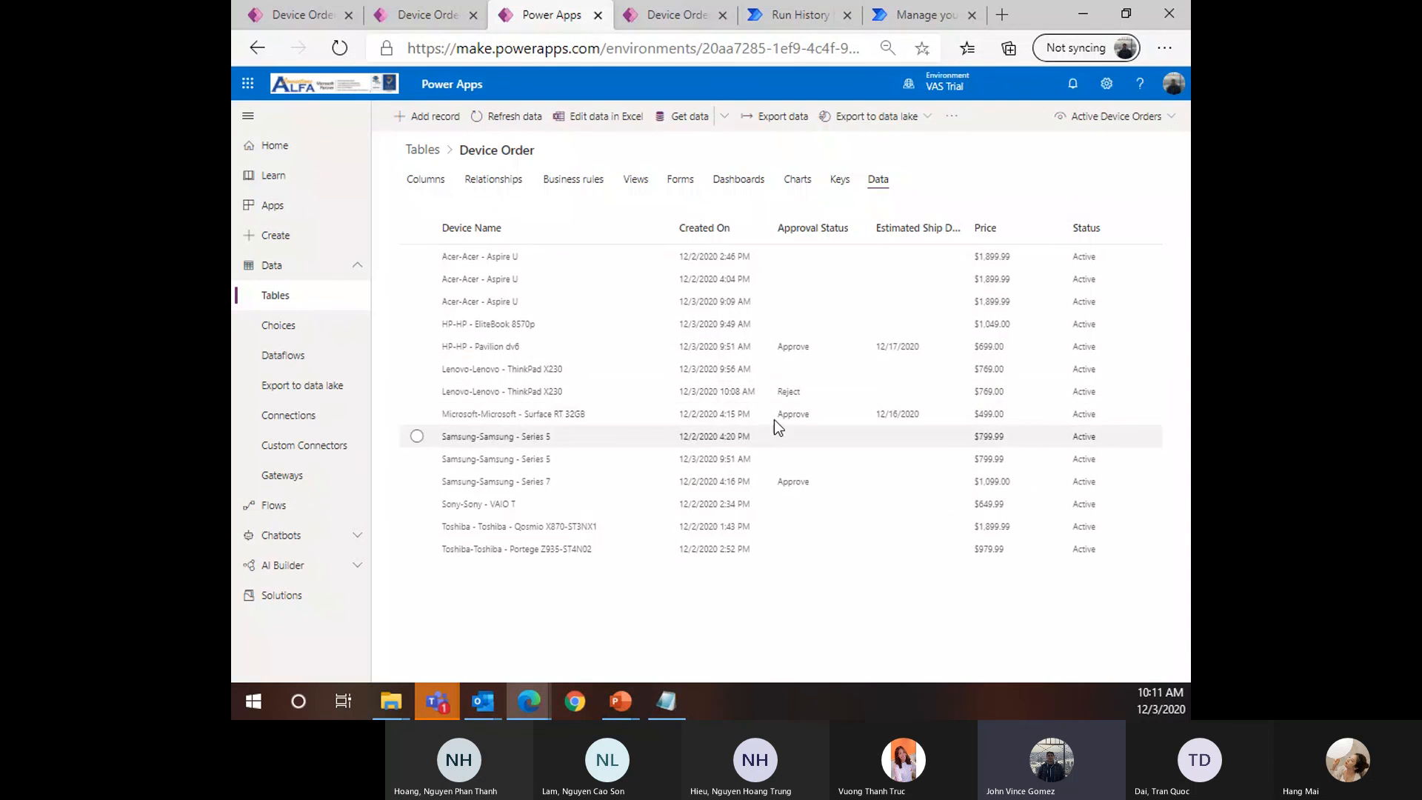
double_click(675, 389)
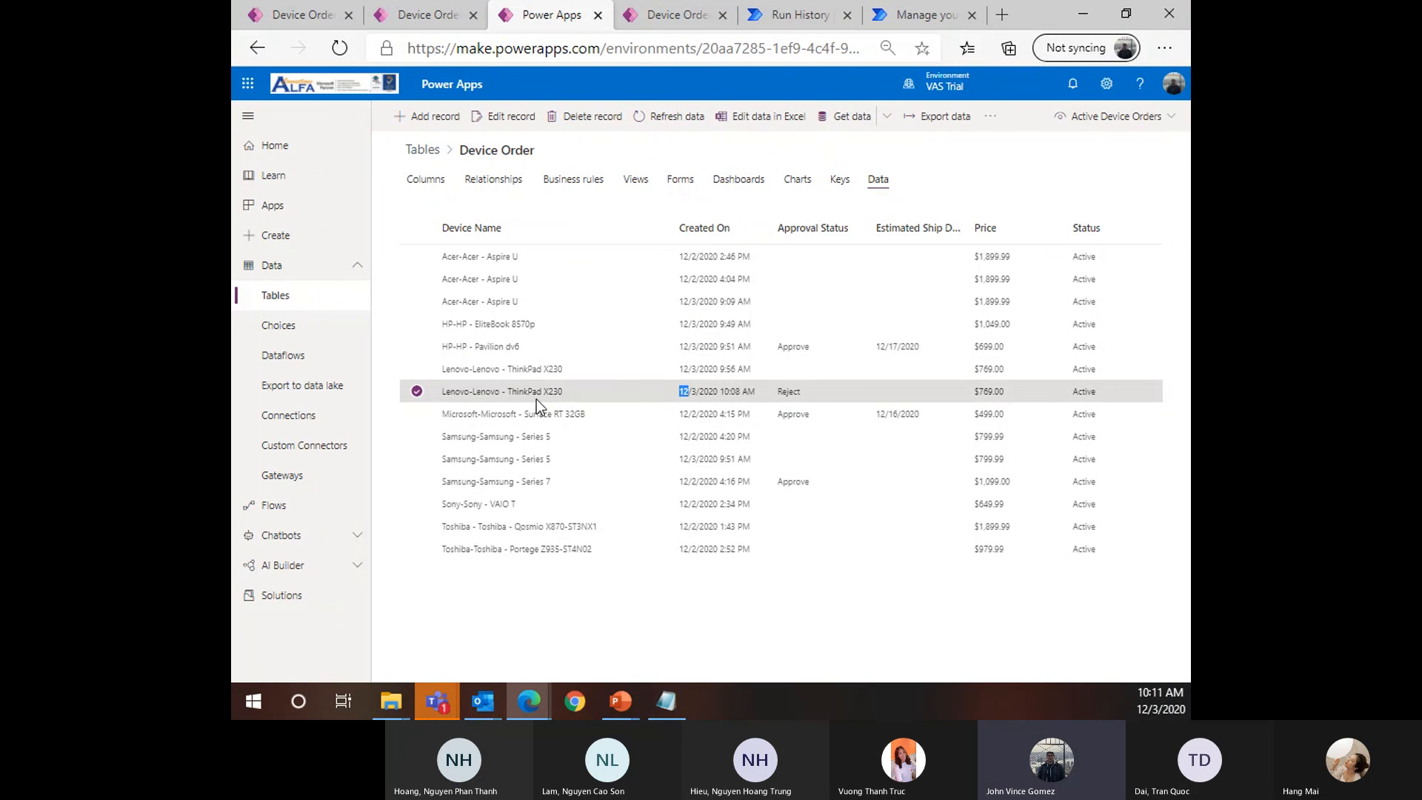
double_click(517, 393)
left_click(1144, 116)
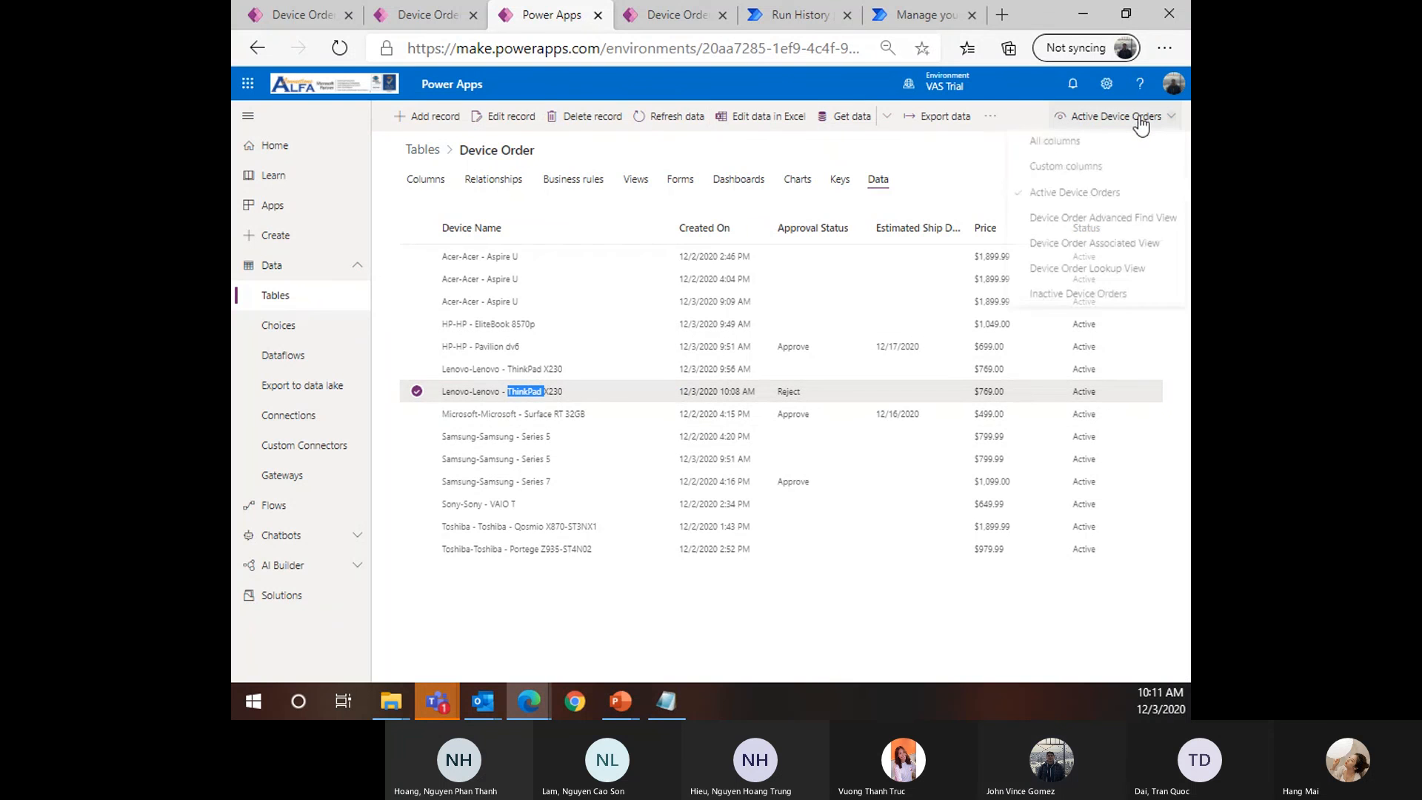
left_click(1083, 143)
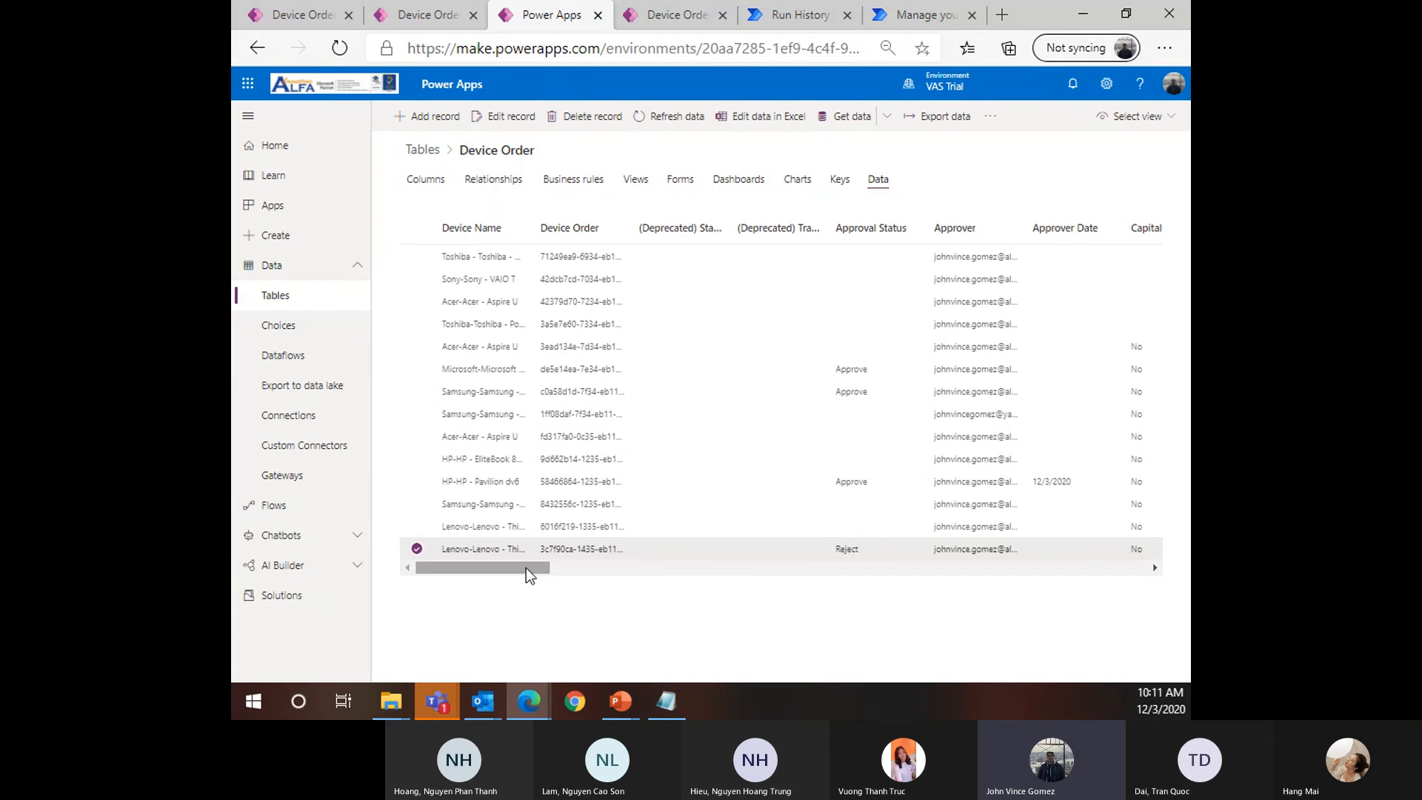
Scroll the grid across the remaining Device Order columns, then pull the lab guide PDF into this window
mouse_move(525, 568)
left_mouse_down()
mouse_move(1136, 574)
mouse_move(768, 606)
mouse_move(631, 606)
mouse_move(588, 575)
mouse_move(546, 585)
left_mouse_up()
left_click_drag(520, 577, 776, 594)
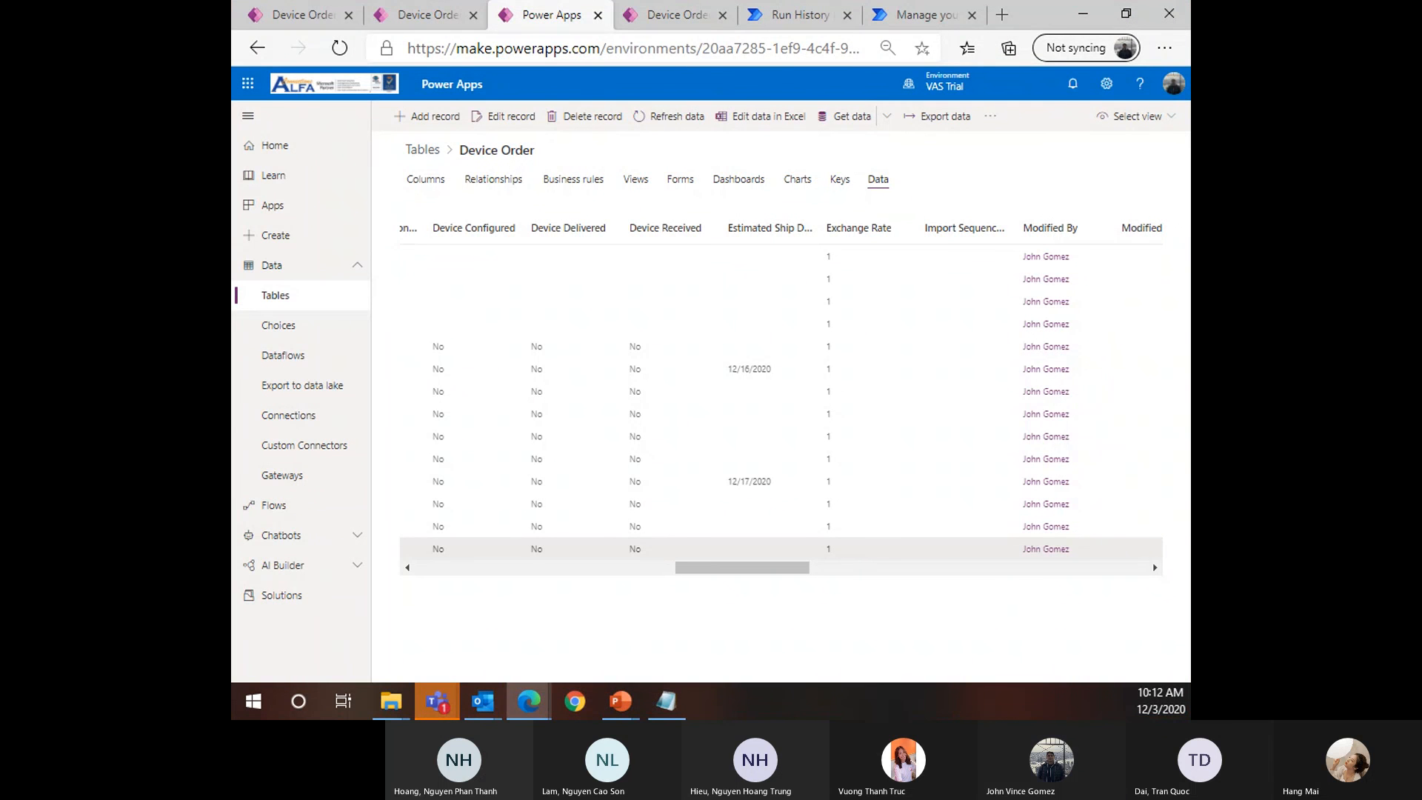
left_click_drag(233, 215, 609, 14)
scroll(600, 421, "down", 1)
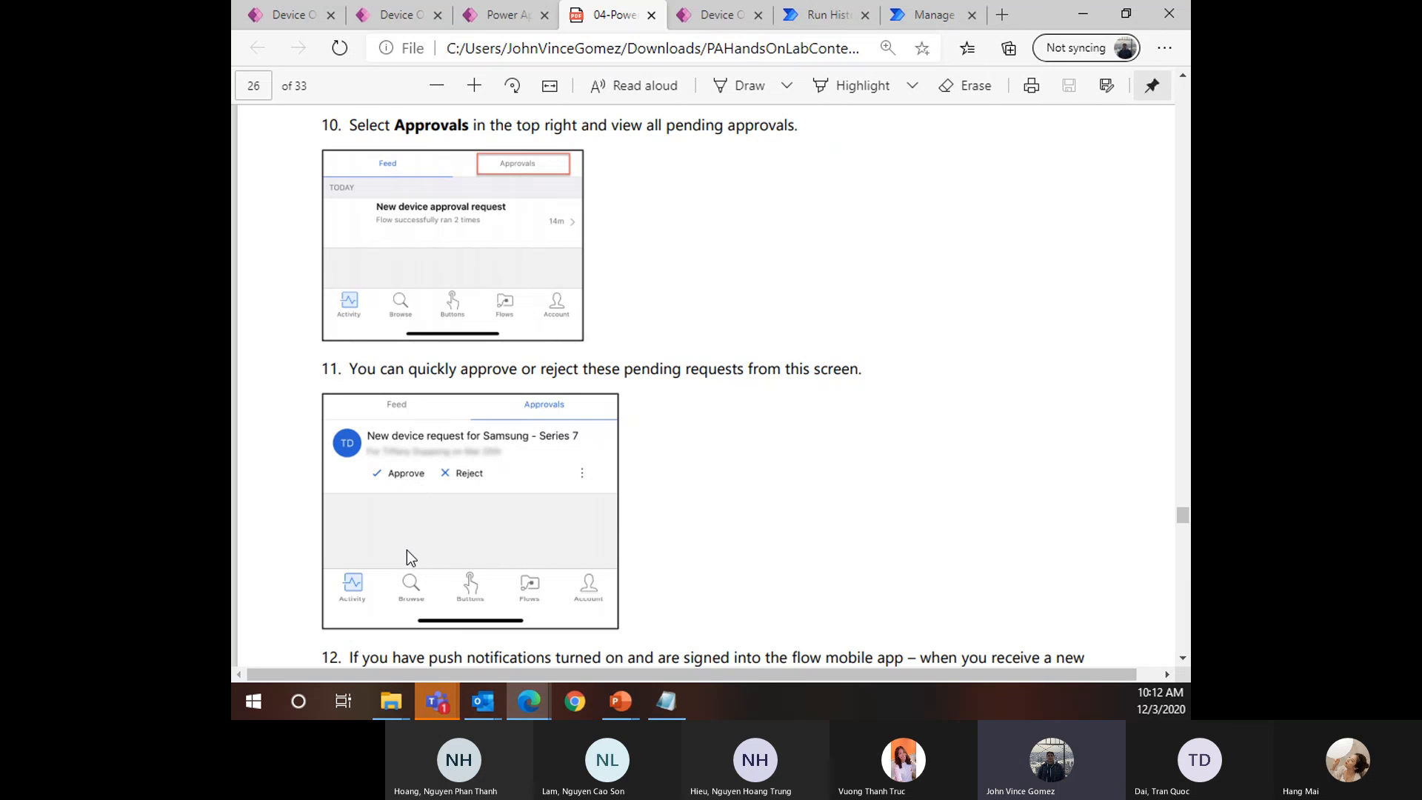
Skim the lab guide's step 12 and Congratulations paragraph, then move the PDF out of the window
scroll(551, 596, "down", 1)
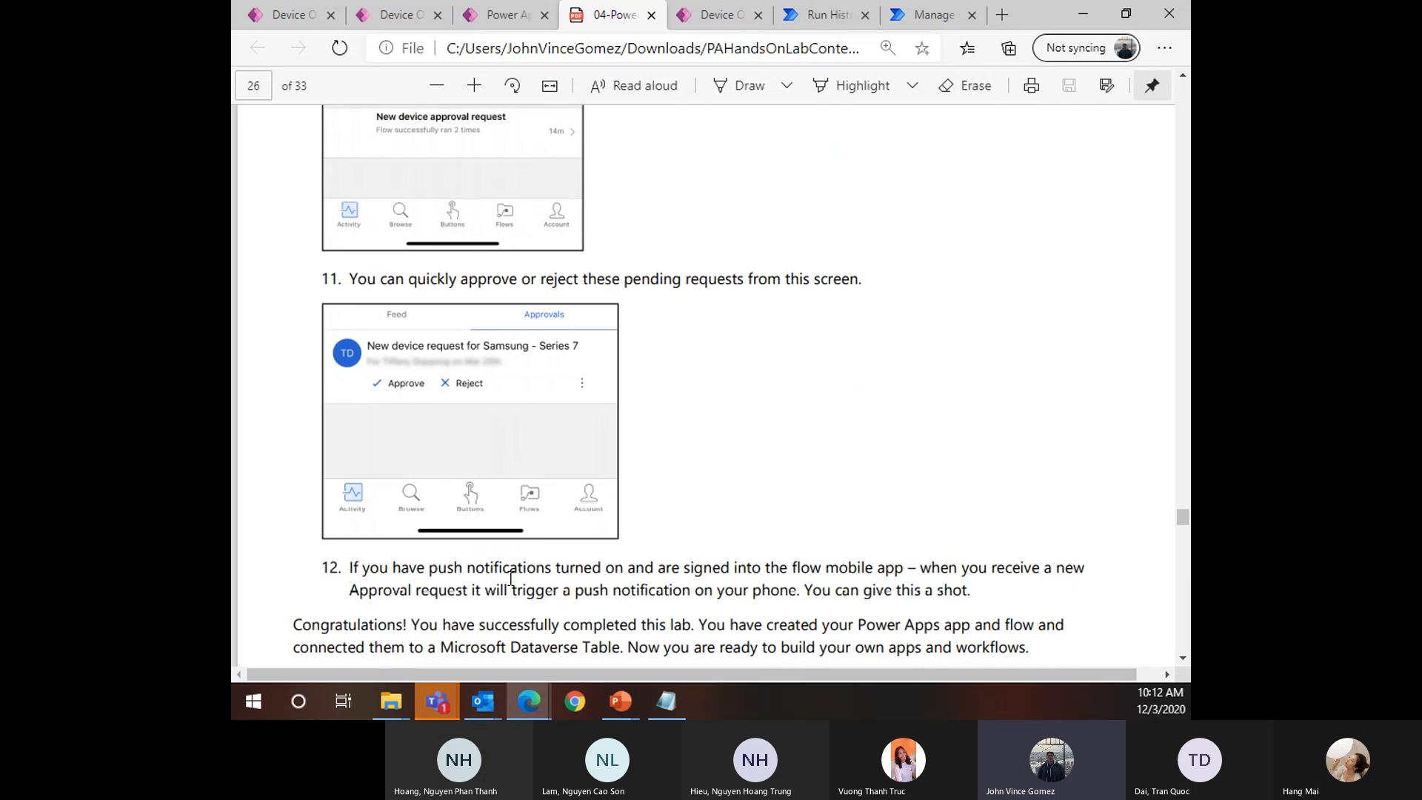
scroll(551, 538, "up", 1)
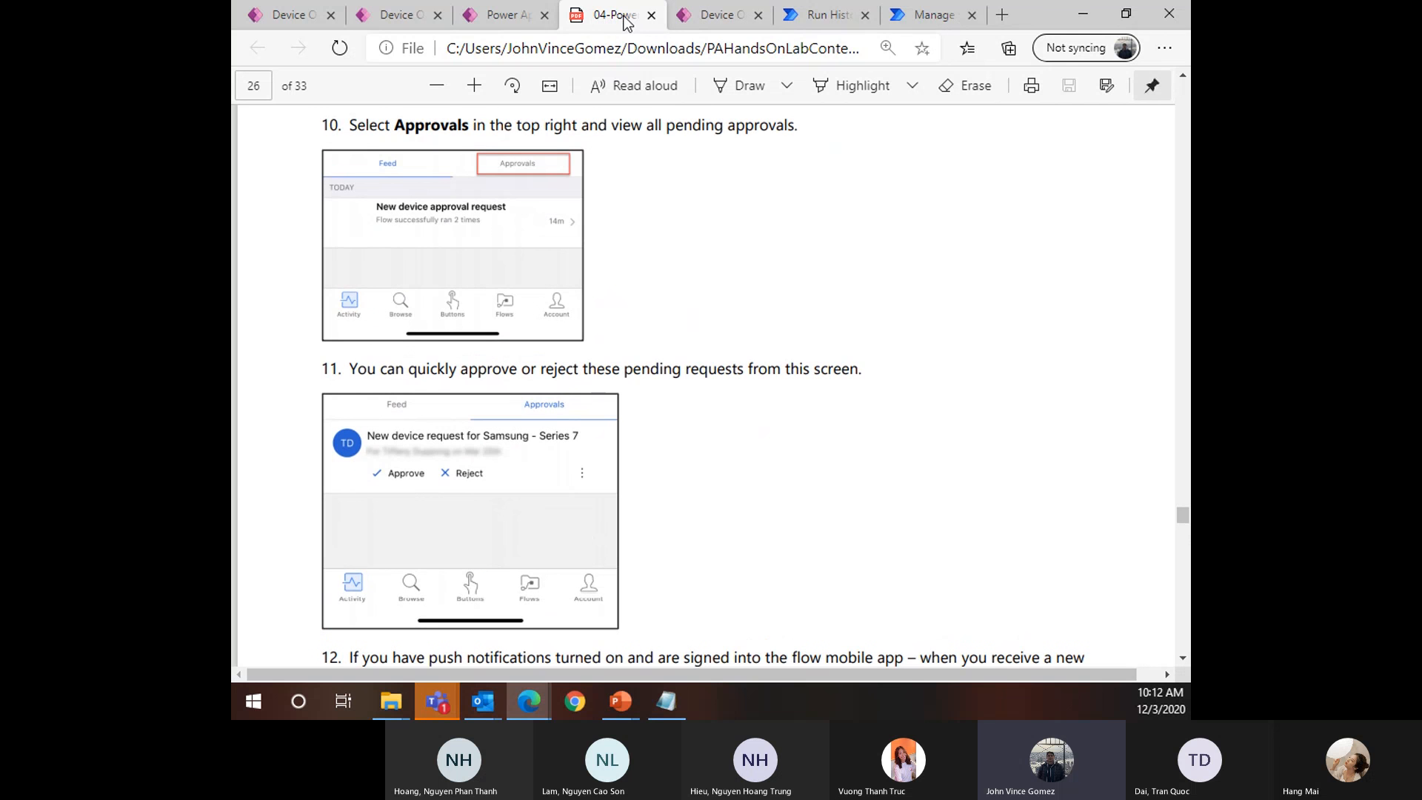
left_click_drag(599, 17, 232, 383)
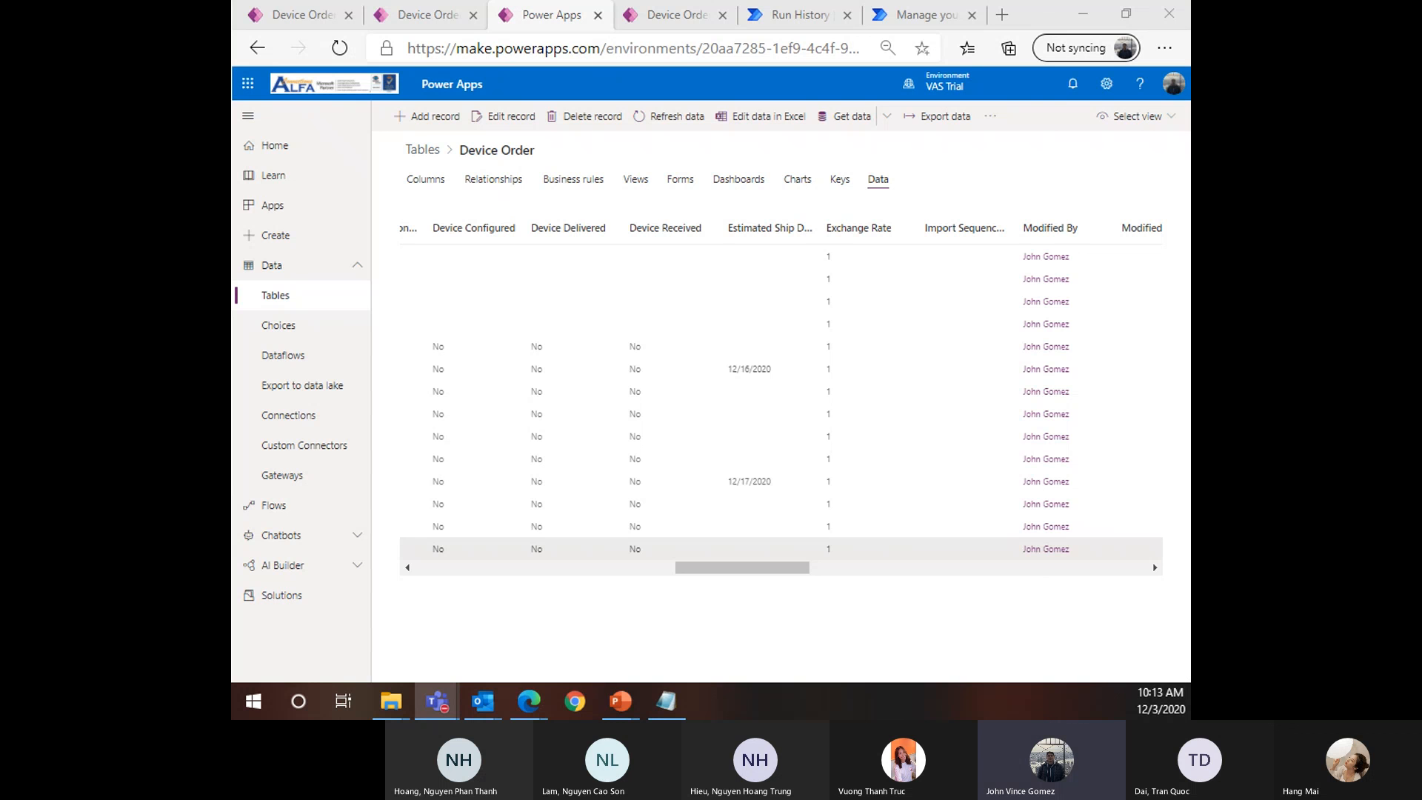
Collapse the Data navigation, check the rejected approval email in Outlook, and return to the Device Order table
left_click(300, 271)
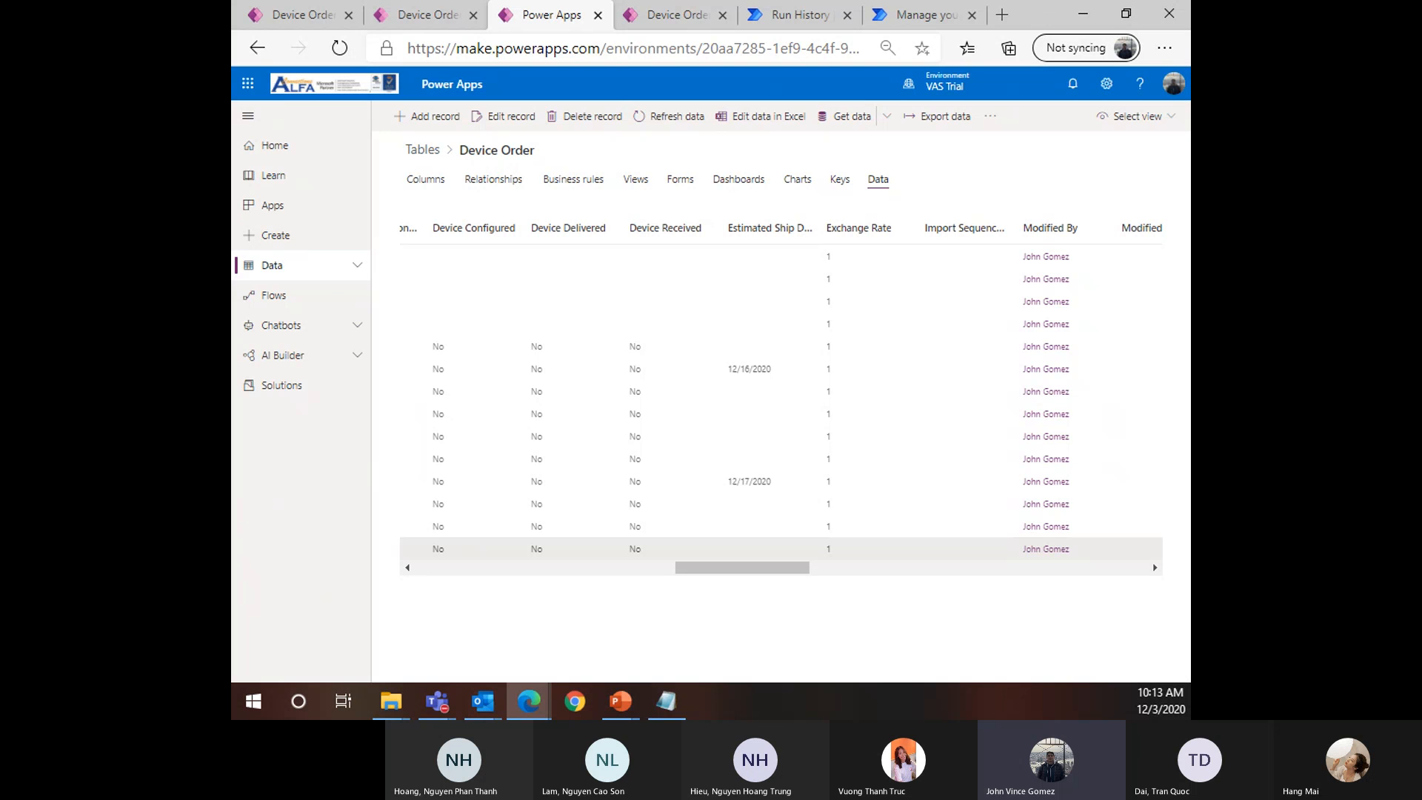
left_click(437, 701)
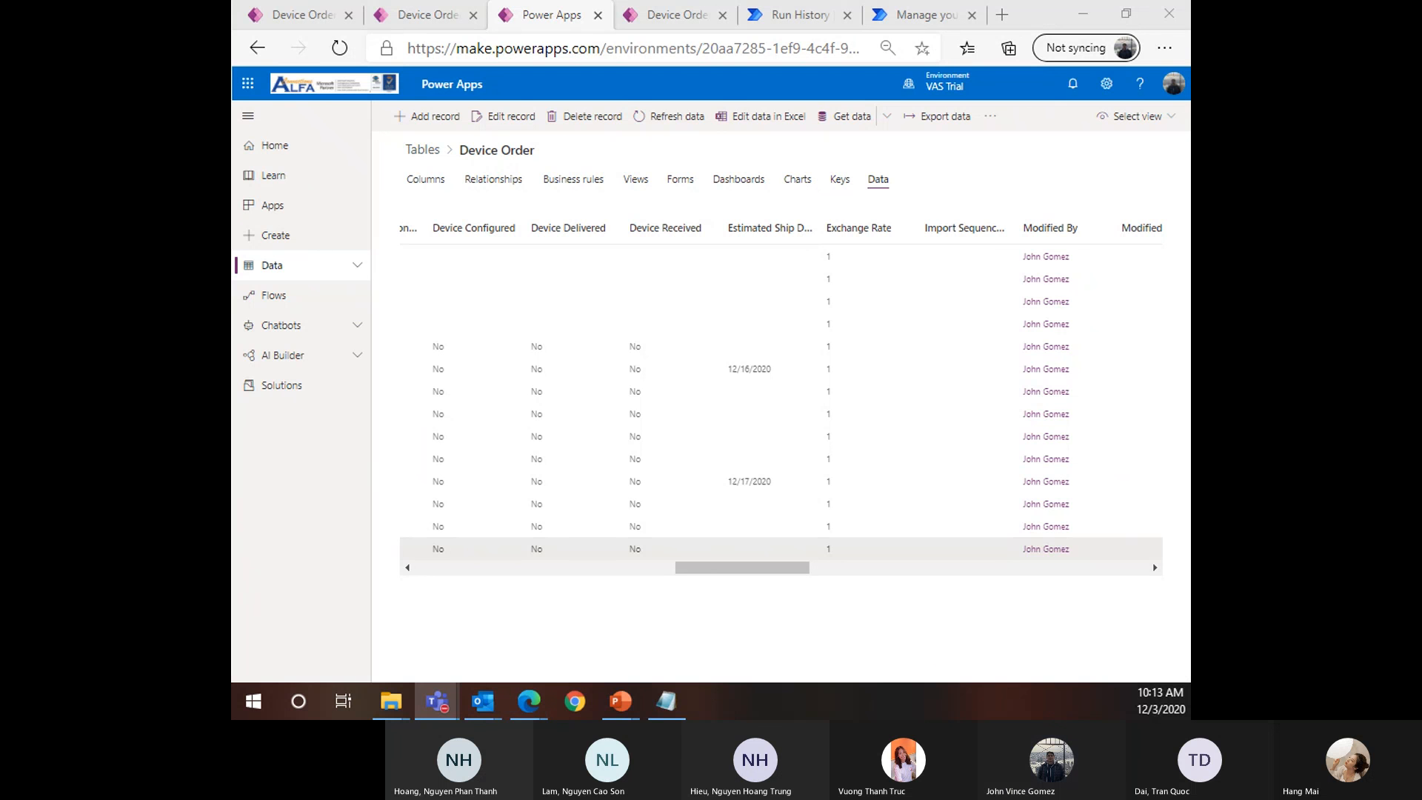
key("alt+Tab")
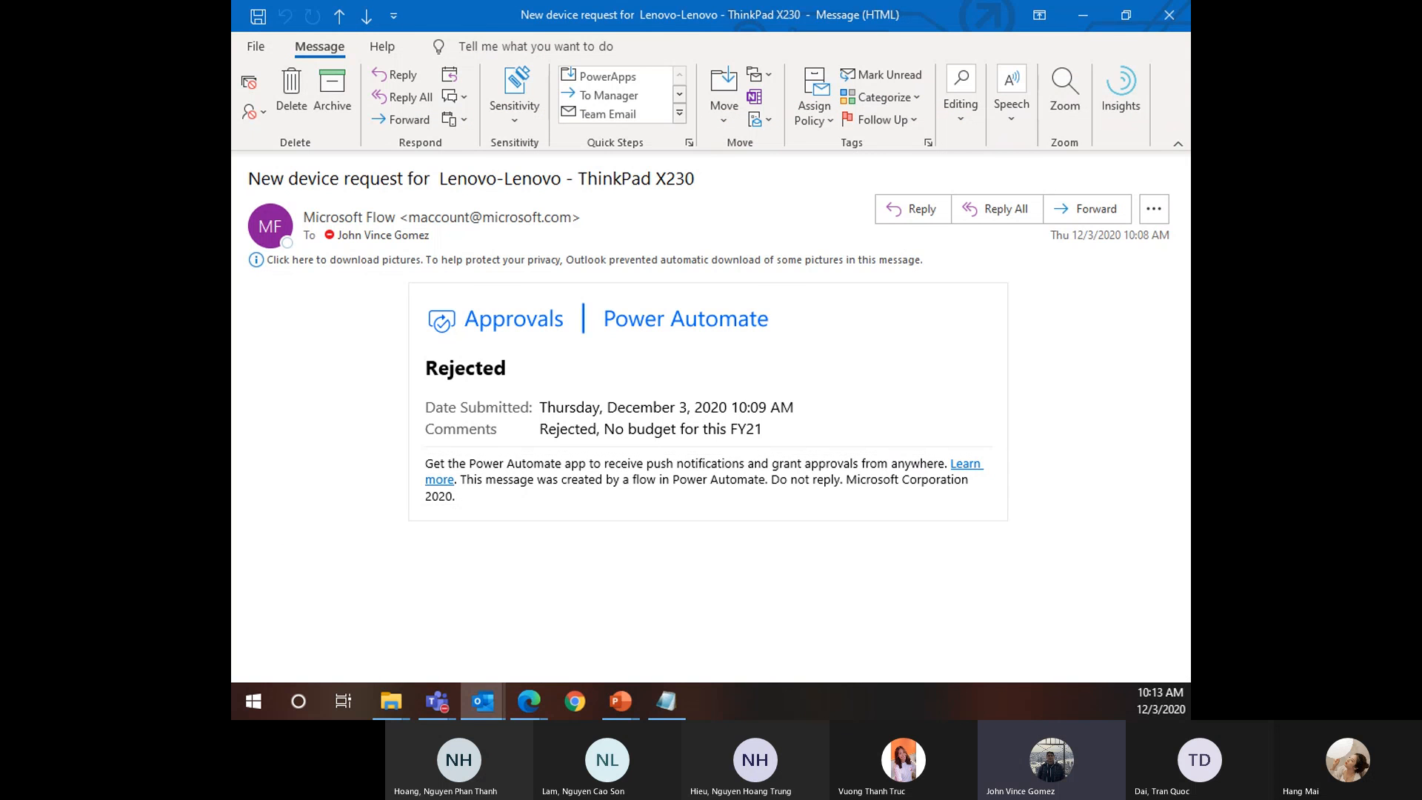
key("alt+Tab")
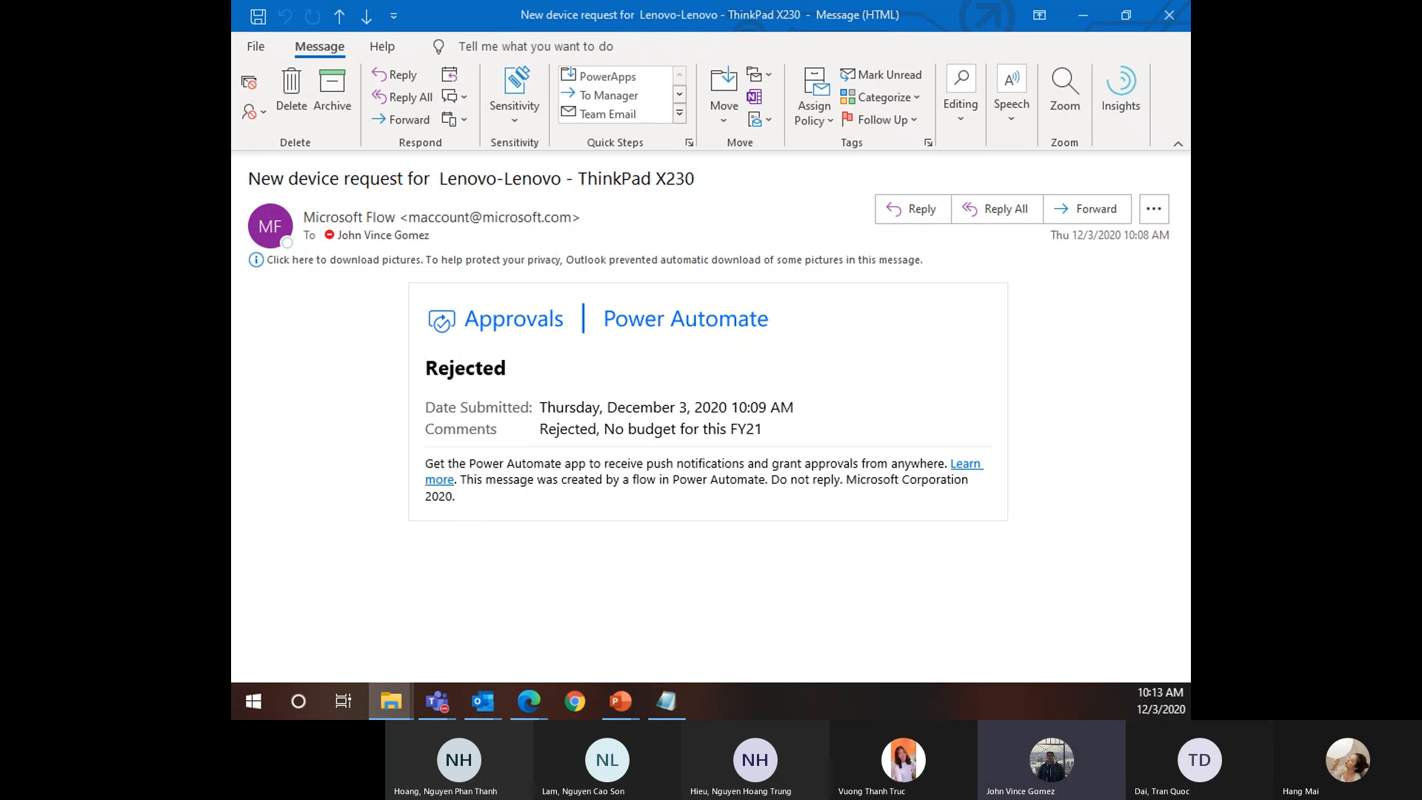
key("alt+F4")
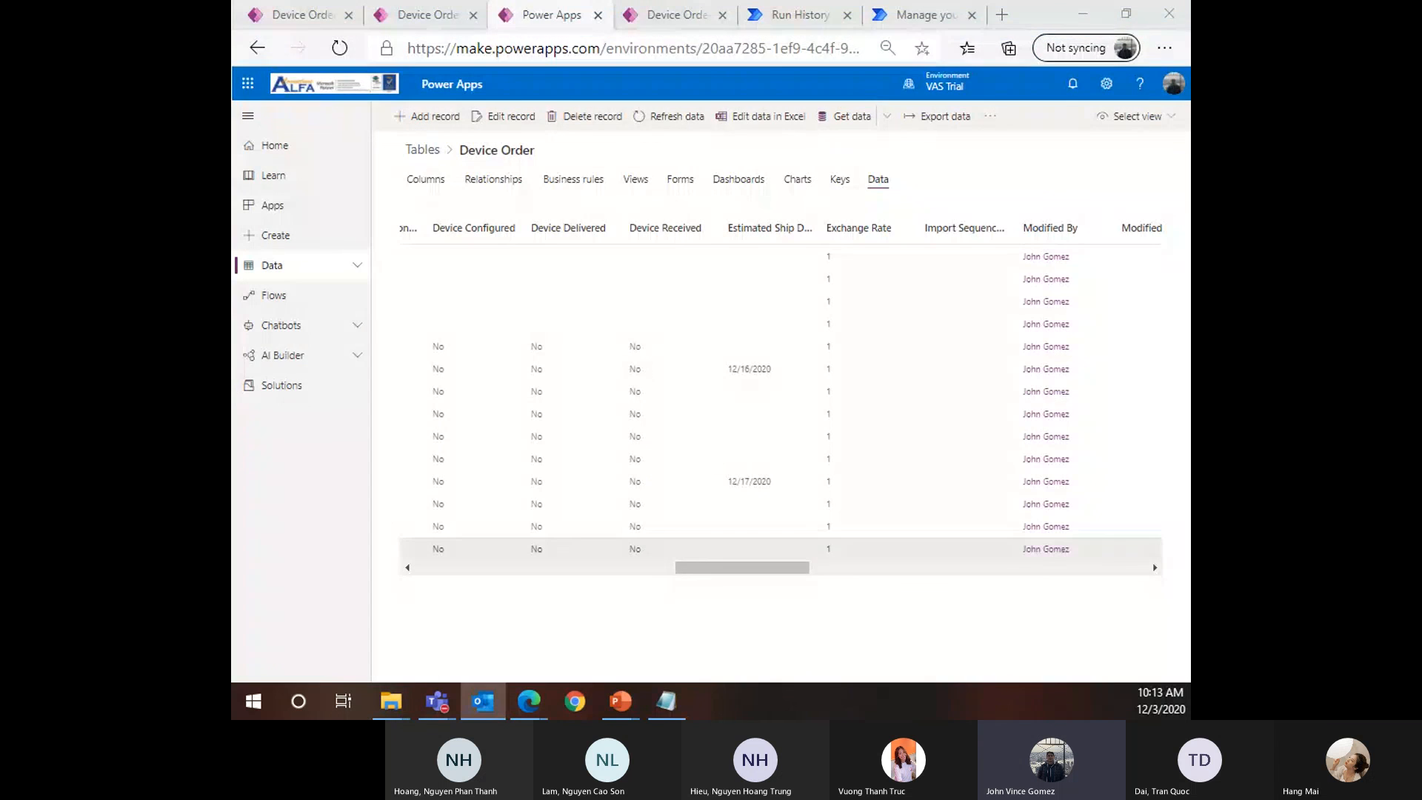